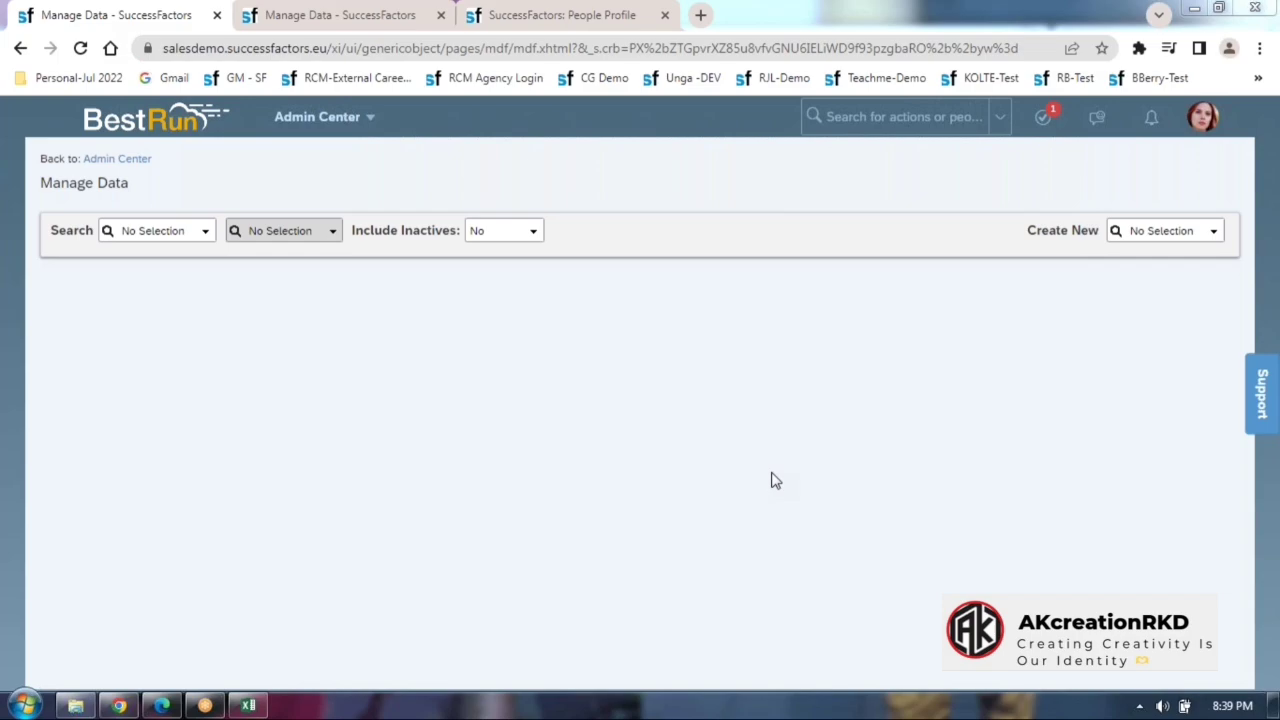
Start creating a new Time Account Type record.
{"action": "left_click", "coordinate": [1147, 229]}
{"action": "type", "text": "t"}
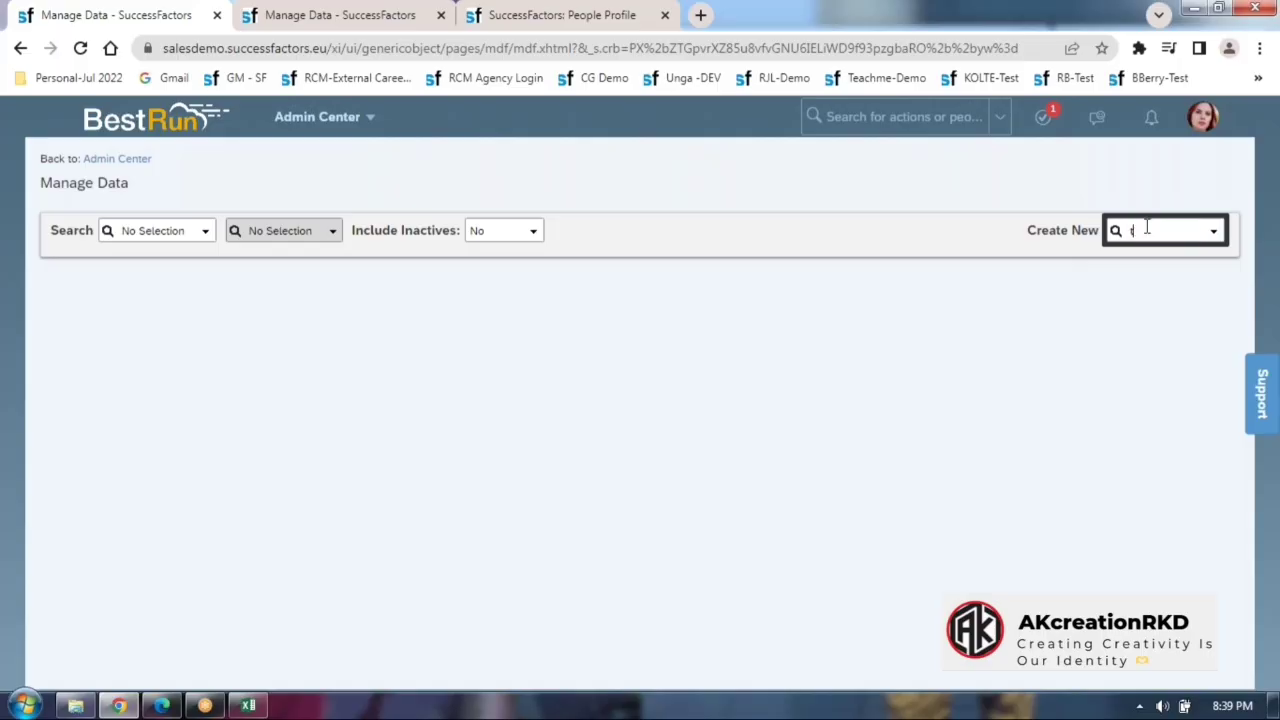
{"action": "type", "text": "ime acc"}
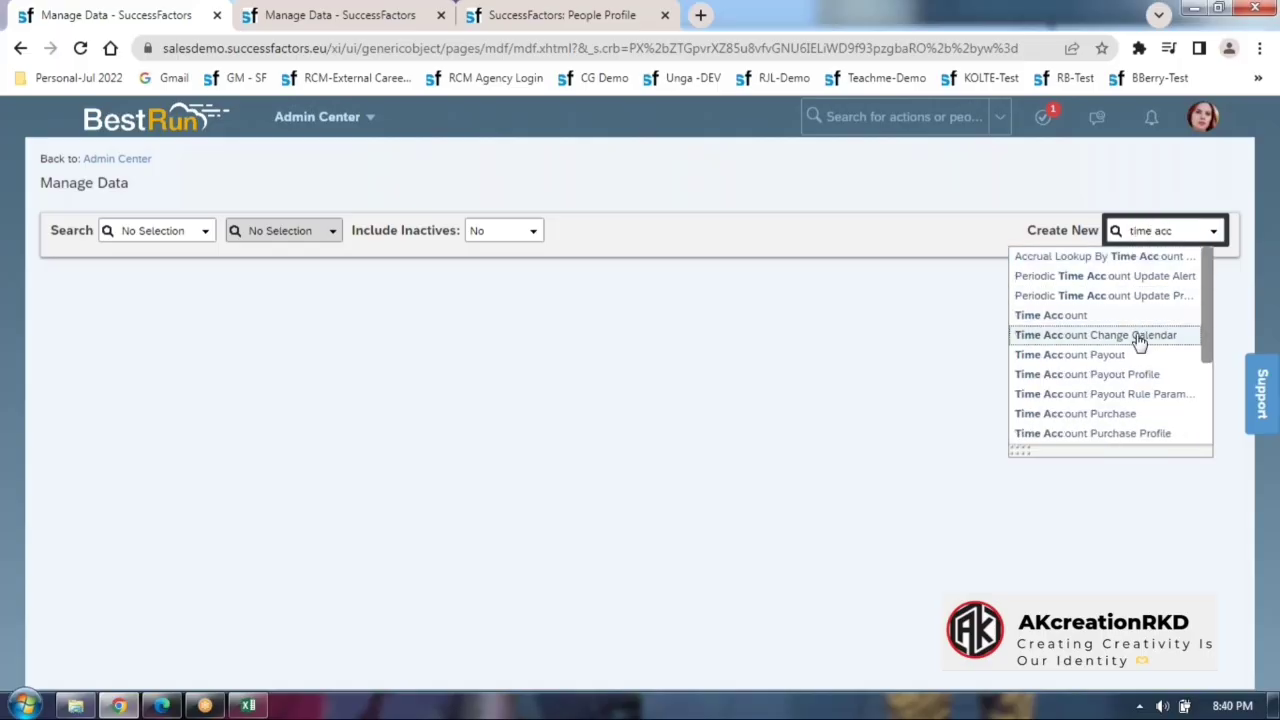
{"action": "scroll", "coordinate": [1138, 340], "scroll_direction": "down", "scroll_amount": 3}
{"action": "left_click", "coordinate": [1045, 355]}
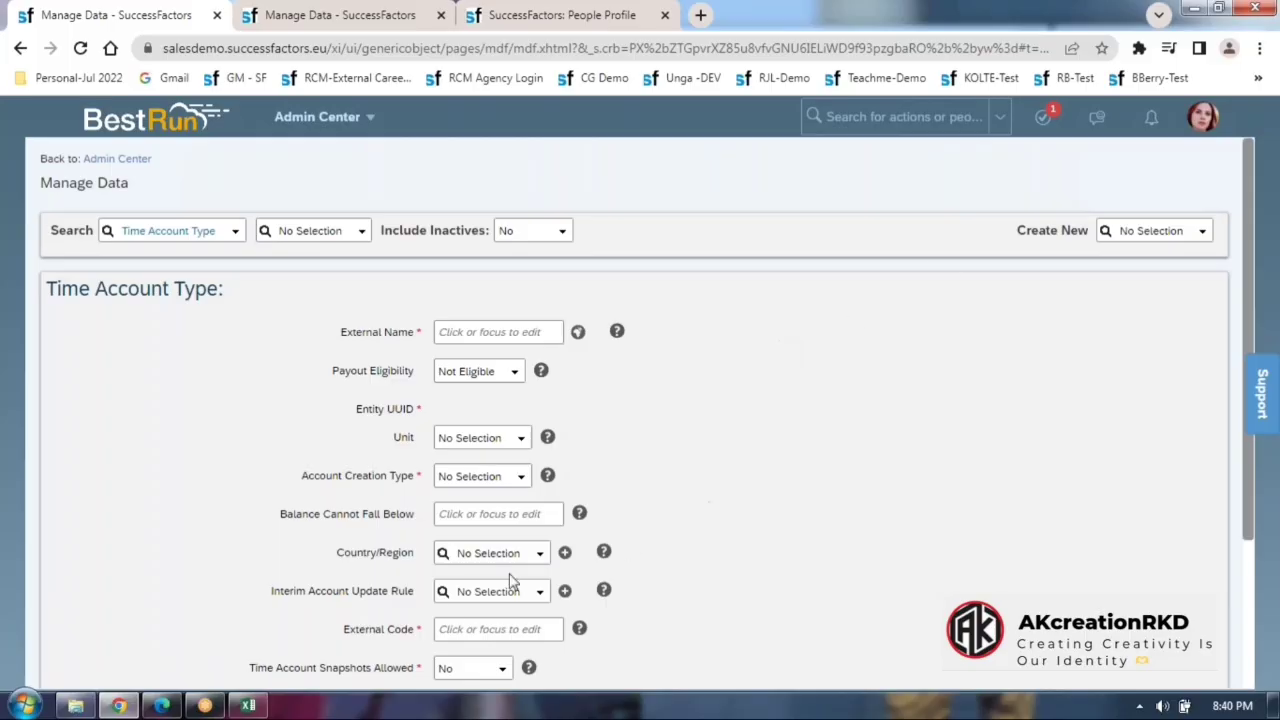
Check the Time-Off notes in Excel briefly, return to the form, and enter Annual Leave (AL) as the time account type's external name.
{"action": "left_click", "coordinate": [247, 707]}
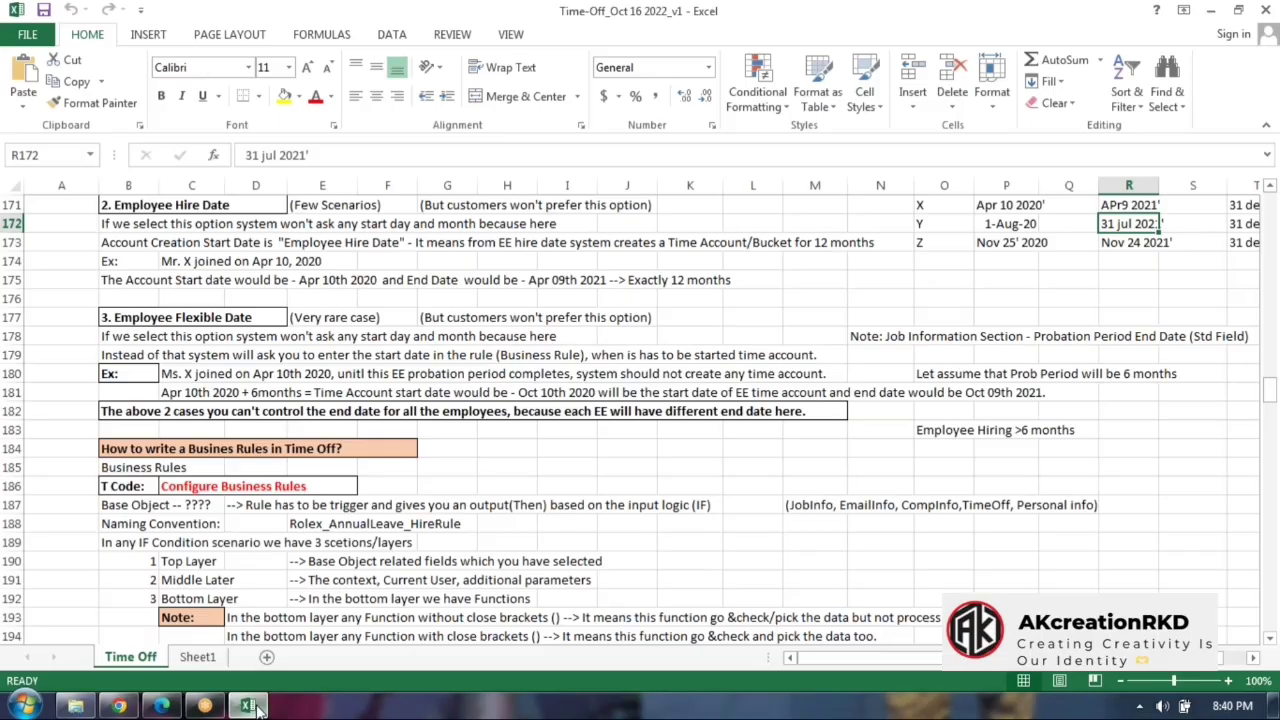
{"action": "left_click", "coordinate": [258, 710]}
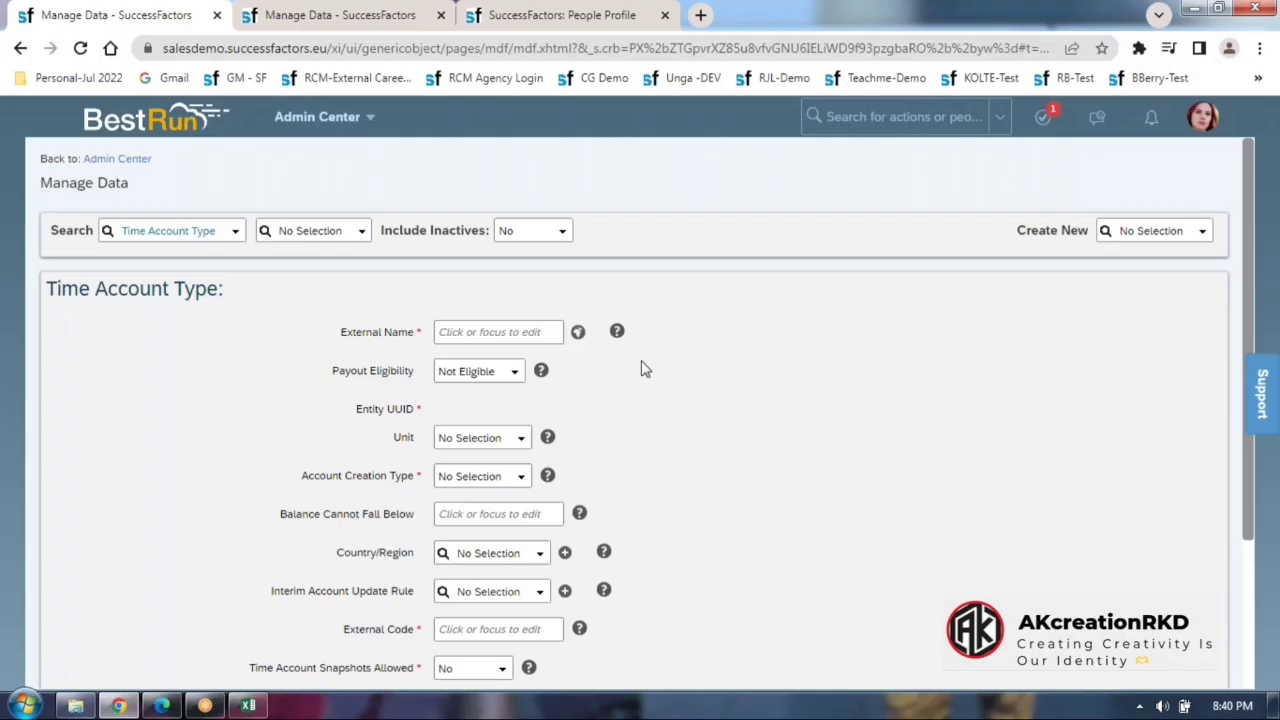
{"action": "scroll", "coordinate": [640, 366], "scroll_direction": "down", "scroll_amount": 1}
{"action": "left_click", "coordinate": [505, 232]}
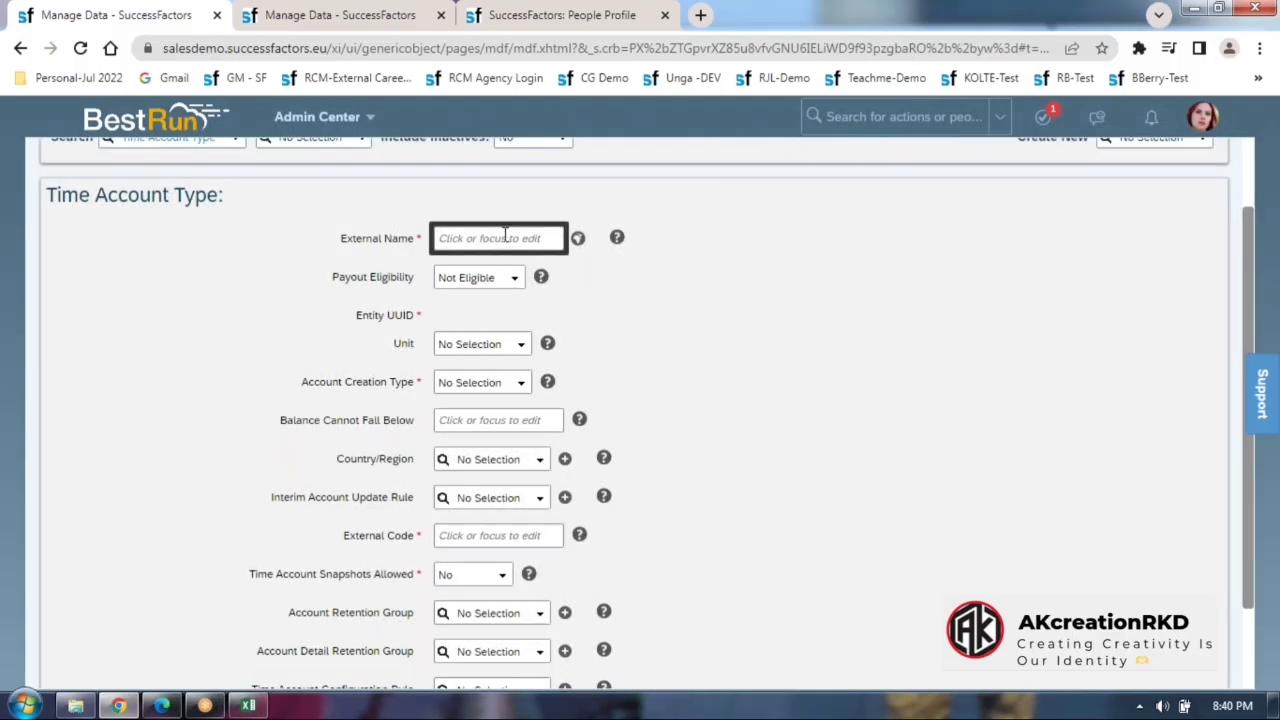
{"action": "type", "text": "Annual Leave"}
{"action": "type", "text": "(AL)"}
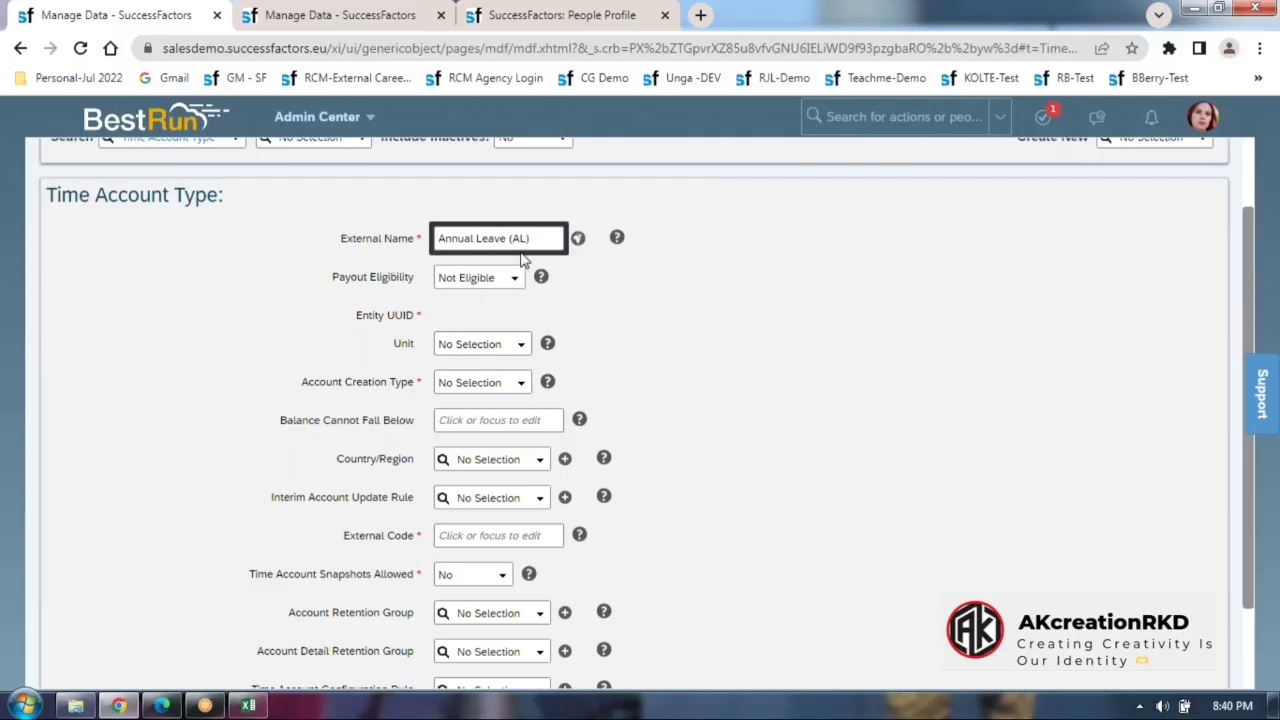
In the second Manage Data page, look up the Time Type record Annual Leave (AL_WEST_TT).
{"action": "left_click", "coordinate": [343, 14]}
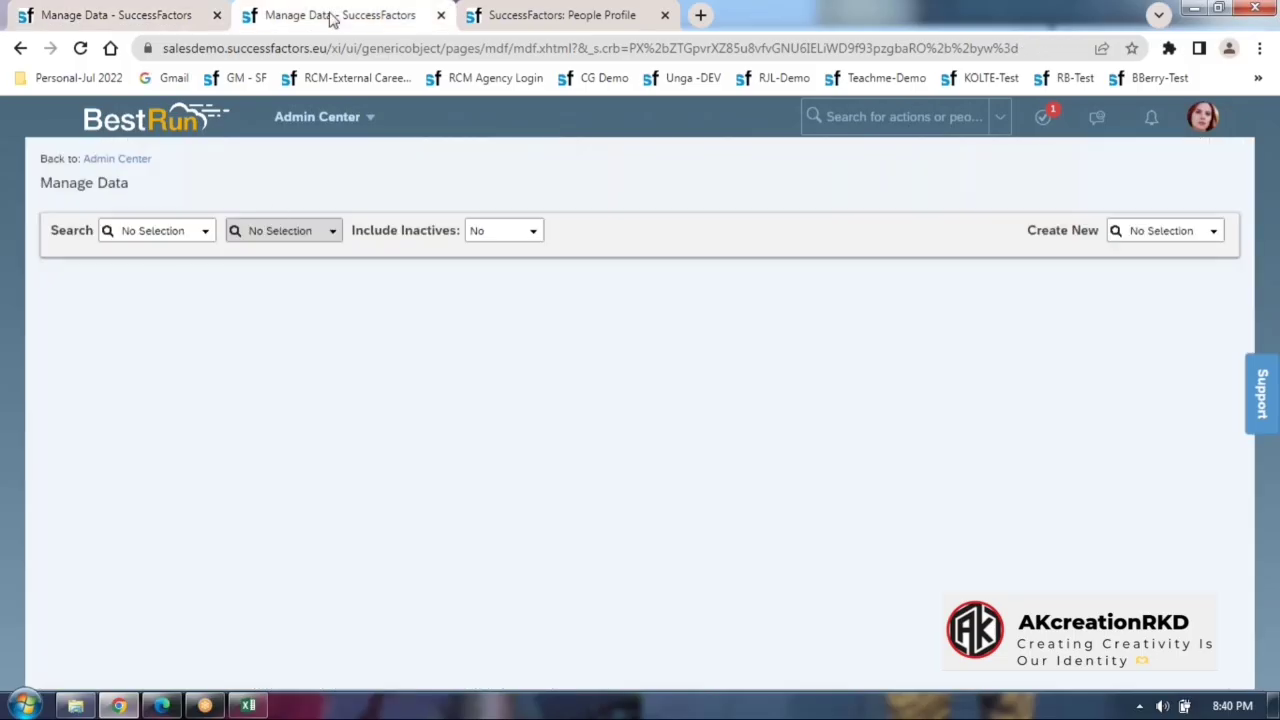
{"action": "left_click", "coordinate": [197, 234]}
{"action": "type", "text": "tim"}
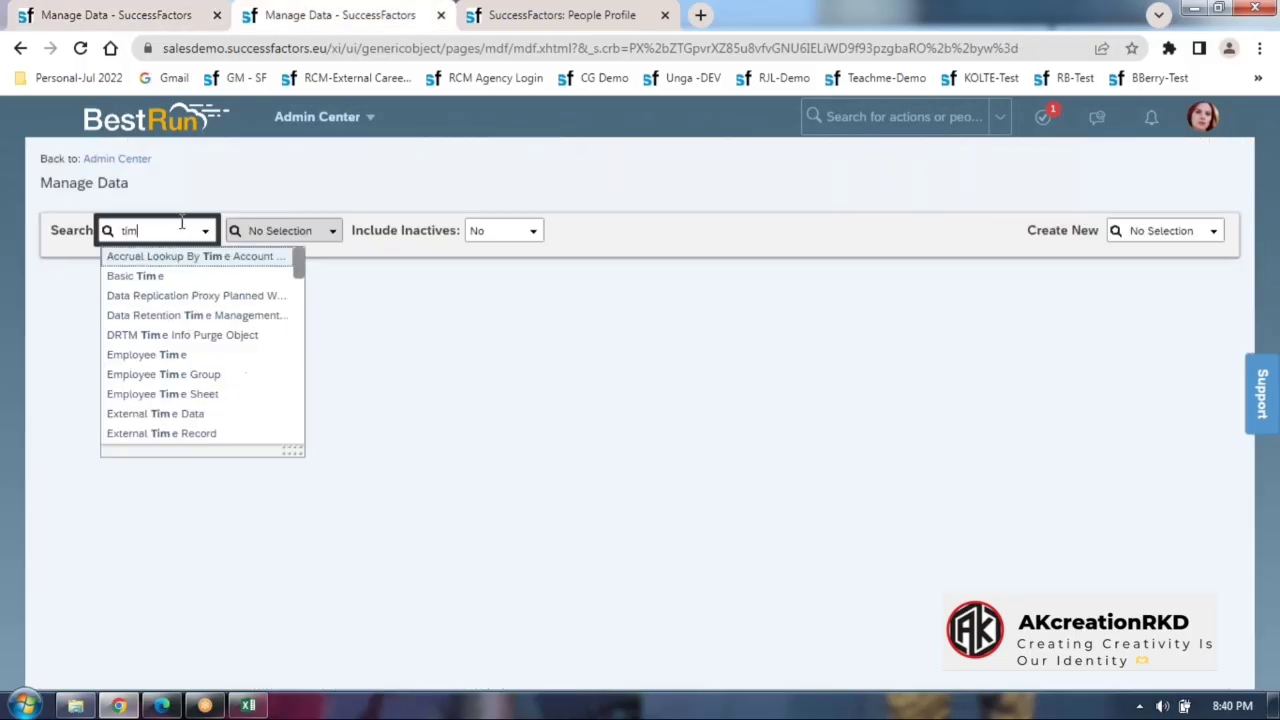
{"action": "type", "text": "e typ"}
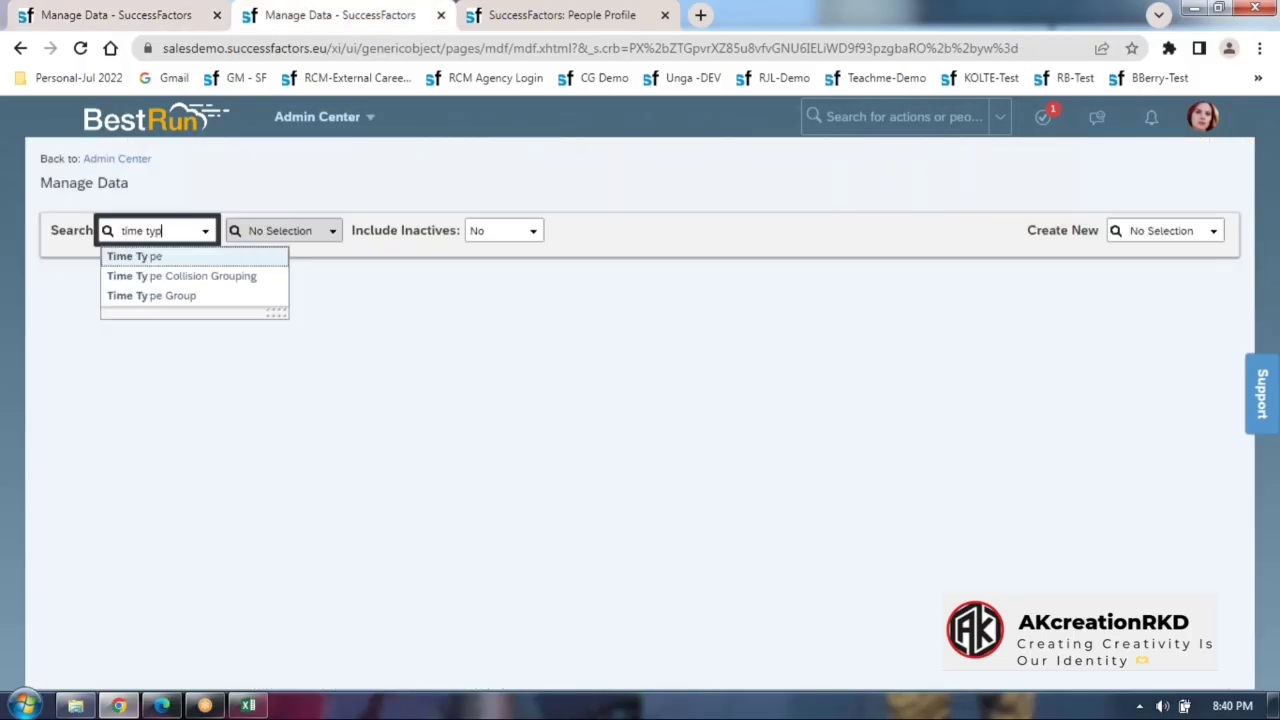
{"action": "left_click", "coordinate": [150, 256]}
{"action": "left_click", "coordinate": [268, 231]}
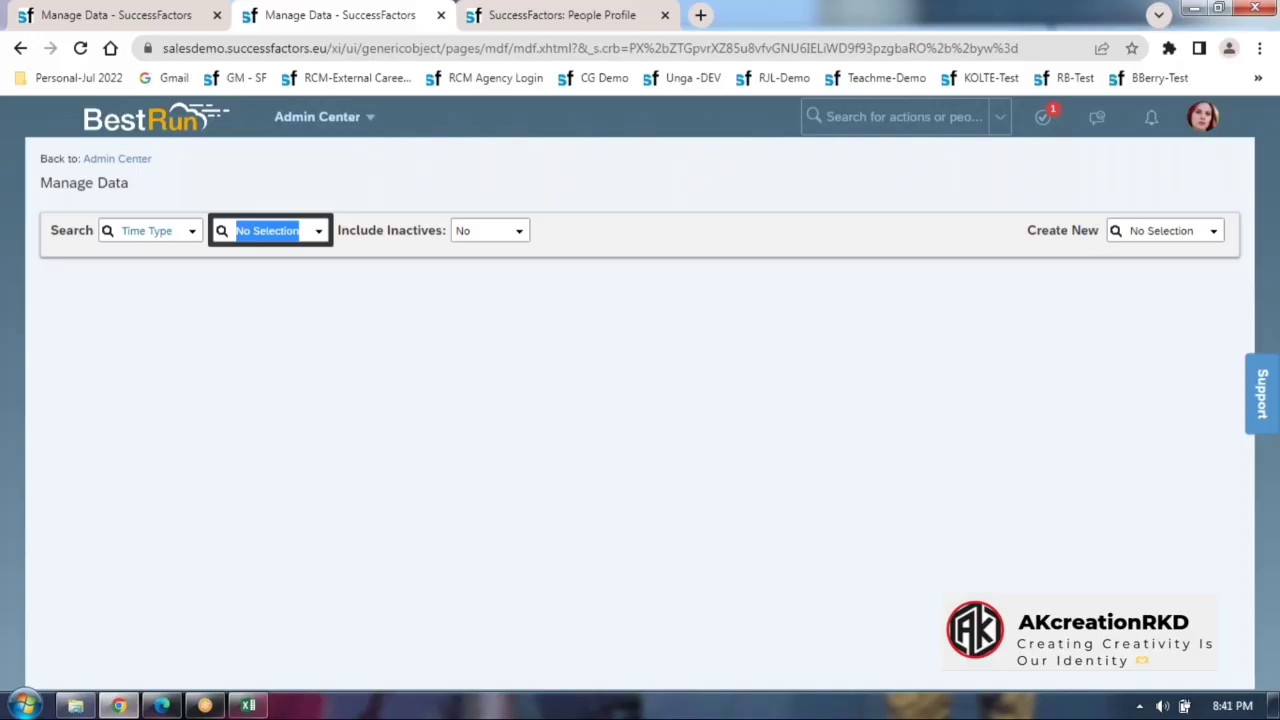
{"action": "type", "text": "west"}
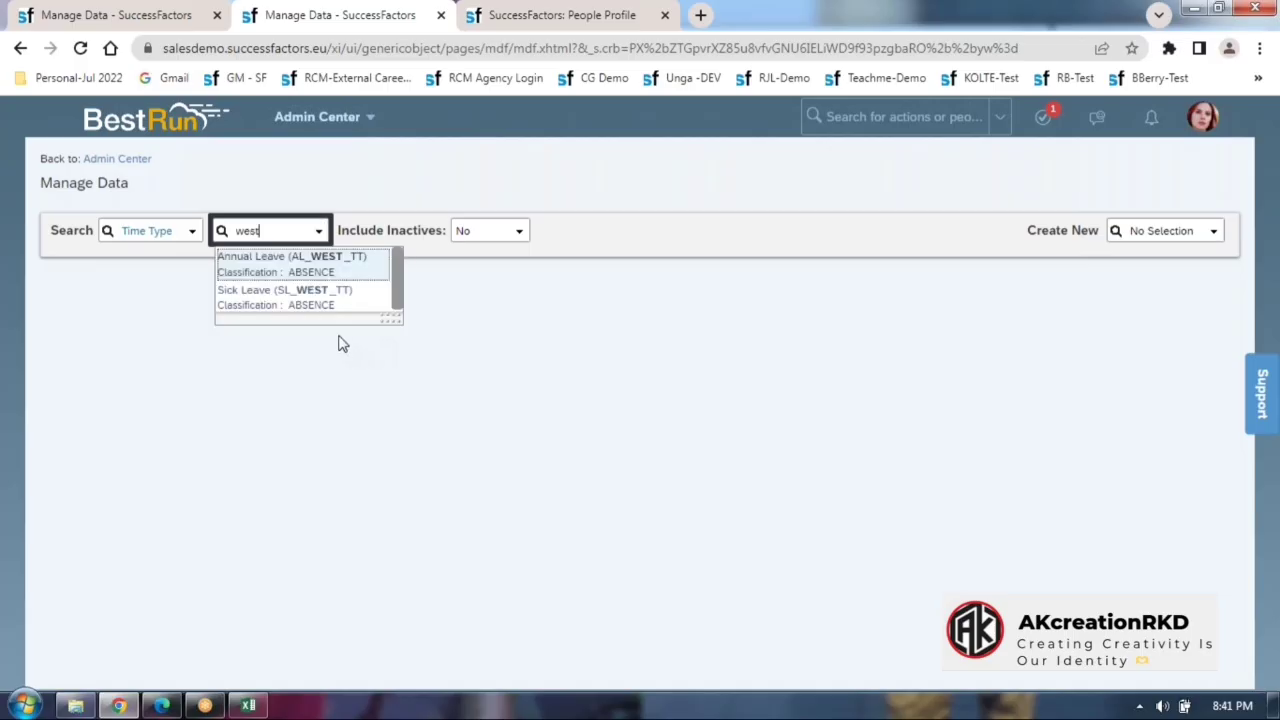
{"action": "left_click", "coordinate": [269, 263]}
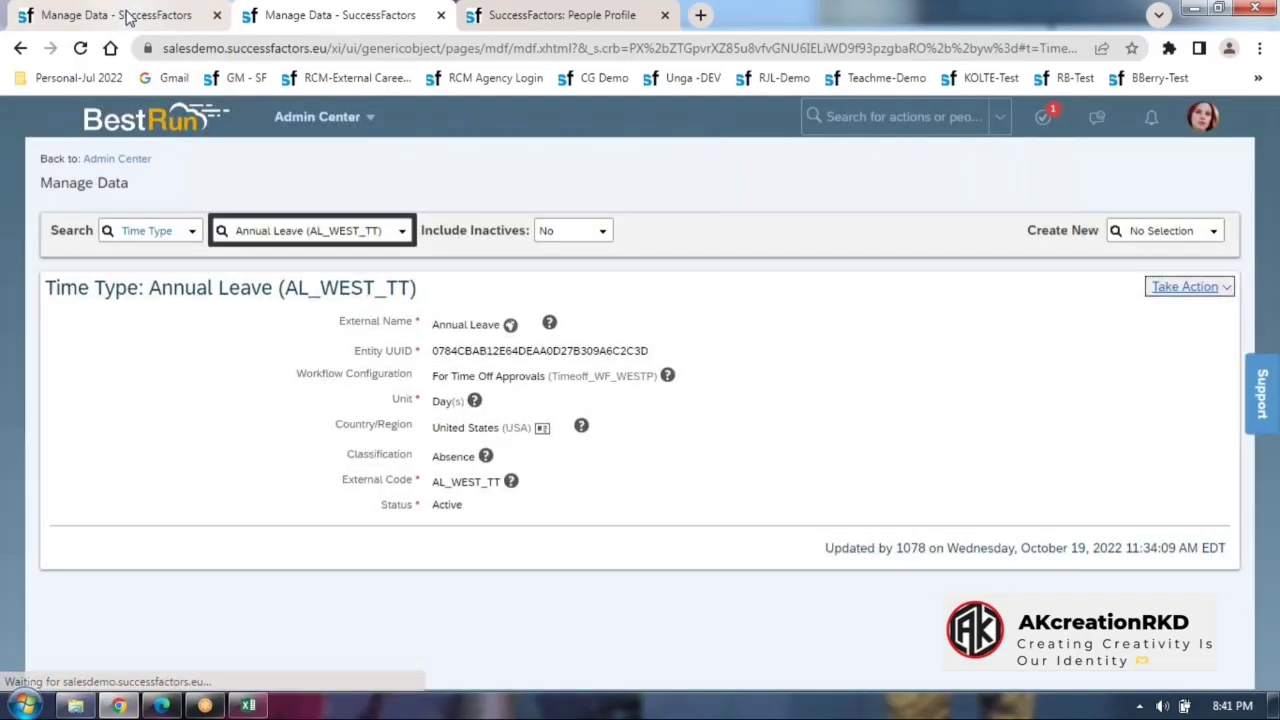
Return to the new time account type and set Unit to Day(s) and Account Creation Type to Recurring.
{"action": "left_click_drag", "start_coordinate": [118, 17], "coordinate": [302, 14]}
{"action": "scroll", "coordinate": [610, 312], "scroll_direction": "down", "scroll_amount": 2}
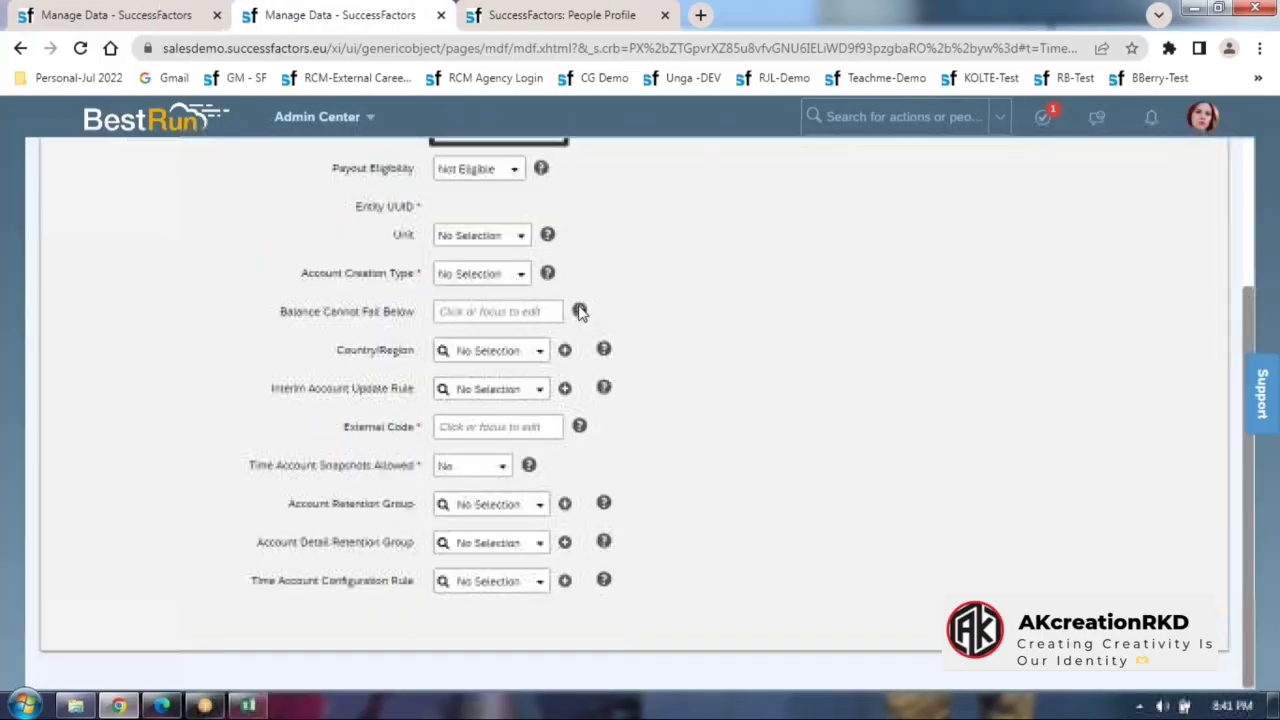
{"action": "left_click", "coordinate": [519, 238]}
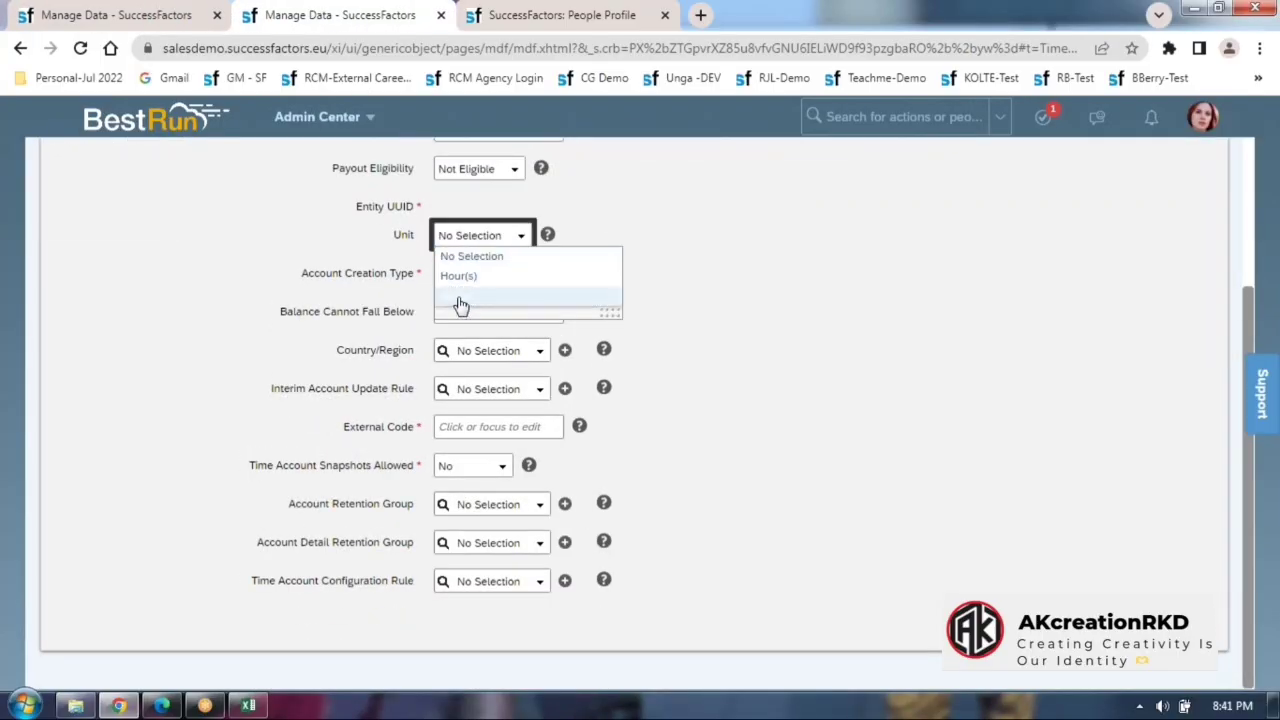
{"action": "left_click", "coordinate": [458, 296]}
{"action": "left_click", "coordinate": [521, 276]}
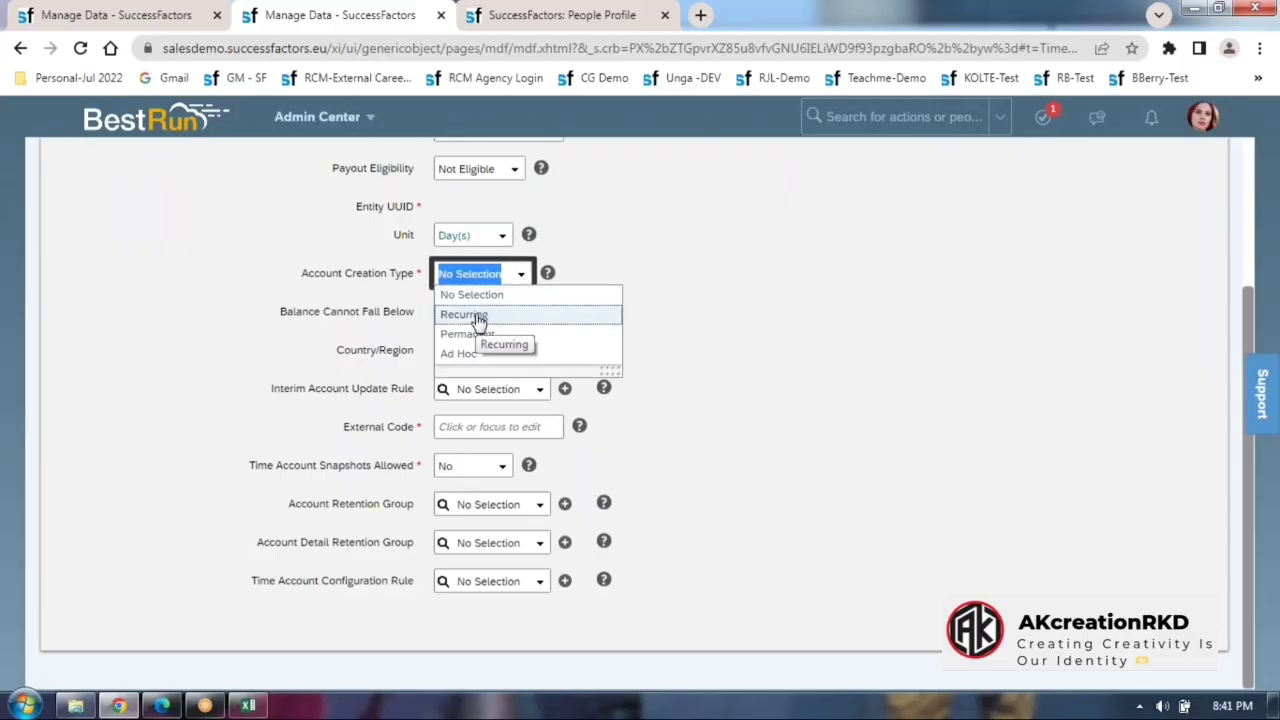
{"action": "left_click", "coordinate": [474, 315]}
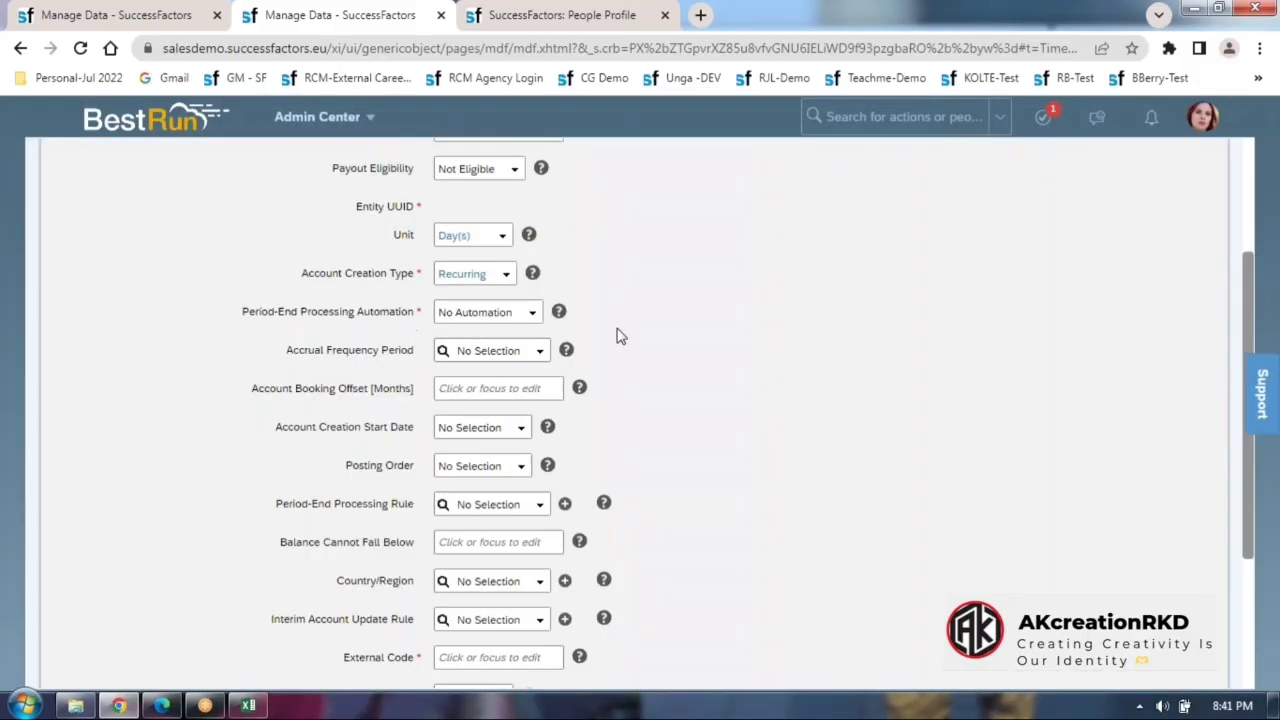
Set the Accrual Frequency Period to Monthly and the Account Creation Start Date to Account Valid From (Day or Month).
{"action": "left_click", "coordinate": [540, 355]}
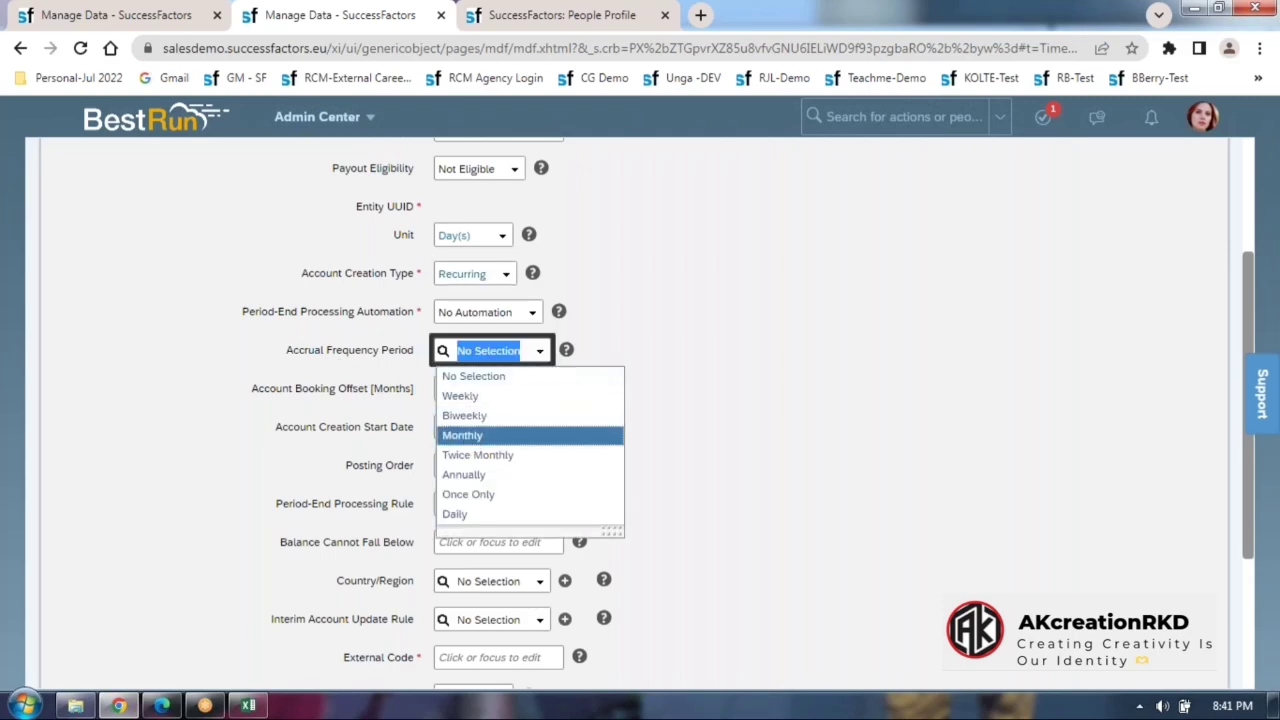
{"action": "left_click", "coordinate": [560, 435]}
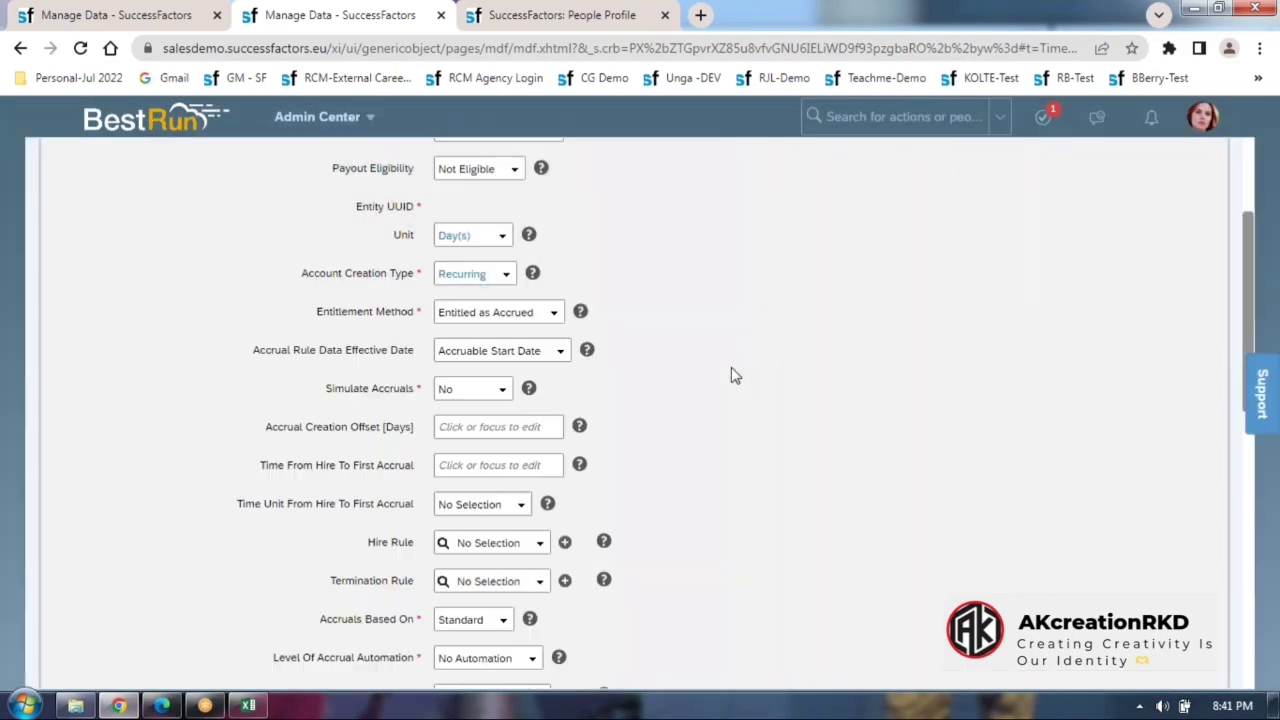
{"action": "scroll", "coordinate": [731, 375], "scroll_direction": "down", "scroll_amount": 1}
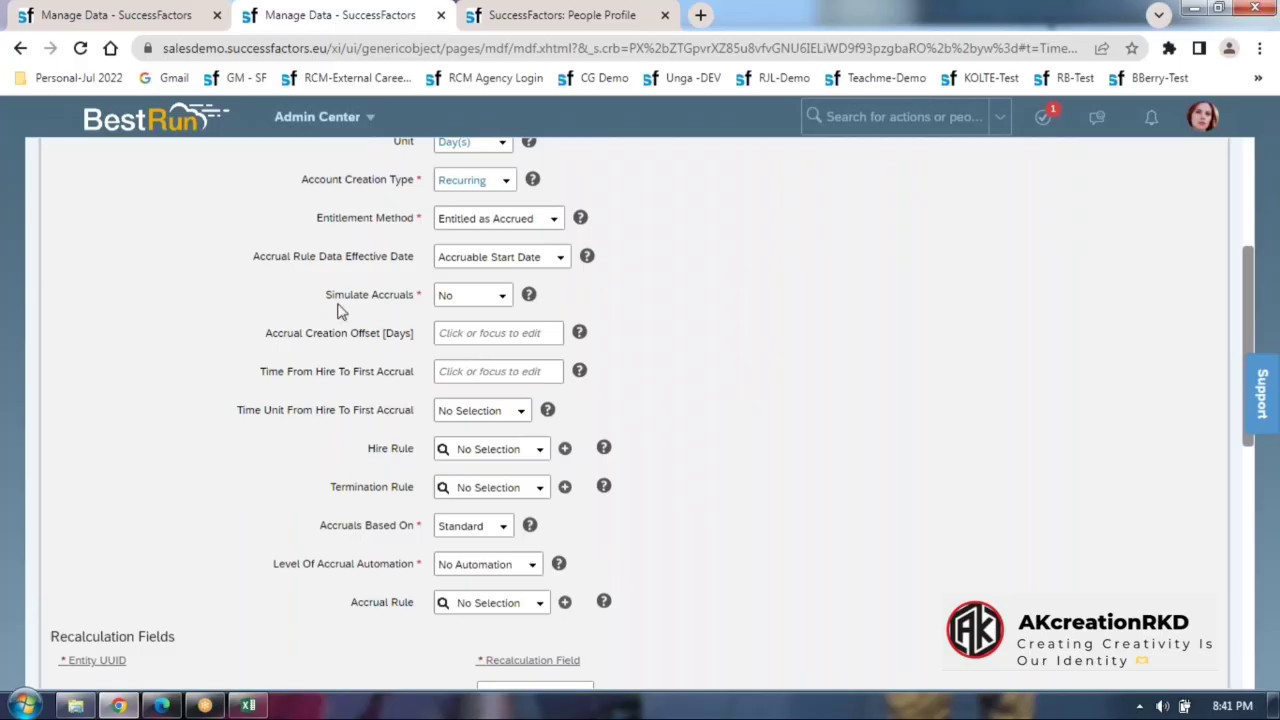
{"action": "scroll", "coordinate": [648, 398], "scroll_direction": "down", "scroll_amount": 5}
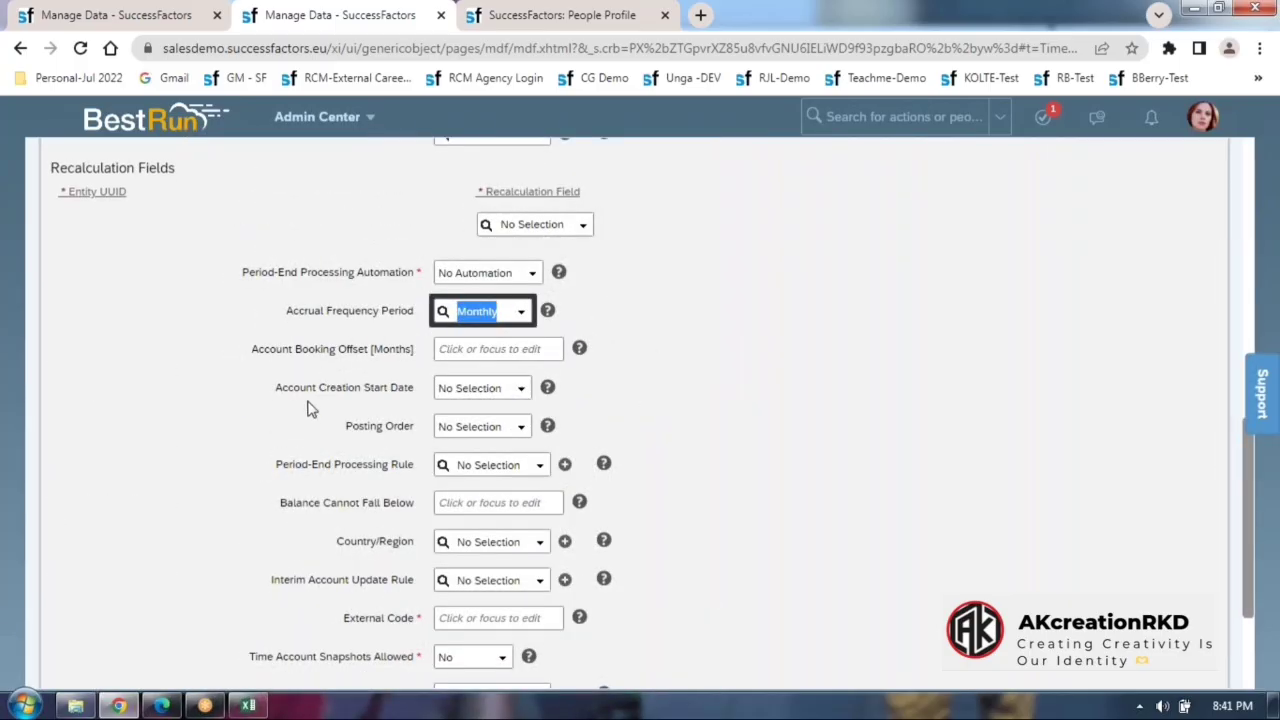
{"action": "left_click", "coordinate": [521, 390]}
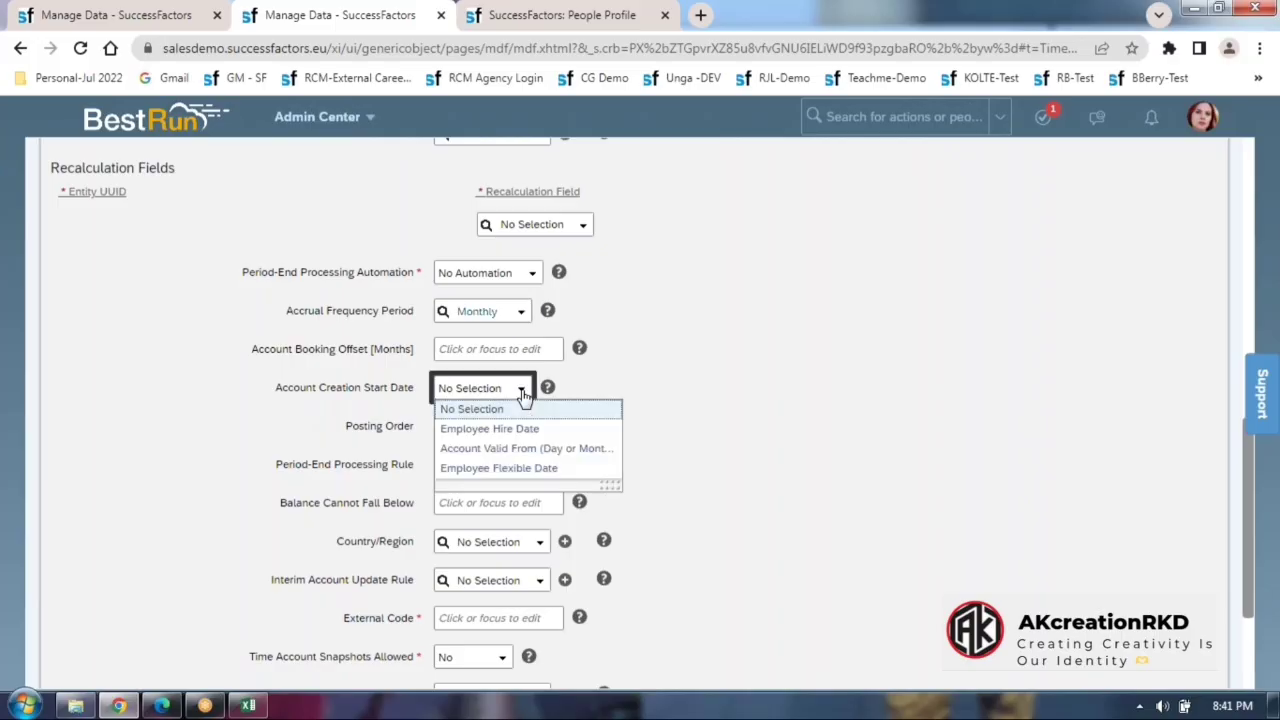
{"action": "left_click", "coordinate": [493, 450]}
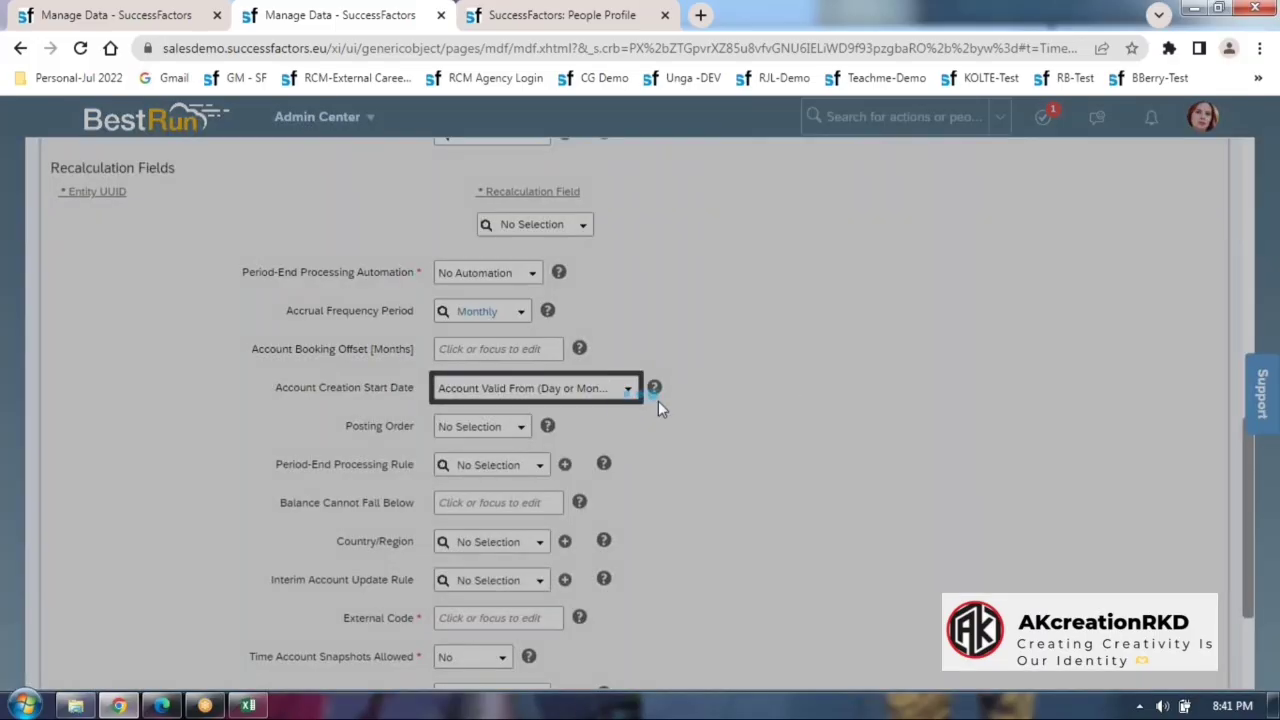
Try No Selection for Account Creation Automation, reset it to No Automation, and examine its options.
{"action": "scroll", "coordinate": [658, 401], "scroll_direction": "up", "scroll_amount": 1}
{"action": "scroll", "coordinate": [671, 386], "scroll_direction": "up", "scroll_amount": 10}
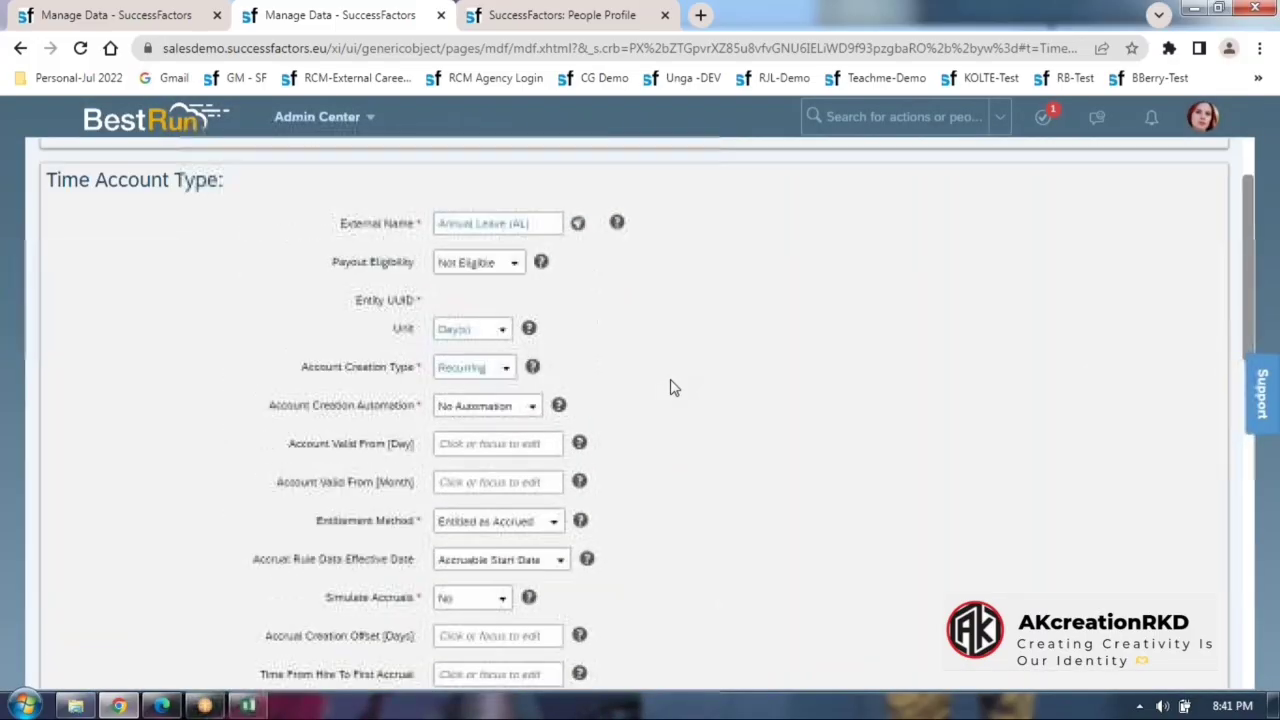
{"action": "left_click", "coordinate": [533, 407]}
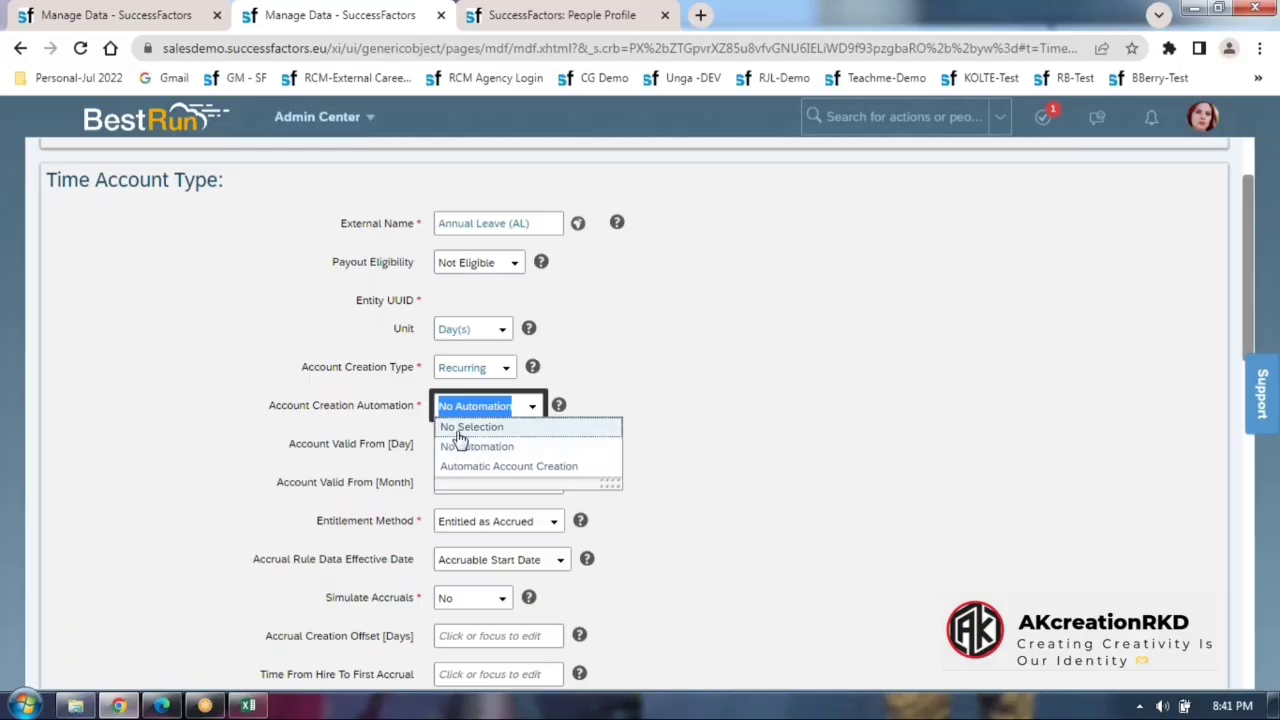
{"action": "left_click", "coordinate": [460, 429]}
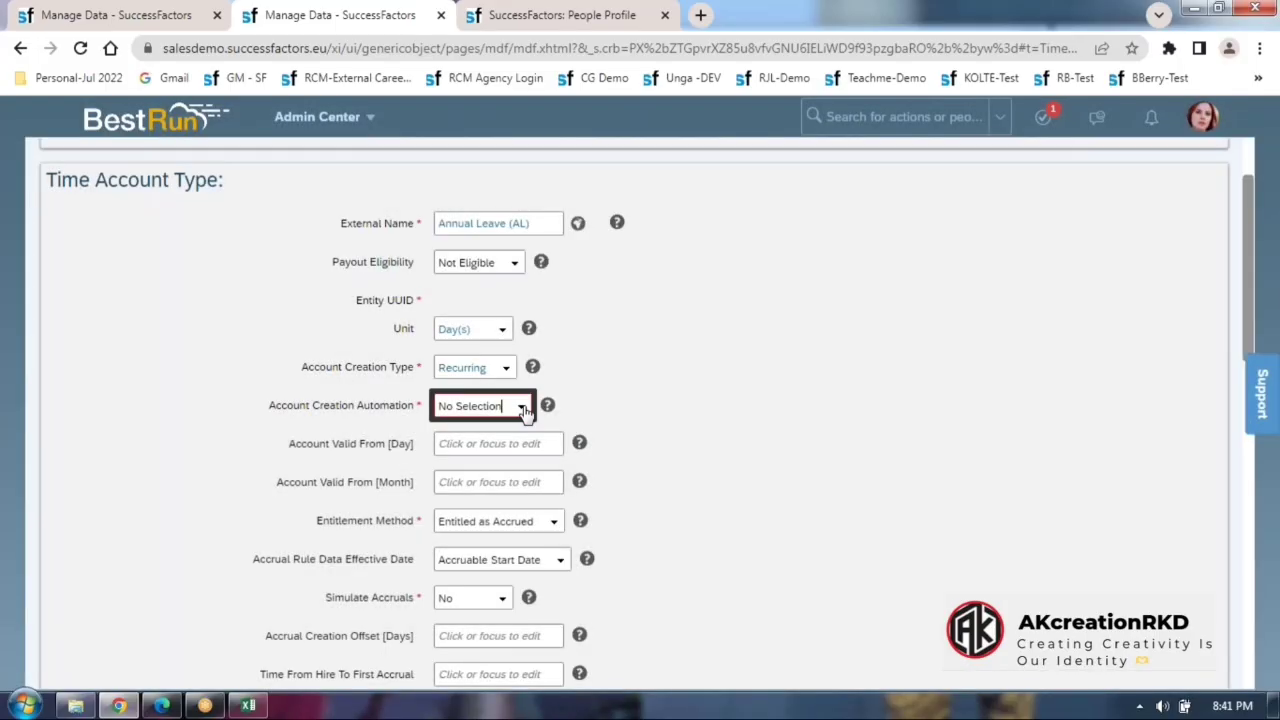
{"action": "left_click", "coordinate": [512, 406]}
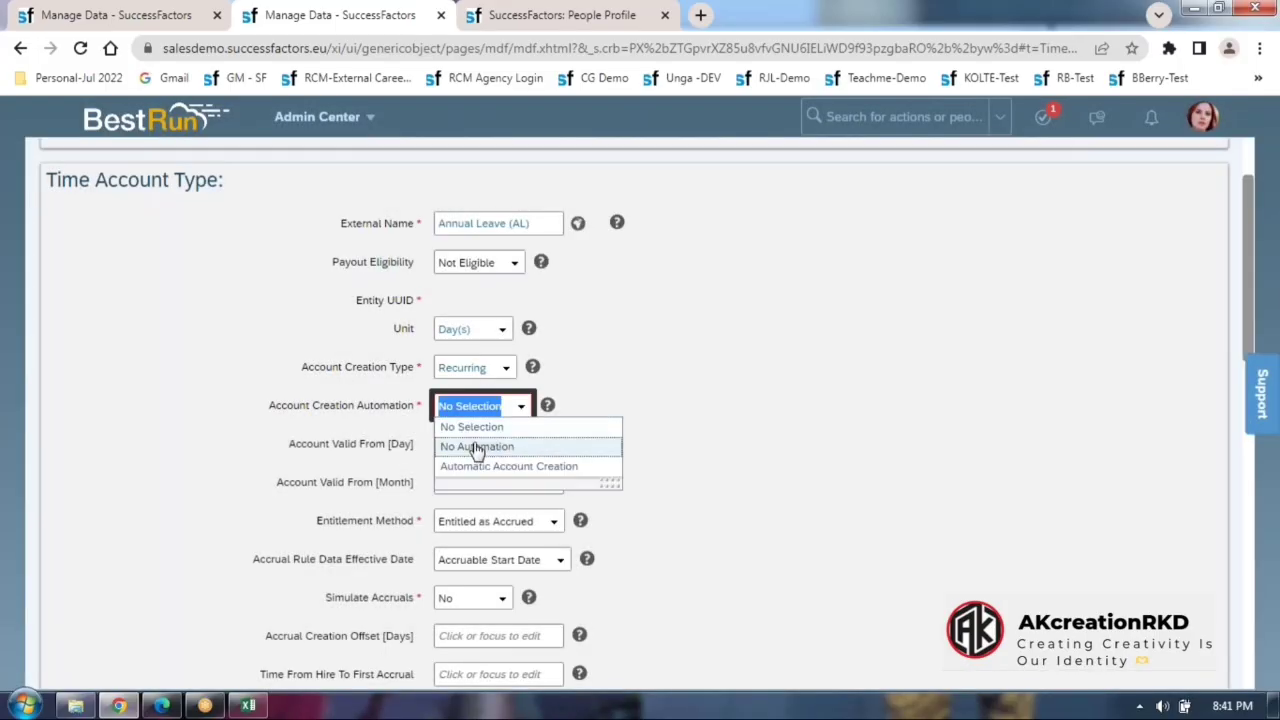
{"action": "left_click", "coordinate": [476, 448]}
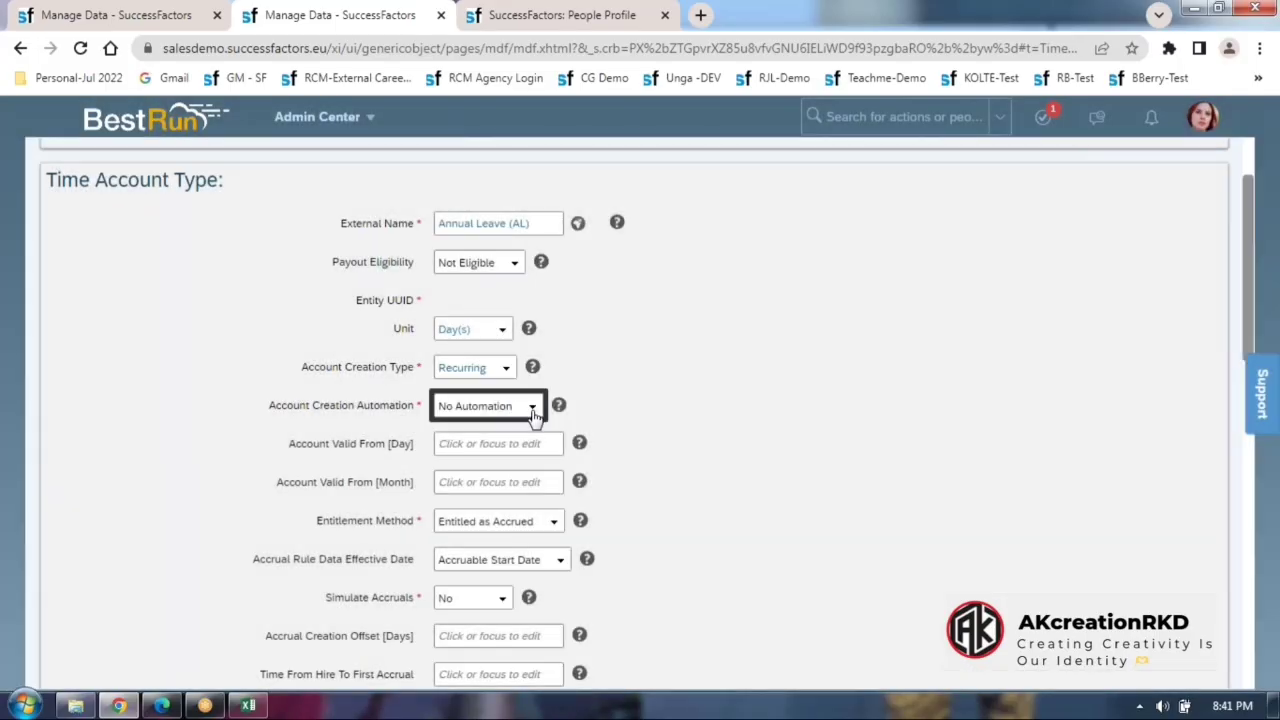
{"action": "left_click", "coordinate": [533, 412]}
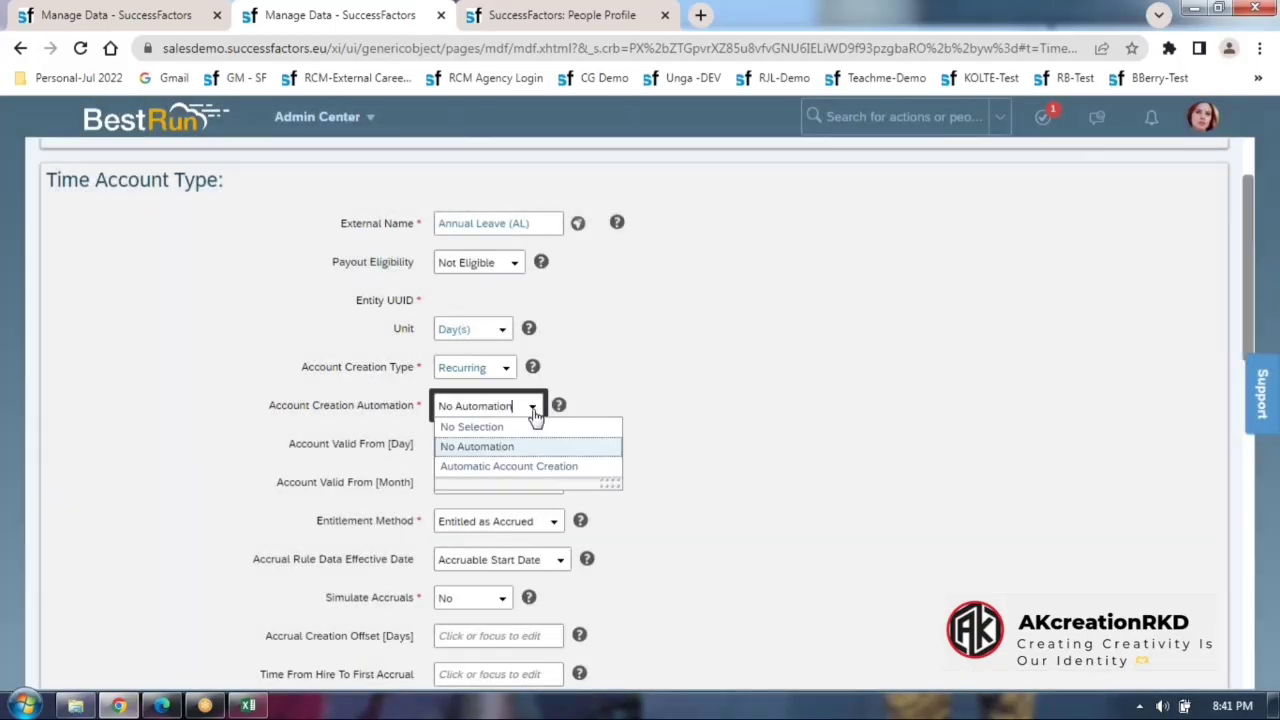
{"action": "left_click", "coordinate": [745, 386]}
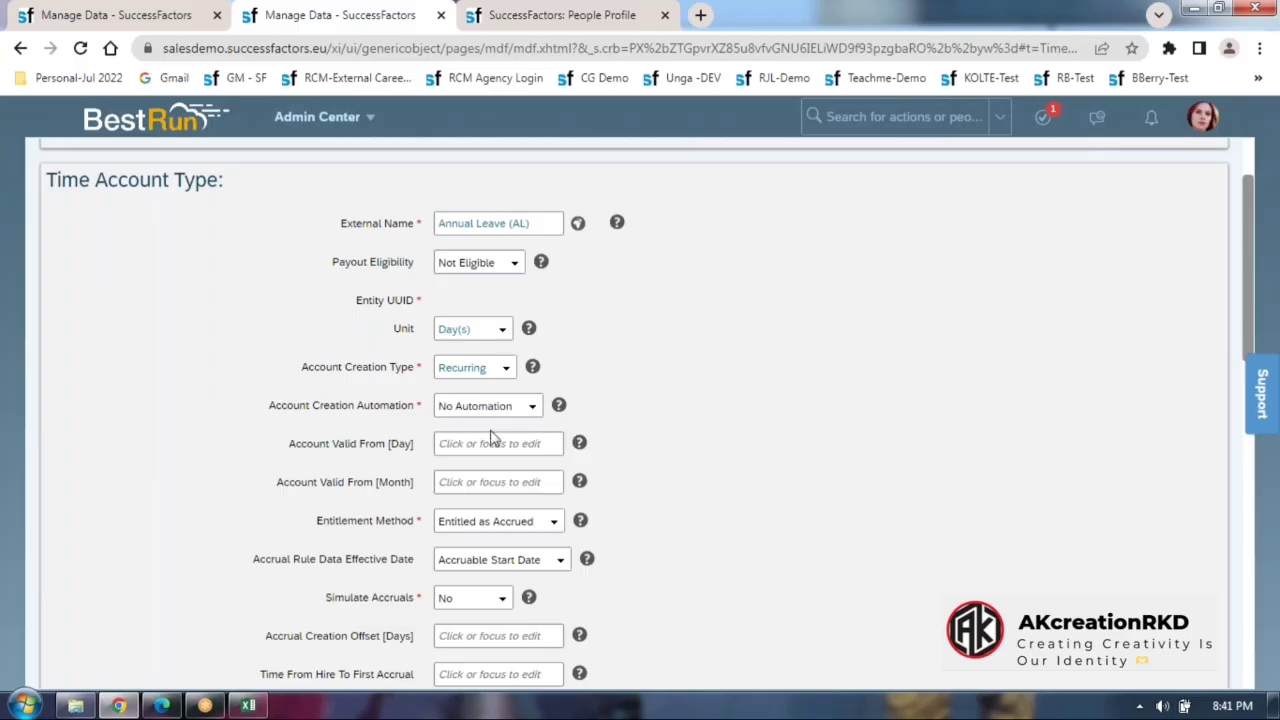
{"action": "left_click", "coordinate": [530, 410]}
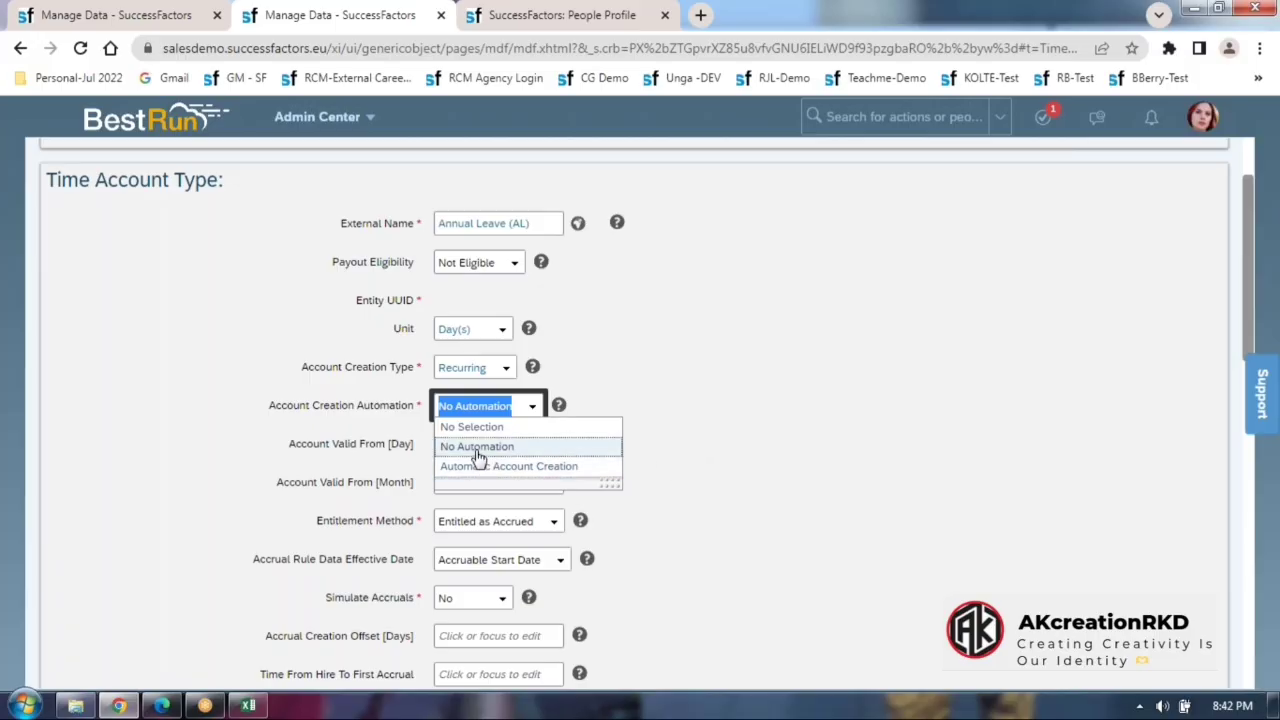
{"action": "left_click", "coordinate": [841, 413]}
Set Account Valid From [Day] to 1 and Account Valid From [Month] to 1.
{"action": "scroll", "coordinate": [841, 413], "scroll_direction": "down", "scroll_amount": 1}
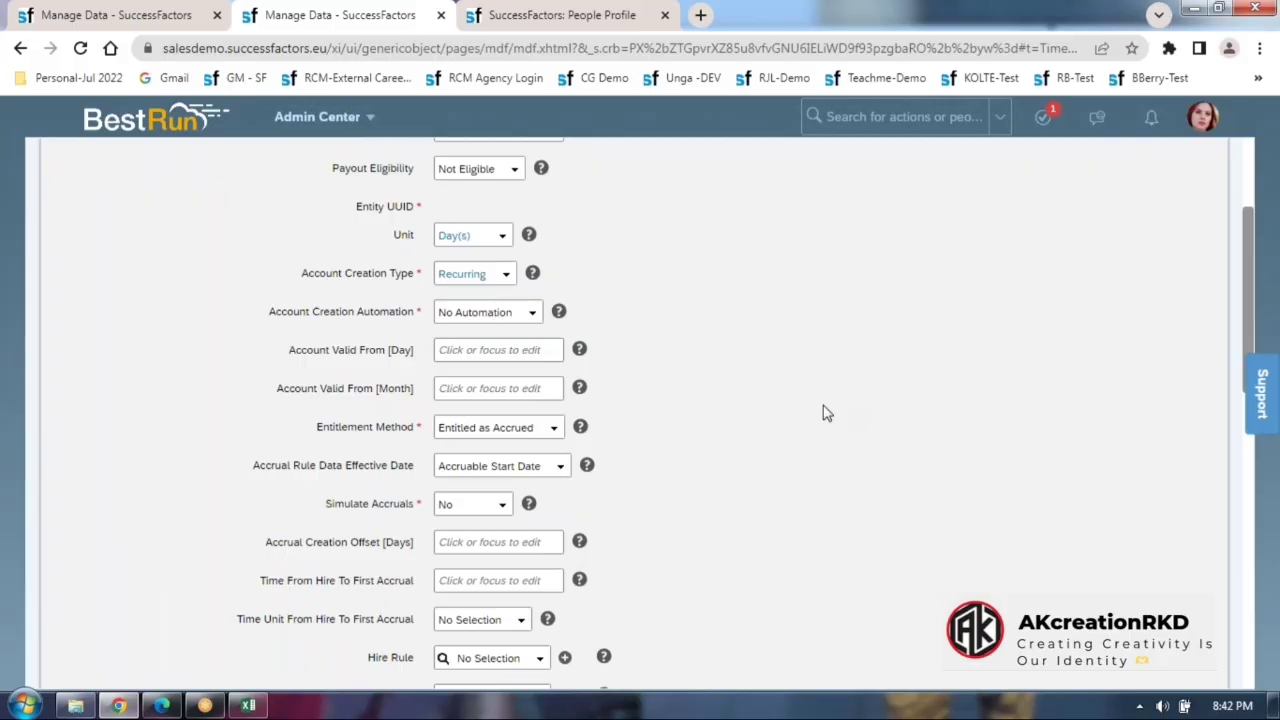
{"action": "left_click", "coordinate": [477, 356]}
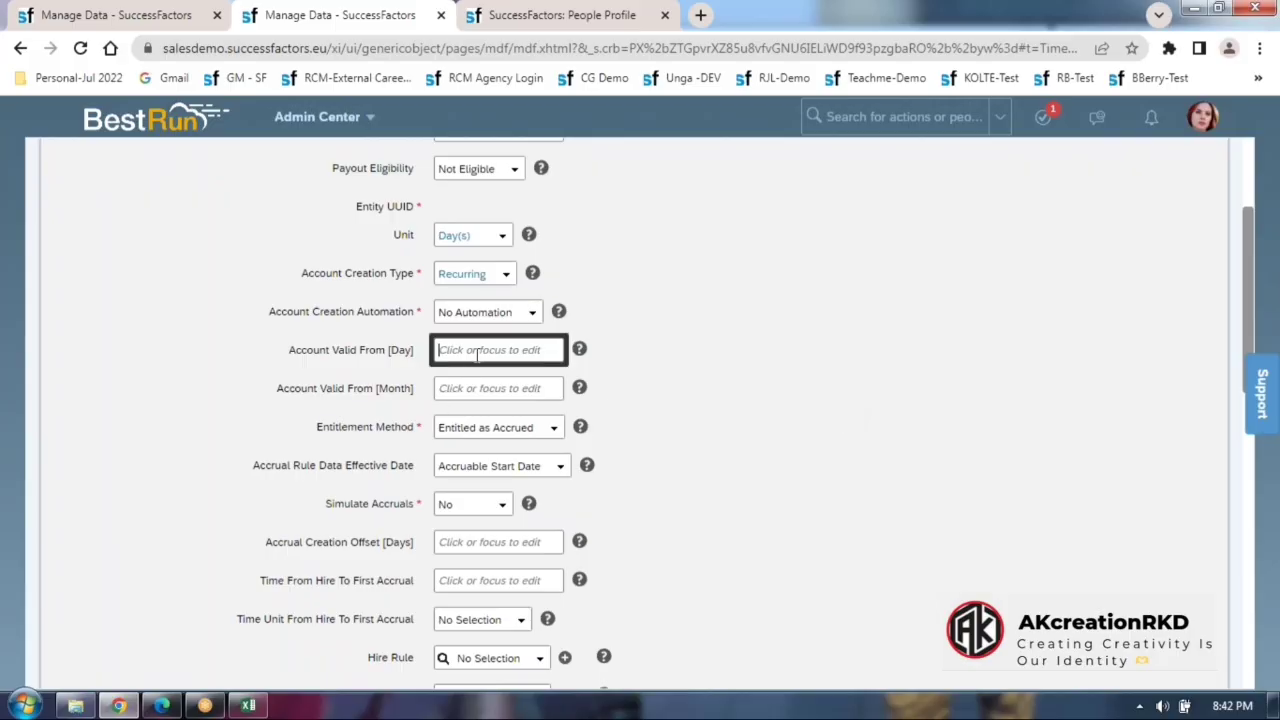
{"action": "type", "text": "1"}
{"action": "left_click", "coordinate": [474, 388]}
{"action": "type", "text": "1"}
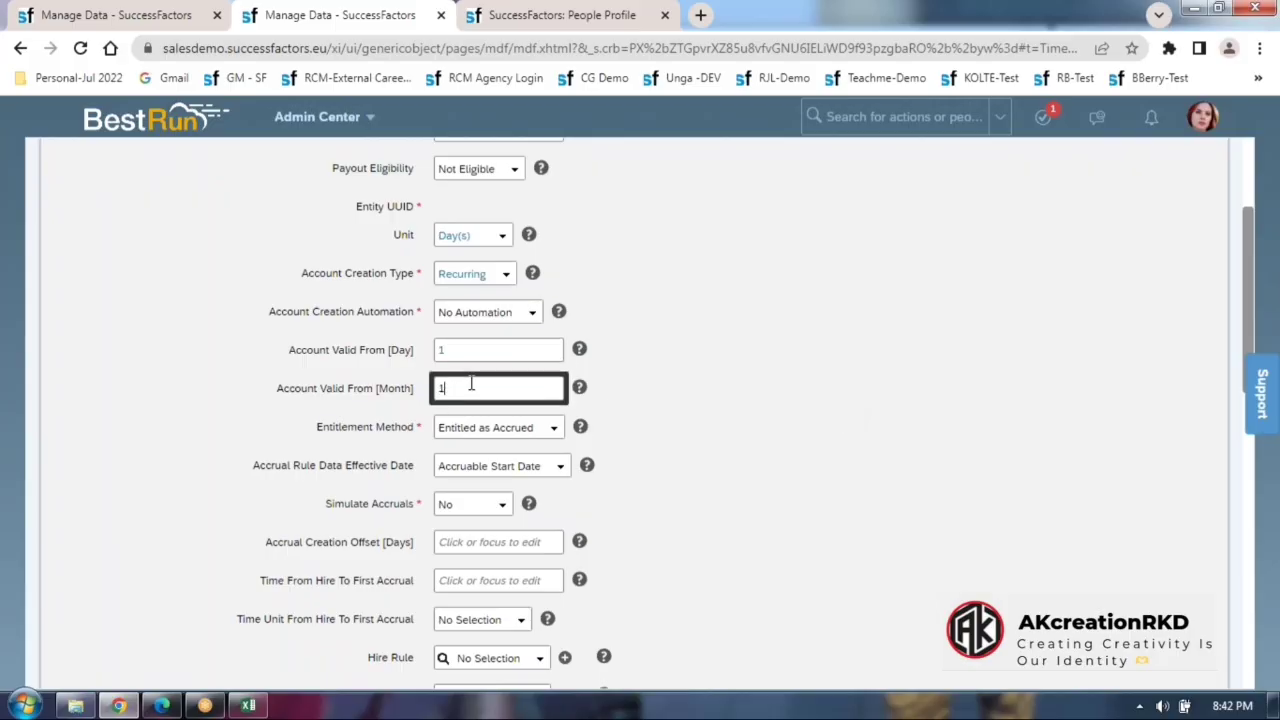
{"action": "left_click", "coordinate": [808, 372]}
{"action": "scroll", "coordinate": [808, 372], "scroll_direction": "down", "scroll_amount": 6}
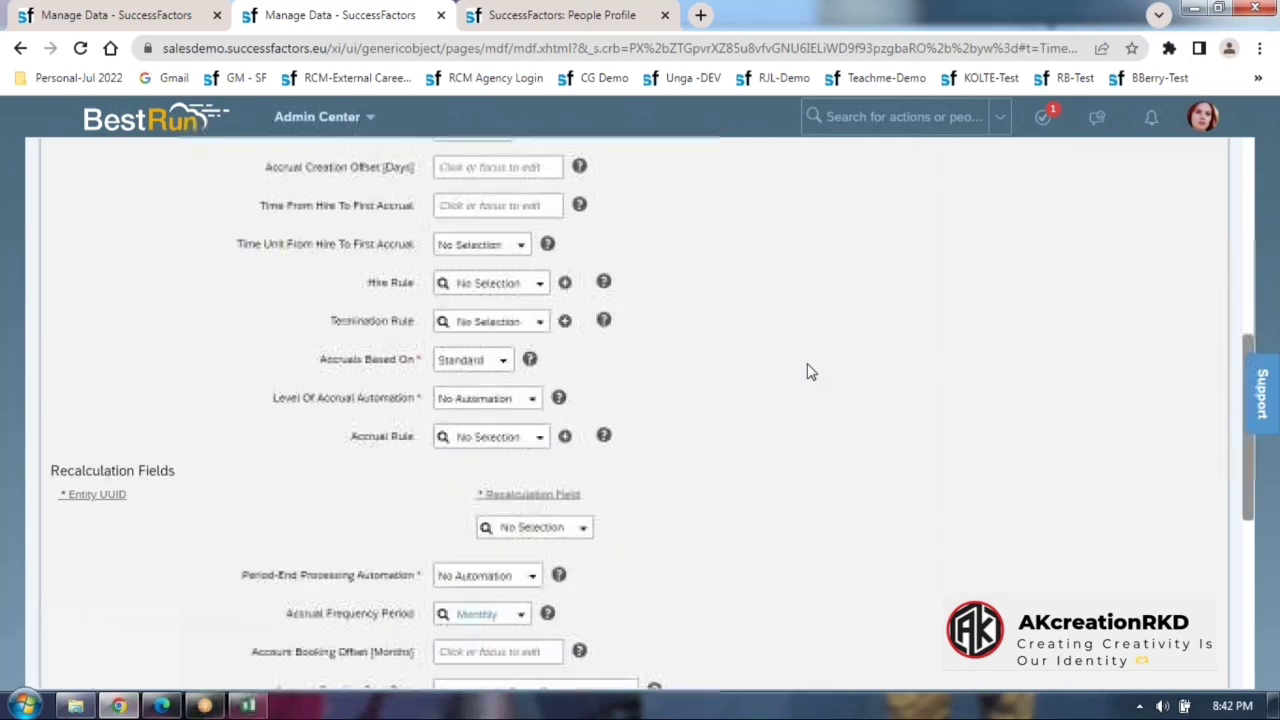
Set Posting Order to Oldest First by Validity Period and Balance Cannot Fall Below to -6.
{"action": "scroll", "coordinate": [810, 371], "scroll_direction": "down", "scroll_amount": 1}
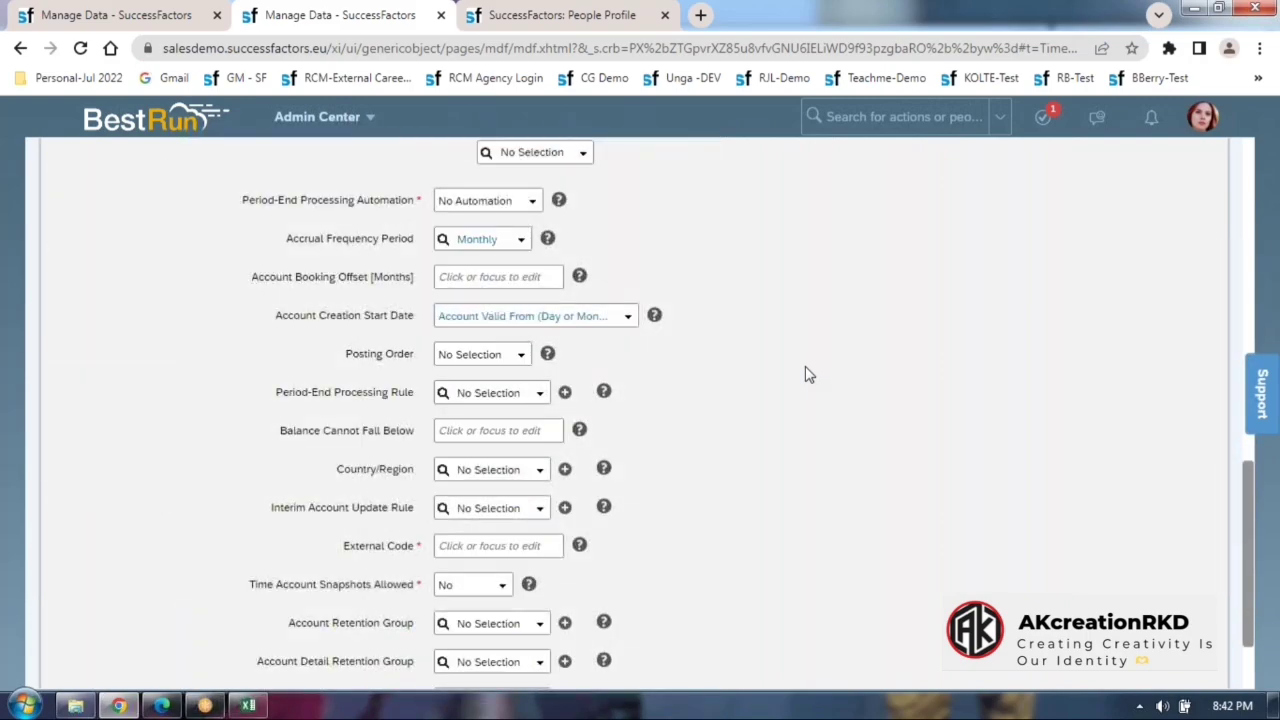
{"action": "left_click", "coordinate": [521, 358]}
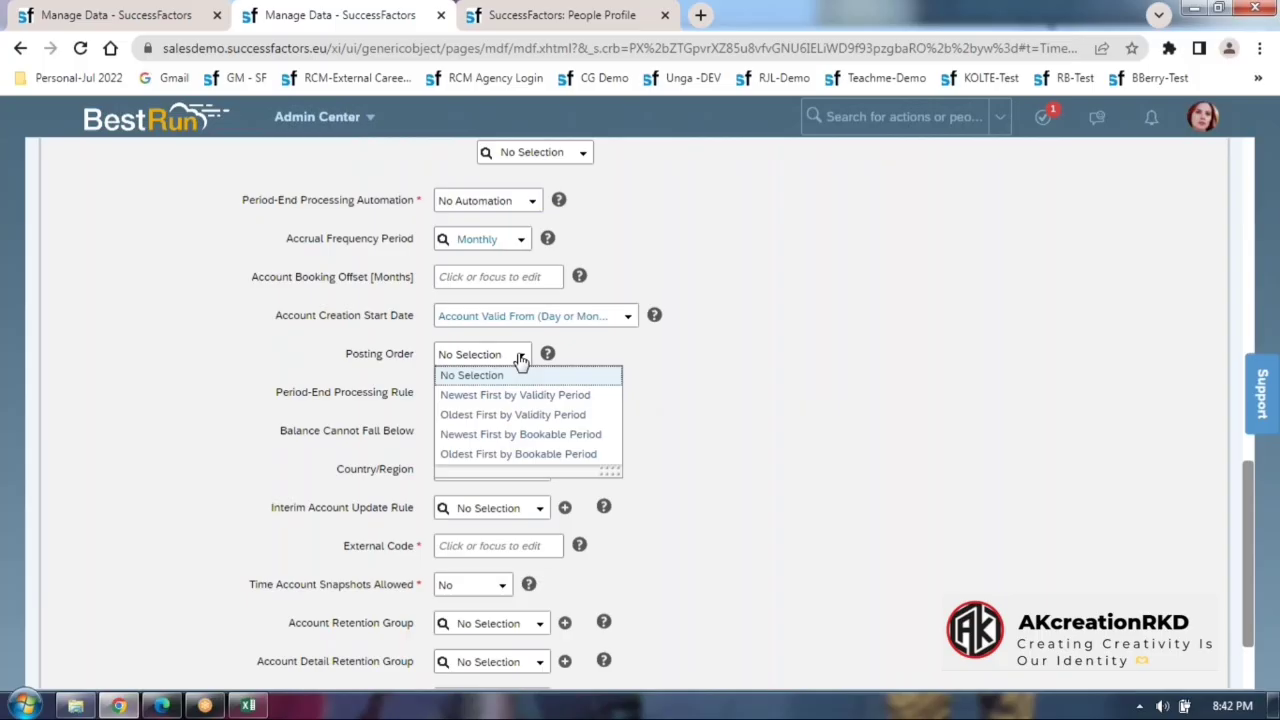
{"action": "left_click", "coordinate": [479, 416]}
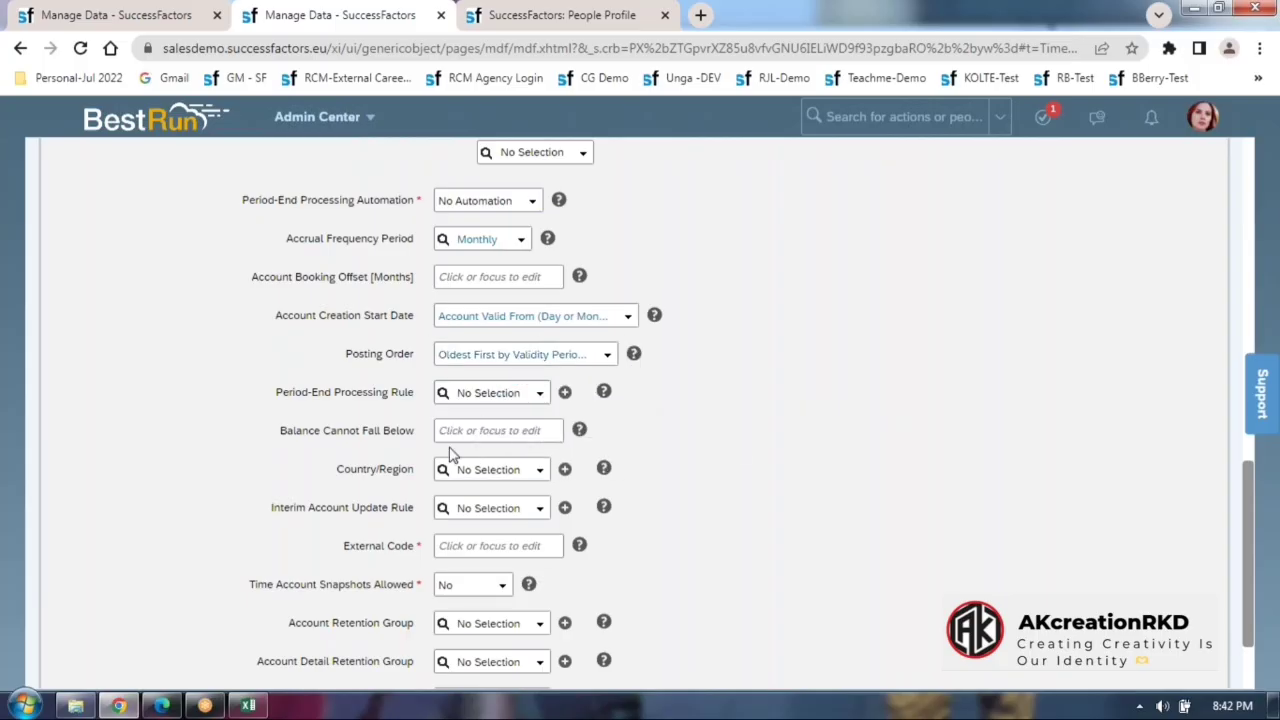
{"action": "scroll", "coordinate": [450, 455], "scroll_direction": "down", "scroll_amount": 2}
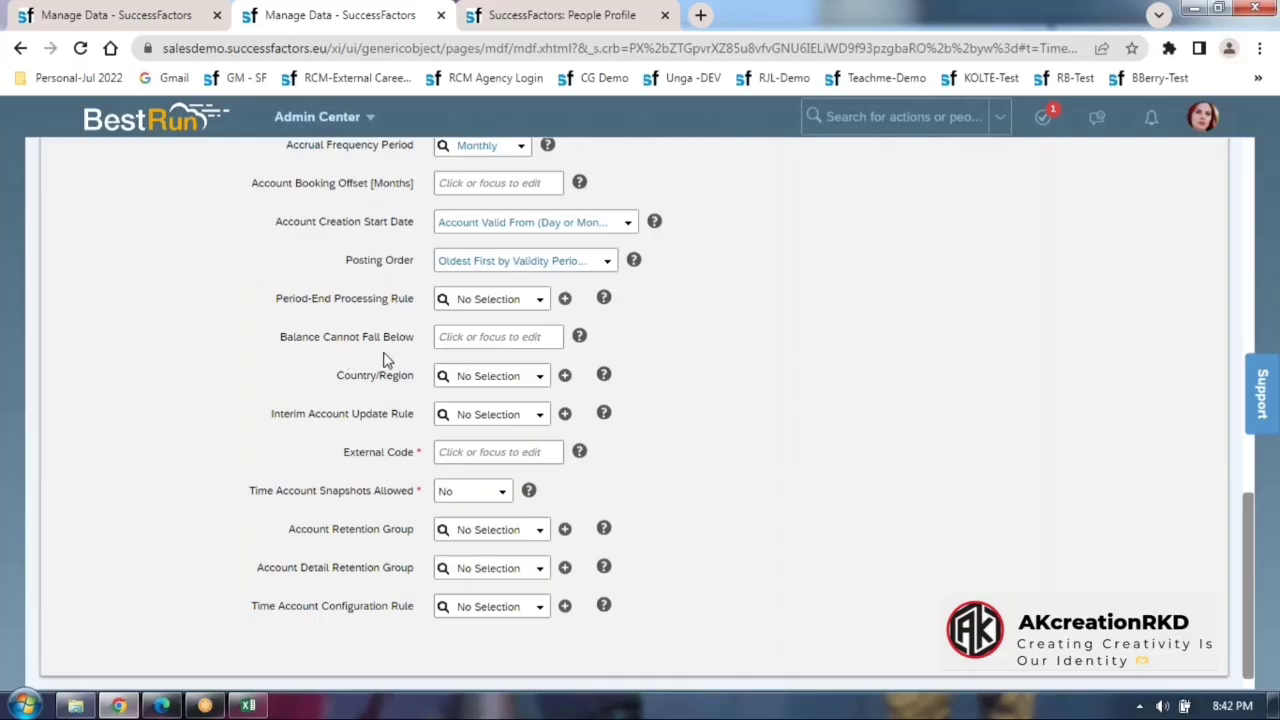
{"action": "left_click", "coordinate": [473, 337]}
{"action": "type", "text": "-6"}
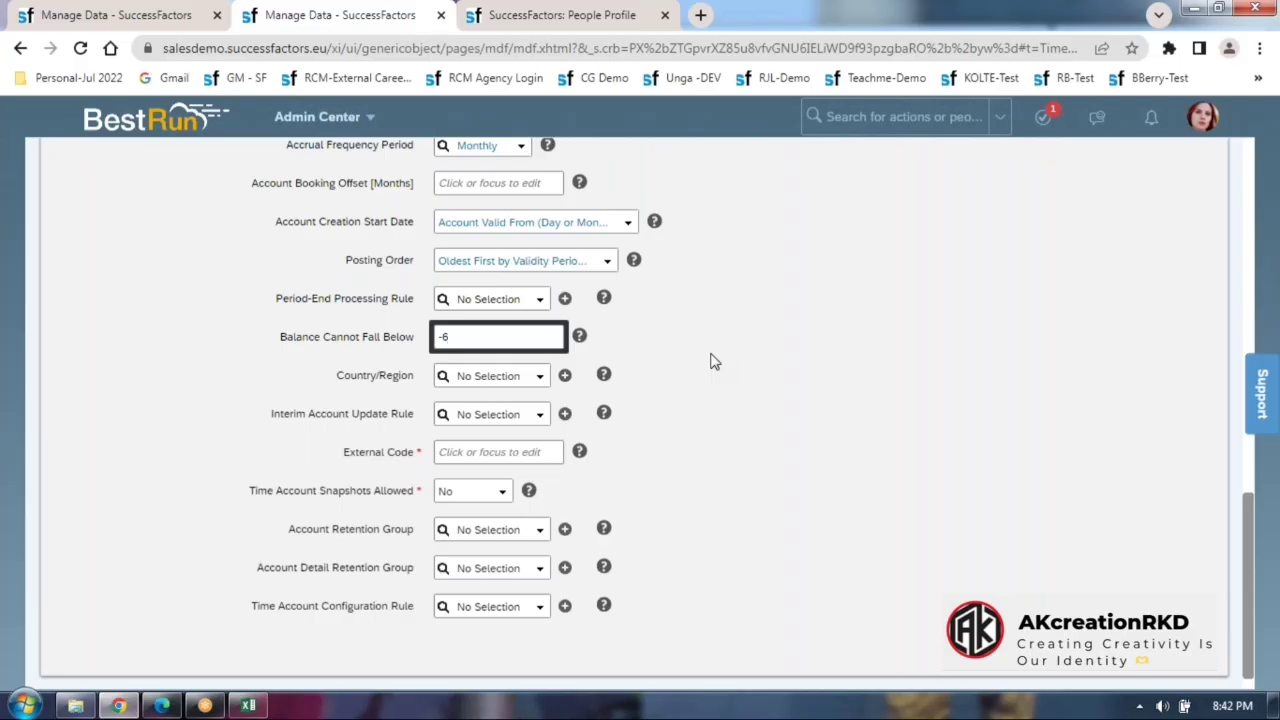
Set the Country/Region of the time account type to United States (USA).
{"action": "left_click", "coordinate": [505, 382]}
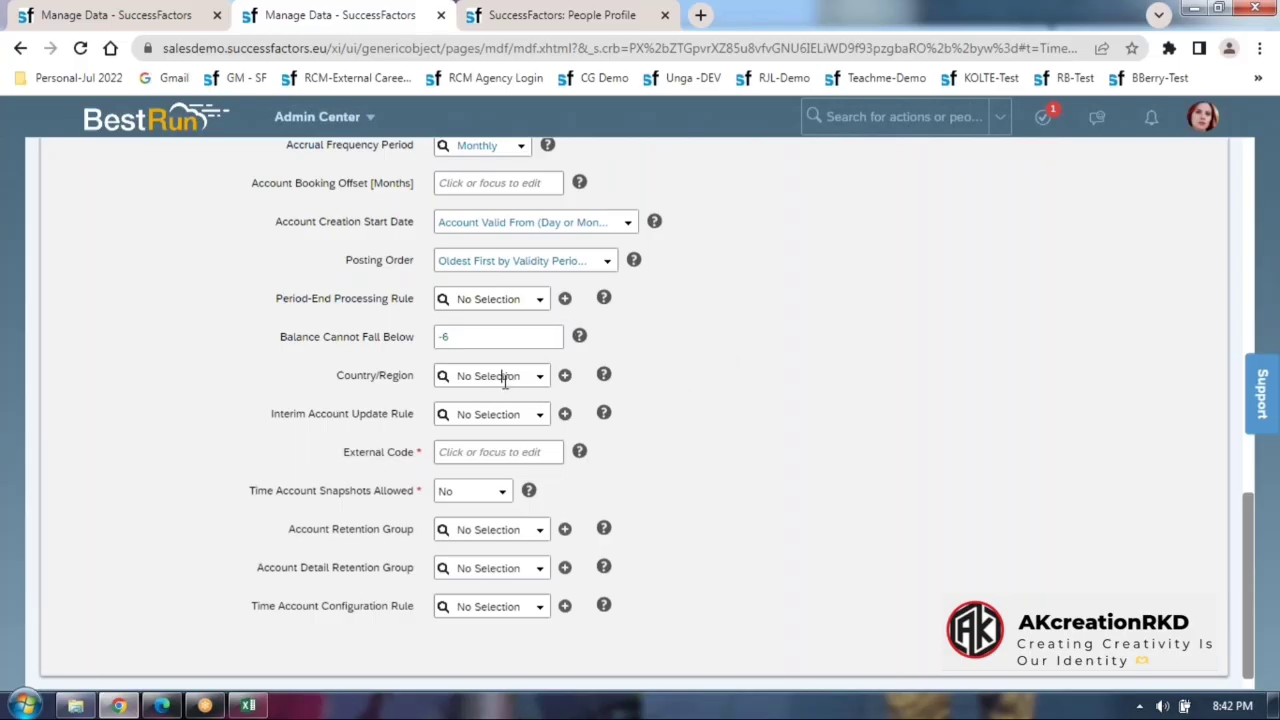
{"action": "type", "text": "unit"}
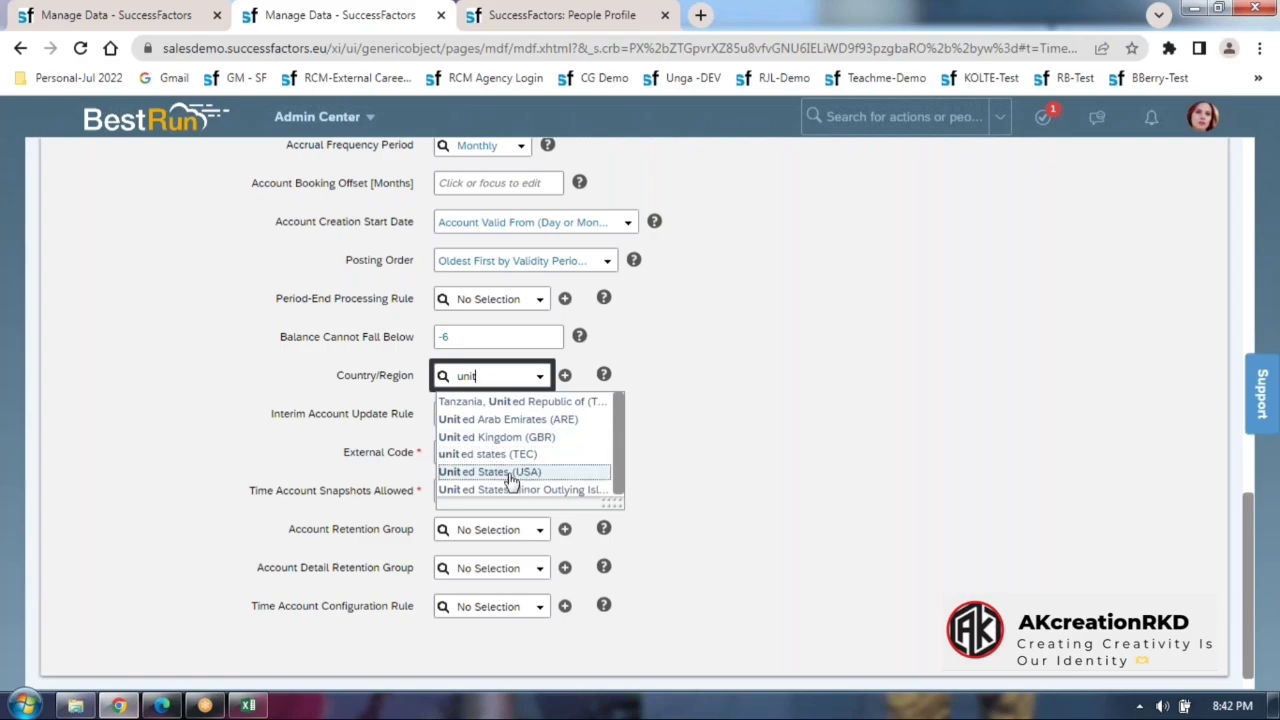
{"action": "left_click", "coordinate": [509, 474]}
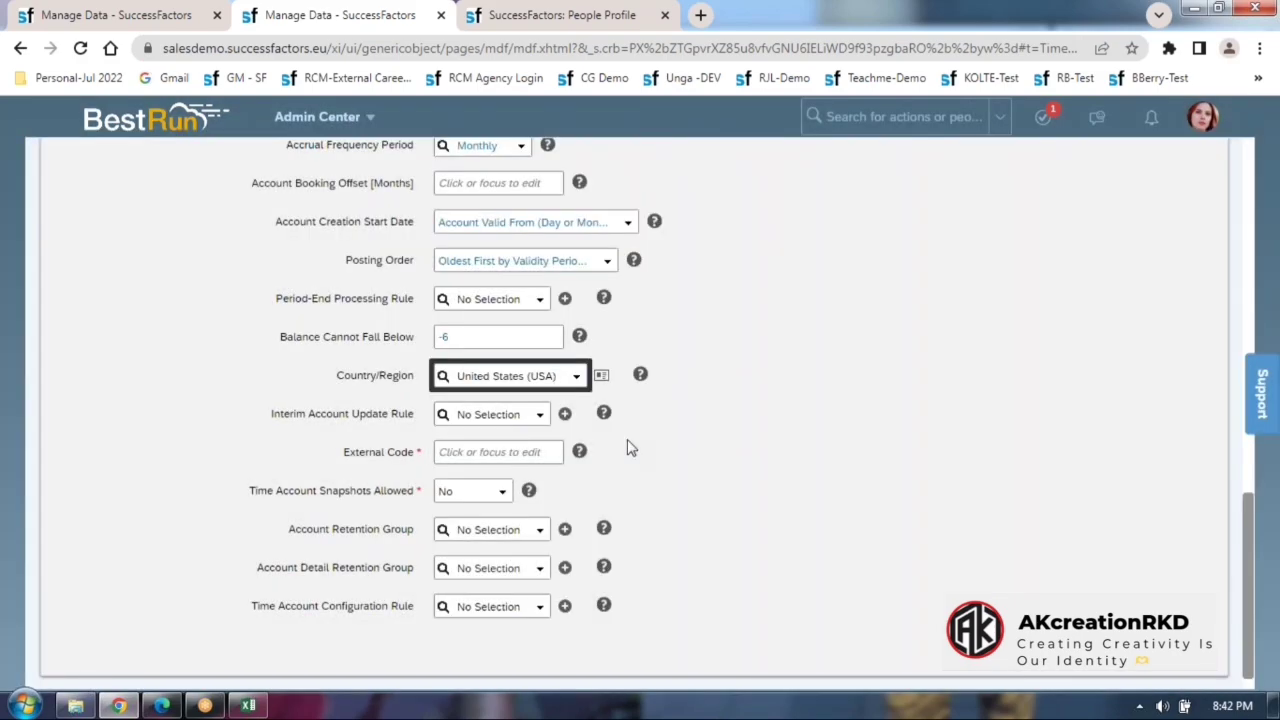
Enter AL_WES_TAT as the External Code of the time account type.
{"action": "scroll", "coordinate": [730, 480], "scroll_direction": "up", "scroll_amount": 4}
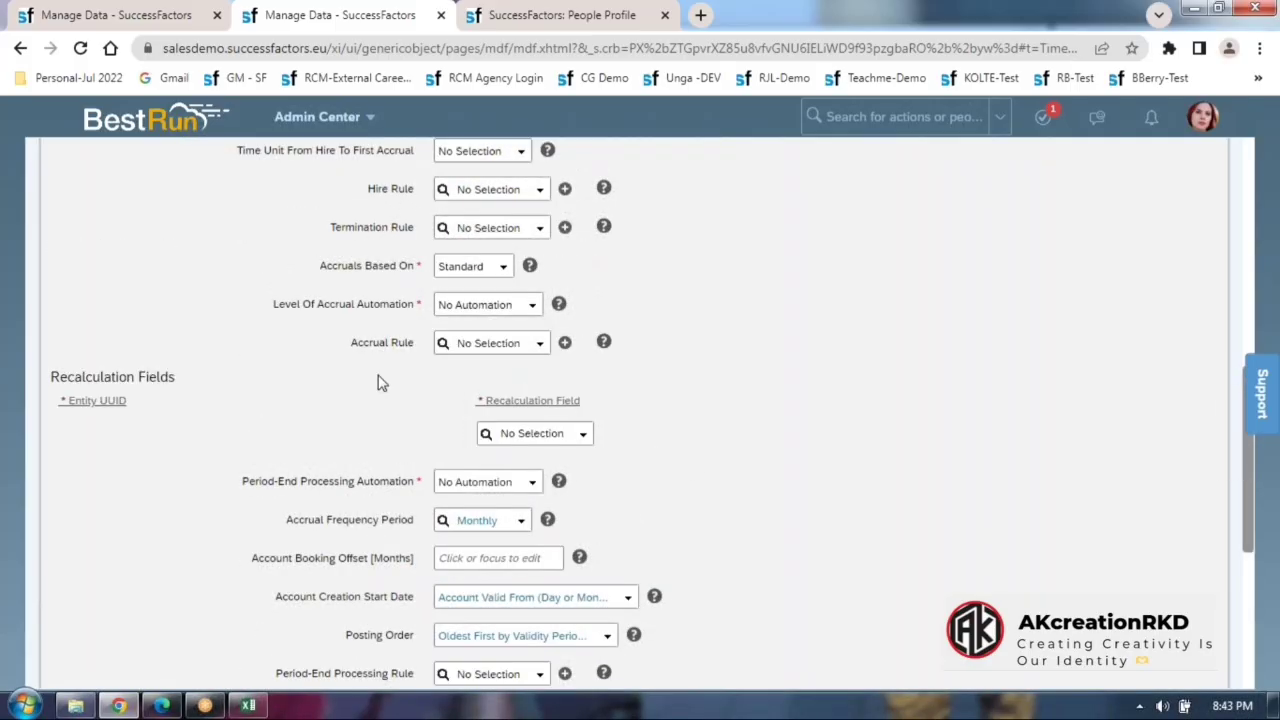
{"action": "scroll", "coordinate": [375, 375], "scroll_direction": "down", "scroll_amount": 3}
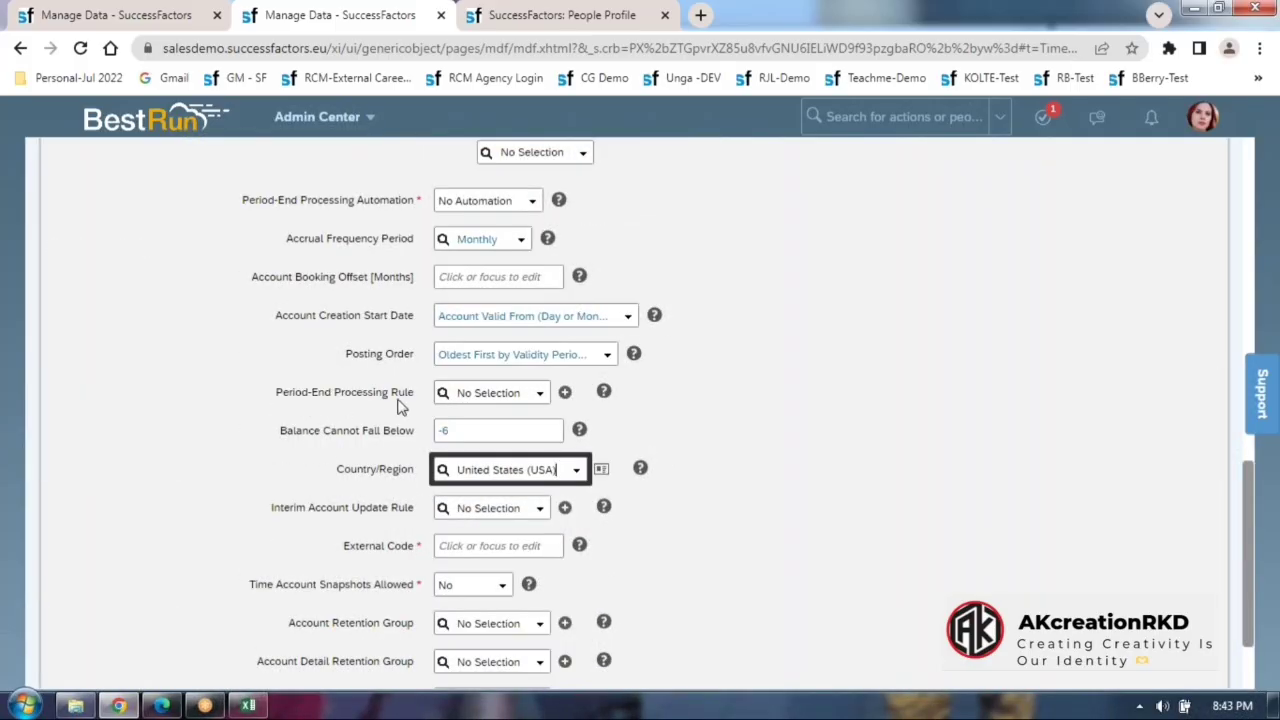
{"action": "scroll", "coordinate": [400, 406], "scroll_direction": "down", "scroll_amount": 2}
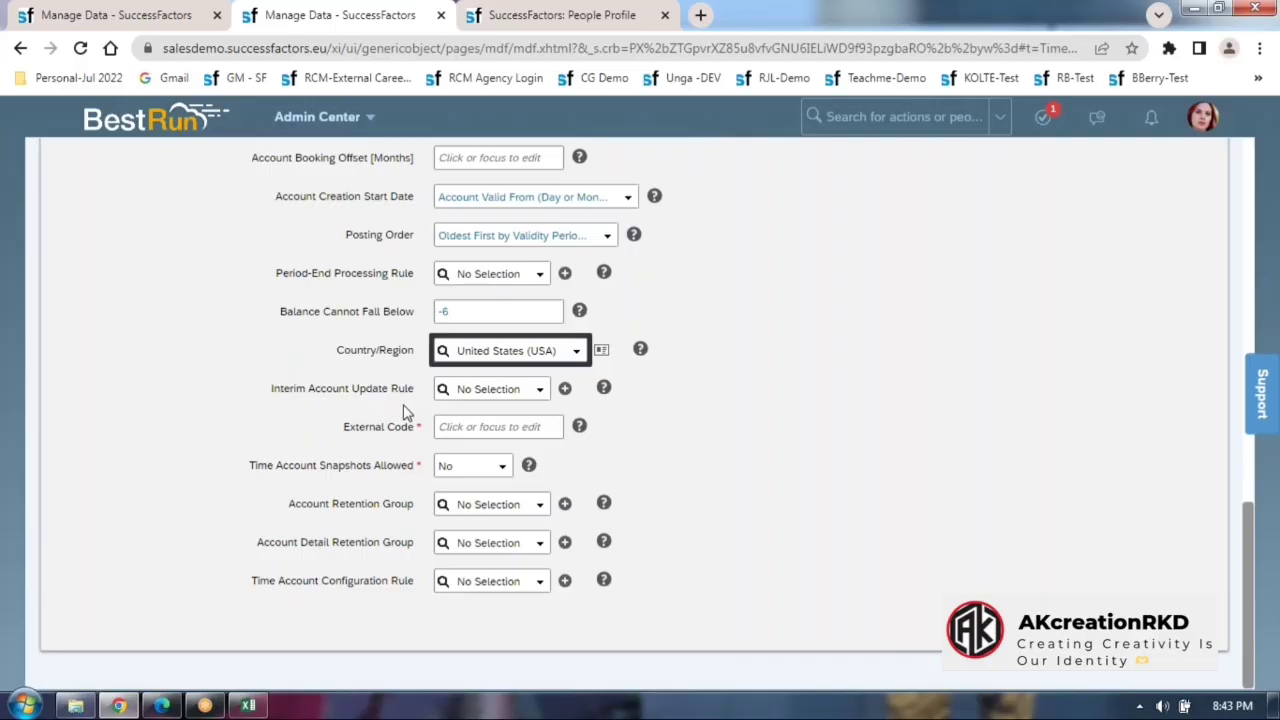
{"action": "left_click", "coordinate": [476, 430]}
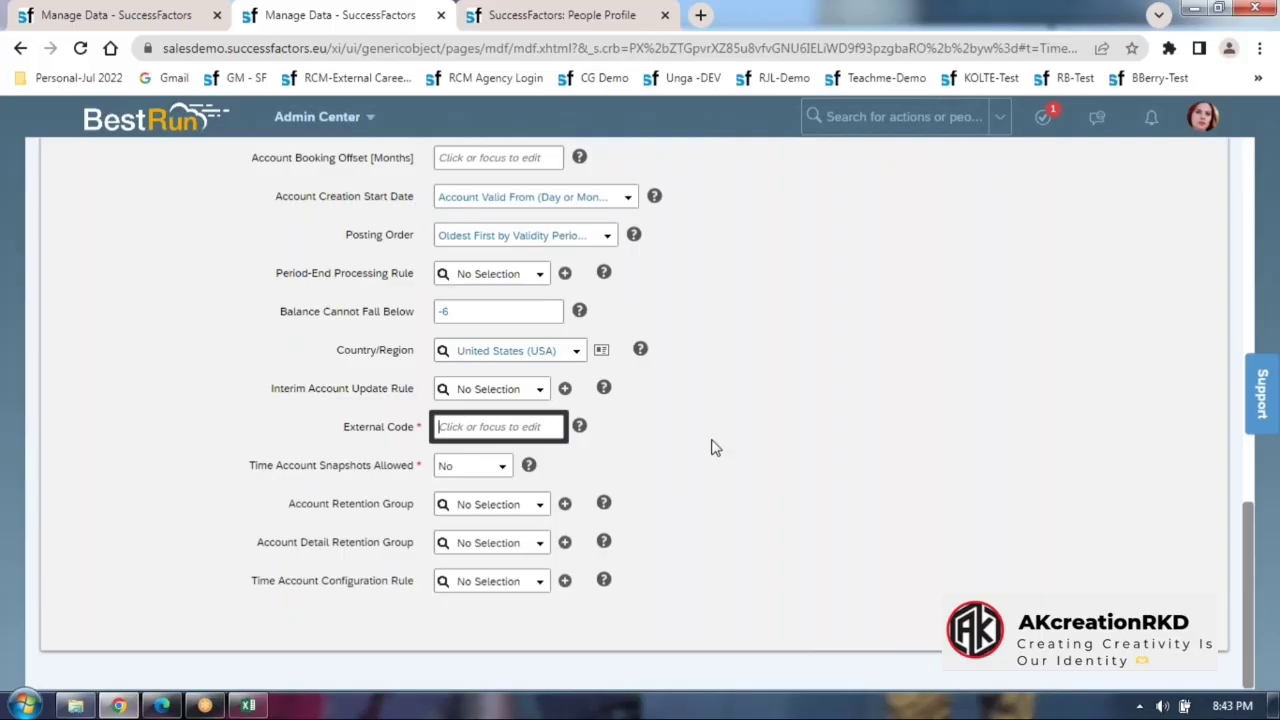
{"action": "type", "text": "AL_WEST_TAT"}
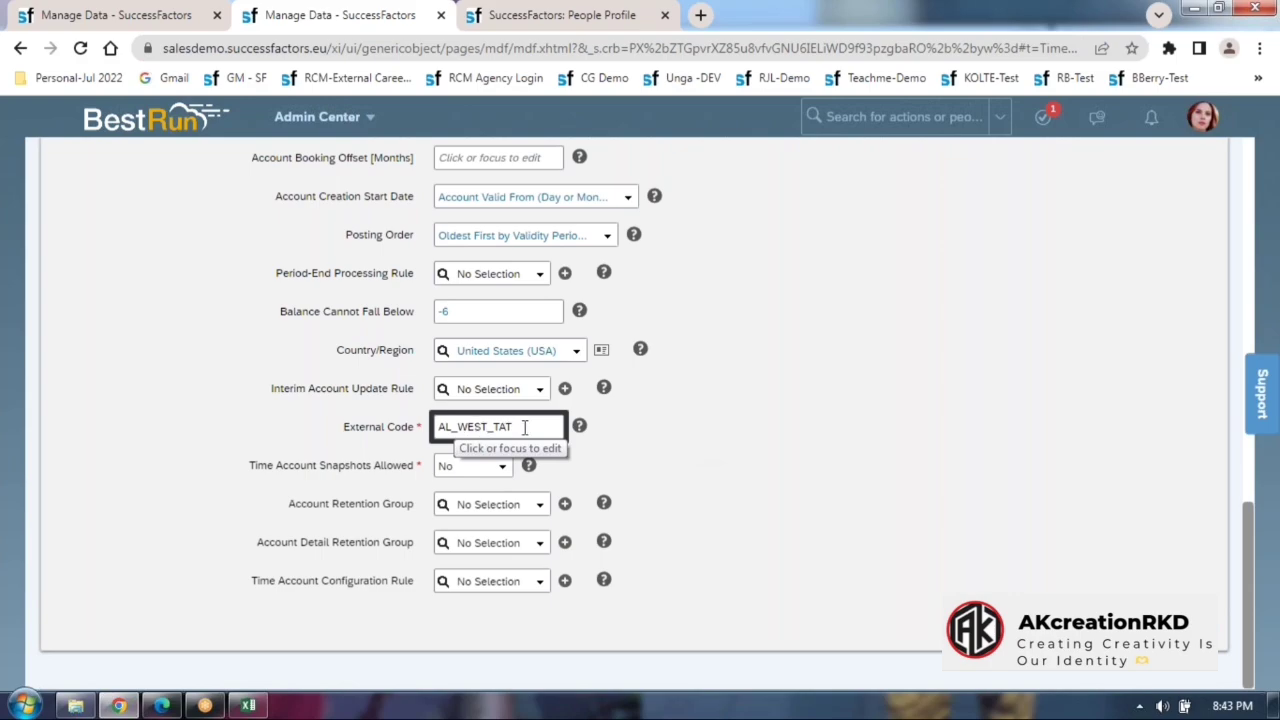
{"action": "left_click", "coordinate": [484, 427]}
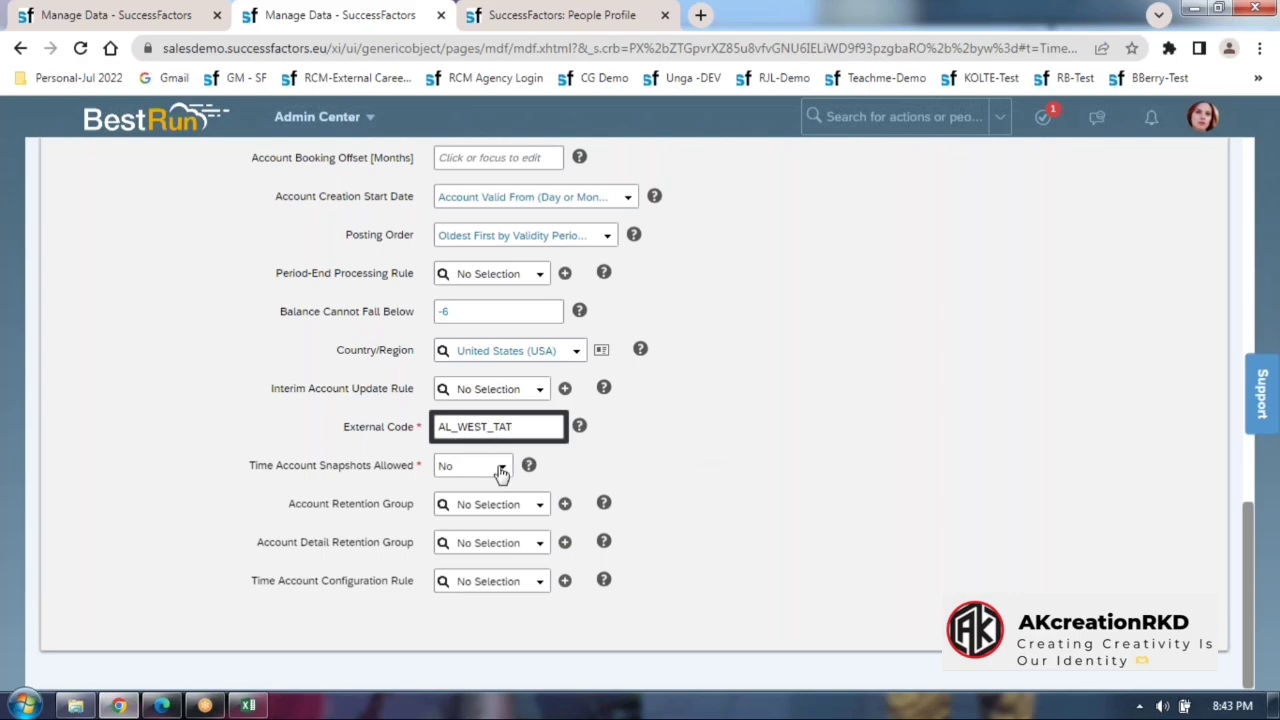
{"action": "key", "text": "Delete"}
{"action": "left_click", "coordinate": [697, 474]}
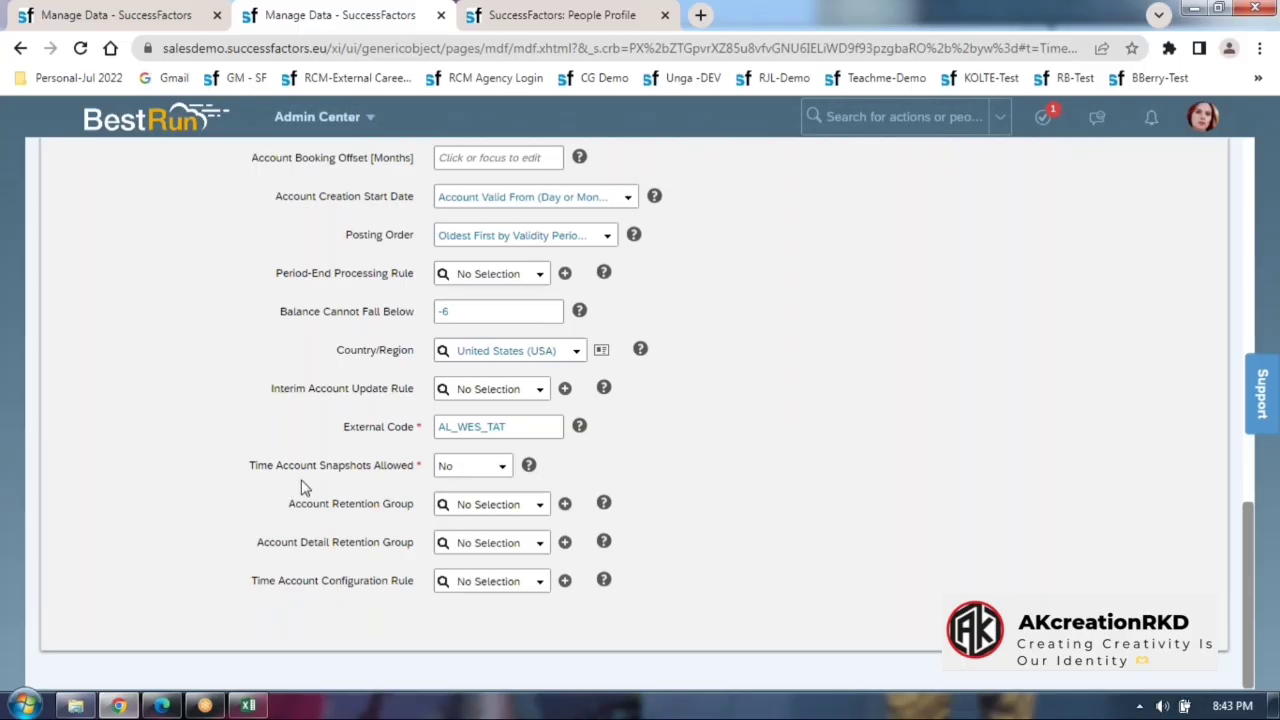
Set Time Account Snapshots Allowed and Exclude Pending Requests When Calculating Balances to Yes.
{"action": "left_click", "coordinate": [503, 470]}
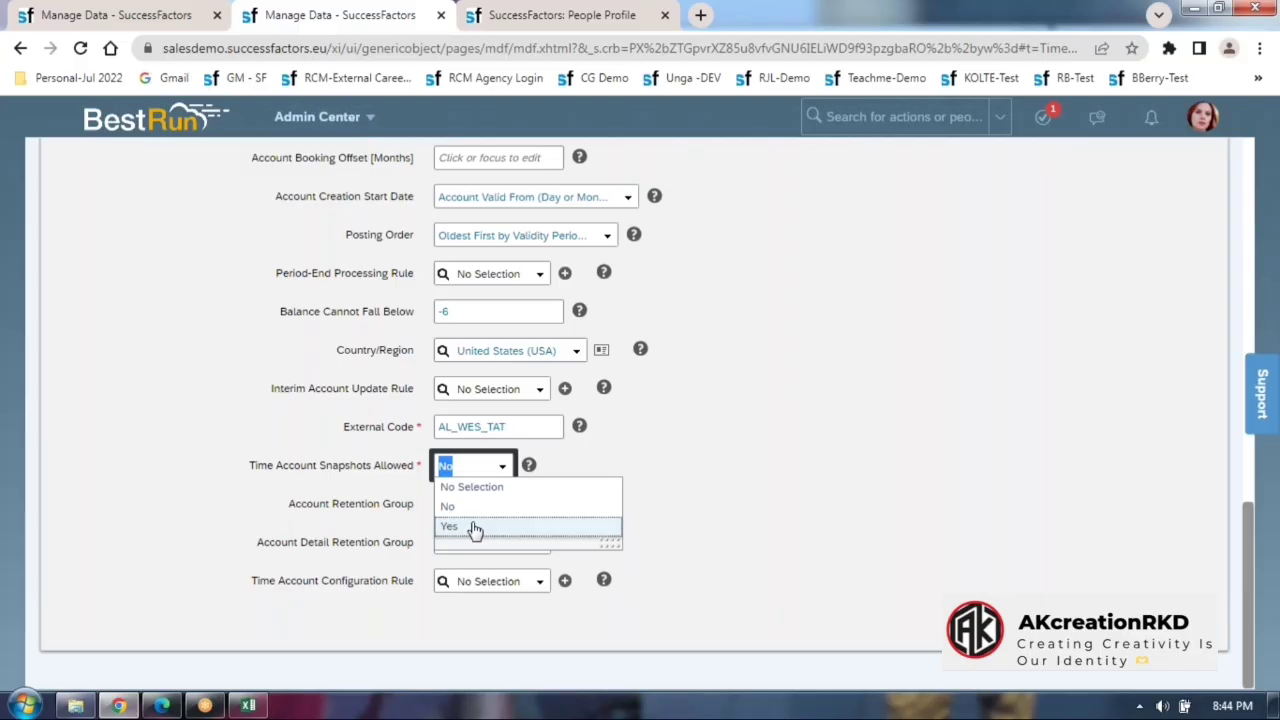
{"action": "left_click", "coordinate": [737, 497]}
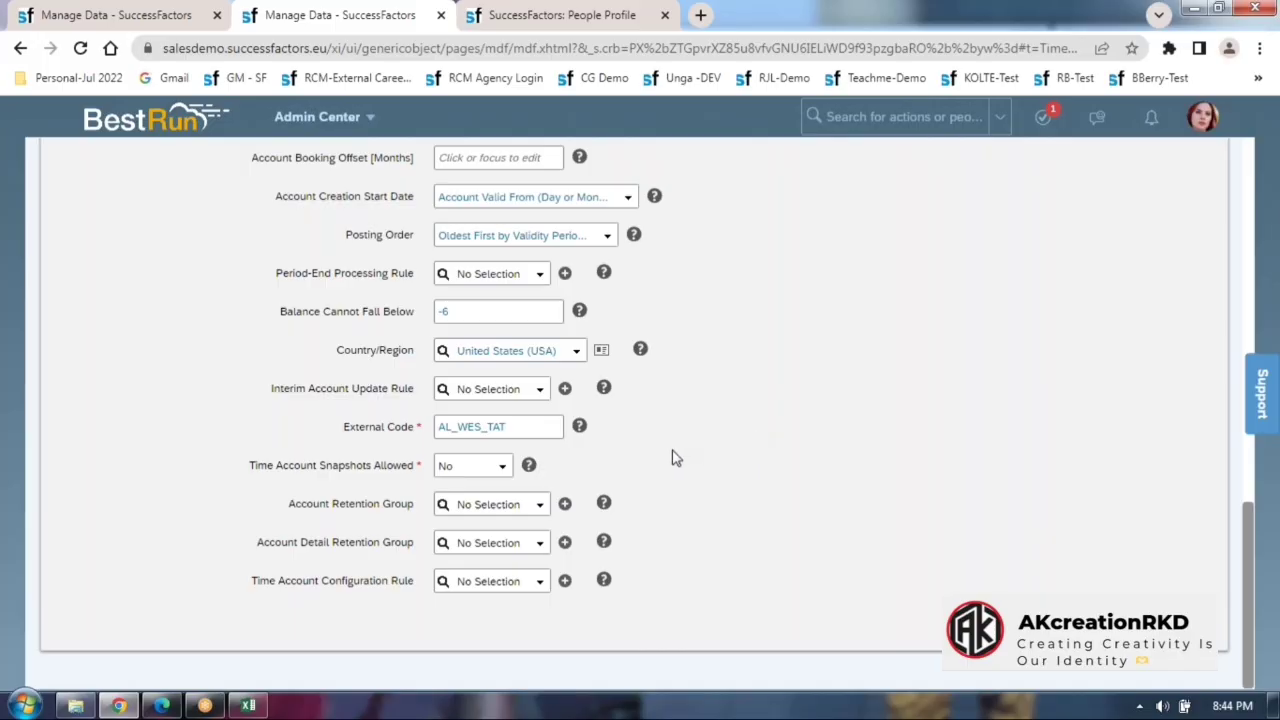
{"action": "left_click", "coordinate": [503, 468]}
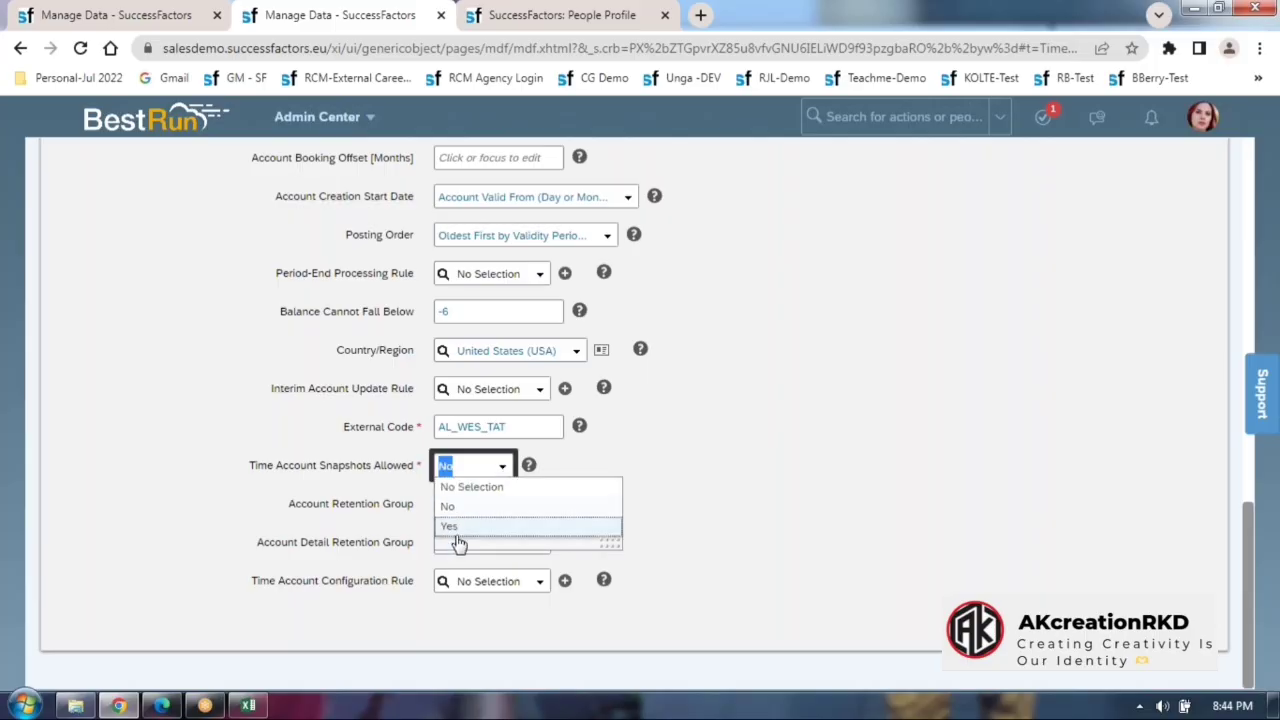
{"action": "left_click", "coordinate": [463, 530]}
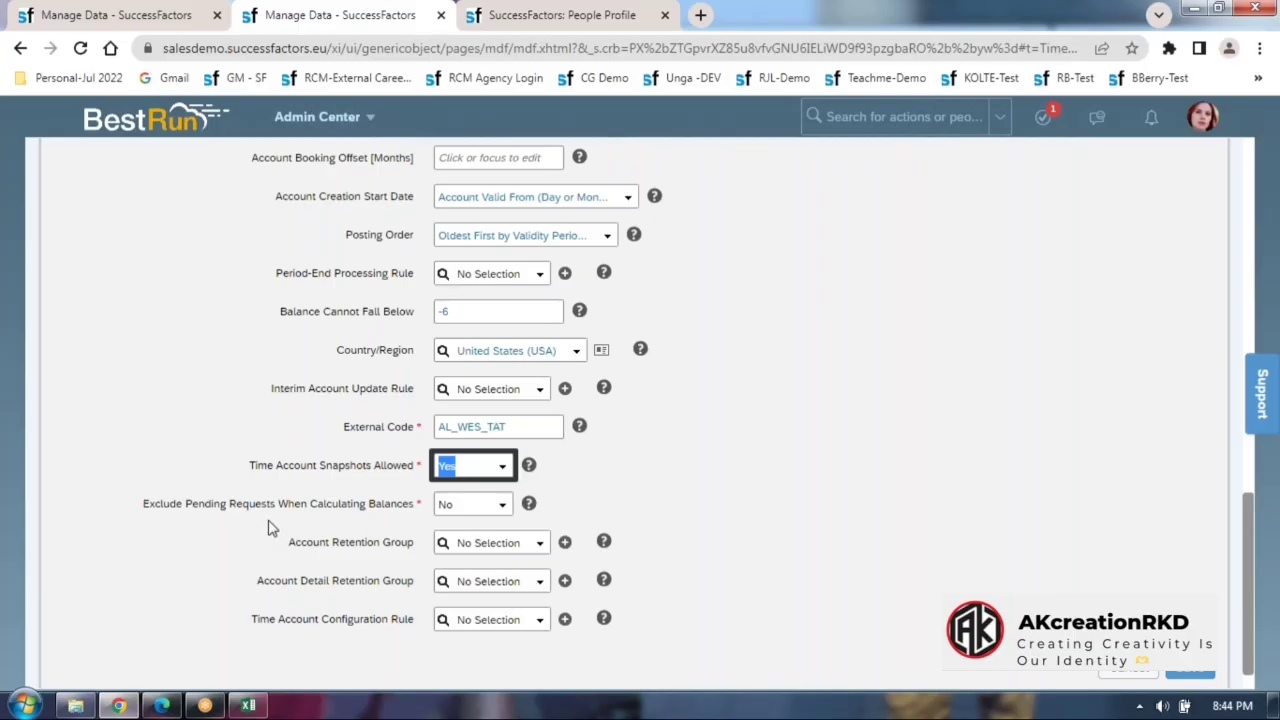
{"action": "left_click", "coordinate": [500, 507]}
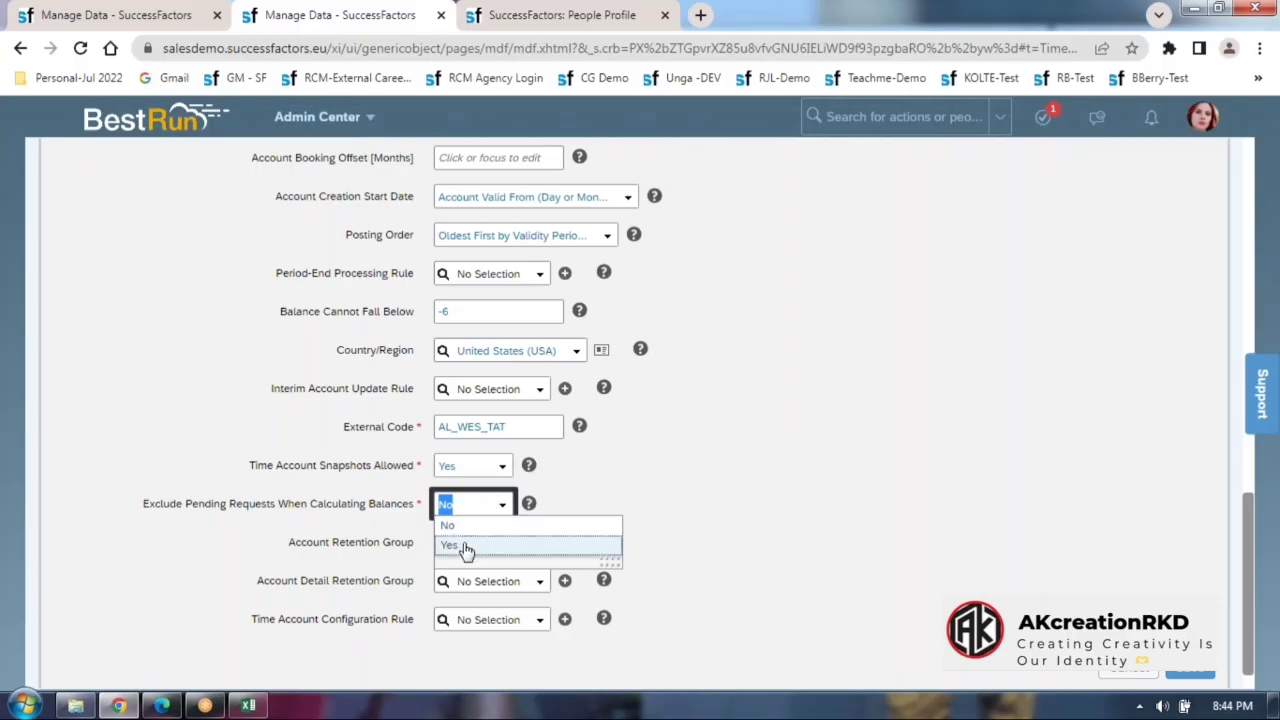
{"action": "left_click", "coordinate": [476, 544]}
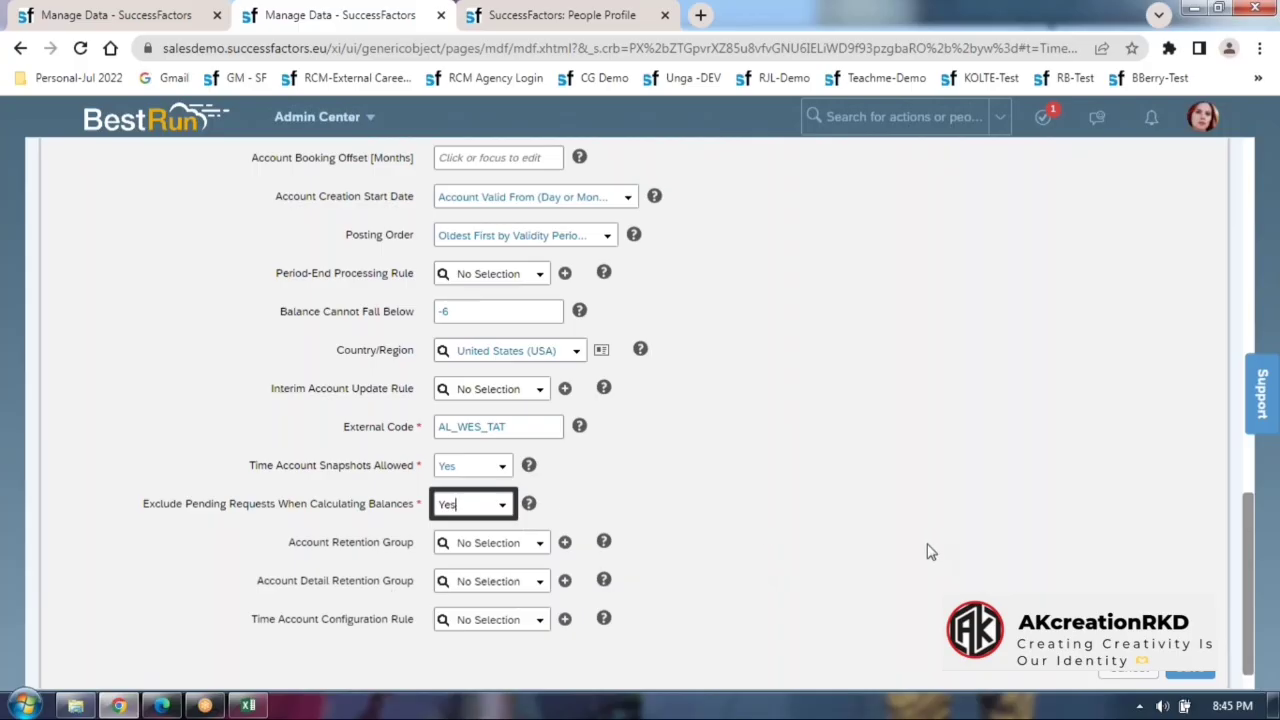
Try to save the time account type and go back to its hire, termination and accrual rule fields.
{"action": "left_click", "coordinate": [1190, 679]}
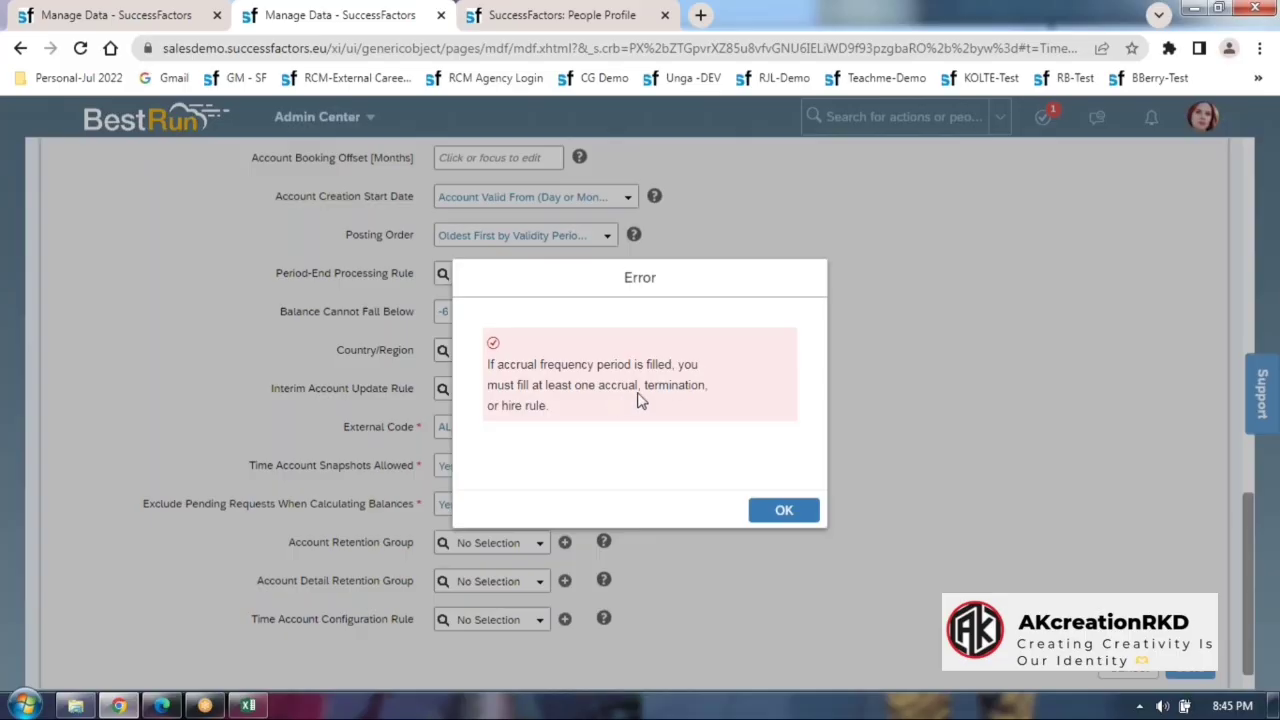
{"action": "left_click", "coordinate": [784, 510]}
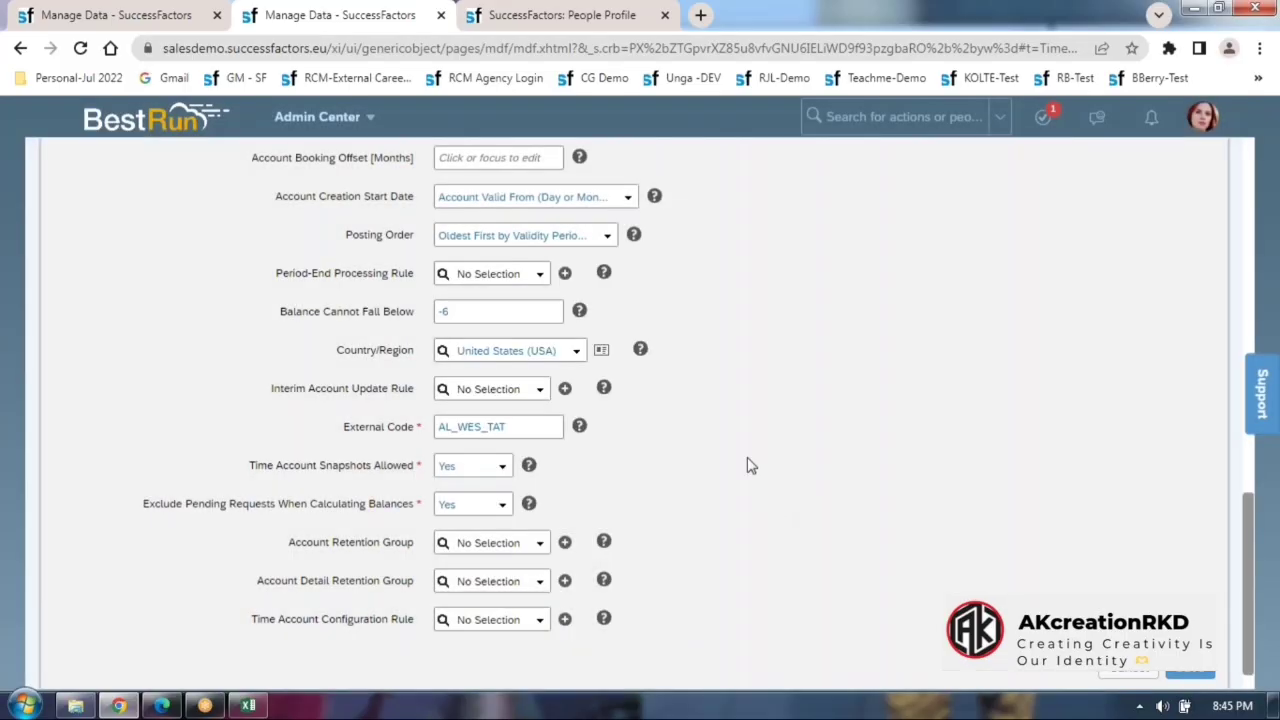
{"action": "scroll", "coordinate": [749, 463], "scroll_direction": "up", "scroll_amount": 4}
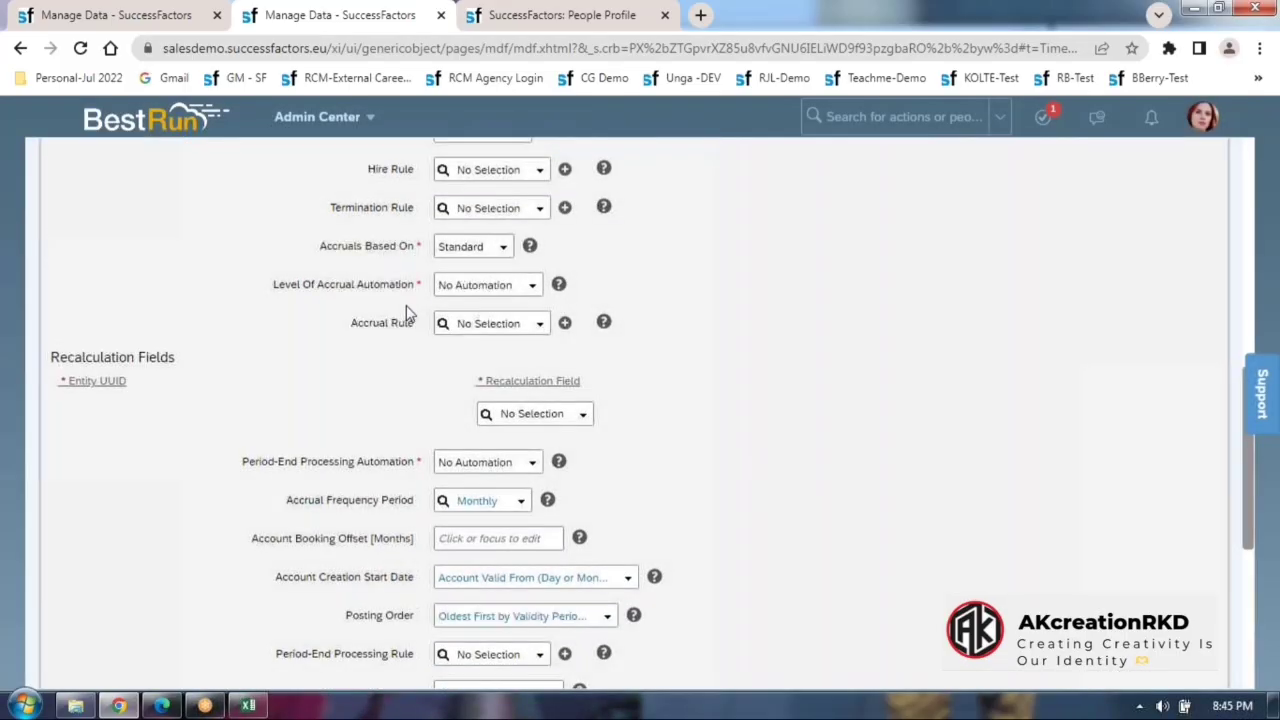
{"action": "scroll", "coordinate": [410, 300], "scroll_direction": "up", "scroll_amount": 1}
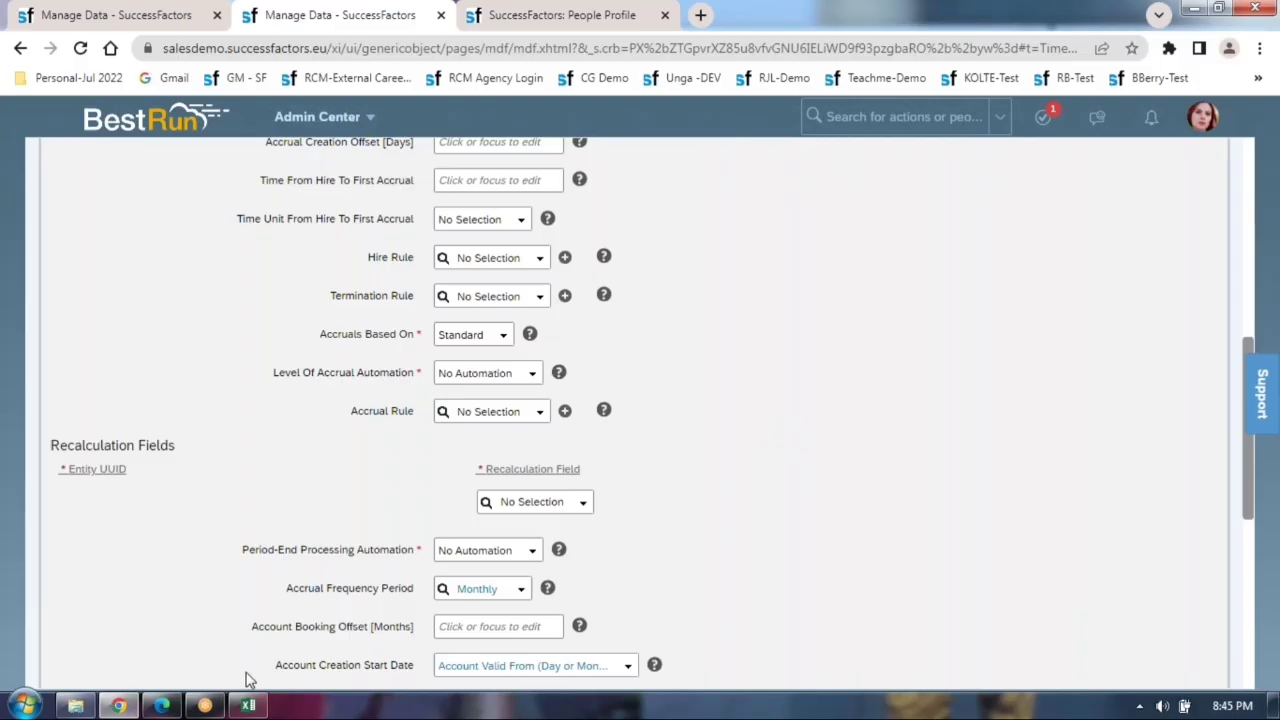
Switch to the Time-Off_Oct 16 2022_v1 workbook in Excel and select cell C348 on Sheet1.
{"action": "left_click", "coordinate": [249, 706]}
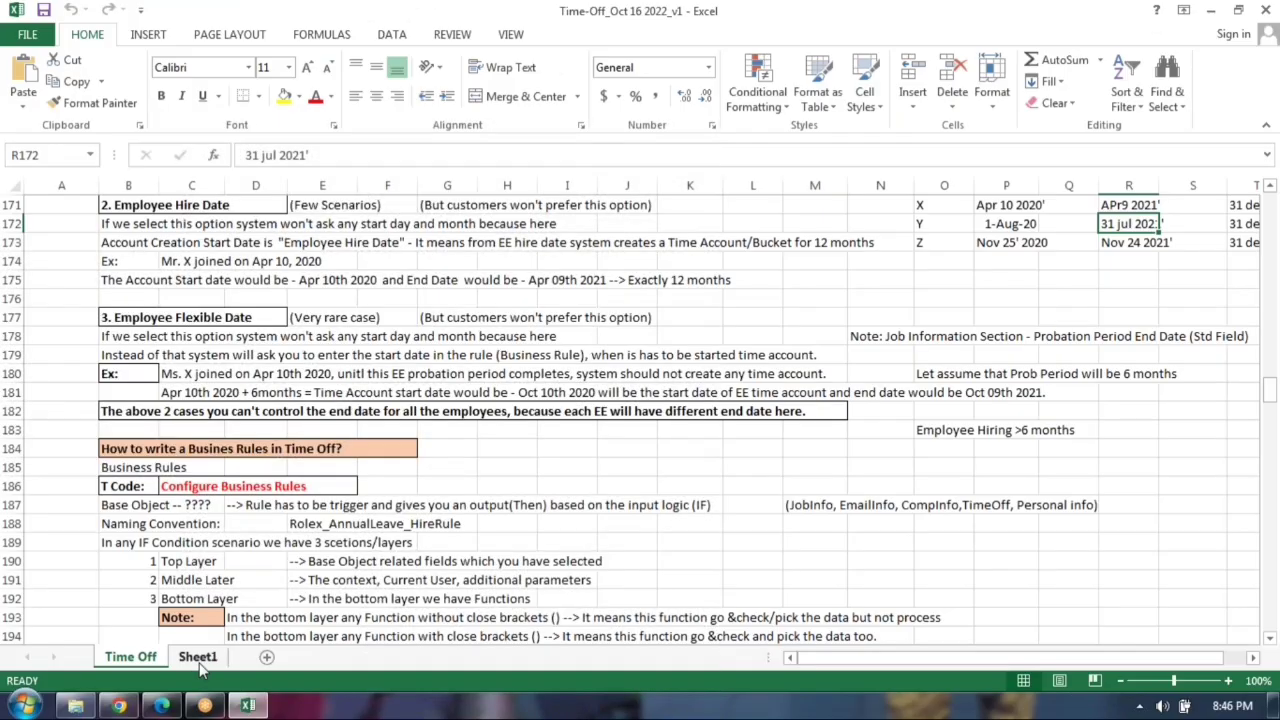
{"action": "left_click", "coordinate": [197, 657]}
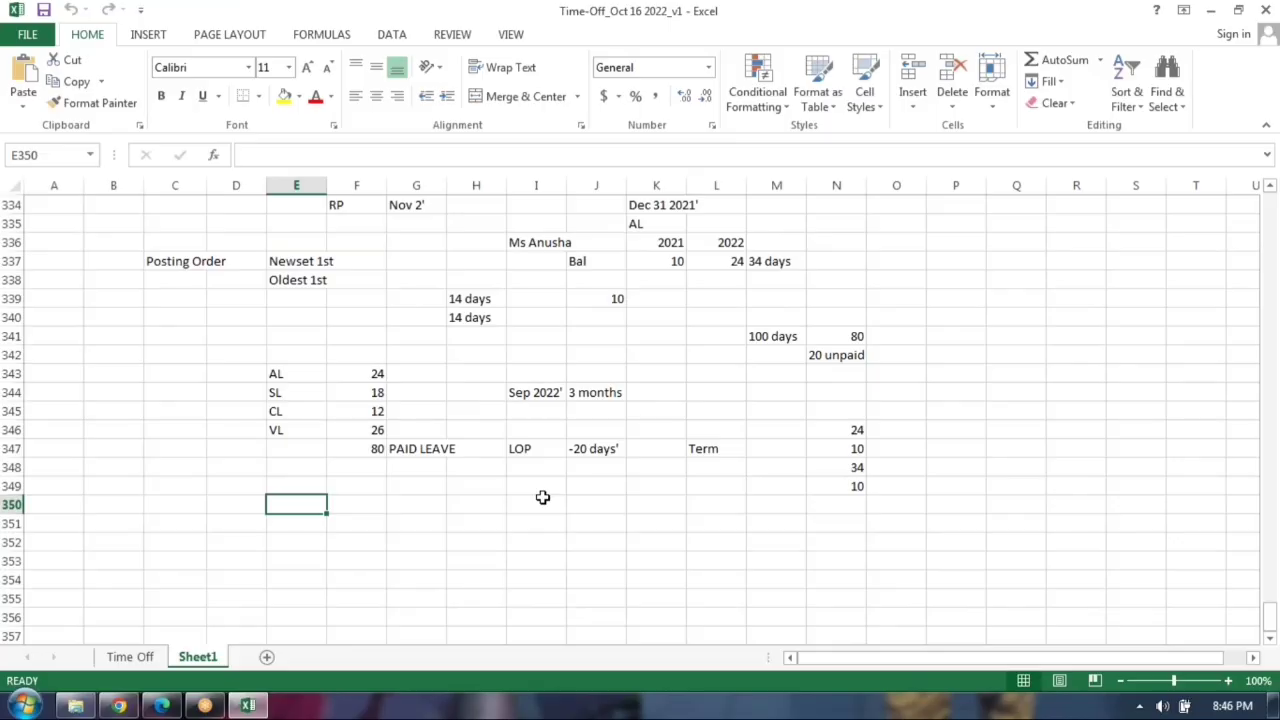
{"action": "left_click", "coordinate": [168, 471]}
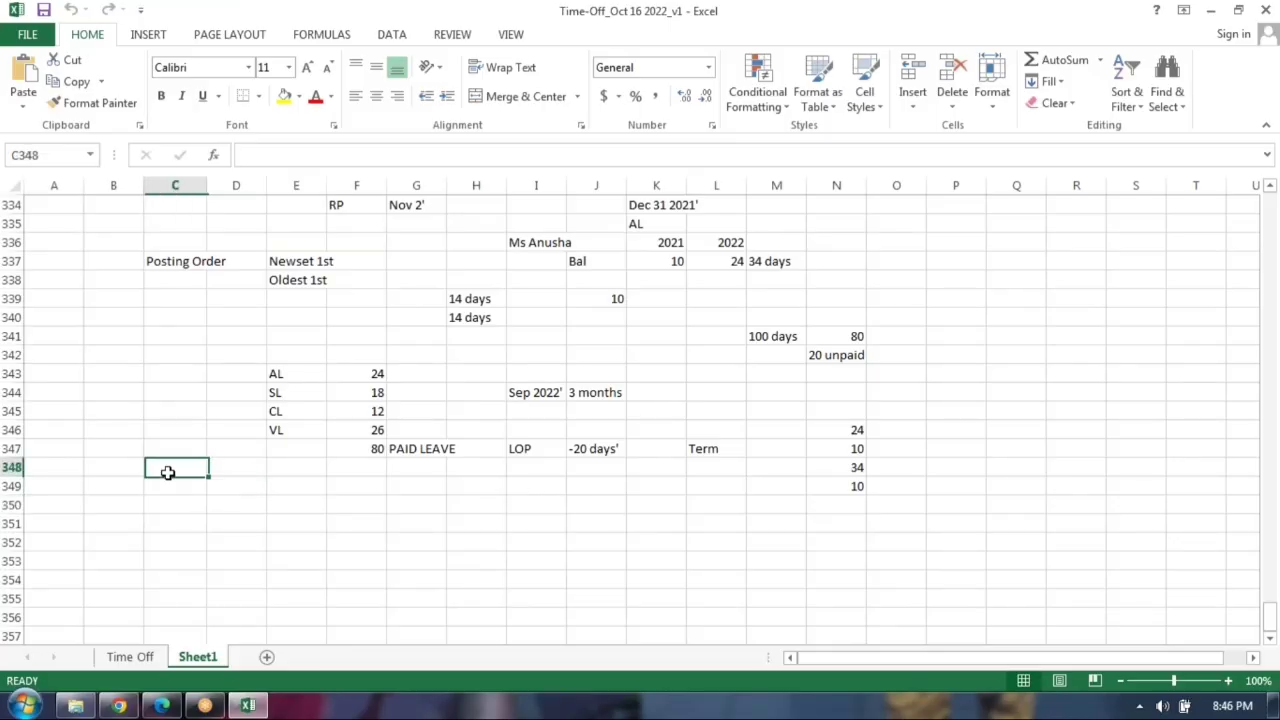
Return to the time account type in SuccessFactors and examine Account Booking Offset [Months] and the hire, termination and accrual rule fields.
{"action": "left_click", "coordinate": [118, 706]}
{"action": "scroll", "coordinate": [350, 470], "scroll_direction": "down", "scroll_amount": 2}
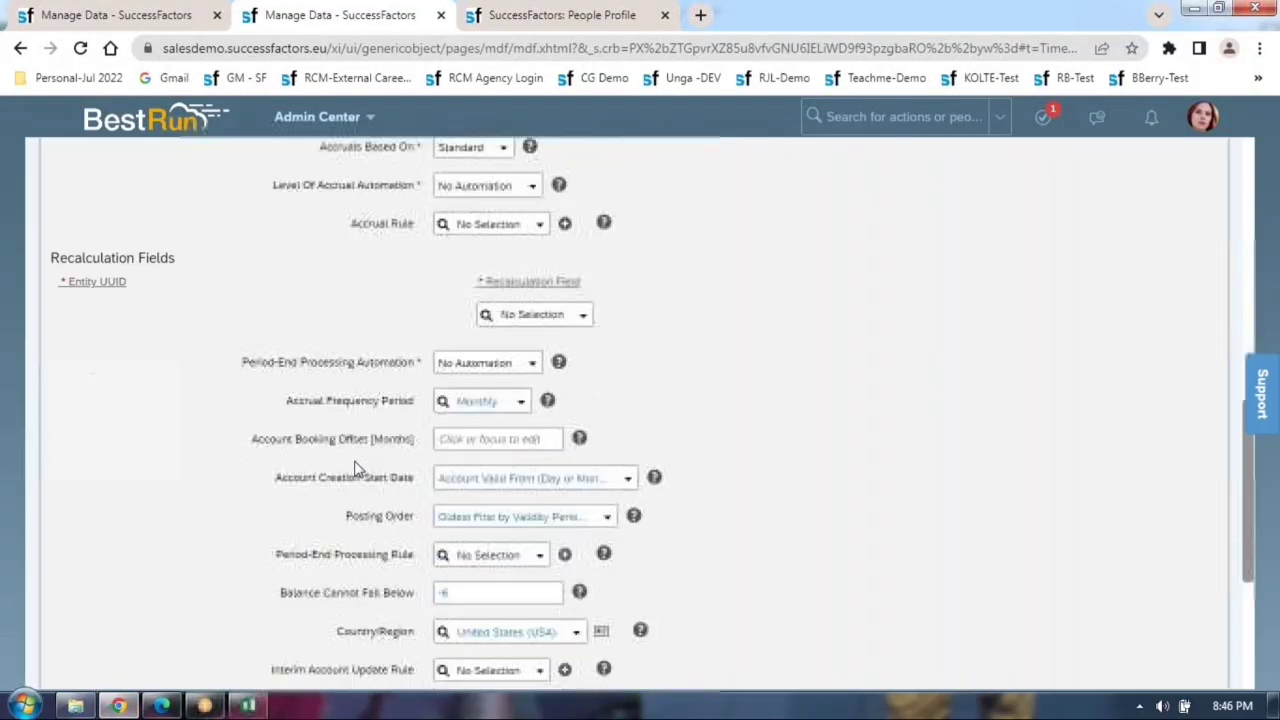
{"action": "scroll", "coordinate": [355, 470], "scroll_direction": "down", "scroll_amount": 2}
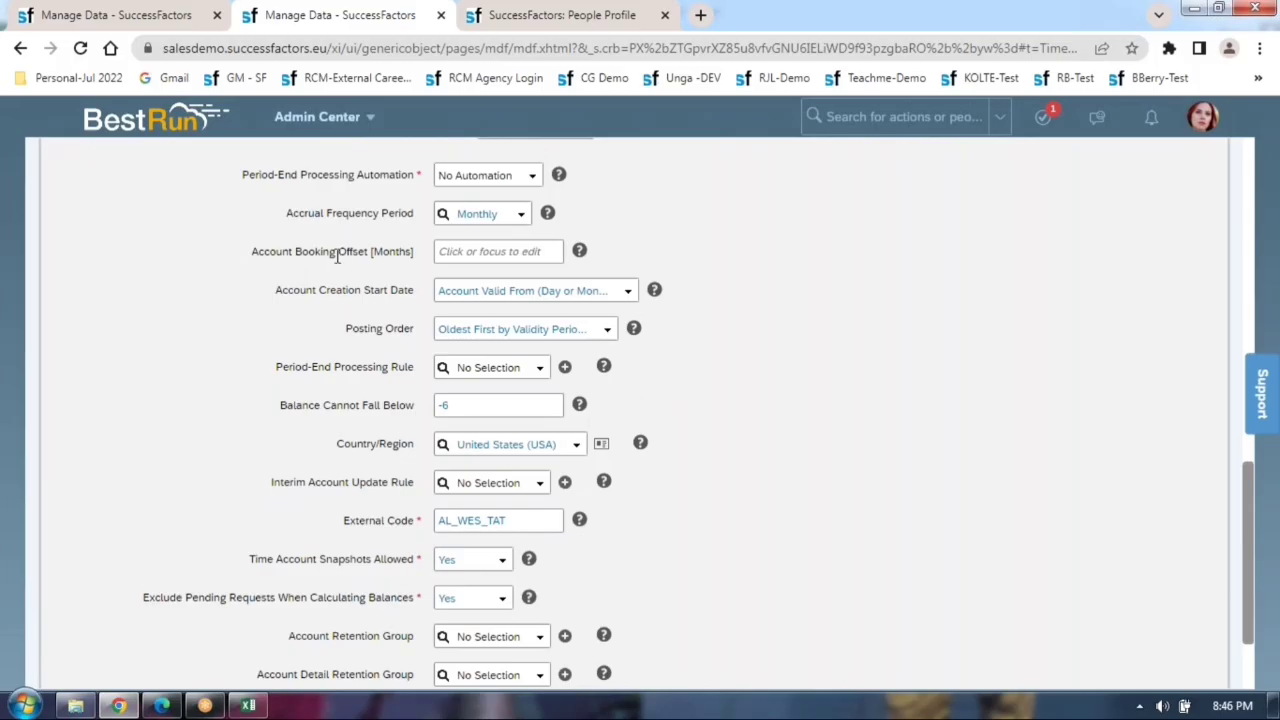
{"action": "left_click_drag", "start_coordinate": [257, 251], "coordinate": [426, 257]}
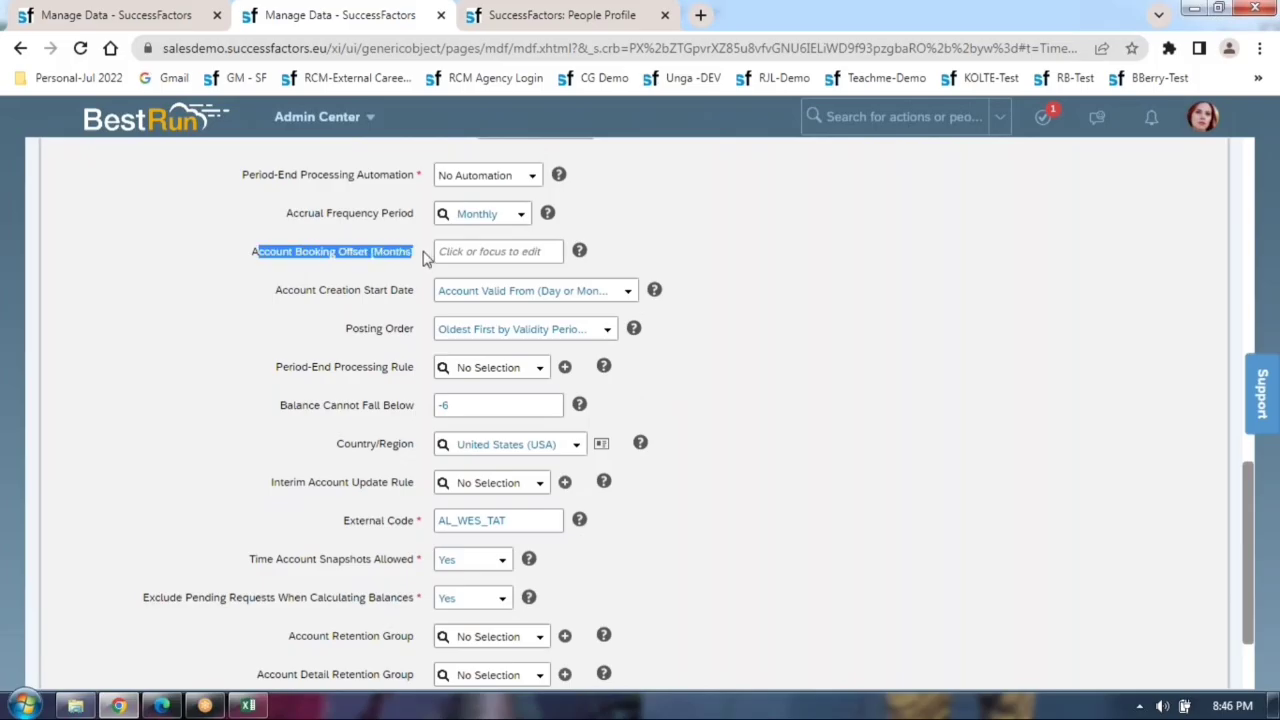
{"action": "scroll", "coordinate": [490, 420], "scroll_direction": "up", "scroll_amount": 3}
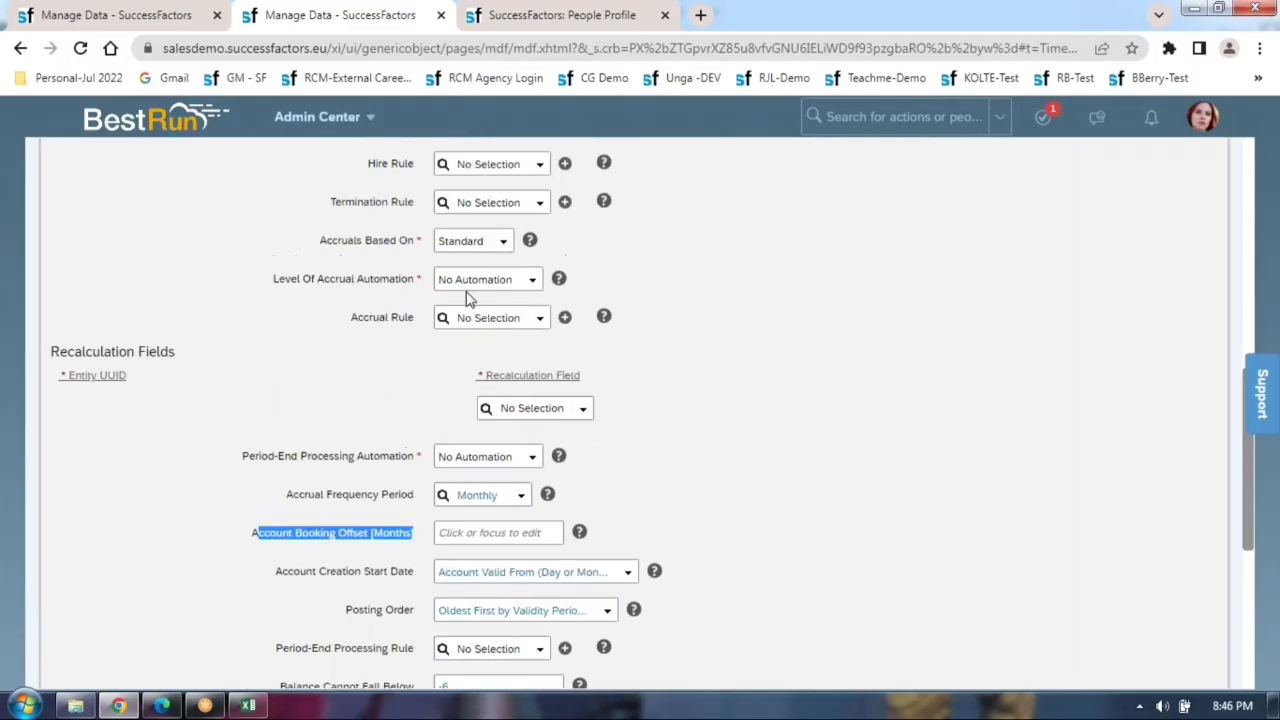
{"action": "scroll", "coordinate": [462, 312], "scroll_direction": "up", "scroll_amount": 3}
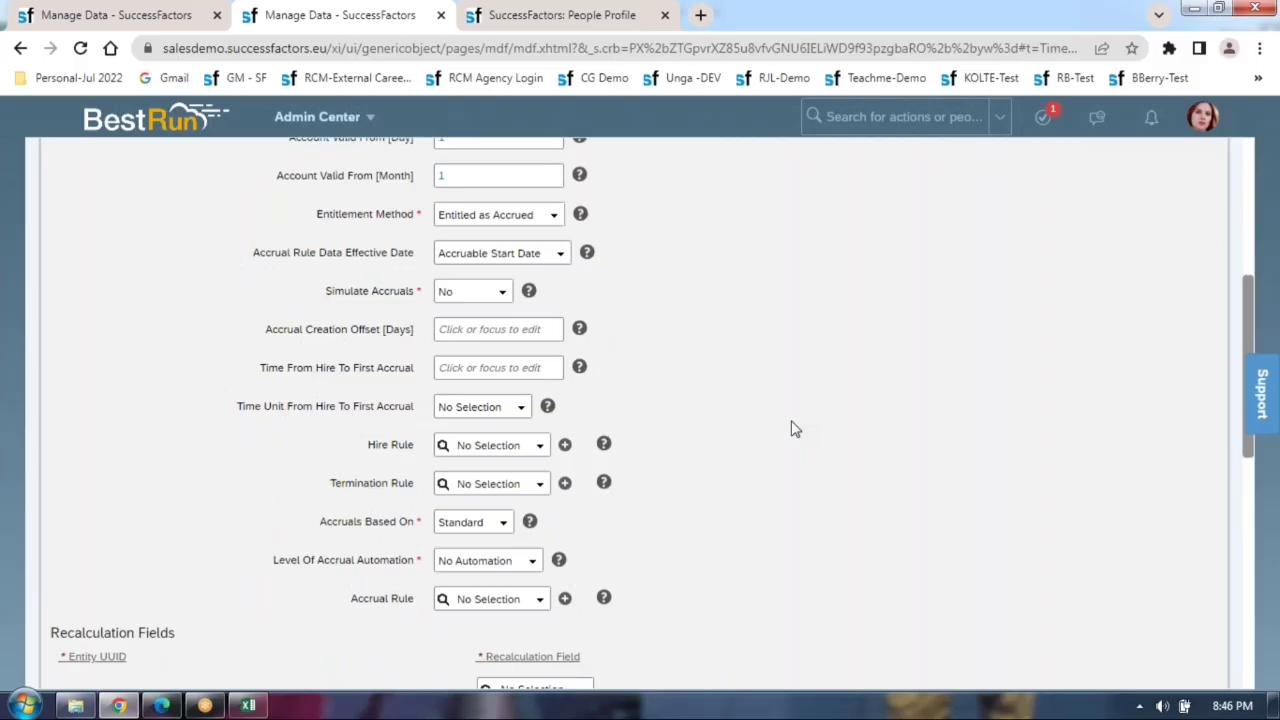
Switch back to the Excel workbook and enter Hire in cell C348 of Sheet1.
{"action": "left_click", "coordinate": [248, 706]}
{"action": "type", "text": "Hire"}
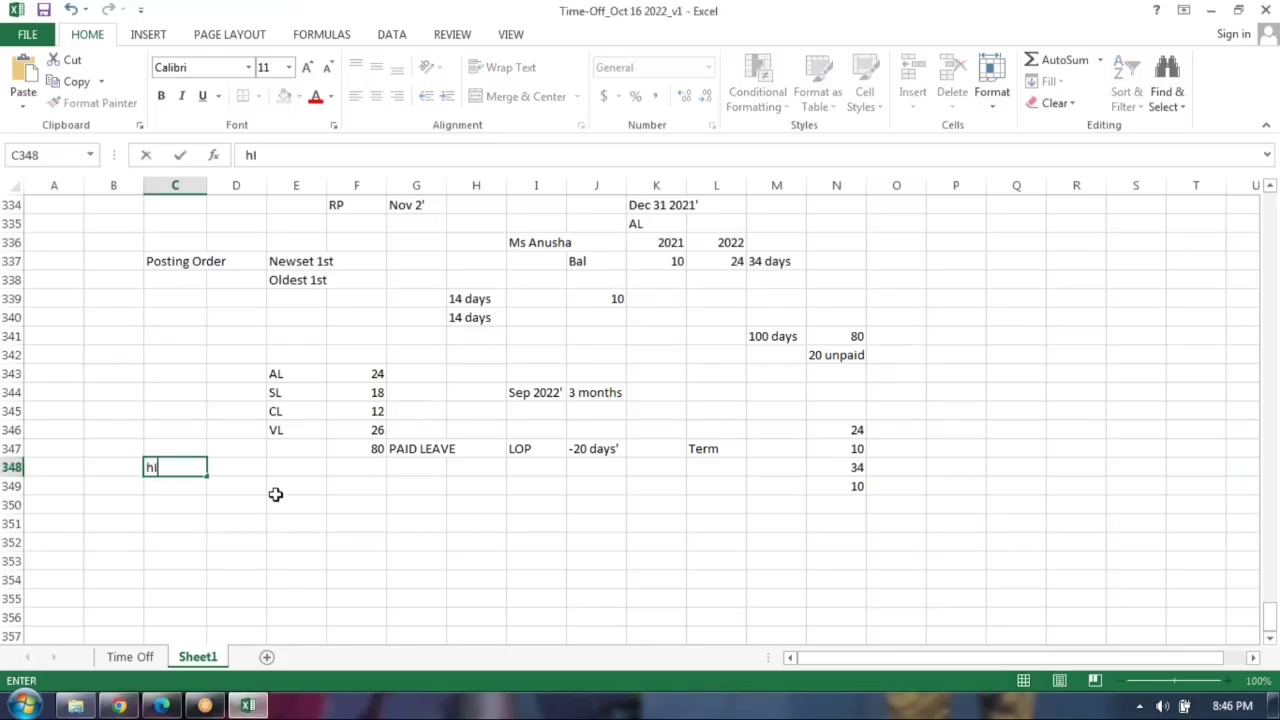
{"action": "left_click", "coordinate": [334, 503]}
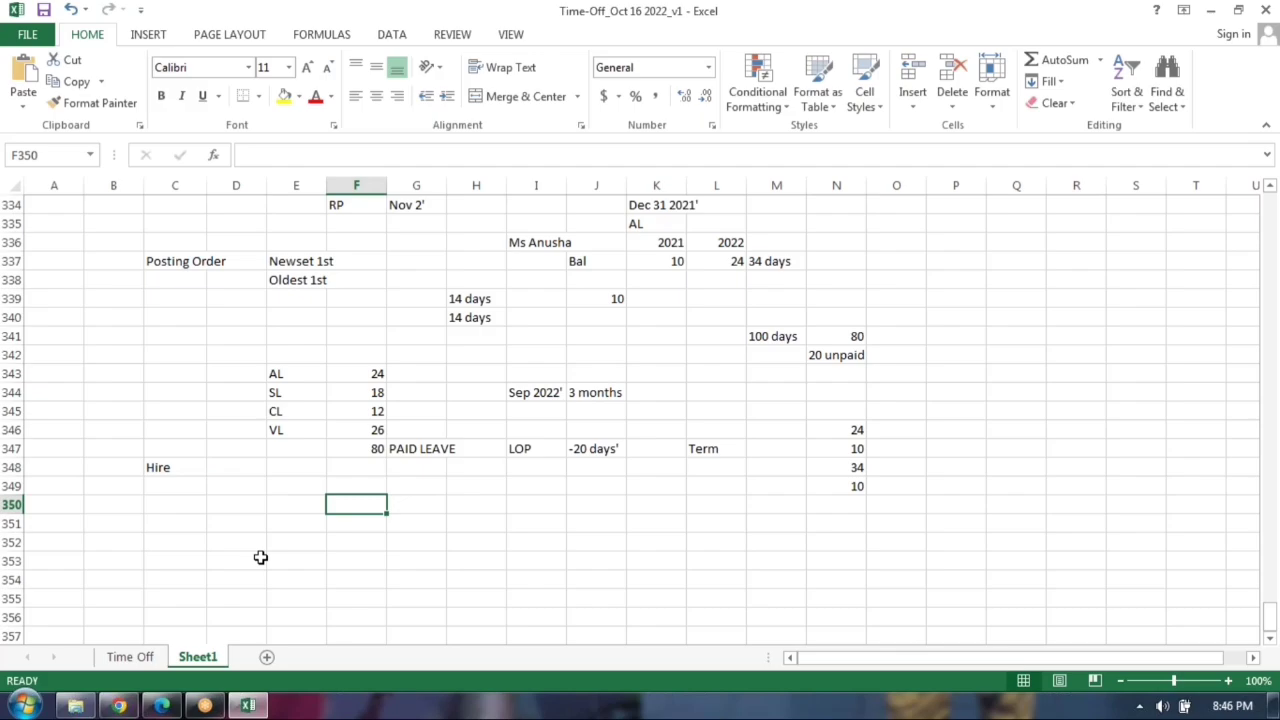
Review the hire rule, accrual rule parameters and hire versus accrual rule notes on the Time Off sheet.
{"action": "left_click", "coordinate": [130, 657]}
{"action": "scroll", "coordinate": [358, 421], "scroll_direction": "down", "scroll_amount": 7}
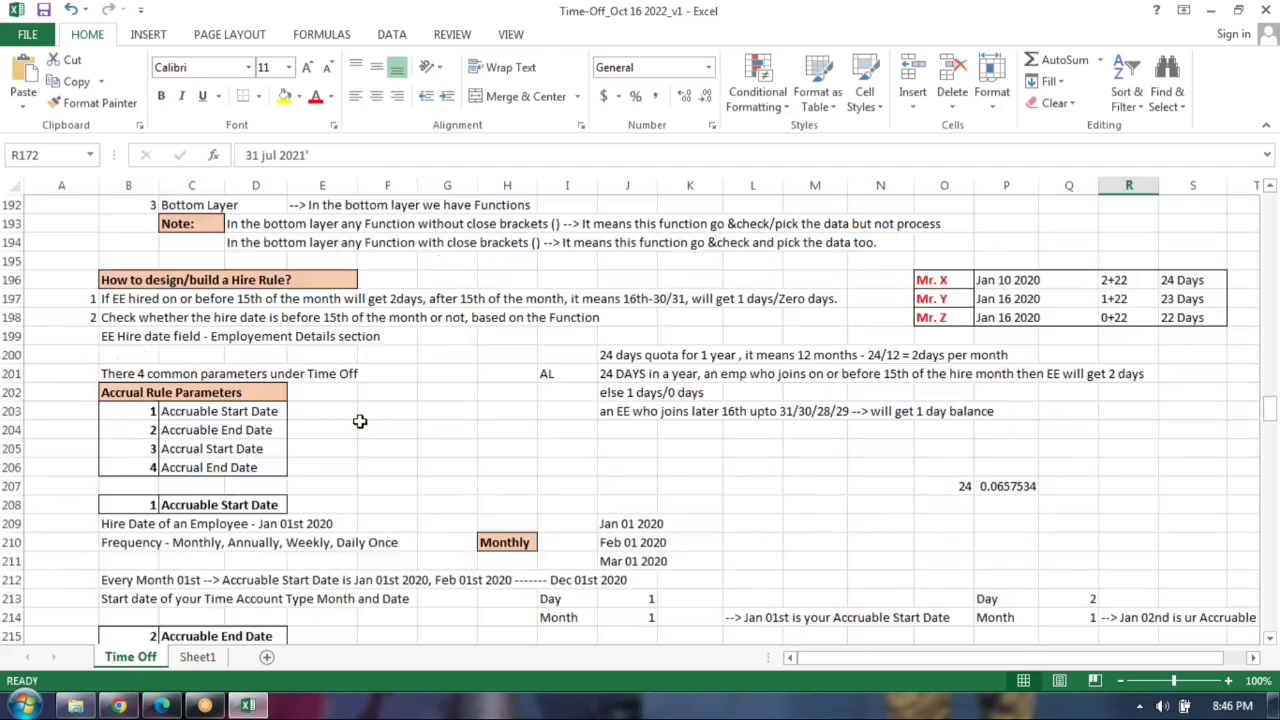
{"action": "scroll", "coordinate": [360, 421], "scroll_direction": "down", "scroll_amount": 6}
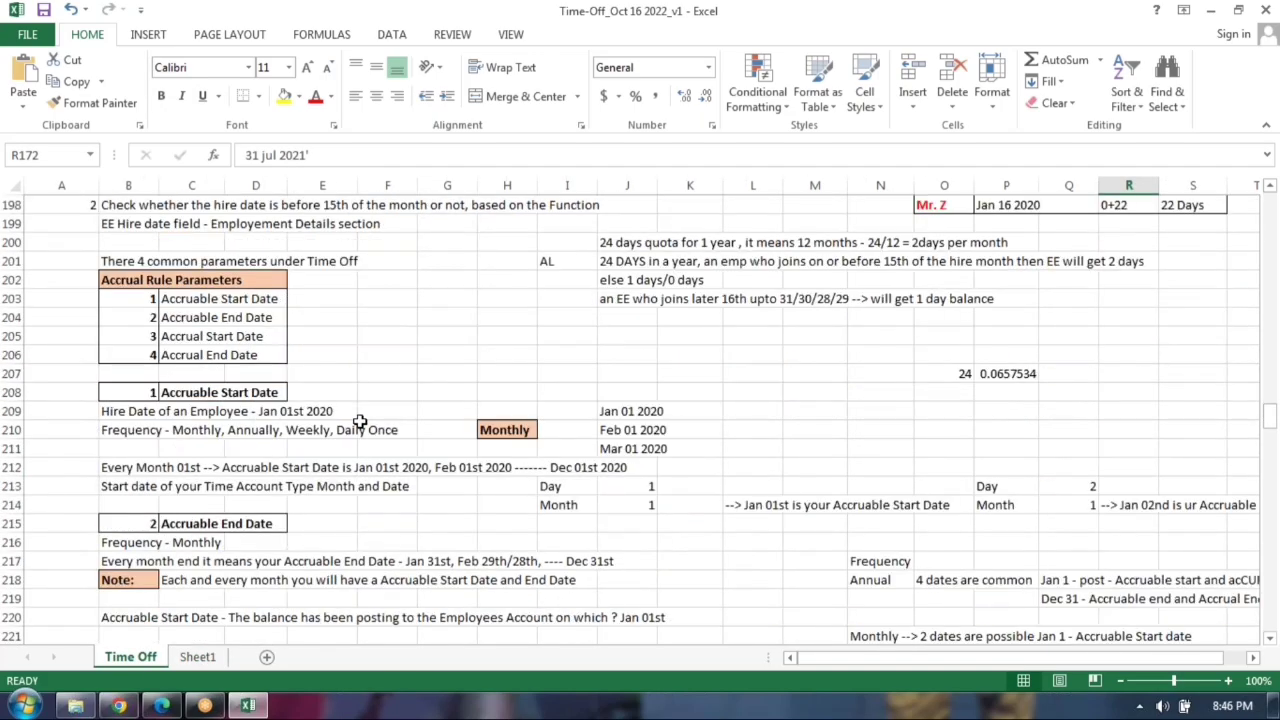
{"action": "scroll", "coordinate": [360, 421], "scroll_direction": "down", "scroll_amount": 11}
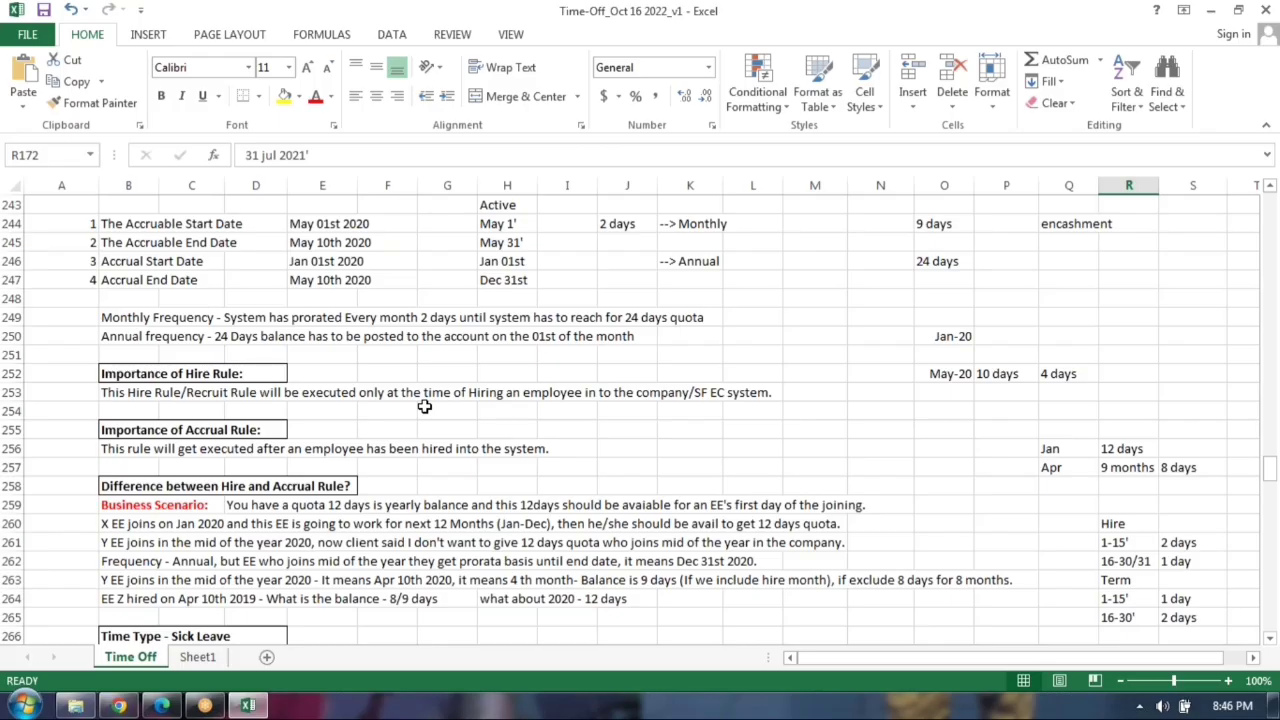
Return to Sheet1 and enter "you build a hire rule" in cell D348 beside Hire.
{"action": "left_click", "coordinate": [199, 657]}
{"action": "left_click", "coordinate": [247, 470]}
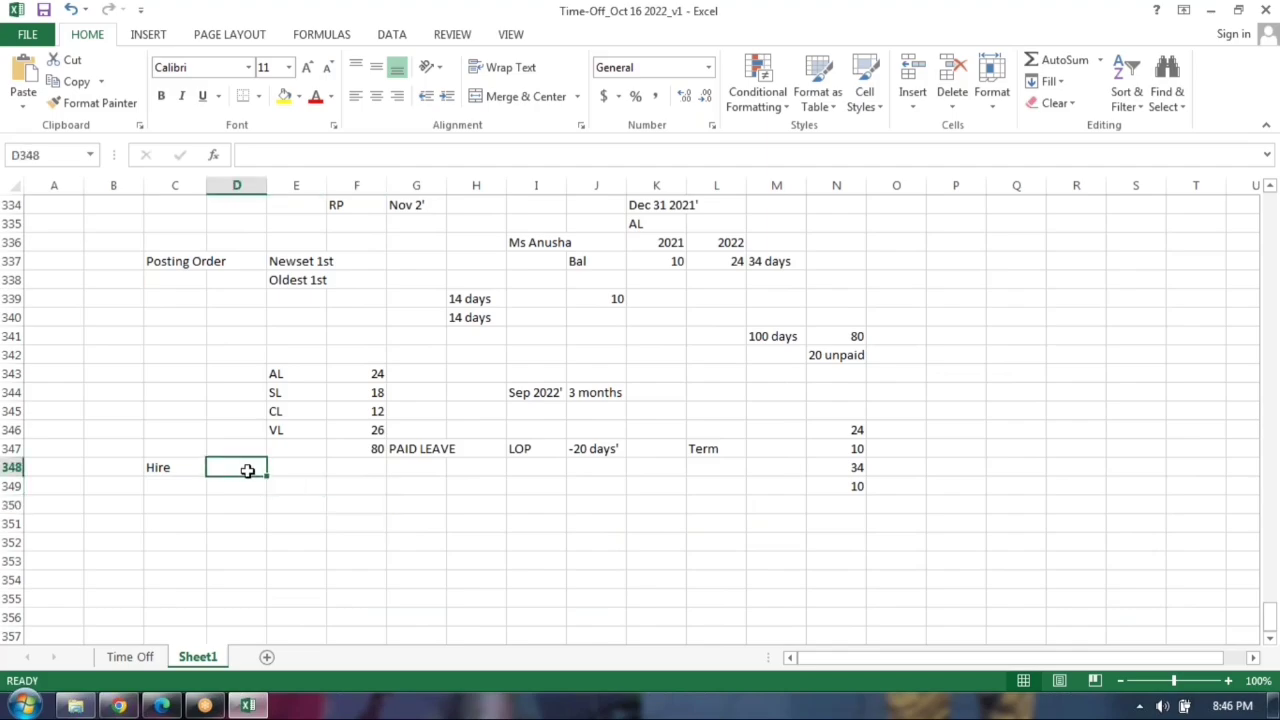
{"action": "type", "text": "you b"}
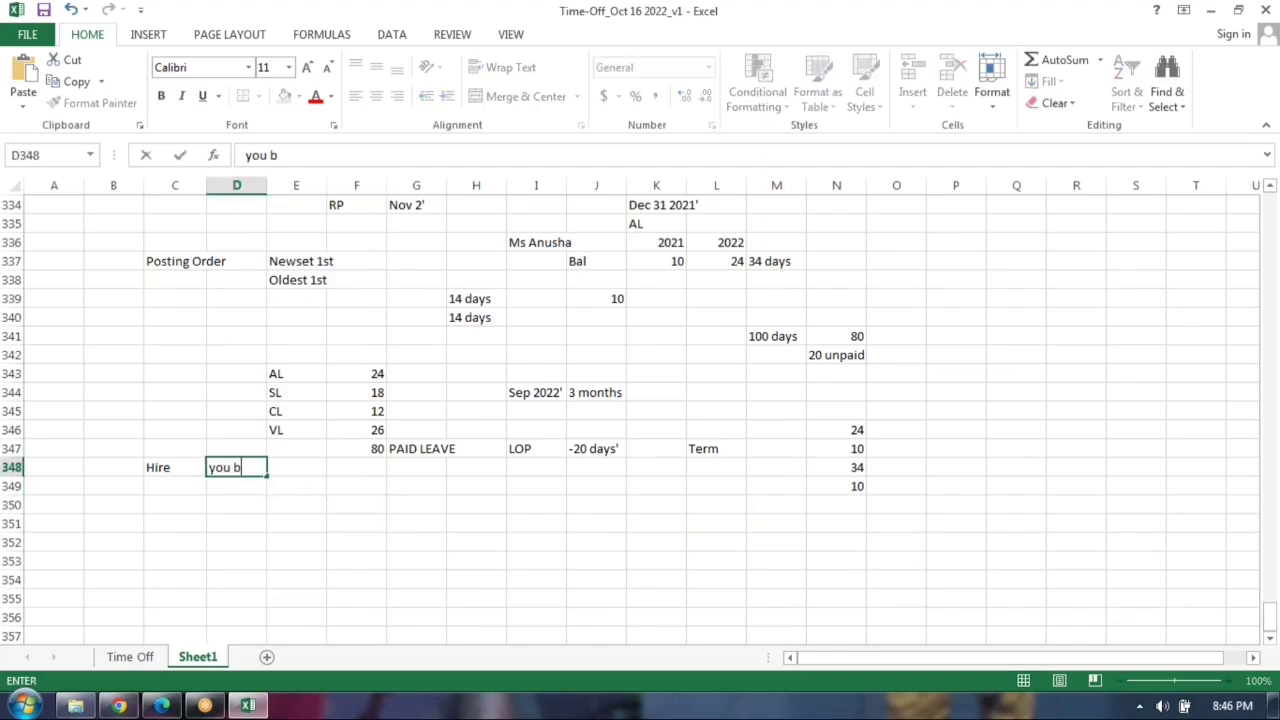
{"action": "type", "text": "uild a hire rule"}
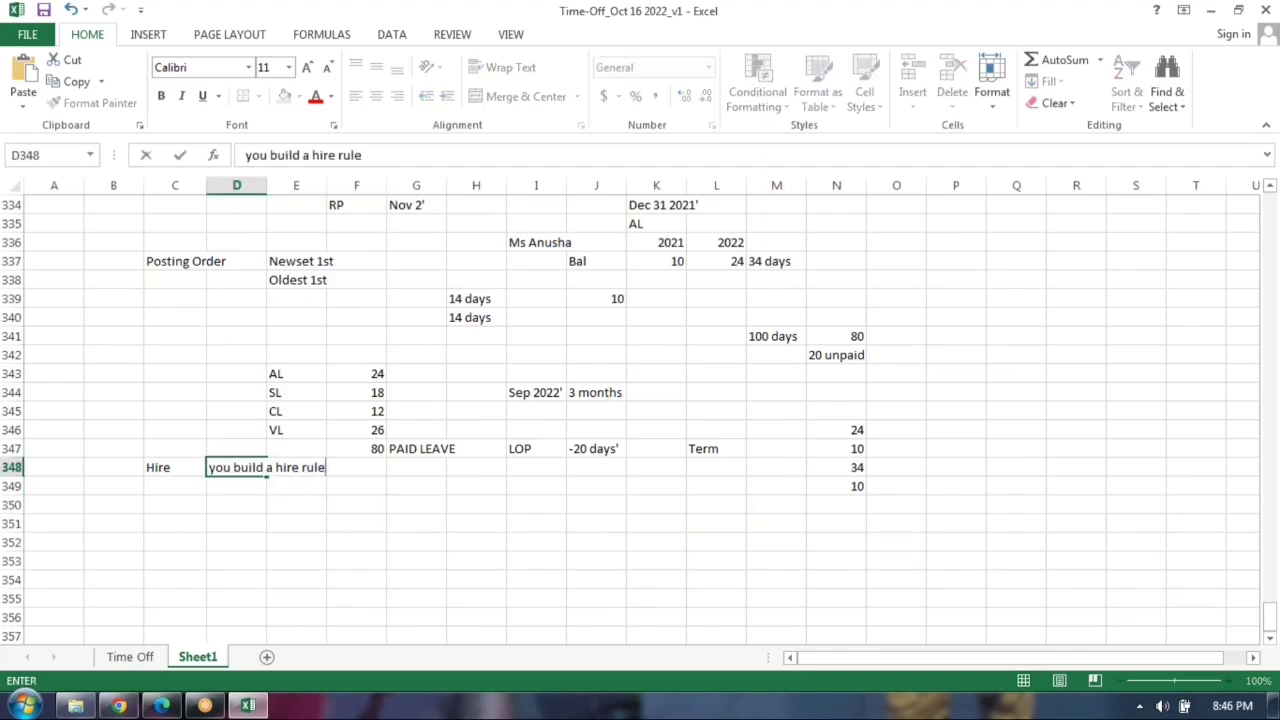
{"action": "left_click", "coordinate": [410, 530]}
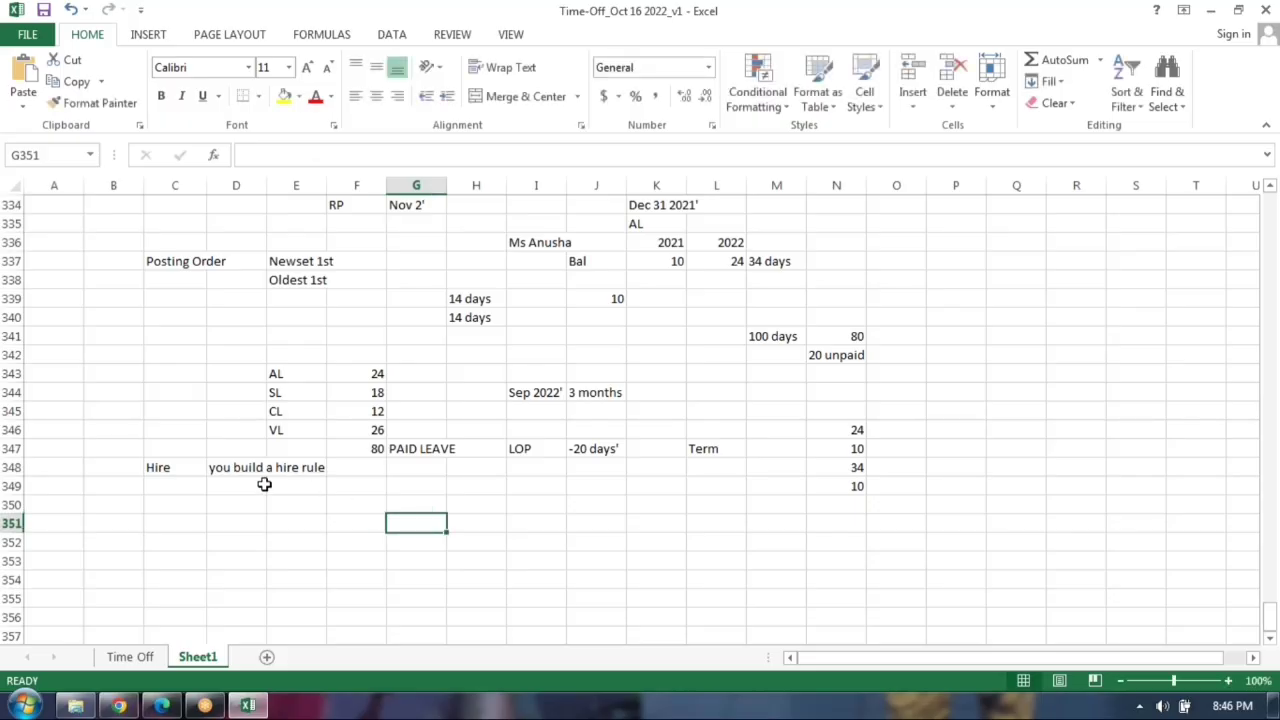
Enter "Add new empl -- ident , per, Job info -Time info - WS, TRV, HC, TP , Comp info +submit" in cell G348.
{"action": "left_click", "coordinate": [403, 471]}
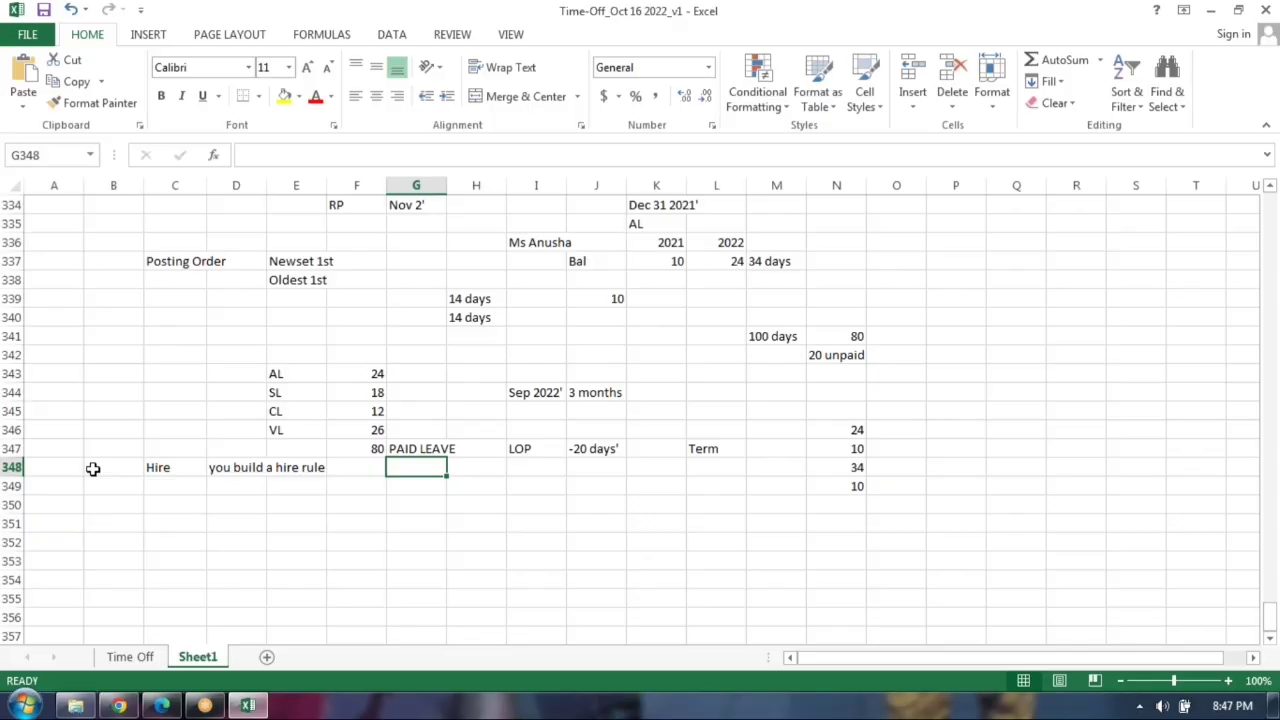
{"action": "type", "text": "A"}
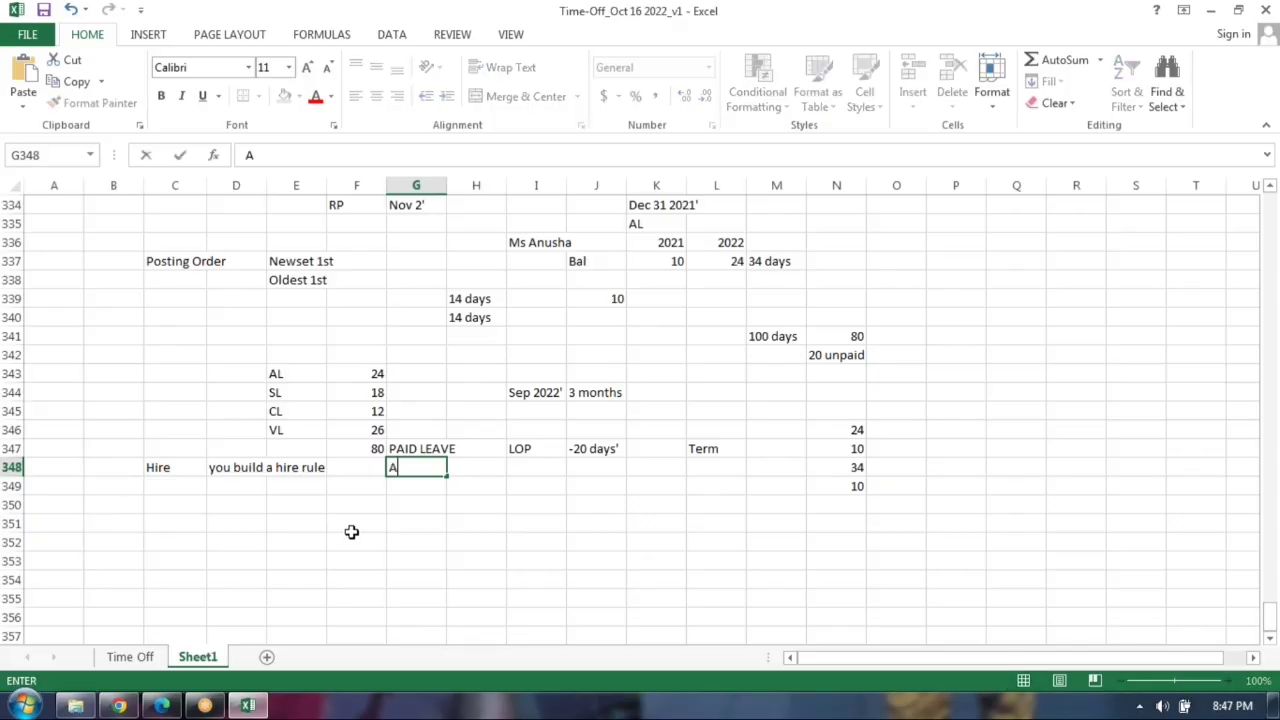
{"action": "type", "text": "dd new empl -- "}
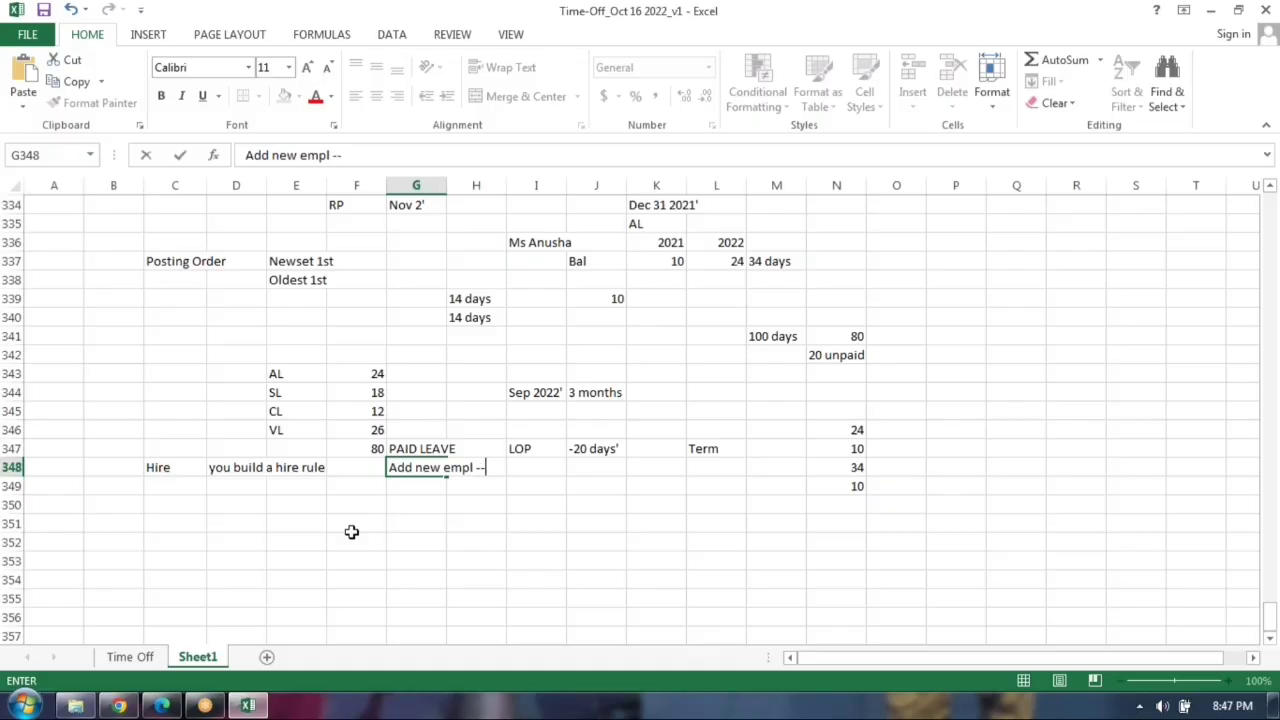
{"action": "type", "text": "ident , per, Job"}
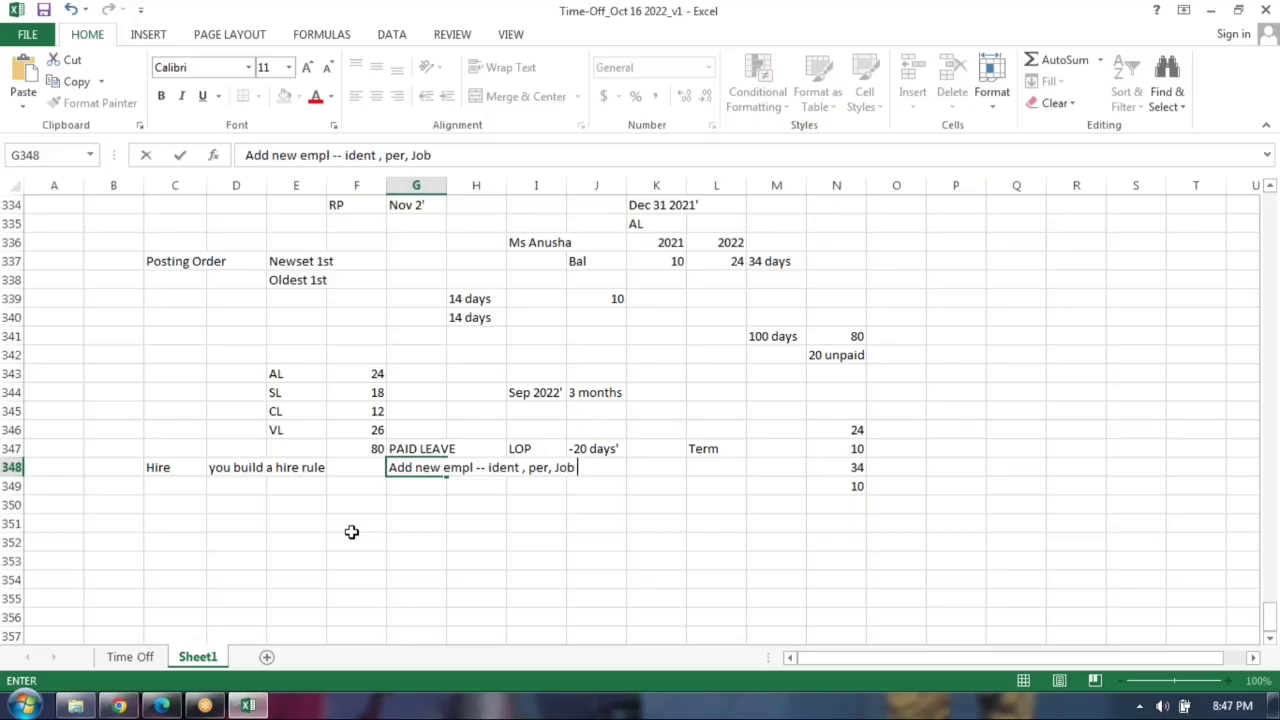
{"action": "type", "text": " info -"}
{"action": "type", "text": "T"}
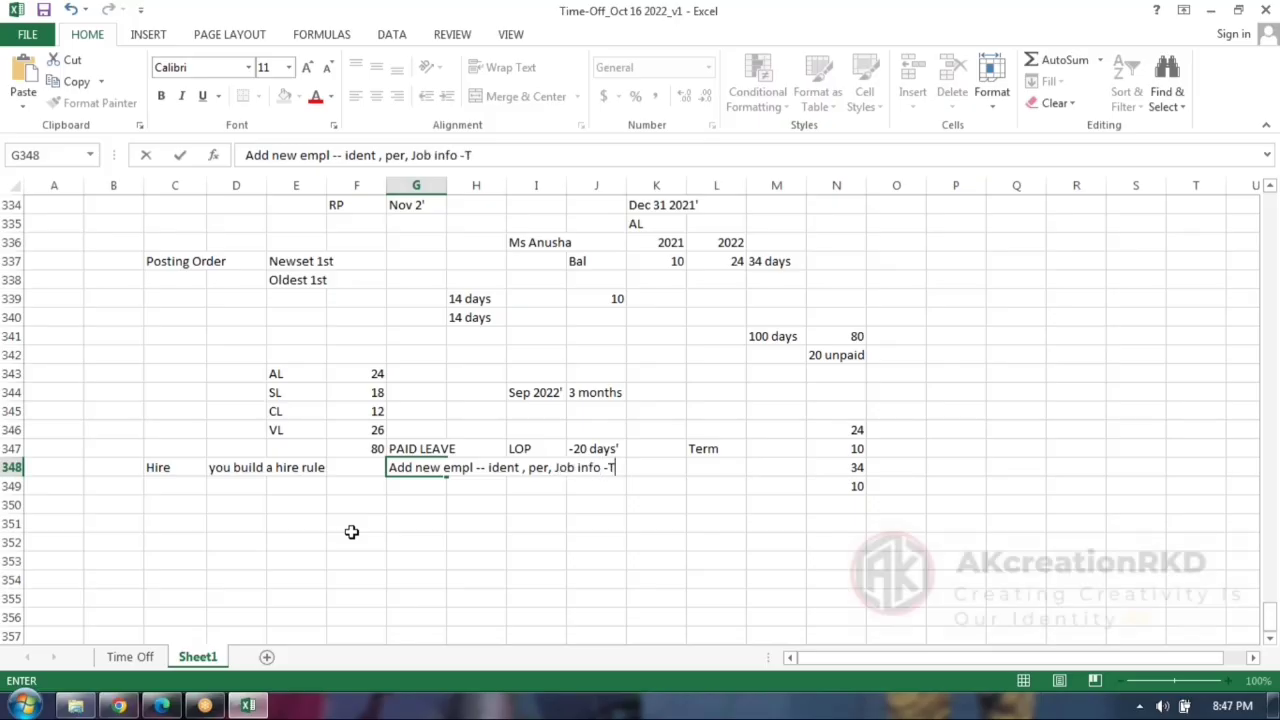
{"action": "type", "text": "ime info - WS, "}
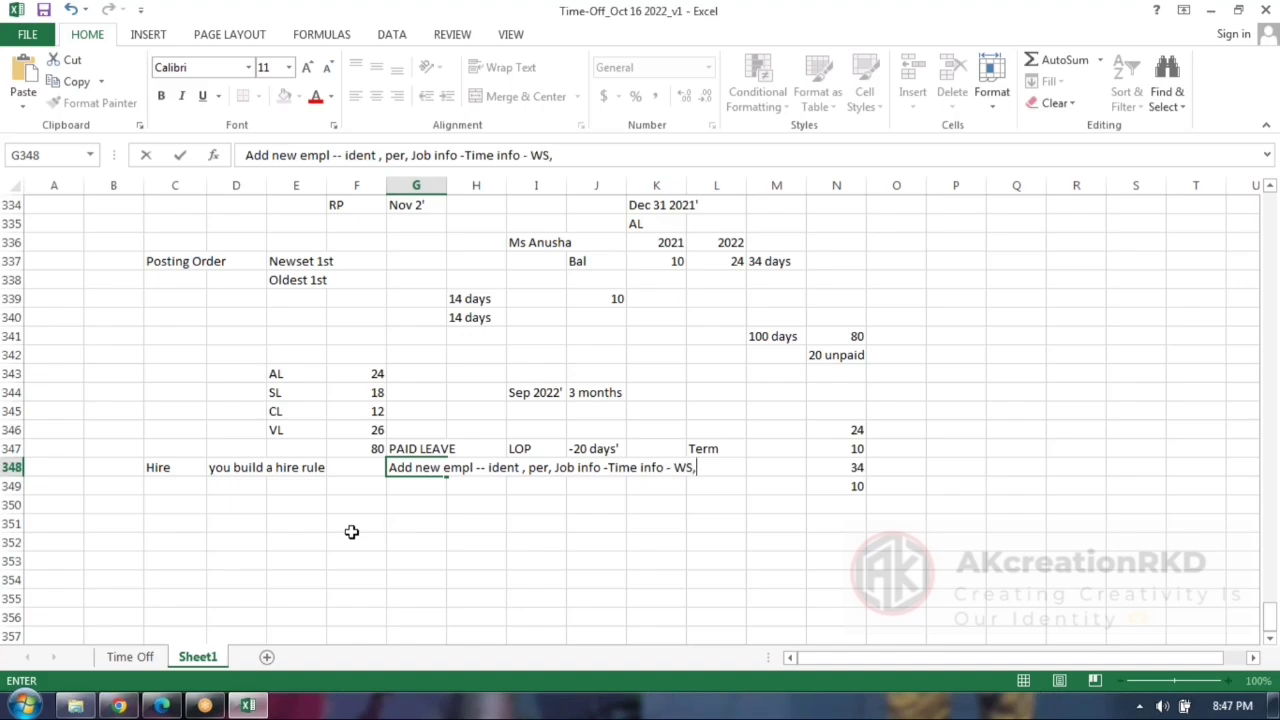
{"action": "type", "text": "TRV, HC, TP"}
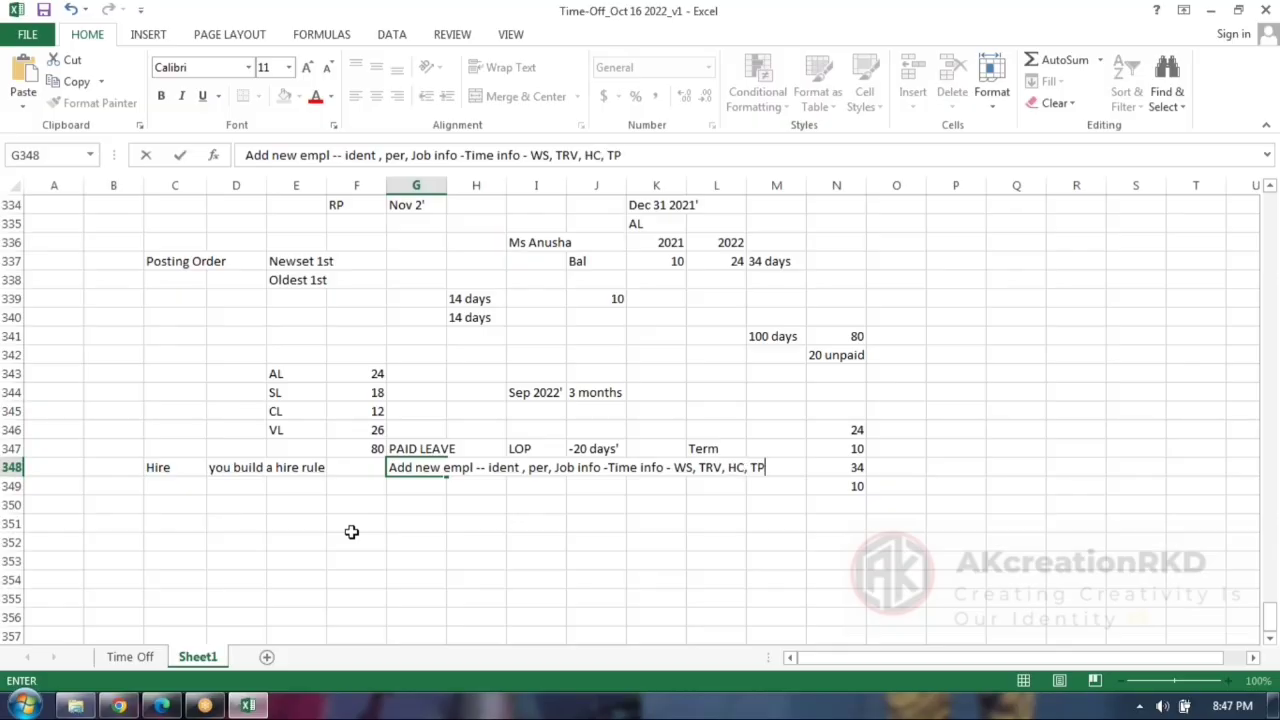
{"action": "type", "text": " -"}
{"action": "key", "text": "BackSpace"}
{"action": "key", "text": "BackSpace"}
{"action": "type", "text": ", Comp info"}
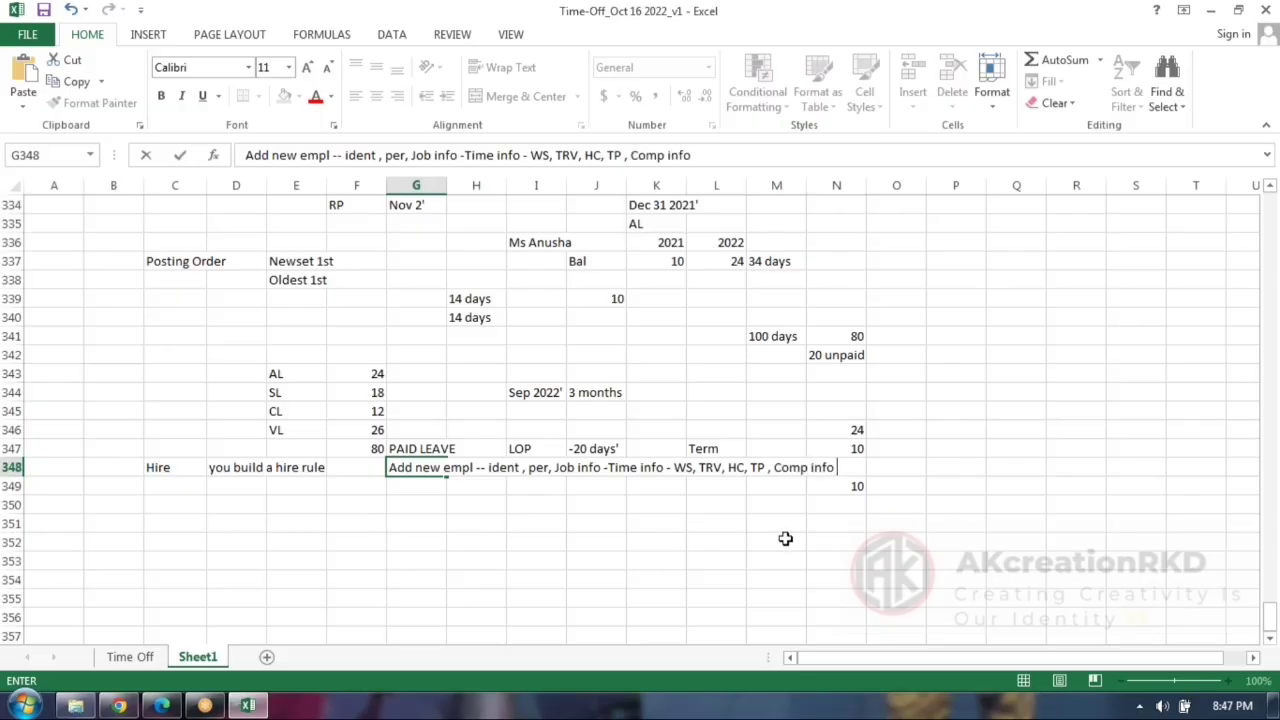
{"action": "type", "text": " +submit"}
{"action": "left_click", "coordinate": [1020, 563]}
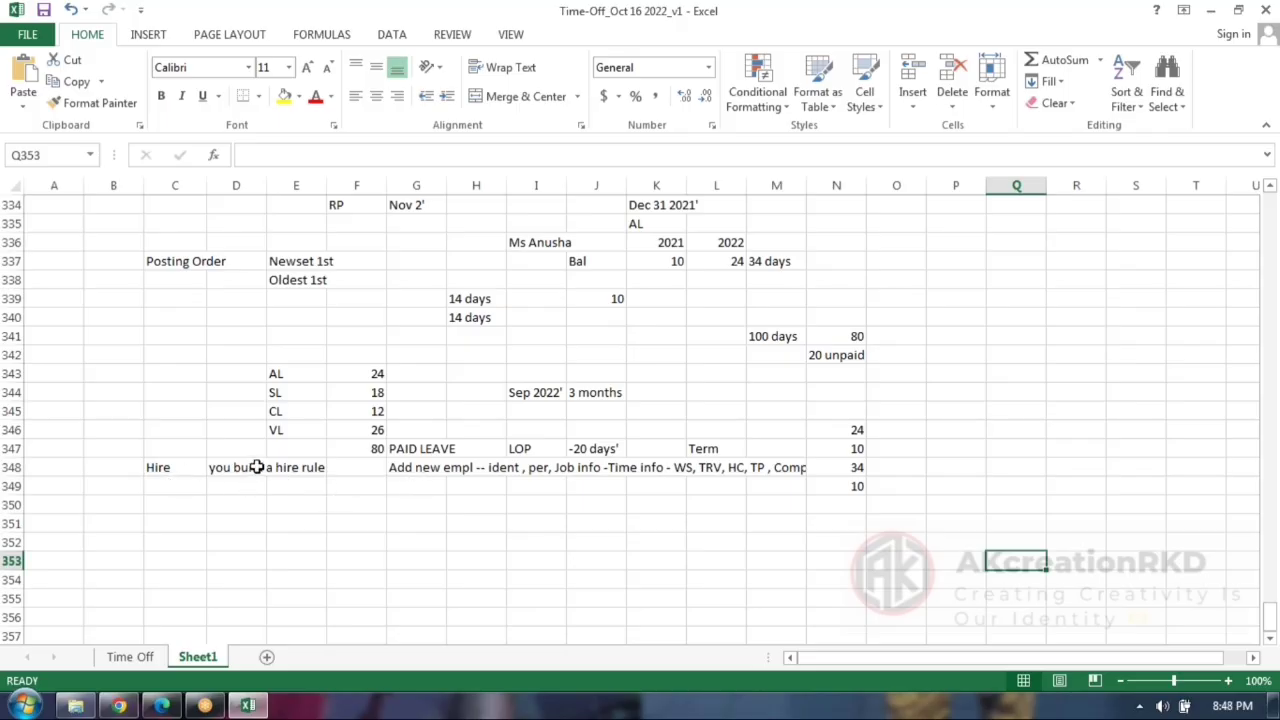
Record the first-half hire case below the hire rule note: 1-15' in F349 and 2 days in G349.
{"action": "left_click", "coordinate": [347, 489]}
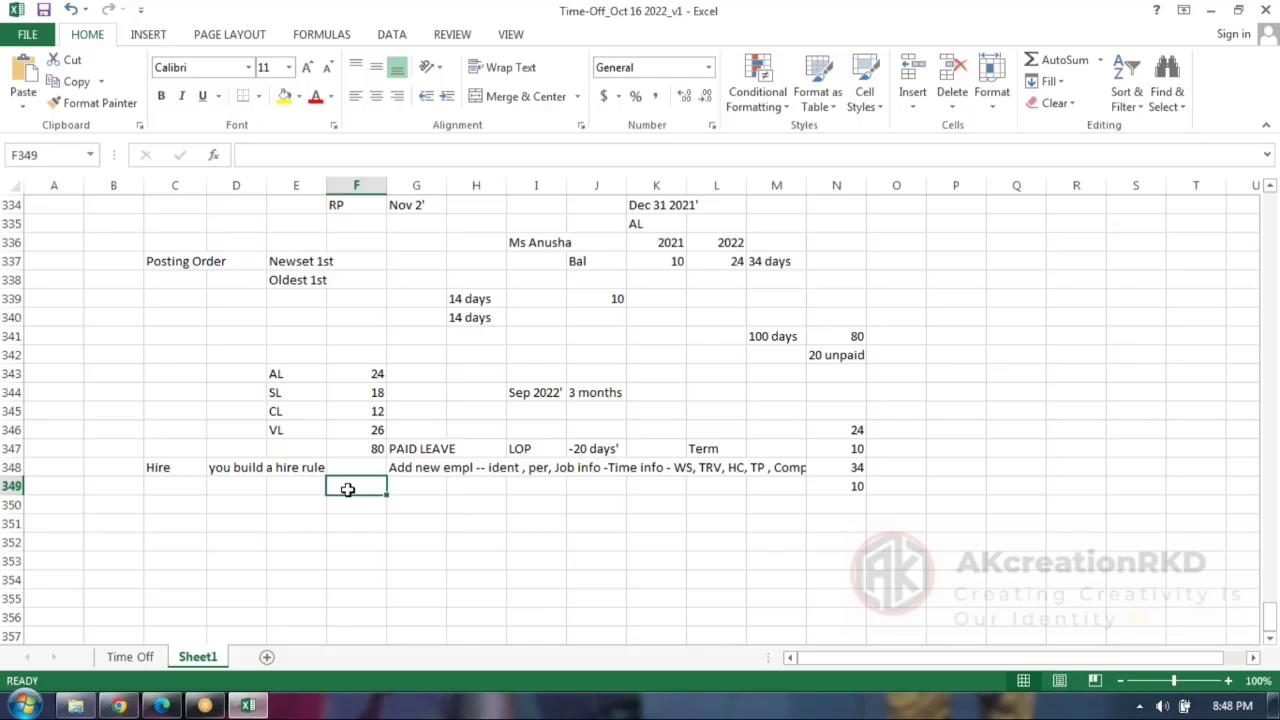
{"action": "type", "text": "1-15'"}
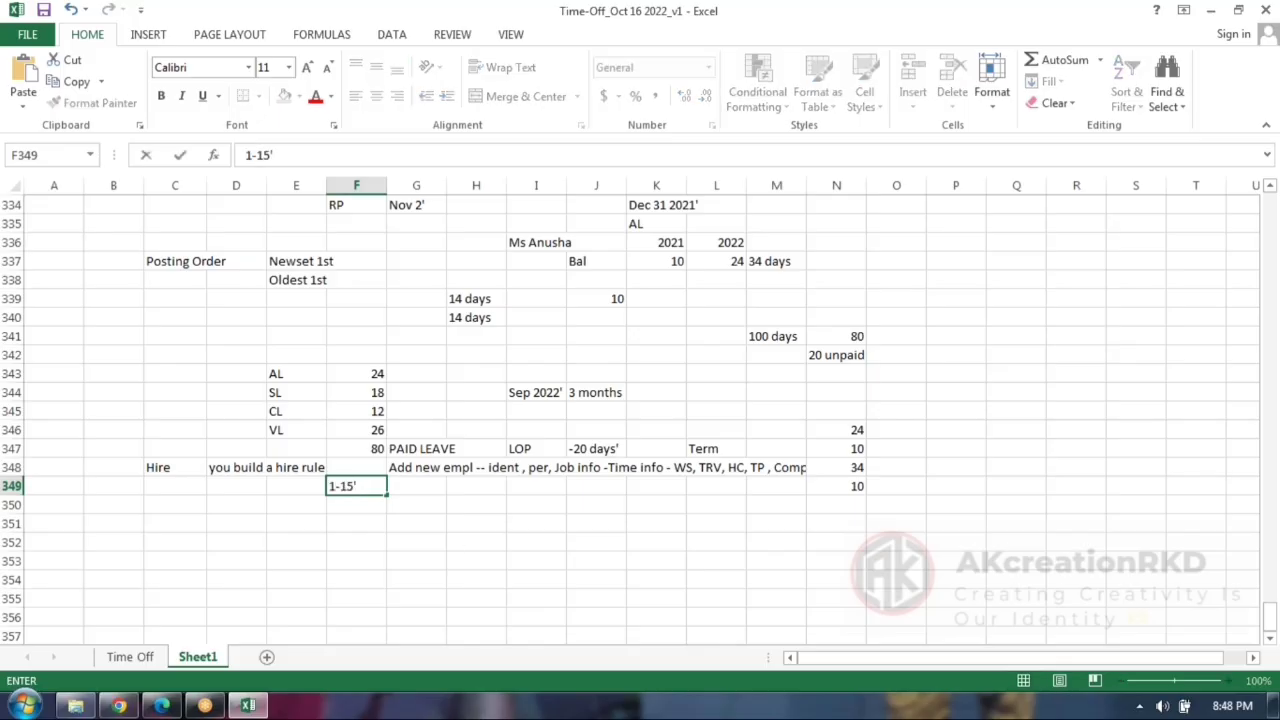
{"action": "left_click", "coordinate": [456, 542]}
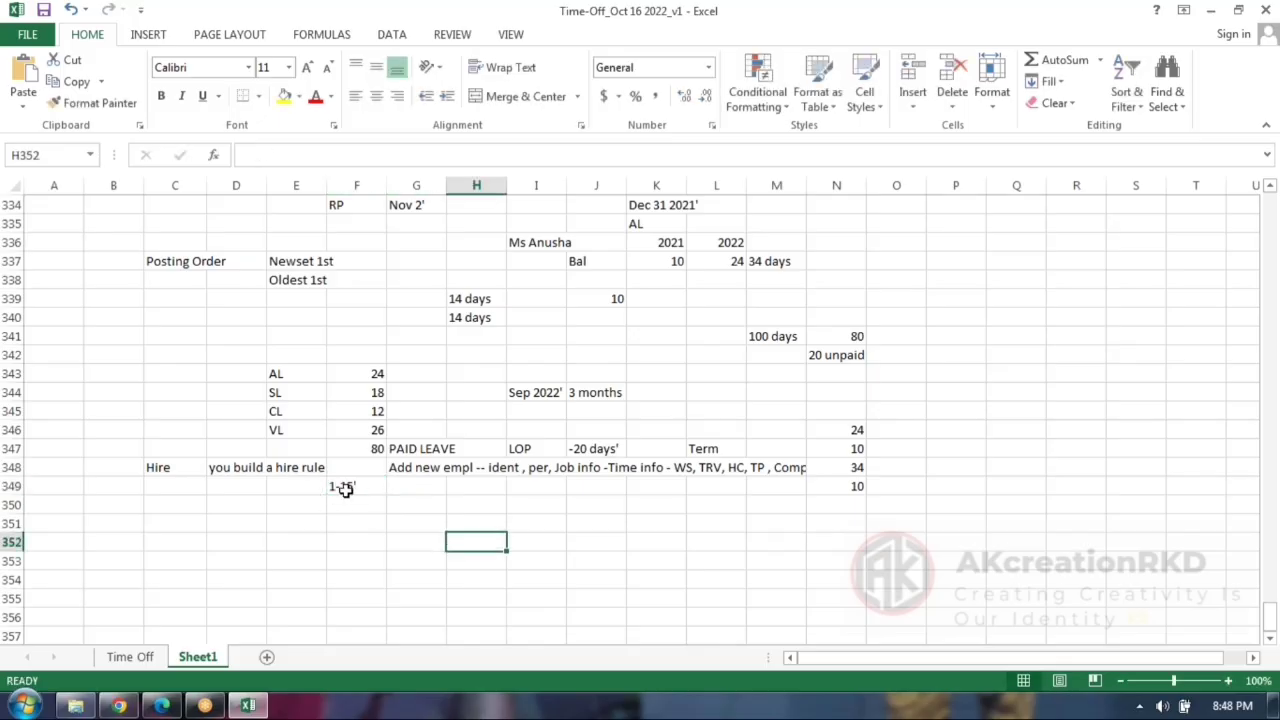
{"action": "left_click", "coordinate": [403, 486]}
{"action": "type", "text": "2 d"}
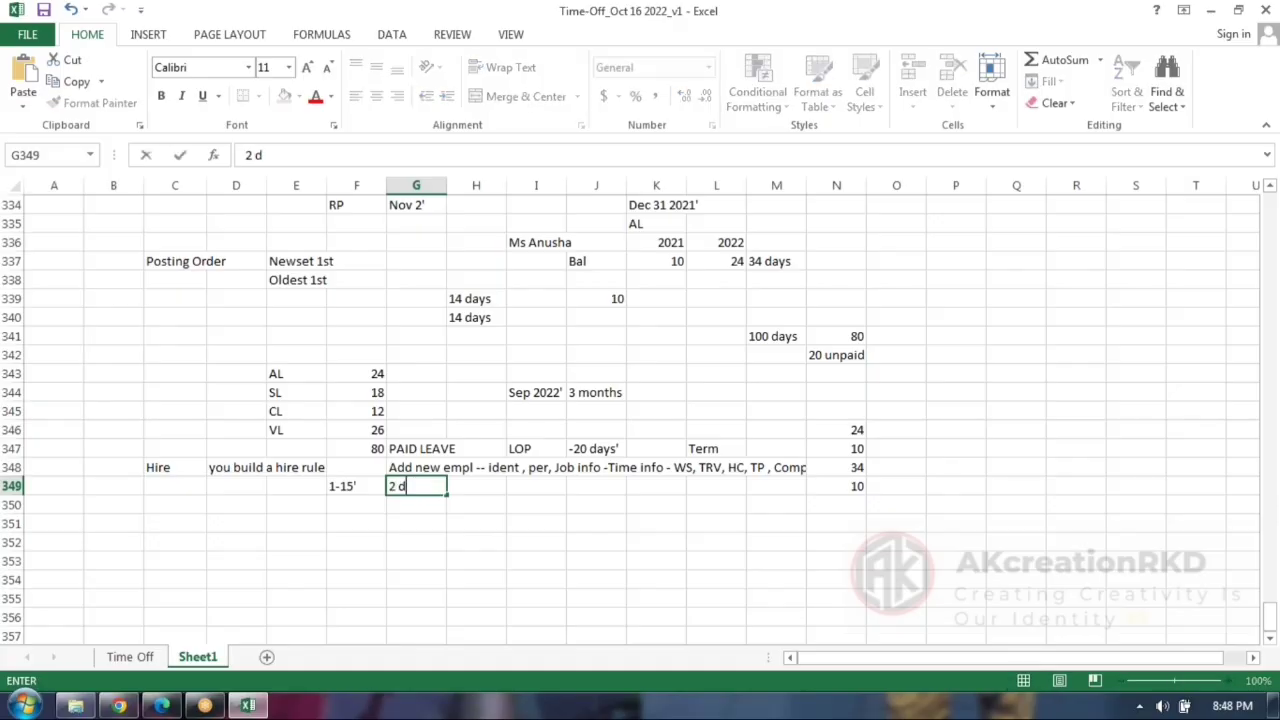
{"action": "type", "text": "ays"}
Record the second-half hire case in row 350: 16-30/31/29/28' in F350 and 1 day in H350.
{"action": "left_click", "coordinate": [359, 505]}
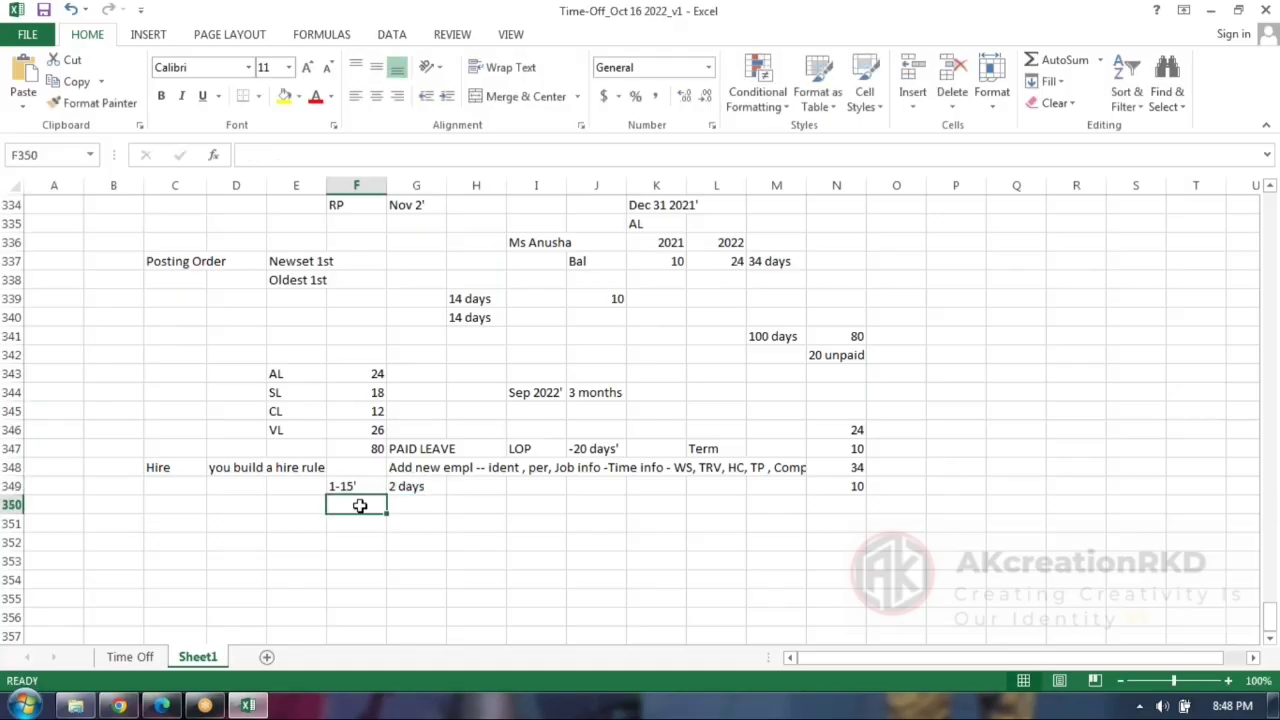
{"action": "type", "text": "16-30/"}
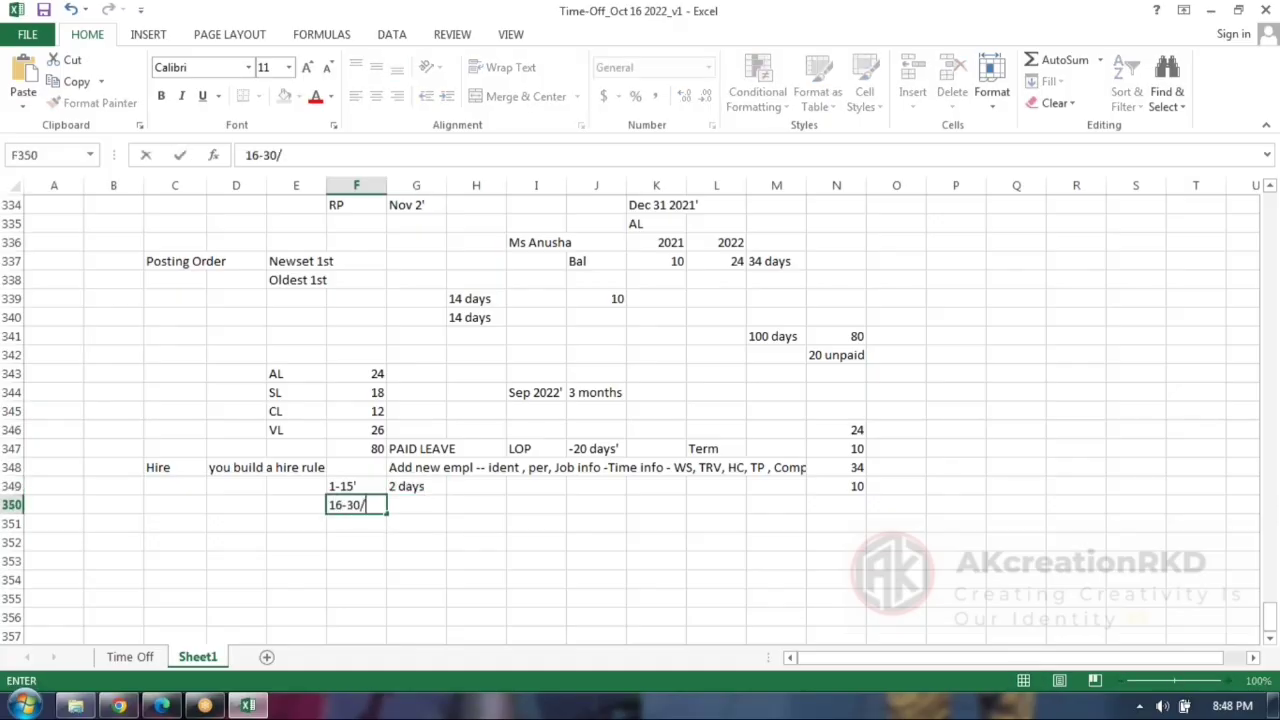
{"action": "type", "text": "31/29/28'"}
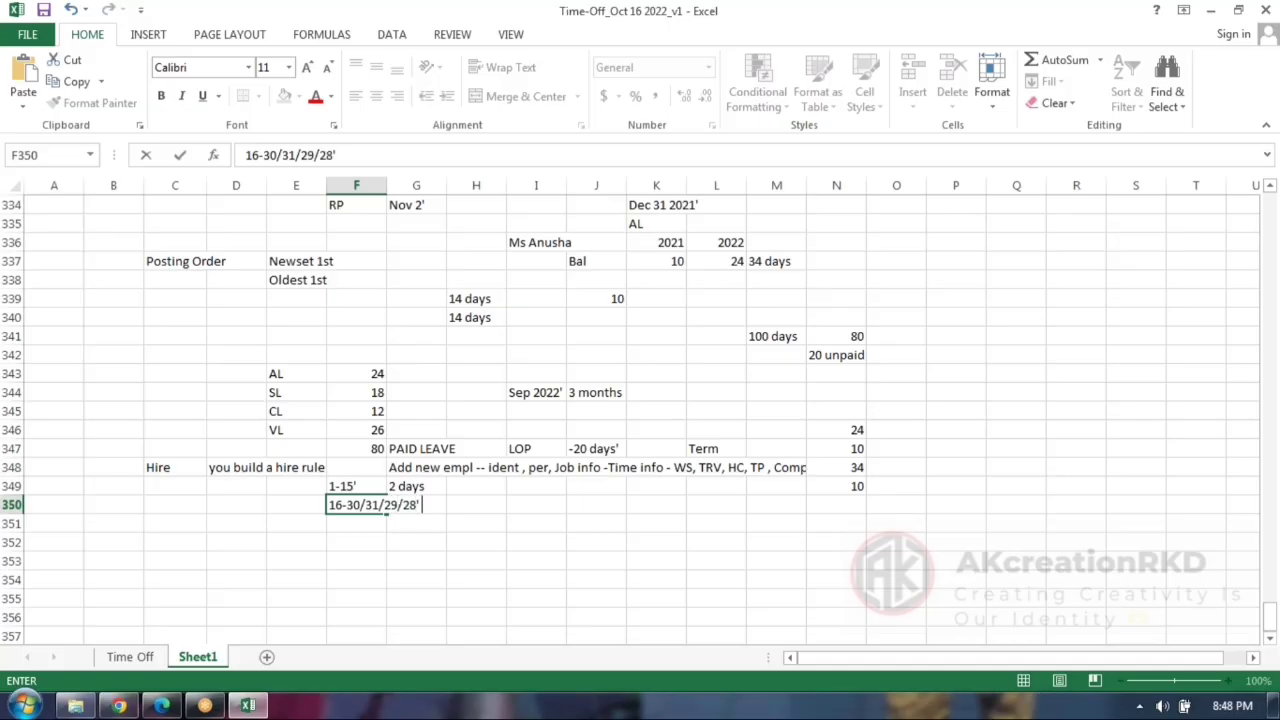
{"action": "key", "text": "Tab"}
{"action": "key", "text": "Tab"}
{"action": "type", "text": "1 d"}
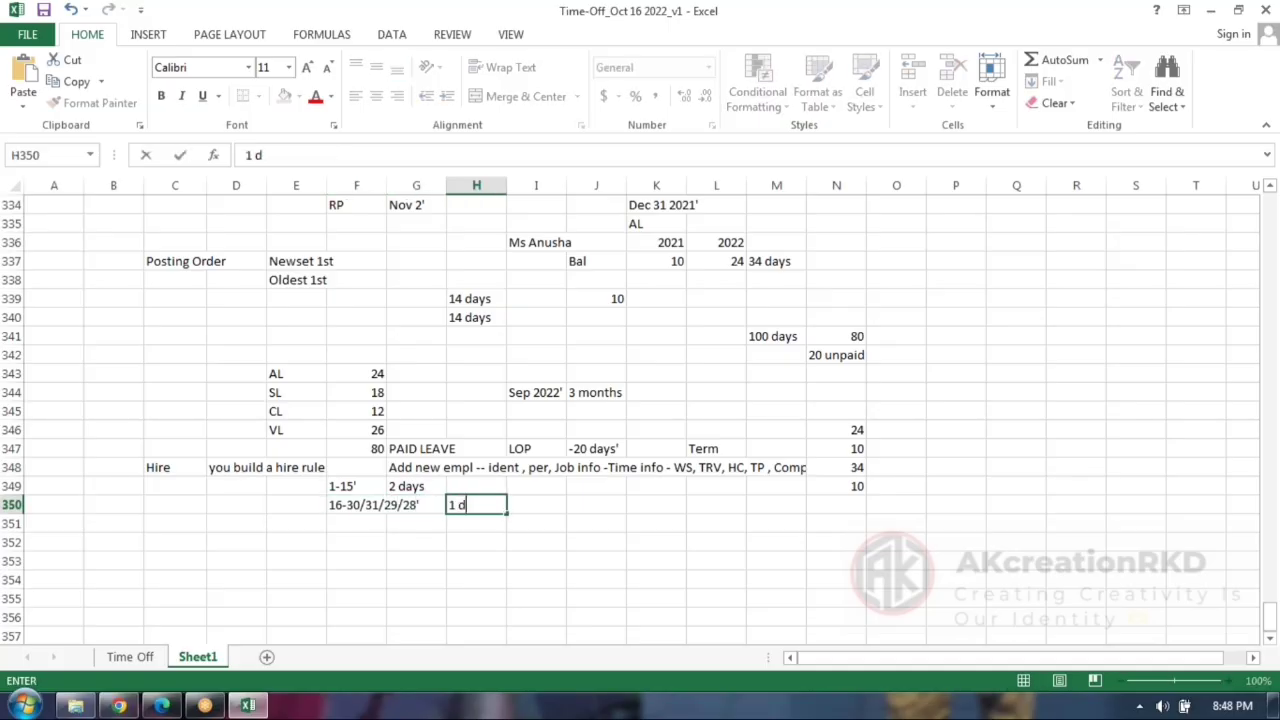
{"action": "type", "text": "ay"}
{"action": "left_click", "coordinate": [417, 542]}
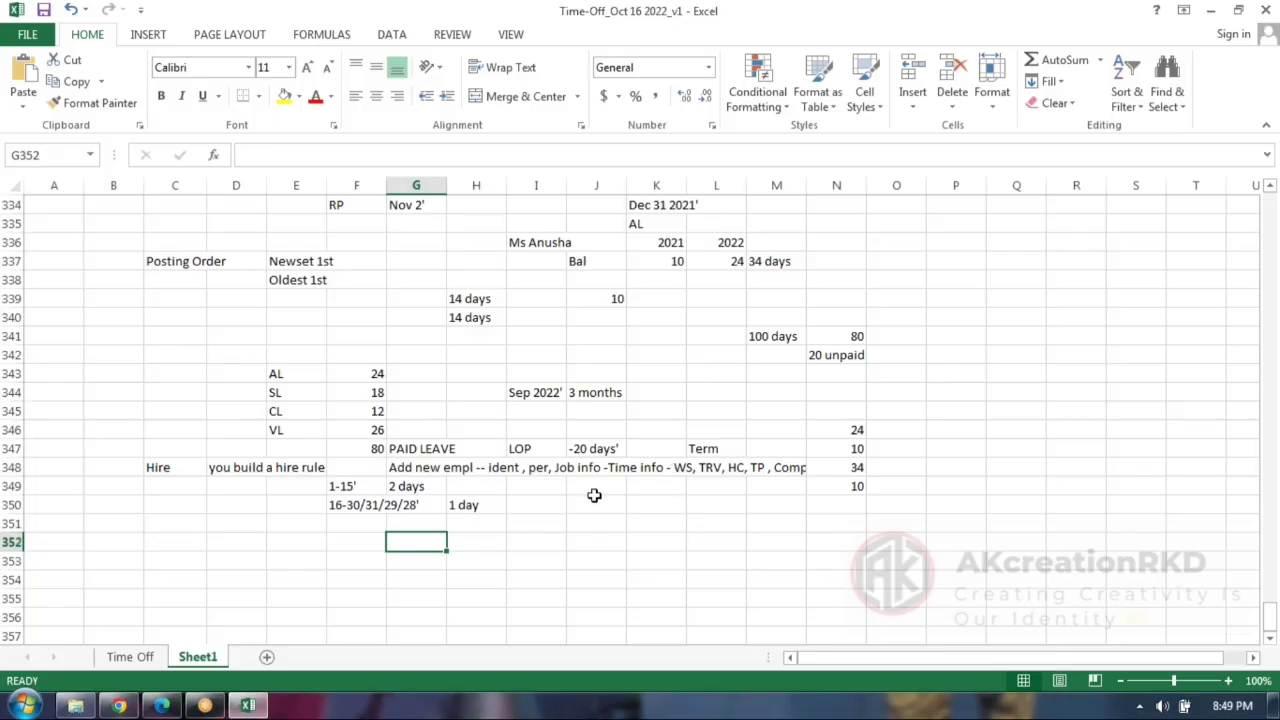
Enter the example hire date Jan 10' in cell B348, in front of Hire.
{"action": "scroll", "coordinate": [480, 470], "scroll_direction": "down", "scroll_amount": 2}
{"action": "left_click", "coordinate": [103, 357]}
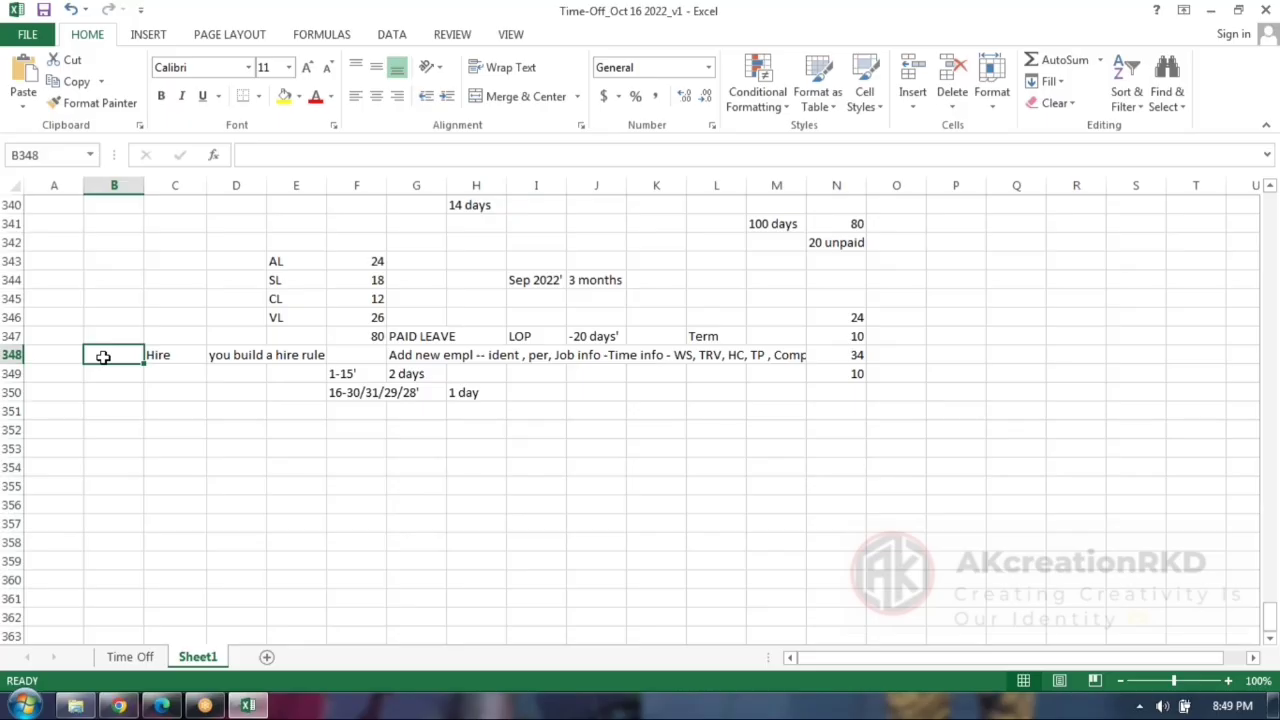
{"action": "type", "text": "Jan 10"}
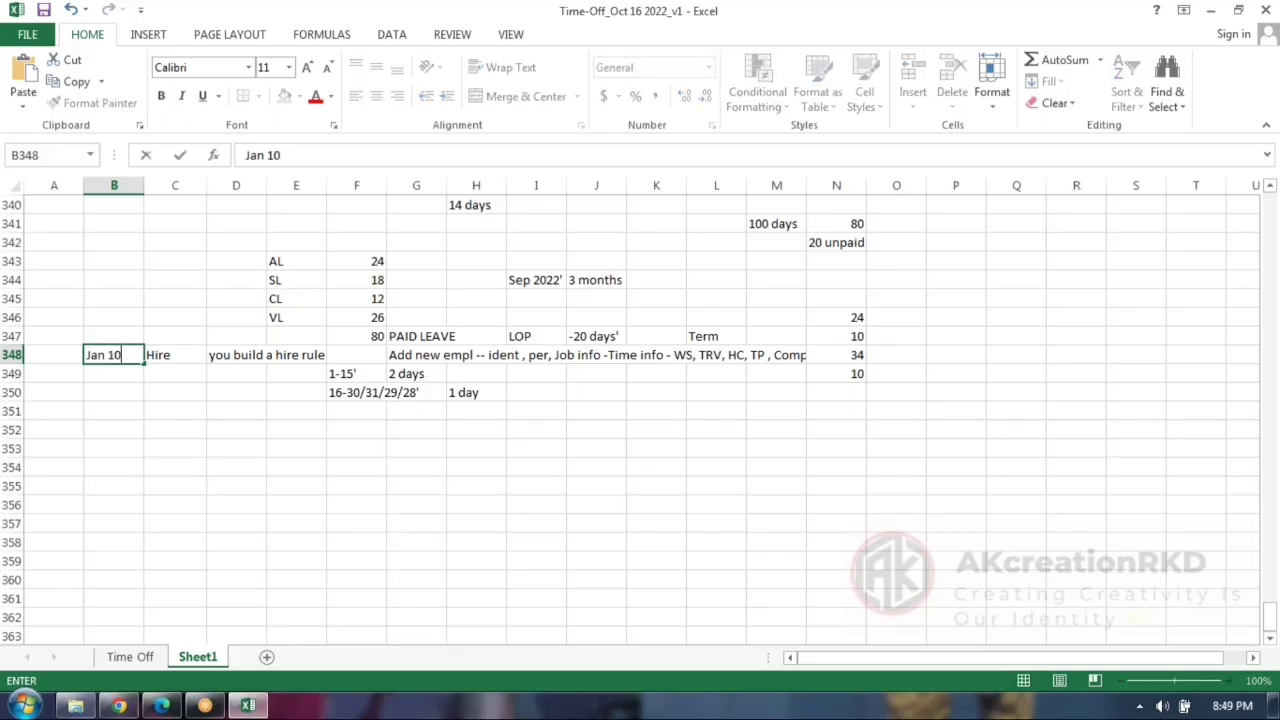
{"action": "type", "text": "'"}
{"action": "left_click", "coordinate": [318, 467]}
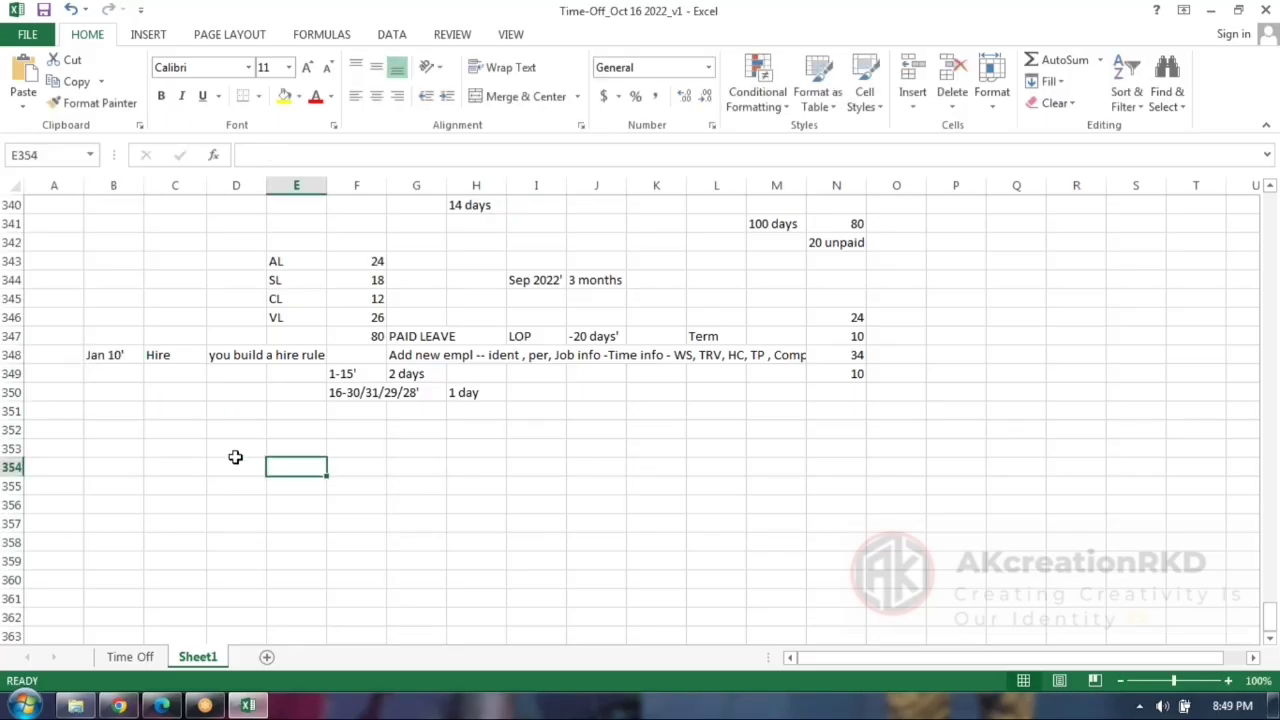
Start an accrual rule note in row 352 with Accrual in C352 and "mon - 2 days" in D352.
{"action": "left_click", "coordinate": [182, 428]}
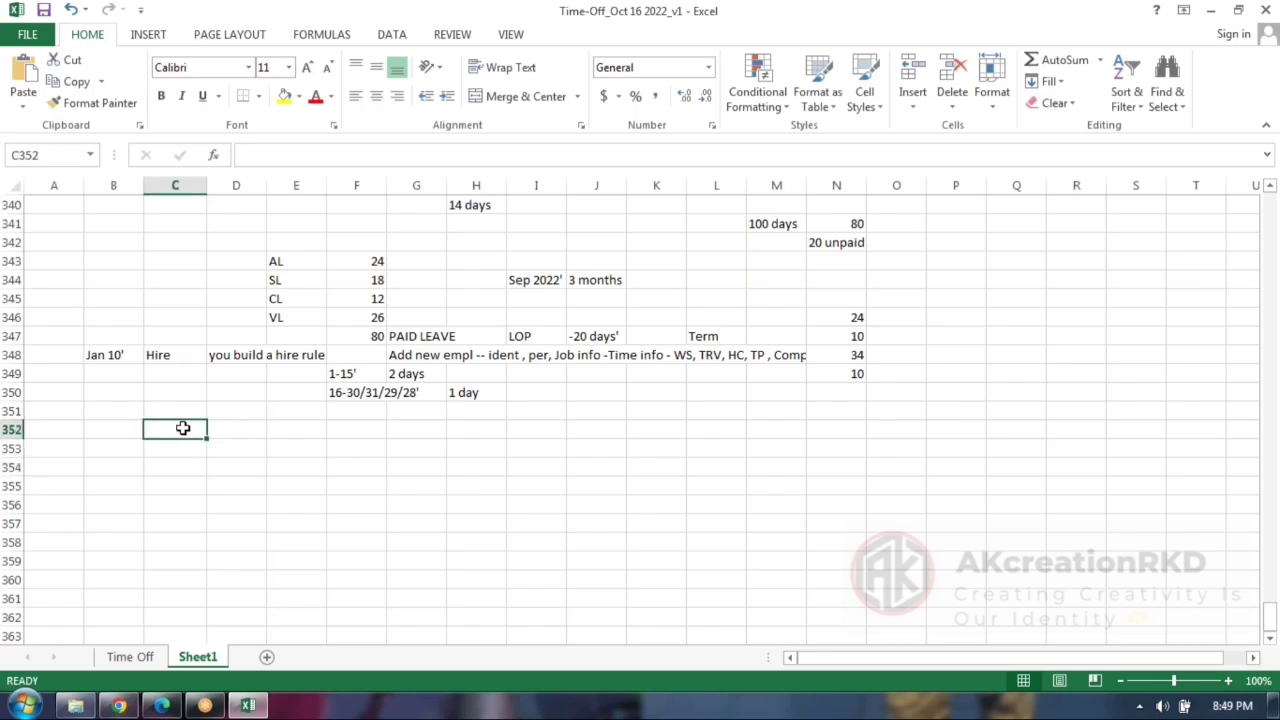
{"action": "type", "text": "Accrual"}
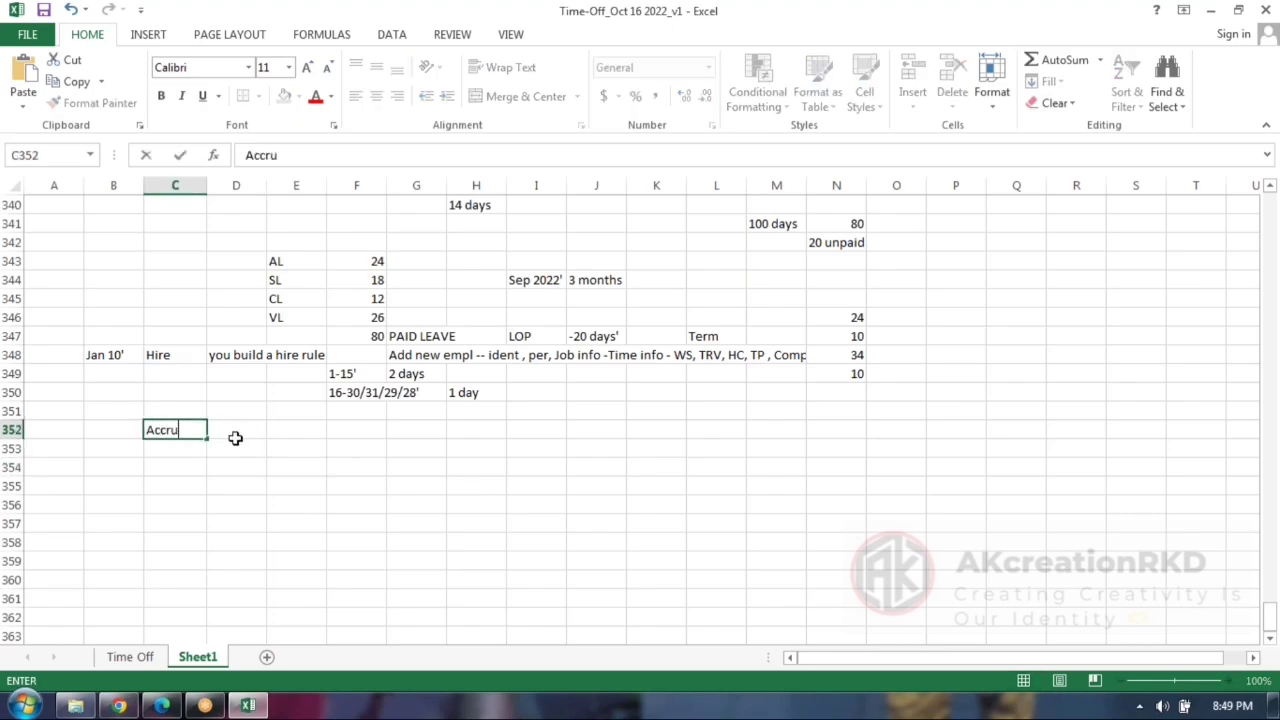
{"action": "left_click", "coordinate": [210, 461]}
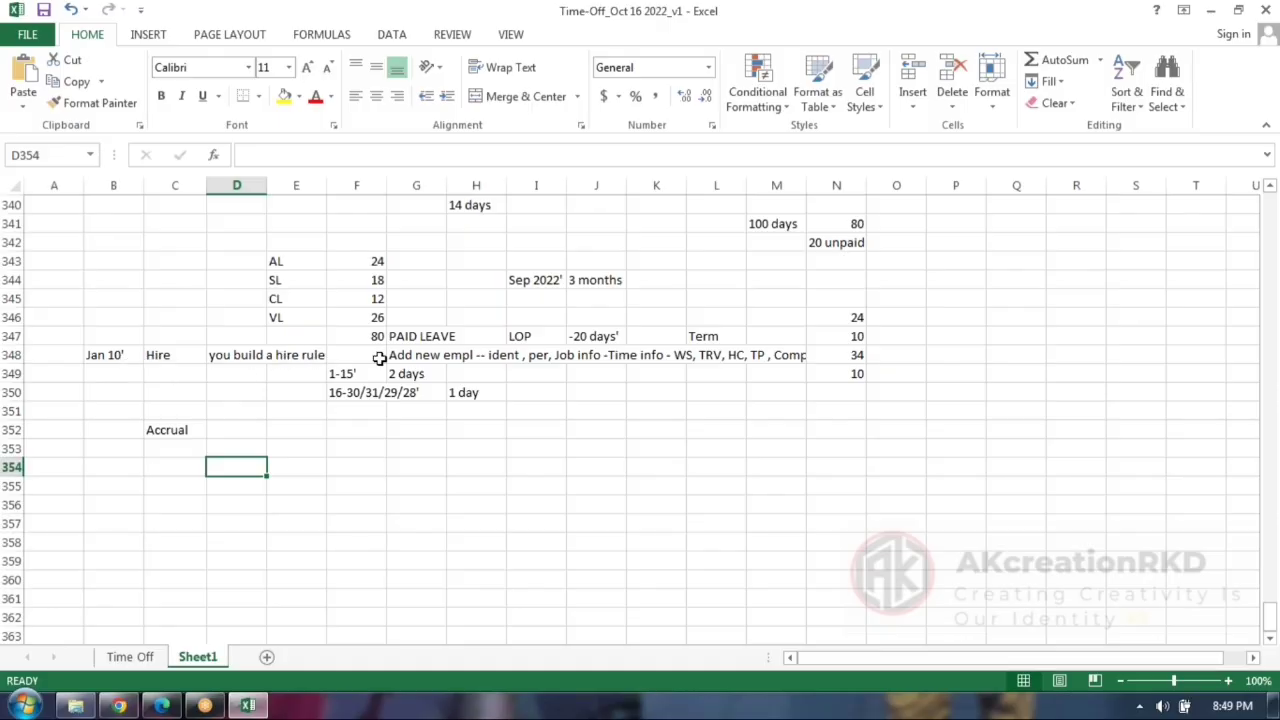
{"action": "left_click", "coordinate": [242, 431]}
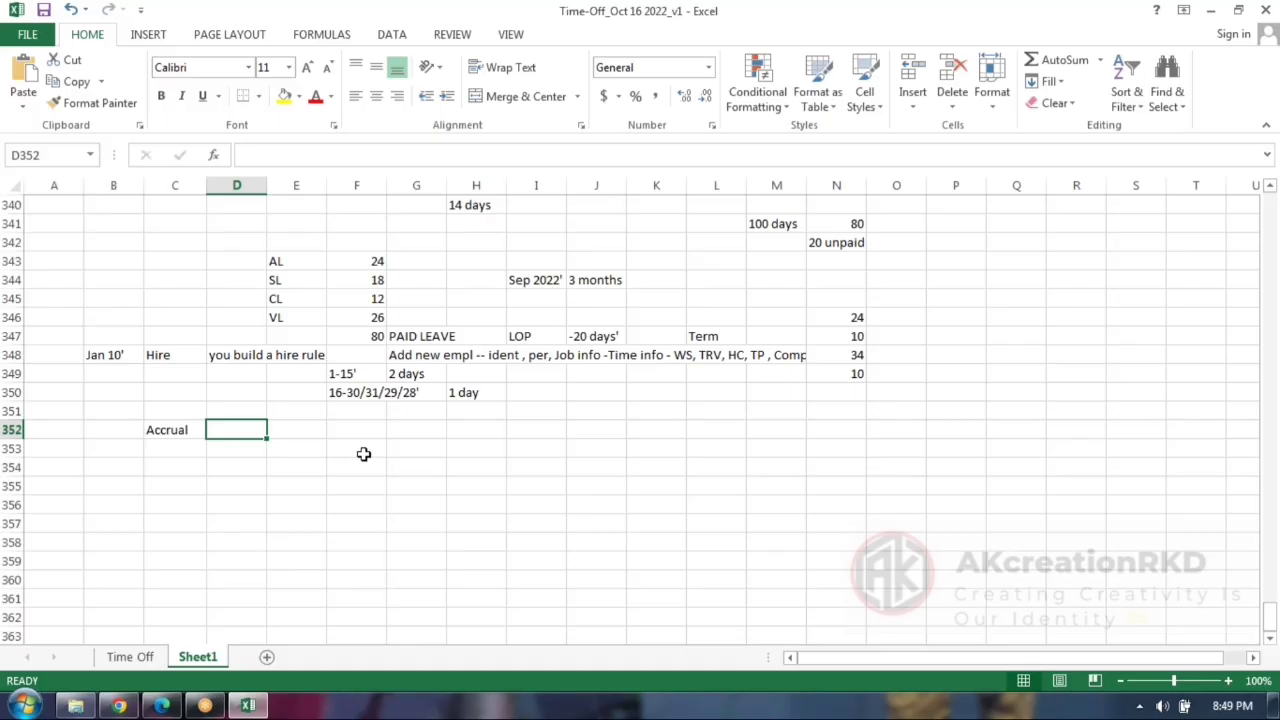
{"action": "type", "text": "mon - 2 days"}
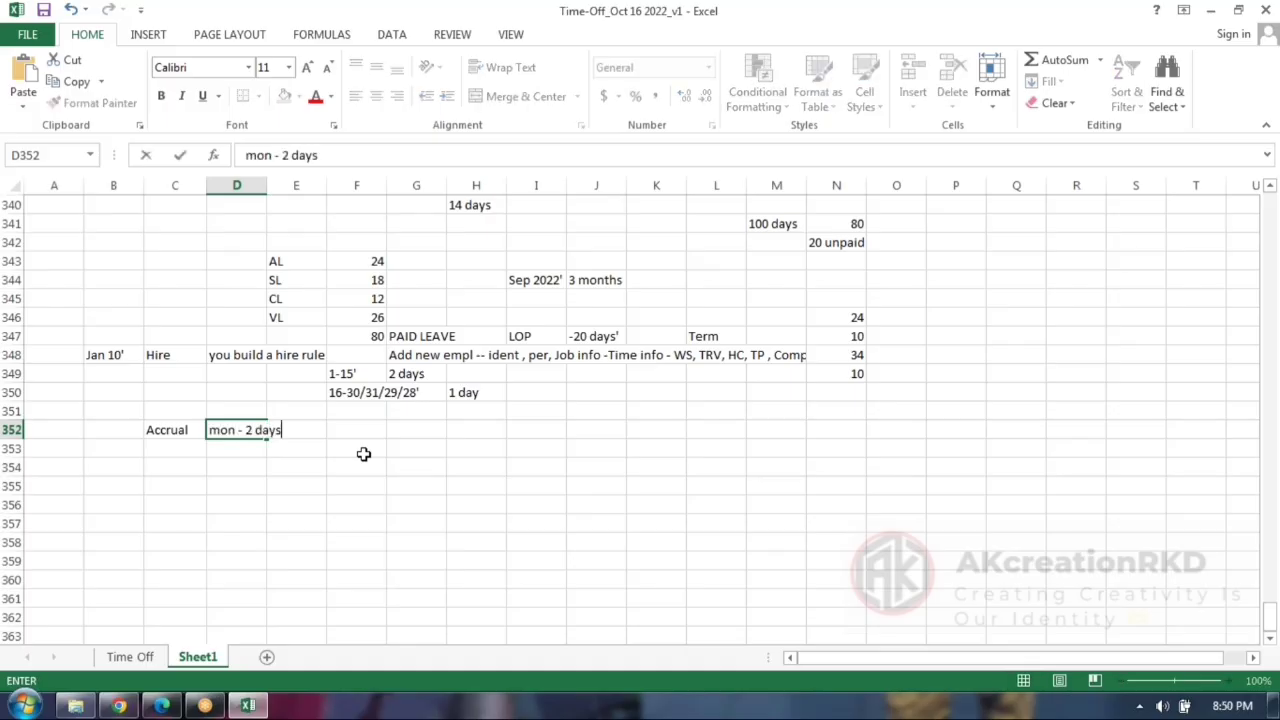
{"action": "left_click", "coordinate": [388, 486]}
Add the February accrual example to row 352, with Feb in F352 and 2 in G352.
{"action": "left_click", "coordinate": [346, 425]}
{"action": "type", "text": "F"}
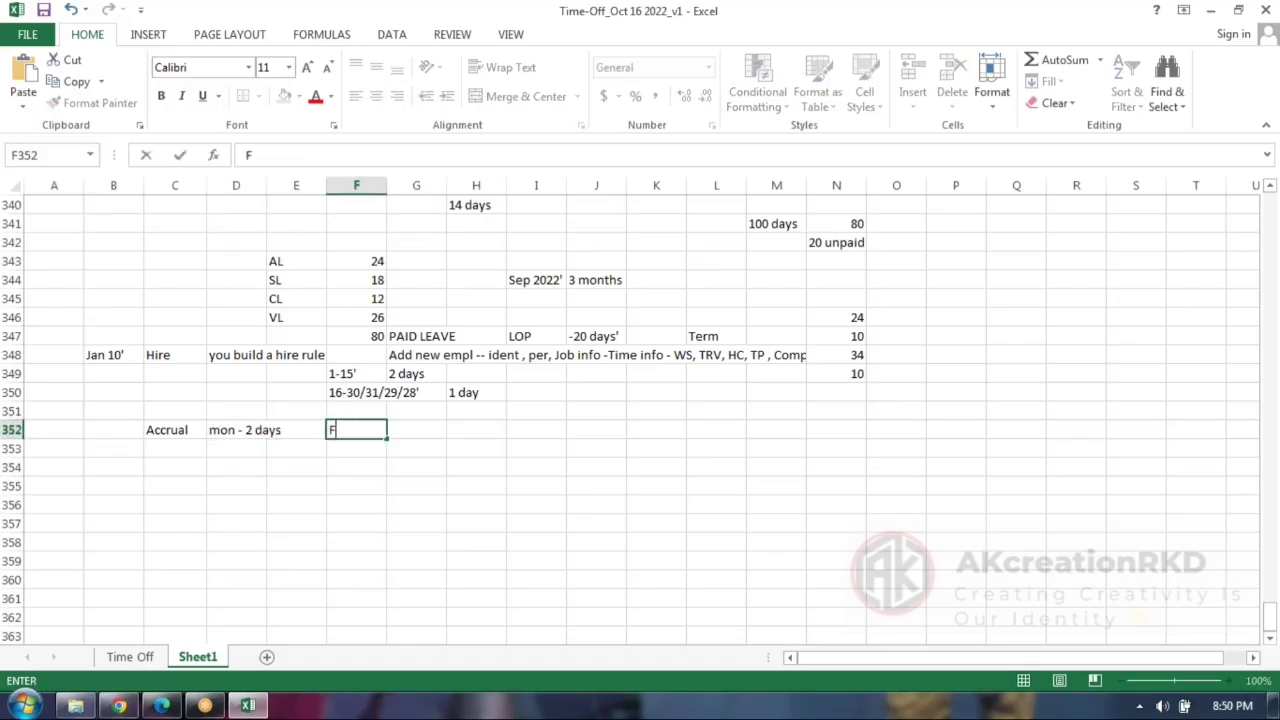
{"action": "type", "text": "eb"}
{"action": "key", "text": "Tab"}
{"action": "type", "text": "2"}
{"action": "key", "text": "Tab"}
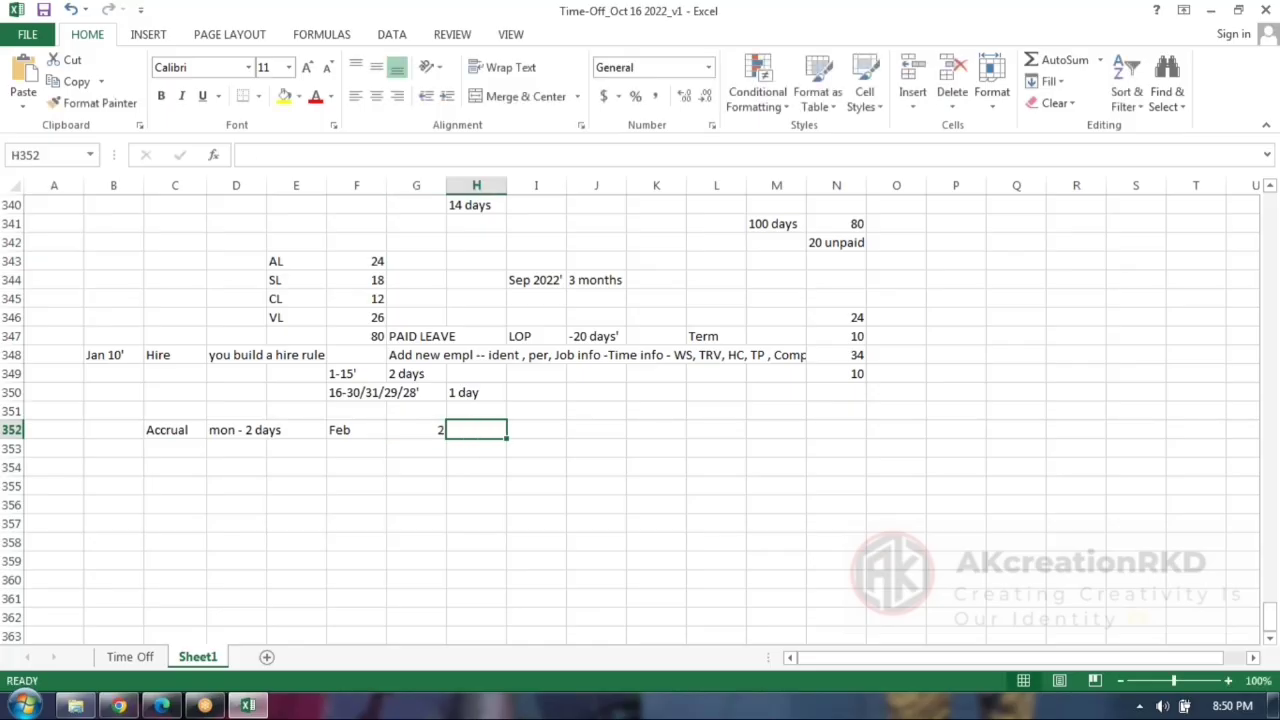
Extend the accrual example in row 352 with 2 in H352 and "Dec - 2 days" in K352.
{"action": "type", "text": "2"}
{"action": "key", "text": "Tab"}
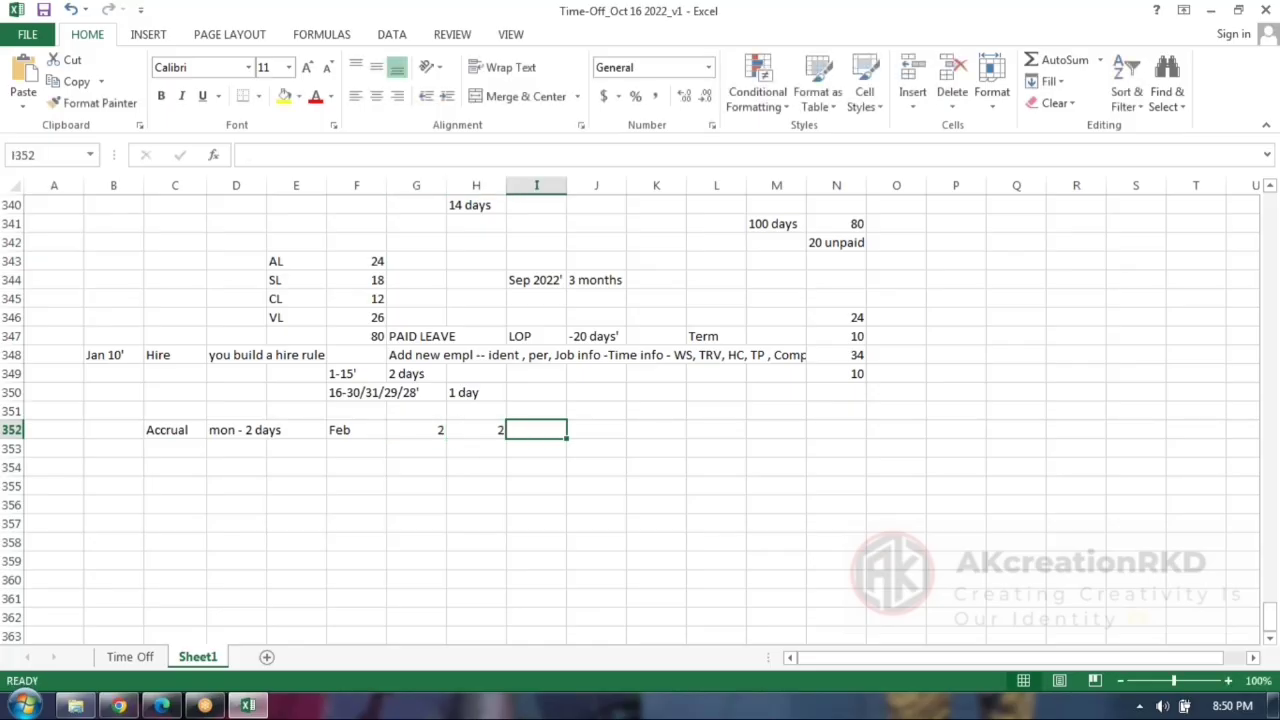
{"action": "left_click", "coordinate": [631, 430]}
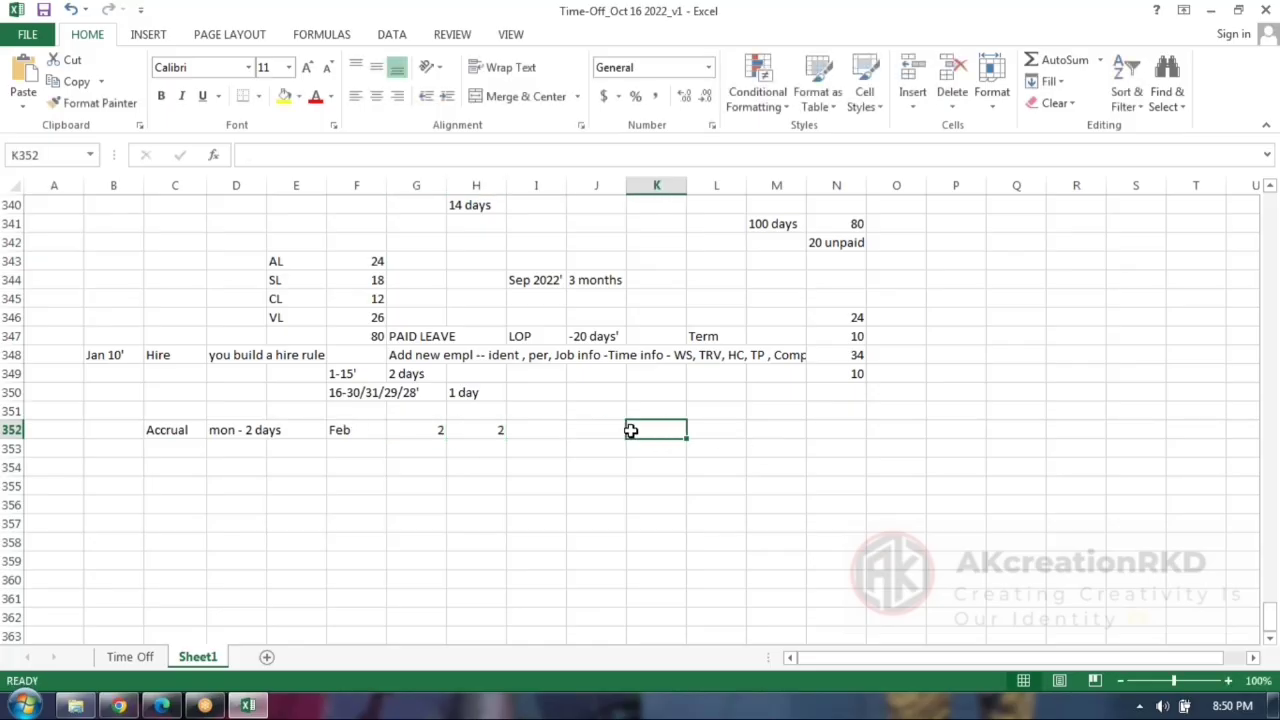
{"action": "type", "text": "Dec - 2"}
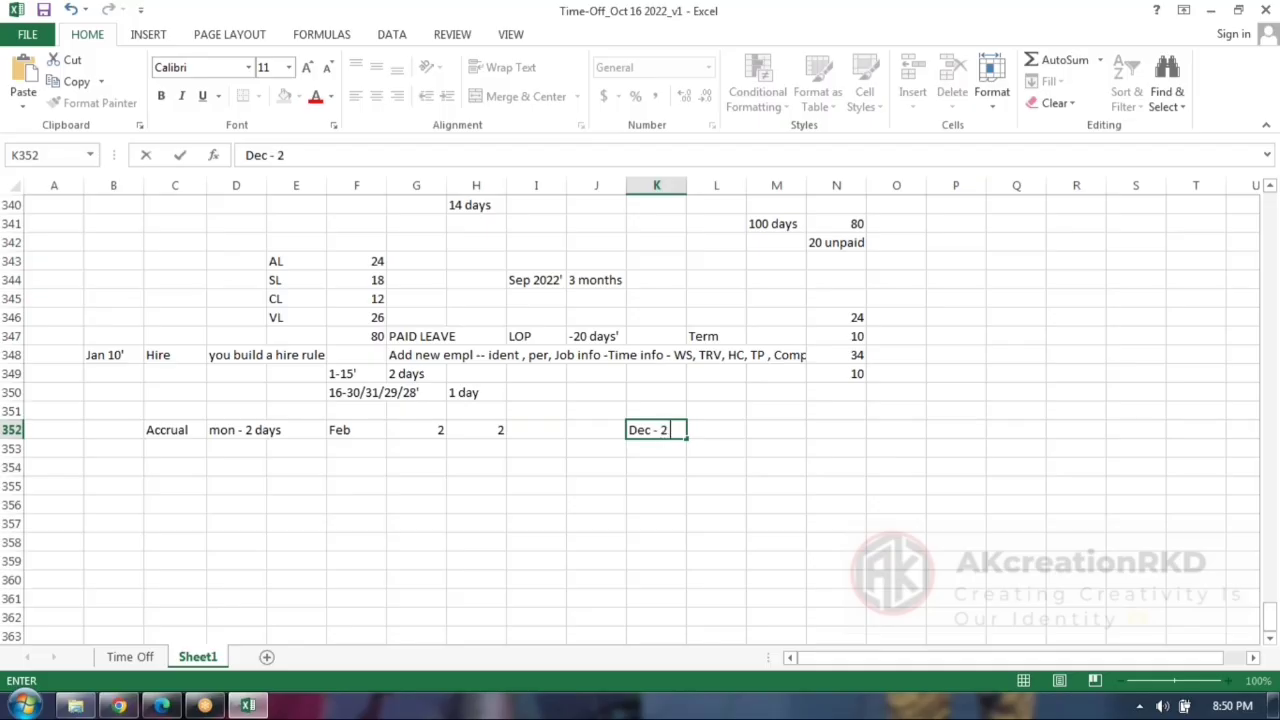
{"action": "type", "text": " days"}
{"action": "left_click", "coordinate": [610, 468]}
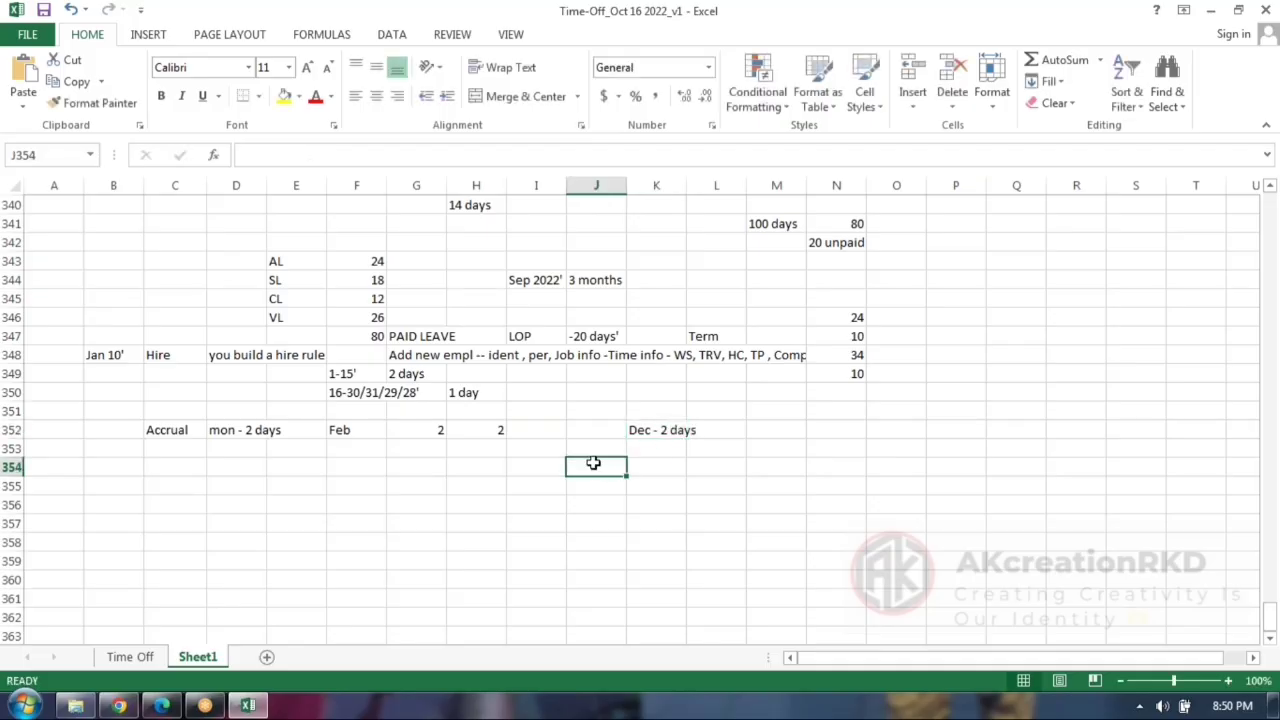
Start a termination rule note in row 354 with Term in C354 and "1-15' --> 1 day" in D354.
{"action": "left_click", "coordinate": [172, 467]}
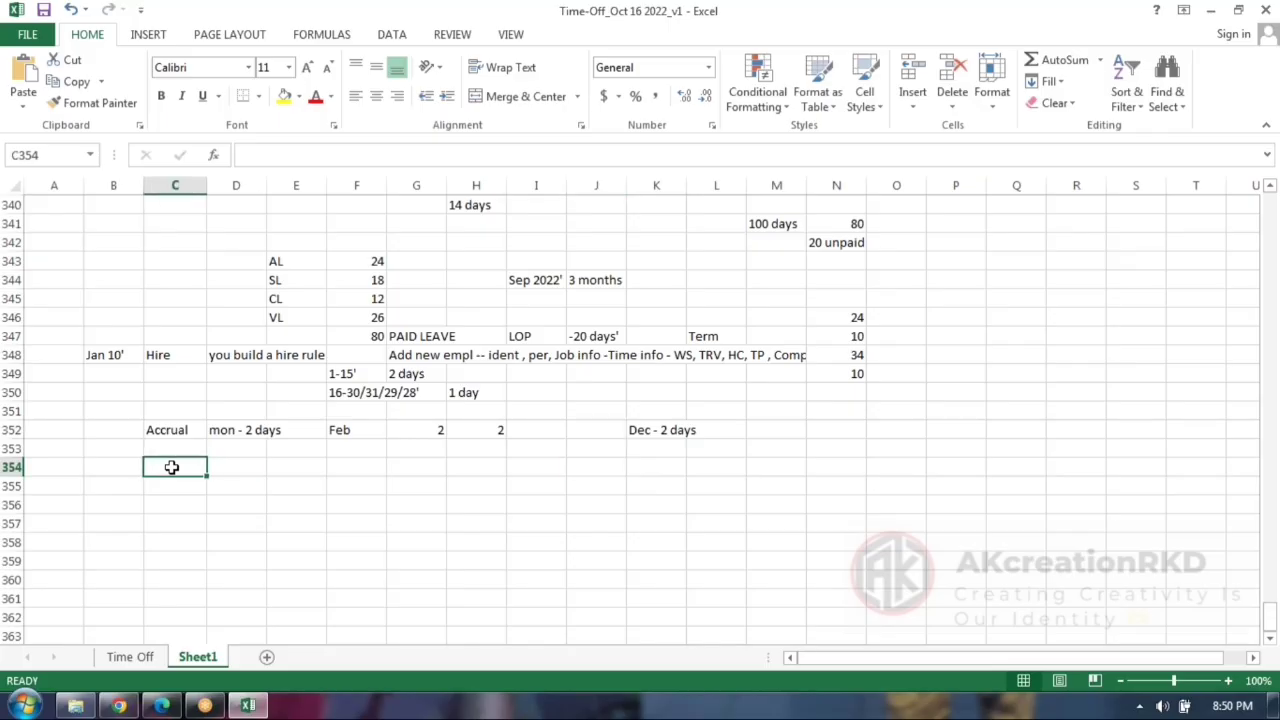
{"action": "type", "text": "Term"}
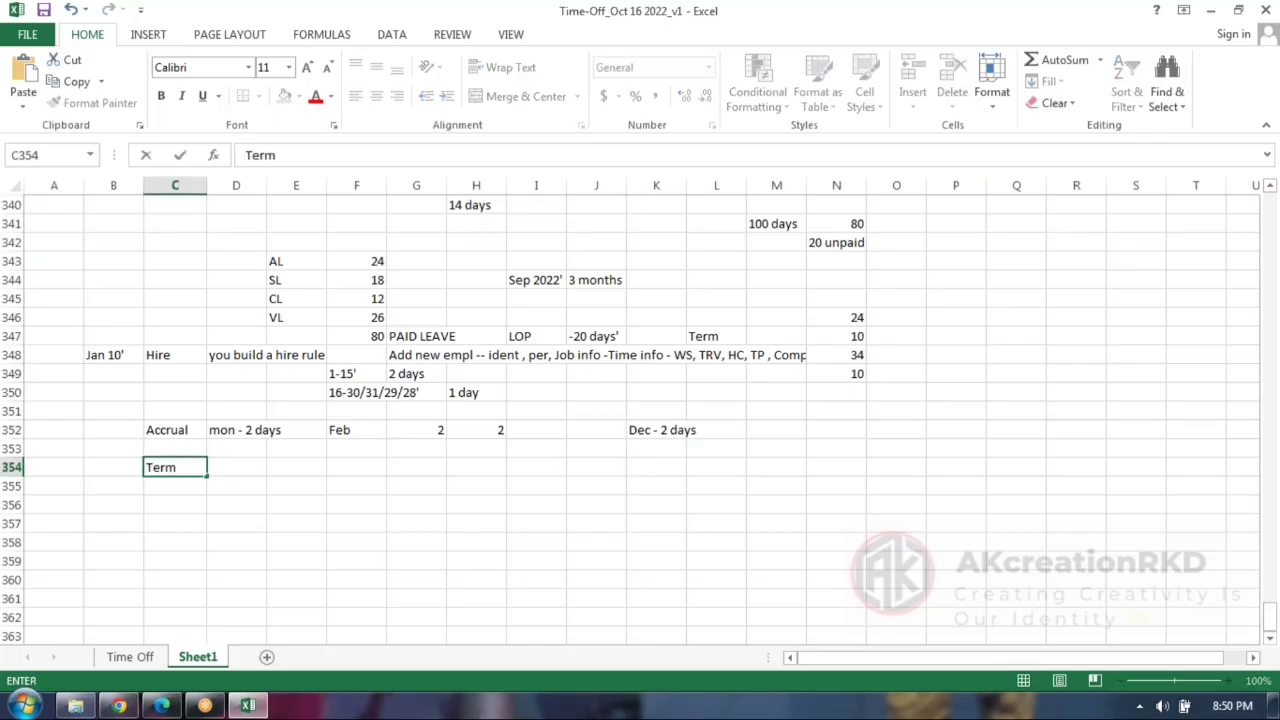
{"action": "left_click", "coordinate": [243, 467]}
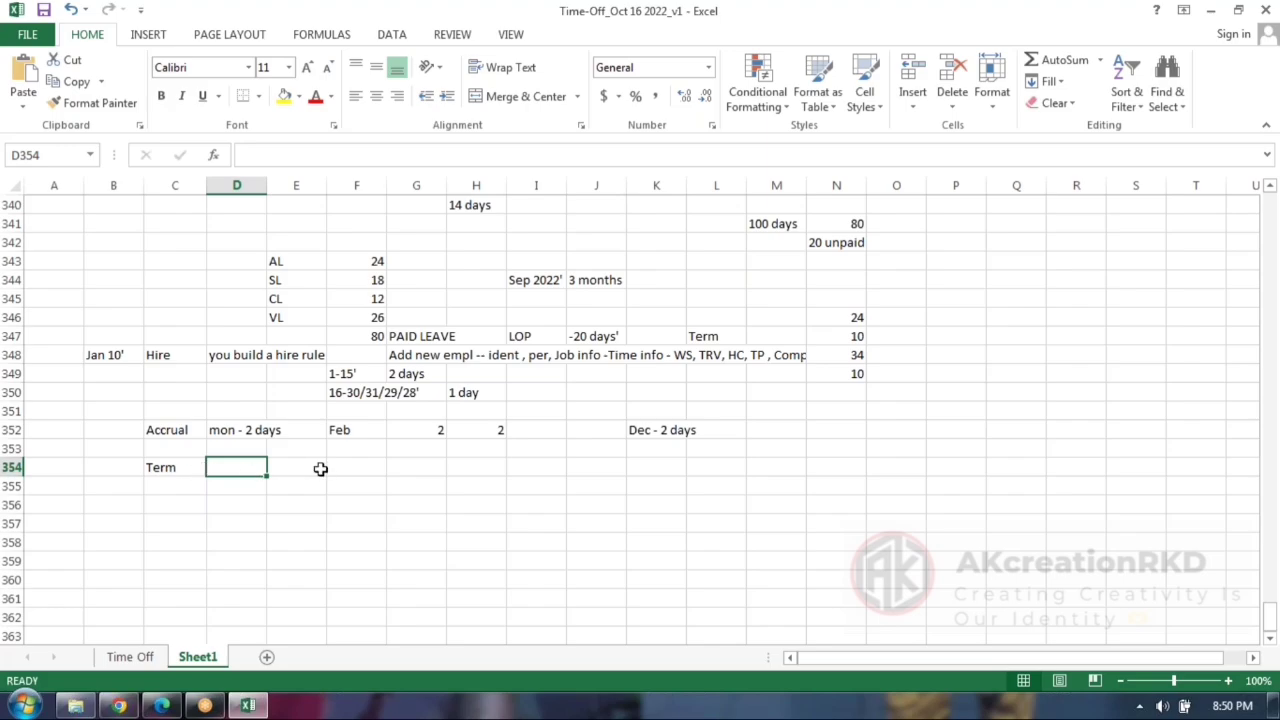
{"action": "type", "text": "1-15"}
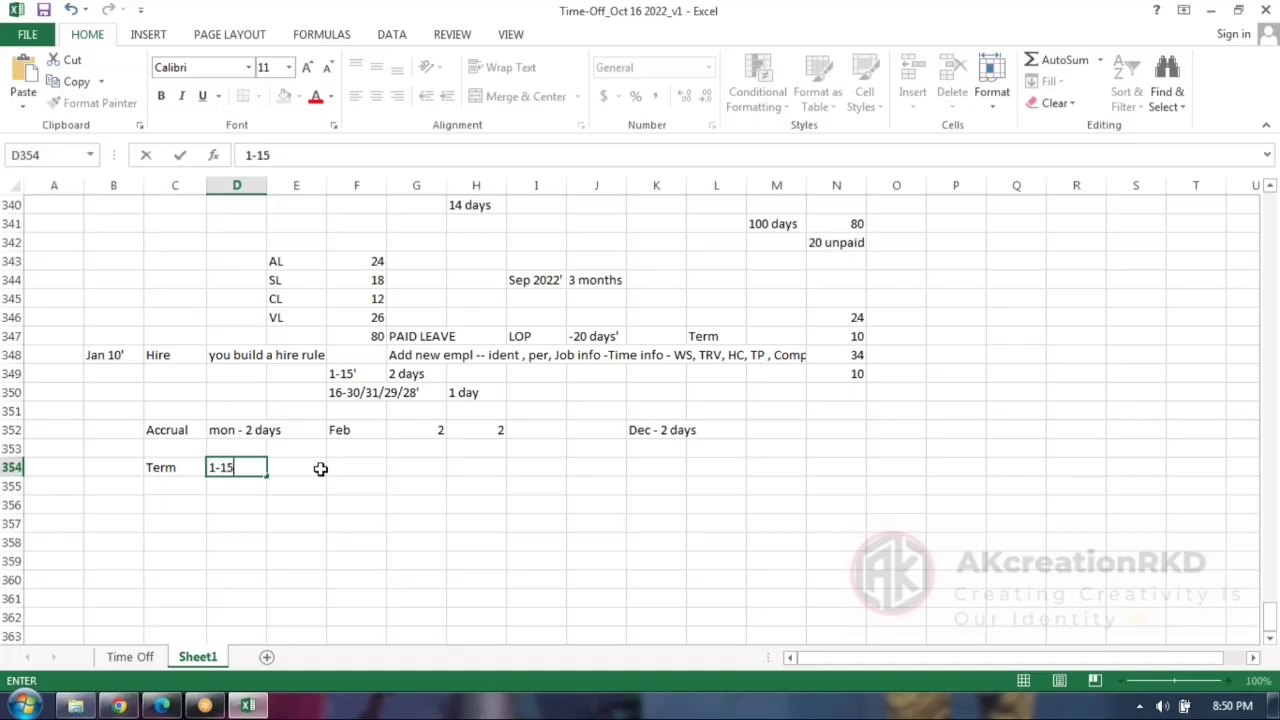
{"action": "type", "text": "' --> 1 day"}
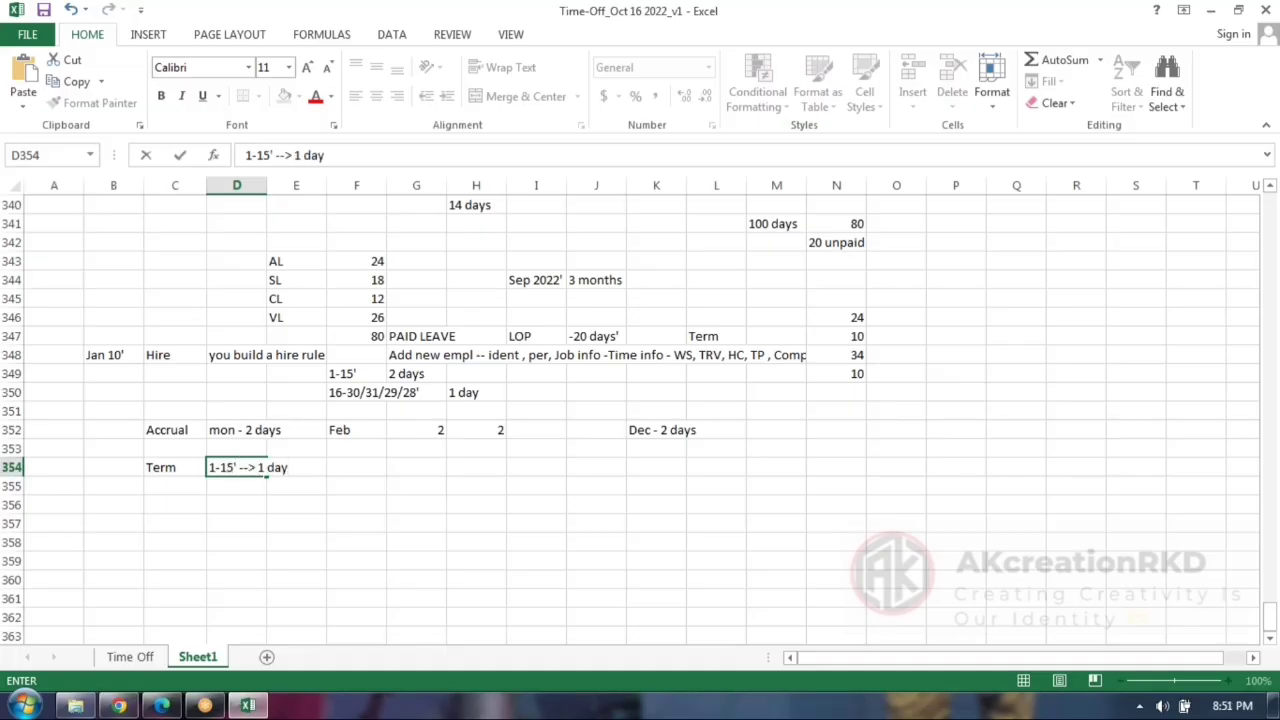
Record the second-half termination case in D355 as "16-30' --> 2 days".
{"action": "left_click", "coordinate": [252, 487]}
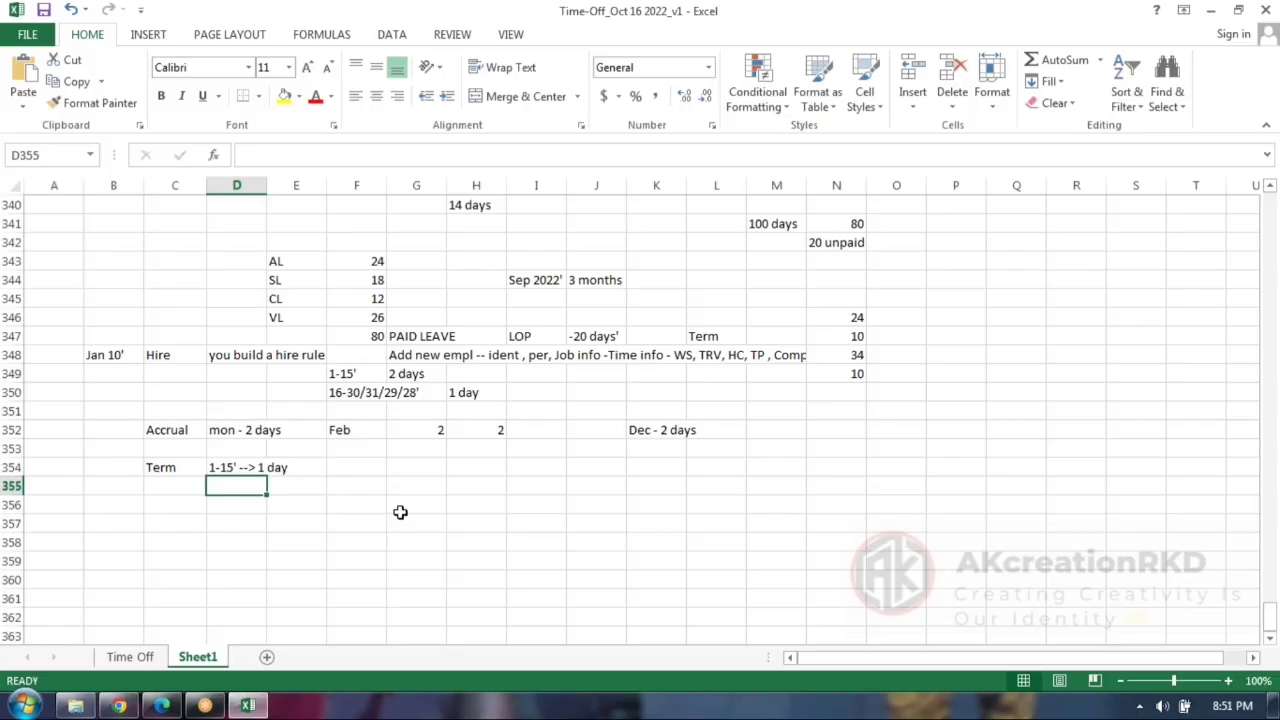
{"action": "type", "text": "16-"}
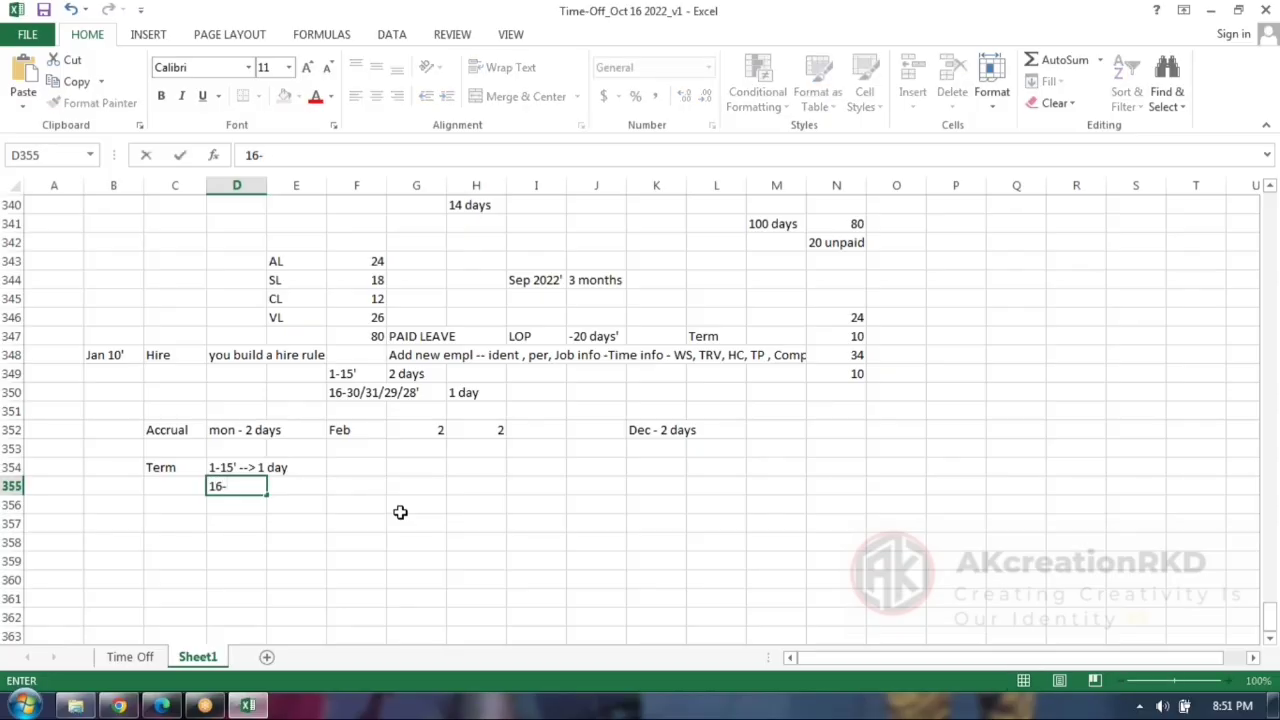
{"action": "type", "text": "2"}
{"action": "key", "text": "BackSpace"}
{"action": "type", "text": "30' --> 2 days"}
{"action": "left_click", "coordinate": [480, 540]}
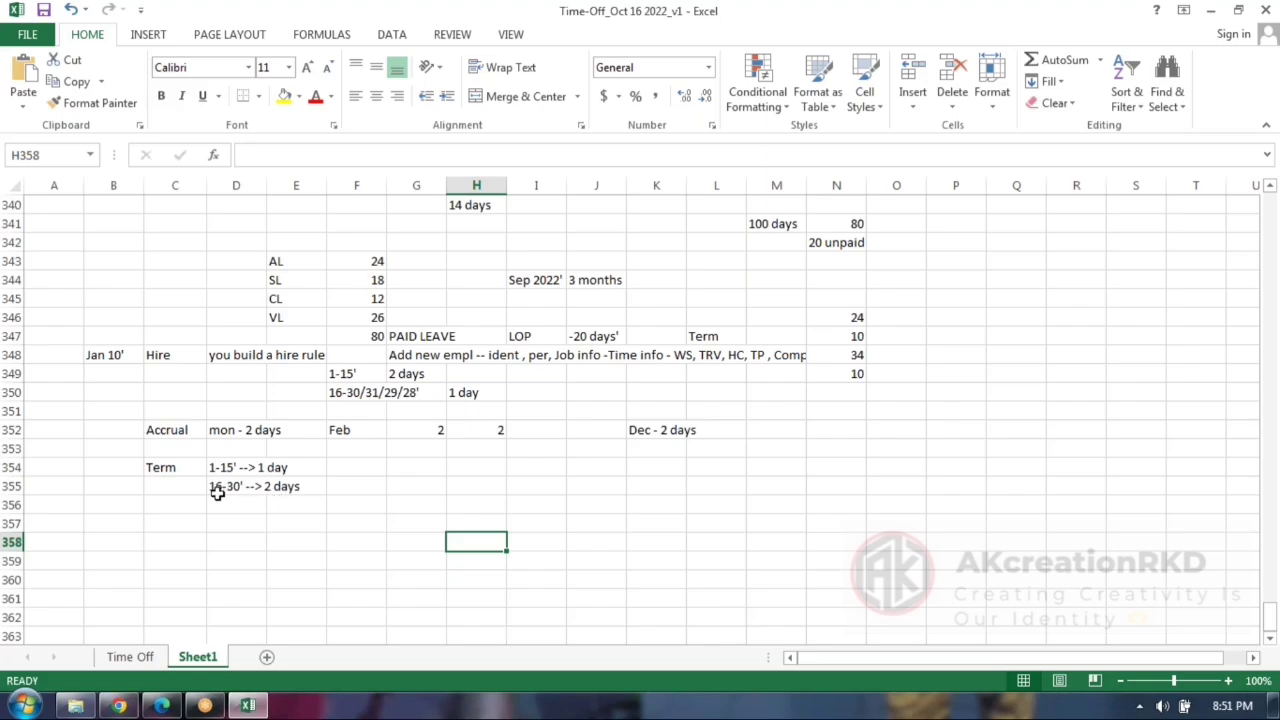
Add the termination example beside the Term rule, with "20 days" in F354 and "18 days" in G354.
{"action": "left_click", "coordinate": [367, 467]}
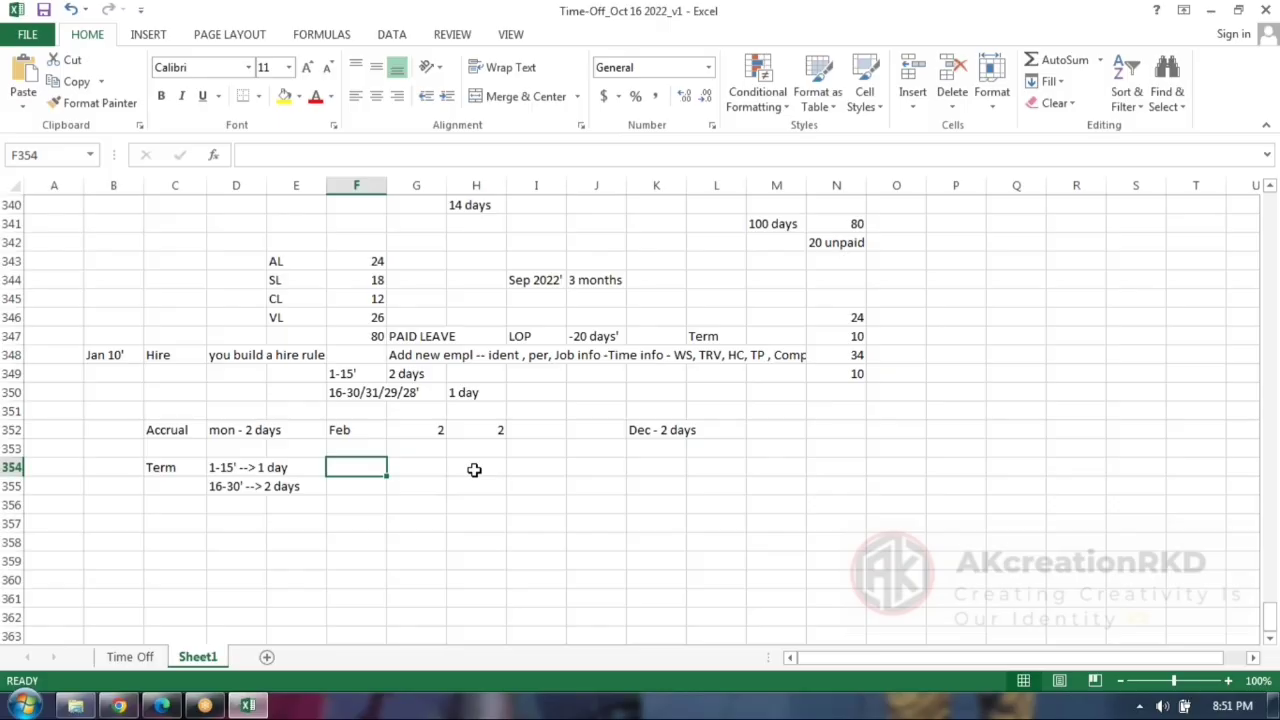
{"action": "type", "text": "20 days"}
{"action": "key", "text": "Tab"}
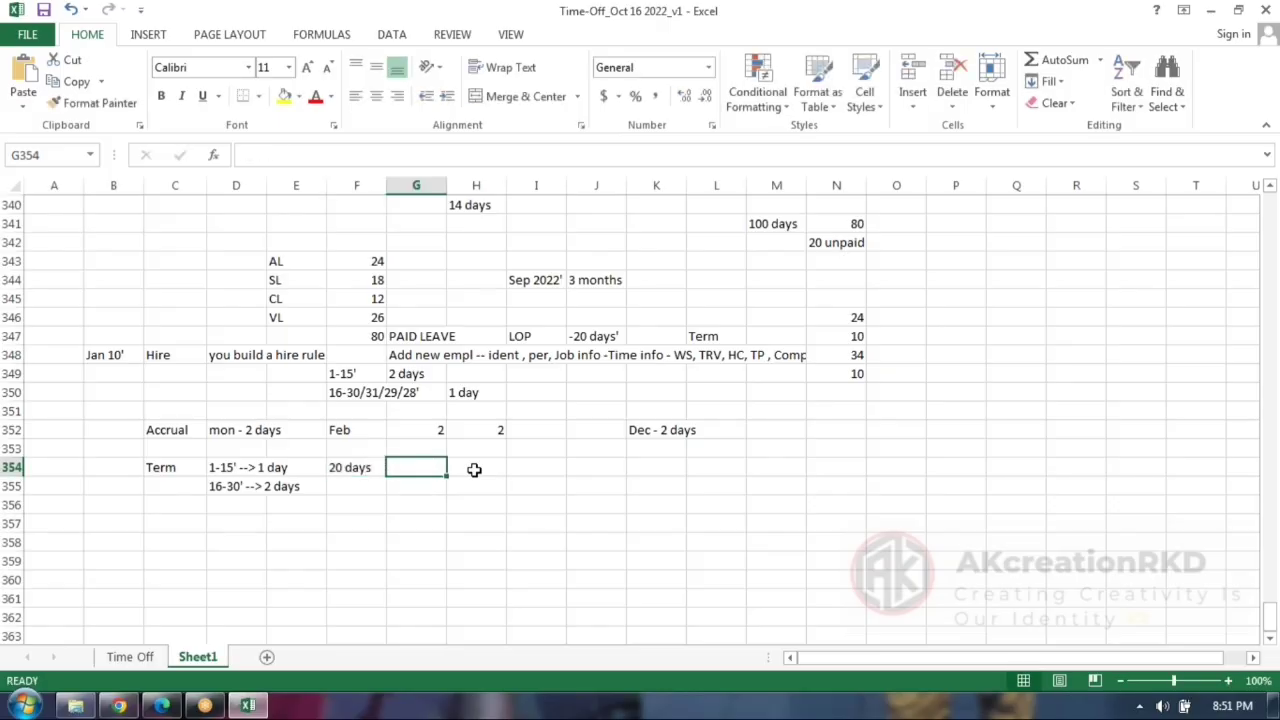
{"action": "type", "text": "18 days"}
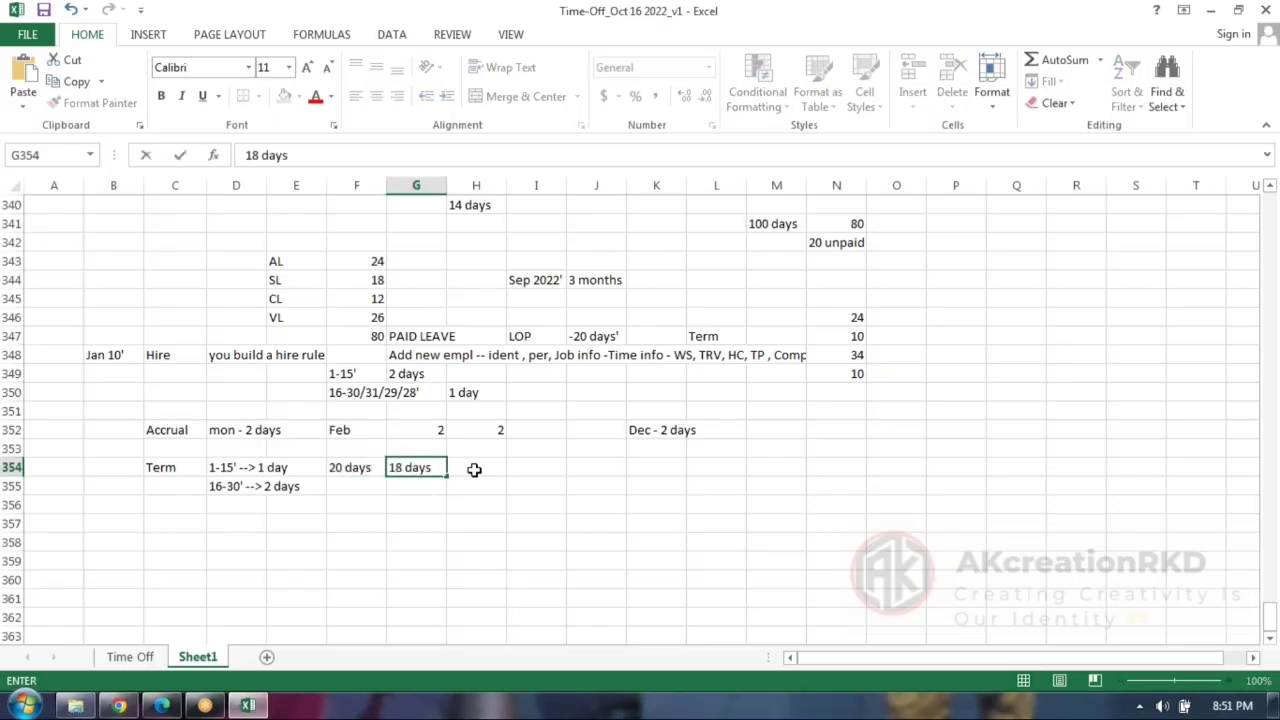
{"action": "left_click", "coordinate": [417, 520]}
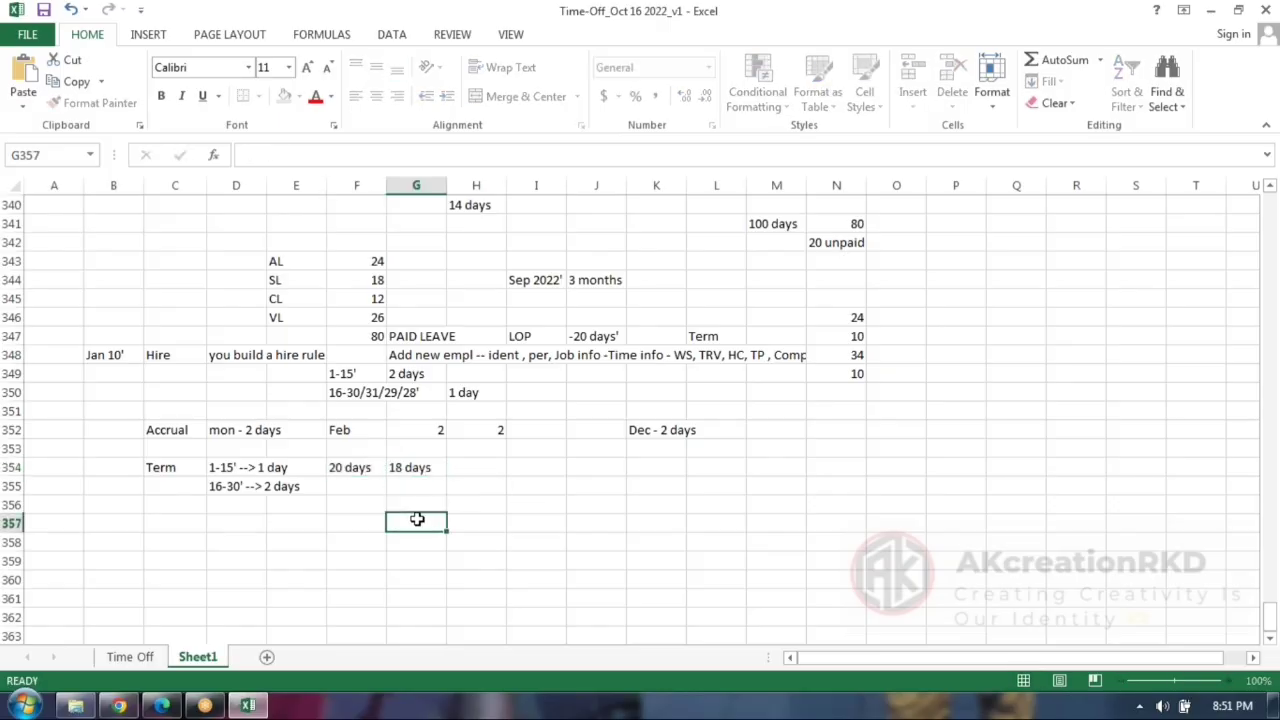
{"action": "left_click", "coordinate": [421, 470]}
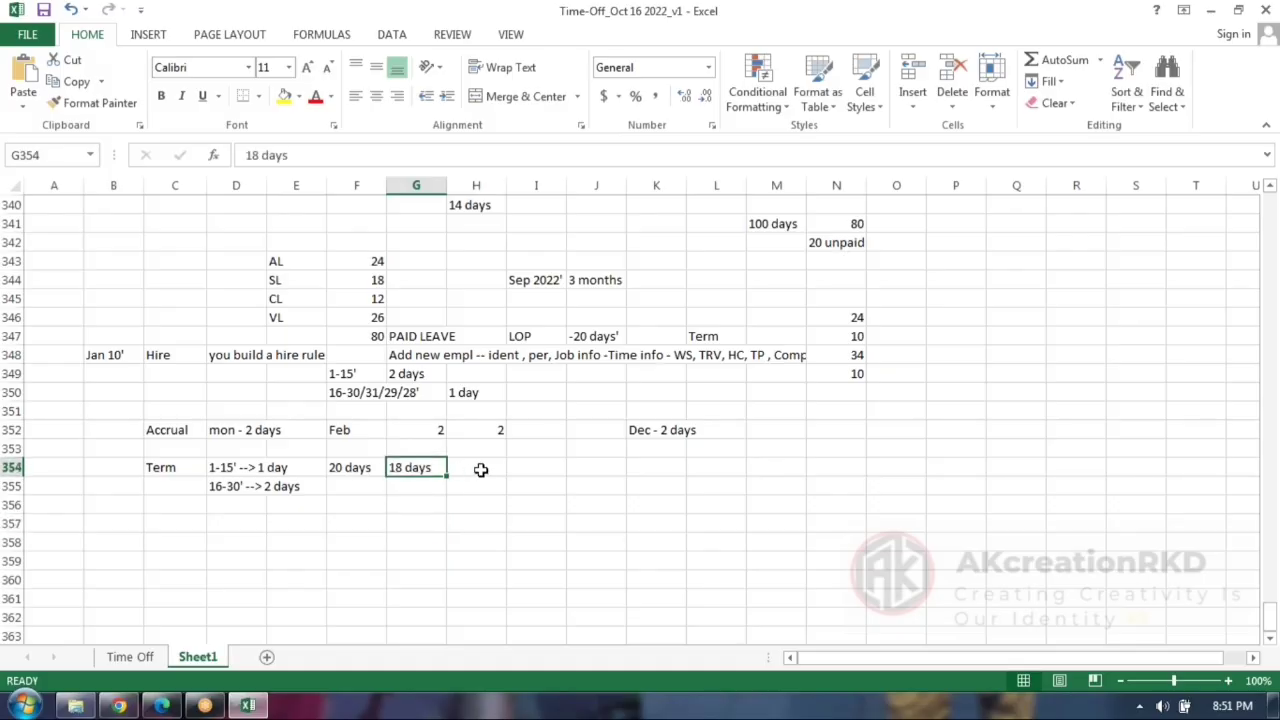
{"action": "left_click", "coordinate": [481, 468]}
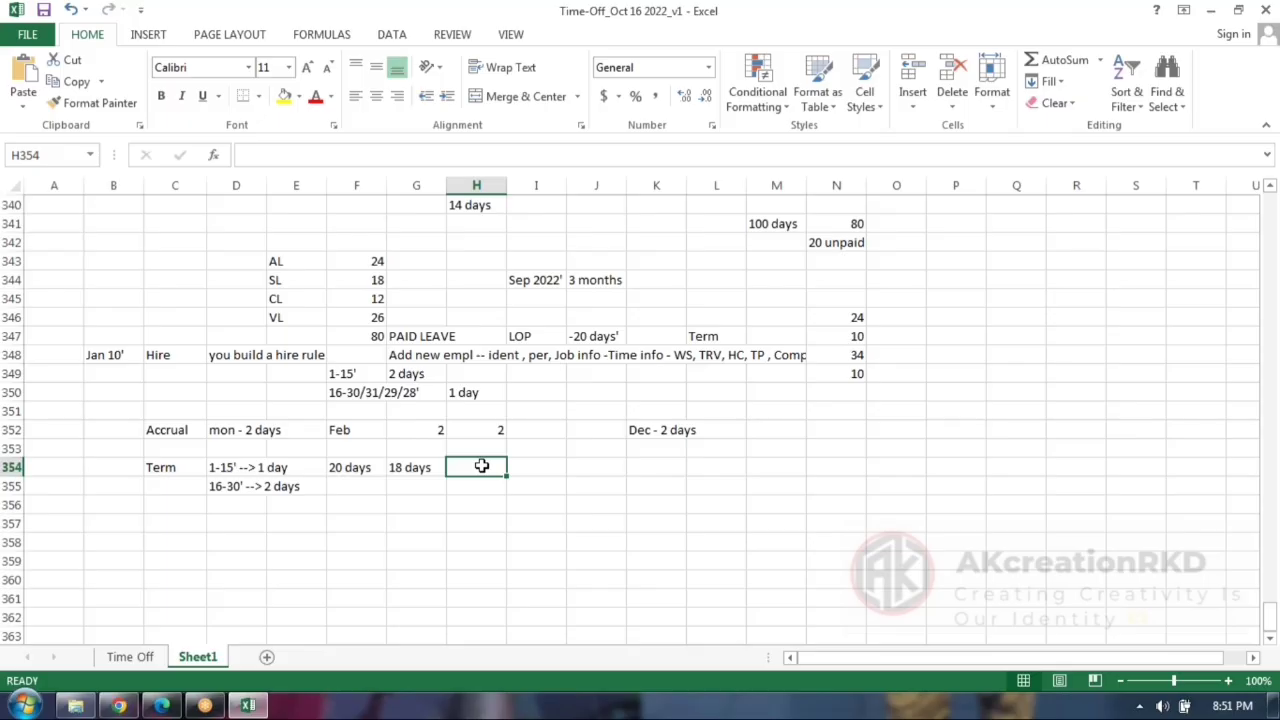
{"action": "left_click", "coordinate": [414, 472]}
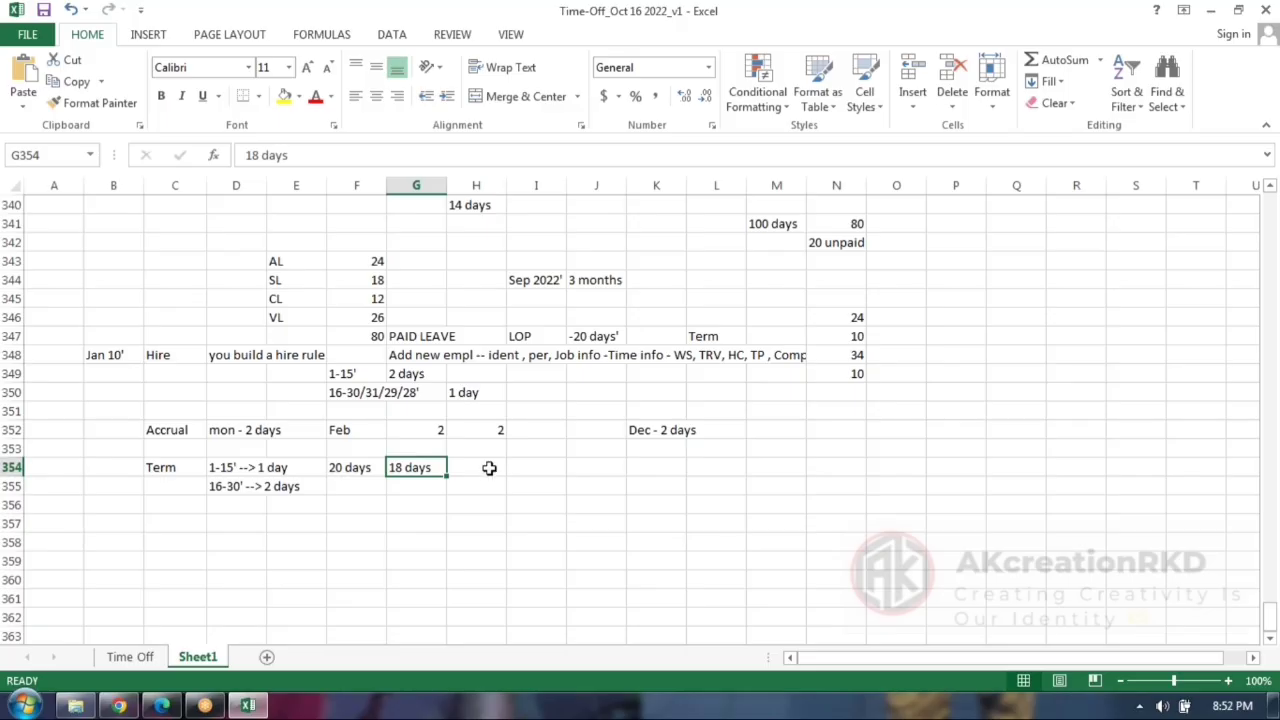
{"action": "left_click", "coordinate": [552, 465]}
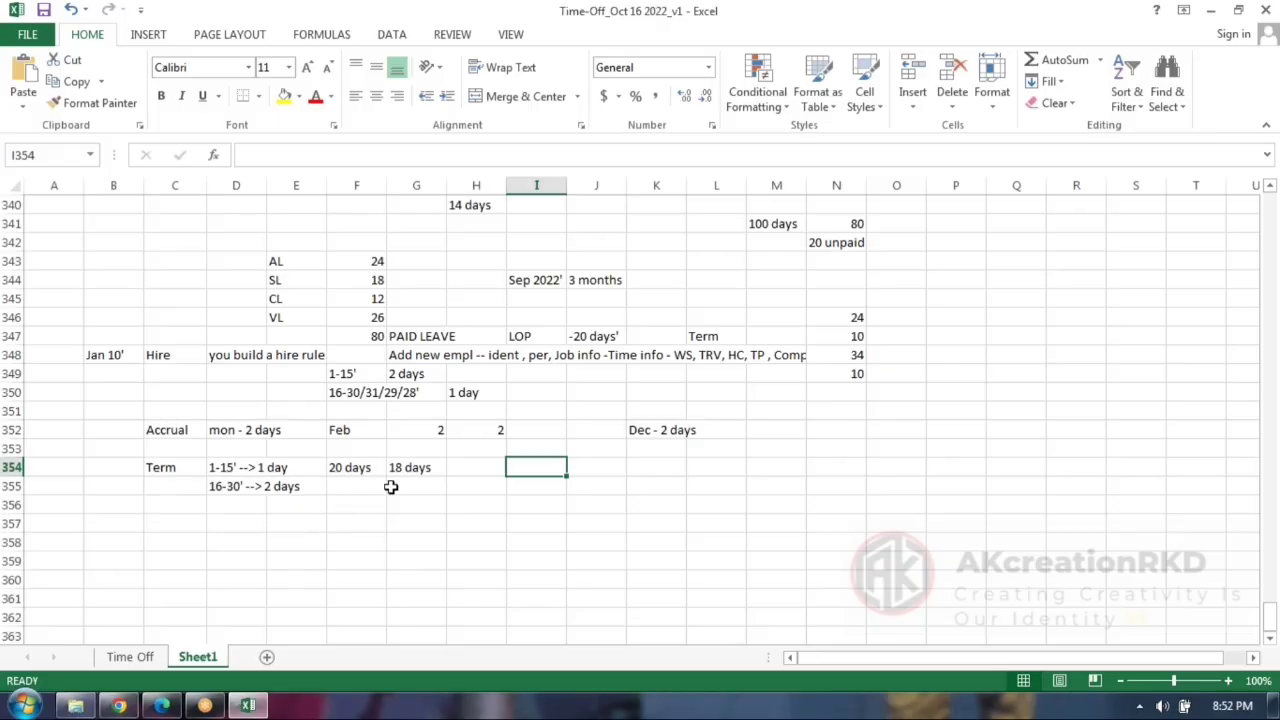
Show the Time Off sheet to review its existing hire, accrual and termination rule notes.
{"action": "left_click", "coordinate": [904, 32]}
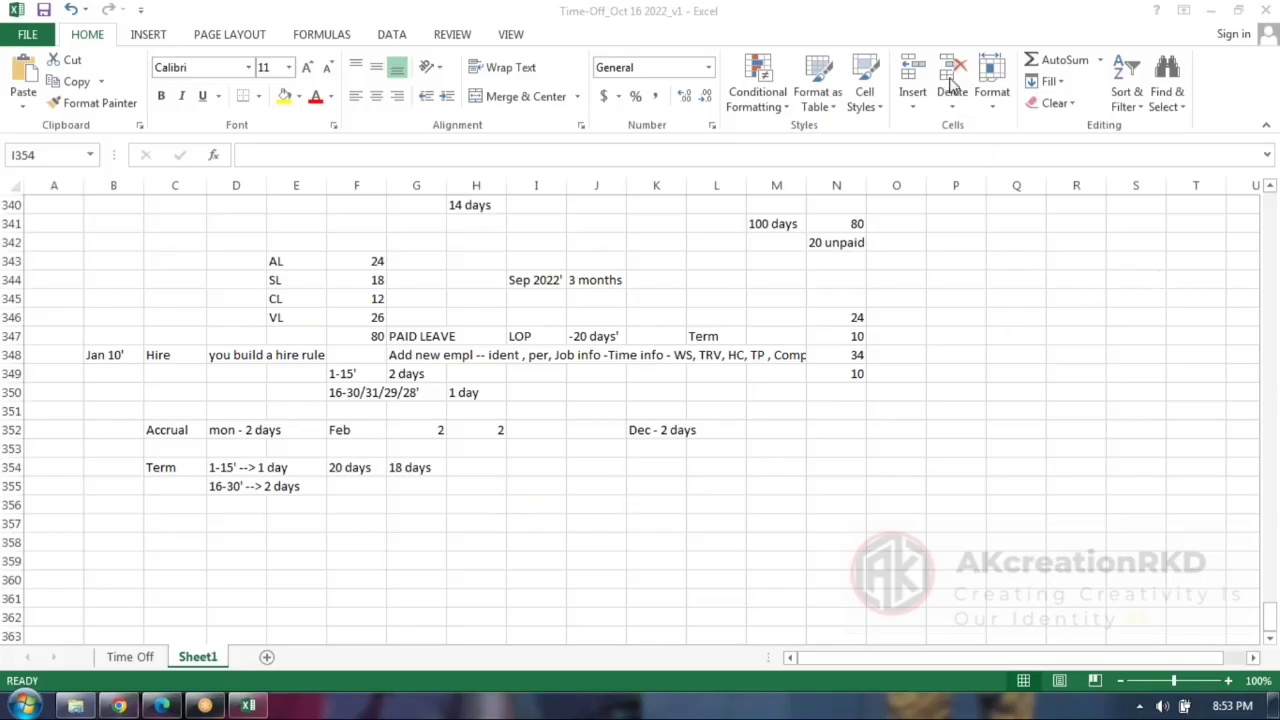
{"action": "left_click", "coordinate": [137, 657]}
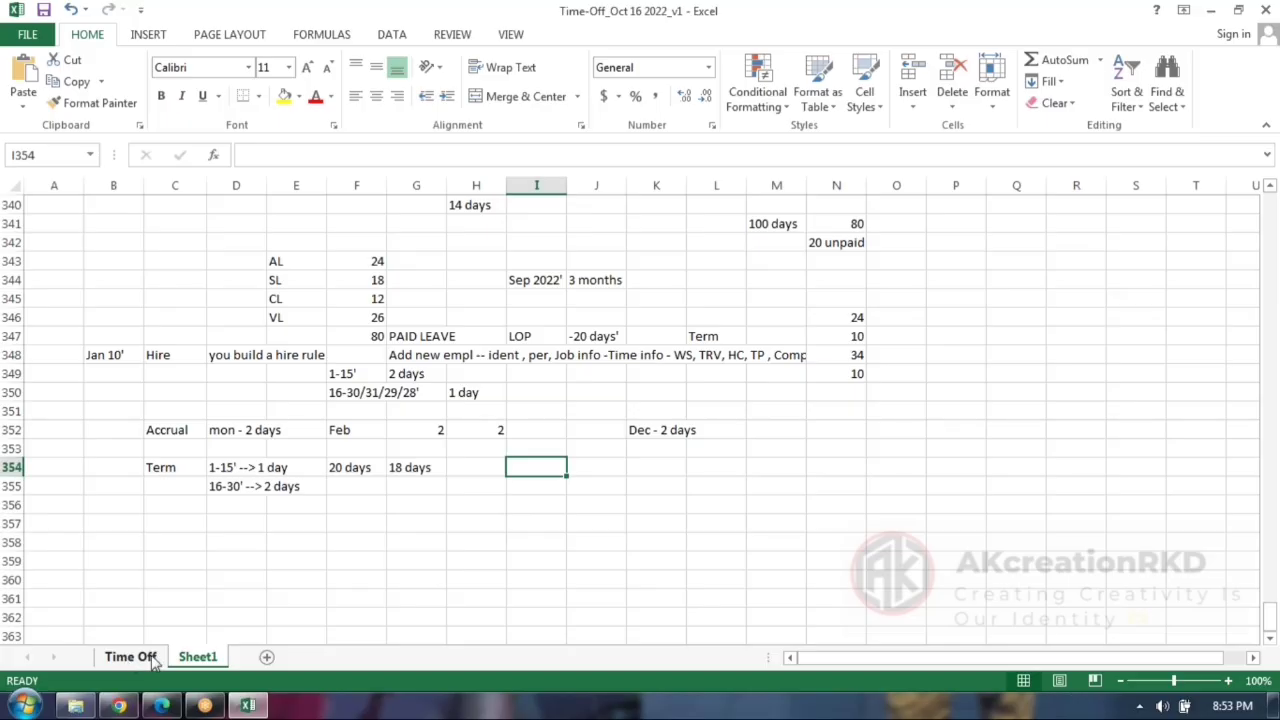
{"action": "left_click", "coordinate": [141, 662]}
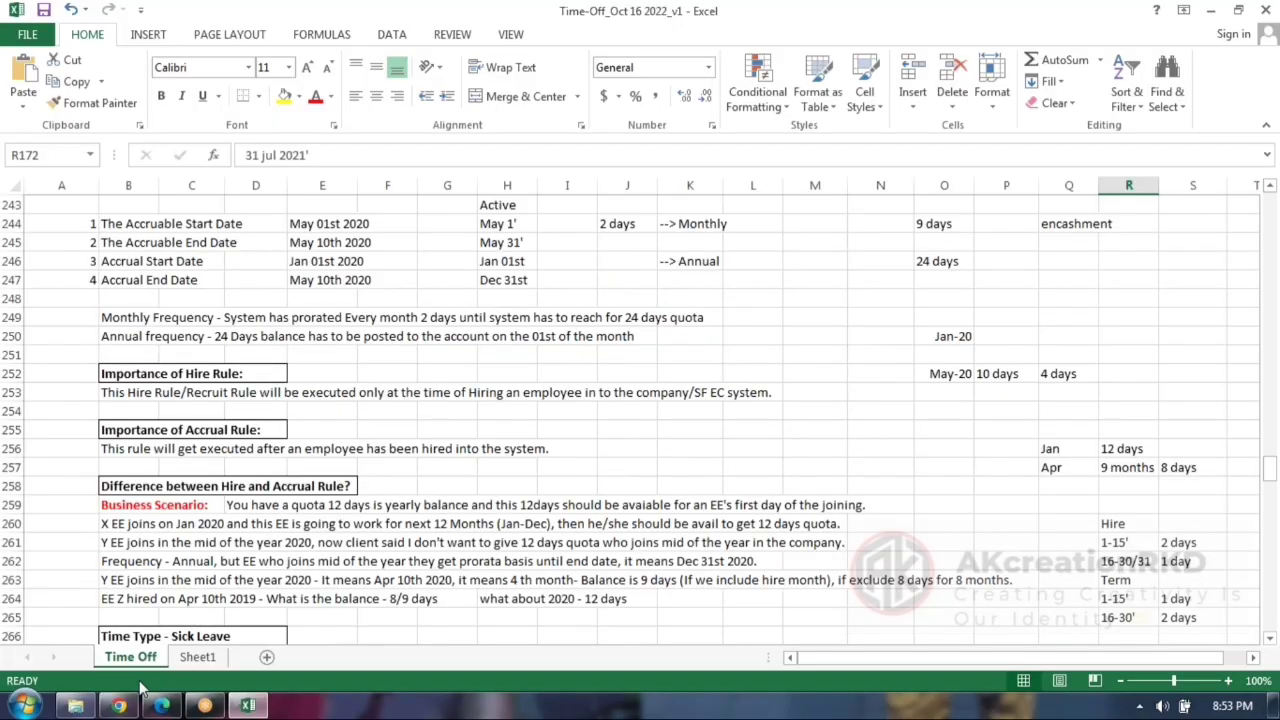
Switch to Chrome and open the rule creation window for the time account type's Hire Rule, enlarging it to full screen.
{"action": "left_click", "coordinate": [118, 706]}
{"action": "scroll", "coordinate": [383, 365], "scroll_direction": "down", "scroll_amount": 1}
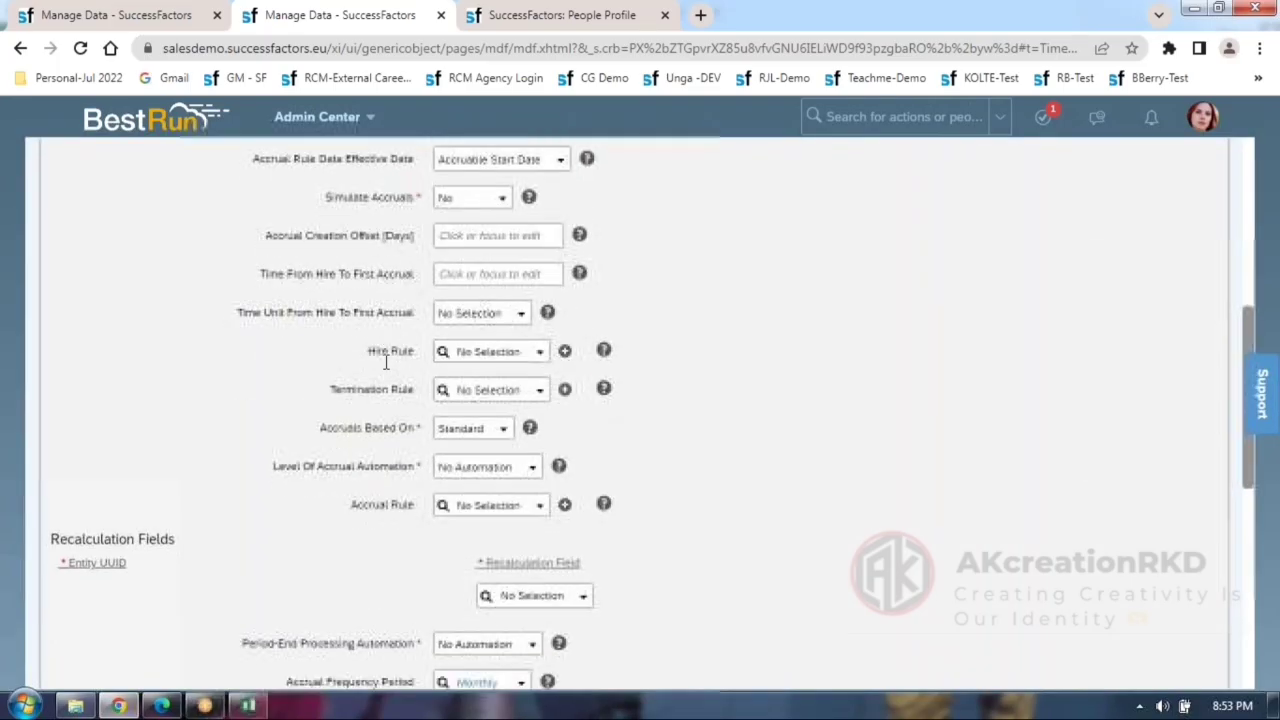
{"action": "left_click", "coordinate": [565, 352]}
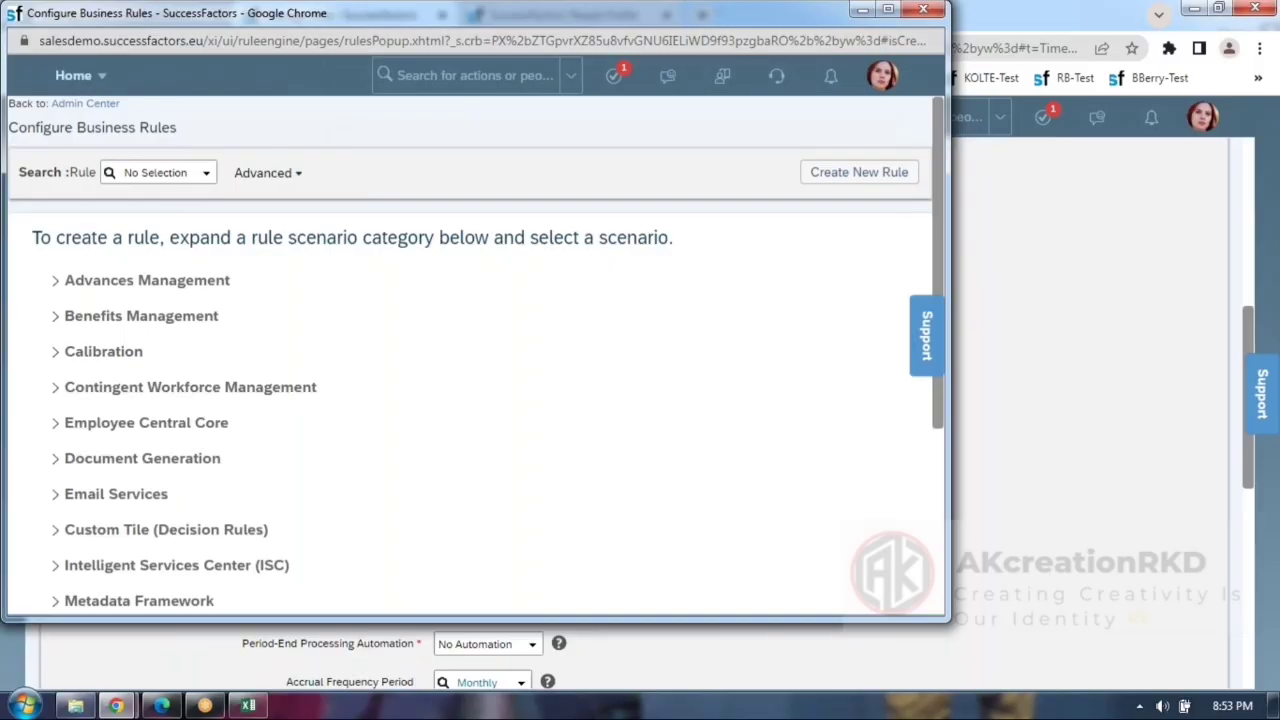
{"action": "double_click", "coordinate": [316, 14]}
Return to the main Chrome window and open Configure Business Rules in the Annual Leave time type tab by searching for "con bus rule".
{"action": "left_click", "coordinate": [118, 706]}
{"action": "left_click", "coordinate": [135, 622]}
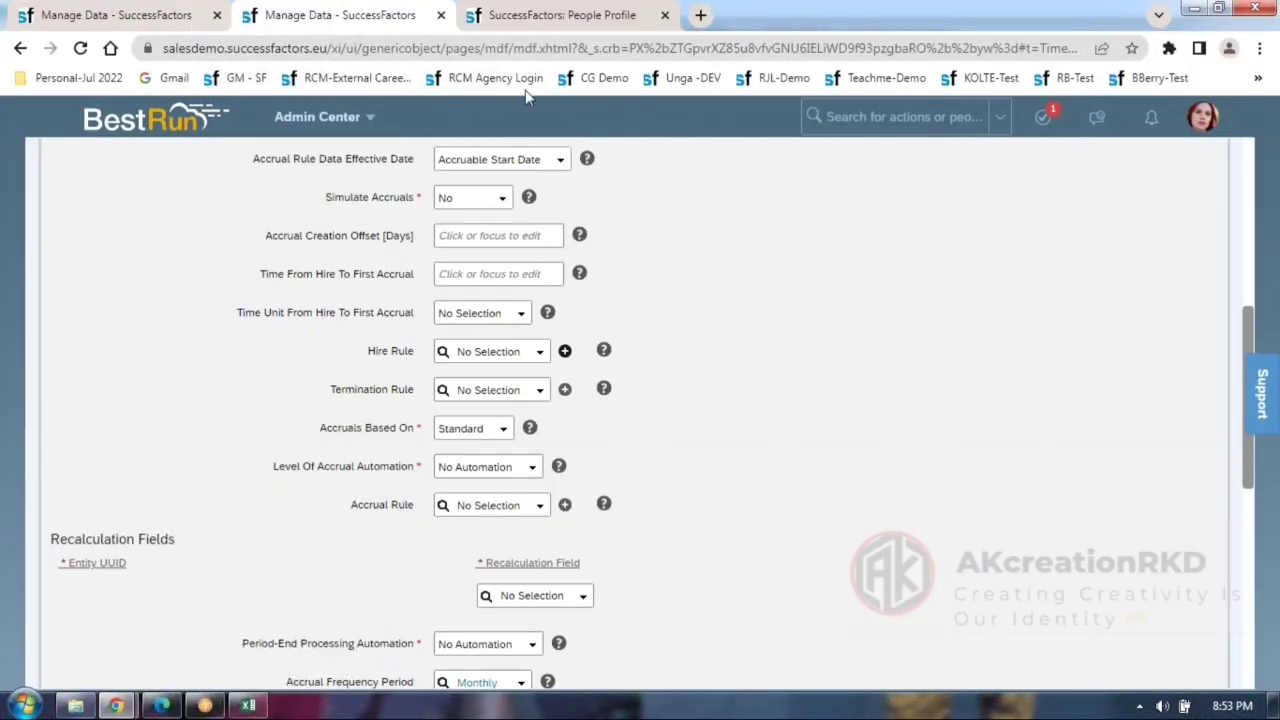
{"action": "left_click", "coordinate": [72, 18]}
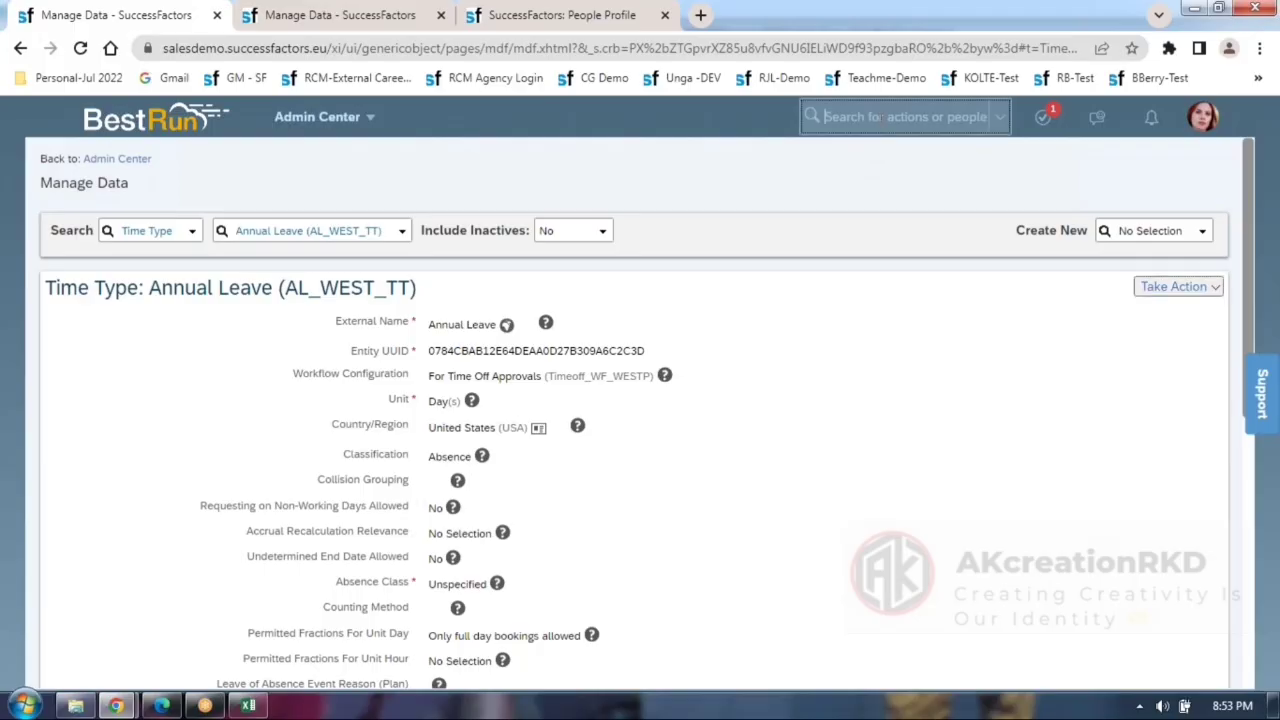
{"action": "left_click", "coordinate": [860, 118]}
{"action": "type", "text": "con "}
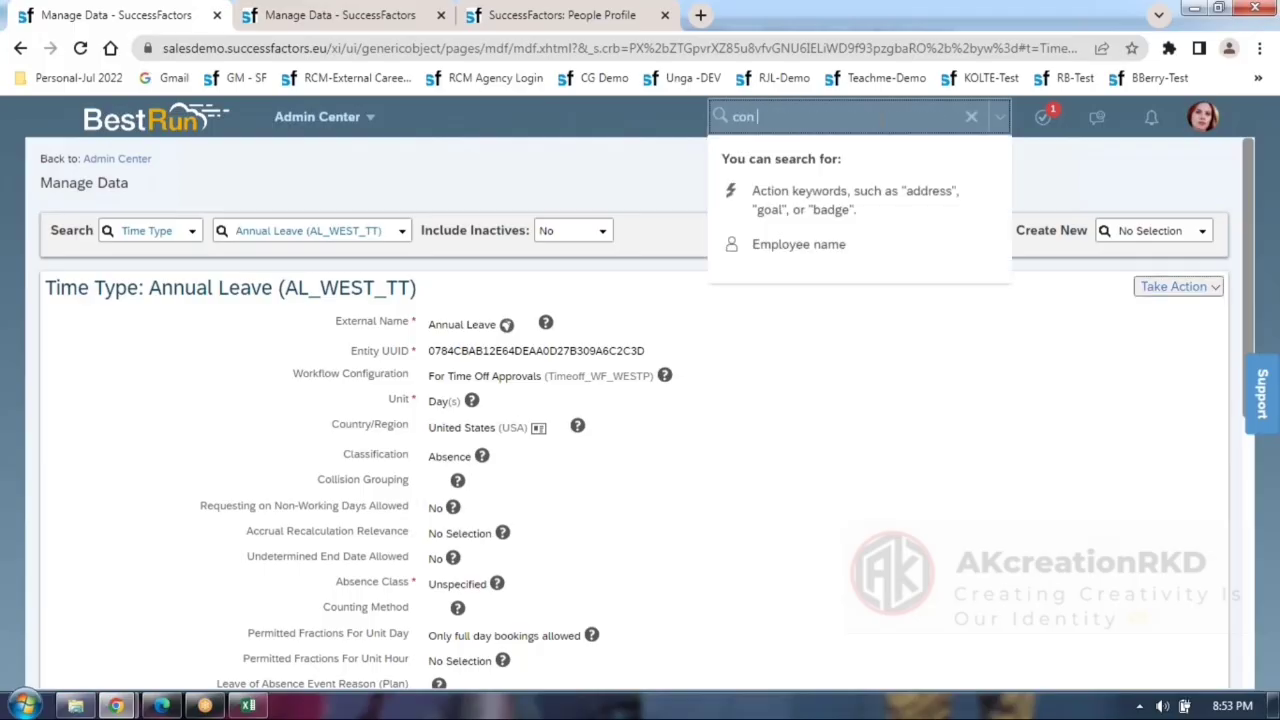
{"action": "type", "text": "bus rule"}
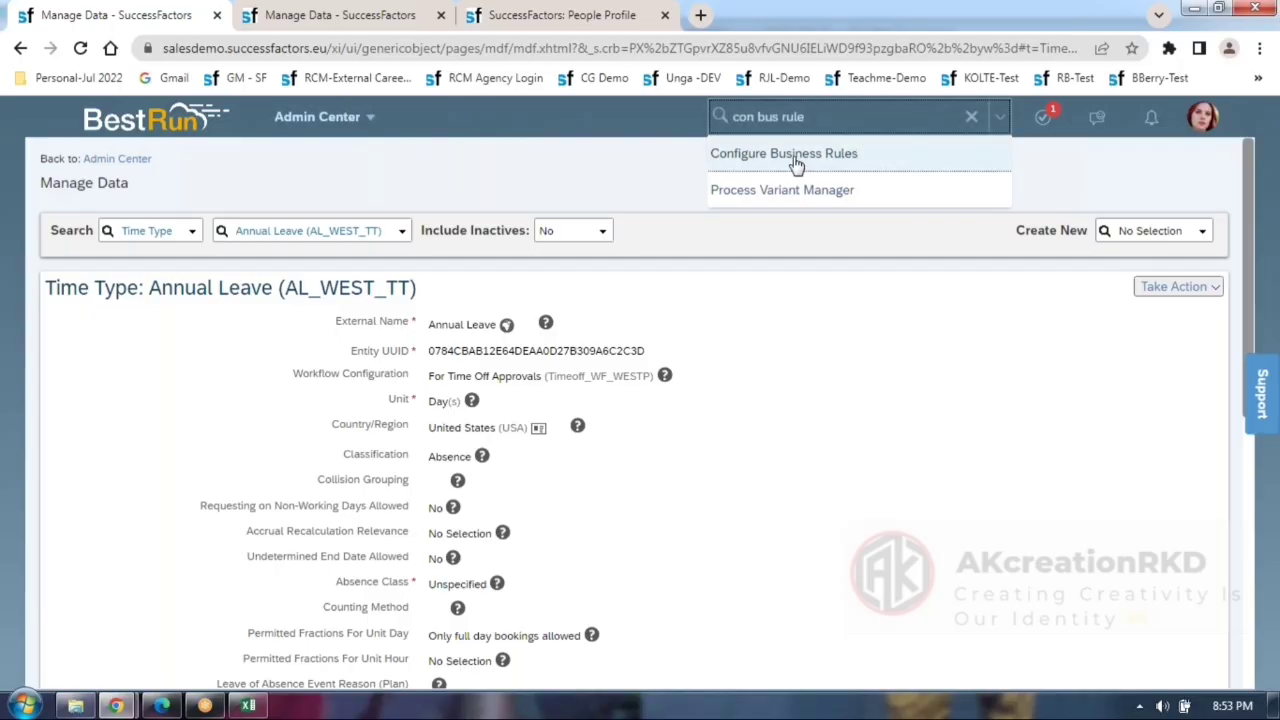
{"action": "left_click", "coordinate": [795, 162]}
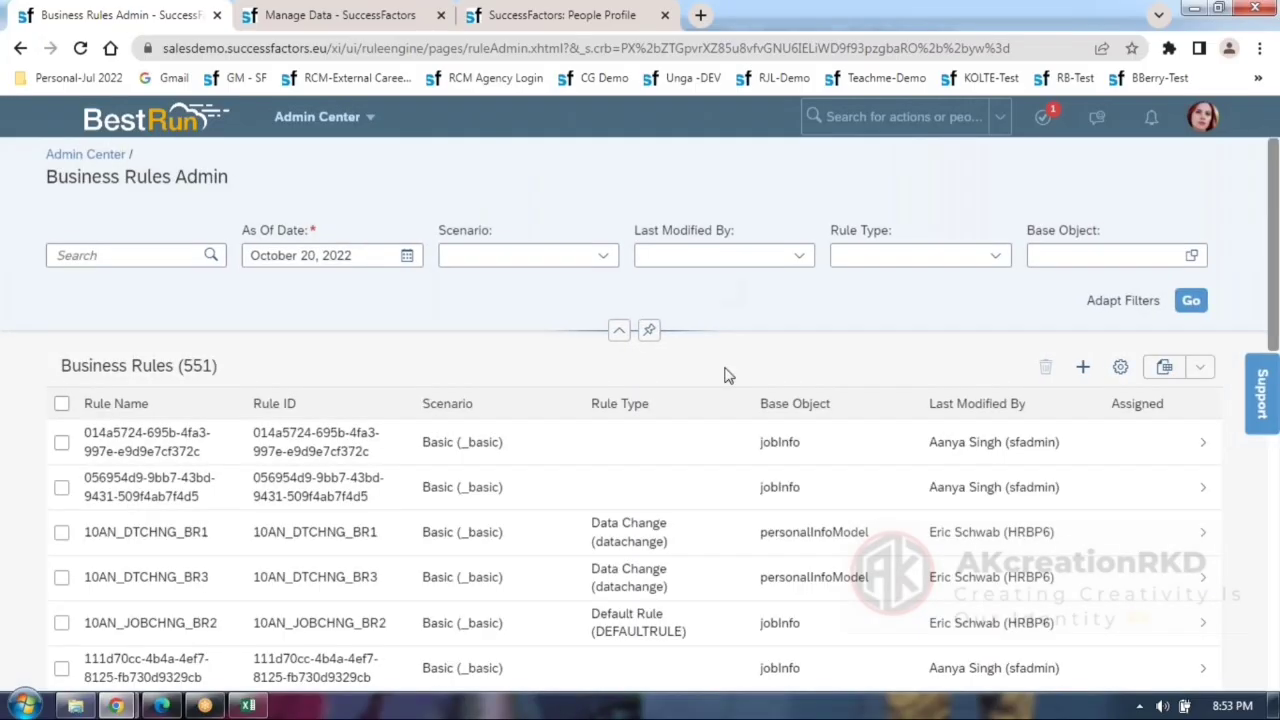
Start a new business rule, examine the scenarios under Time Management, and return to the business rules list.
{"action": "left_click", "coordinate": [1085, 370]}
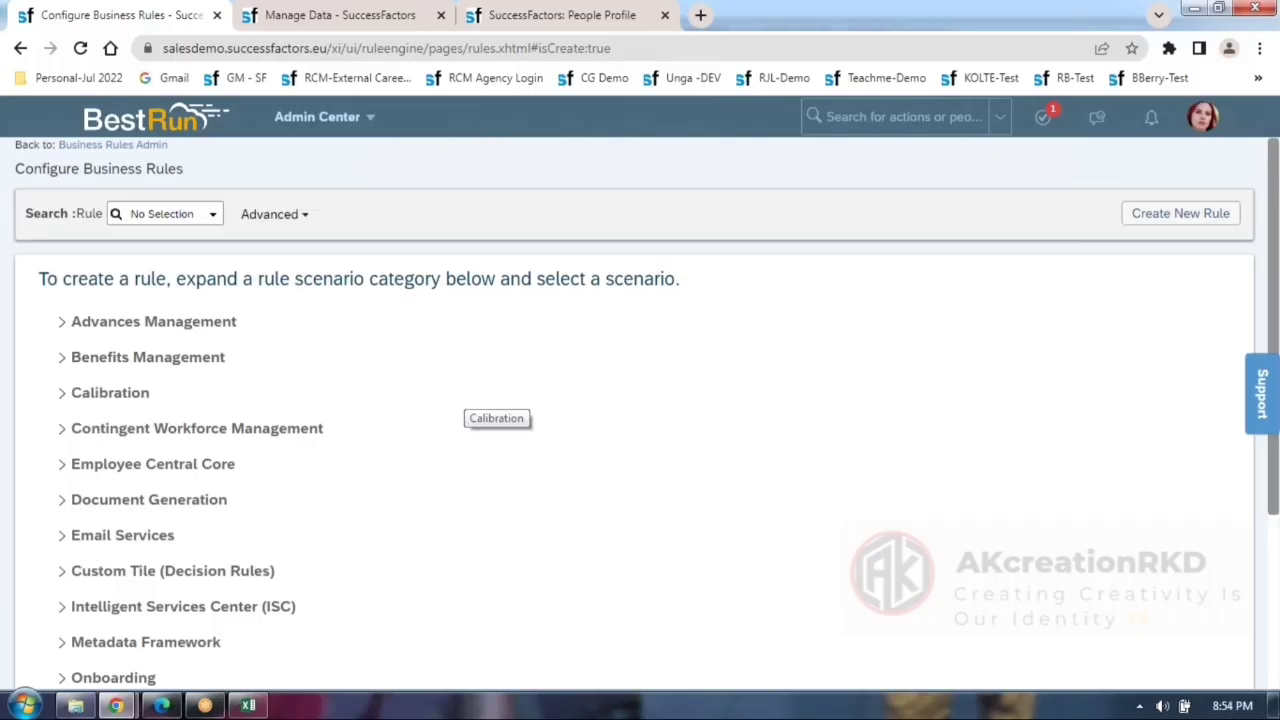
{"action": "scroll", "coordinate": [400, 390], "scroll_direction": "down", "scroll_amount": 3}
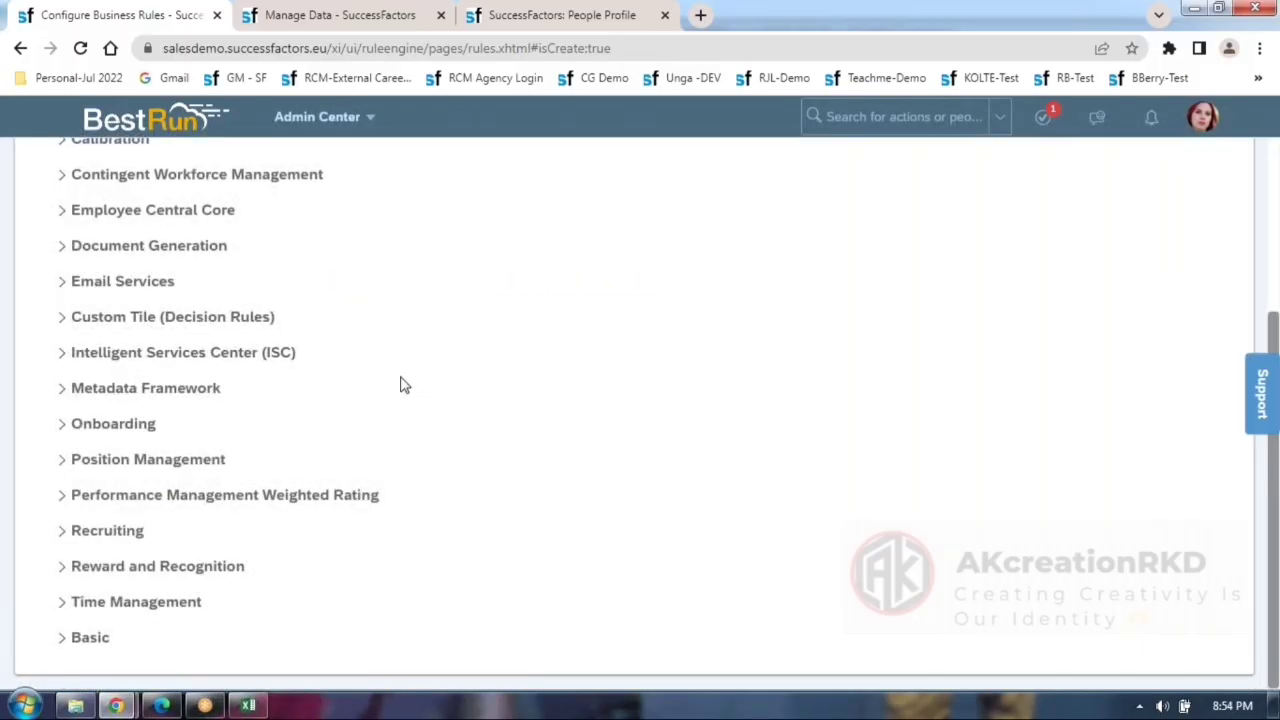
{"action": "left_click", "coordinate": [62, 606]}
{"action": "scroll", "coordinate": [150, 560], "scroll_direction": "down", "scroll_amount": 3}
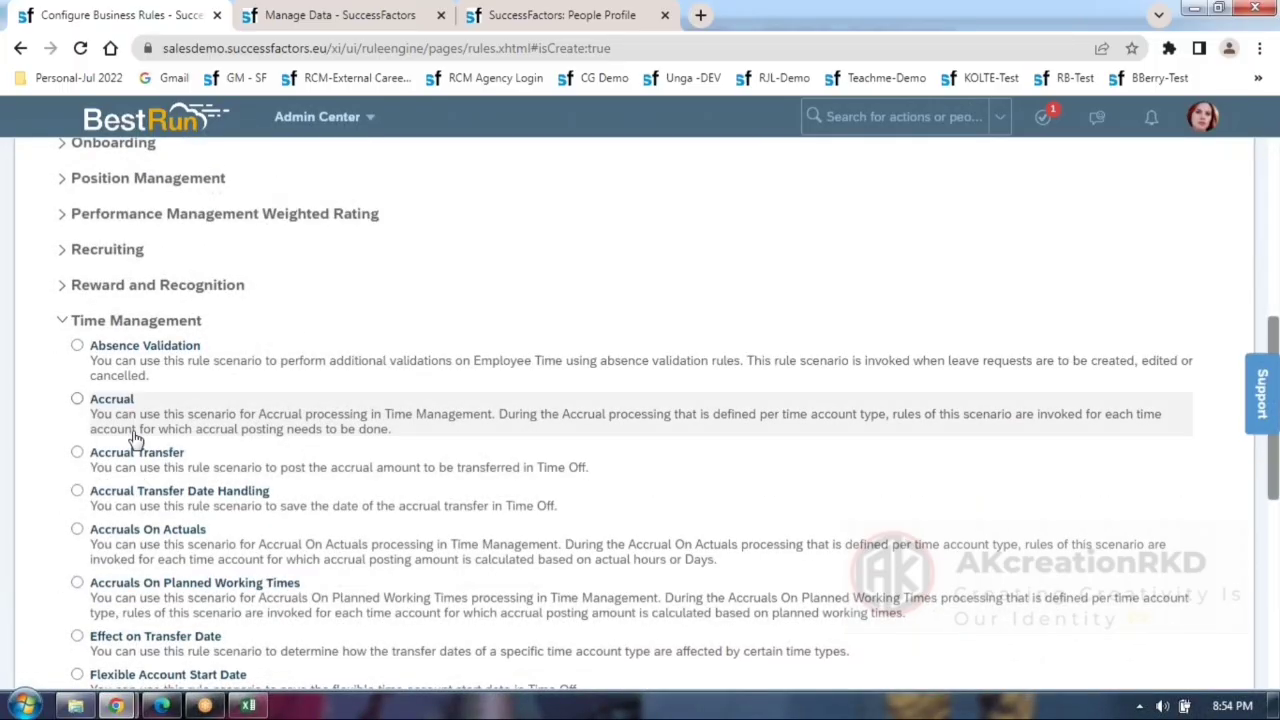
{"action": "left_click", "coordinate": [64, 322]}
{"action": "left_click", "coordinate": [20, 48]}
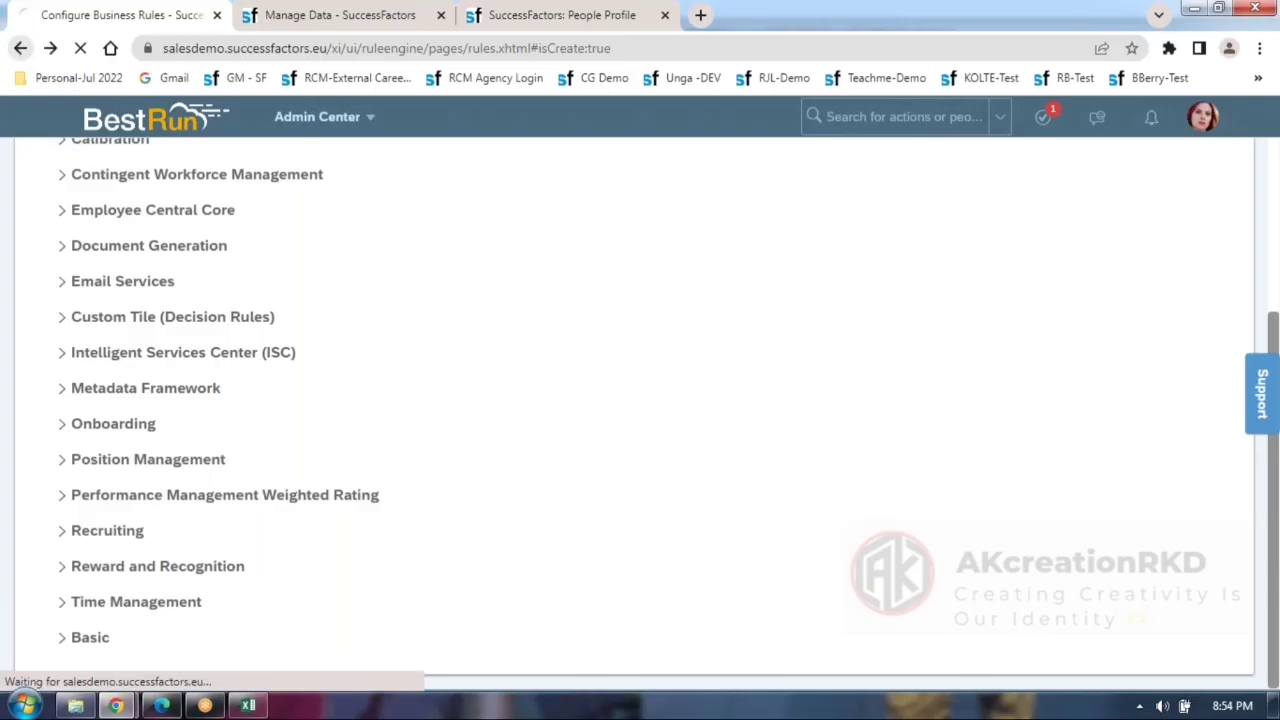
Close the separate rule creation window, leave the business rules list, and return to the time account type in the second Manage Data tab.
{"action": "mouse_move", "coordinate": [118, 705]}
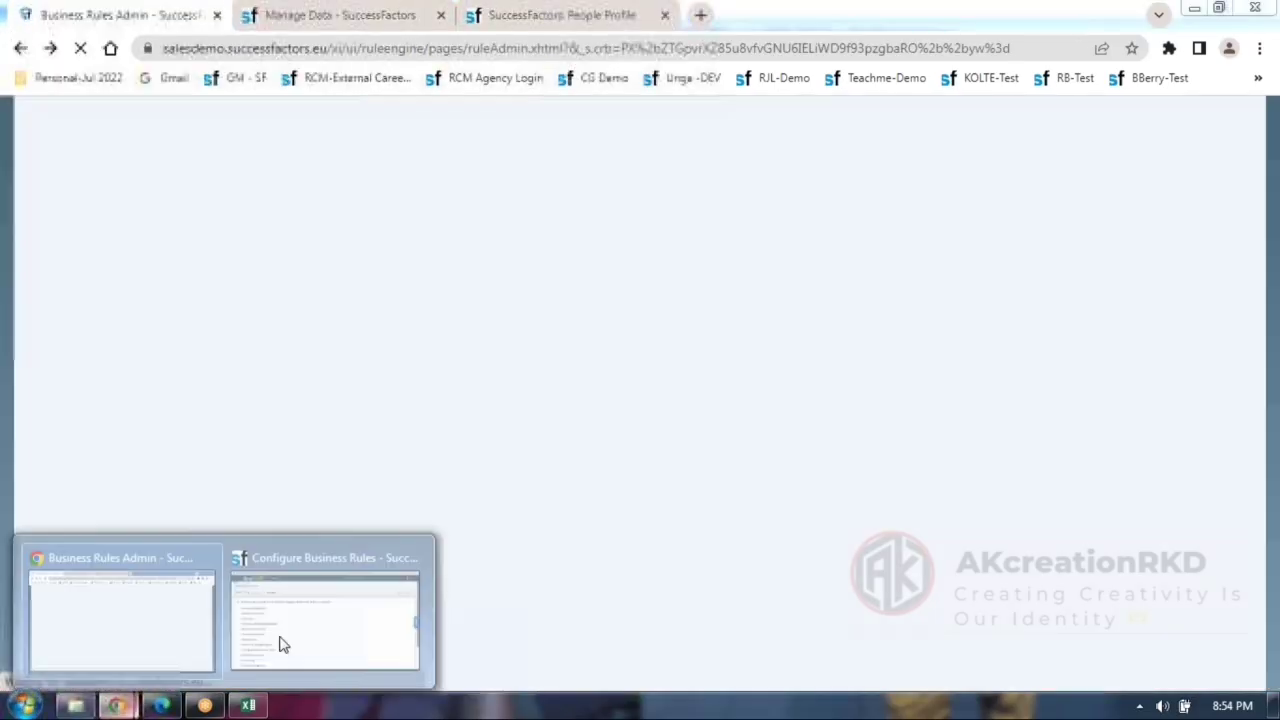
{"action": "left_click", "coordinate": [315, 632]}
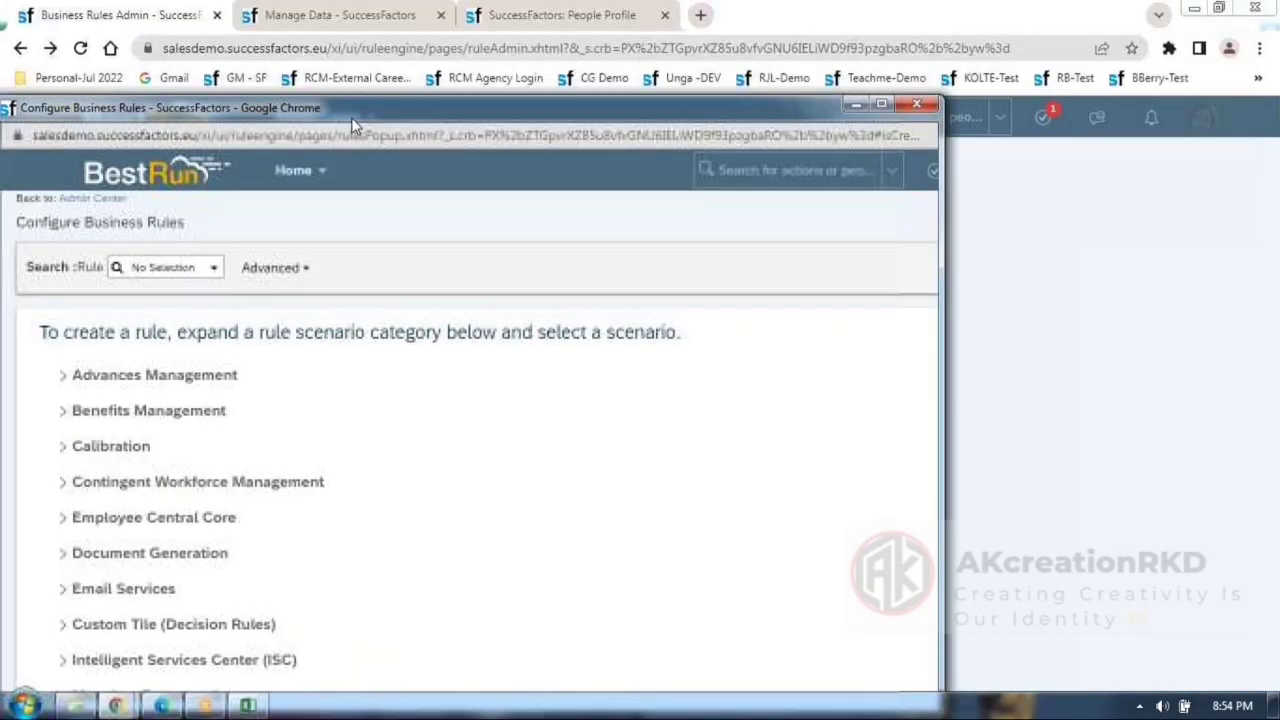
{"action": "left_click", "coordinate": [916, 104]}
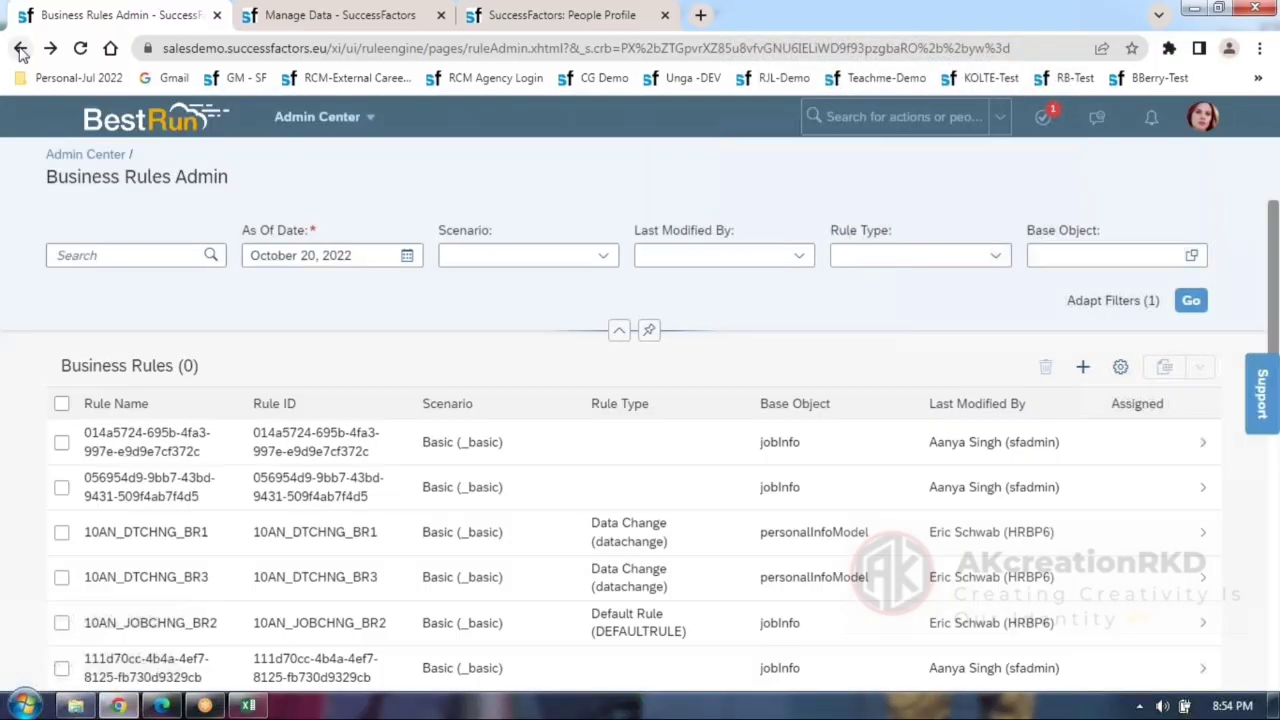
{"action": "left_click", "coordinate": [20, 48]}
{"action": "left_click", "coordinate": [298, 14]}
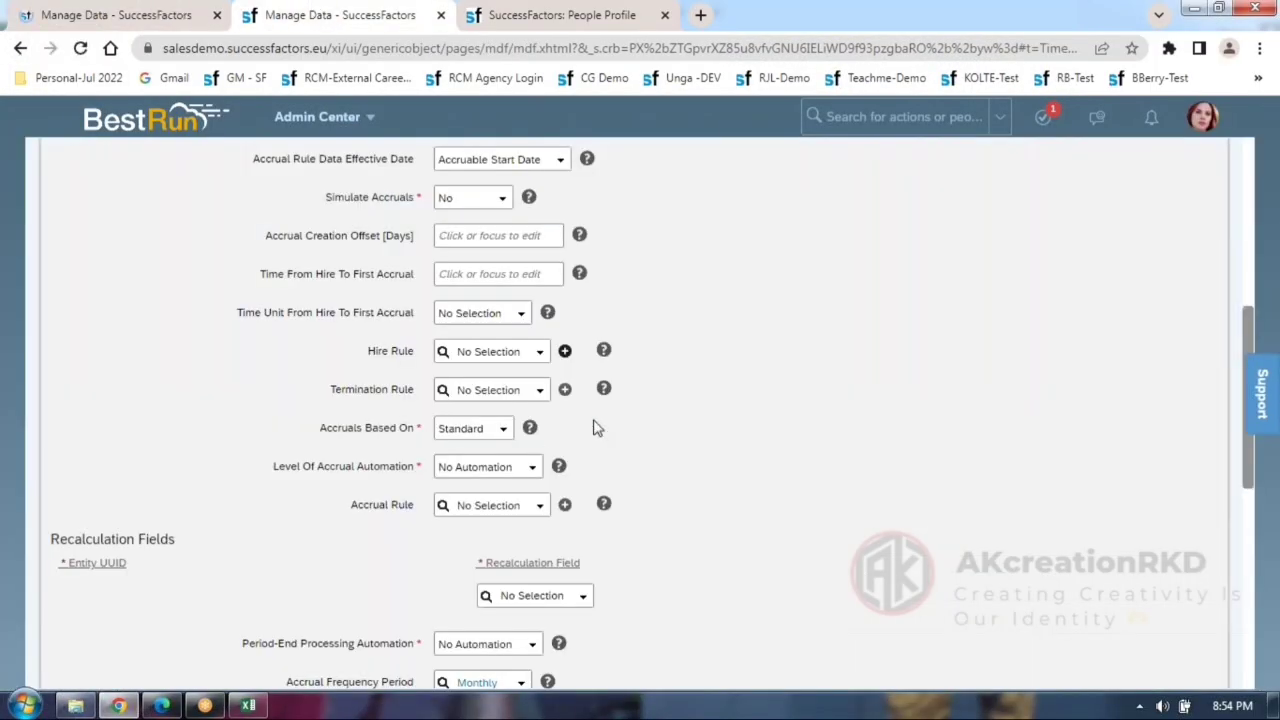
Open a full-screen rule creation window for the Hire Rule and select the Accrual scenario under Time Management.
{"action": "left_click", "coordinate": [565, 352]}
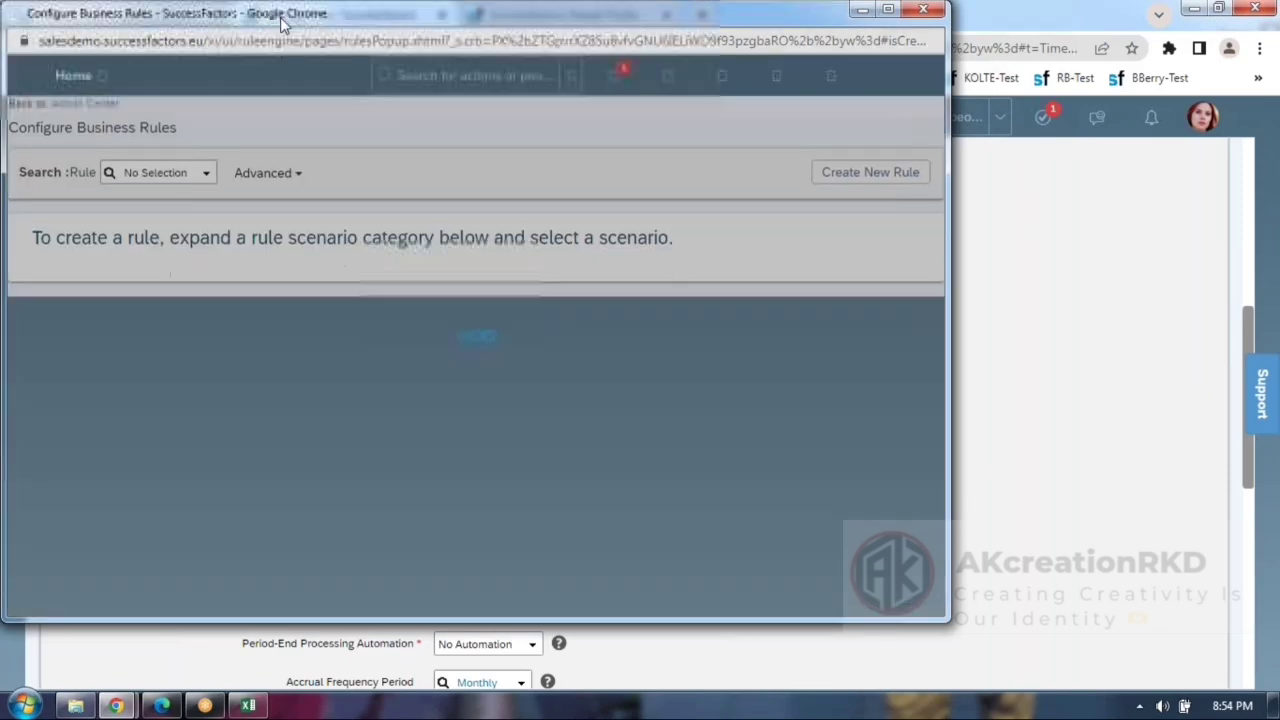
{"action": "double_click", "coordinate": [283, 22]}
{"action": "scroll", "coordinate": [400, 514], "scroll_direction": "down", "scroll_amount": 2}
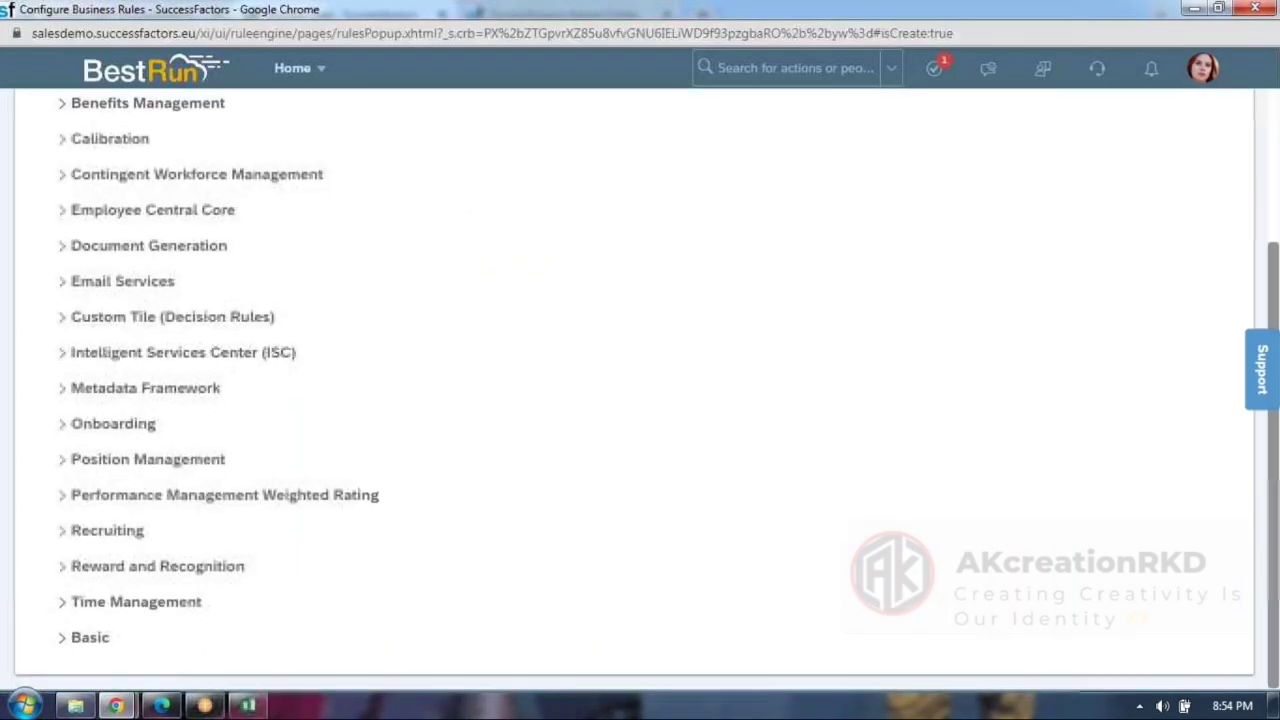
{"action": "left_click", "coordinate": [62, 603]}
{"action": "scroll", "coordinate": [64, 610], "scroll_direction": "down", "scroll_amount": 3}
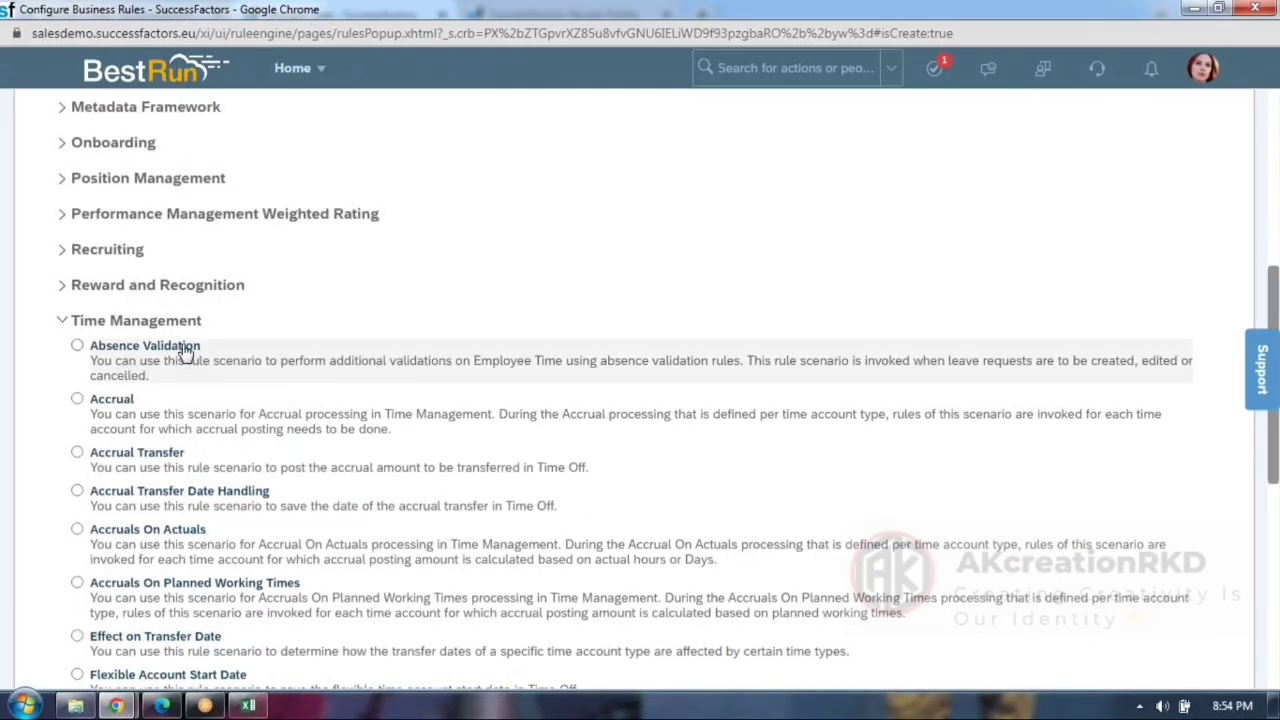
{"action": "scroll", "coordinate": [182, 438], "scroll_direction": "down", "scroll_amount": 4}
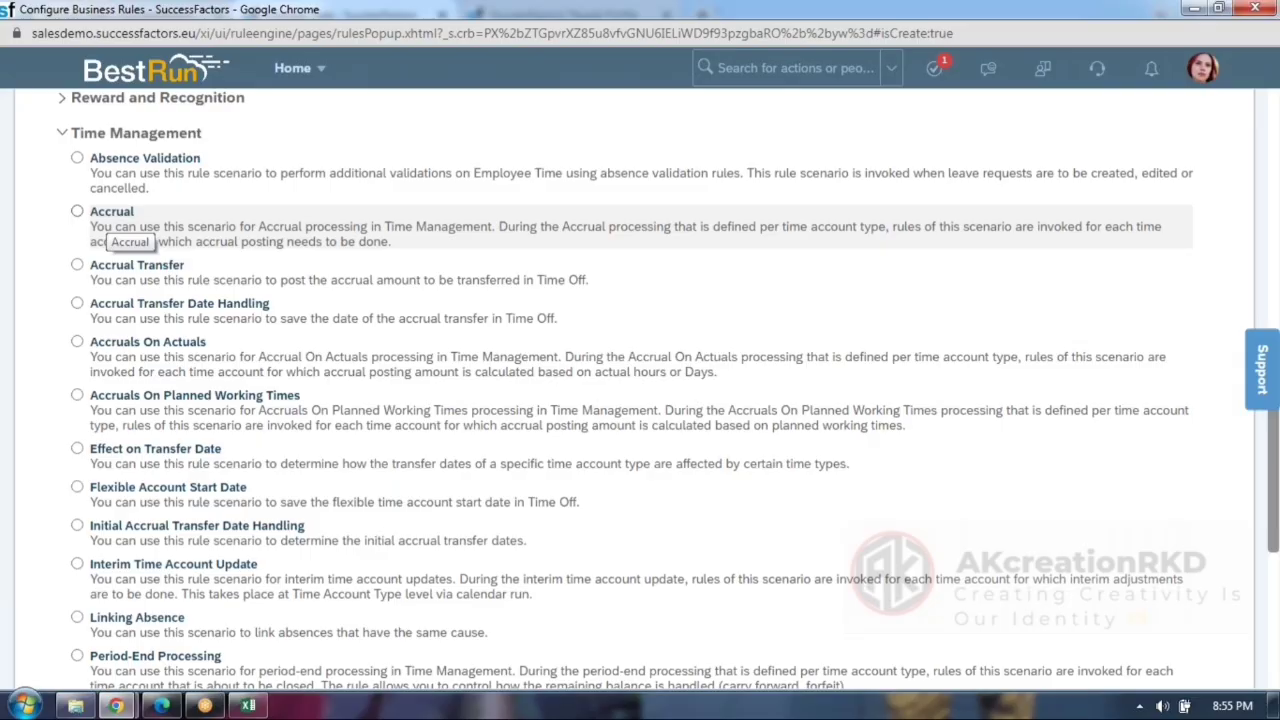
{"action": "left_click", "coordinate": [77, 213]}
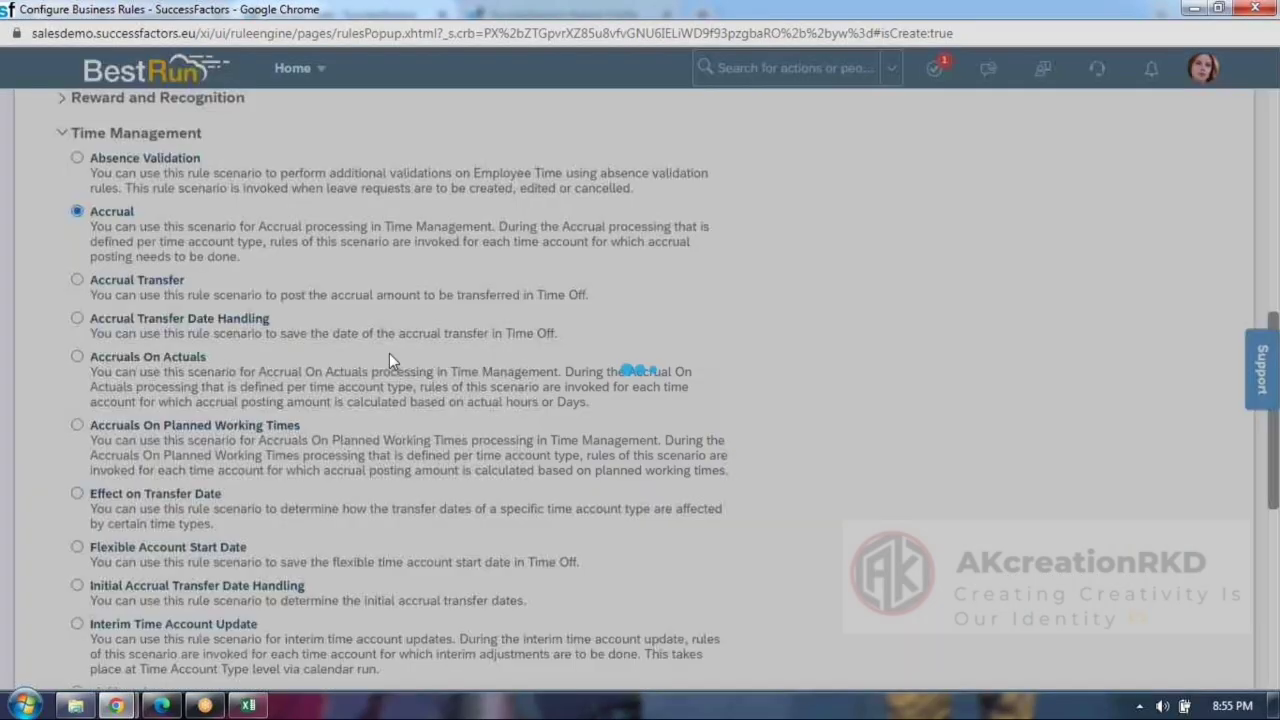
Set the accrual rule's name and ID to AL_HireRule_WESTP, leave its description empty, and continue to the rule editor.
{"action": "scroll", "coordinate": [673, 389], "scroll_direction": "up", "scroll_amount": 1}
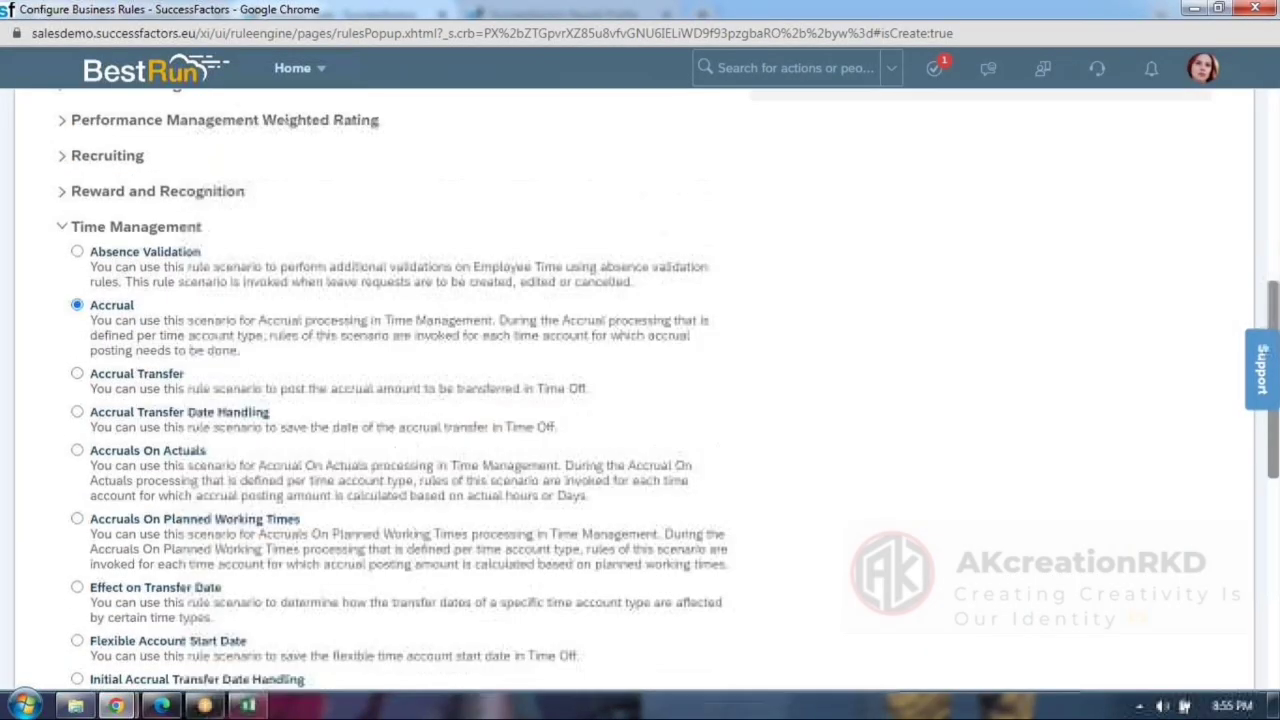
{"action": "scroll", "coordinate": [1031, 368], "scroll_direction": "up", "scroll_amount": 5}
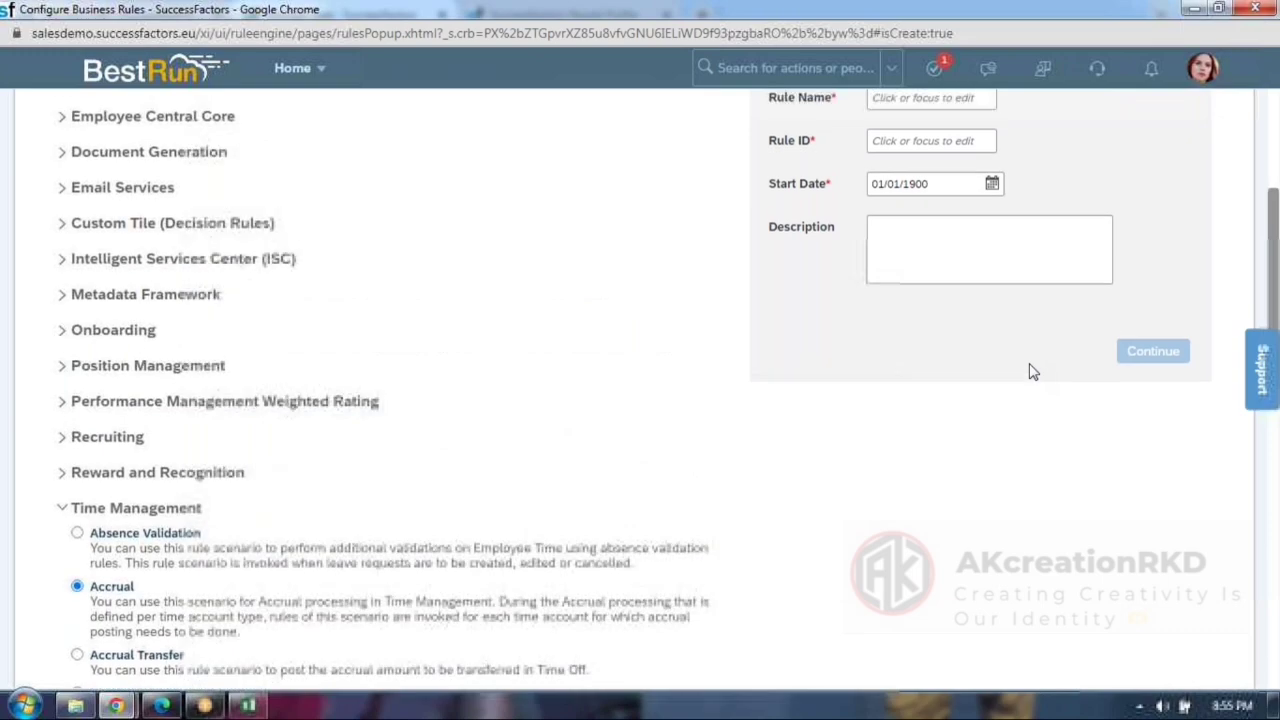
{"action": "left_click", "coordinate": [923, 285]}
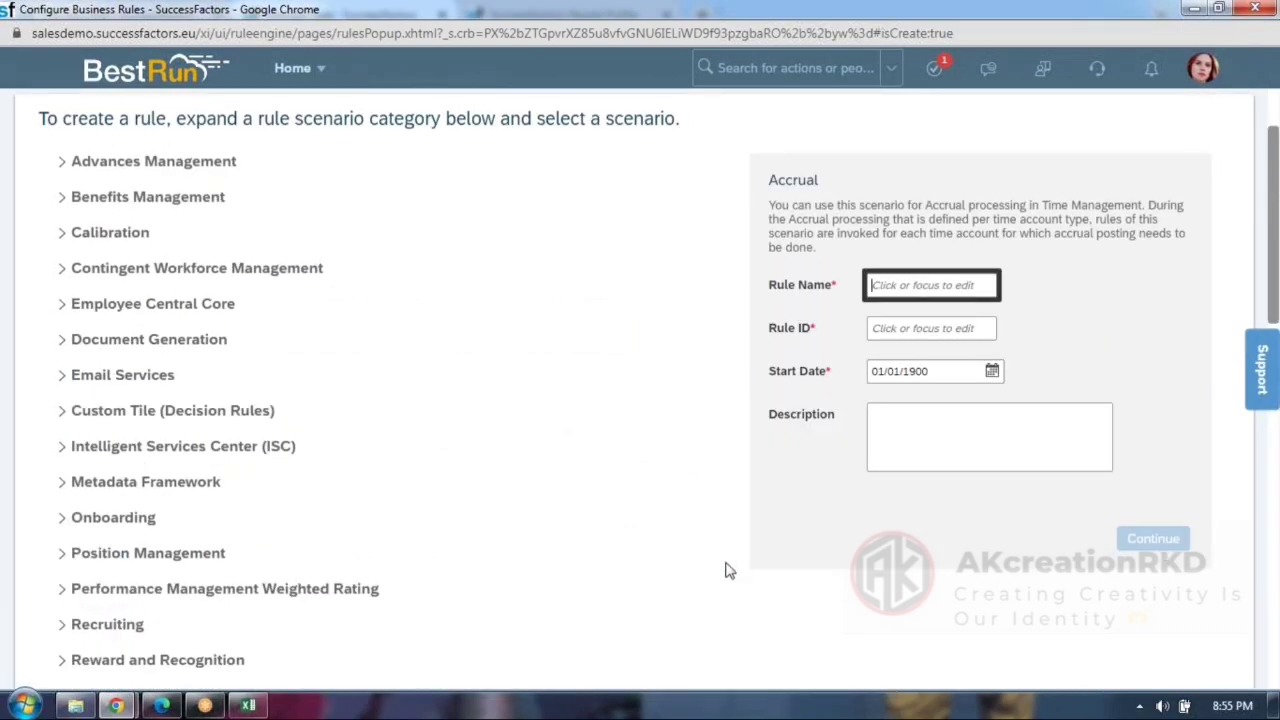
{"action": "left_click", "coordinate": [966, 29]}
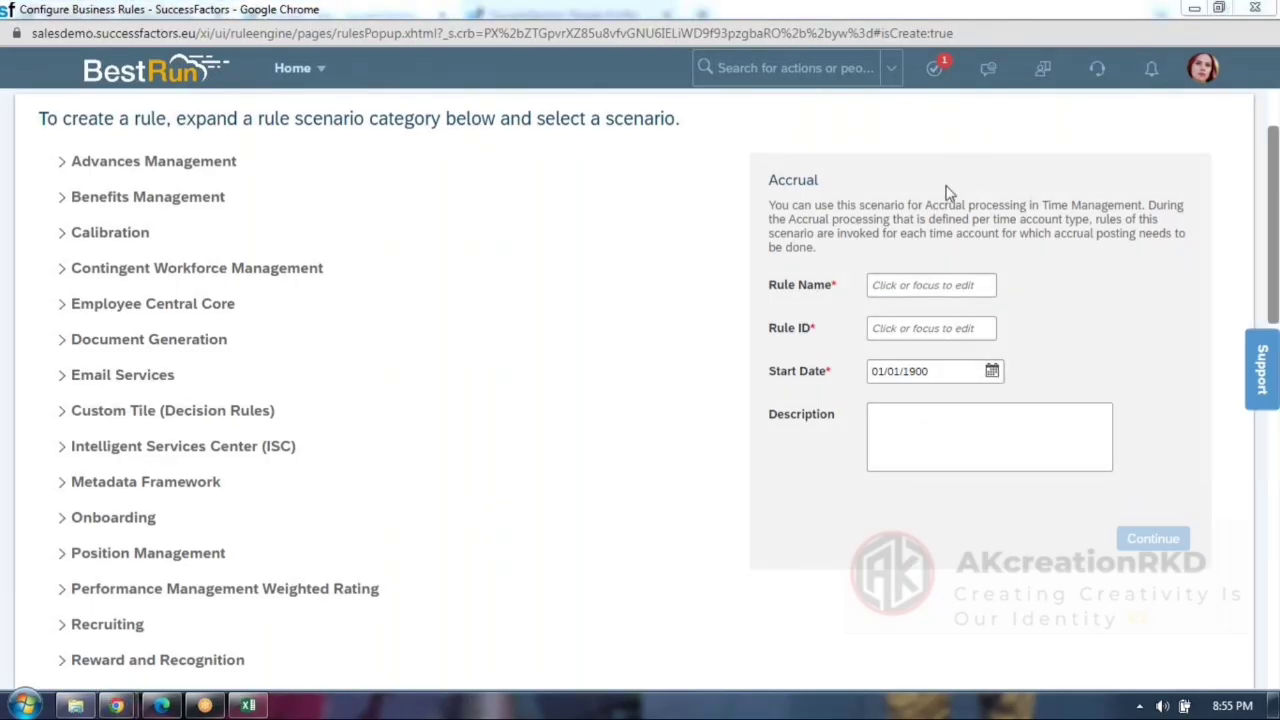
{"action": "left_click", "coordinate": [914, 286]}
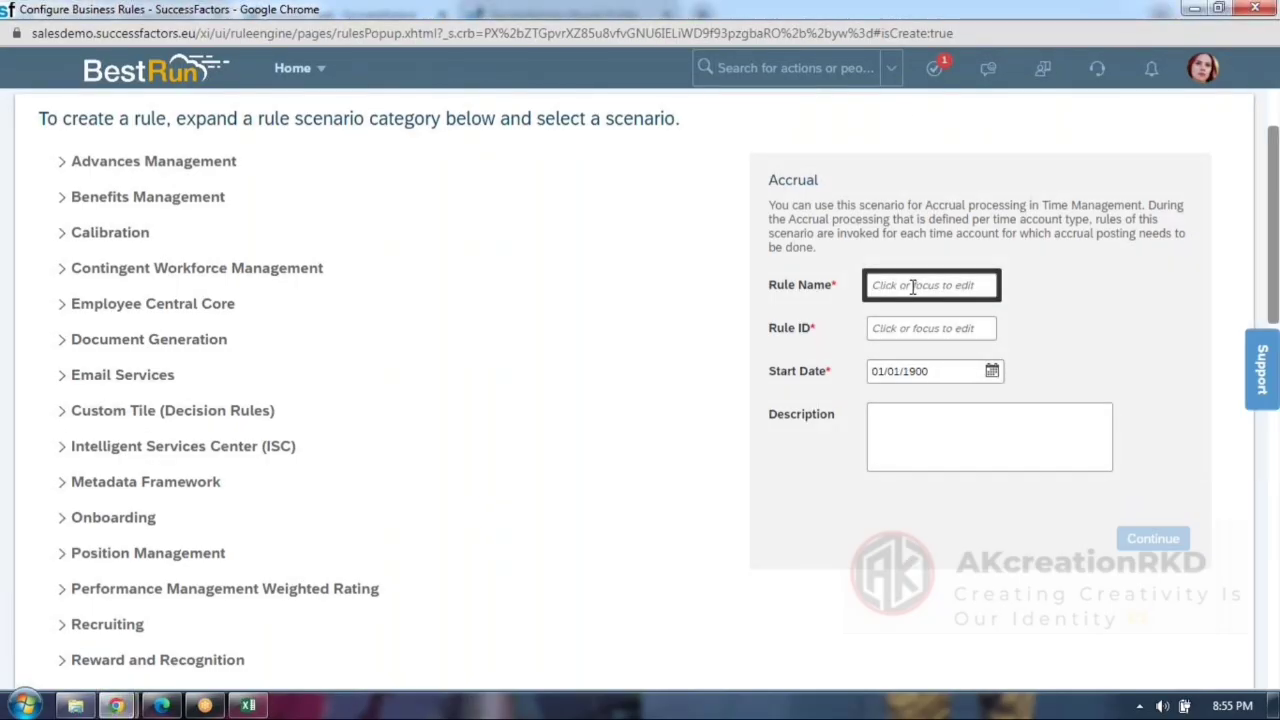
{"action": "type", "text": "AL_HireRule_"}
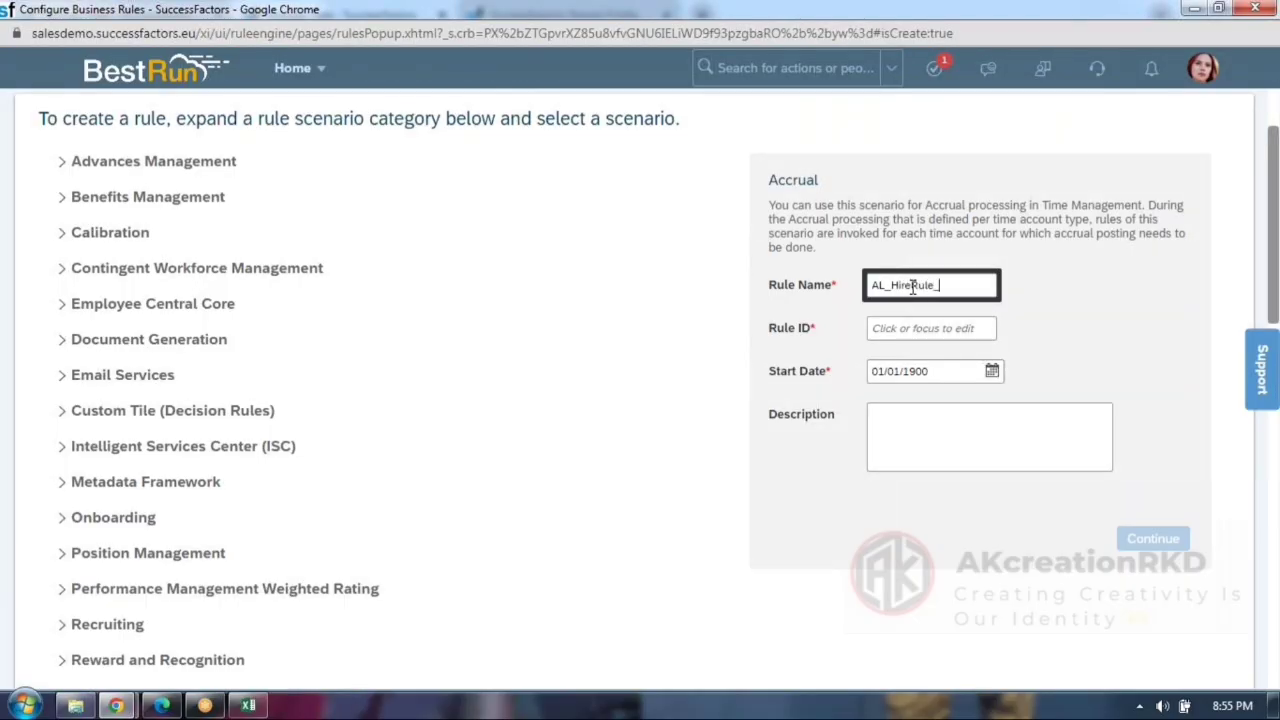
{"action": "type", "text": "WESTP"}
{"action": "left_click", "coordinate": [932, 327]}
{"action": "left_click", "coordinate": [961, 434]}
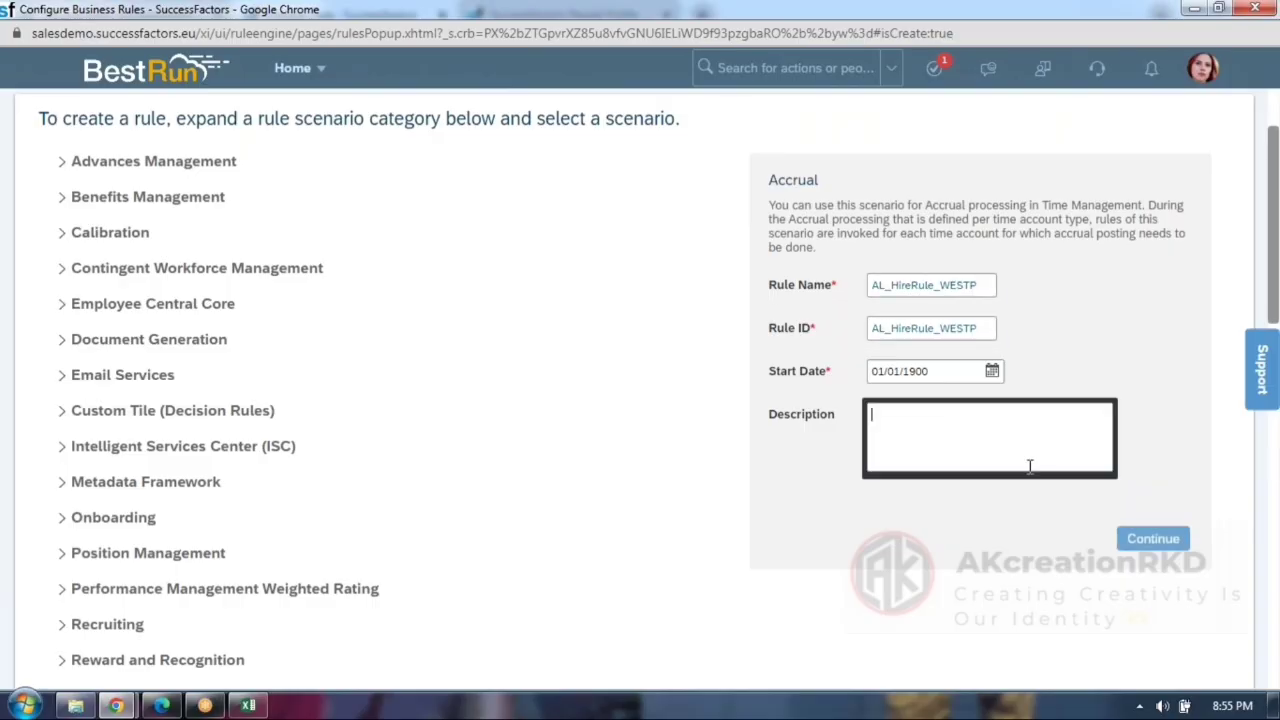
{"action": "left_click", "coordinate": [1163, 539]}
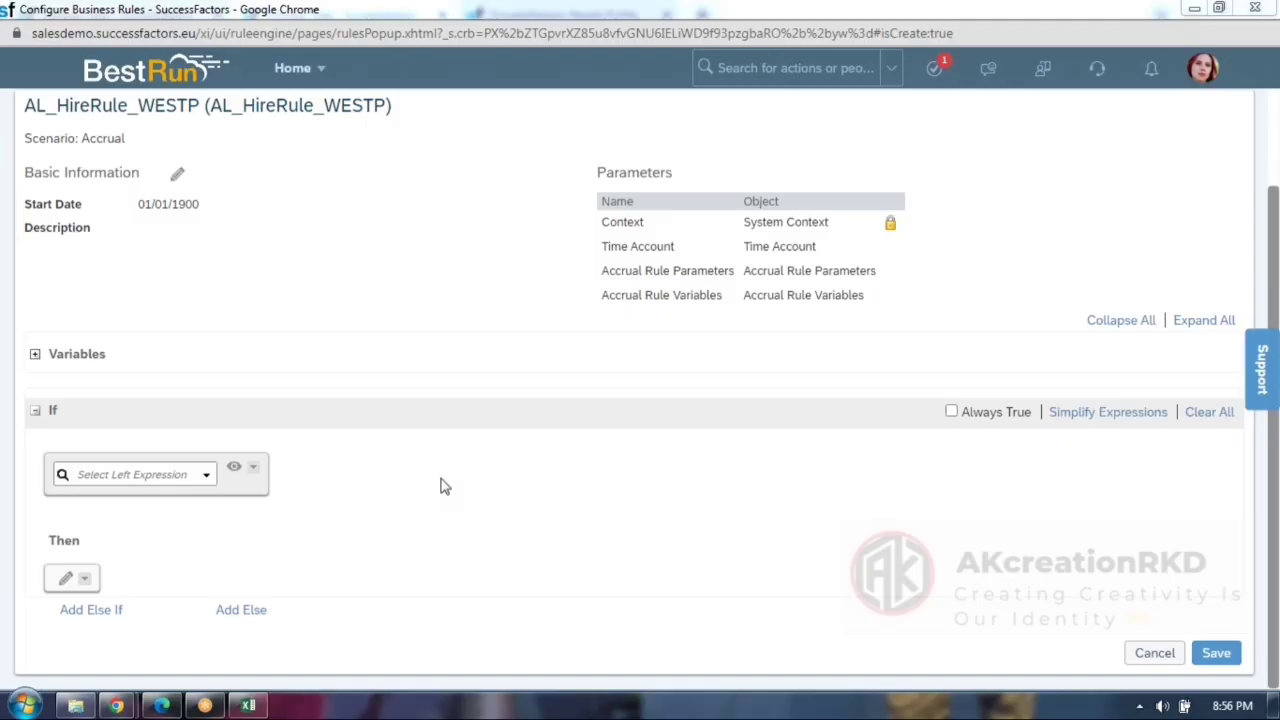
Try the Always True option on the rule's If condition.
{"action": "left_click", "coordinate": [951, 413]}
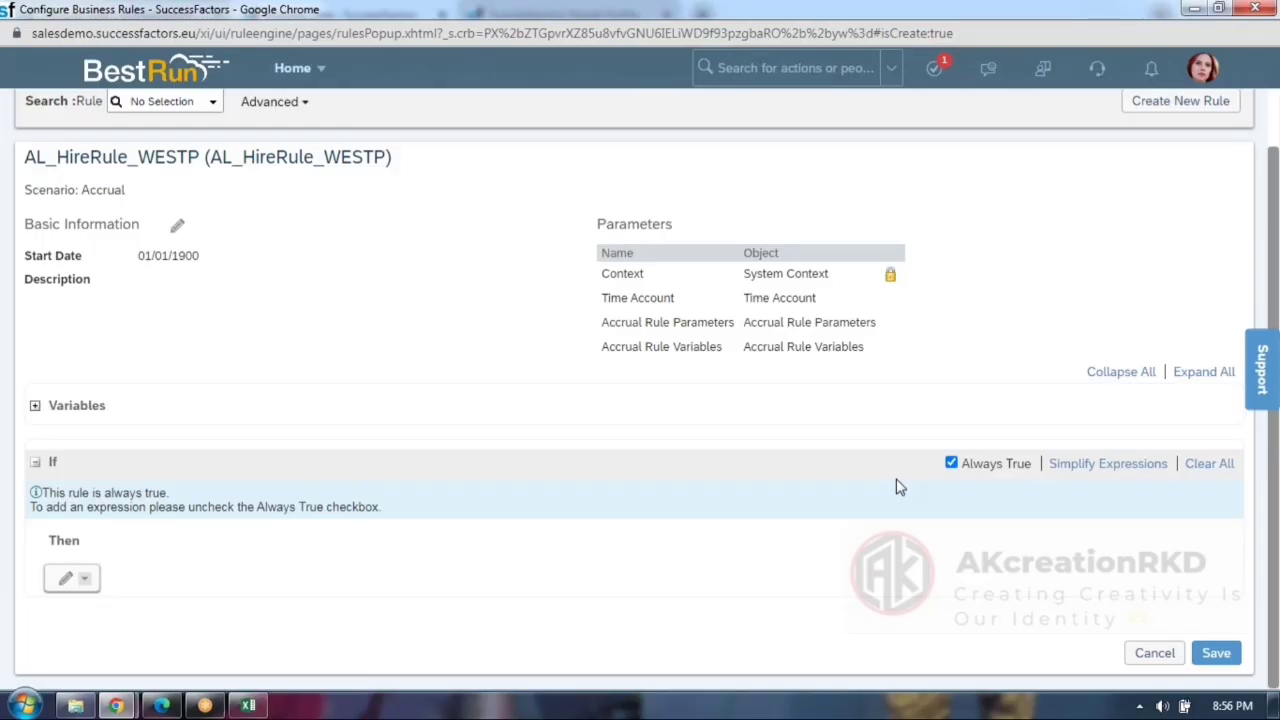
{"action": "left_click", "coordinate": [951, 464]}
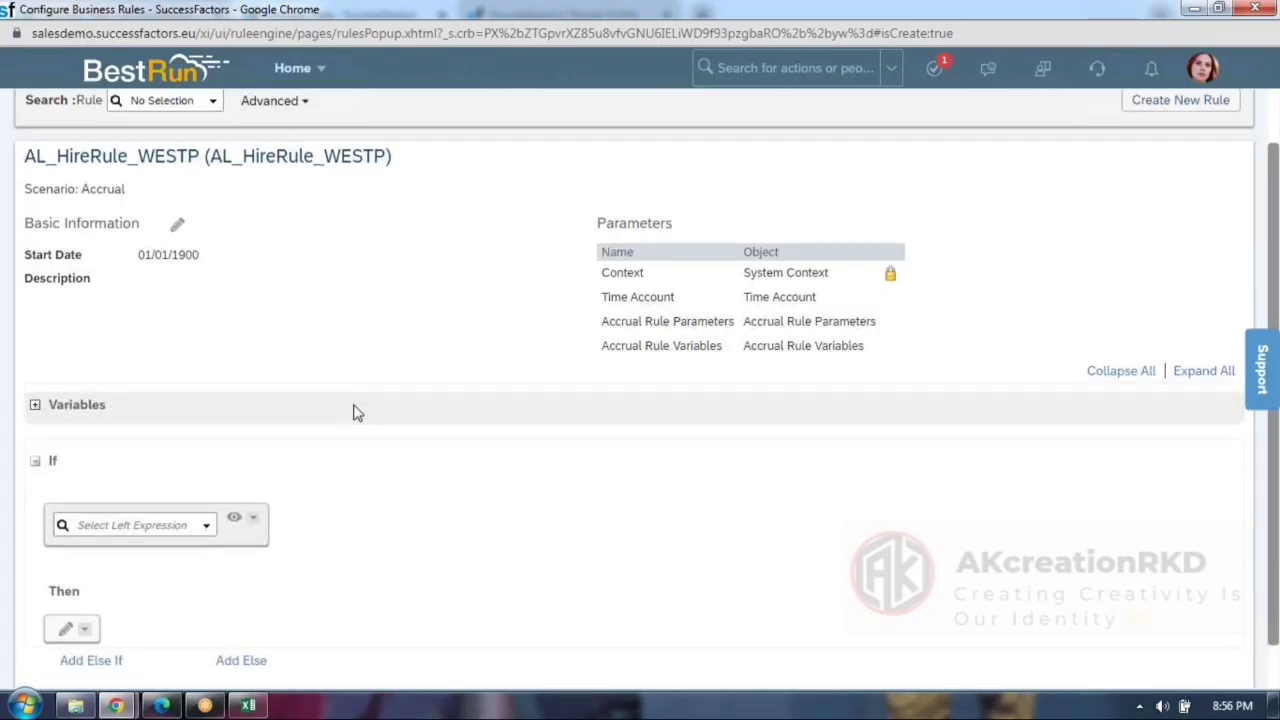
{"action": "scroll", "coordinate": [149, 443], "scroll_direction": "down", "scroll_amount": 1}
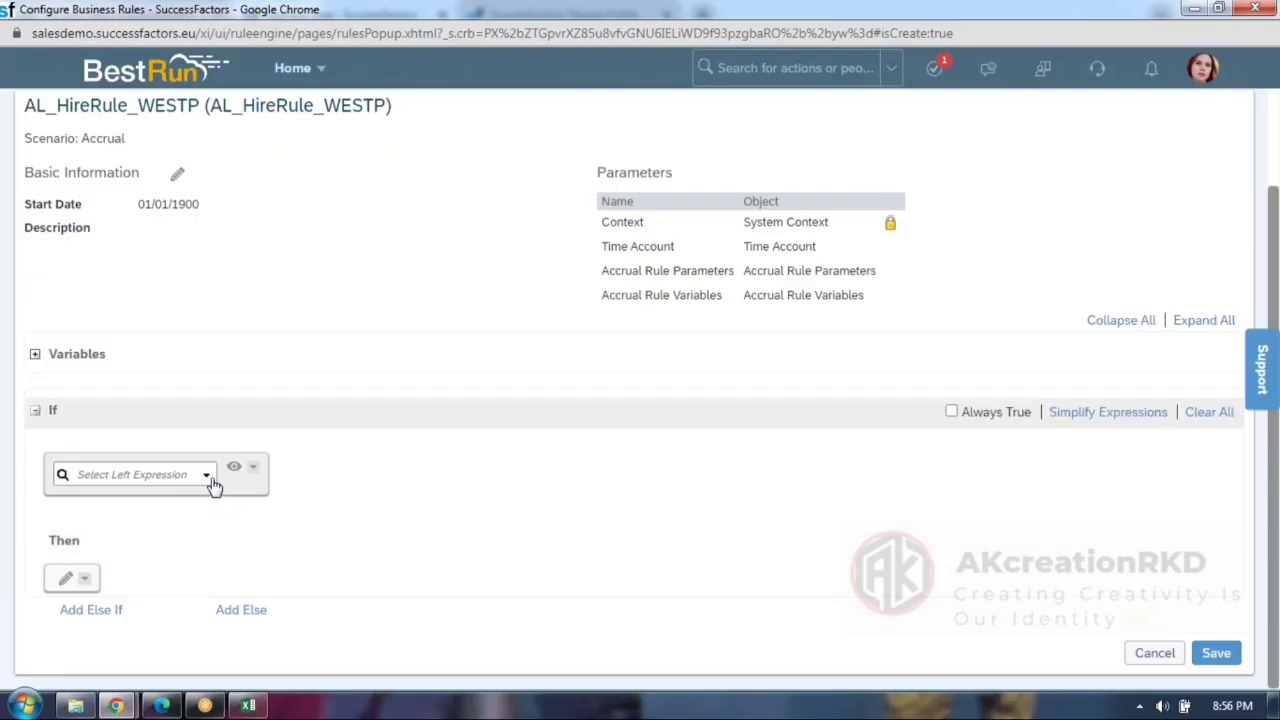
Switch to Excel and examine the Annual Leave quota boundaries for mid-month hires in the Time Off sheet.
{"action": "left_click", "coordinate": [249, 706]}
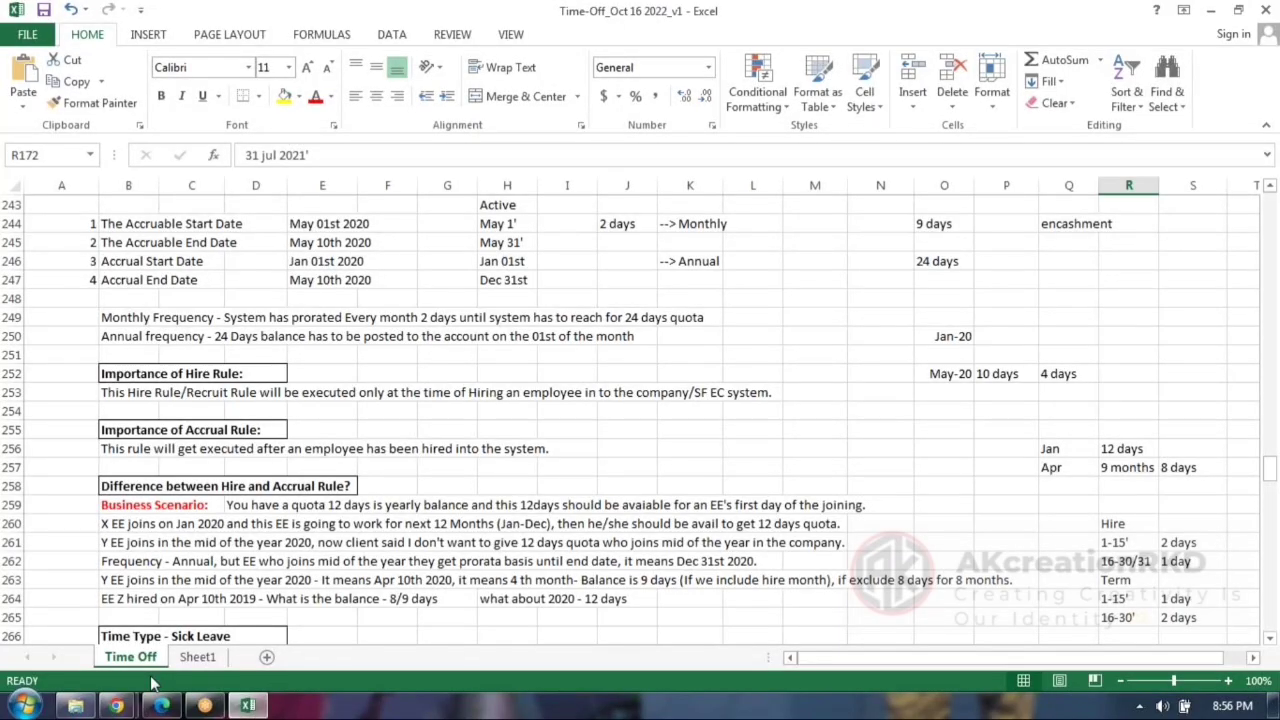
{"action": "scroll", "coordinate": [375, 452], "scroll_direction": "up", "scroll_amount": 16}
{"action": "scroll", "coordinate": [377, 452], "scroll_direction": "up", "scroll_amount": 20}
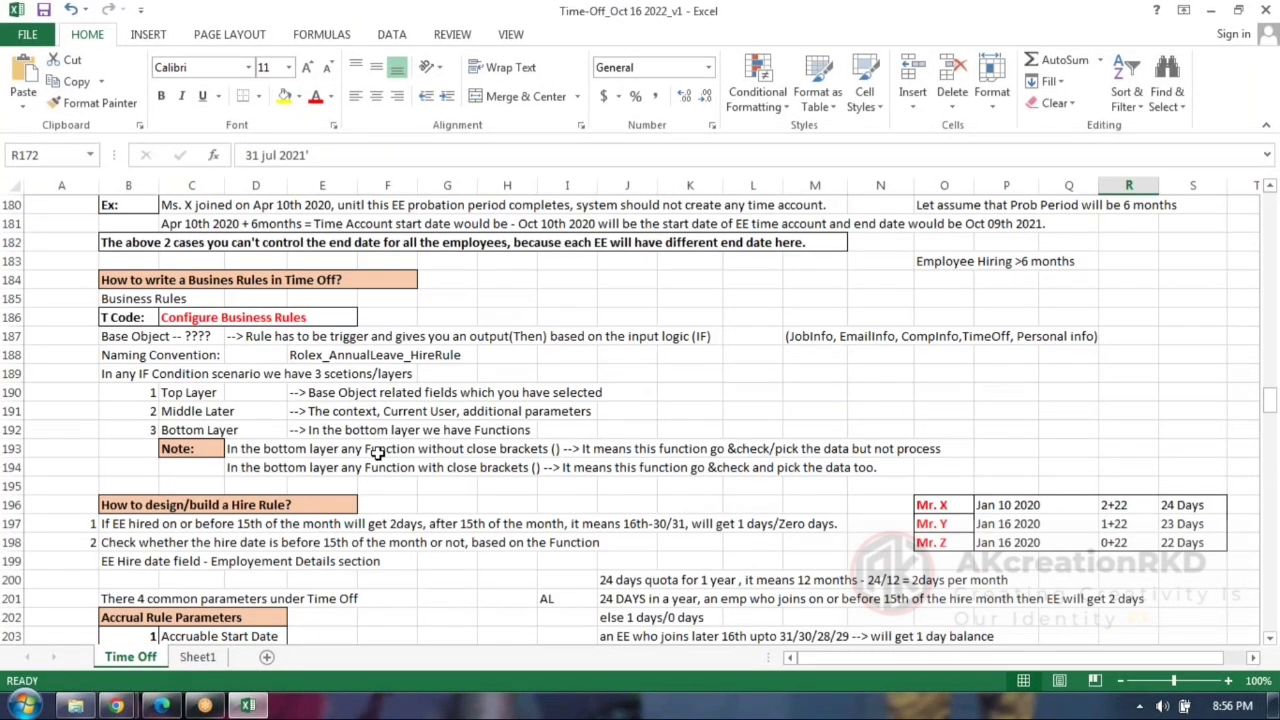
{"action": "scroll", "coordinate": [377, 452], "scroll_direction": "up", "scroll_amount": 11}
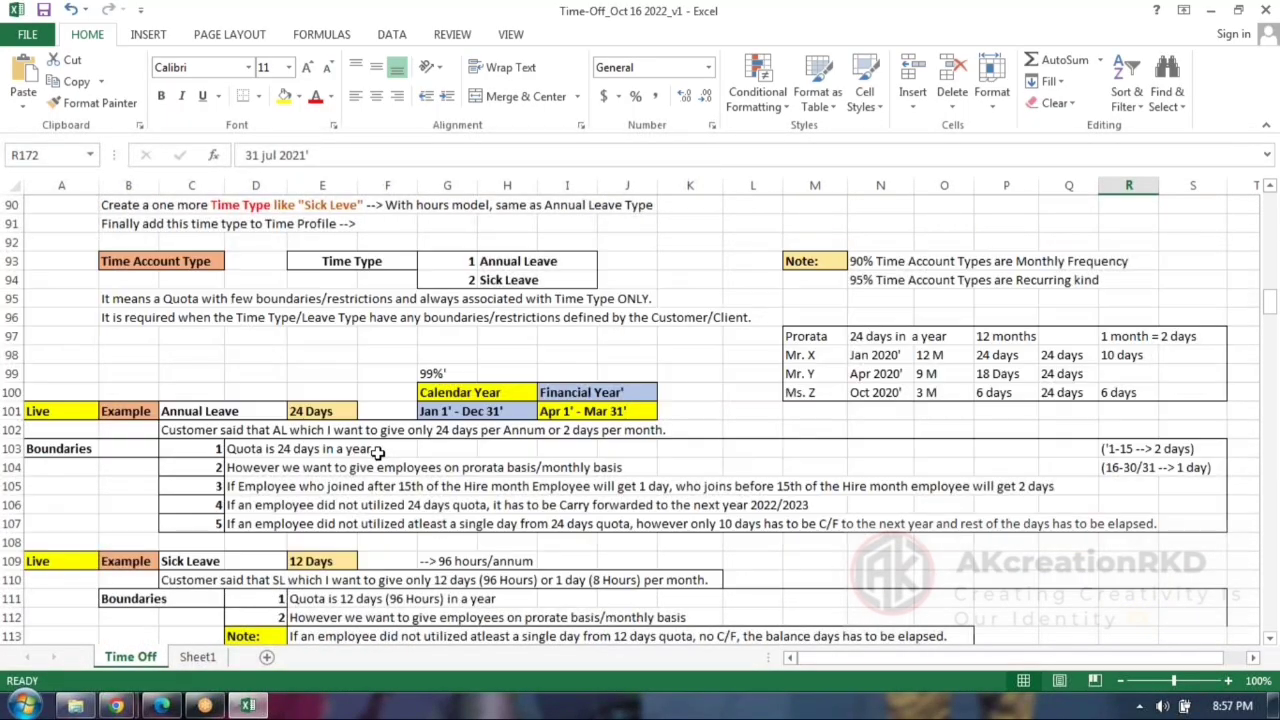
{"action": "scroll", "coordinate": [375, 452], "scroll_direction": "up", "scroll_amount": 1}
{"action": "scroll", "coordinate": [462, 430], "scroll_direction": "down", "scroll_amount": 2}
{"action": "scroll", "coordinate": [462, 430], "scroll_direction": "down", "scroll_amount": 2}
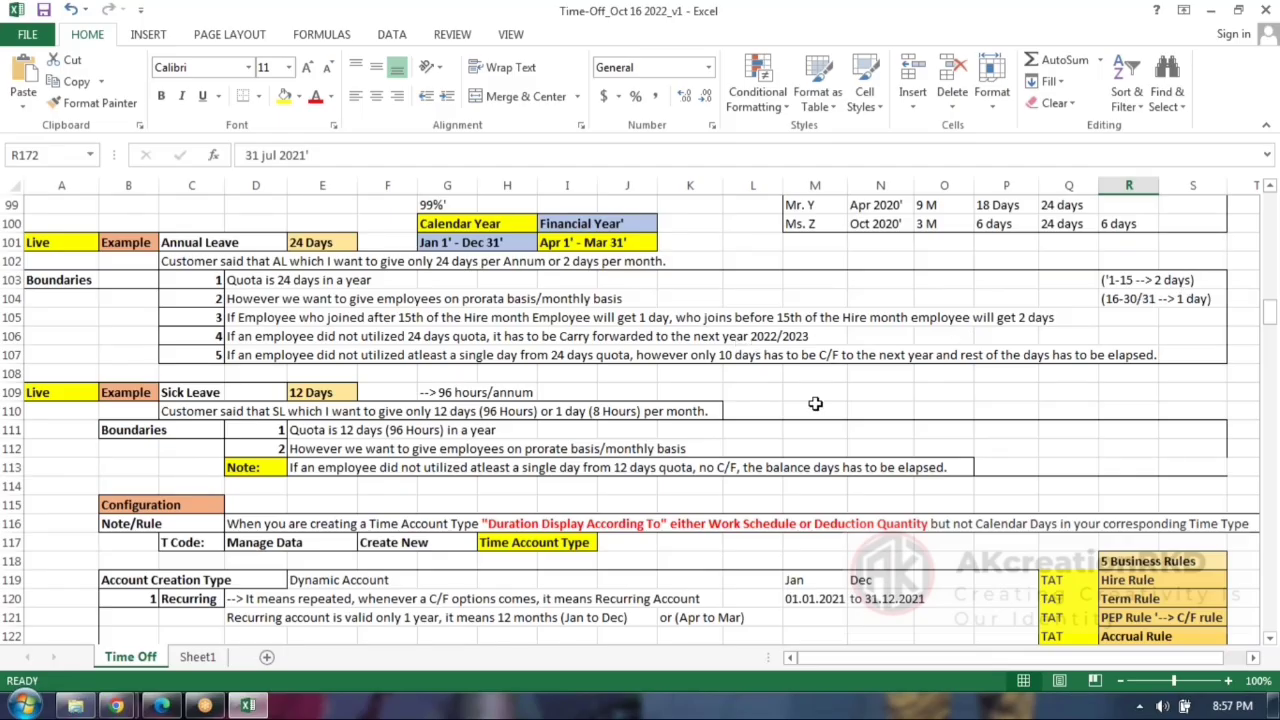
{"action": "left_click", "coordinate": [703, 426]}
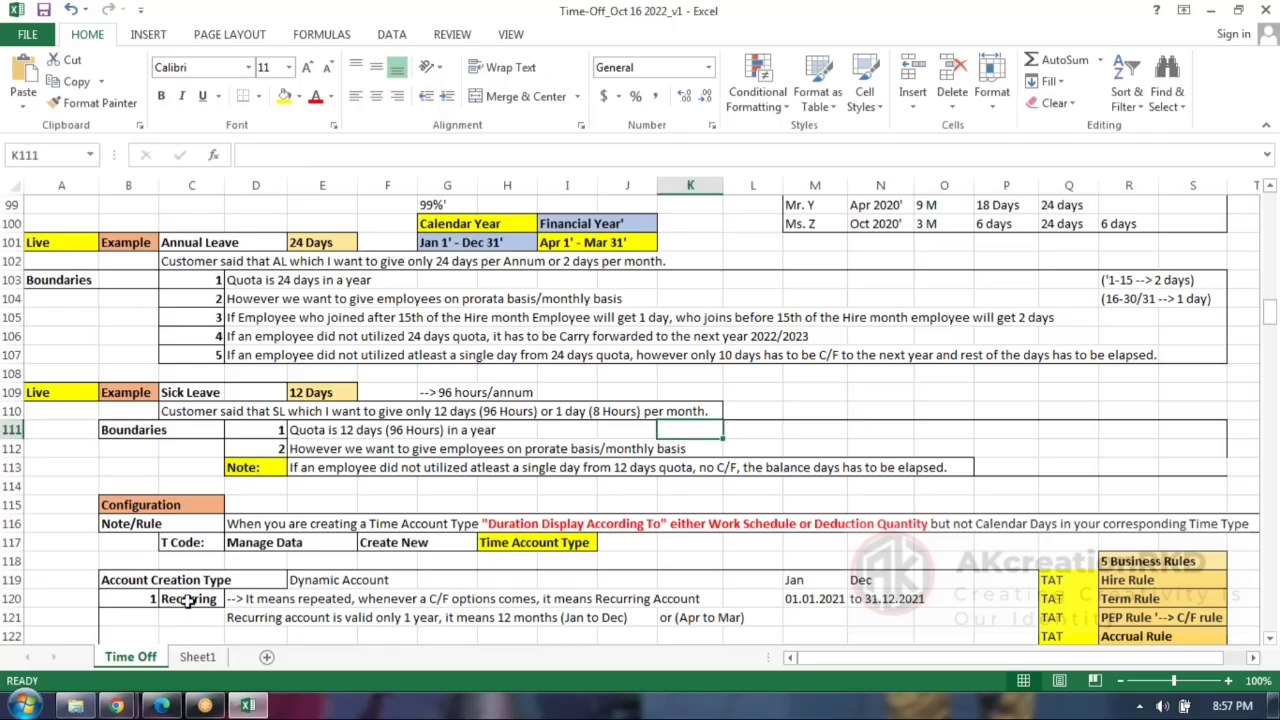
Switch back to Chrome's AL_HireRule_WESTP rule window and review the fields and functions available for the If condition's left expression.
{"action": "mouse_move", "coordinate": [116, 706]}
{"action": "left_click", "coordinate": [110, 625]}
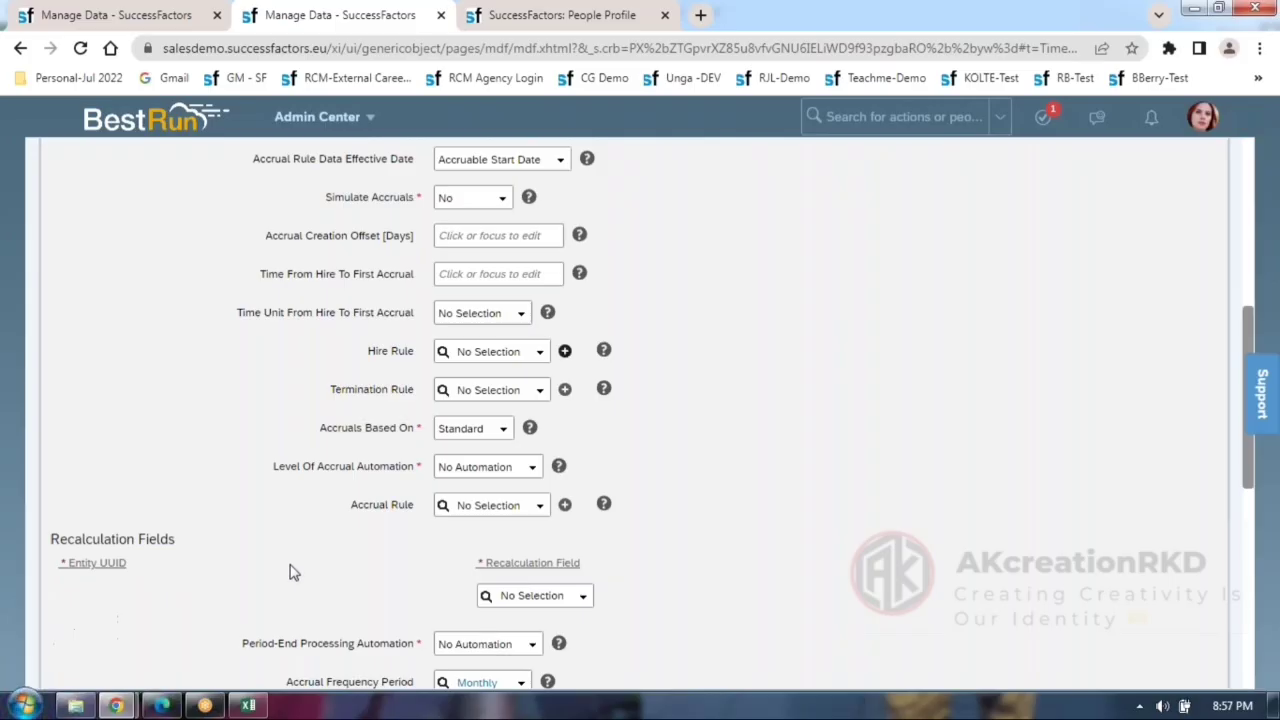
{"action": "left_click", "coordinate": [330, 620]}
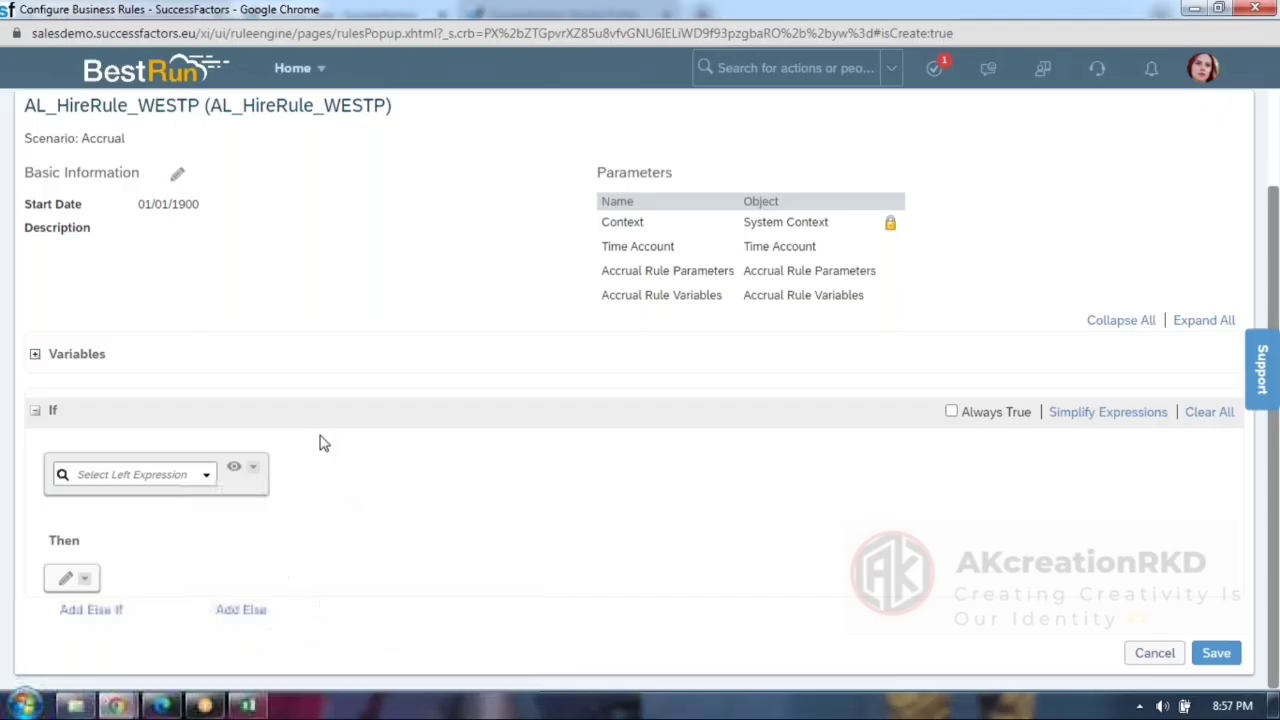
{"action": "left_click", "coordinate": [212, 480]}
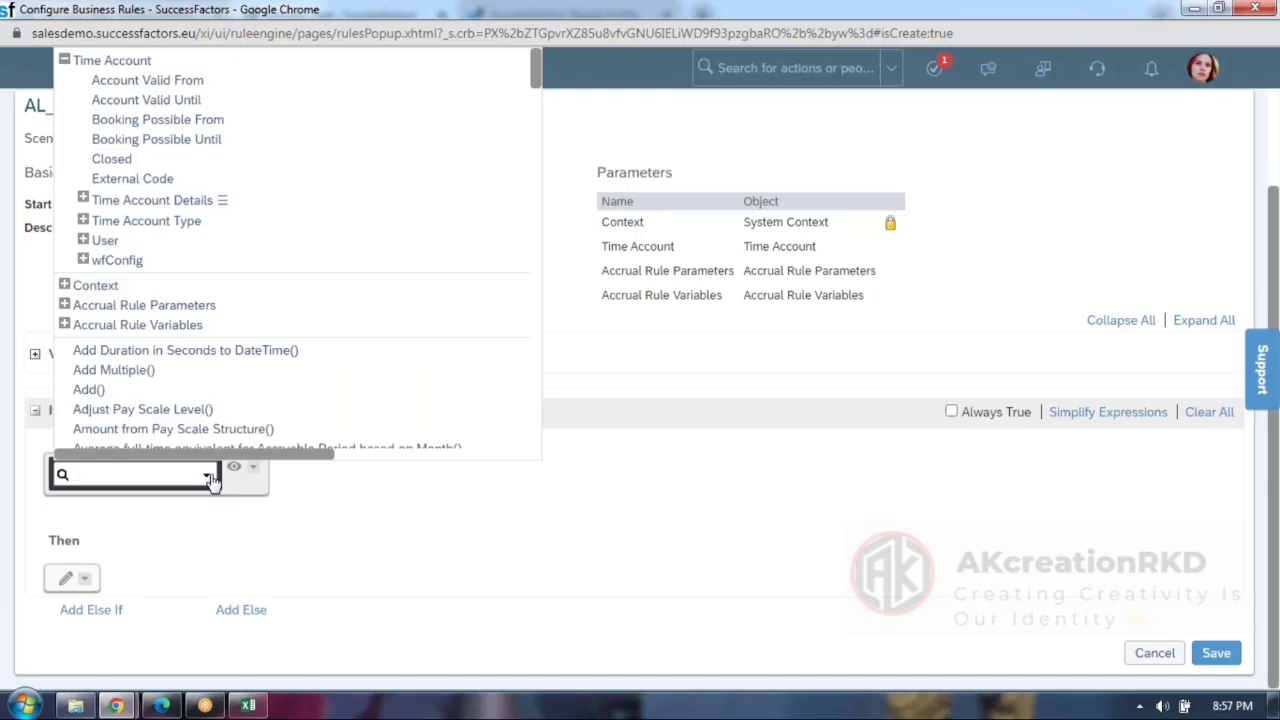
{"action": "scroll", "coordinate": [240, 316], "scroll_direction": "down", "scroll_amount": 2}
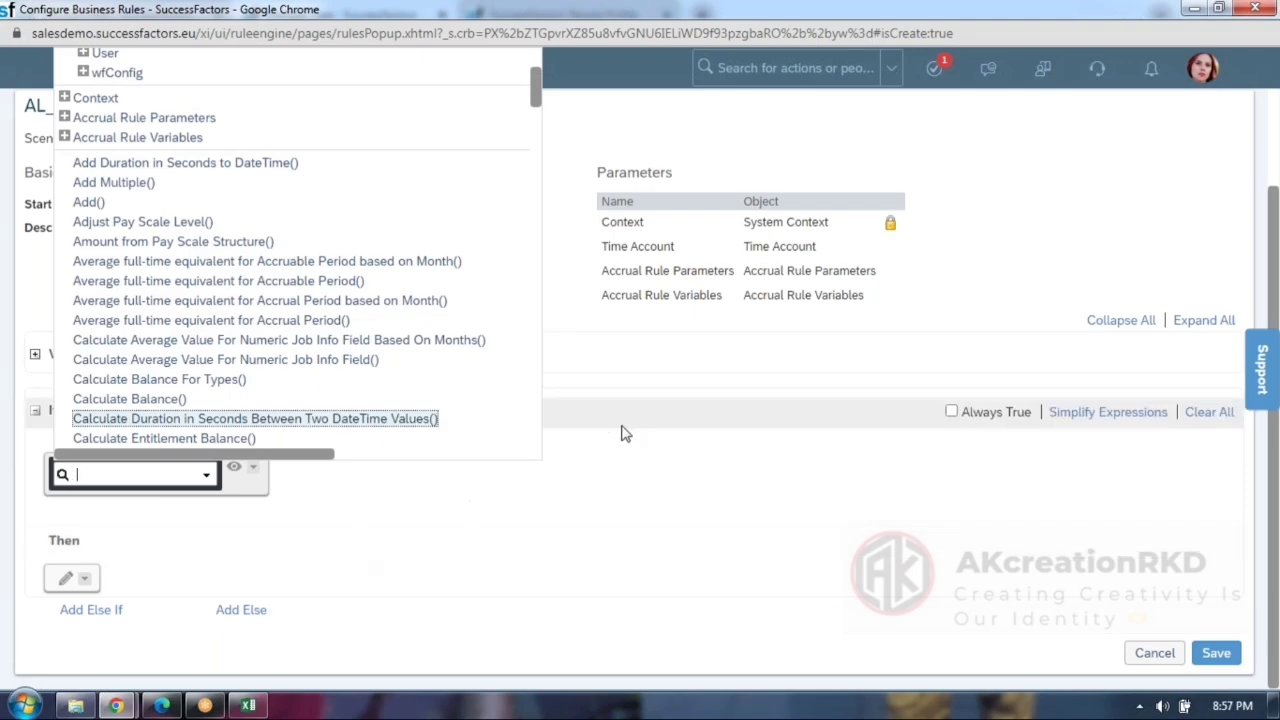
{"action": "left_click", "coordinate": [679, 470]}
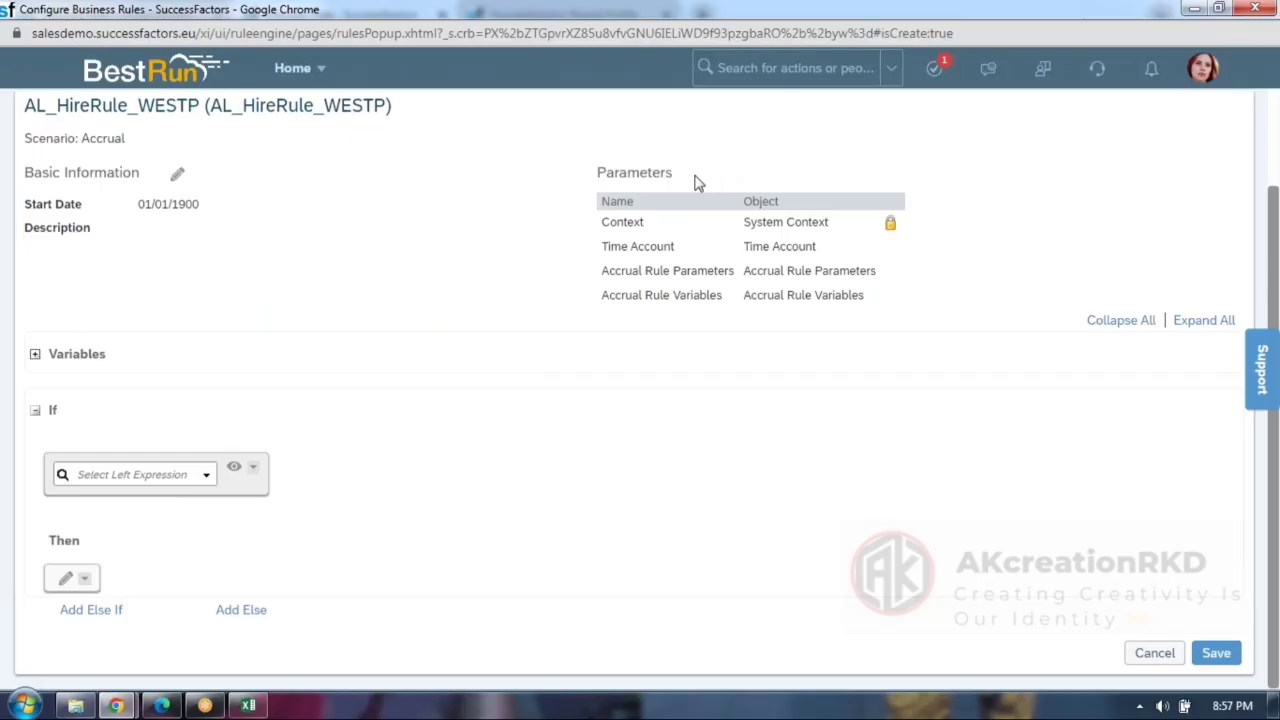
Choose the Day Of Month() function as the left expression of the rule's If condition.
{"action": "left_click", "coordinate": [208, 475]}
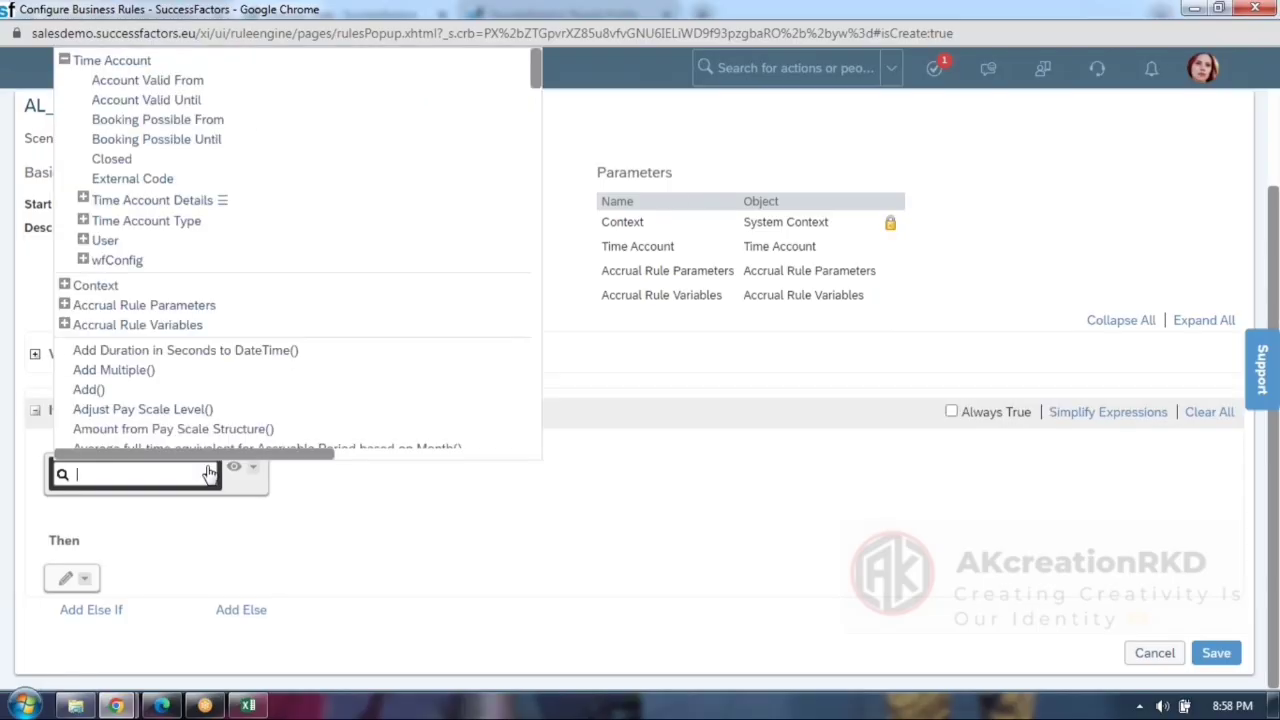
{"action": "scroll", "coordinate": [248, 286], "scroll_direction": "down", "scroll_amount": 6}
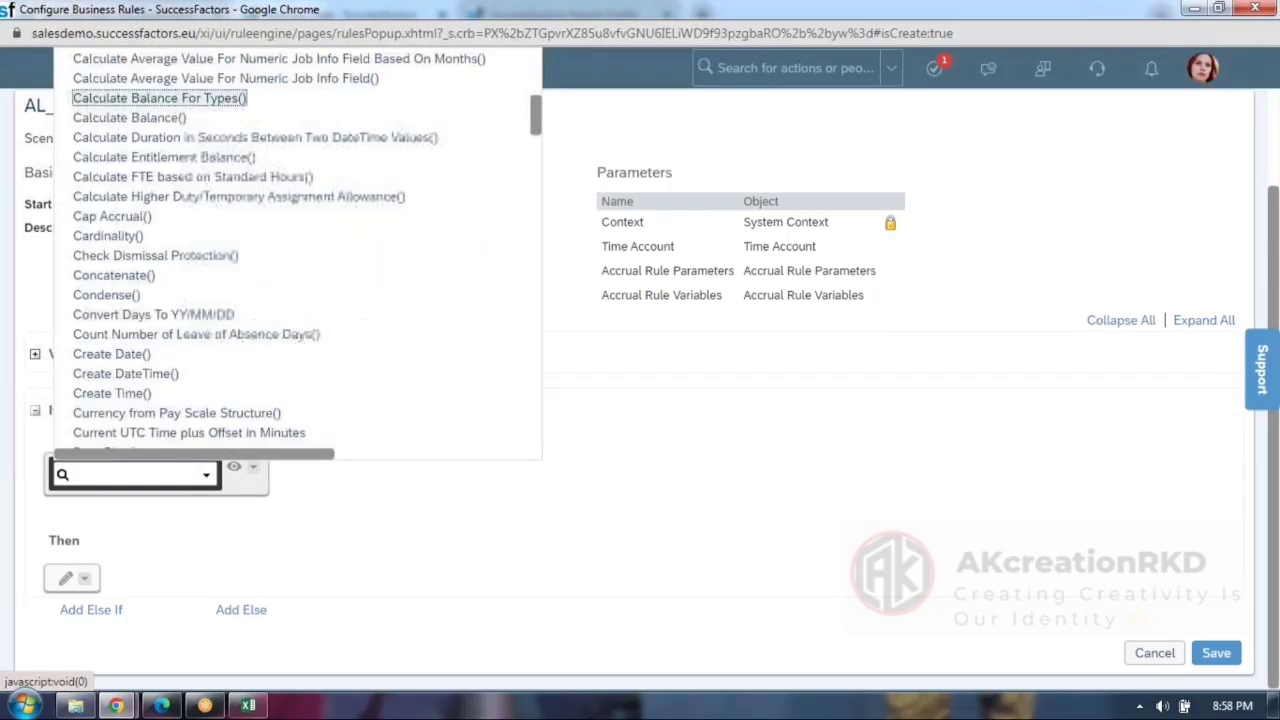
{"action": "scroll", "coordinate": [240, 290], "scroll_direction": "down", "scroll_amount": 5}
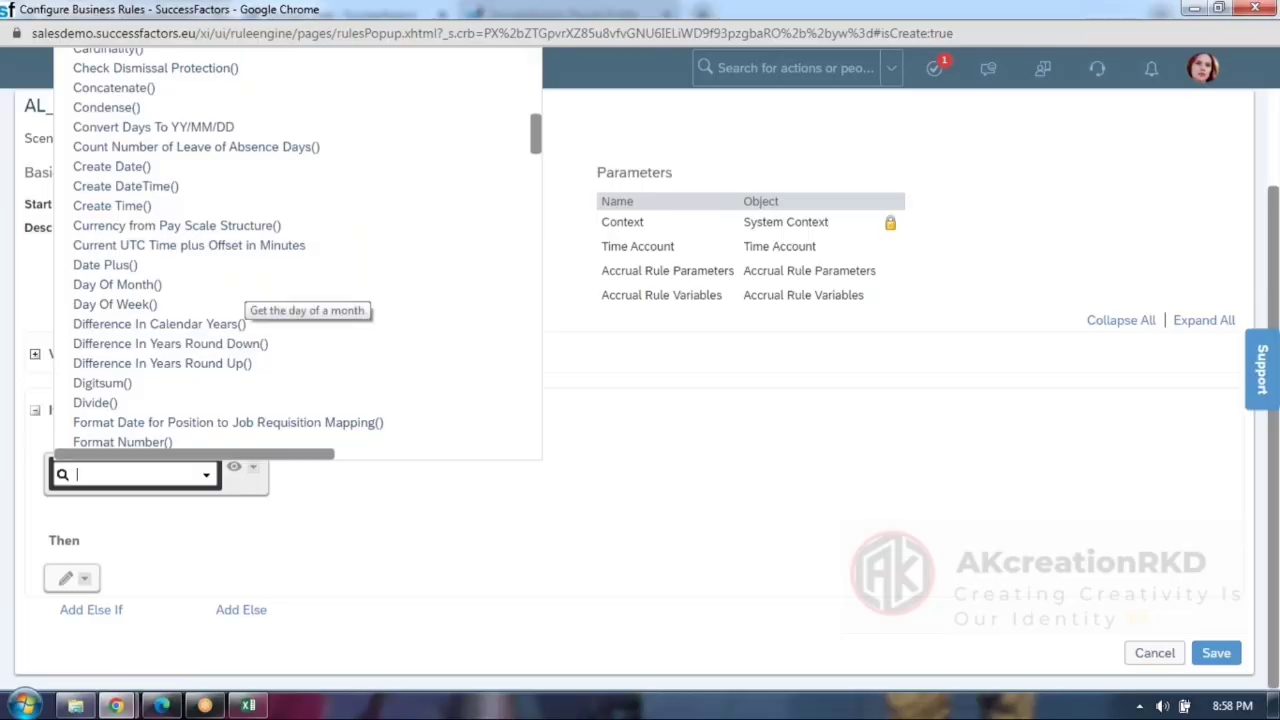
{"action": "left_click", "coordinate": [112, 287]}
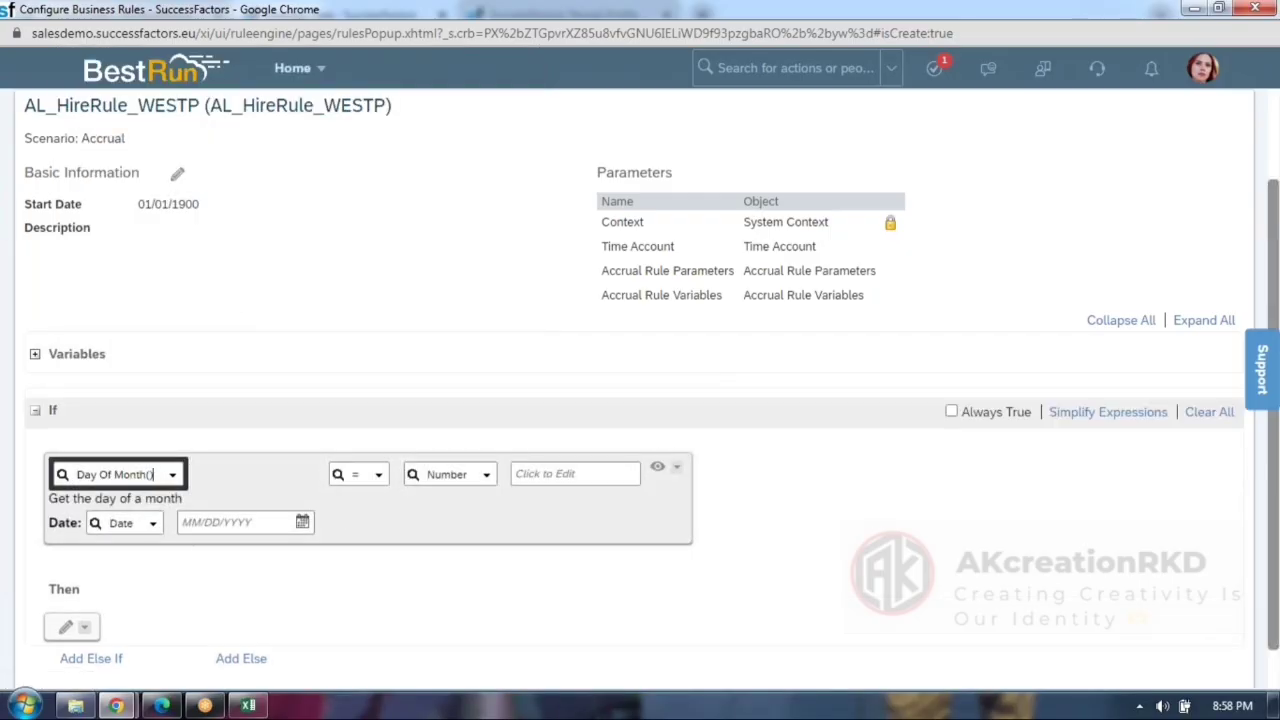
Set the If condition's comparison to <= with the number 15.
{"action": "left_click", "coordinate": [379, 474]}
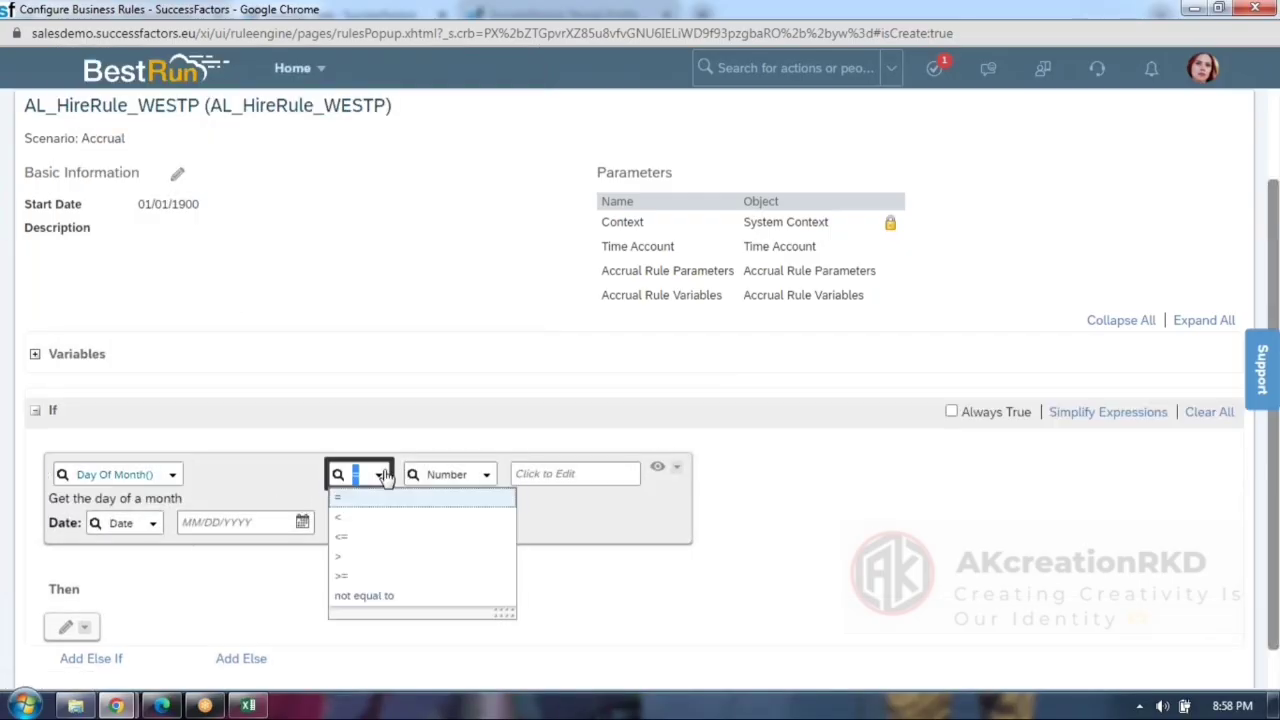
{"action": "left_click", "coordinate": [346, 536]}
{"action": "left_click", "coordinate": [557, 474]}
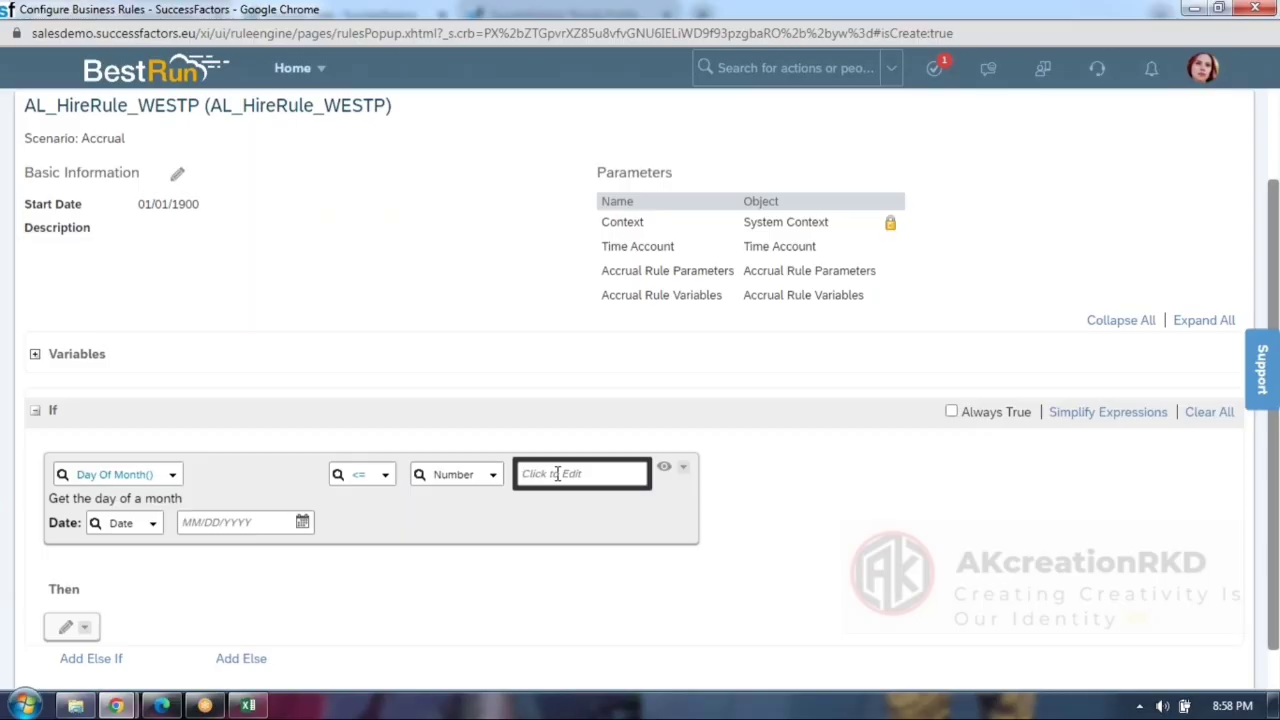
{"action": "type", "text": "15"}
{"action": "left_click", "coordinate": [351, 502]}
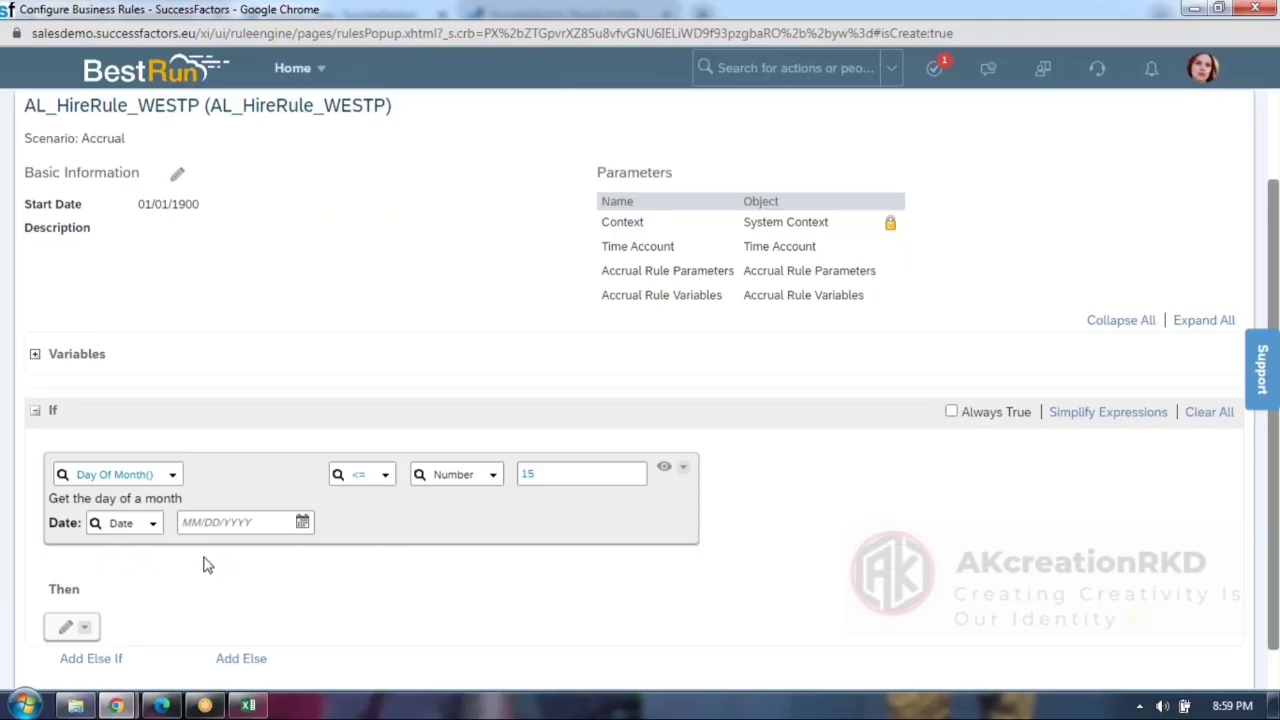
Use Hire Date from the Time Account user's Employment Details as the Day Of Month() date, checking the finished condition in its read-only view.
{"action": "left_click", "coordinate": [153, 527]}
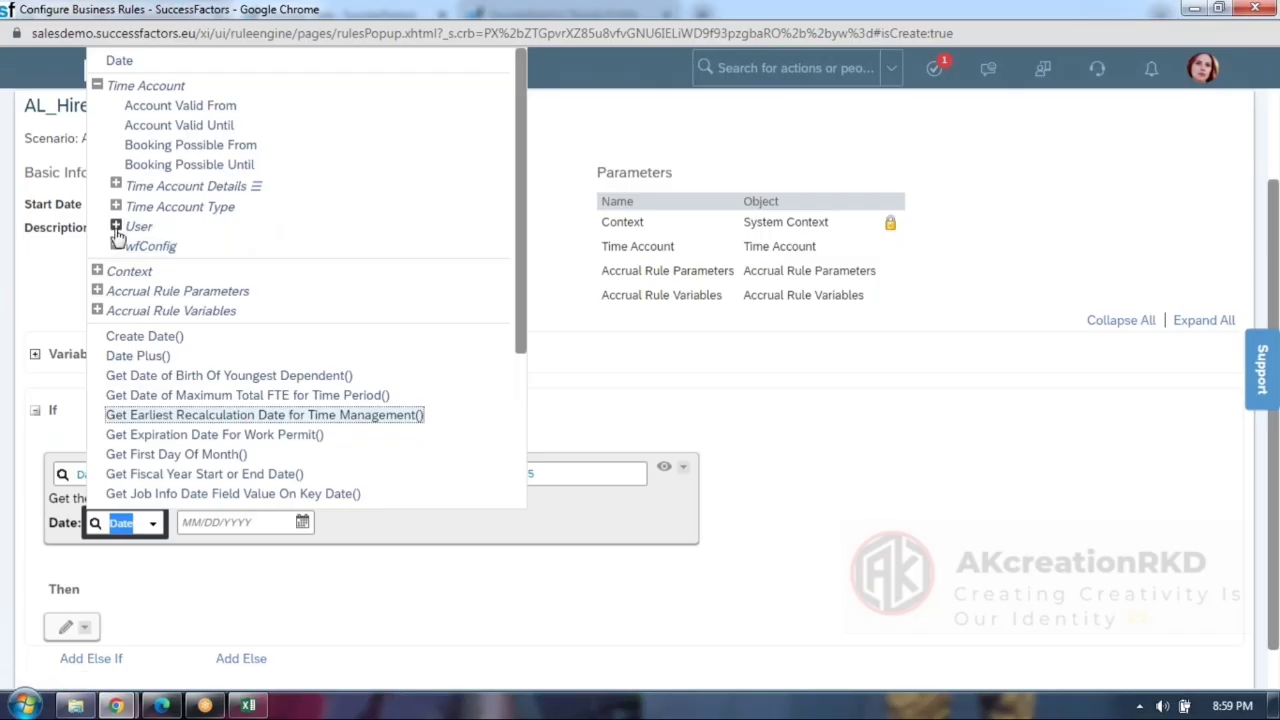
{"action": "left_click", "coordinate": [116, 226]}
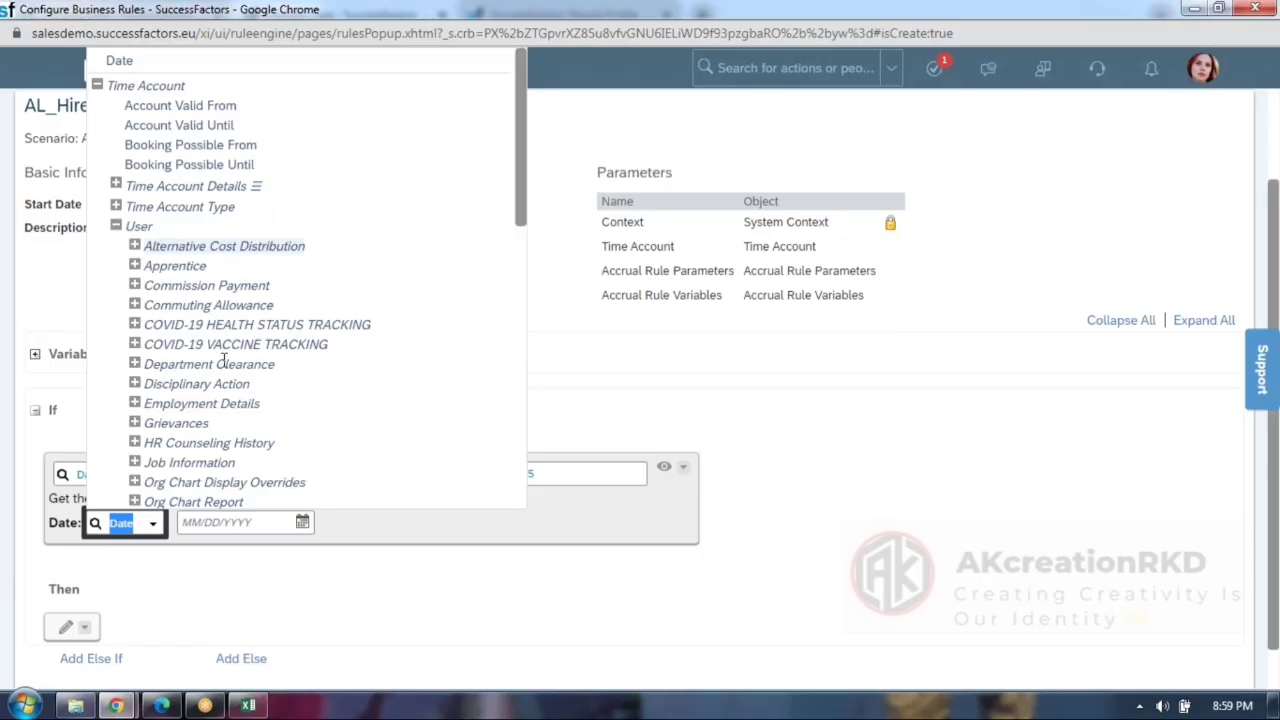
{"action": "scroll", "coordinate": [197, 338], "scroll_direction": "down", "scroll_amount": 1}
{"action": "scroll", "coordinate": [197, 338], "scroll_direction": "down", "scroll_amount": 3}
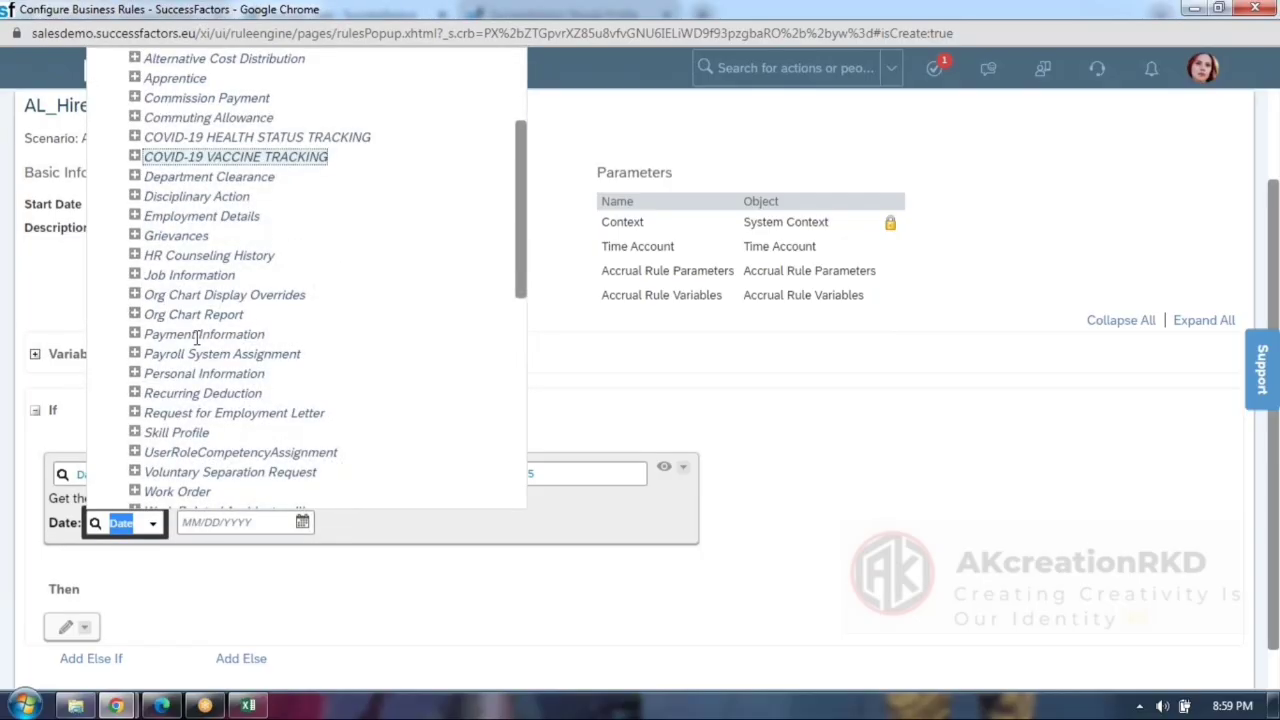
{"action": "left_click", "coordinate": [135, 217]}
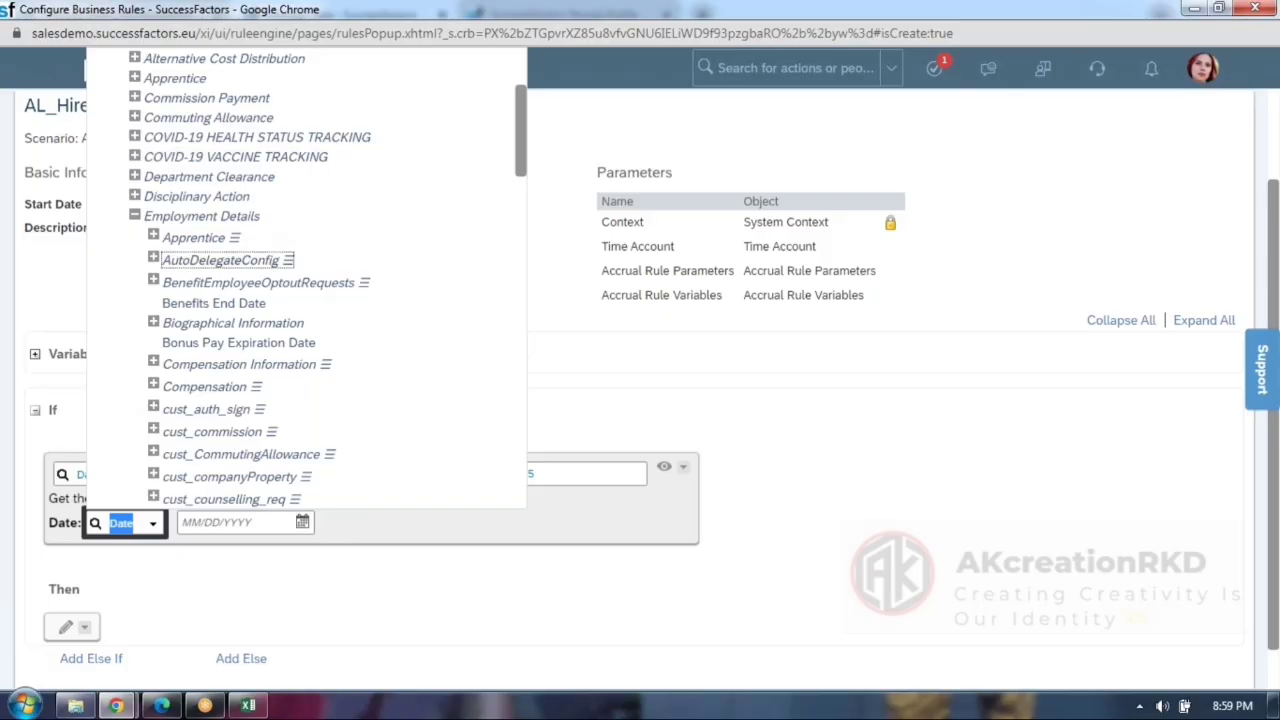
{"action": "scroll", "coordinate": [258, 262], "scroll_direction": "down", "scroll_amount": 15}
{"action": "scroll", "coordinate": [262, 284], "scroll_direction": "up", "scroll_amount": 3}
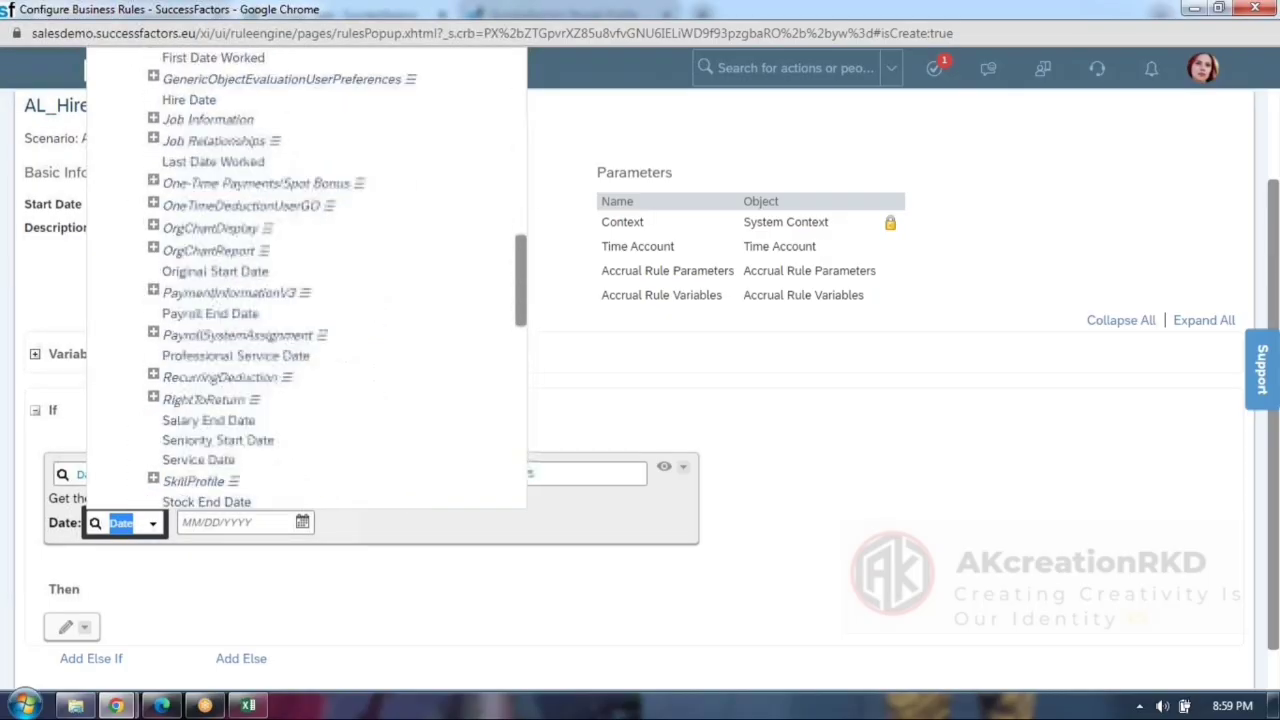
{"action": "left_click", "coordinate": [172, 105]}
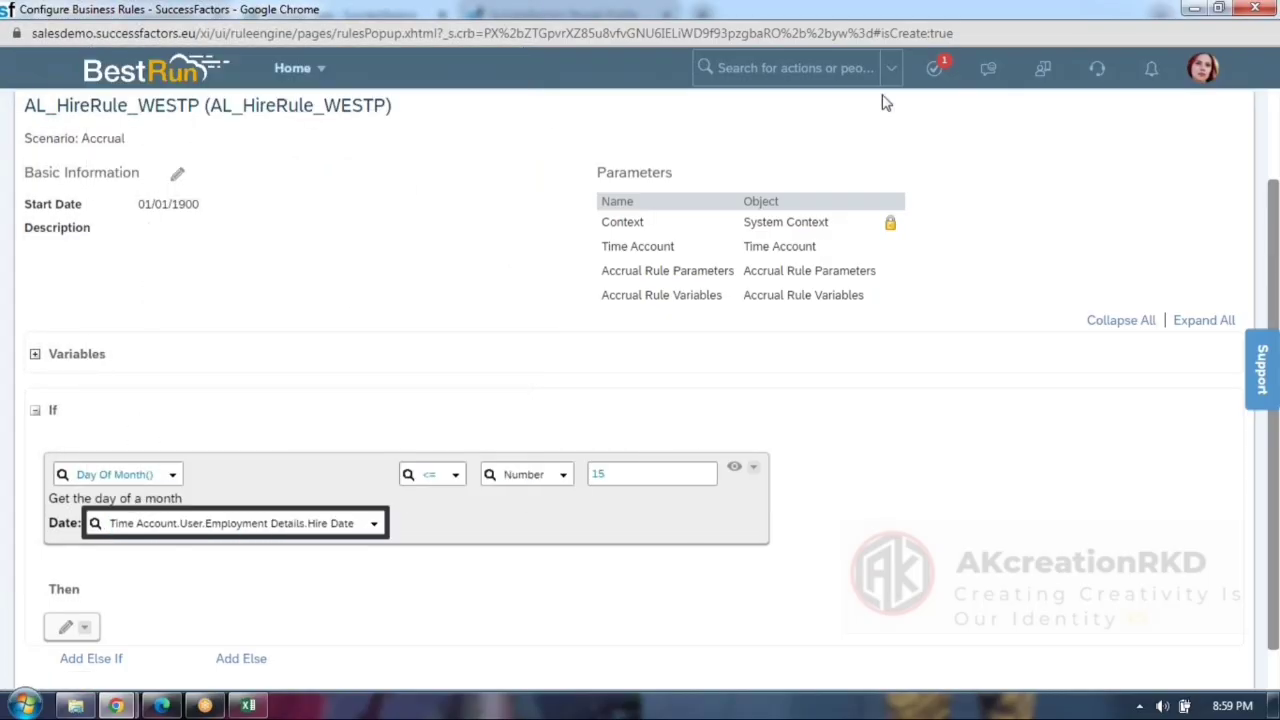
{"action": "left_click", "coordinate": [944, 43]}
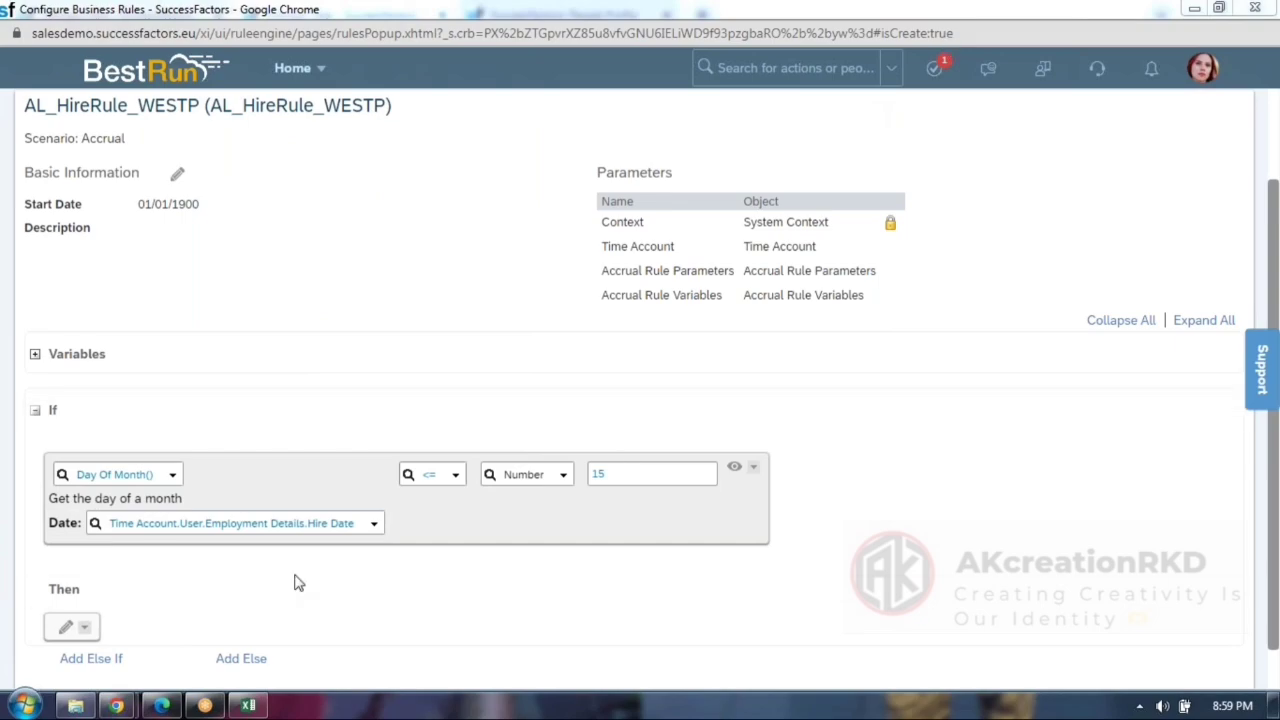
{"action": "left_click", "coordinate": [740, 467]}
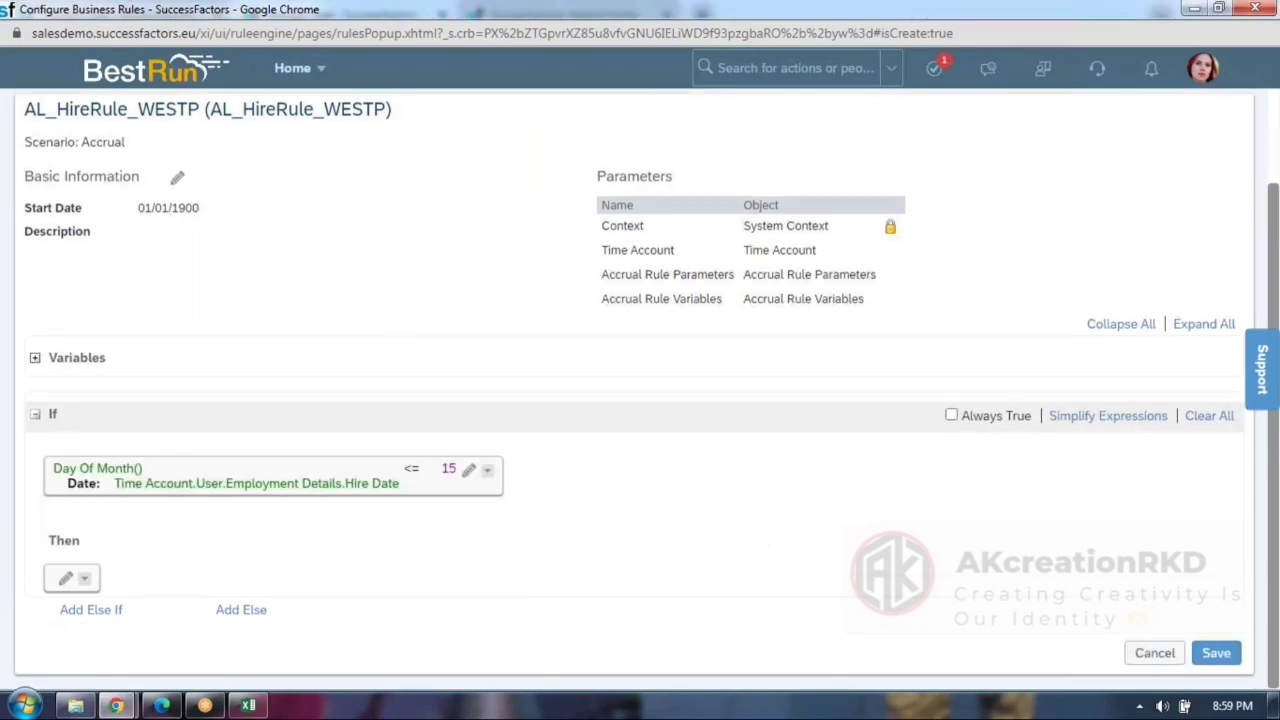
{"action": "left_click", "coordinate": [469, 470]}
Add a Then output that creates a Time Account.Time Account Details record.
{"action": "left_click", "coordinate": [68, 580]}
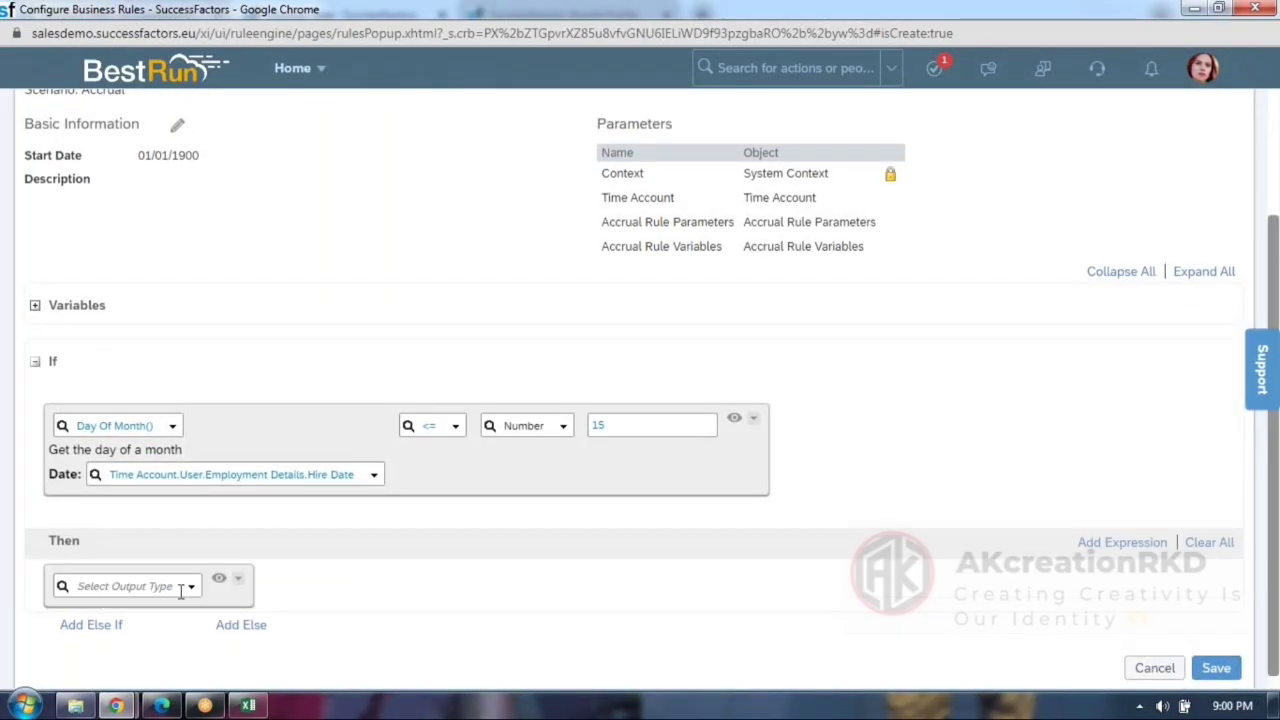
{"action": "left_click", "coordinate": [190, 587]}
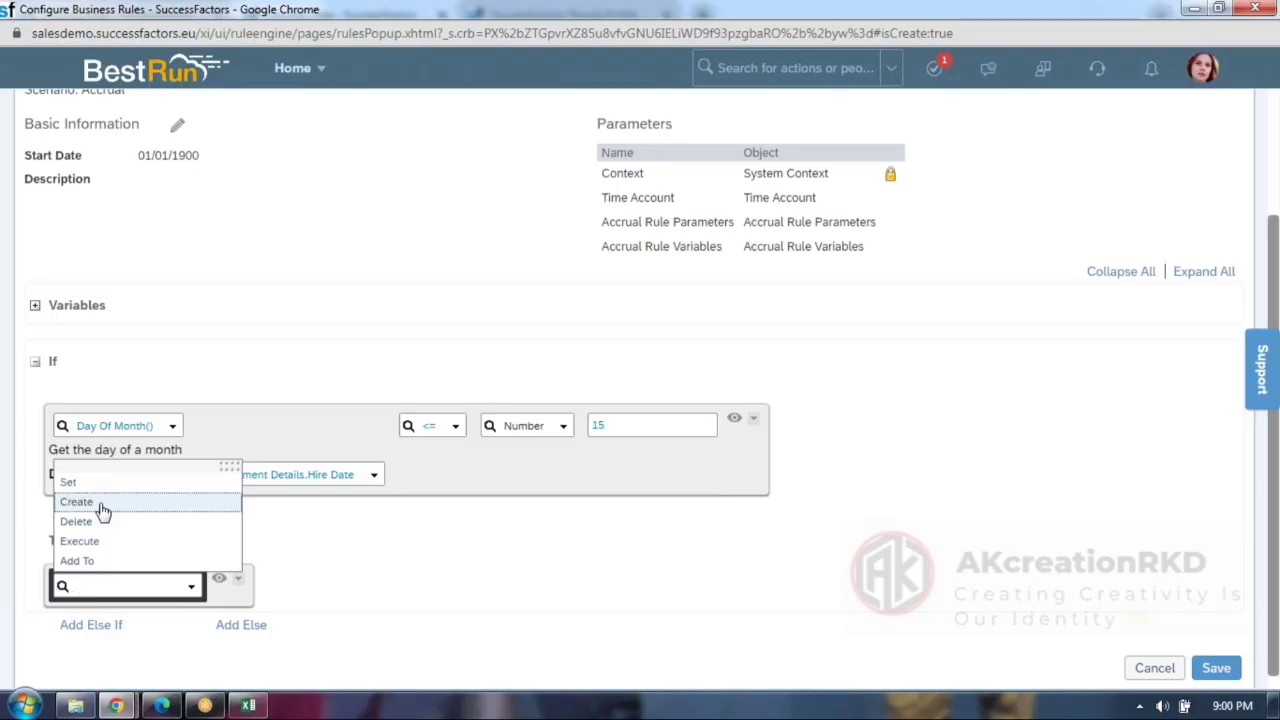
{"action": "left_click", "coordinate": [103, 511]}
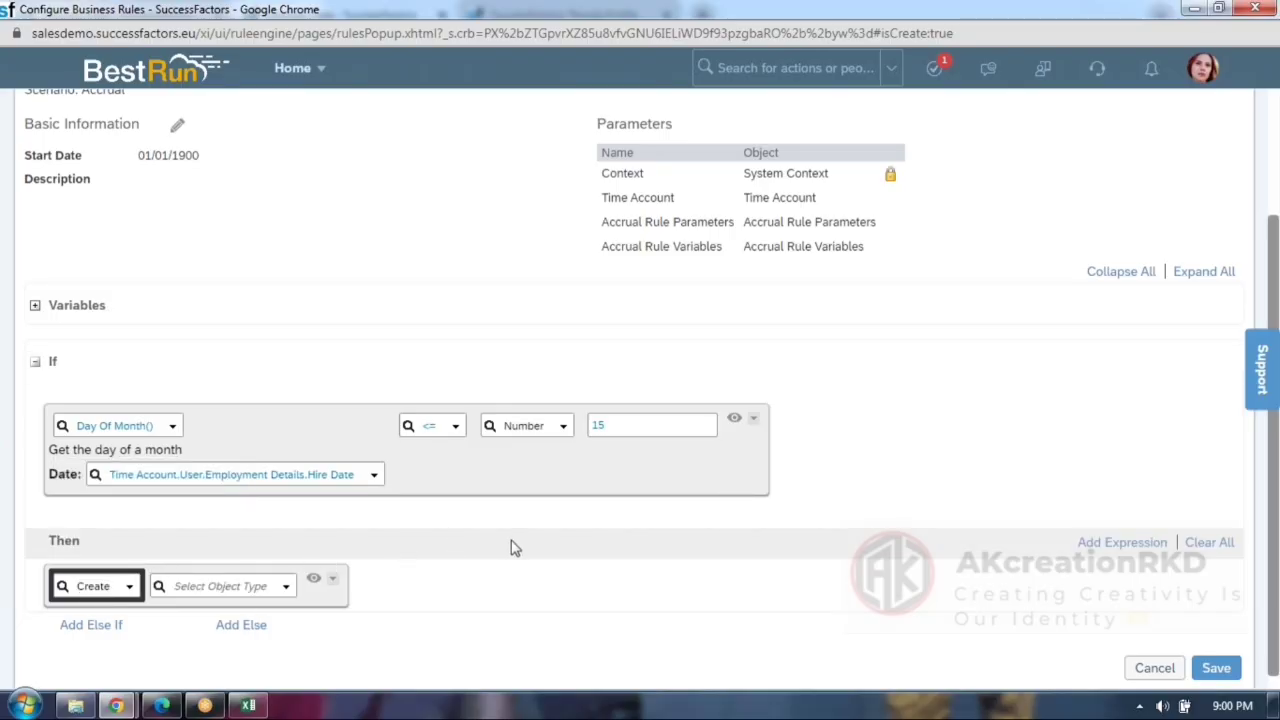
{"action": "scroll", "coordinate": [513, 548], "scroll_direction": "down", "scroll_amount": 1}
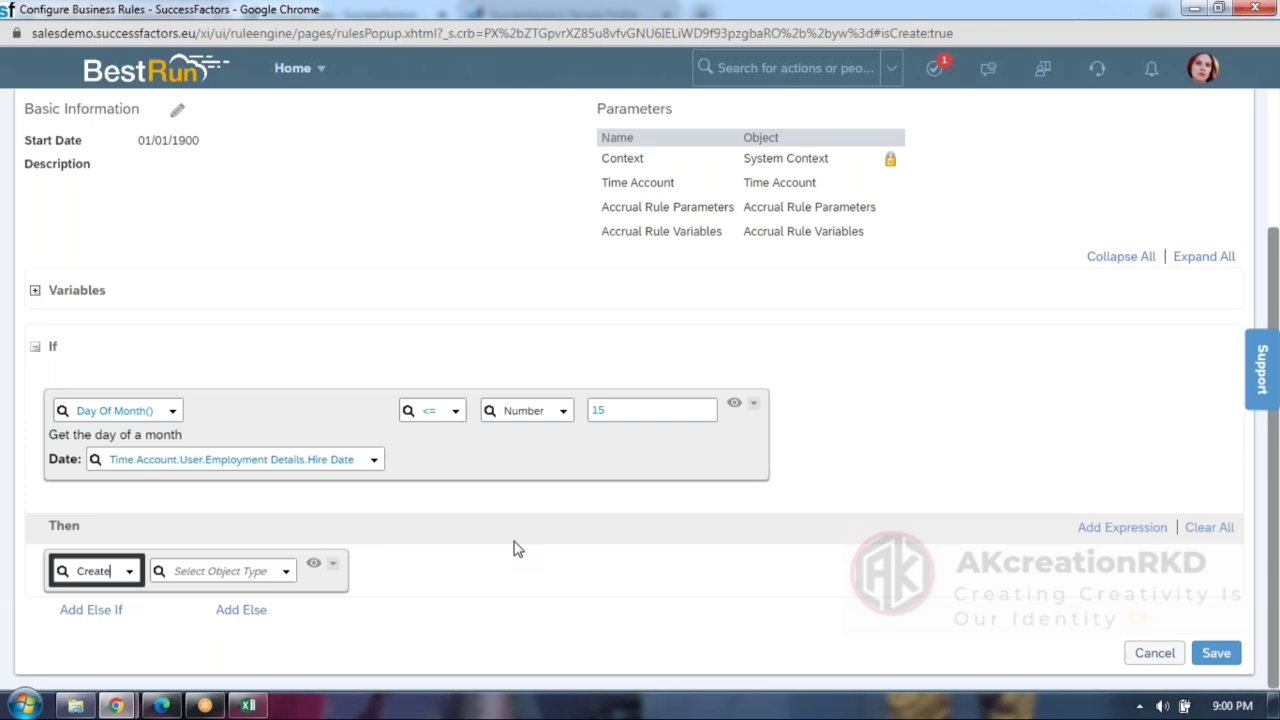
{"action": "left_click", "coordinate": [287, 577]}
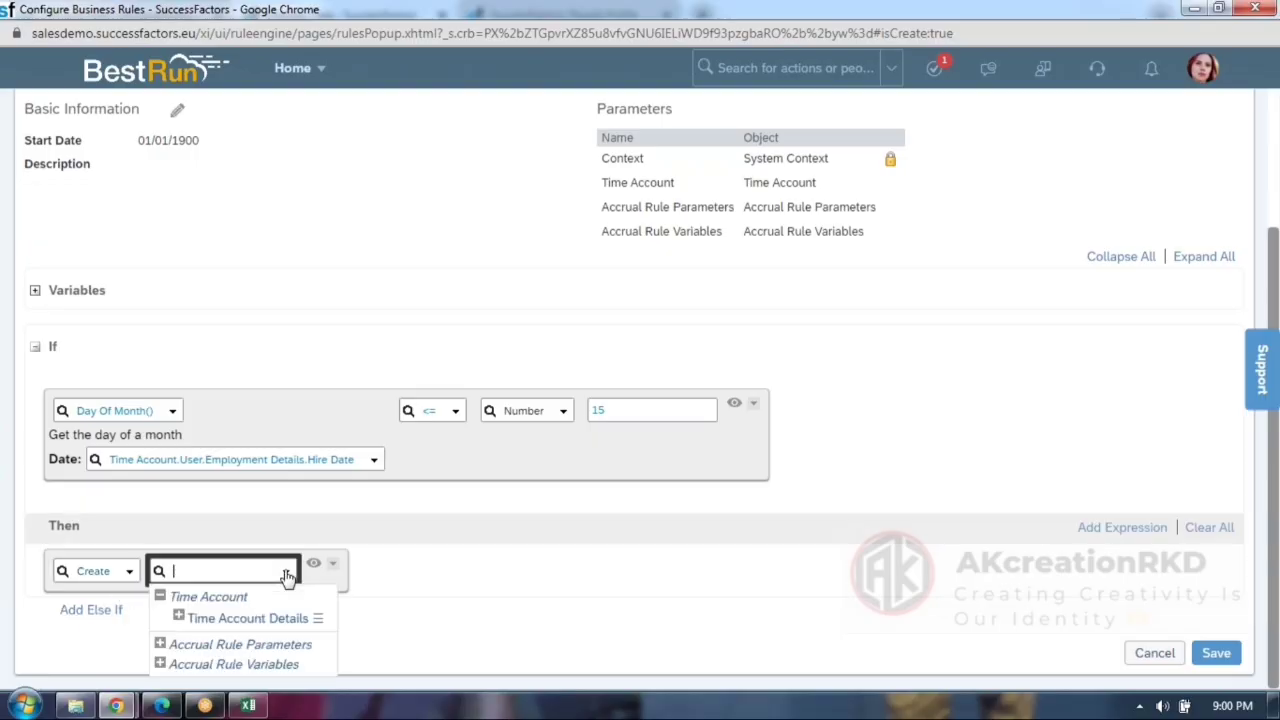
{"action": "left_click", "coordinate": [231, 622]}
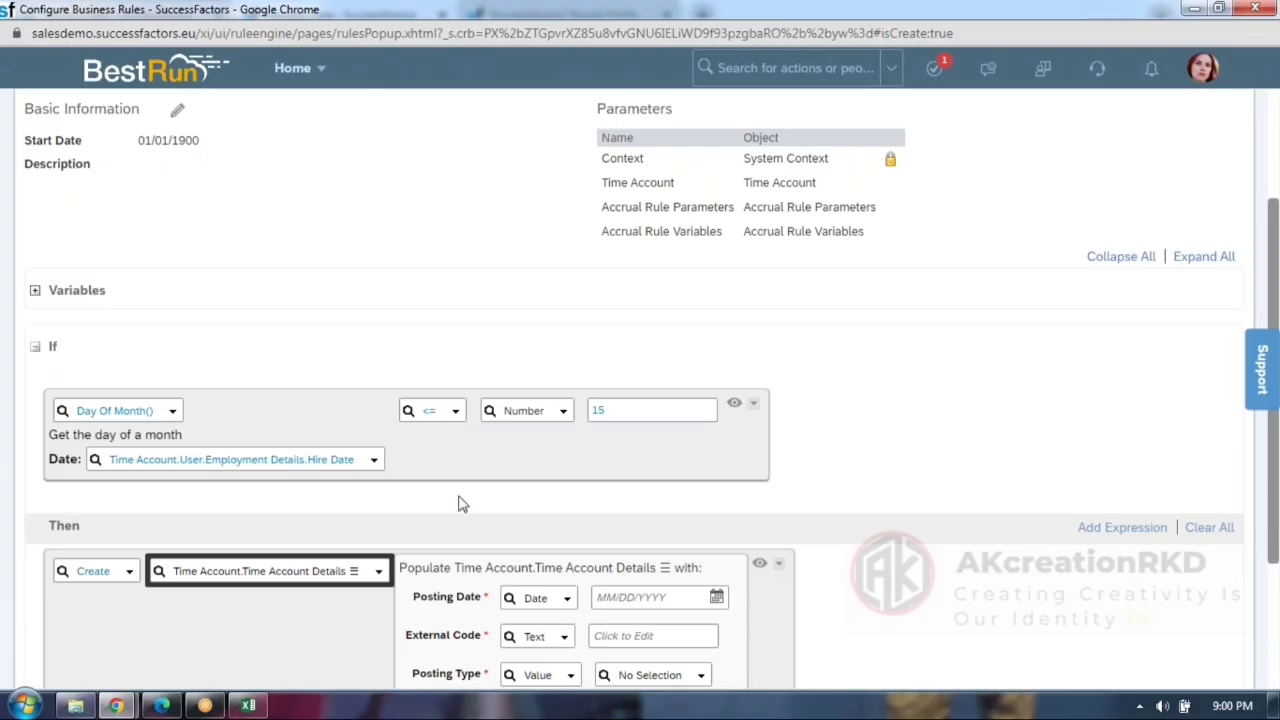
{"action": "scroll", "coordinate": [545, 475], "scroll_direction": "down", "scroll_amount": 2}
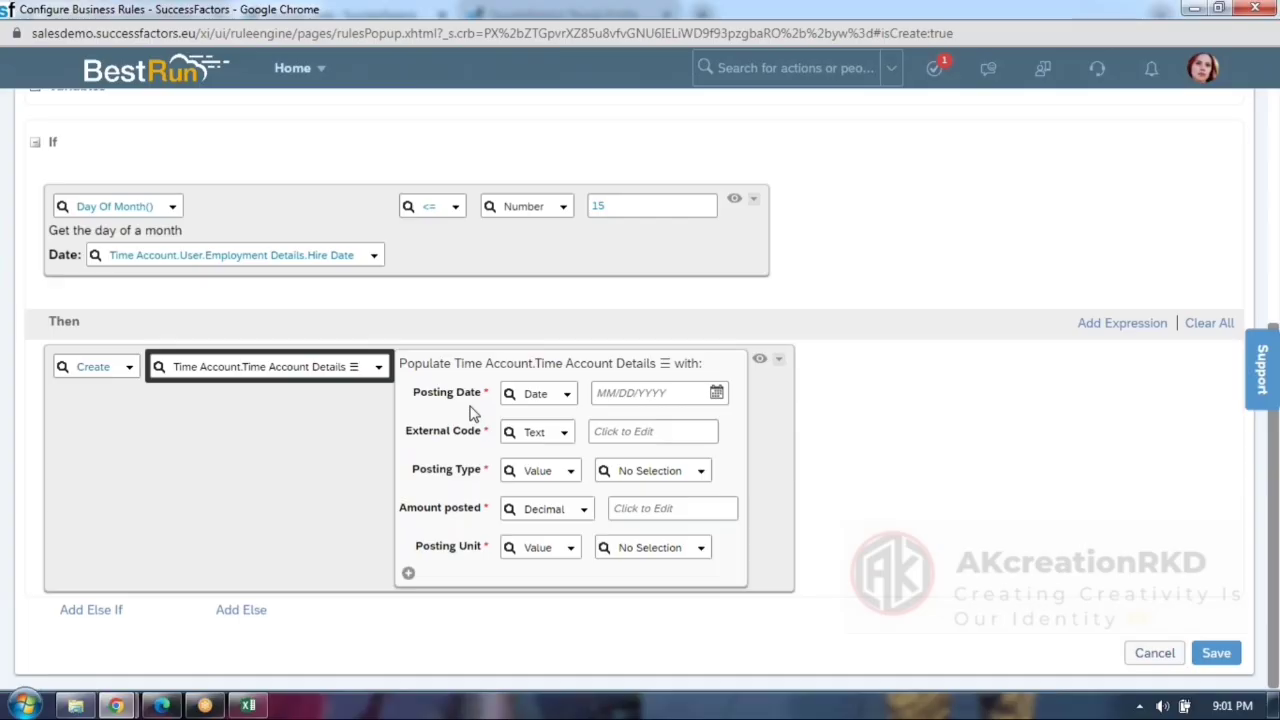
Switch to the Manage Data window and check the options offered for the time account type's Accrual Frequency Period.
{"action": "left_click", "coordinate": [118, 706]}
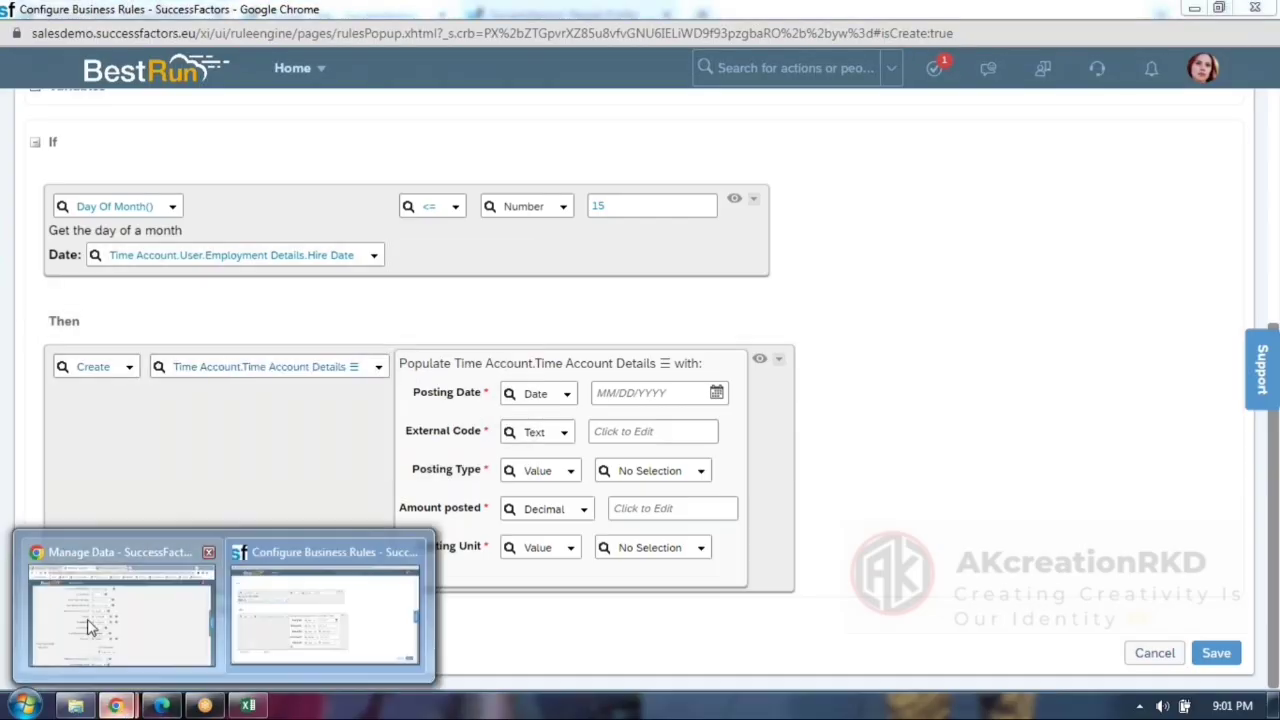
{"action": "left_click", "coordinate": [91, 623]}
{"action": "scroll", "coordinate": [538, 400], "scroll_direction": "down", "scroll_amount": 4}
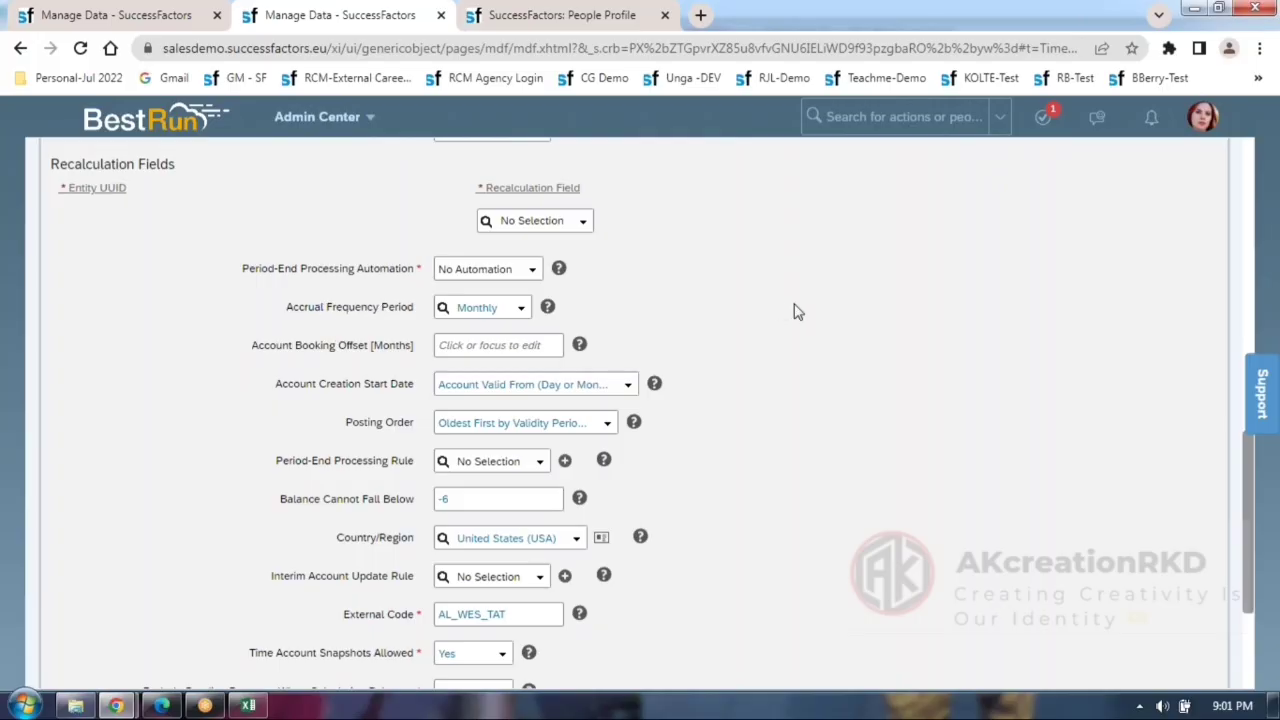
{"action": "left_click", "coordinate": [521, 312]}
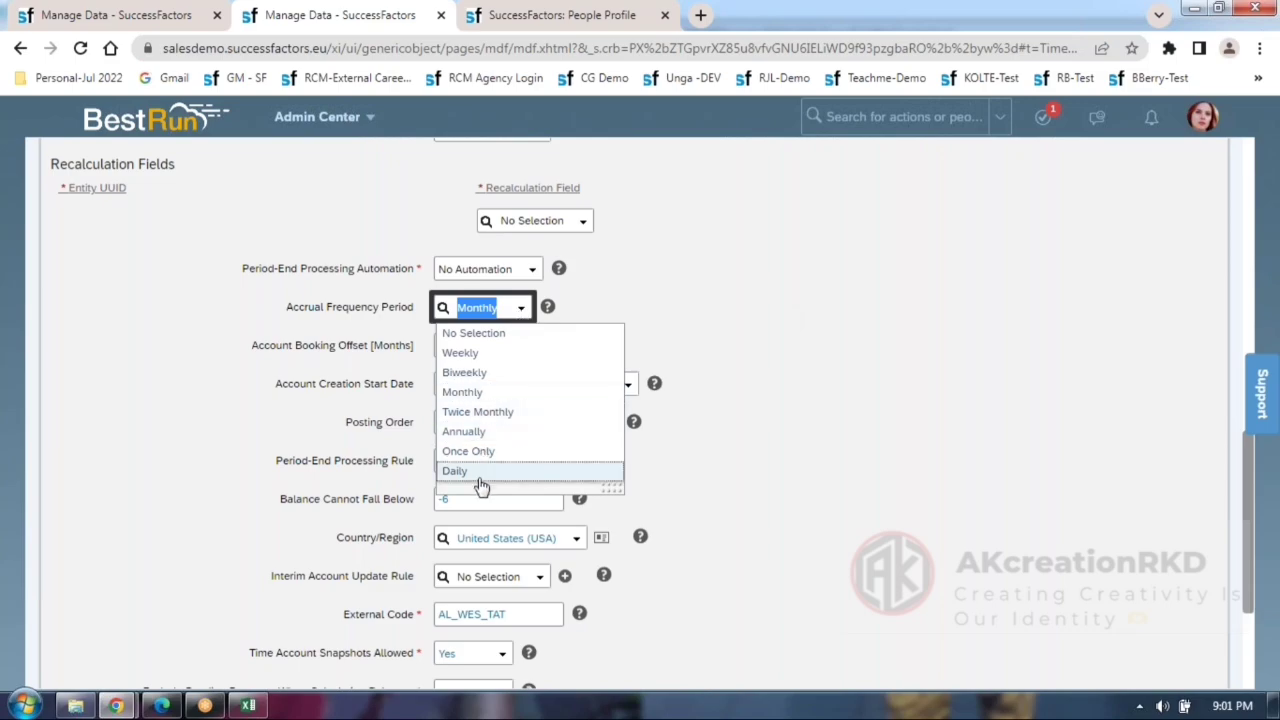
{"action": "left_click", "coordinate": [986, 377]}
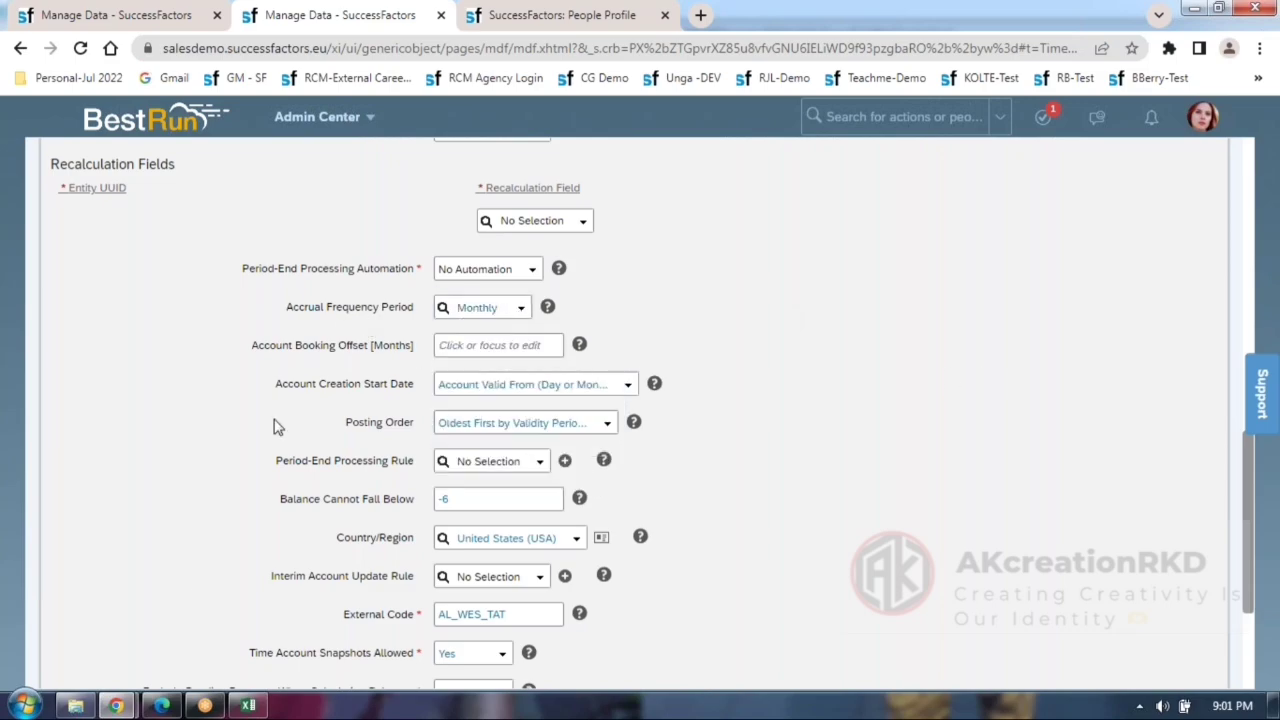
Return to the business rule window and examine the Accrual Rule Parameters dates available for the Posting Date.
{"action": "left_click", "coordinate": [134, 706]}
{"action": "left_click", "coordinate": [300, 622]}
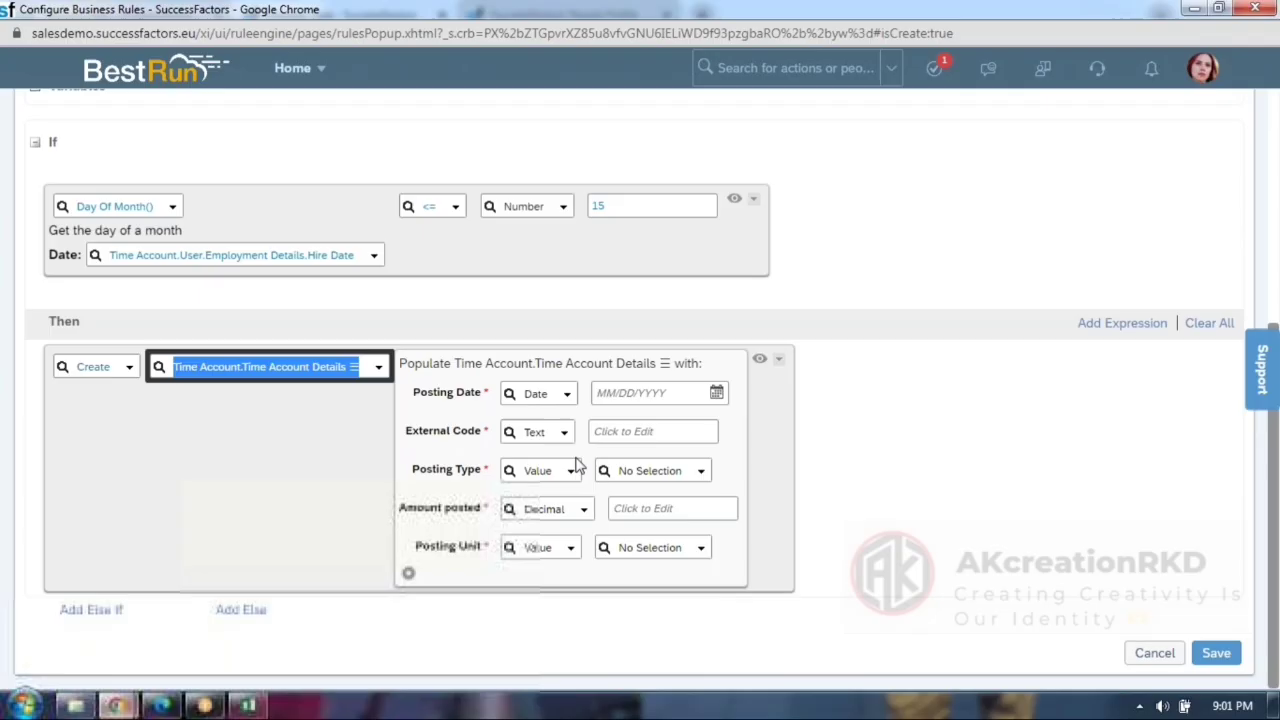
{"action": "left_click", "coordinate": [455, 408]}
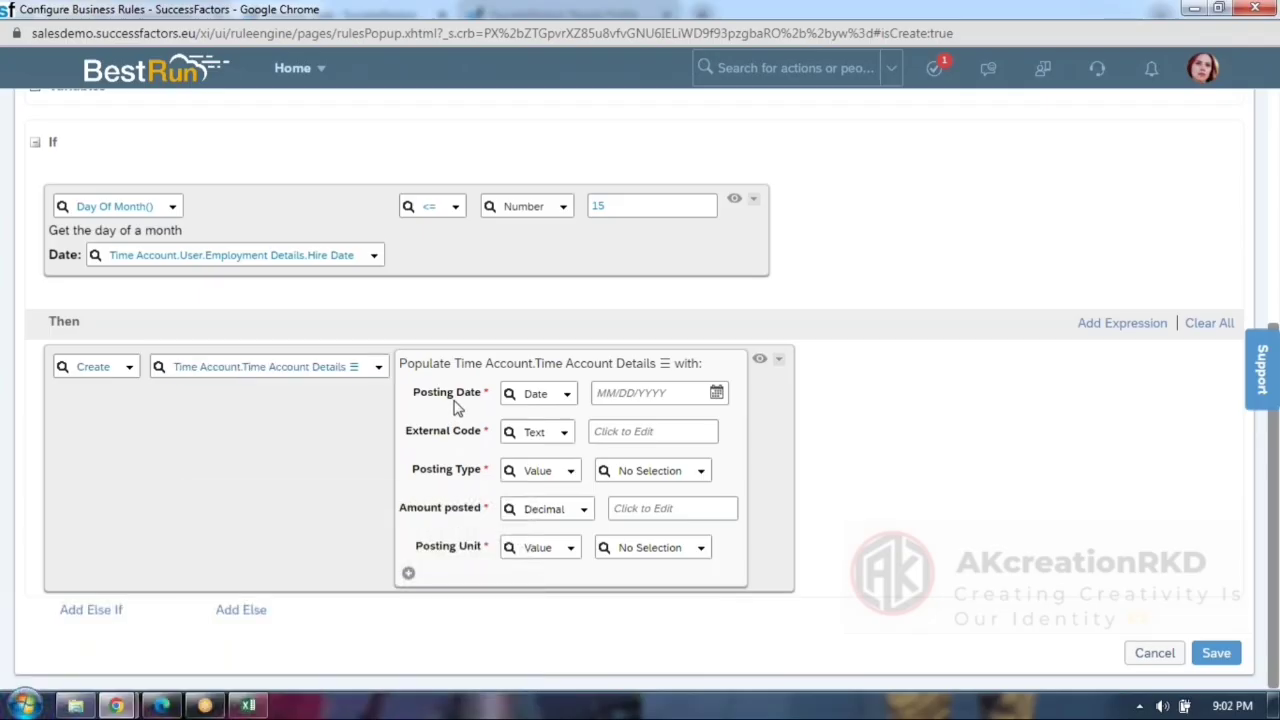
{"action": "left_click", "coordinate": [569, 396]}
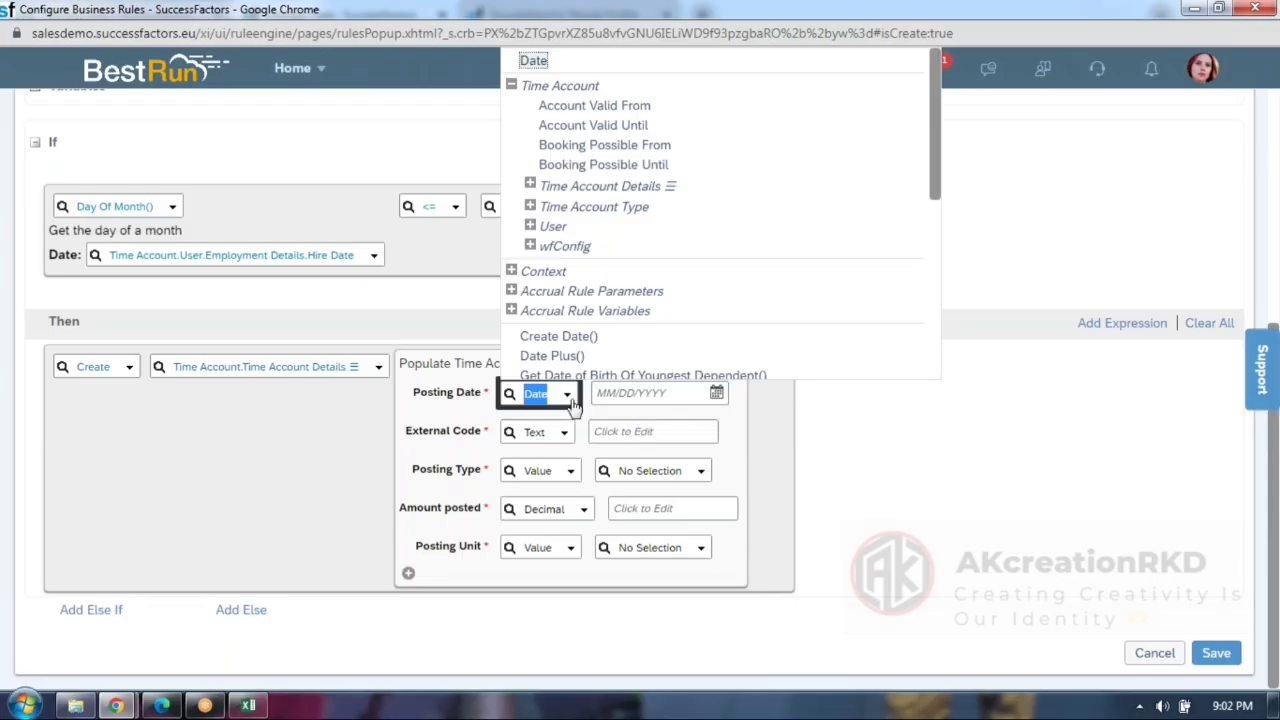
{"action": "left_click", "coordinate": [511, 291]}
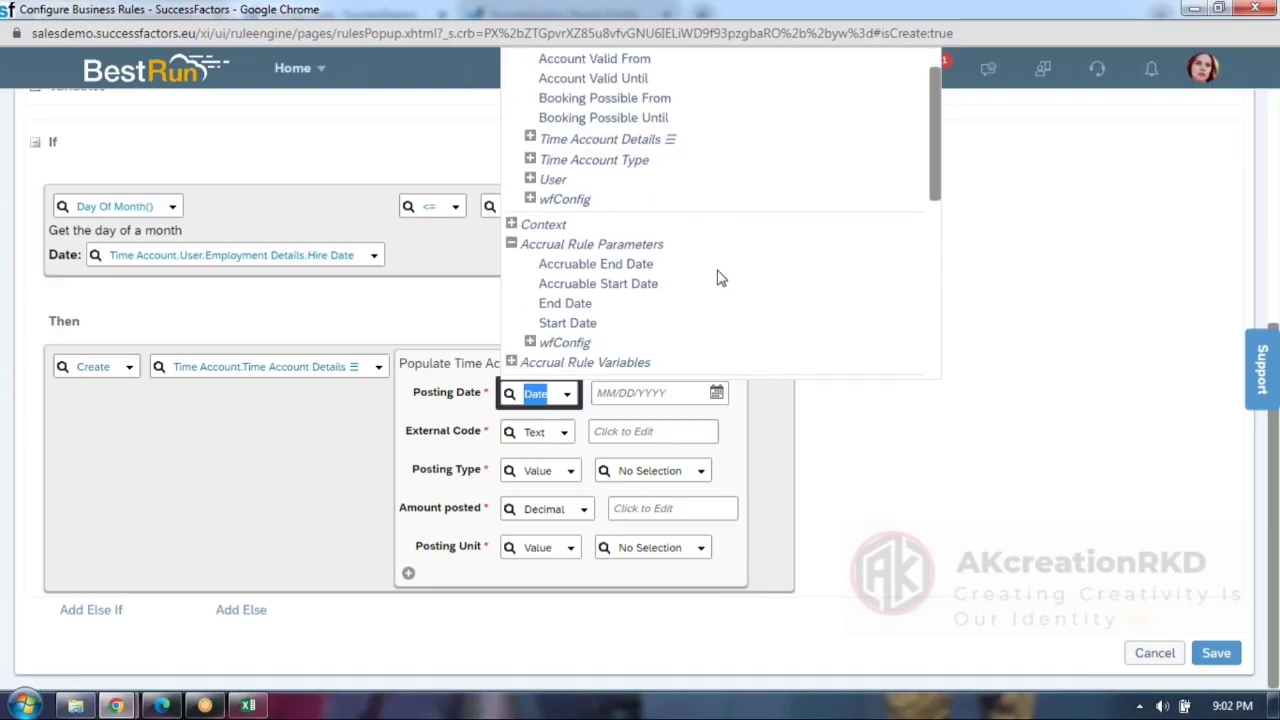
{"action": "scroll", "coordinate": [721, 278], "scroll_direction": "down", "scroll_amount": 1}
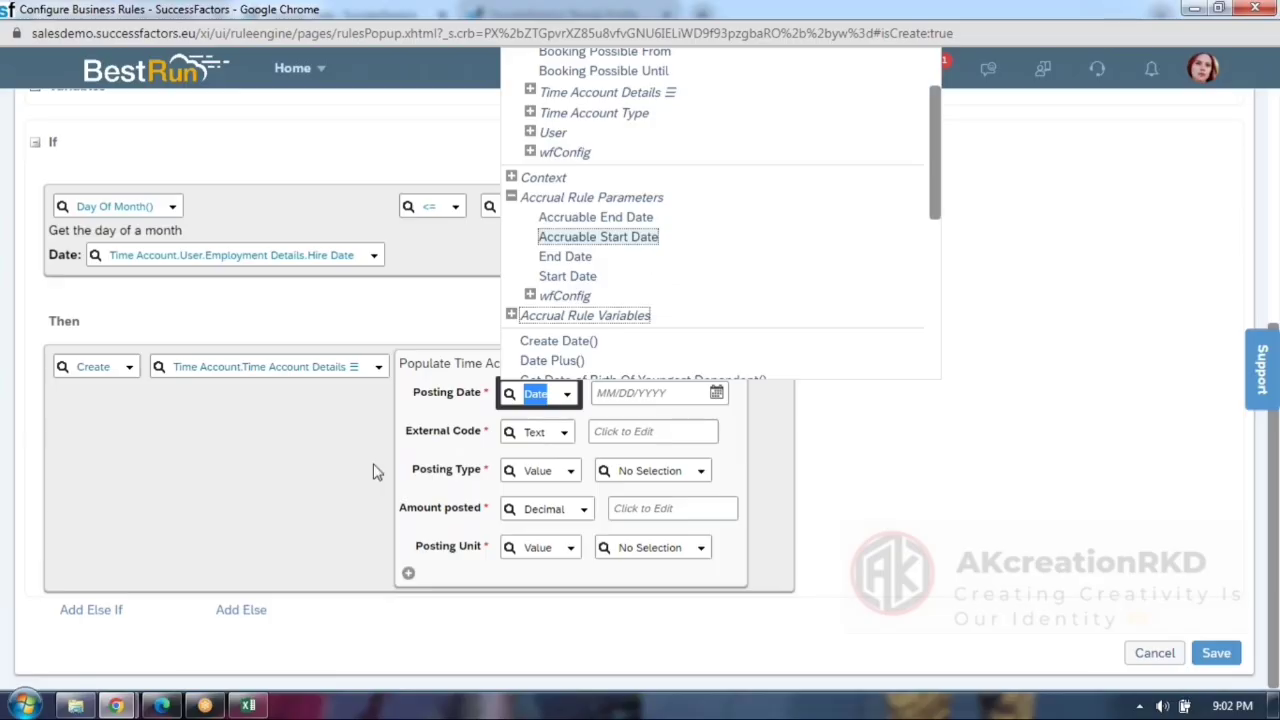
Switch to Excel, review the Accrual Rule Parameters notes in the Time Off sheet, and open Sheet1.
{"action": "left_click", "coordinate": [246, 707]}
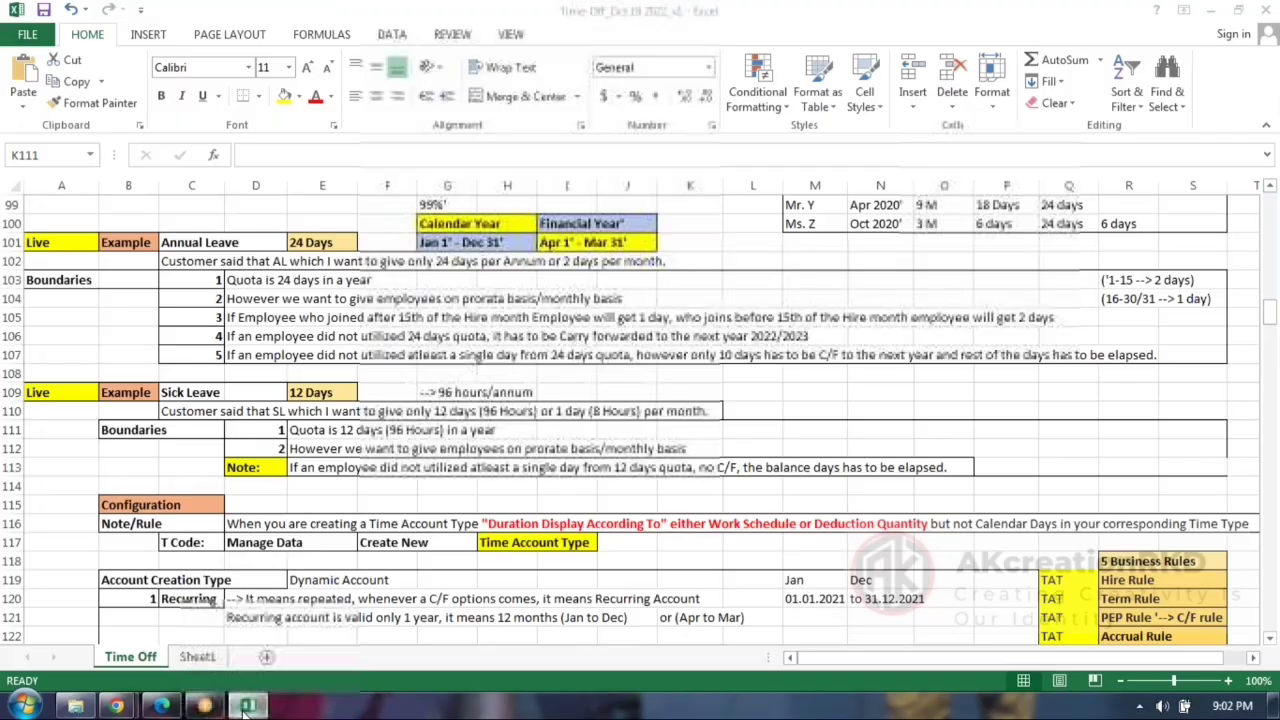
{"action": "scroll", "coordinate": [290, 555], "scroll_direction": "down", "scroll_amount": 4}
{"action": "scroll", "coordinate": [290, 555], "scroll_direction": "down", "scroll_amount": 18}
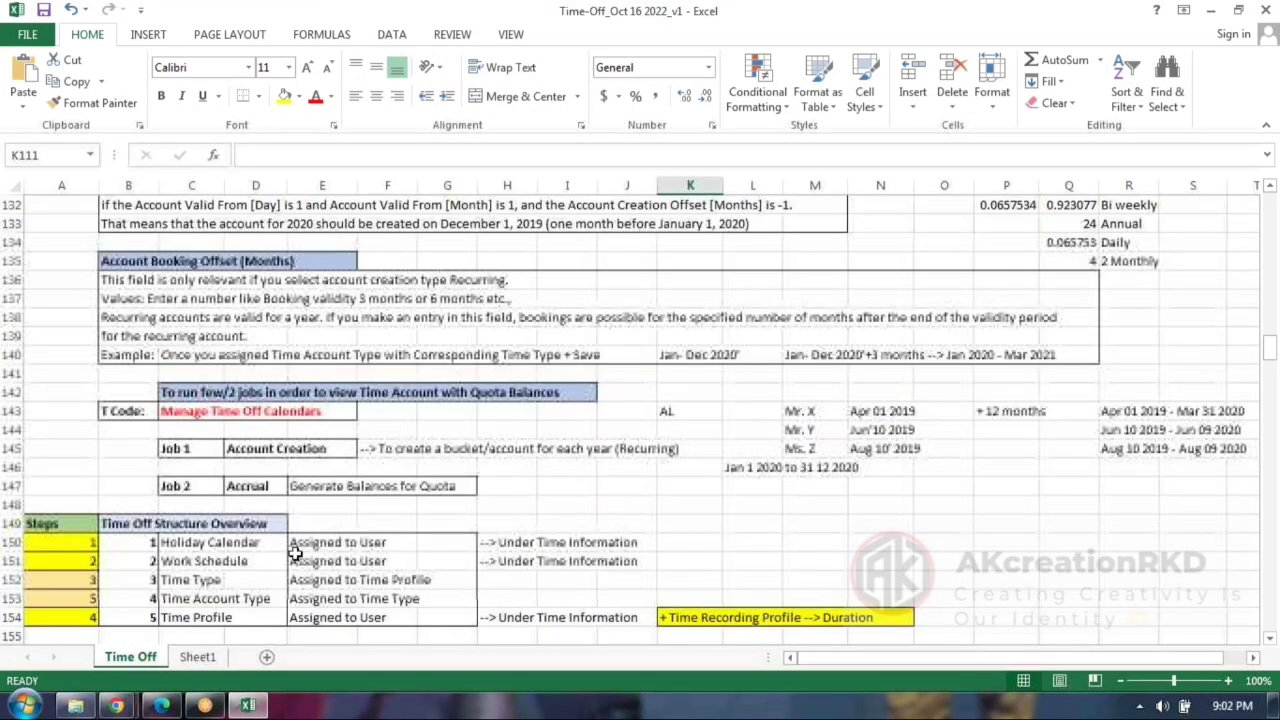
{"action": "scroll", "coordinate": [315, 548], "scroll_direction": "down", "scroll_amount": 13}
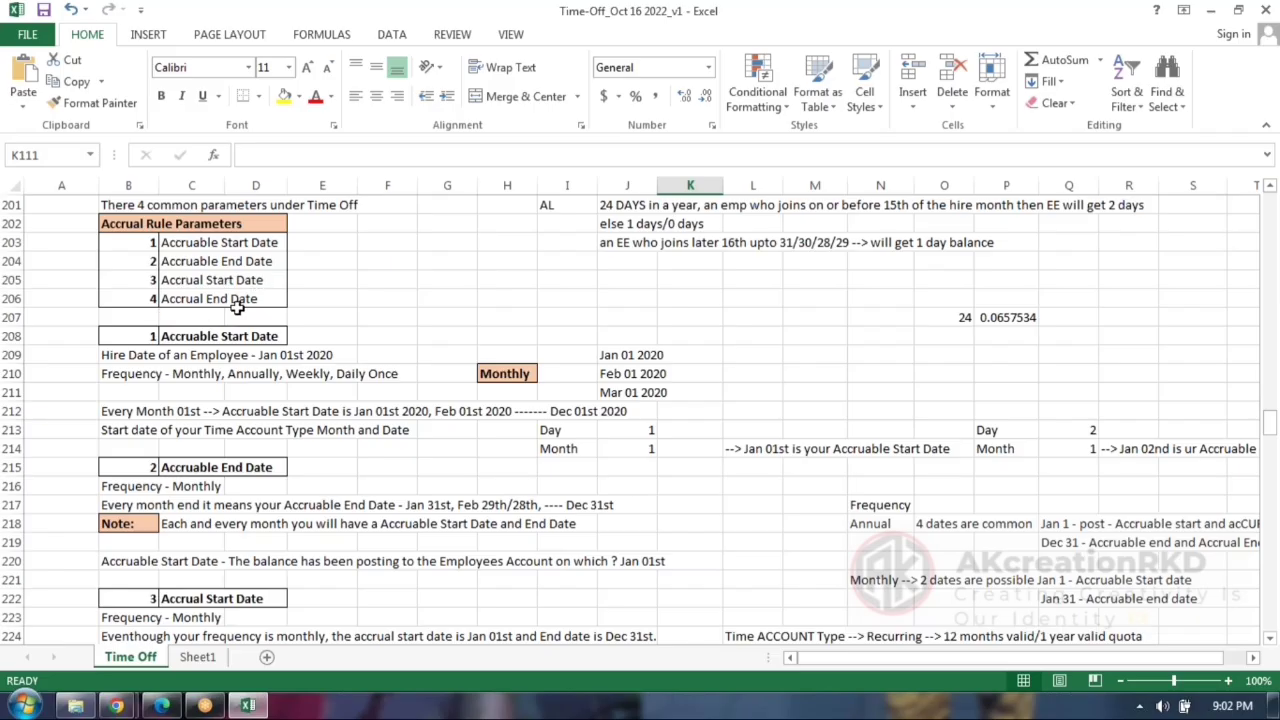
{"action": "left_click", "coordinate": [200, 657]}
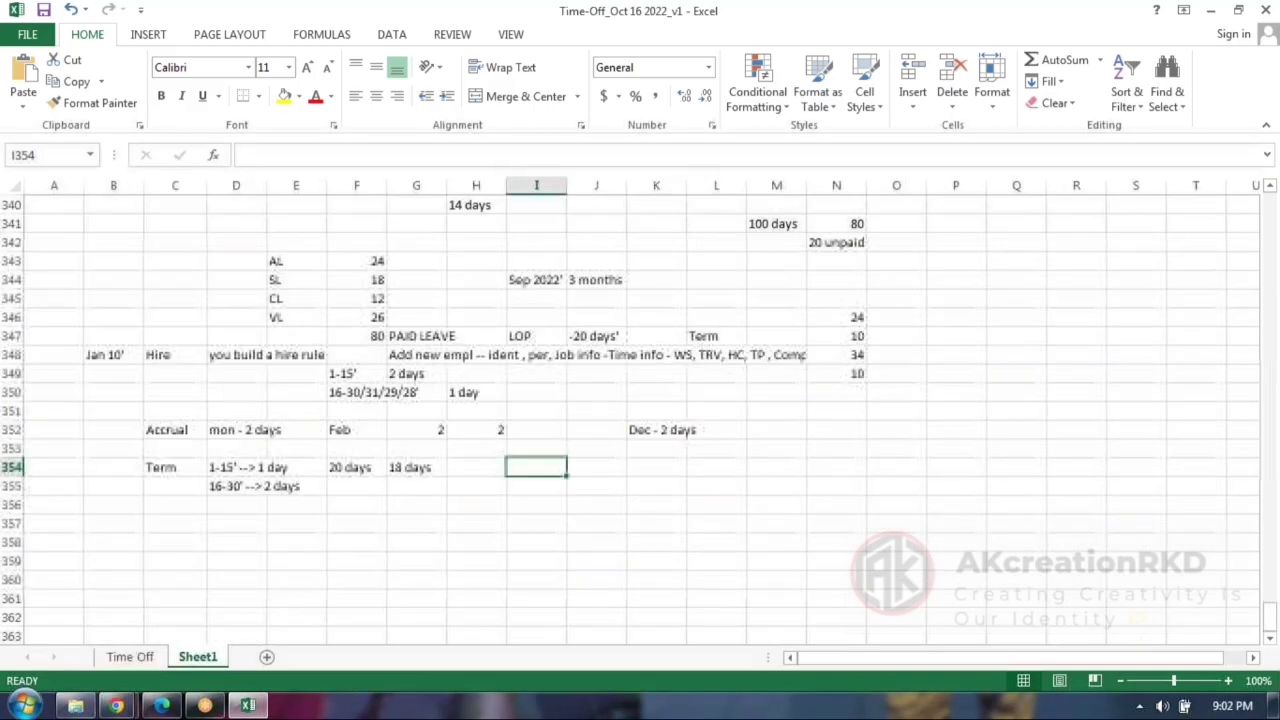
Enter Accruable in B358 of Sheet1, with Start in C358 and En date in C359.
{"action": "scroll", "coordinate": [117, 428], "scroll_direction": "down", "scroll_amount": 2}
{"action": "left_click", "coordinate": [120, 428]}
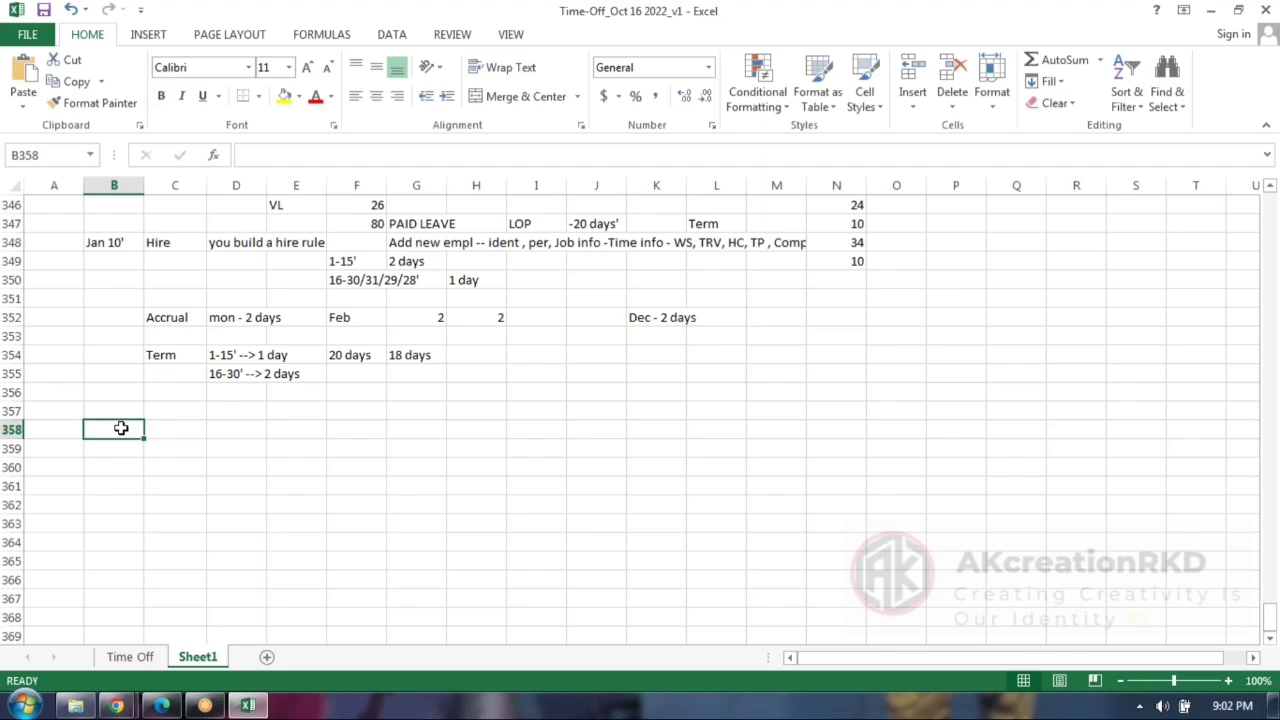
{"action": "type", "text": "Acc"}
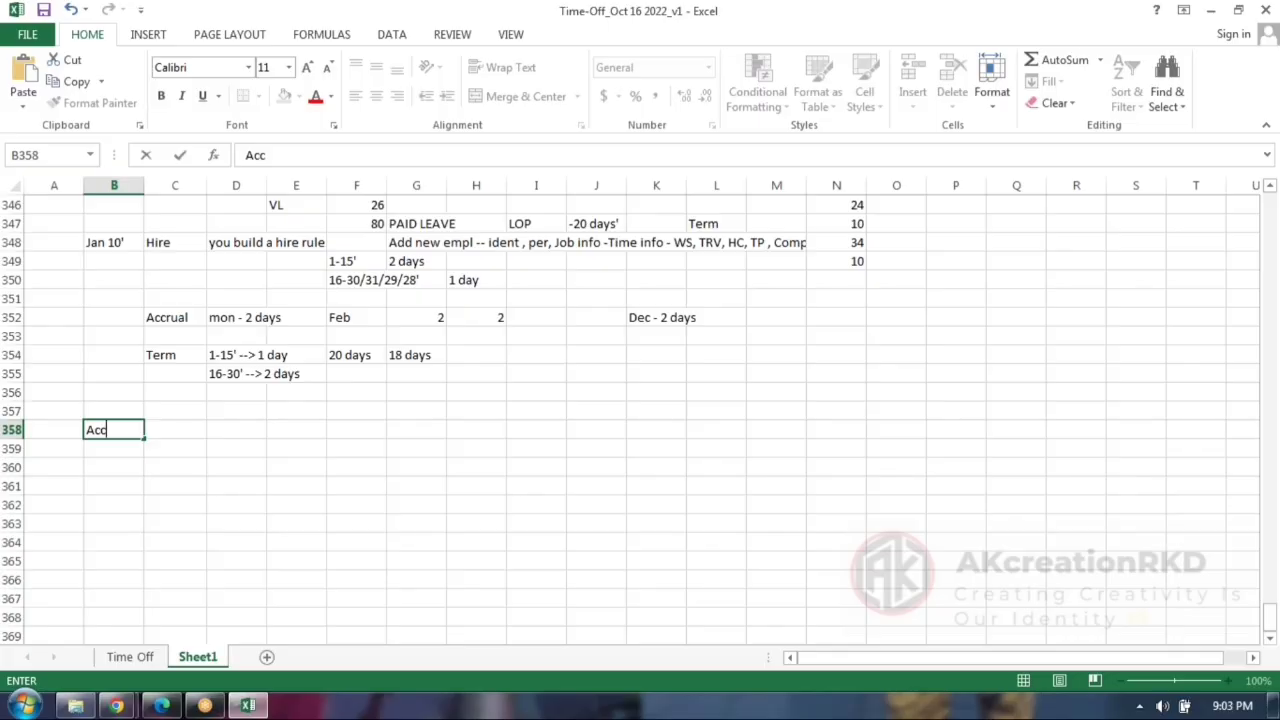
{"action": "type", "text": "ruable"}
{"action": "left_click", "coordinate": [190, 500]}
{"action": "left_click", "coordinate": [200, 429]}
{"action": "type", "text": "Start"}
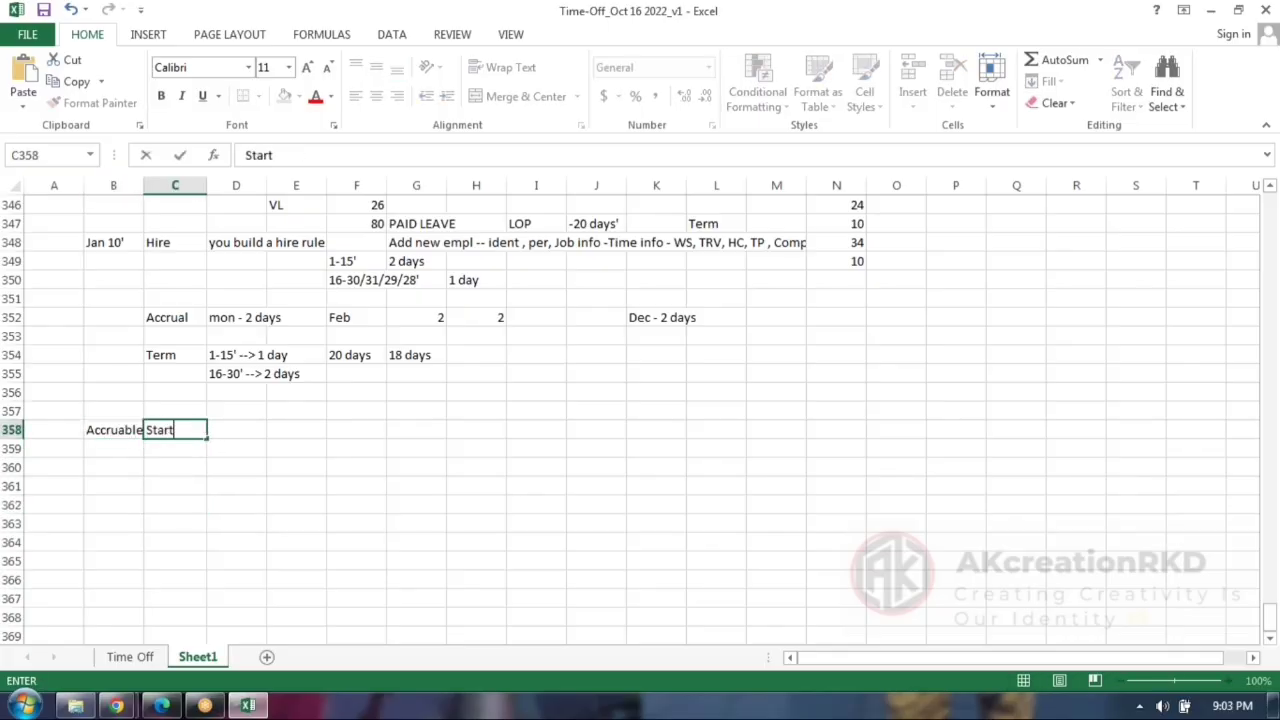
{"action": "key", "text": "Return"}
{"action": "type", "text": "En"}
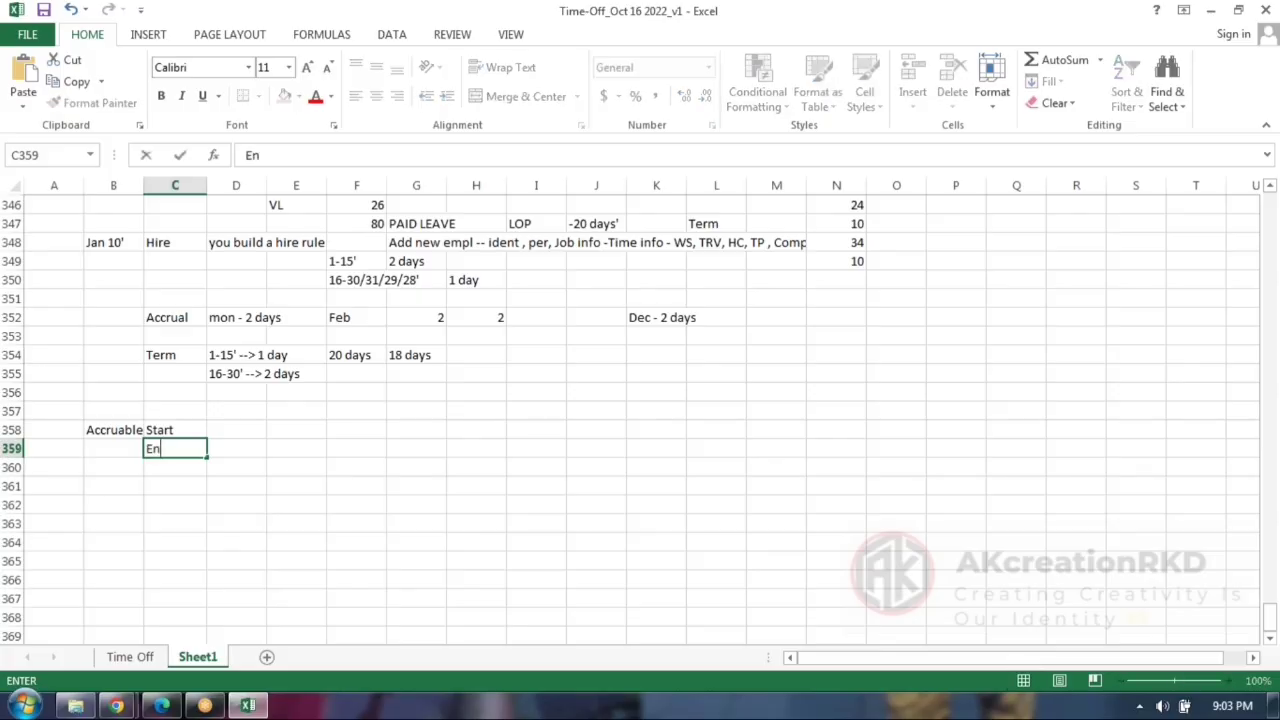
{"action": "type", "text": " date"}
{"action": "left_click", "coordinate": [255, 503]}
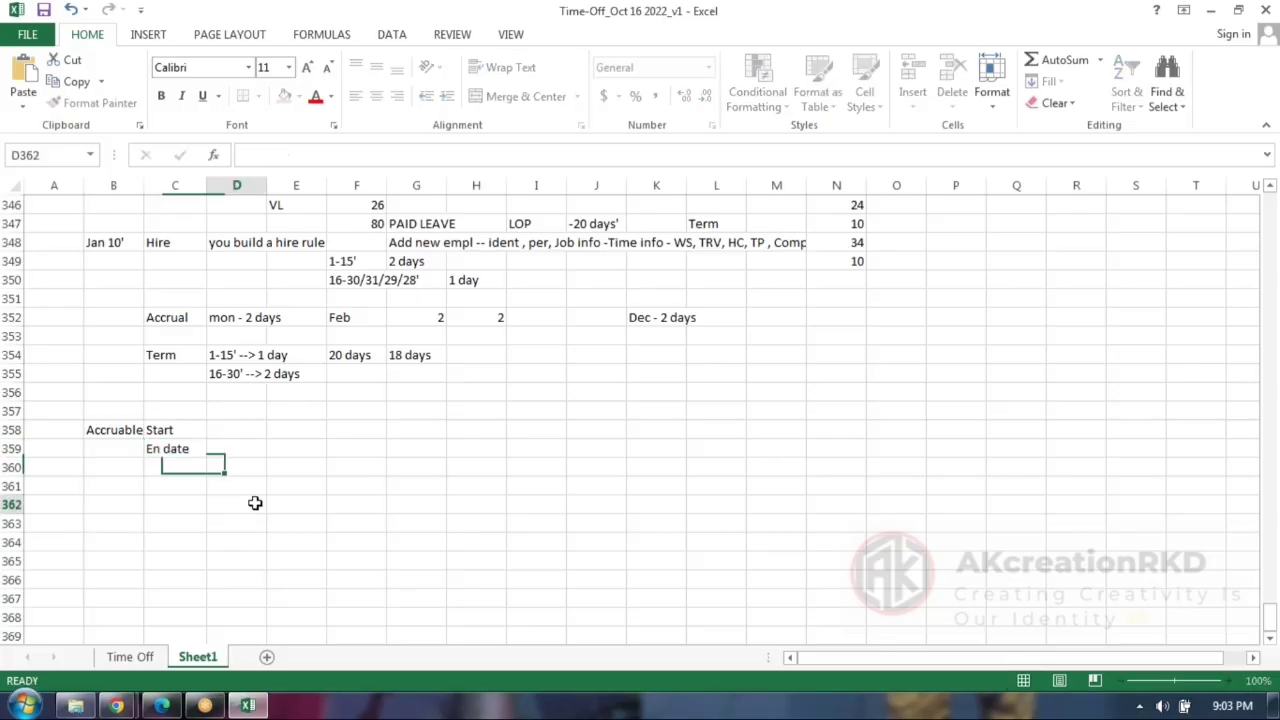
Enter Acc in B362, with Star in C362 and End in C363.
{"action": "left_click", "coordinate": [114, 505]}
{"action": "type", "text": "Acc"}
{"action": "key", "text": "Tab"}
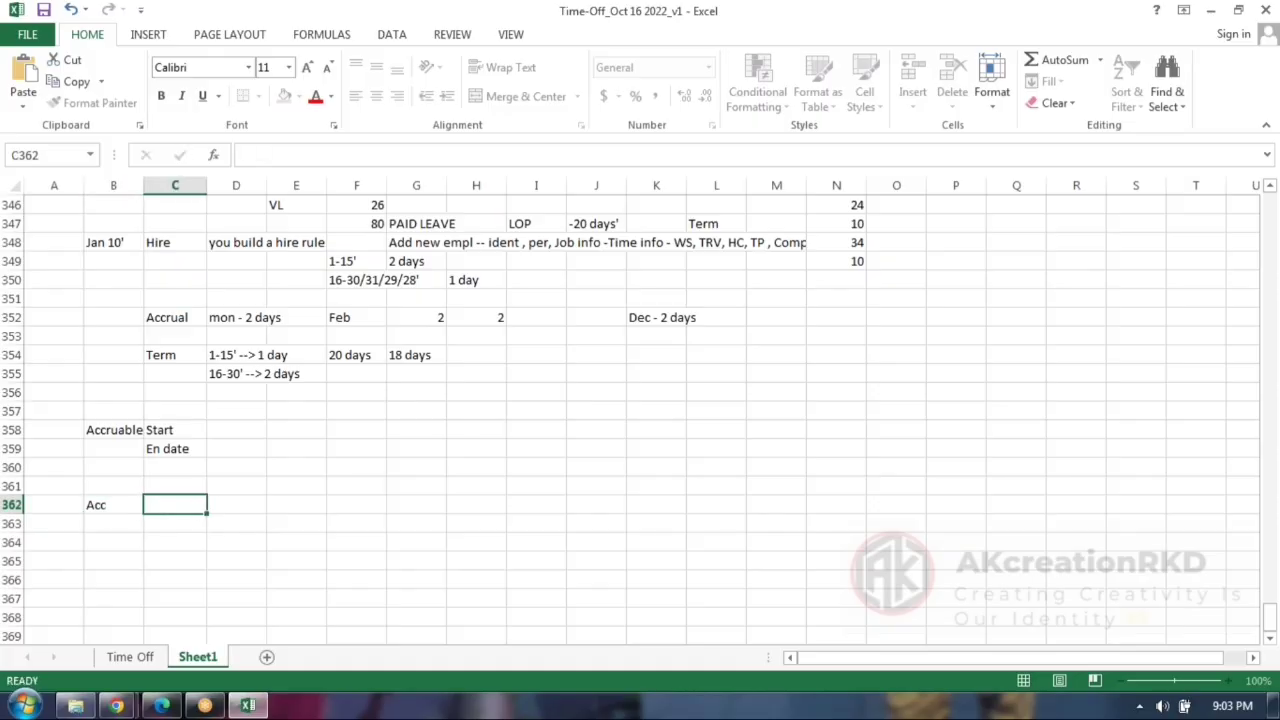
{"action": "type", "text": "Star"}
{"action": "key", "text": "Return"}
{"action": "type", "text": "End"}
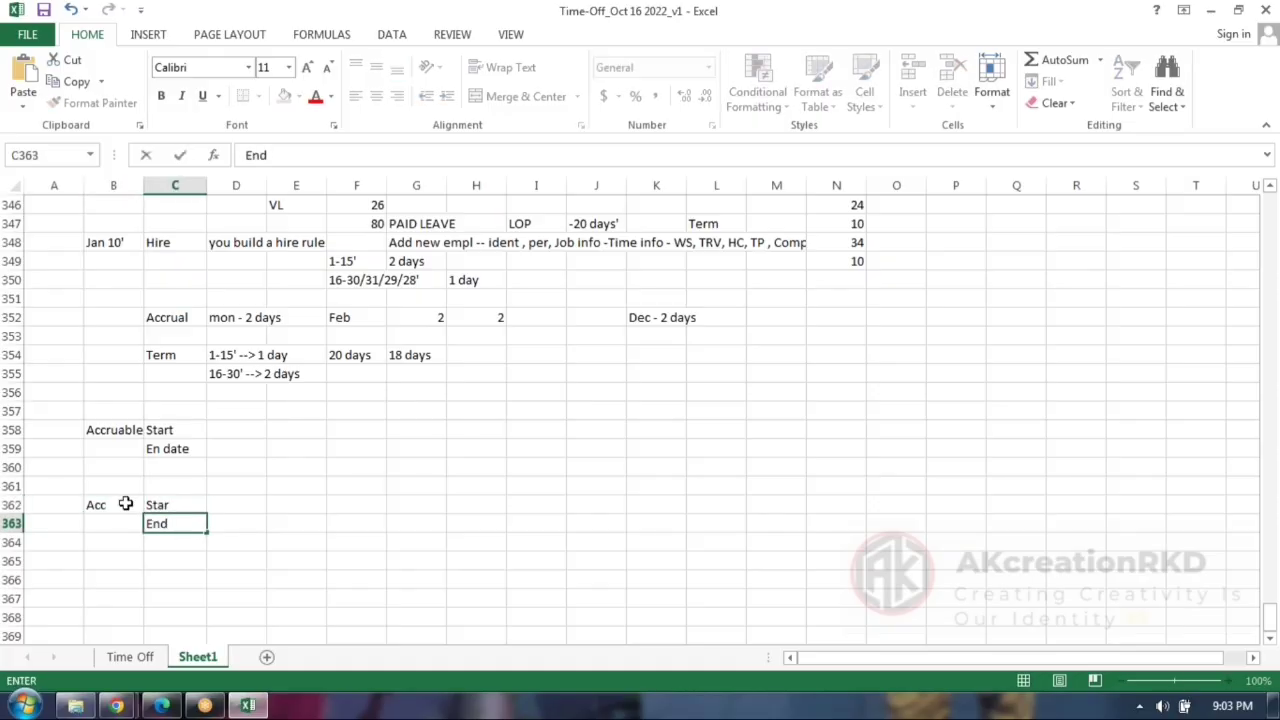
{"action": "left_click", "coordinate": [329, 505]}
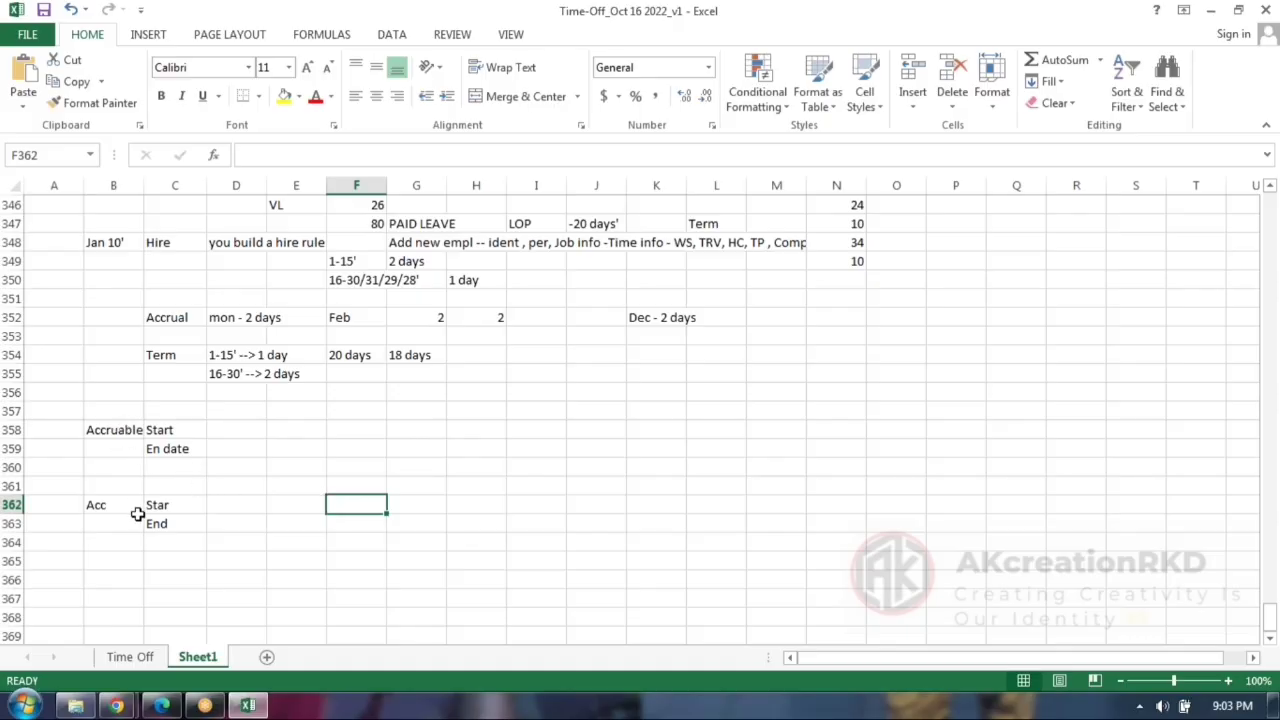
Start a frequency header row with "Based on ur freque" in E357 and Monthly in G357.
{"action": "left_click", "coordinate": [305, 409]}
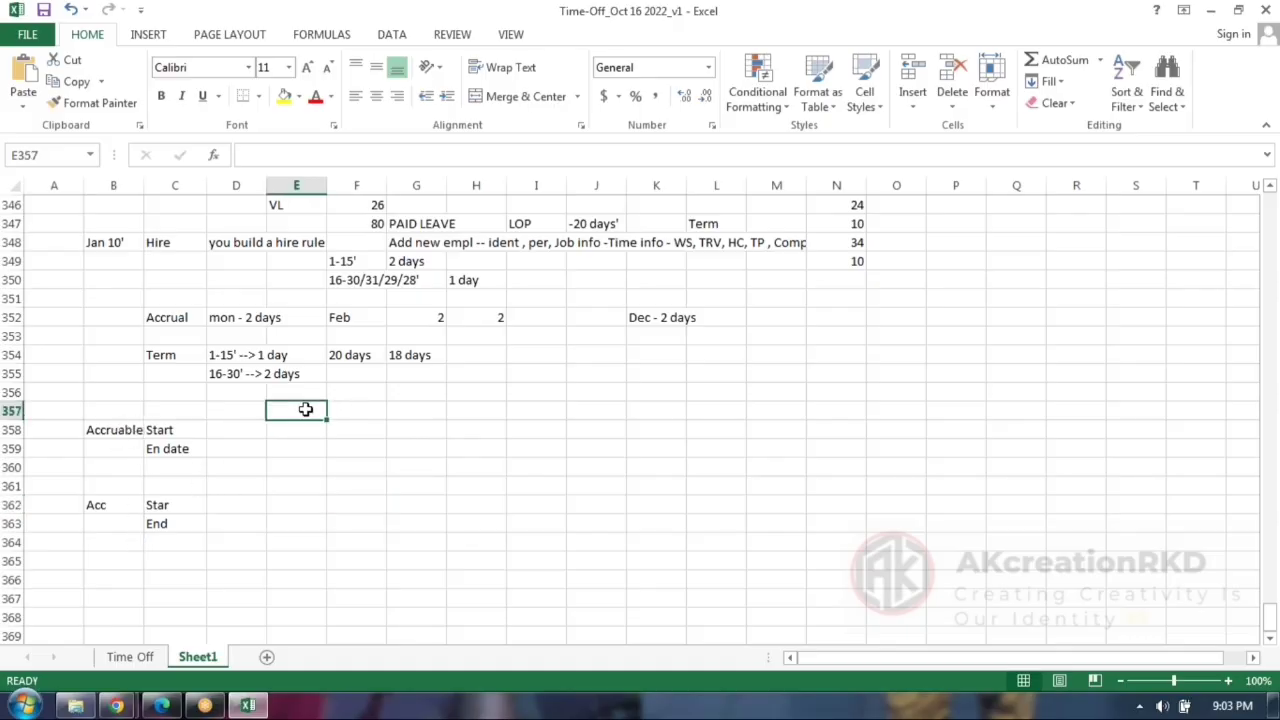
{"action": "type", "text": "Based on"}
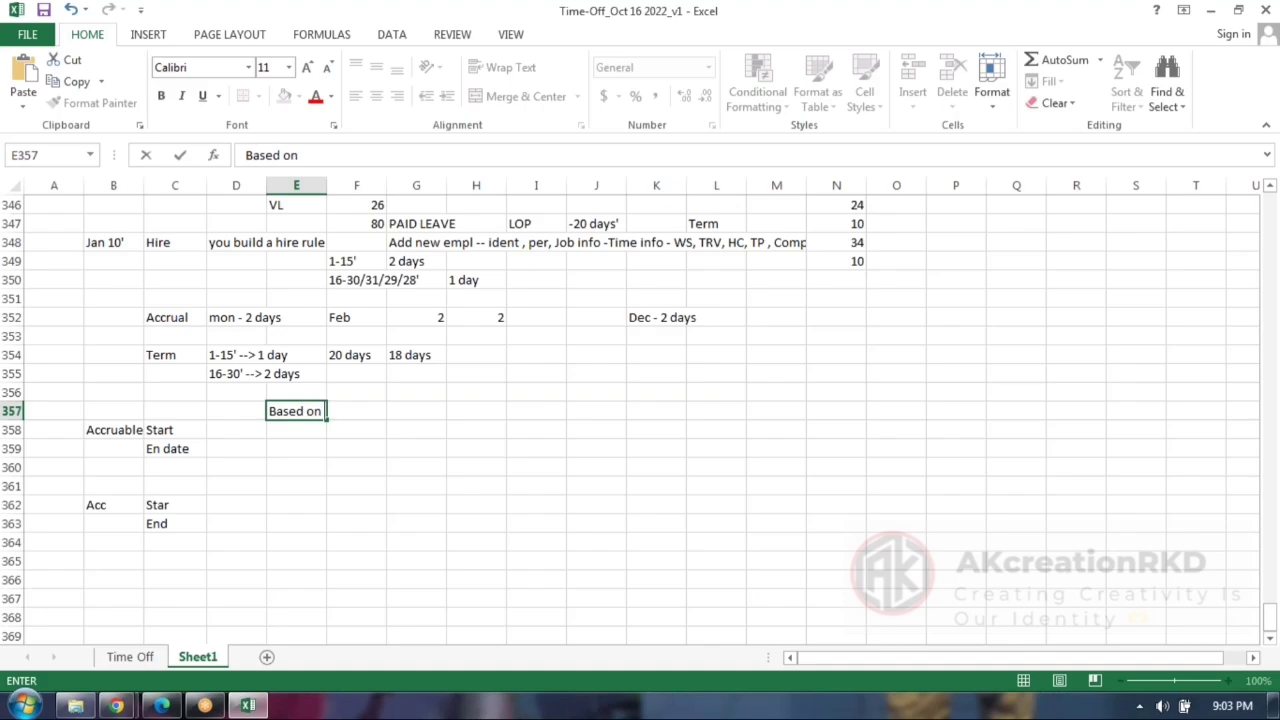
{"action": "type", "text": " ur freque"}
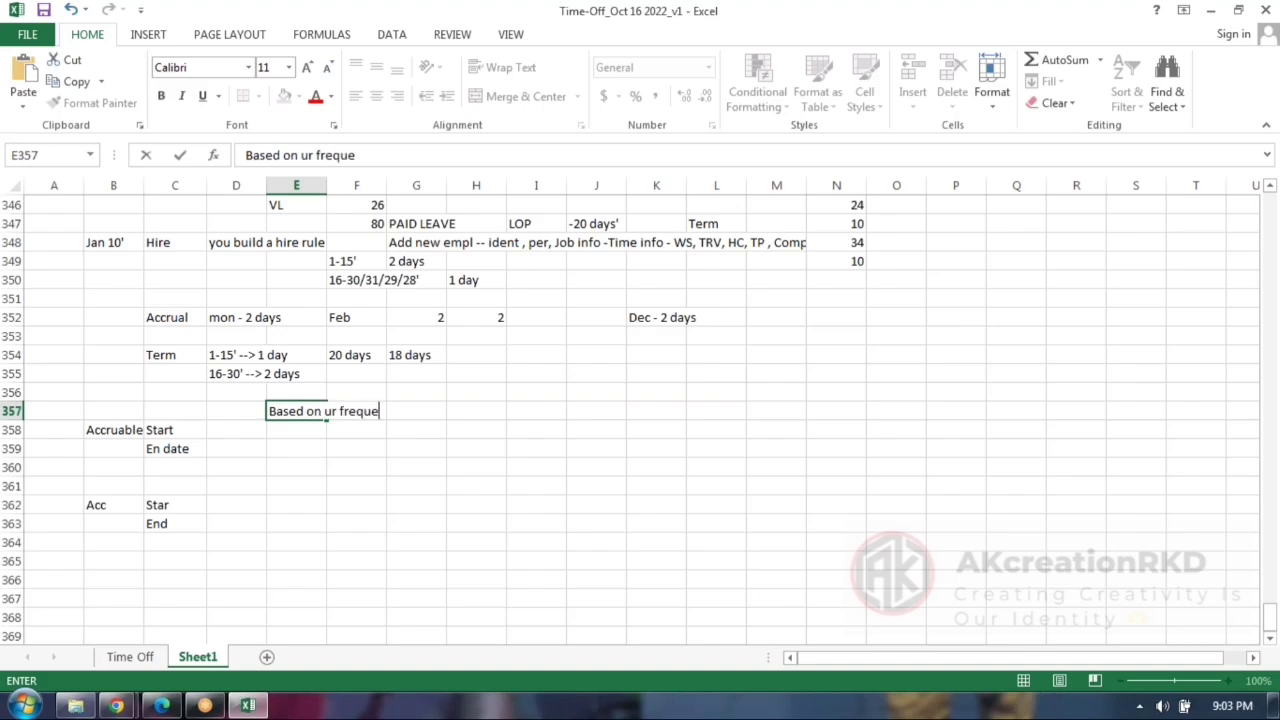
{"action": "key", "text": "Tab"}
{"action": "key", "text": "Tab"}
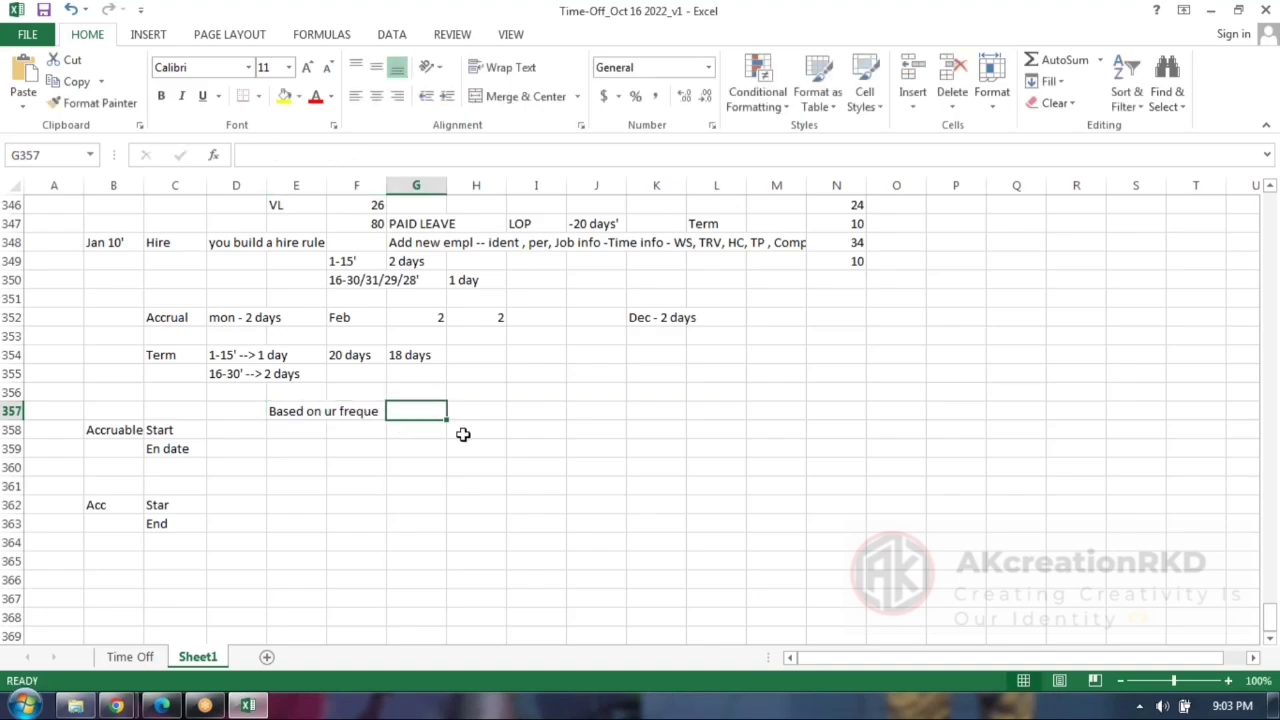
{"action": "type", "text": "Monthly"}
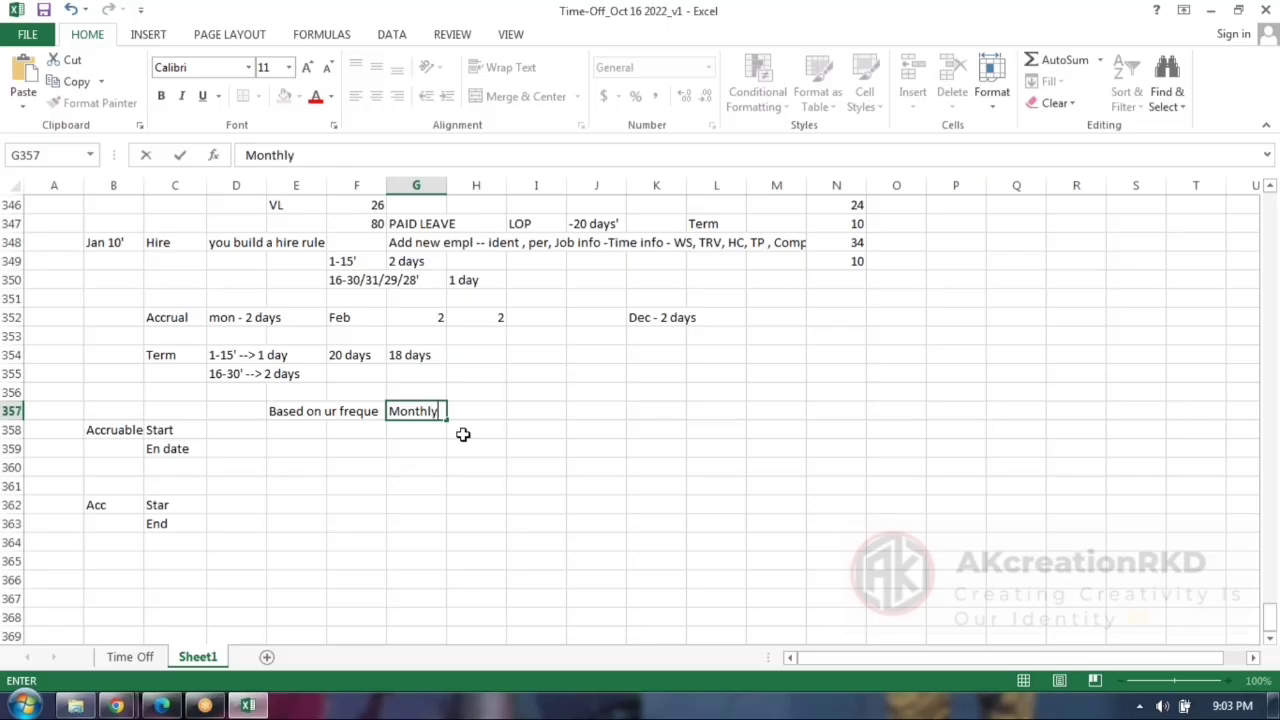
{"action": "key", "text": "Return"}
Continue the frequency headers with week in H357, biwe in I357 and twice daily in J357.
{"action": "left_click", "coordinate": [495, 525]}
{"action": "left_click", "coordinate": [482, 414]}
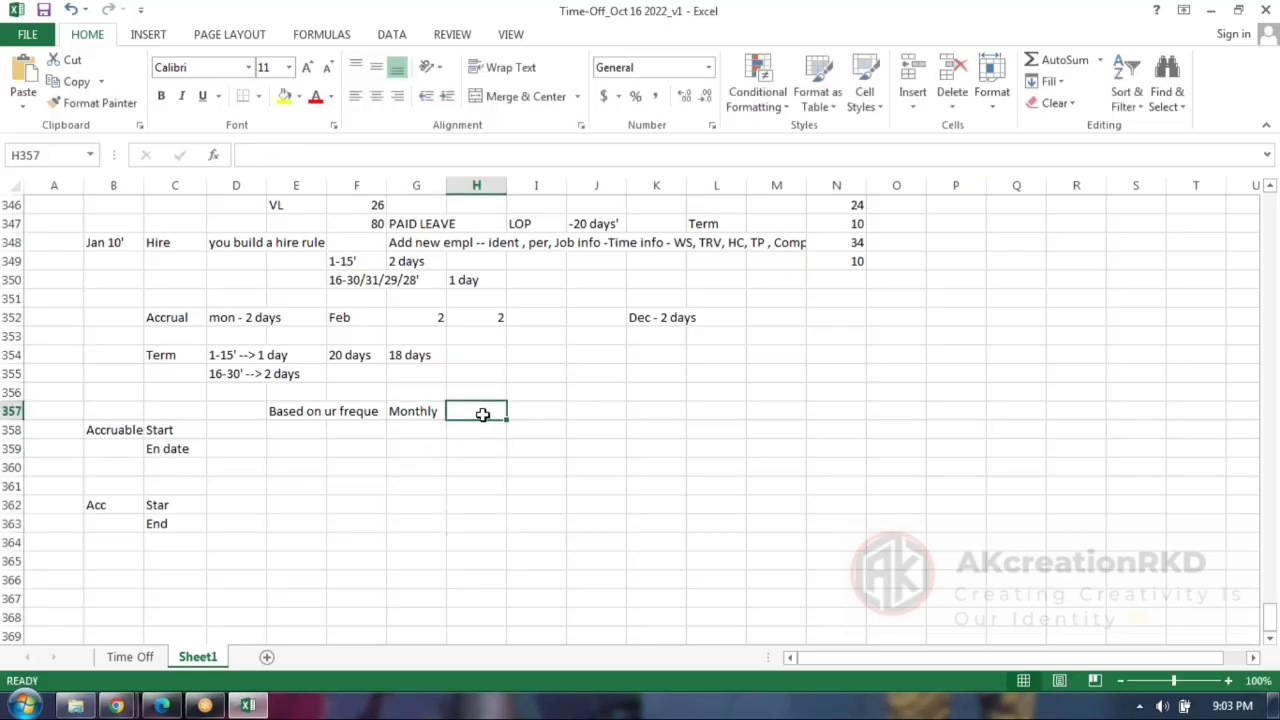
{"action": "type", "text": "week"}
{"action": "key", "text": "Tab"}
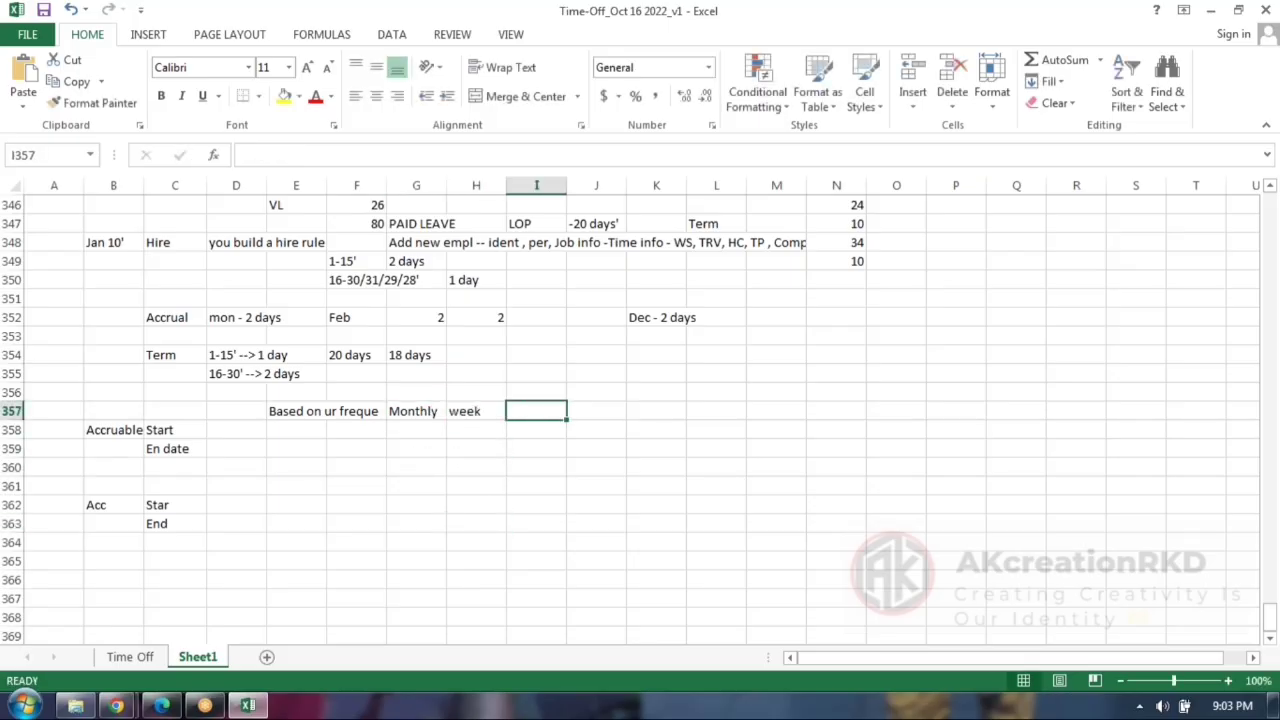
{"action": "type", "text": "biwe"}
{"action": "key", "text": "Tab"}
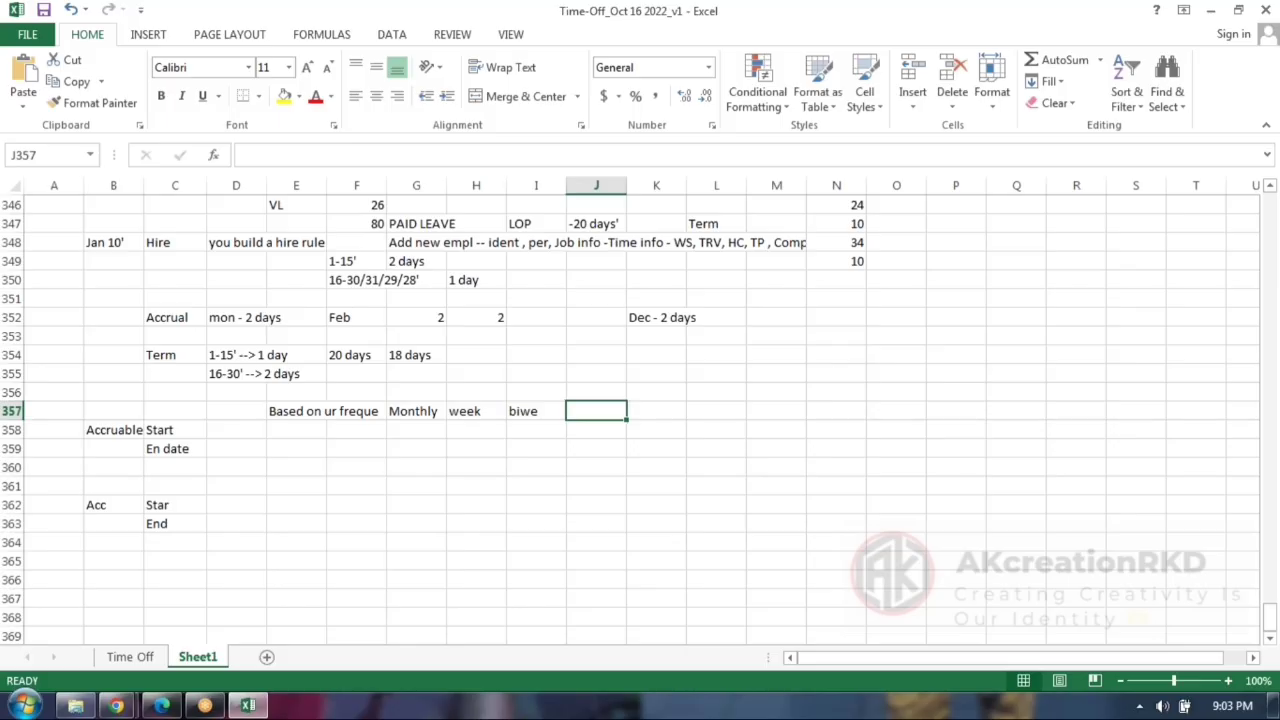
{"action": "type", "text": "twi"}
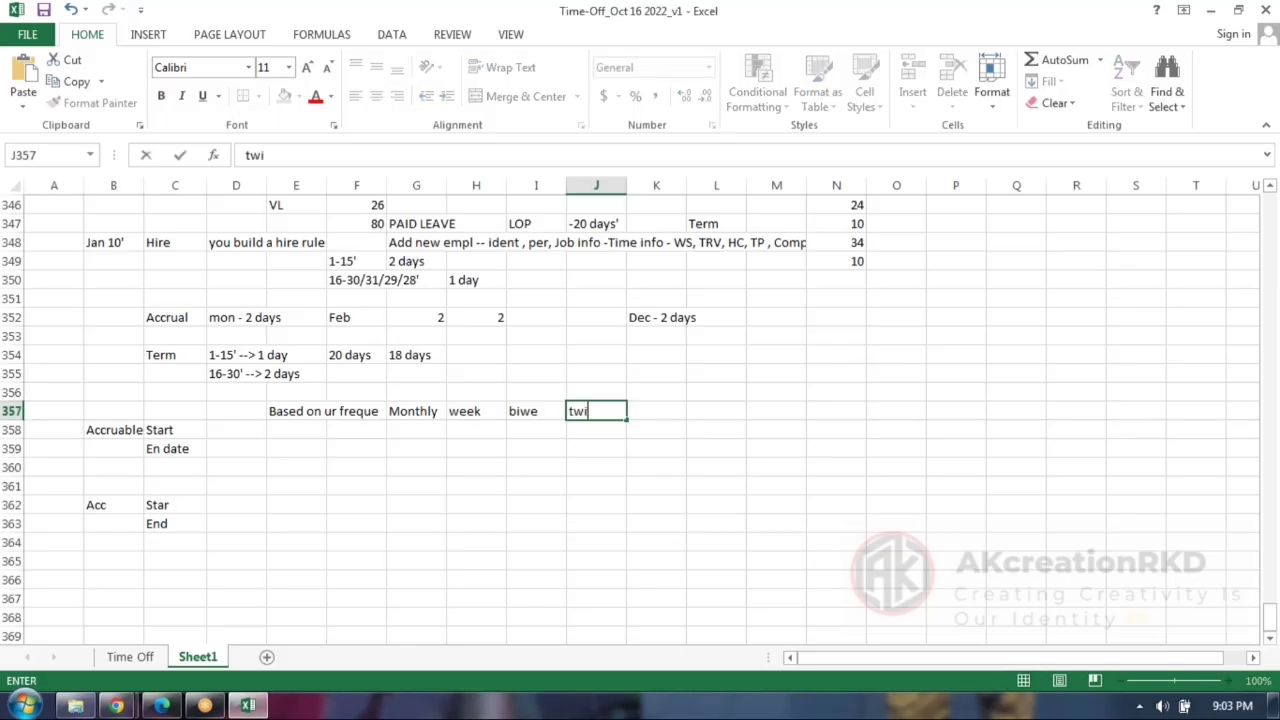
{"action": "type", "text": "ce daily"}
{"action": "left_click", "coordinate": [560, 543]}
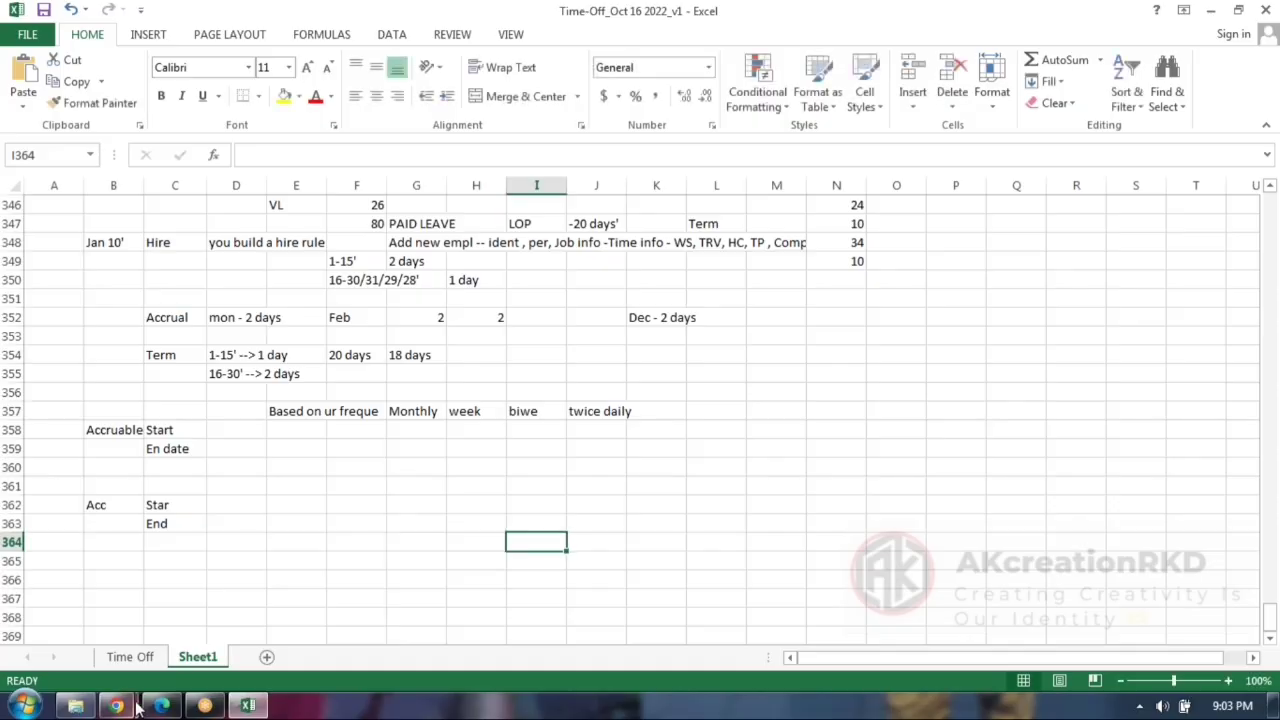
Switch to the Manage Data window in Chrome and check the Accrual Frequency Period options.
{"action": "mouse_move", "coordinate": [122, 706]}
{"action": "left_click", "coordinate": [88, 629]}
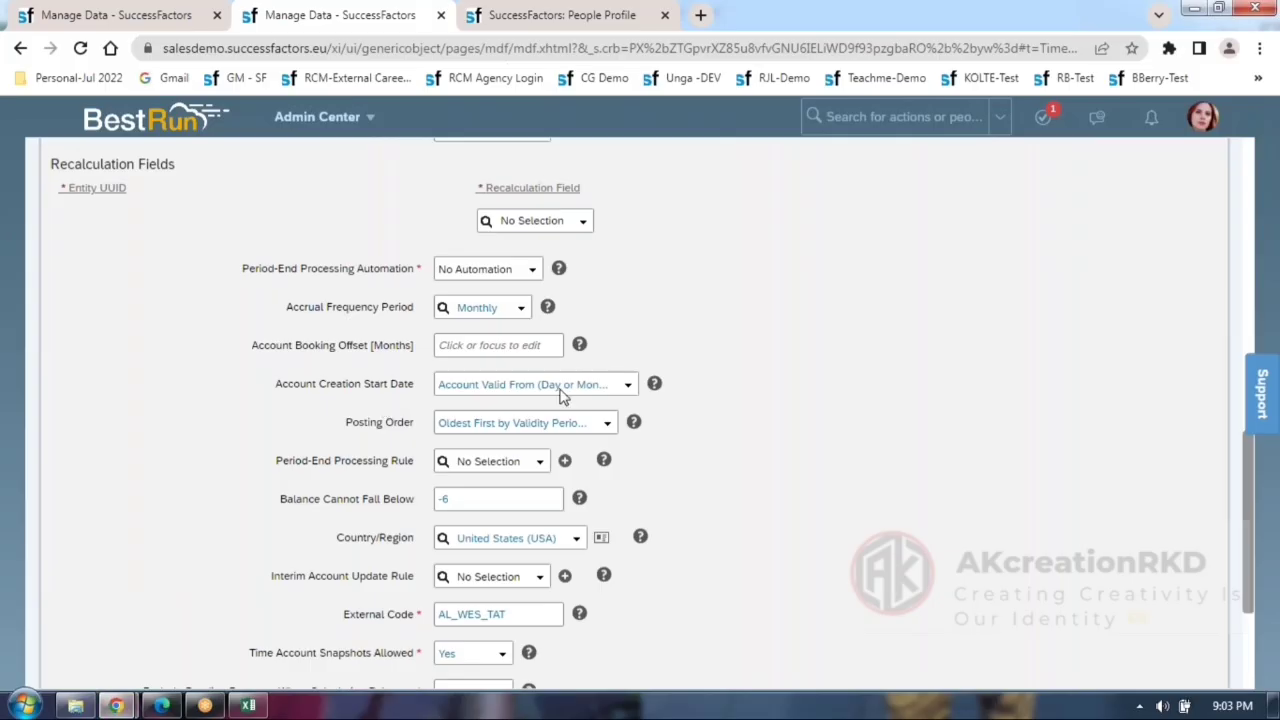
{"action": "left_click", "coordinate": [522, 312]}
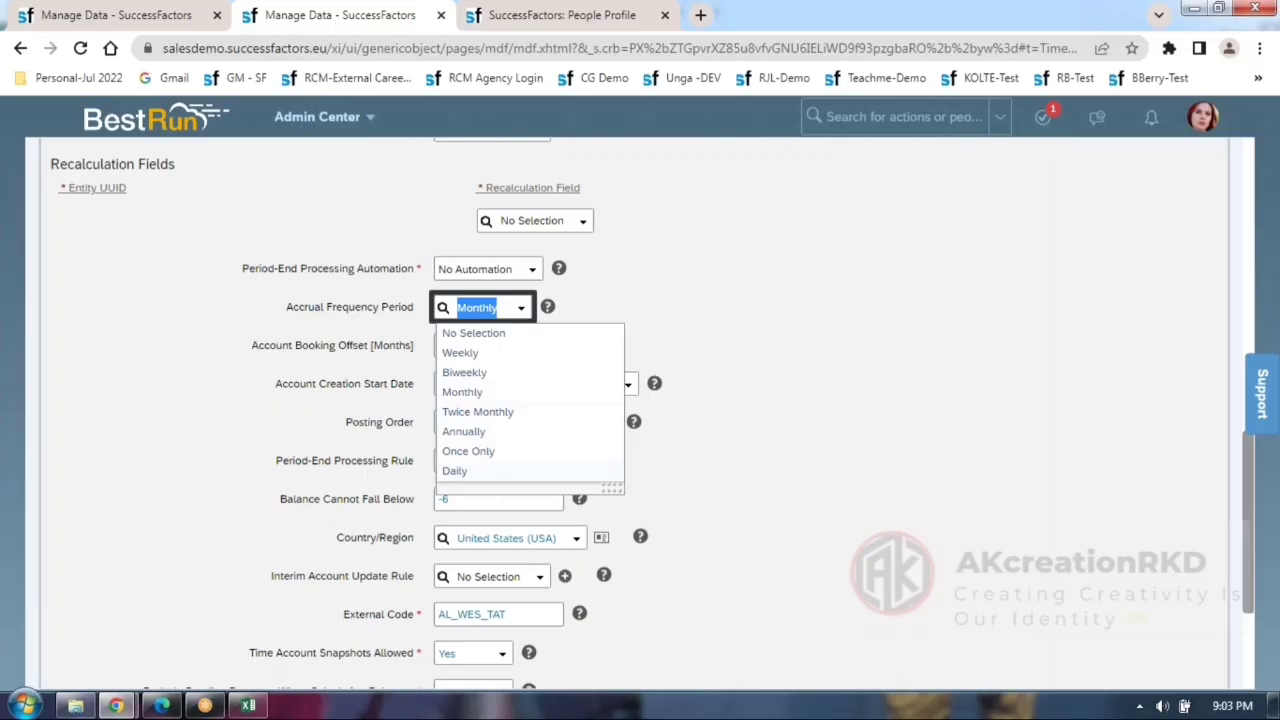
Return to Excel, correct the J357 header to "twice mon", and add daily in K357.
{"action": "left_click", "coordinate": [246, 707]}
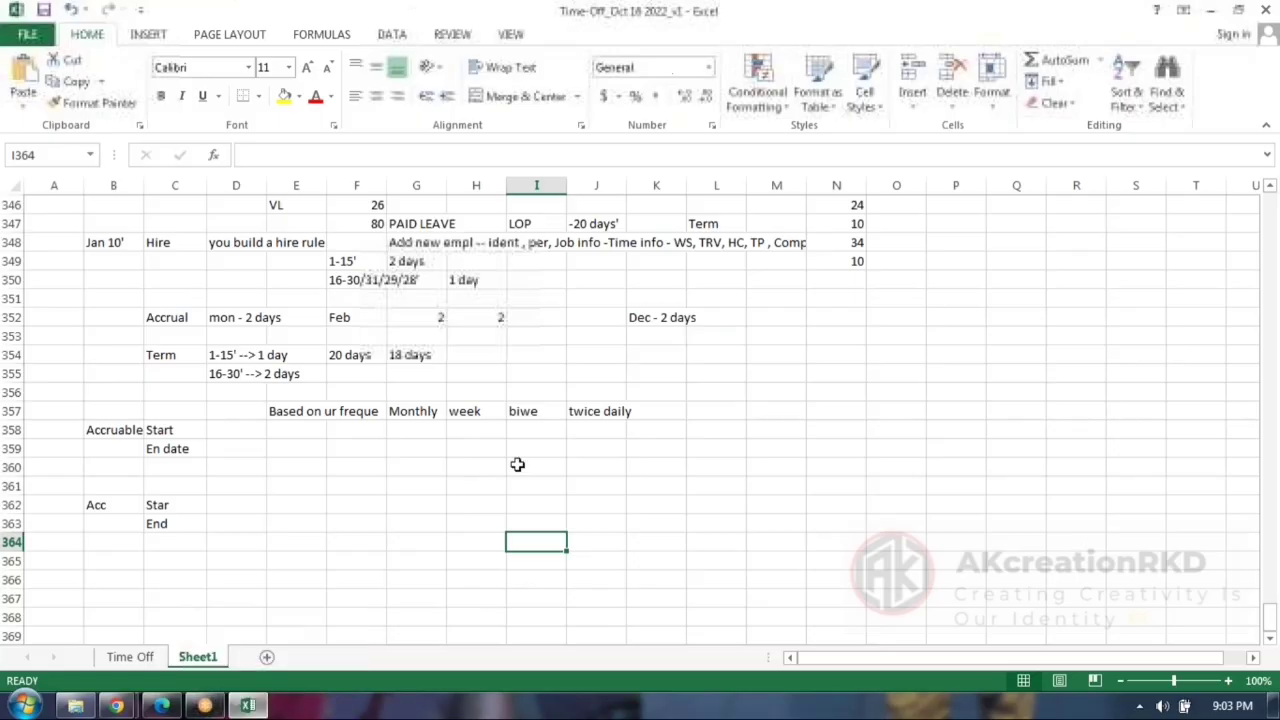
{"action": "left_click", "coordinate": [594, 411]}
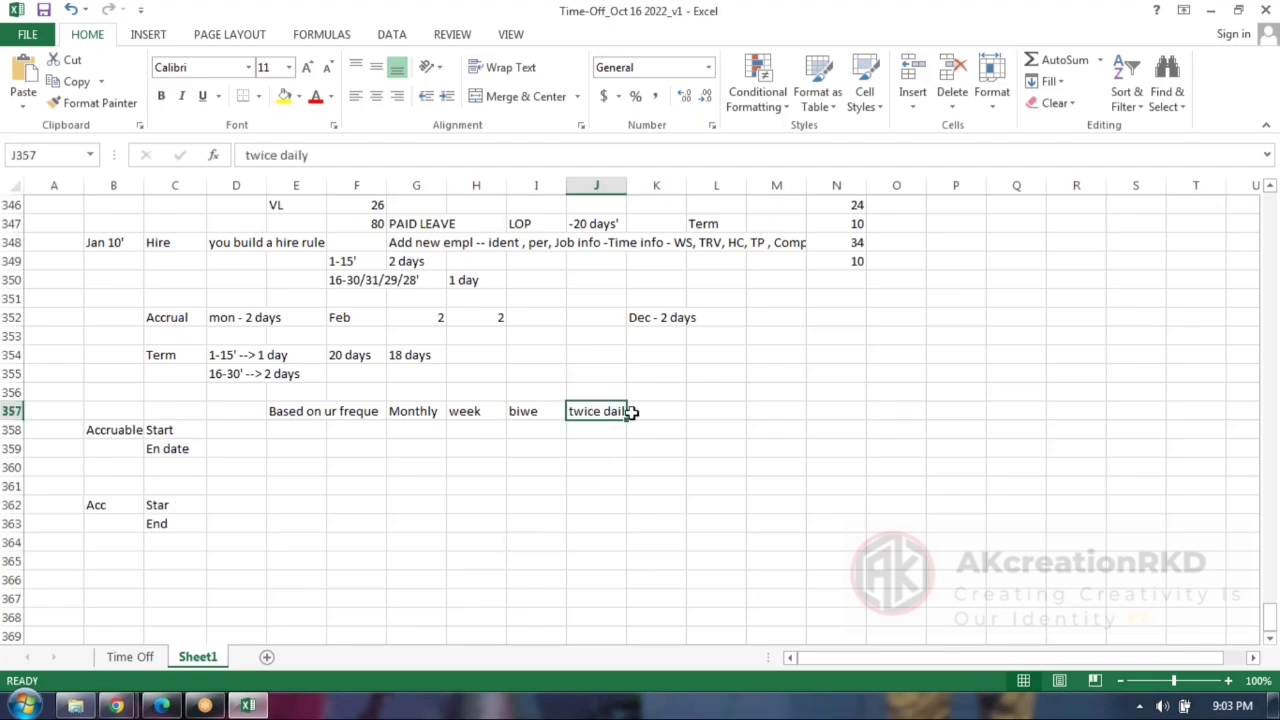
{"action": "double_click", "coordinate": [294, 155]}
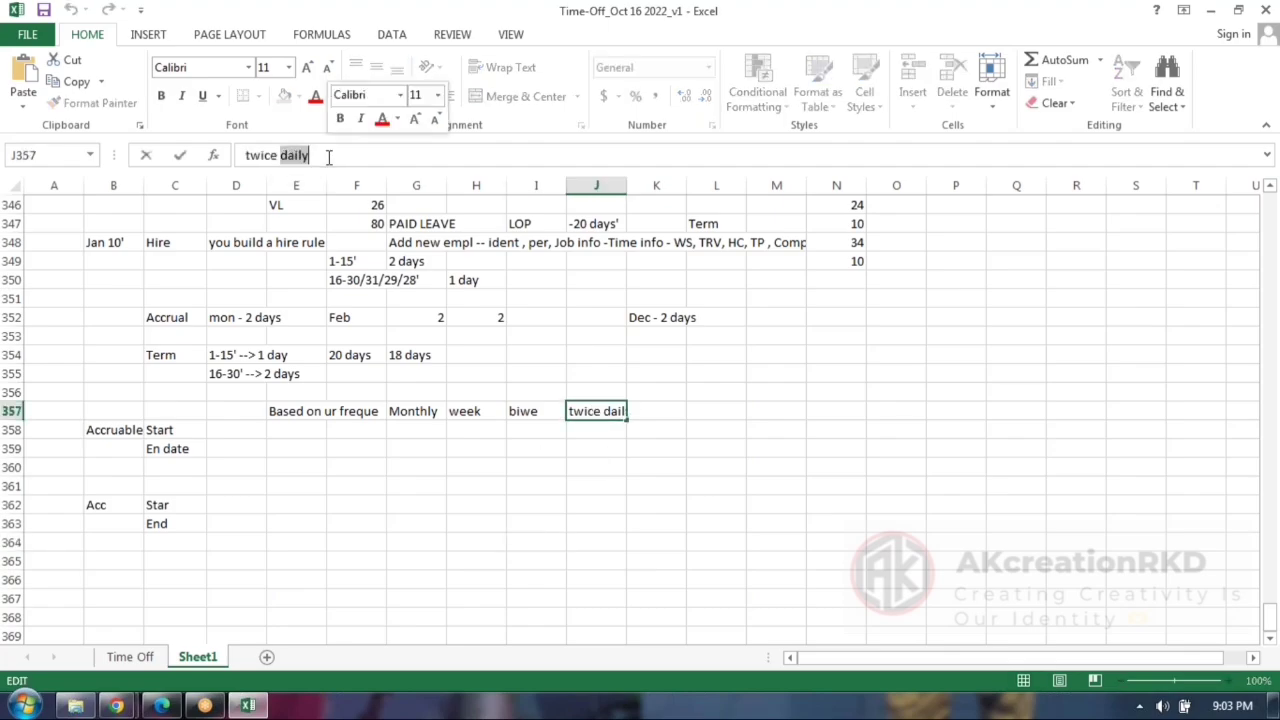
{"action": "type", "text": "mon"}
{"action": "left_click", "coordinate": [657, 478]}
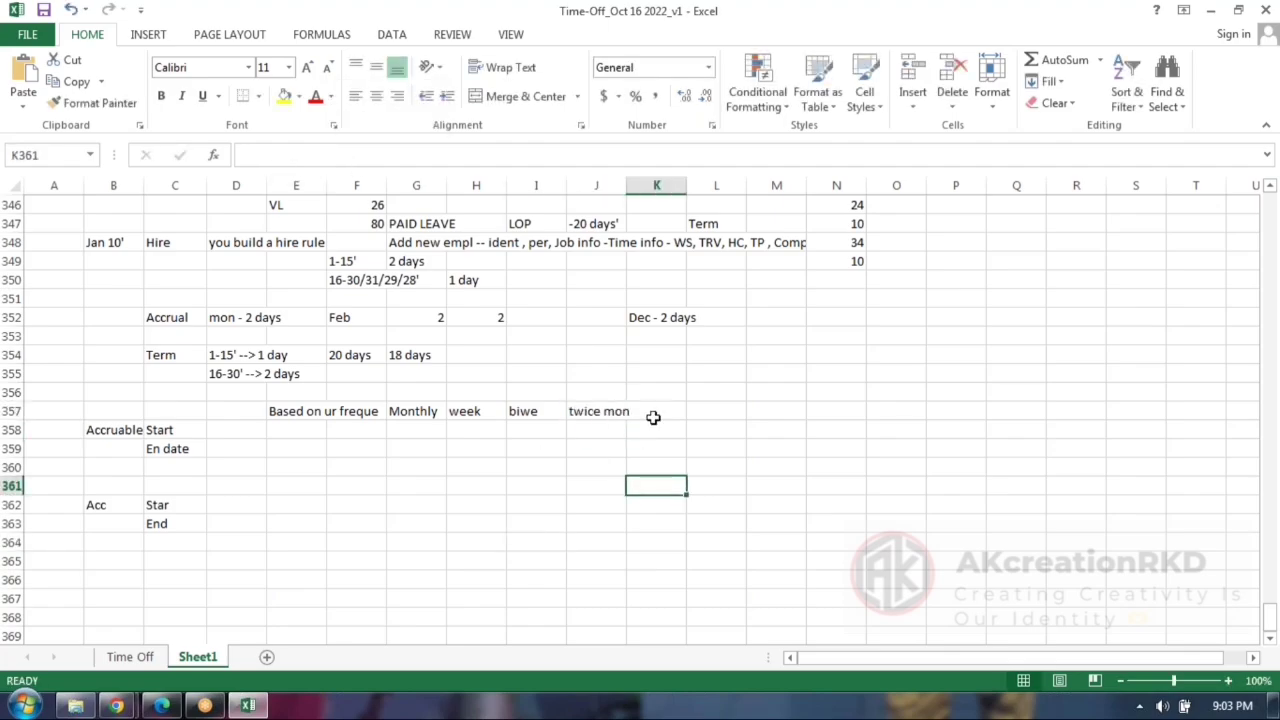
{"action": "left_click", "coordinate": [652, 410]}
{"action": "type", "text": "daily"}
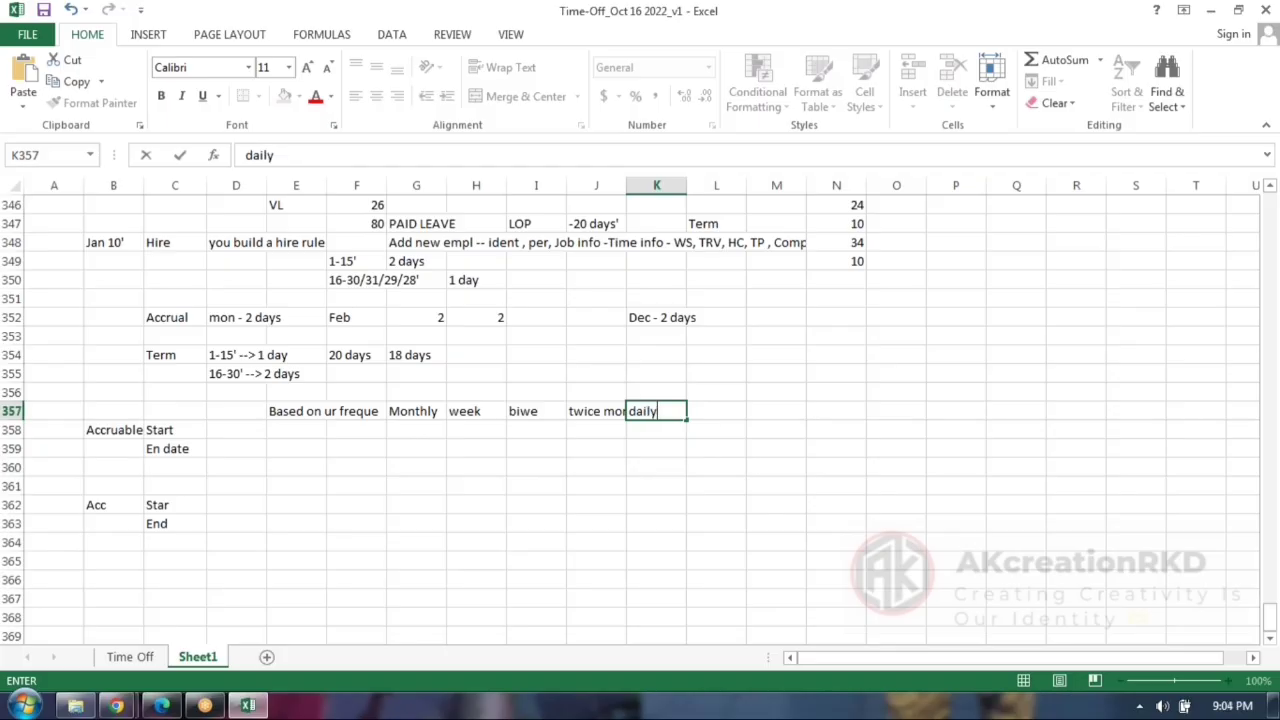
{"action": "left_click", "coordinate": [639, 475]}
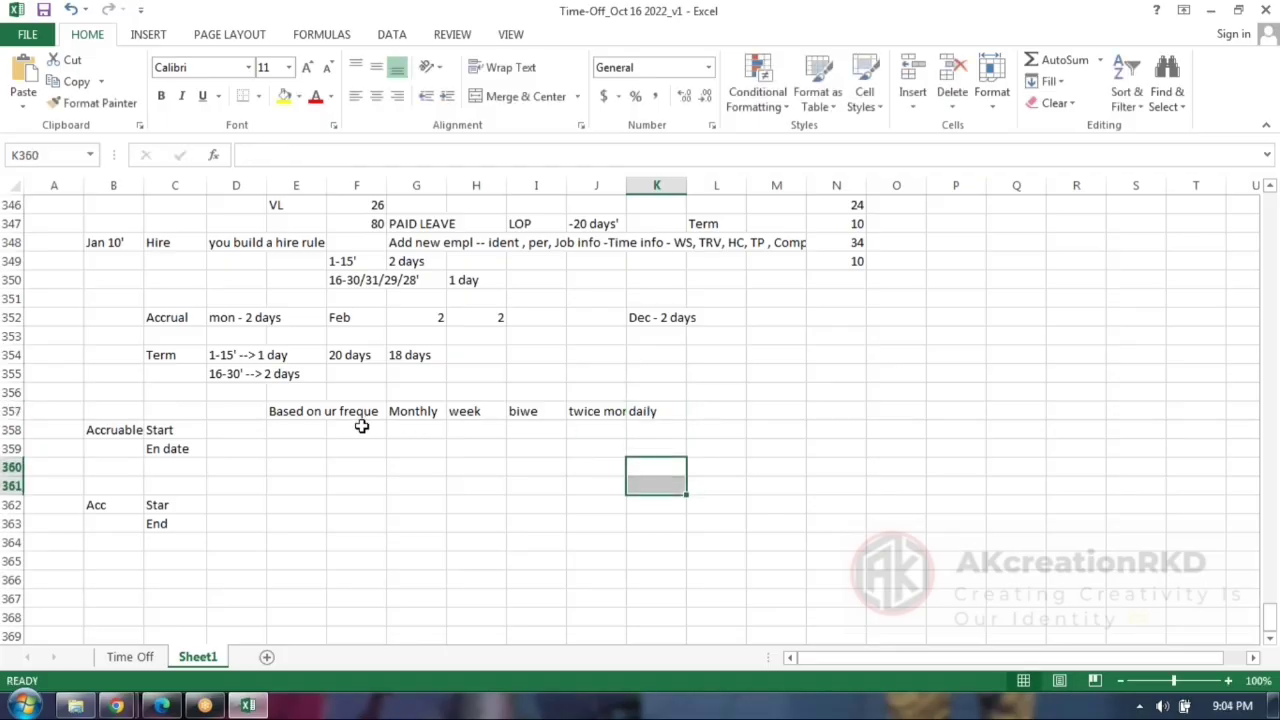
{"action": "left_click", "coordinate": [536, 415]}
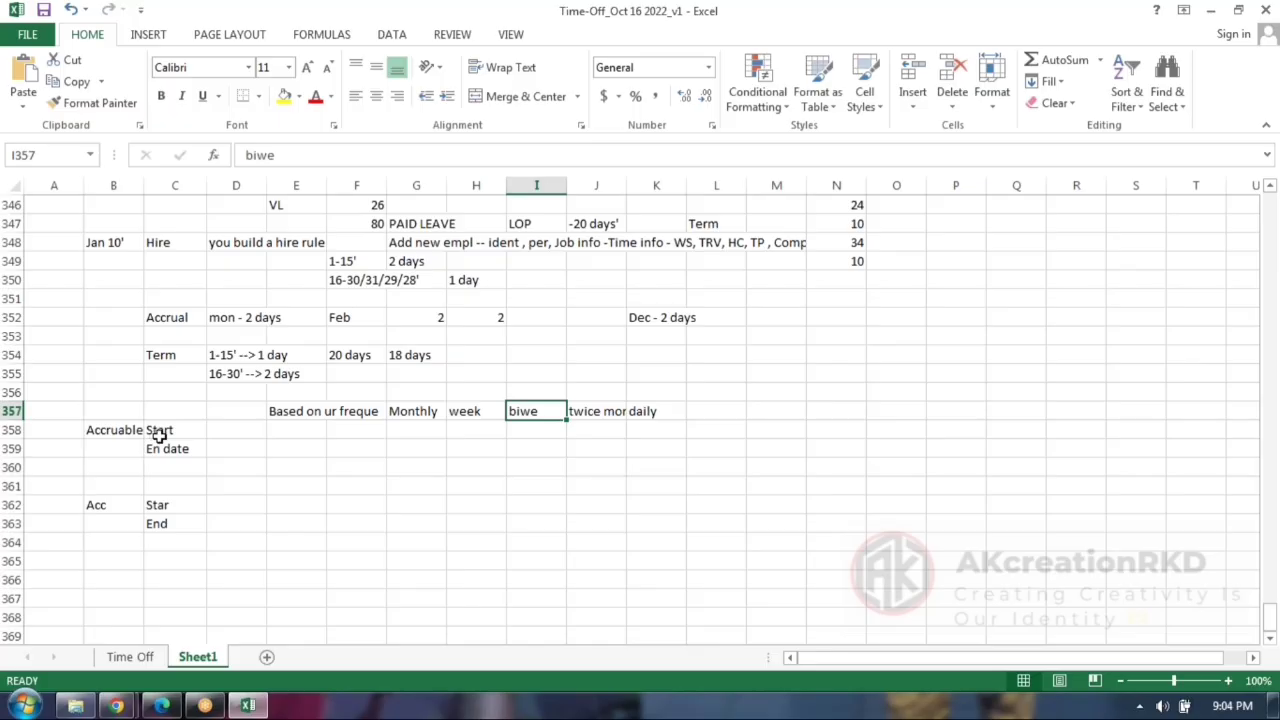
Enter 5 in E358 and E359 for the accruable start and end dates.
{"action": "left_click", "coordinate": [246, 434]}
{"action": "left_click", "coordinate": [286, 430]}
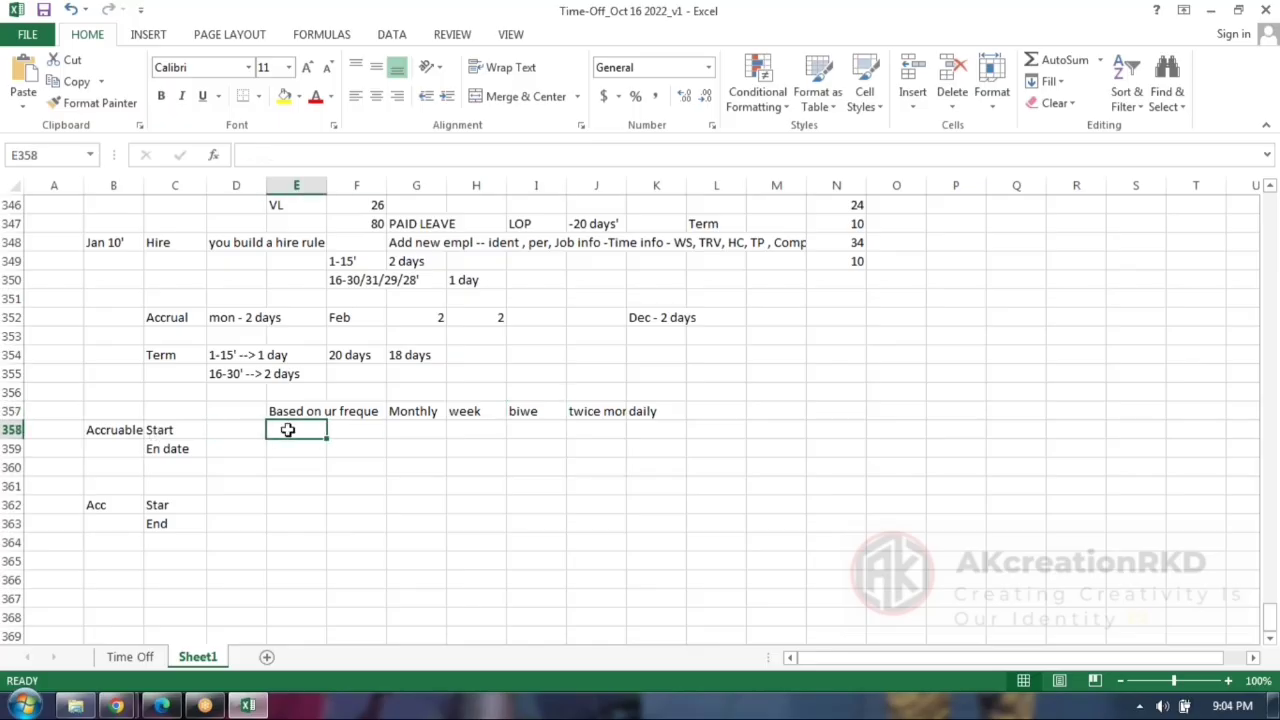
{"action": "type", "text": "5"}
{"action": "key", "text": "Return"}
{"action": "type", "text": "5"}
{"action": "key", "text": "Tab"}
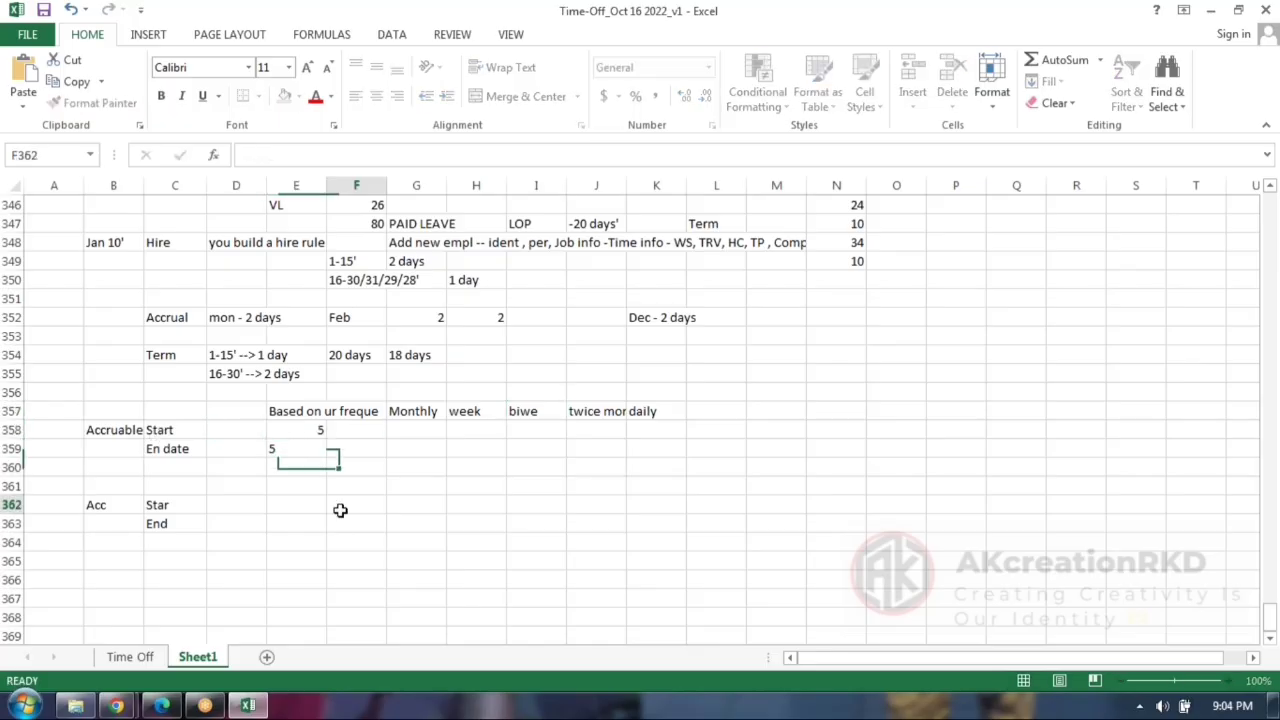
{"action": "left_click", "coordinate": [343, 507]}
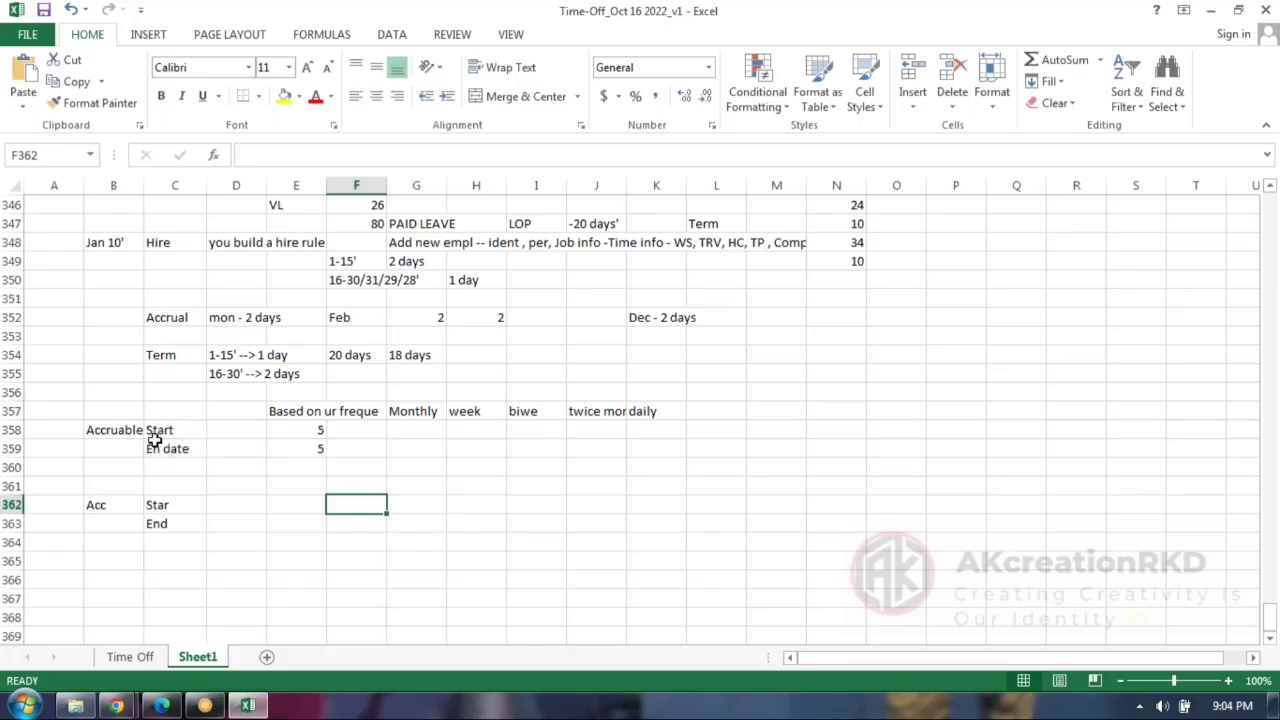
Fill the Monthly column with 1 as the accruable start in G358 and 30/31 as the end in G359.
{"action": "left_click", "coordinate": [426, 431]}
{"action": "type", "text": "1"}
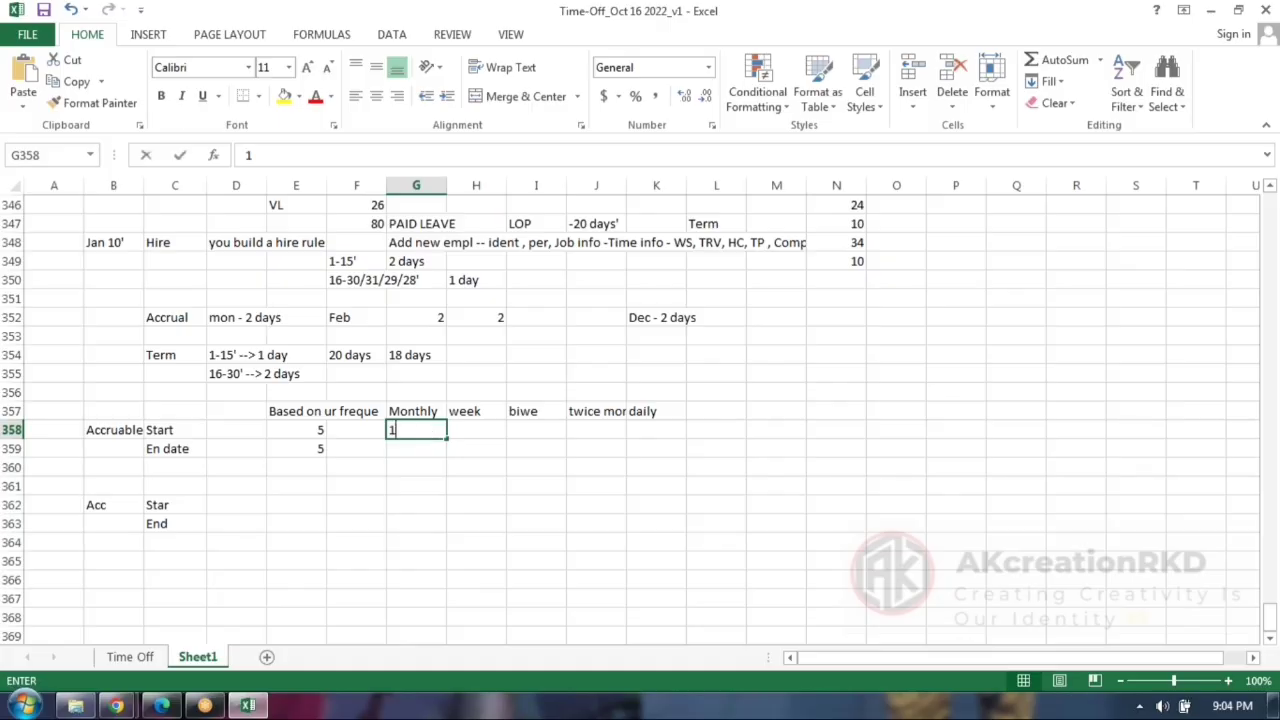
{"action": "left_click", "coordinate": [413, 446]}
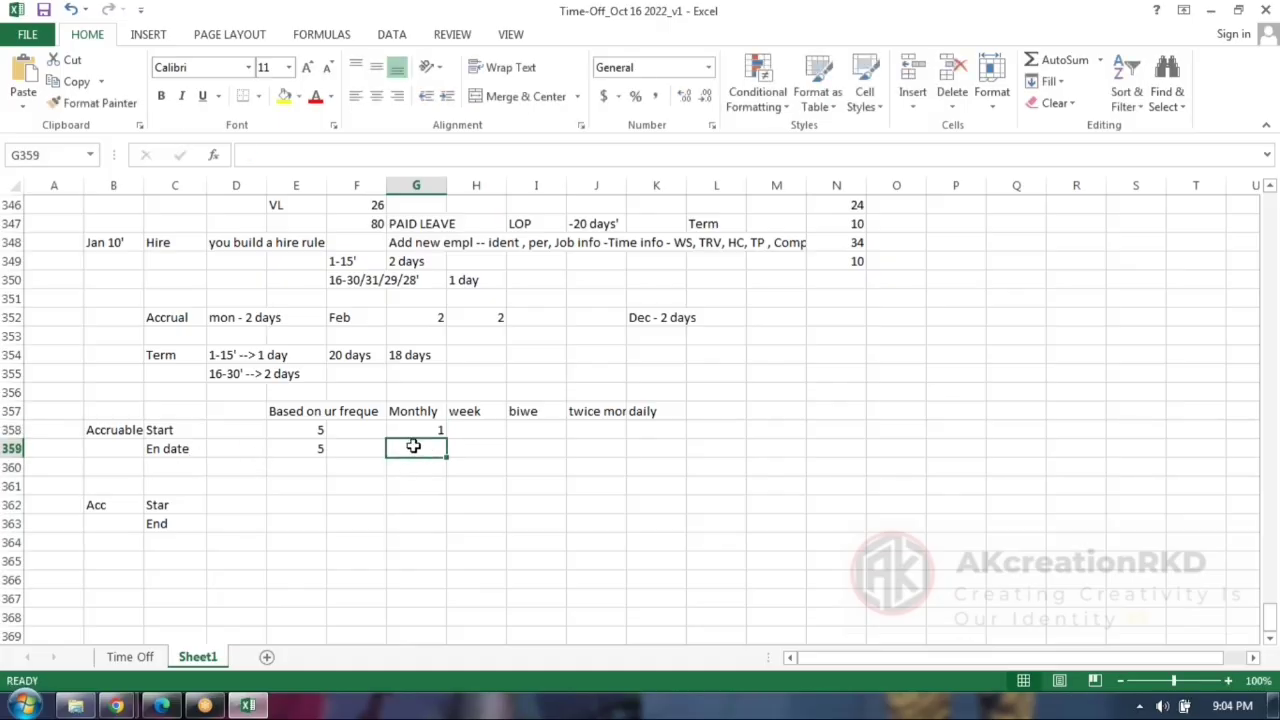
{"action": "type", "text": "30/3"}
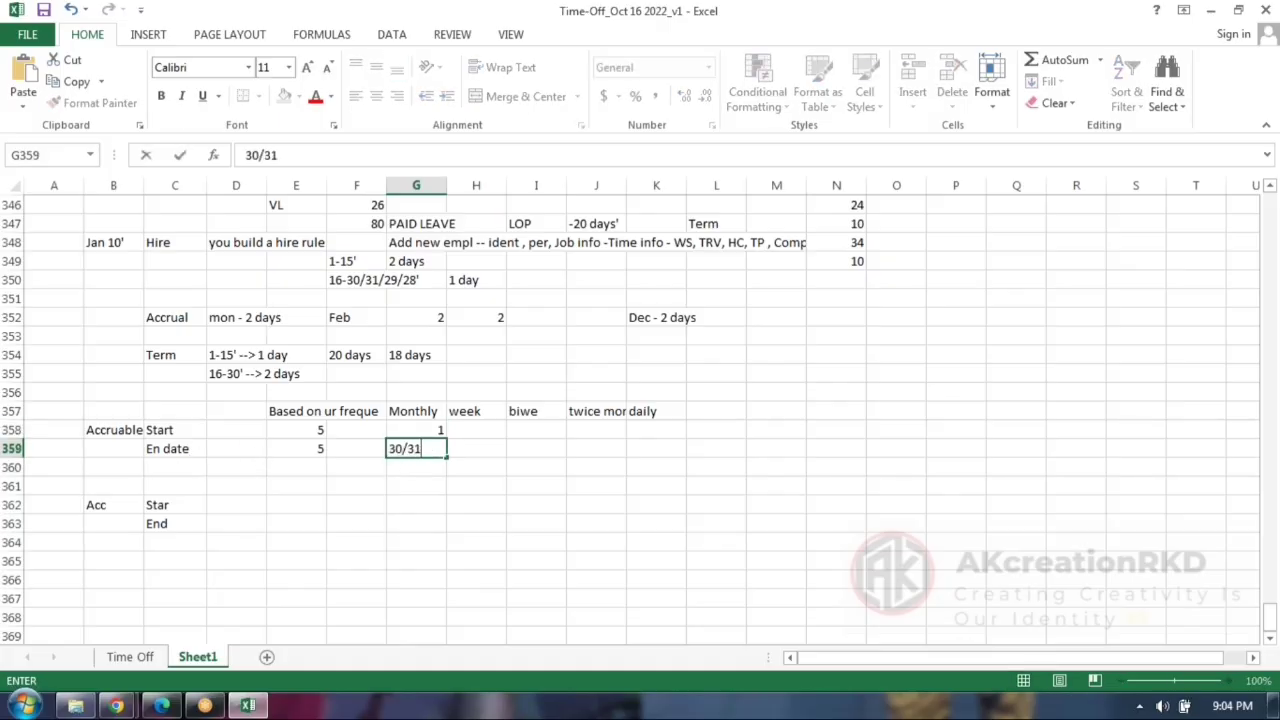
{"action": "type", "text": "1"}
{"action": "left_click", "coordinate": [438, 501]}
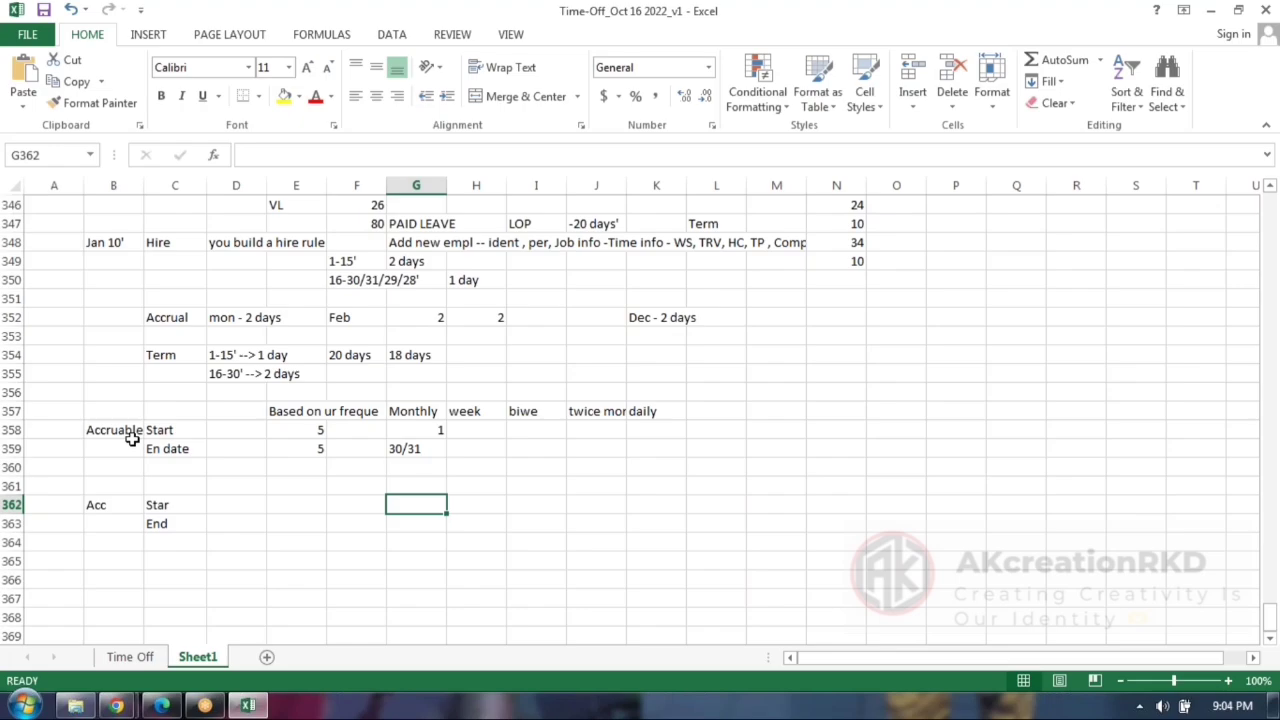
{"action": "left_click", "coordinate": [483, 425]}
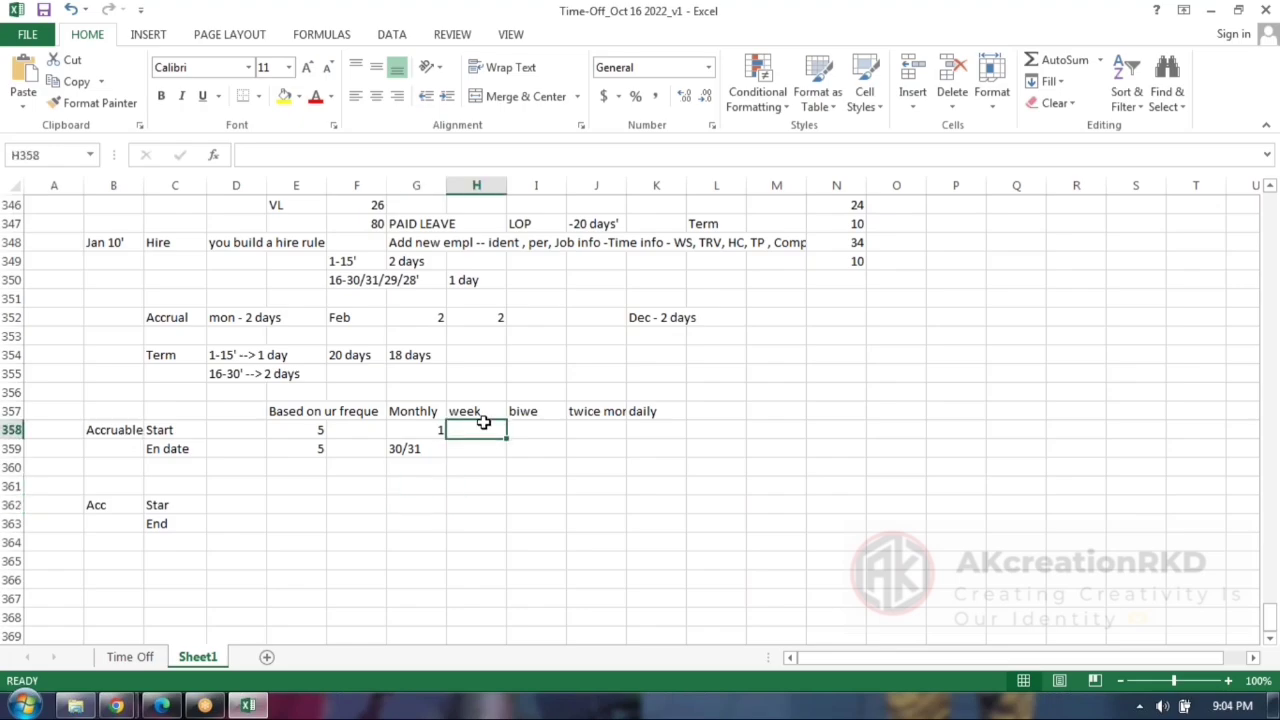
Fill the week column with 1 as the accruable start in H358 and end as the end date in H359.
{"action": "type", "text": "1"}
{"action": "key", "text": "Return"}
{"action": "type", "text": "en"}
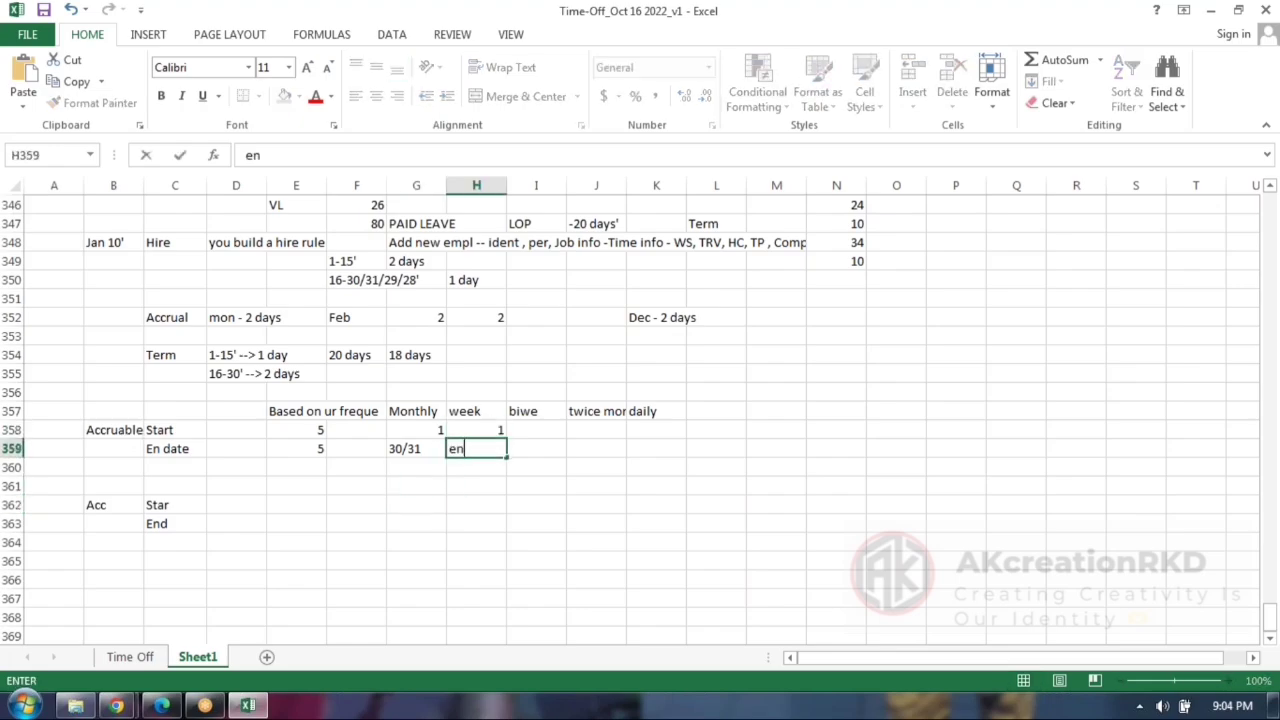
{"action": "type", "text": "d"}
{"action": "left_click", "coordinate": [545, 487]}
Enter 1 as the accruable start and end as the end date for the biwe and twice mon columns in rows 358 and 359.
{"action": "left_click", "coordinate": [540, 429]}
{"action": "type", "text": "1"}
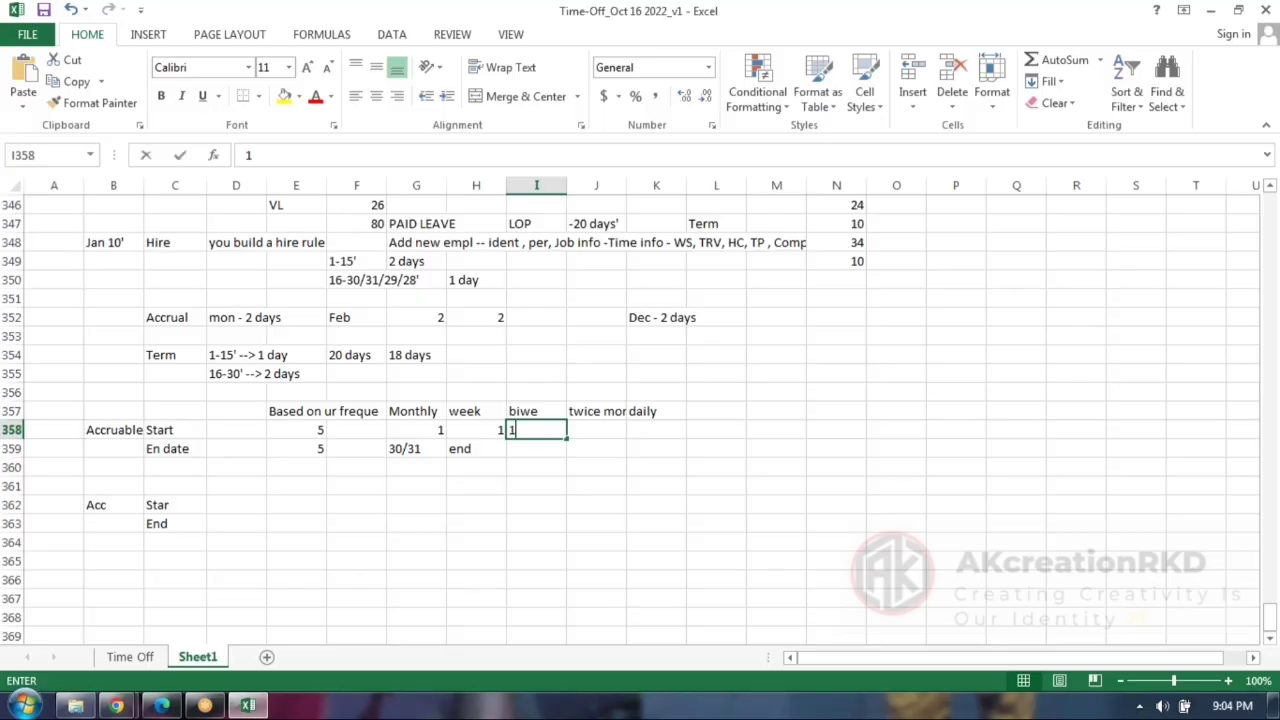
{"action": "key", "text": "Return"}
{"action": "type", "text": "end"}
{"action": "left_click", "coordinate": [578, 474]}
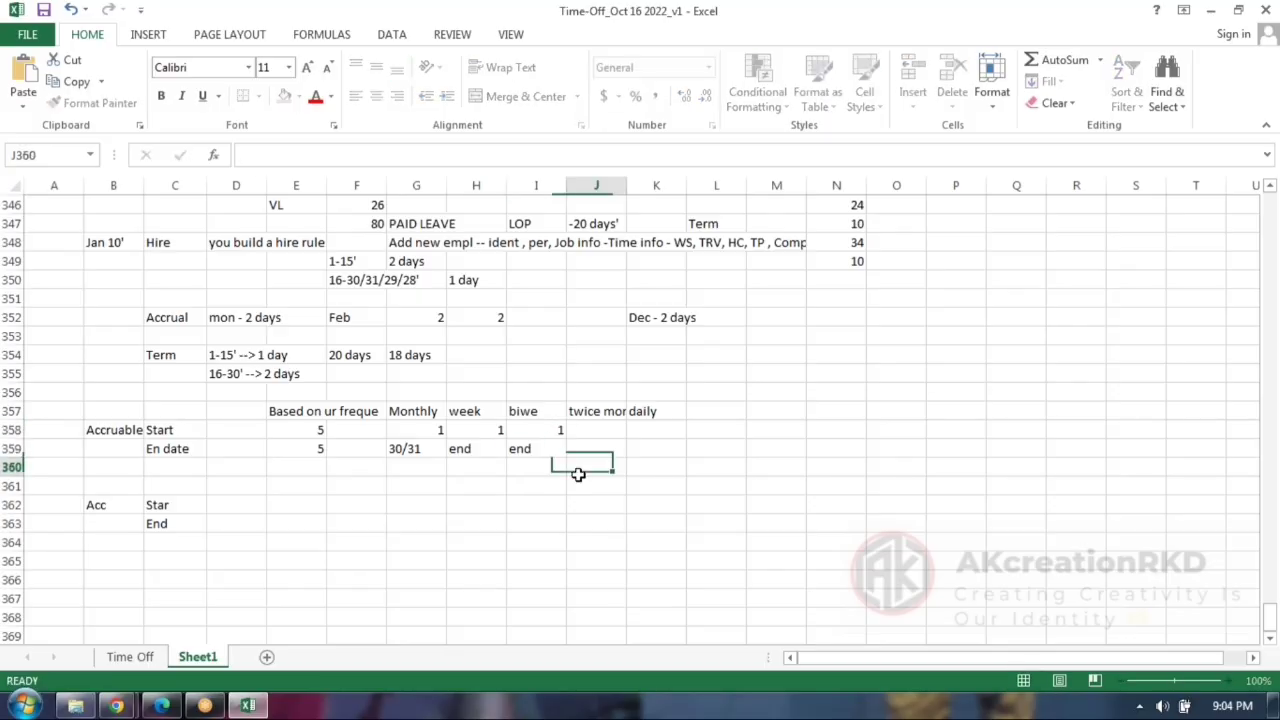
{"action": "left_click", "coordinate": [597, 426]}
{"action": "type", "text": "1"}
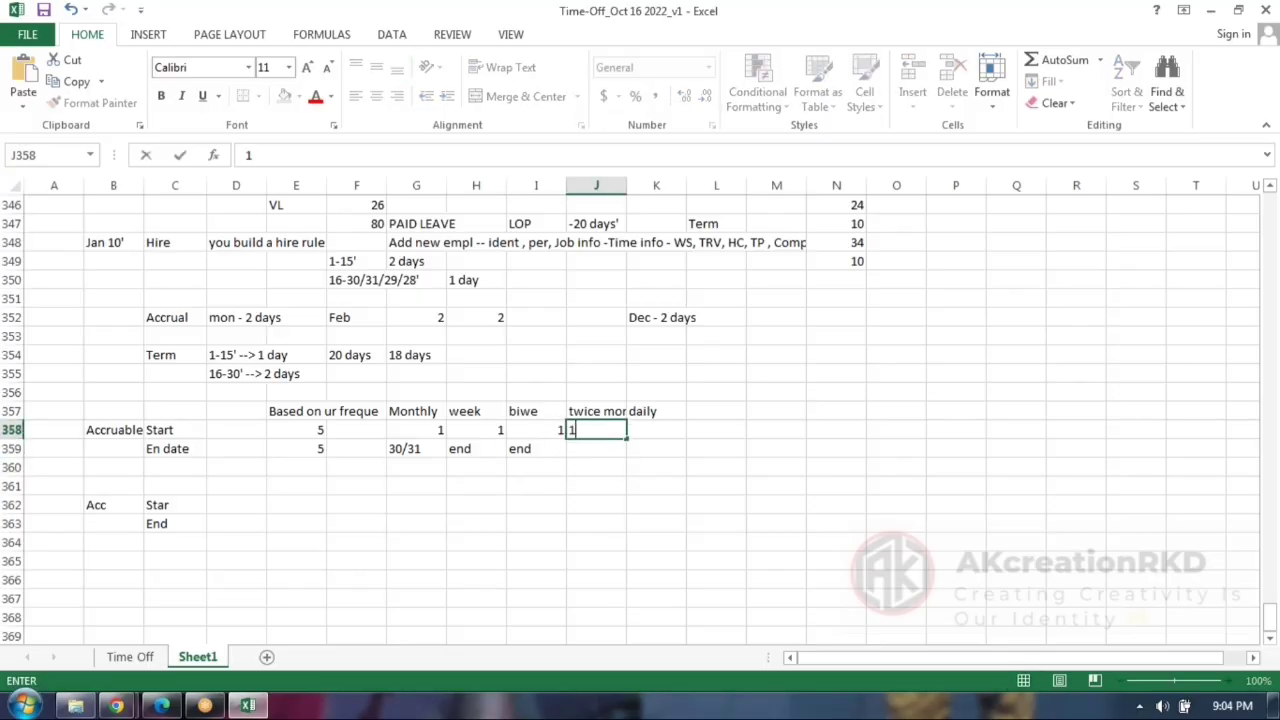
{"action": "key", "text": "Return"}
{"action": "type", "text": "end"}
{"action": "left_click", "coordinate": [618, 500]}
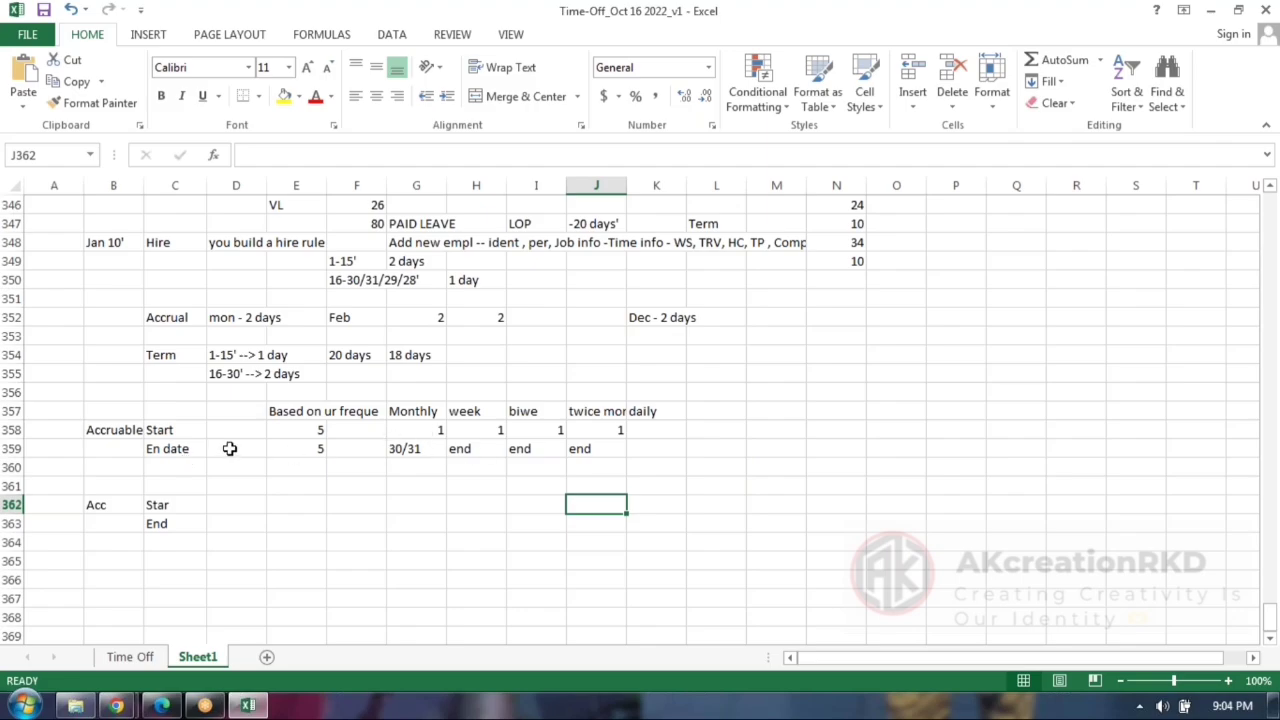
Enter the yearly period counts above the headers: 52 for week in H356, 26 for biwe in I356, and 6 for twice mon in J356.
{"action": "left_click", "coordinate": [477, 391]}
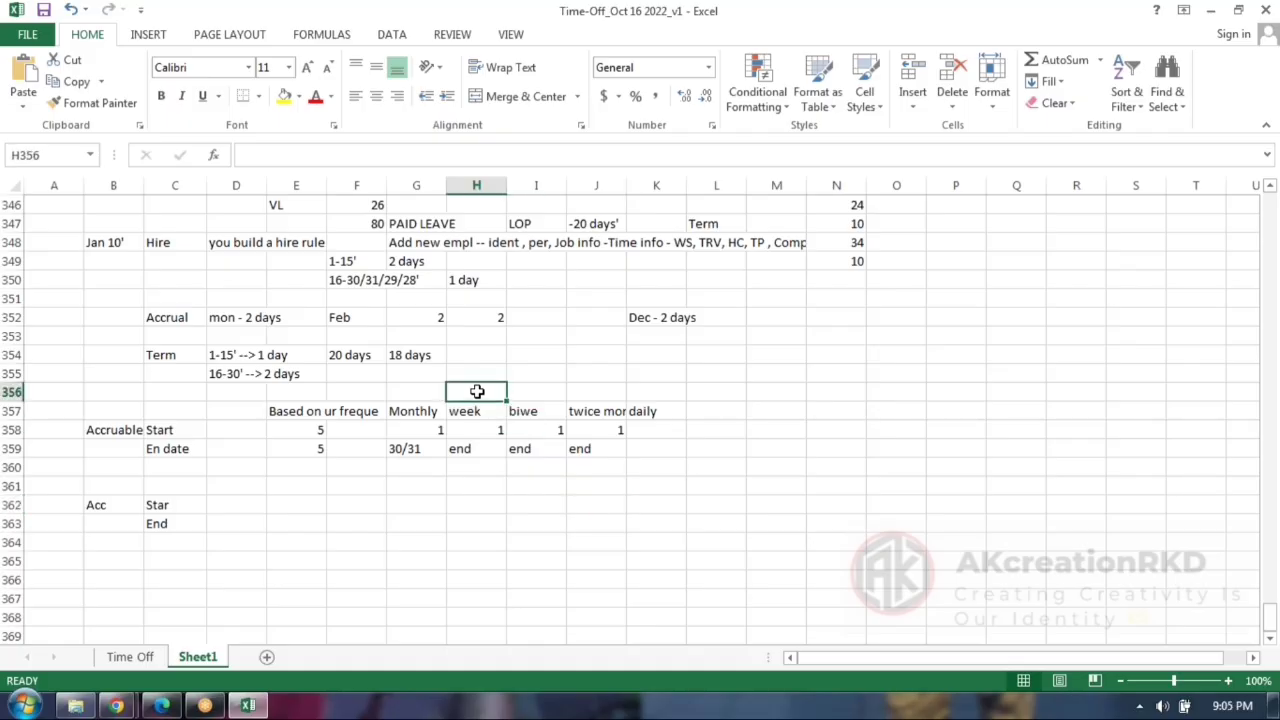
{"action": "type", "text": "52"}
{"action": "left_click", "coordinate": [550, 391]}
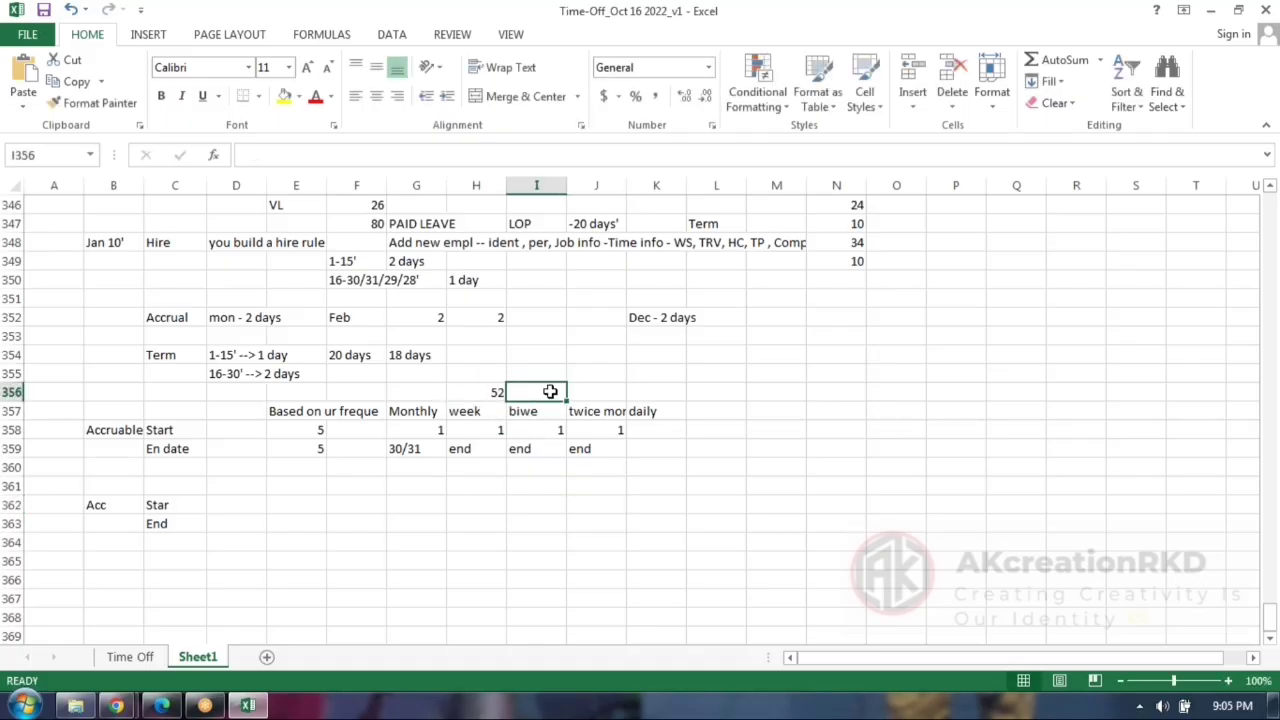
{"action": "type", "text": "26"}
{"action": "left_click", "coordinate": [707, 498]}
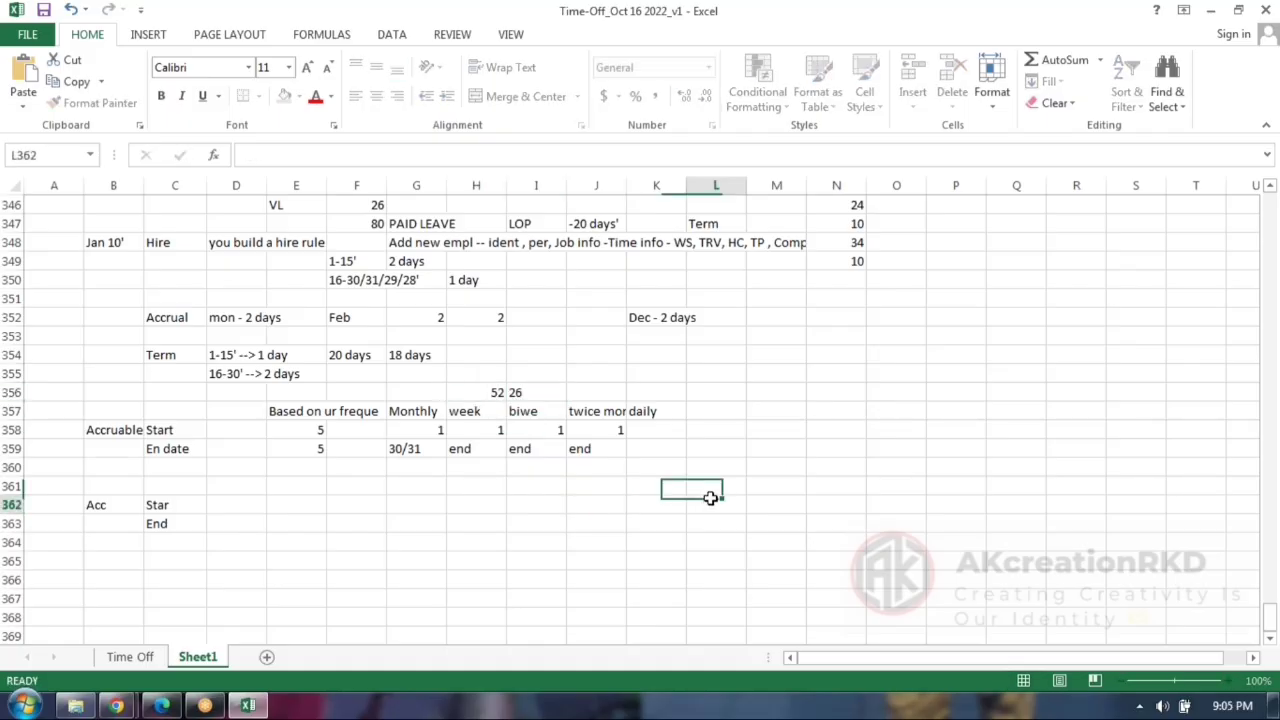
{"action": "left_click", "coordinate": [608, 392]}
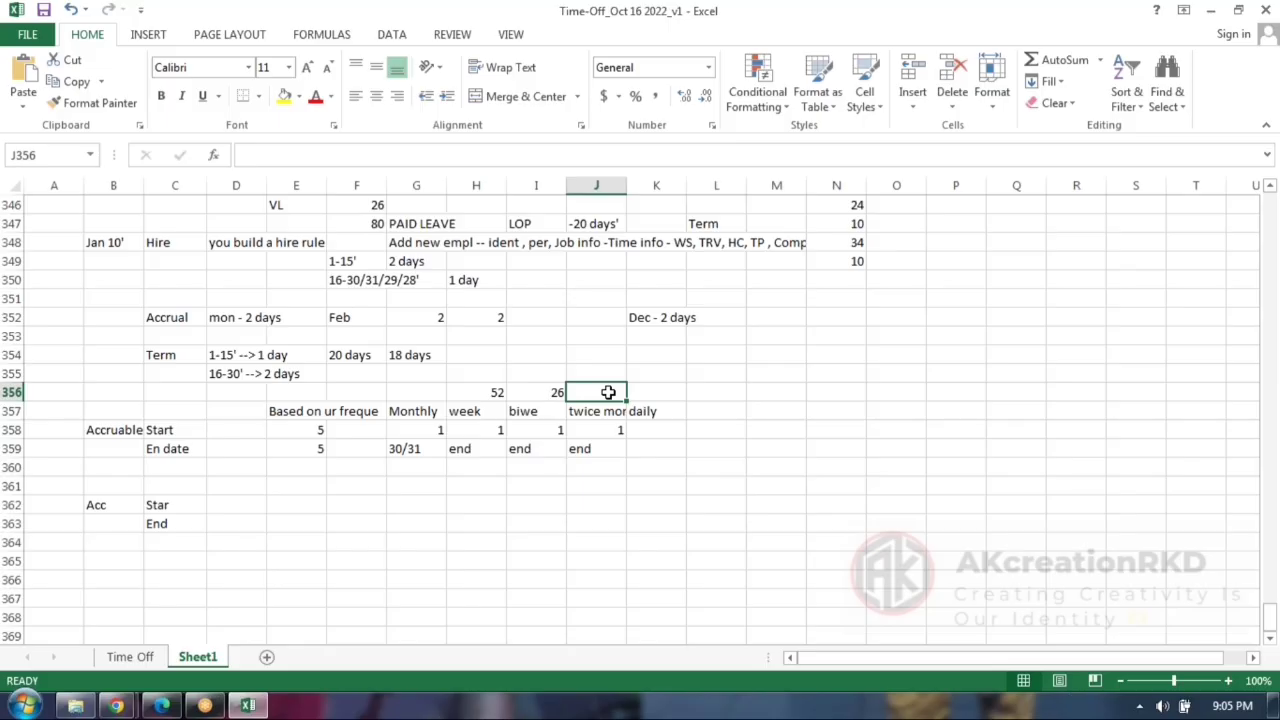
{"action": "type", "text": "6"}
Enter 365 above the daily header in K356 and 12 above Monthly in G356.
{"action": "left_click", "coordinate": [663, 392]}
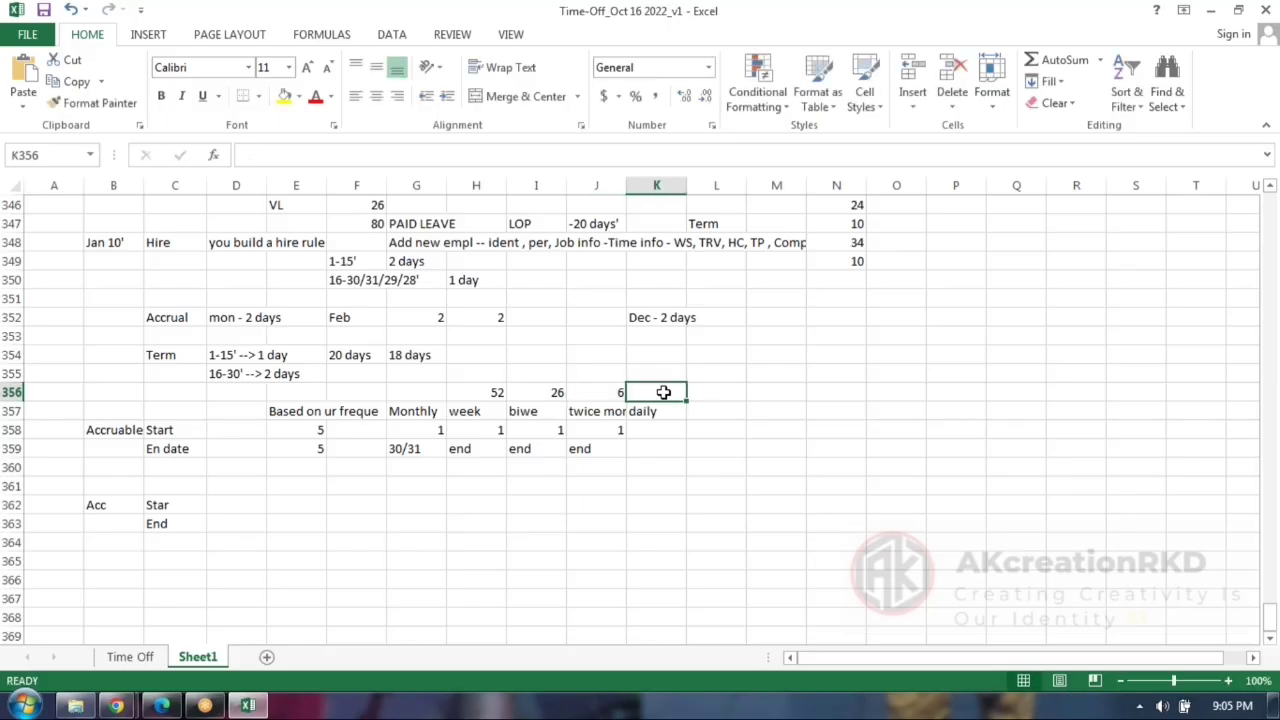
{"action": "type", "text": "365"}
{"action": "left_click", "coordinate": [780, 467]}
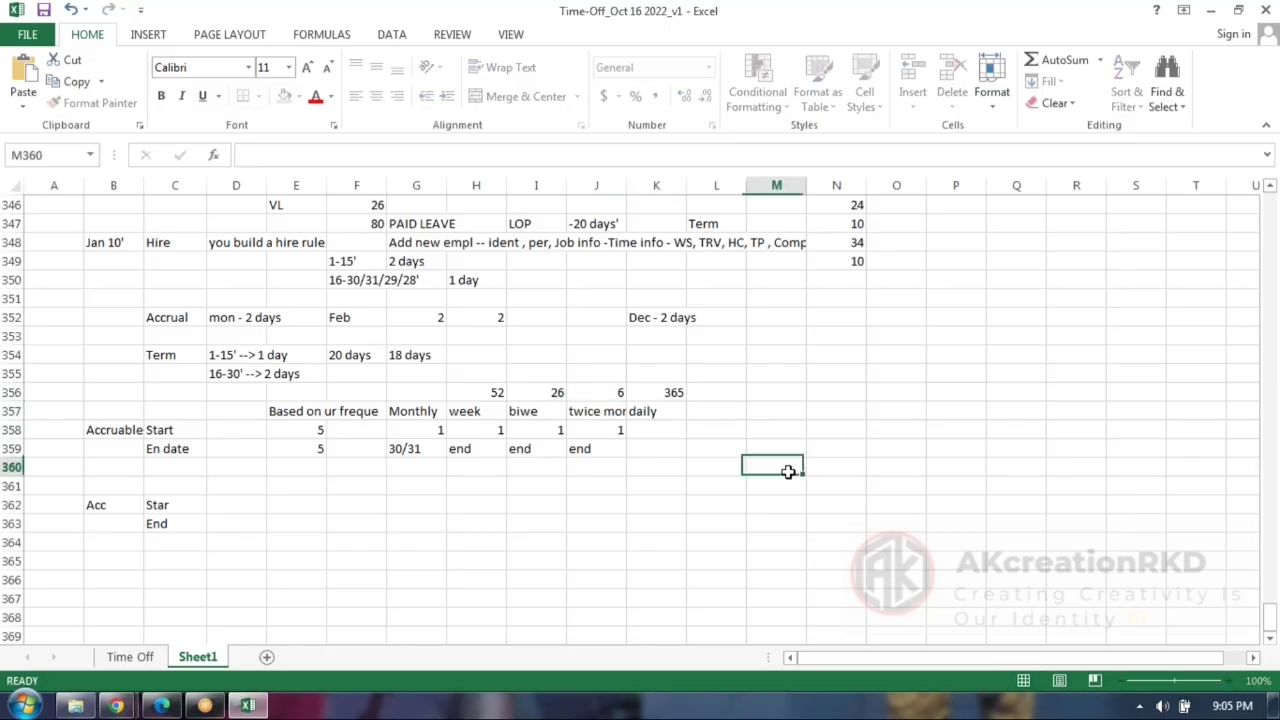
{"action": "left_click", "coordinate": [421, 393]}
{"action": "type", "text": "12"}
{"action": "left_click", "coordinate": [598, 528]}
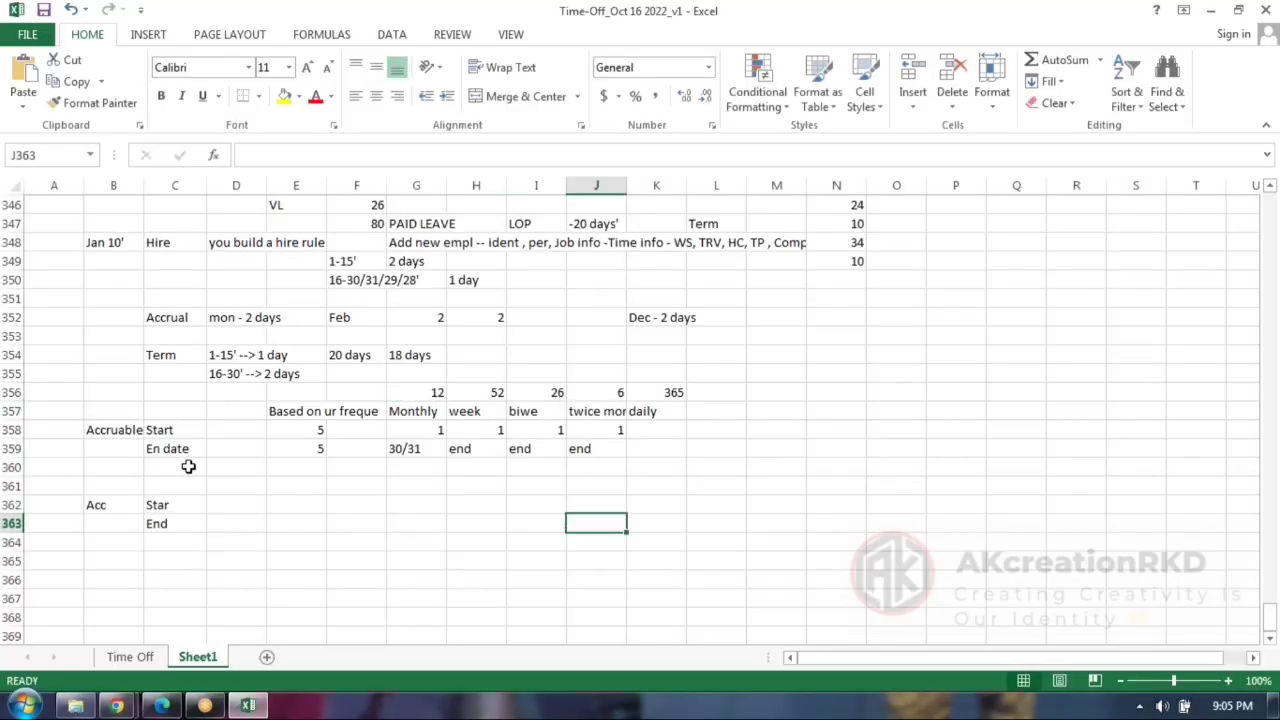
Enter 100%' in L358 at the end of the accruable start row.
{"action": "left_click", "coordinate": [716, 432]}
{"action": "type", "text": "100"}
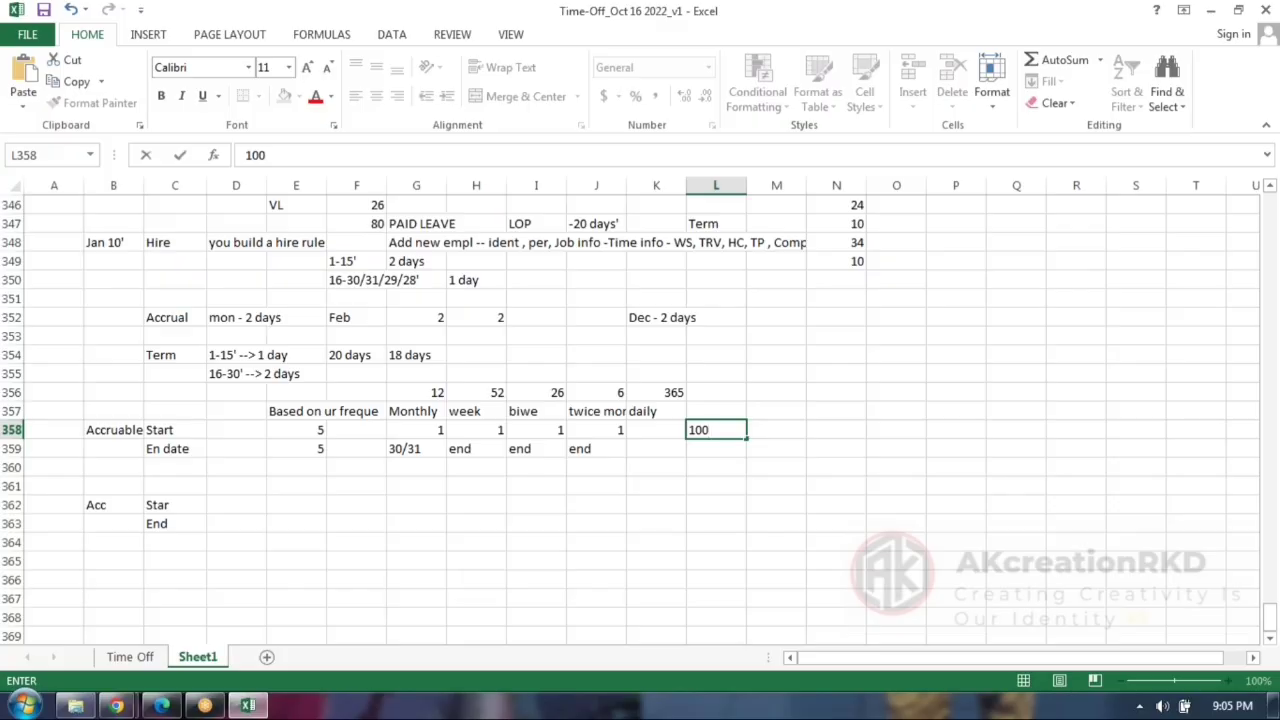
{"action": "type", "text": "%'"}
{"action": "key", "text": "Return"}
{"action": "left_click", "coordinate": [752, 508]}
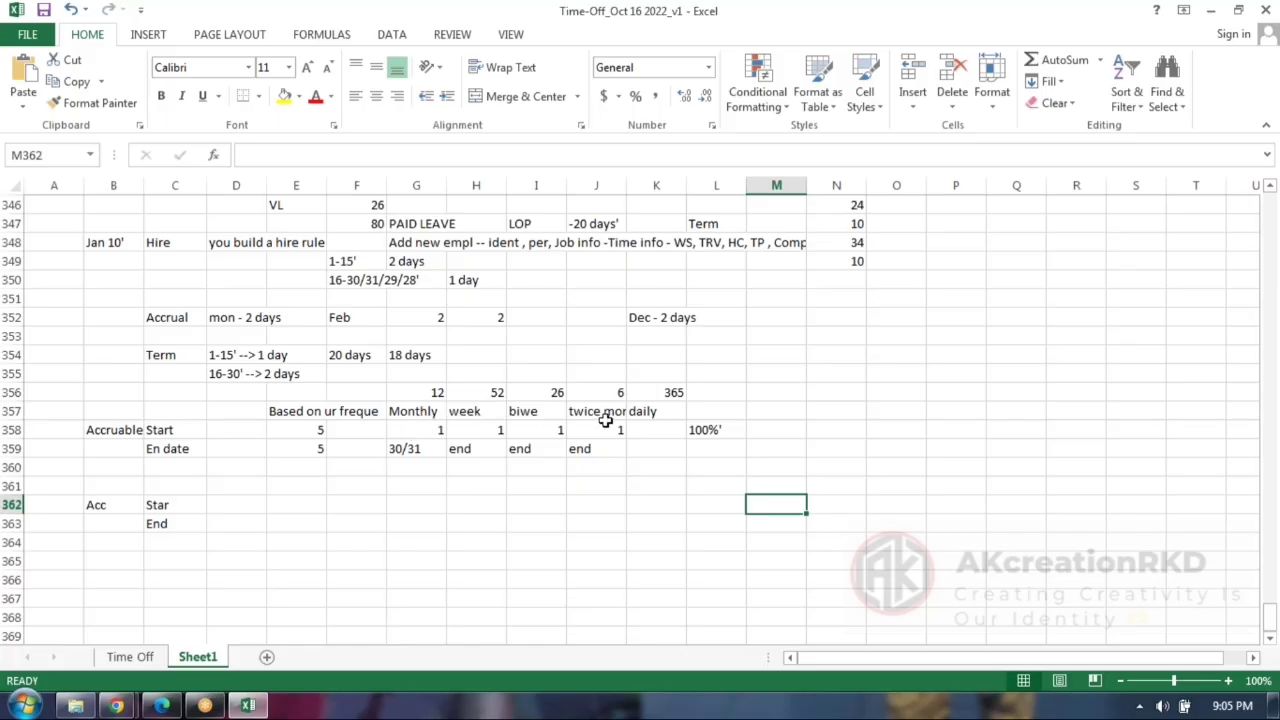
Switch to the Manage Data window in Chrome and review the time account type's Accrual Frequency Period.
{"action": "left_click", "coordinate": [116, 706]}
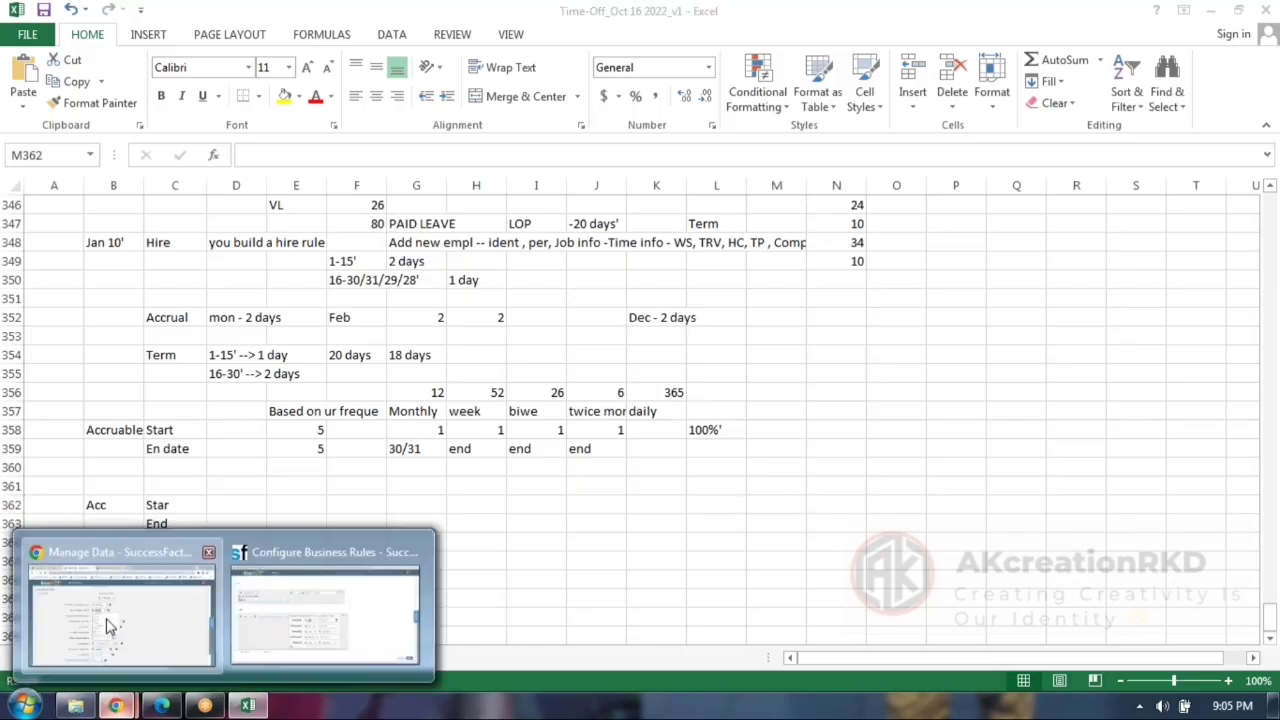
{"action": "left_click", "coordinate": [110, 625]}
{"action": "left_click", "coordinate": [814, 377]}
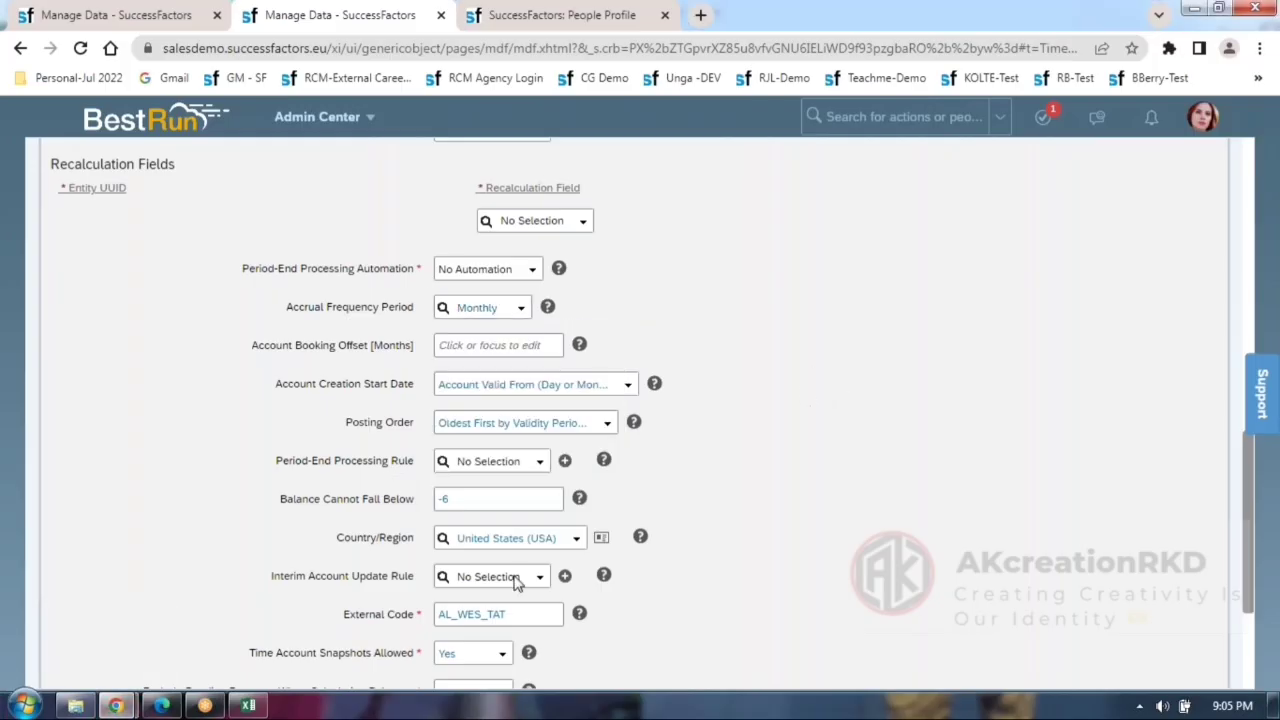
Return to Excel and add the note "Freq - Annu" in E361 above the accrual period rows.
{"action": "left_click", "coordinate": [249, 706]}
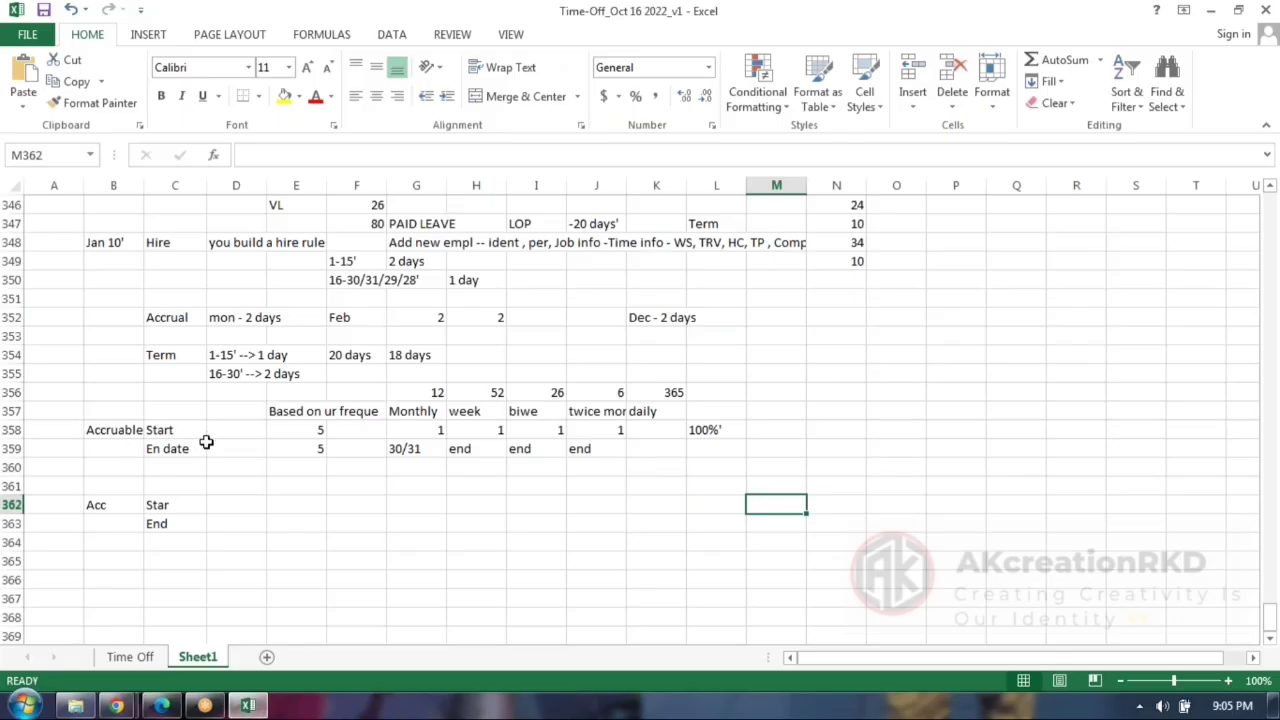
{"action": "left_click", "coordinate": [291, 489]}
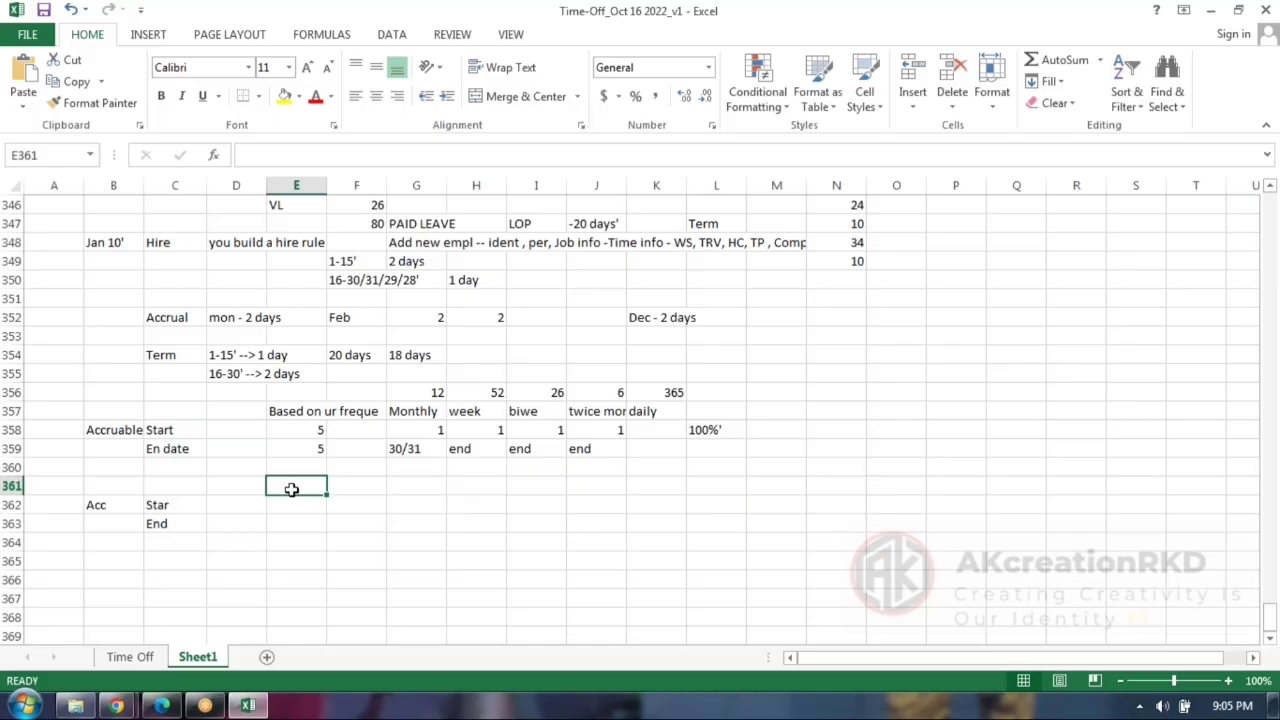
{"action": "type", "text": "Freq -"}
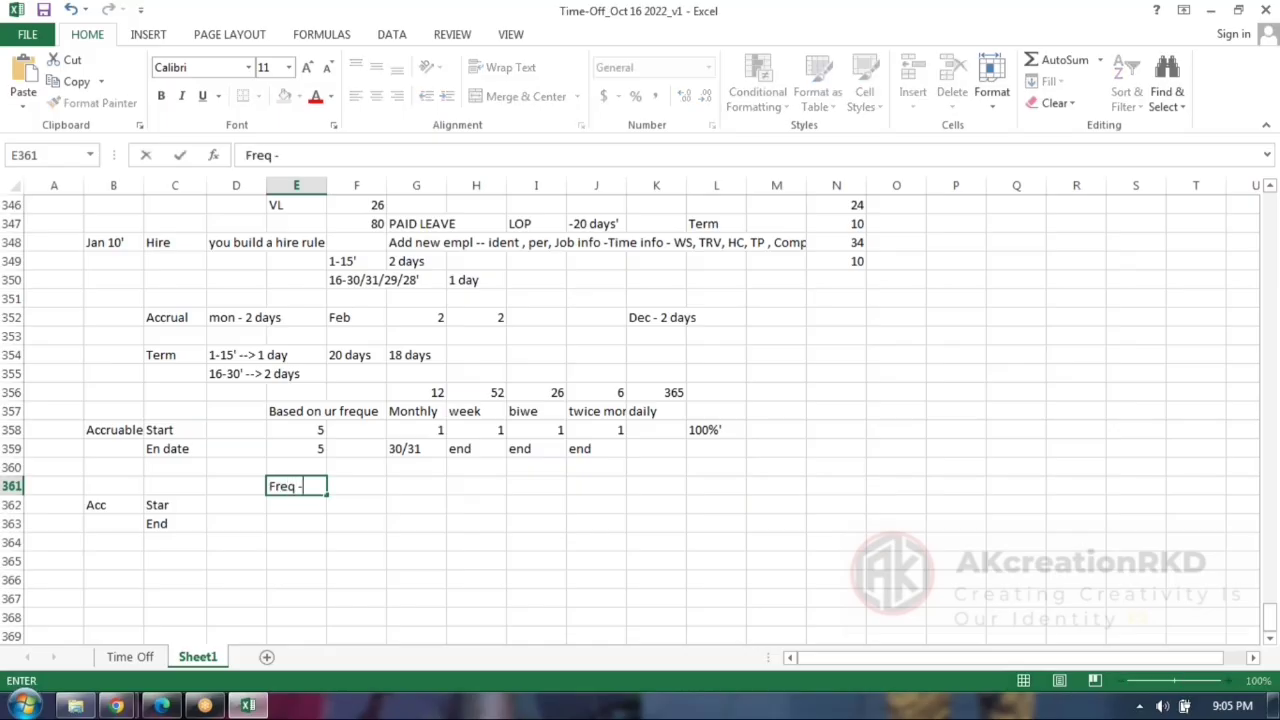
{"action": "type", "text": " Annu"}
{"action": "left_click", "coordinate": [409, 557]}
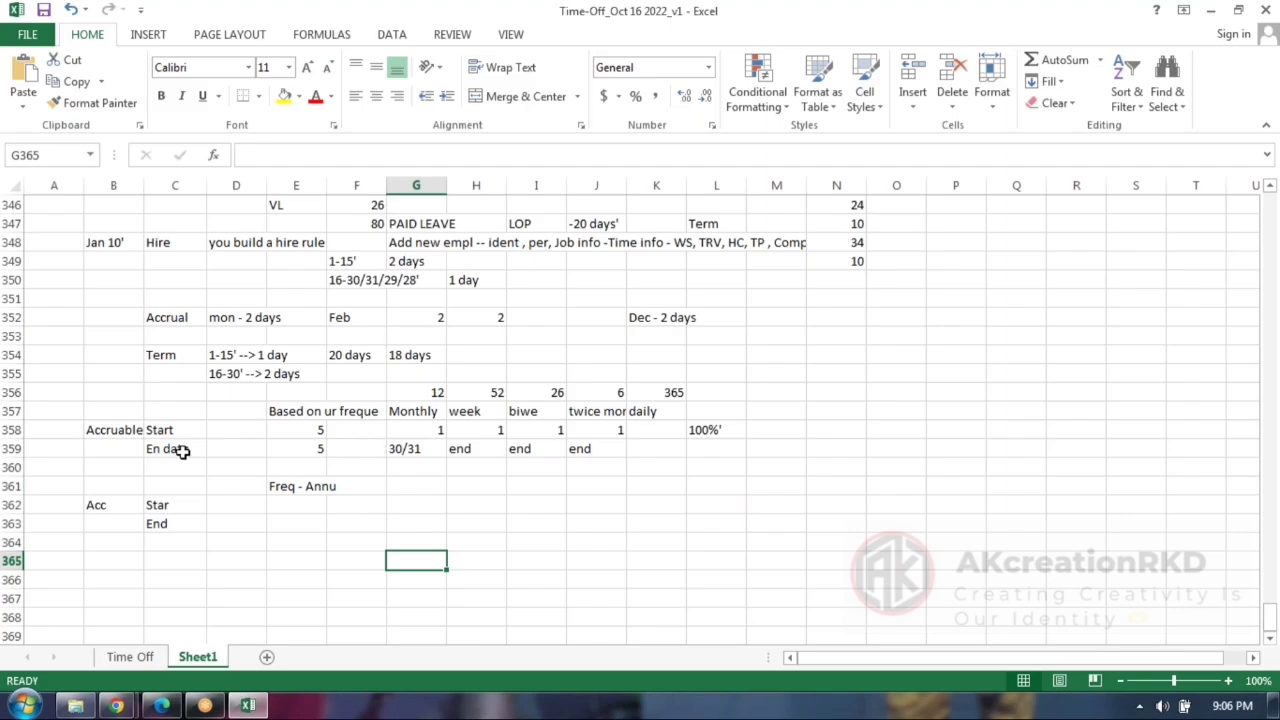
Review the Accruable and Acc labels in column B, and compare them with the accrual frequency in Chrome's Manage Data window.
{"action": "left_click", "coordinate": [110, 433]}
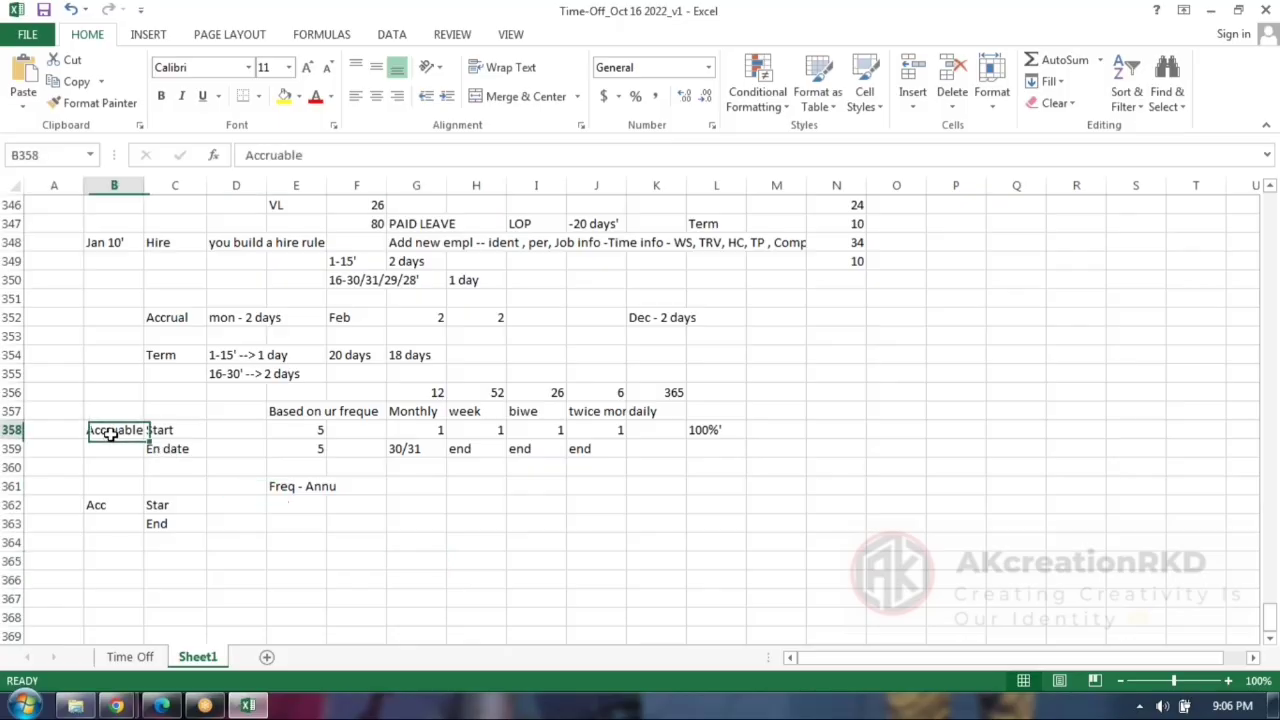
{"action": "left_click", "coordinate": [118, 504]}
{"action": "mouse_move", "coordinate": [118, 706]}
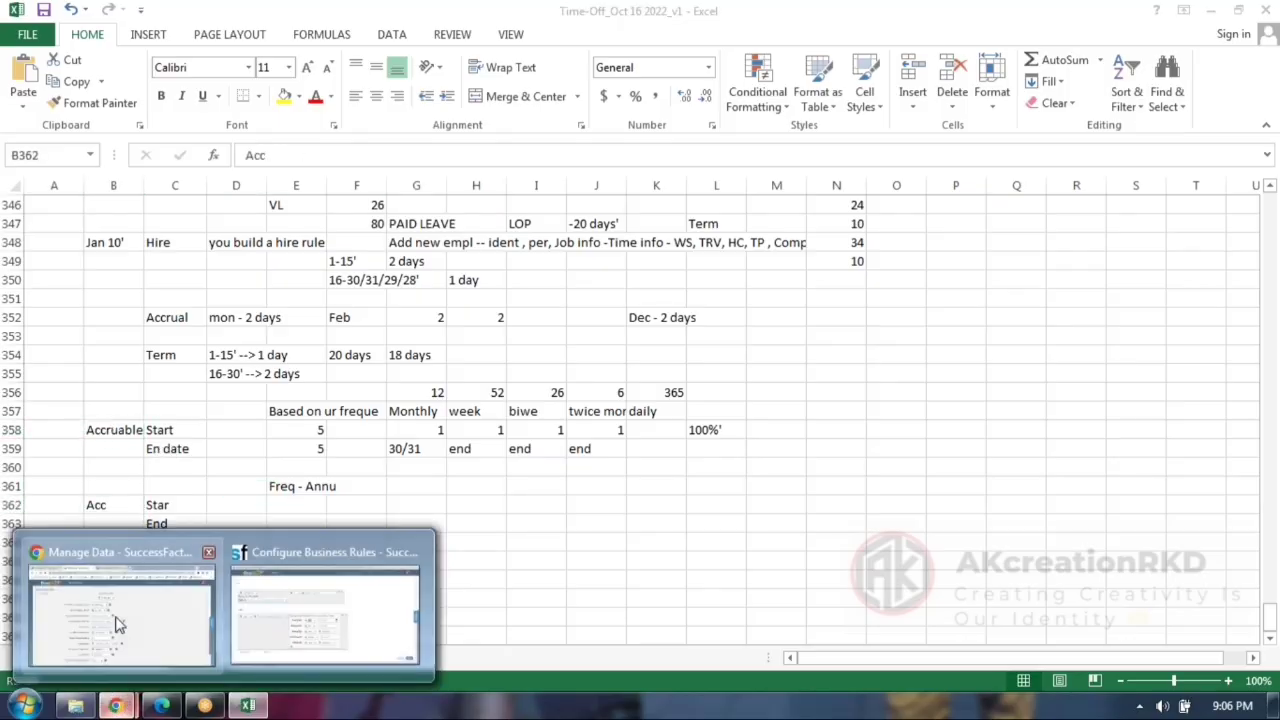
{"action": "left_click", "coordinate": [114, 618]}
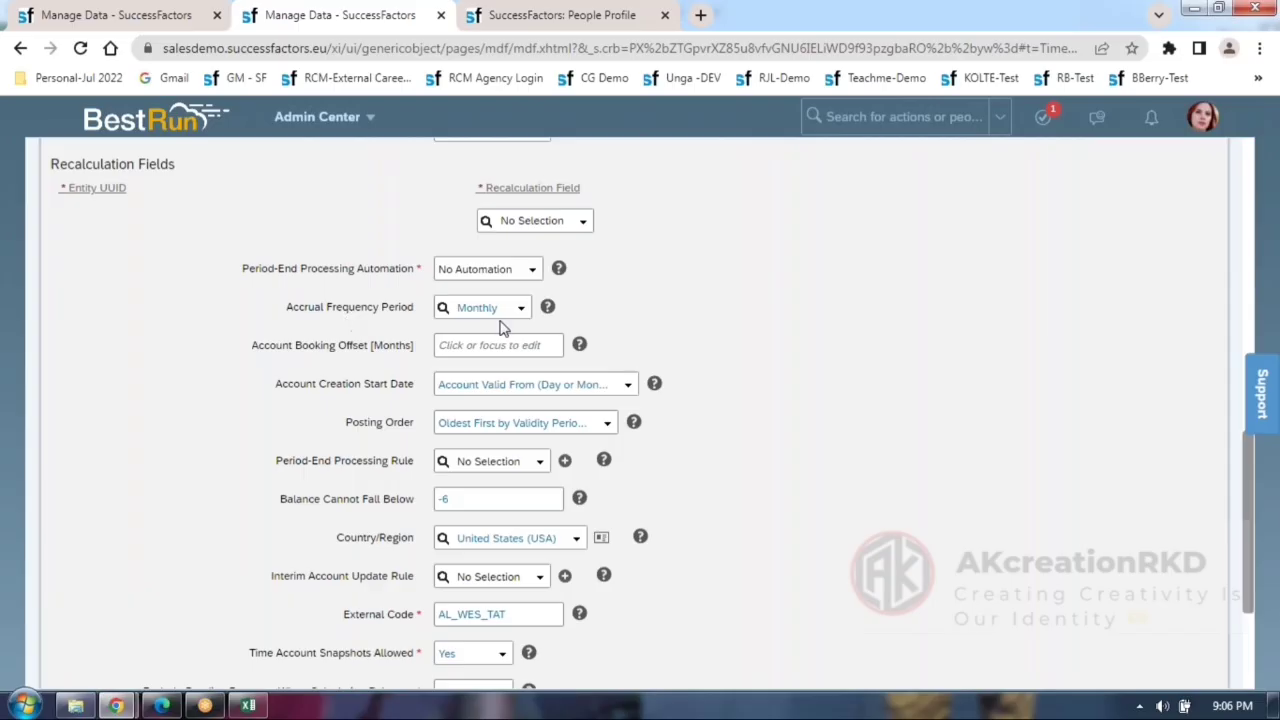
Switch to the Configure Business Rules window and examine the Accrual Rule Parameters dates offered for the Posting Date.
{"action": "mouse_move", "coordinate": [118, 706]}
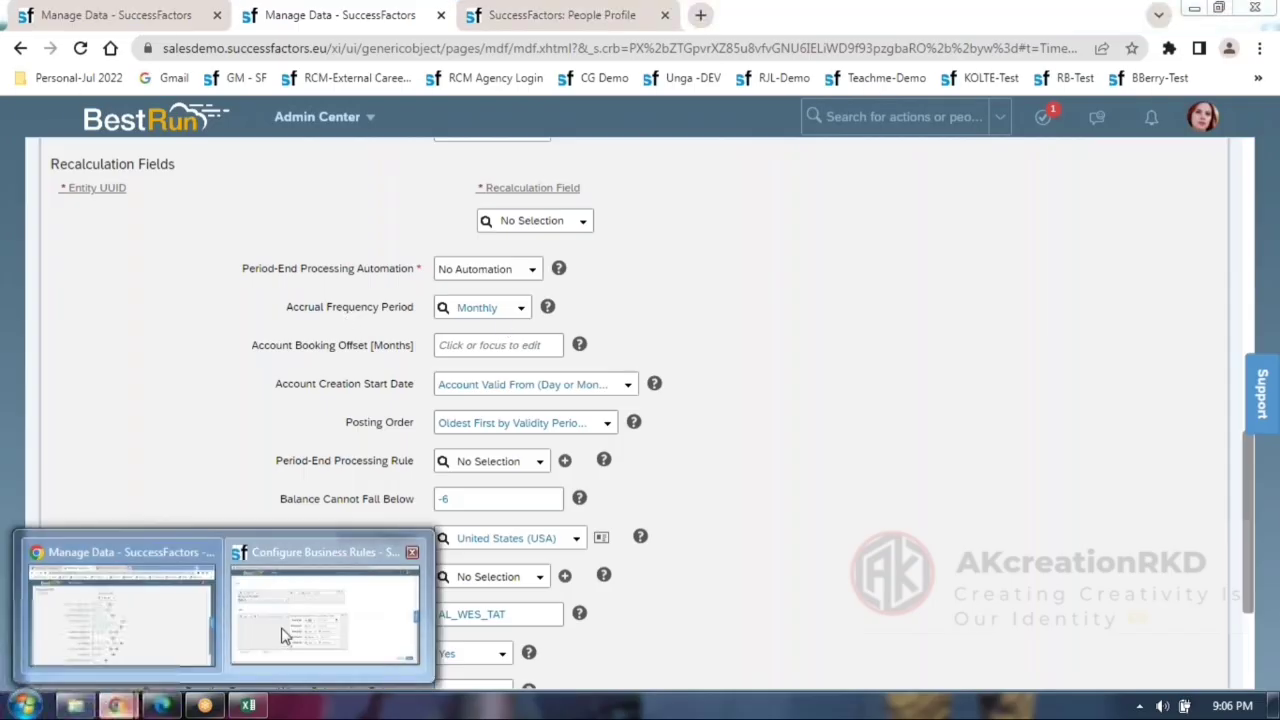
{"action": "left_click", "coordinate": [286, 634]}
{"action": "left_click", "coordinate": [570, 394]}
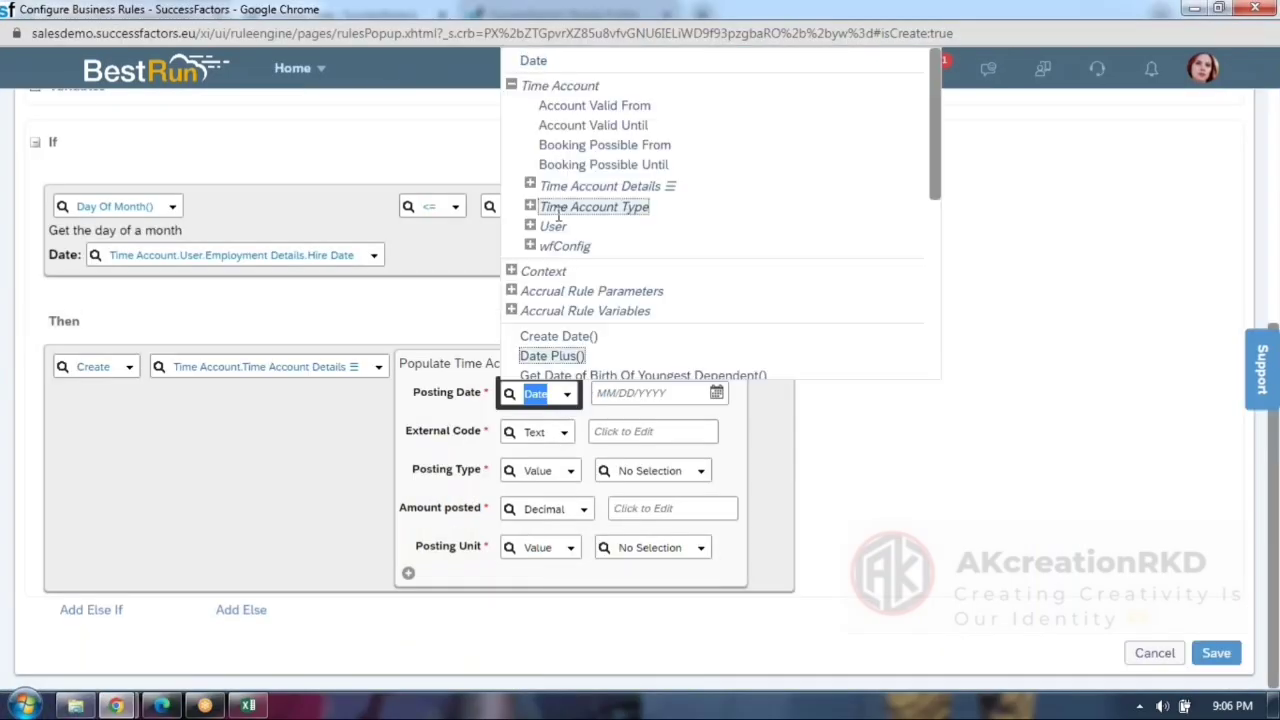
{"action": "left_click", "coordinate": [511, 291]}
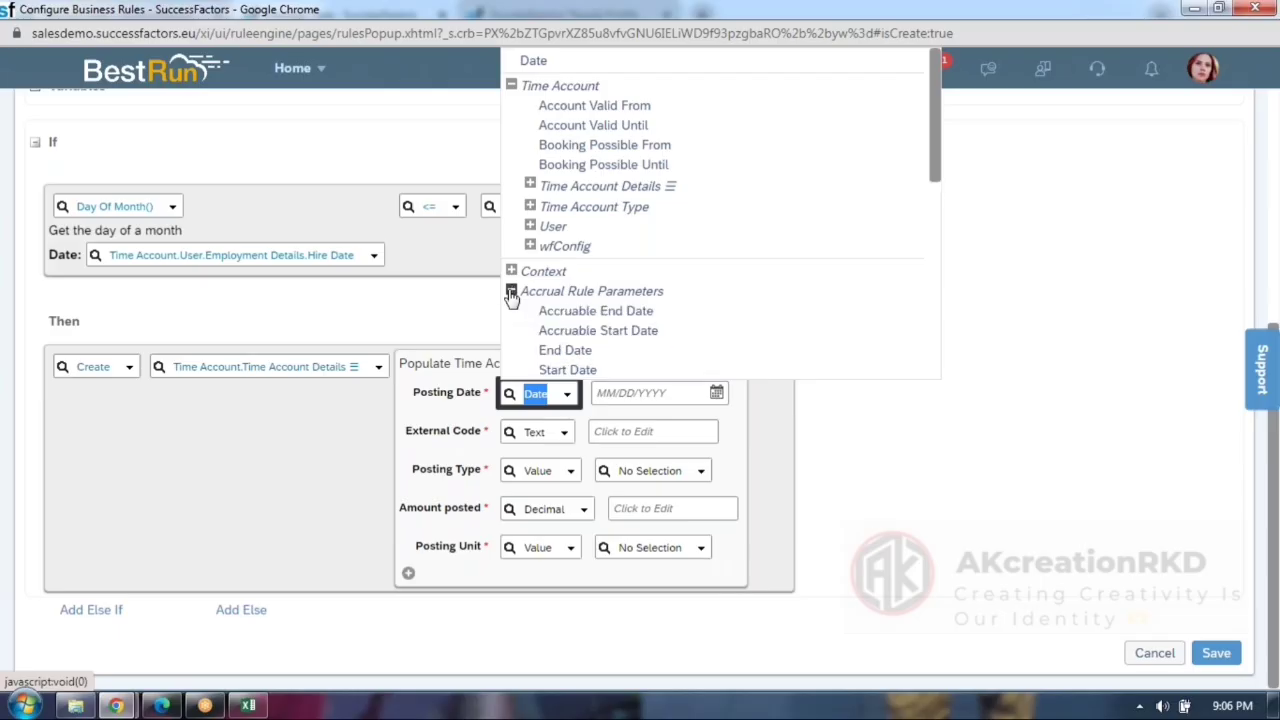
{"action": "scroll", "coordinate": [660, 250], "scroll_direction": "down", "scroll_amount": 1}
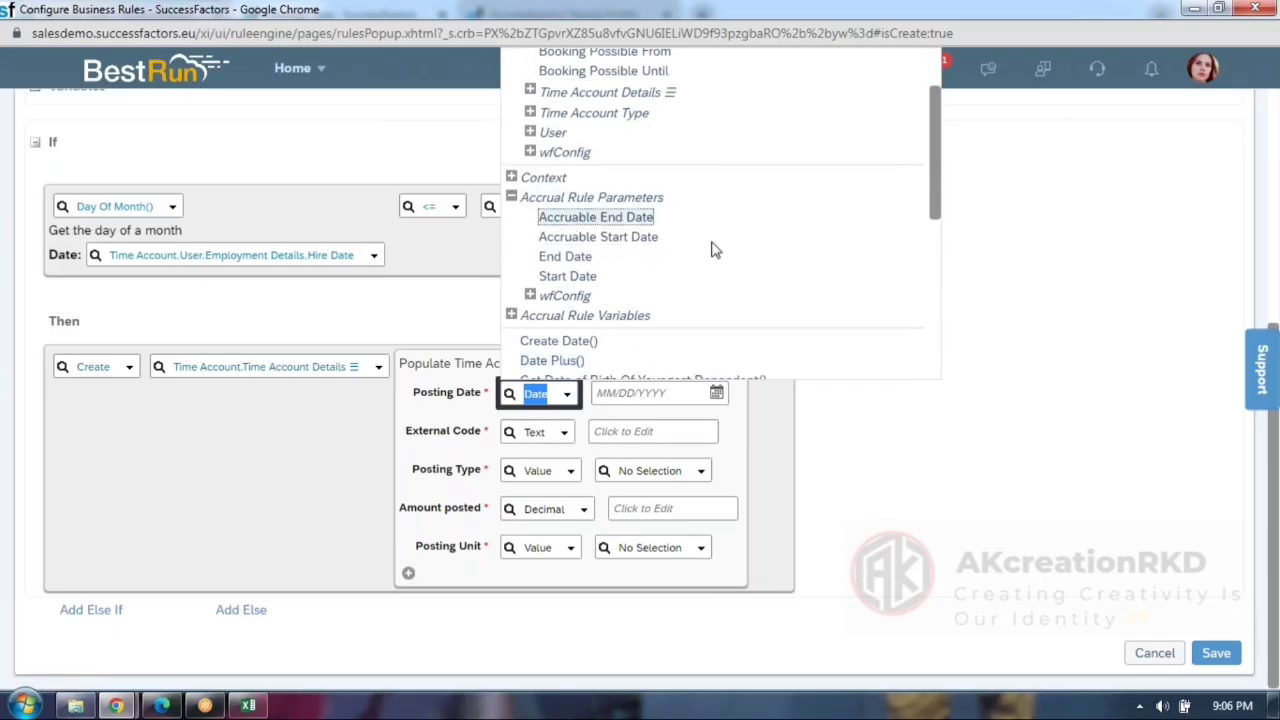
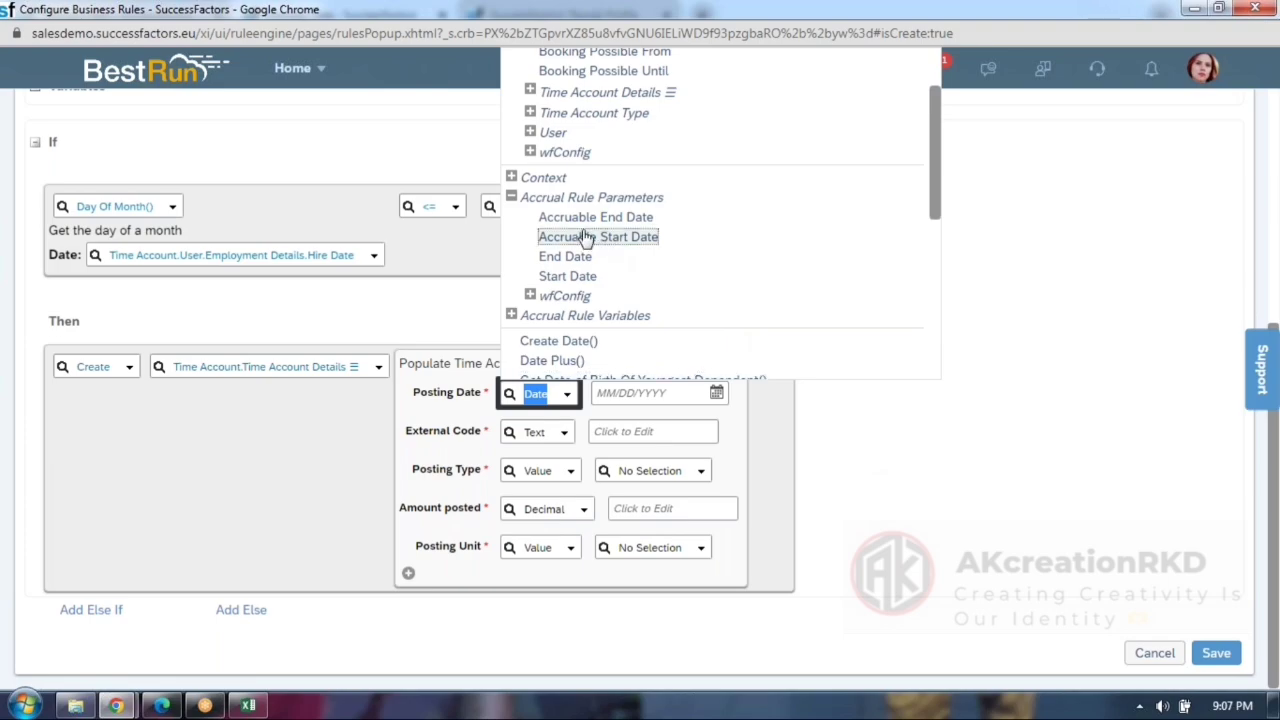
{"action": "left_click", "coordinate": [923, 480]}
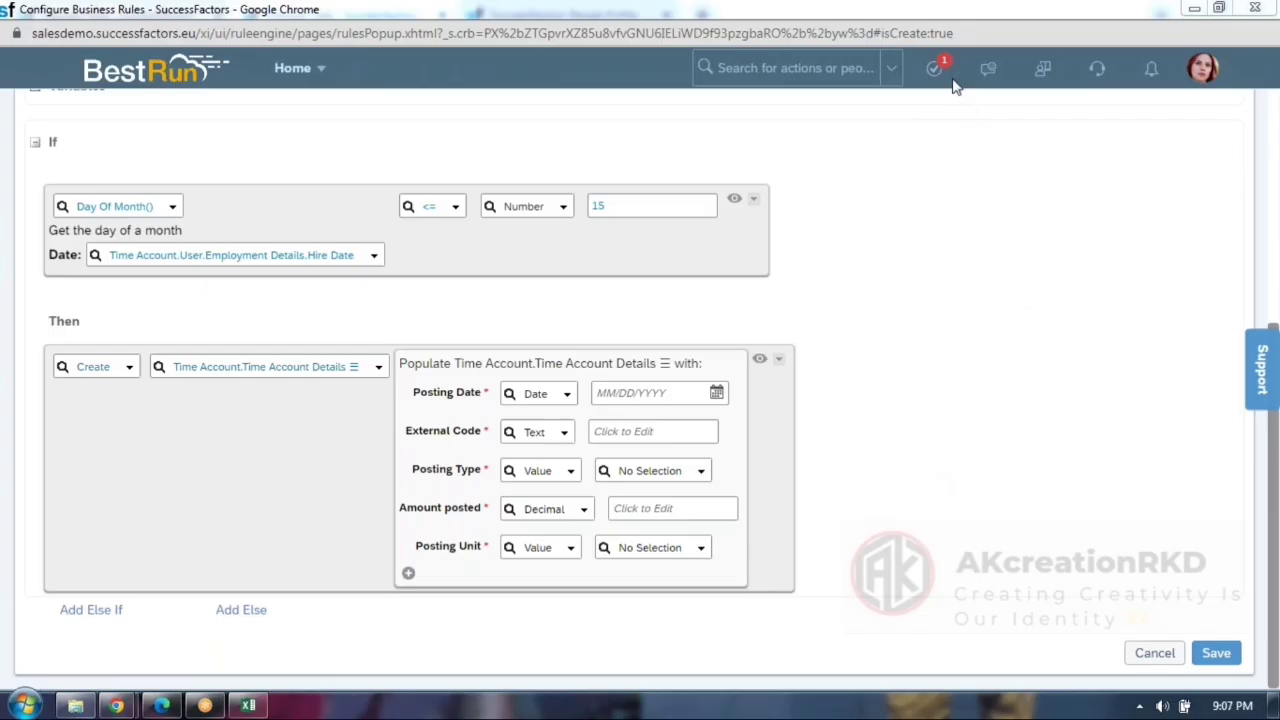
Set the Posting Date in the Then block to Accrual Rule Parameters.Accruable Start Date.
{"action": "mouse_move", "coordinate": [912, 162]}
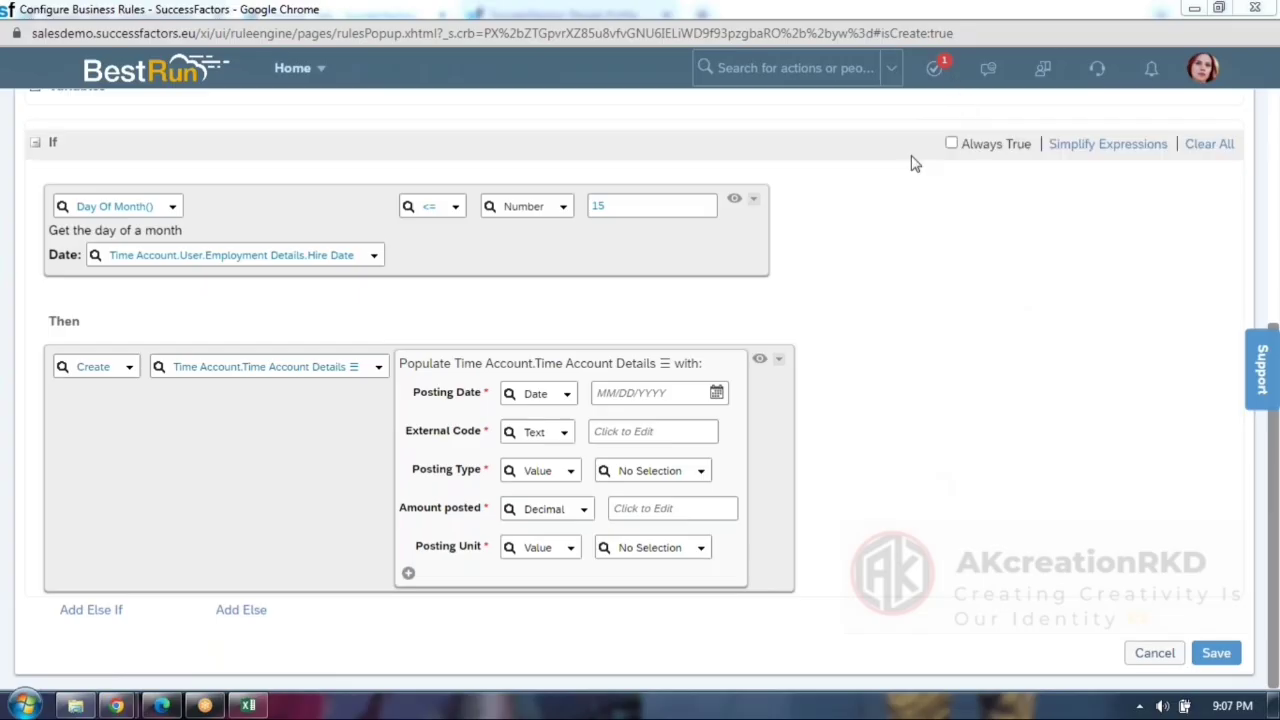
{"action": "left_click", "coordinate": [567, 396]}
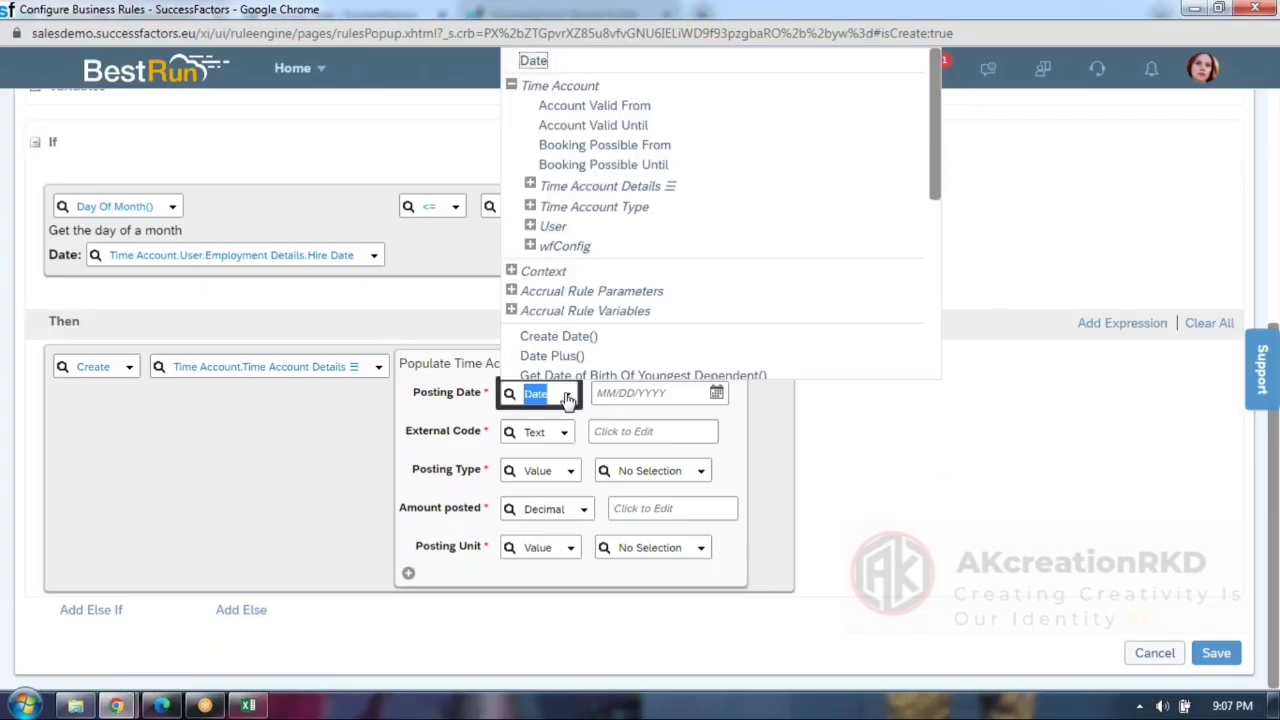
{"action": "left_click", "coordinate": [511, 291]}
{"action": "scroll", "coordinate": [672, 240], "scroll_direction": "down", "scroll_amount": 3}
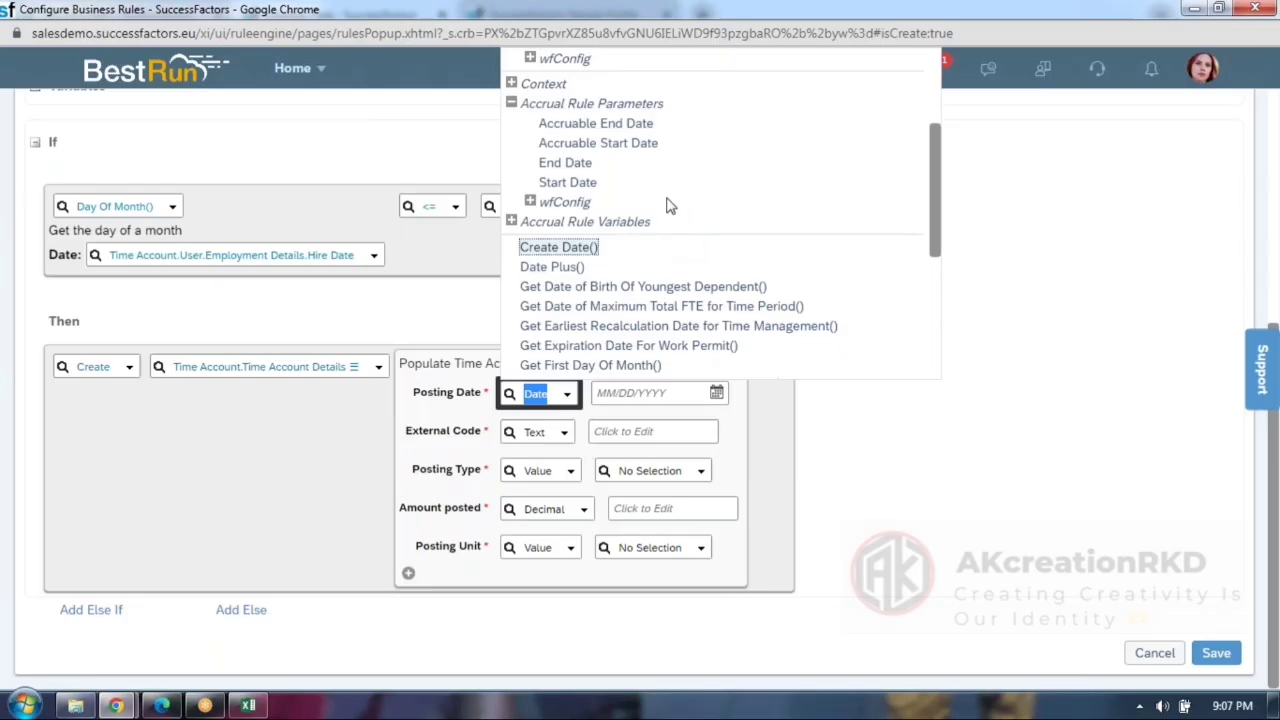
{"action": "left_click", "coordinate": [598, 143]}
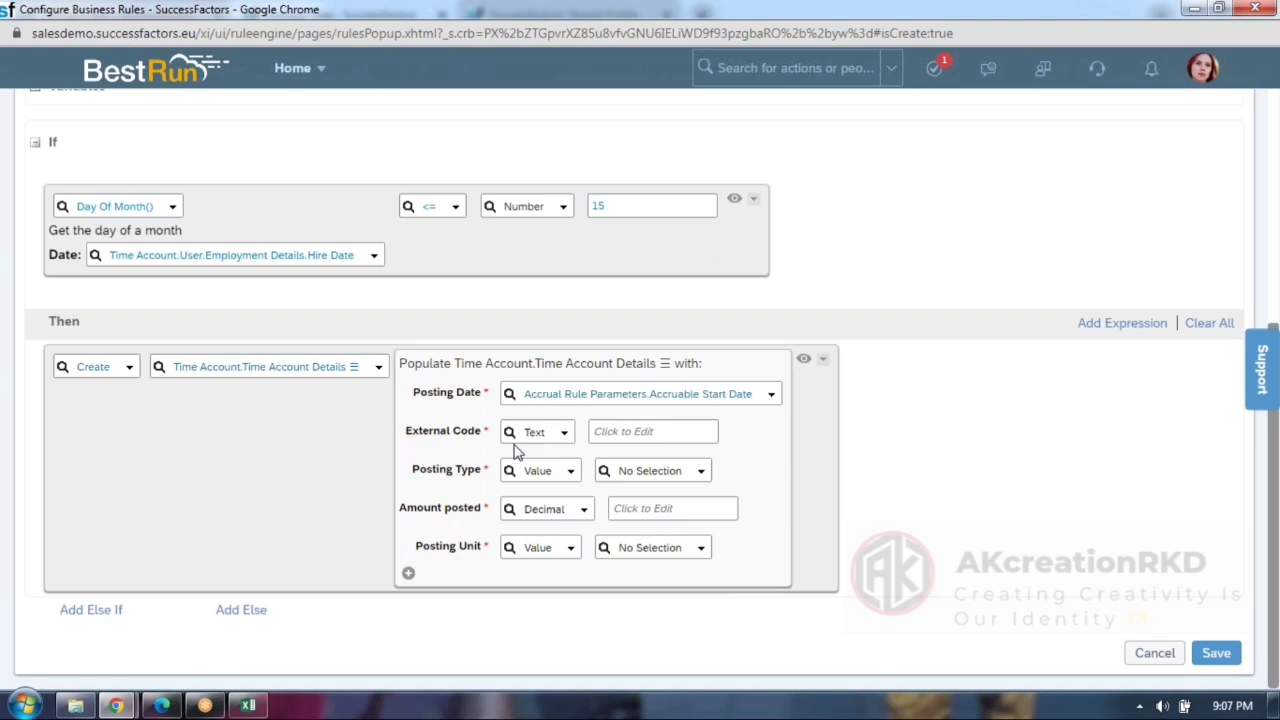
In the Then block, set the External Code to Generate External Code For Time Off() and the Posting Type to Accrual.
{"action": "left_click", "coordinate": [565, 436]}
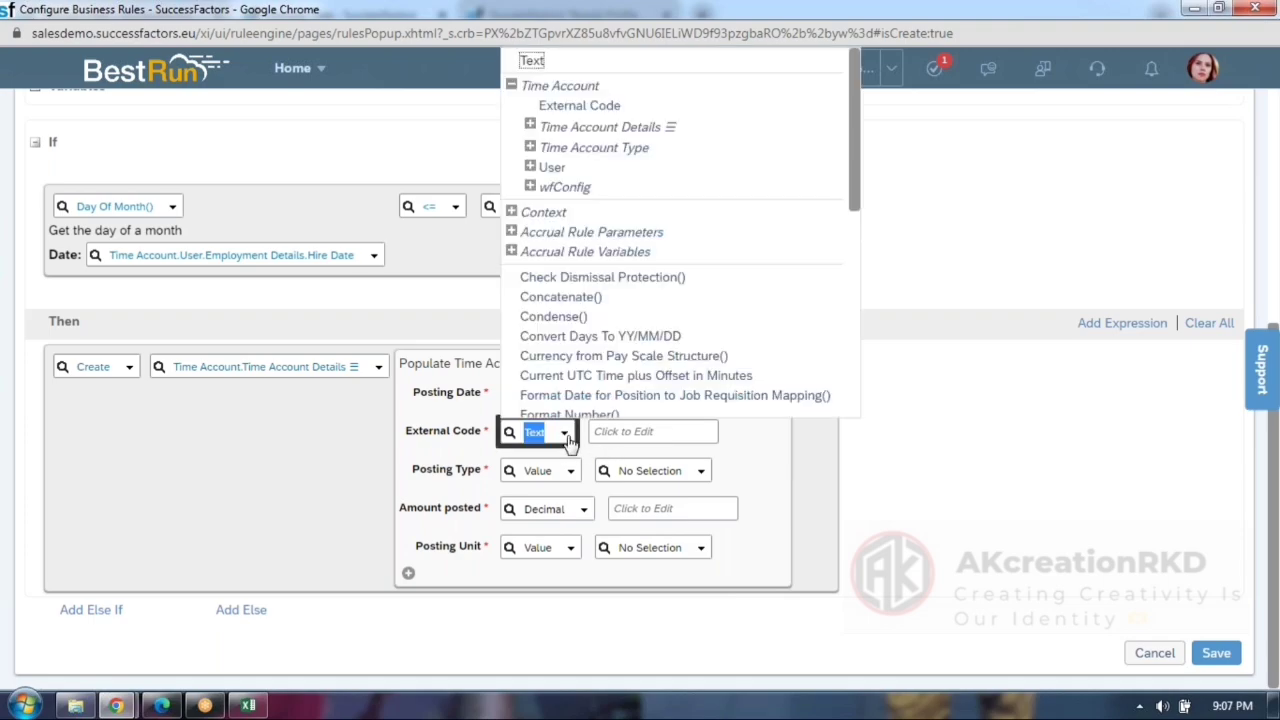
{"action": "scroll", "coordinate": [608, 345], "scroll_direction": "down", "scroll_amount": 5}
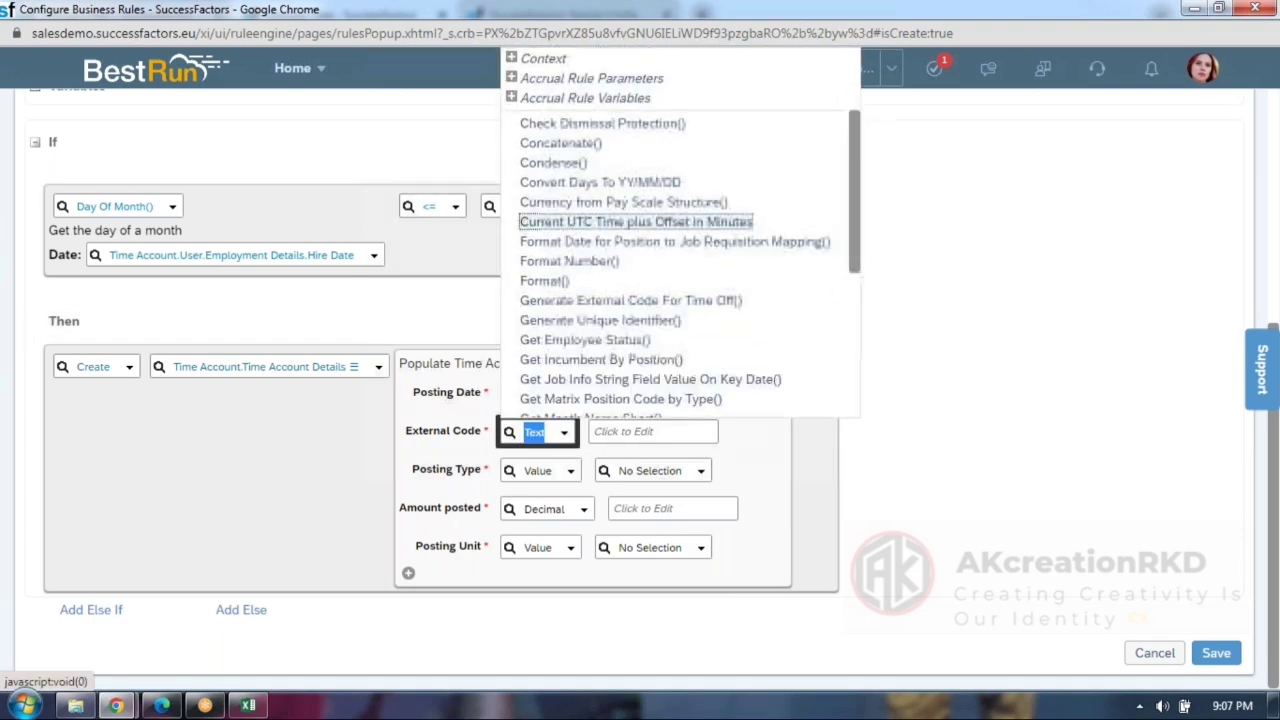
{"action": "left_click", "coordinate": [709, 268]}
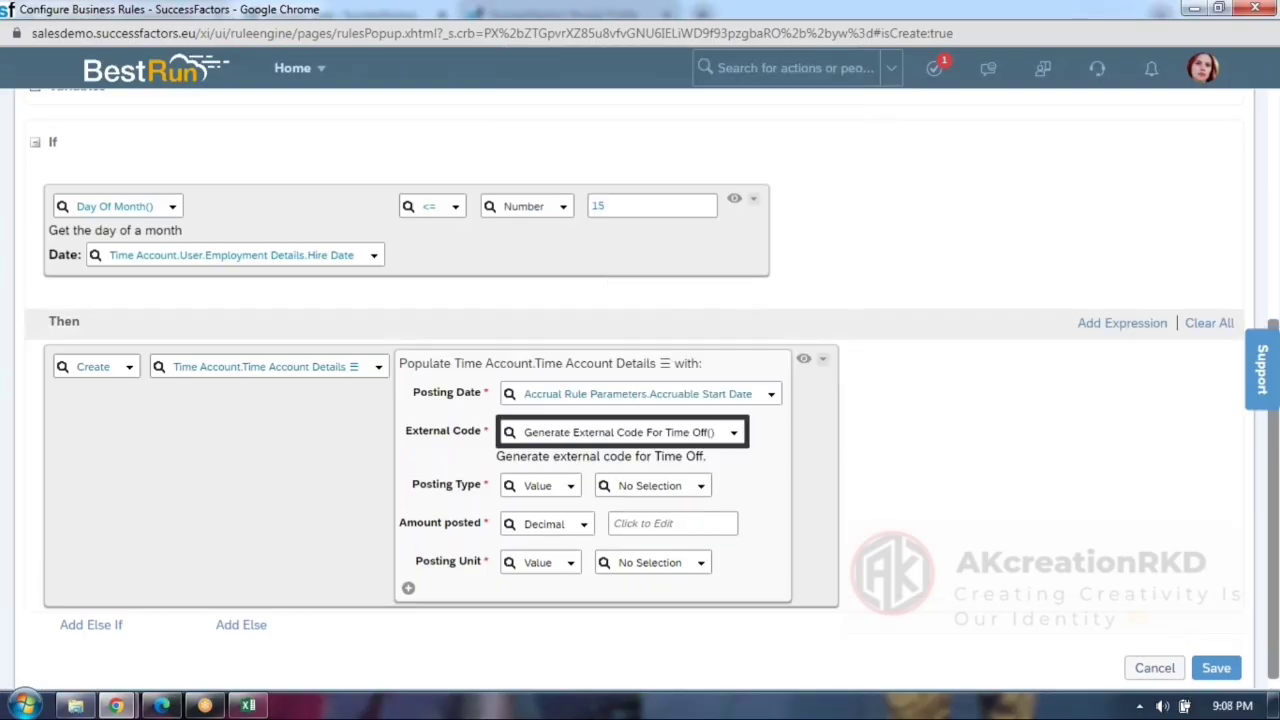
{"action": "scroll", "coordinate": [641, 430], "scroll_direction": "down", "scroll_amount": 1}
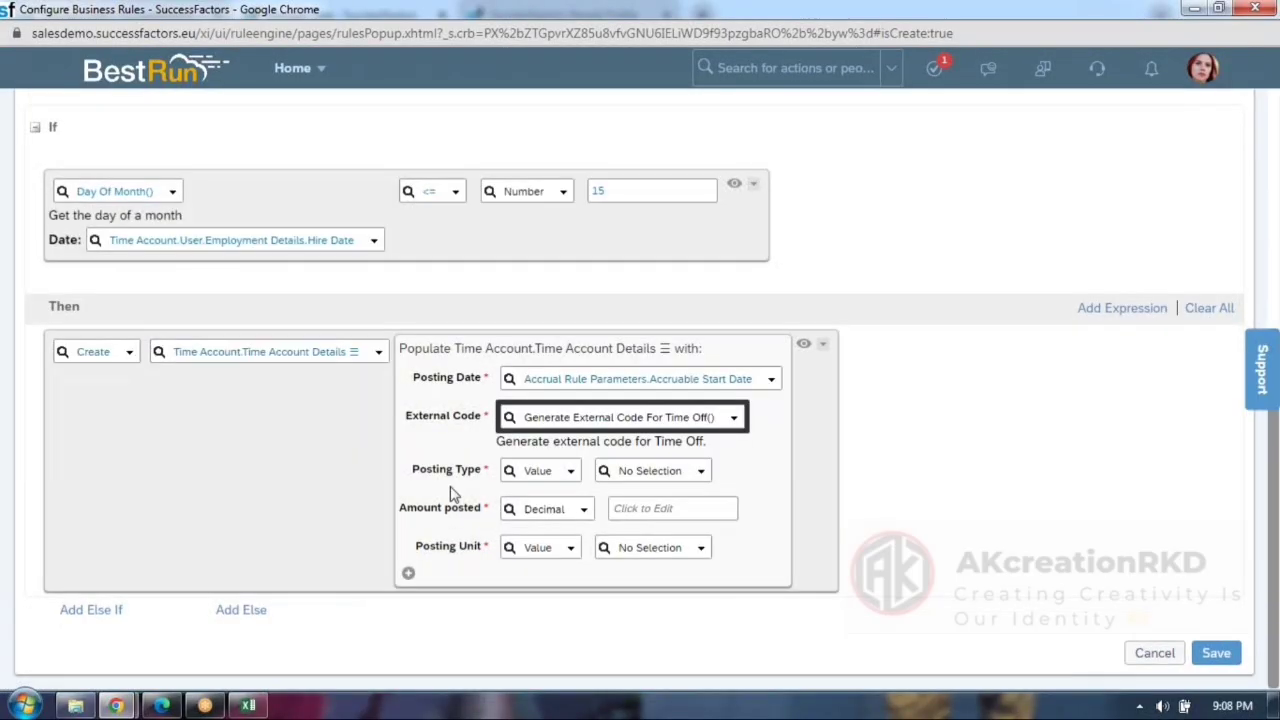
{"action": "left_click", "coordinate": [703, 471]}
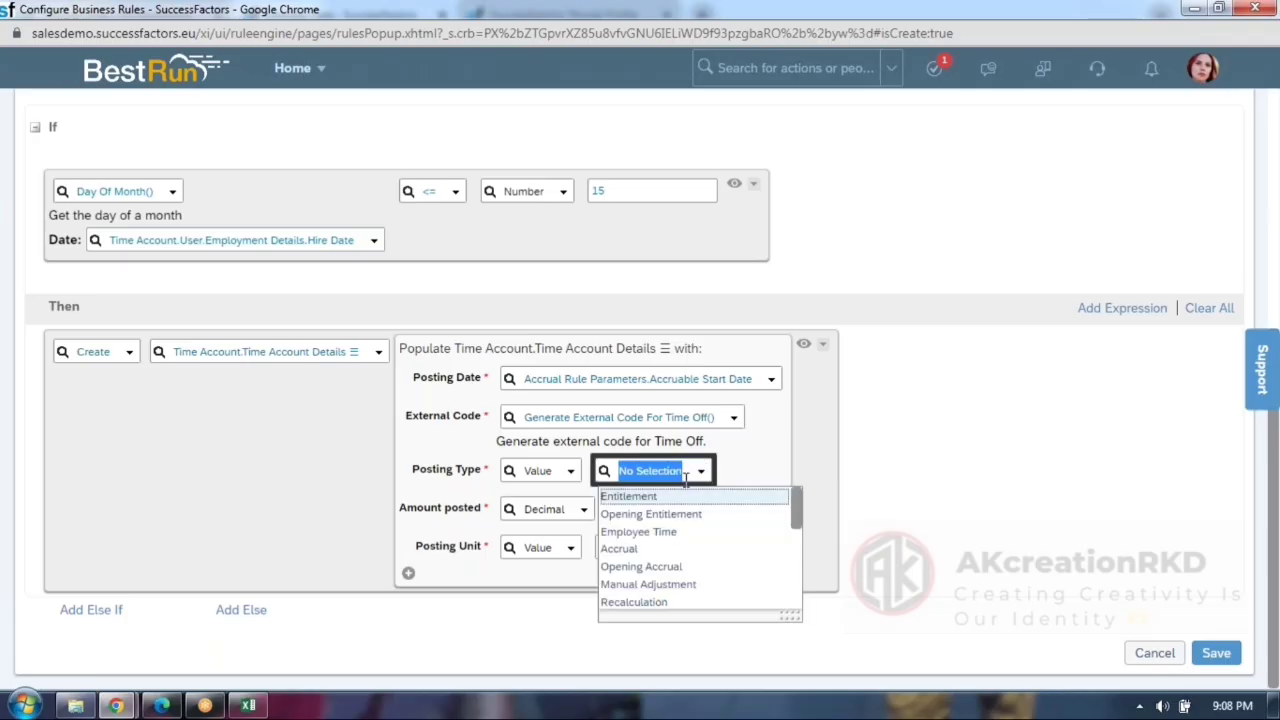
{"action": "left_click", "coordinate": [624, 550]}
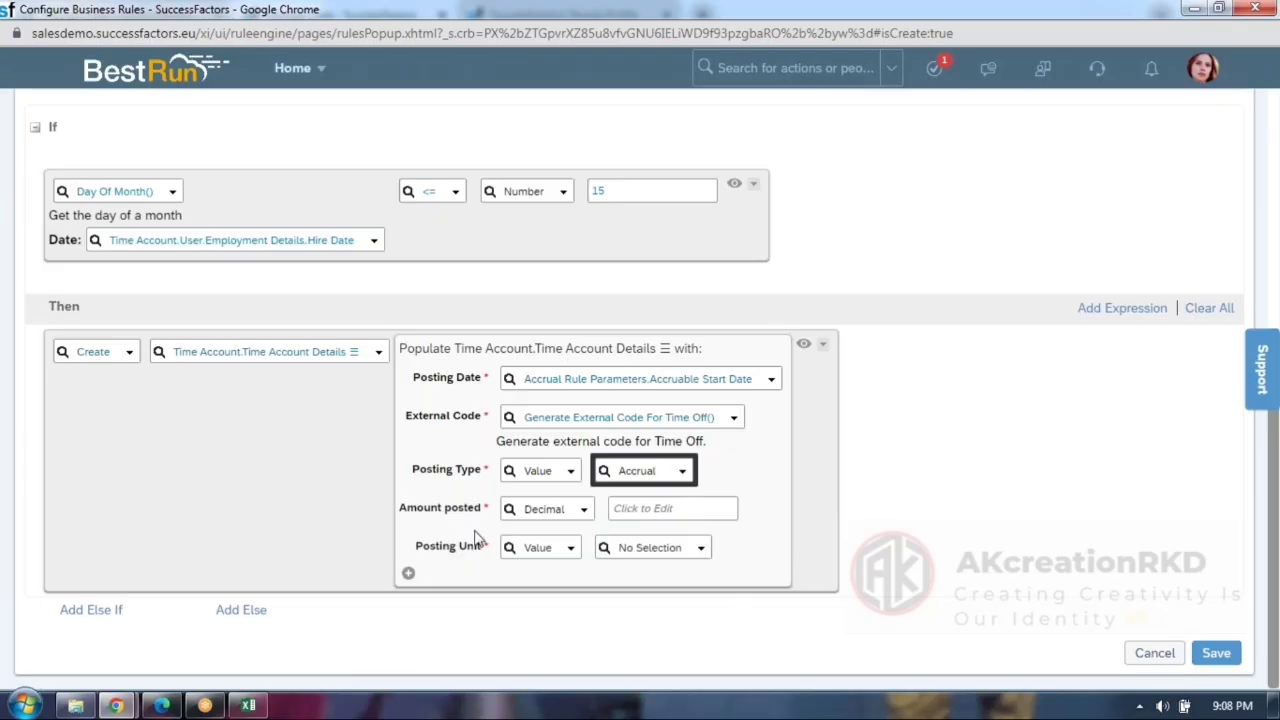
Set the Amount posted in the Then block to the decimal value 2.
{"action": "left_click", "coordinate": [658, 509]}
{"action": "type", "text": "2"}
{"action": "left_click", "coordinate": [1018, 500]}
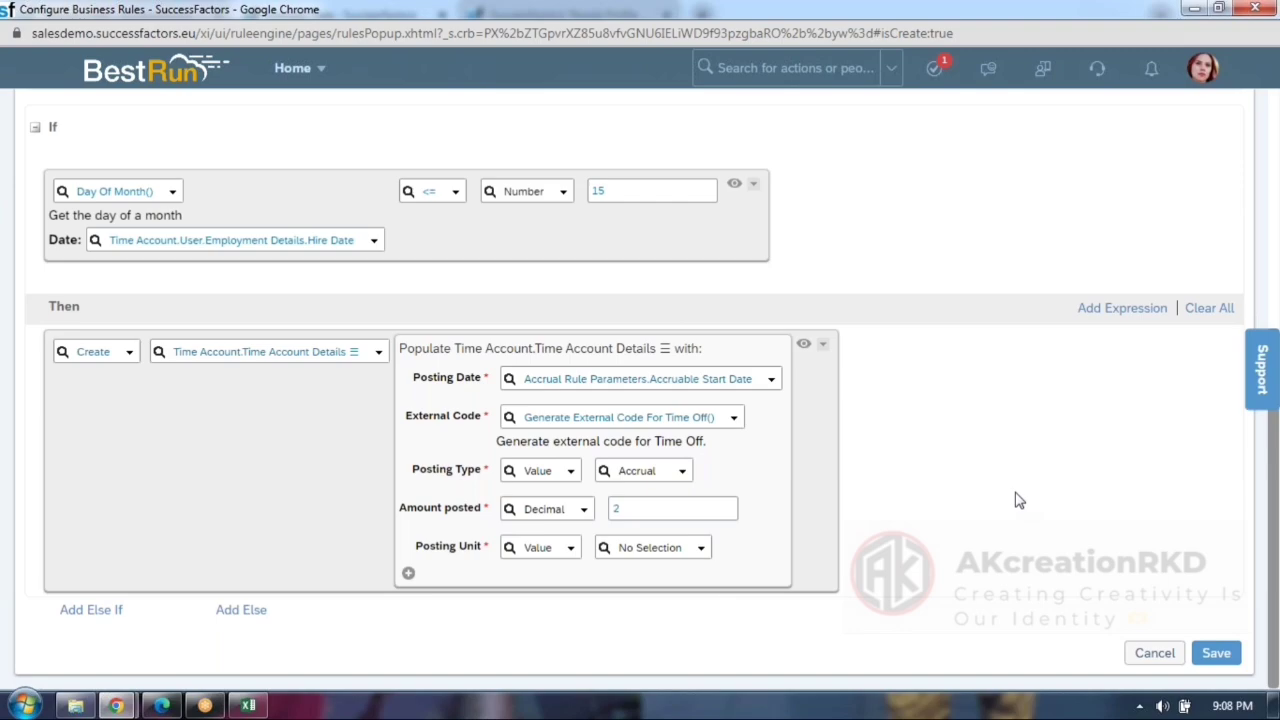
Switch to Excel and enter 24 in G363 and "2 days" in H363 on the End row.
{"action": "left_click", "coordinate": [248, 706]}
{"action": "left_click", "coordinate": [396, 525]}
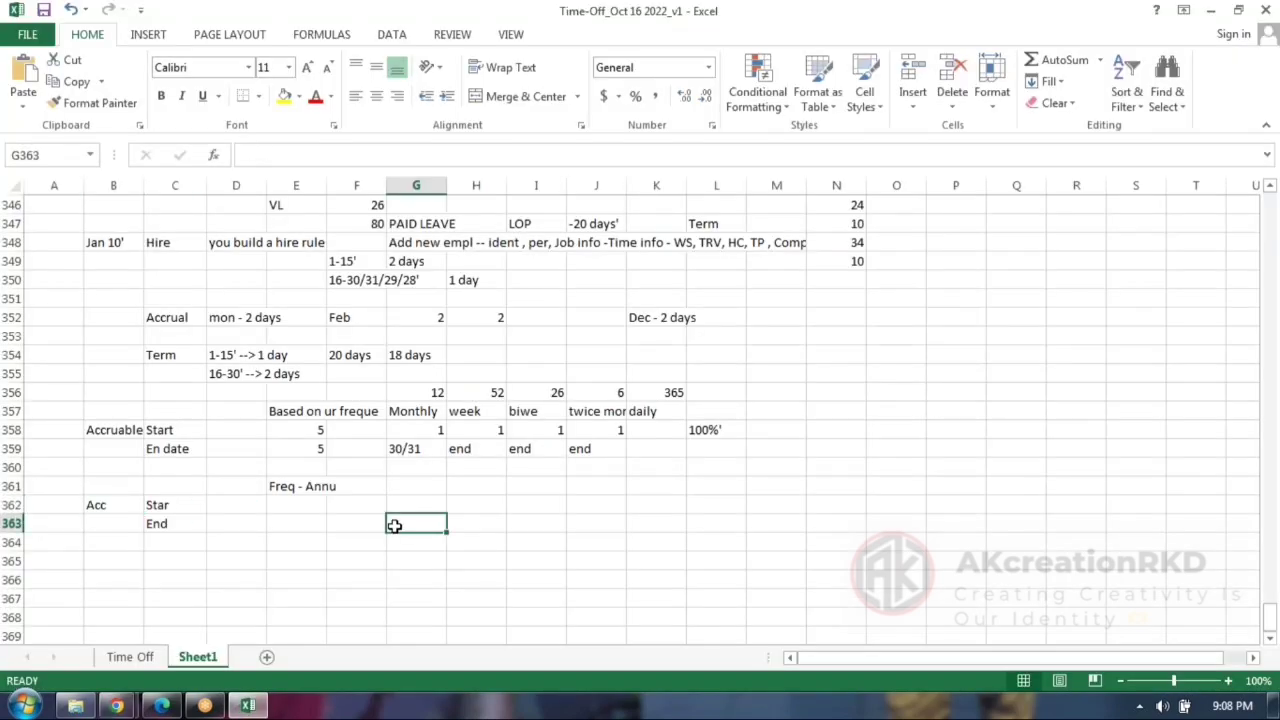
{"action": "type", "text": "24"}
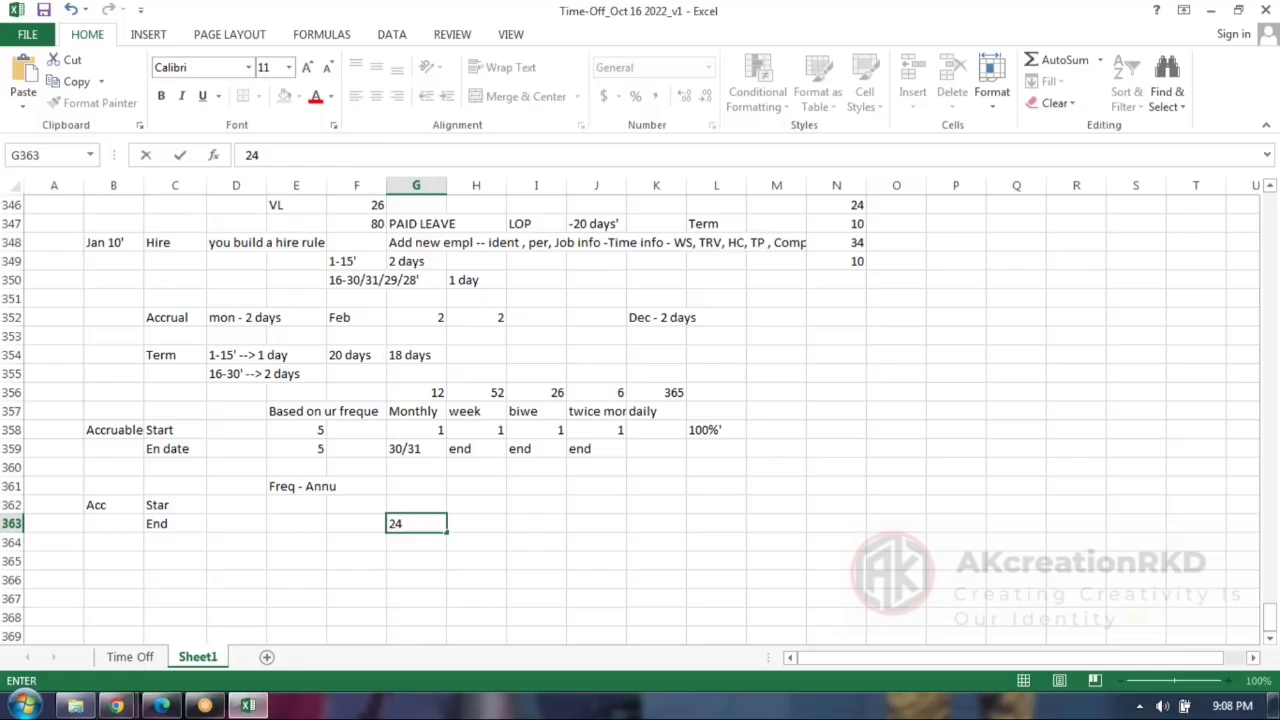
{"action": "left_click", "coordinate": [488, 524]}
{"action": "type", "text": "2 days"}
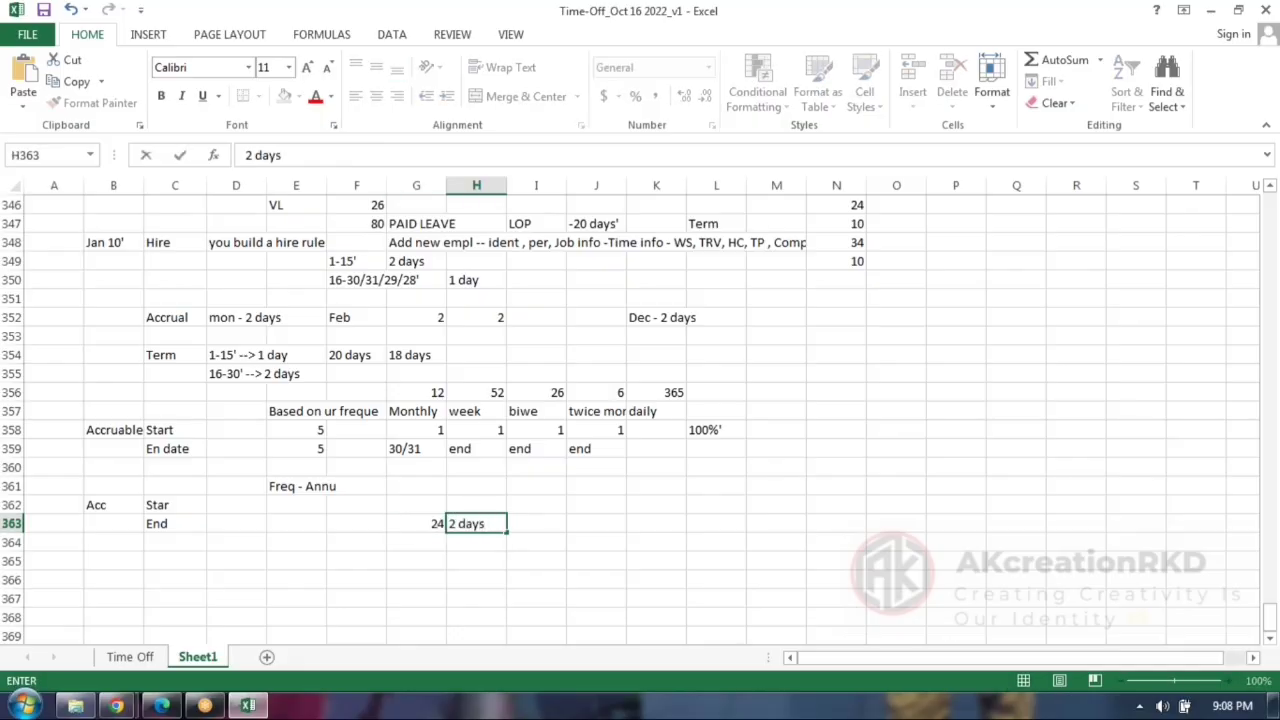
{"action": "left_click", "coordinate": [470, 598]}
Enter "15 days" in J363 and the formula =15/12 in L363.
{"action": "left_click", "coordinate": [604, 523]}
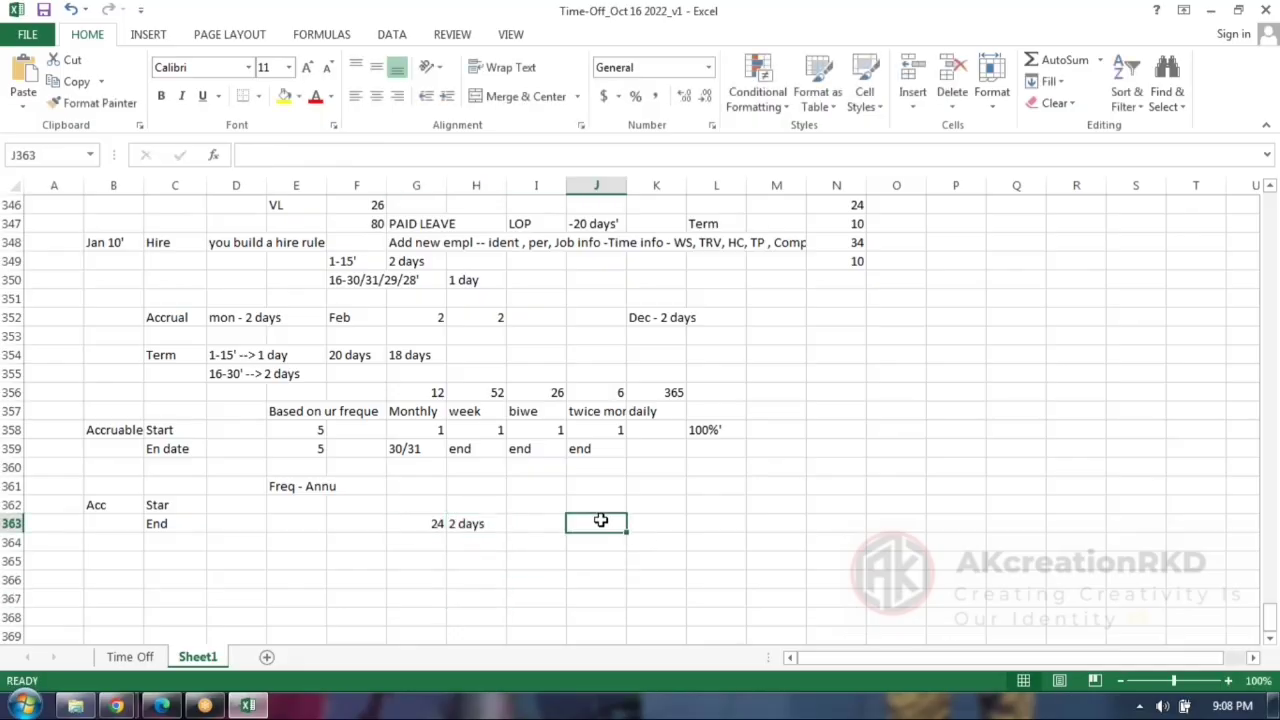
{"action": "type", "text": "15 days"}
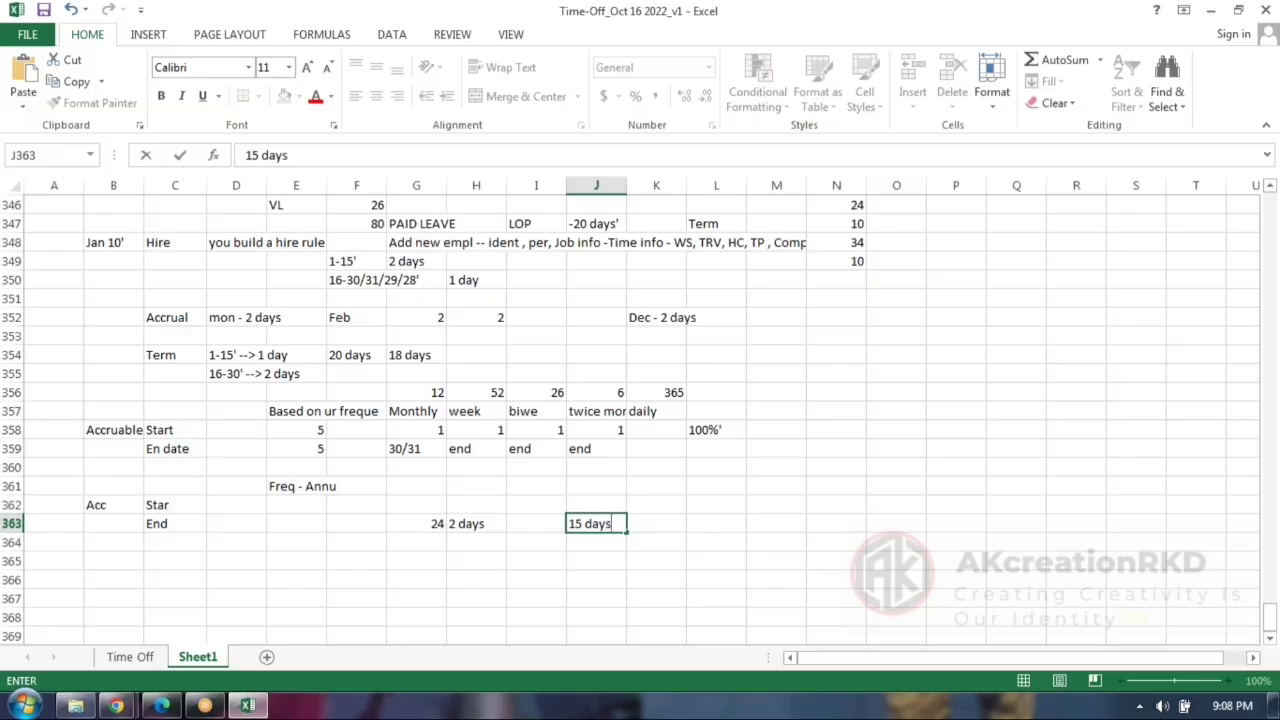
{"action": "left_click", "coordinate": [721, 516]}
{"action": "type", "text": "=15/"}
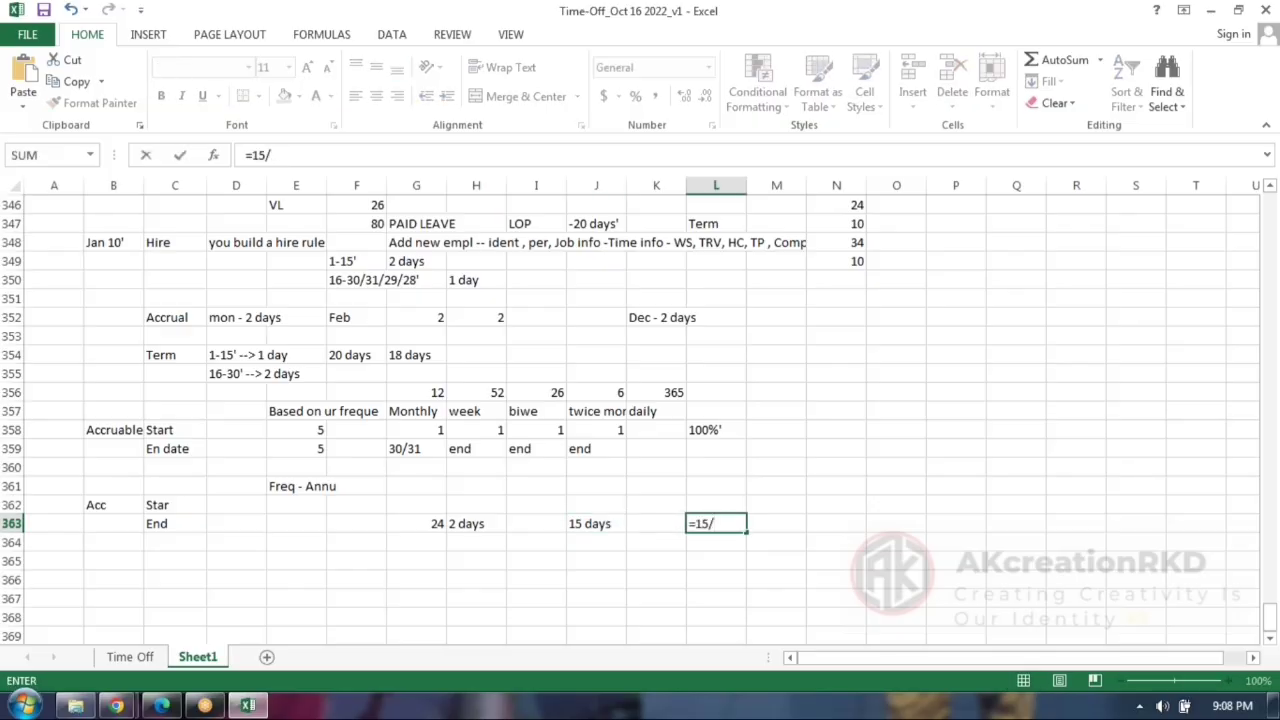
{"action": "type", "text": "12"}
{"action": "key", "text": "Return"}
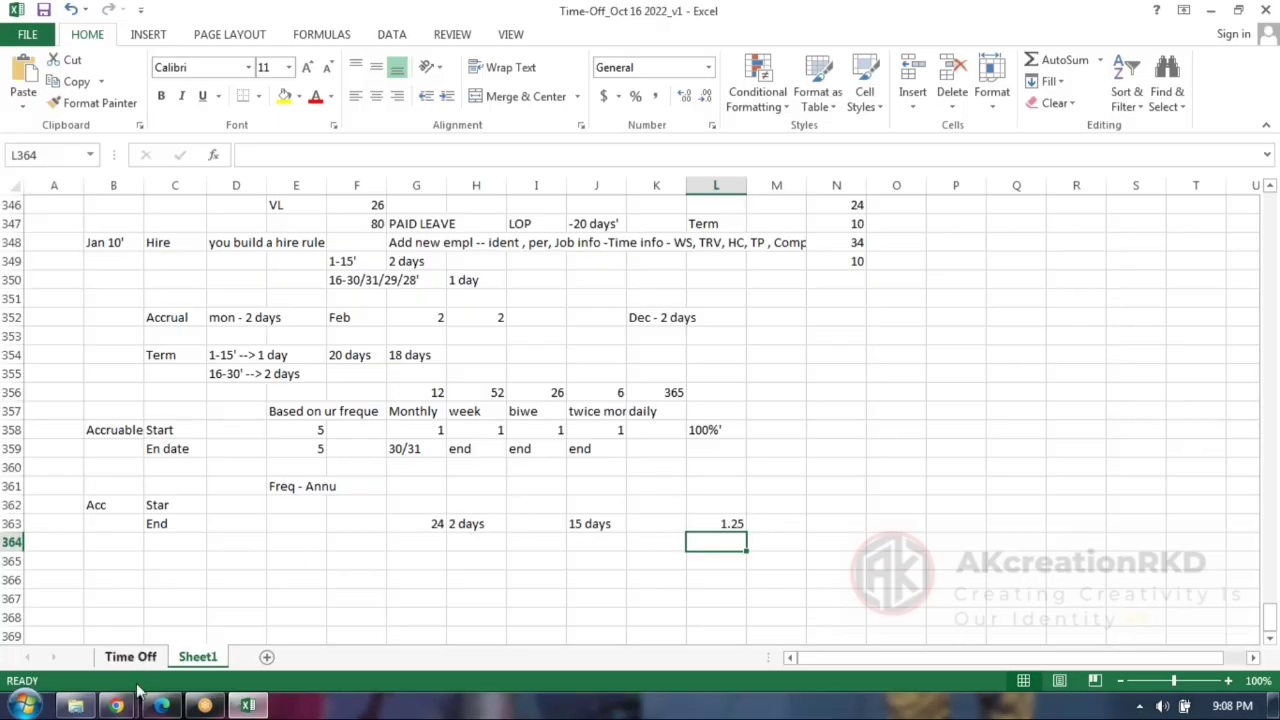
Switch back to the Configure Business Rules window and change the Amount posted to the Divide() function.
{"action": "mouse_move", "coordinate": [116, 706]}
{"action": "left_click", "coordinate": [320, 600]}
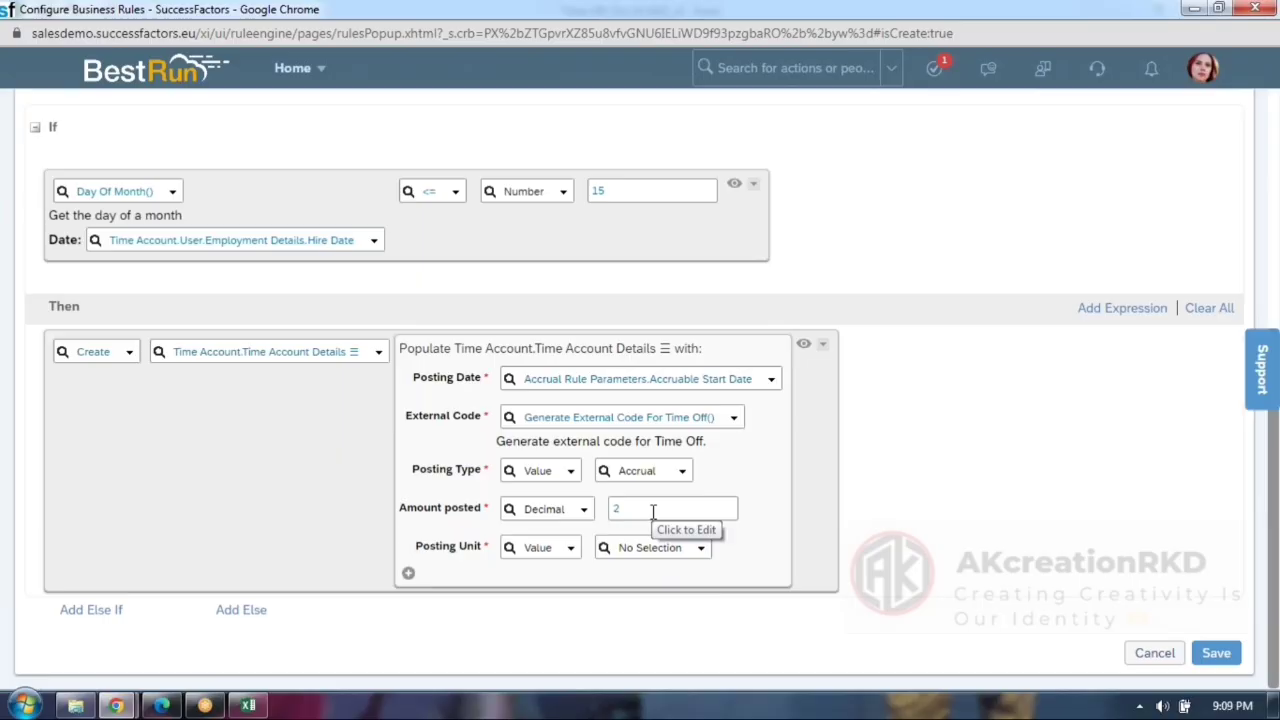
{"action": "left_click", "coordinate": [586, 511]}
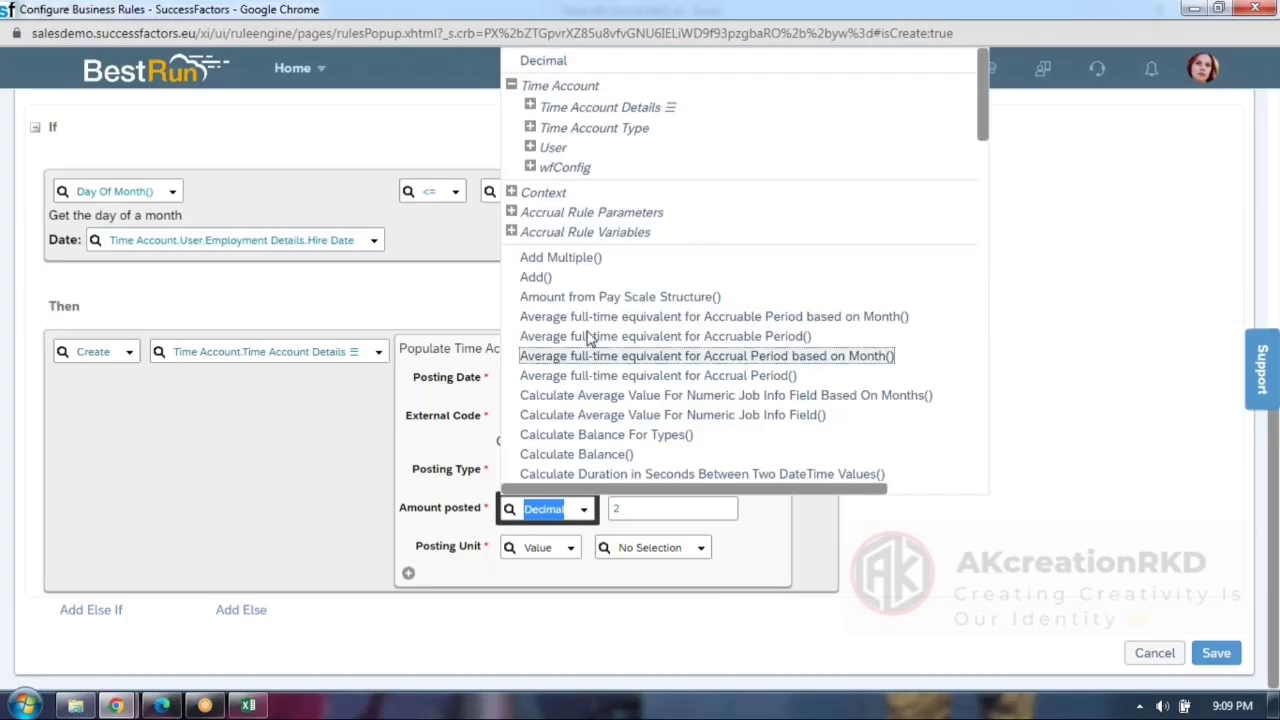
{"action": "scroll", "coordinate": [560, 340], "scroll_direction": "down", "scroll_amount": 4}
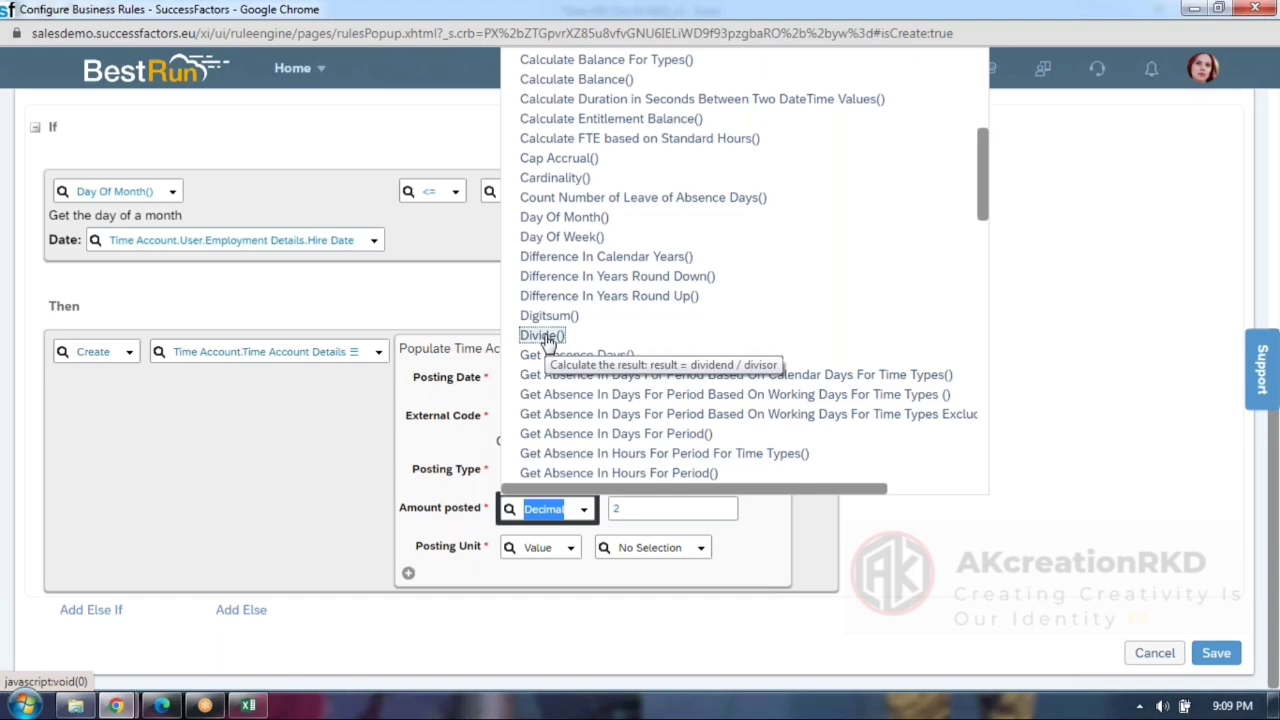
{"action": "left_click", "coordinate": [548, 341]}
{"action": "scroll", "coordinate": [766, 449], "scroll_direction": "down", "scroll_amount": 1}
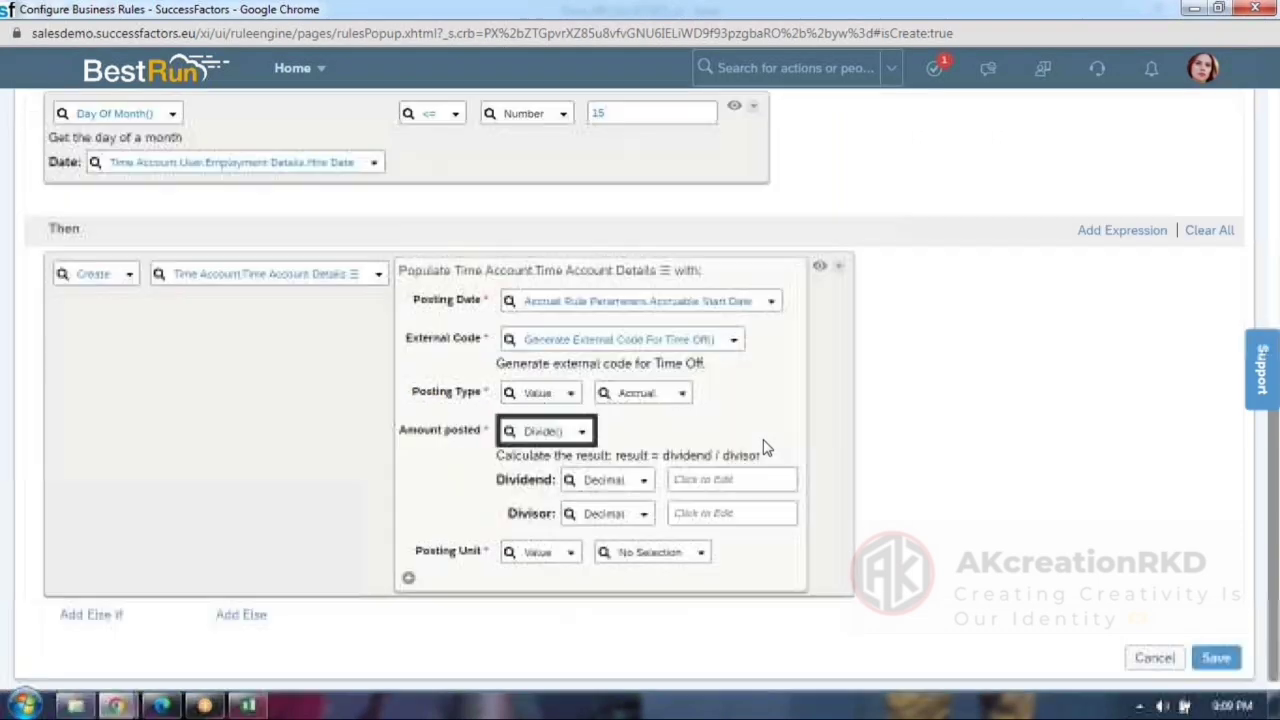
Set the Divide() function's dividend to 24 and its divisor to 12.
{"action": "left_click", "coordinate": [739, 475]}
{"action": "type", "text": "24"}
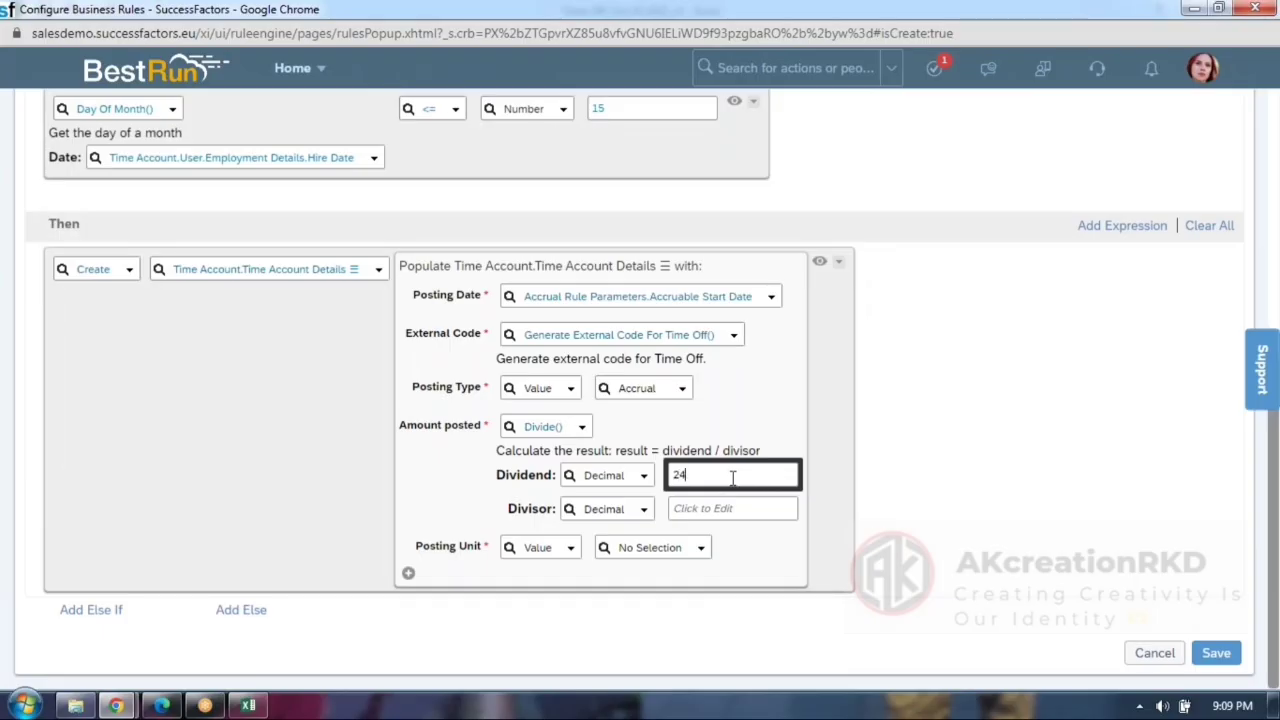
{"action": "left_click", "coordinate": [701, 510]}
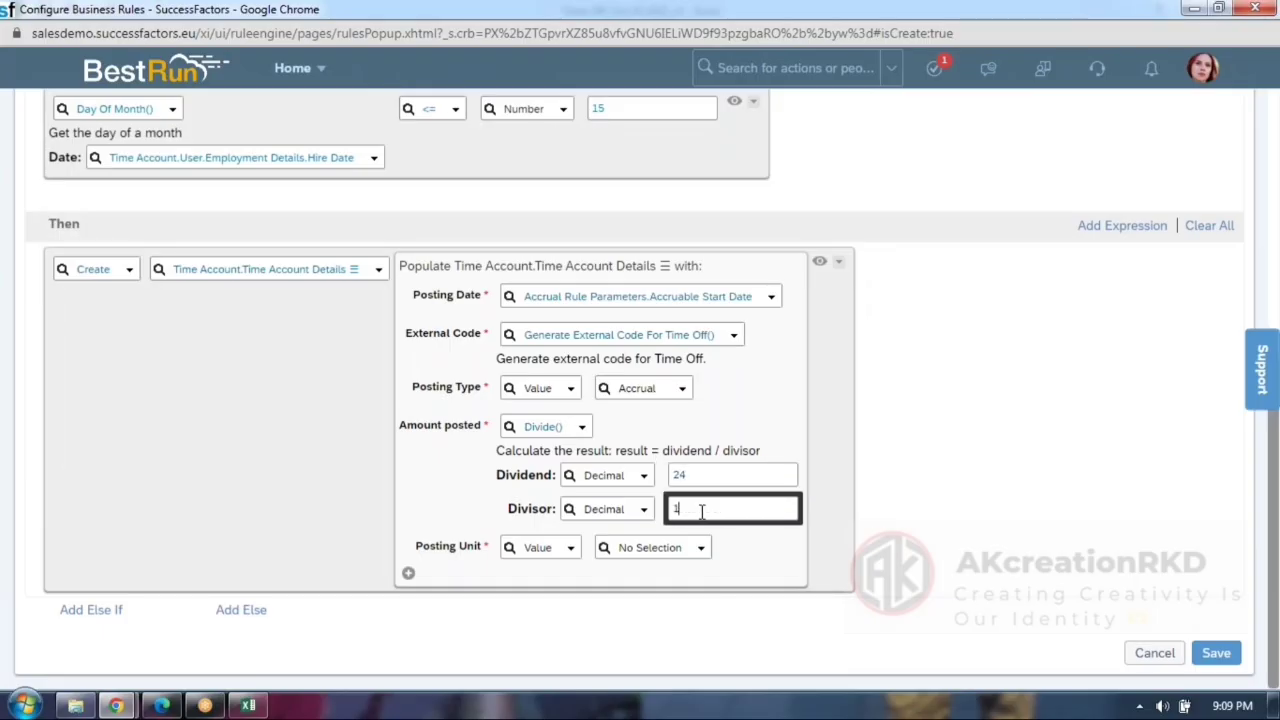
{"action": "type", "text": "12"}
{"action": "left_click", "coordinate": [978, 502]}
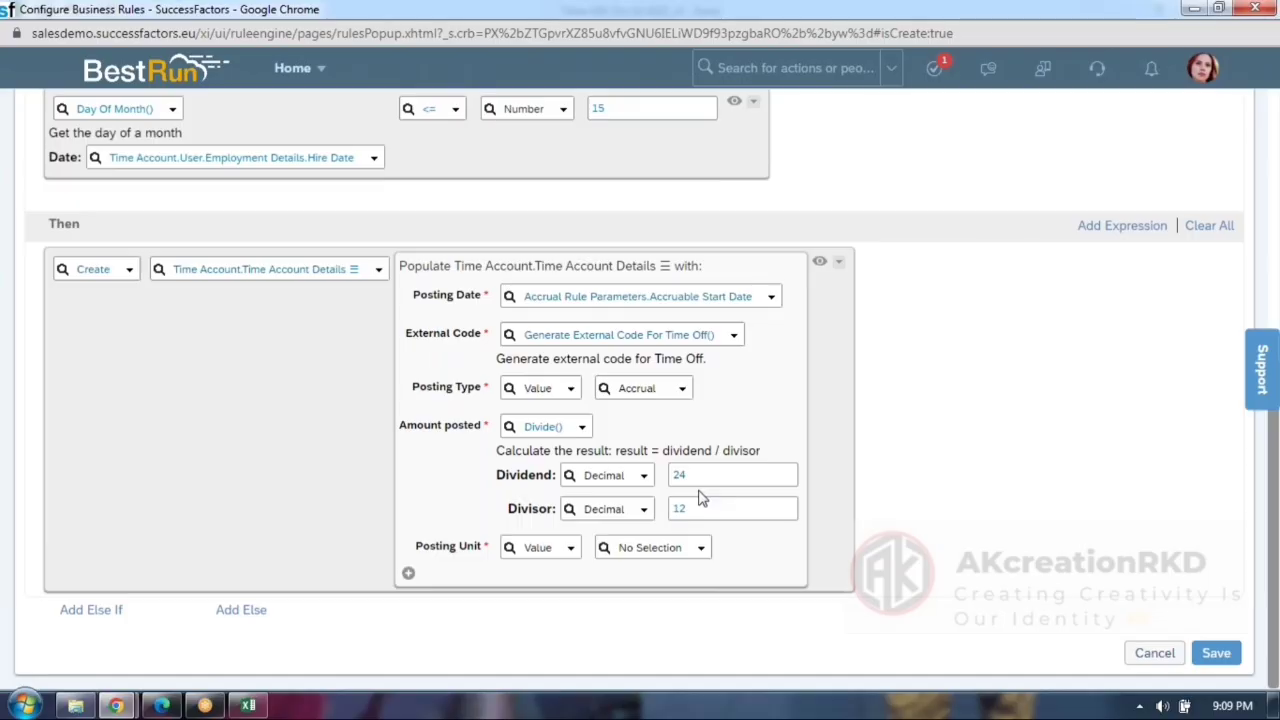
Switch to Excel to check the accrual notes on Sheet1, and return to the Configure Business Rules window.
{"action": "left_click", "coordinate": [248, 706]}
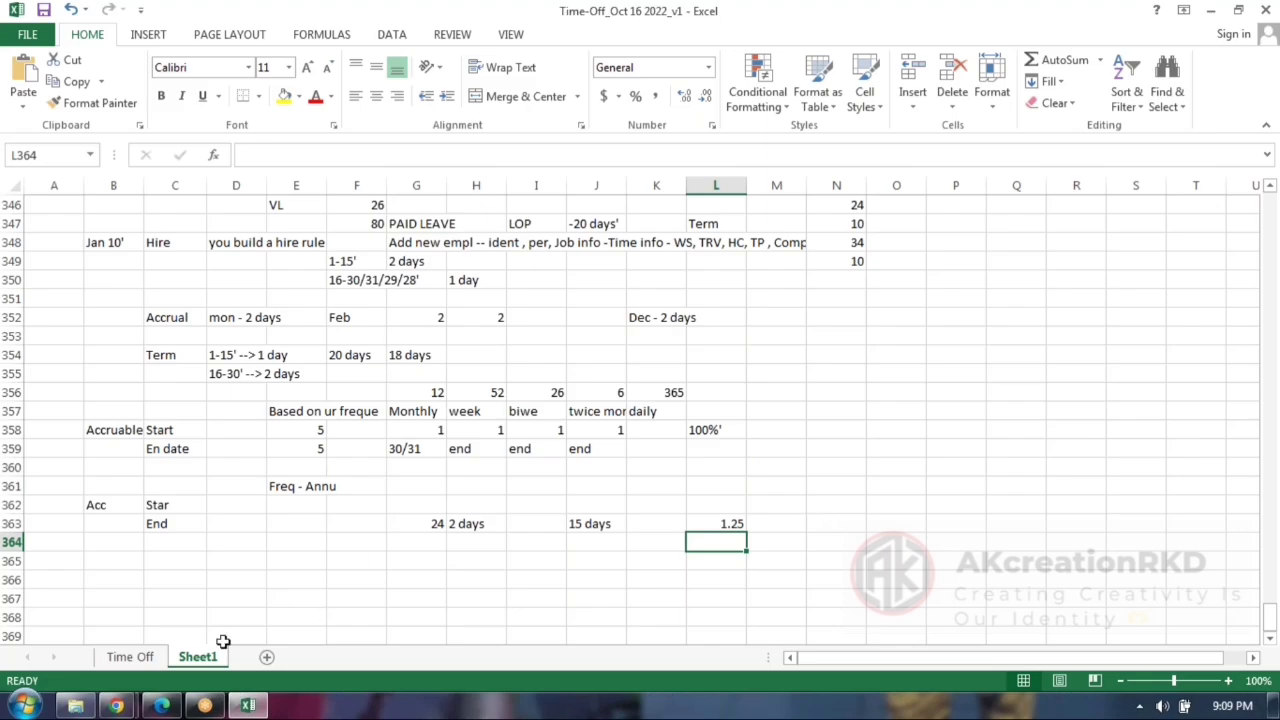
{"action": "mouse_move", "coordinate": [116, 706]}
{"action": "left_click", "coordinate": [112, 650]}
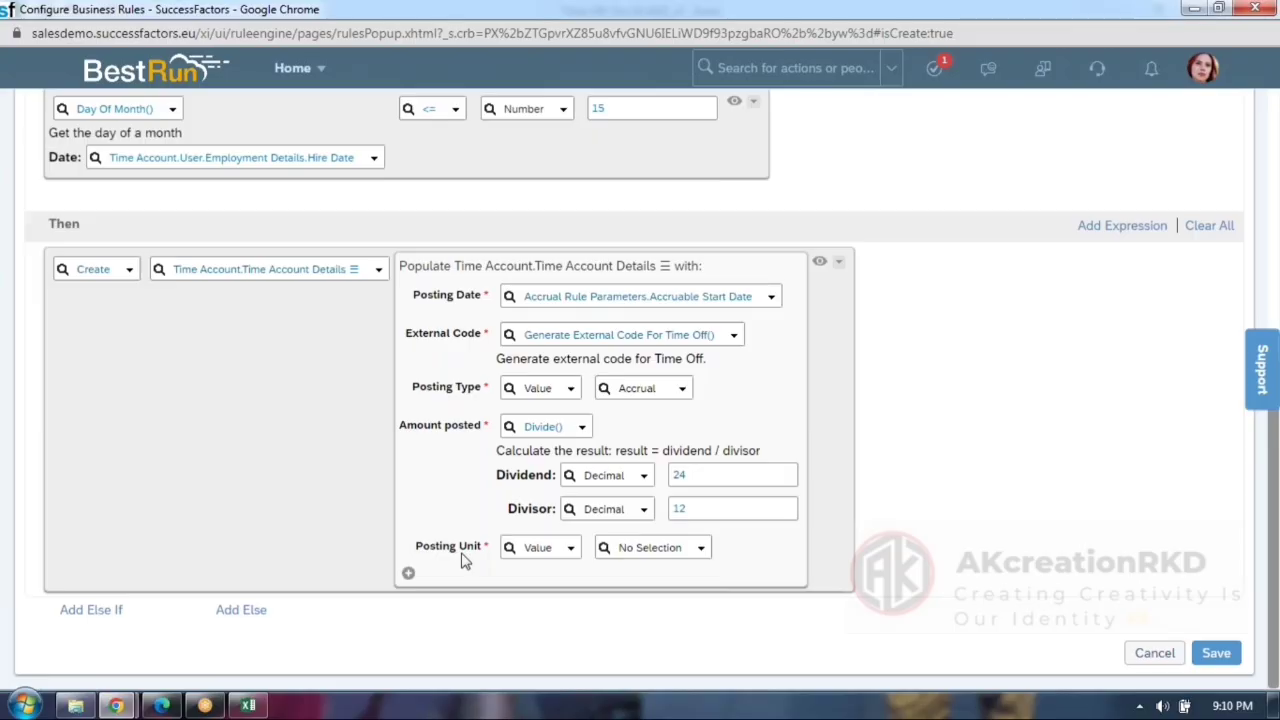
Set the Posting Unit in the Then block to Time Account.Time Account Type.Unit.
{"action": "left_click", "coordinate": [571, 549]}
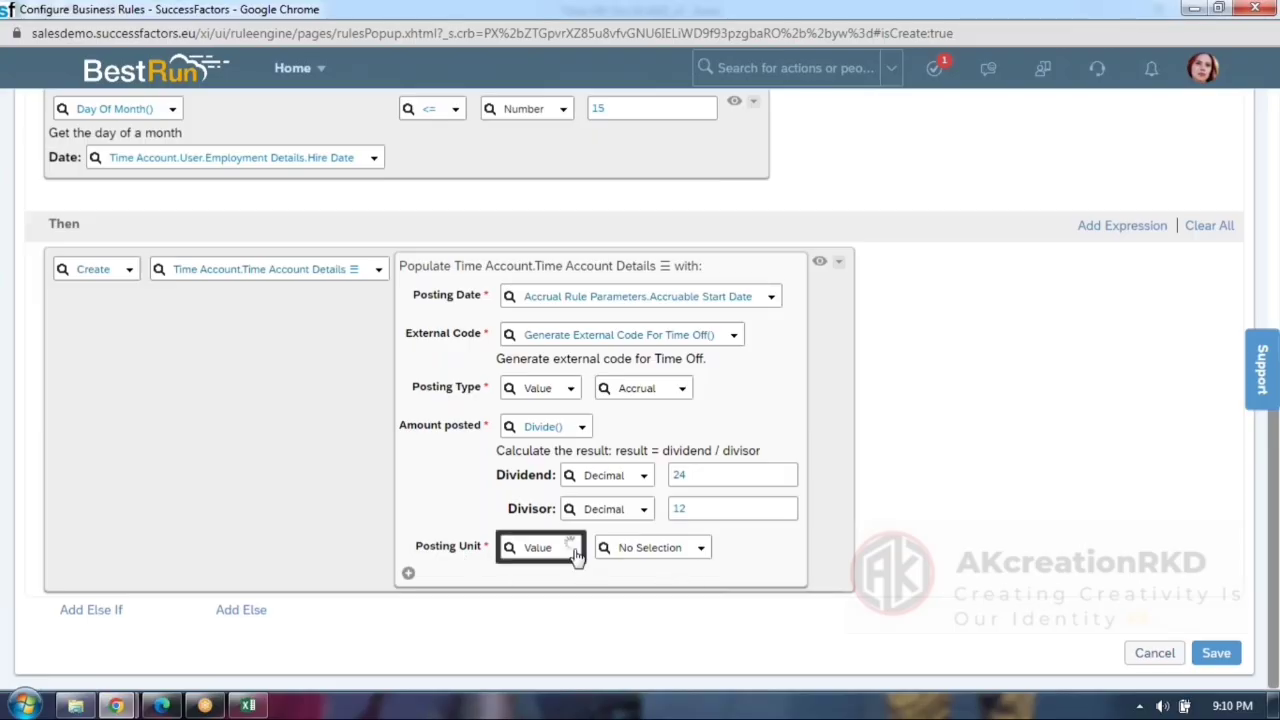
{"action": "left_click", "coordinate": [702, 549]}
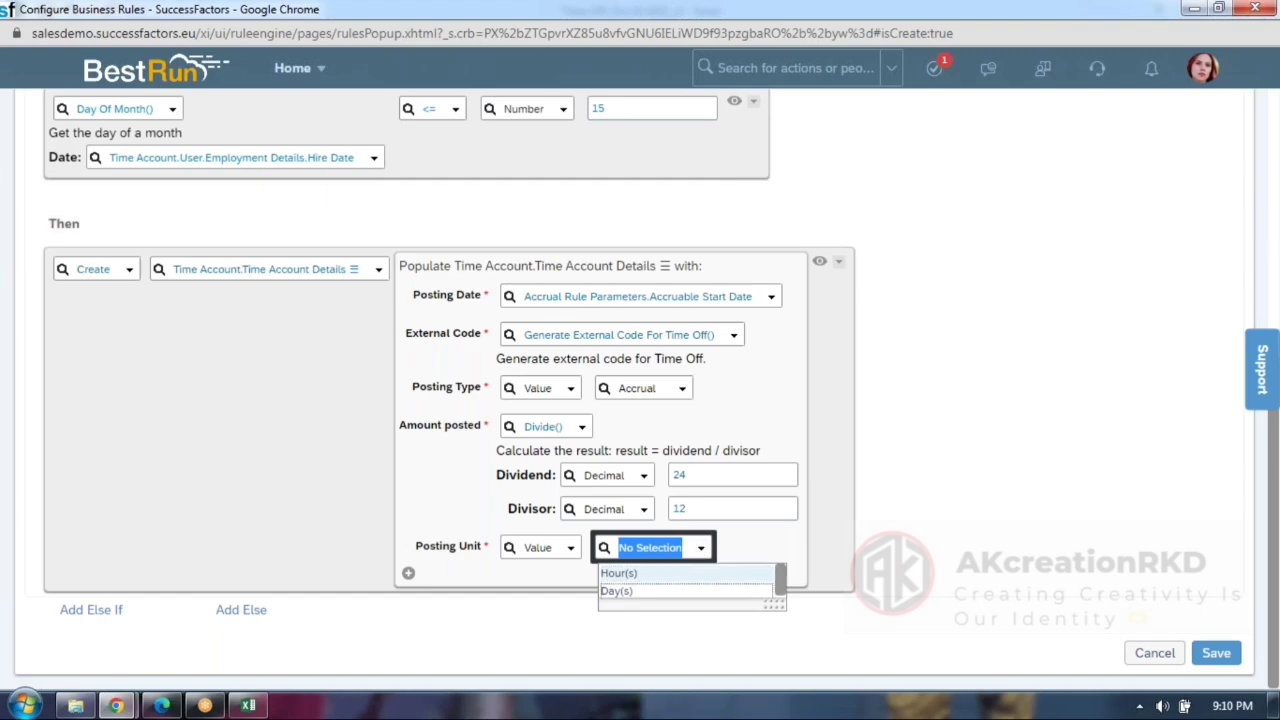
{"action": "left_click", "coordinate": [560, 590]}
{"action": "left_click", "coordinate": [573, 550]}
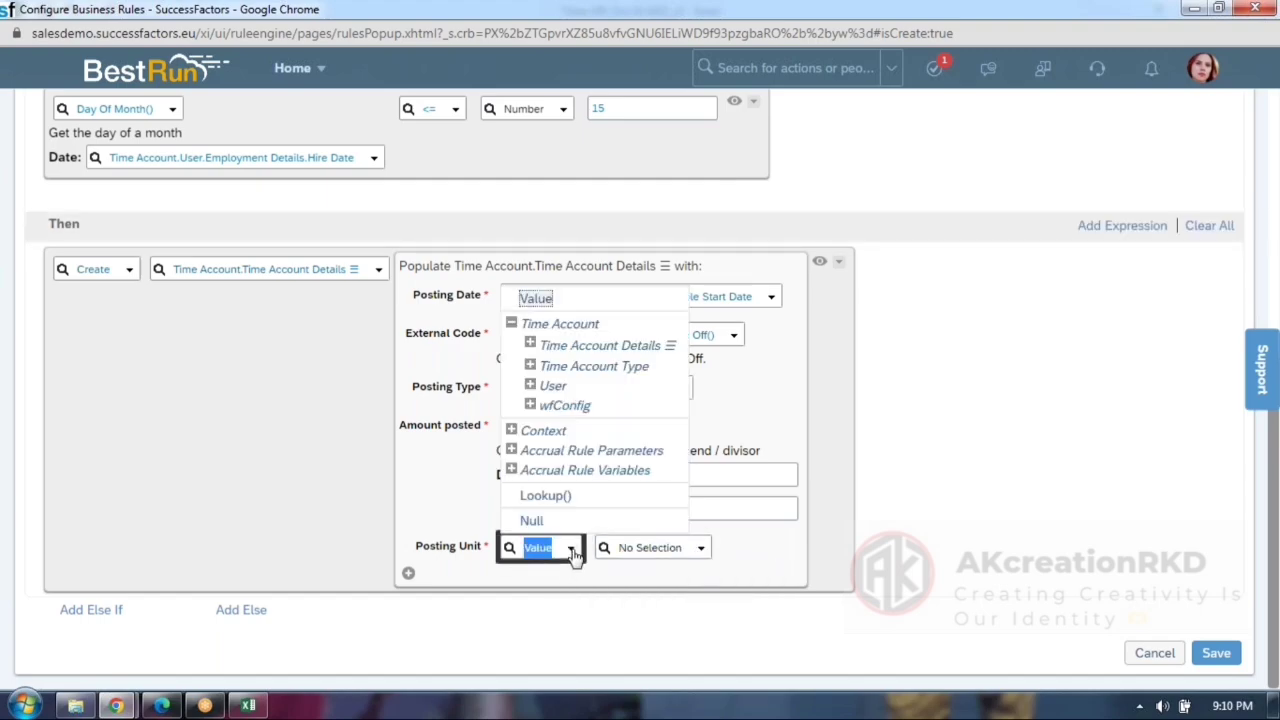
{"action": "left_click", "coordinate": [530, 366]}
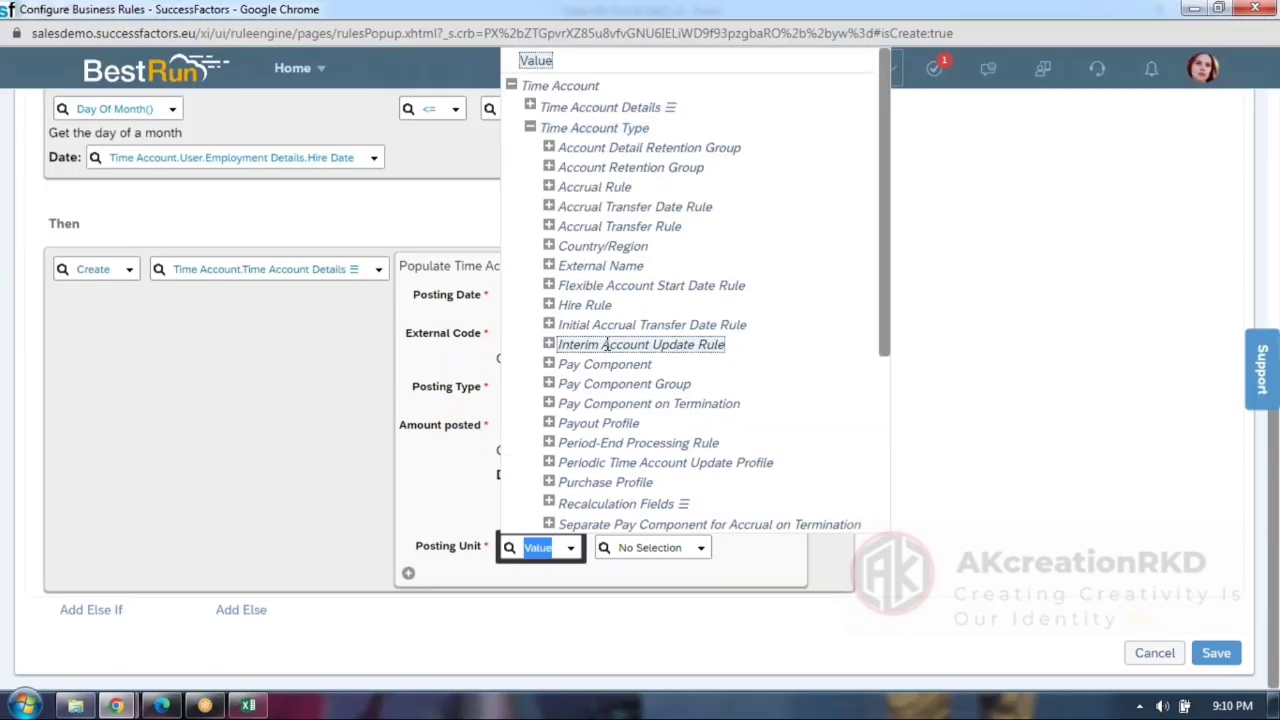
{"action": "scroll", "coordinate": [600, 360], "scroll_direction": "down", "scroll_amount": 5}
{"action": "left_click", "coordinate": [570, 348]}
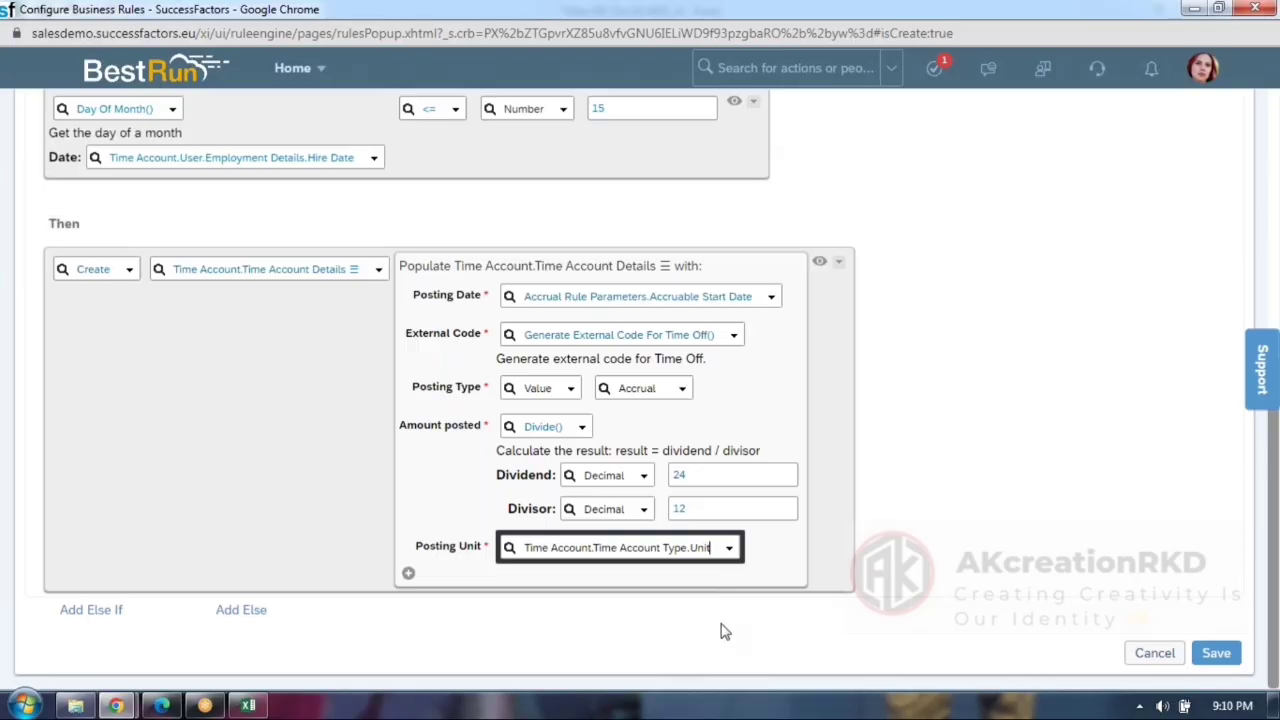
Check the If and Then blocks of the rule, and add an Else branch below them.
{"action": "scroll", "coordinate": [725, 632], "scroll_direction": "up", "scroll_amount": 2}
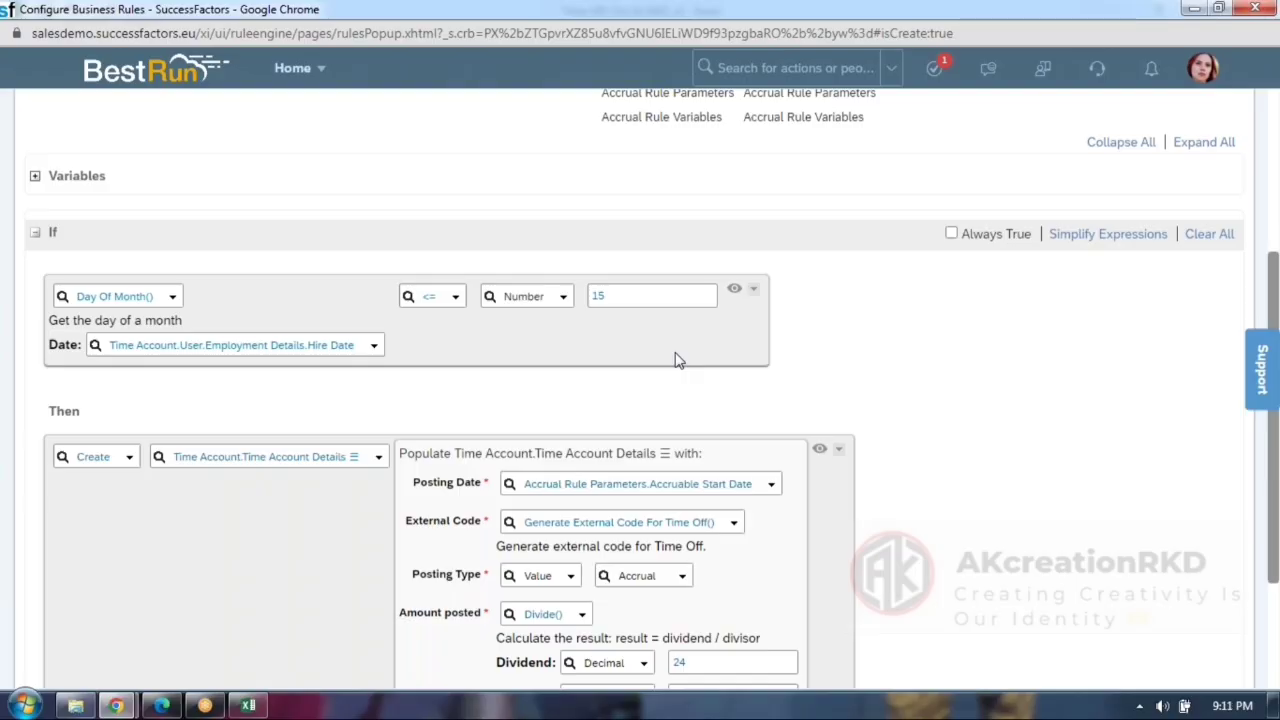
{"action": "scroll", "coordinate": [675, 360], "scroll_direction": "down", "scroll_amount": 1}
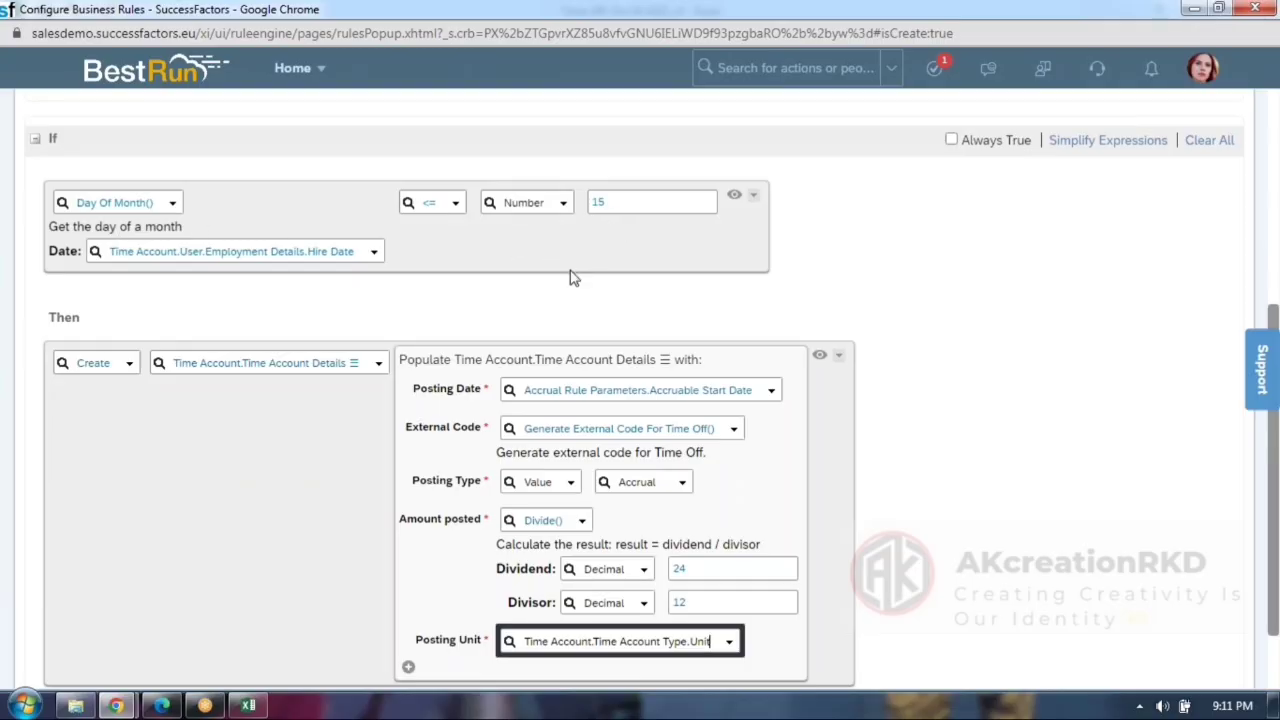
{"action": "scroll", "coordinate": [571, 277], "scroll_direction": "down", "scroll_amount": 1}
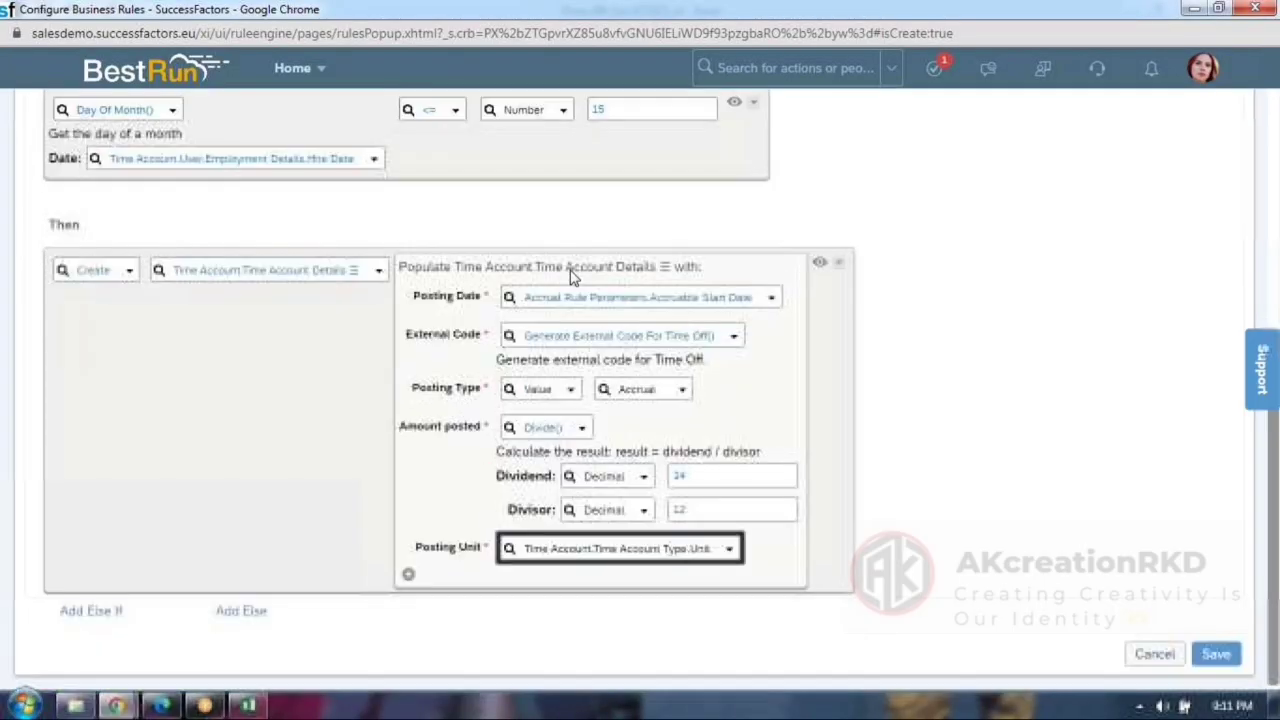
{"action": "left_click", "coordinate": [256, 616]}
{"action": "scroll", "coordinate": [251, 557], "scroll_direction": "down", "scroll_amount": 2}
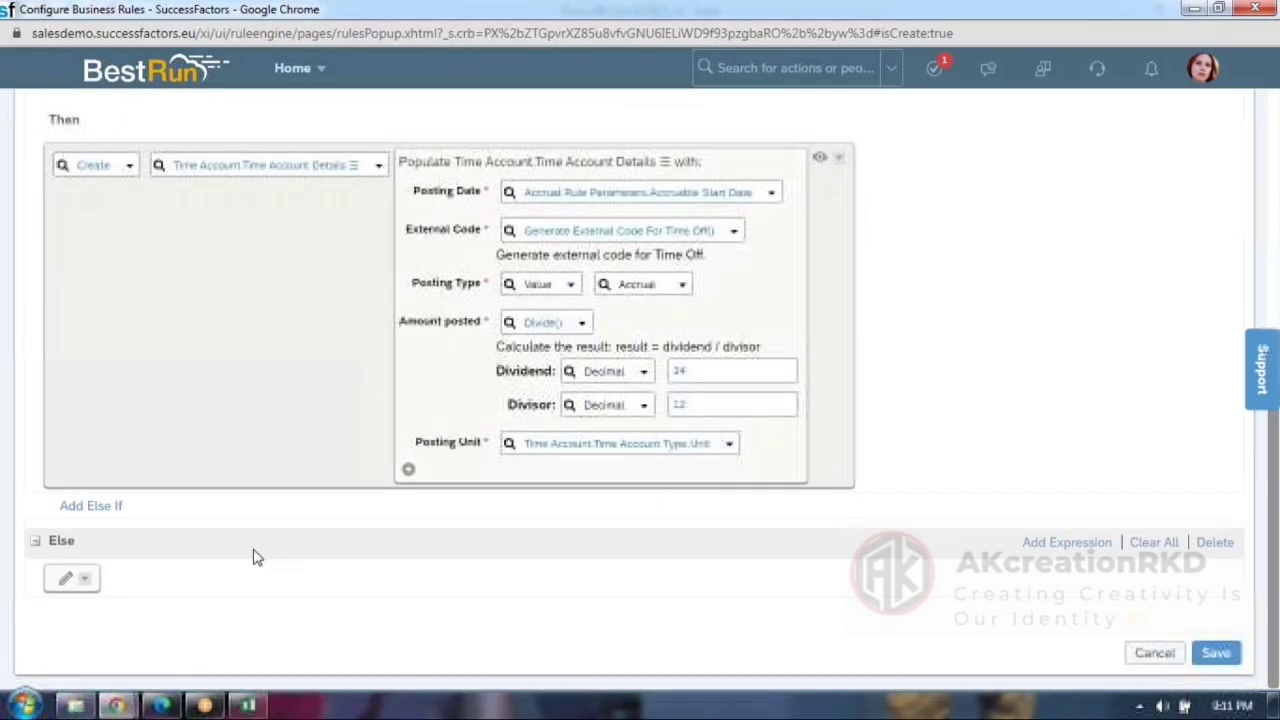
Check the If and Then blocks, and add a Create expression for Time Account.Time Account Details in the Else block.
{"action": "scroll", "coordinate": [246, 560], "scroll_direction": "up", "scroll_amount": 4}
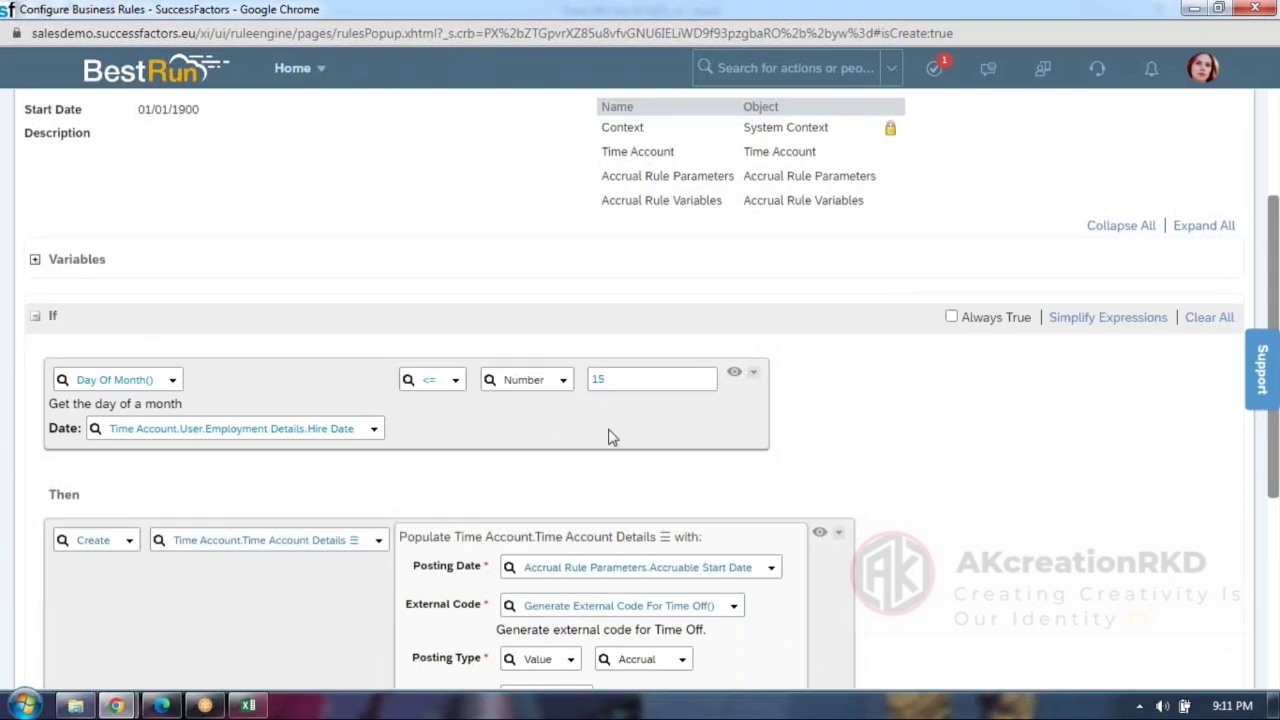
{"action": "scroll", "coordinate": [612, 437], "scroll_direction": "down", "scroll_amount": 1}
{"action": "scroll", "coordinate": [612, 437], "scroll_direction": "down", "scroll_amount": 3}
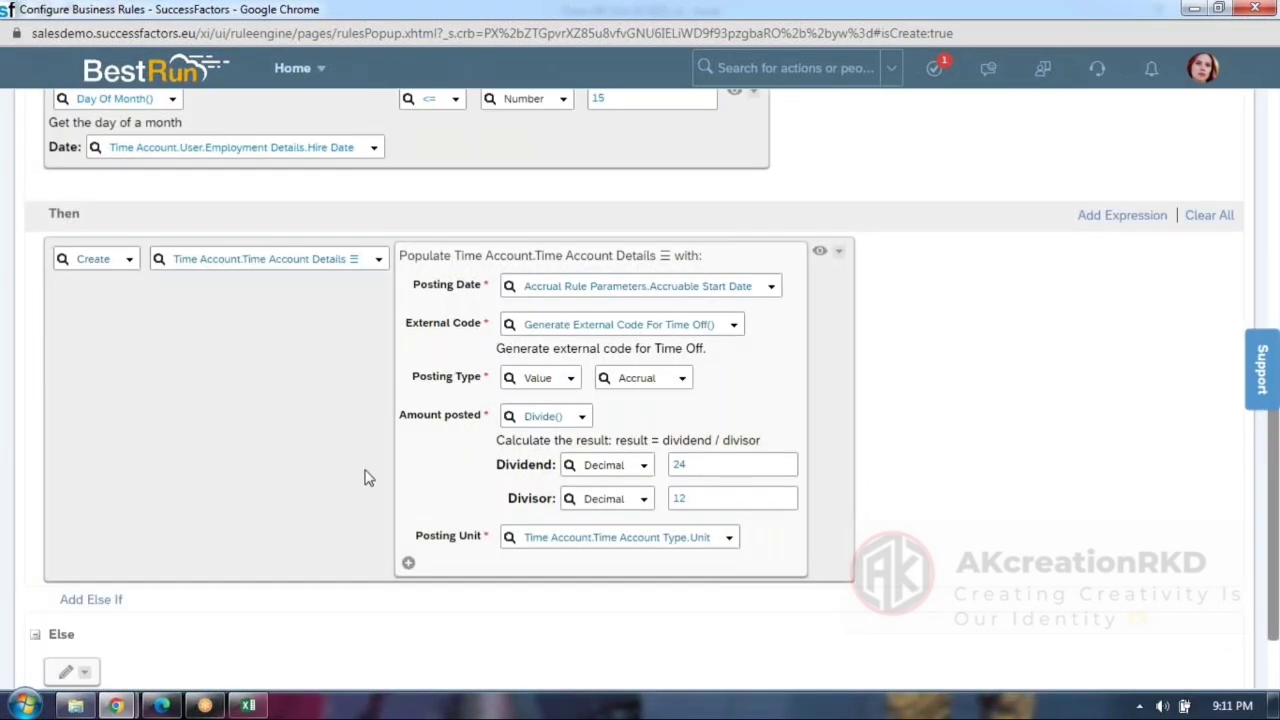
{"action": "scroll", "coordinate": [364, 480], "scroll_direction": "down", "scroll_amount": 1}
{"action": "left_click", "coordinate": [65, 578]}
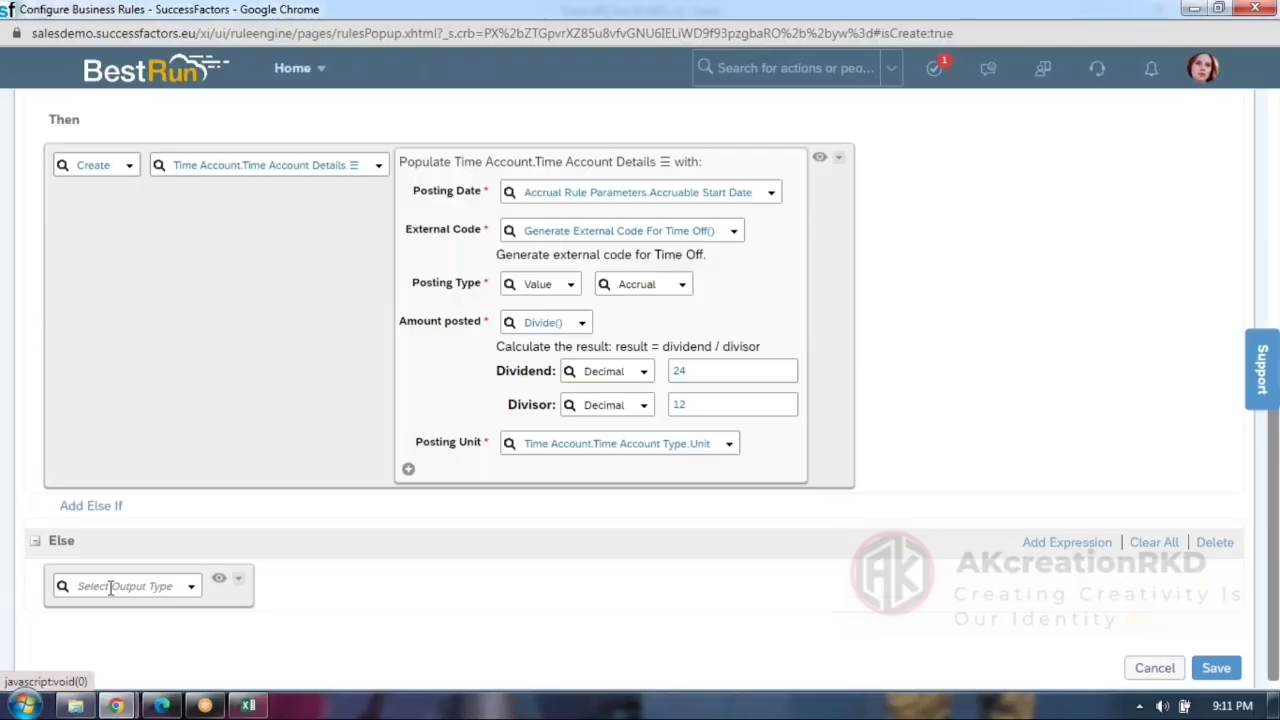
{"action": "left_click", "coordinate": [191, 592]}
{"action": "left_click", "coordinate": [106, 503]}
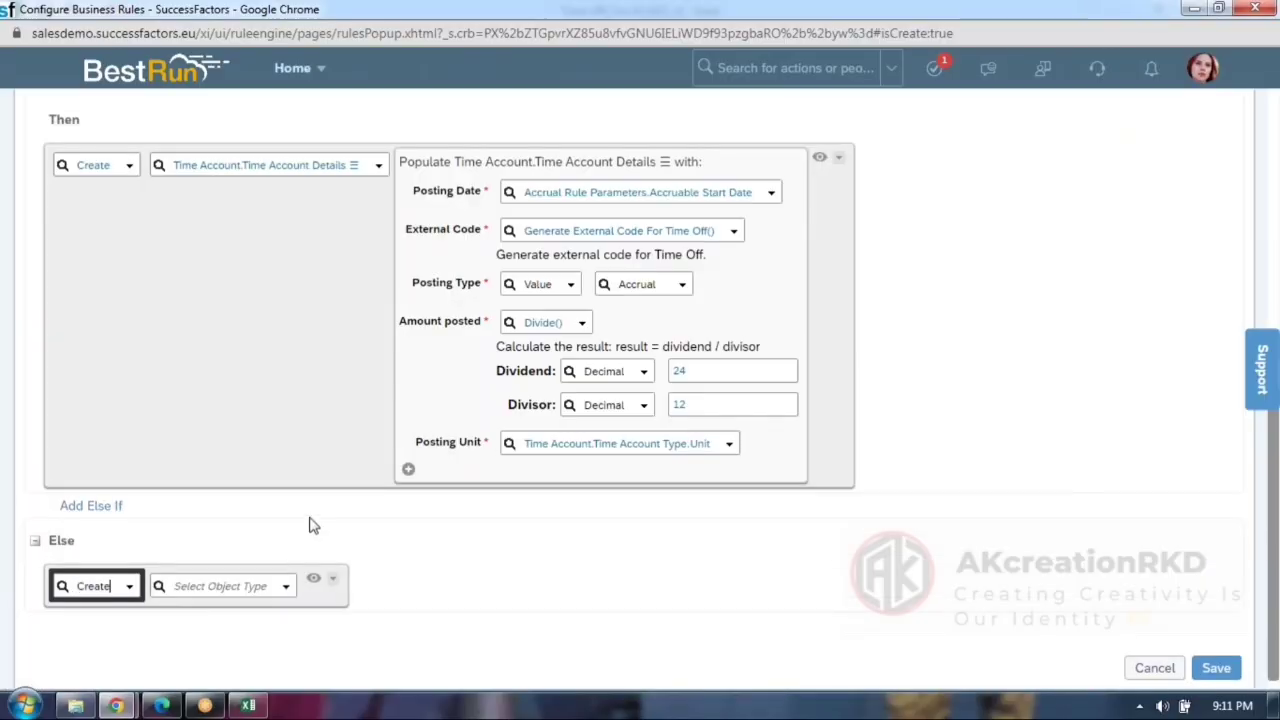
{"action": "scroll", "coordinate": [308, 561], "scroll_direction": "down", "scroll_amount": 1}
{"action": "left_click", "coordinate": [286, 571]}
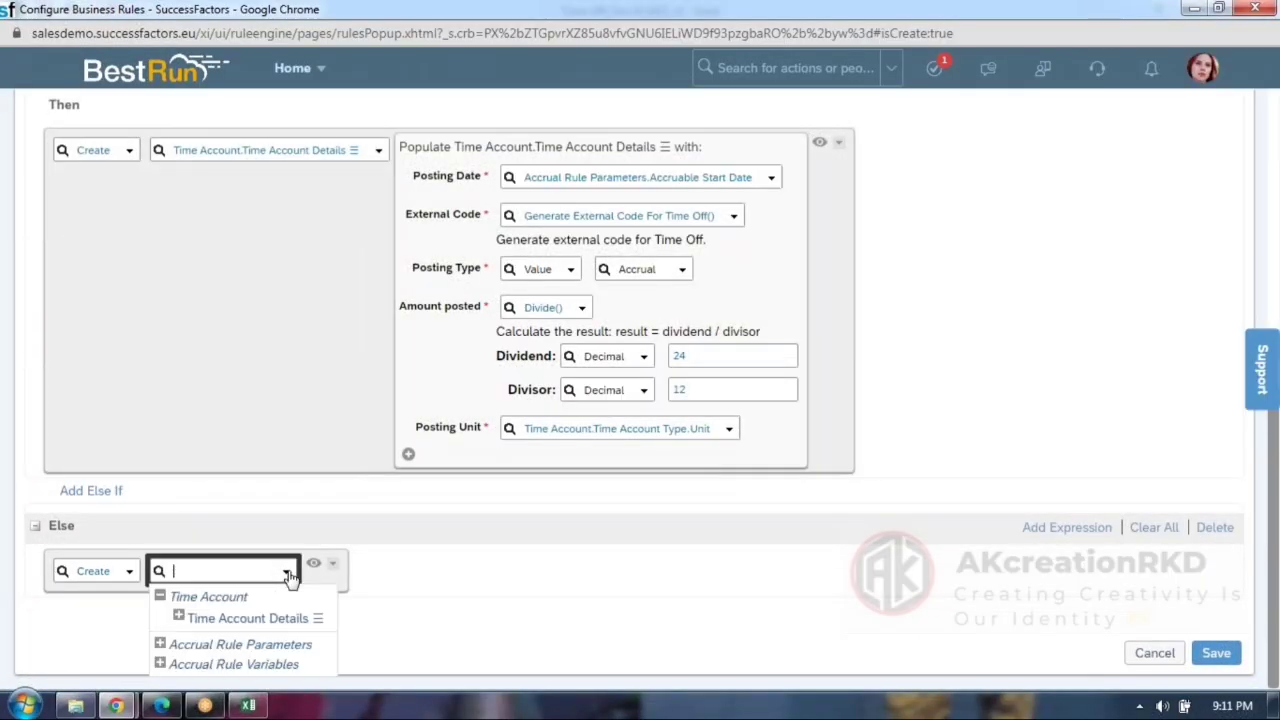
{"action": "left_click", "coordinate": [251, 622]}
Set the Else block's Posting Date to Accrual Rule Parameters.Accruable Start Date and its External Code to Generate External Code For Time Off().
{"action": "scroll", "coordinate": [503, 463], "scroll_direction": "down", "scroll_amount": 2}
{"action": "left_click", "coordinate": [574, 396]}
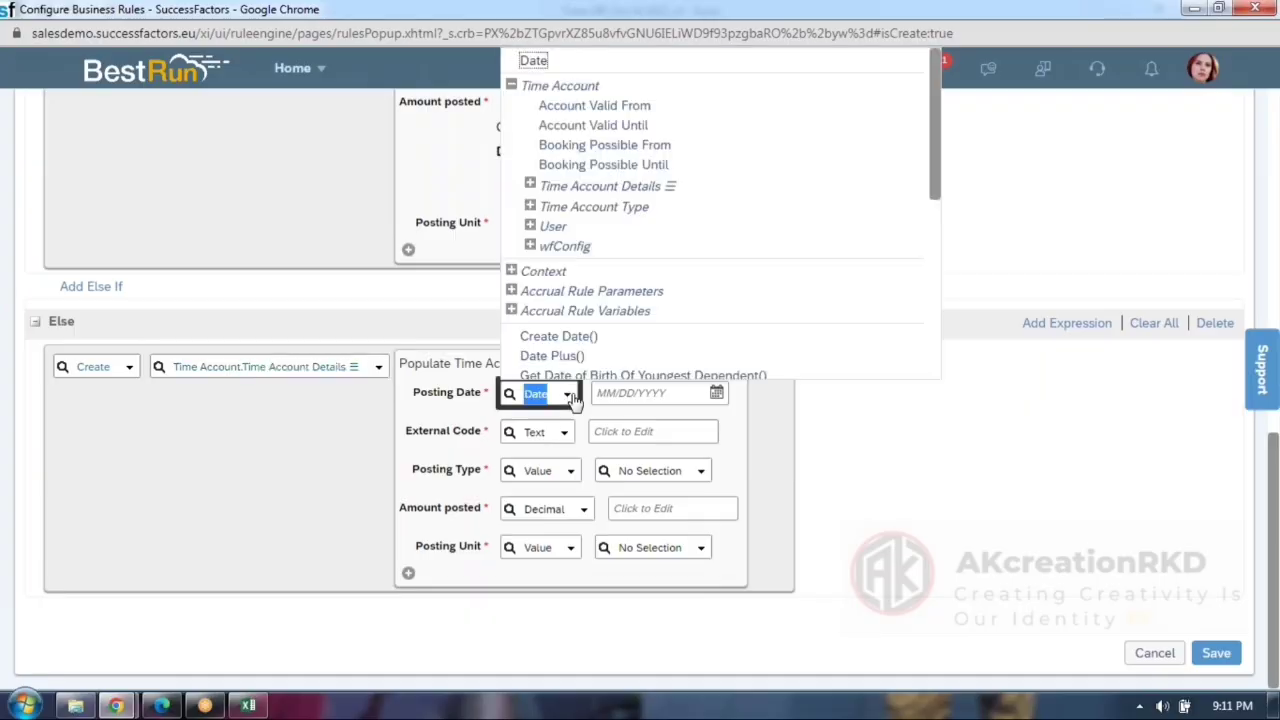
{"action": "left_click", "coordinate": [511, 290]}
{"action": "left_click", "coordinate": [597, 330]}
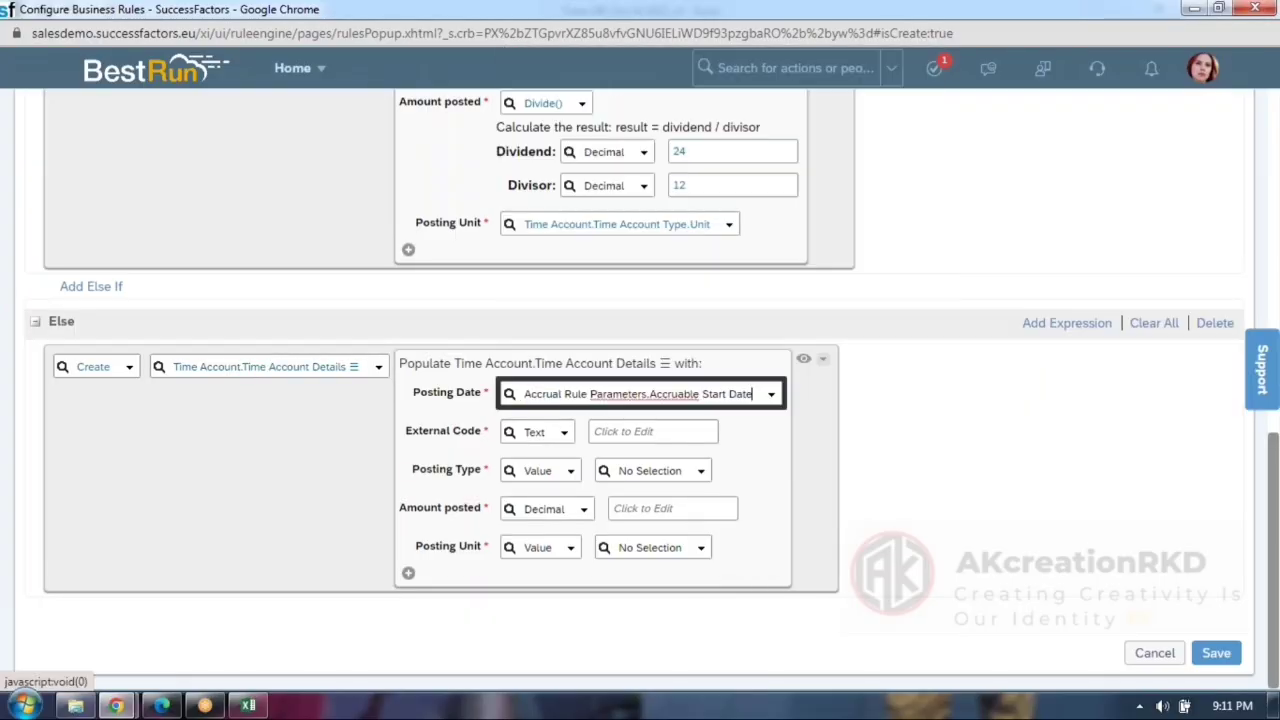
{"action": "left_click", "coordinate": [566, 436]}
{"action": "scroll", "coordinate": [600, 345], "scroll_direction": "down", "scroll_amount": 2}
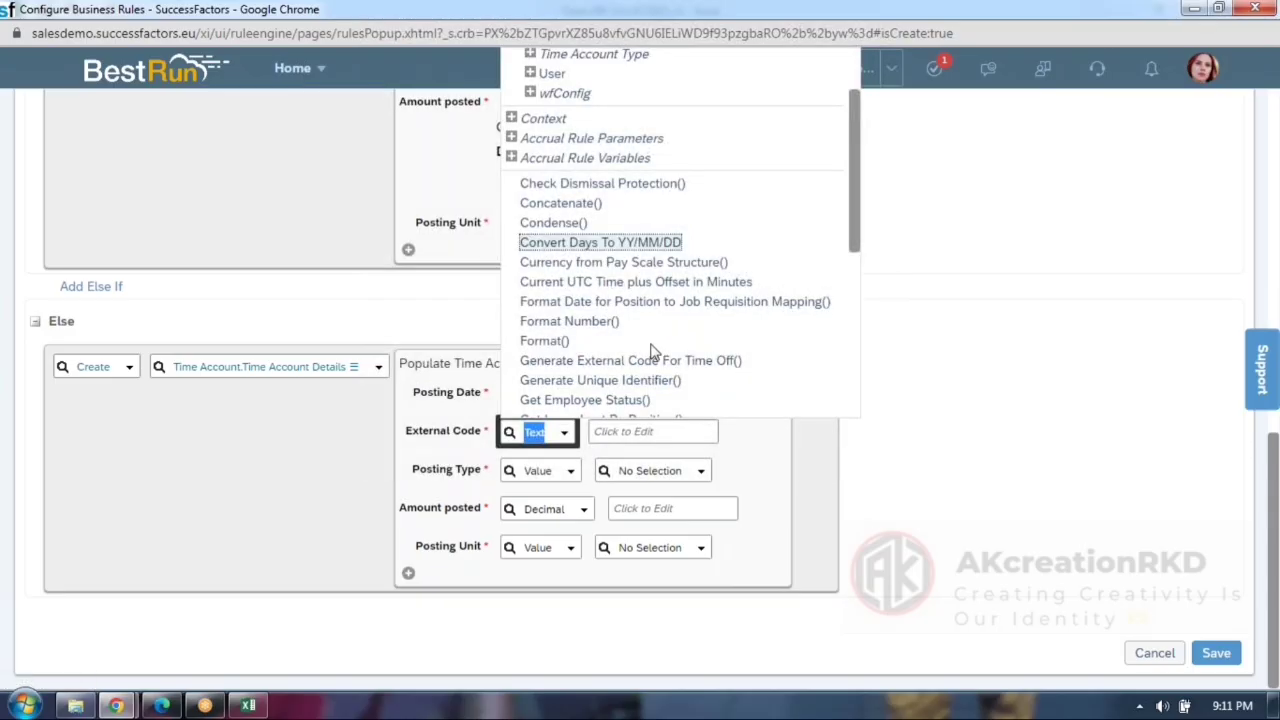
{"action": "left_click", "coordinate": [640, 365]}
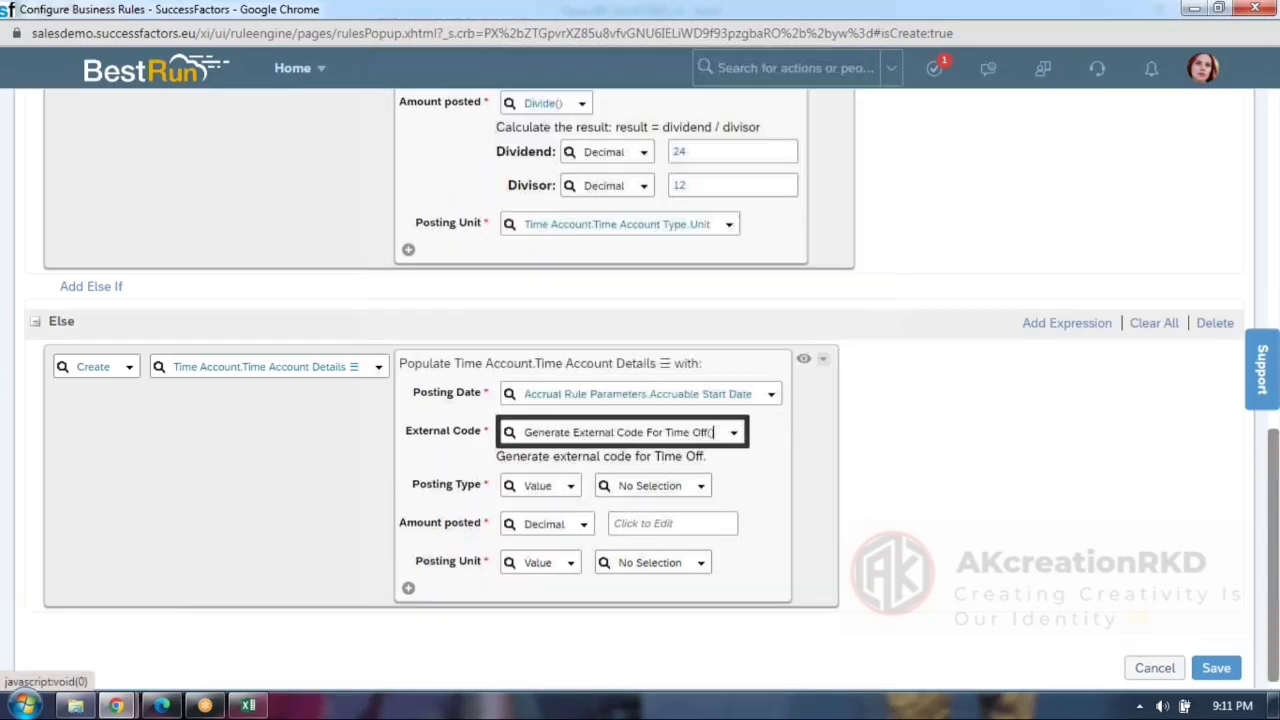
Set the Else block's Posting Type to Accrual and its Amount posted to 1.
{"action": "left_click", "coordinate": [702, 488]}
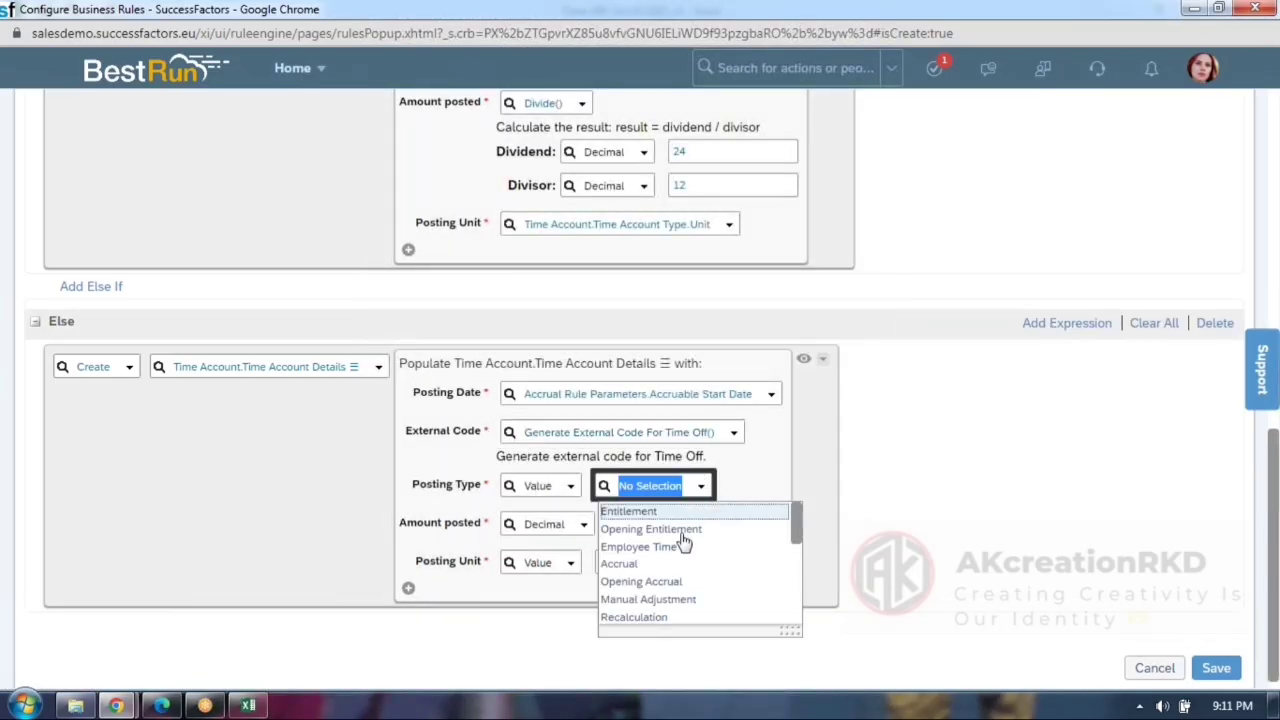
{"action": "left_click", "coordinate": [634, 566]}
{"action": "left_click", "coordinate": [670, 522]}
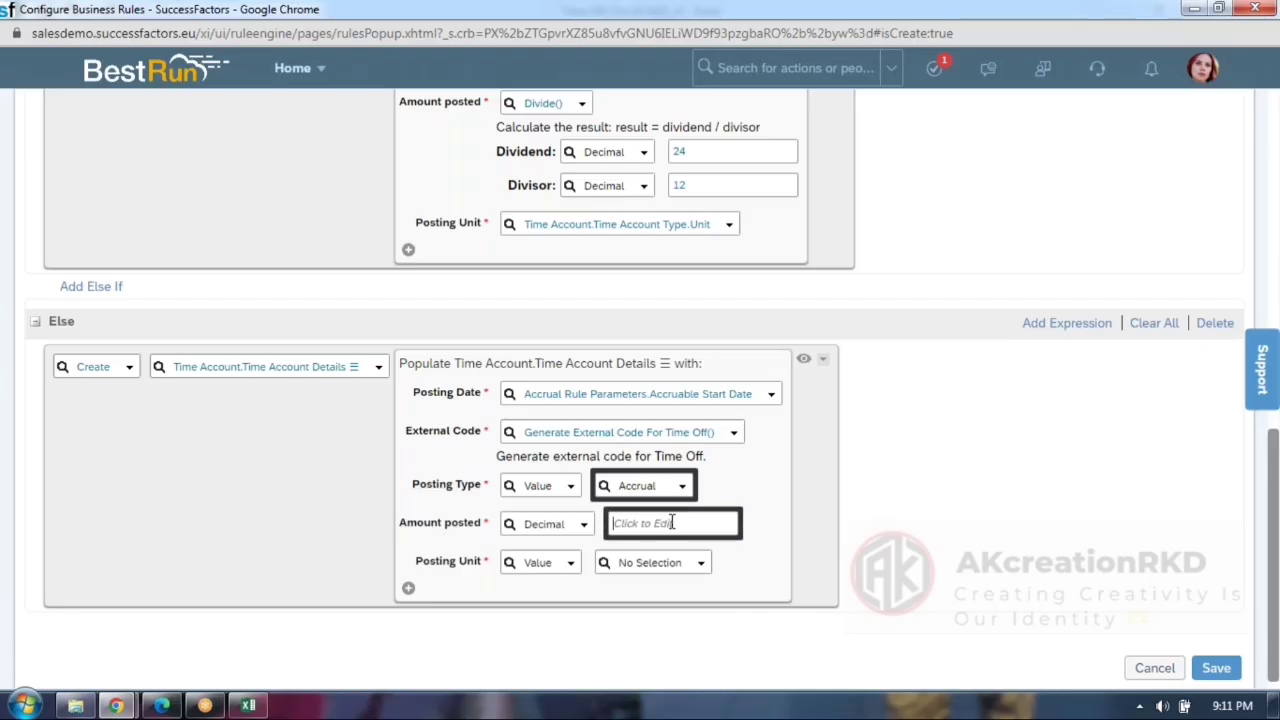
{"action": "type", "text": "1"}
{"action": "left_click", "coordinate": [1013, 520]}
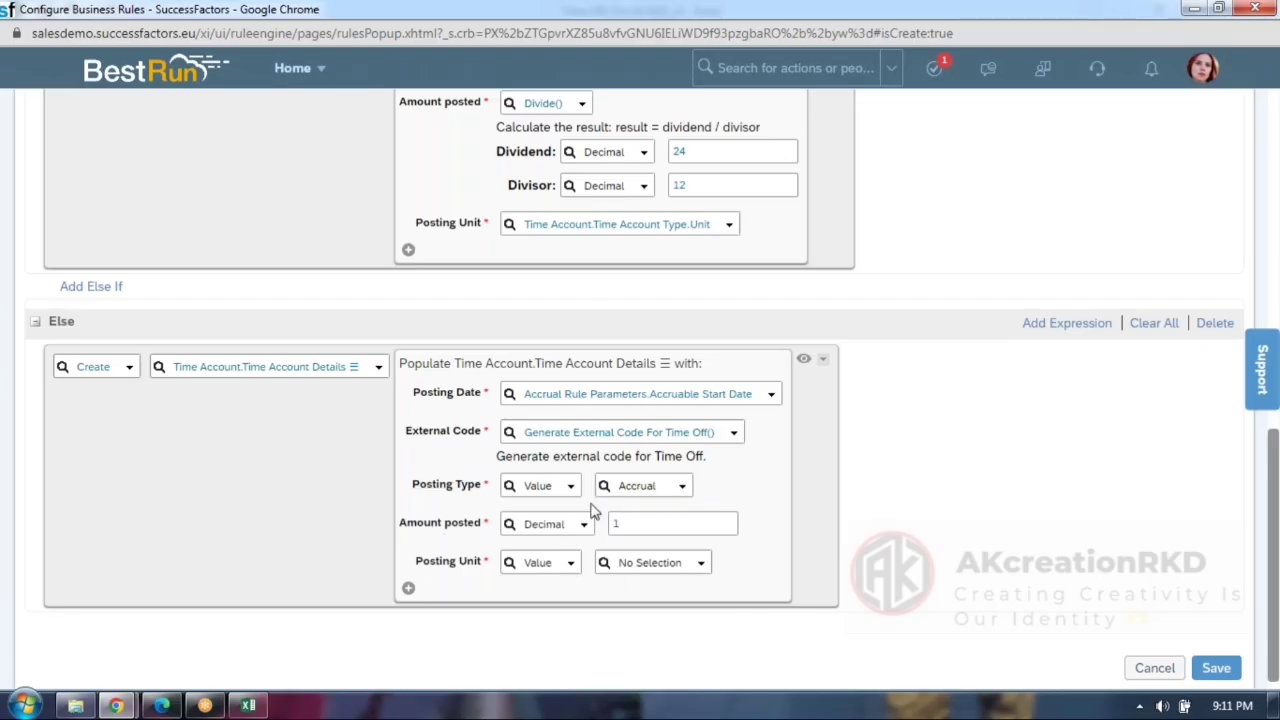
Set the Posting Unit in the Else block to Time Account.Time Account Type.Unit.
{"action": "left_click", "coordinate": [573, 566]}
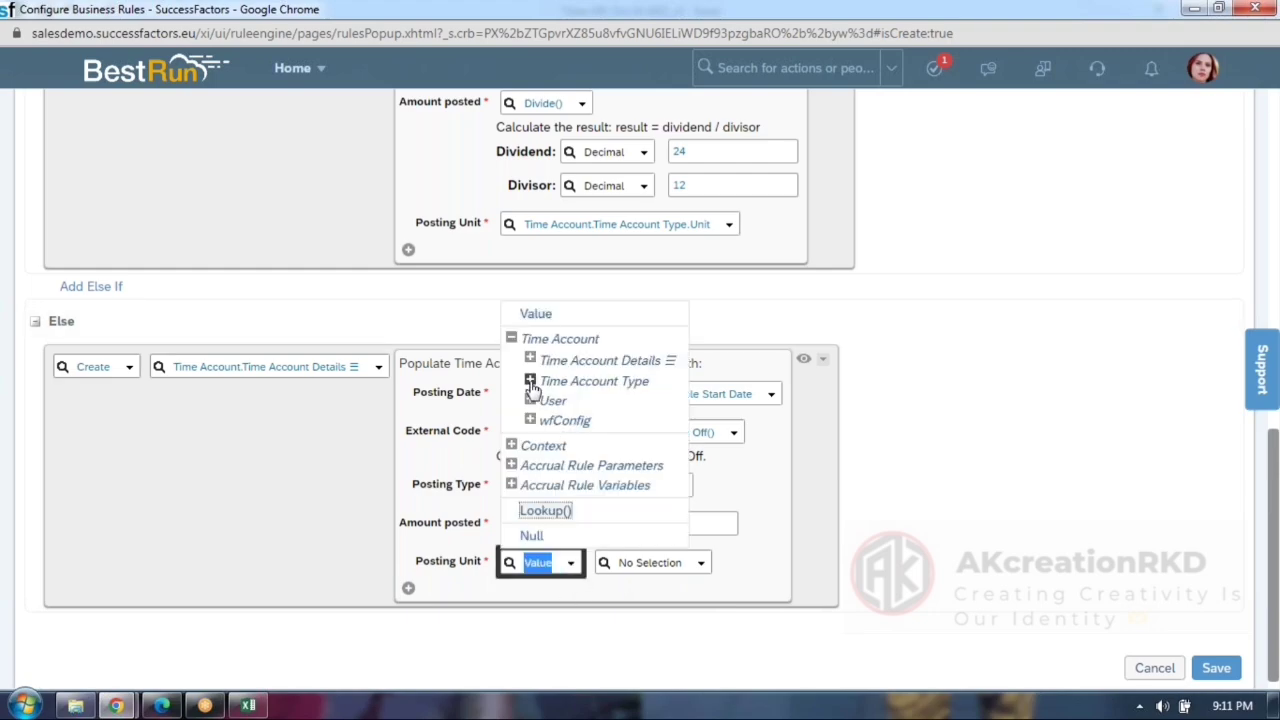
{"action": "left_click", "coordinate": [532, 385]}
{"action": "scroll", "coordinate": [583, 300], "scroll_direction": "down", "scroll_amount": 3}
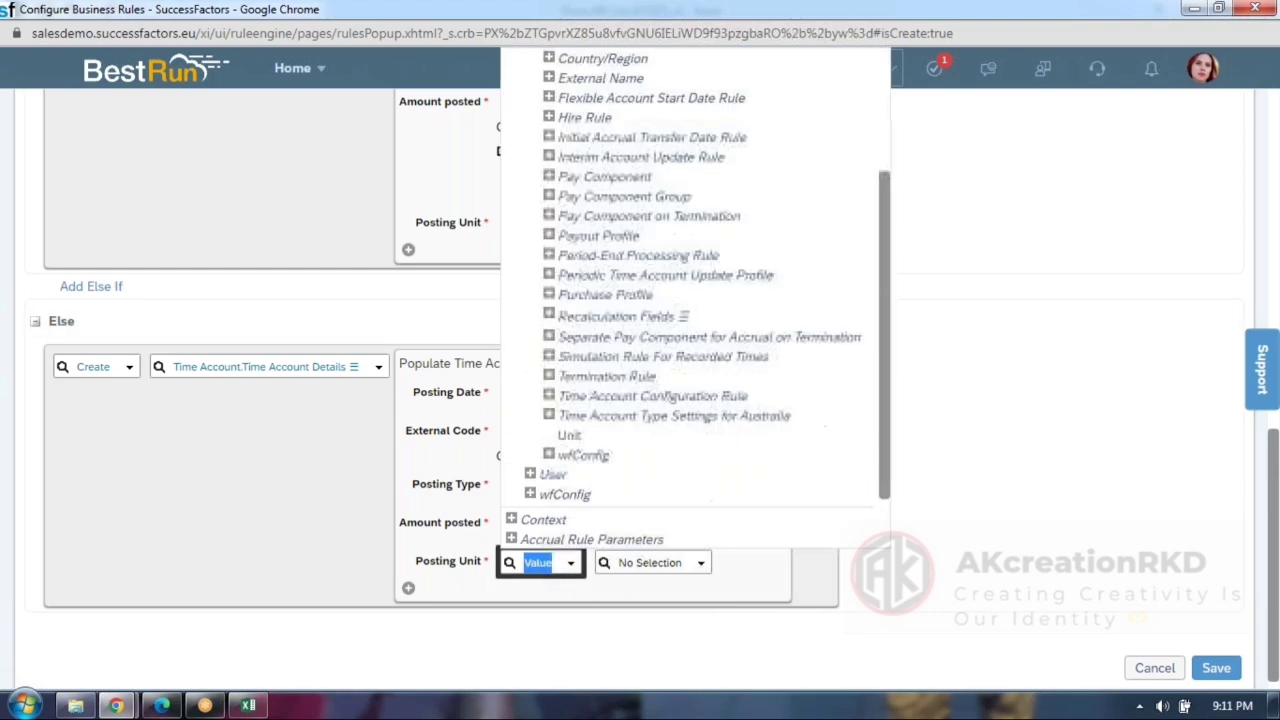
{"action": "left_click", "coordinate": [569, 435]}
Compare the Then and Else blocks, save the business rule, and review its saved conditions.
{"action": "scroll", "coordinate": [714, 449], "scroll_direction": "up", "scroll_amount": 2}
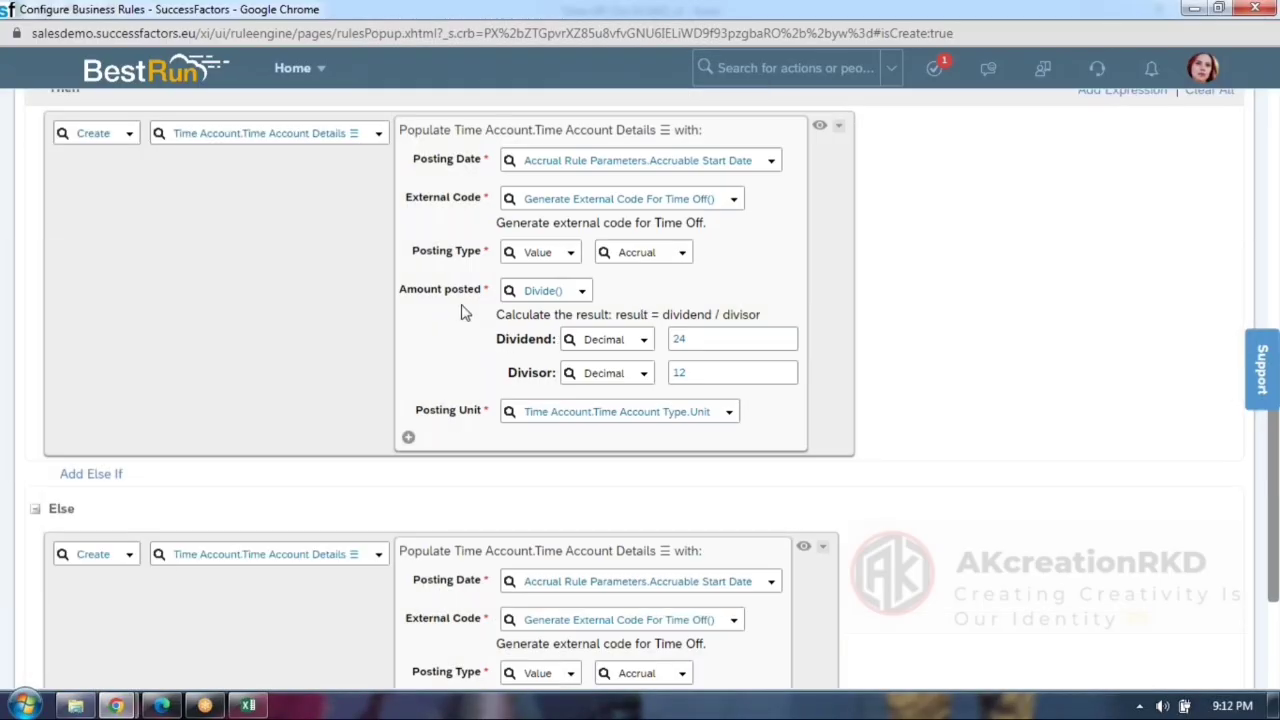
{"action": "scroll", "coordinate": [574, 316], "scroll_direction": "down", "scroll_amount": 2}
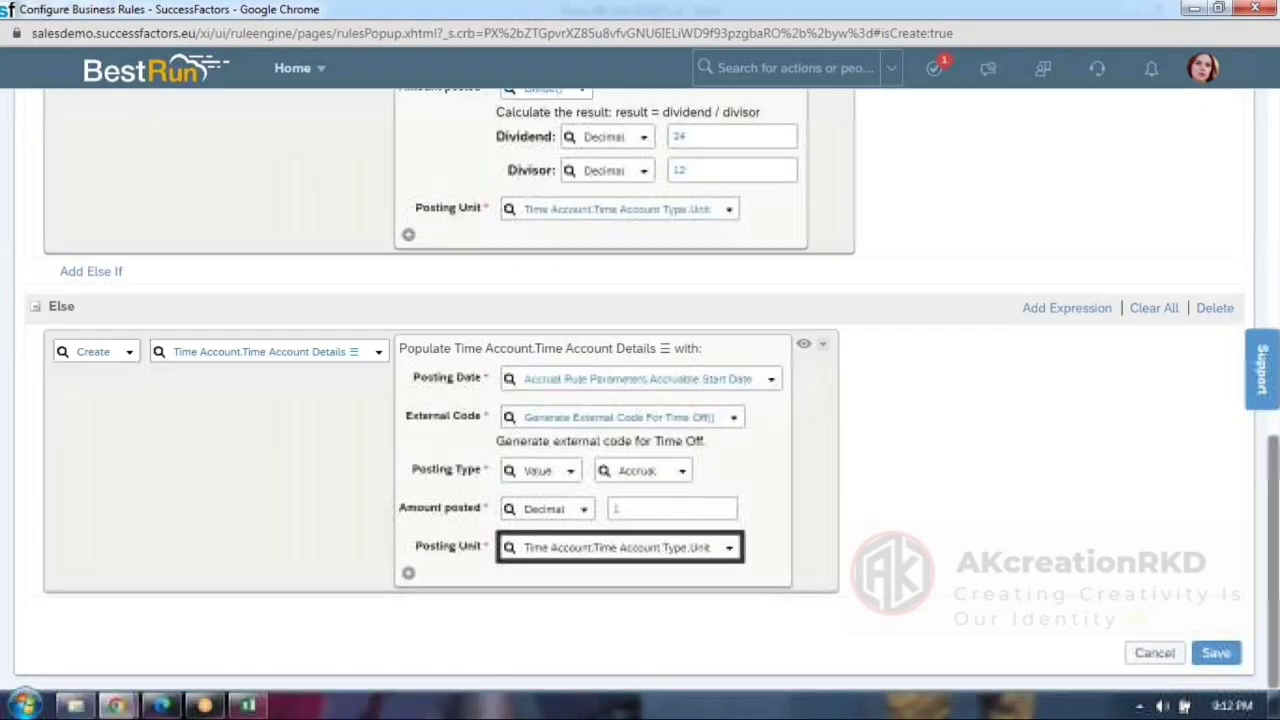
{"action": "left_click", "coordinate": [1216, 653]}
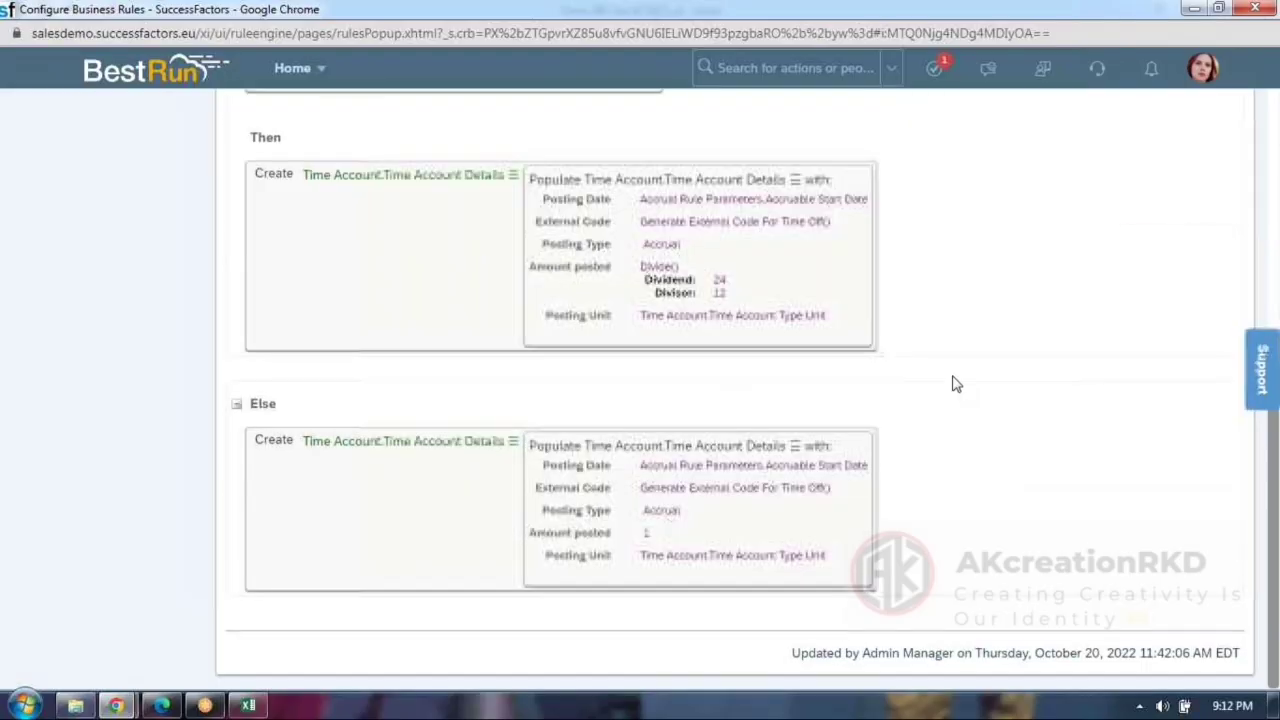
{"action": "scroll", "coordinate": [430, 410], "scroll_direction": "up", "scroll_amount": 2}
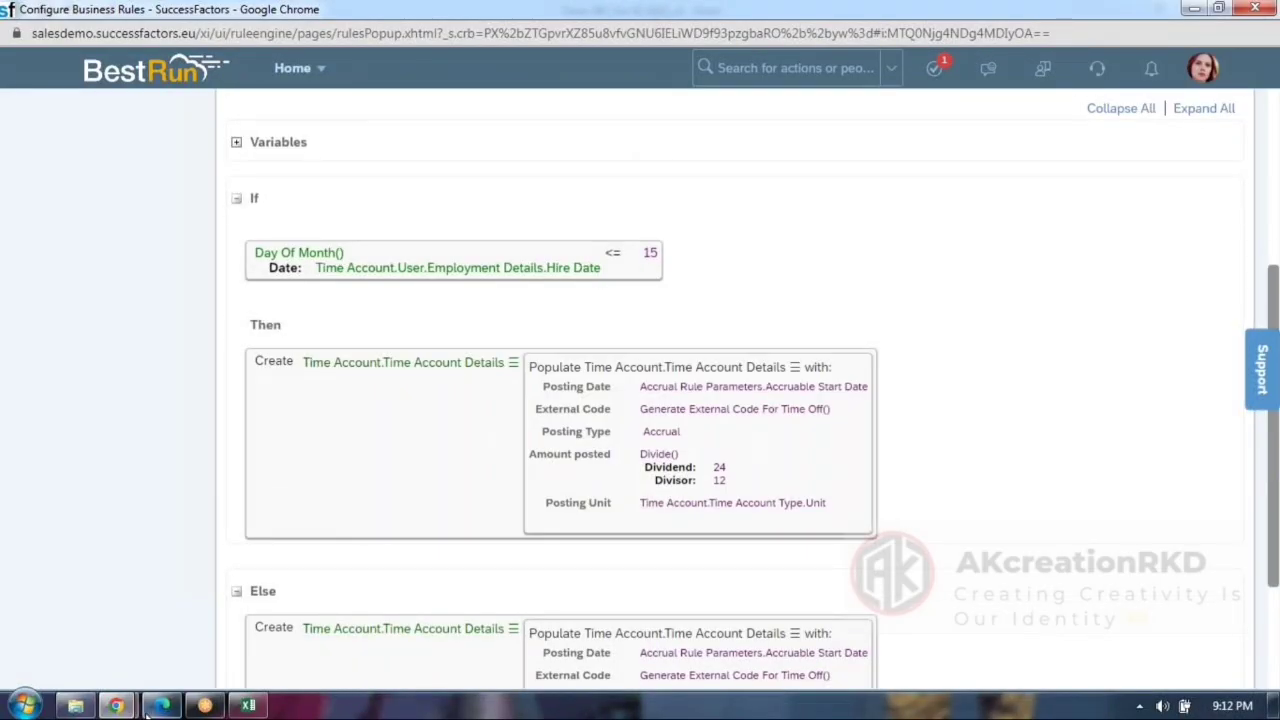
Switch to the employee's People Profile page and look for the Employment Details within the Employment section.
{"action": "mouse_move", "coordinate": [116, 706]}
{"action": "left_click", "coordinate": [91, 622]}
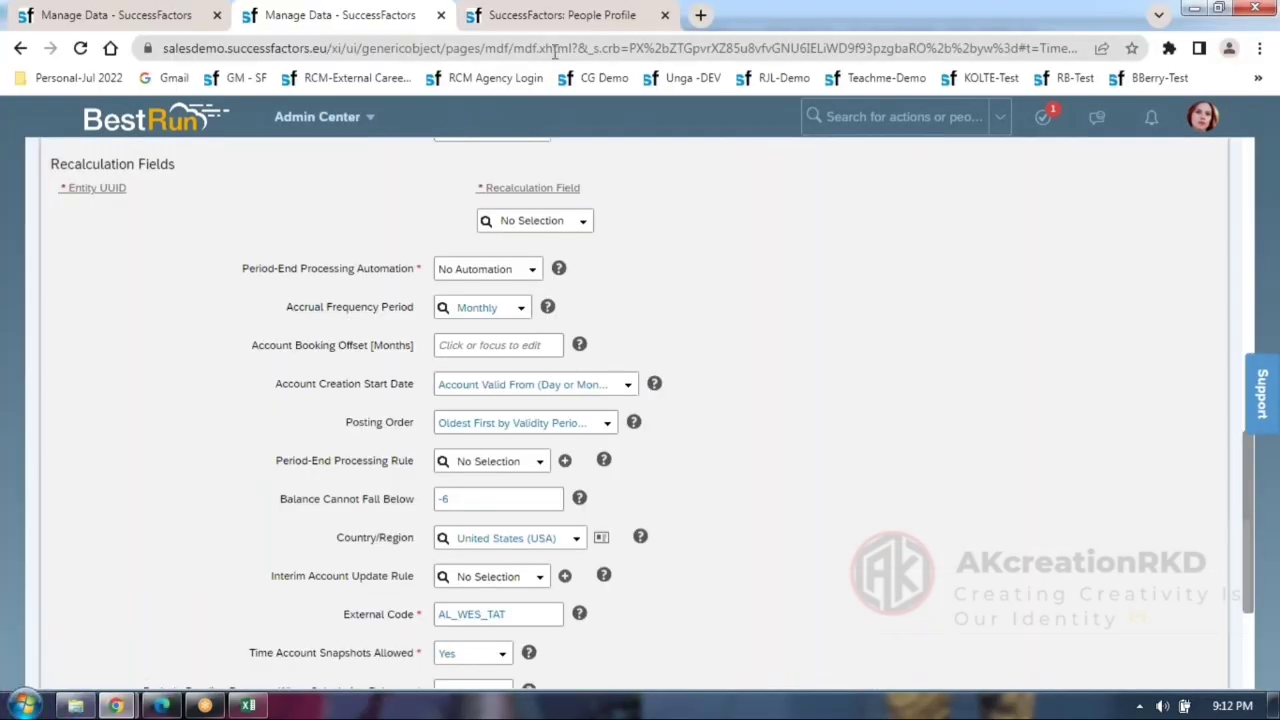
{"action": "left_click", "coordinate": [560, 20]}
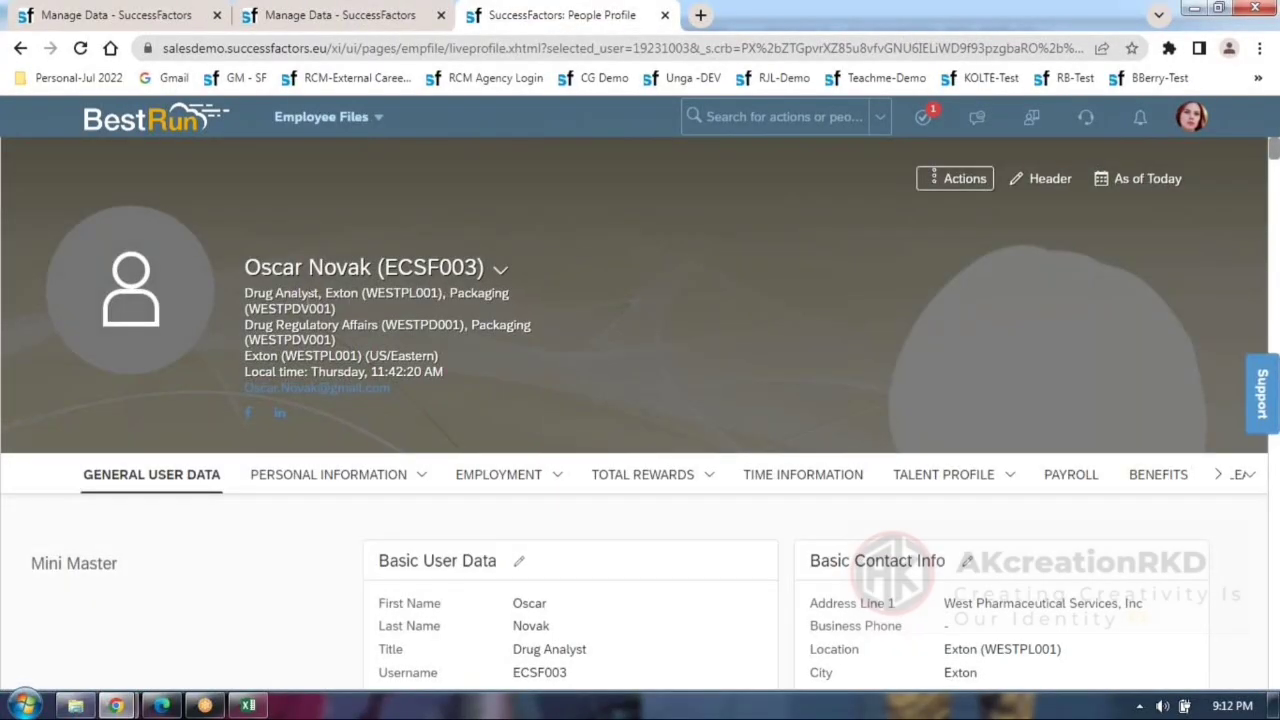
{"action": "scroll", "coordinate": [487, 388], "scroll_direction": "down", "scroll_amount": 1}
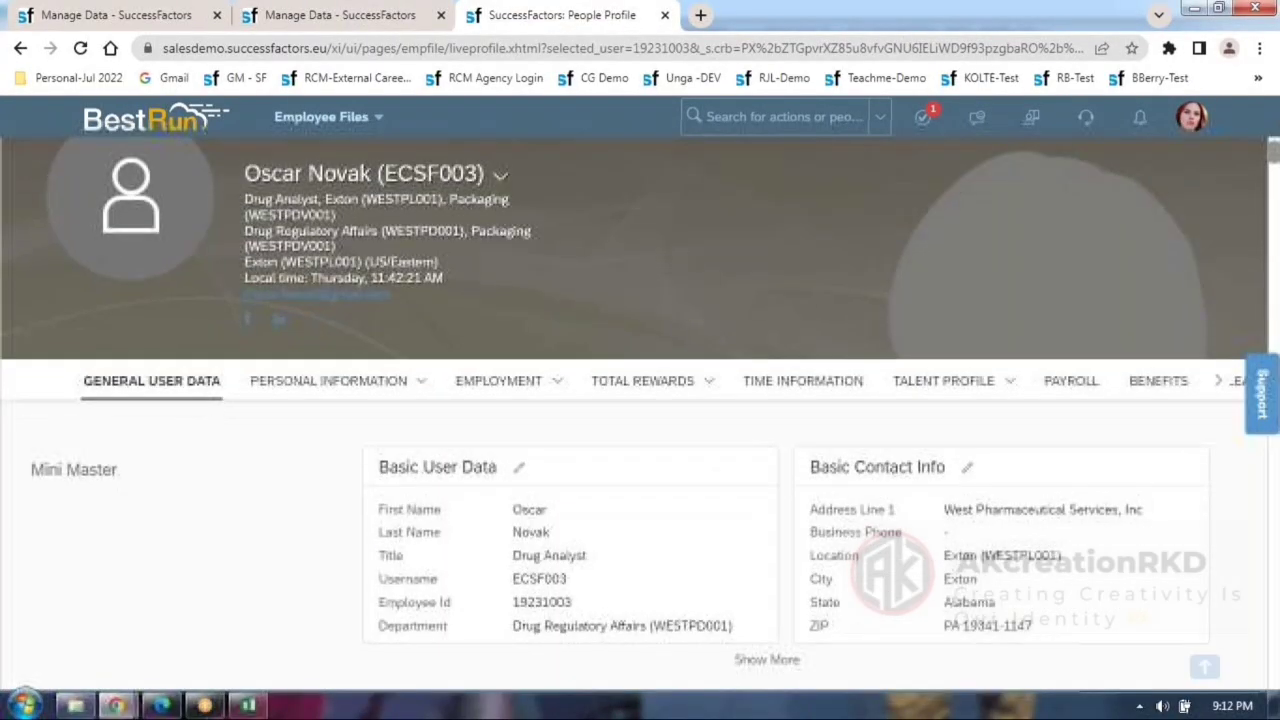
{"action": "left_click", "coordinate": [490, 381]}
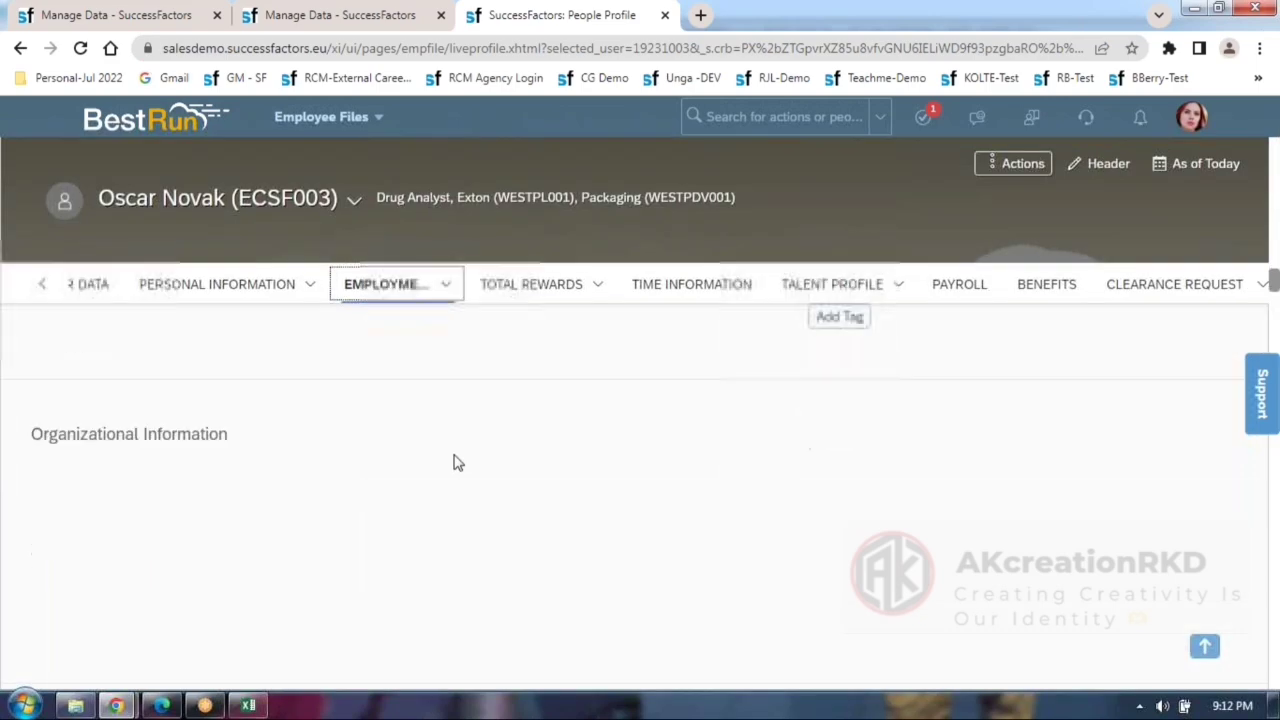
{"action": "scroll", "coordinate": [640, 480], "scroll_direction": "down", "scroll_amount": 8}
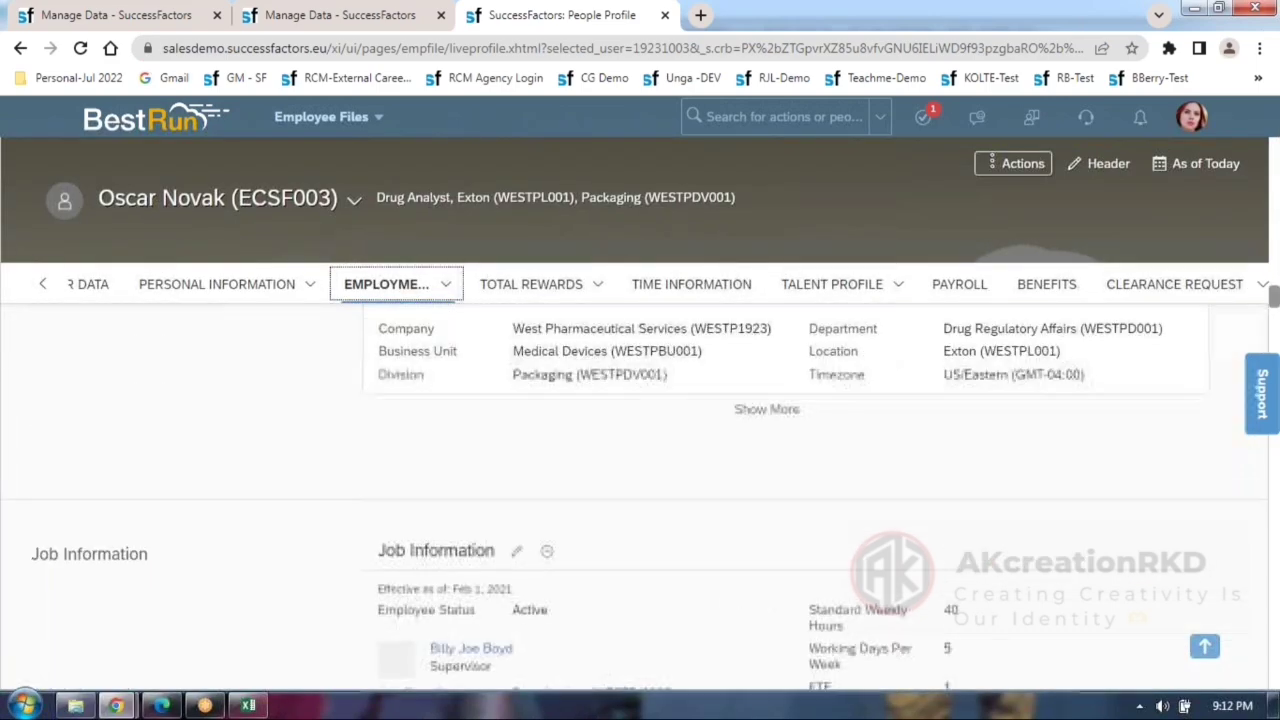
{"action": "scroll", "coordinate": [500, 500], "scroll_direction": "down", "scroll_amount": 2}
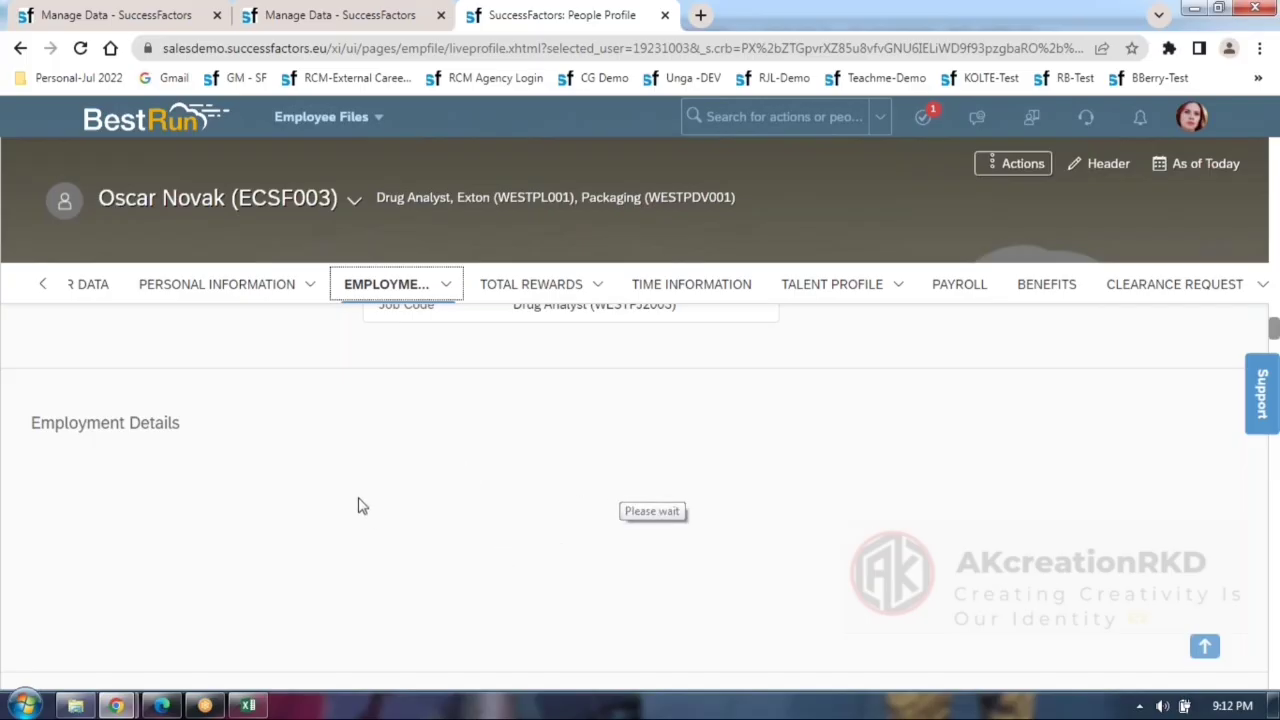
{"action": "scroll", "coordinate": [499, 516], "scroll_direction": "up", "scroll_amount": 8}
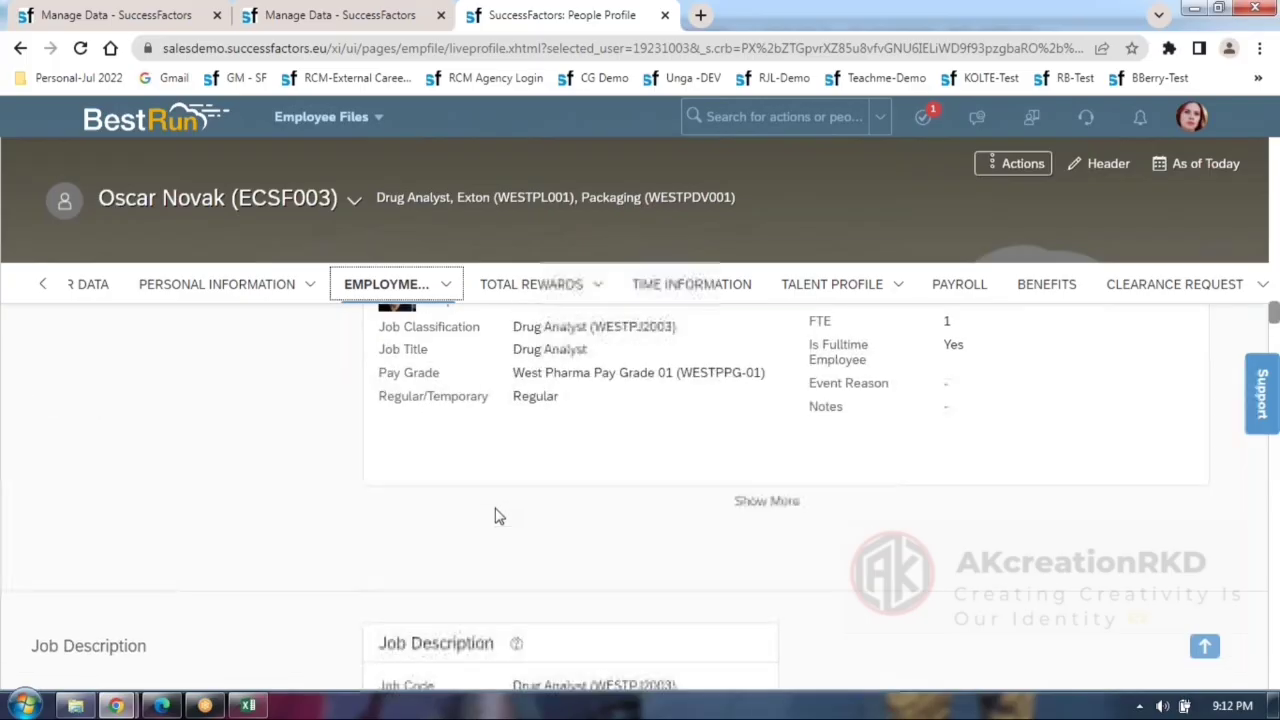
{"action": "scroll", "coordinate": [500, 518], "scroll_direction": "down", "scroll_amount": 3}
{"action": "scroll", "coordinate": [499, 518], "scroll_direction": "down", "scroll_amount": 6}
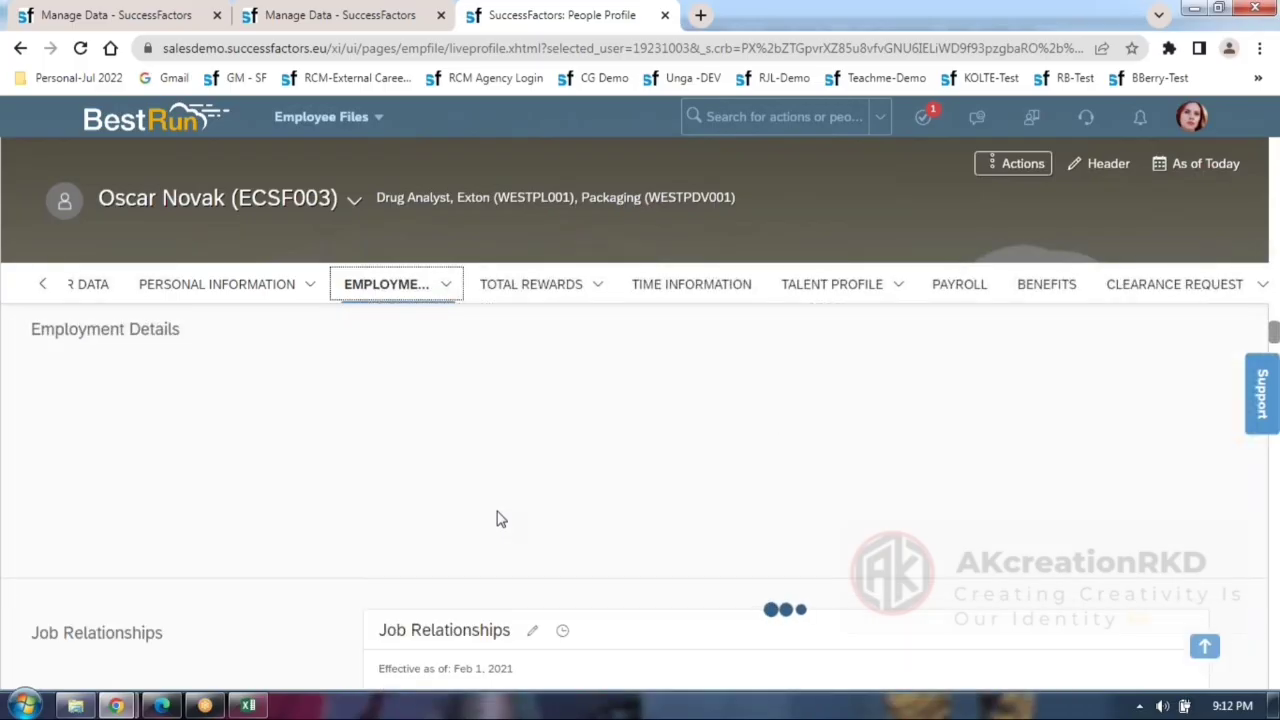
{"action": "scroll", "coordinate": [500, 519], "scroll_direction": "up", "scroll_amount": 1}
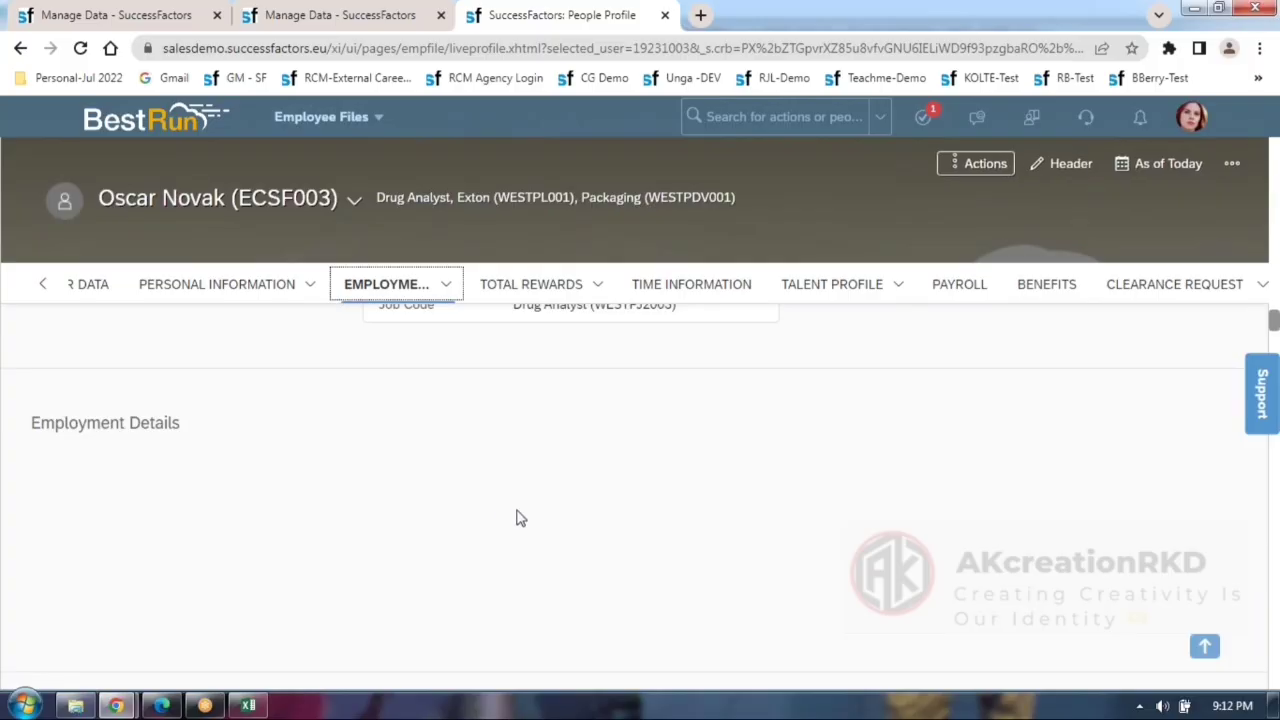
{"action": "scroll", "coordinate": [519, 517], "scroll_direction": "down", "scroll_amount": 2}
{"action": "scroll", "coordinate": [519, 517], "scroll_direction": "up", "scroll_amount": 5}
{"action": "scroll", "coordinate": [523, 526], "scroll_direction": "up", "scroll_amount": 3}
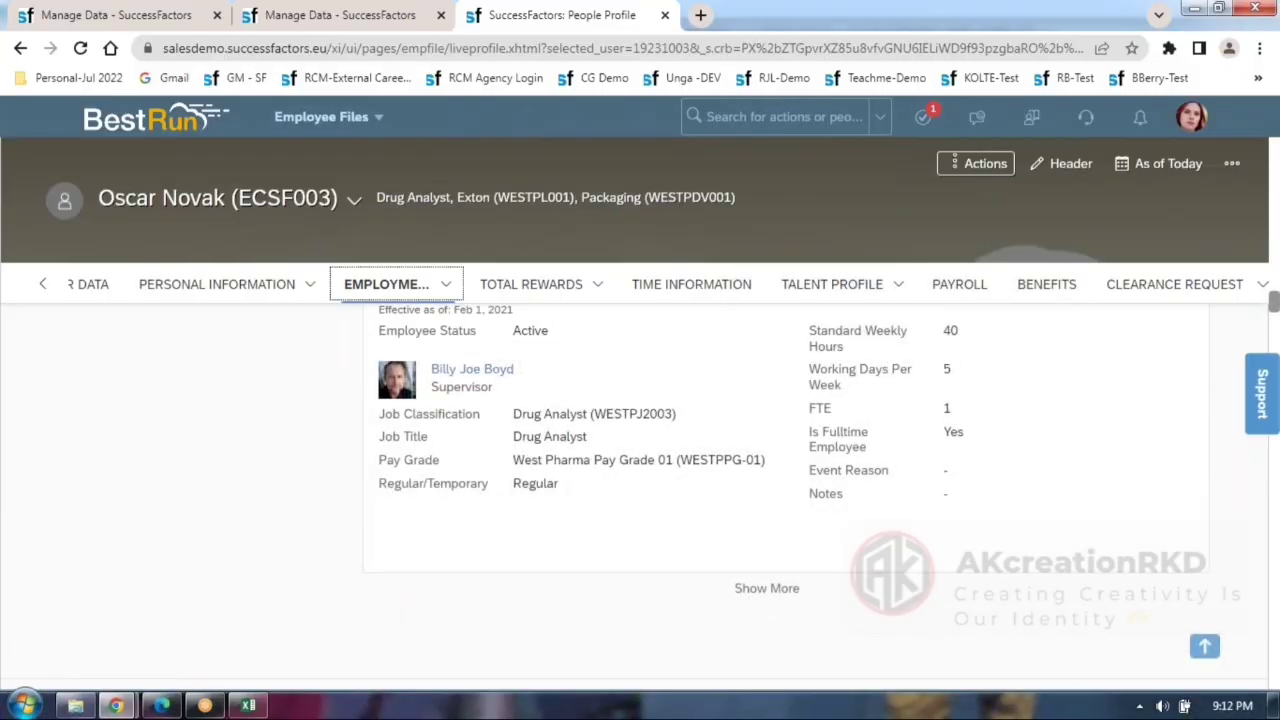
{"action": "scroll", "coordinate": [523, 526], "scroll_direction": "down", "scroll_amount": 5}
{"action": "scroll", "coordinate": [480, 519], "scroll_direction": "up", "scroll_amount": 2}
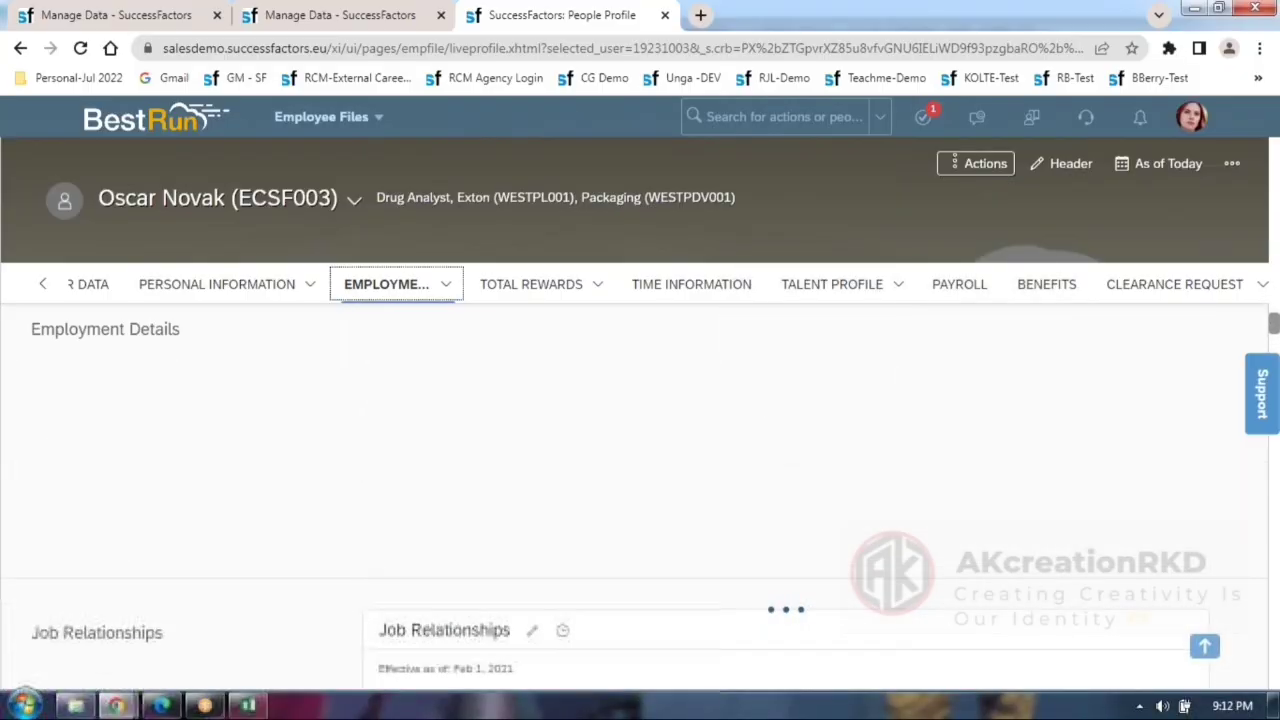
Reload the employee profile, check the hire date in Employment Details, and return to the Configure Business Rules window.
{"action": "left_click", "coordinate": [153, 118]}
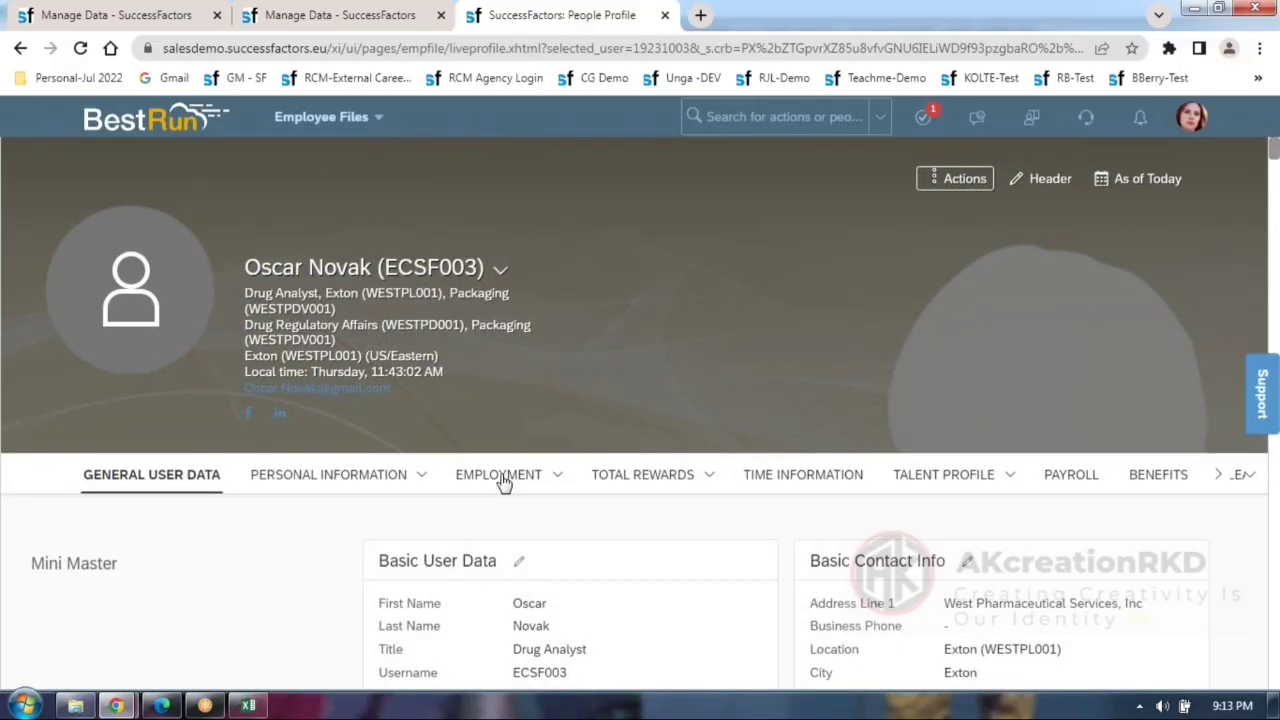
{"action": "left_click", "coordinate": [500, 470]}
{"action": "scroll", "coordinate": [478, 503], "scroll_direction": "down", "scroll_amount": 5}
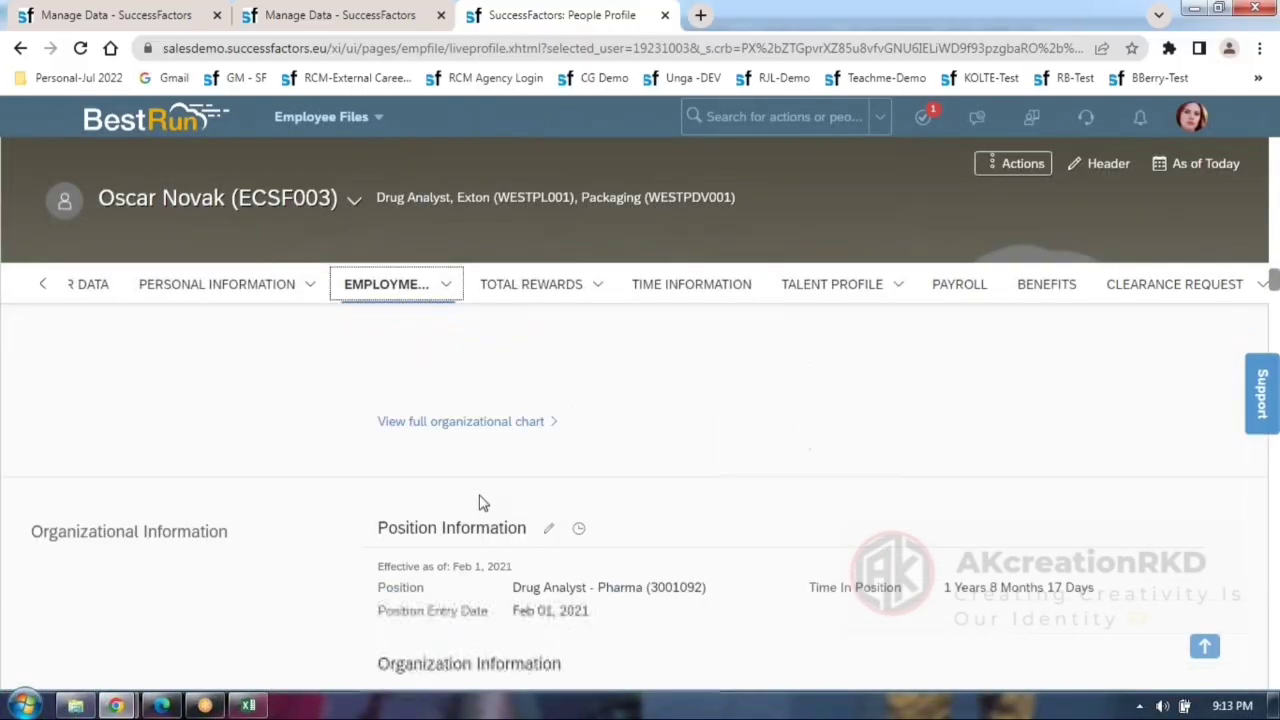
{"action": "scroll", "coordinate": [640, 480], "scroll_direction": "down", "scroll_amount": 8}
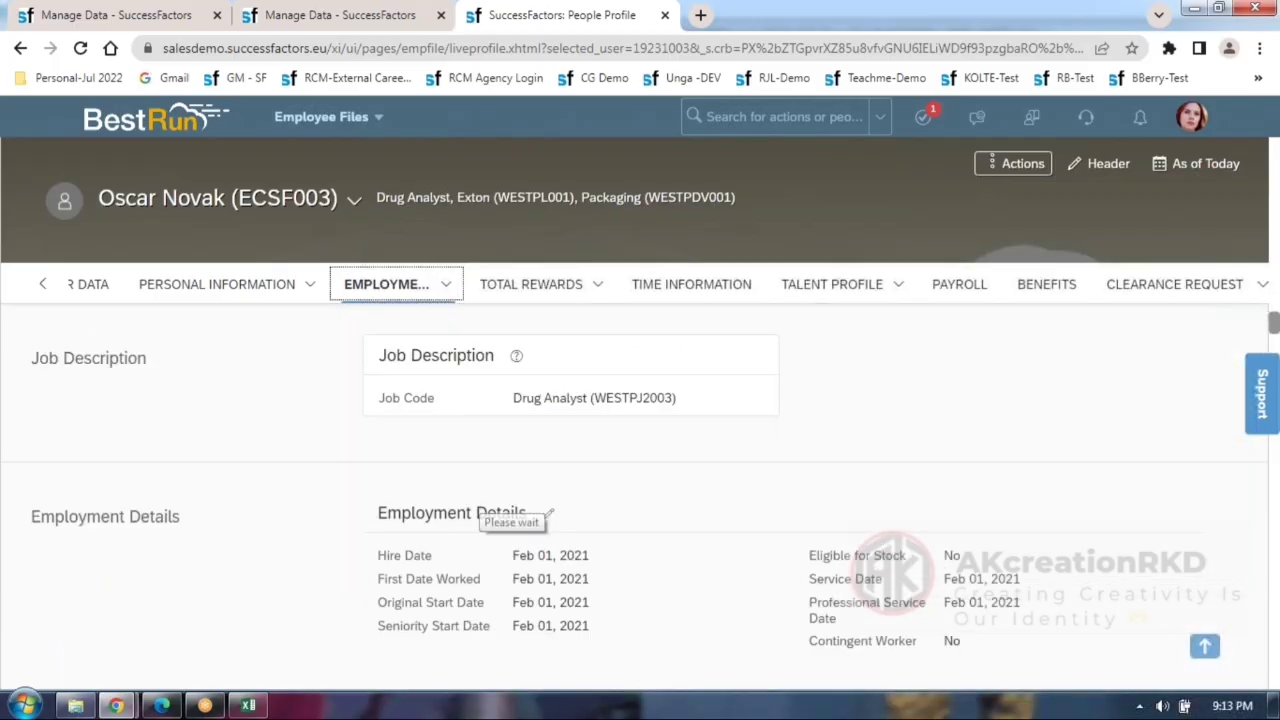
{"action": "scroll", "coordinate": [640, 500], "scroll_direction": "down", "scroll_amount": 2}
{"action": "scroll", "coordinate": [397, 390], "scroll_direction": "down", "scroll_amount": 1}
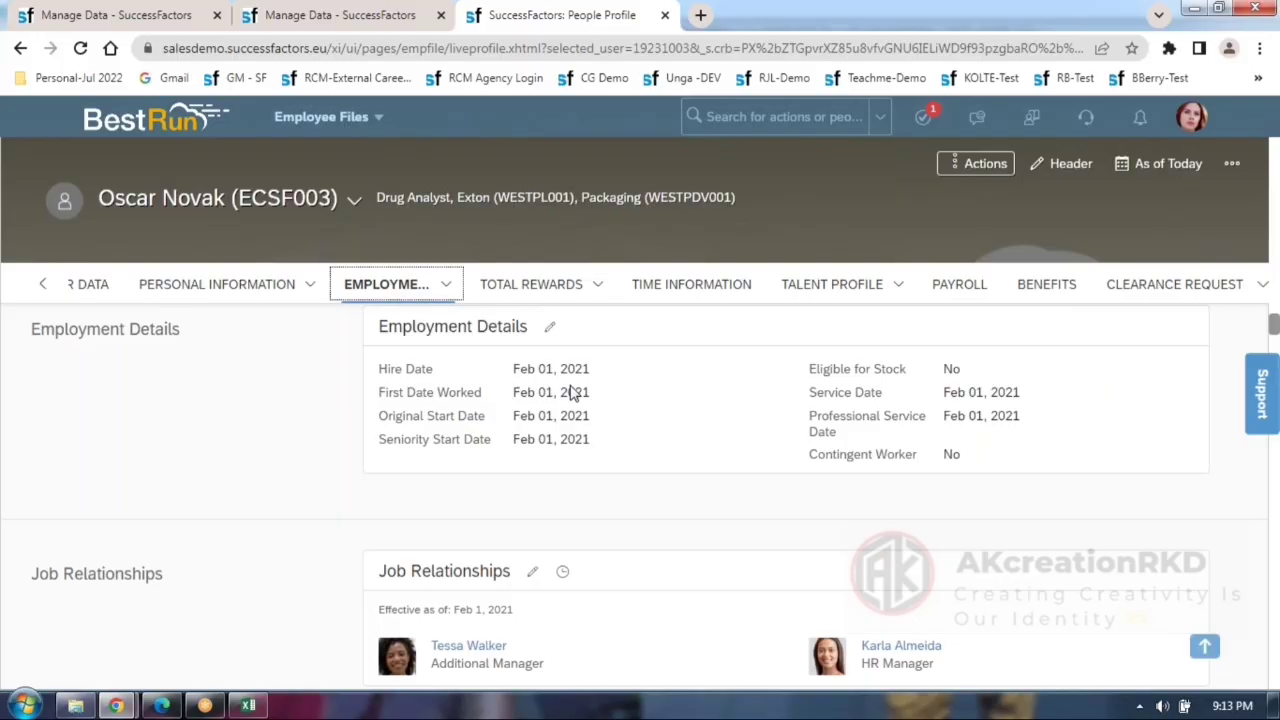
{"action": "mouse_move", "coordinate": [116, 706]}
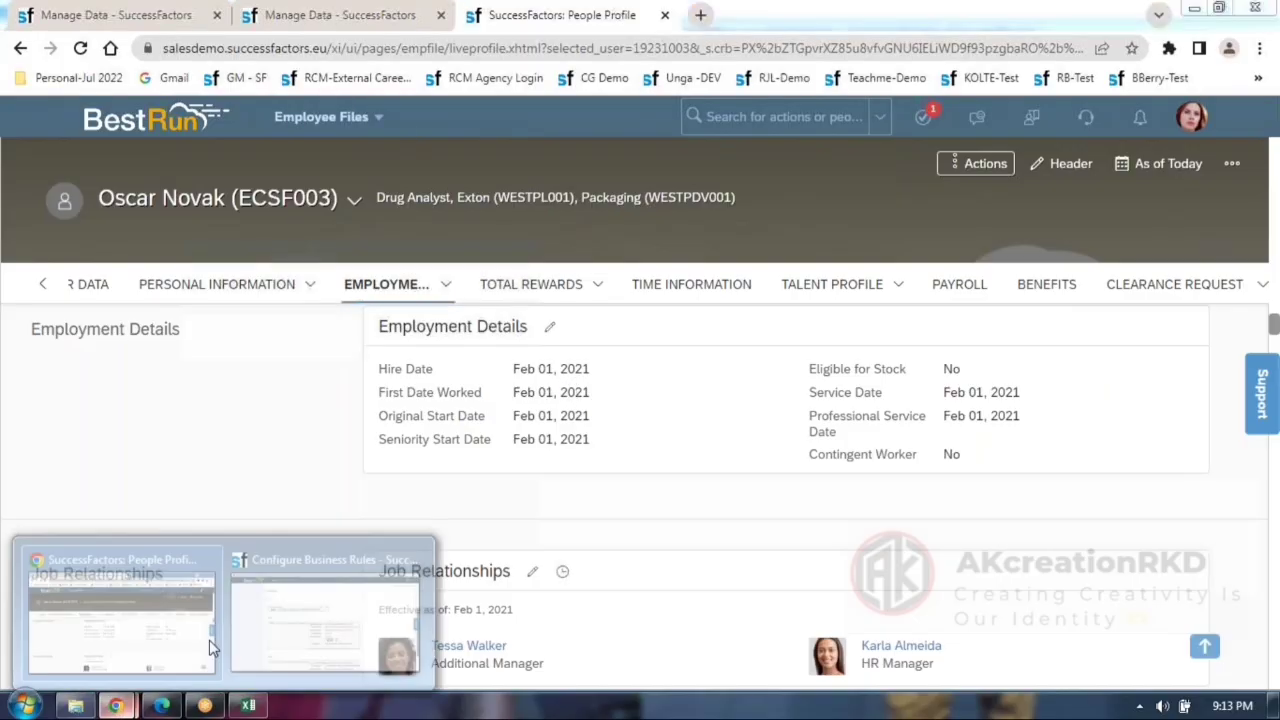
{"action": "left_click", "coordinate": [320, 612]}
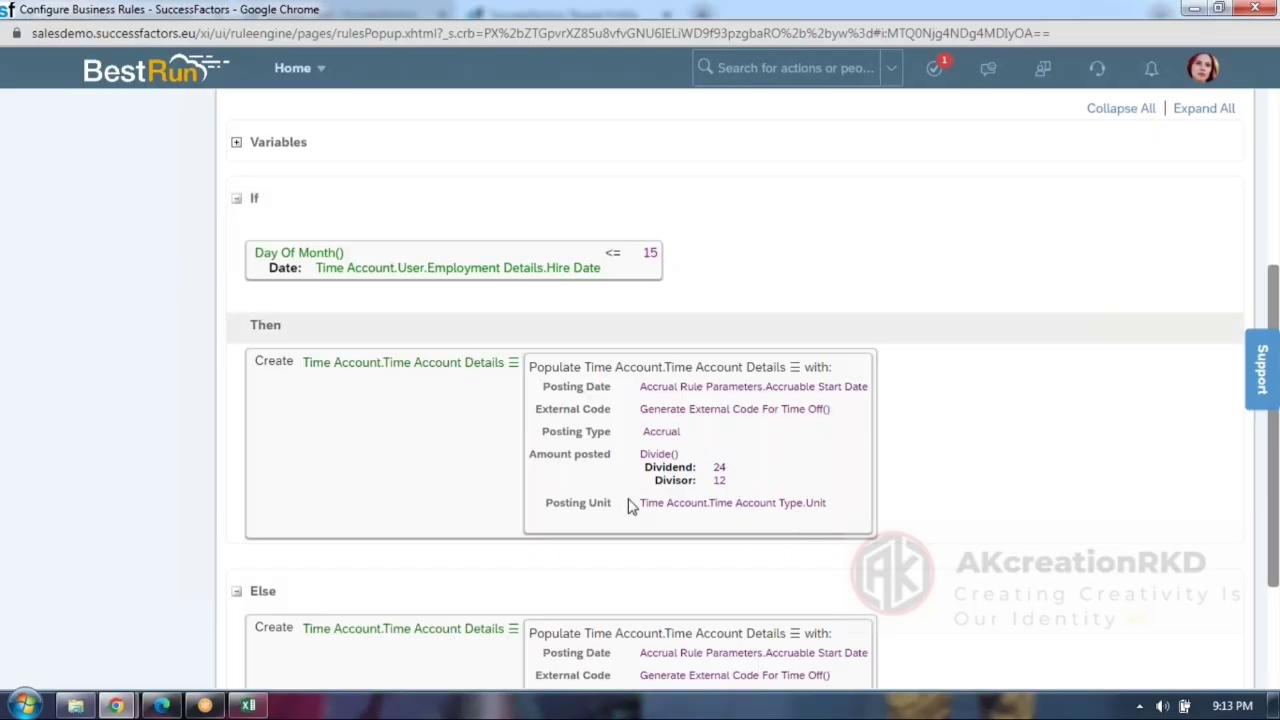
Start a correction of the AL_HireRule_WESTP rule and delete its entire Else block, confirming the deletion.
{"action": "scroll", "coordinate": [628, 505], "scroll_direction": "down", "scroll_amount": 1}
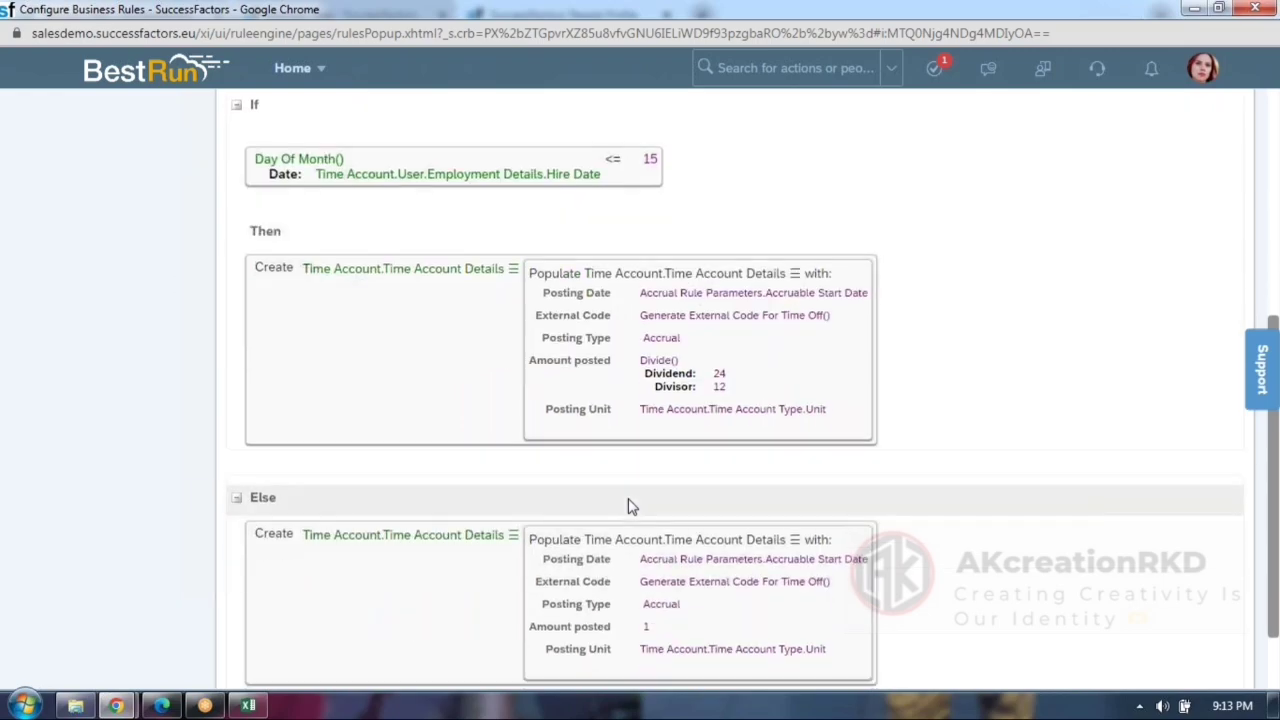
{"action": "scroll", "coordinate": [628, 505], "scroll_direction": "down", "scroll_amount": 1}
{"action": "scroll", "coordinate": [627, 400], "scroll_direction": "up", "scroll_amount": 2}
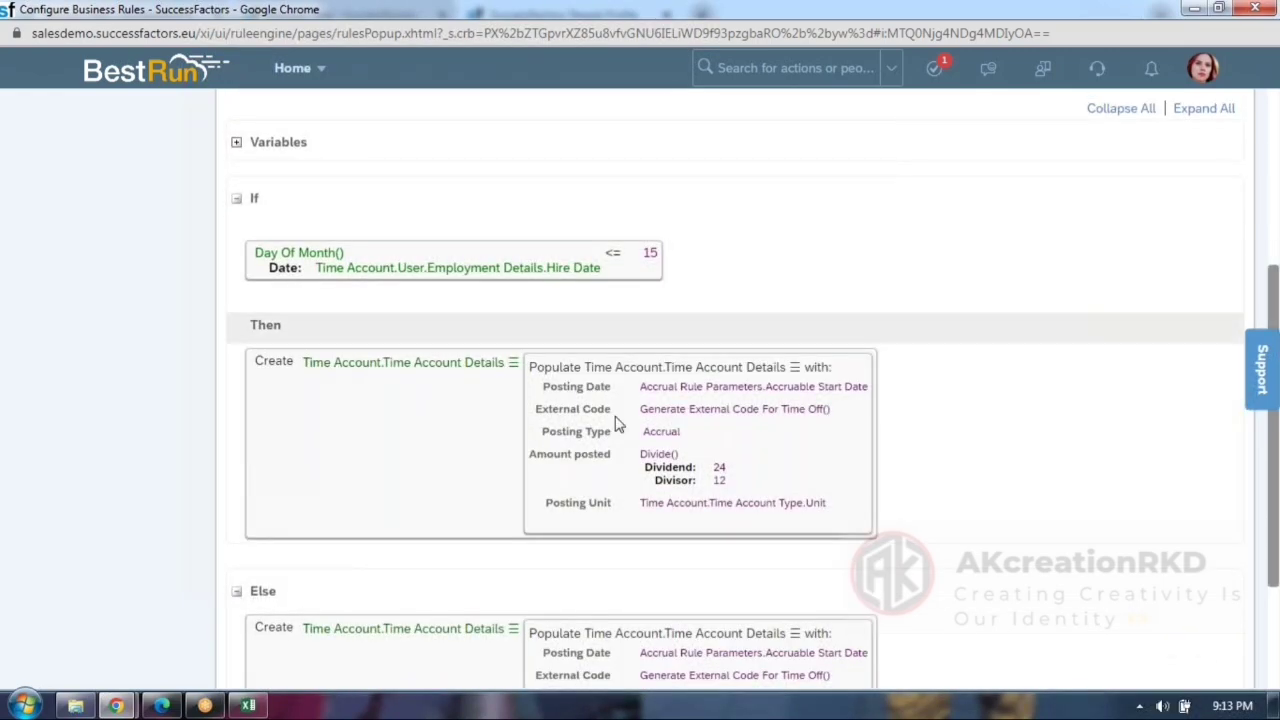
{"action": "scroll", "coordinate": [617, 425], "scroll_direction": "down", "scroll_amount": 2}
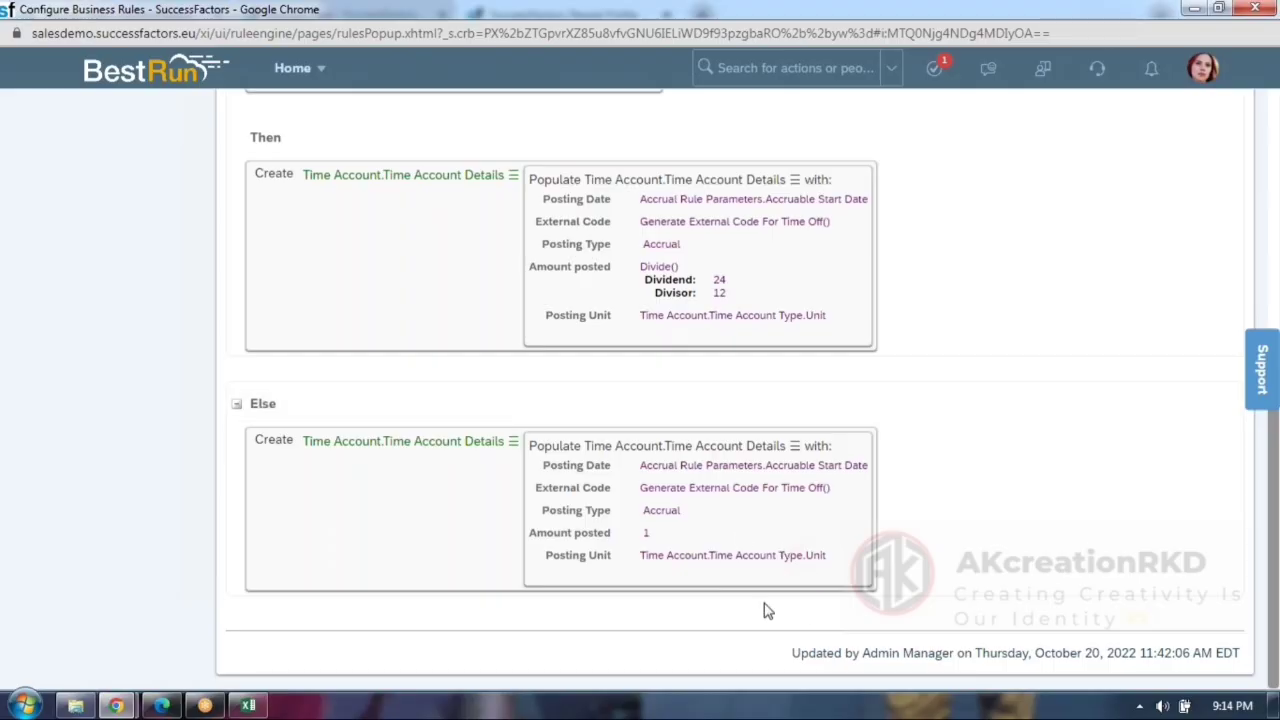
{"action": "scroll", "coordinate": [766, 608], "scroll_direction": "up", "scroll_amount": 5}
{"action": "left_click", "coordinate": [145, 258]}
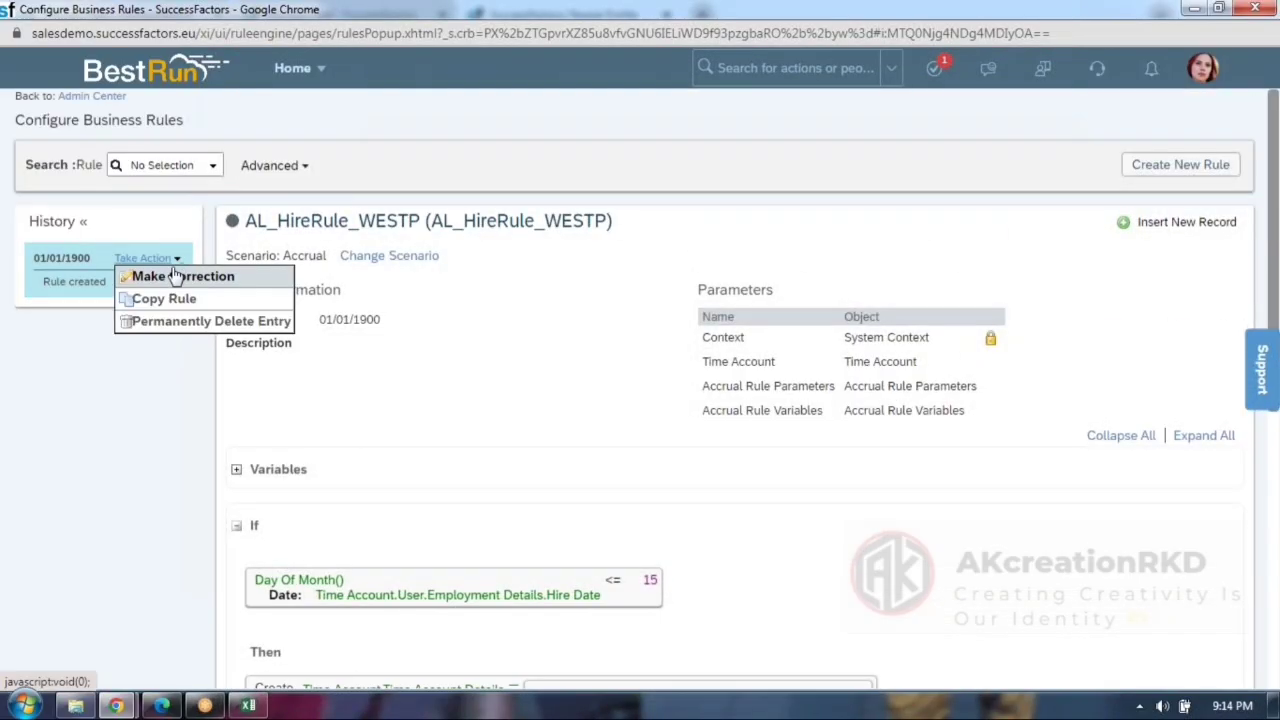
{"action": "left_click", "coordinate": [176, 276]}
{"action": "scroll", "coordinate": [278, 393], "scroll_direction": "down", "scroll_amount": 5}
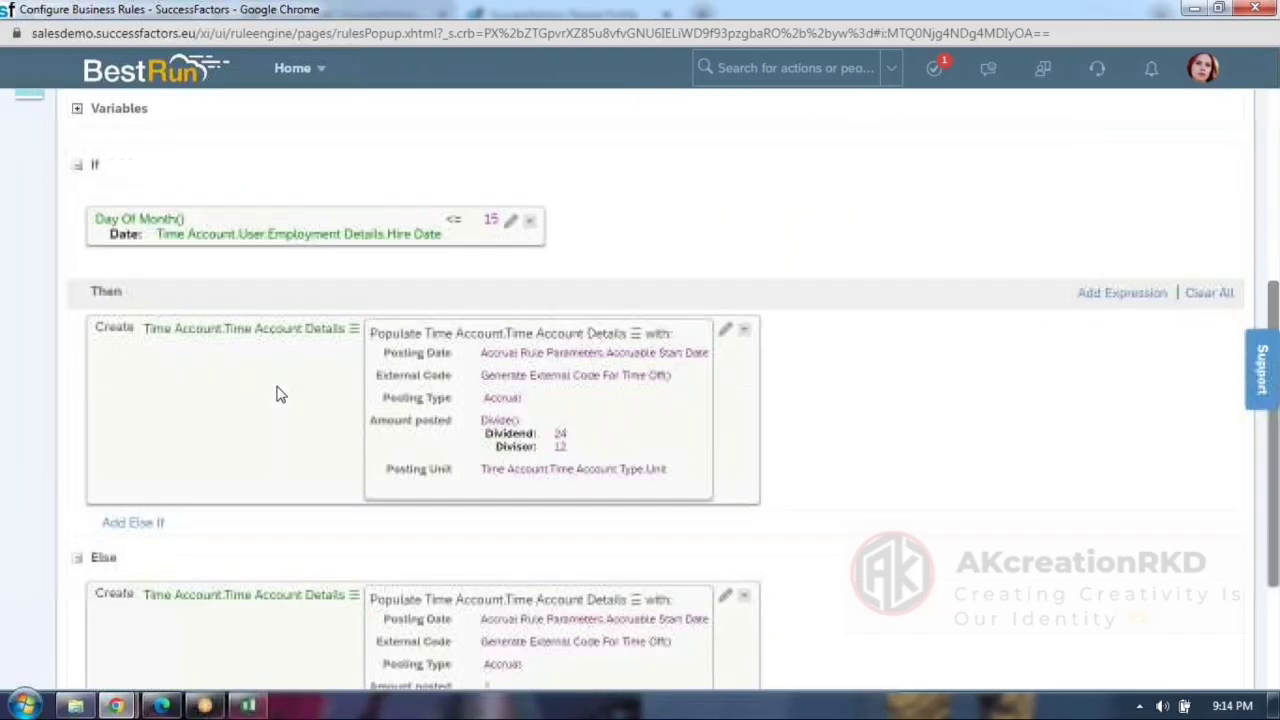
{"action": "left_click", "coordinate": [1214, 372]}
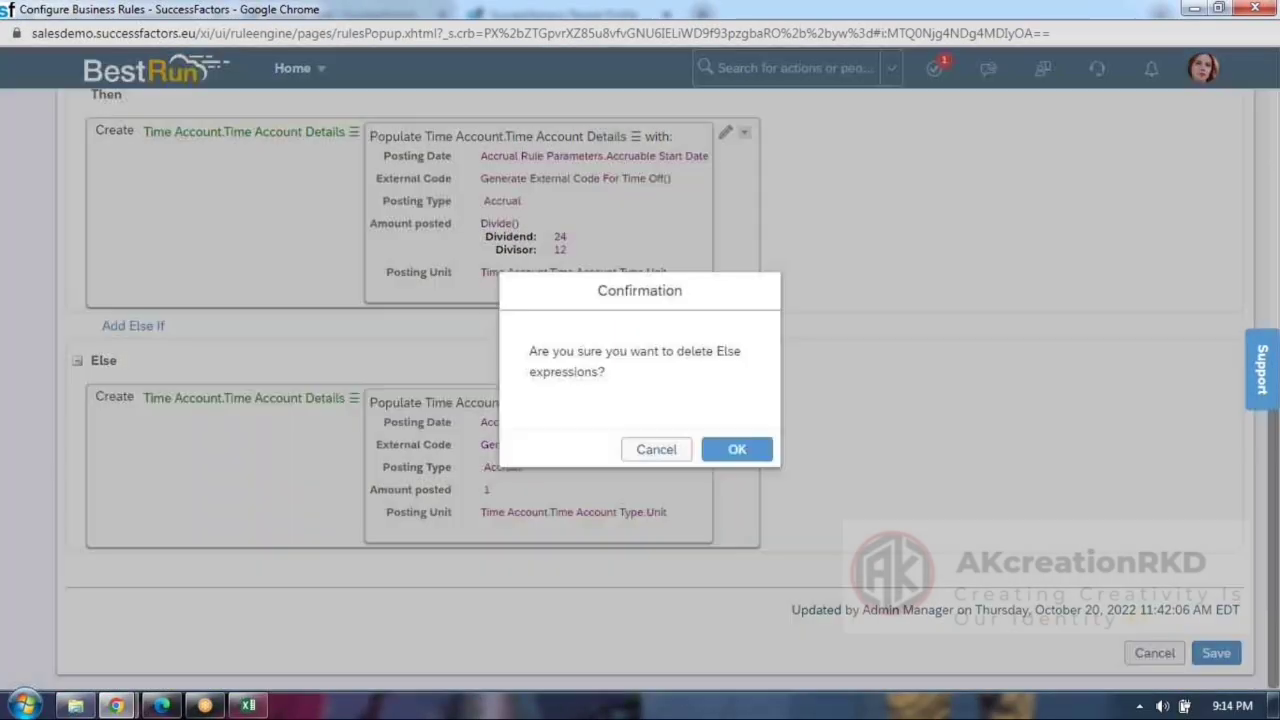
{"action": "left_click", "coordinate": [737, 449]}
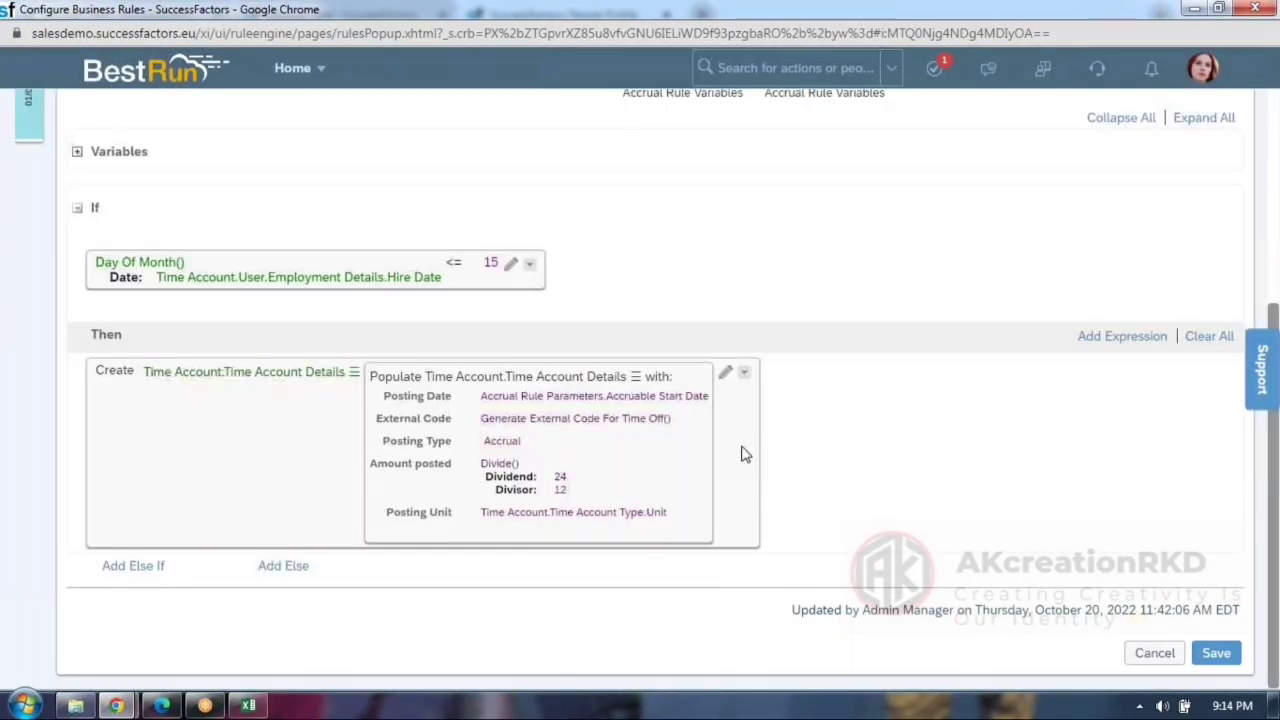
Add an Else If block to the rule and choose the Day Of Month() function for its condition.
{"action": "left_click", "coordinate": [155, 578]}
{"action": "left_click", "coordinate": [251, 433]}
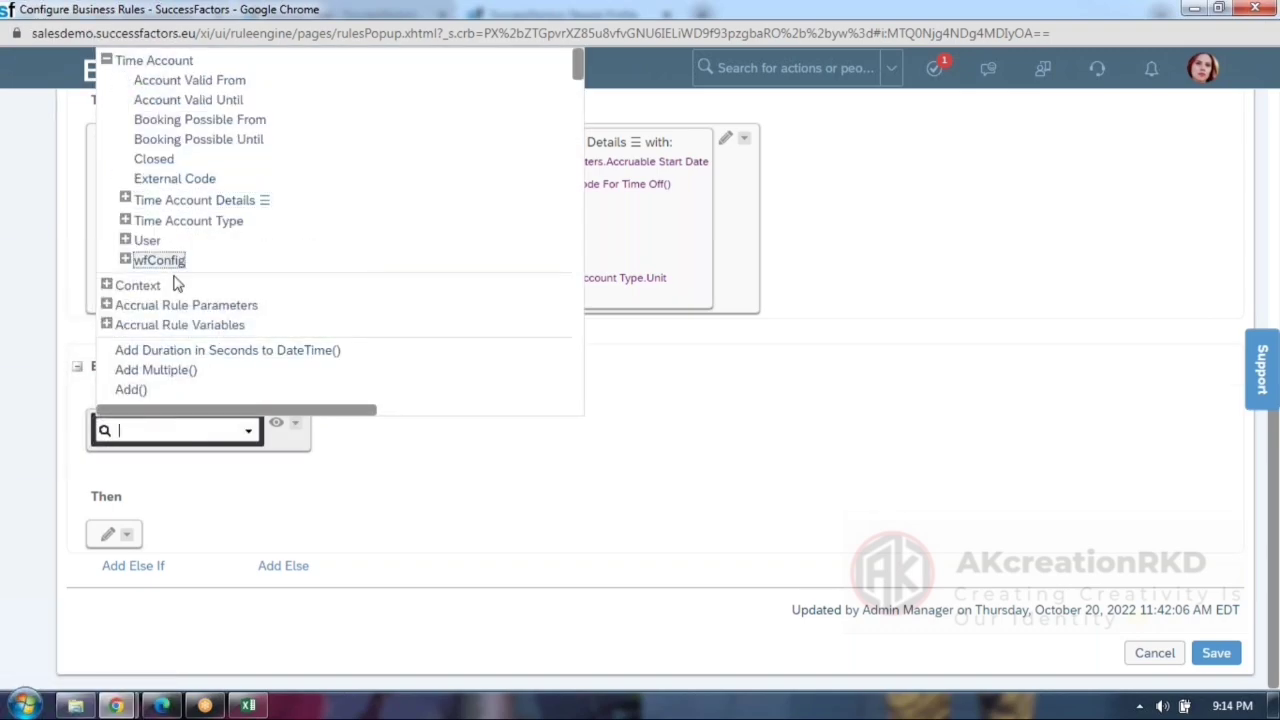
{"action": "scroll", "coordinate": [197, 305], "scroll_direction": "down", "scroll_amount": 10}
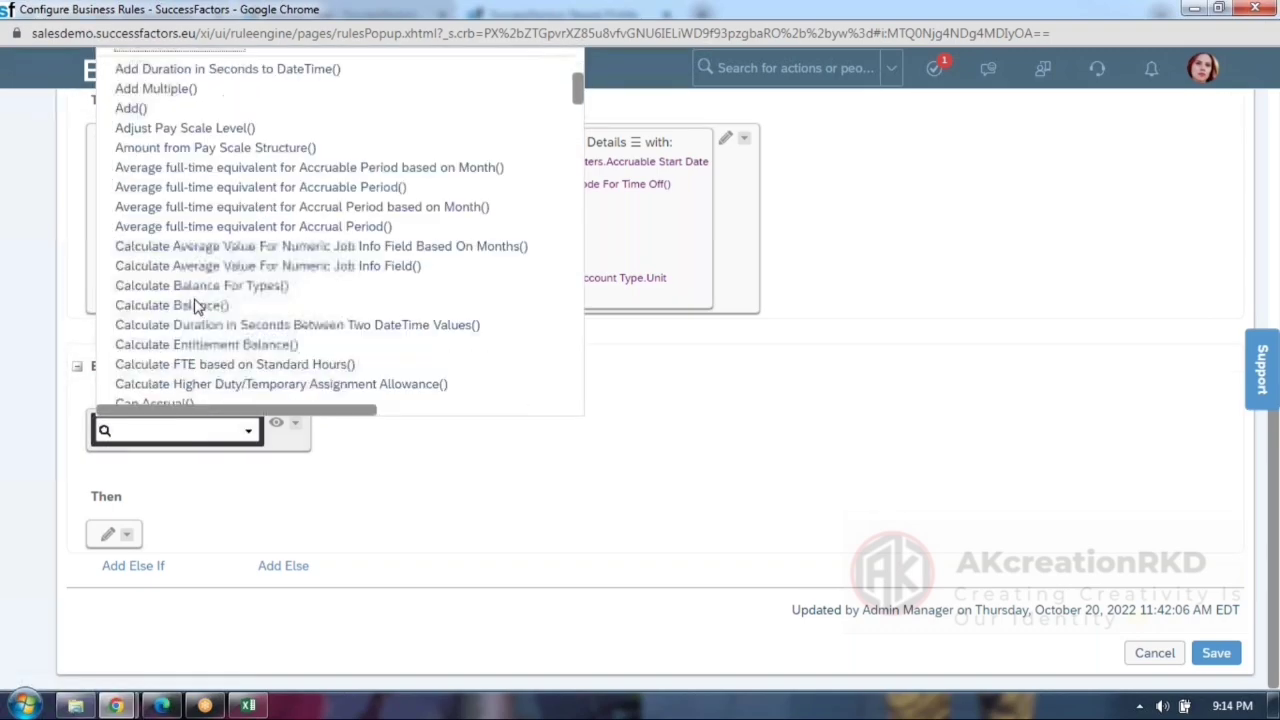
{"action": "scroll", "coordinate": [180, 205], "scroll_direction": "down", "scroll_amount": 3}
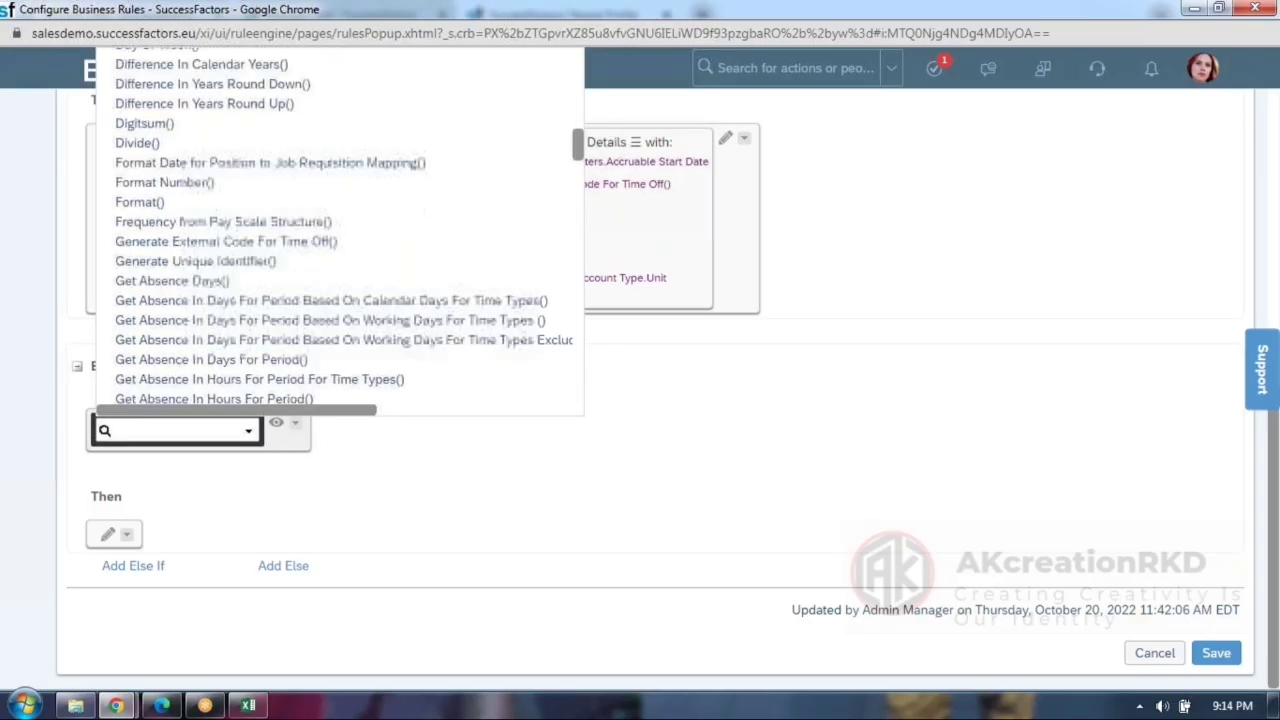
{"action": "scroll", "coordinate": [180, 205], "scroll_direction": "up", "scroll_amount": 3}
{"action": "scroll", "coordinate": [180, 205], "scroll_direction": "up", "scroll_amount": 2}
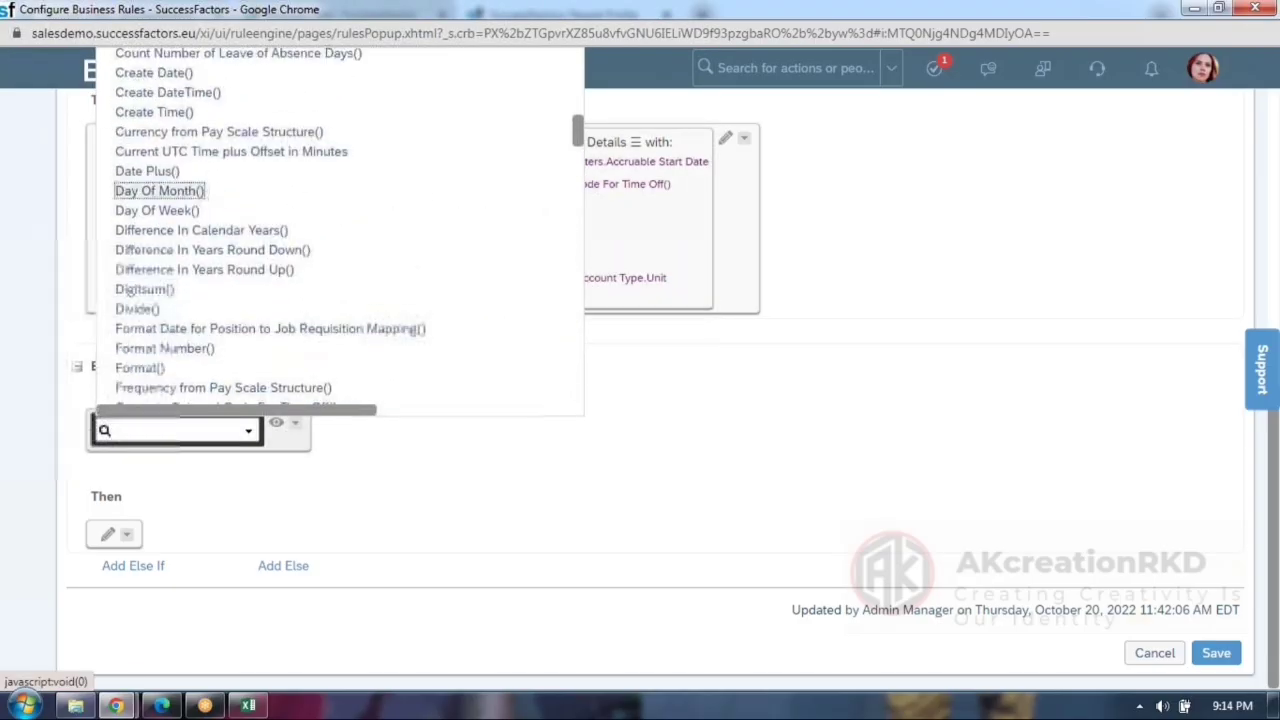
{"action": "left_click", "coordinate": [163, 194]}
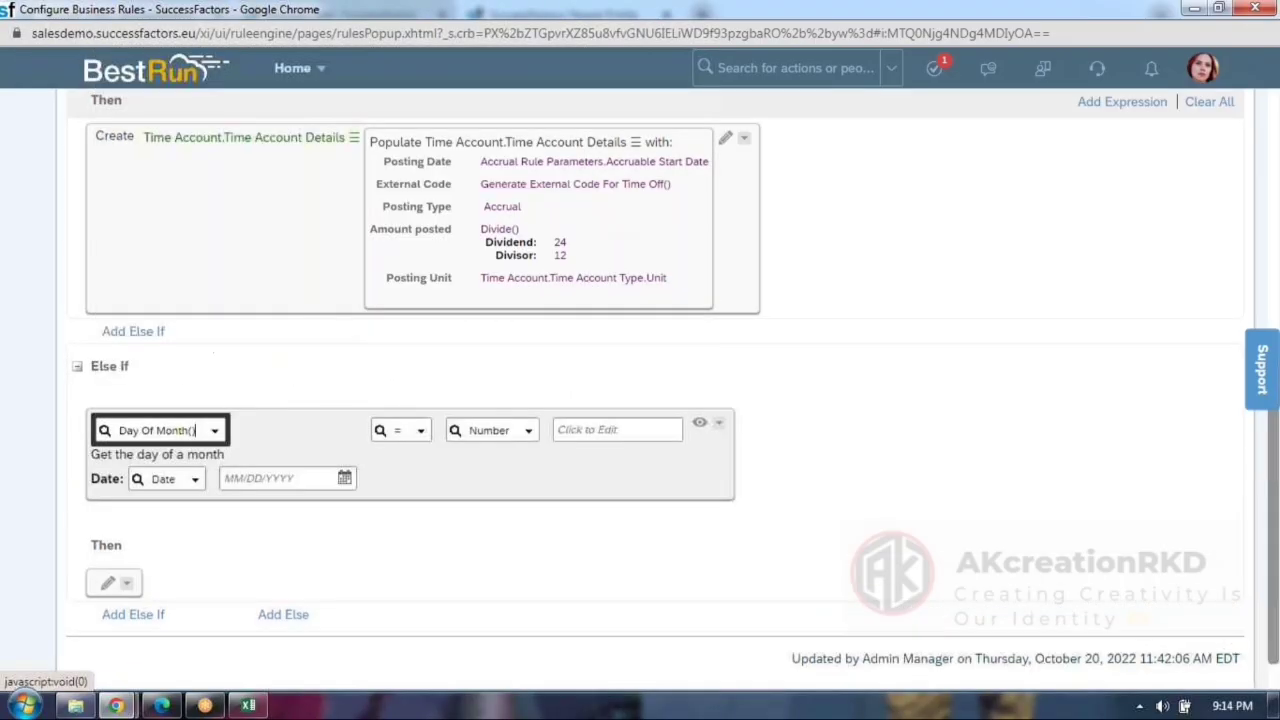
Set the Else If condition's comparison to greater than (>) the number 15.
{"action": "left_click", "coordinate": [421, 431]}
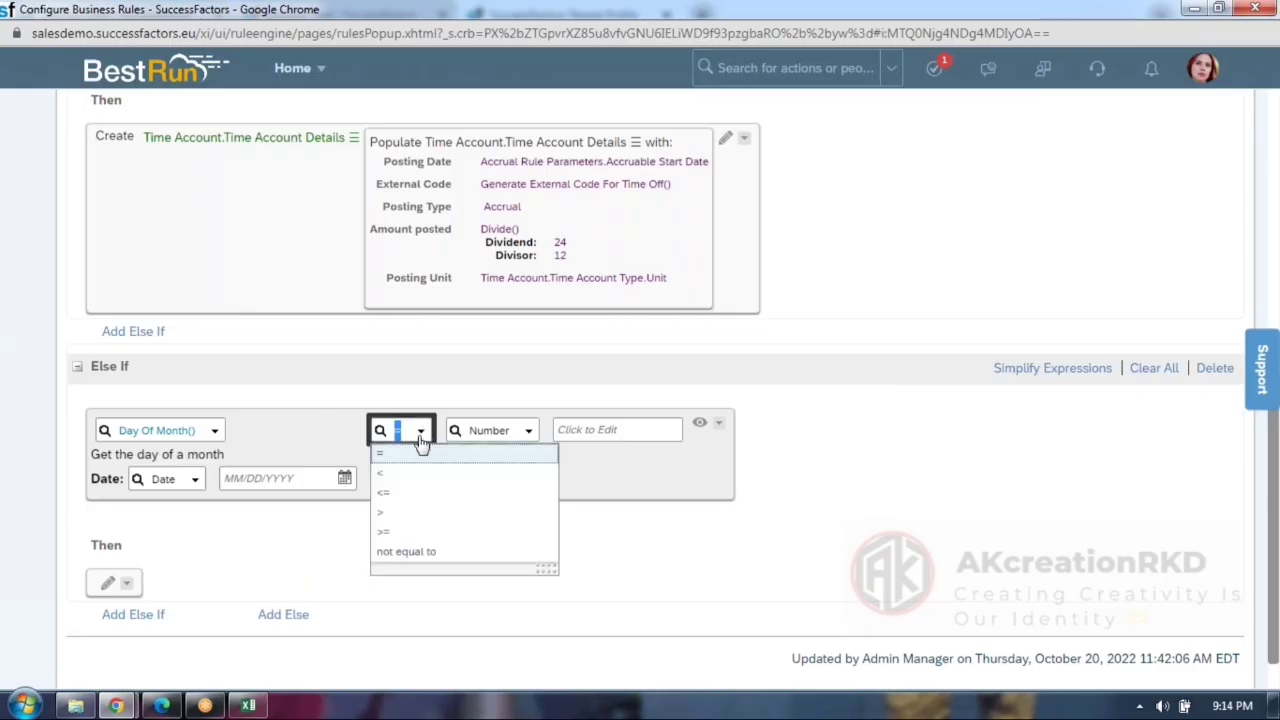
{"action": "left_click", "coordinate": [401, 515]}
{"action": "left_click", "coordinate": [575, 432]}
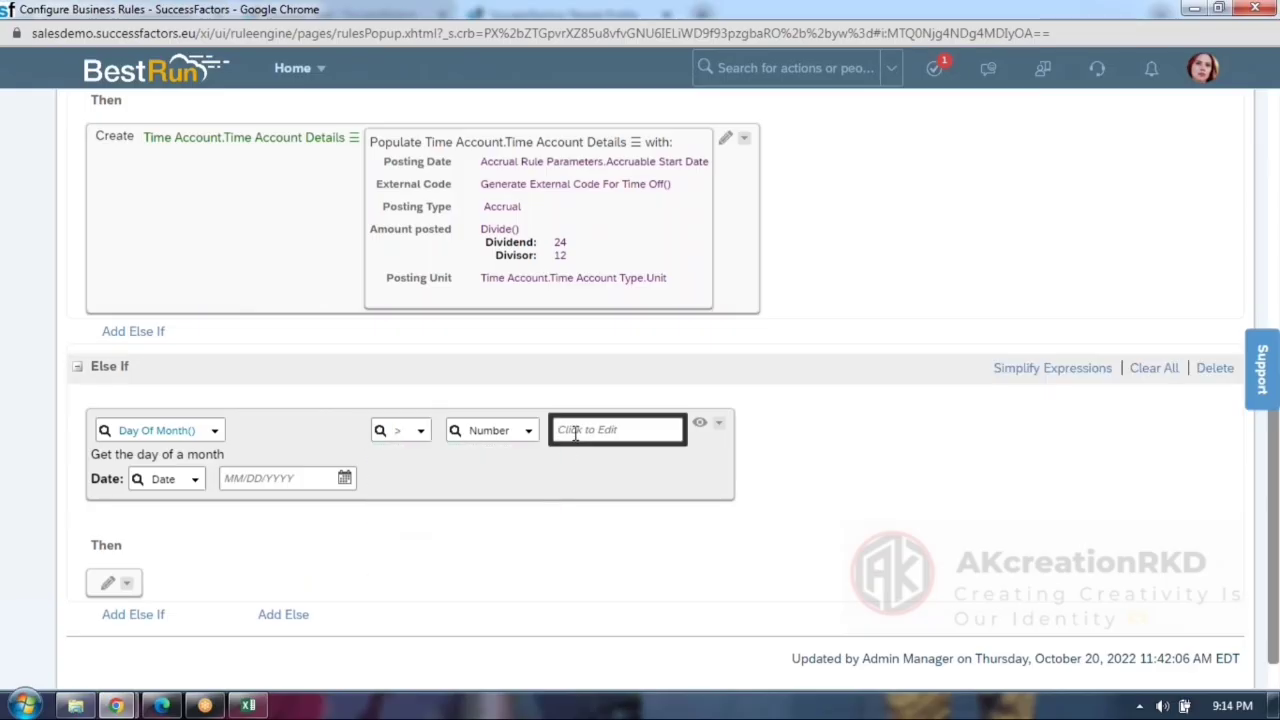
{"action": "type", "text": "15"}
Expand the Time Account's User fields in the date choices for the Else If condition's Day Of Month() function.
{"action": "left_click", "coordinate": [200, 484]}
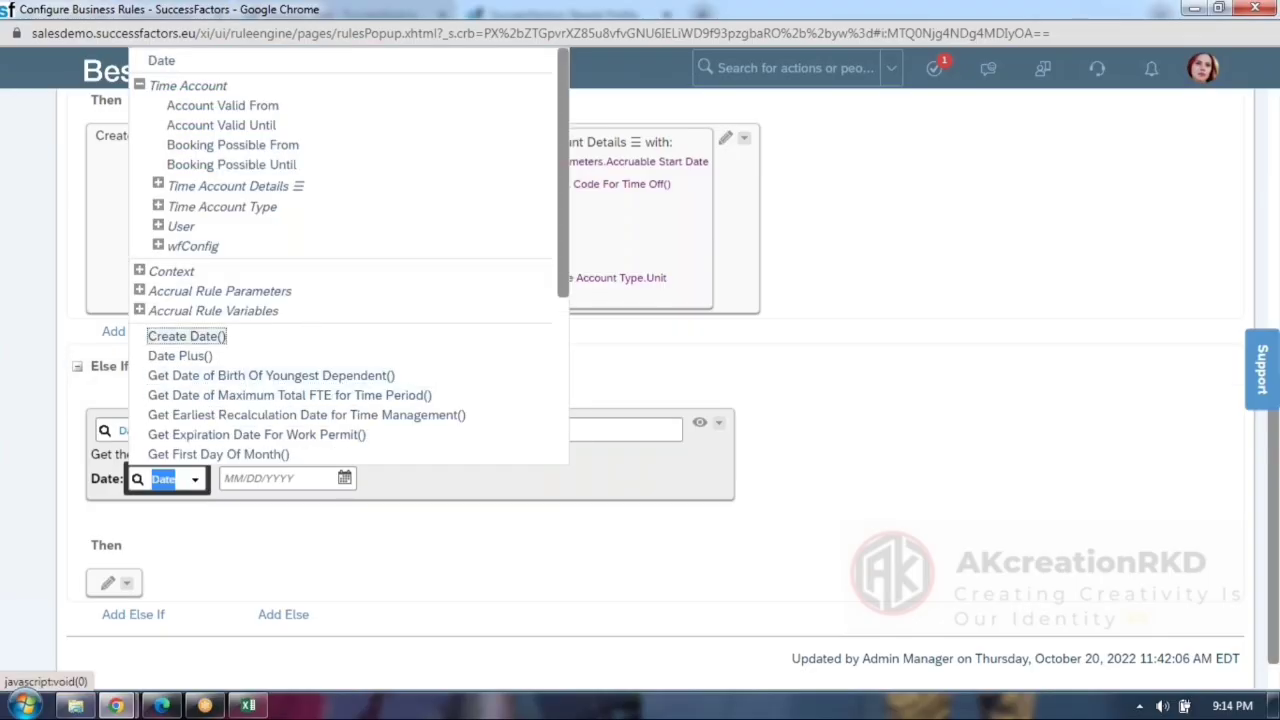
{"action": "left_click", "coordinate": [158, 226]}
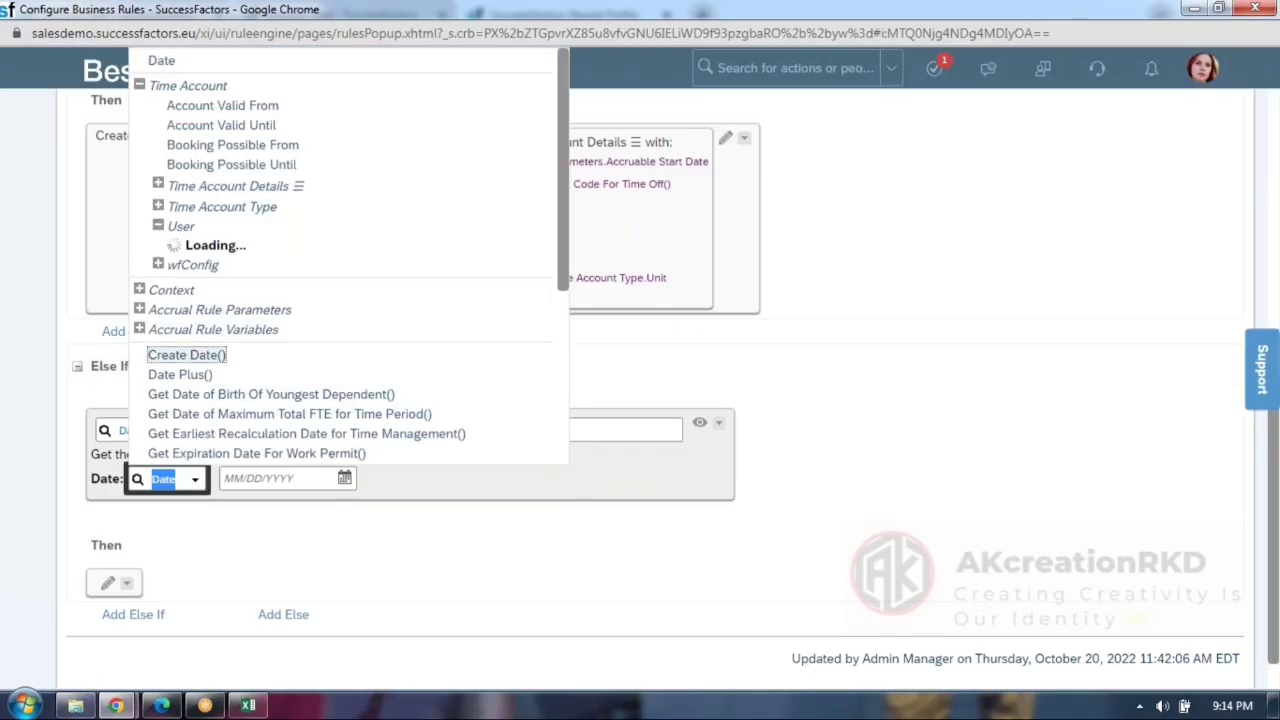
Set the Else If condition's Day Of Month date to Time Account.User.Employment Details.Hire Date.
{"action": "scroll", "coordinate": [280, 283], "scroll_direction": "down", "scroll_amount": 5}
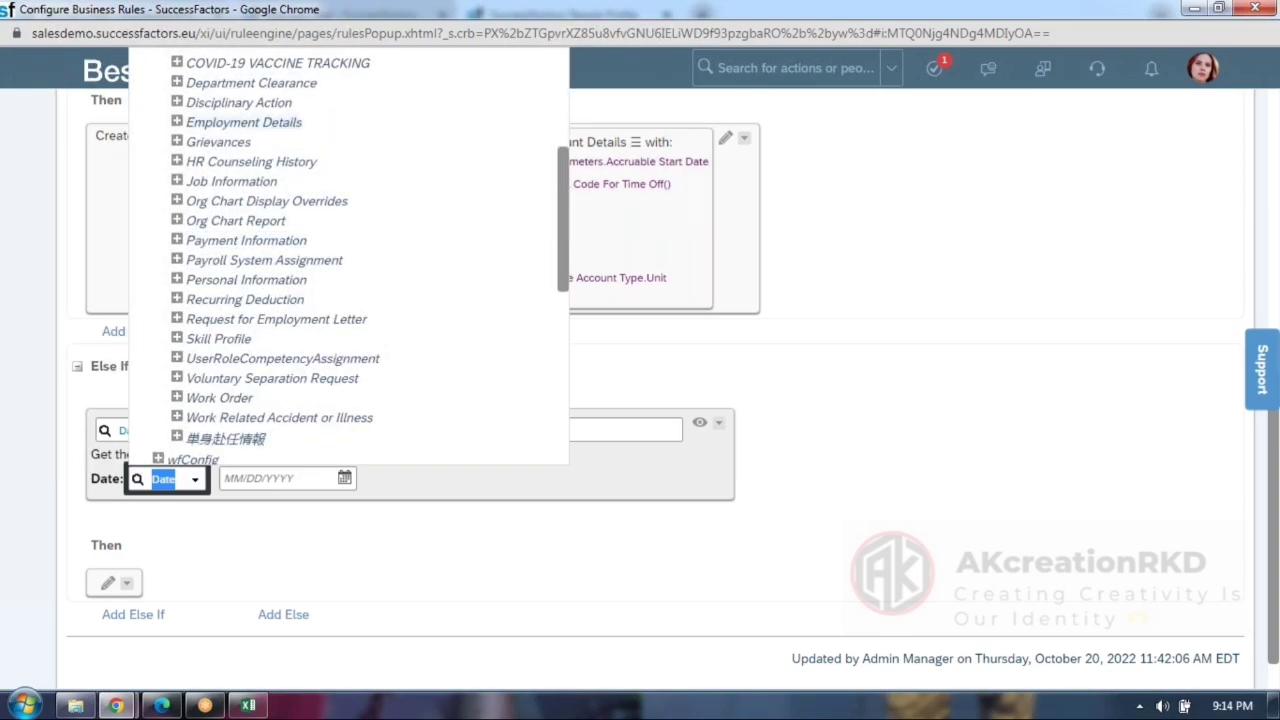
{"action": "left_click", "coordinate": [177, 122]}
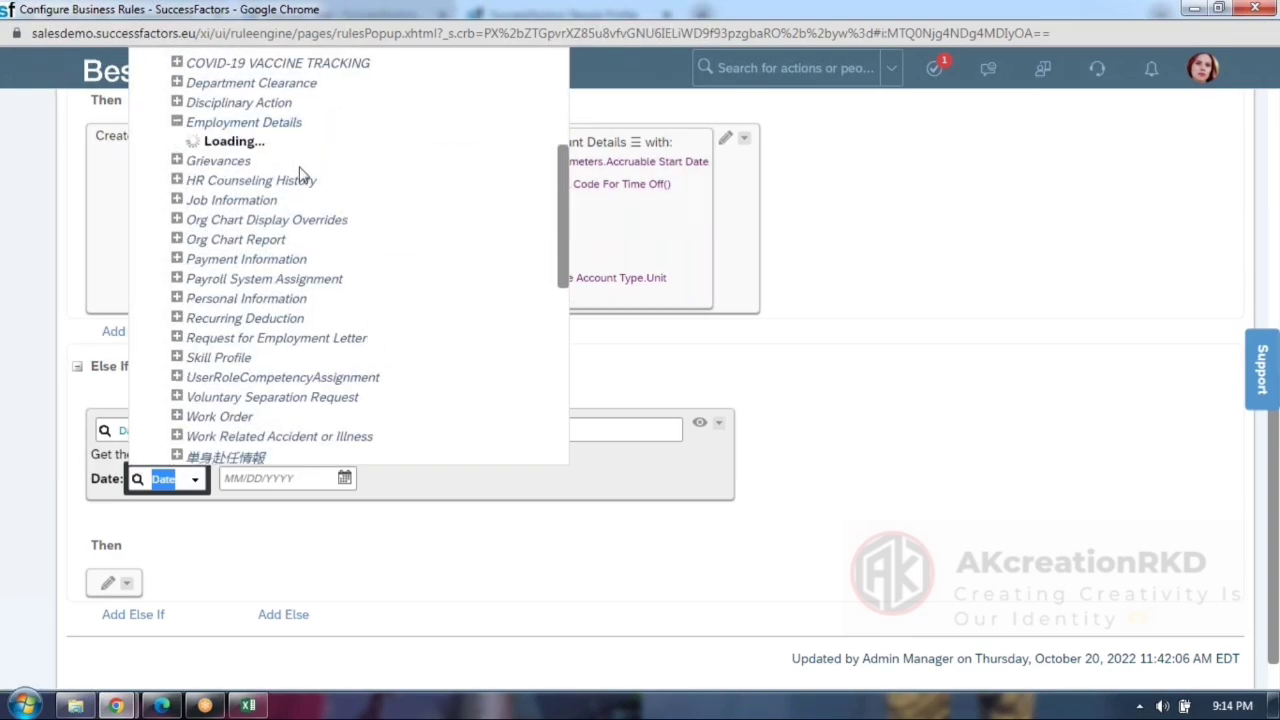
{"action": "scroll", "coordinate": [290, 255], "scroll_direction": "down", "scroll_amount": 8}
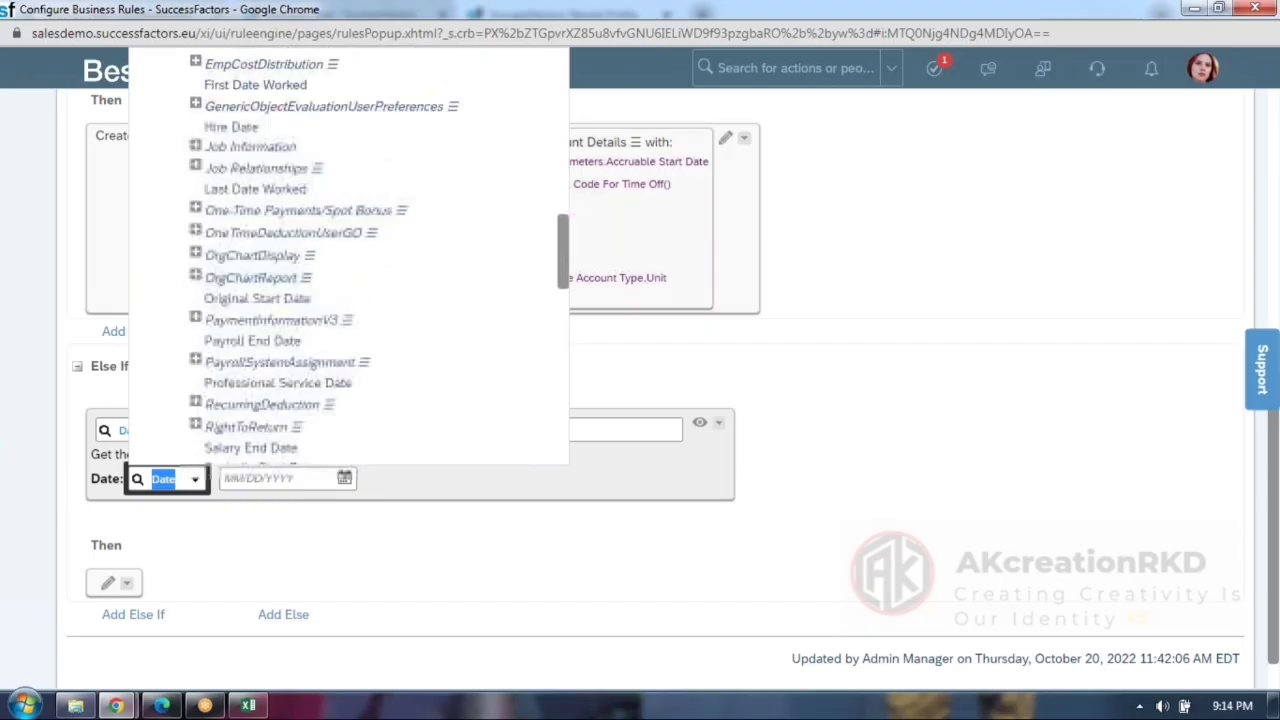
{"action": "left_click", "coordinate": [228, 198]}
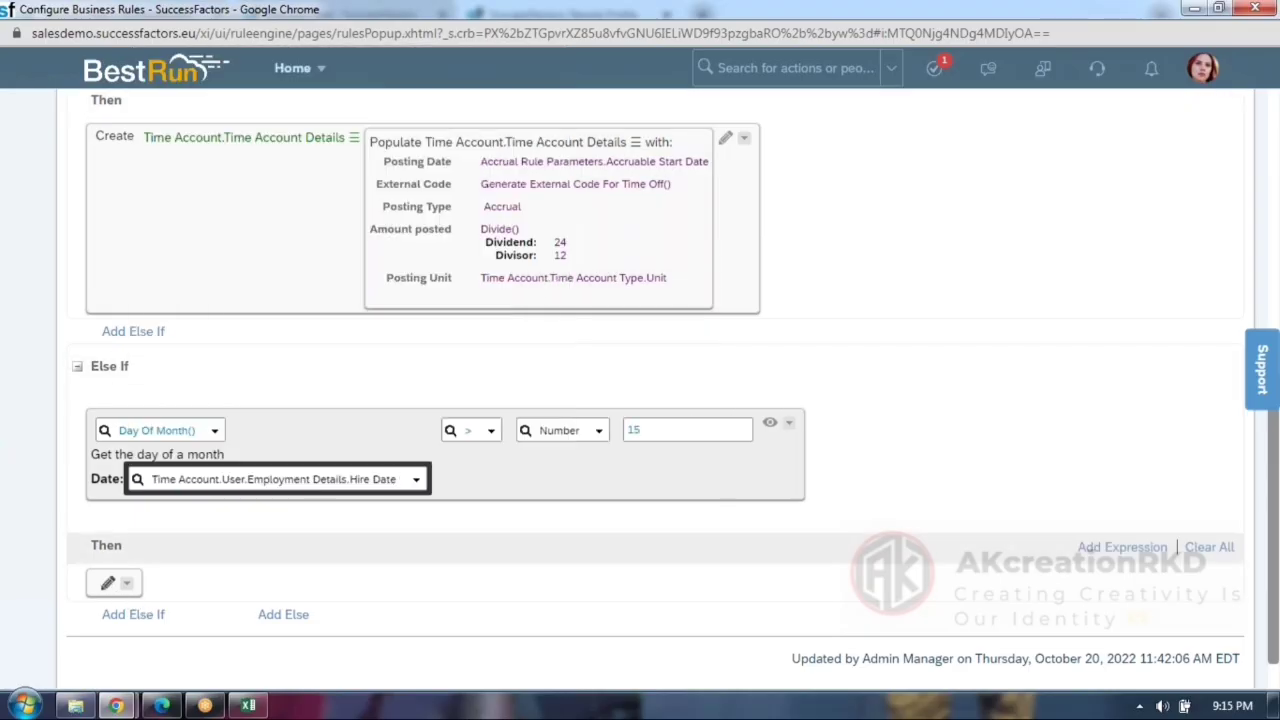
Add a Create expression to the Else If's Then block and paste a copy of the If branch's Time Account Details expression there.
{"action": "left_click", "coordinate": [108, 582]}
{"action": "left_click", "coordinate": [230, 590]}
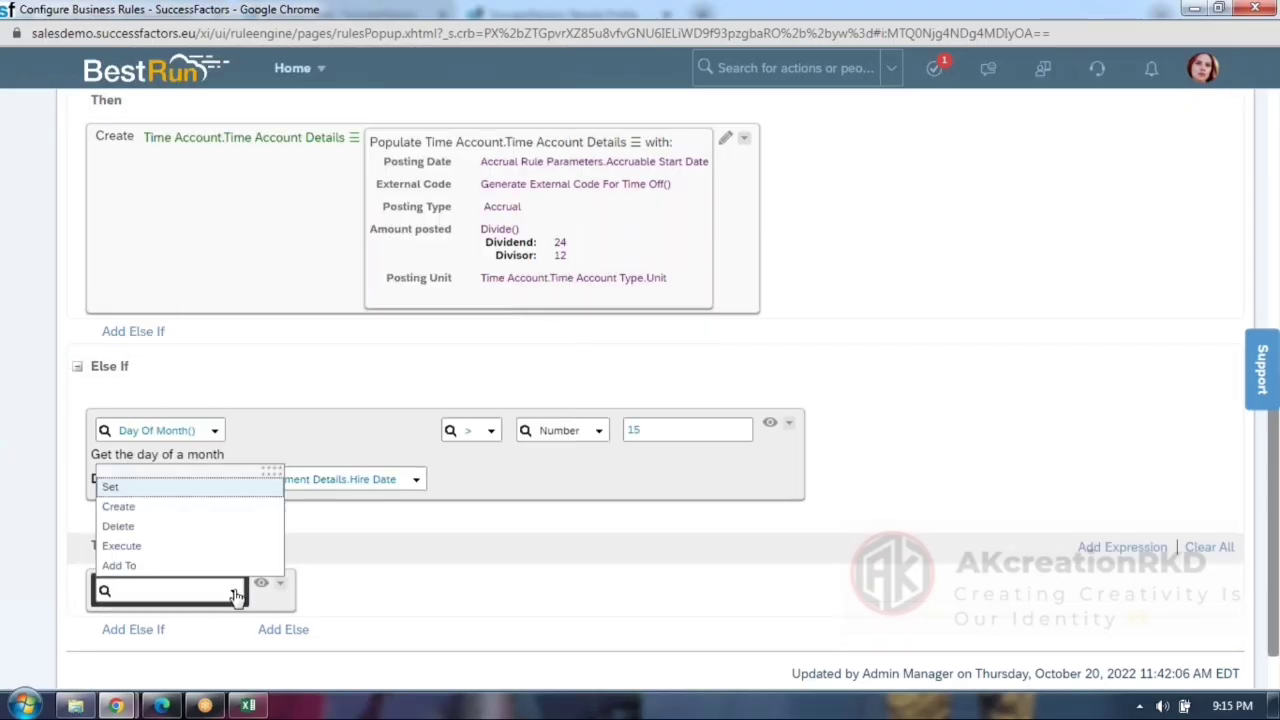
{"action": "left_click", "coordinate": [143, 508]}
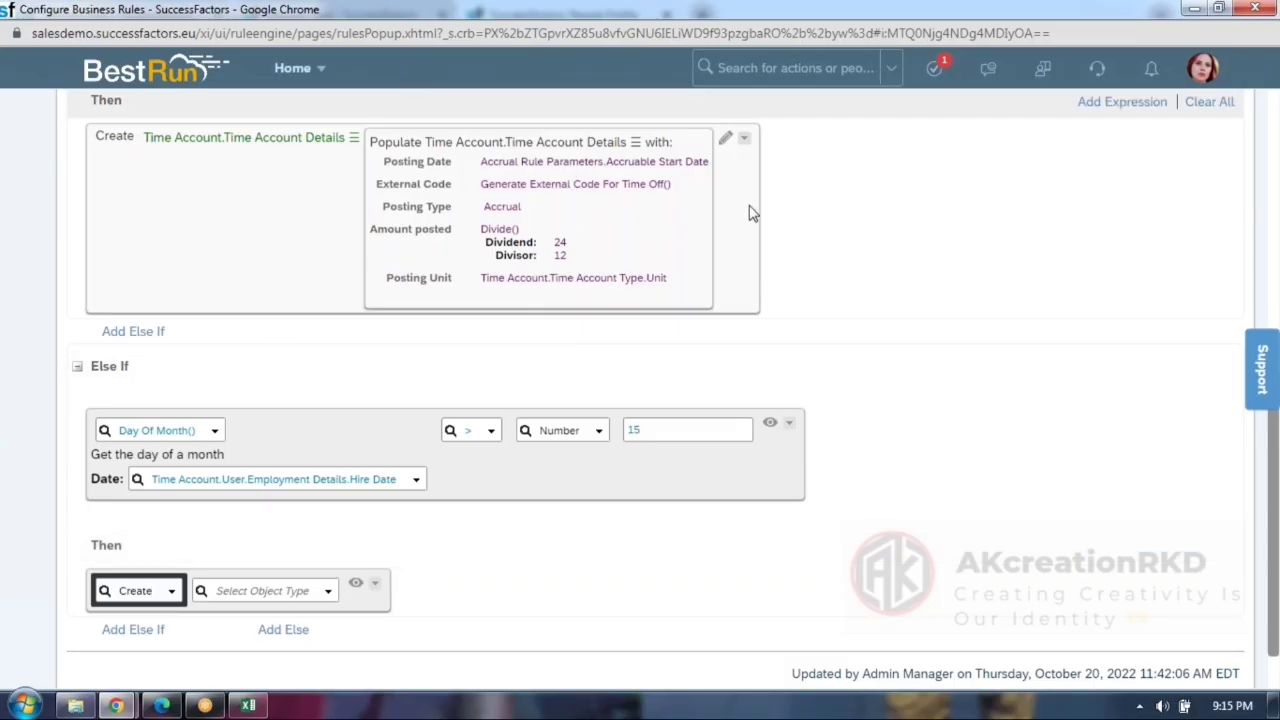
{"action": "left_click", "coordinate": [745, 140]}
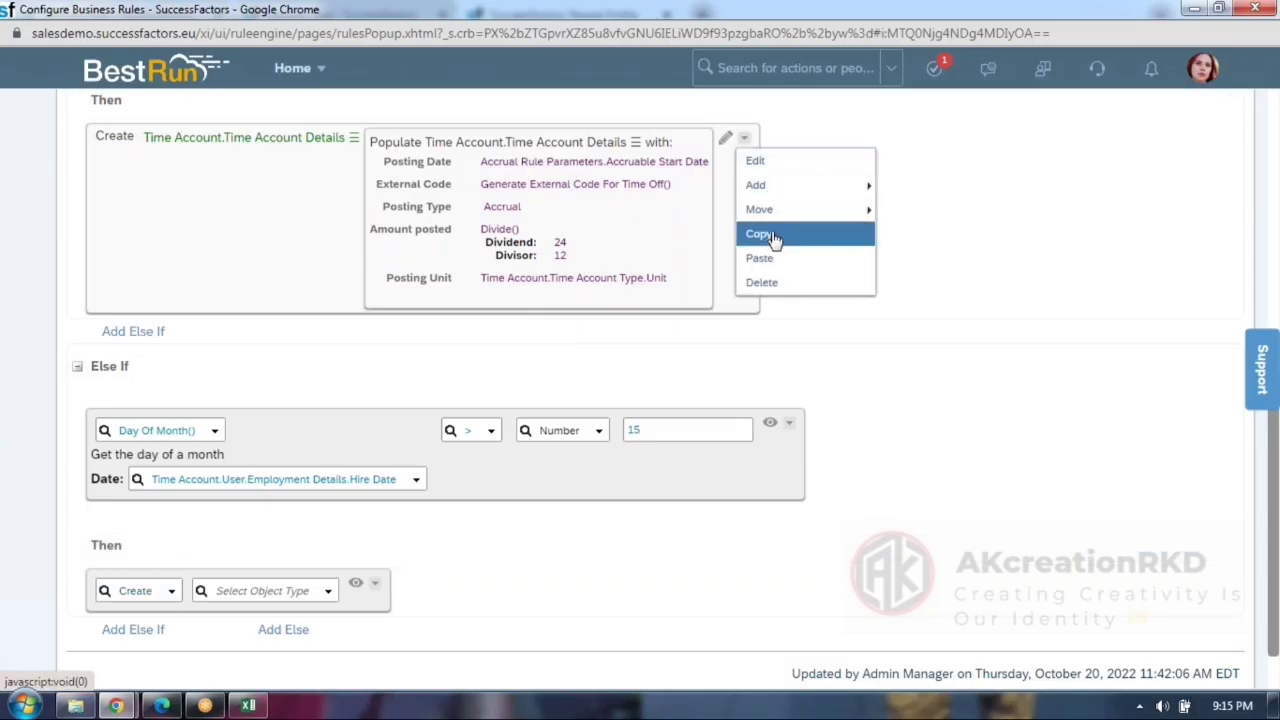
{"action": "left_click", "coordinate": [775, 235]}
{"action": "left_click", "coordinate": [374, 585]}
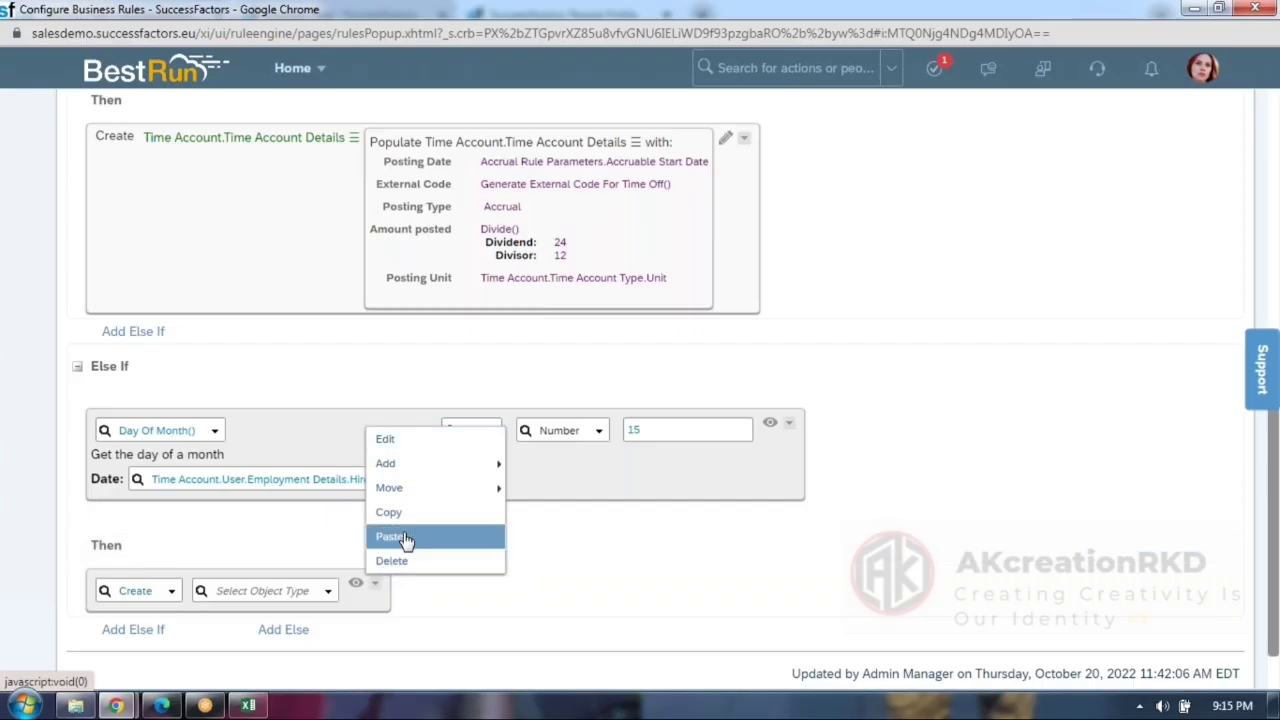
{"action": "left_click", "coordinate": [405, 537]}
Change Amount posted in the pasted expression from a Divide function to a Decimal value of 1.
{"action": "scroll", "coordinate": [457, 528], "scroll_direction": "down", "scroll_amount": 3}
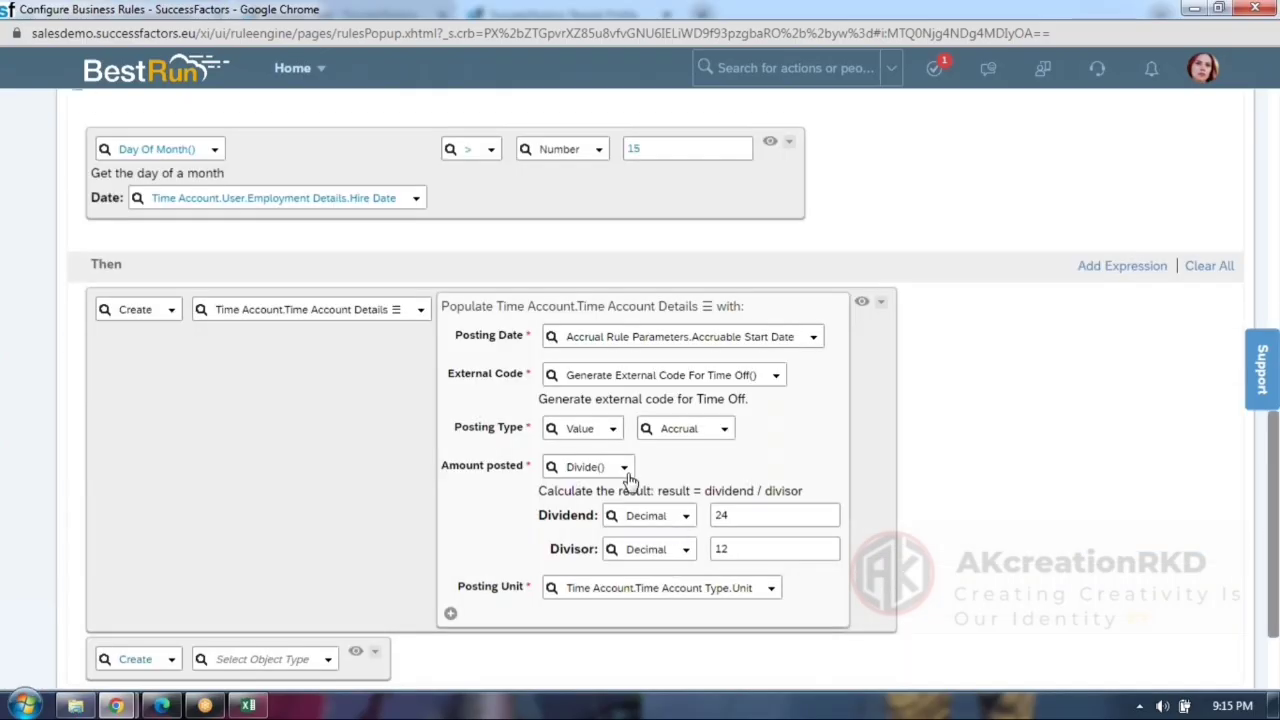
{"action": "left_click", "coordinate": [628, 470]}
{"action": "left_click", "coordinate": [580, 57]}
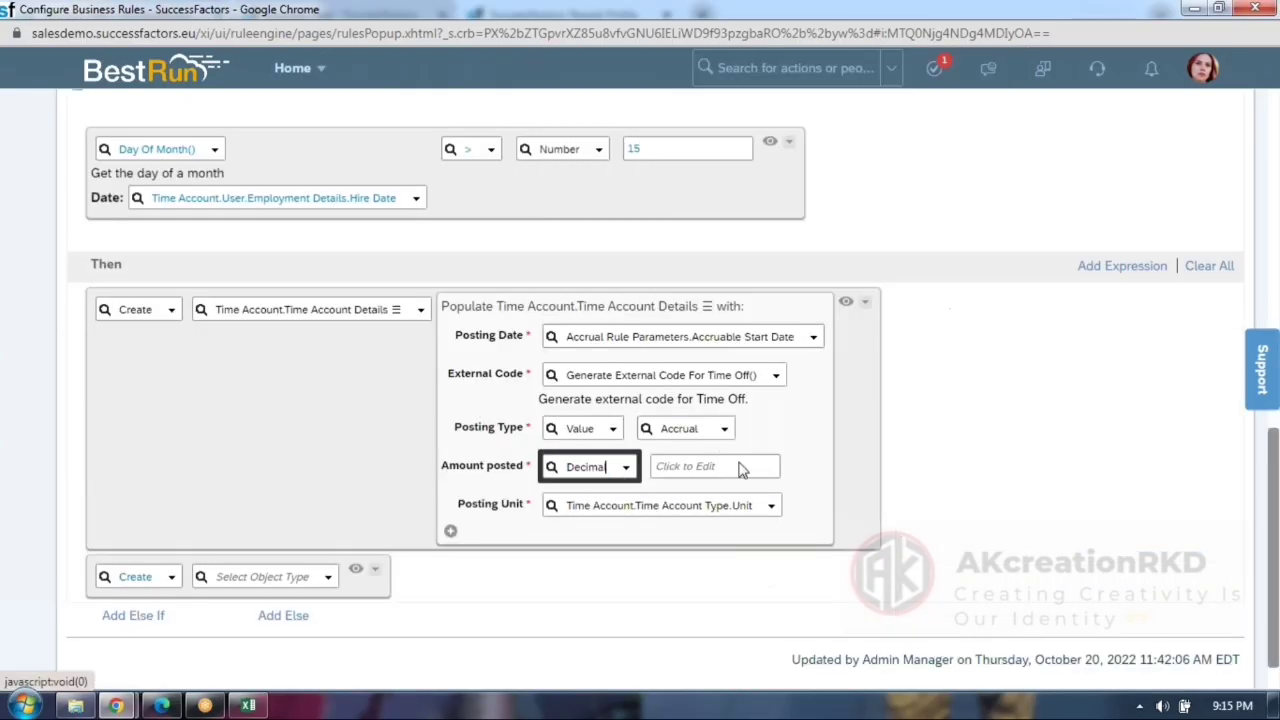
{"action": "left_click", "coordinate": [714, 466]}
{"action": "type", "text": "1"}
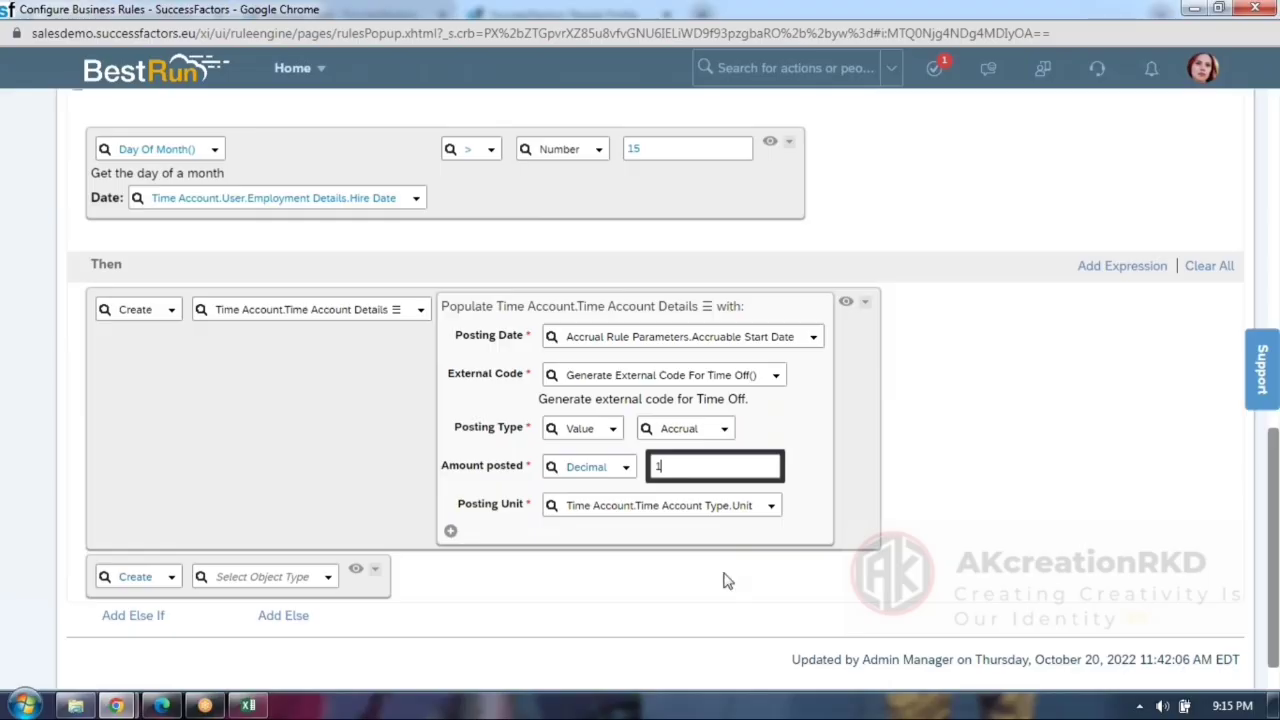
{"action": "left_click", "coordinate": [580, 602]}
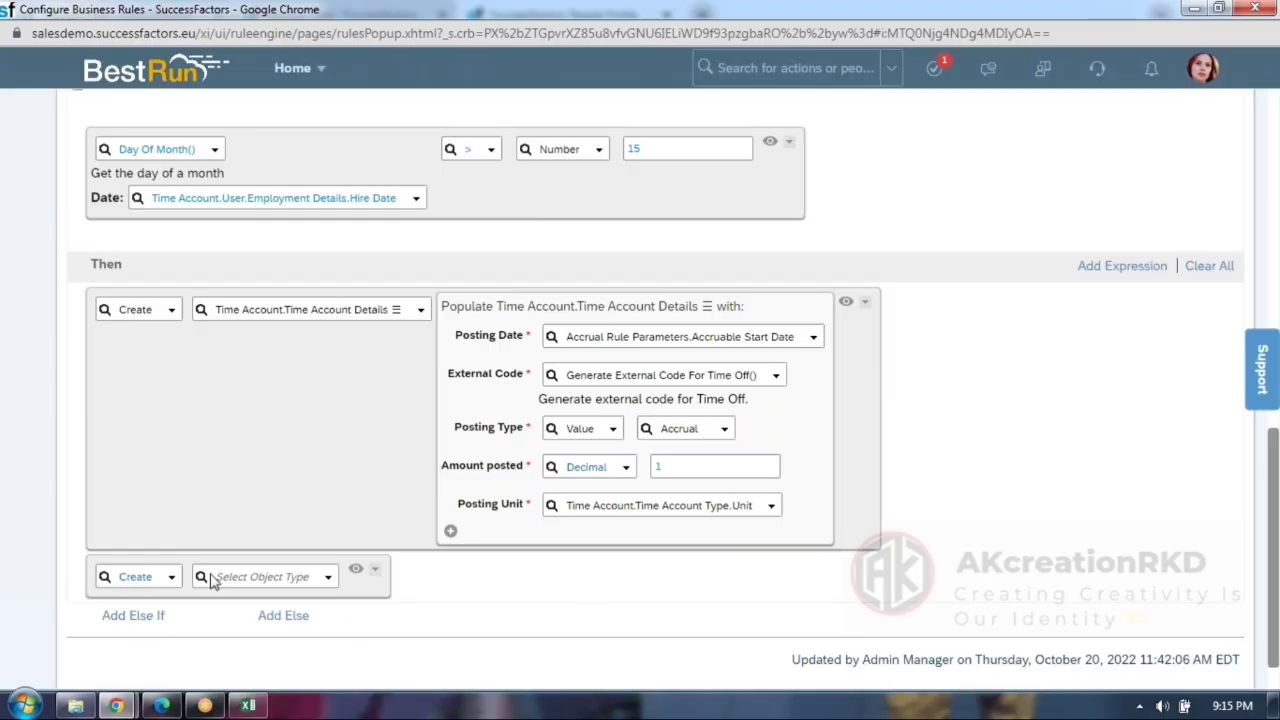
Delete the empty Create expression below the pasted one and save the rule.
{"action": "scroll", "coordinate": [920, 600], "scroll_direction": "down", "scroll_amount": 1}
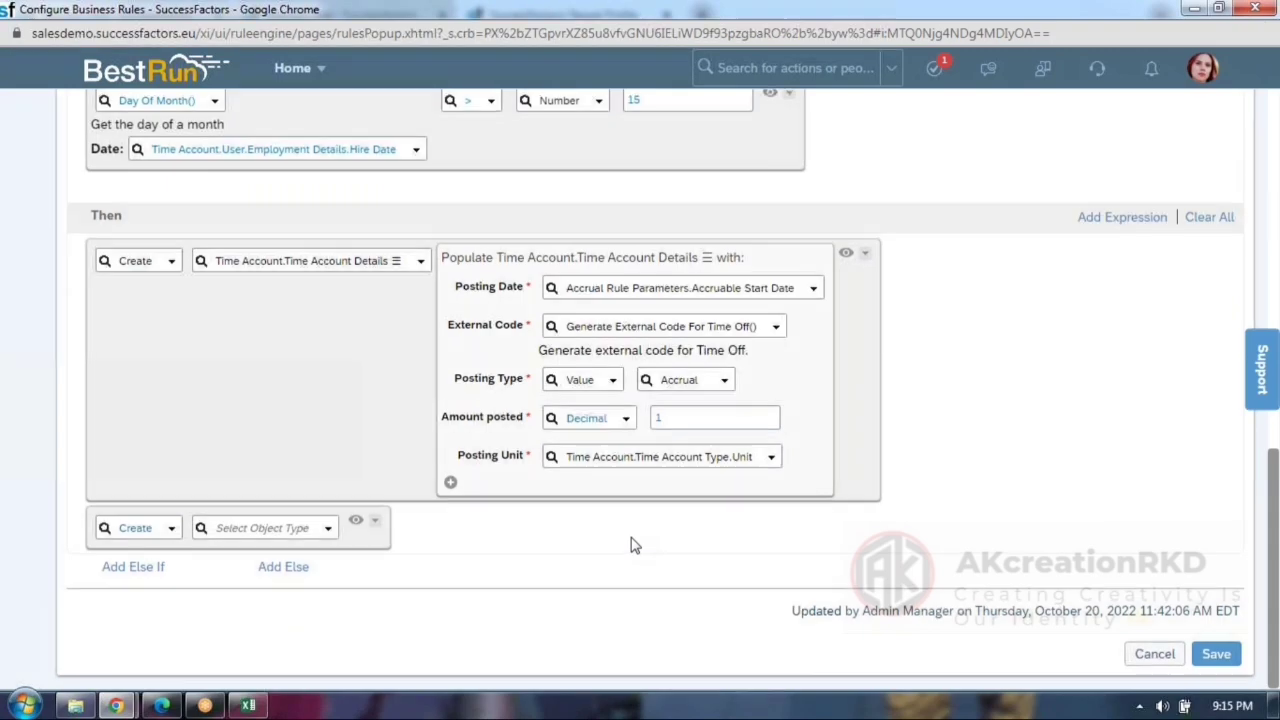
{"action": "scroll", "coordinate": [630, 545], "scroll_direction": "up", "scroll_amount": 1}
{"action": "scroll", "coordinate": [1055, 535], "scroll_direction": "down", "scroll_amount": 1}
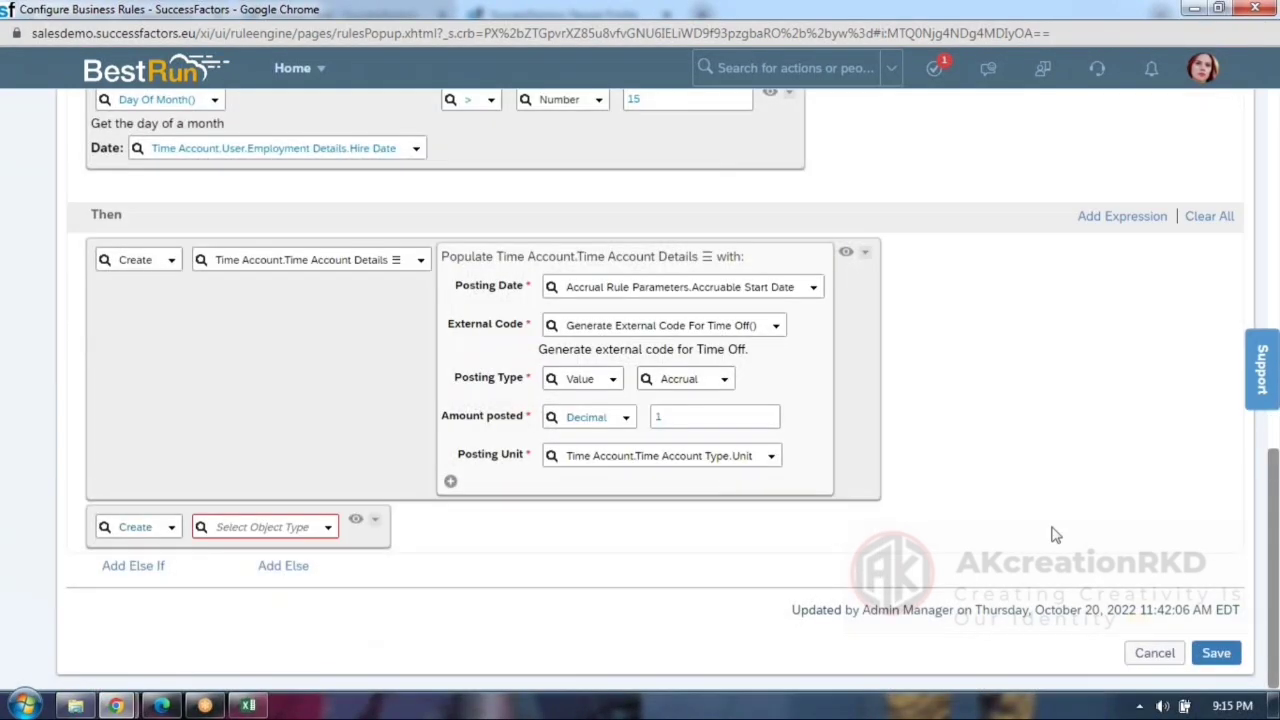
{"action": "left_click", "coordinate": [375, 522]}
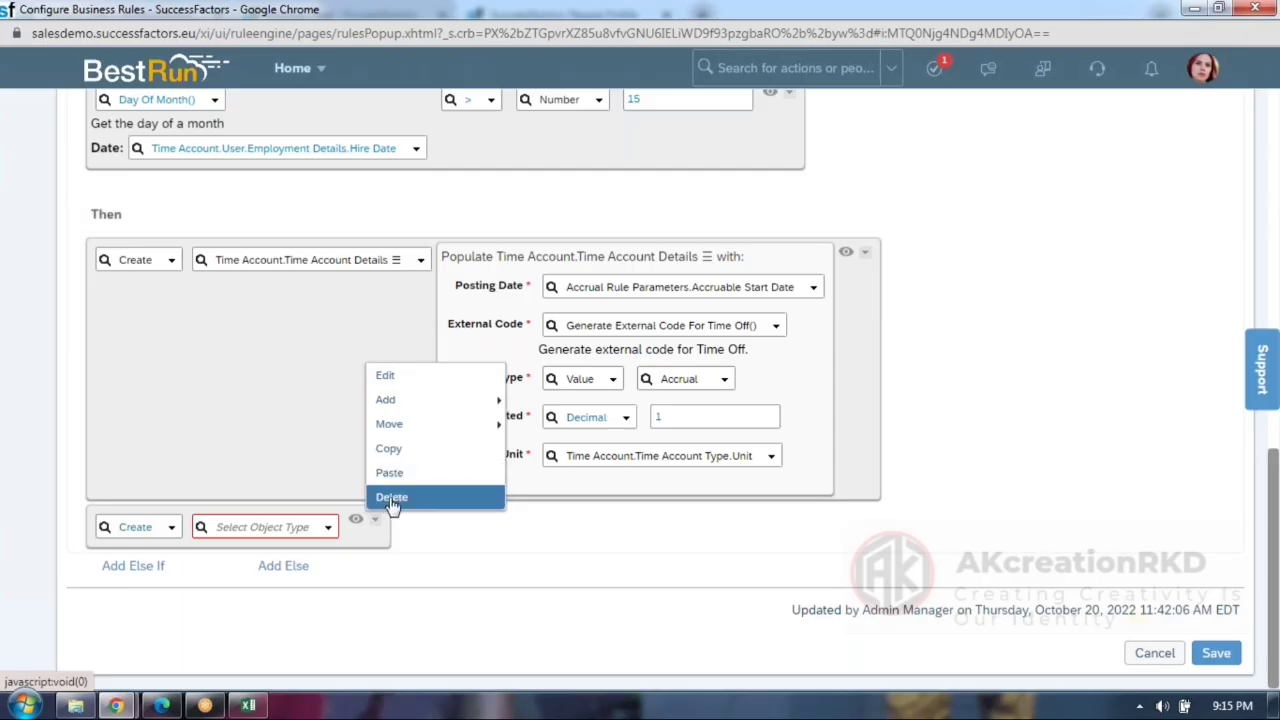
{"action": "left_click", "coordinate": [391, 496]}
{"action": "left_click", "coordinate": [1193, 659]}
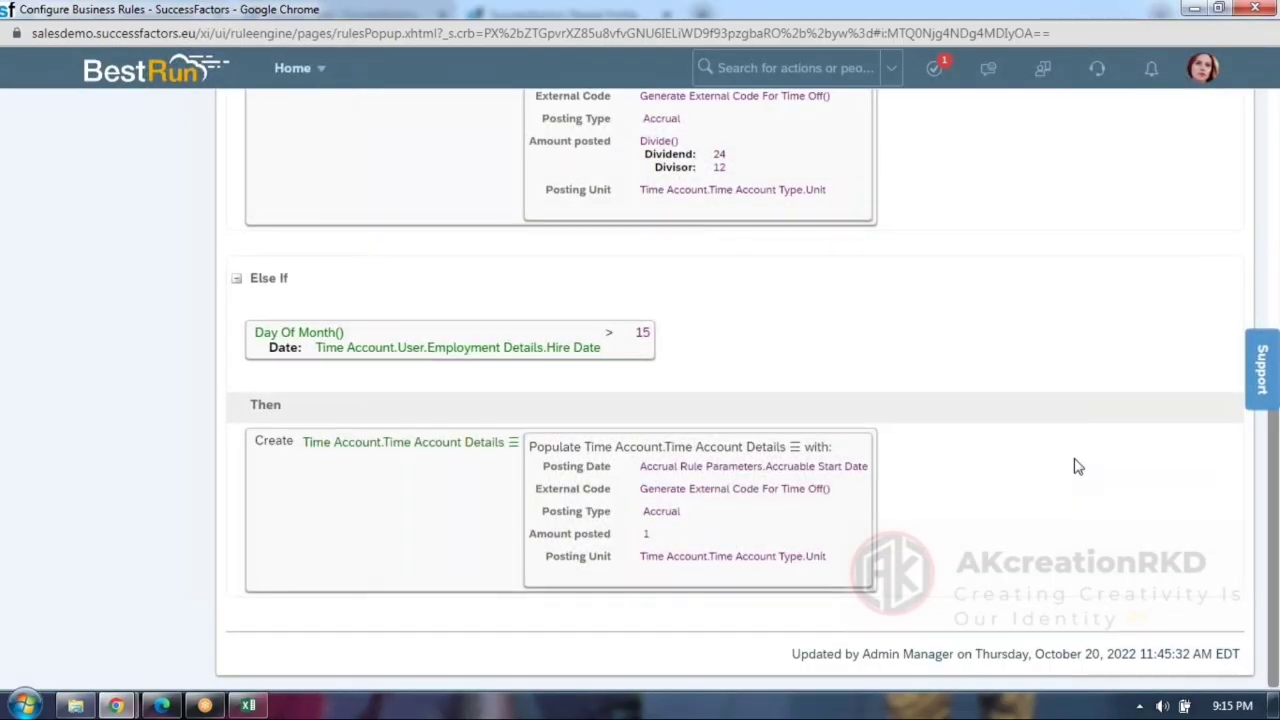
Review the saved rule's basic information, If and Else If conditions, and their posted amounts.
{"action": "scroll", "coordinate": [1078, 466], "scroll_direction": "up", "scroll_amount": 4}
{"action": "scroll", "coordinate": [1078, 466], "scroll_direction": "down", "scroll_amount": 1}
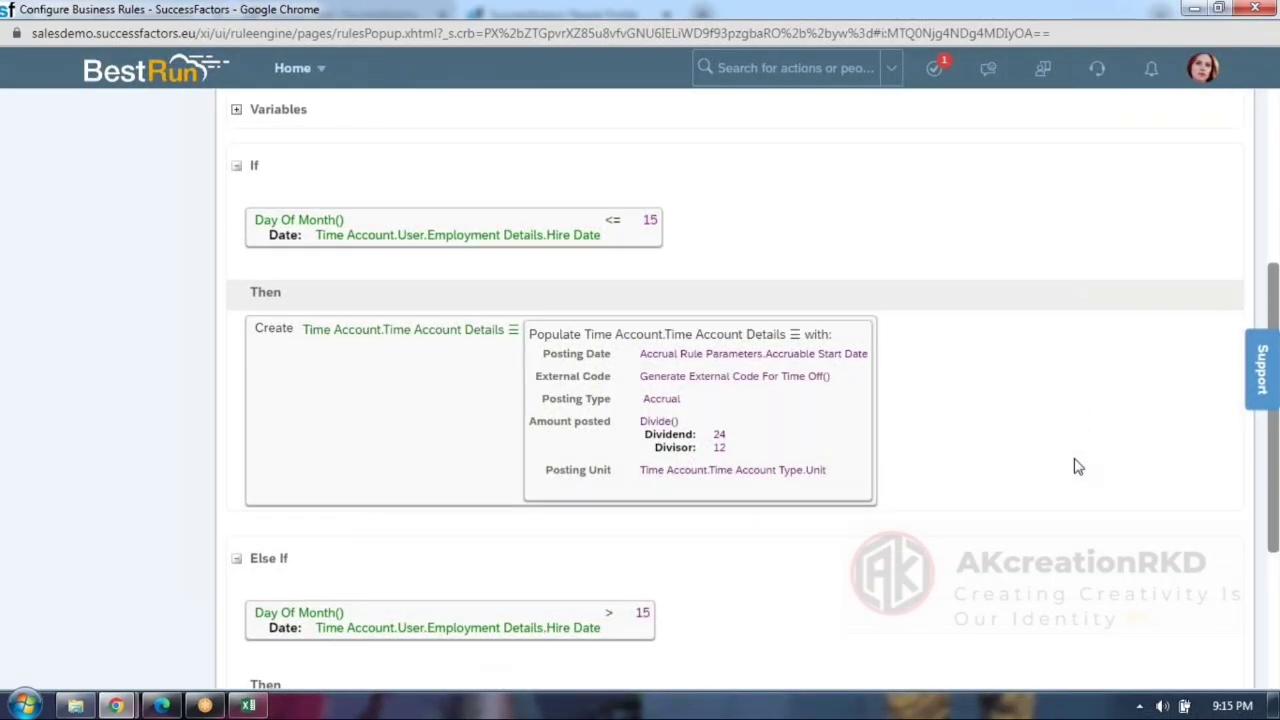
{"action": "scroll", "coordinate": [1078, 466], "scroll_direction": "down", "scroll_amount": 1}
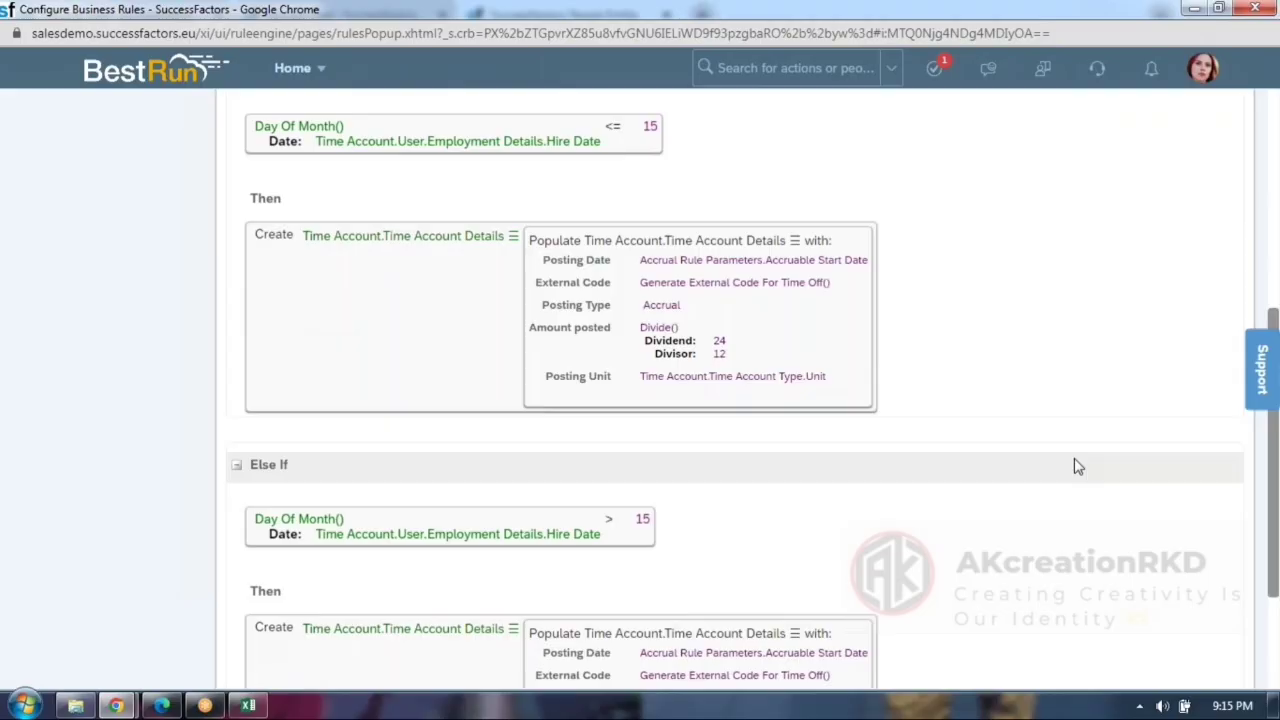
{"action": "scroll", "coordinate": [1078, 466], "scroll_direction": "down", "scroll_amount": 2}
{"action": "scroll", "coordinate": [1078, 466], "scroll_direction": "up", "scroll_amount": 5}
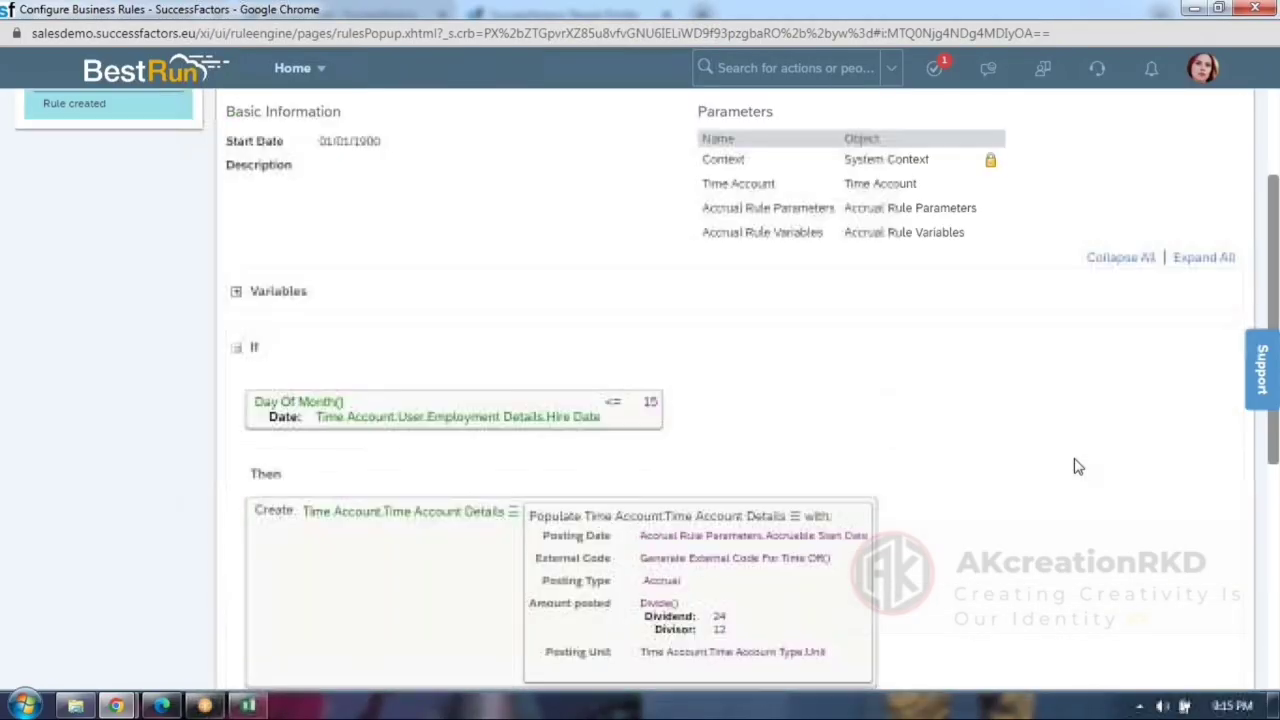
{"action": "scroll", "coordinate": [1078, 466], "scroll_direction": "up", "scroll_amount": 2}
{"action": "scroll", "coordinate": [1077, 466], "scroll_direction": "down", "scroll_amount": 5}
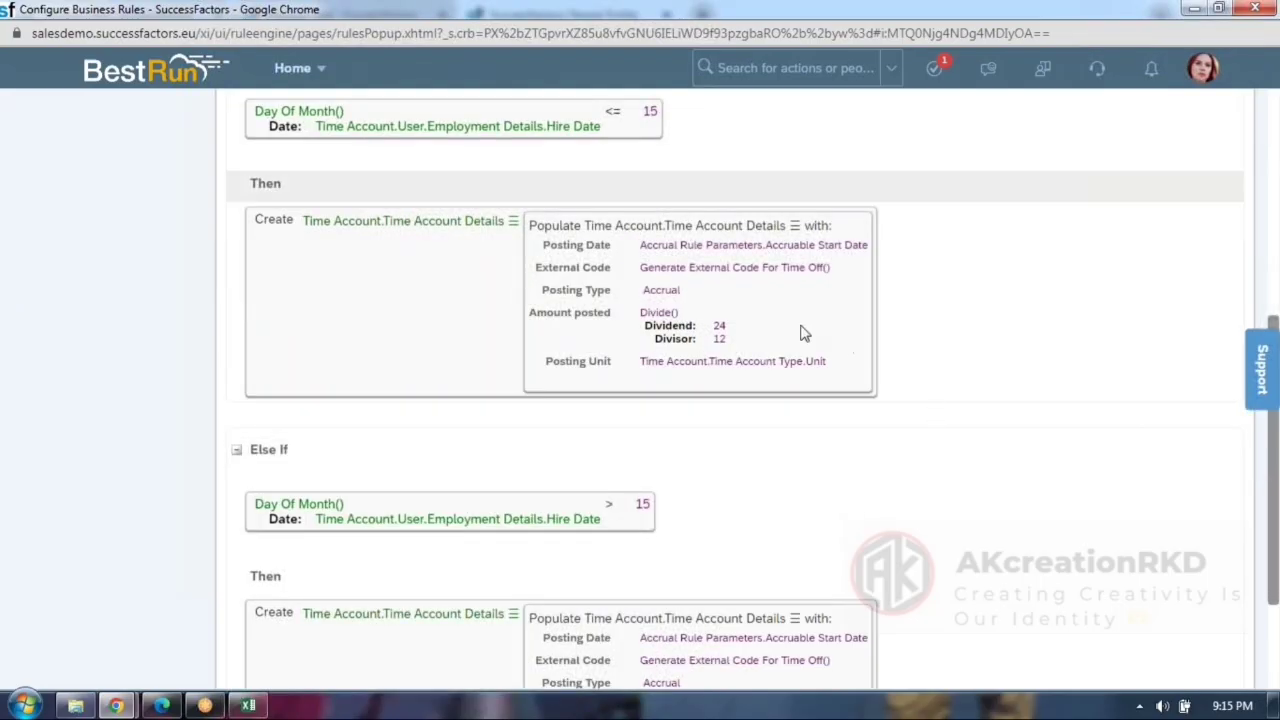
{"action": "scroll", "coordinate": [814, 360], "scroll_direction": "down", "scroll_amount": 2}
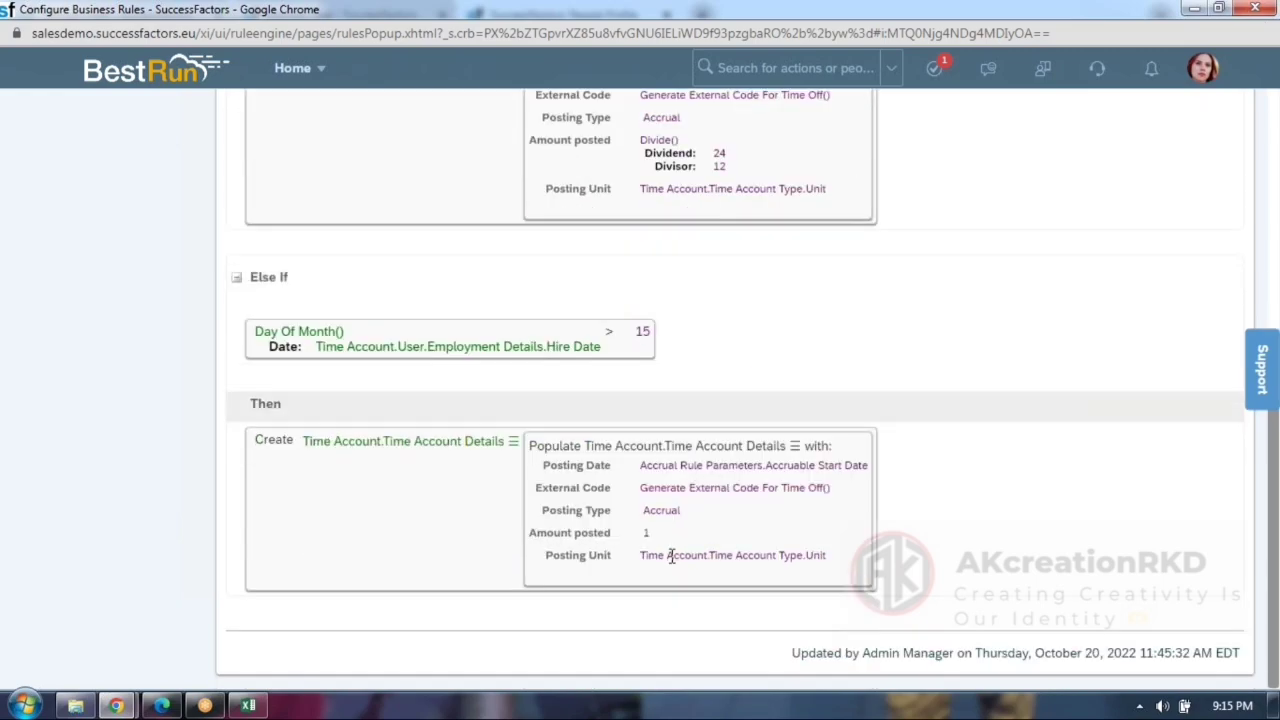
{"action": "scroll", "coordinate": [671, 557], "scroll_direction": "up", "scroll_amount": 10}
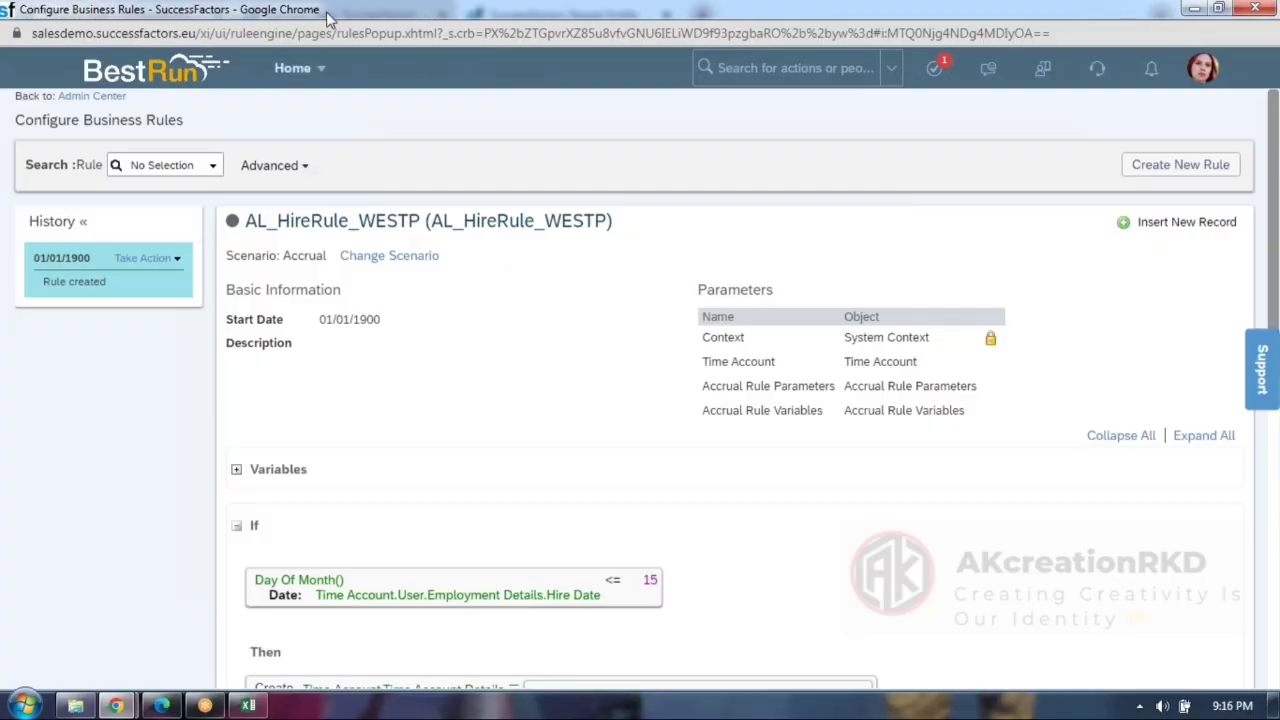
Switch to the main browser window and look over the employee's employment details and the open Manage Data records.
{"action": "left_click_drag", "start_coordinate": [332, 16], "coordinate": [345, 116]}
{"action": "left_click", "coordinate": [900, 112]}
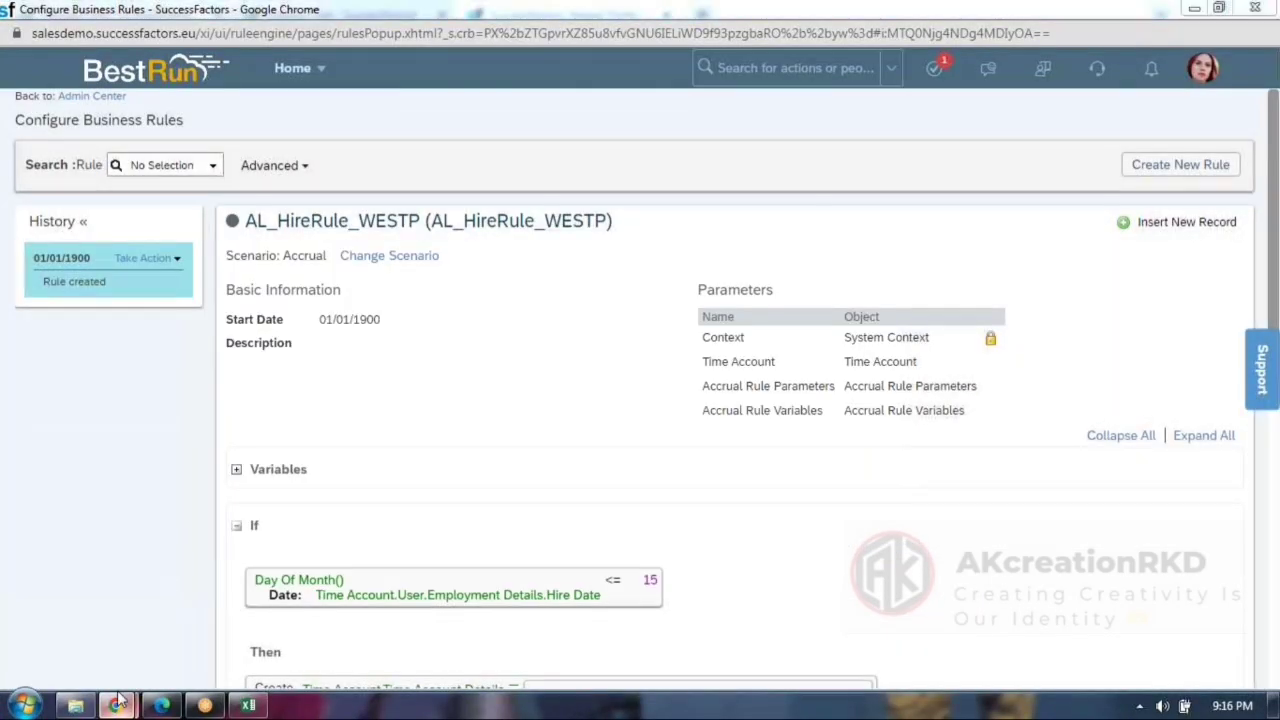
{"action": "mouse_move", "coordinate": [116, 705]}
{"action": "left_click", "coordinate": [117, 612]}
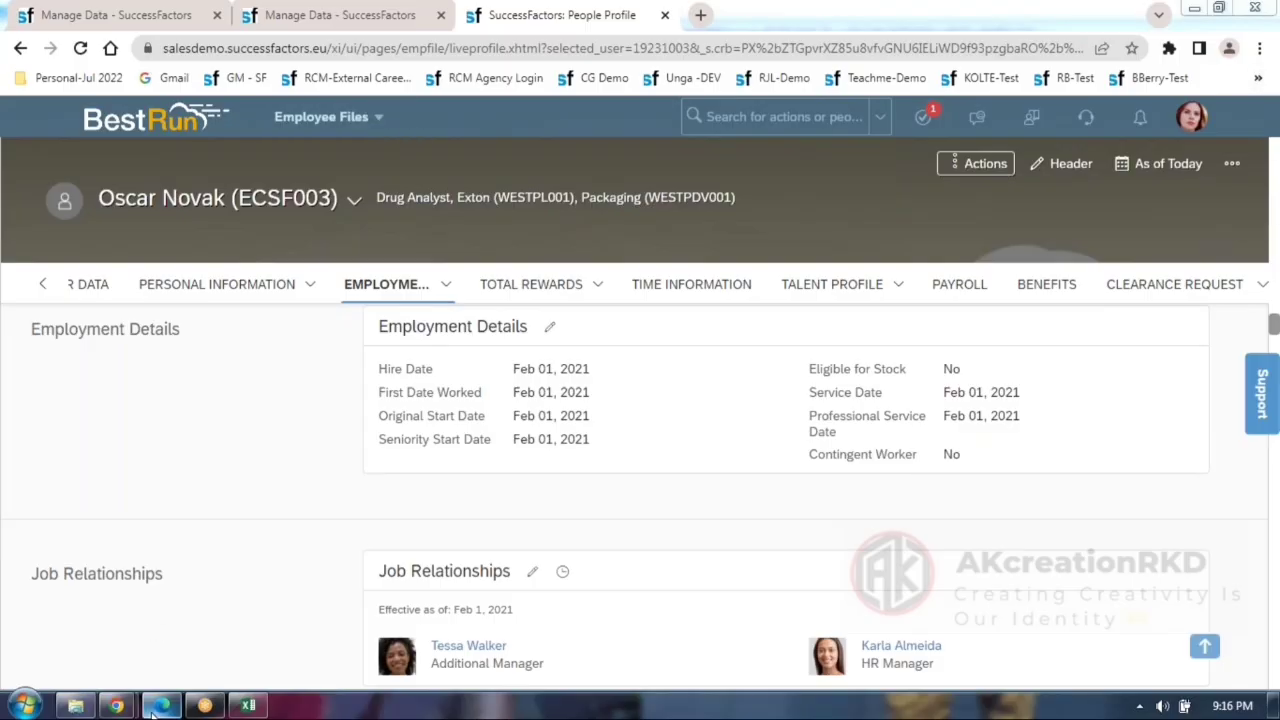
{"action": "left_click", "coordinate": [130, 14]}
{"action": "left_click", "coordinate": [280, 12]}
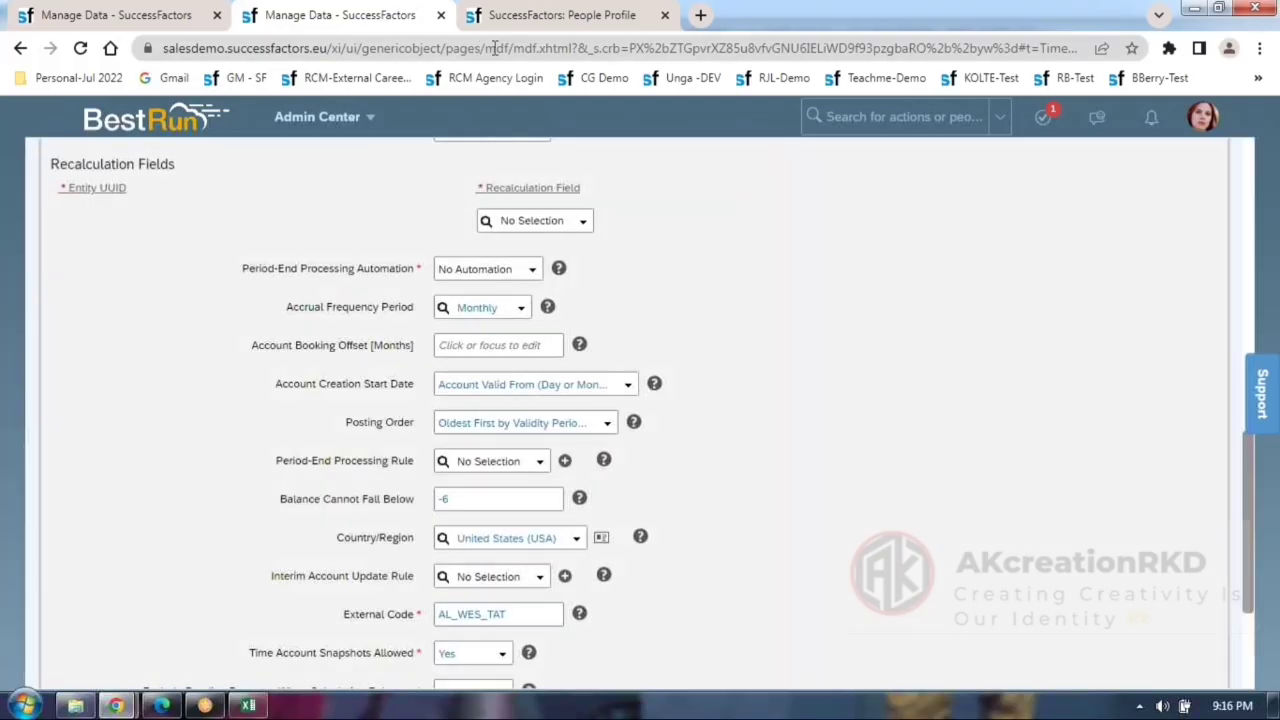
{"action": "left_click", "coordinate": [505, 22]}
Return to the business rule window and recheck the hire-date conditions against the amounts posted in each branch.
{"action": "mouse_move", "coordinate": [116, 704]}
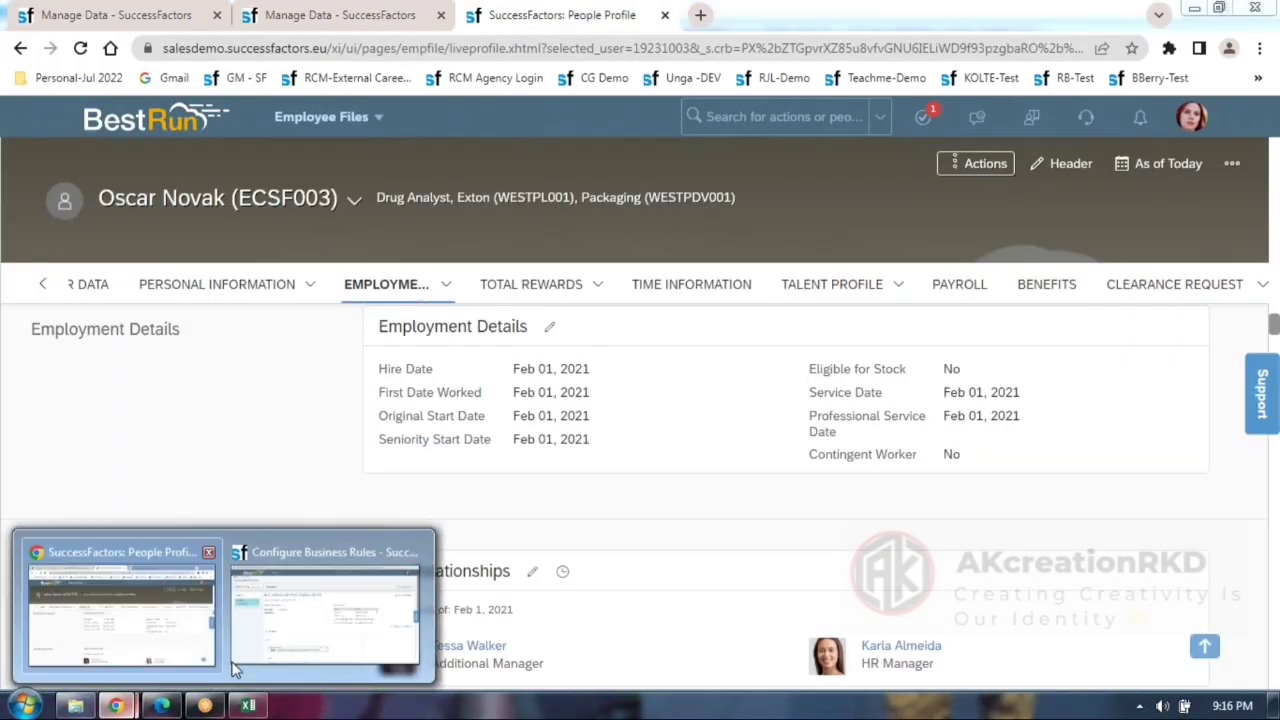
{"action": "left_click", "coordinate": [235, 664]}
{"action": "scroll", "coordinate": [471, 451], "scroll_direction": "down", "scroll_amount": 4}
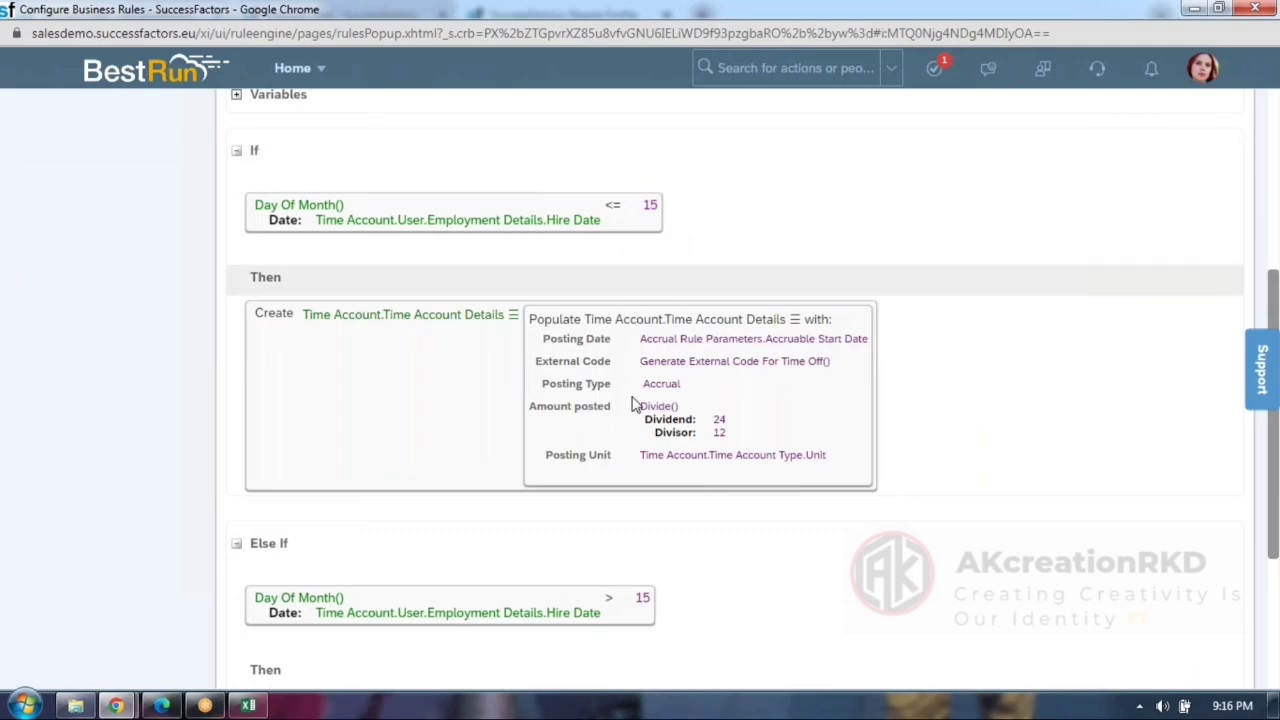
{"action": "scroll", "coordinate": [629, 531], "scroll_direction": "down", "scroll_amount": 3}
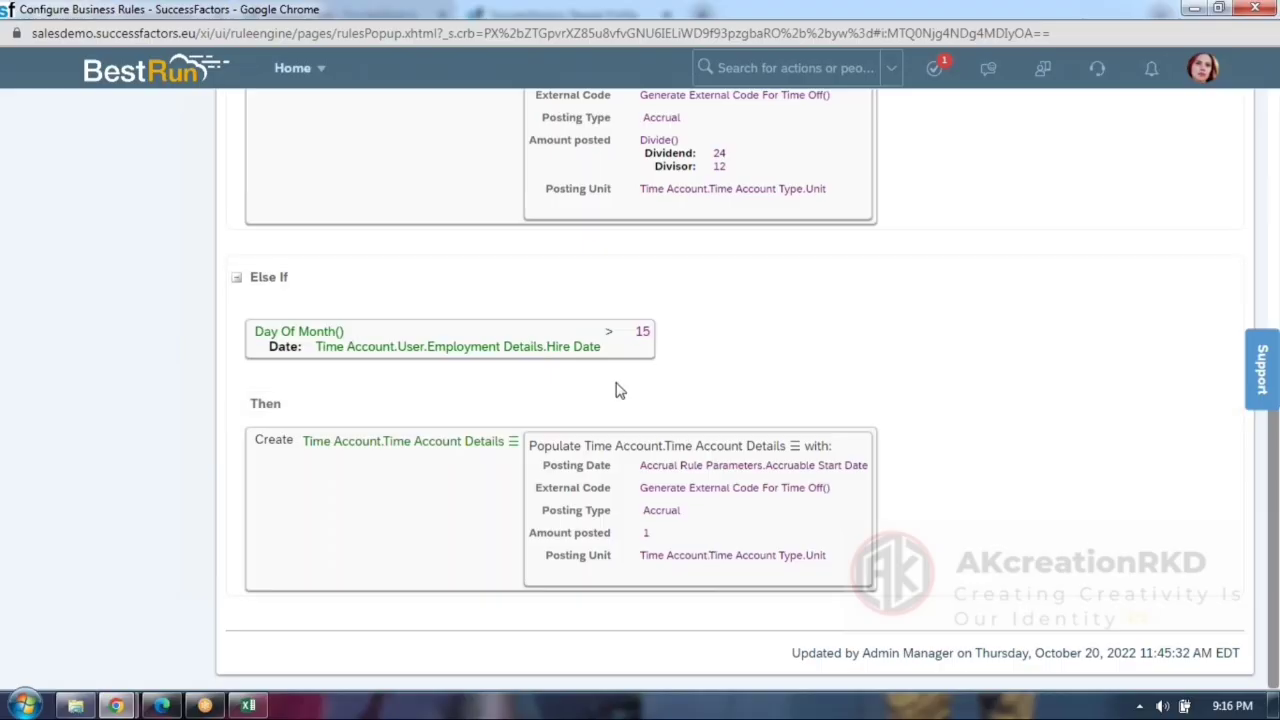
{"action": "scroll", "coordinate": [616, 390], "scroll_direction": "up", "scroll_amount": 6}
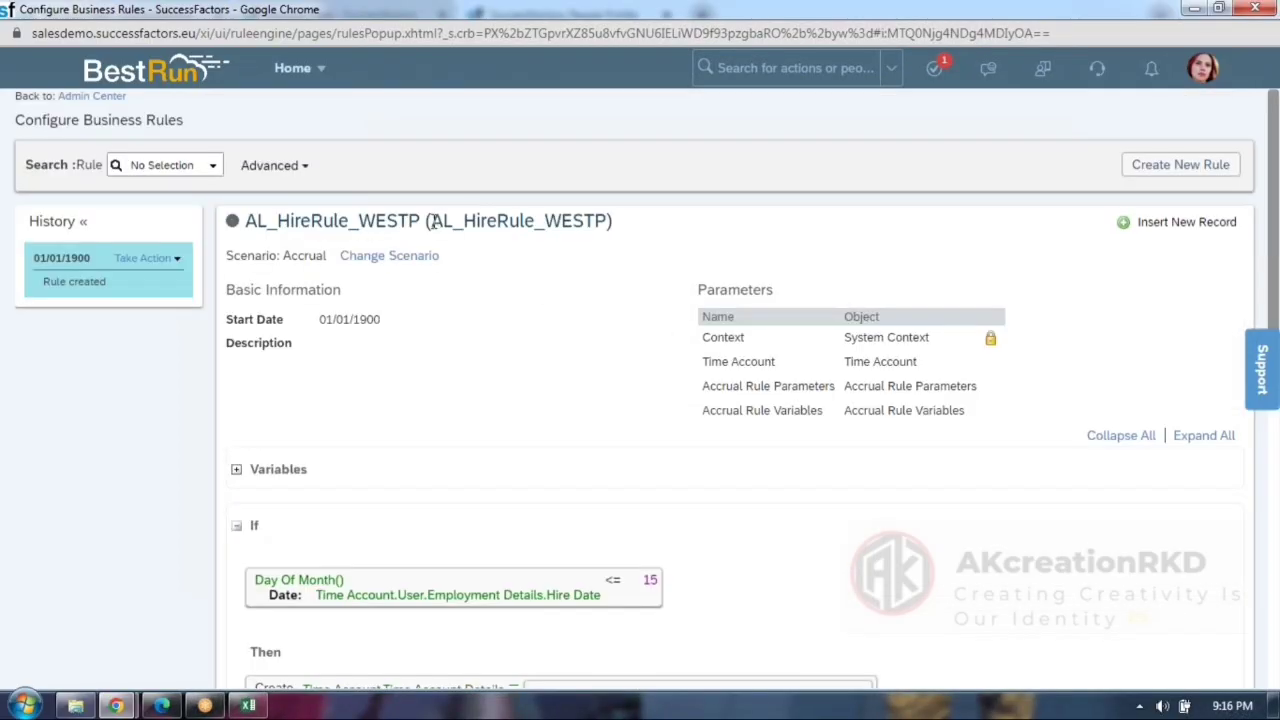
Assign AL_HireRule_WESTP as the Hire Rule of the time account type AL_WES_TAT, using the code from the rule's heading.
{"action": "left_click_drag", "start_coordinate": [433, 221], "coordinate": [606, 221]}
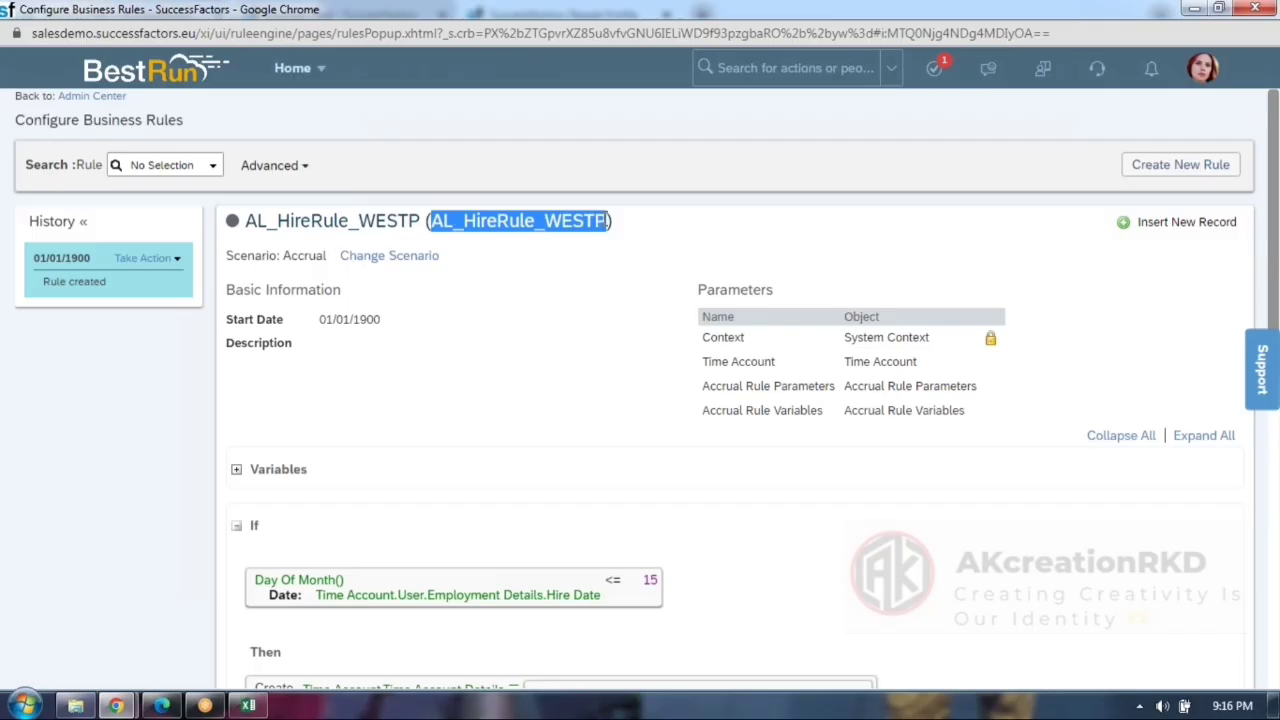
{"action": "mouse_move", "coordinate": [116, 704]}
{"action": "left_click", "coordinate": [119, 668]}
{"action": "left_click", "coordinate": [125, 16]}
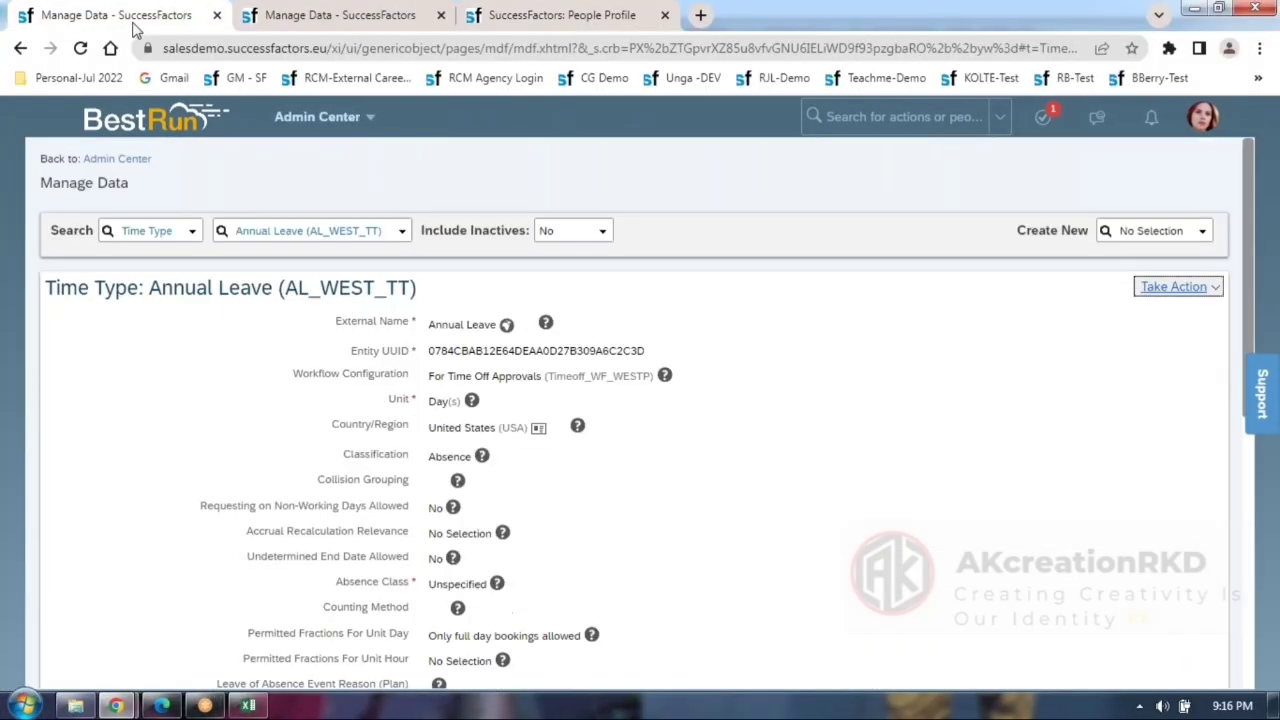
{"action": "left_click", "coordinate": [340, 15]}
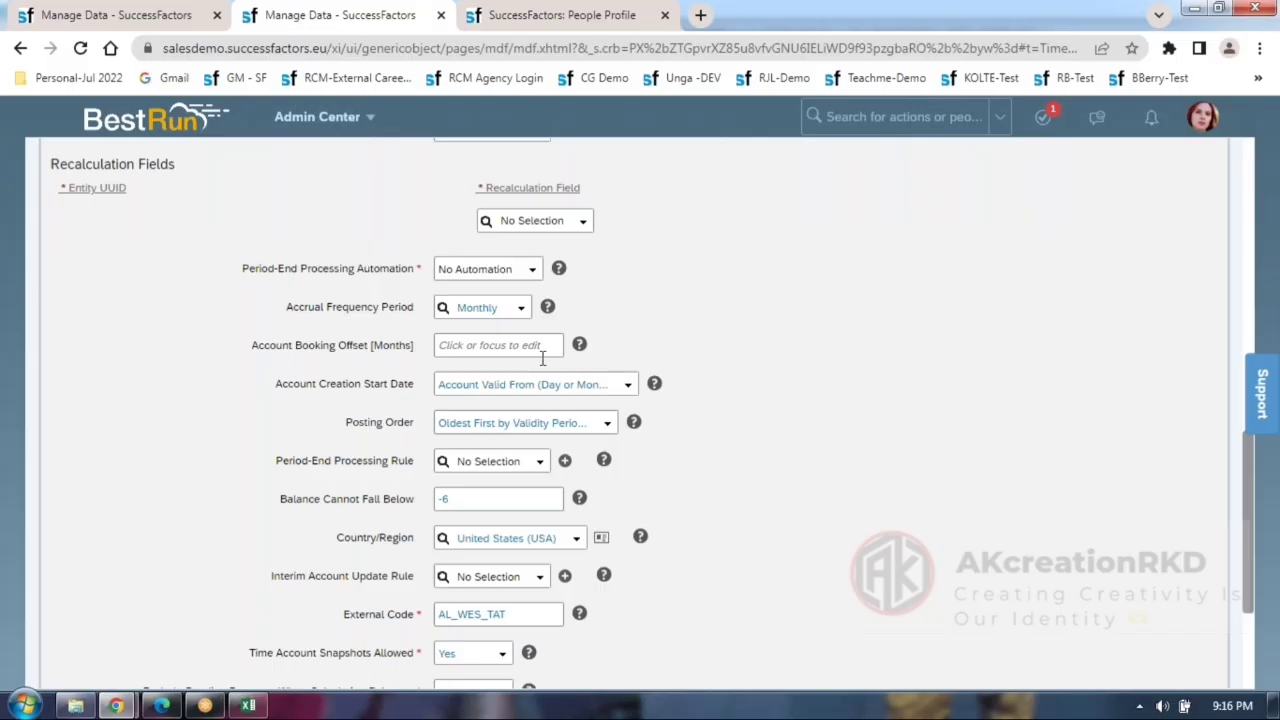
{"action": "scroll", "coordinate": [535, 365], "scroll_direction": "up", "scroll_amount": 3}
{"action": "left_click", "coordinate": [465, 257]}
{"action": "type", "text": "Rule_WESTP"}
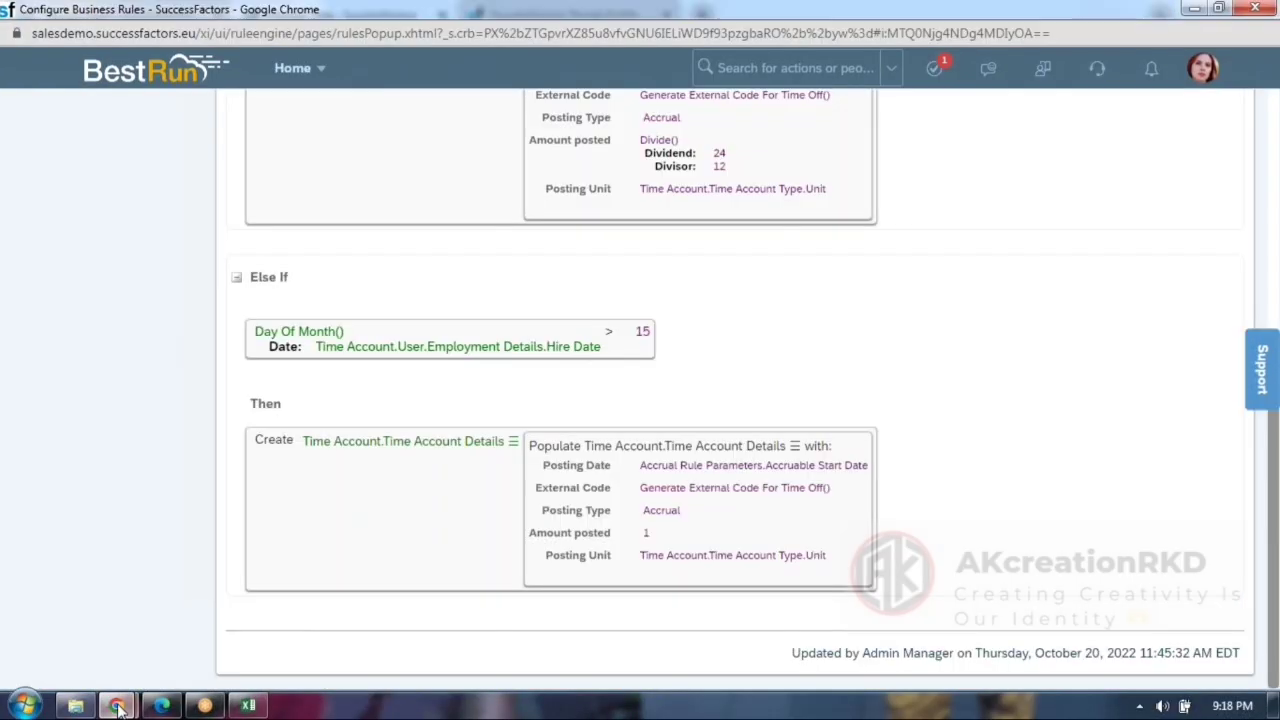
{"action": "mouse_move", "coordinate": [118, 706]}
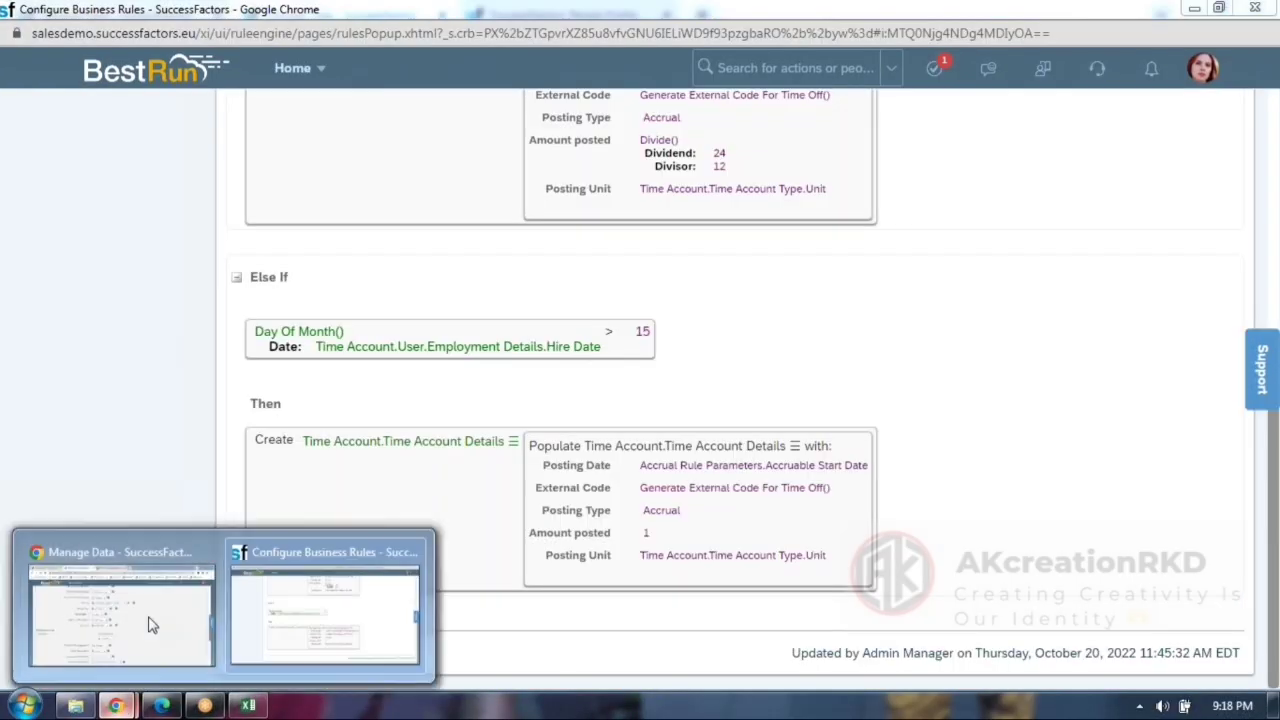
{"action": "left_click", "coordinate": [122, 606]}
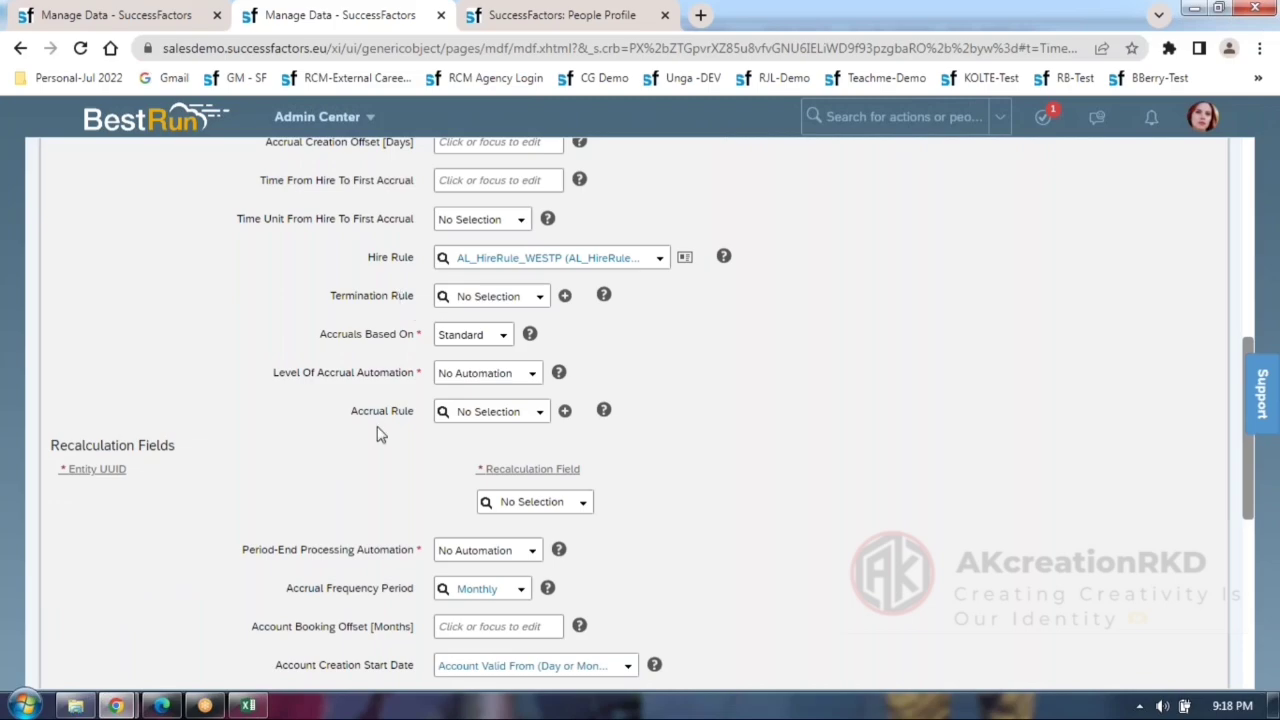
Start creating a new business rule for the Termination Rule field, using the Accrual scenario under Time Management.
{"action": "left_click", "coordinate": [565, 298]}
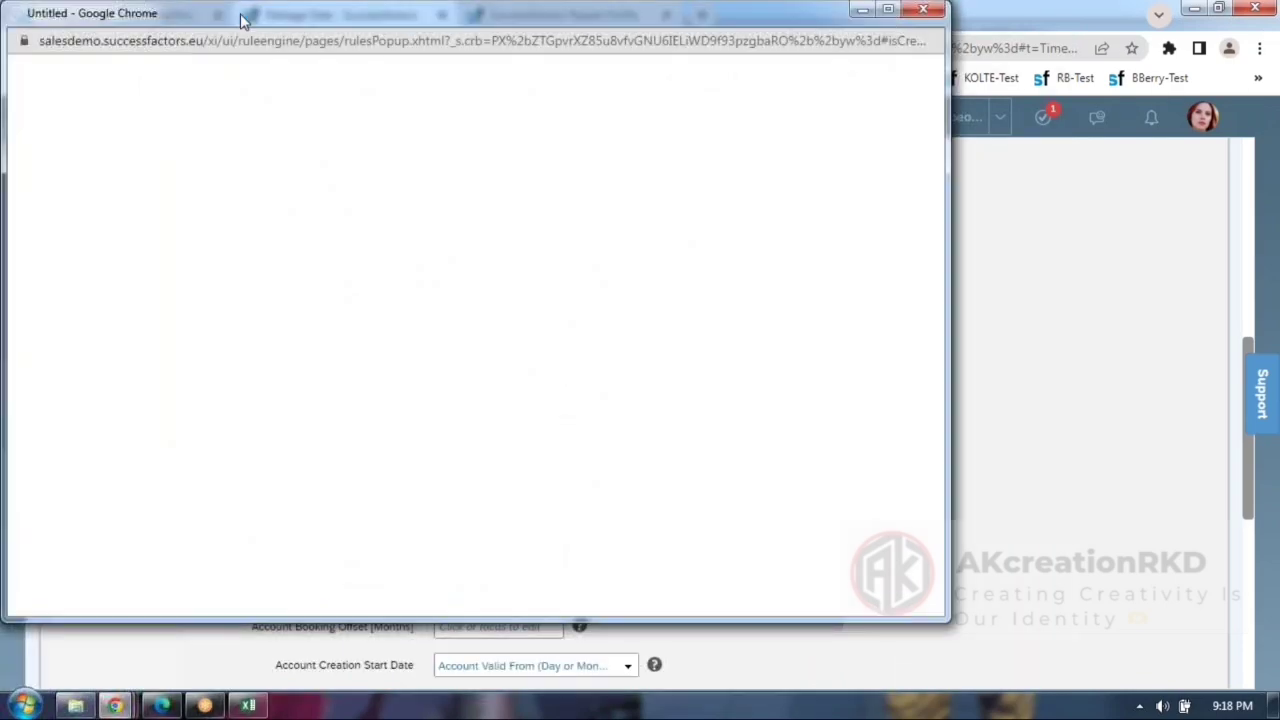
{"action": "double_click", "coordinate": [241, 15]}
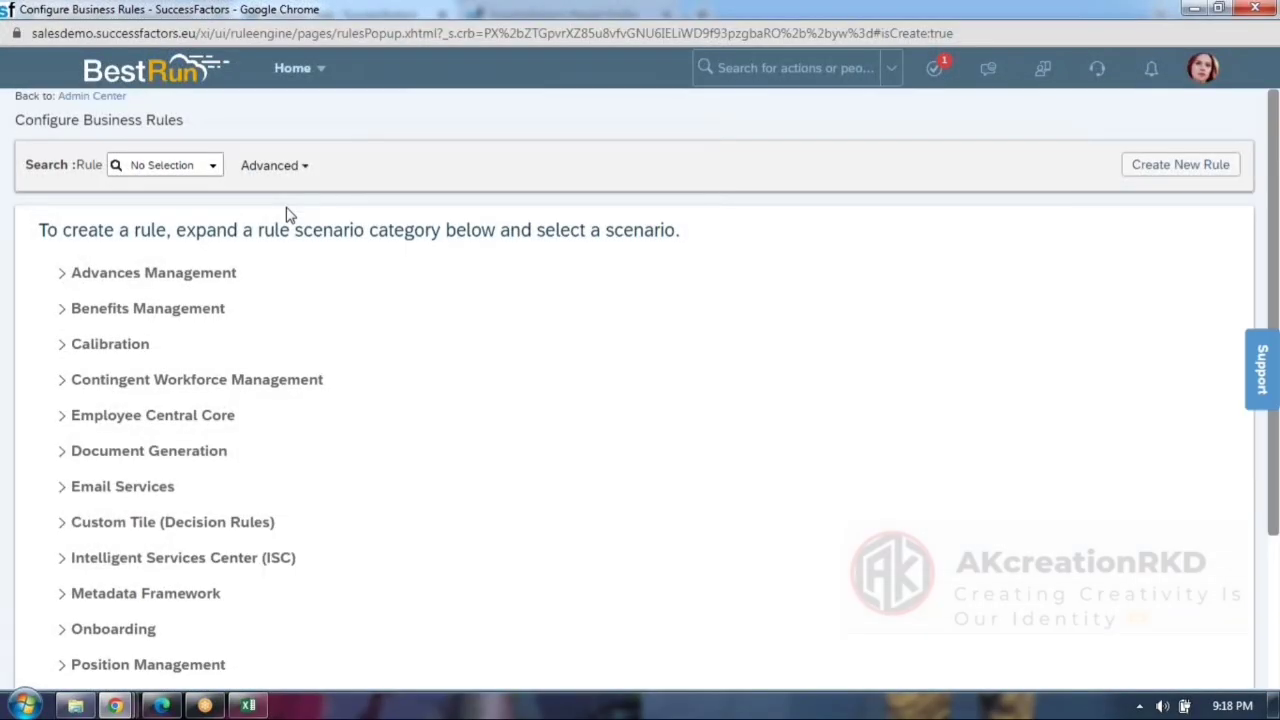
{"action": "scroll", "coordinate": [383, 449], "scroll_direction": "down", "scroll_amount": 3}
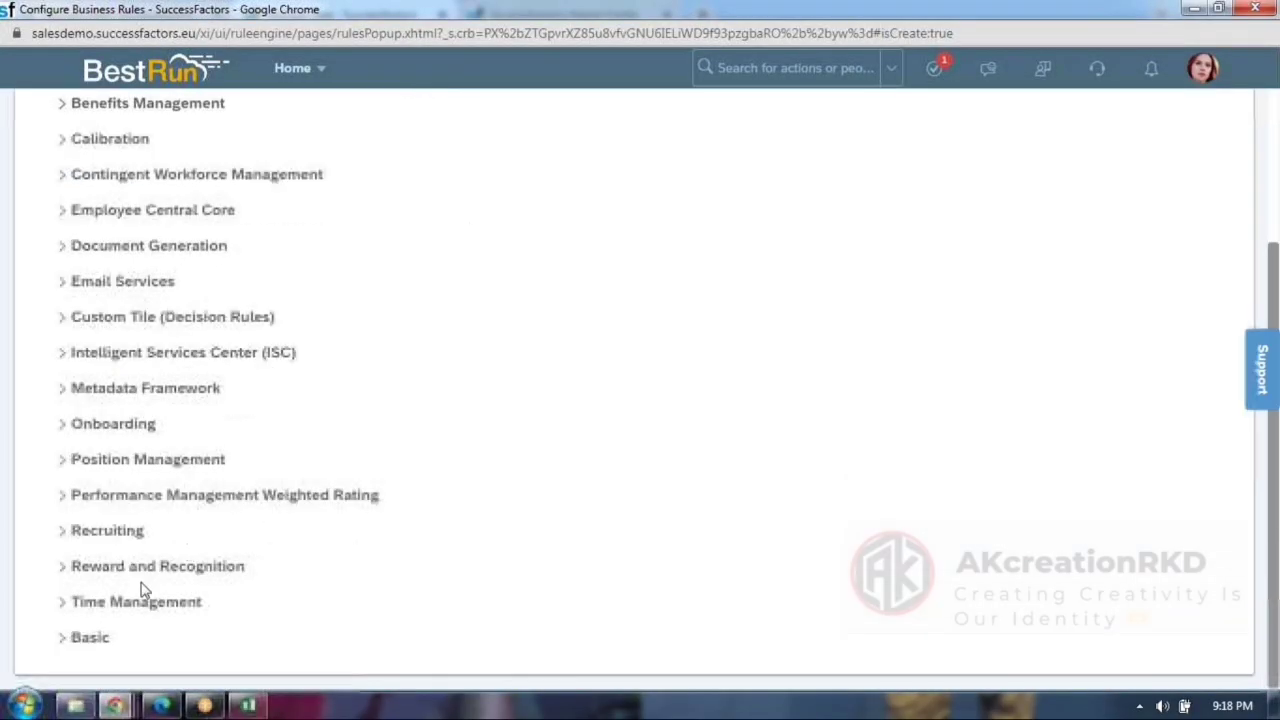
{"action": "left_click", "coordinate": [64, 603]}
{"action": "scroll", "coordinate": [192, 530], "scroll_direction": "down", "scroll_amount": 4}
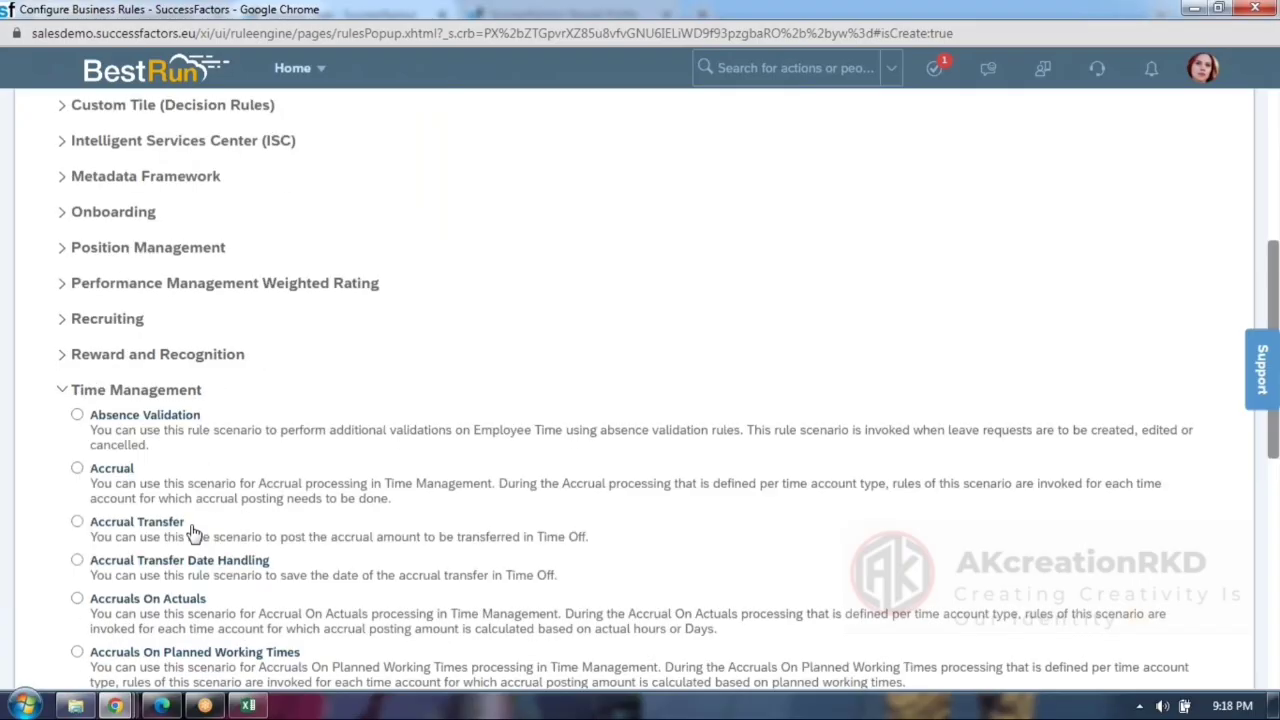
{"action": "left_click", "coordinate": [100, 333]}
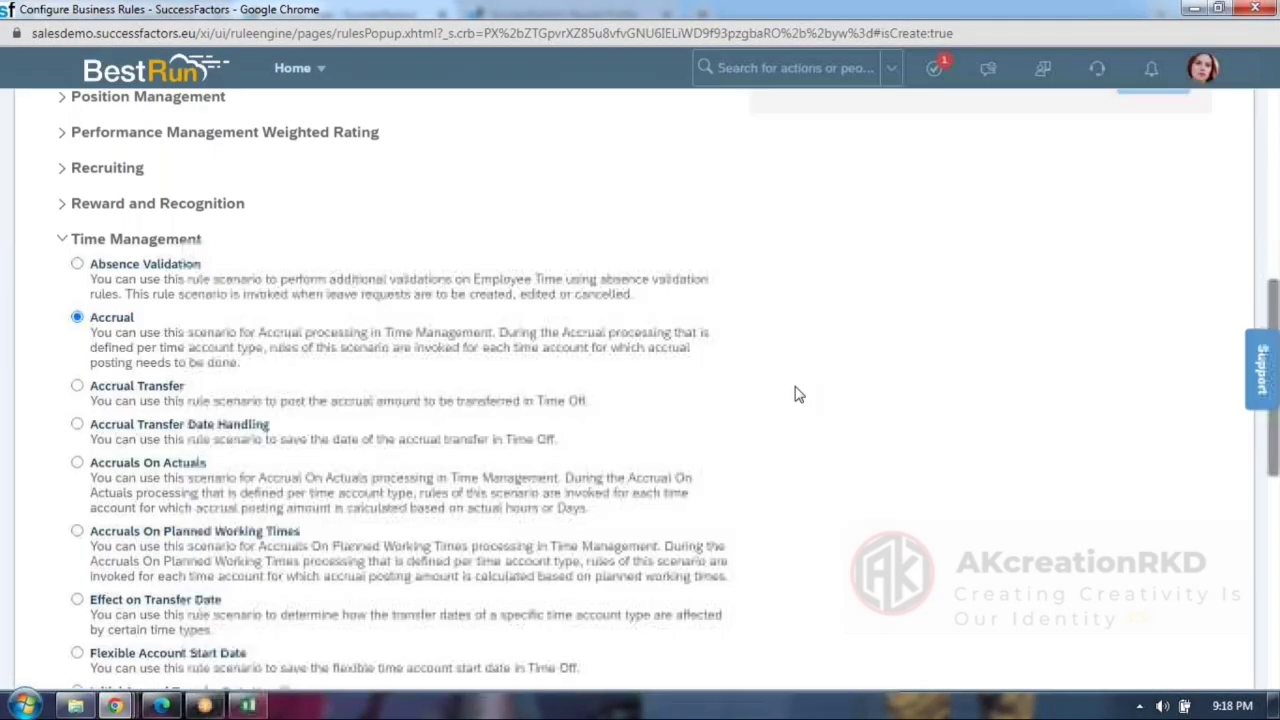
Name the rule AL_TermRule_WESTP, keep the same text as its Rule ID, and continue to the rule editor.
{"action": "left_click", "coordinate": [931, 191]}
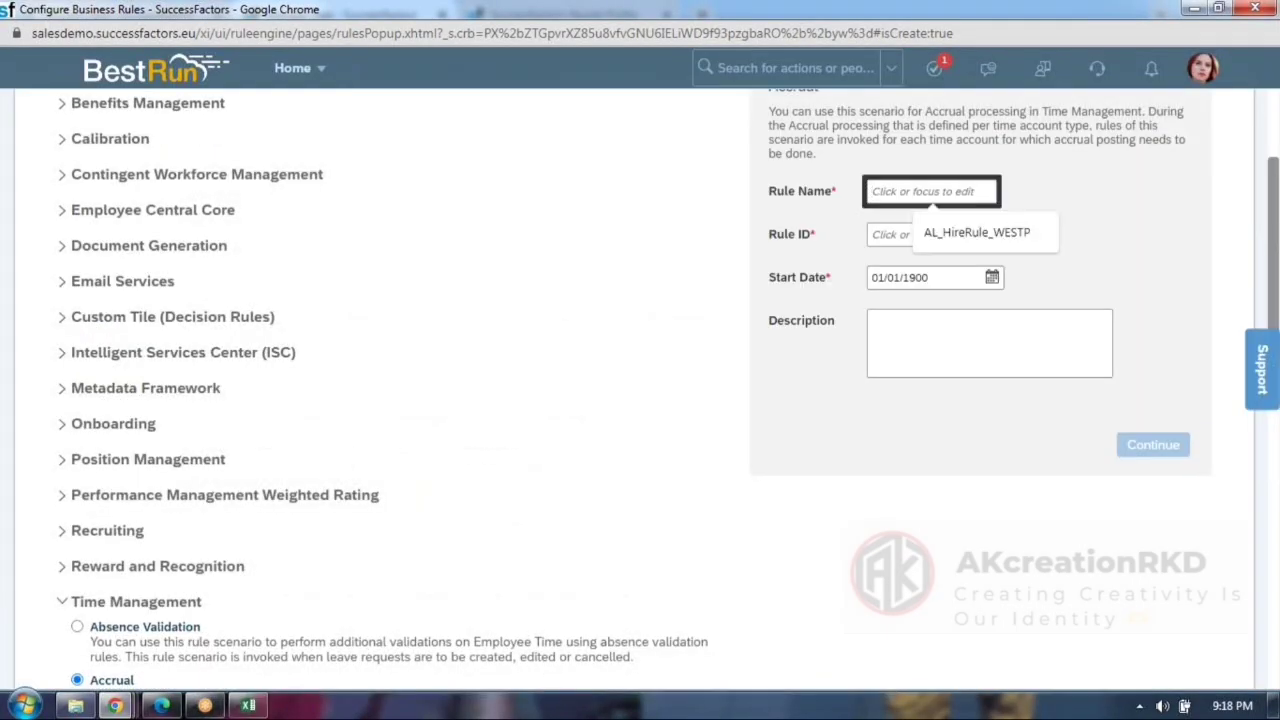
{"action": "type", "text": "AL_T"}
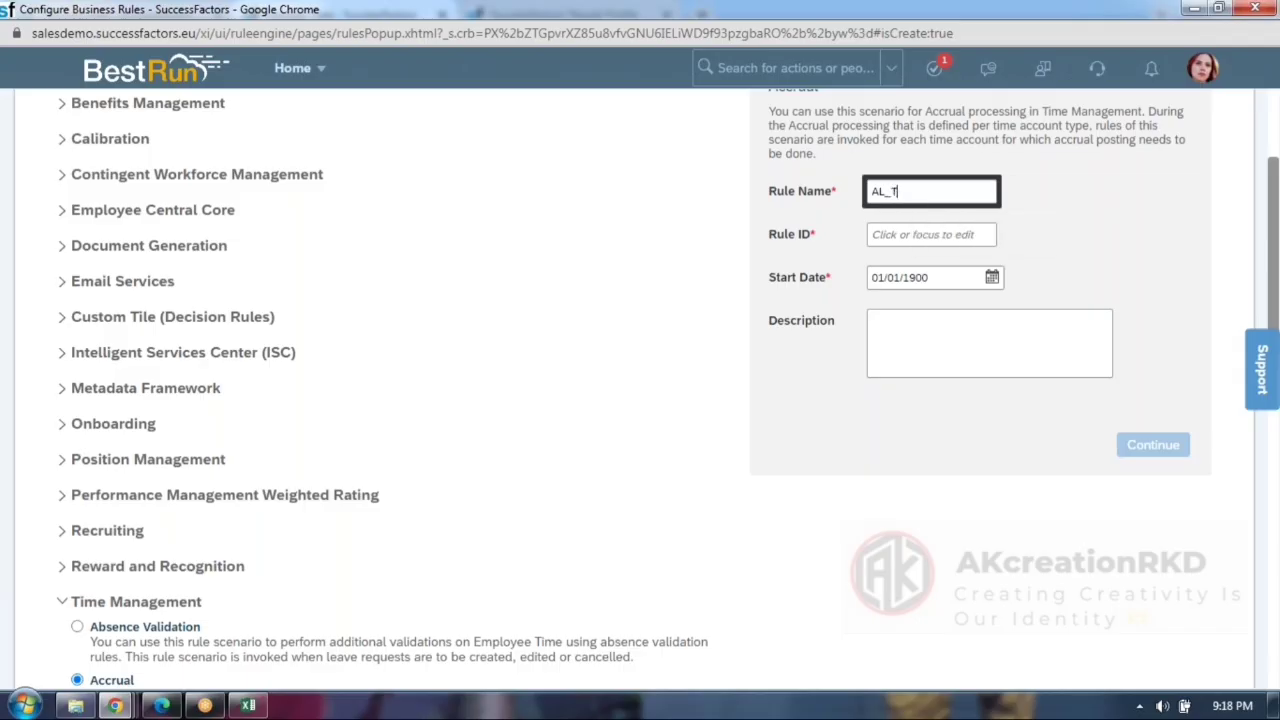
{"action": "type", "text": "ermRule_WESTP"}
{"action": "left_click", "coordinate": [930, 240]}
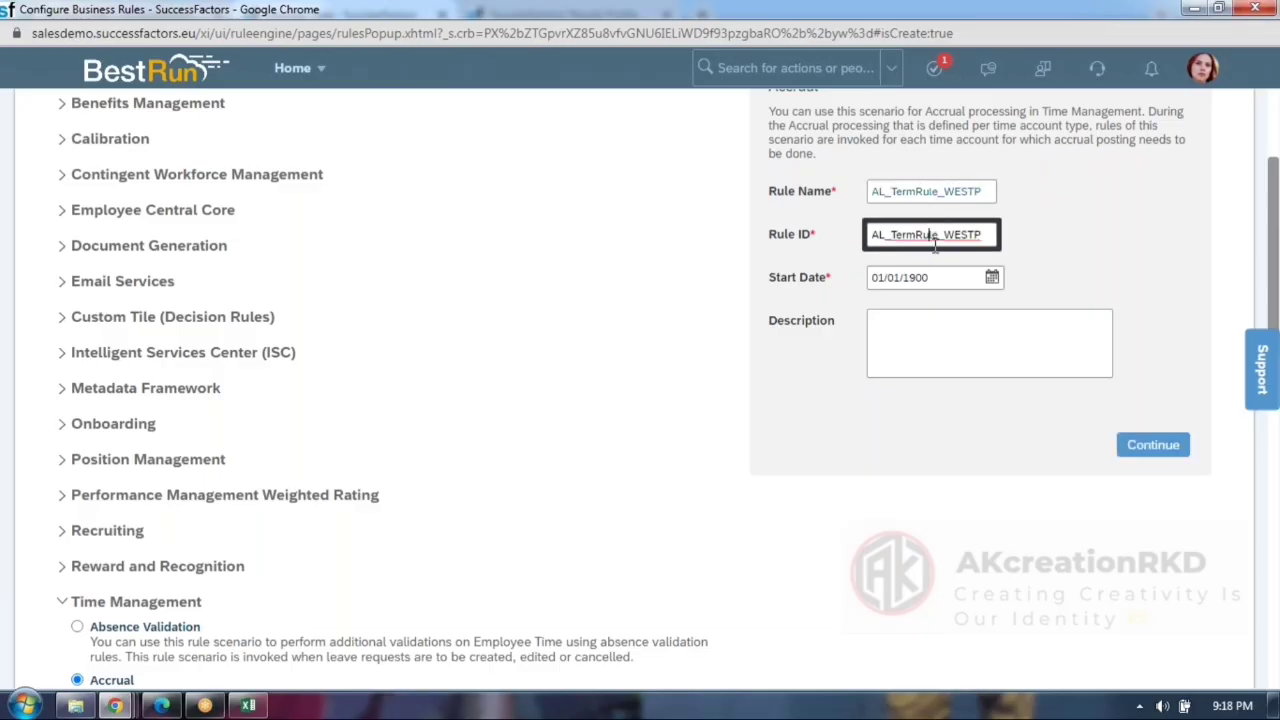
{"action": "left_click", "coordinate": [963, 363]}
{"action": "left_click", "coordinate": [1155, 447]}
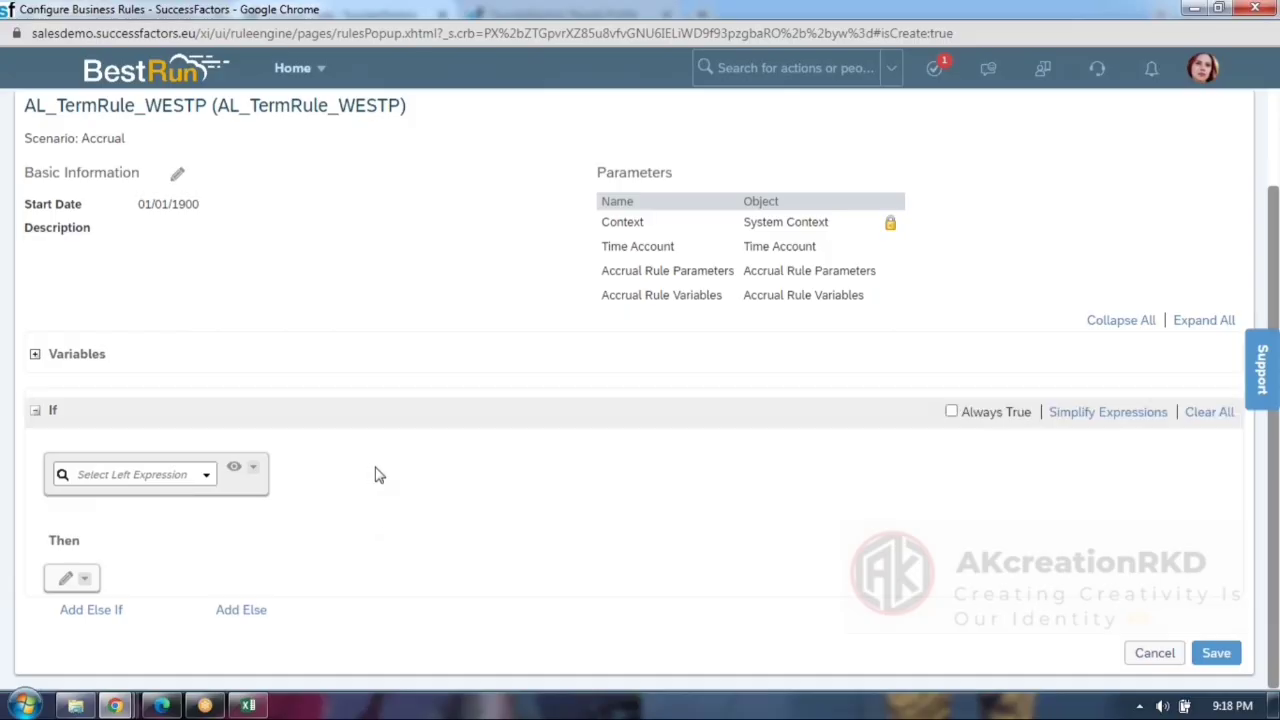
Build the If condition with the Day Of Month() function, the <= operator and the number 15.
{"action": "left_click", "coordinate": [206, 476]}
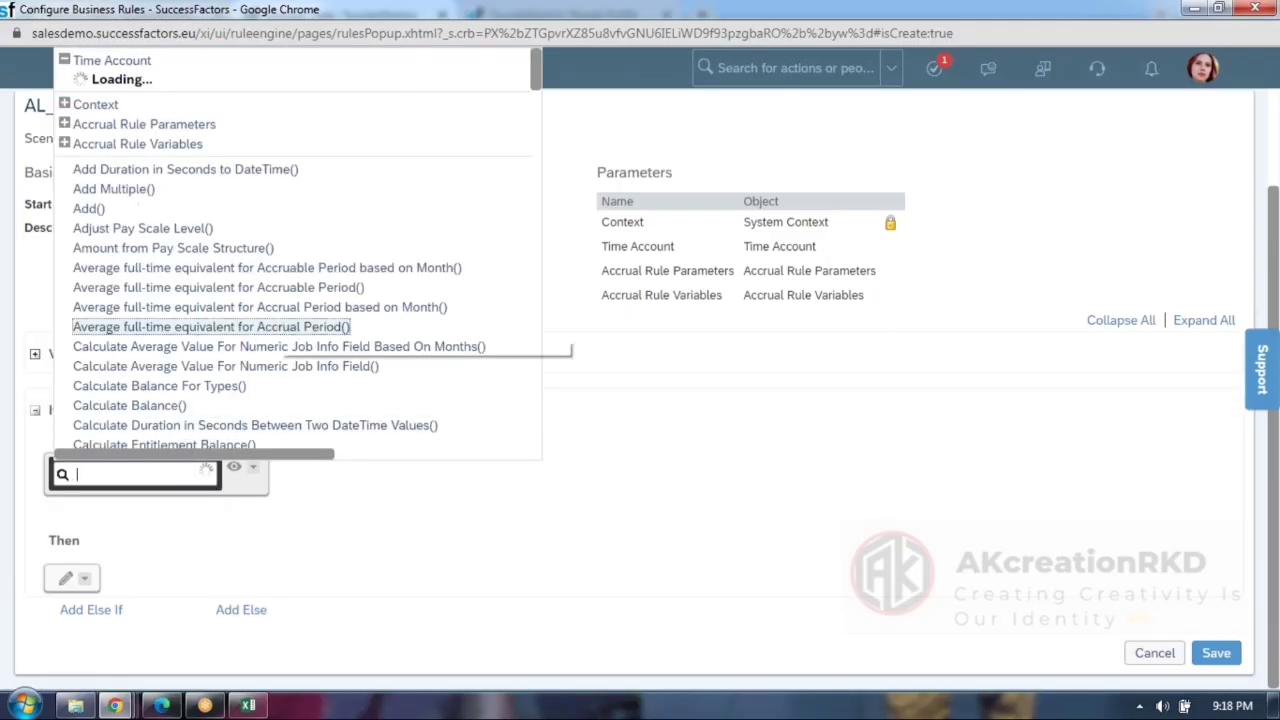
{"action": "scroll", "coordinate": [243, 320], "scroll_direction": "down", "scroll_amount": 7}
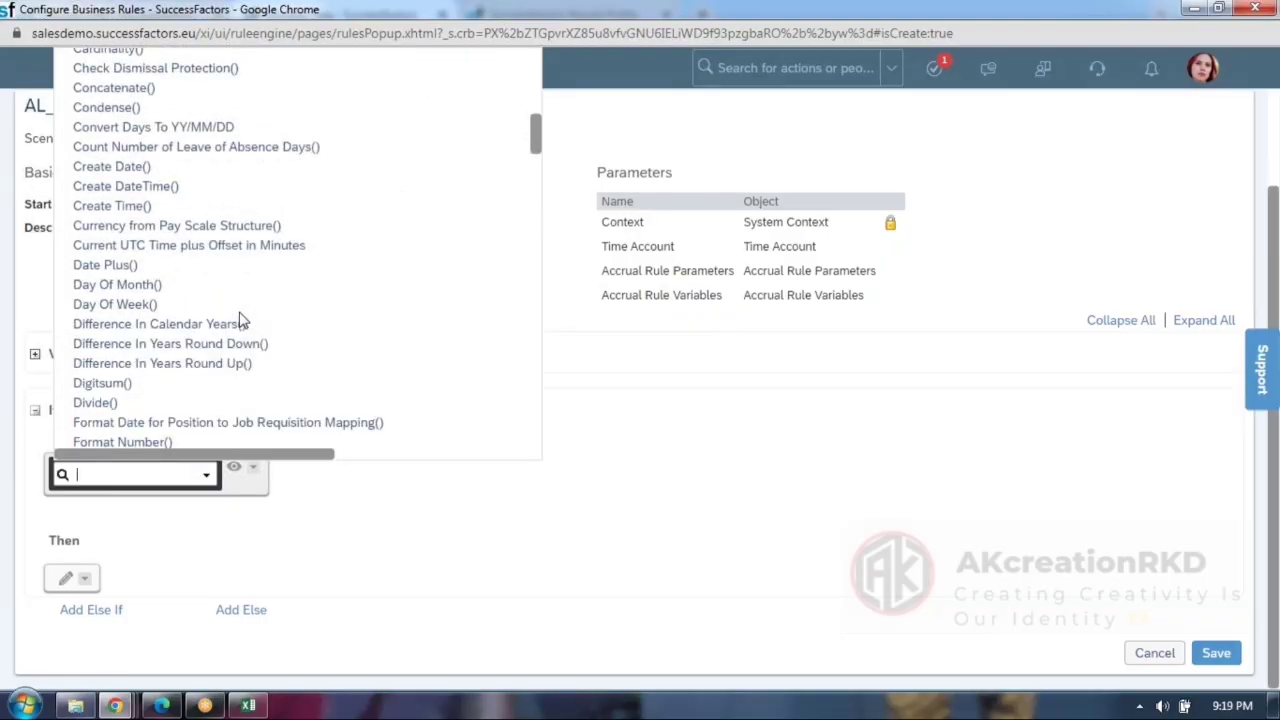
{"action": "left_click", "coordinate": [118, 286]}
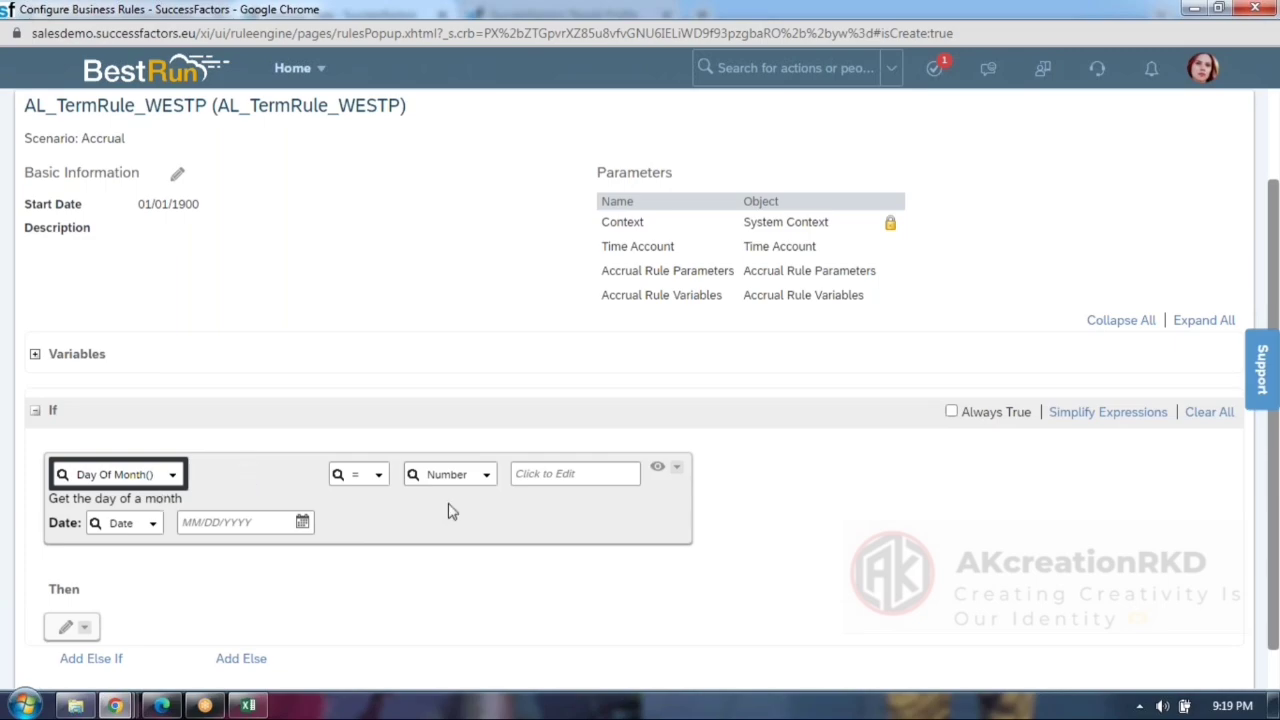
{"action": "left_click", "coordinate": [376, 476]}
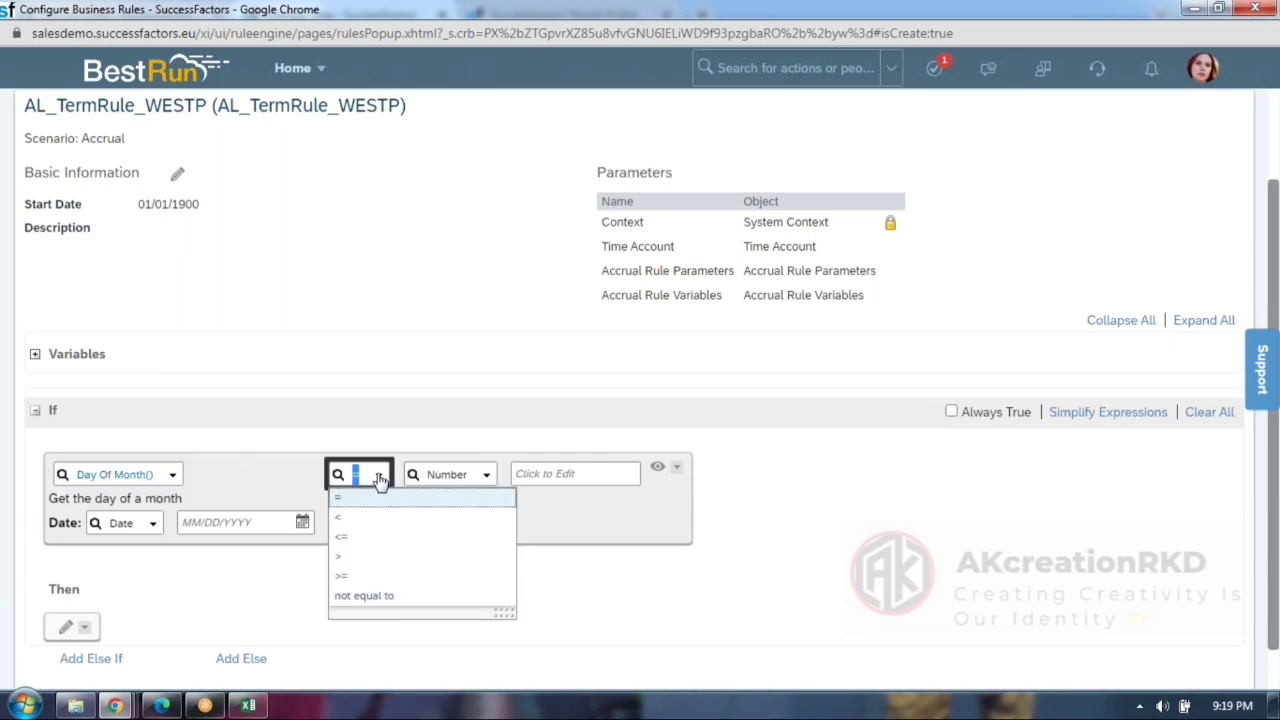
{"action": "left_click", "coordinate": [352, 537]}
{"action": "left_click", "coordinate": [574, 476]}
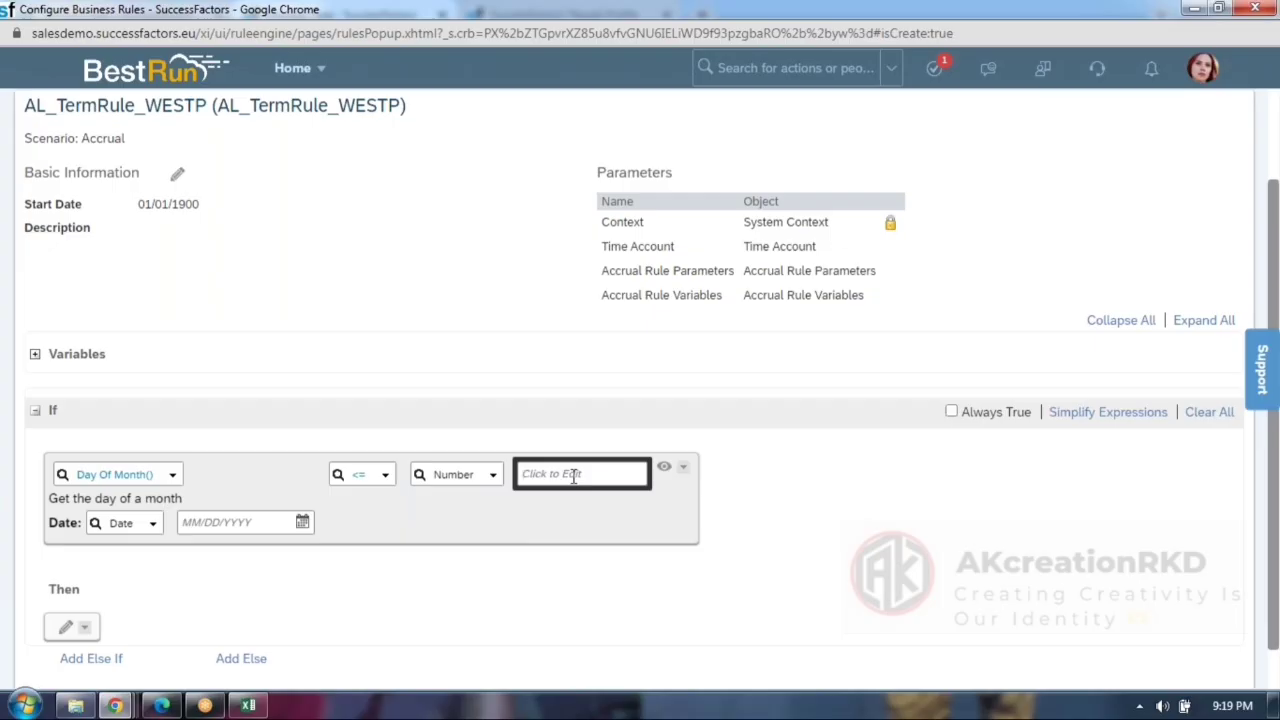
{"action": "type", "text": "15"}
Set the Day Of Month() date to Time Account.User.Employment Details.Termination Date.
{"action": "left_click", "coordinate": [153, 524]}
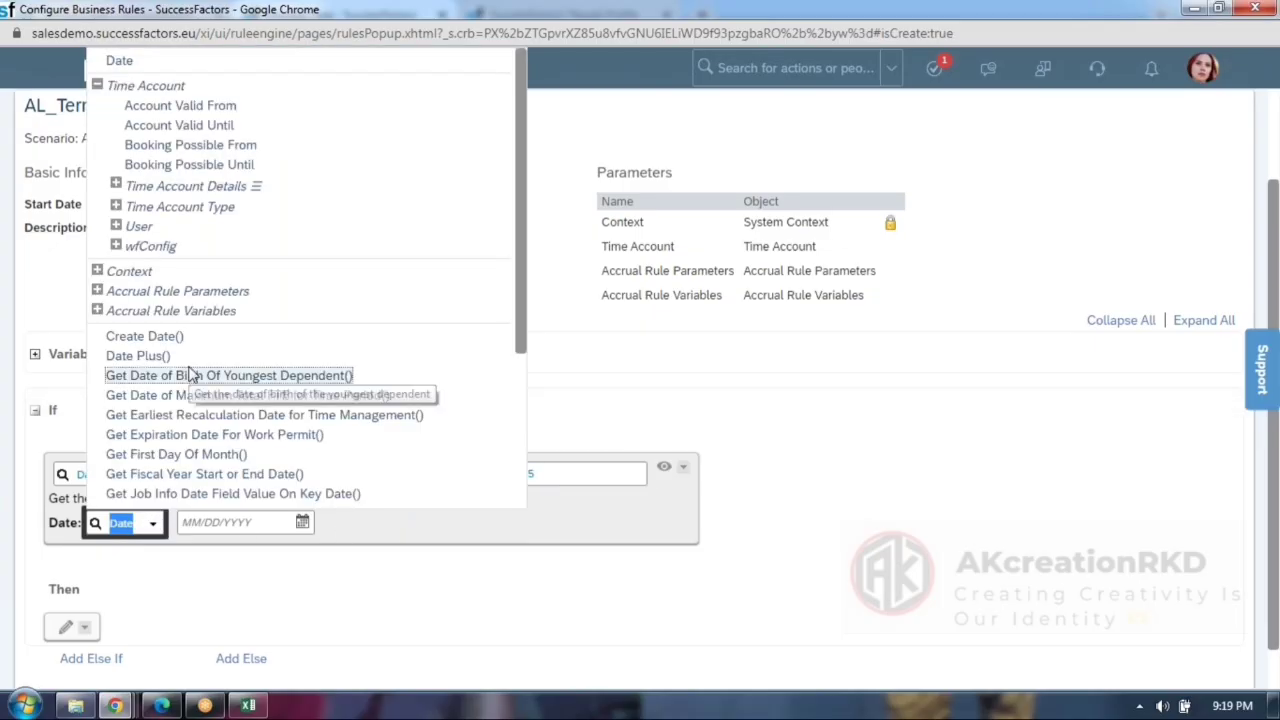
{"action": "scroll", "coordinate": [190, 372], "scroll_direction": "down", "scroll_amount": 5}
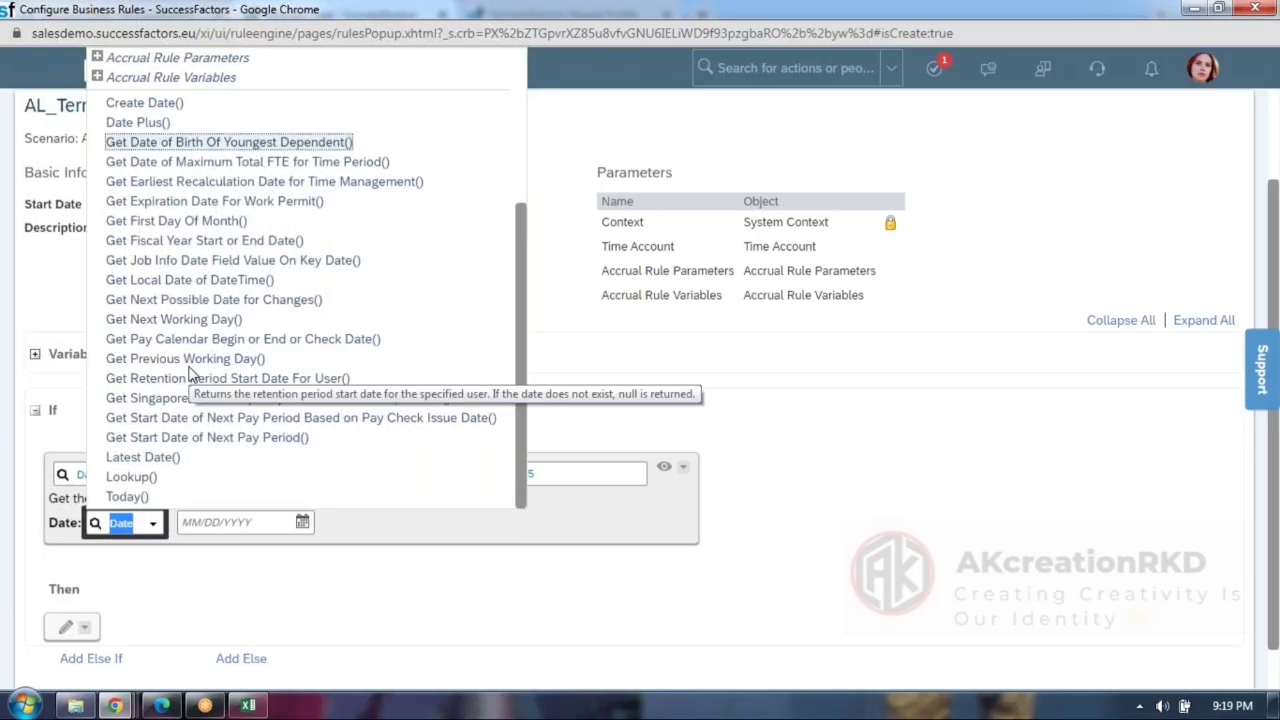
{"action": "scroll", "coordinate": [120, 250], "scroll_direction": "up", "scroll_amount": 5}
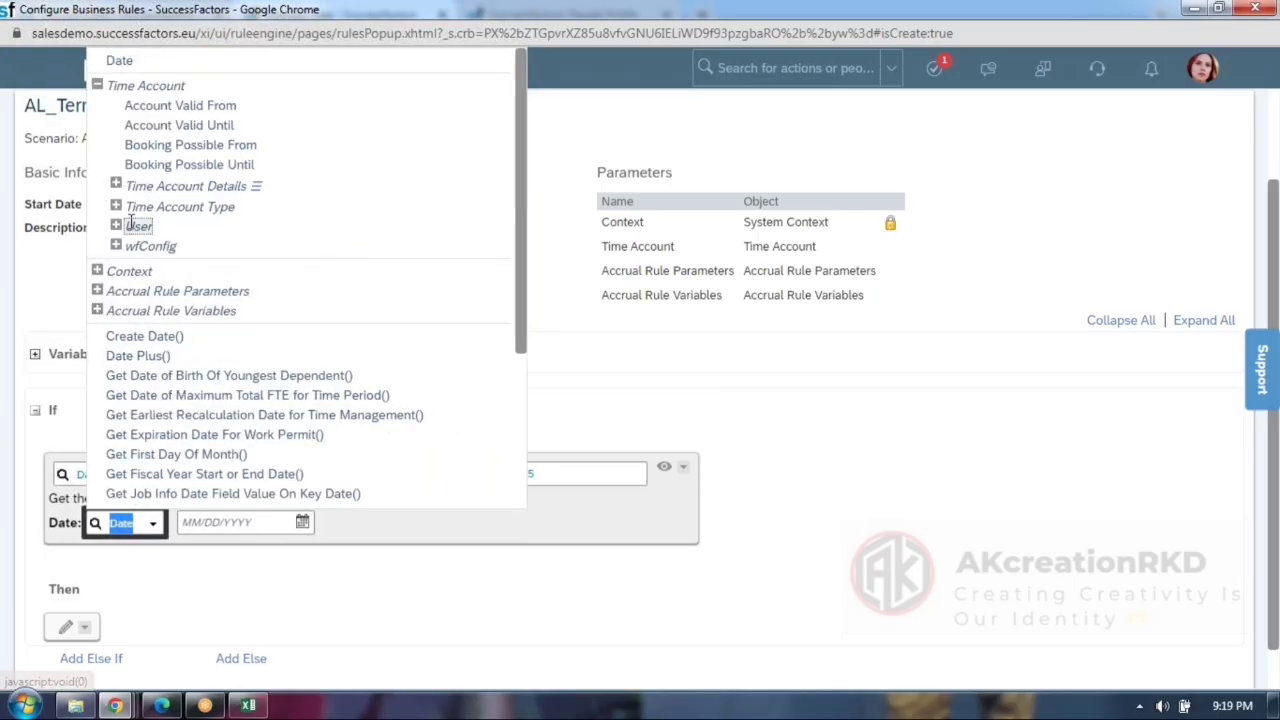
{"action": "left_click", "coordinate": [116, 227]}
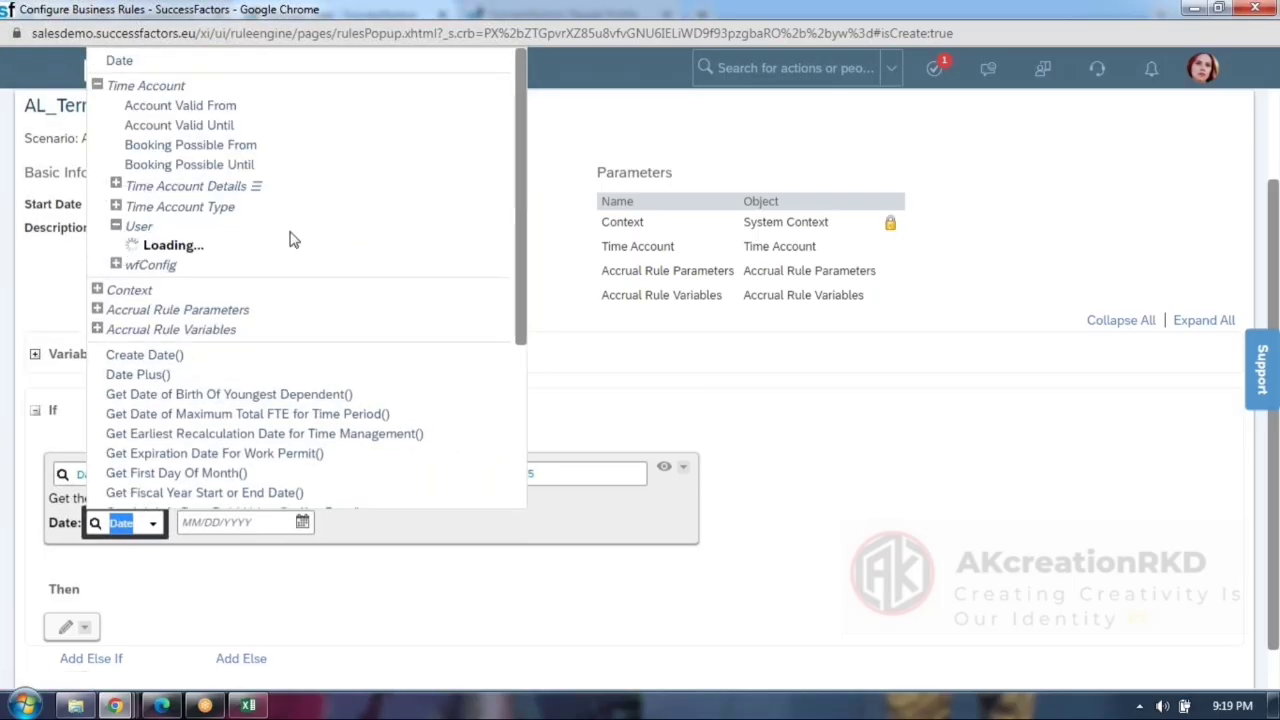
{"action": "scroll", "coordinate": [268, 255], "scroll_direction": "down", "scroll_amount": 3}
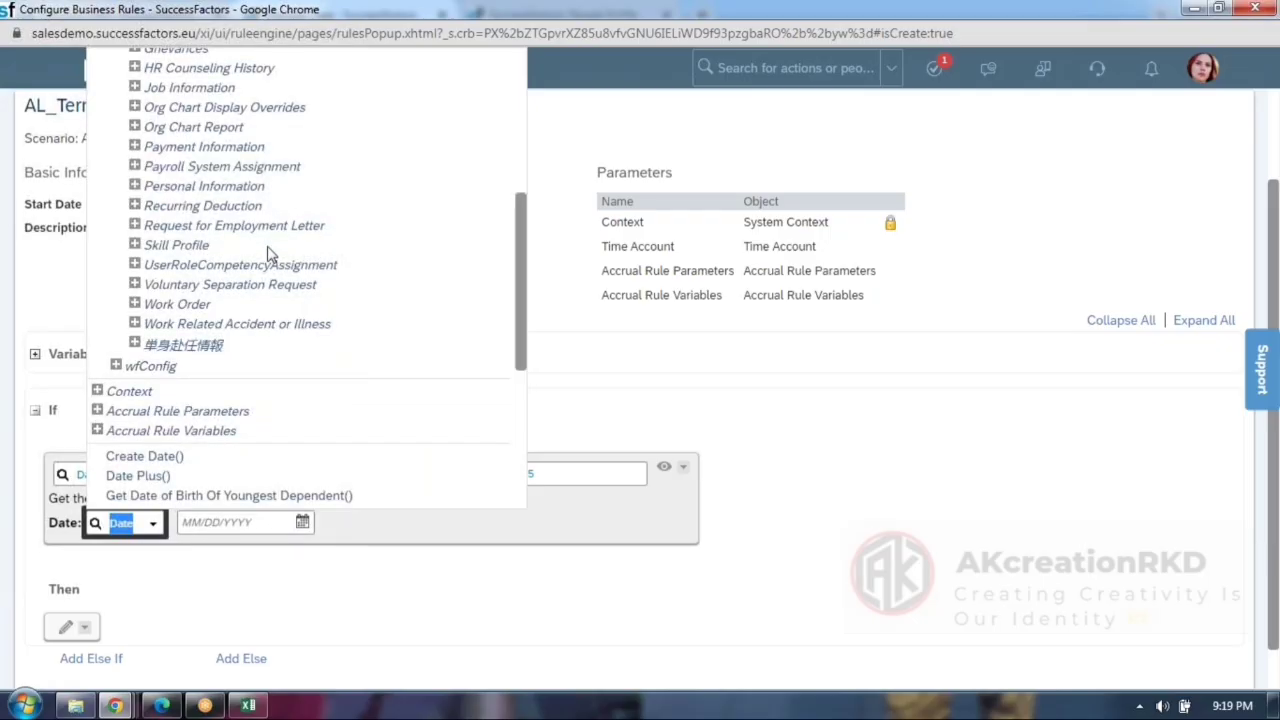
{"action": "scroll", "coordinate": [268, 255], "scroll_direction": "up", "scroll_amount": 1}
{"action": "scroll", "coordinate": [268, 255], "scroll_direction": "up", "scroll_amount": 1}
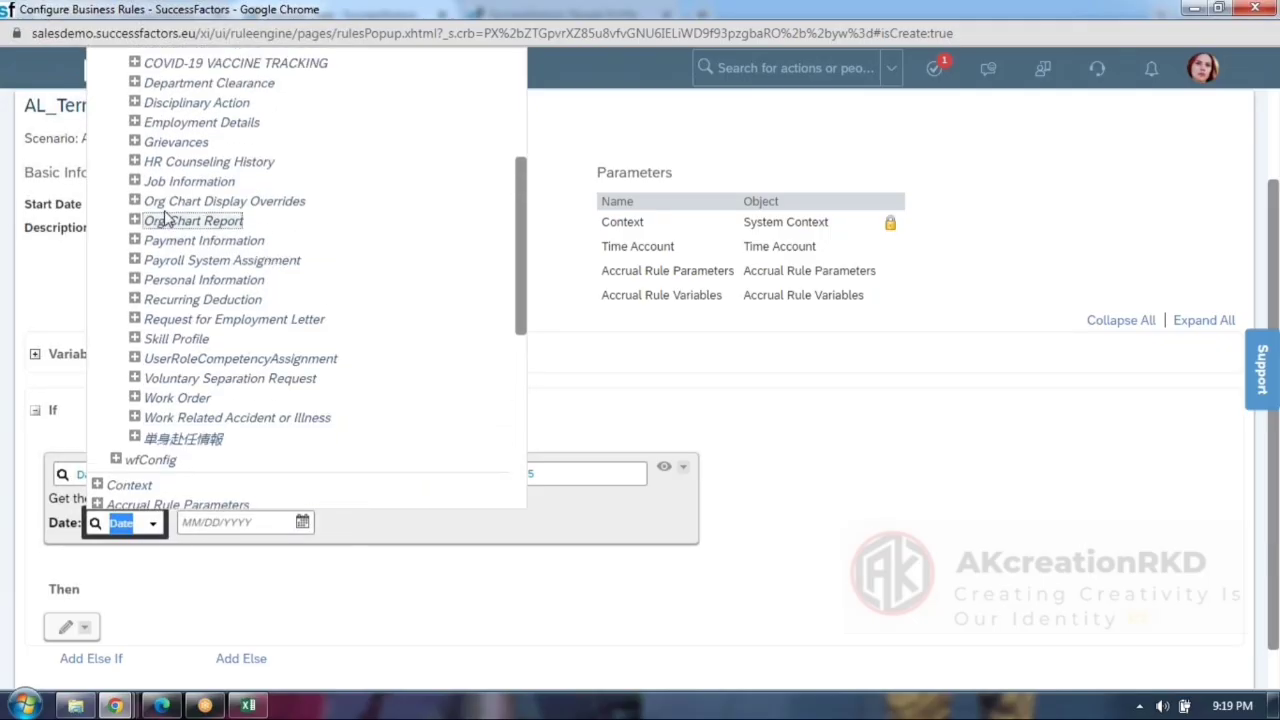
{"action": "left_click", "coordinate": [134, 121]}
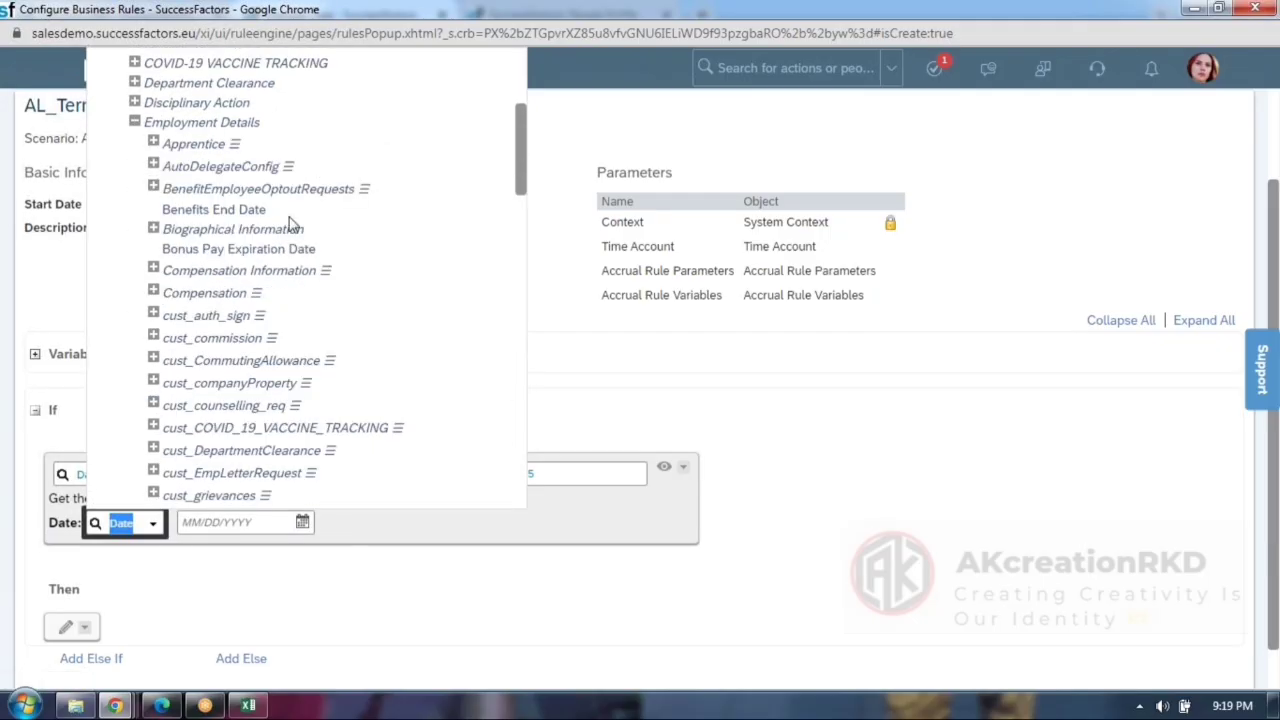
{"action": "scroll", "coordinate": [284, 230], "scroll_direction": "down", "scroll_amount": 3}
{"action": "scroll", "coordinate": [250, 290], "scroll_direction": "down", "scroll_amount": 3}
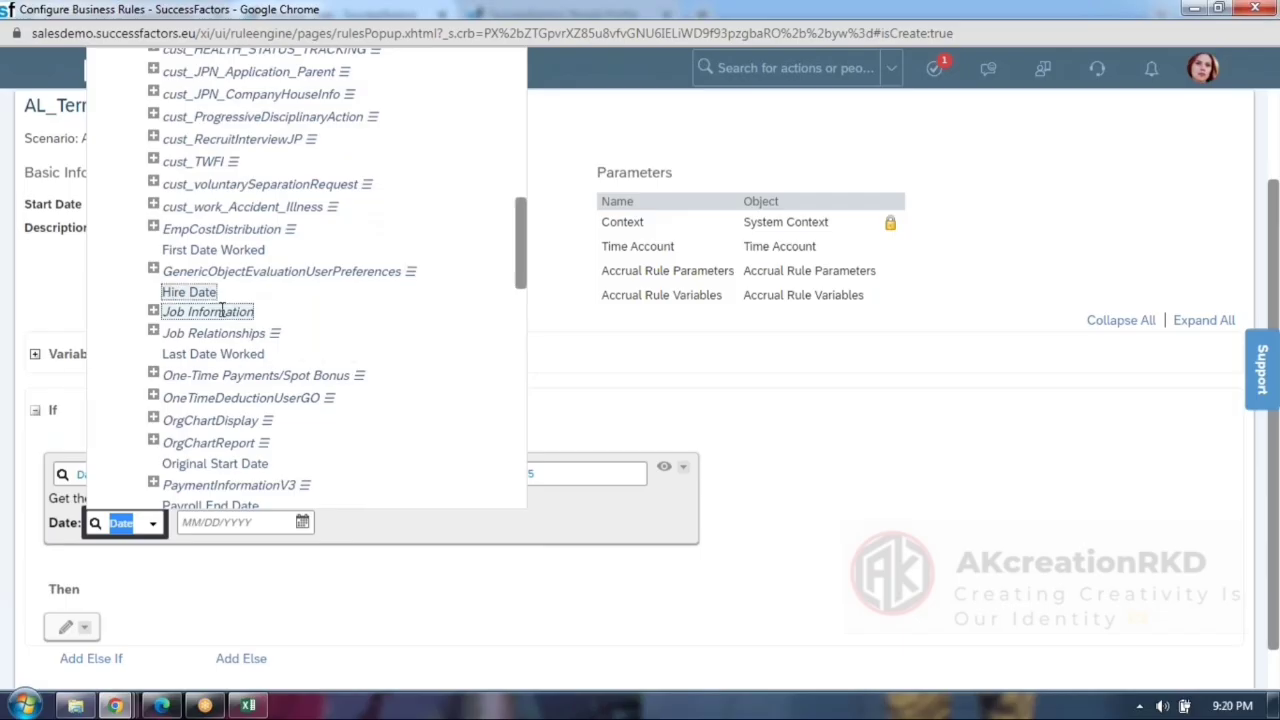
{"action": "scroll", "coordinate": [222, 312], "scroll_direction": "down", "scroll_amount": 2}
{"action": "scroll", "coordinate": [228, 282], "scroll_direction": "down", "scroll_amount": 3}
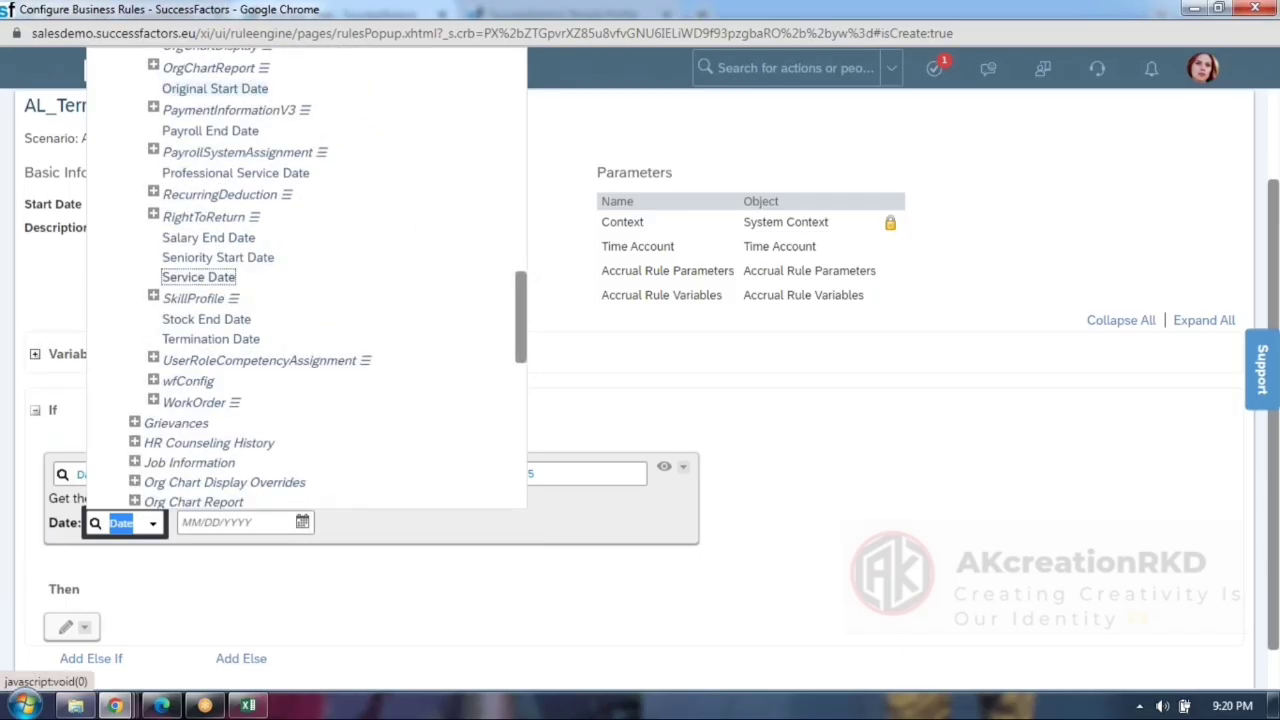
{"action": "left_click", "coordinate": [205, 341]}
Add a Then action that creates Time Account.Time Account Details.
{"action": "scroll", "coordinate": [150, 520], "scroll_direction": "down", "scroll_amount": 1}
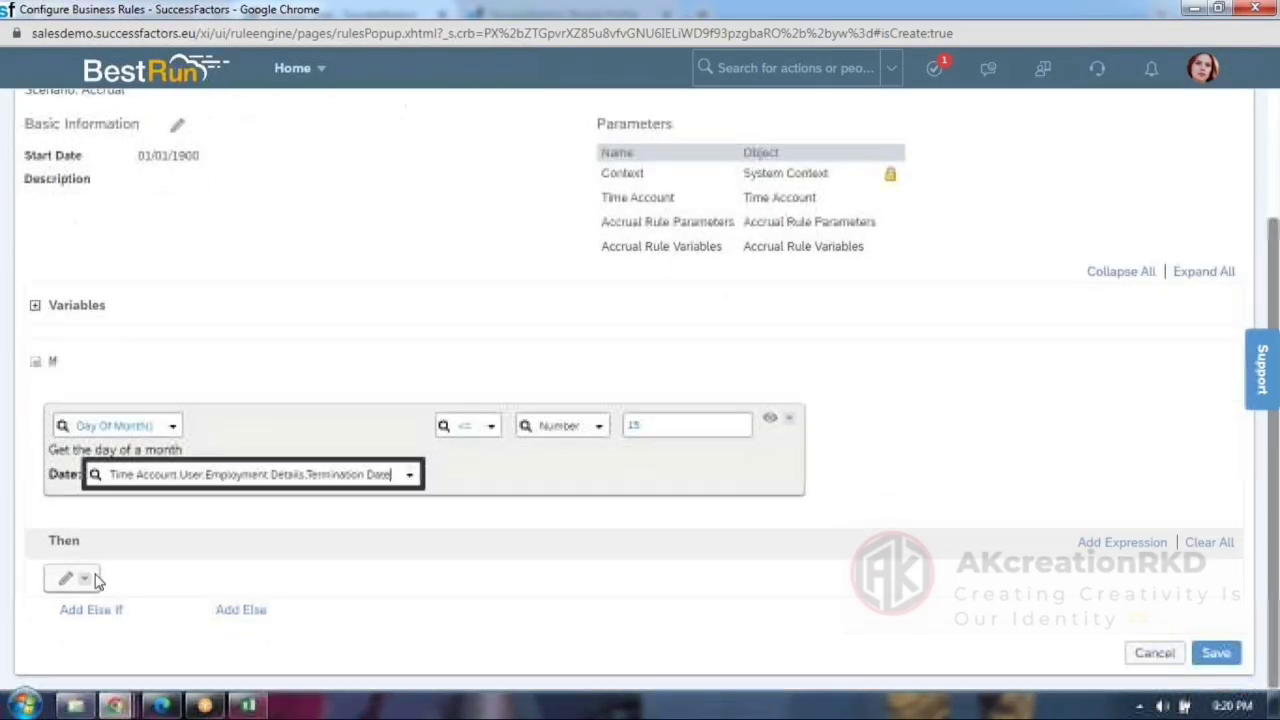
{"action": "left_click", "coordinate": [63, 586]}
{"action": "left_click", "coordinate": [186, 587]}
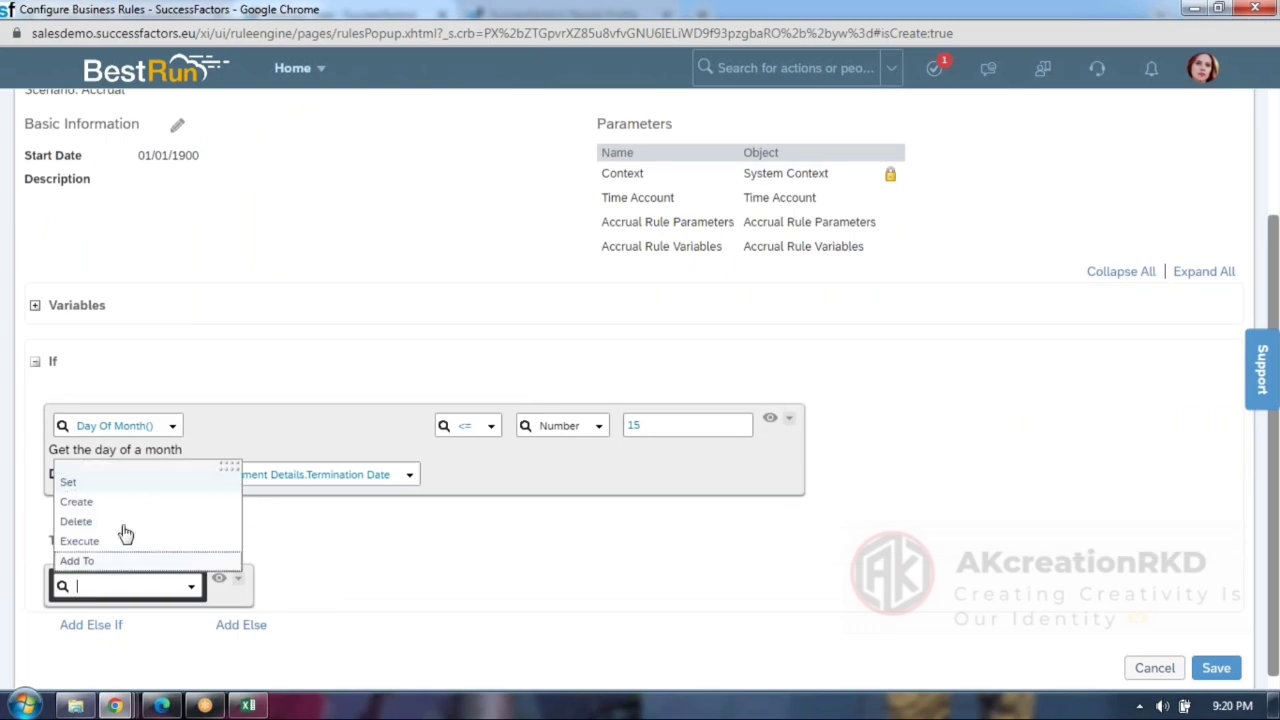
{"action": "left_click", "coordinate": [130, 502]}
{"action": "scroll", "coordinate": [331, 428], "scroll_direction": "down", "scroll_amount": 1}
{"action": "left_click", "coordinate": [287, 574]}
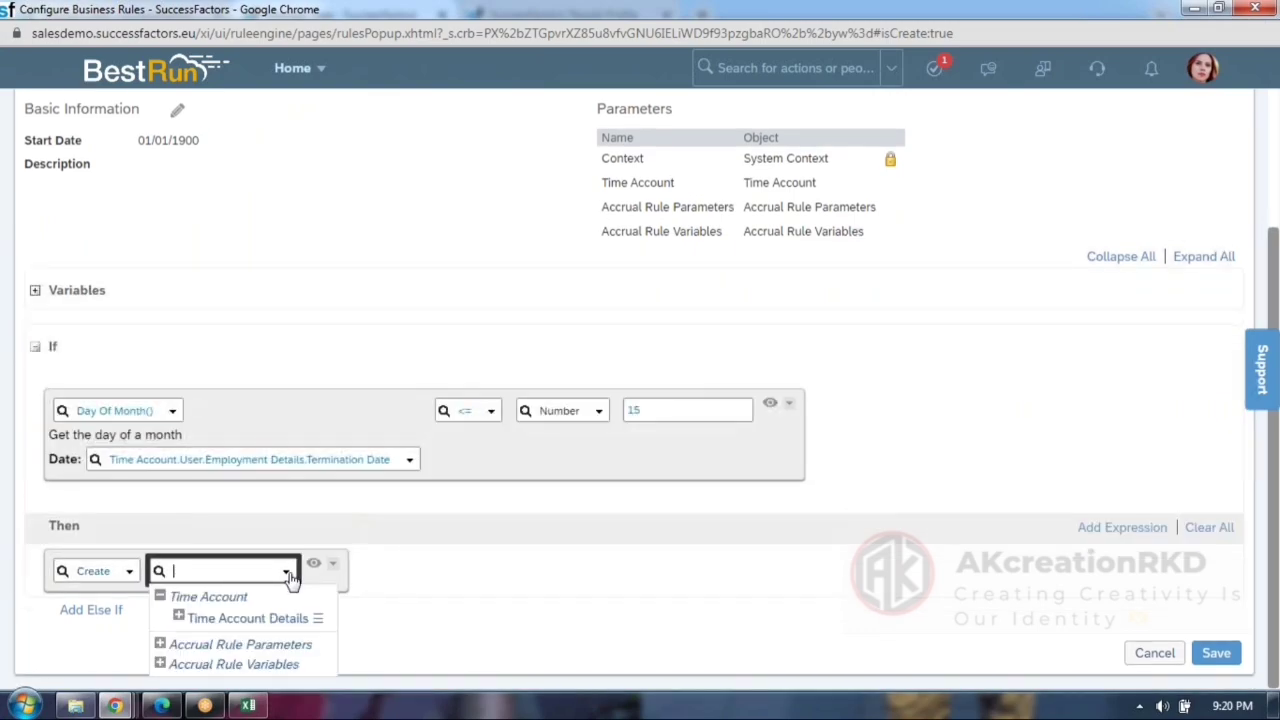
{"action": "left_click", "coordinate": [226, 619]}
Set Posting Date to Accrual Rule Parameters.Accruable Start Date and External Code to Generate External Code For Time Off().
{"action": "scroll", "coordinate": [437, 370], "scroll_direction": "down", "scroll_amount": 4}
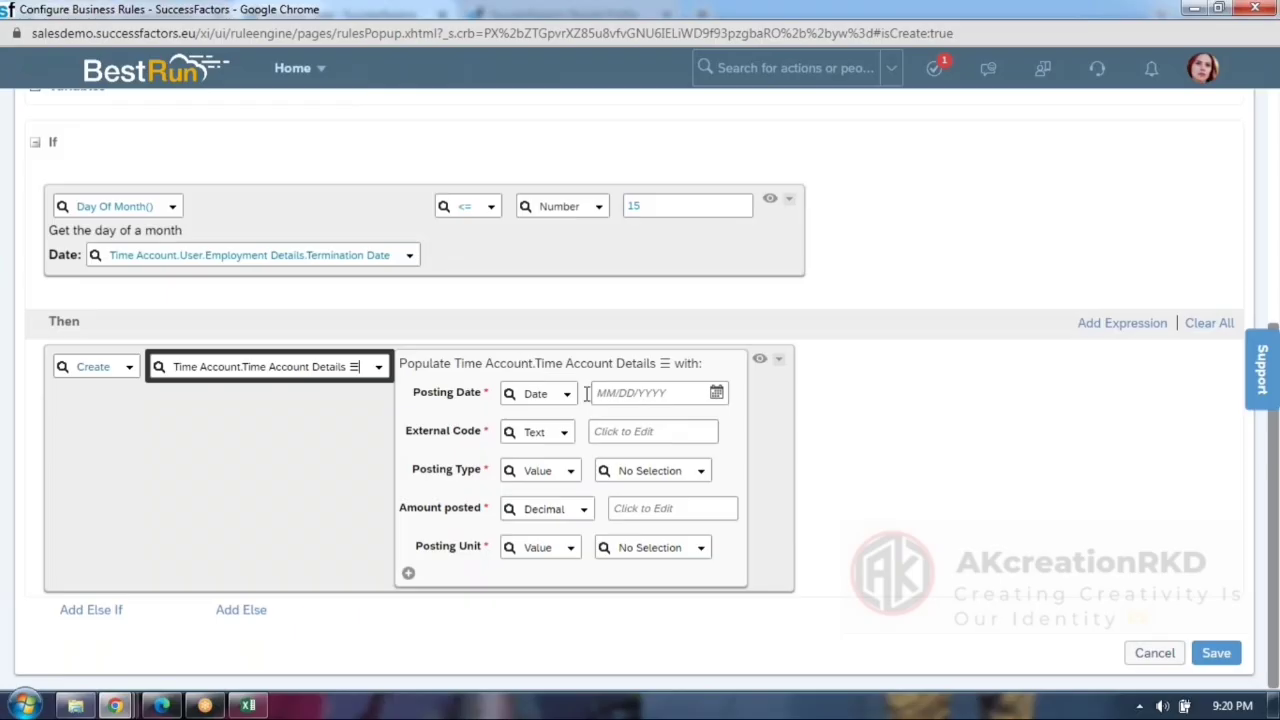
{"action": "left_click", "coordinate": [566, 394]}
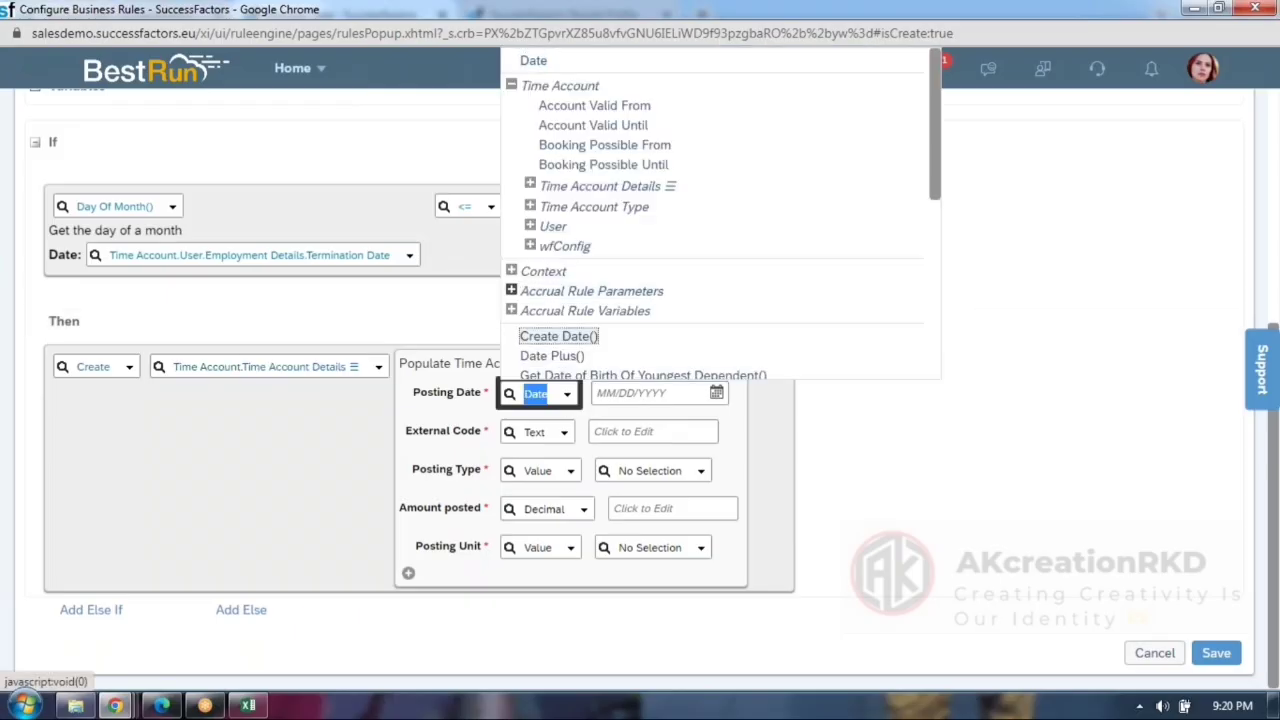
{"action": "left_click", "coordinate": [512, 291]}
{"action": "left_click", "coordinate": [607, 332]}
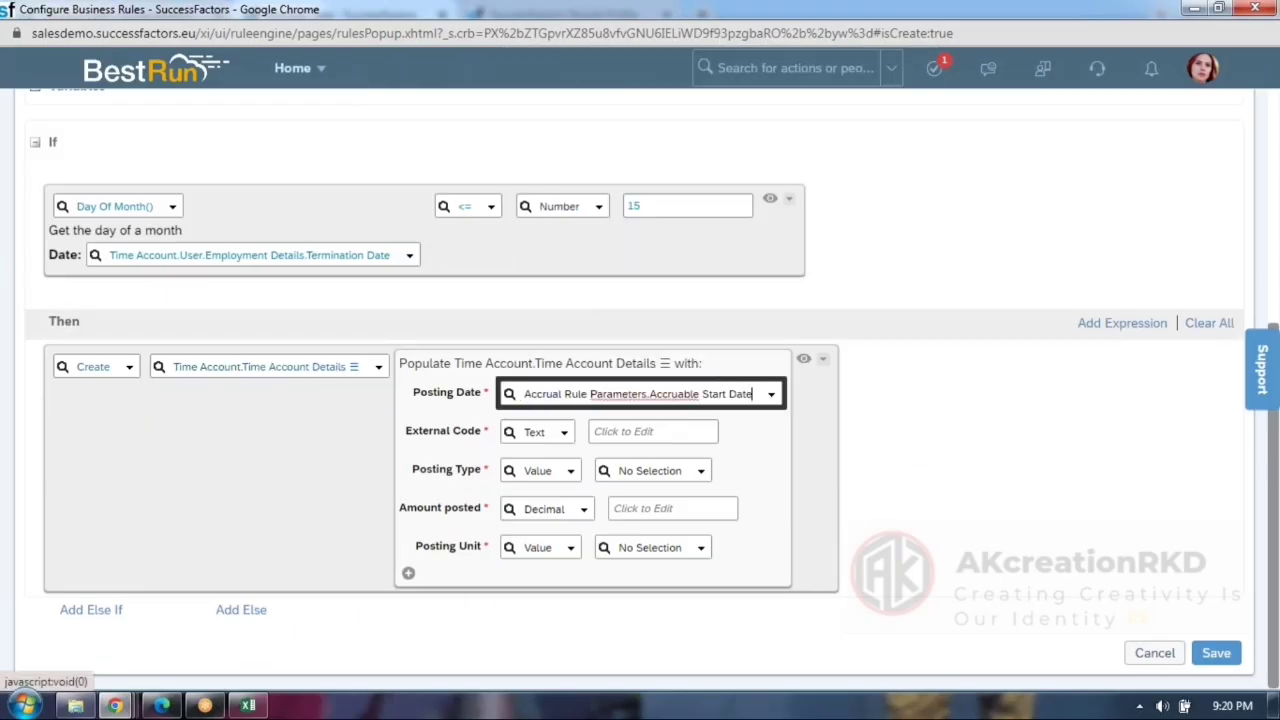
{"action": "left_click", "coordinate": [566, 431]}
{"action": "scroll", "coordinate": [590, 330], "scroll_direction": "down", "scroll_amount": 4}
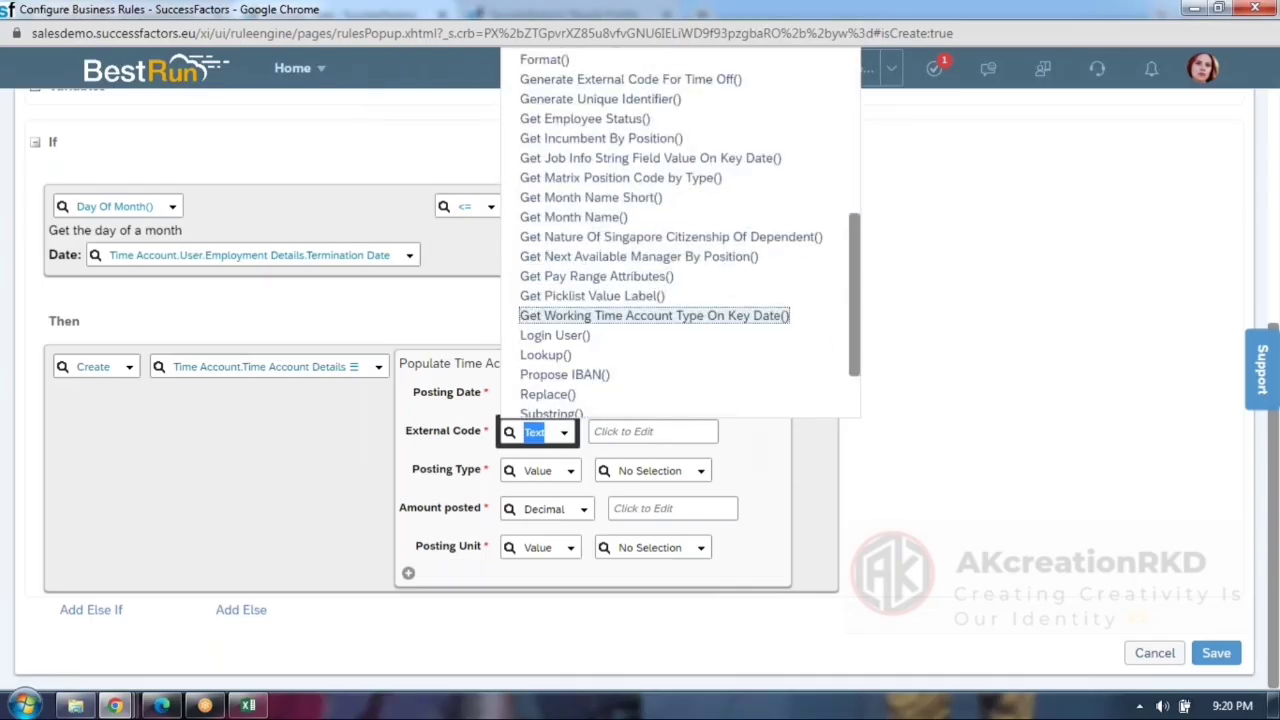
{"action": "left_click", "coordinate": [600, 82]}
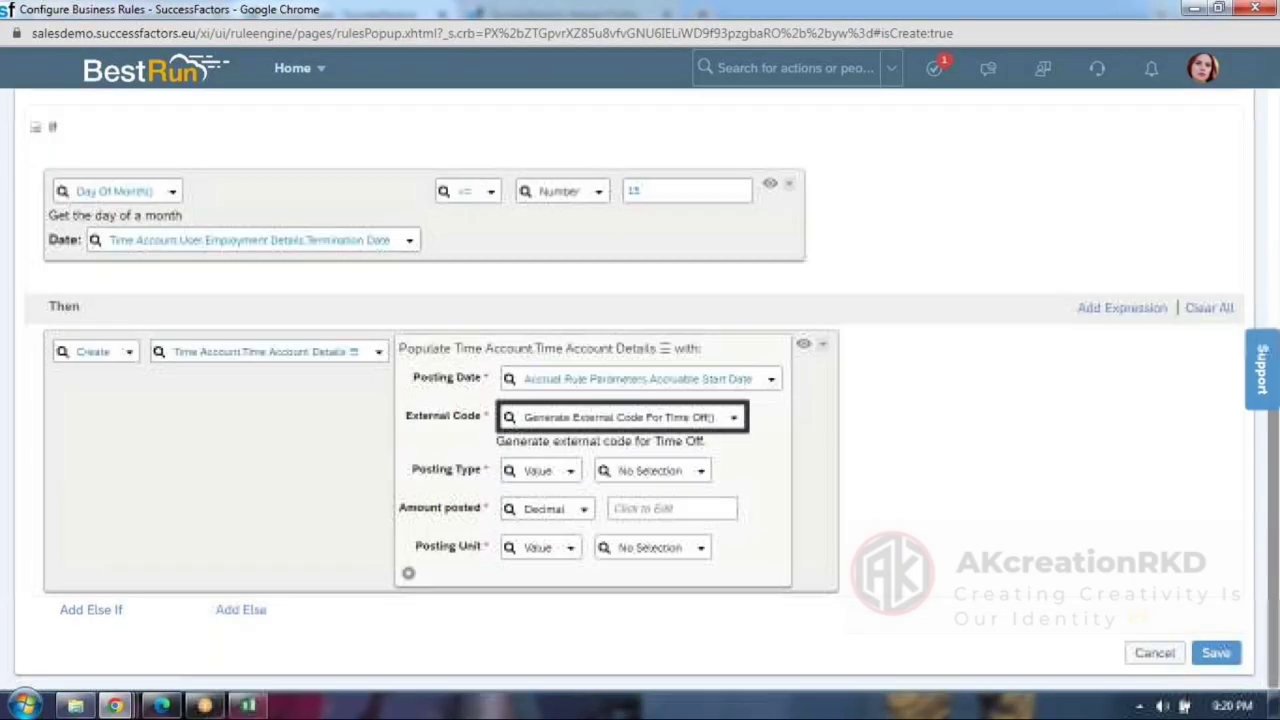
Set the Posting Type to Accrual and the Amount posted to 1.
{"action": "left_click", "coordinate": [700, 476]}
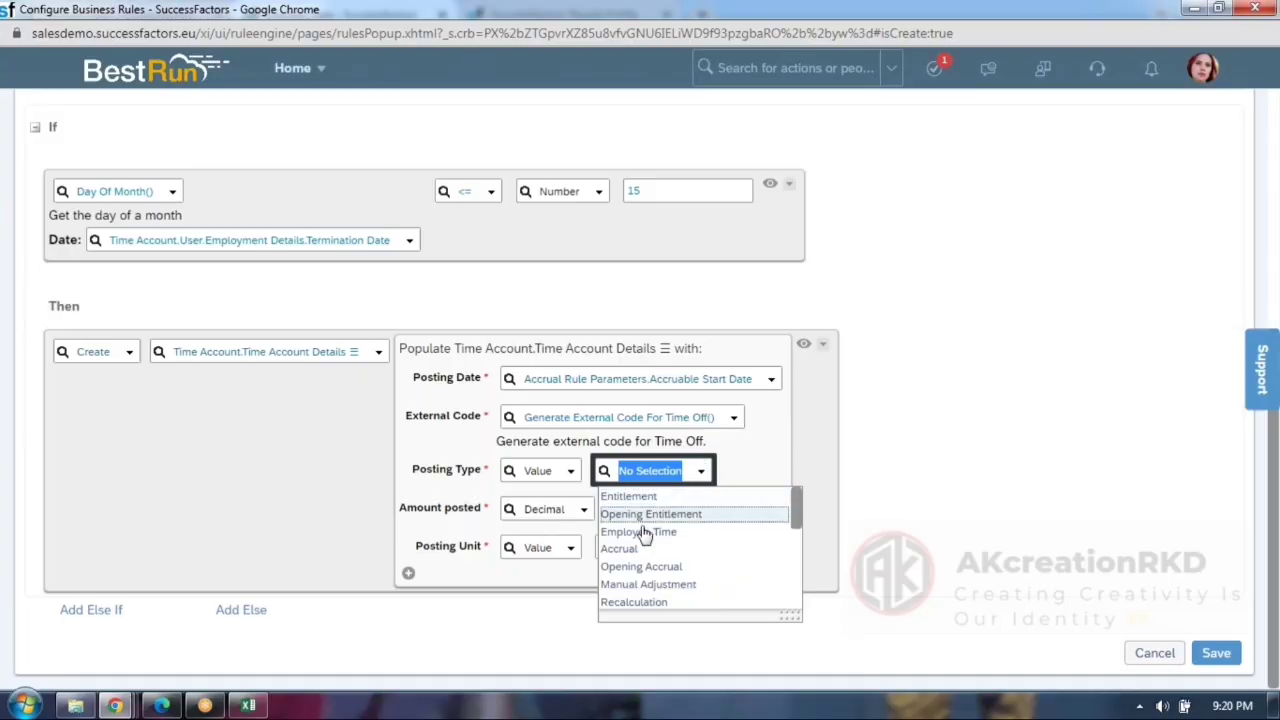
{"action": "left_click", "coordinate": [624, 548]}
{"action": "left_click", "coordinate": [629, 512]}
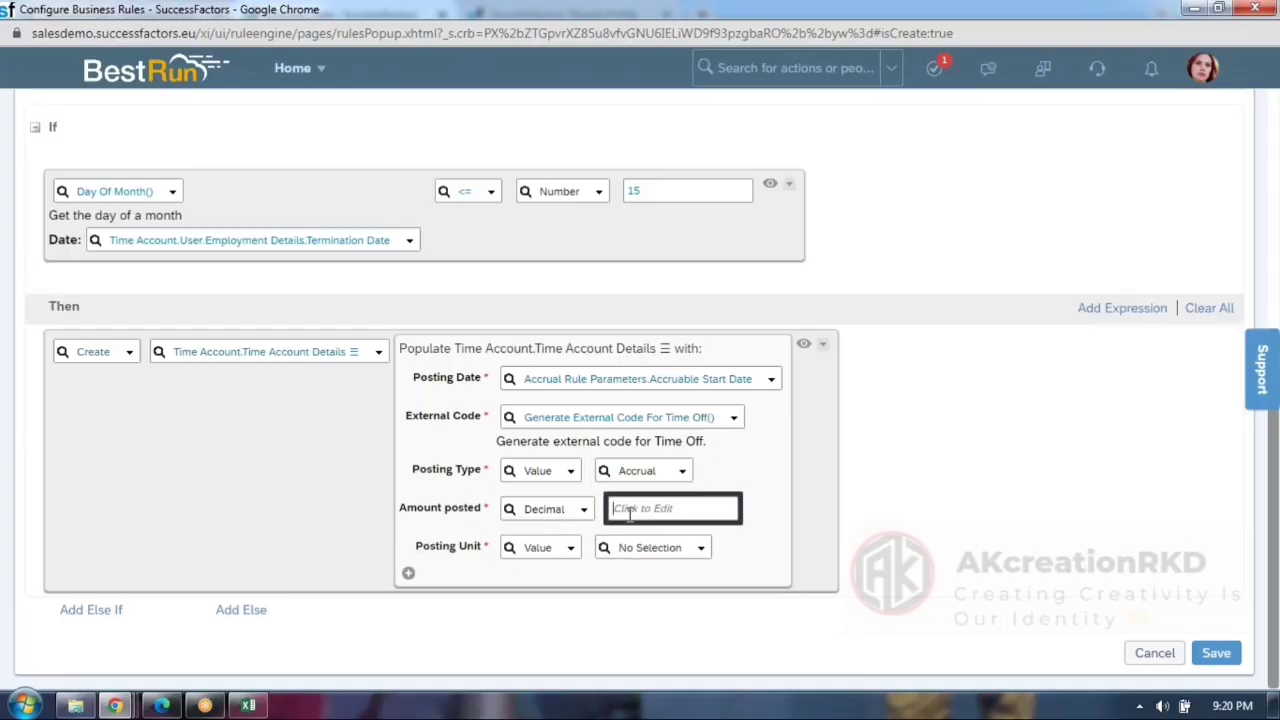
{"action": "type", "text": "1"}
Set the Posting Unit to Time Account.Time Account Type.Unit.
{"action": "left_click", "coordinate": [572, 550]}
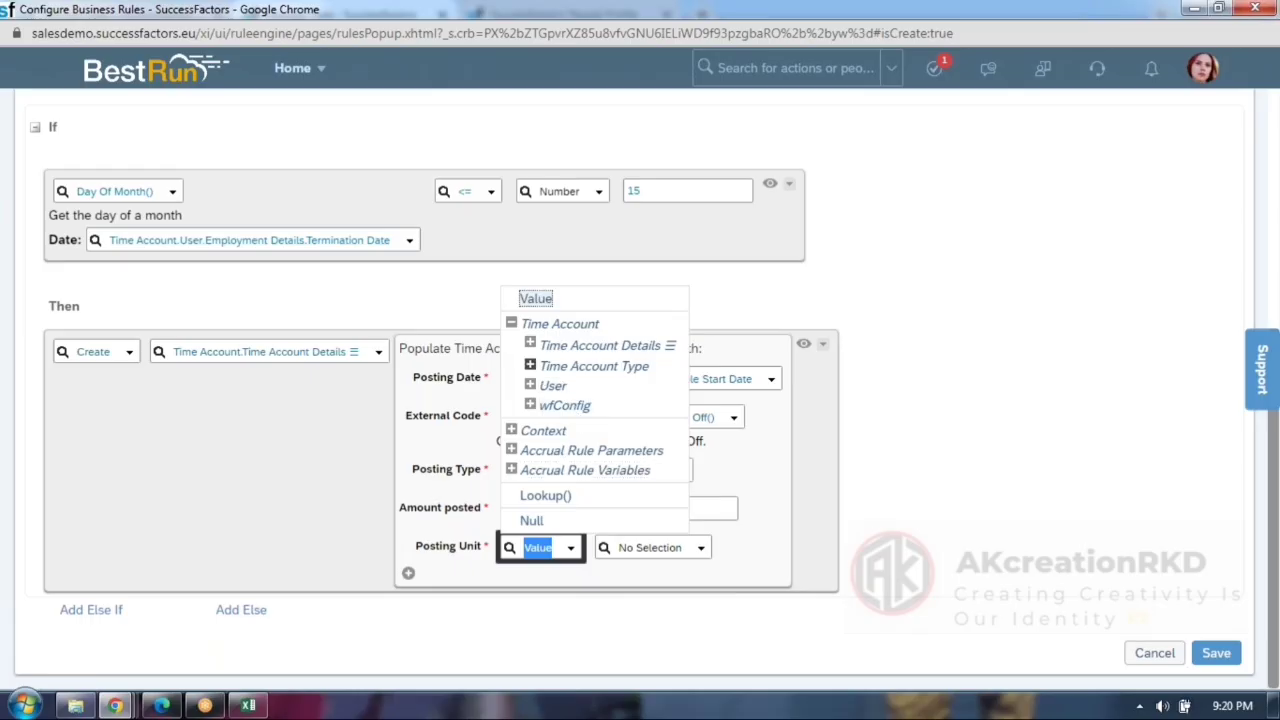
{"action": "left_click", "coordinate": [530, 364]}
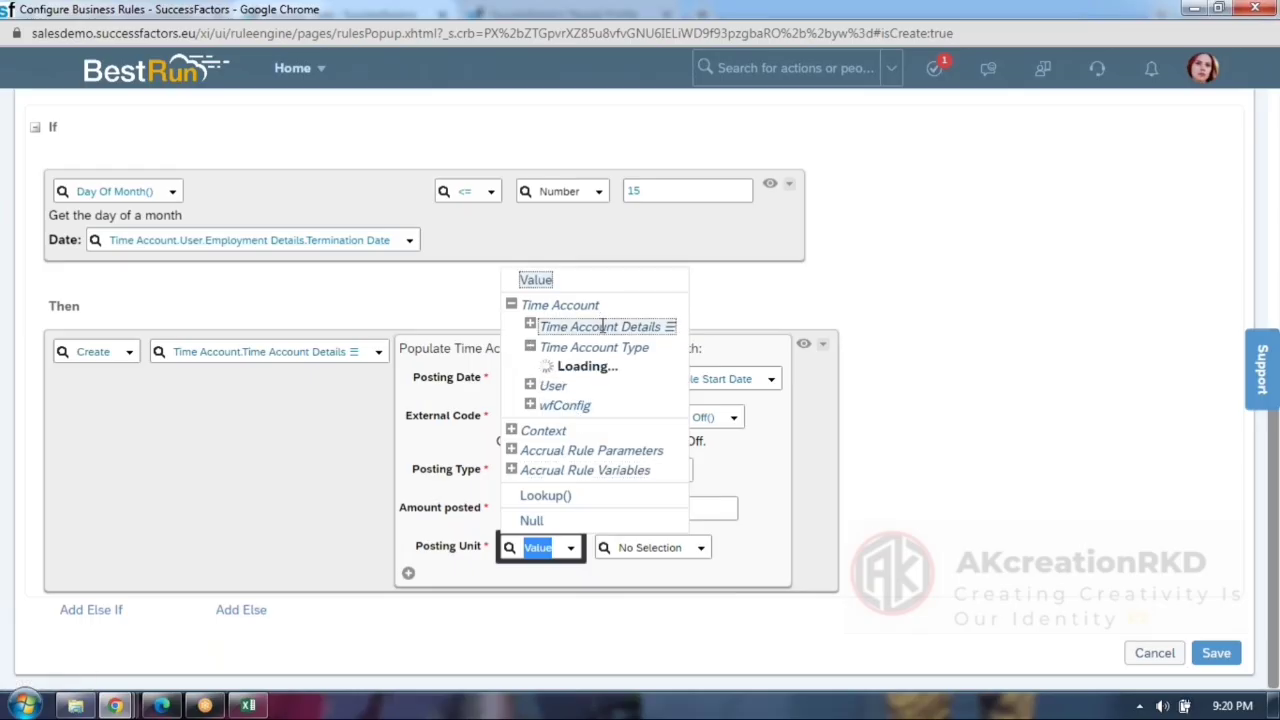
{"action": "scroll", "coordinate": [624, 344], "scroll_direction": "down", "scroll_amount": 3}
{"action": "left_click", "coordinate": [570, 346]}
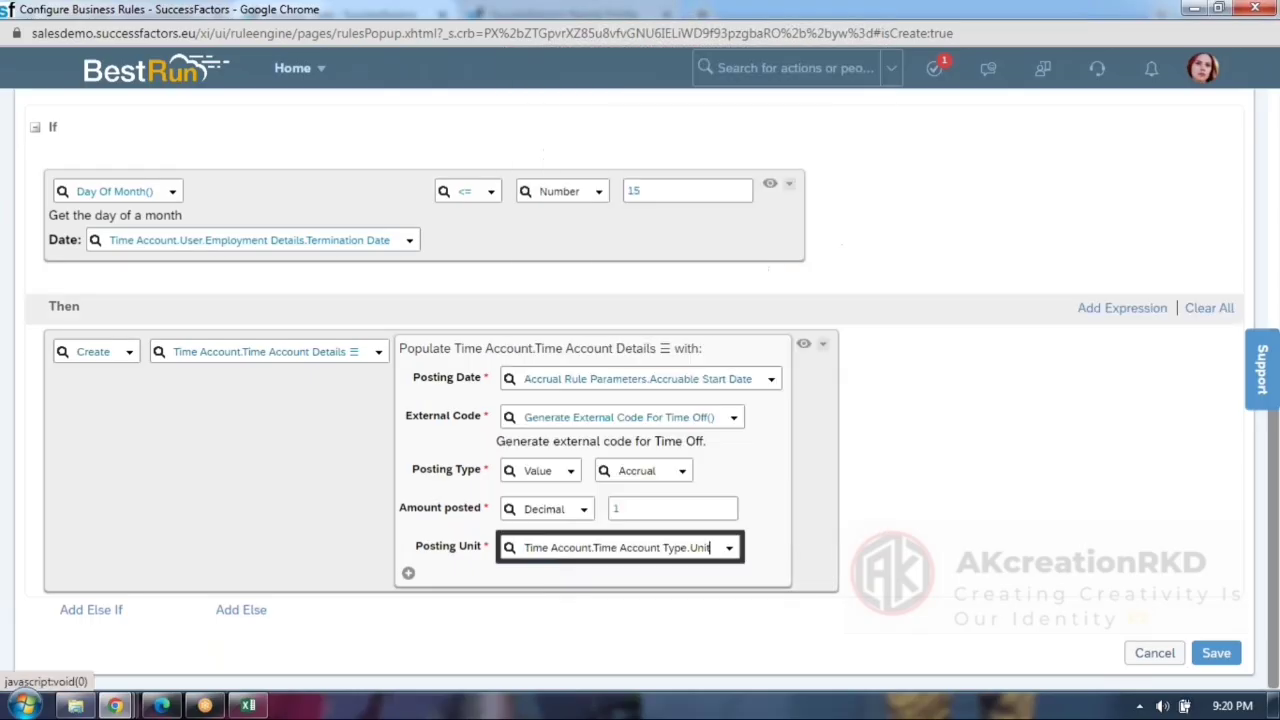
Add an Else If branch, copy the Day Of Month() condition into it, and set its comparison operator to >.
{"action": "left_click", "coordinate": [103, 615]}
{"action": "scroll", "coordinate": [329, 514], "scroll_direction": "down", "scroll_amount": 1}
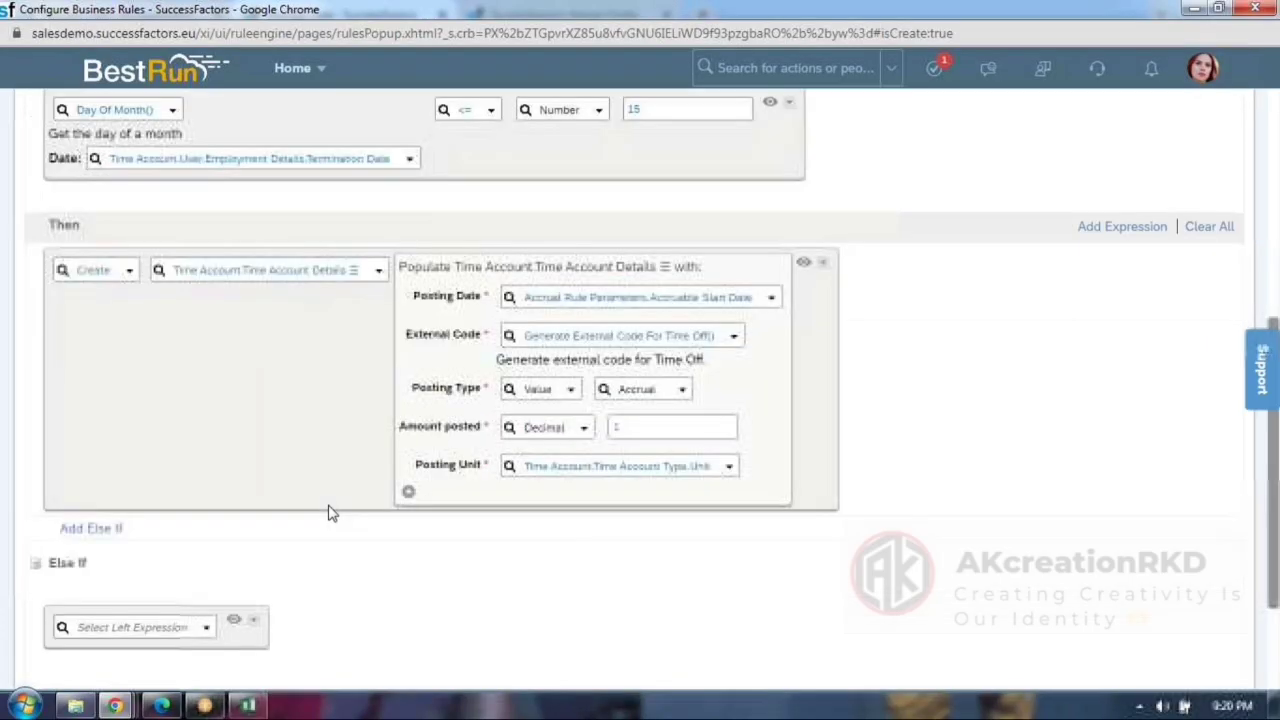
{"action": "scroll", "coordinate": [574, 378], "scroll_direction": "up", "scroll_amount": 1}
{"action": "left_click", "coordinate": [789, 190]}
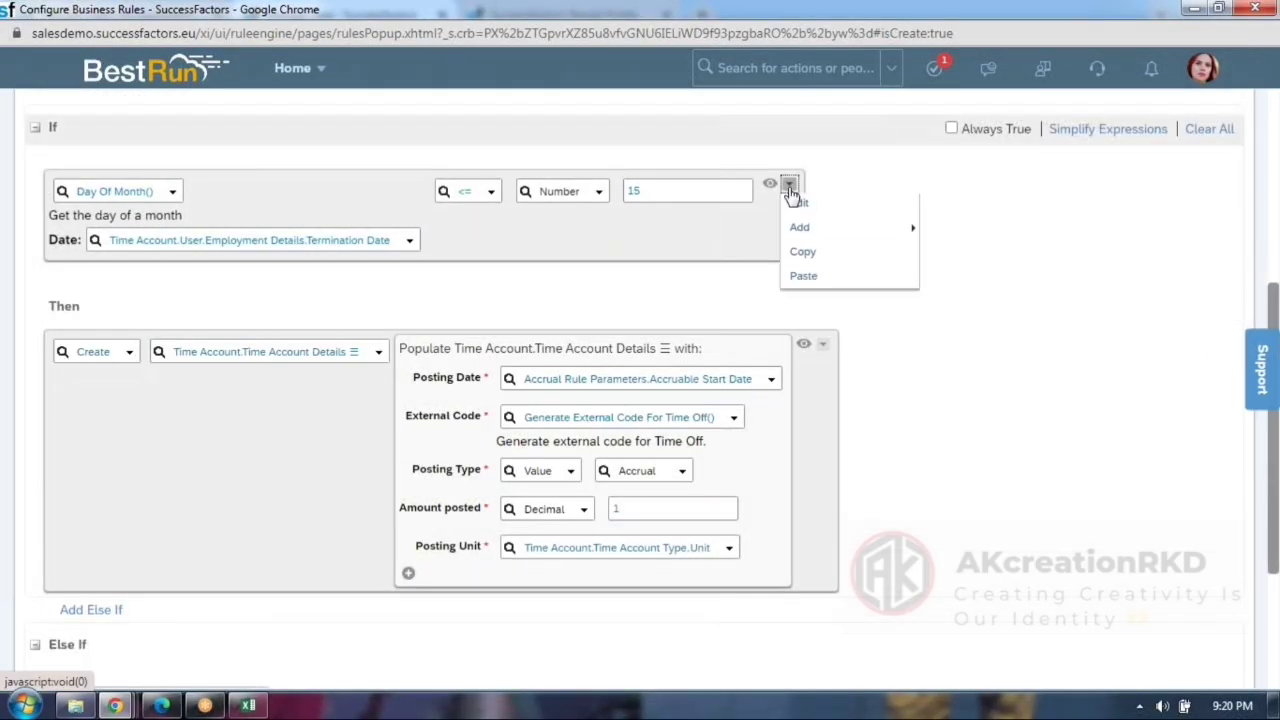
{"action": "left_click", "coordinate": [803, 251]}
{"action": "scroll", "coordinate": [400, 443], "scroll_direction": "down", "scroll_amount": 3}
{"action": "left_click", "coordinate": [253, 466]}
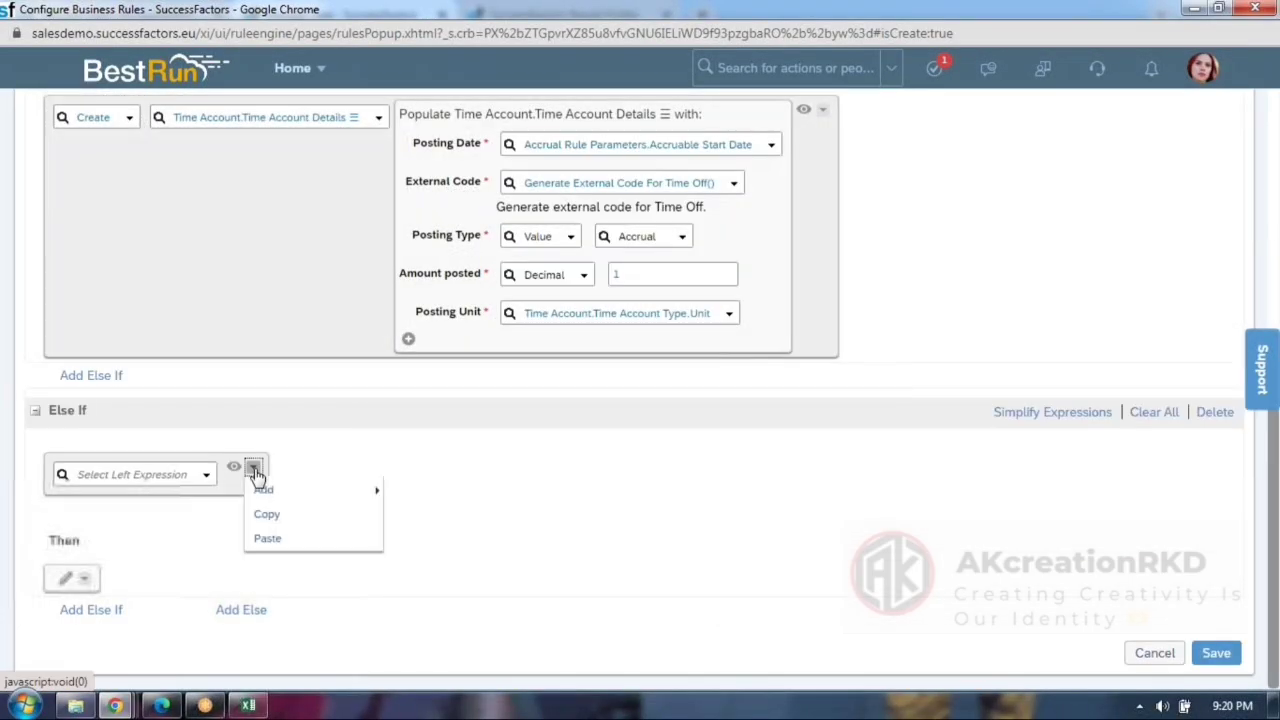
{"action": "left_click", "coordinate": [278, 563]}
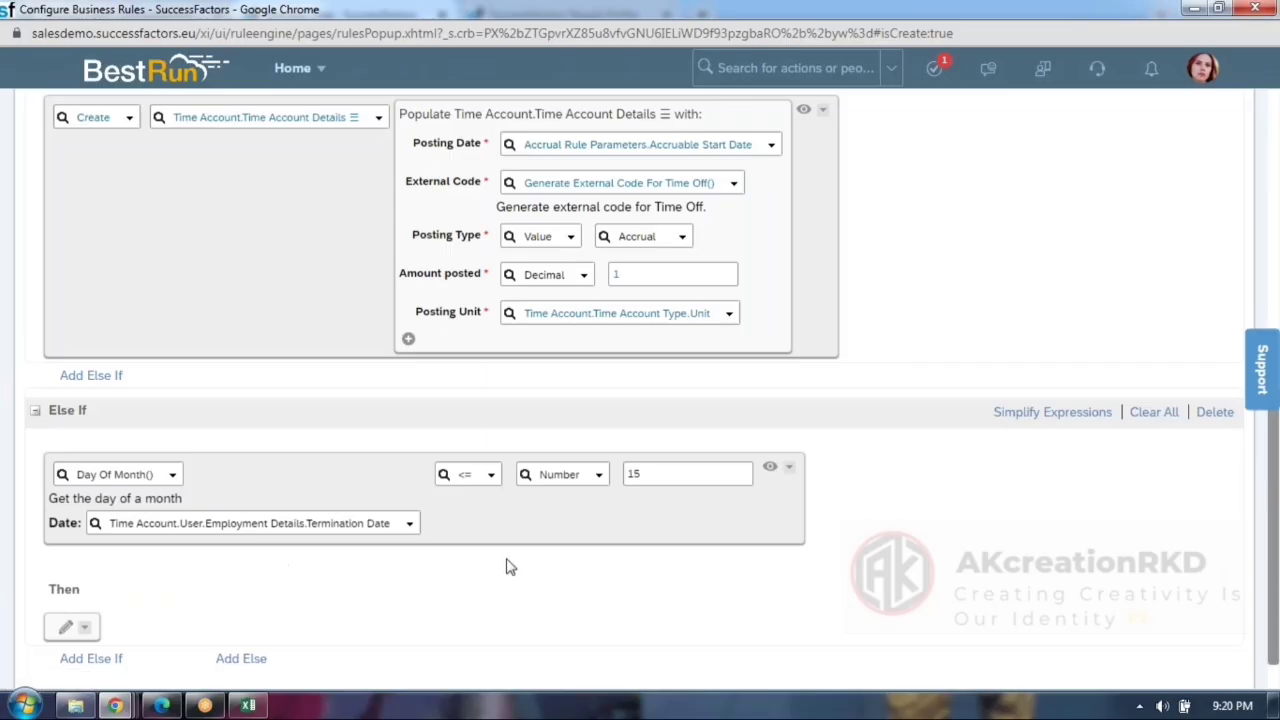
{"action": "left_click", "coordinate": [490, 476]}
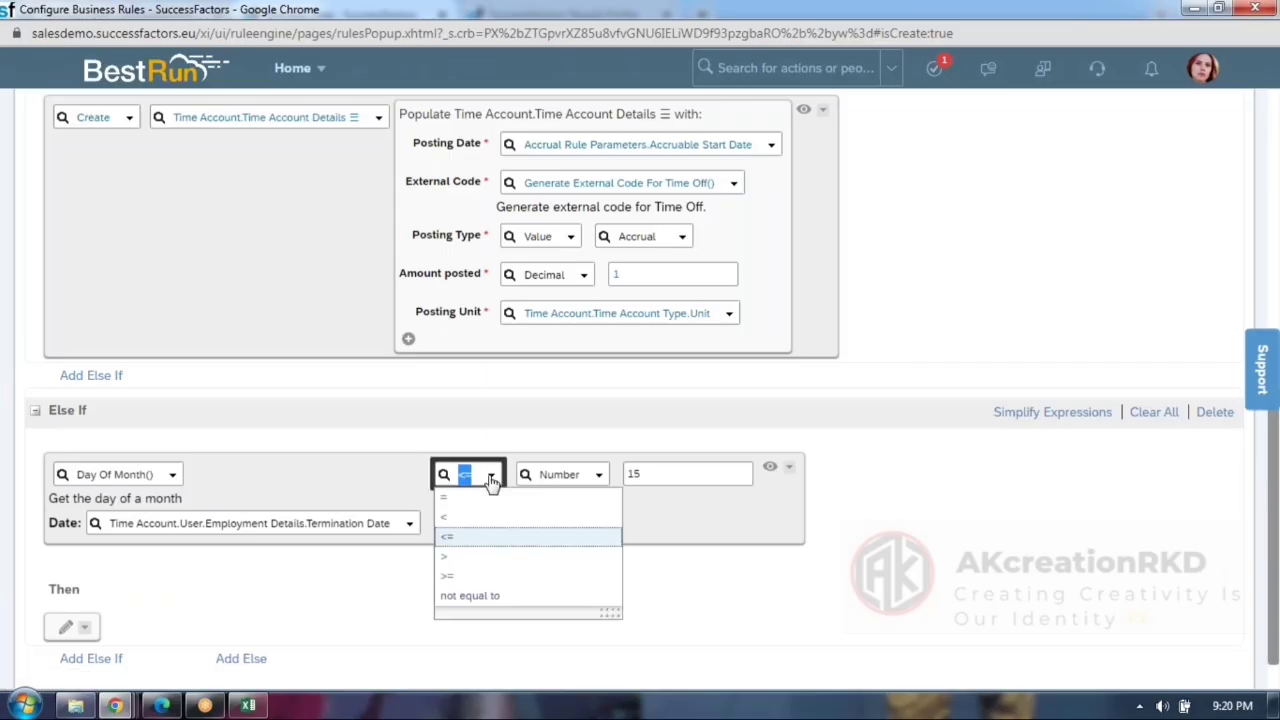
{"action": "left_click", "coordinate": [462, 561]}
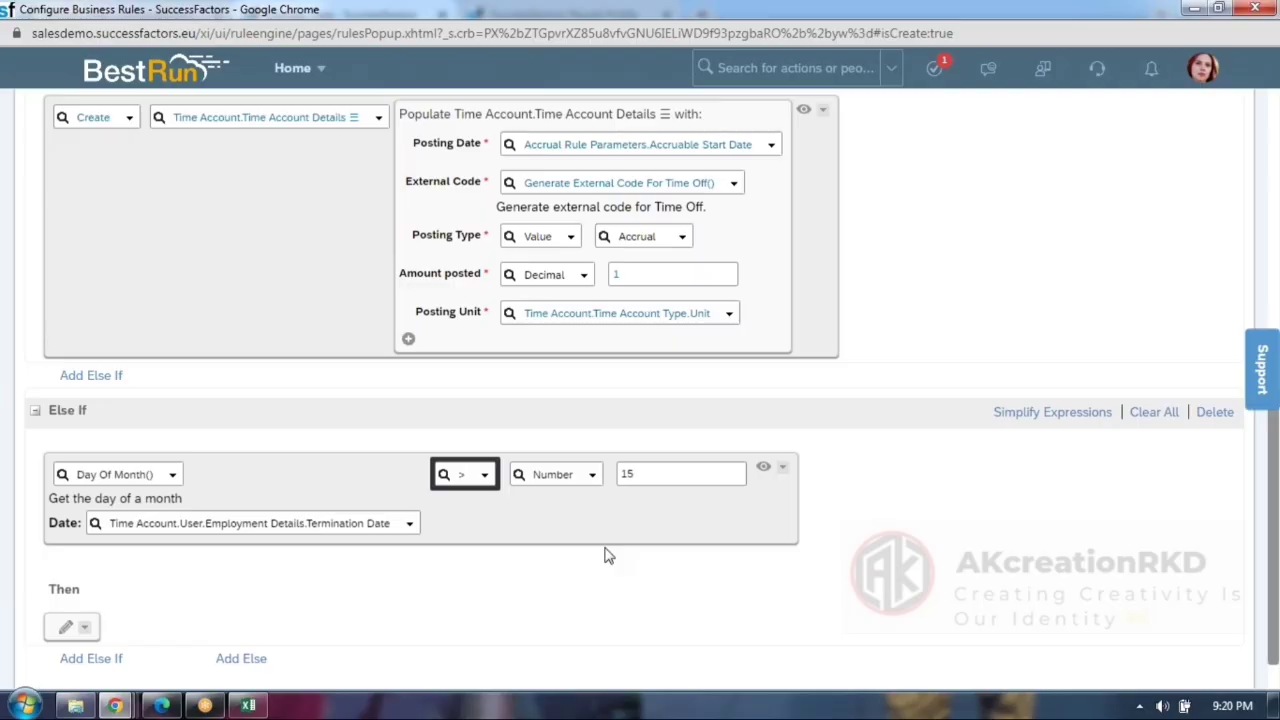
Copy the If branch's Create Time Account Details action into the Else If branch's Then section.
{"action": "scroll", "coordinate": [604, 556], "scroll_direction": "up", "scroll_amount": 4}
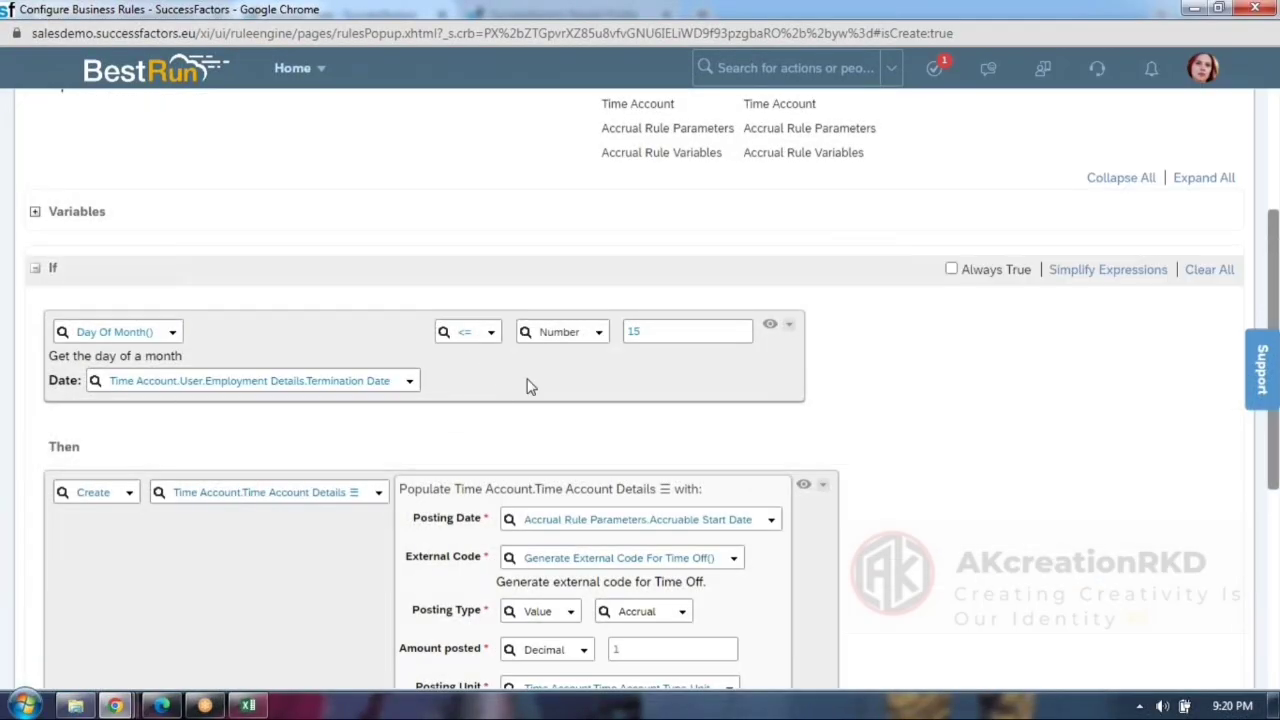
{"action": "scroll", "coordinate": [645, 395], "scroll_direction": "down", "scroll_amount": 1}
{"action": "scroll", "coordinate": [645, 395], "scroll_direction": "down", "scroll_amount": 2}
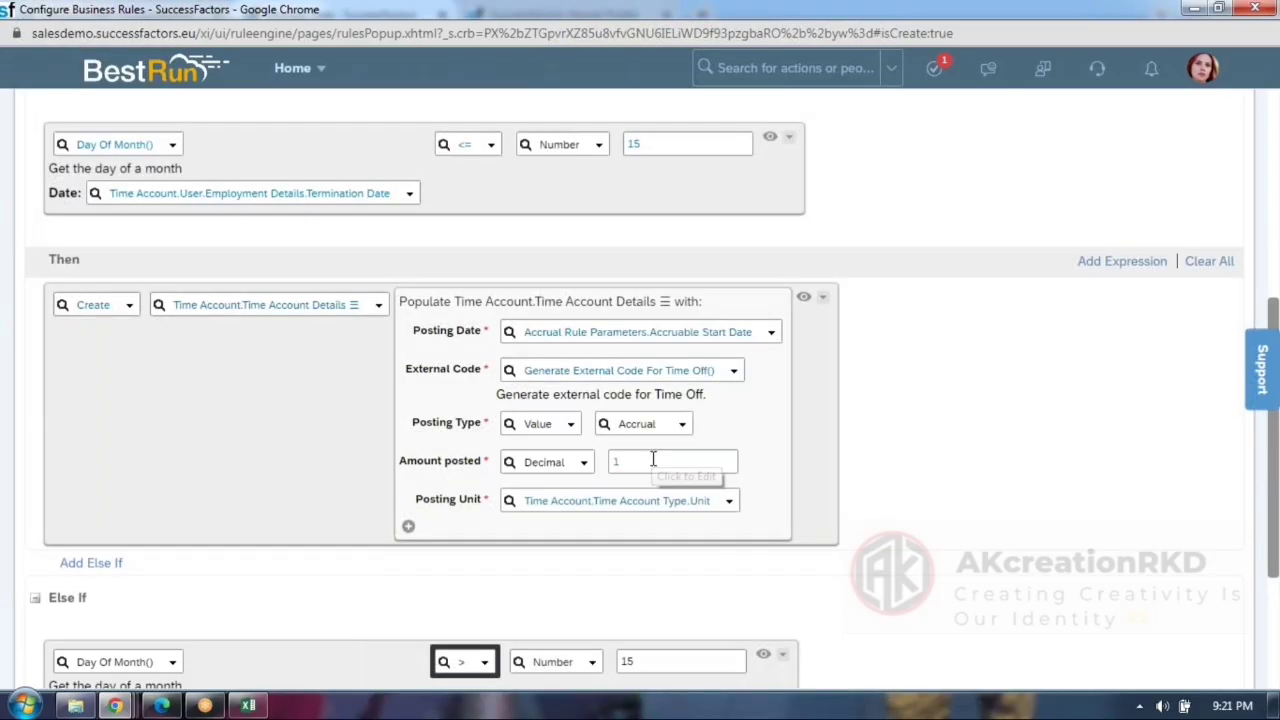
{"action": "scroll", "coordinate": [655, 457], "scroll_direction": "down", "scroll_amount": 2}
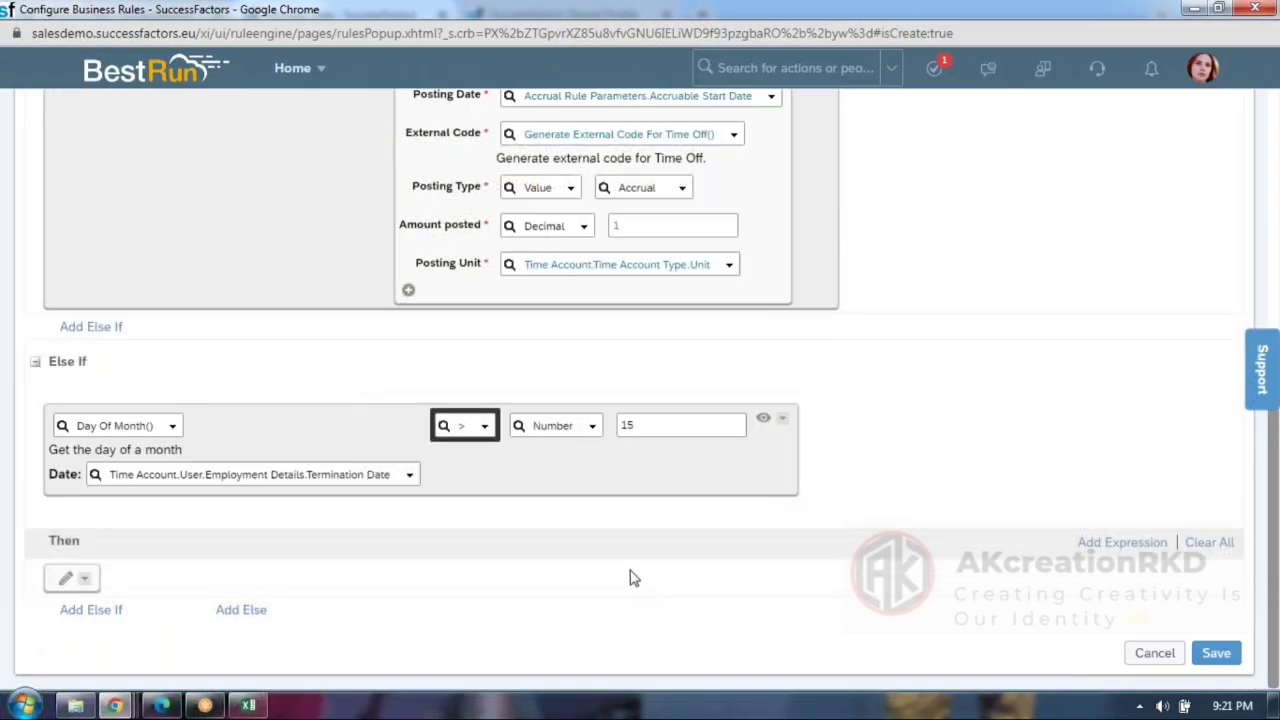
{"action": "scroll", "coordinate": [632, 578], "scroll_direction": "up", "scroll_amount": 1}
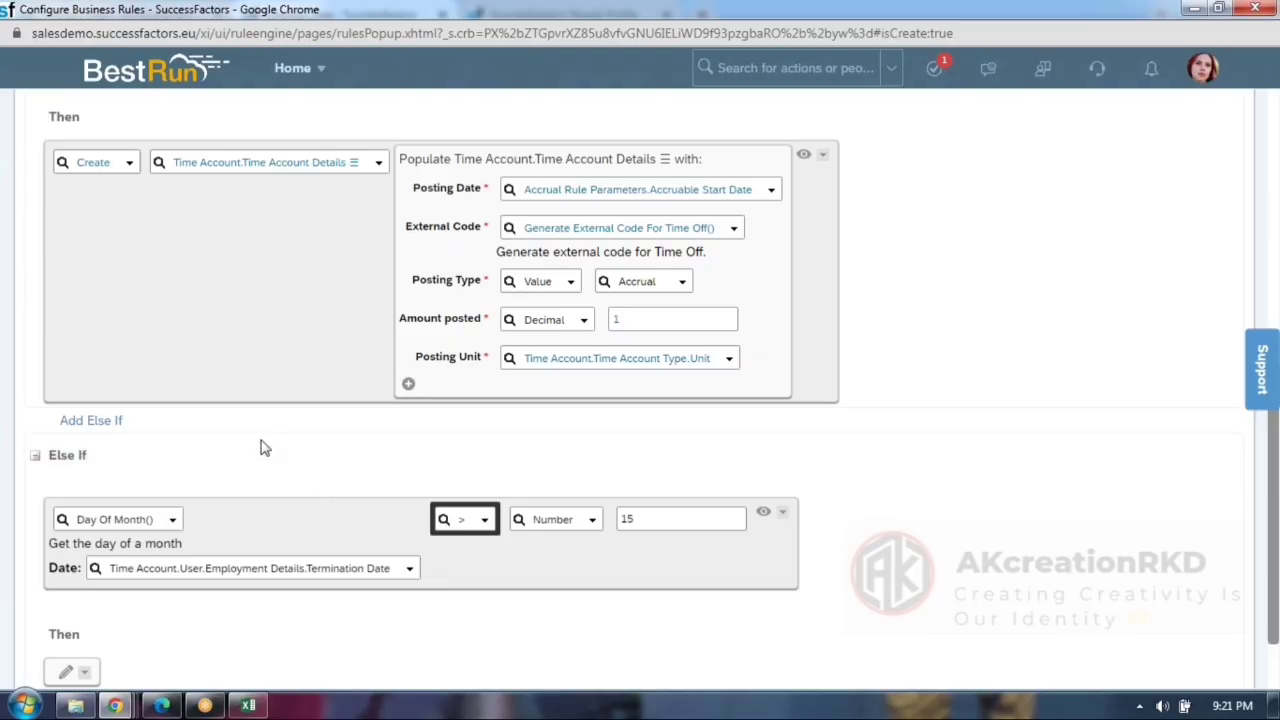
{"action": "scroll", "coordinate": [180, 520], "scroll_direction": "down", "scroll_amount": 2}
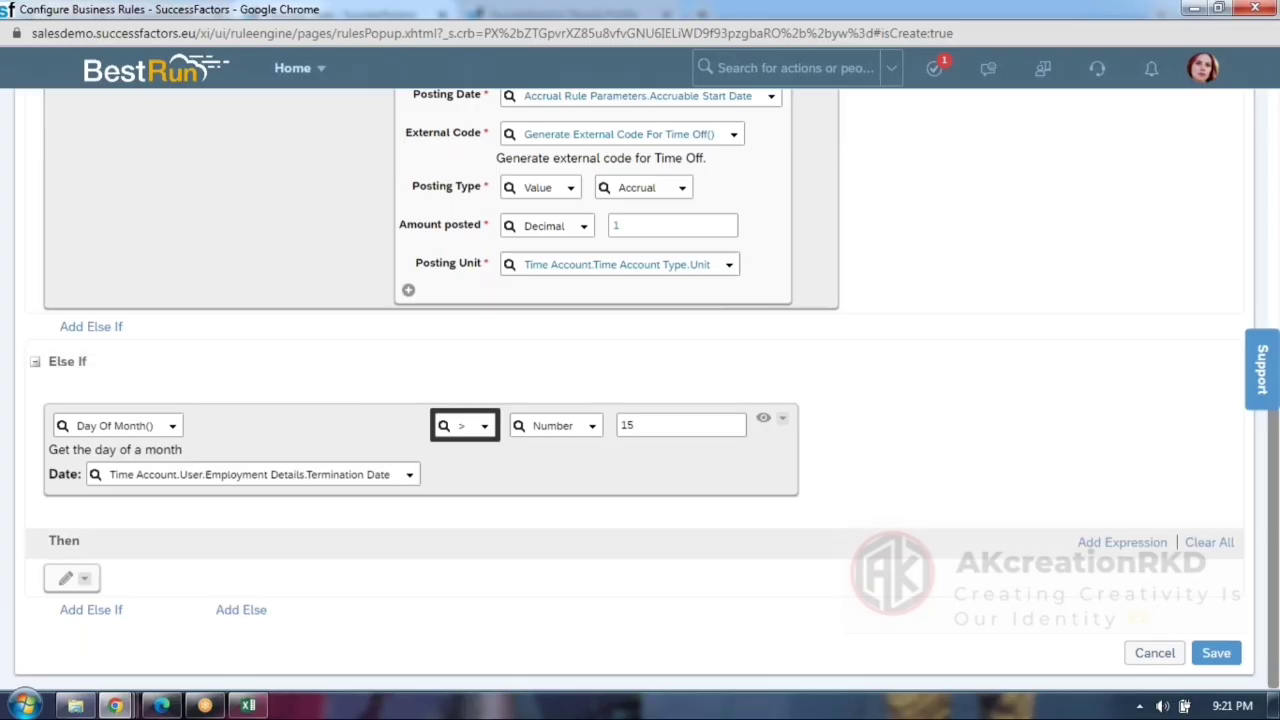
{"action": "scroll", "coordinate": [565, 380], "scroll_direction": "up", "scroll_amount": 2}
{"action": "left_click", "coordinate": [822, 150]}
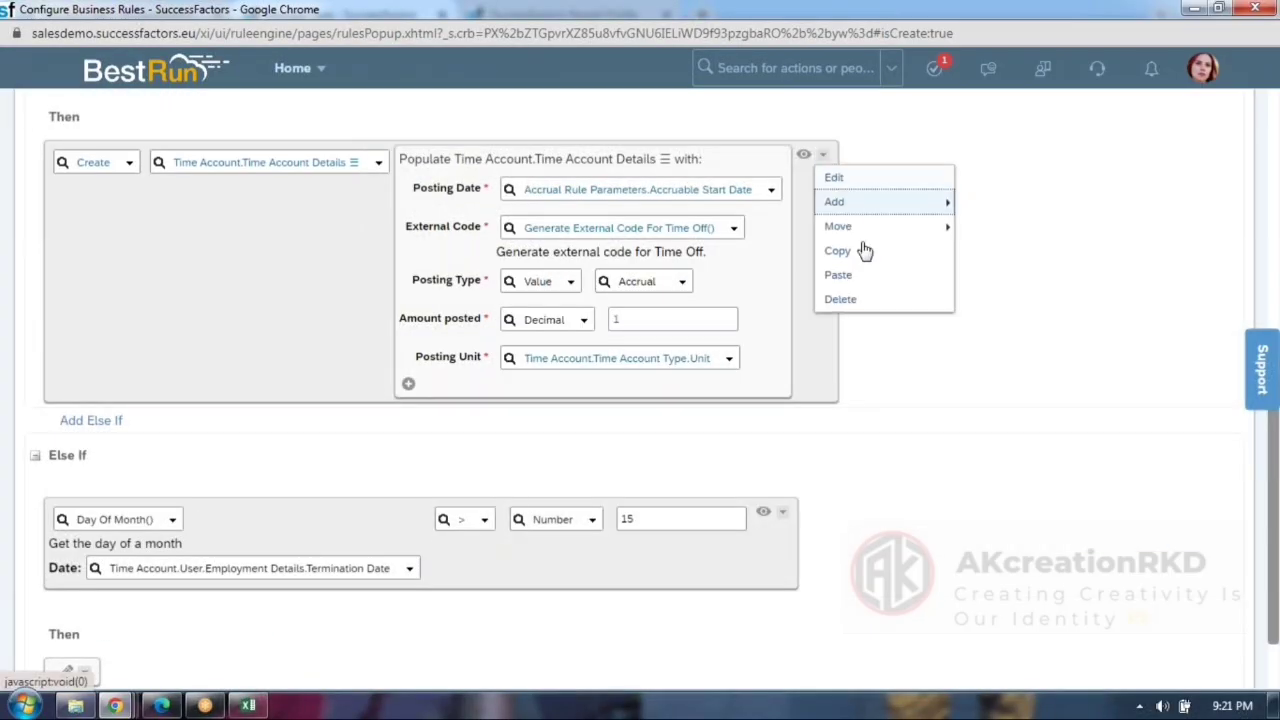
{"action": "left_click", "coordinate": [862, 252]}
{"action": "scroll", "coordinate": [209, 514], "scroll_direction": "down", "scroll_amount": 2}
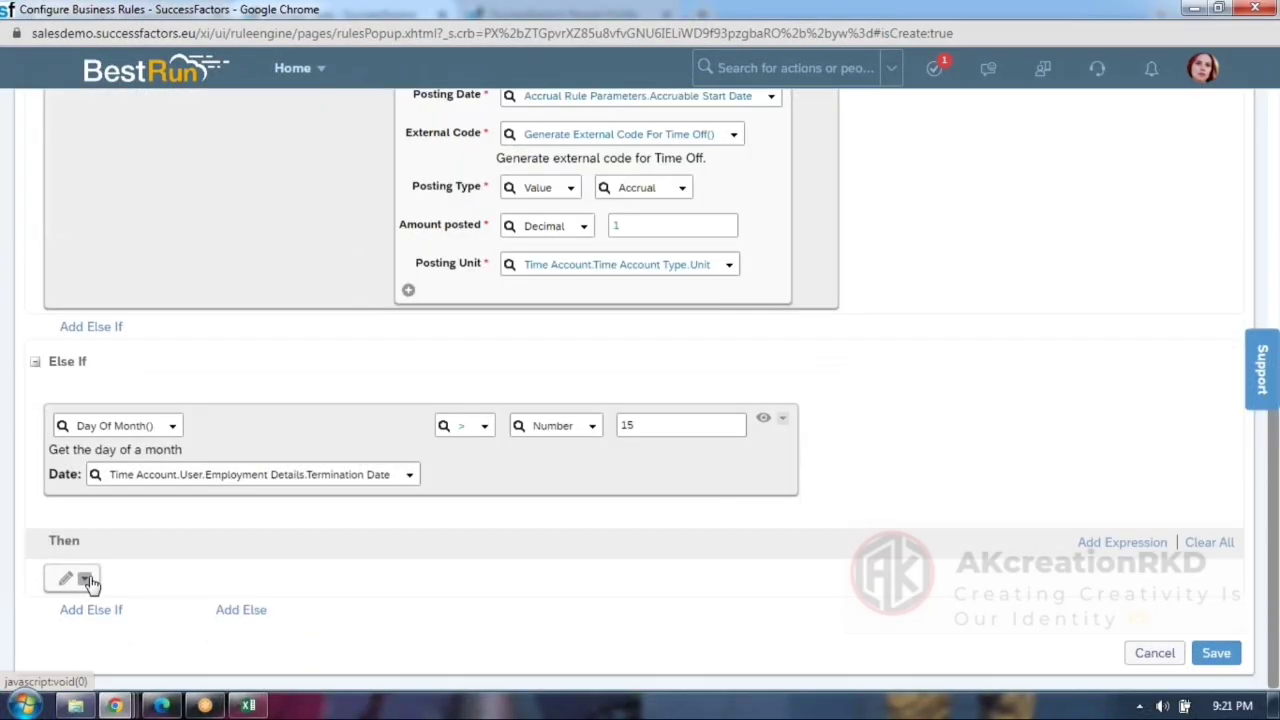
{"action": "left_click", "coordinate": [84, 578]}
{"action": "left_click", "coordinate": [111, 532]}
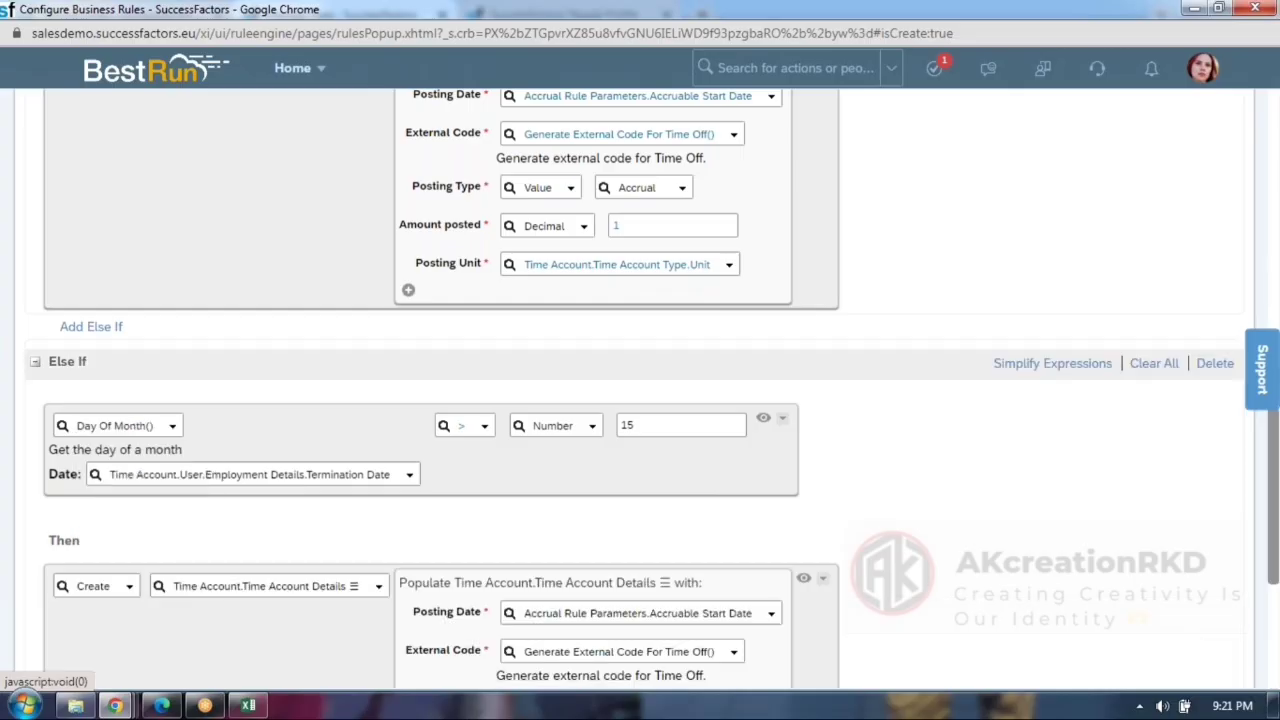
Set the Amount posted in the Else If branch to 2 and save the rule.
{"action": "scroll", "coordinate": [671, 468], "scroll_direction": "down", "scroll_amount": 5}
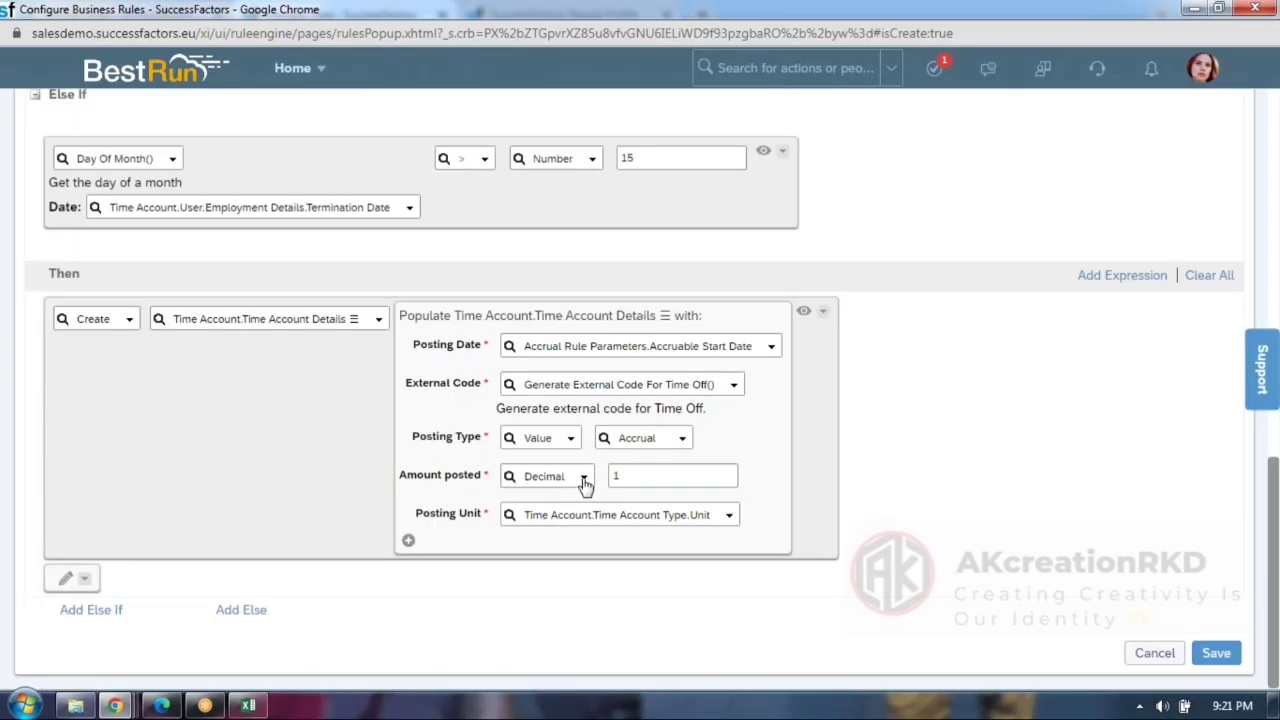
{"action": "double_click", "coordinate": [630, 477]}
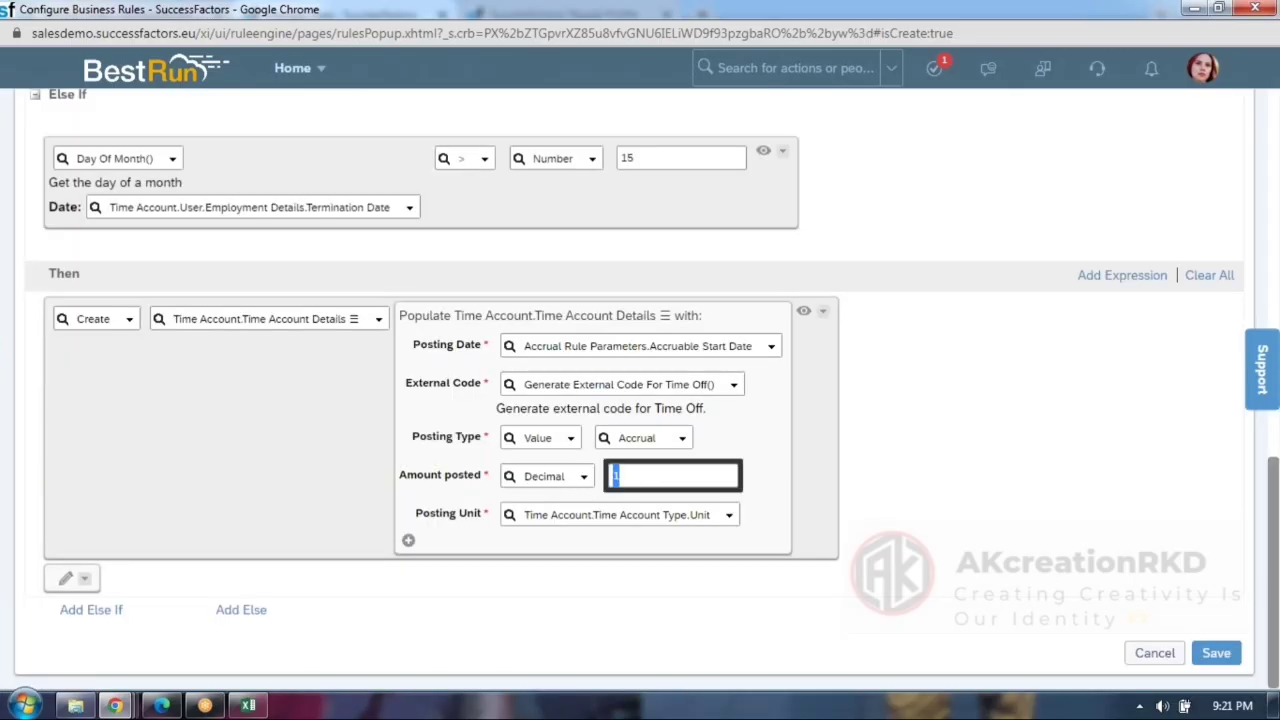
{"action": "type", "text": "2"}
{"action": "left_click", "coordinate": [1216, 656]}
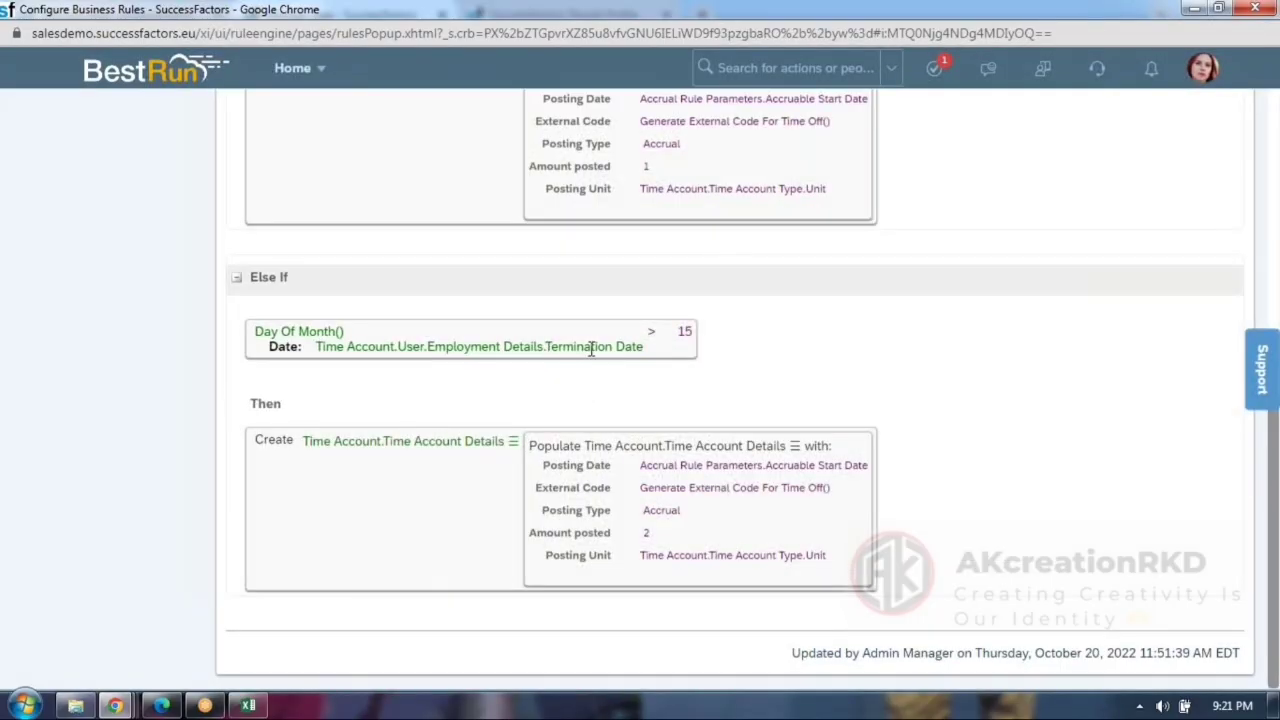
Copy the saved rule's ID and assign AL_TermRule_WESTP as the Termination Rule in the Manage Data window.
{"action": "scroll", "coordinate": [628, 410], "scroll_direction": "up", "scroll_amount": 3}
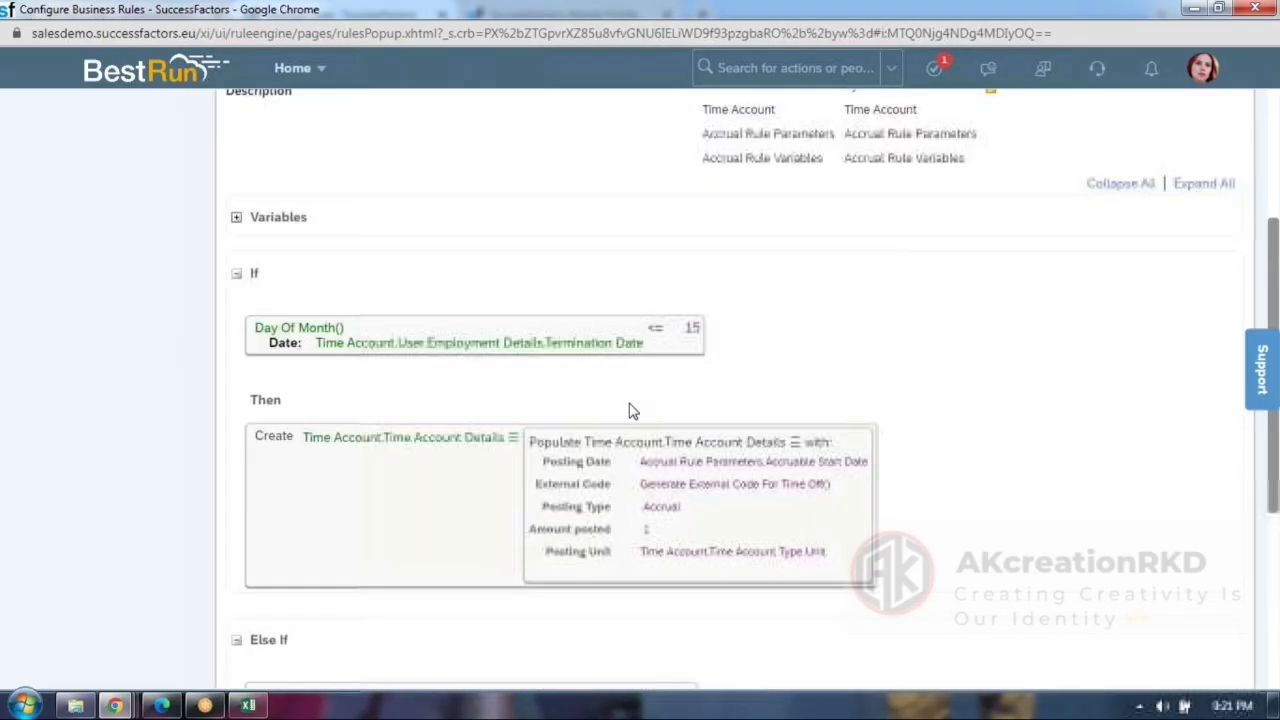
{"action": "scroll", "coordinate": [631, 410], "scroll_direction": "up", "scroll_amount": 3}
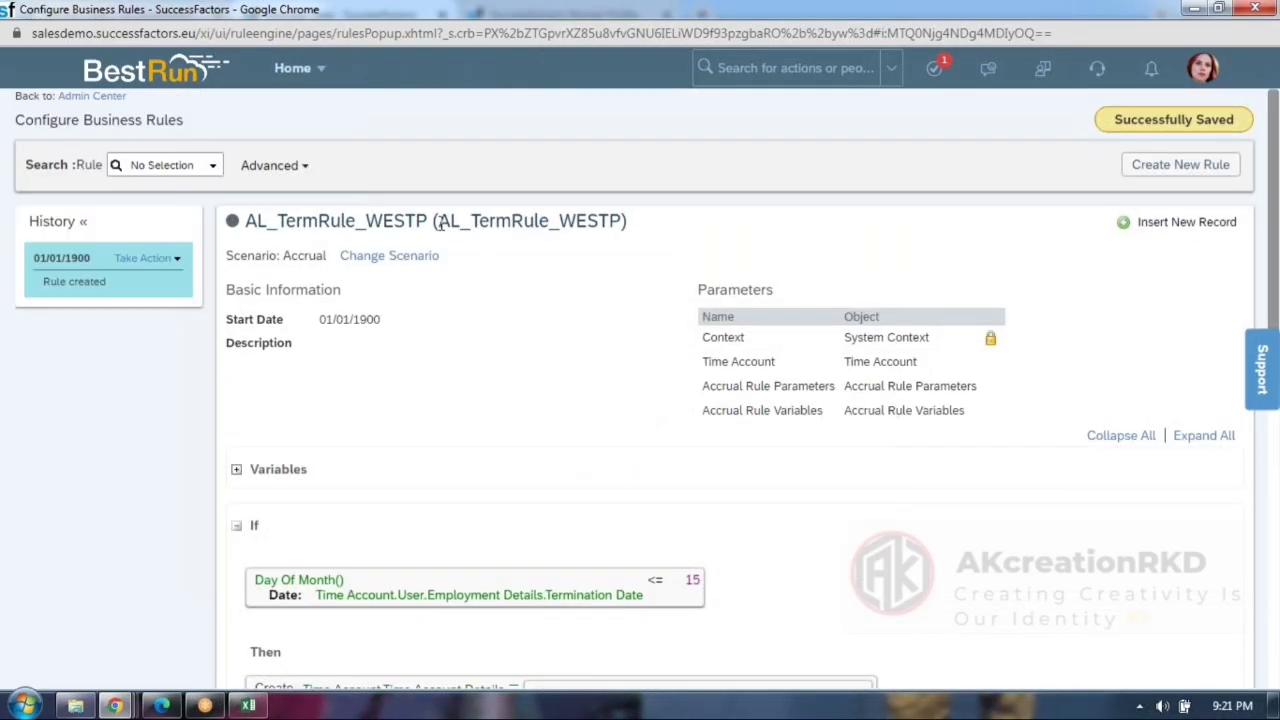
{"action": "left_click_drag", "start_coordinate": [438, 221], "coordinate": [623, 222]}
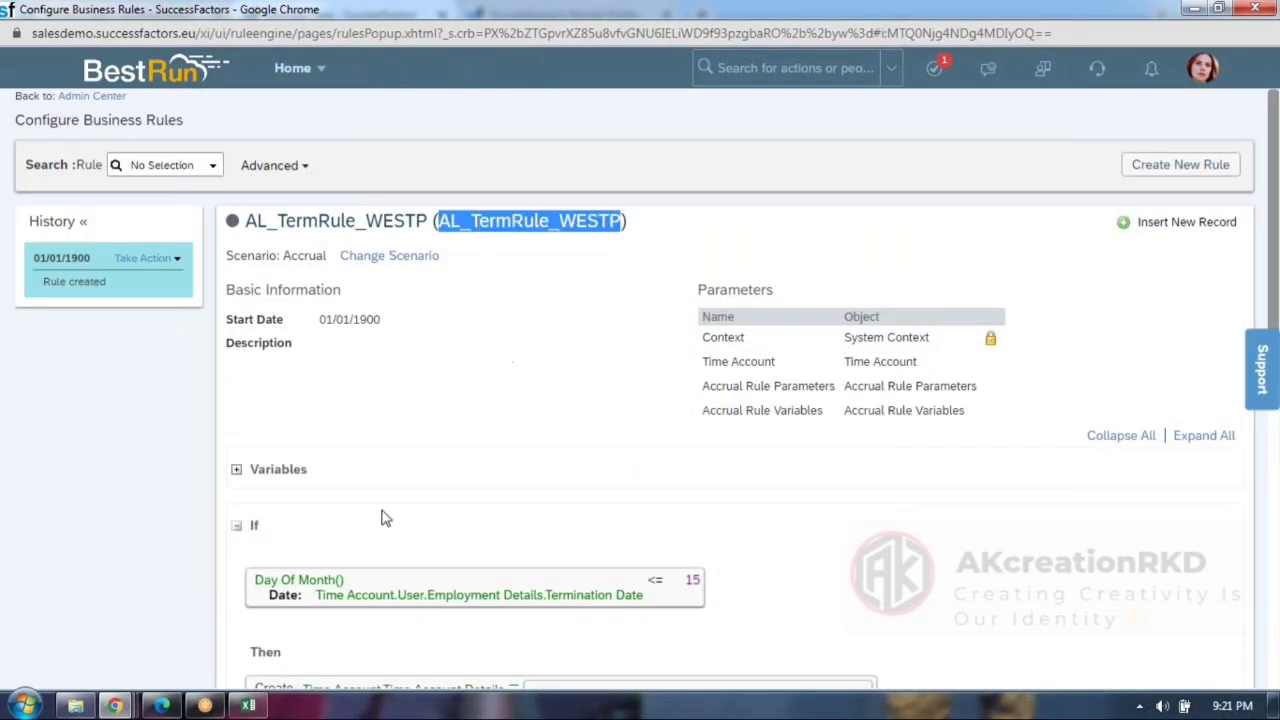
{"action": "left_click", "coordinate": [115, 706]}
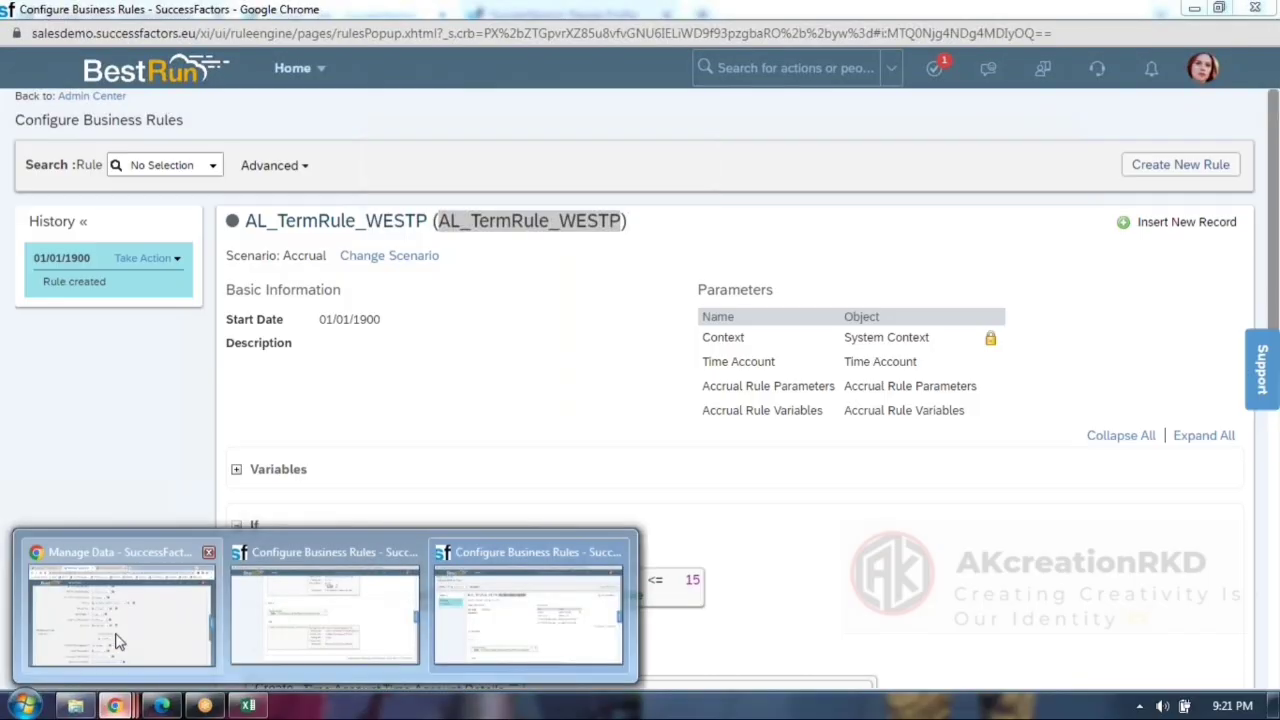
{"action": "left_click", "coordinate": [115, 640]}
{"action": "left_click", "coordinate": [446, 296]}
{"action": "key", "text": "ctrl+v"}
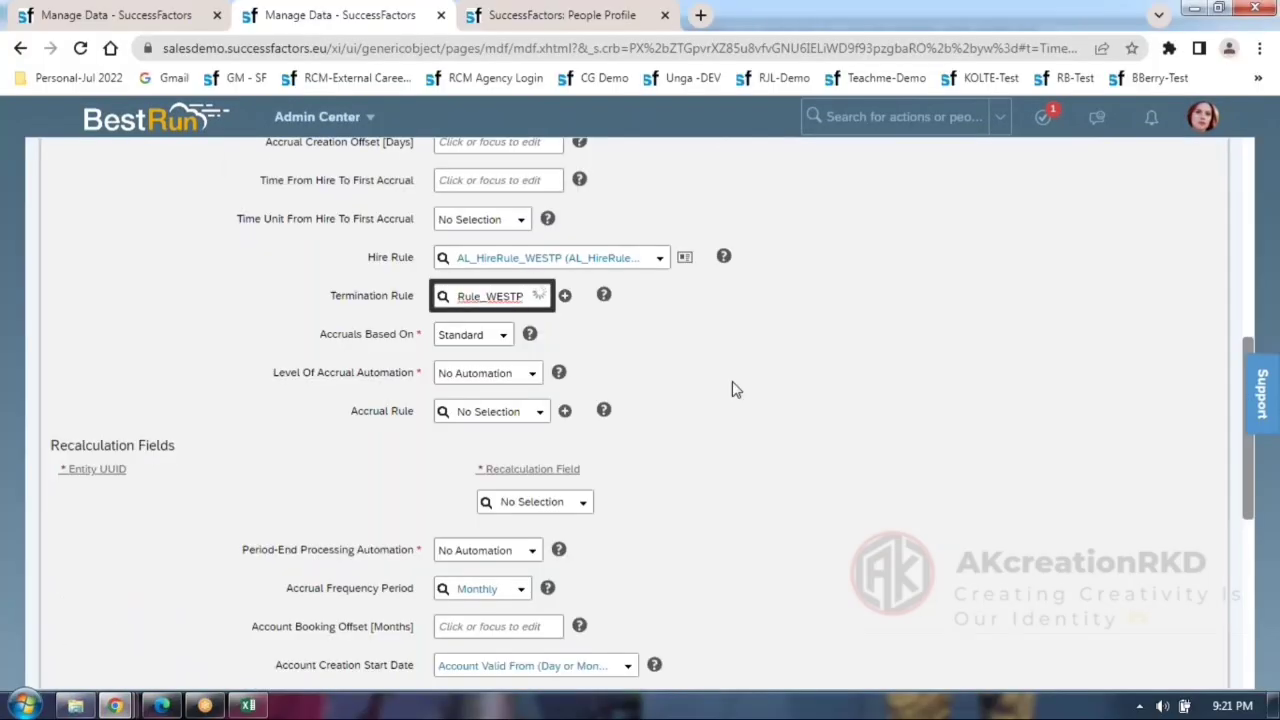
{"action": "left_click", "coordinate": [506, 322]}
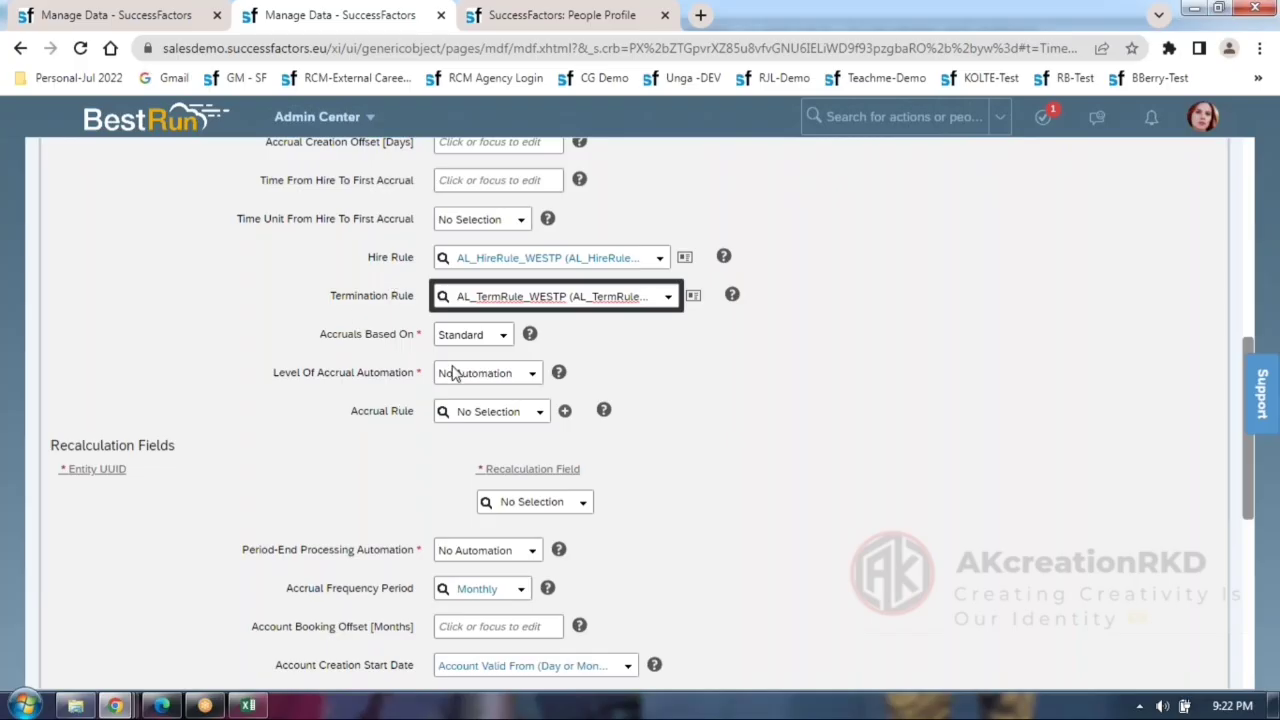
Create a new Accrual scenario rule for the Accrual Rule field with name and ID AL_AccrualRule_WESTP.
{"action": "left_click", "coordinate": [565, 412]}
{"action": "left_click", "coordinate": [77, 305]}
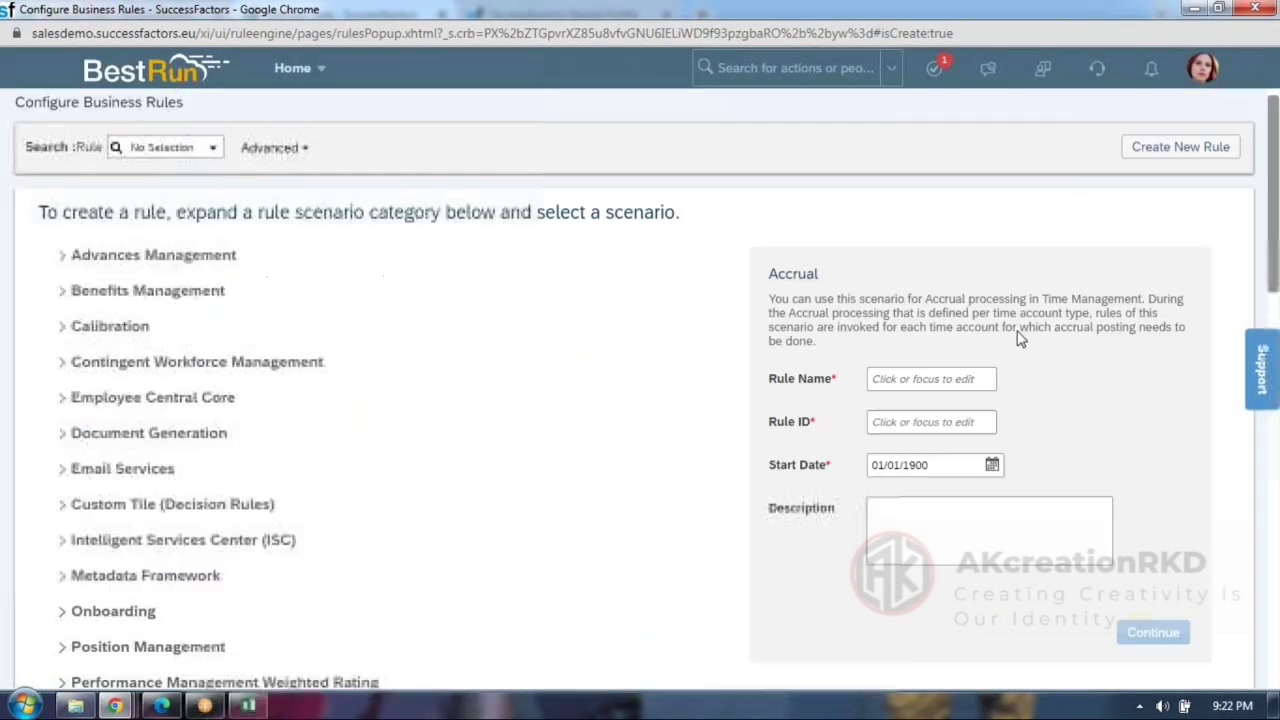
{"action": "left_click", "coordinate": [897, 377]}
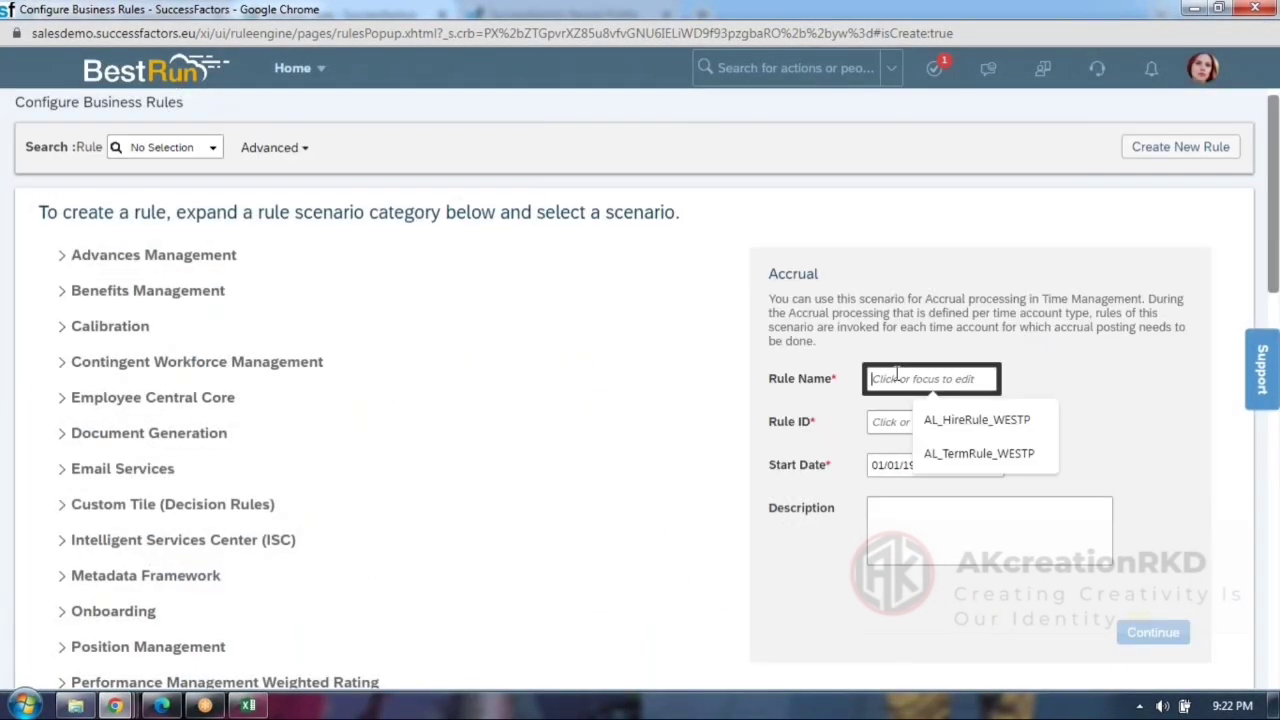
{"action": "type", "text": "AL_Accrual"}
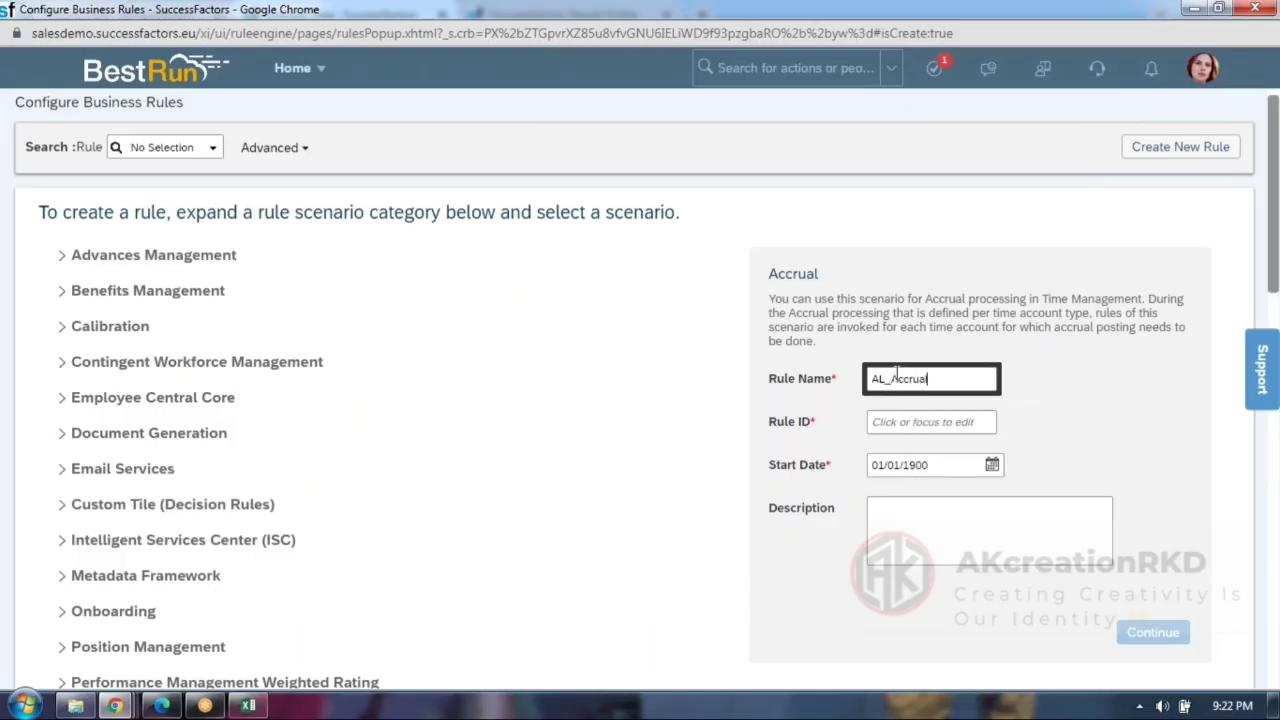
{"action": "type", "text": "Rule_WESTP"}
{"action": "left_click", "coordinate": [944, 422]}
{"action": "left_click", "coordinate": [935, 525]}
{"action": "left_click", "coordinate": [1149, 641]}
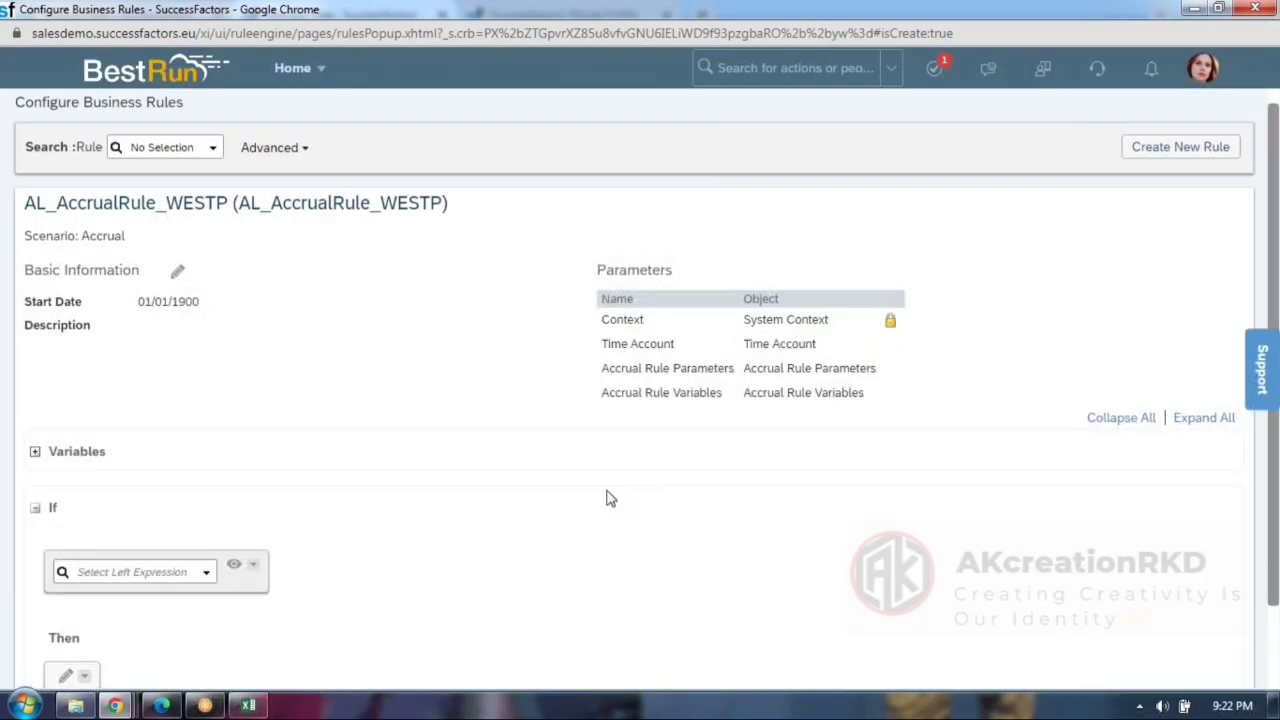
{"action": "scroll", "coordinate": [474, 503], "scroll_direction": "down", "scroll_amount": 1}
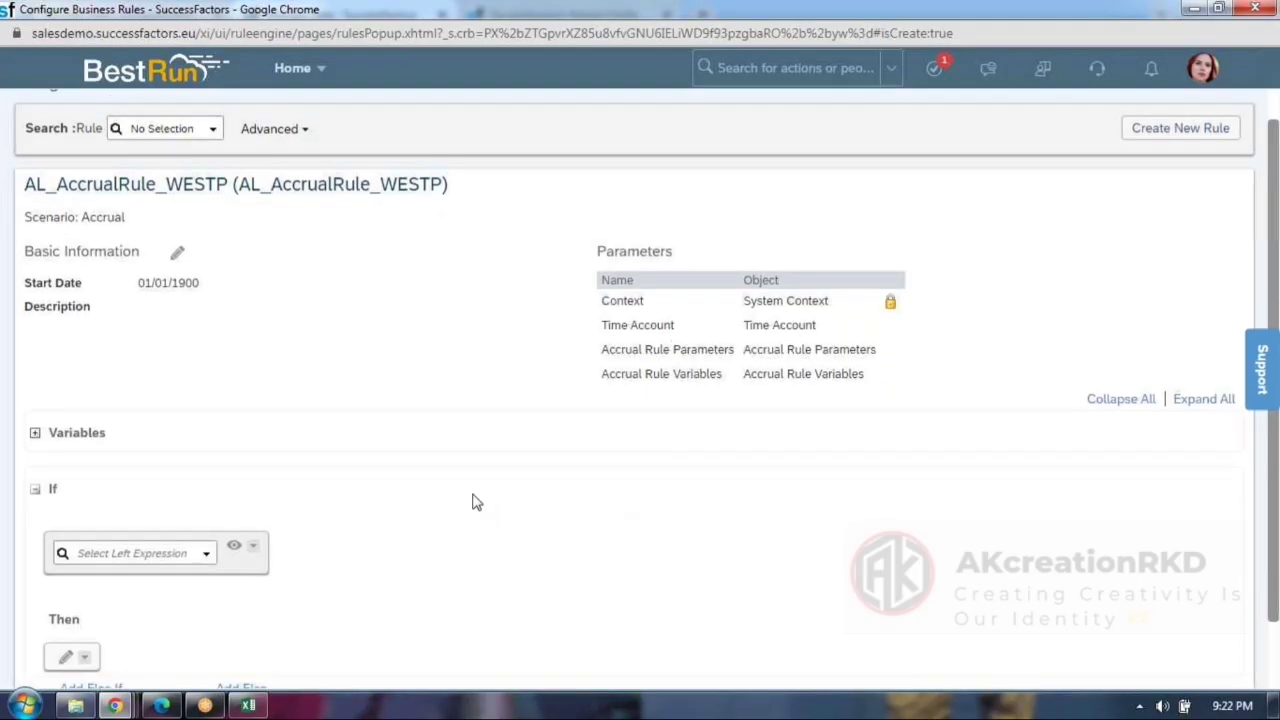
{"action": "left_click", "coordinate": [951, 412]}
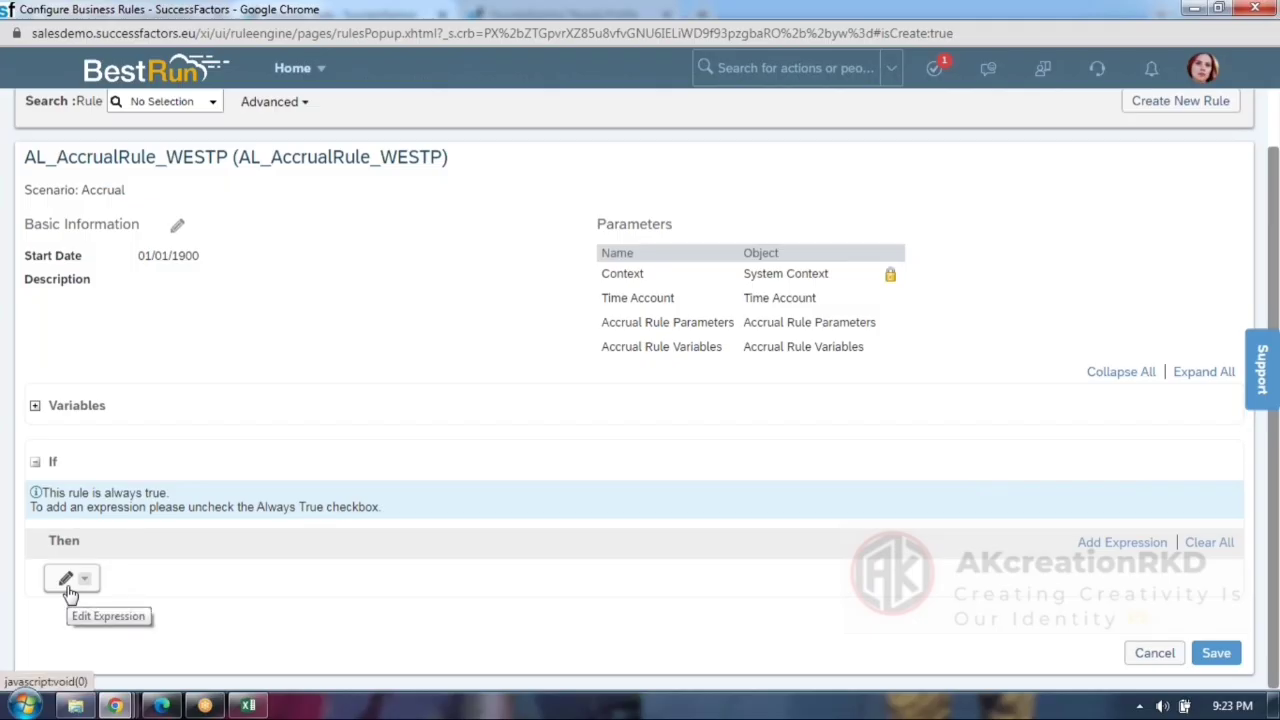
{"action": "left_click", "coordinate": [951, 463]}
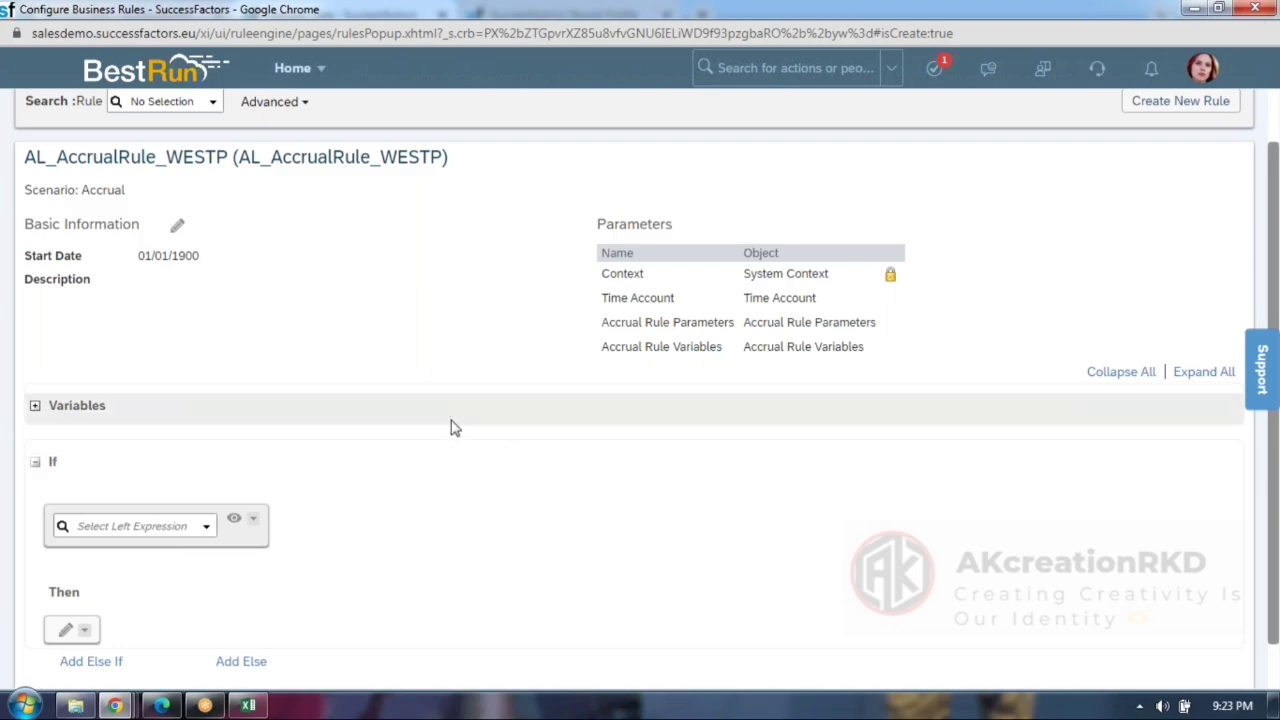
Define the If condition as Day Of Month() less than or equal to the number 15.
{"action": "left_click", "coordinate": [210, 532]}
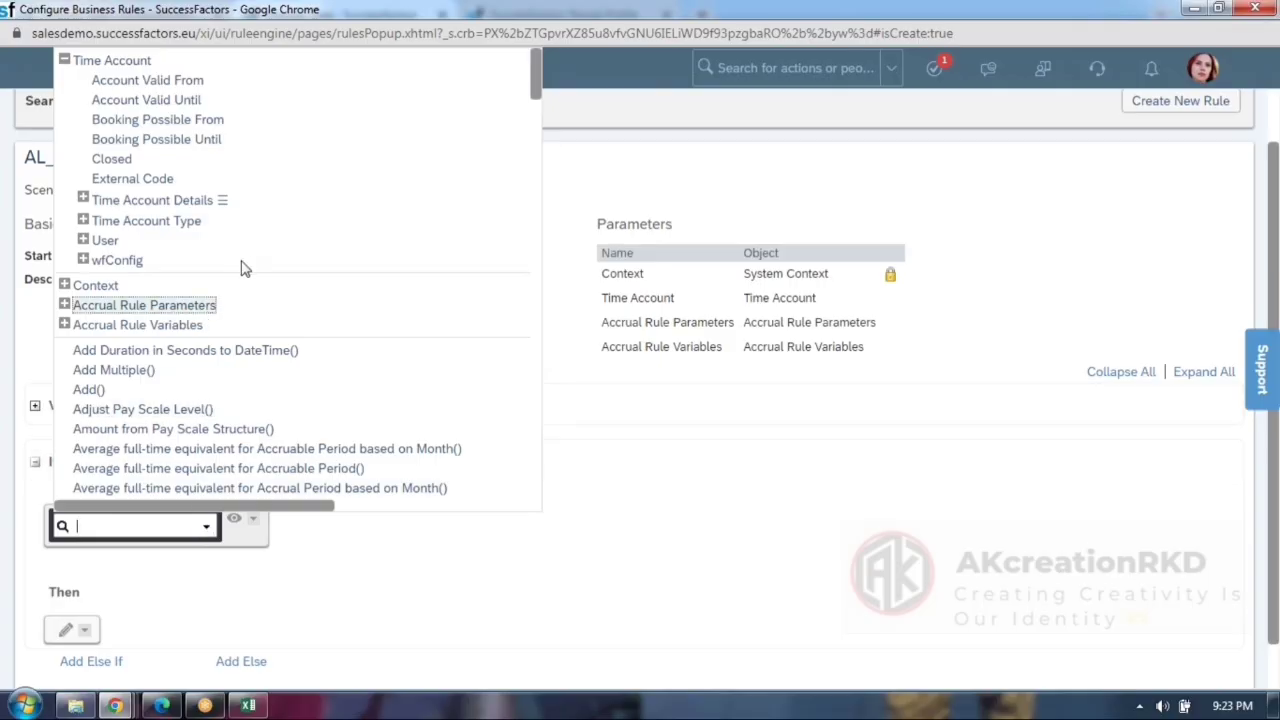
{"action": "scroll", "coordinate": [191, 380], "scroll_direction": "down", "scroll_amount": 4}
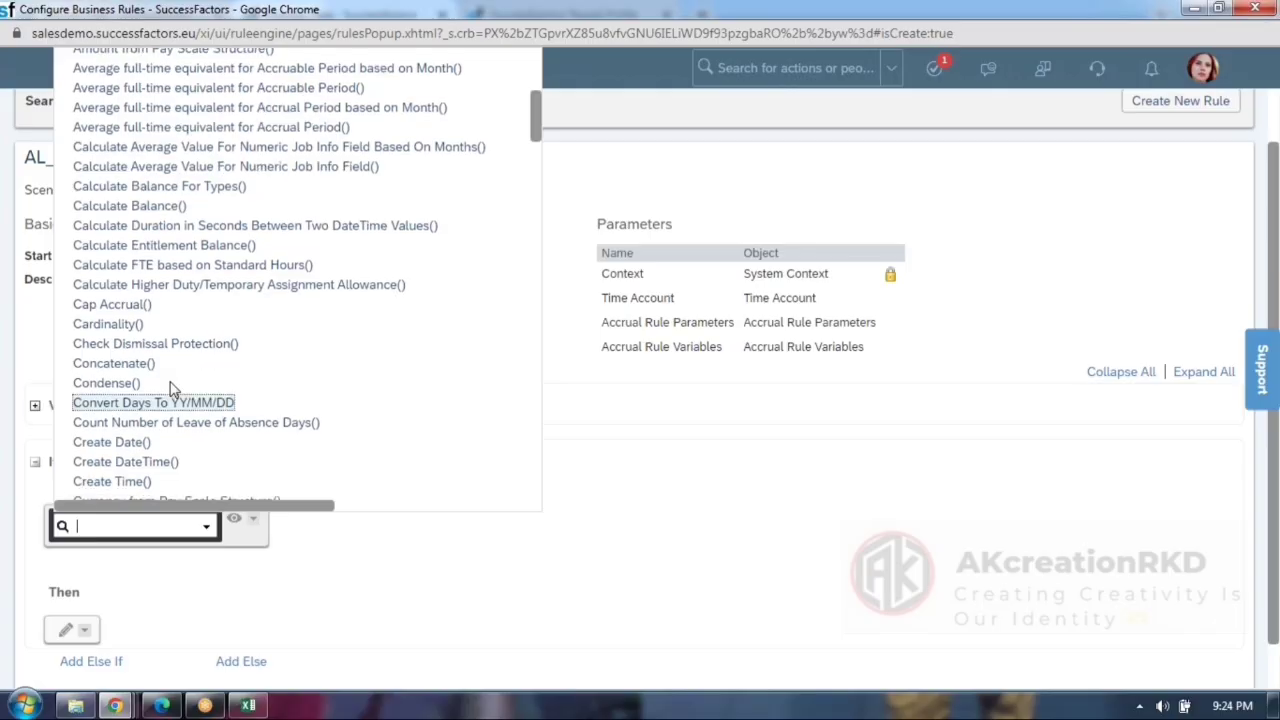
{"action": "scroll", "coordinate": [150, 390], "scroll_direction": "down", "scroll_amount": 4}
{"action": "left_click", "coordinate": [115, 192]}
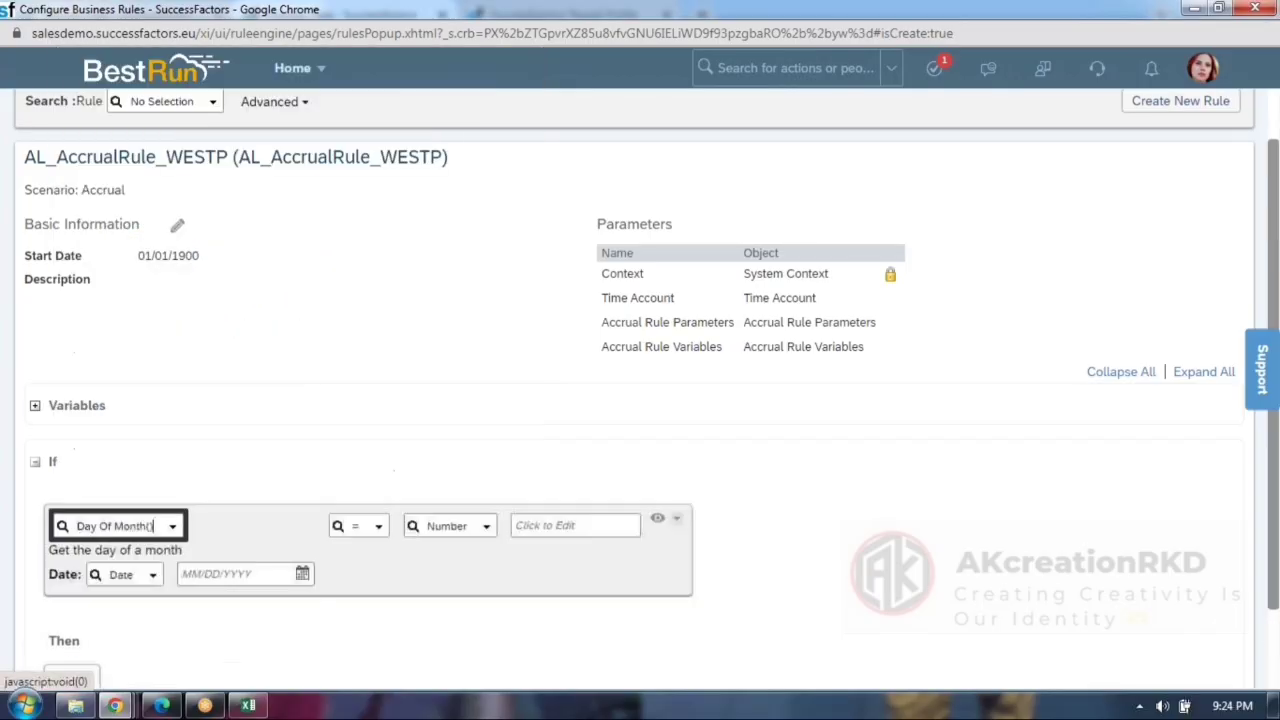
{"action": "left_click", "coordinate": [382, 530]}
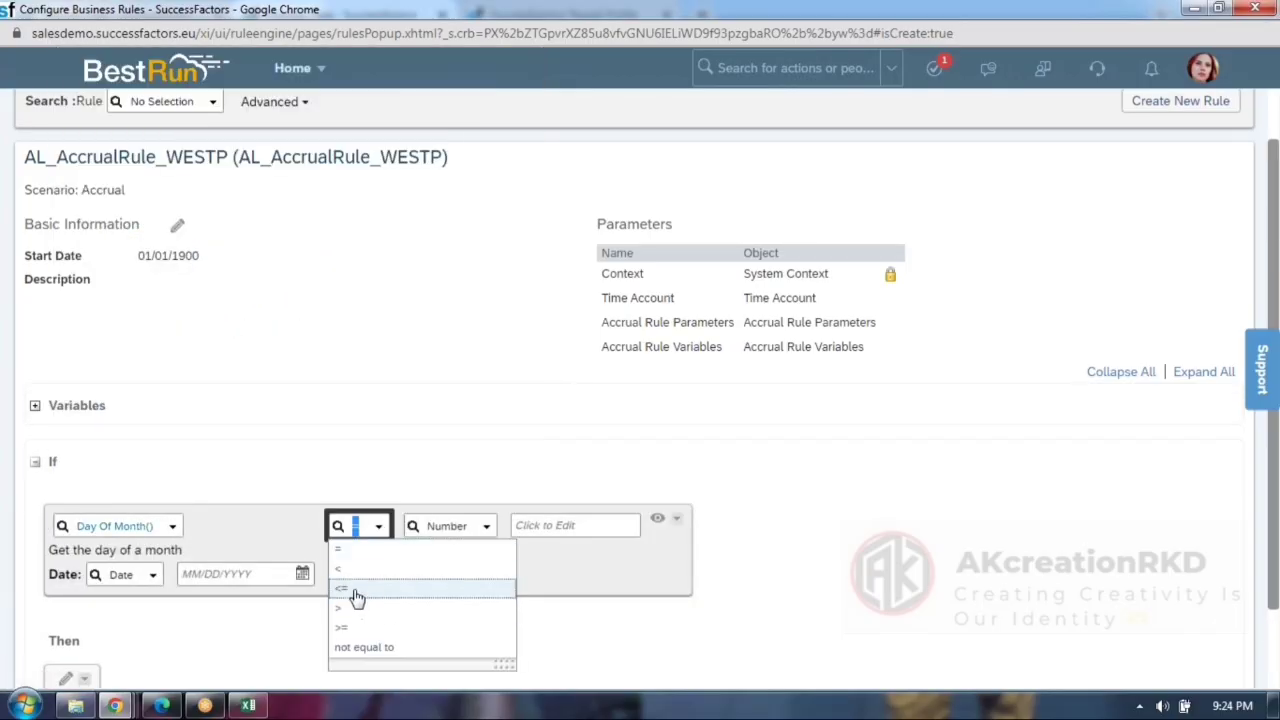
{"action": "left_click", "coordinate": [386, 586]}
{"action": "left_click", "coordinate": [565, 530]}
{"action": "type", "text": "15"}
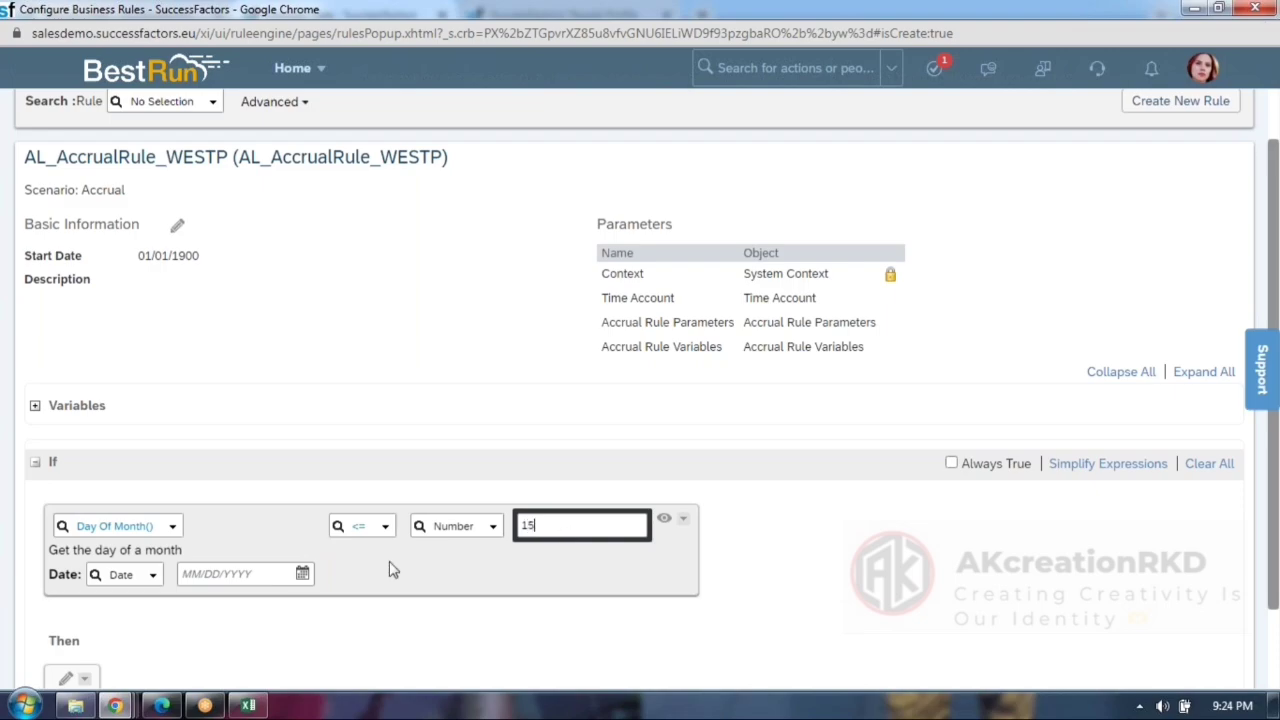
Set the Date parameter of Day Of Month() to Time Account.User.Employment Details.Hire Date.
{"action": "left_click", "coordinate": [155, 576]}
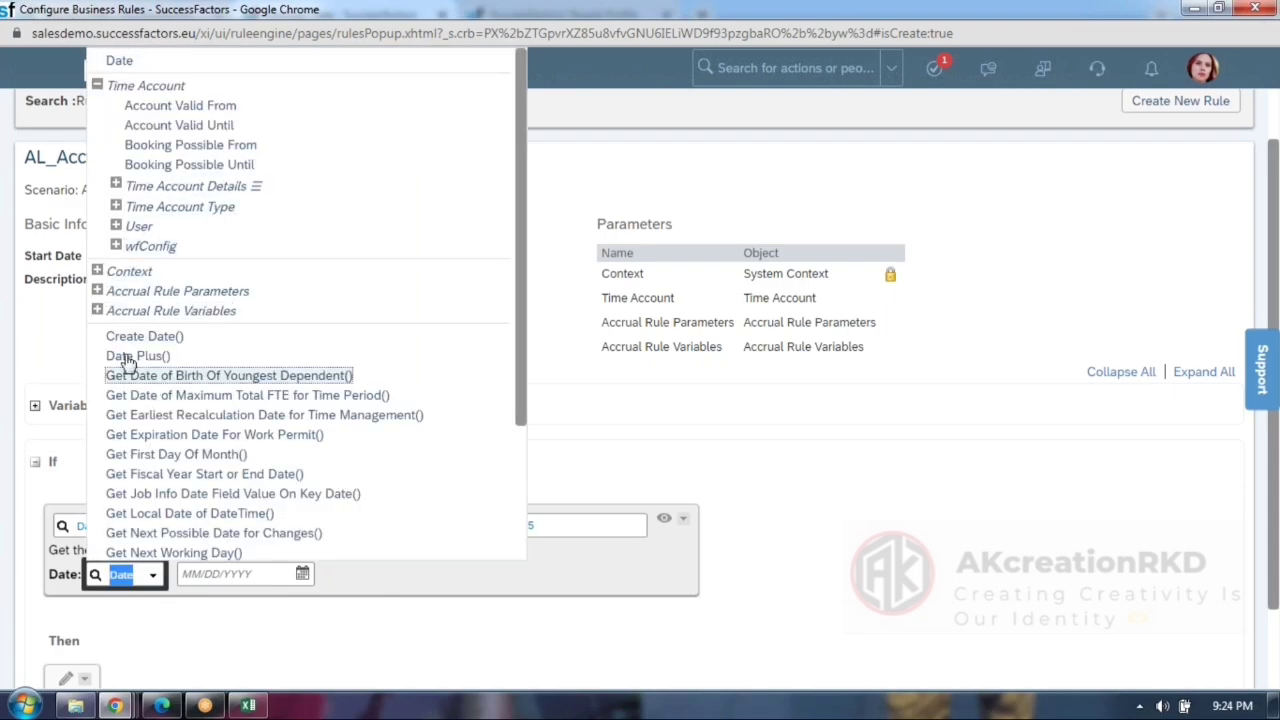
{"action": "left_click", "coordinate": [116, 226]}
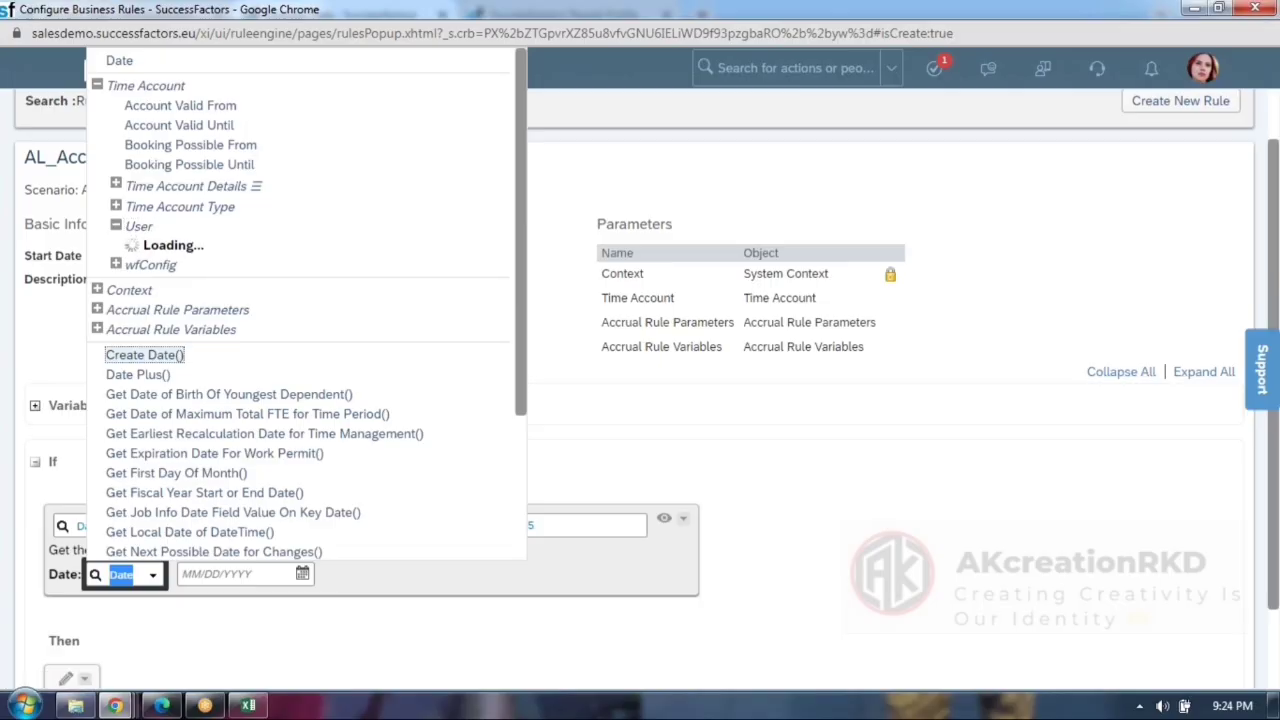
{"action": "scroll", "coordinate": [205, 190], "scroll_direction": "down", "scroll_amount": 10}
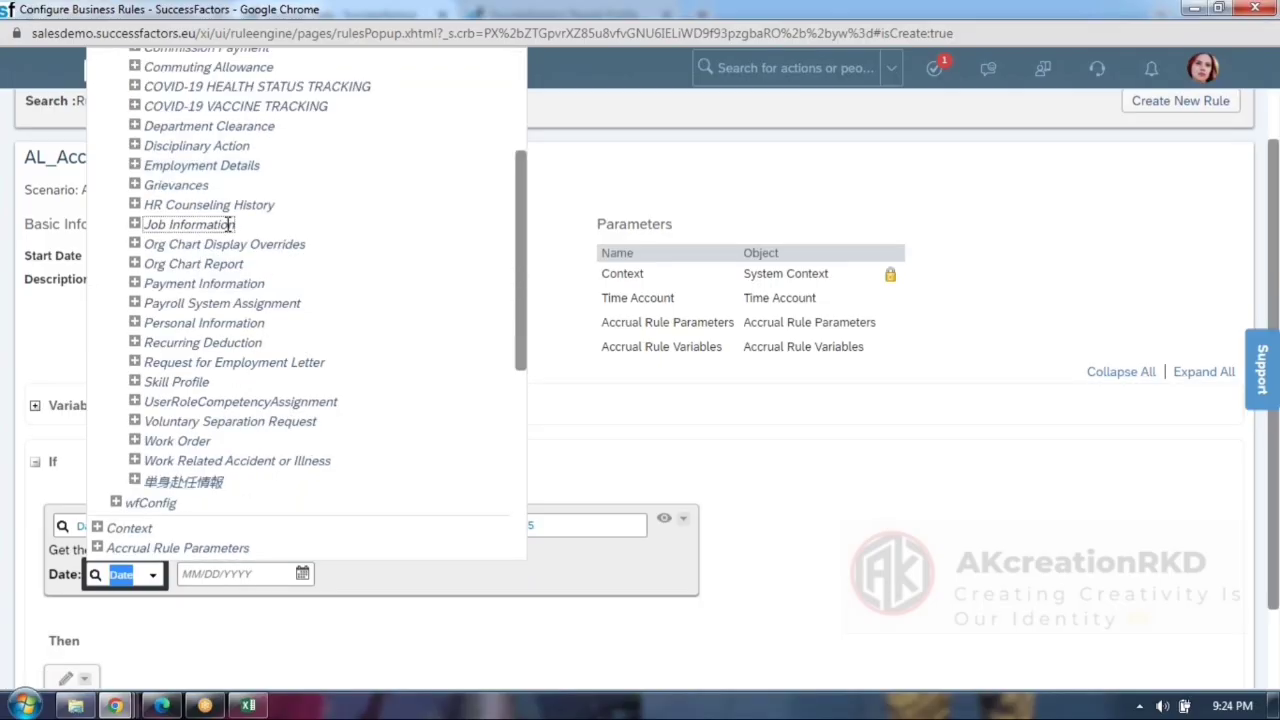
{"action": "scroll", "coordinate": [205, 190], "scroll_direction": "up", "scroll_amount": 2}
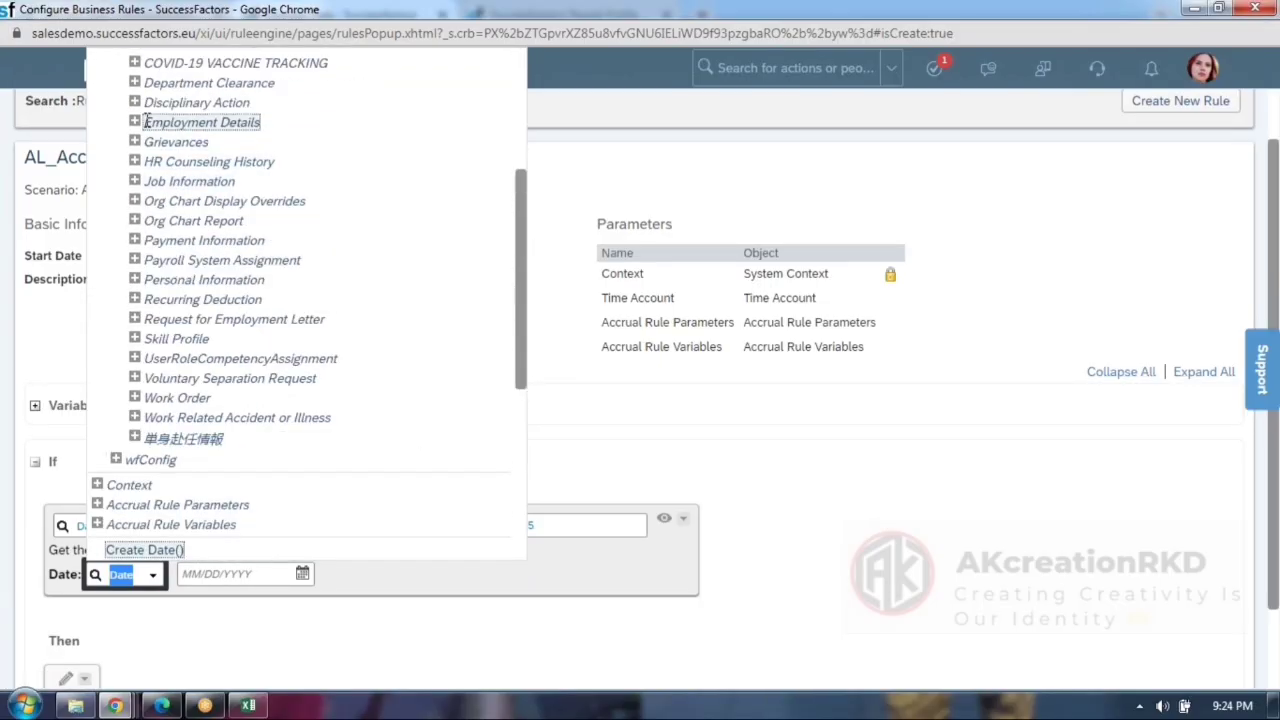
{"action": "left_click", "coordinate": [135, 123]}
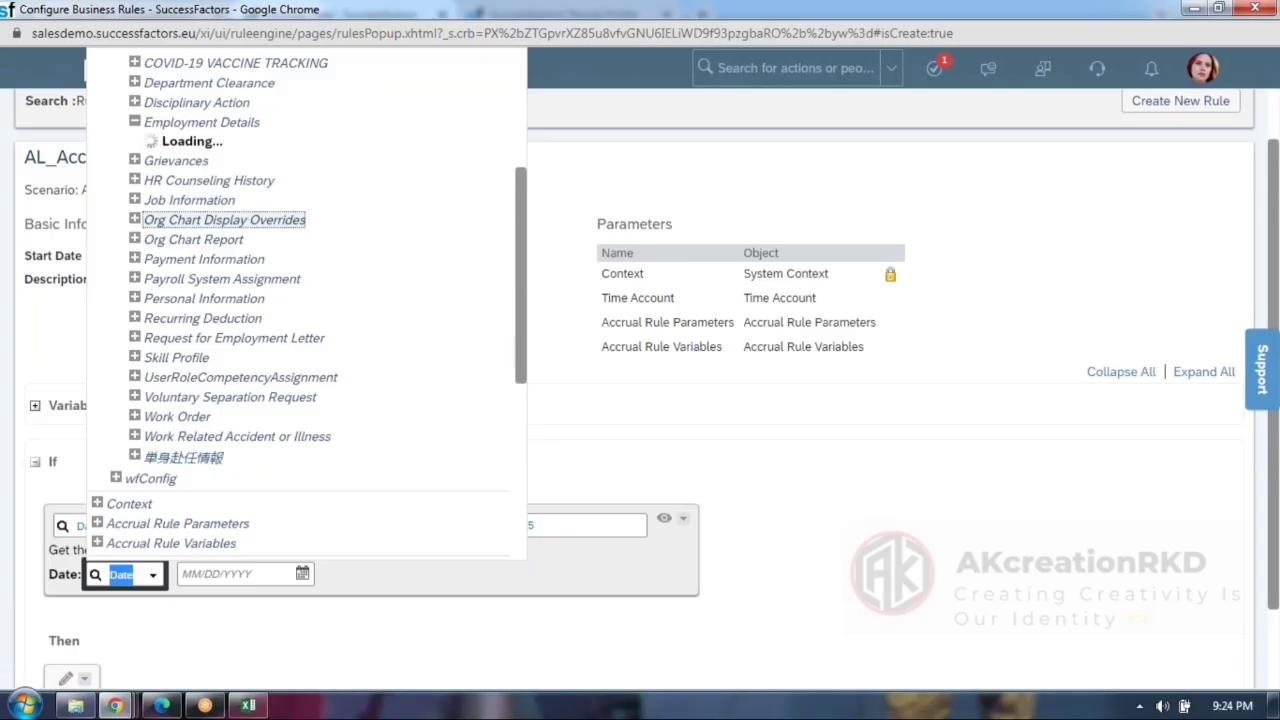
{"action": "scroll", "coordinate": [251, 229], "scroll_direction": "down", "scroll_amount": 5}
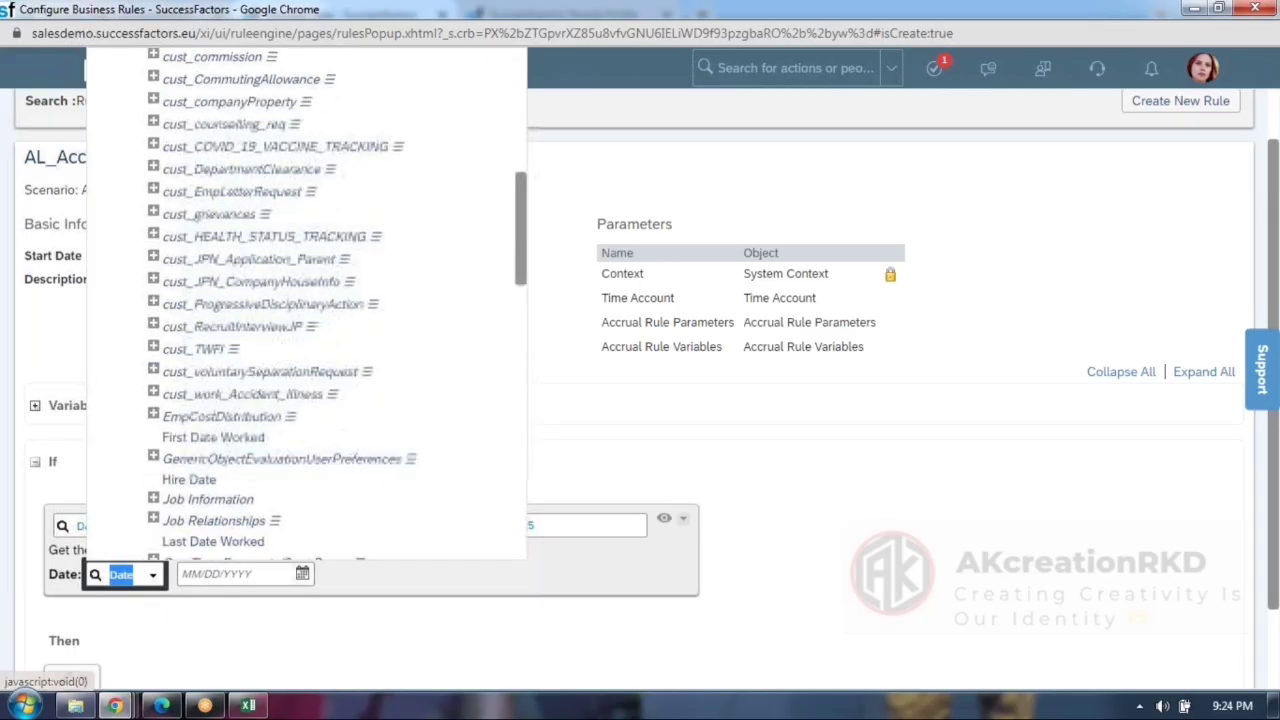
{"action": "left_click", "coordinate": [185, 481]}
Group the Day Of Month() condition under a Parent And.
{"action": "left_click", "coordinate": [753, 518]}
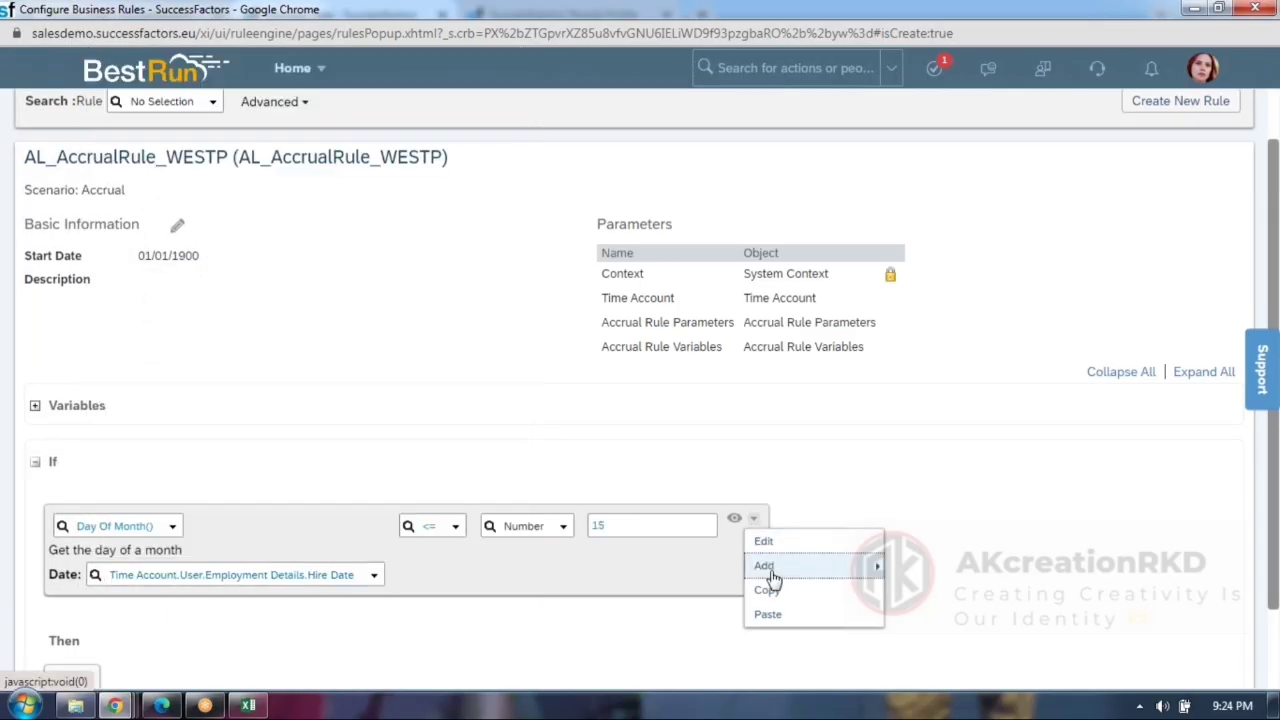
{"action": "mouse_move", "coordinate": [773, 576]}
{"action": "left_click", "coordinate": [914, 609]}
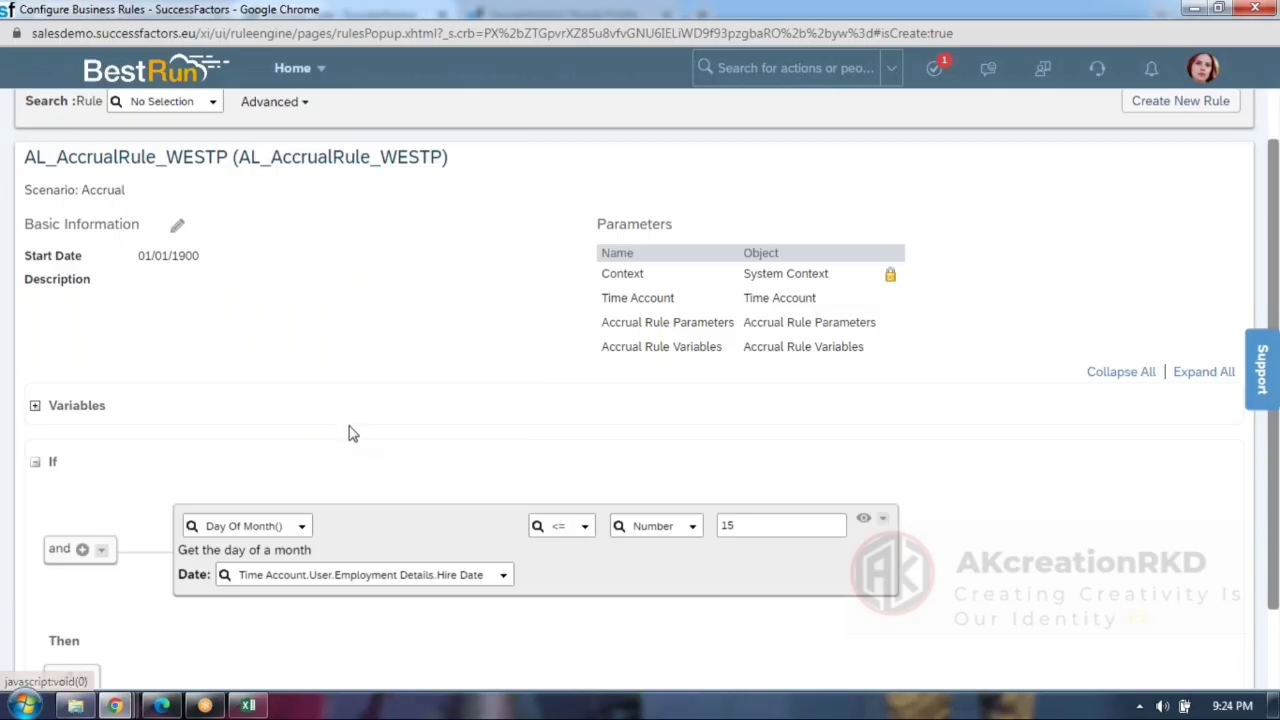
Set the second And condition to Time Account.User.Job Information.Employee Class is equal to the value Consultant.
{"action": "scroll", "coordinate": [349, 433], "scroll_direction": "down", "scroll_amount": 1}
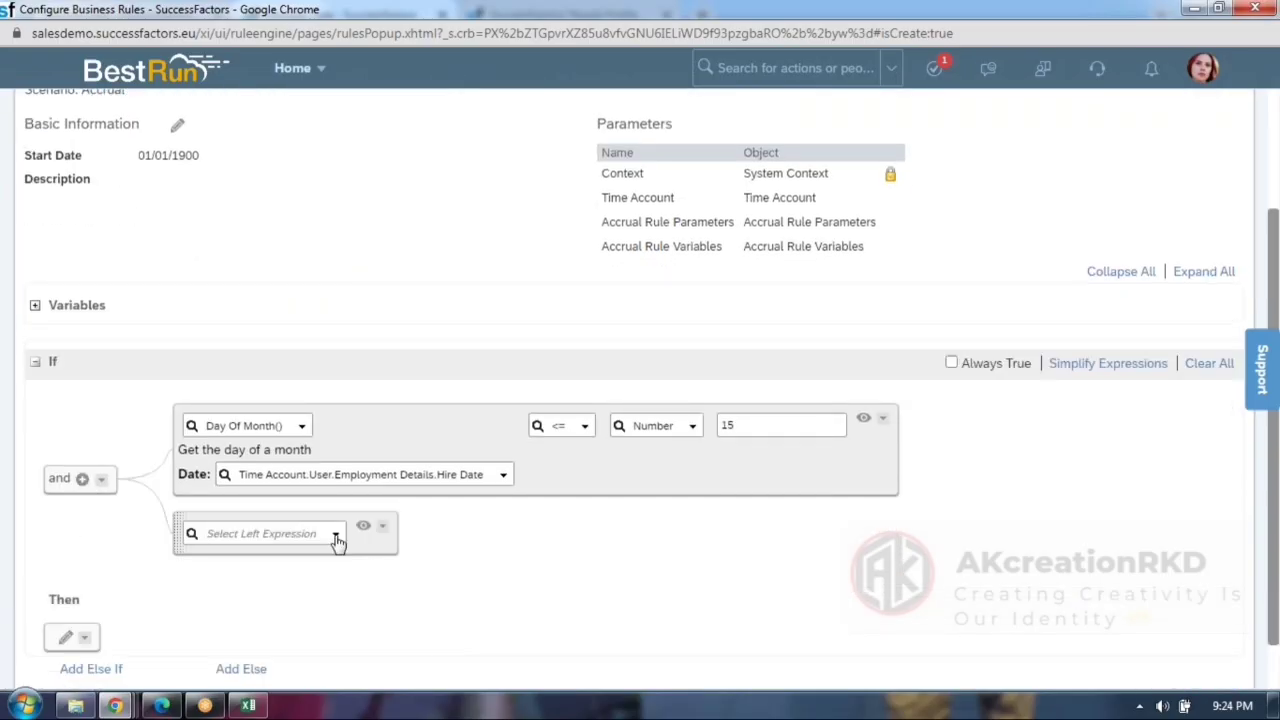
{"action": "left_click", "coordinate": [337, 540]}
{"action": "left_click", "coordinate": [212, 241]}
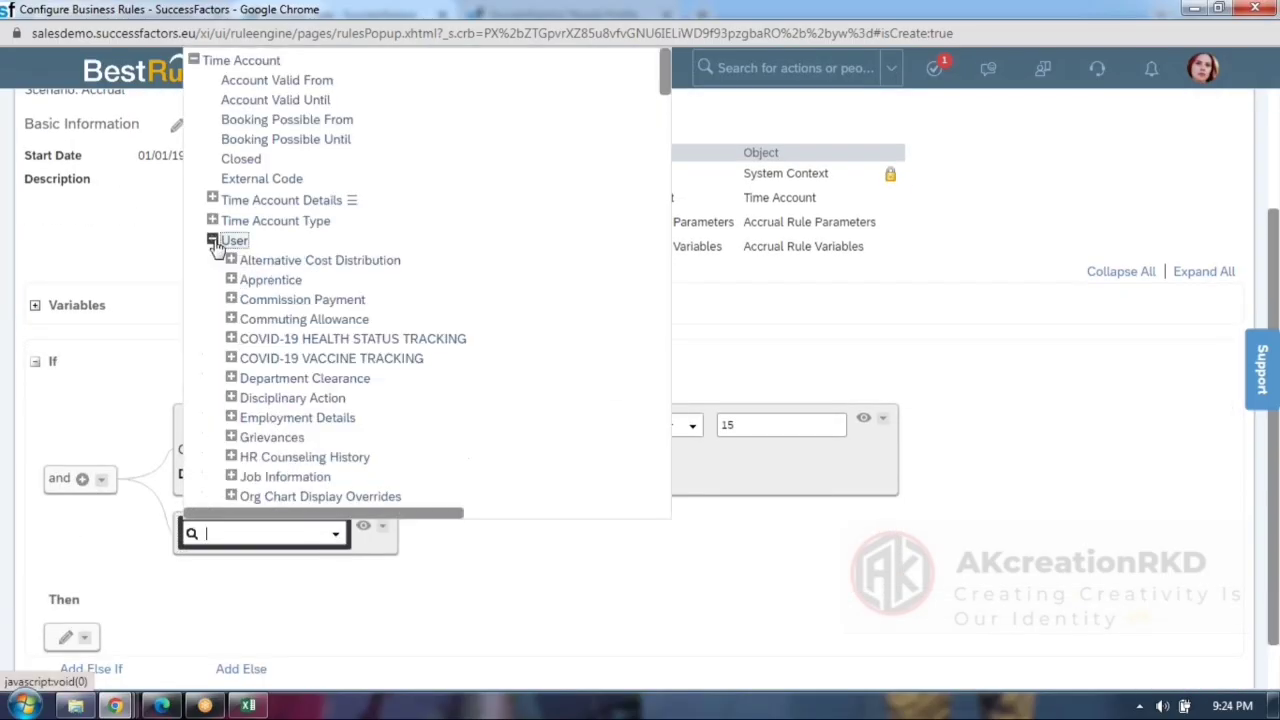
{"action": "scroll", "coordinate": [420, 278], "scroll_direction": "down", "scroll_amount": 2}
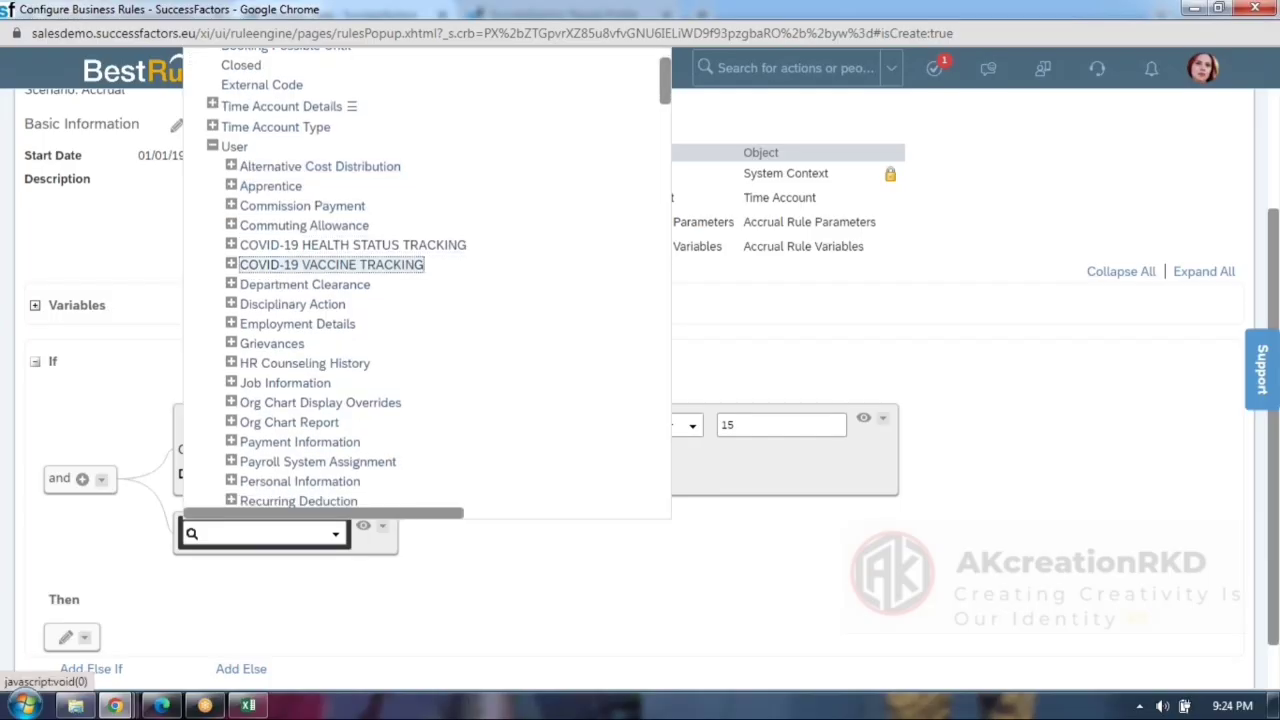
{"action": "scroll", "coordinate": [330, 345], "scroll_direction": "down", "scroll_amount": 2}
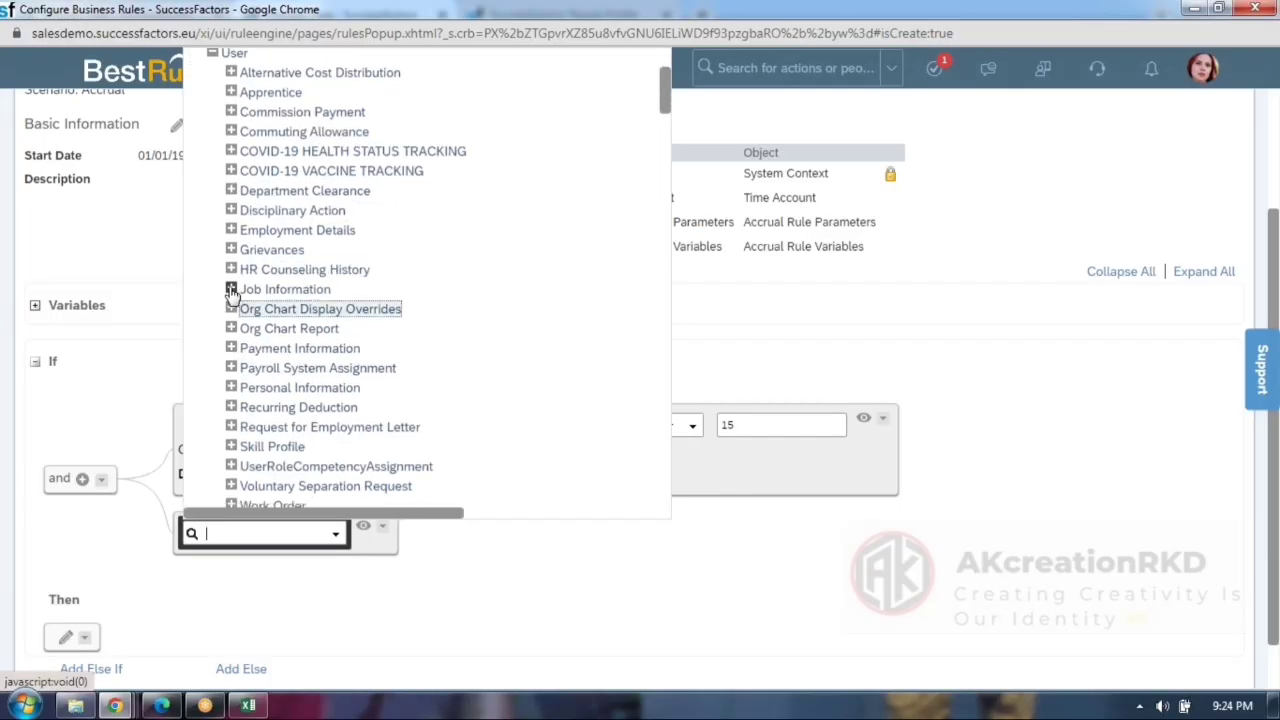
{"action": "left_click", "coordinate": [231, 289]}
{"action": "scroll", "coordinate": [389, 277], "scroll_direction": "down", "scroll_amount": 3}
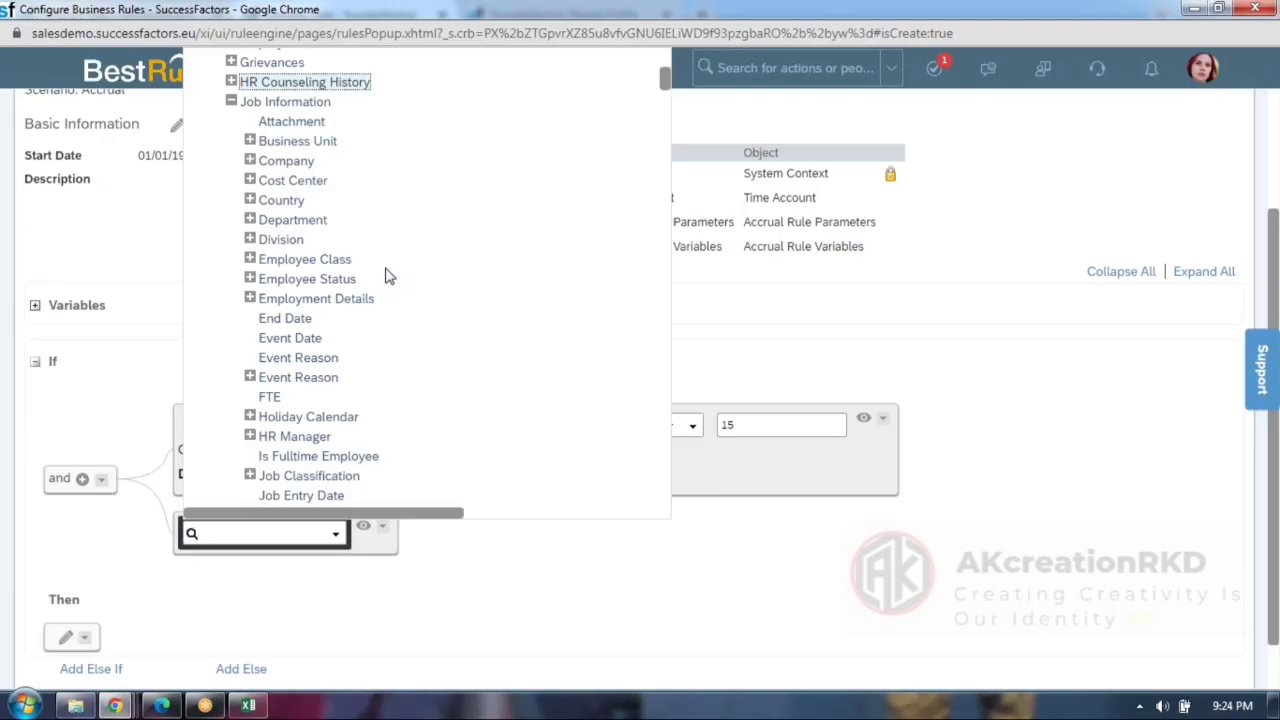
{"action": "left_click", "coordinate": [352, 262]}
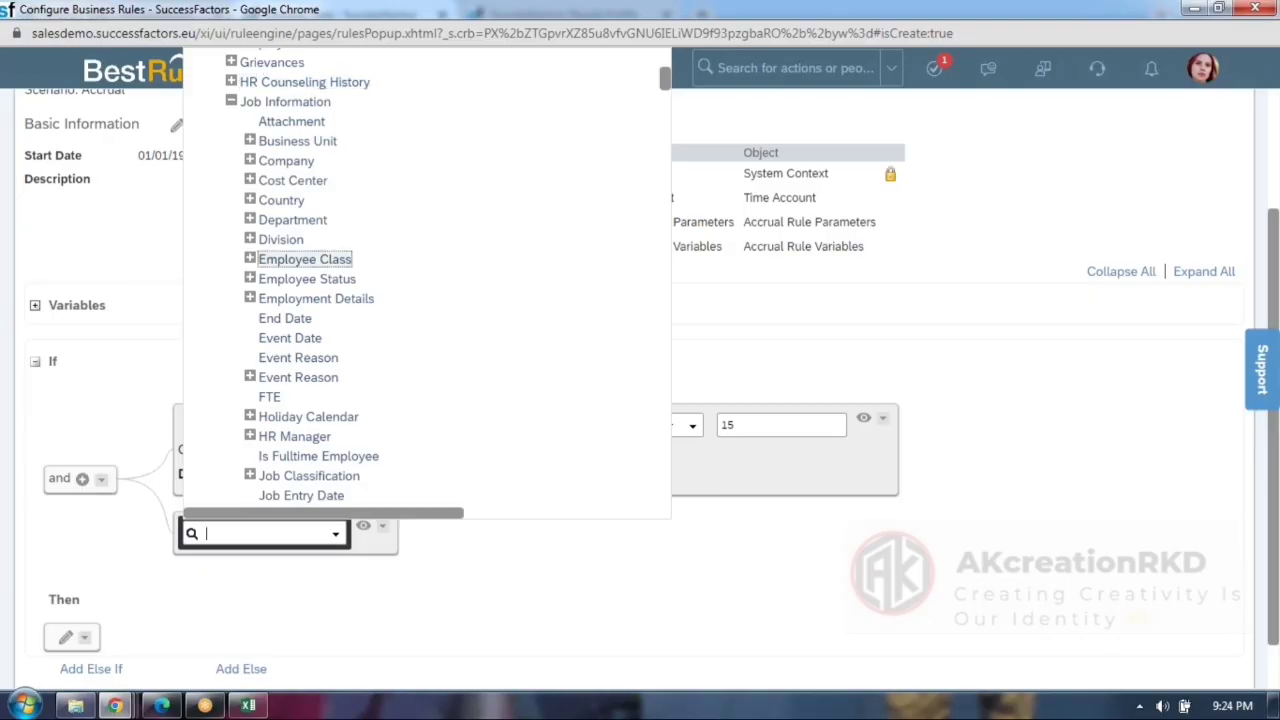
{"action": "left_click", "coordinate": [300, 262]}
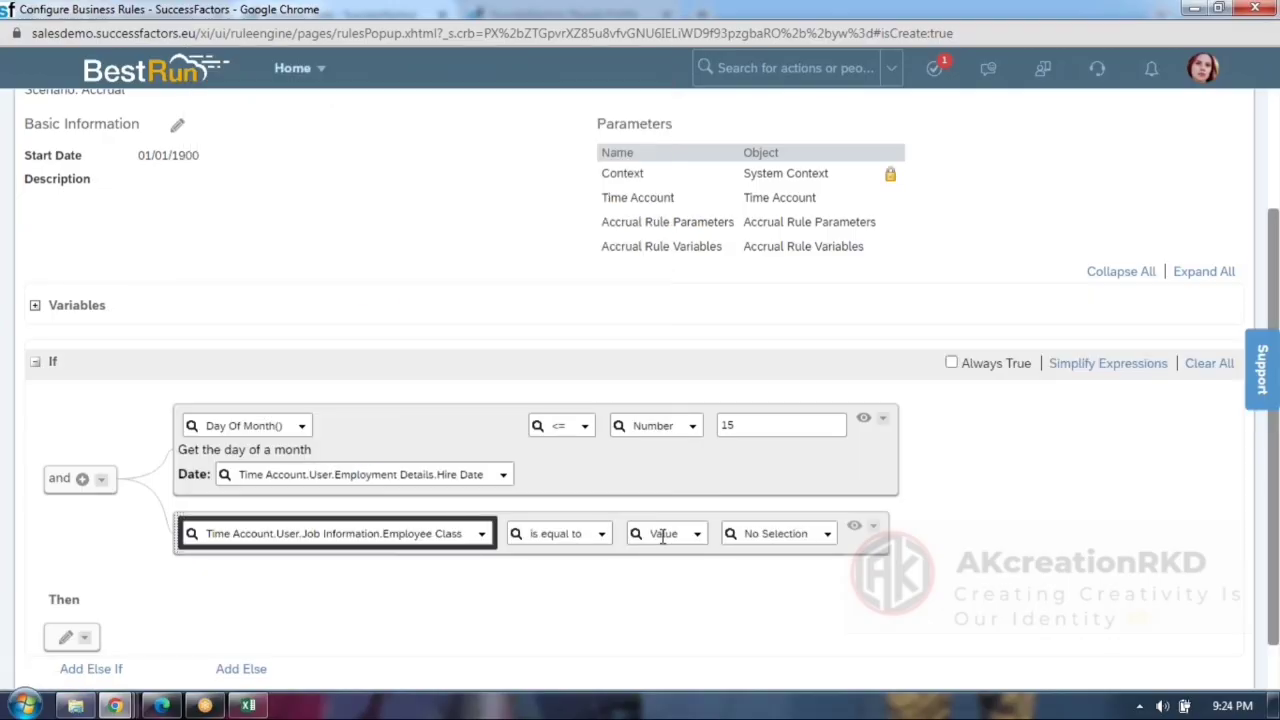
{"action": "left_click", "coordinate": [826, 540]}
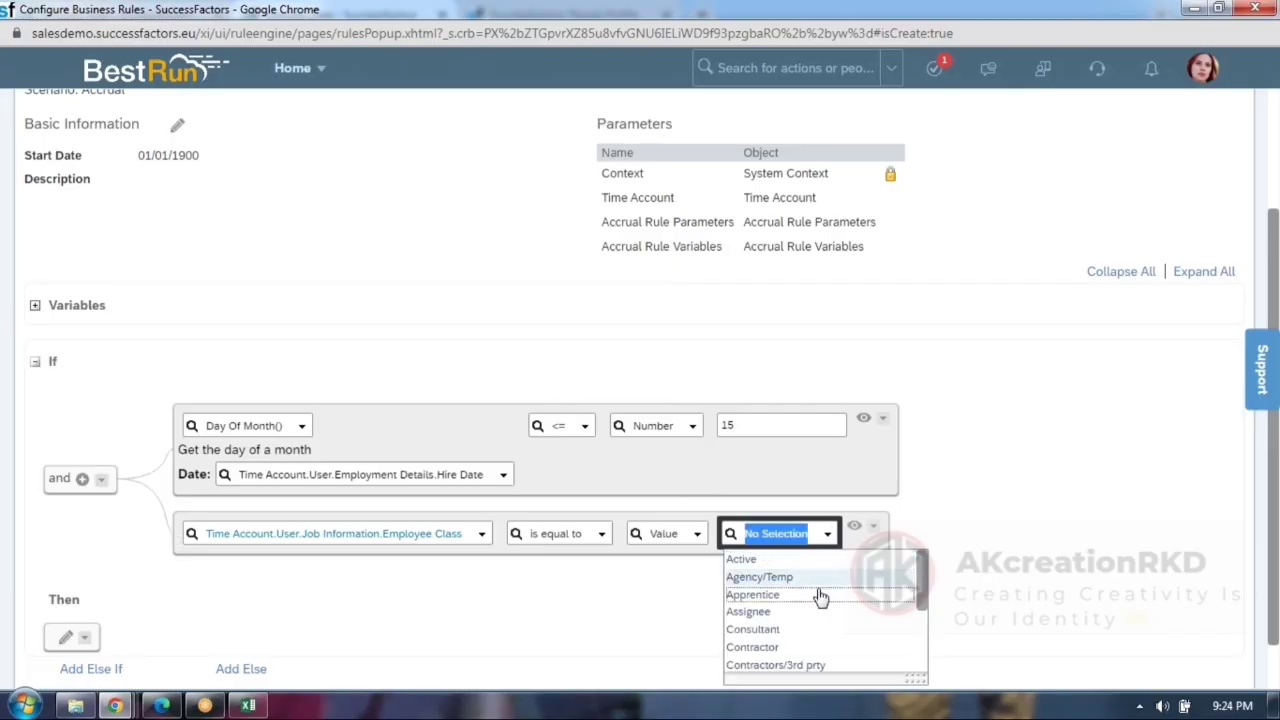
{"action": "left_click", "coordinate": [765, 630]}
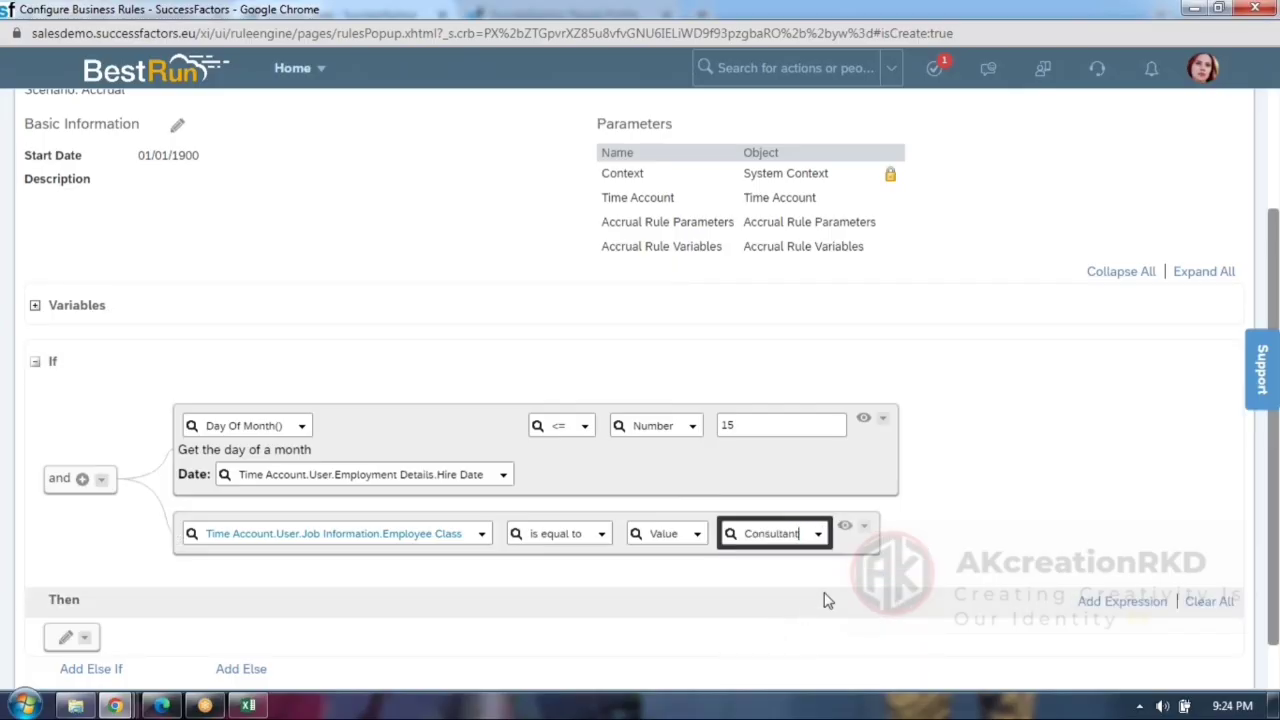
Wrap the Consultant condition in a Parent Or with a second empty expression, and switch the Day Of Month() condition to its compact view.
{"action": "left_click", "coordinate": [864, 526]}
{"action": "mouse_move", "coordinate": [893, 585]}
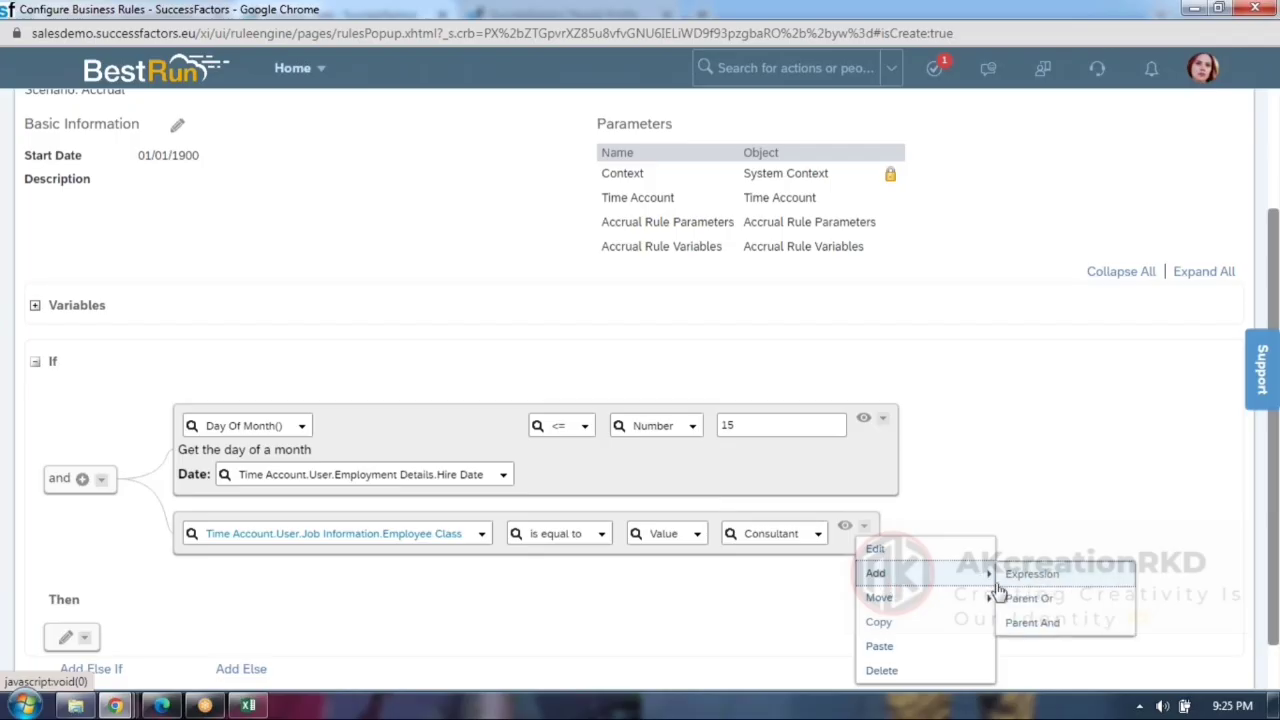
{"action": "left_click", "coordinate": [1014, 600]}
{"action": "left_click", "coordinate": [201, 533]}
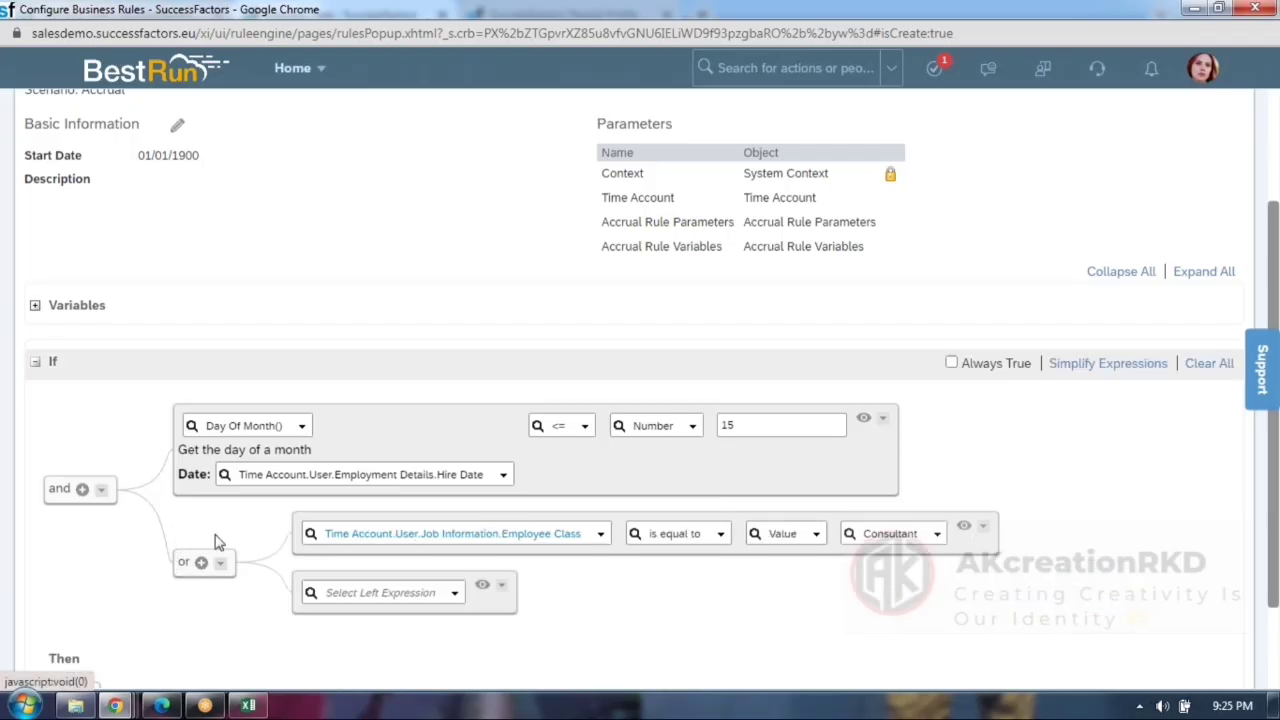
{"action": "scroll", "coordinate": [449, 449], "scroll_direction": "down", "scroll_amount": 2}
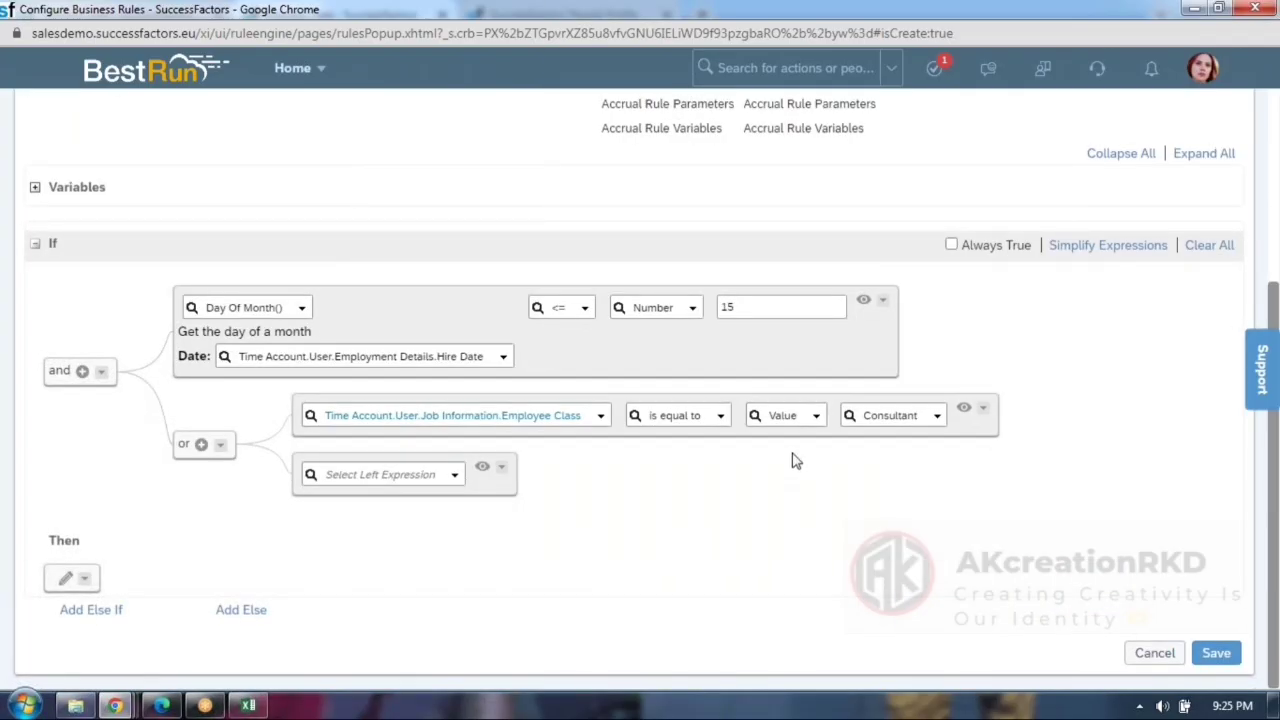
{"action": "left_click", "coordinate": [864, 301]}
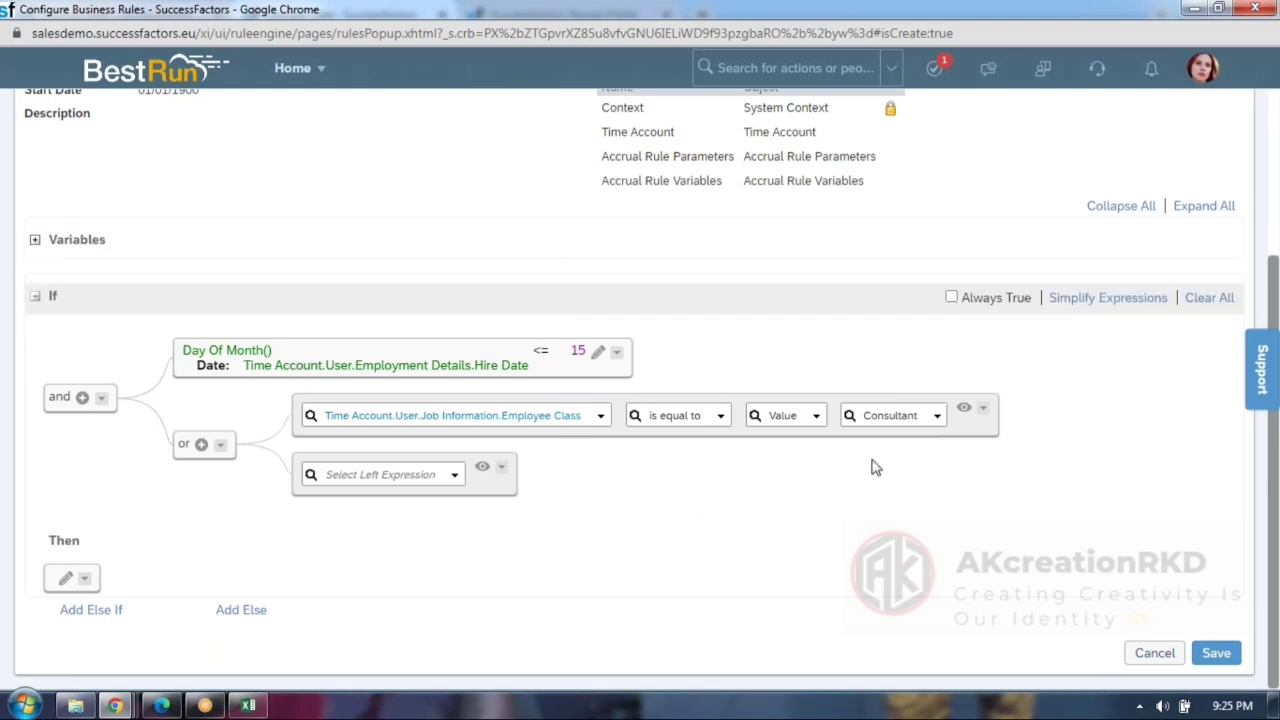
Set the second Or condition to Time Account.User.Job Information.Employee Class is equal to the value Employee.
{"action": "left_click", "coordinate": [455, 476]}
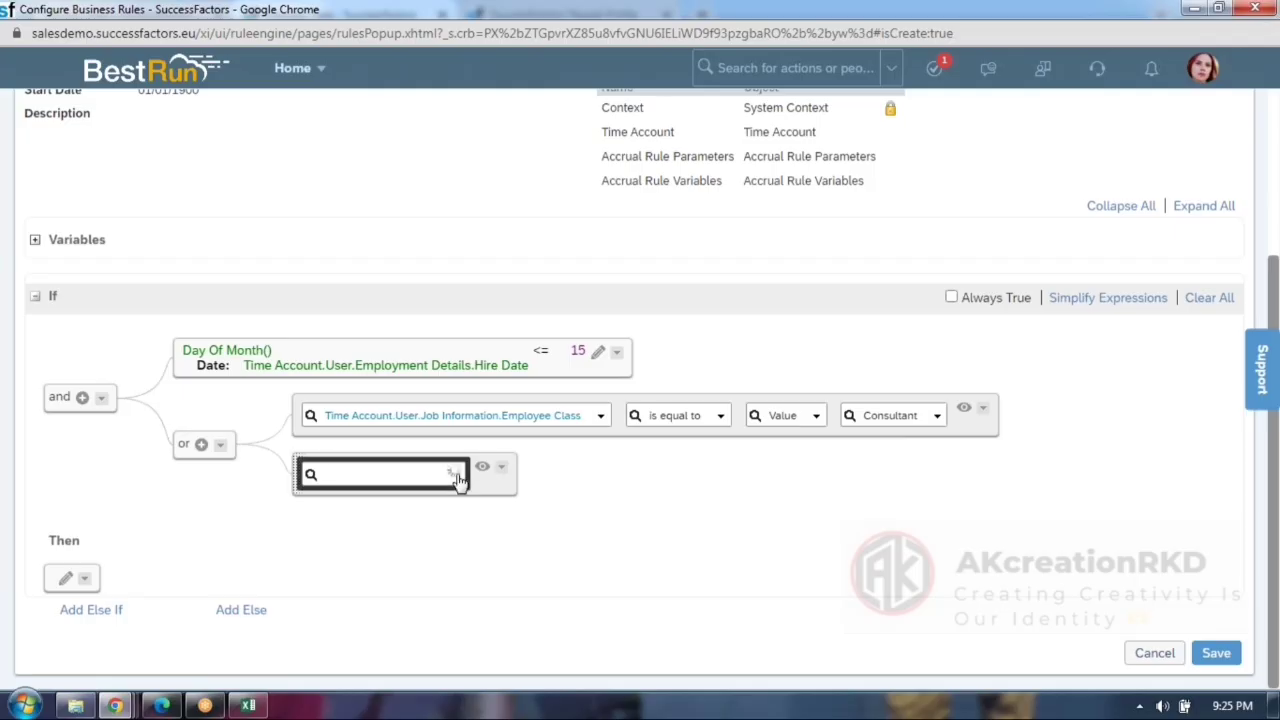
{"action": "left_click", "coordinate": [331, 240]}
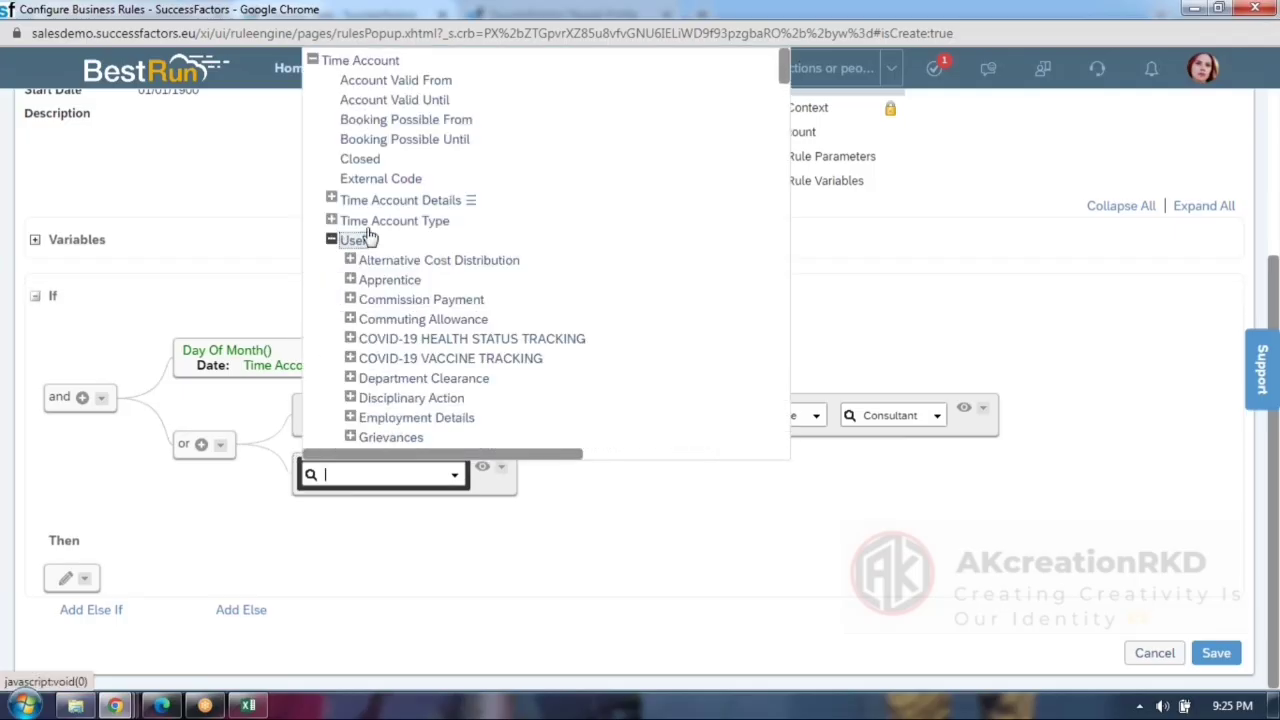
{"action": "scroll", "coordinate": [457, 220], "scroll_direction": "down", "scroll_amount": 3}
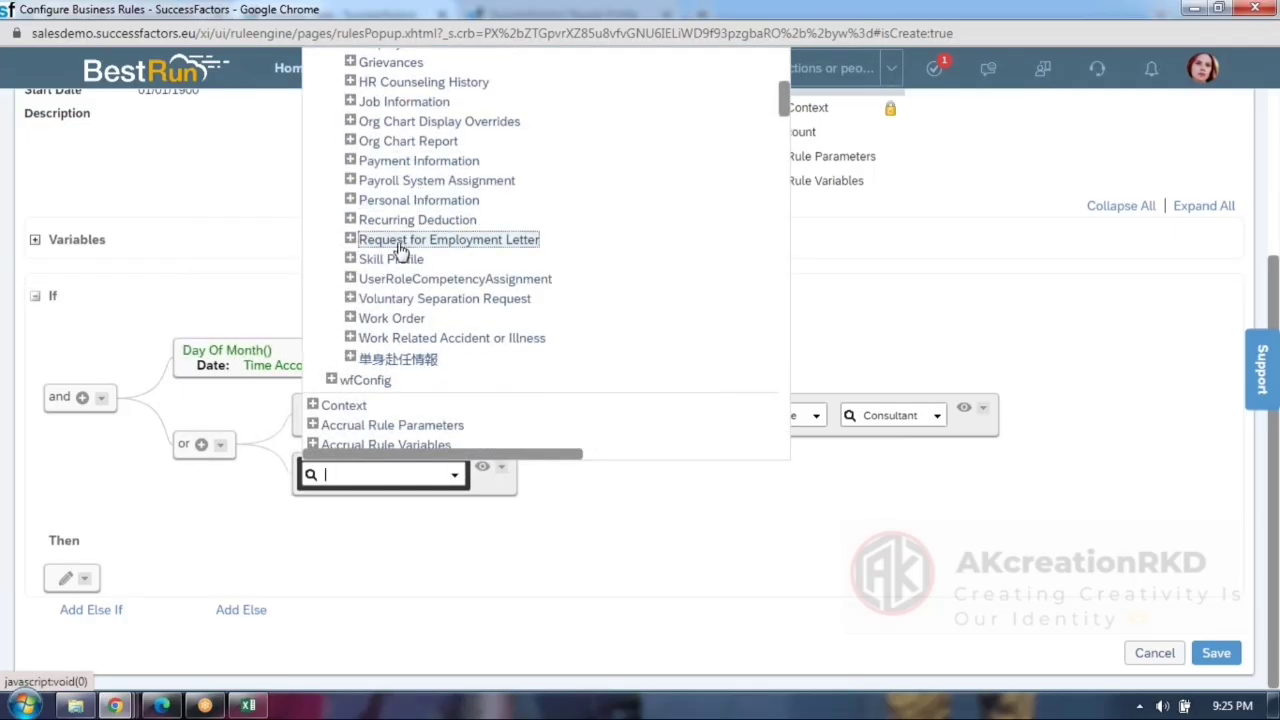
{"action": "scroll", "coordinate": [403, 246], "scroll_direction": "up", "scroll_amount": 2}
{"action": "left_click", "coordinate": [350, 195]}
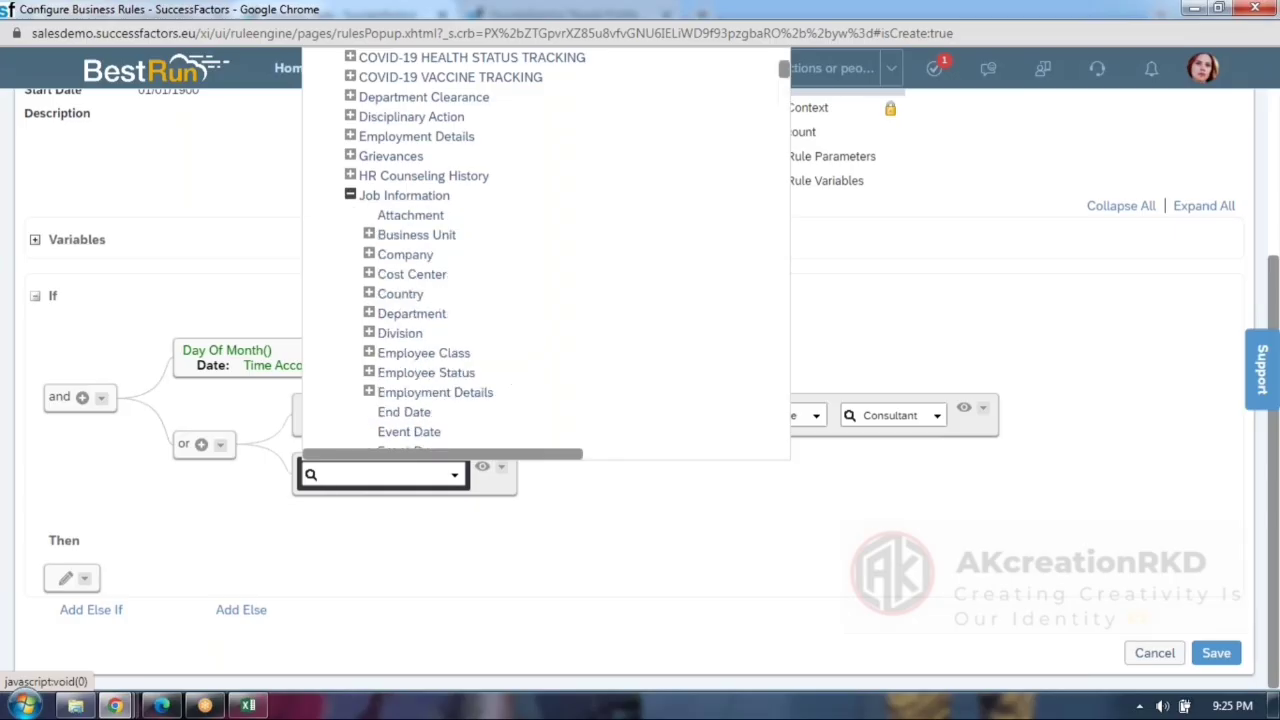
{"action": "scroll", "coordinate": [462, 328], "scroll_direction": "down", "scroll_amount": 2}
{"action": "scroll", "coordinate": [462, 328], "scroll_direction": "down", "scroll_amount": 2}
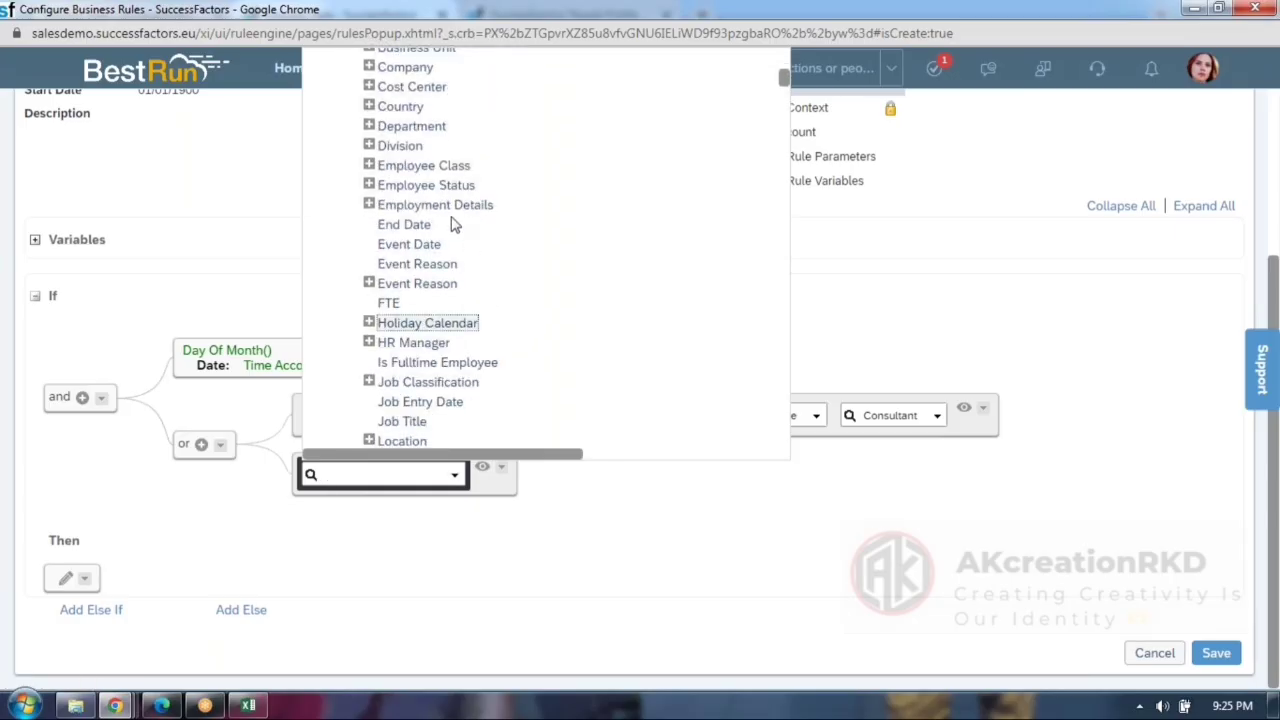
{"action": "left_click", "coordinate": [400, 171]}
{"action": "left_click", "coordinate": [947, 479]}
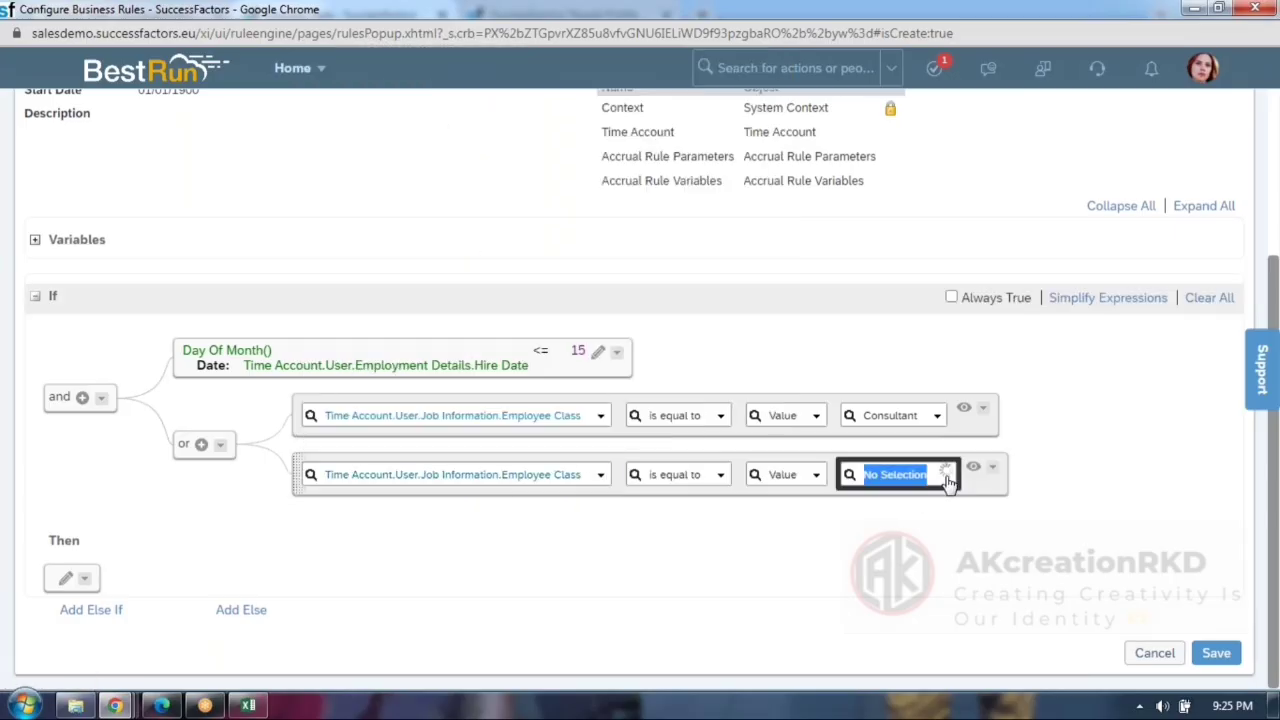
{"action": "scroll", "coordinate": [948, 537], "scroll_direction": "down", "scroll_amount": 2}
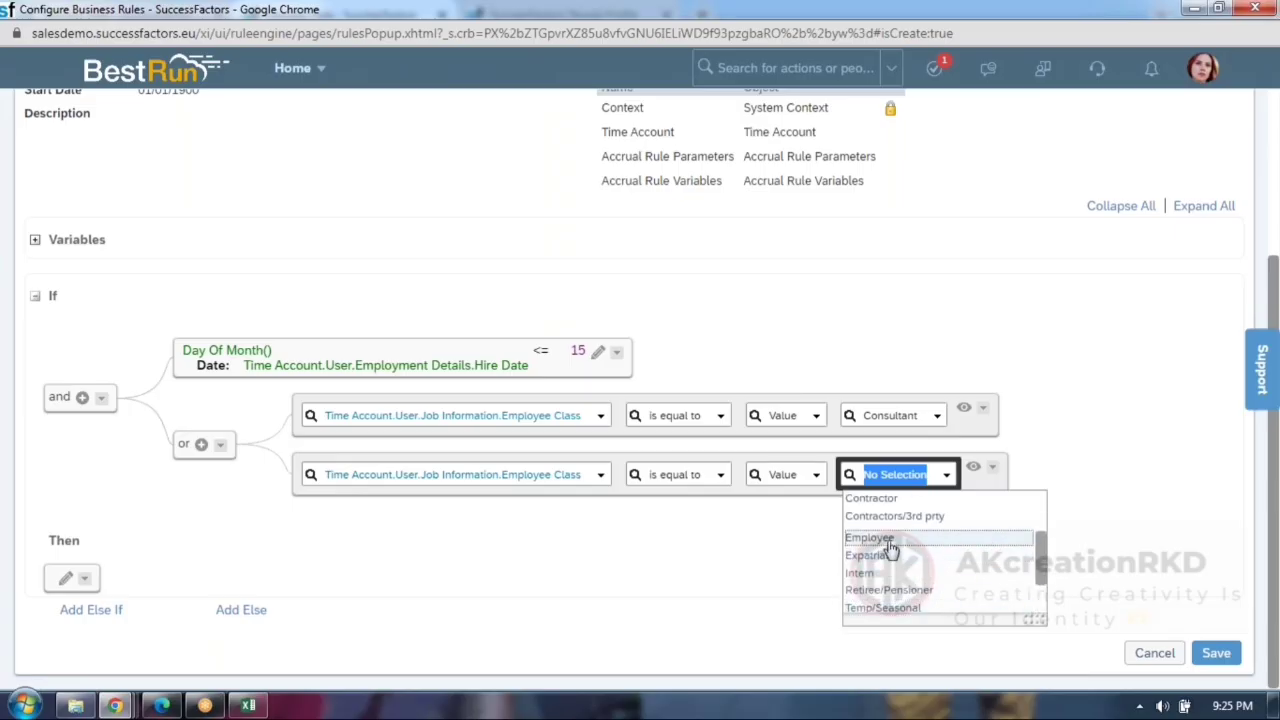
{"action": "left_click", "coordinate": [885, 541]}
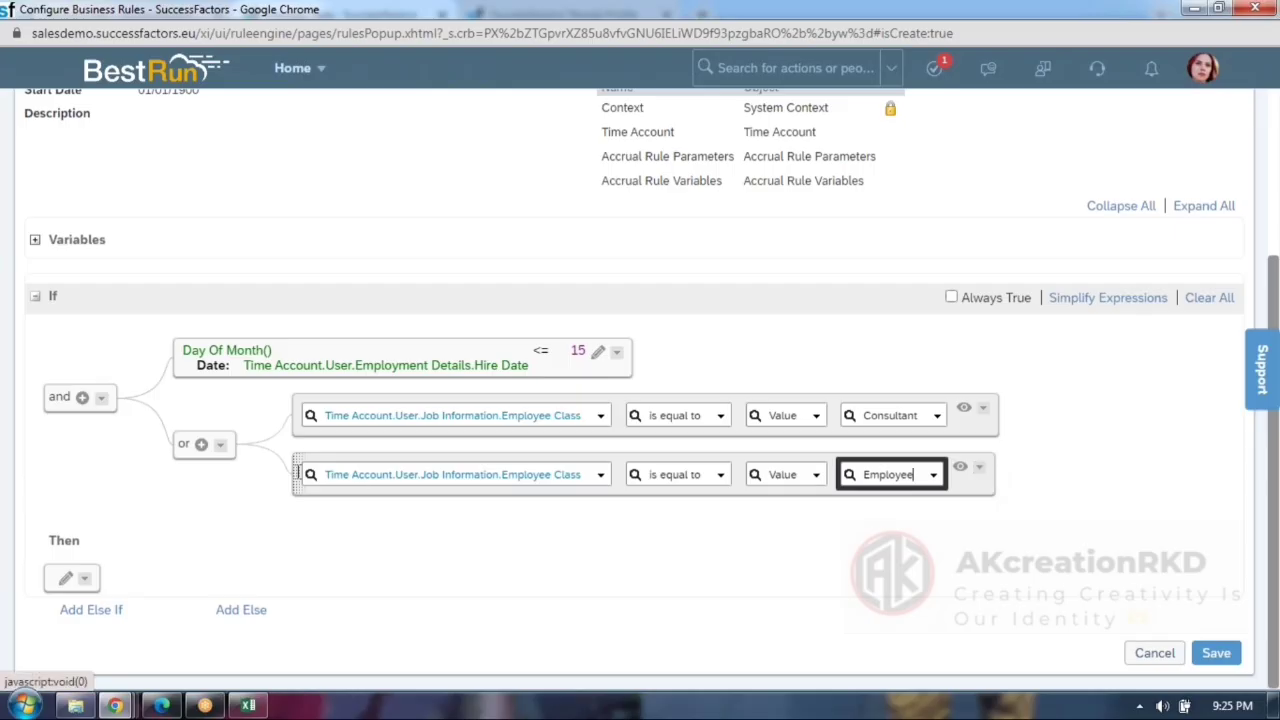
Add a third Or condition as a copy of the Employee condition and set its value to Trainee.
{"action": "left_click", "coordinate": [201, 446]}
{"action": "left_click", "coordinate": [979, 466]}
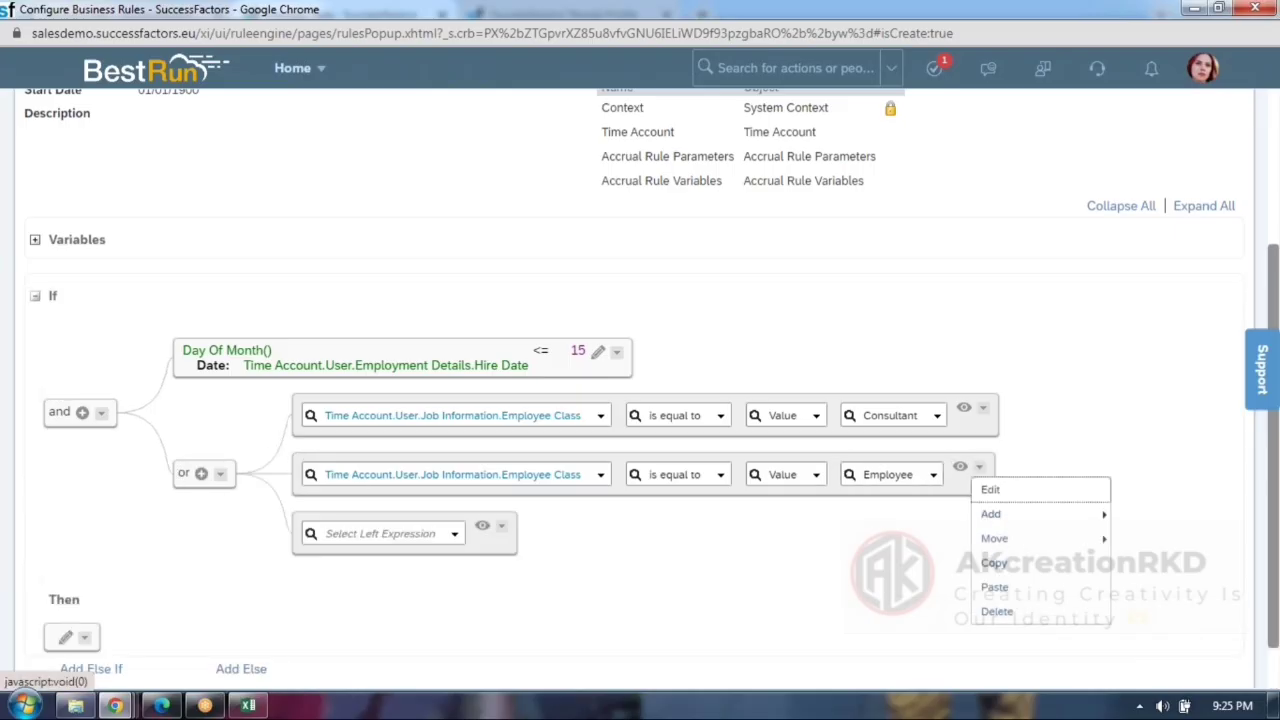
{"action": "left_click", "coordinate": [1007, 567]}
{"action": "left_click", "coordinate": [501, 526]}
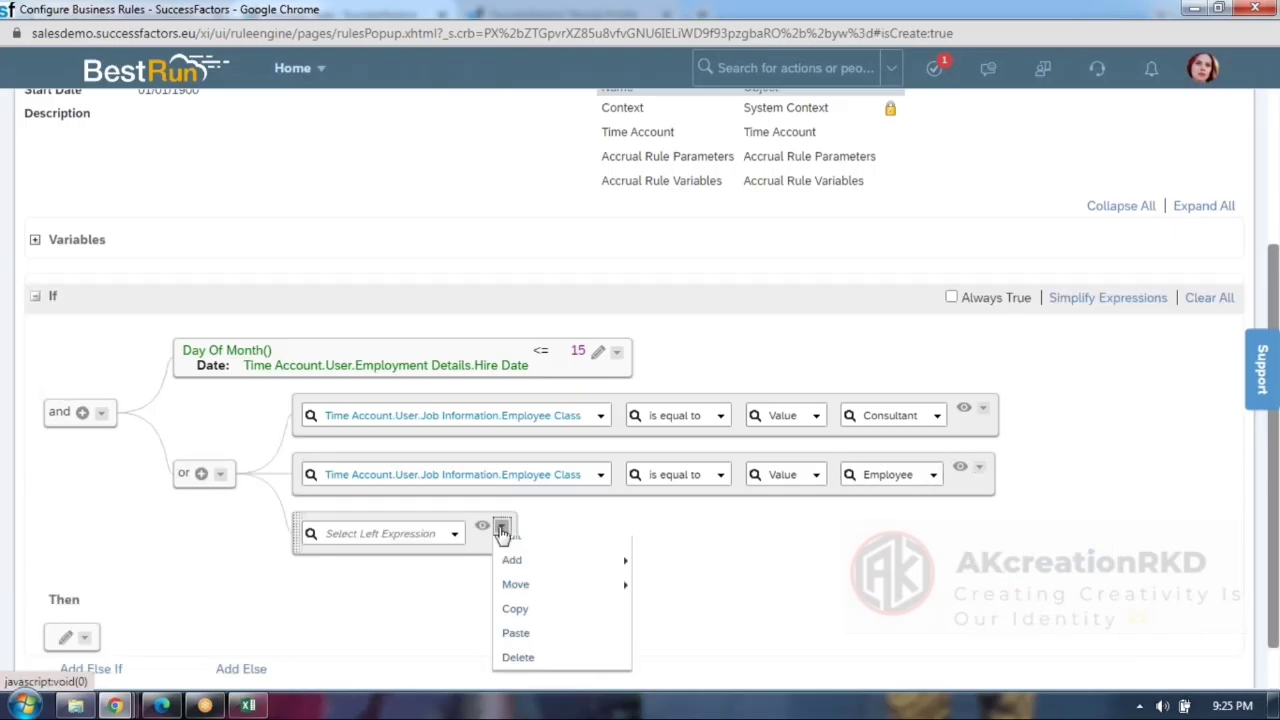
{"action": "left_click", "coordinate": [531, 646]}
{"action": "left_click", "coordinate": [890, 533]}
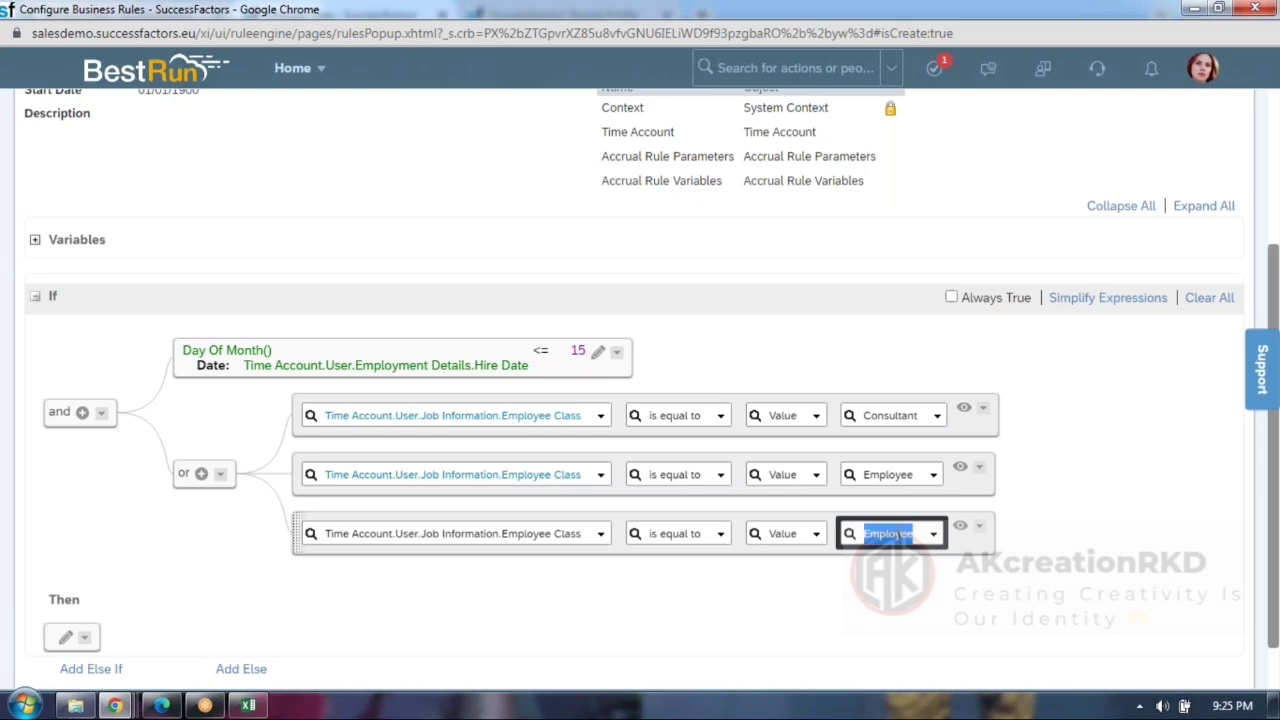
{"action": "type", "text": "TR"}
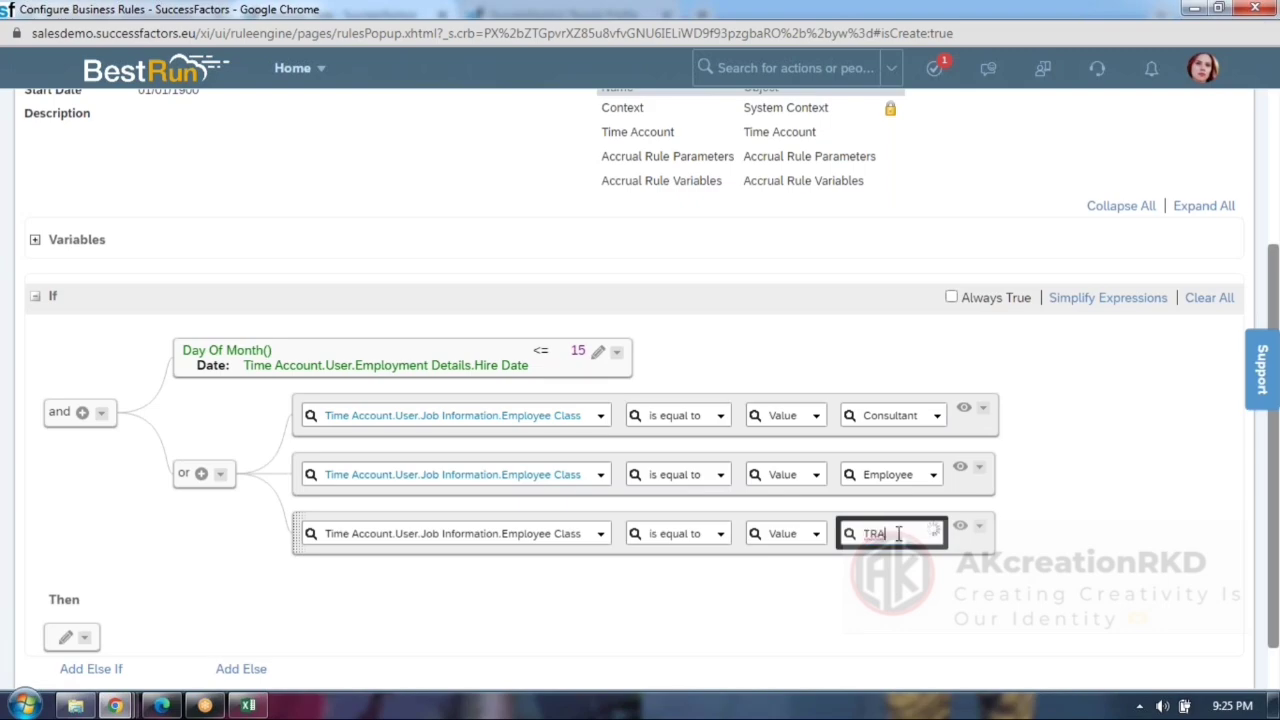
{"action": "type", "text": "A"}
{"action": "left_click", "coordinate": [866, 596]}
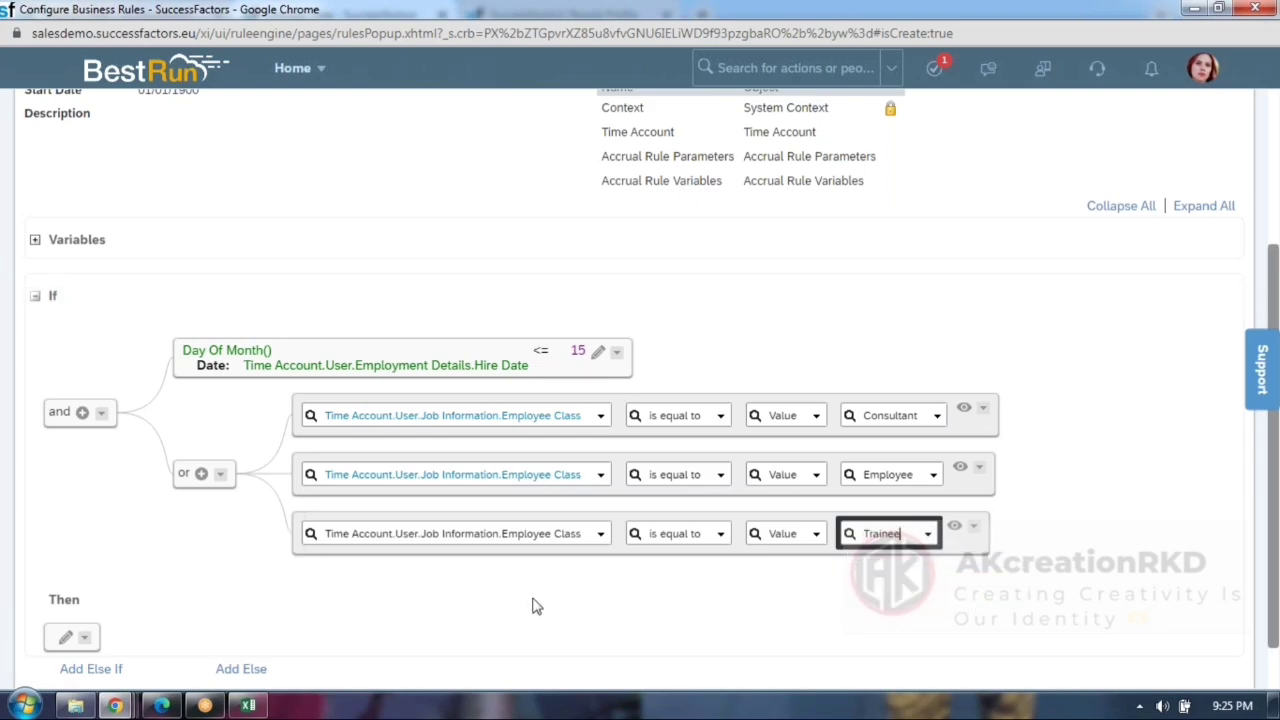
Switch the Consultant, Employee and Trainee conditions to their compact view.
{"action": "scroll", "coordinate": [532, 606], "scroll_direction": "down", "scroll_amount": 1}
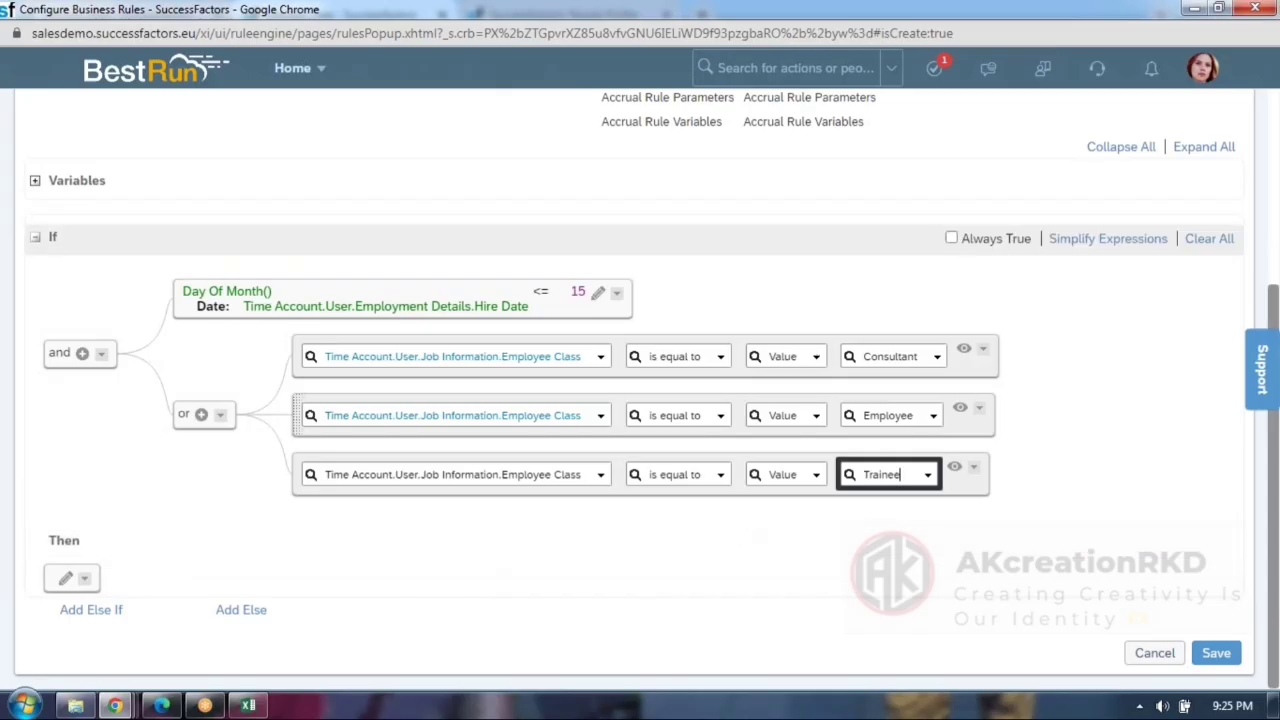
{"action": "left_click", "coordinate": [963, 349]}
{"action": "left_click", "coordinate": [960, 411]}
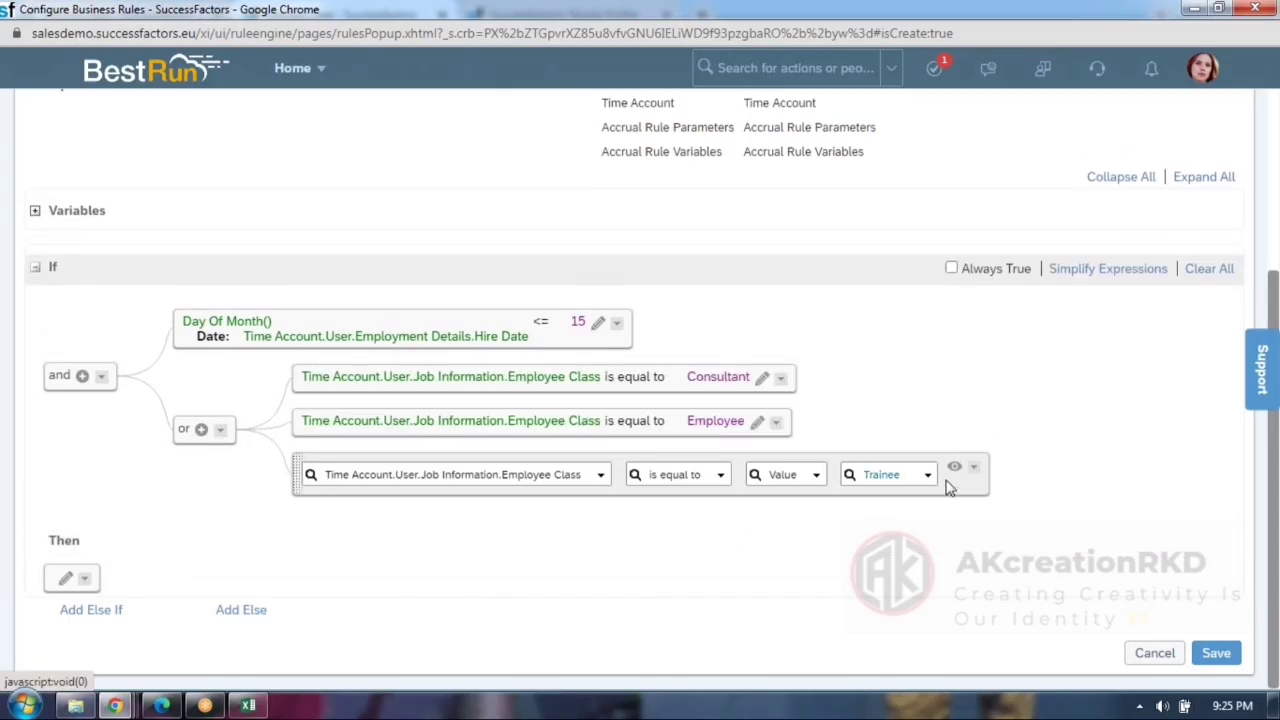
{"action": "left_click", "coordinate": [955, 467]}
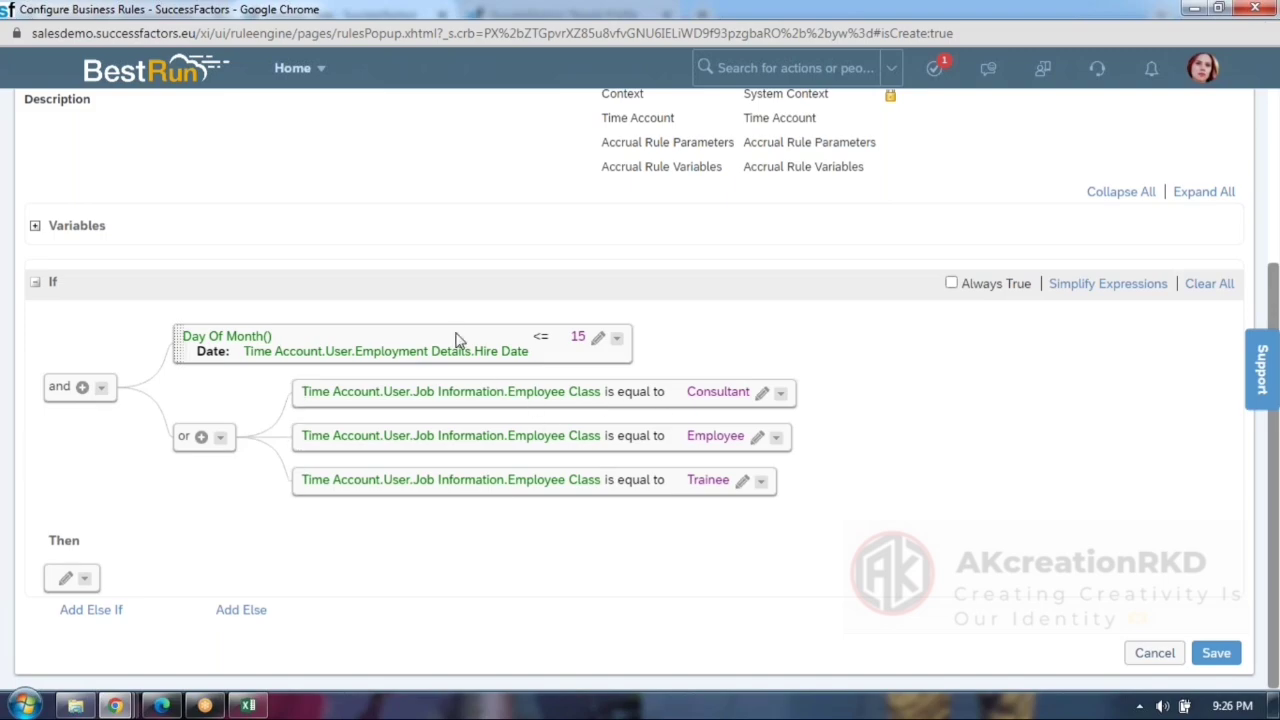
Set the Then action to Create with the object type Time Account.Time Account Details.
{"action": "left_click", "coordinate": [65, 578]}
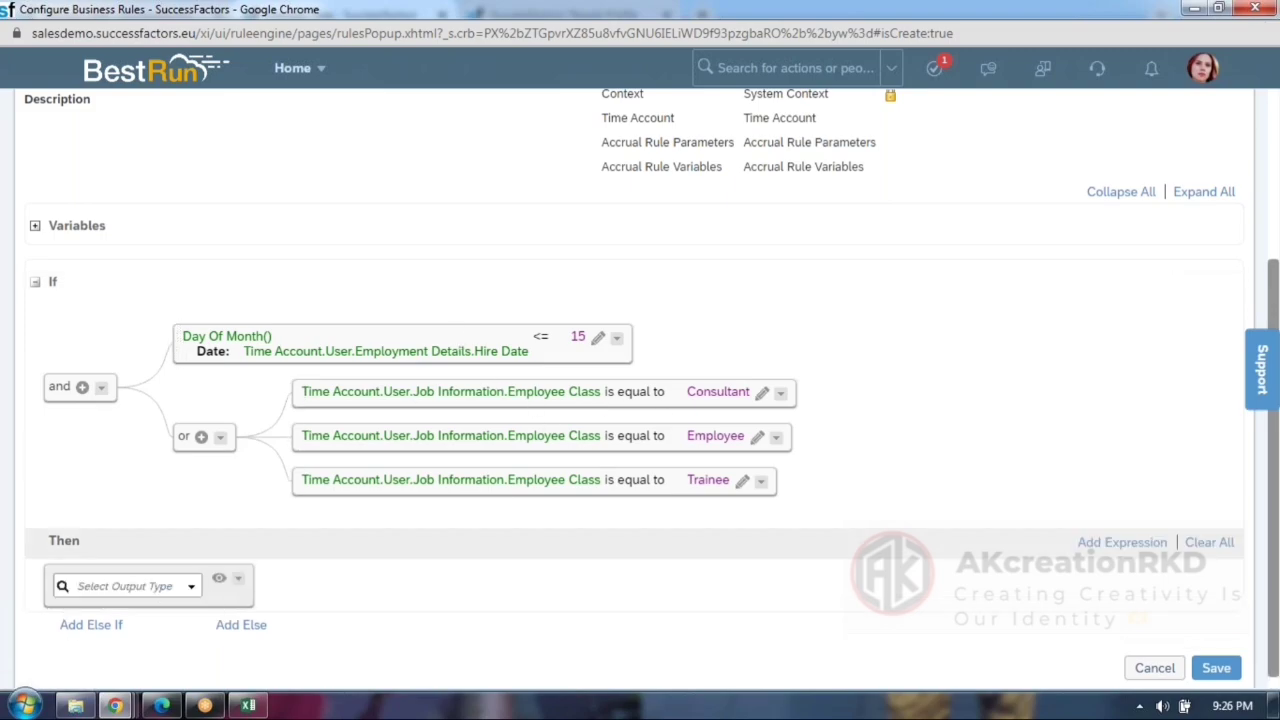
{"action": "left_click", "coordinate": [125, 586]}
{"action": "left_click", "coordinate": [86, 505]}
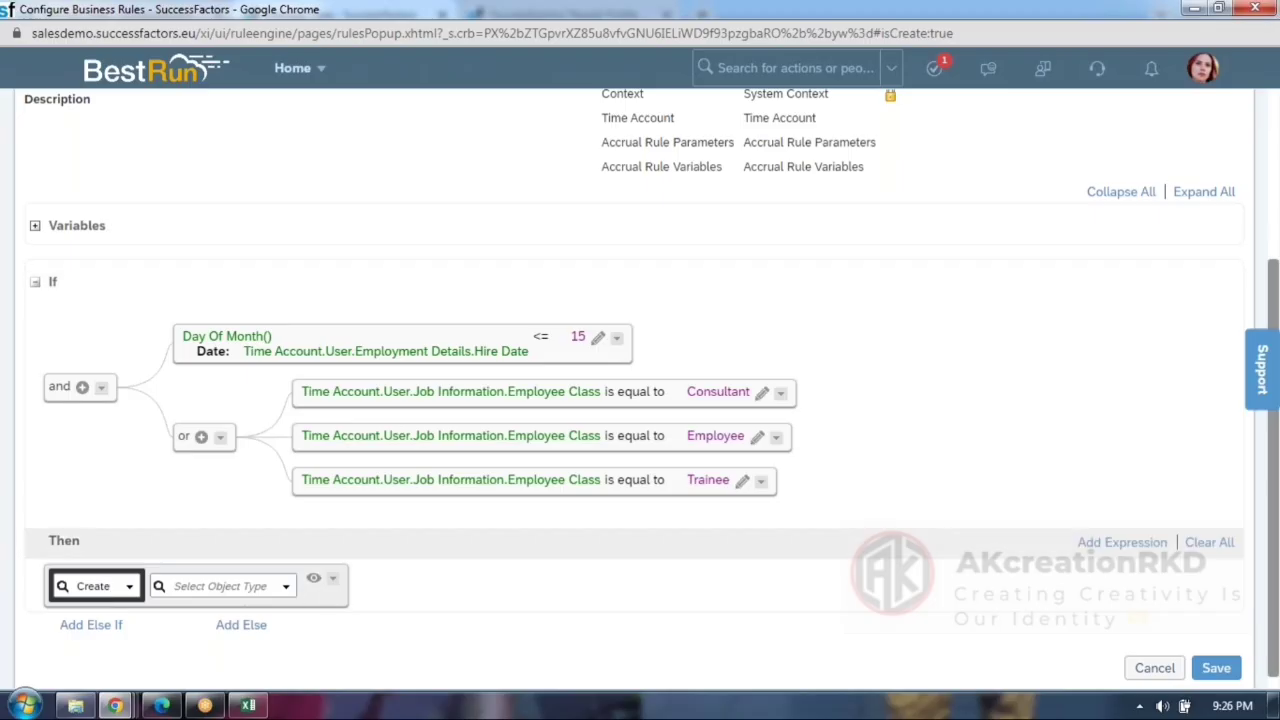
{"action": "left_click", "coordinate": [225, 586]}
{"action": "left_click", "coordinate": [251, 512]}
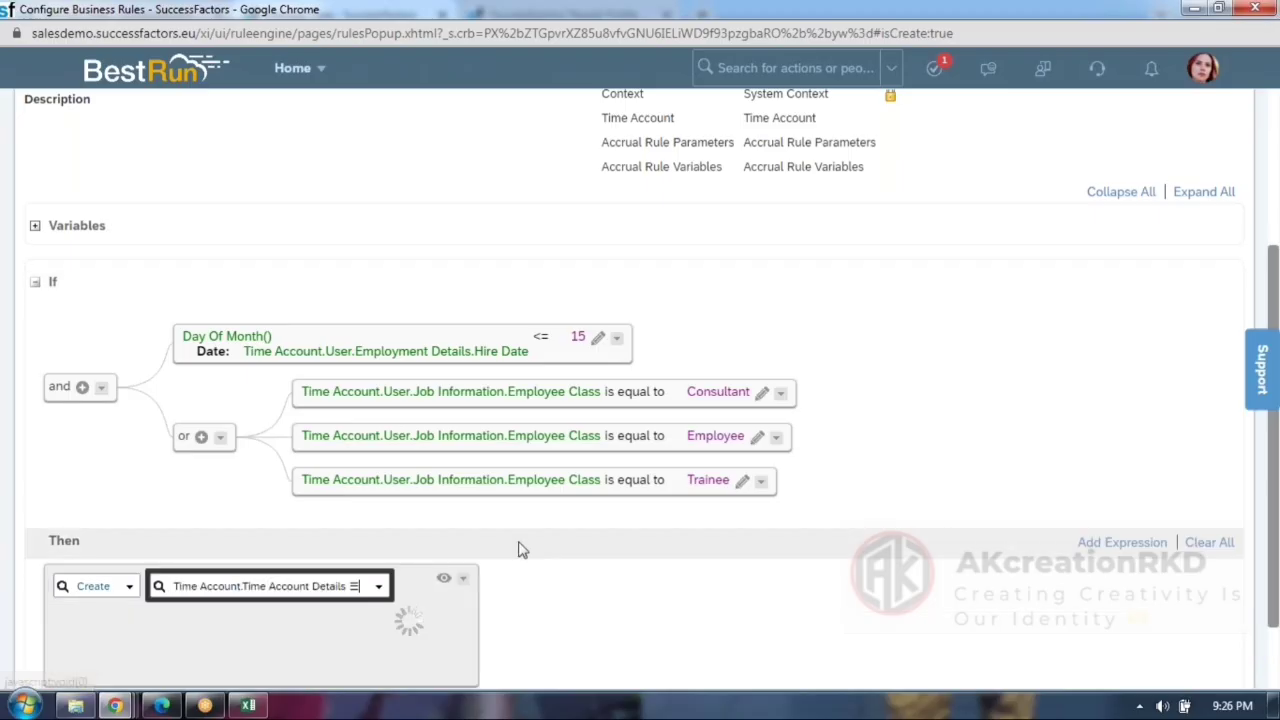
{"action": "scroll", "coordinate": [518, 549], "scroll_direction": "down", "scroll_amount": 3}
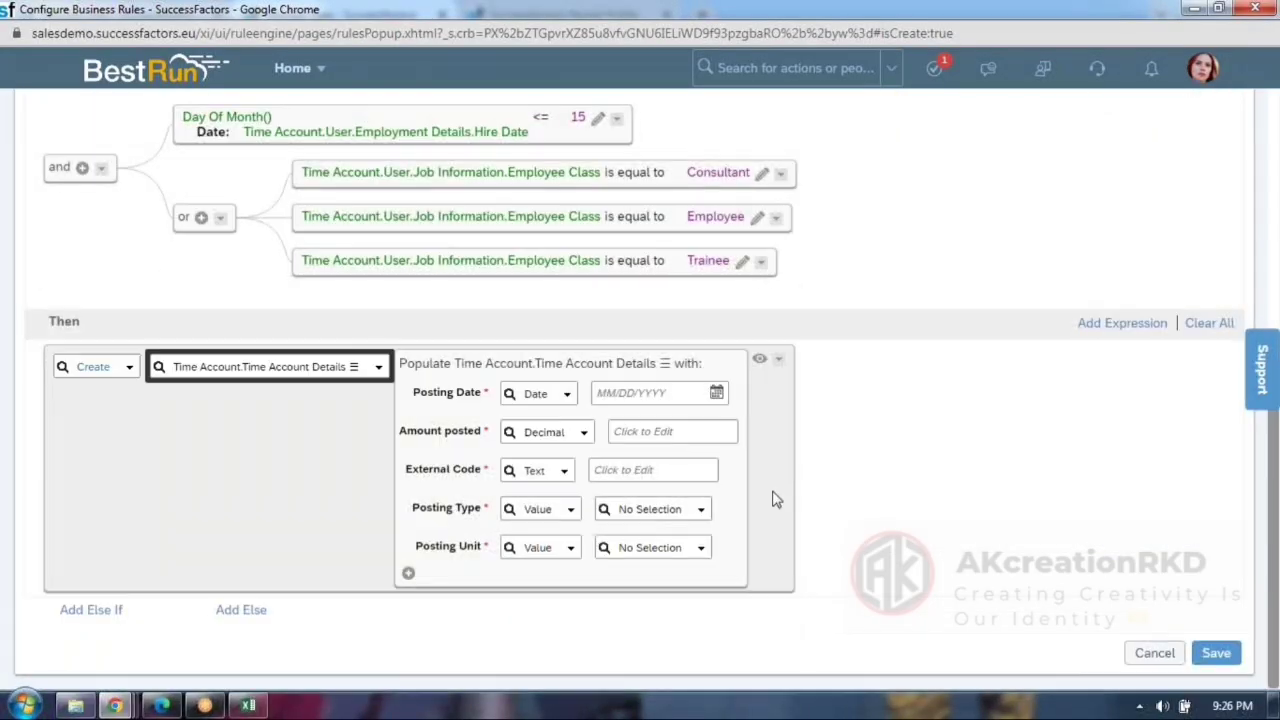
Replace the rule's If conditions by making the rule Always True.
{"action": "scroll", "coordinate": [775, 498], "scroll_direction": "up", "scroll_amount": 1}
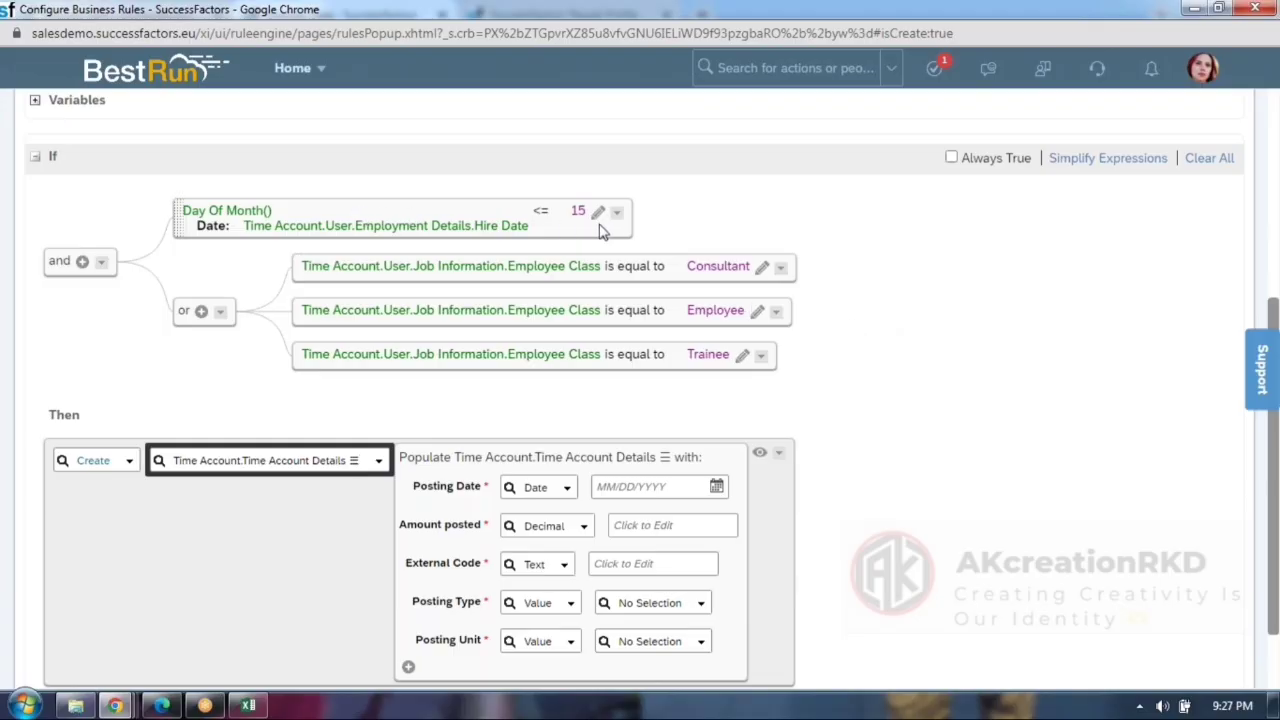
{"action": "scroll", "coordinate": [533, 395], "scroll_direction": "down", "scroll_amount": 2}
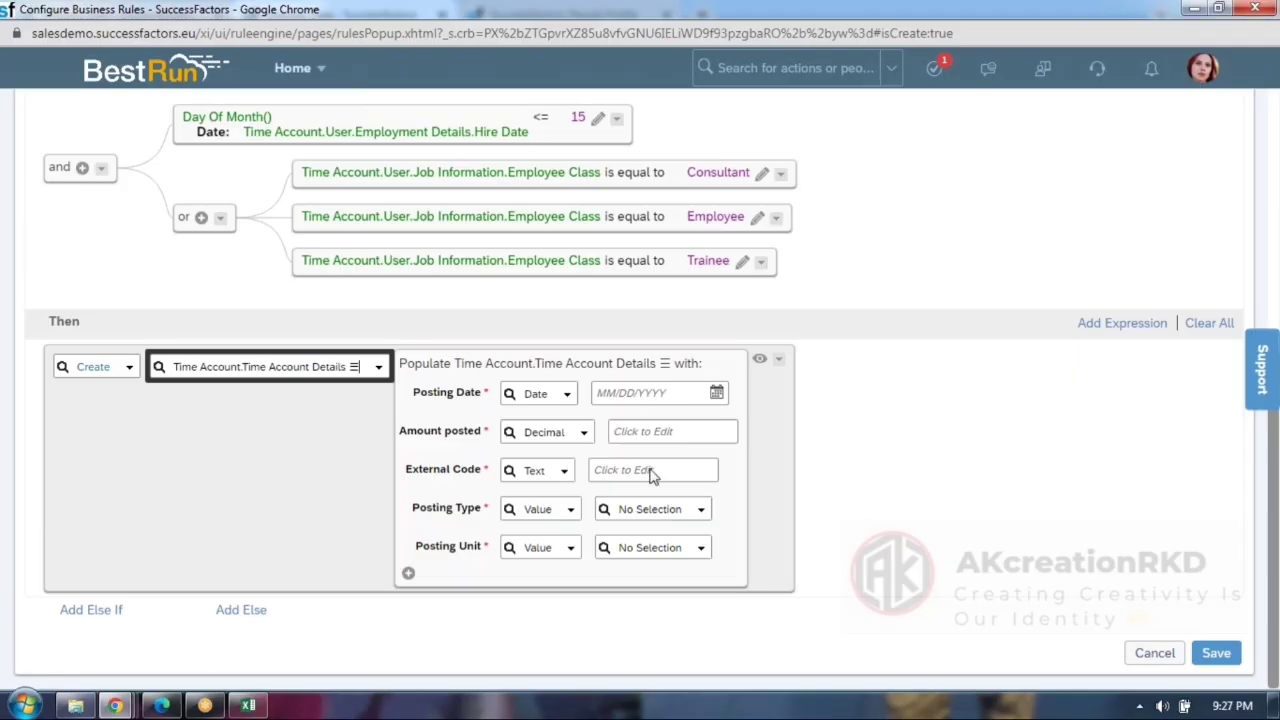
{"action": "scroll", "coordinate": [540, 370], "scroll_direction": "up", "scroll_amount": 3}
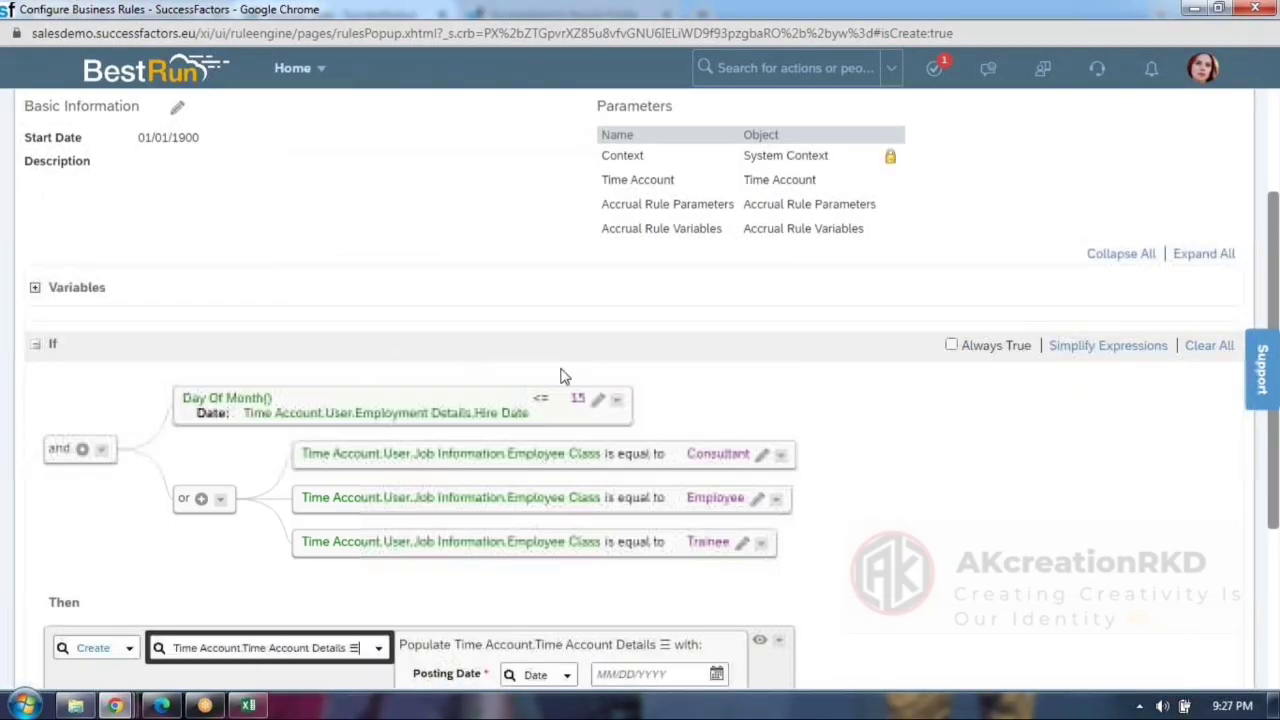
{"action": "left_click", "coordinate": [951, 345]}
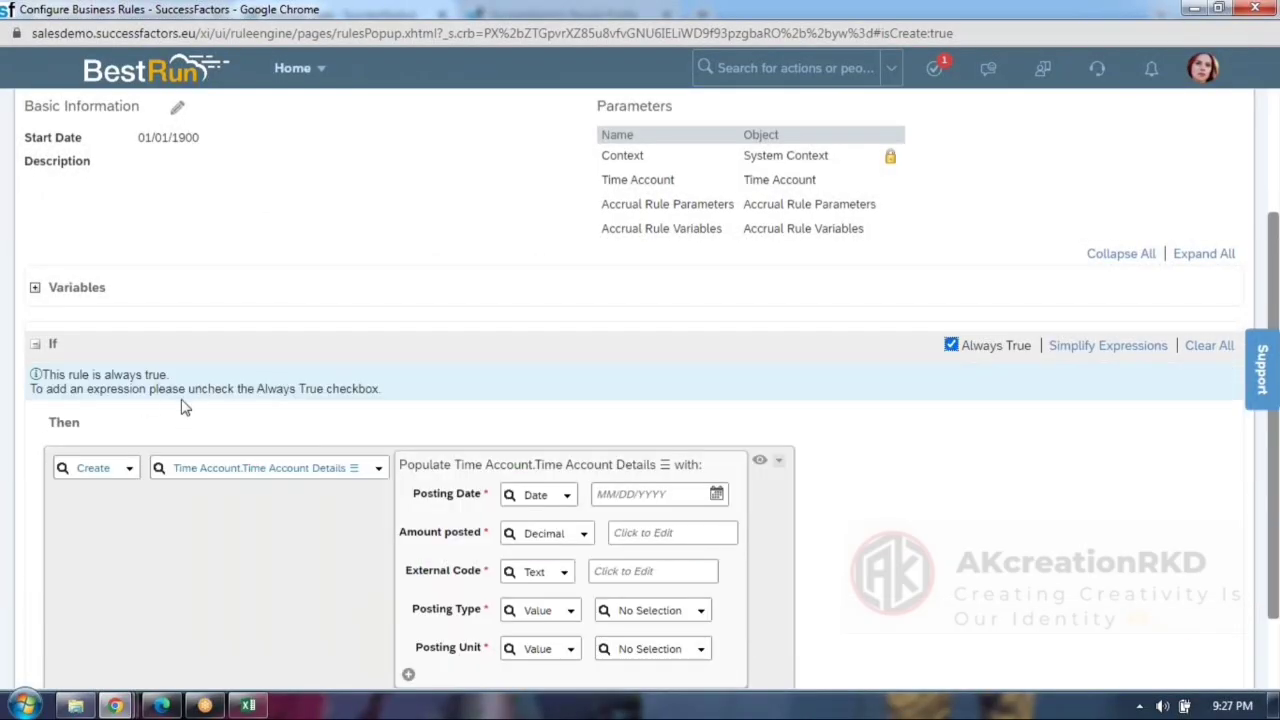
Set Posting Date to Accrual Rule Parameters.Accruable Start Date and Amount posted to the decimal 2.
{"action": "scroll", "coordinate": [414, 403], "scroll_direction": "down", "scroll_amount": 1}
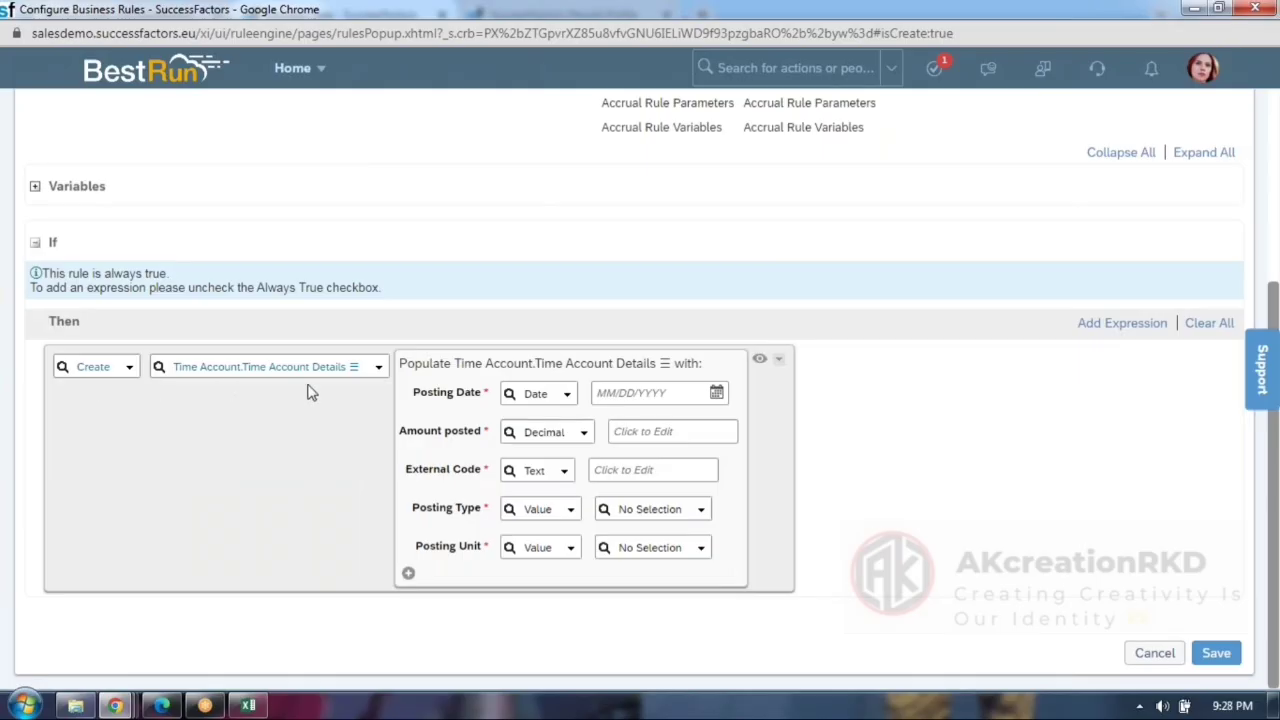
{"action": "left_click", "coordinate": [565, 398]}
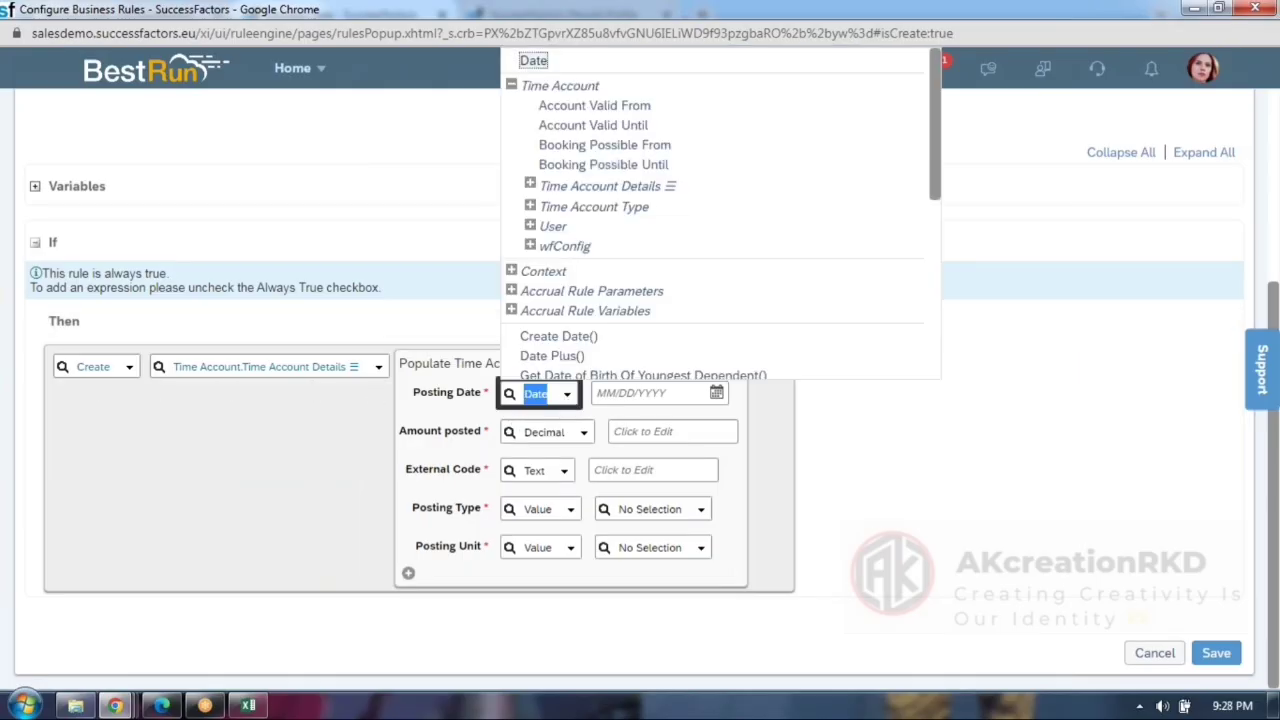
{"action": "scroll", "coordinate": [514, 290], "scroll_direction": "down", "scroll_amount": 1}
{"action": "left_click", "coordinate": [511, 197]}
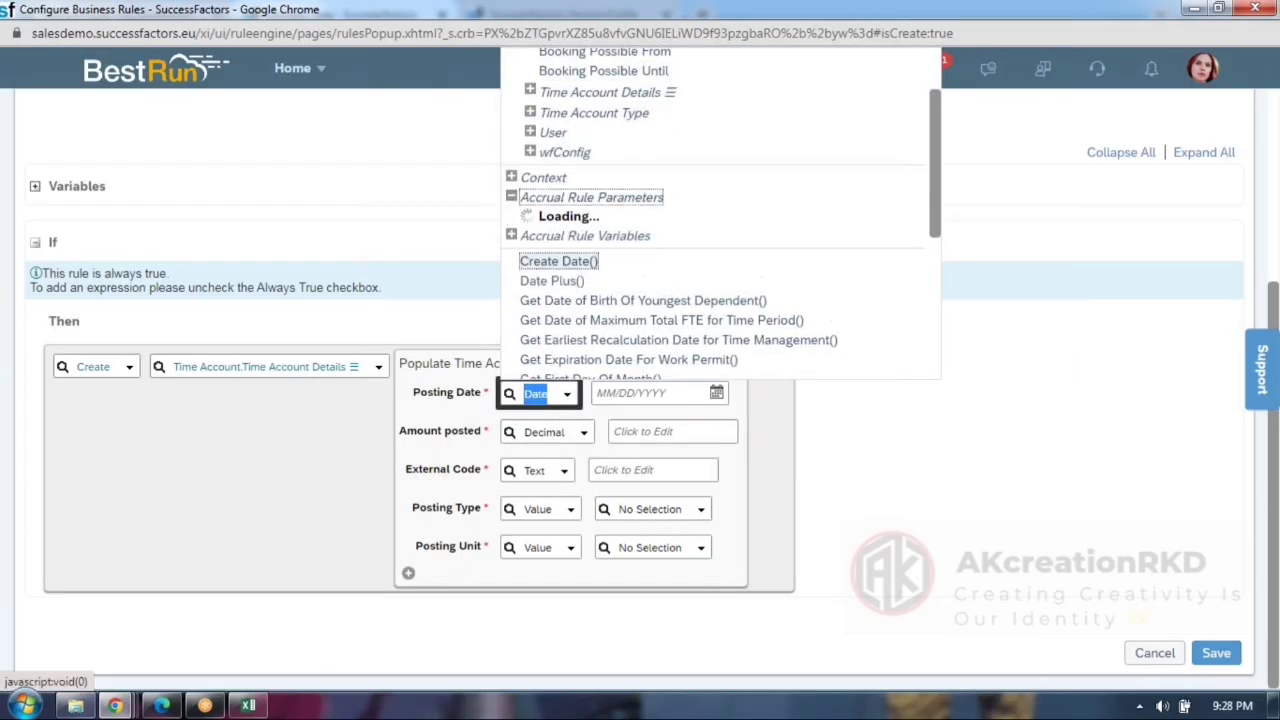
{"action": "left_click", "coordinate": [608, 240]}
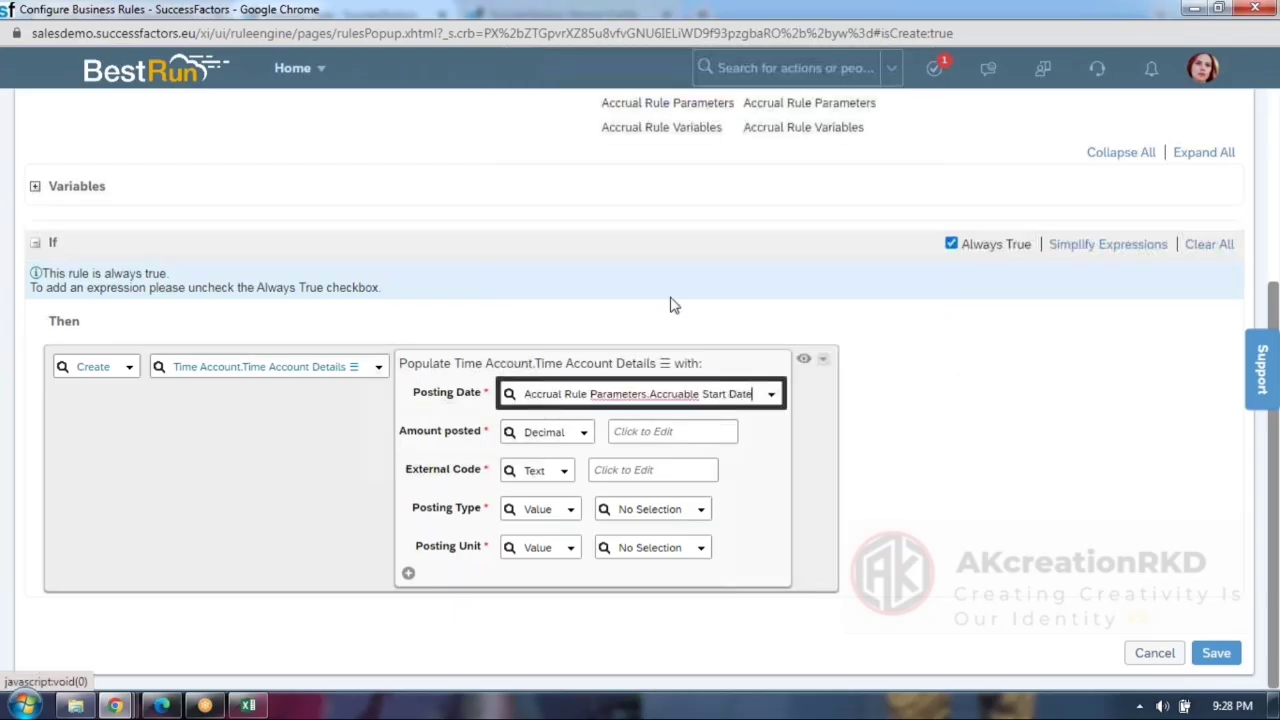
{"action": "left_click", "coordinate": [659, 431]}
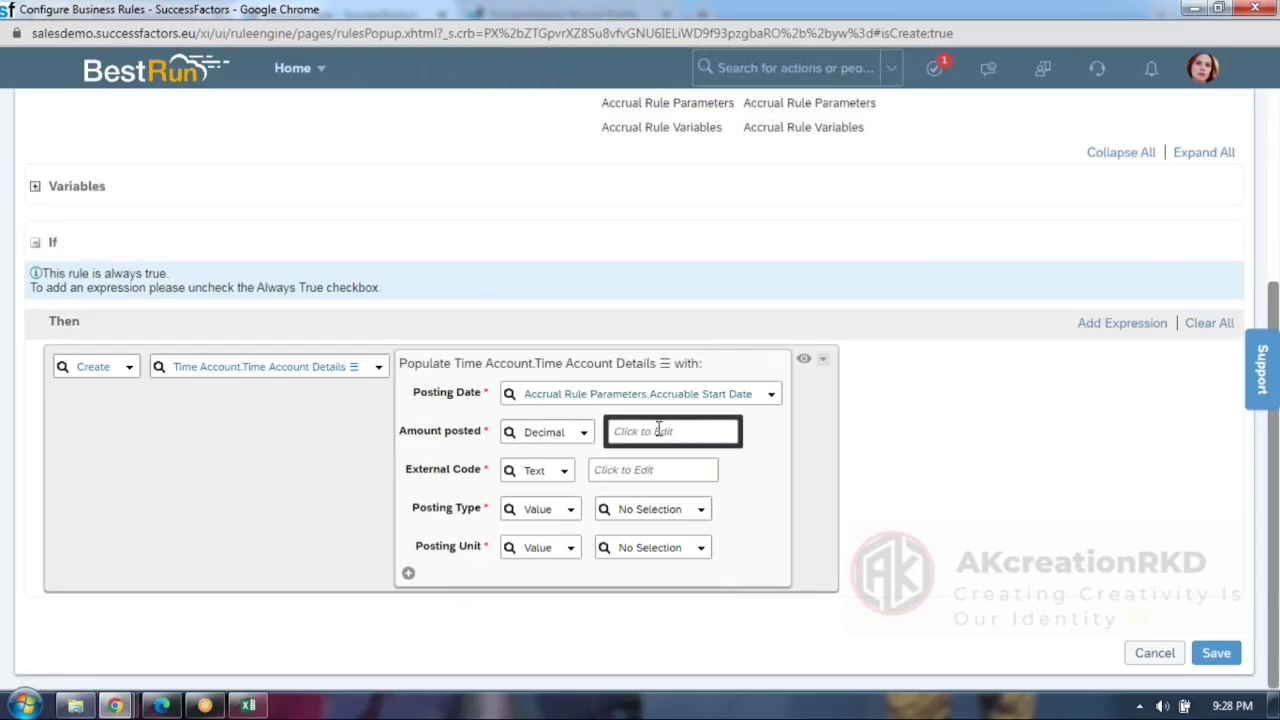
{"action": "type", "text": "2"}
Set External Code to Generate External Code For Time Off() and Posting Type to the value Accrual.
{"action": "left_click", "coordinate": [562, 474]}
{"action": "scroll", "coordinate": [614, 316], "scroll_direction": "down", "scroll_amount": 3}
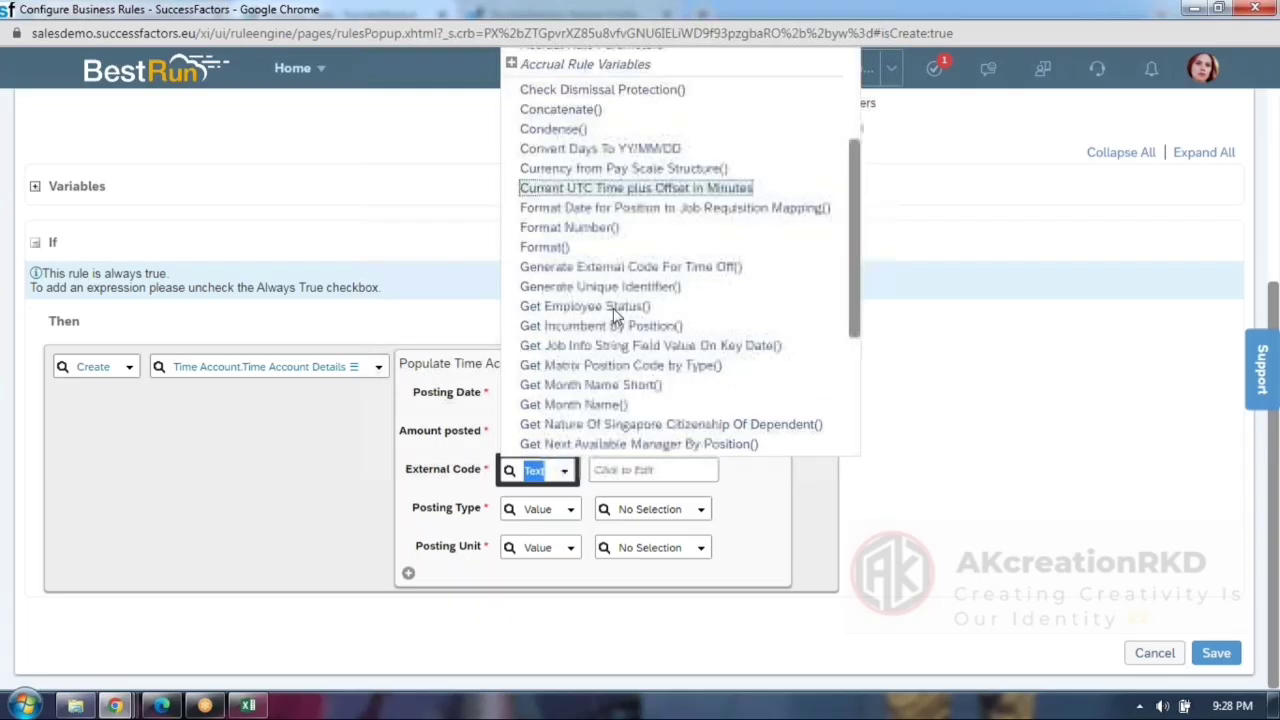
{"action": "left_click", "coordinate": [650, 267]}
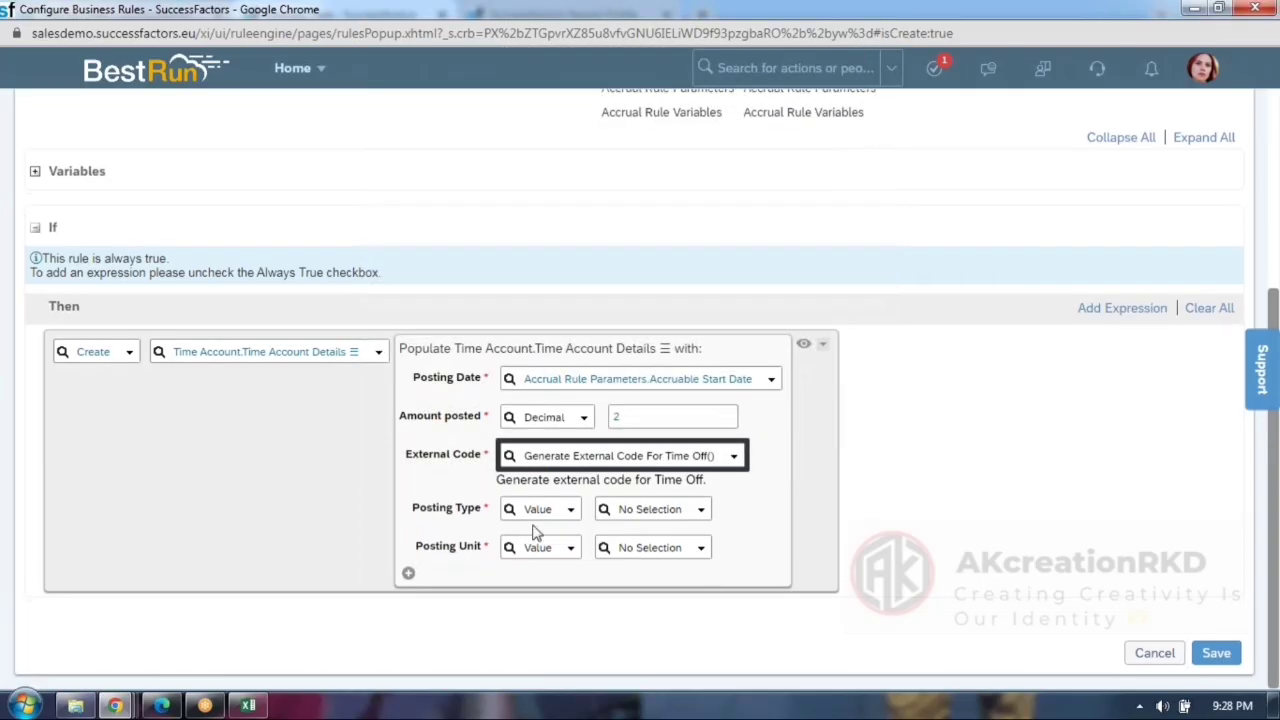
{"action": "left_click", "coordinate": [702, 512]}
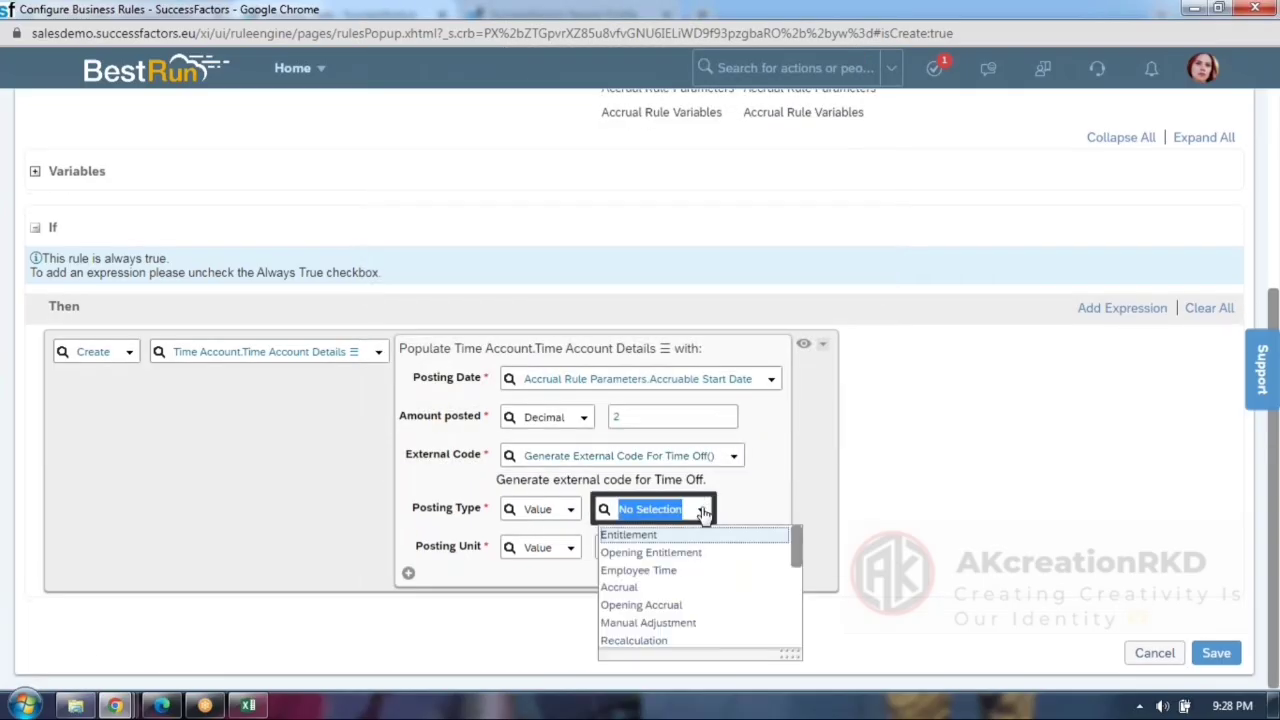
{"action": "left_click", "coordinate": [640, 587]}
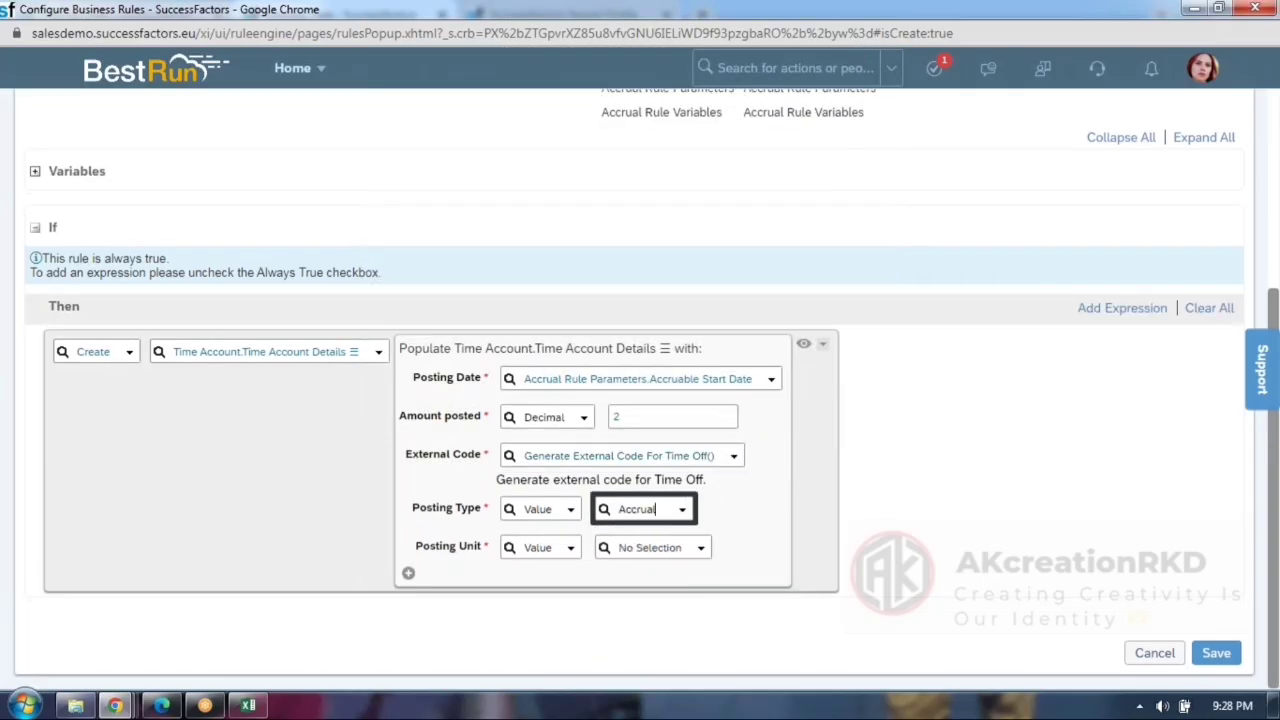
Set Posting Unit to Time Account.Time Account Type.Unit and save the accrual rule.
{"action": "left_click", "coordinate": [571, 548]}
{"action": "left_click", "coordinate": [530, 361]}
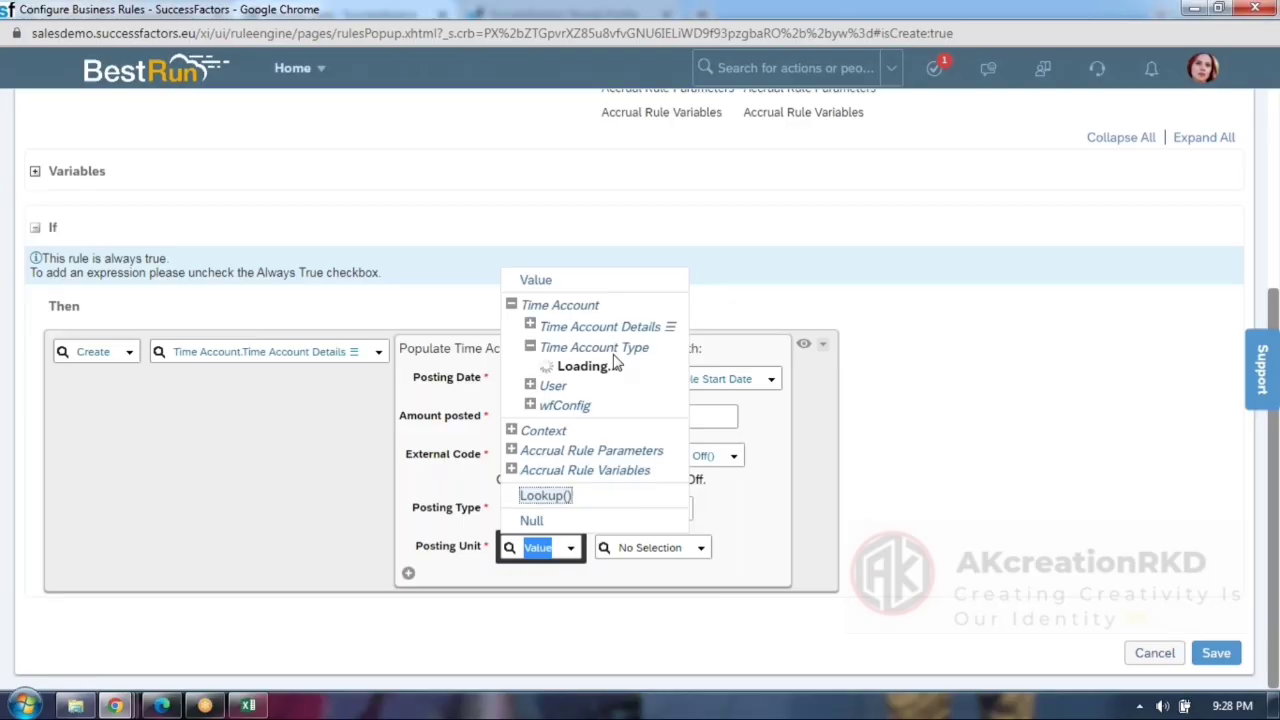
{"action": "scroll", "coordinate": [613, 364], "scroll_direction": "down", "scroll_amount": 5}
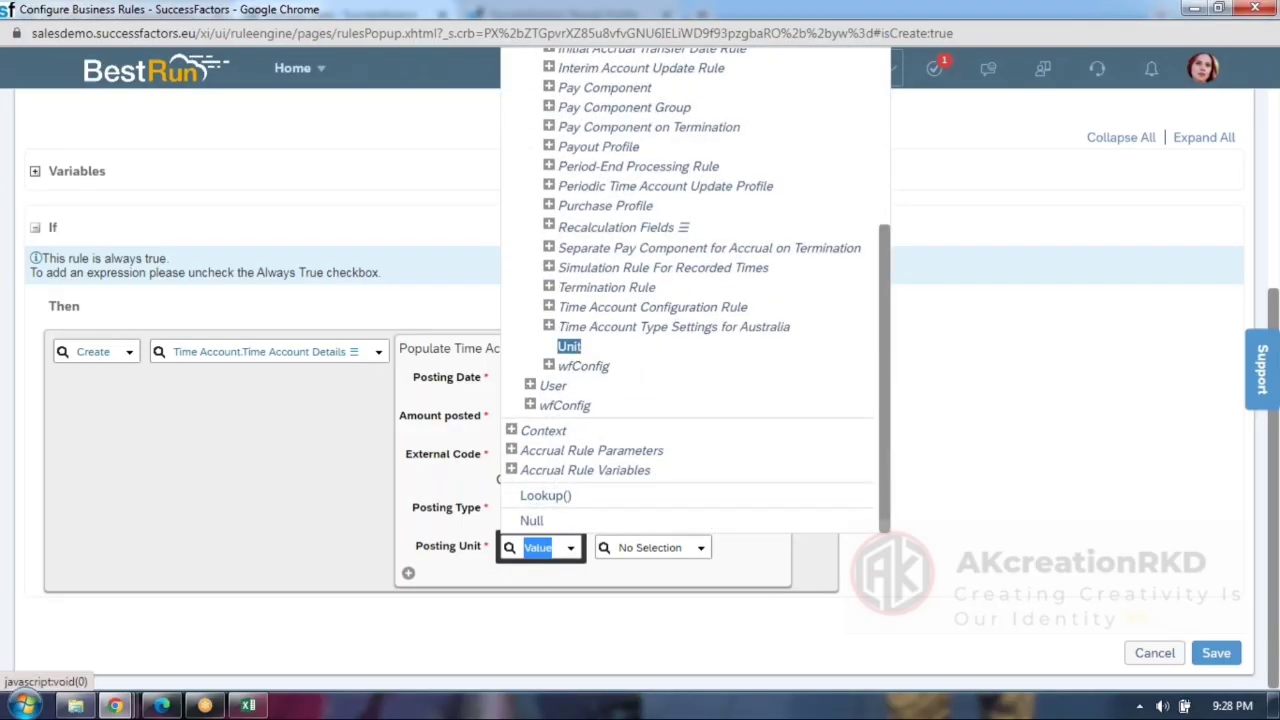
{"action": "left_click", "coordinate": [571, 347]}
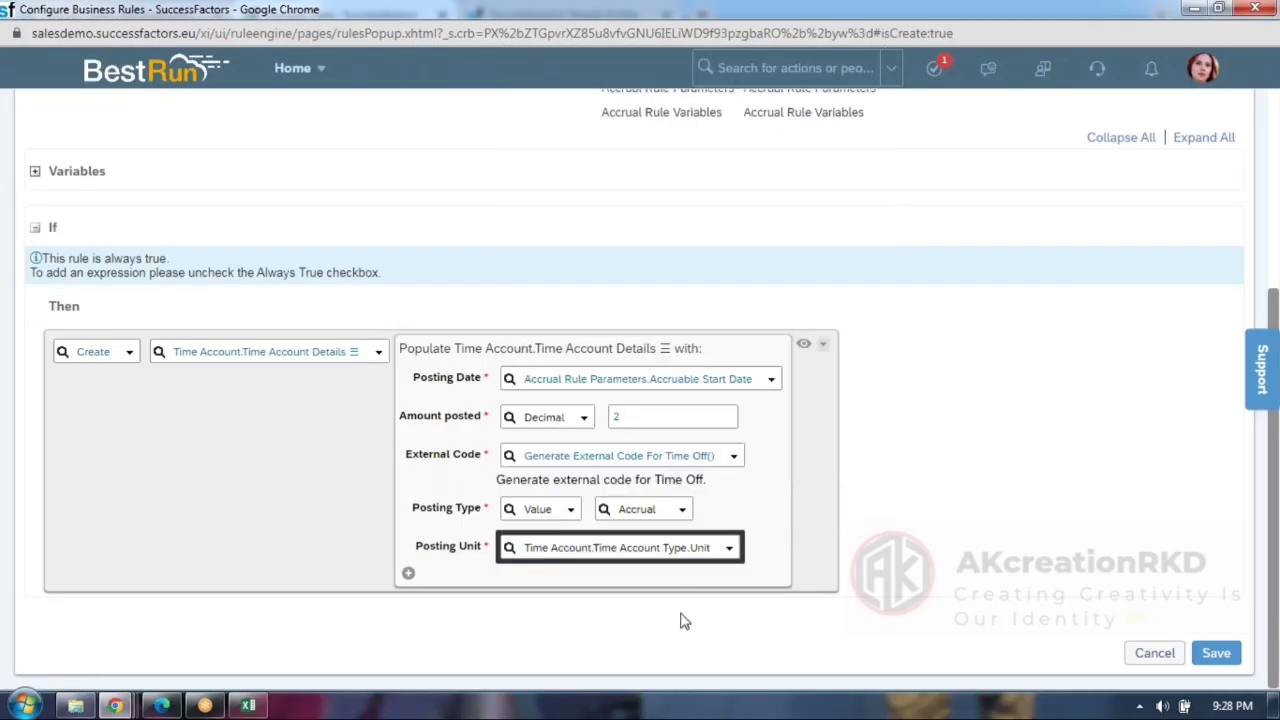
{"action": "left_click", "coordinate": [1215, 660]}
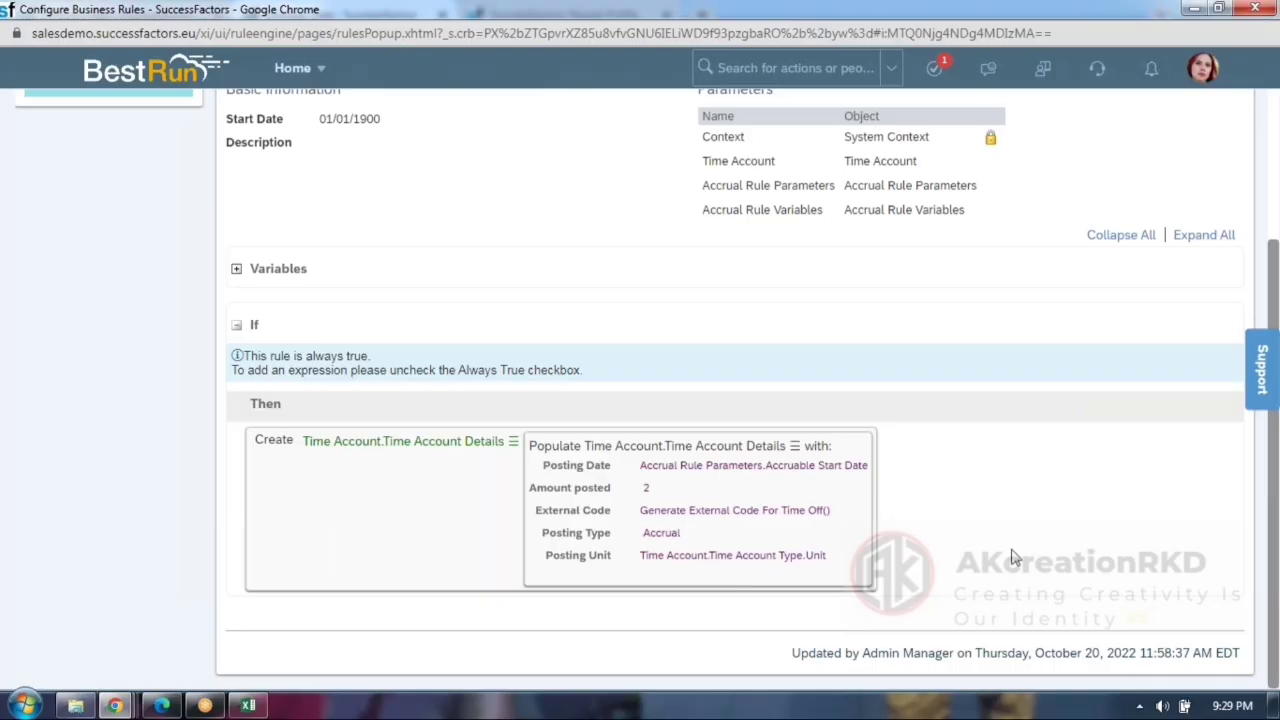
{"action": "double_click", "coordinate": [645, 488]}
Copy the accrual rule's ID and assign AL_AccrualRule_WESTP as the Accrual Rule of the Annual Leave time account type.
{"action": "scroll", "coordinate": [614, 386], "scroll_direction": "up", "scroll_amount": 3}
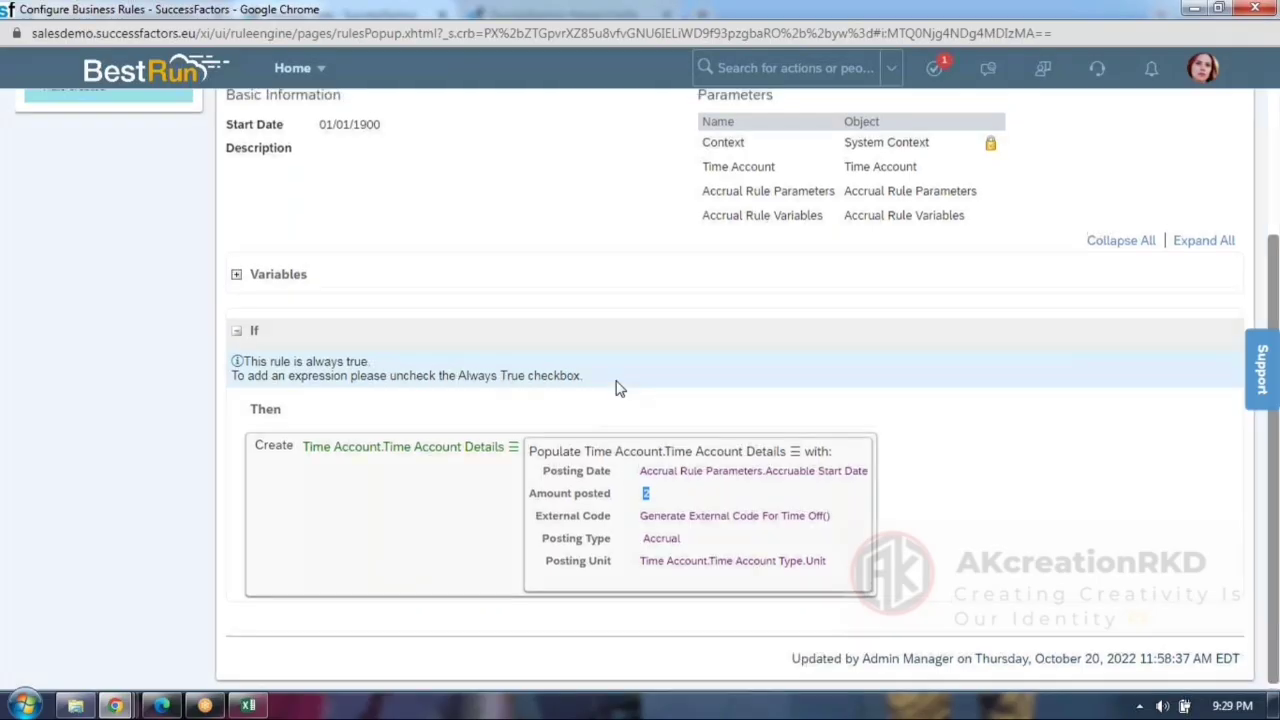
{"action": "left_click_drag", "start_coordinate": [456, 221], "coordinate": [659, 233]}
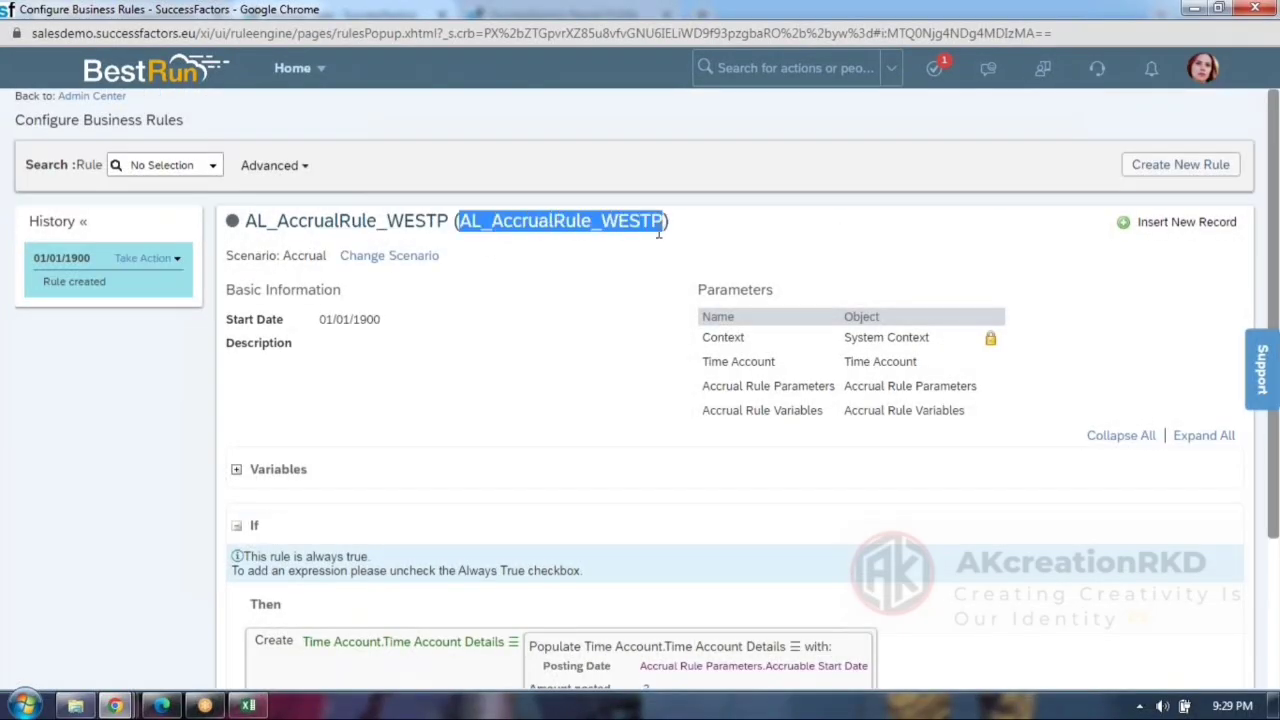
{"action": "left_click", "coordinate": [127, 708]}
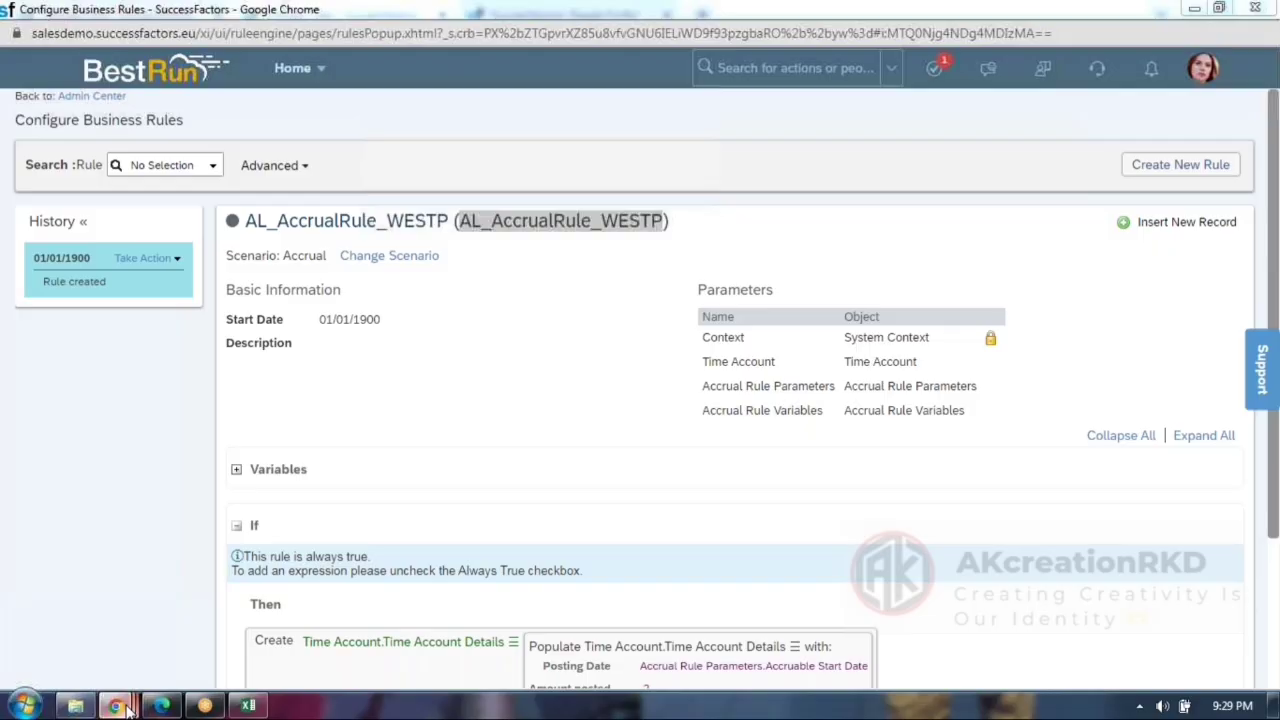
{"action": "left_click", "coordinate": [126, 634]}
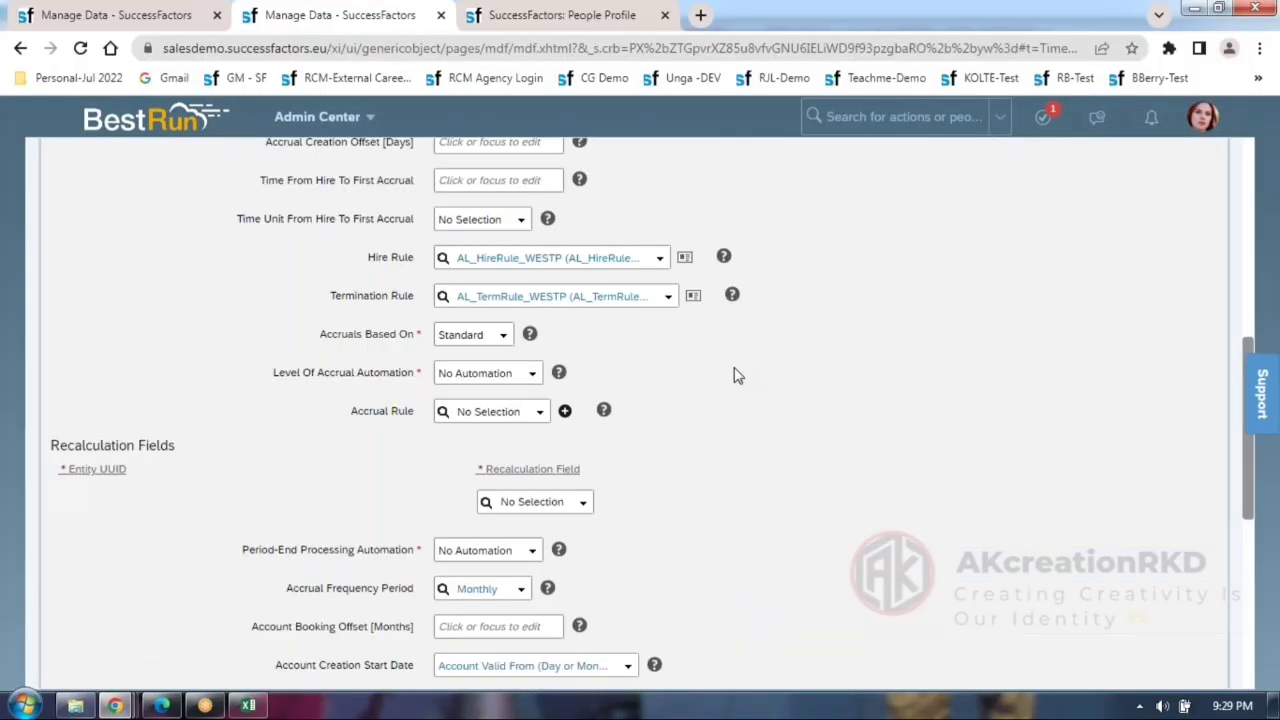
{"action": "left_click", "coordinate": [499, 411]}
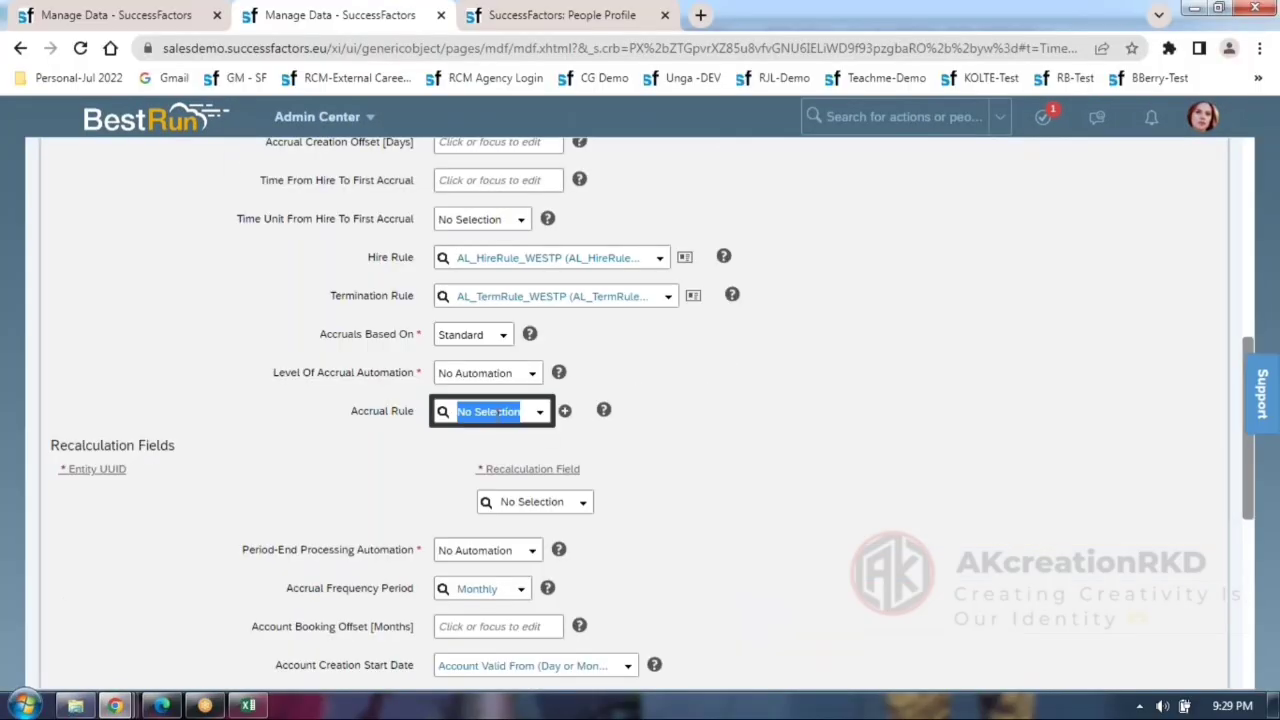
{"action": "type", "text": "Rule_WESTP"}
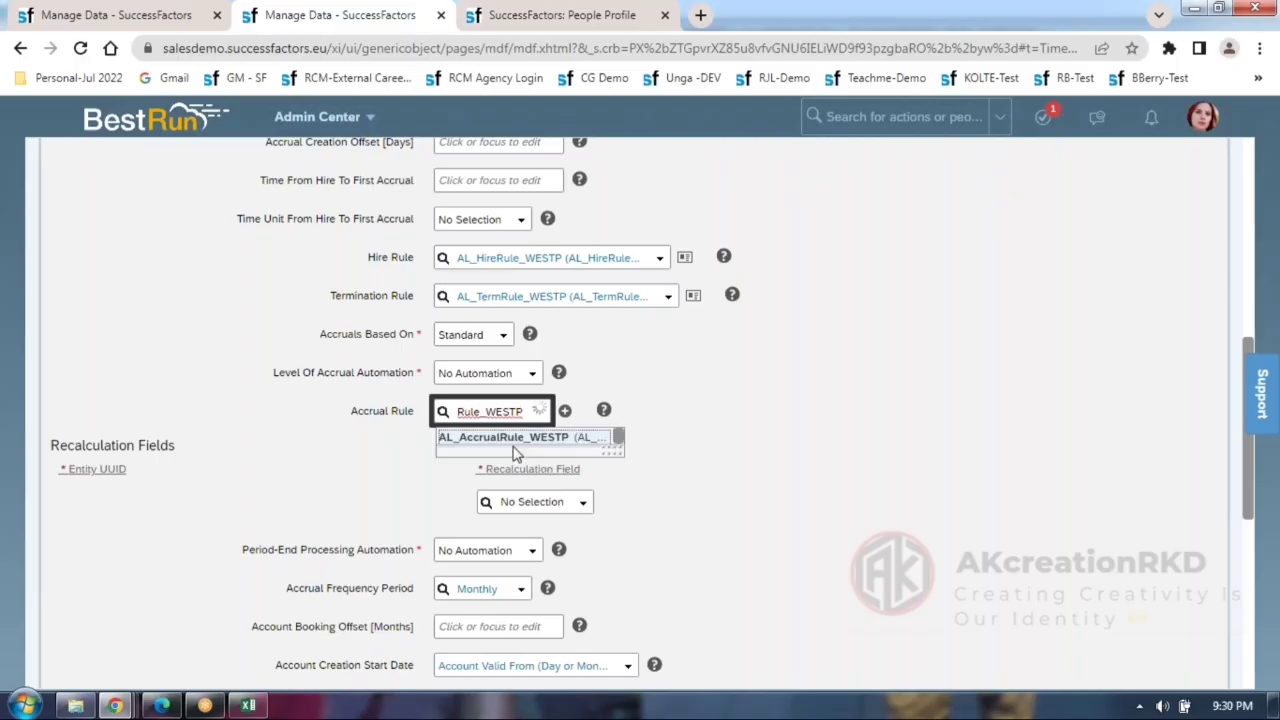
{"action": "left_click", "coordinate": [514, 440]}
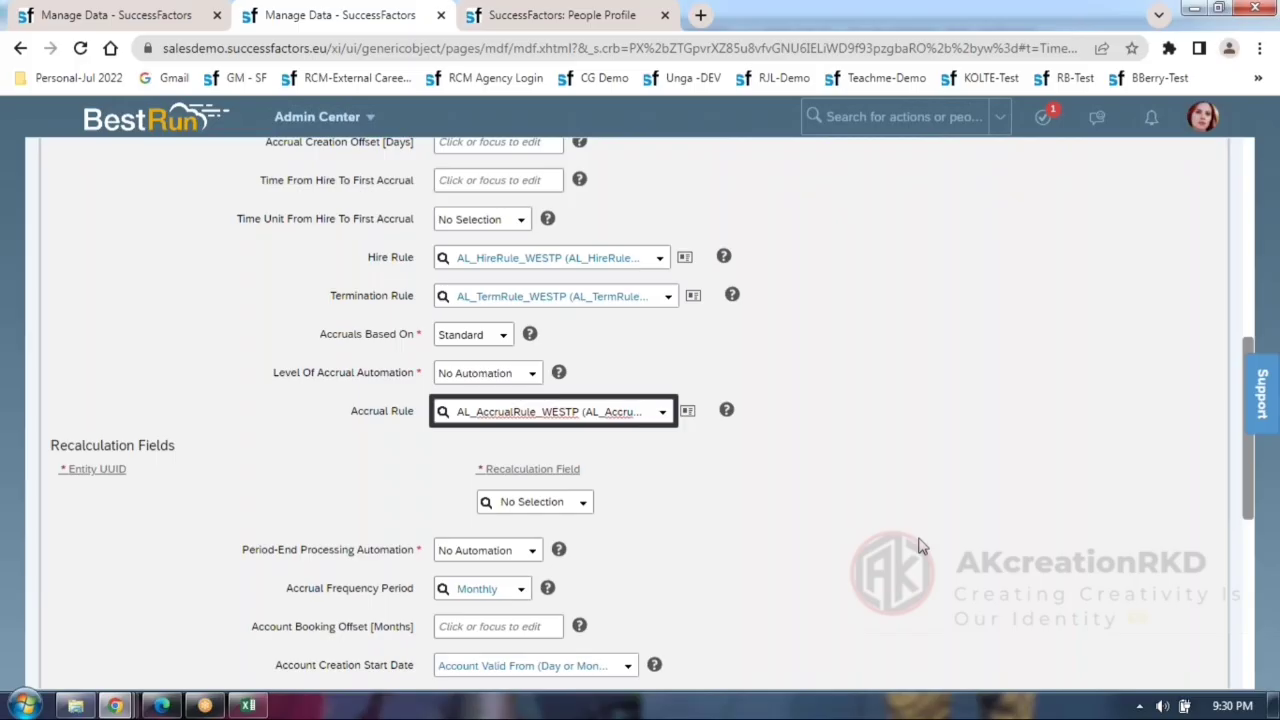
Save the time account type without a period-end processing rule and review the saved record.
{"action": "scroll", "coordinate": [921, 545], "scroll_direction": "down", "scroll_amount": 5}
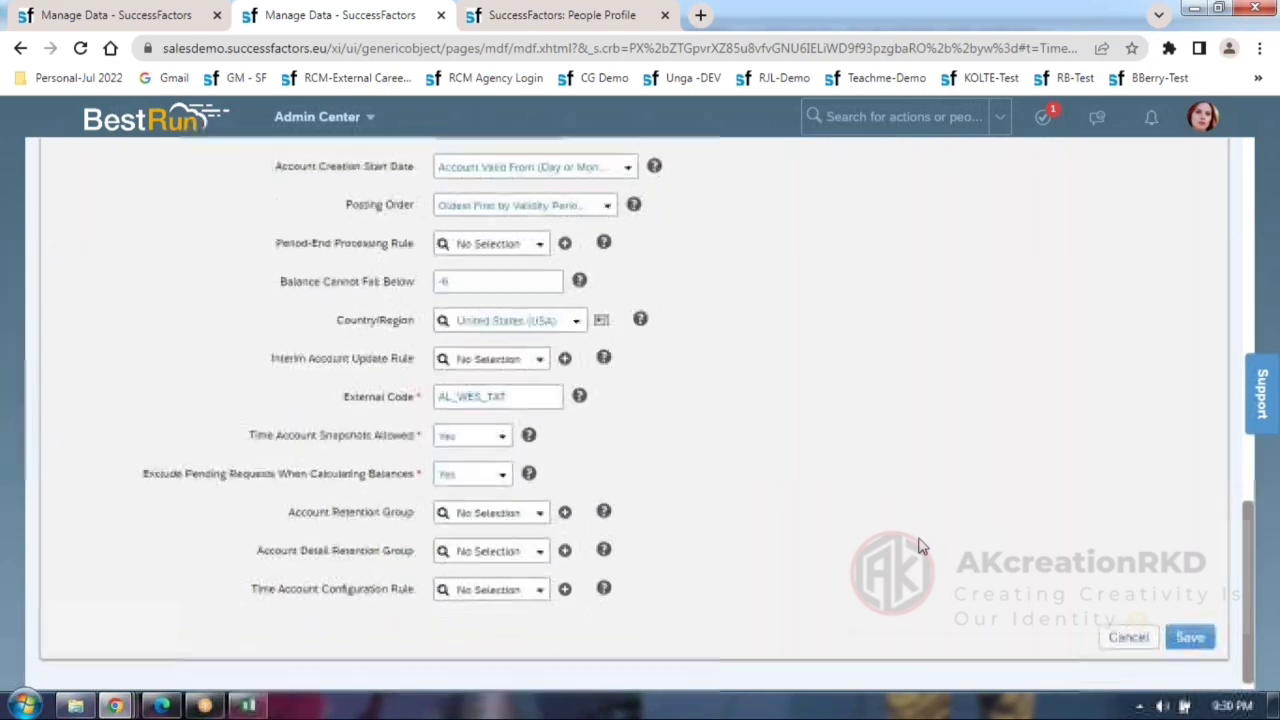
{"action": "left_click", "coordinate": [1198, 632]}
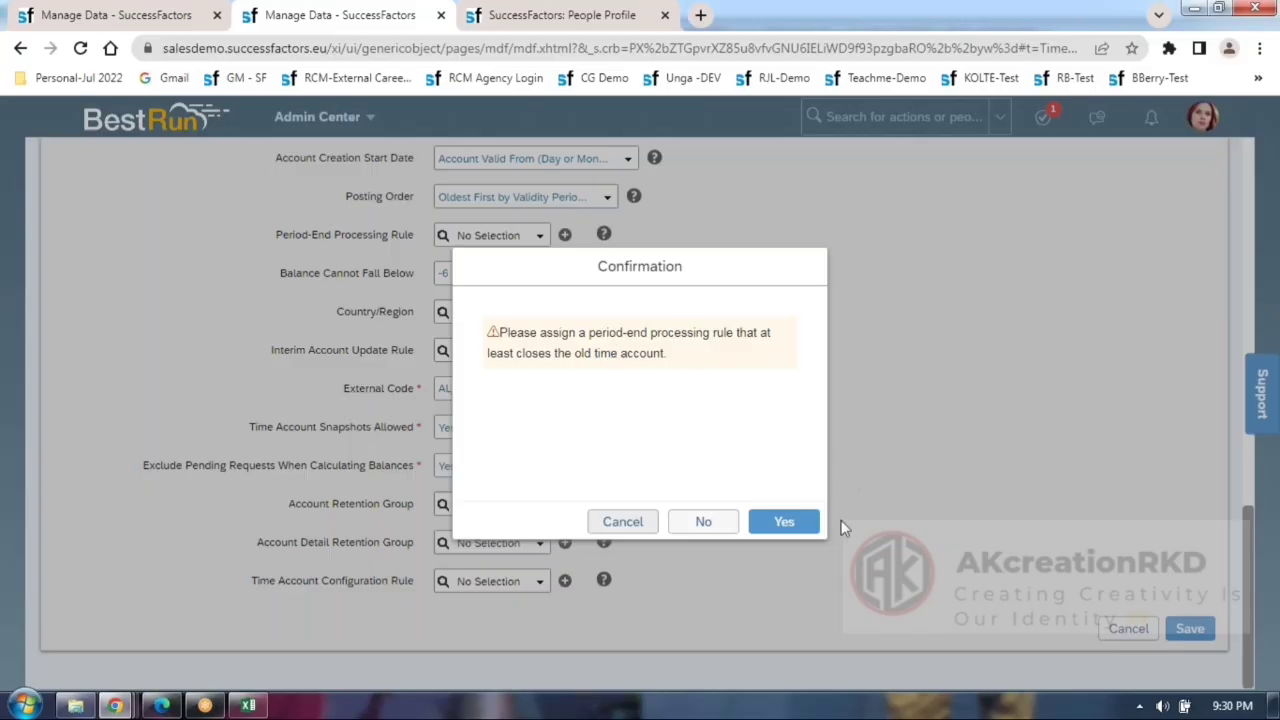
{"action": "left_click", "coordinate": [783, 522]}
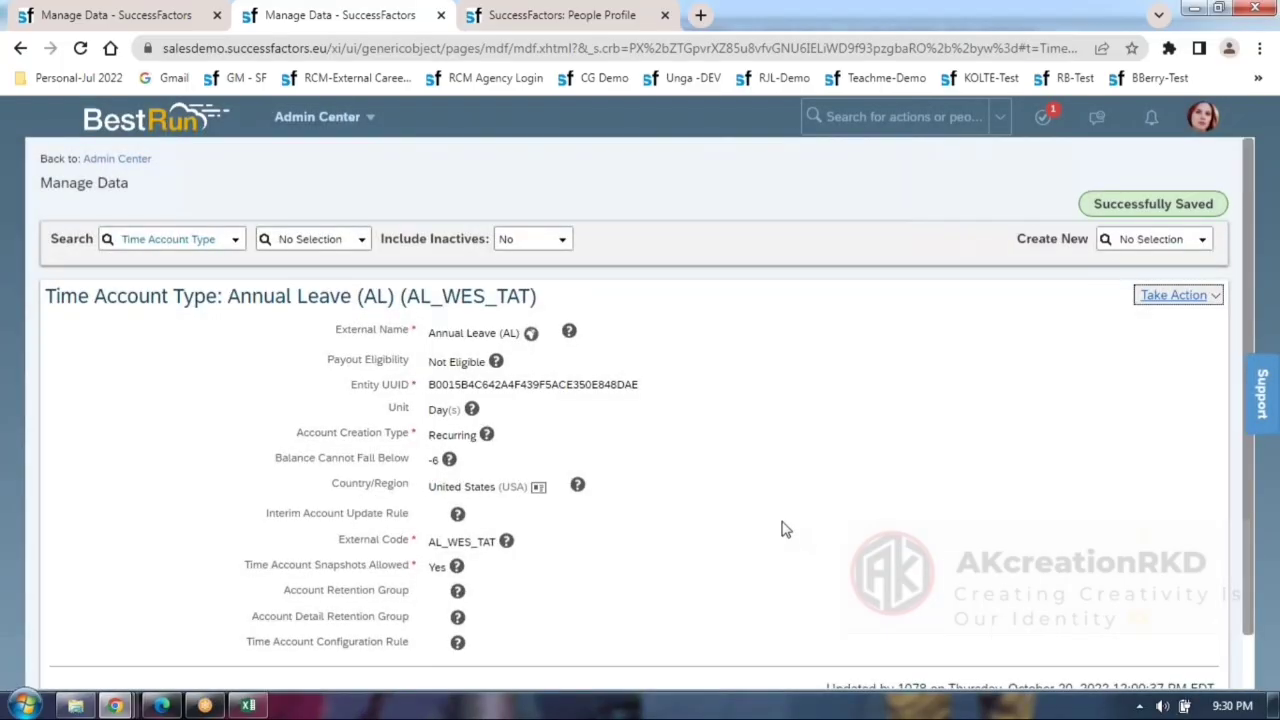
{"action": "scroll", "coordinate": [785, 530], "scroll_direction": "down", "scroll_amount": 3}
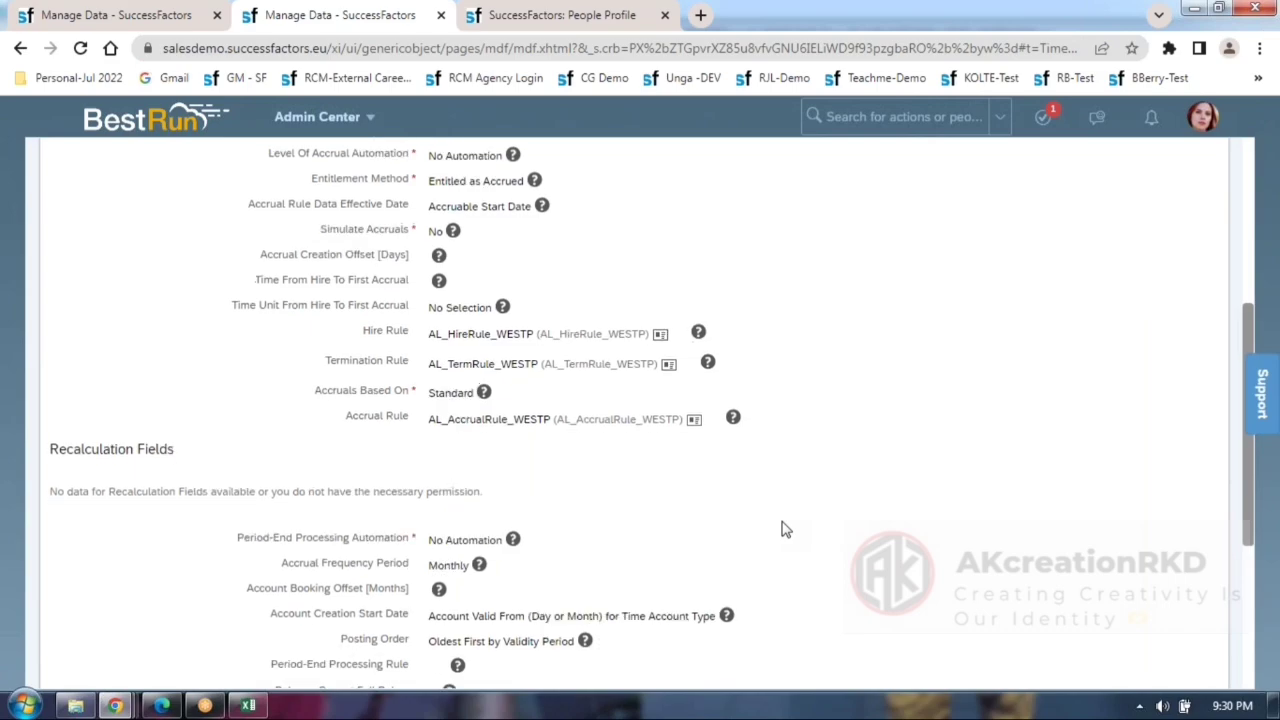
{"action": "scroll", "coordinate": [785, 530], "scroll_direction": "down", "scroll_amount": 3}
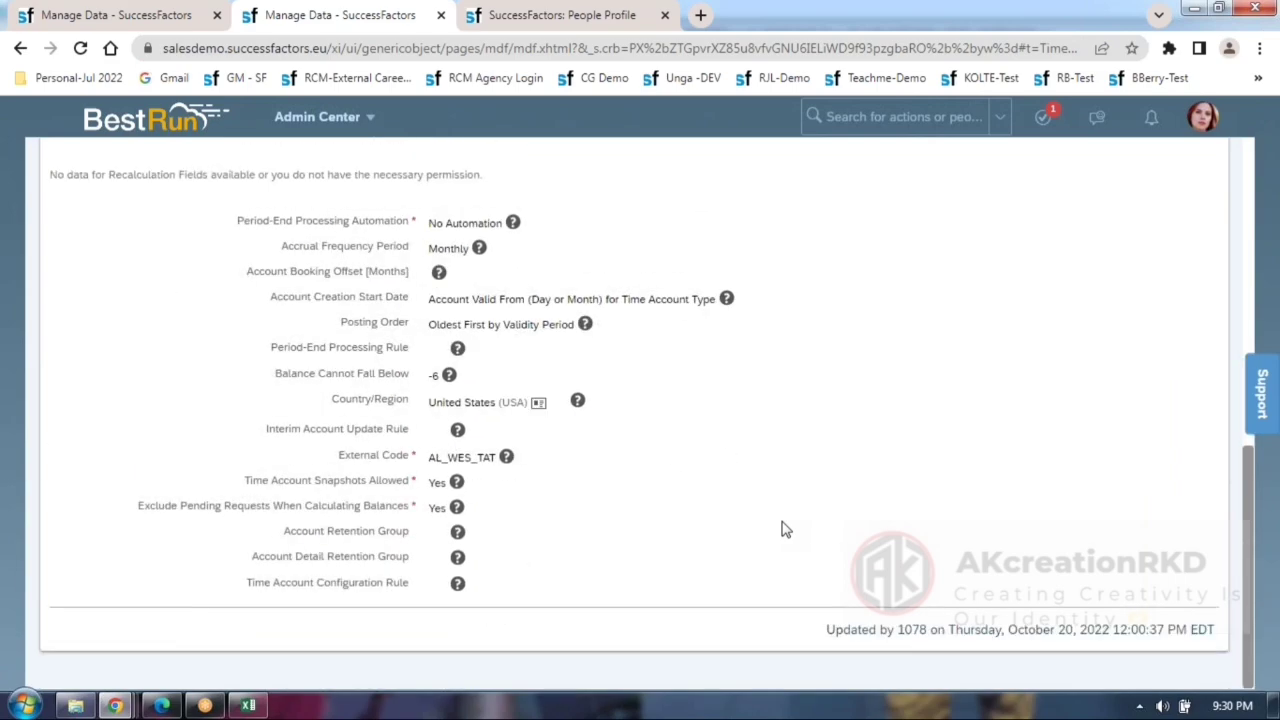
{"action": "scroll", "coordinate": [785, 530], "scroll_direction": "up", "scroll_amount": 10}
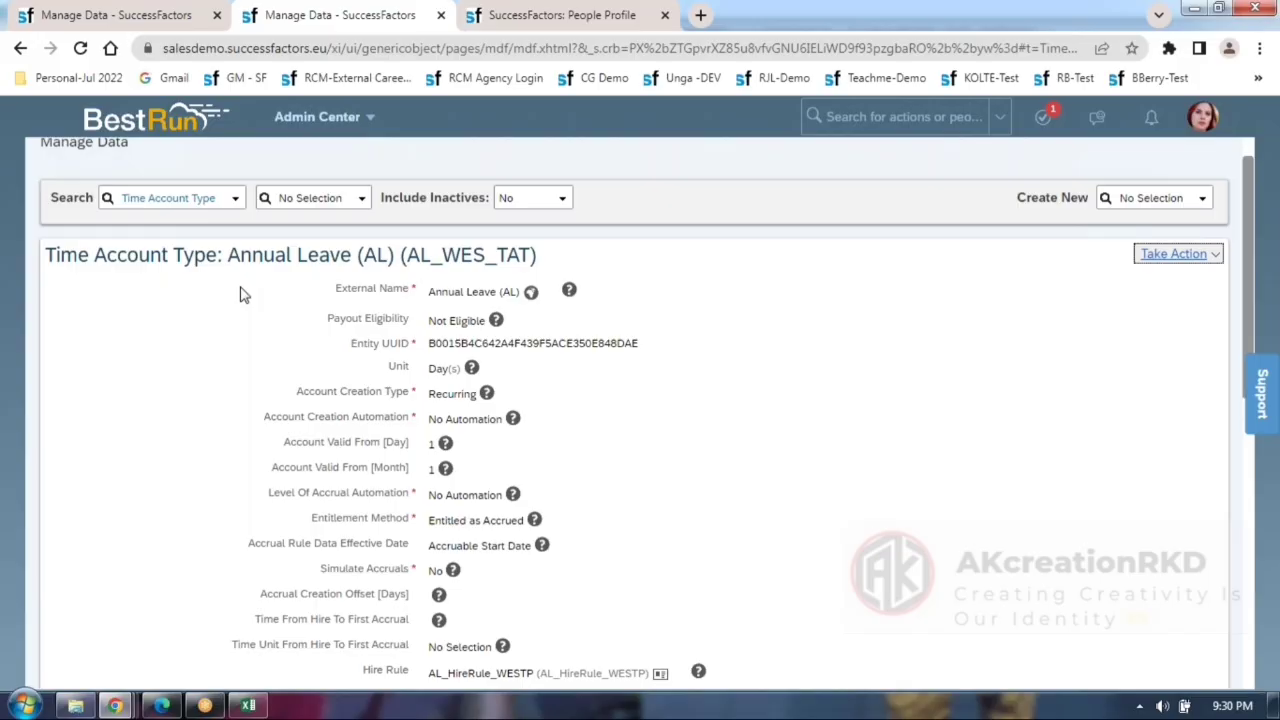
Switch to the Annual Leave (AL_WEST_TT) time type and open it for correction at its Time Account Posting Rules.
{"action": "left_click", "coordinate": [97, 14]}
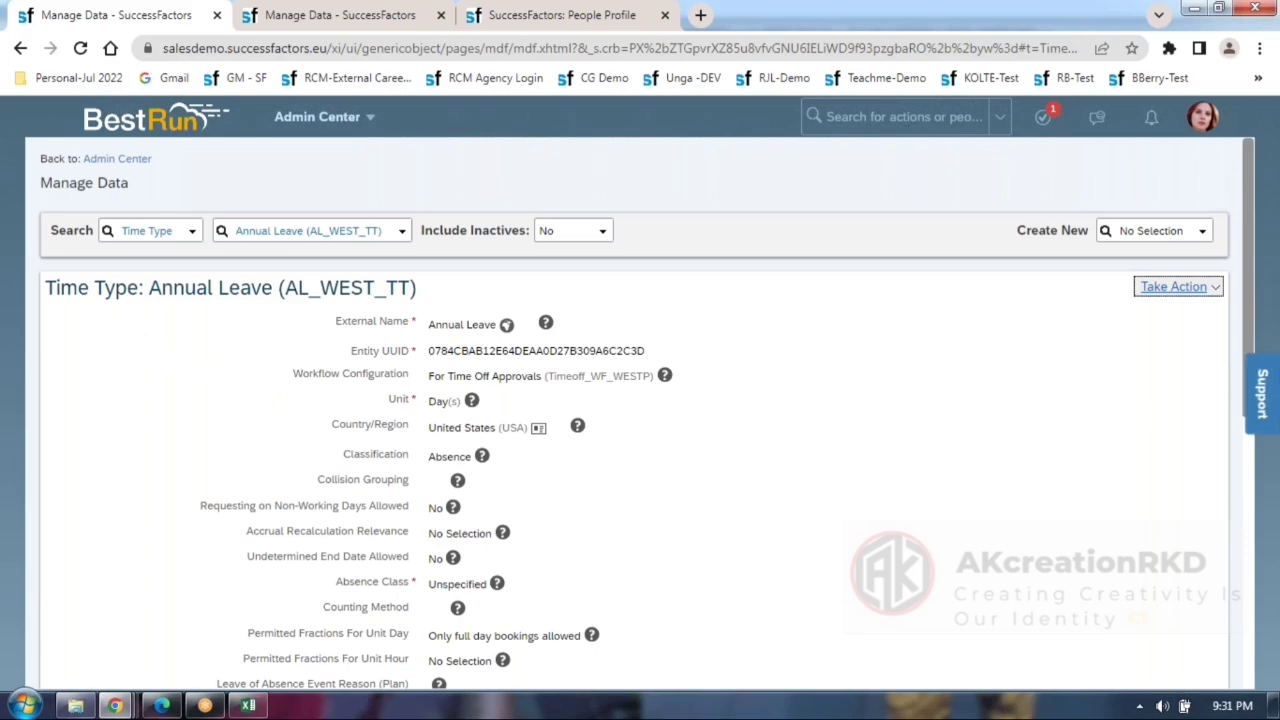
{"action": "left_click", "coordinate": [1160, 292]}
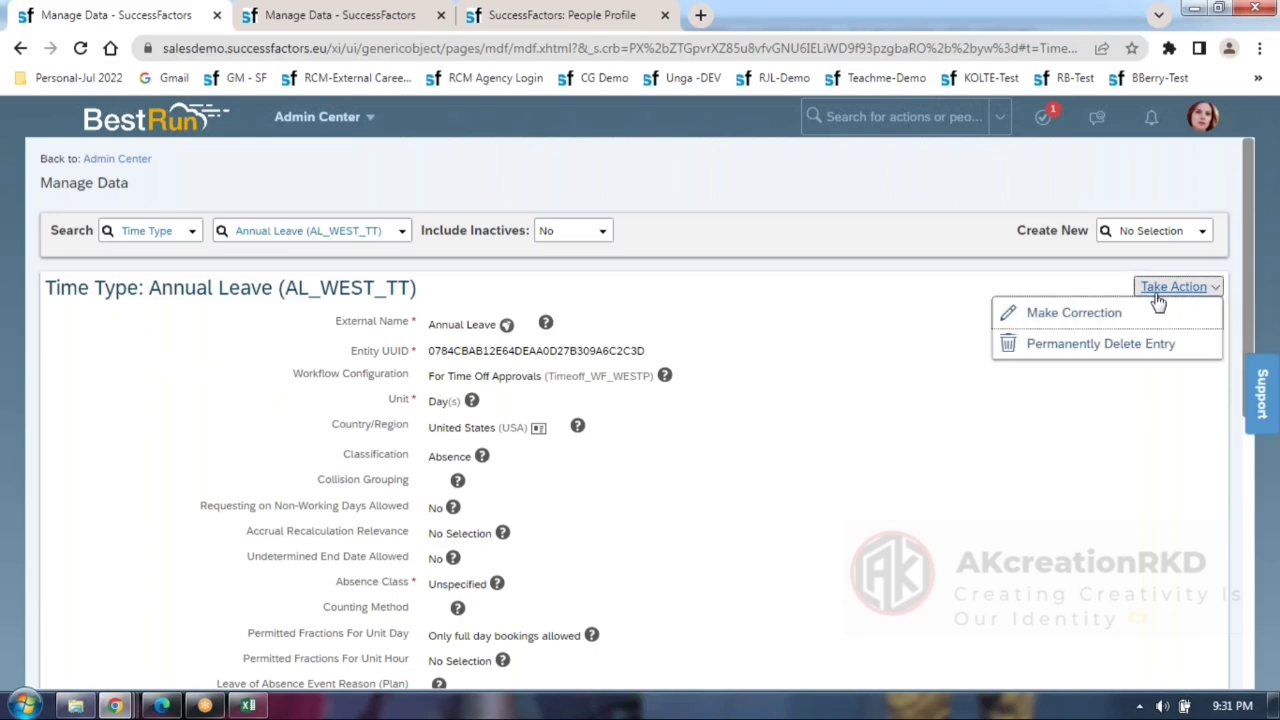
{"action": "left_click", "coordinate": [1086, 314]}
{"action": "scroll", "coordinate": [368, 503], "scroll_direction": "down", "scroll_amount": 5}
{"action": "scroll", "coordinate": [368, 503], "scroll_direction": "down", "scroll_amount": 3}
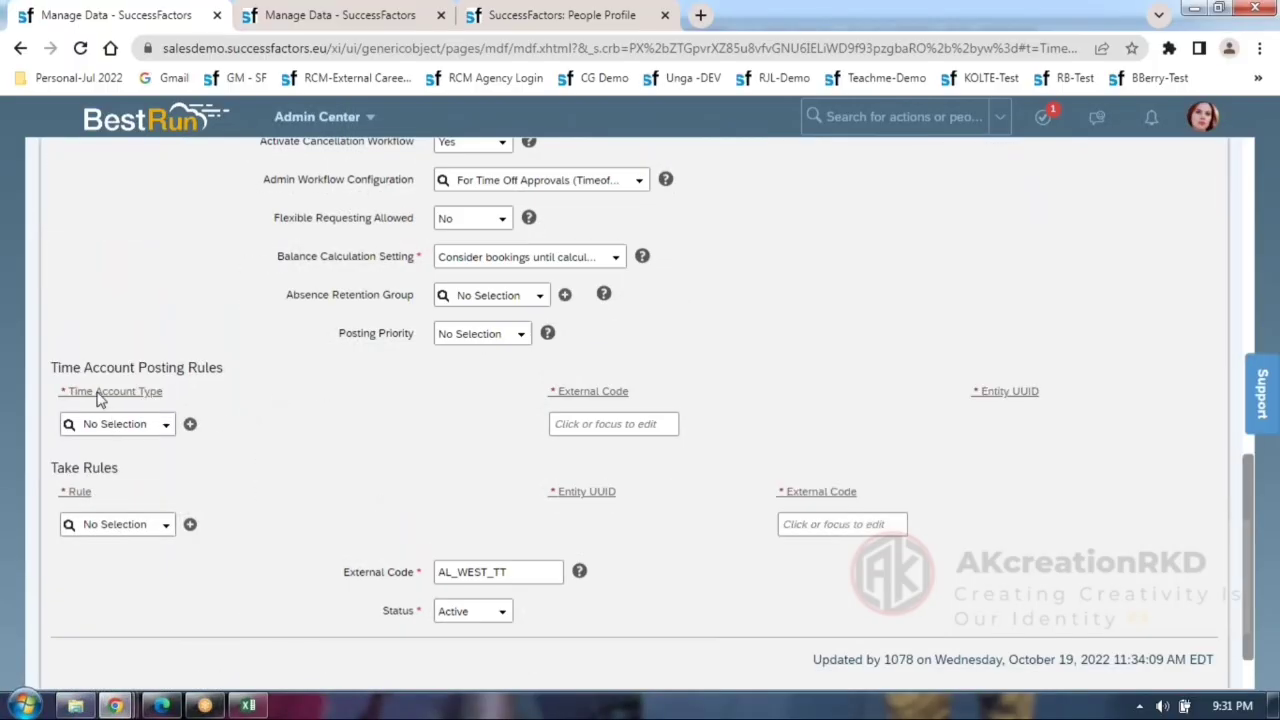
Try to find the posting rule's time account type by searching for "west".
{"action": "left_click", "coordinate": [129, 423]}
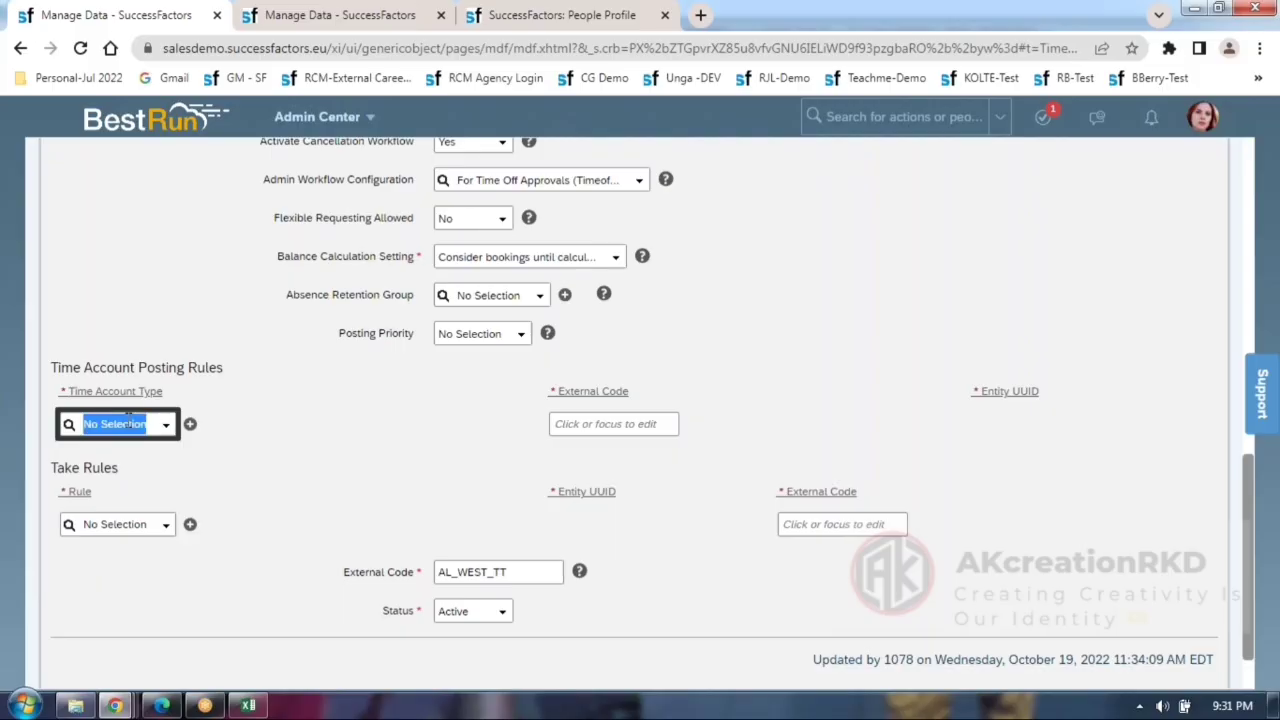
{"action": "type", "text": "west"}
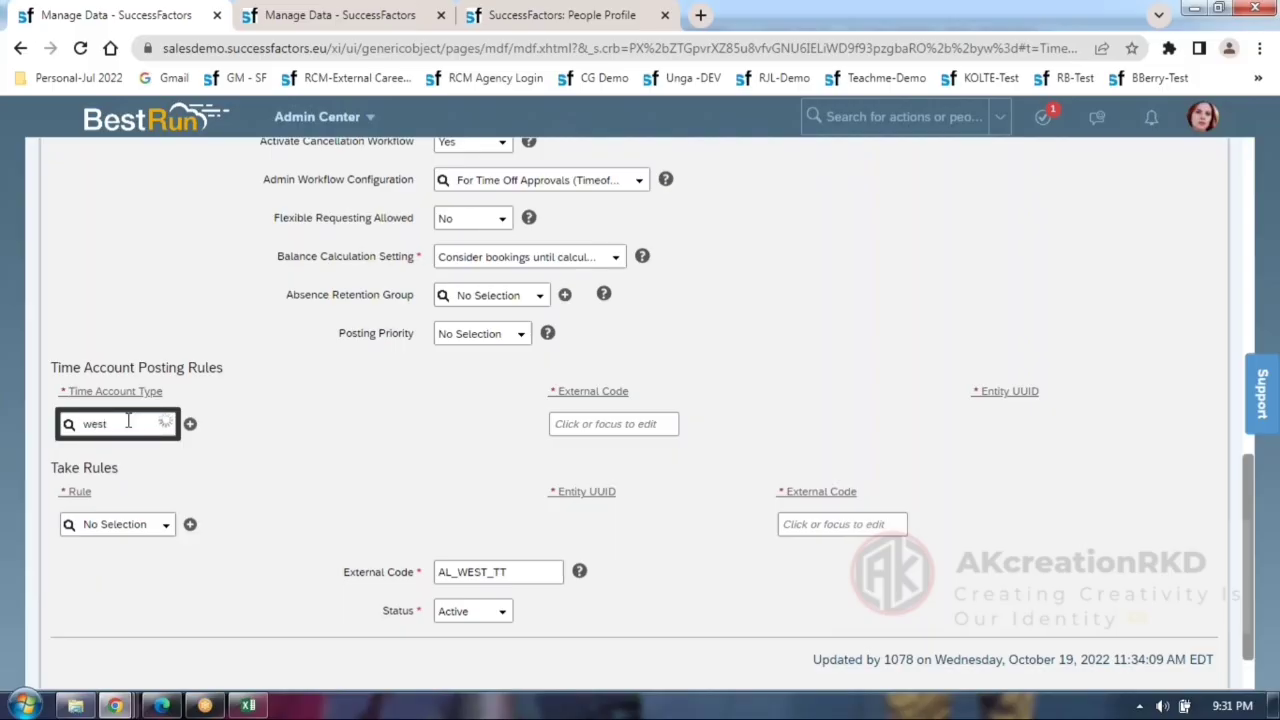
{"action": "left_click", "coordinate": [329, 424]}
Check the saved Annual Leave time account type's external code and settings, and return to the time type.
{"action": "left_click", "coordinate": [338, 15]}
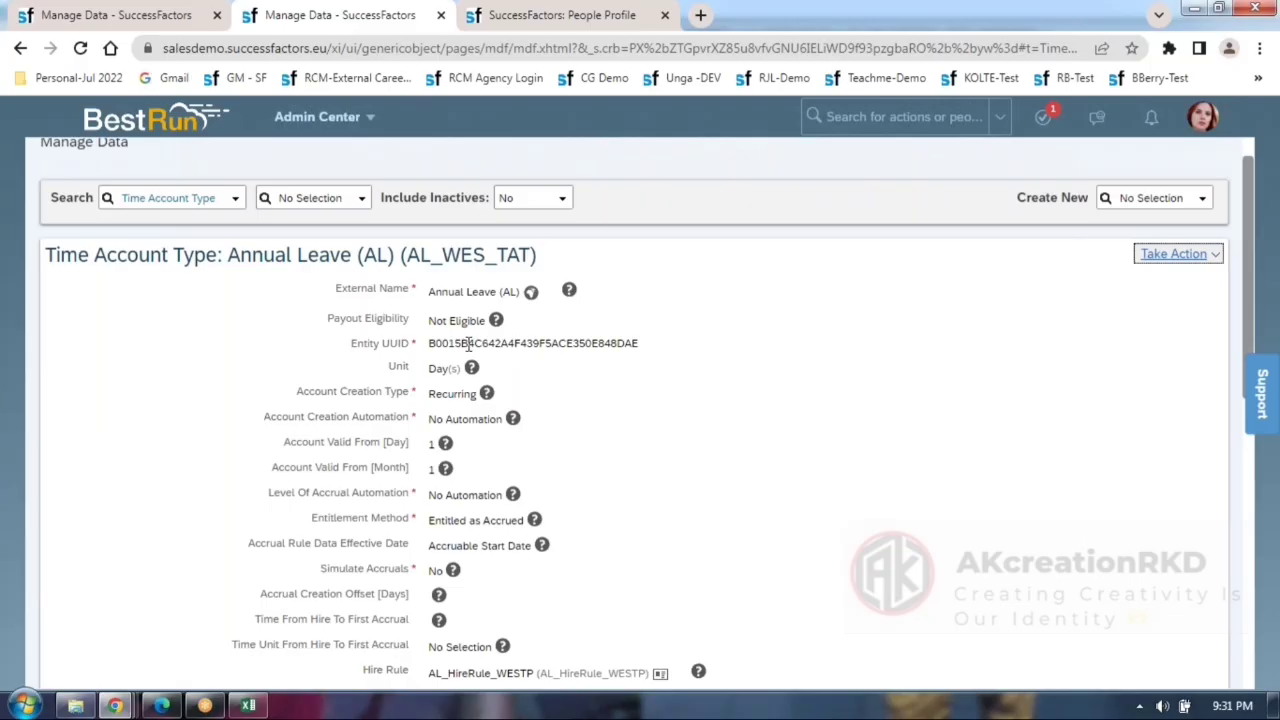
{"action": "scroll", "coordinate": [469, 340], "scroll_direction": "down", "scroll_amount": 3}
{"action": "scroll", "coordinate": [471, 351], "scroll_direction": "down", "scroll_amount": 2}
{"action": "scroll", "coordinate": [551, 351], "scroll_direction": "down", "scroll_amount": 2}
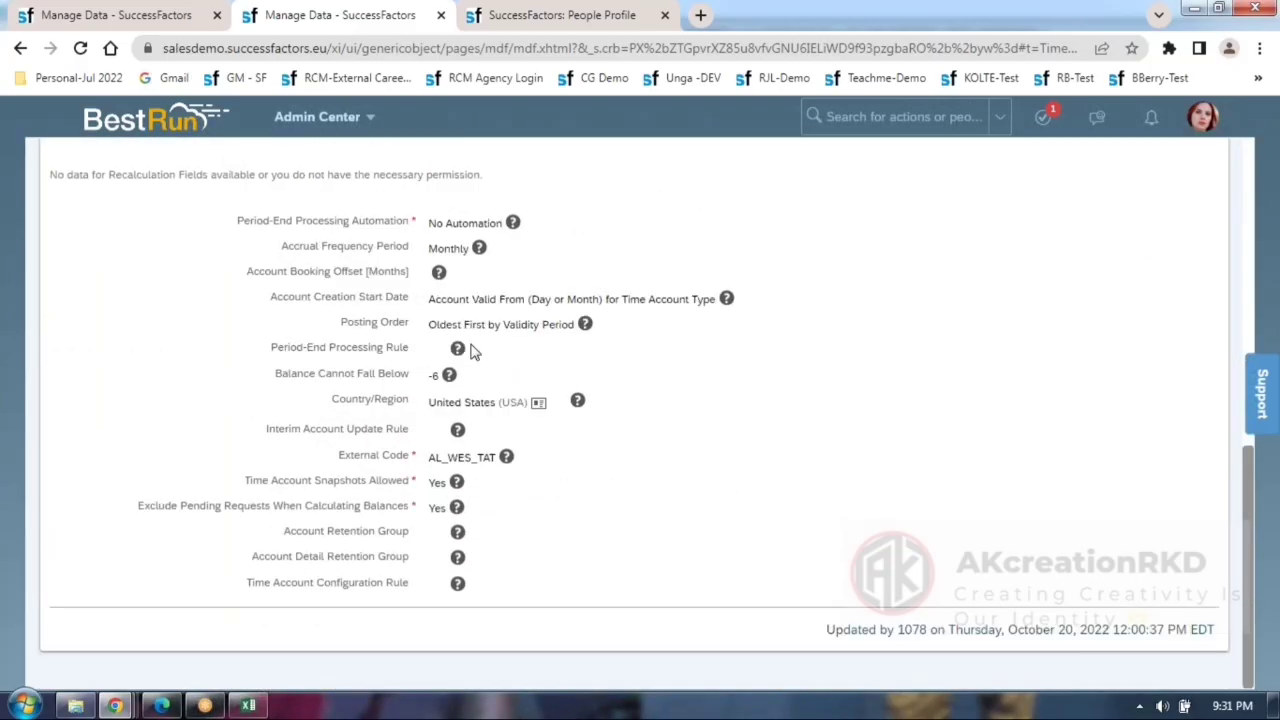
{"action": "scroll", "coordinate": [245, 162], "scroll_direction": "up", "scroll_amount": 3}
{"action": "scroll", "coordinate": [245, 162], "scroll_direction": "up", "scroll_amount": 2}
{"action": "left_click", "coordinate": [118, 15]}
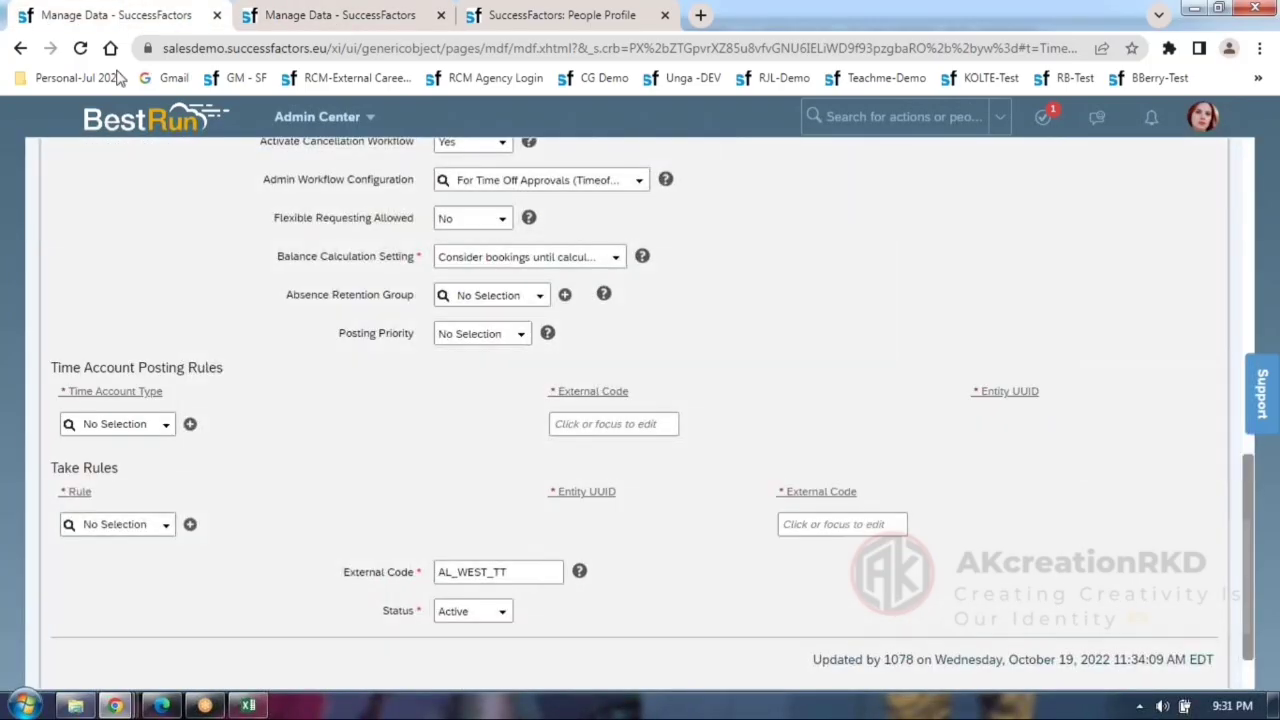
Reload the time type page and search for "west" again as the posting rule's time account type.
{"action": "left_click", "coordinate": [81, 48]}
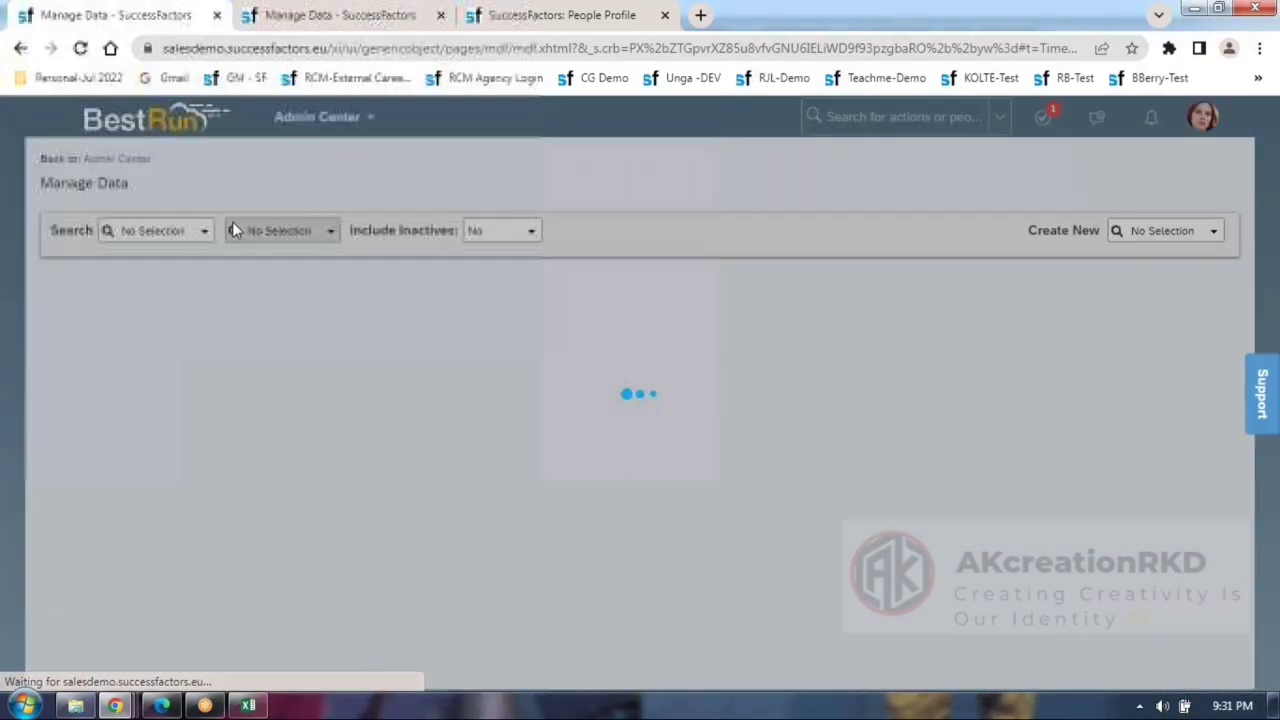
{"action": "scroll", "coordinate": [300, 400], "scroll_direction": "down", "scroll_amount": 7}
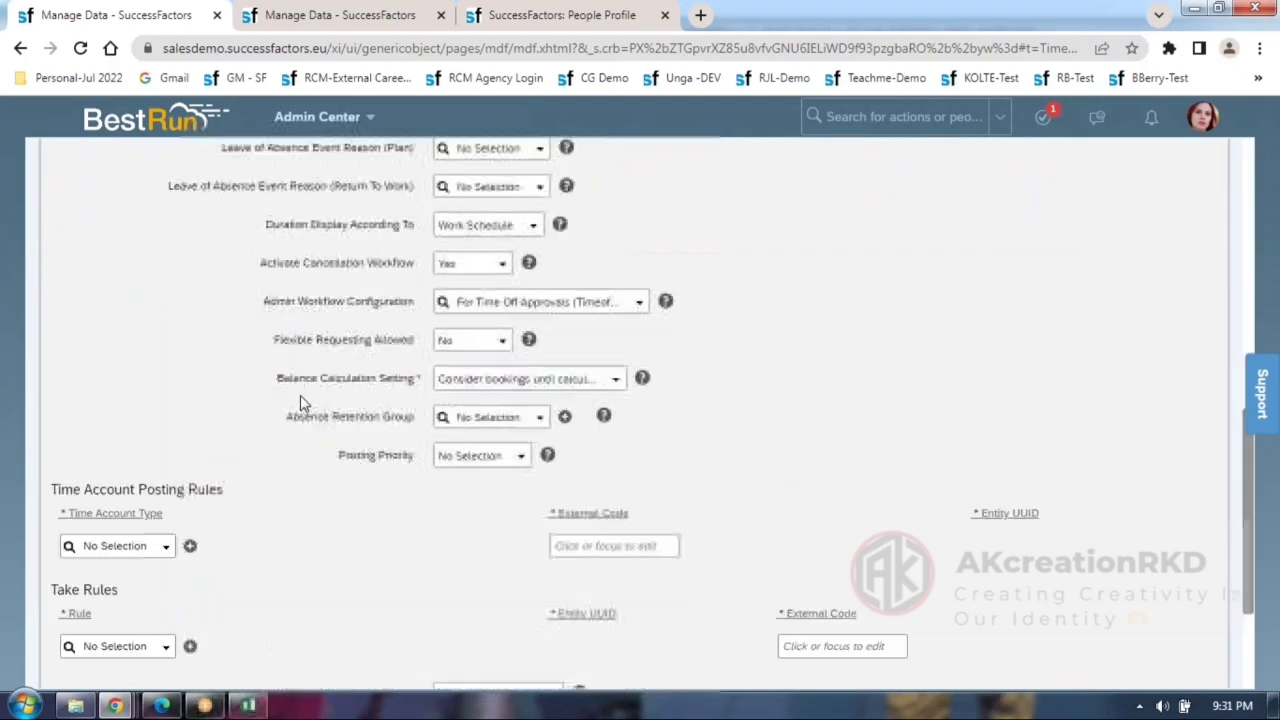
{"action": "left_click", "coordinate": [120, 350]}
{"action": "type", "text": "west"}
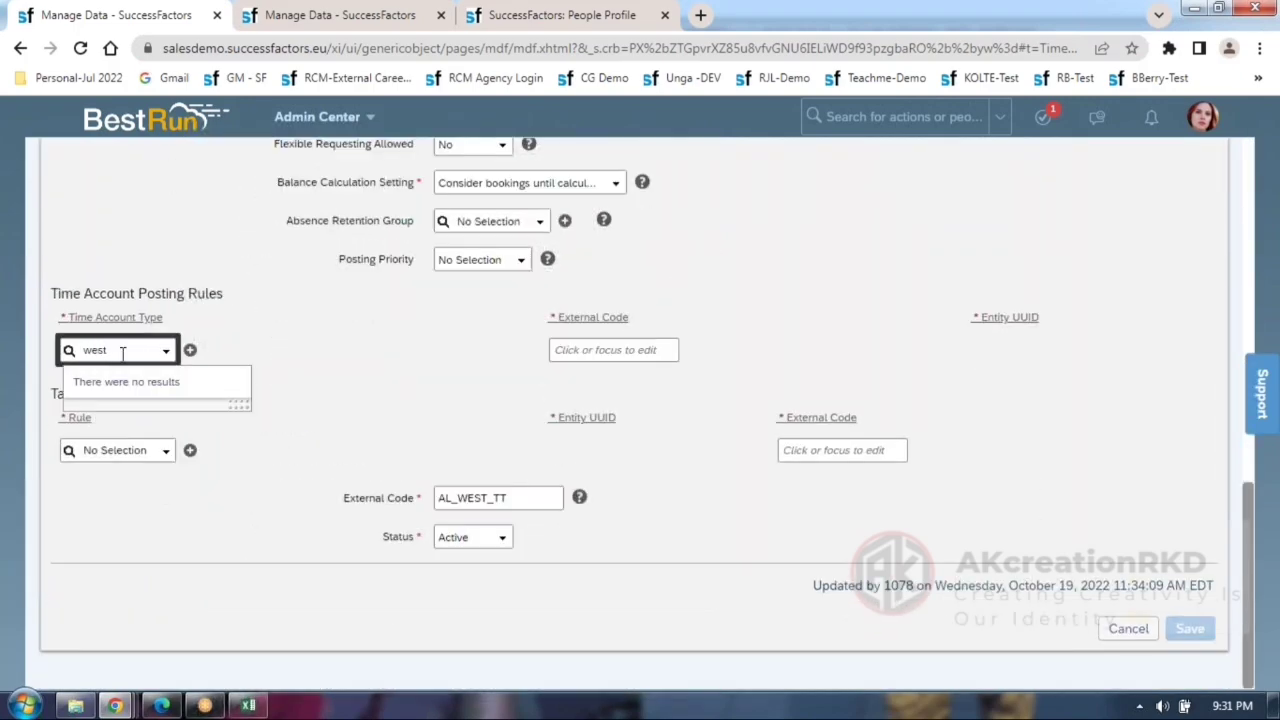
{"action": "left_click", "coordinate": [346, 386]}
Examine the Annual Leave time account type record again for its external name, country and external code.
{"action": "left_click", "coordinate": [315, 16]}
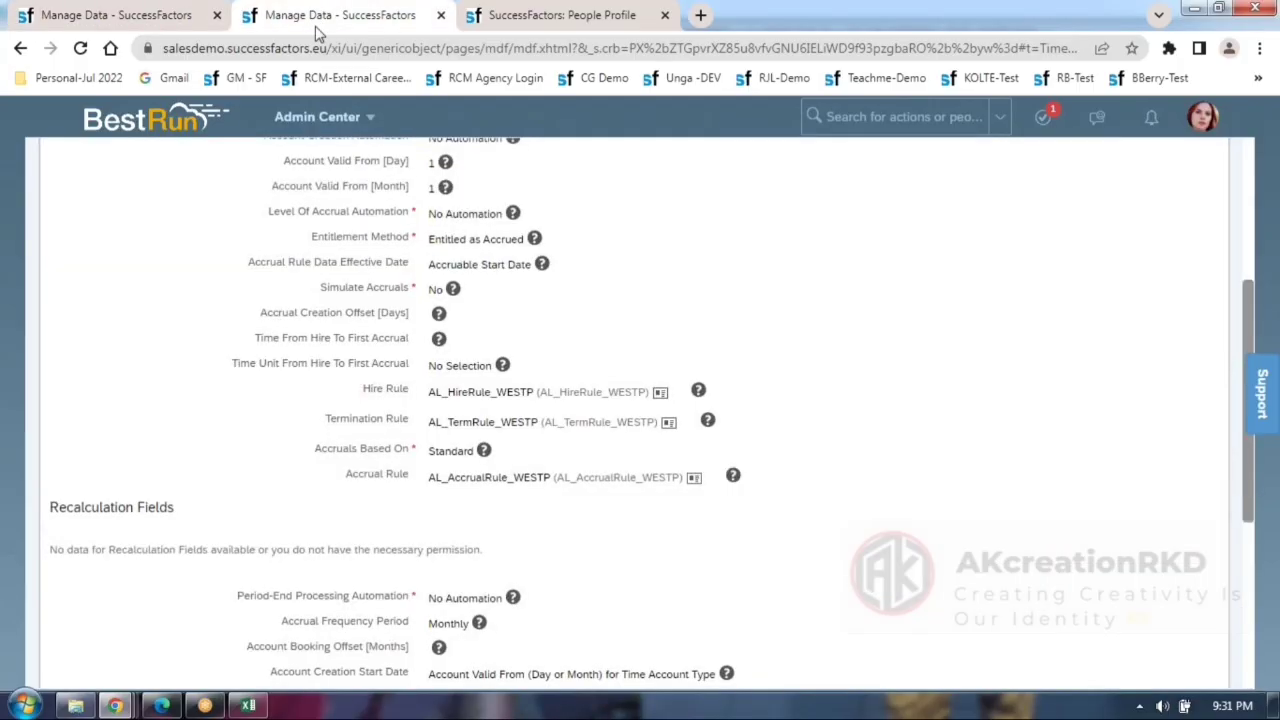
{"action": "scroll", "coordinate": [640, 400], "scroll_direction": "up", "scroll_amount": 5}
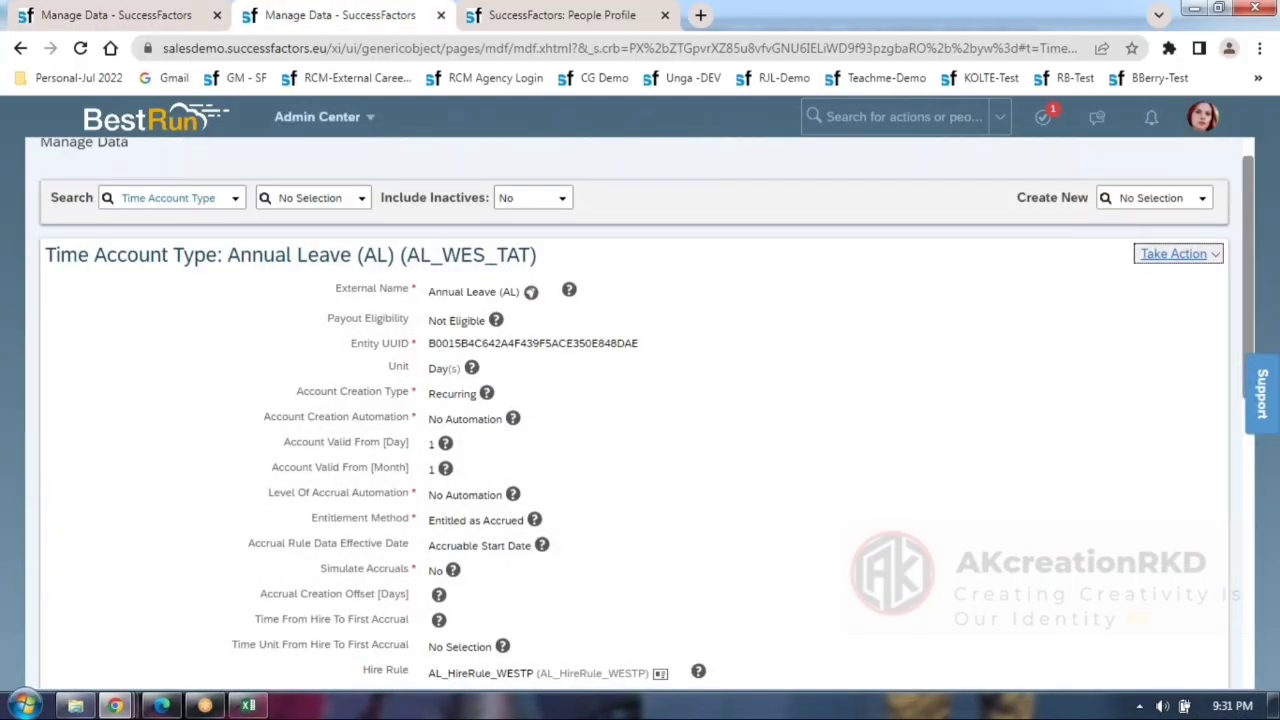
{"action": "scroll", "coordinate": [640, 400], "scroll_direction": "down", "scroll_amount": 5}
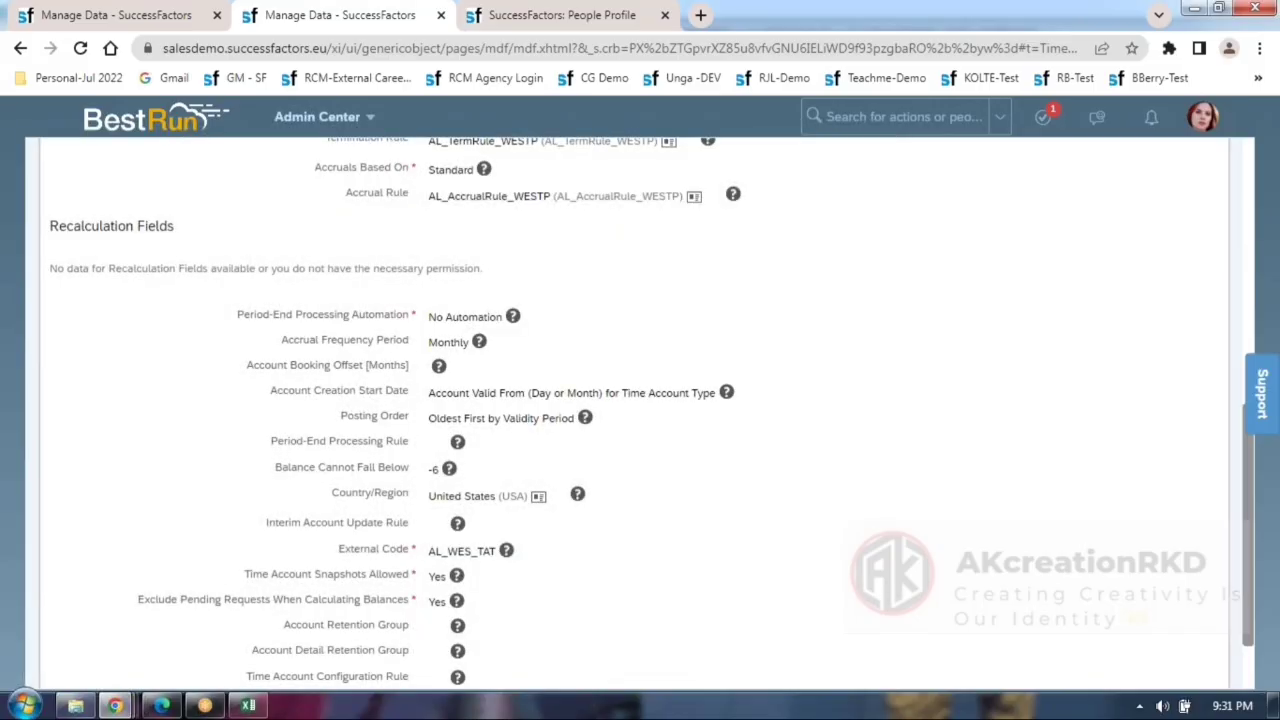
{"action": "scroll", "coordinate": [551, 416], "scroll_direction": "down", "scroll_amount": 2}
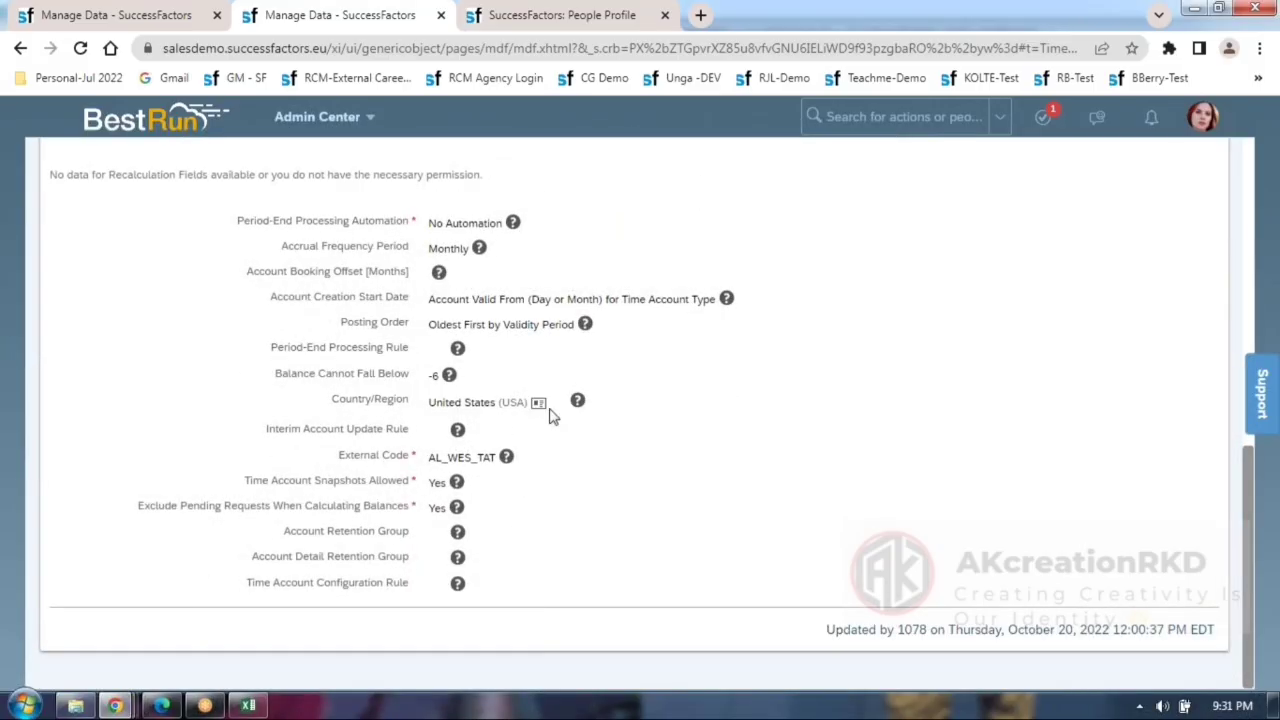
{"action": "scroll", "coordinate": [551, 416], "scroll_direction": "up", "scroll_amount": 8}
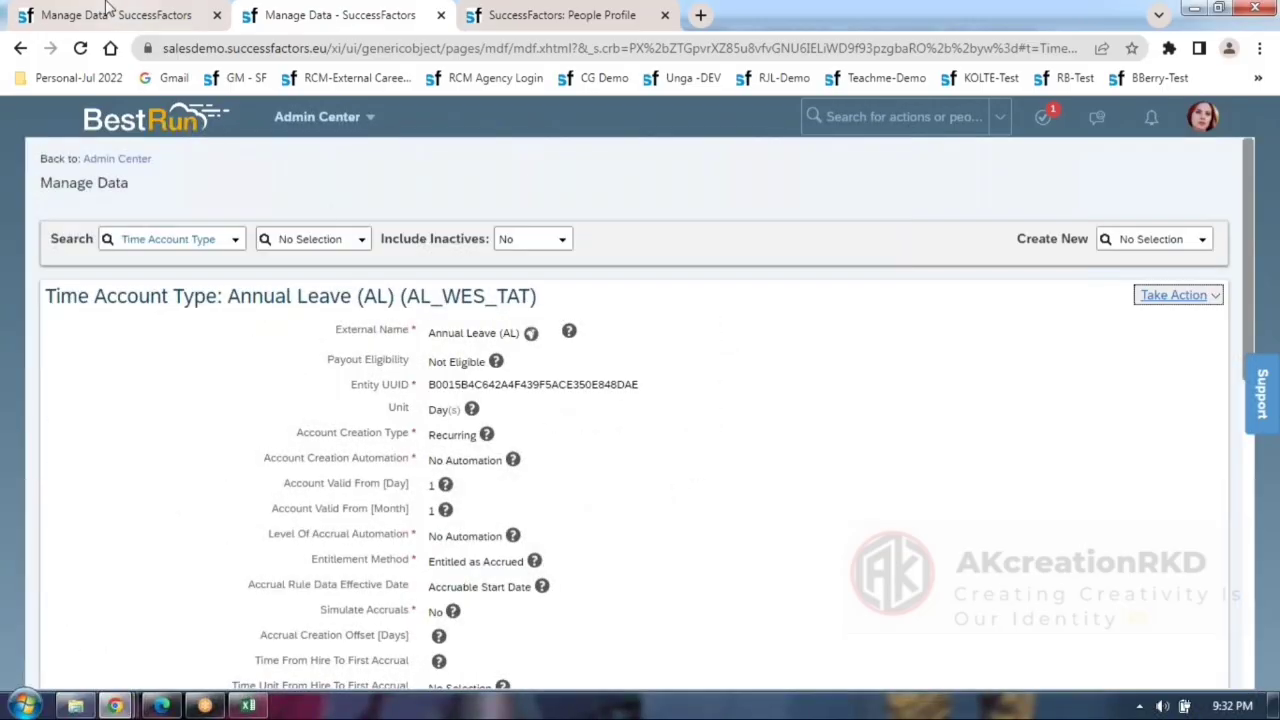
Add a time account posting rule to the time type using Annual Leave (AL) (AL_WES_TAT) with external code 01.
{"action": "scroll", "coordinate": [116, 350], "scroll_direction": "down", "scroll_amount": 8}
{"action": "left_click", "coordinate": [116, 350]}
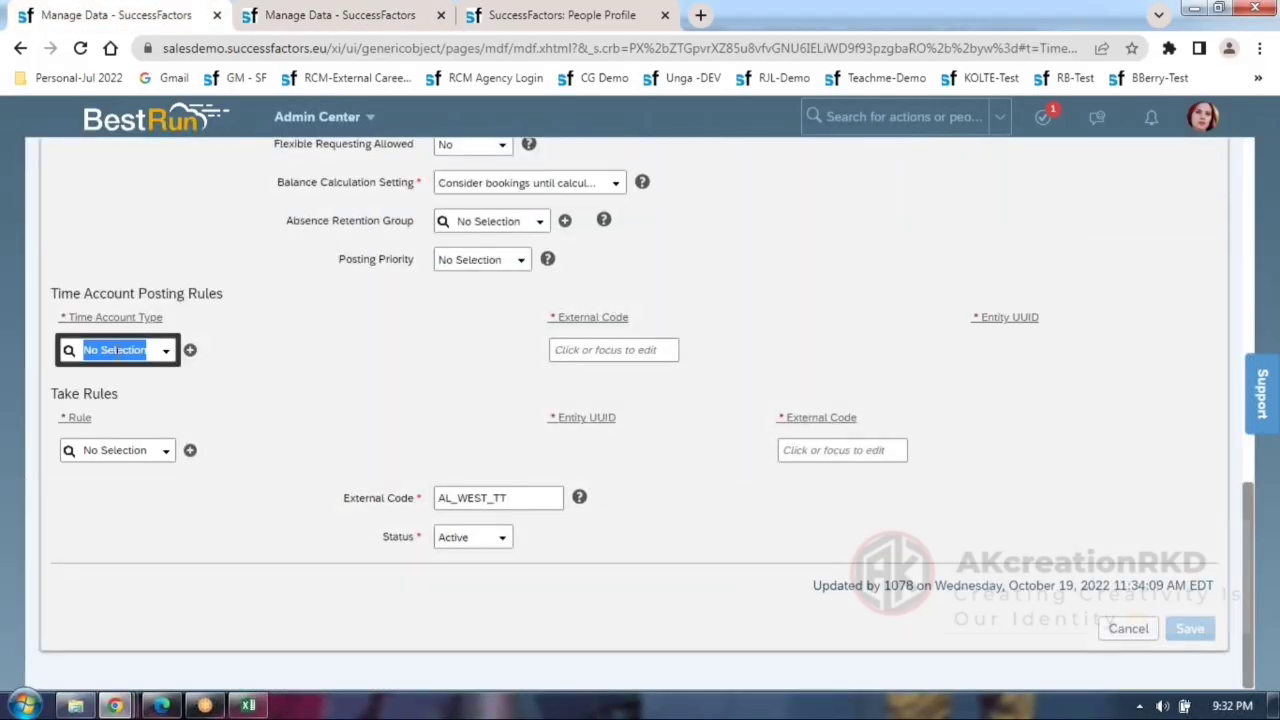
{"action": "type", "text": "annu"}
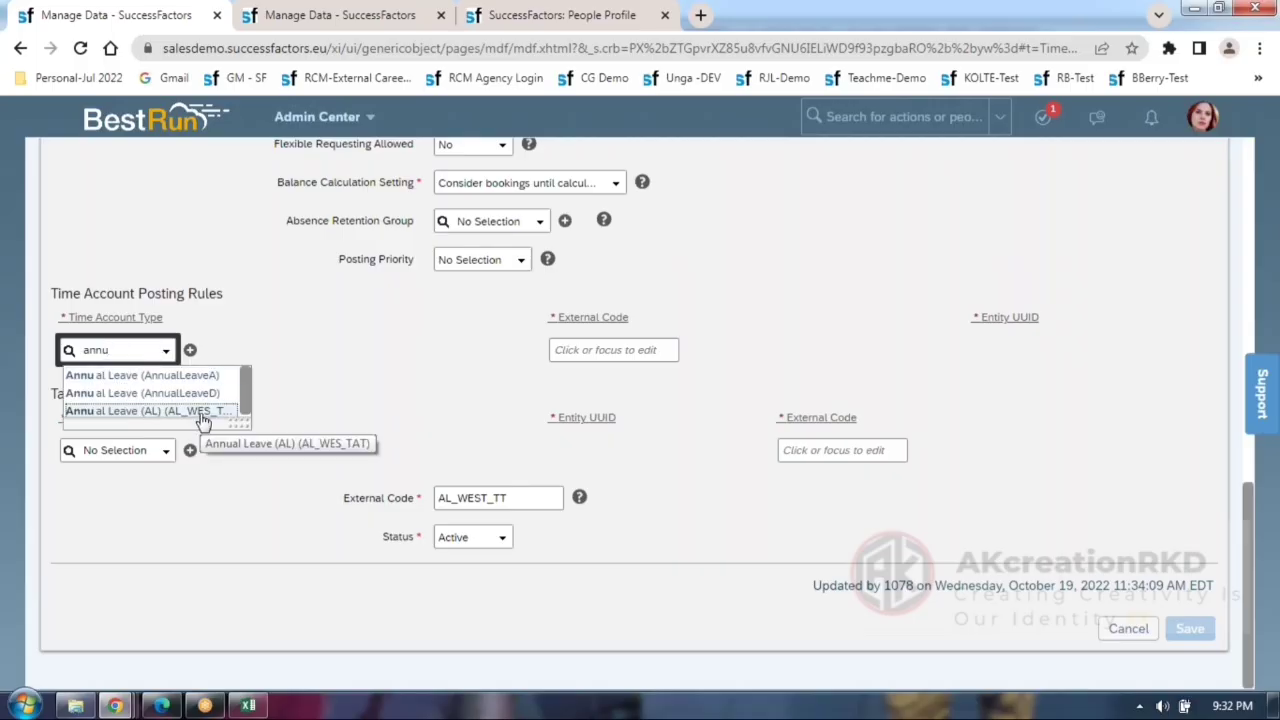
{"action": "left_click", "coordinate": [201, 414]}
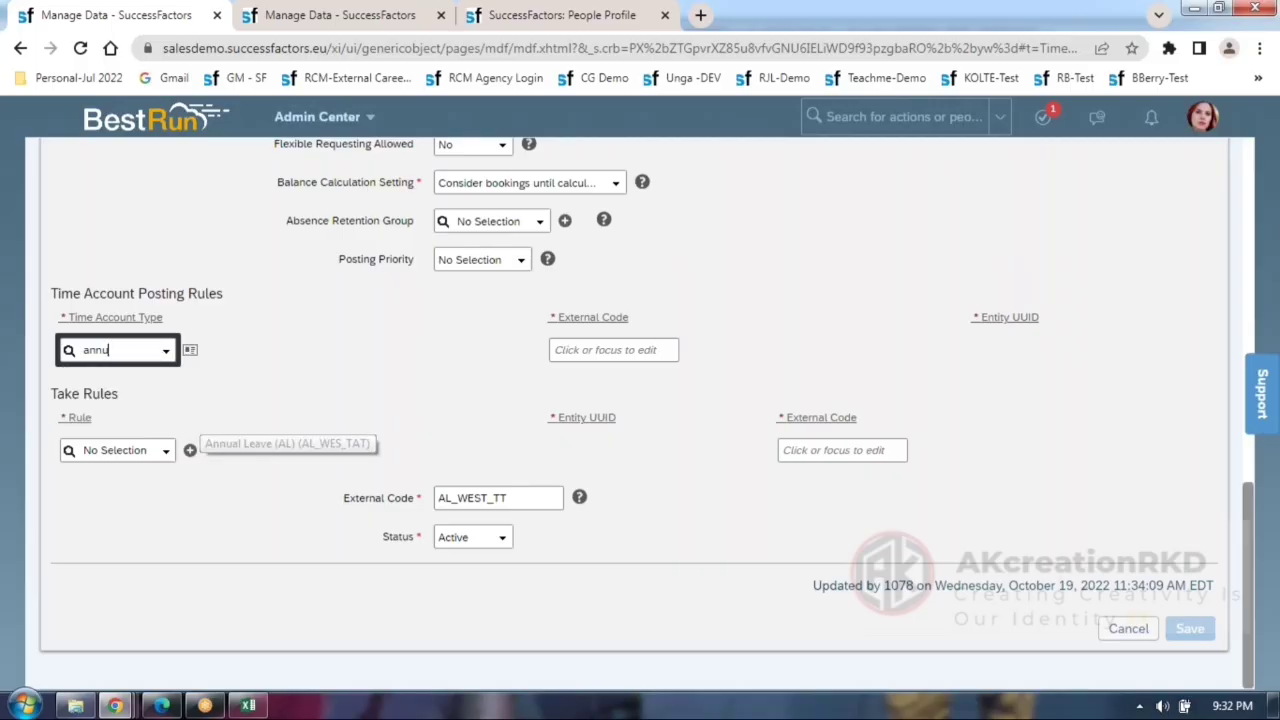
{"action": "left_click", "coordinate": [672, 352]}
{"action": "type", "text": "01"}
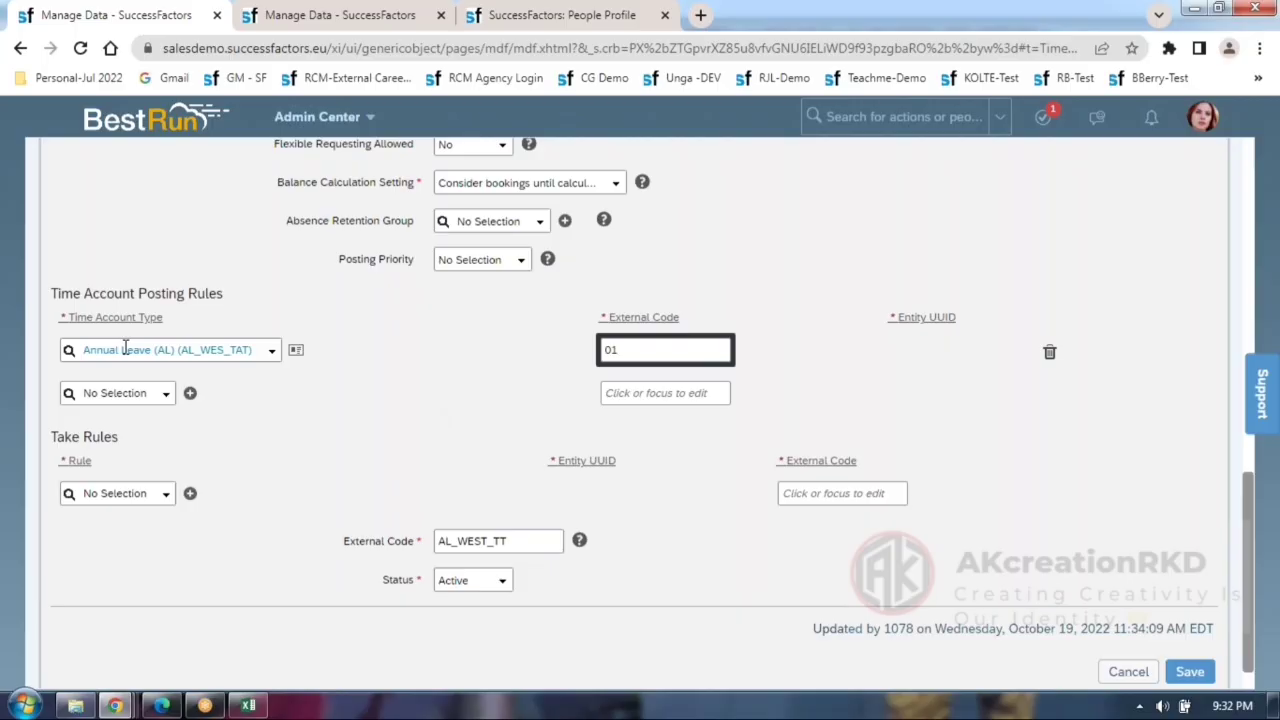
Examine the available options for the time type's Balance Calculation Setting and Posting Priority without changing either.
{"action": "scroll", "coordinate": [447, 405], "scroll_direction": "up", "scroll_amount": 2}
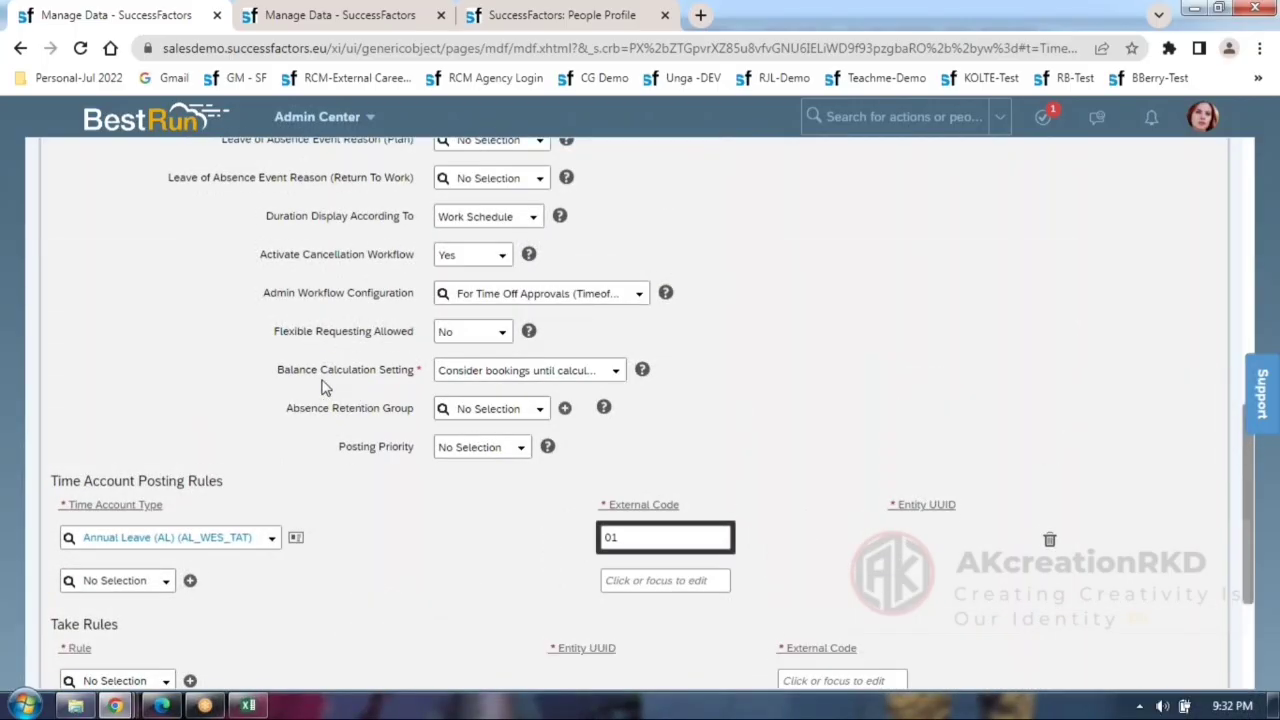
{"action": "left_click", "coordinate": [617, 371]}
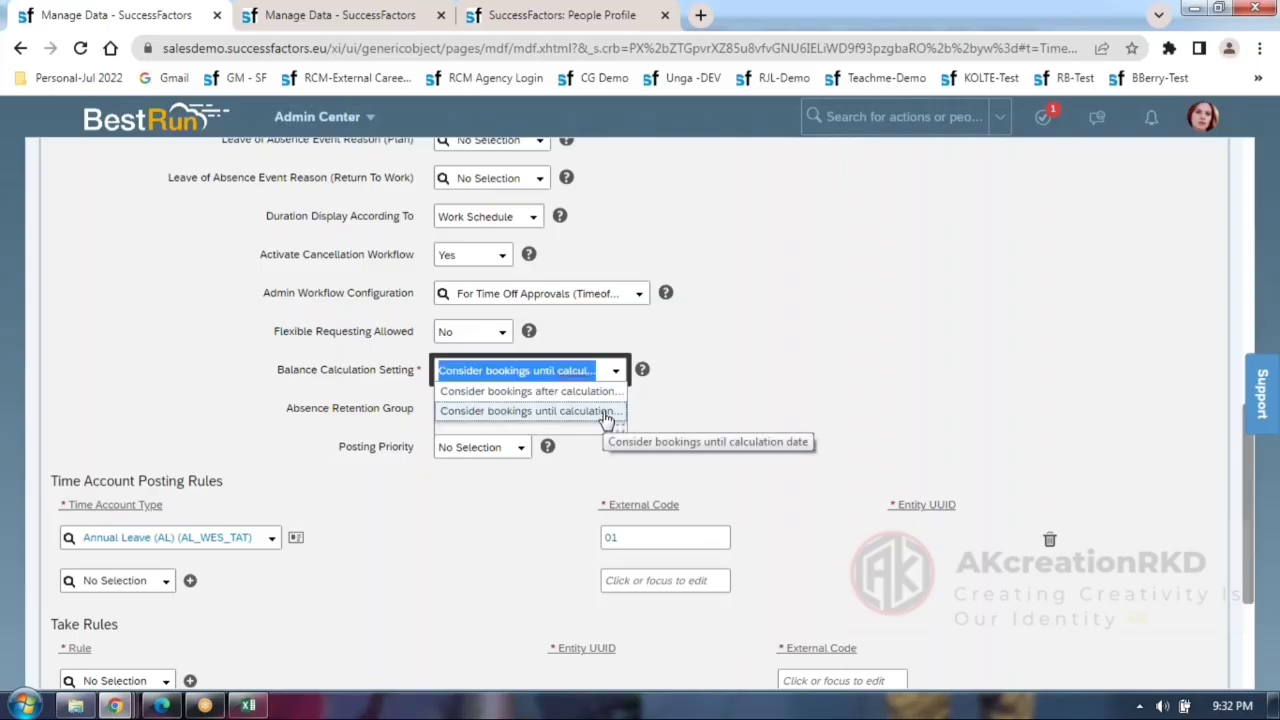
{"action": "left_click", "coordinate": [760, 400]}
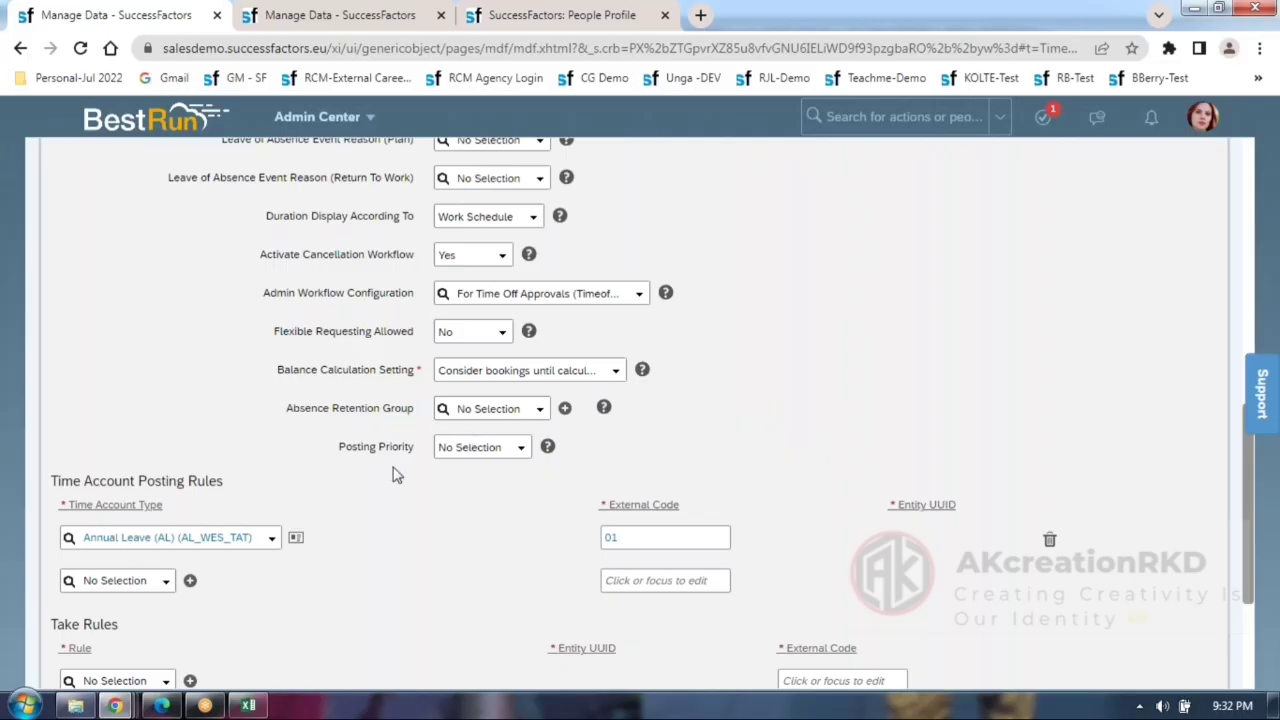
{"action": "left_click", "coordinate": [521, 450]}
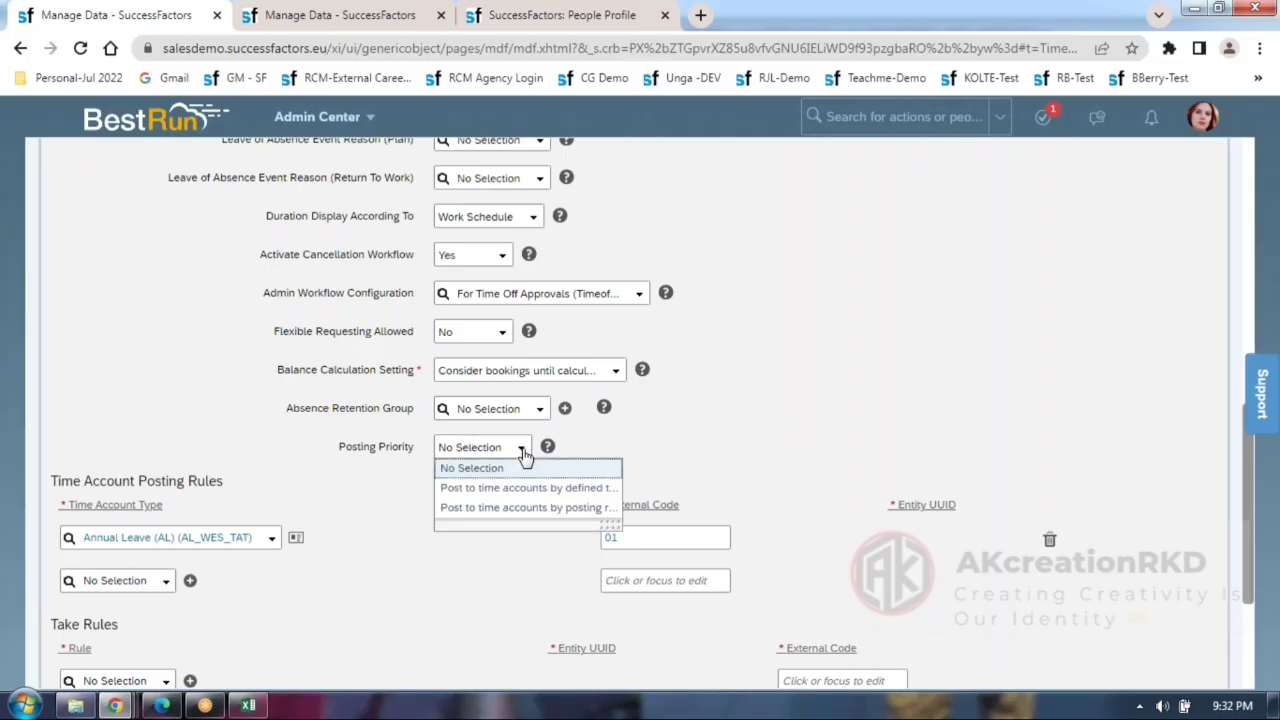
{"action": "left_click_drag", "start_coordinate": [611, 525], "coordinate": [815, 550]}
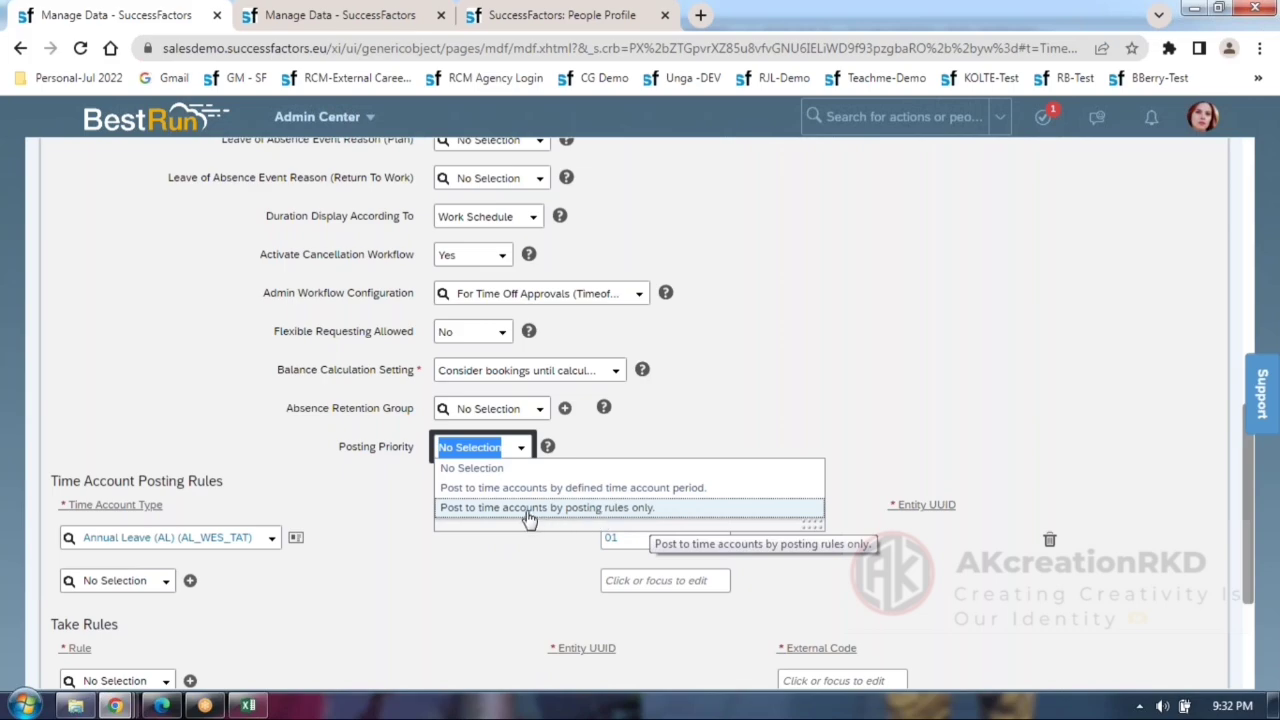
{"action": "left_click", "coordinate": [774, 474]}
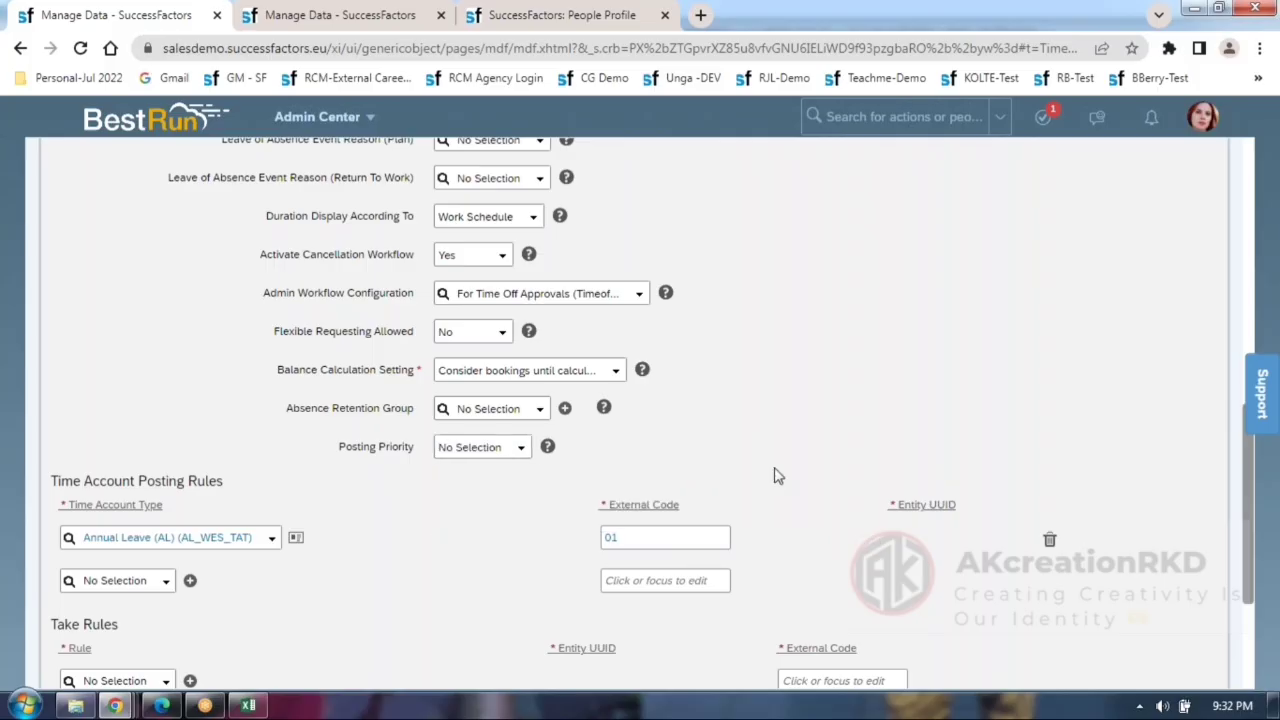
Try to save the time type with no posting priority selected.
{"action": "scroll", "coordinate": [774, 474], "scroll_direction": "down", "scroll_amount": 3}
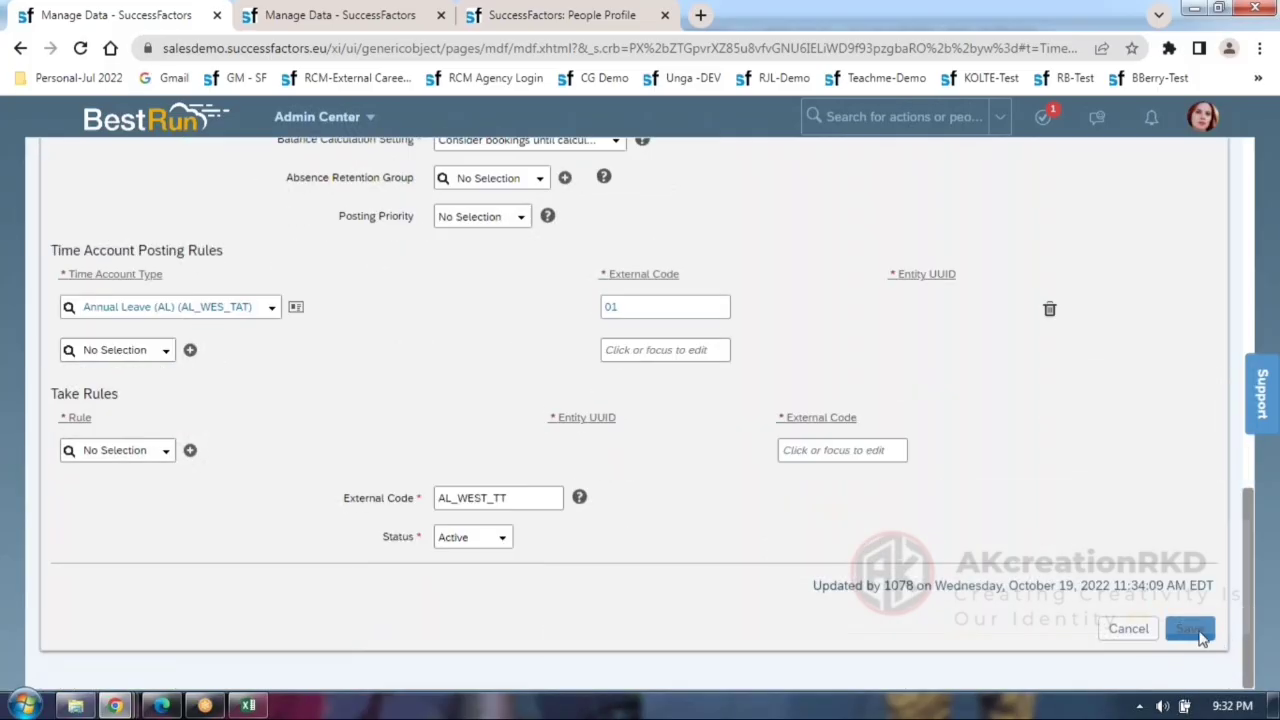
{"action": "left_click", "coordinate": [1190, 628]}
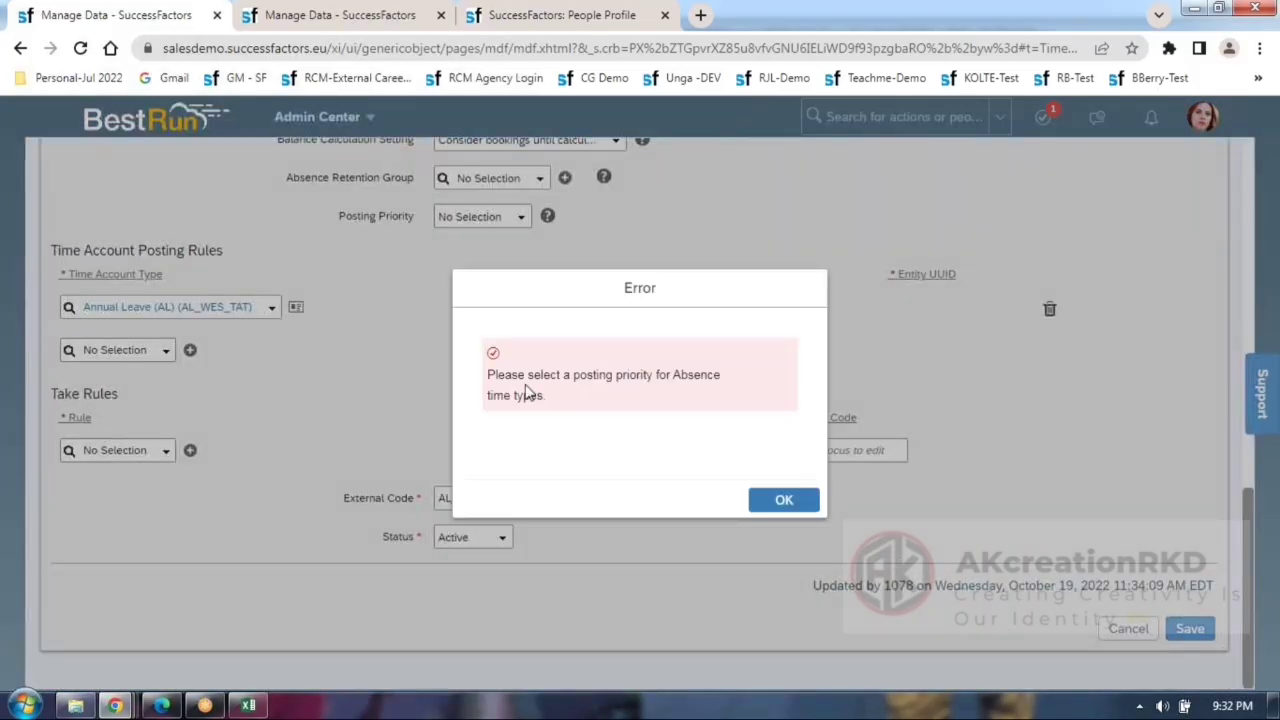
{"action": "left_click", "coordinate": [786, 500]}
Set the Posting Priority to "Post to time accounts by posting rules only." and save the time type.
{"action": "scroll", "coordinate": [530, 377], "scroll_direction": "up", "scroll_amount": 1}
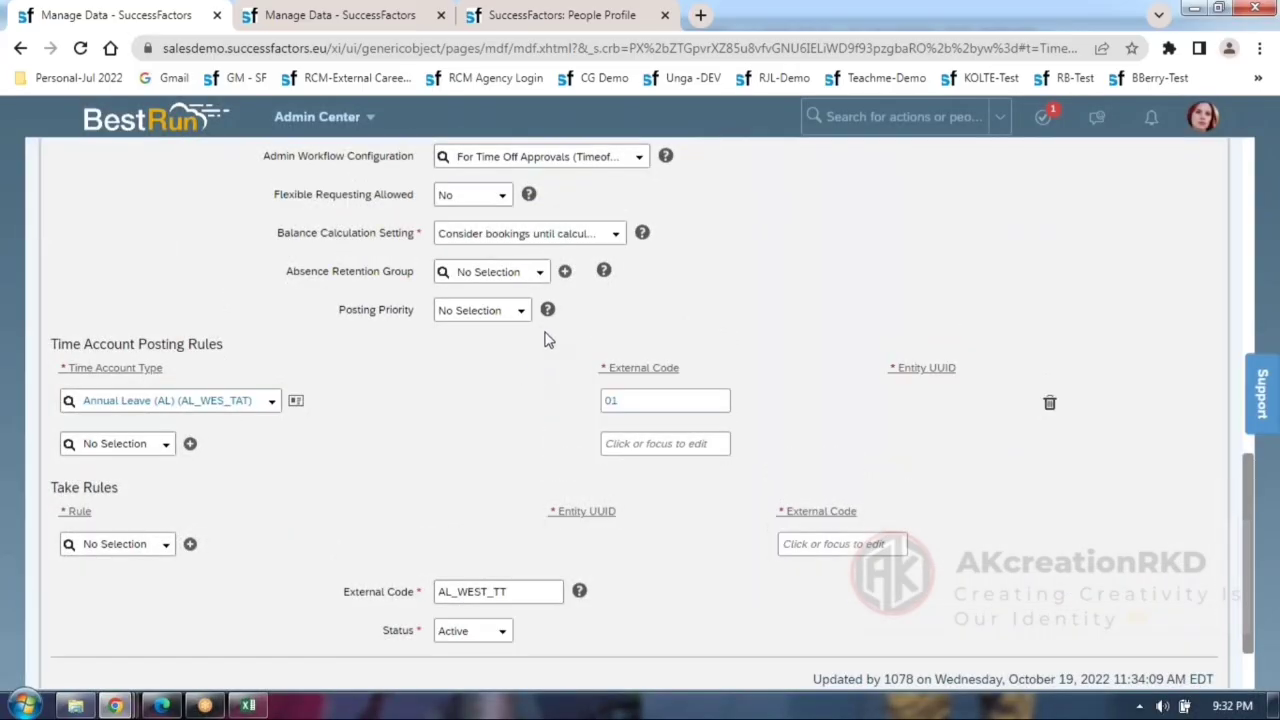
{"action": "left_click", "coordinate": [541, 273]}
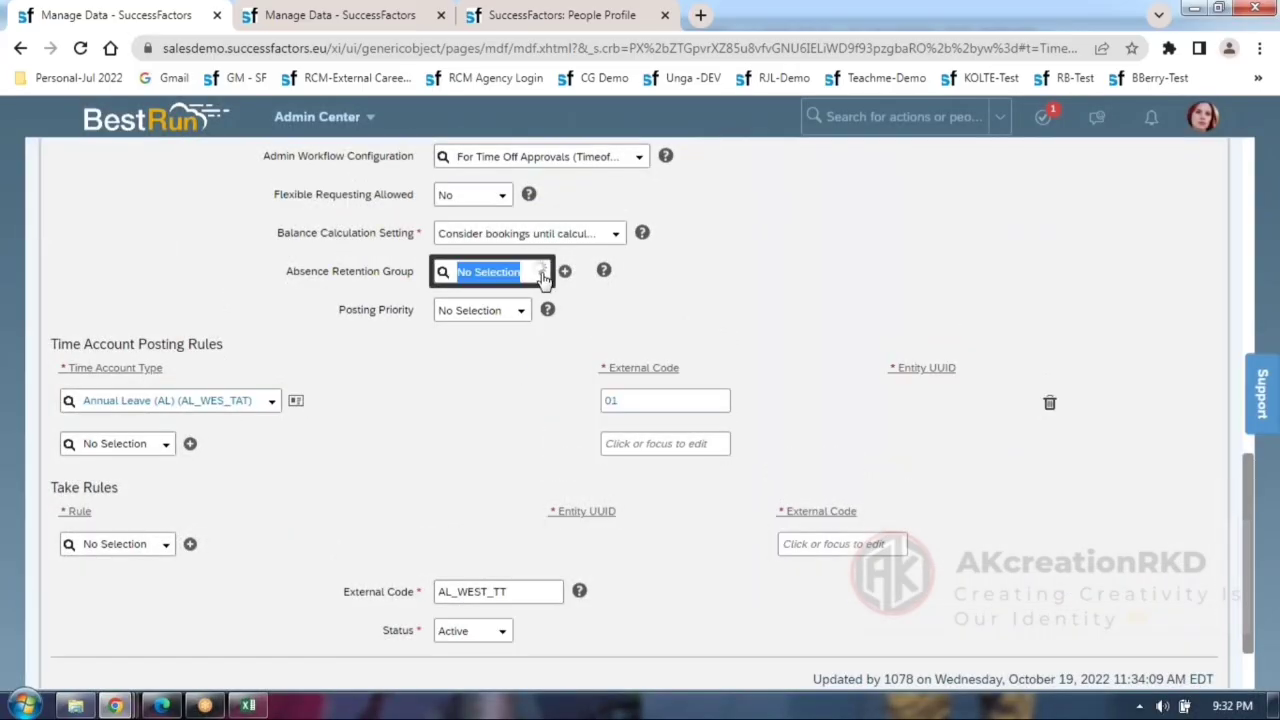
{"action": "left_click", "coordinate": [520, 311]}
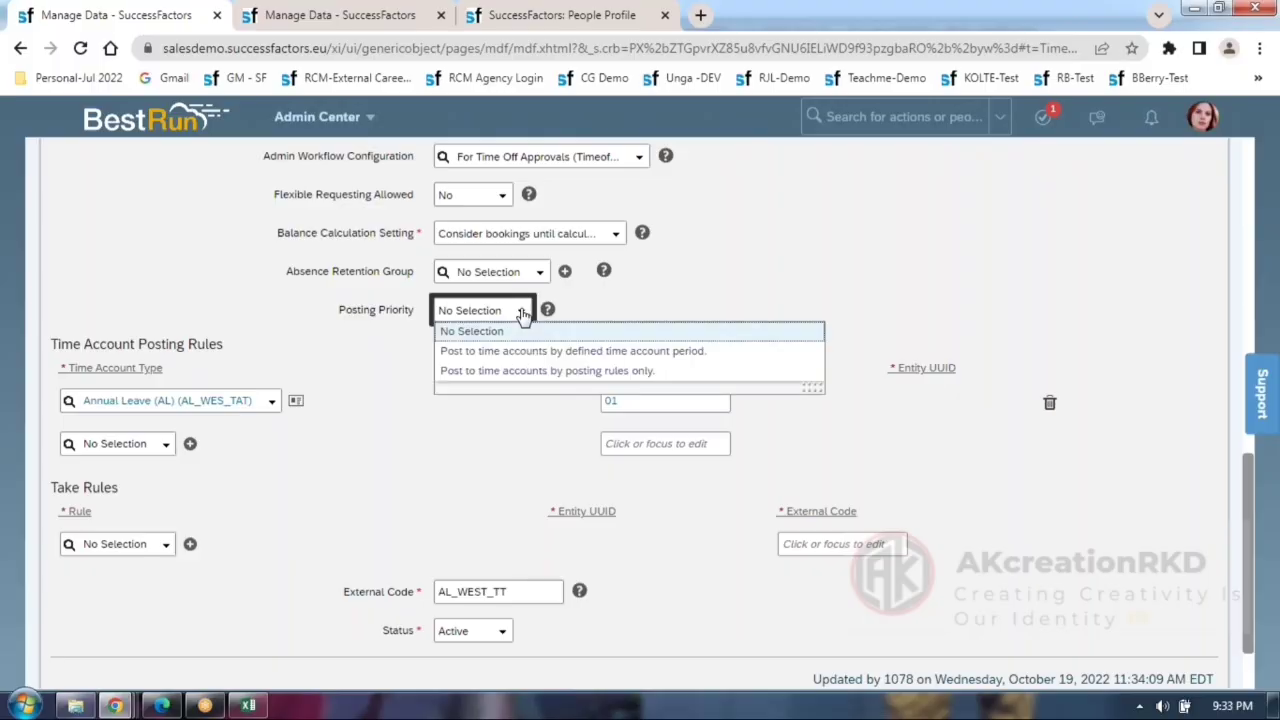
{"action": "left_click", "coordinate": [520, 370]}
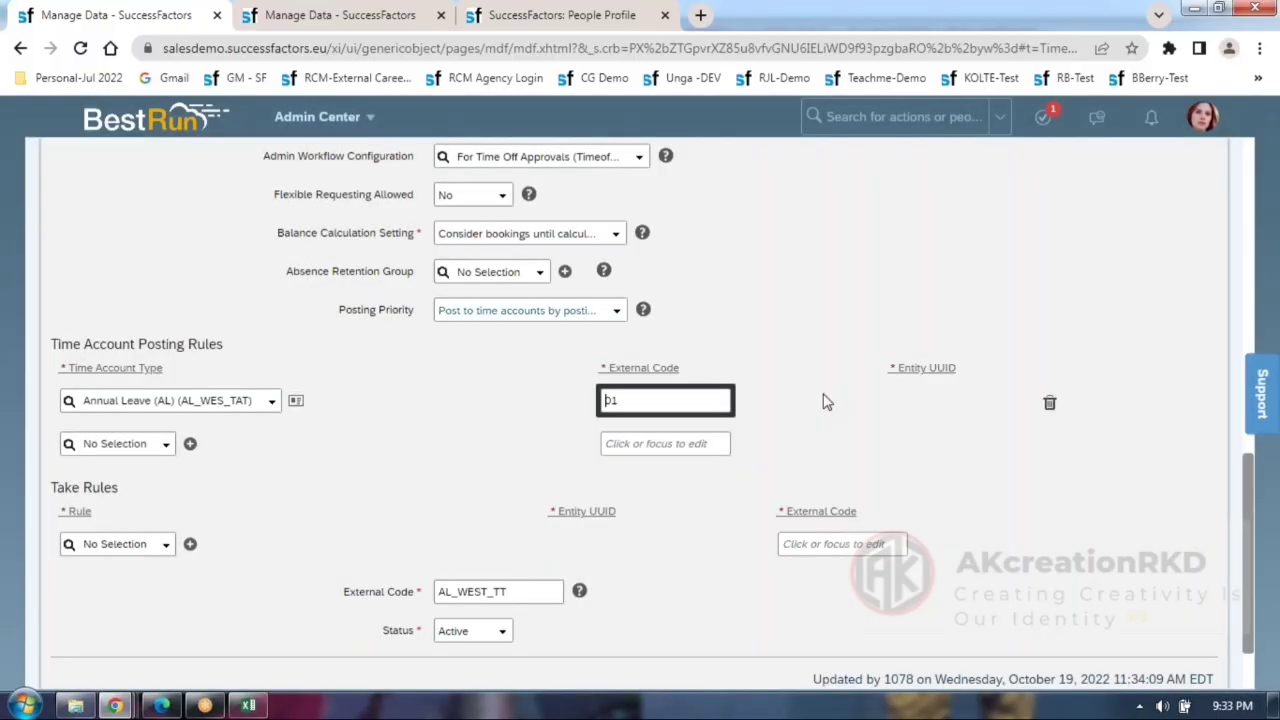
{"action": "scroll", "coordinate": [826, 400], "scroll_direction": "down", "scroll_amount": 1}
{"action": "left_click", "coordinate": [1190, 628]}
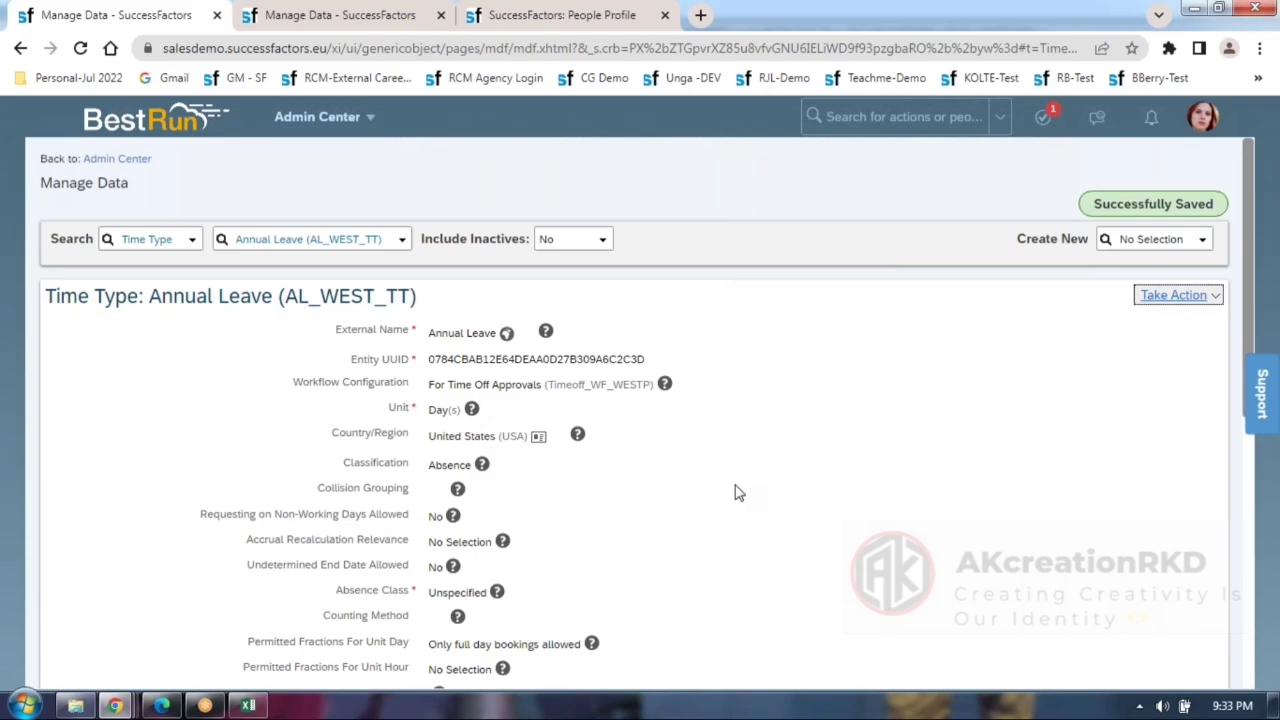
Review the saved time type's settings and check the employee's Annual Leave balance under Time Information.
{"action": "scroll", "coordinate": [735, 492], "scroll_direction": "down", "scroll_amount": 3}
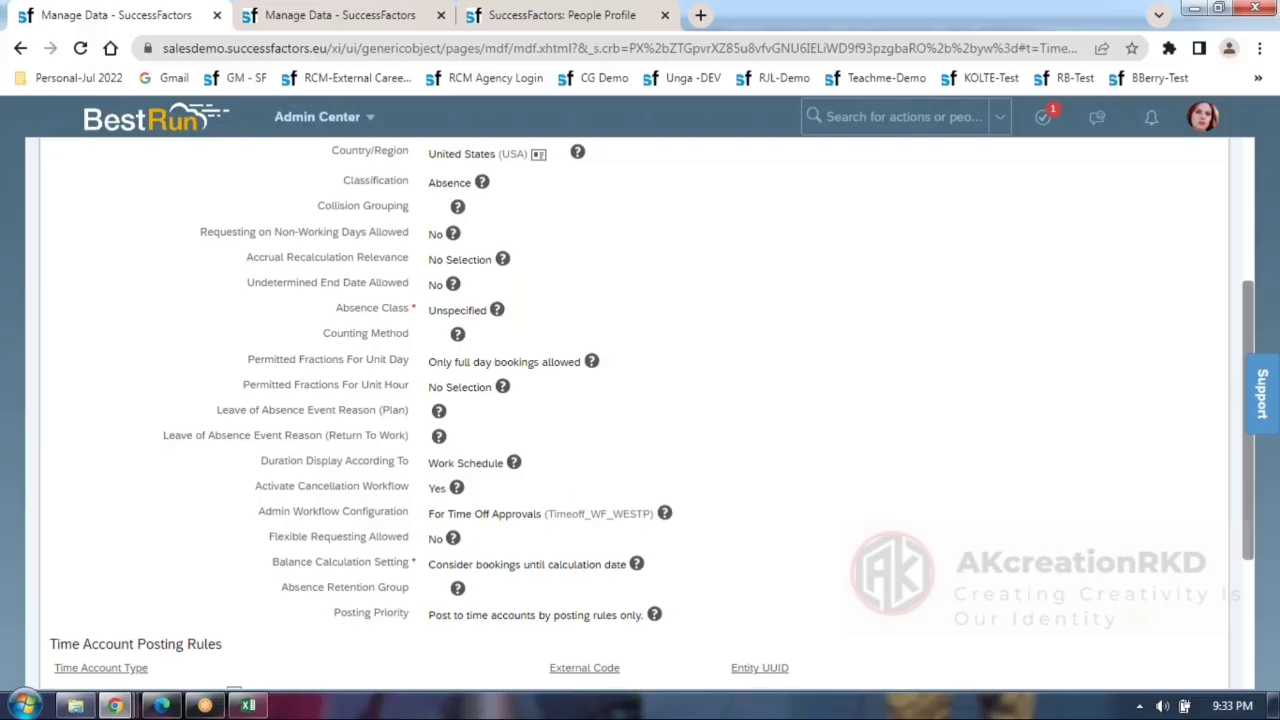
{"action": "scroll", "coordinate": [180, 523], "scroll_direction": "down", "scroll_amount": 3}
{"action": "left_click", "coordinate": [300, 16]}
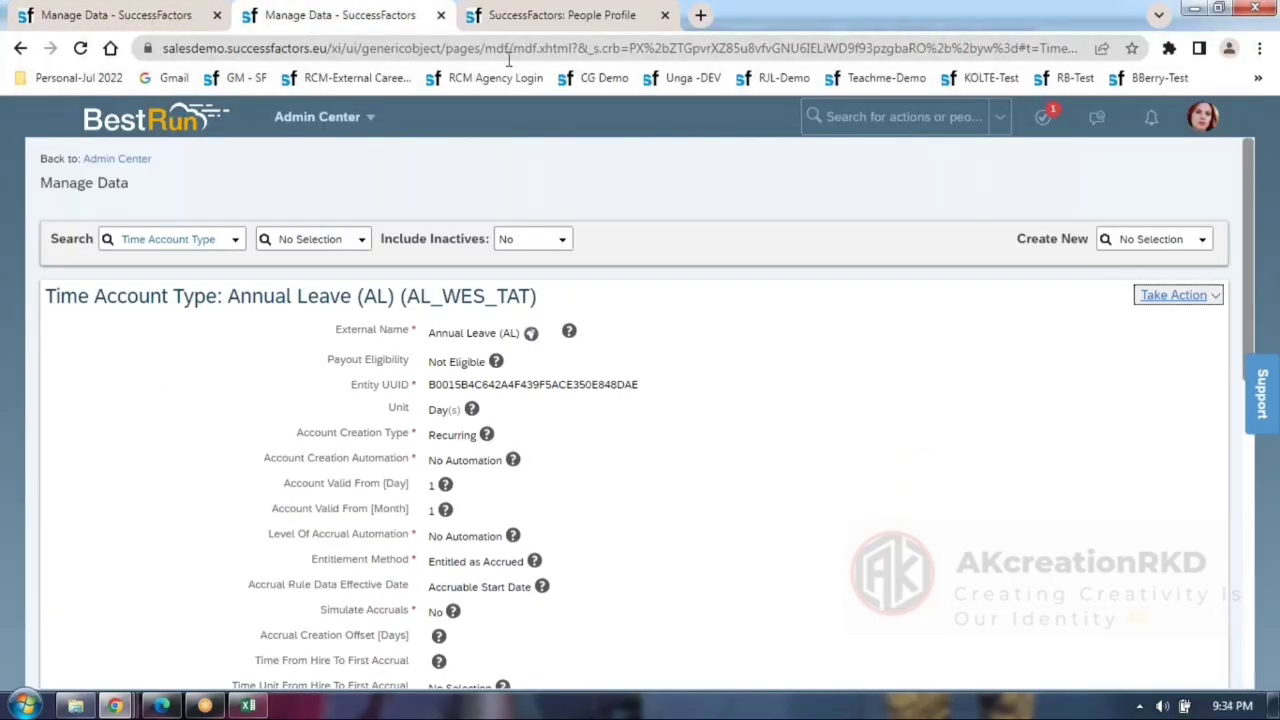
{"action": "left_click", "coordinate": [506, 28]}
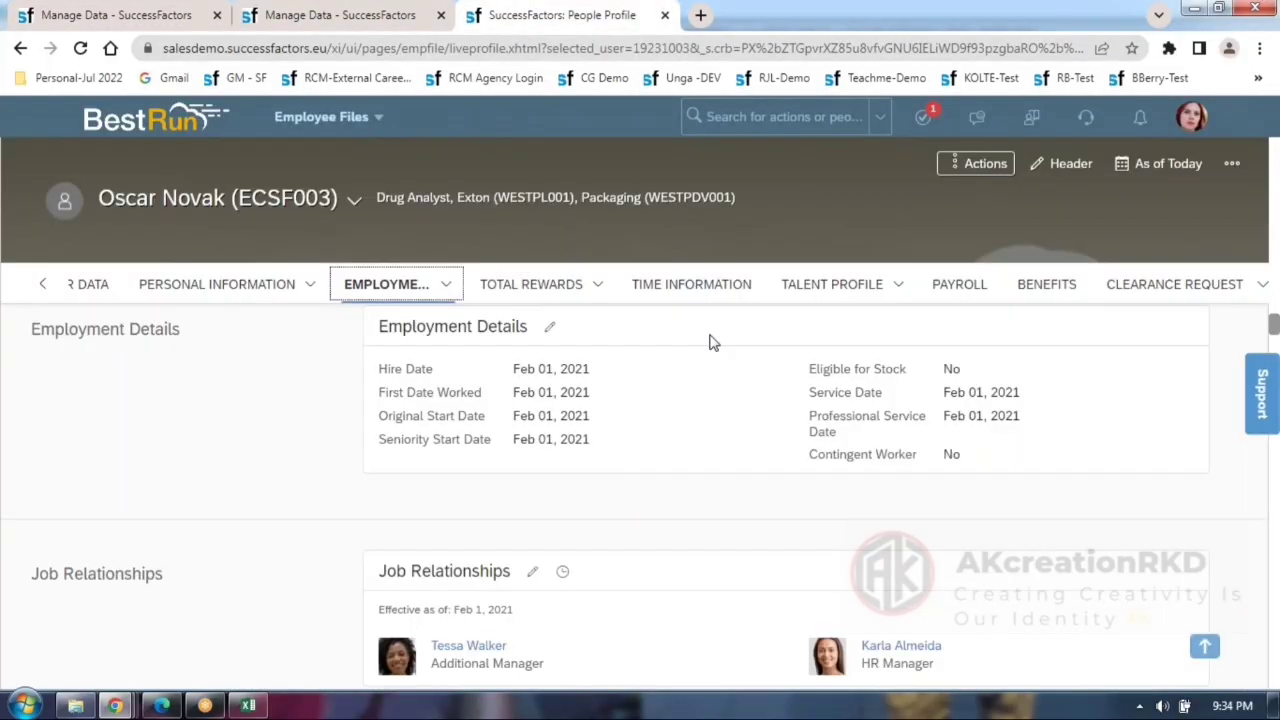
{"action": "left_click", "coordinate": [674, 288]}
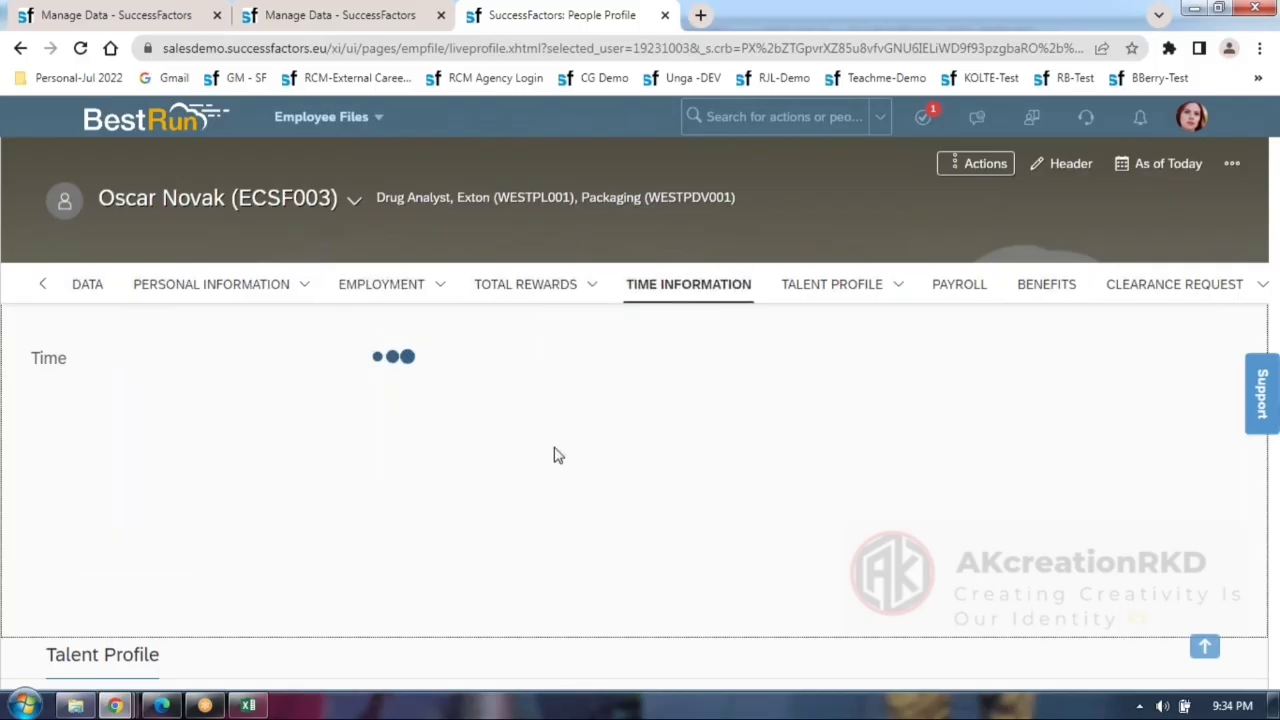
{"action": "left_click_drag", "start_coordinate": [810, 549], "coordinate": [1003, 553]}
{"action": "left_click", "coordinate": [949, 584]}
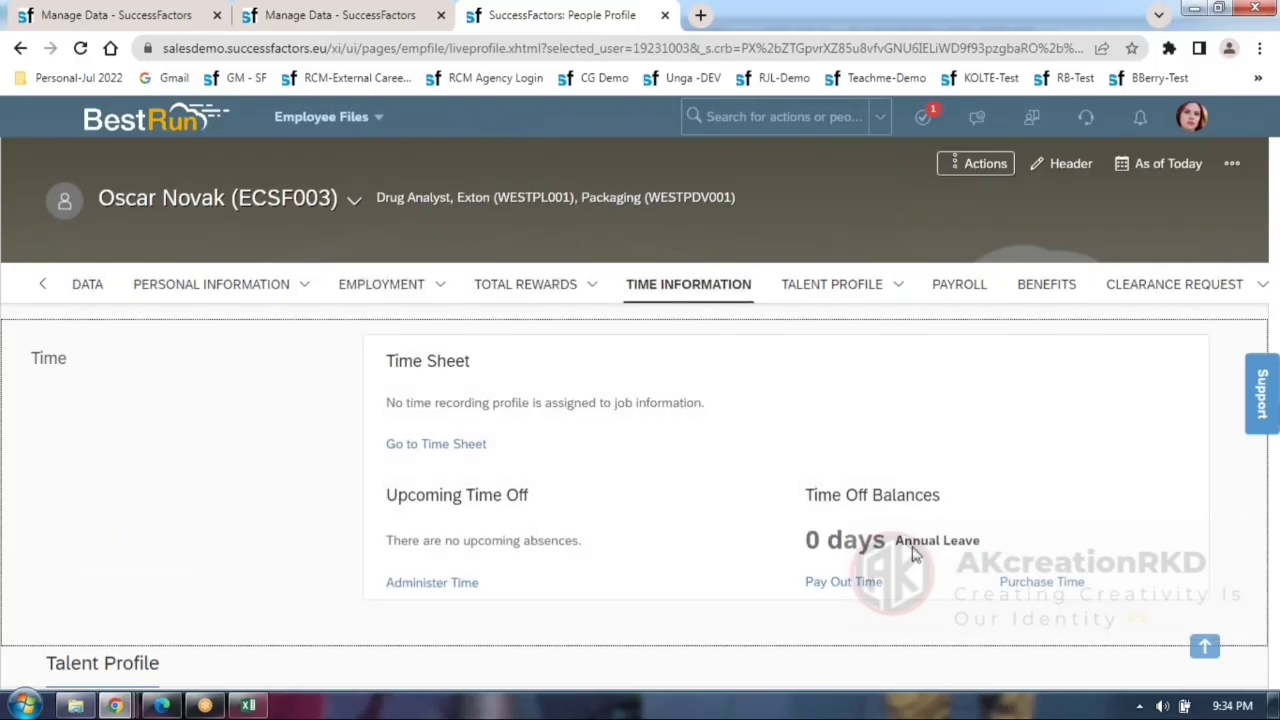
{"action": "left_click_drag", "start_coordinate": [899, 541], "coordinate": [987, 550]}
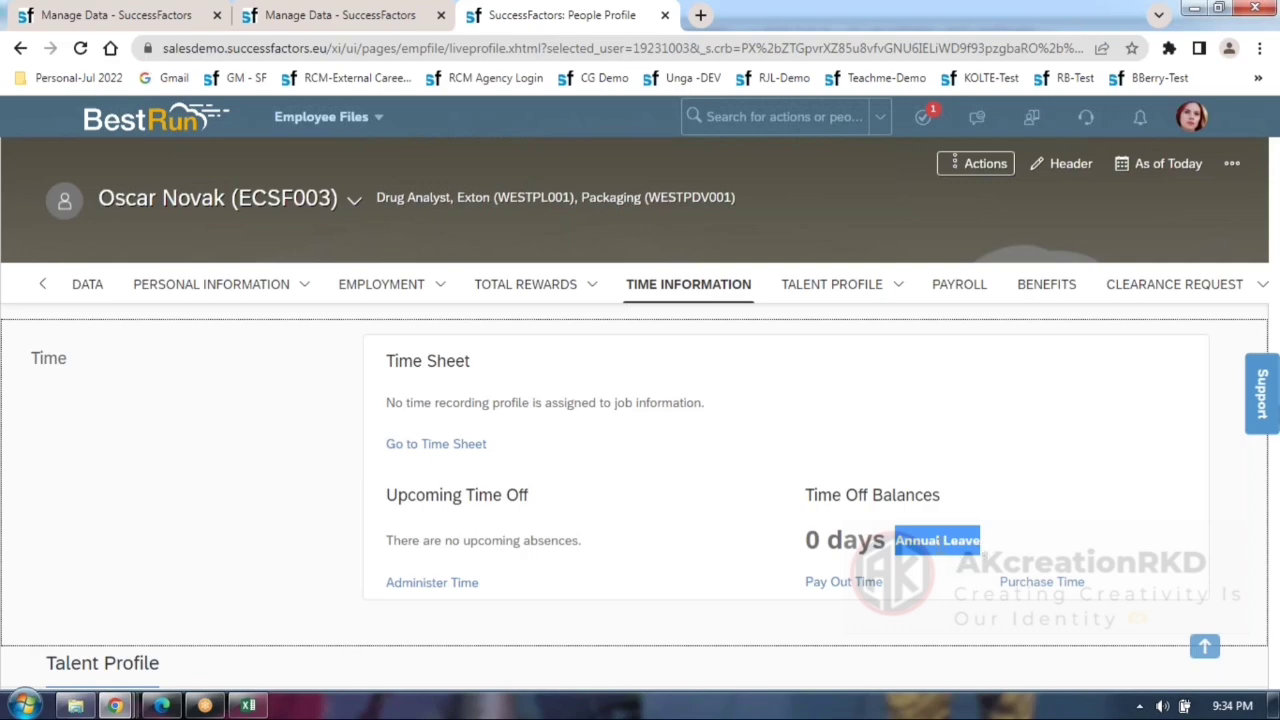
Recheck the Annual Leave time account type and time type records, and return to the employee's time information.
{"action": "left_click", "coordinate": [366, 12]}
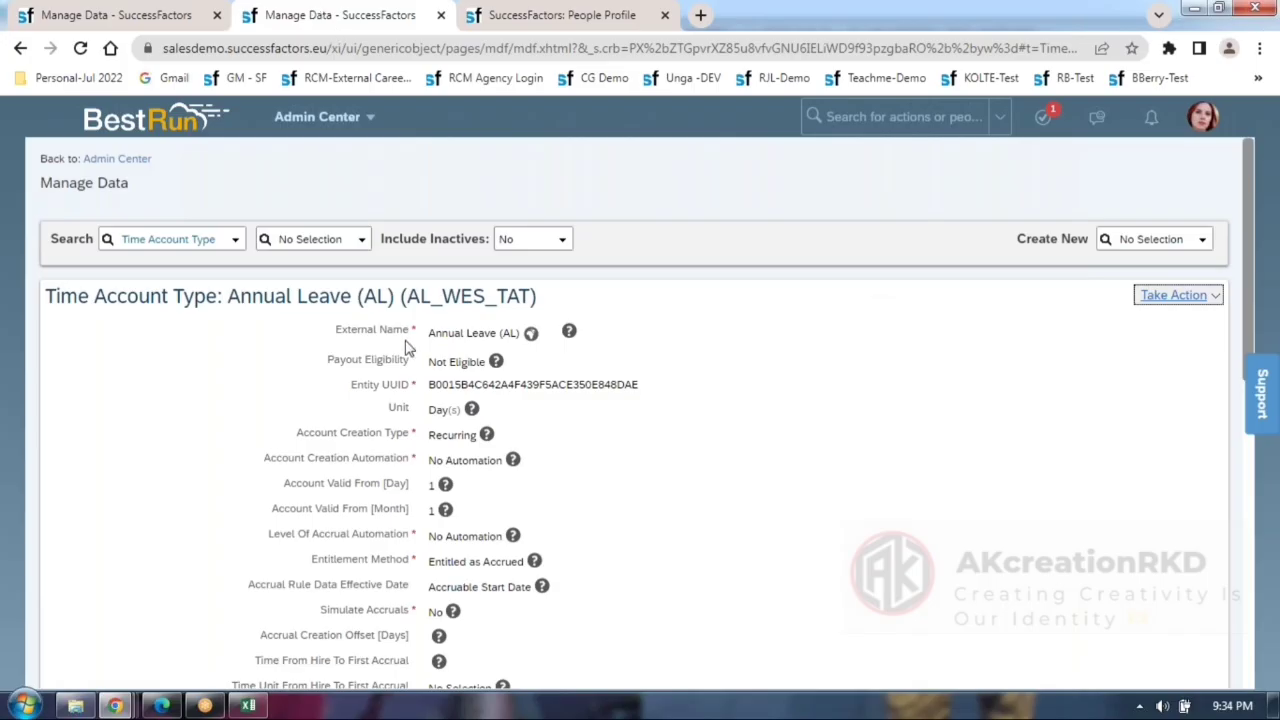
{"action": "left_click", "coordinate": [98, 14]}
{"action": "scroll", "coordinate": [507, 345], "scroll_direction": "up", "scroll_amount": 5}
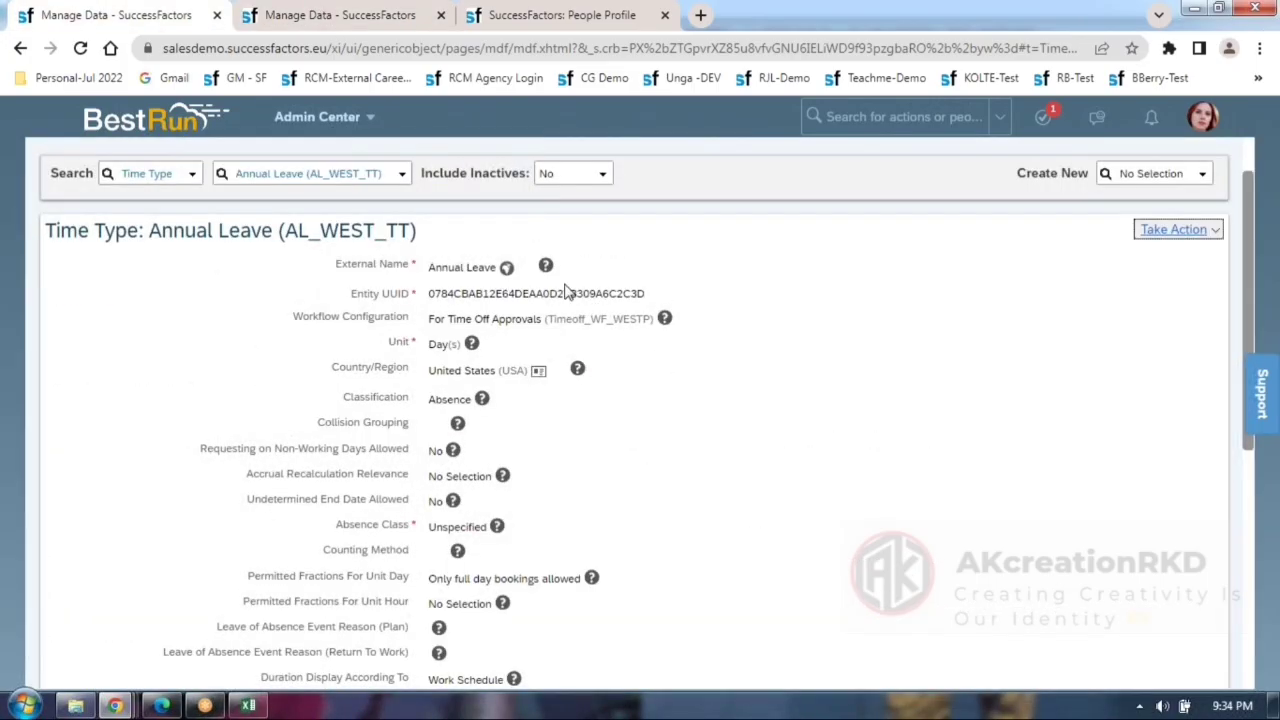
{"action": "left_click", "coordinate": [313, 18]}
{"action": "left_click", "coordinate": [560, 15]}
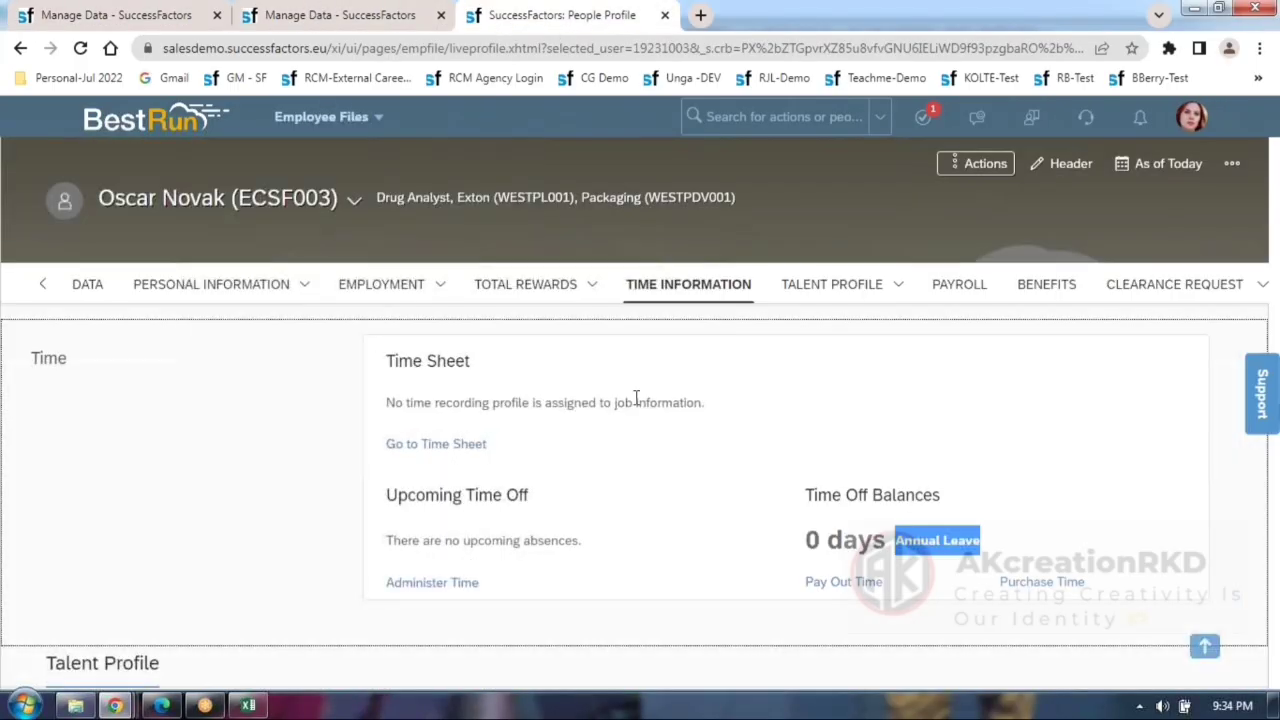
Switch to the Excel notes and read the Time Off sheet's section on the Manage Time Off Calendars jobs.
{"action": "left_click", "coordinate": [250, 705]}
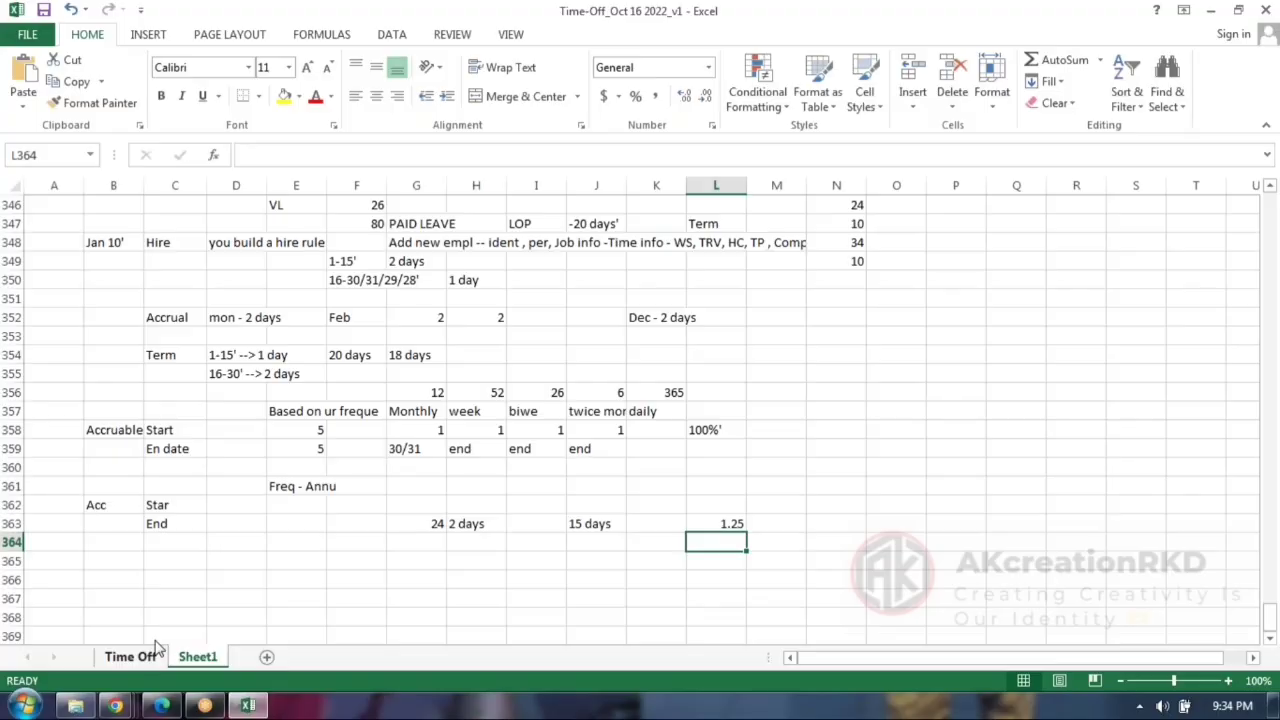
{"action": "left_click", "coordinate": [131, 656]}
{"action": "scroll", "coordinate": [335, 440], "scroll_direction": "up", "scroll_amount": 13}
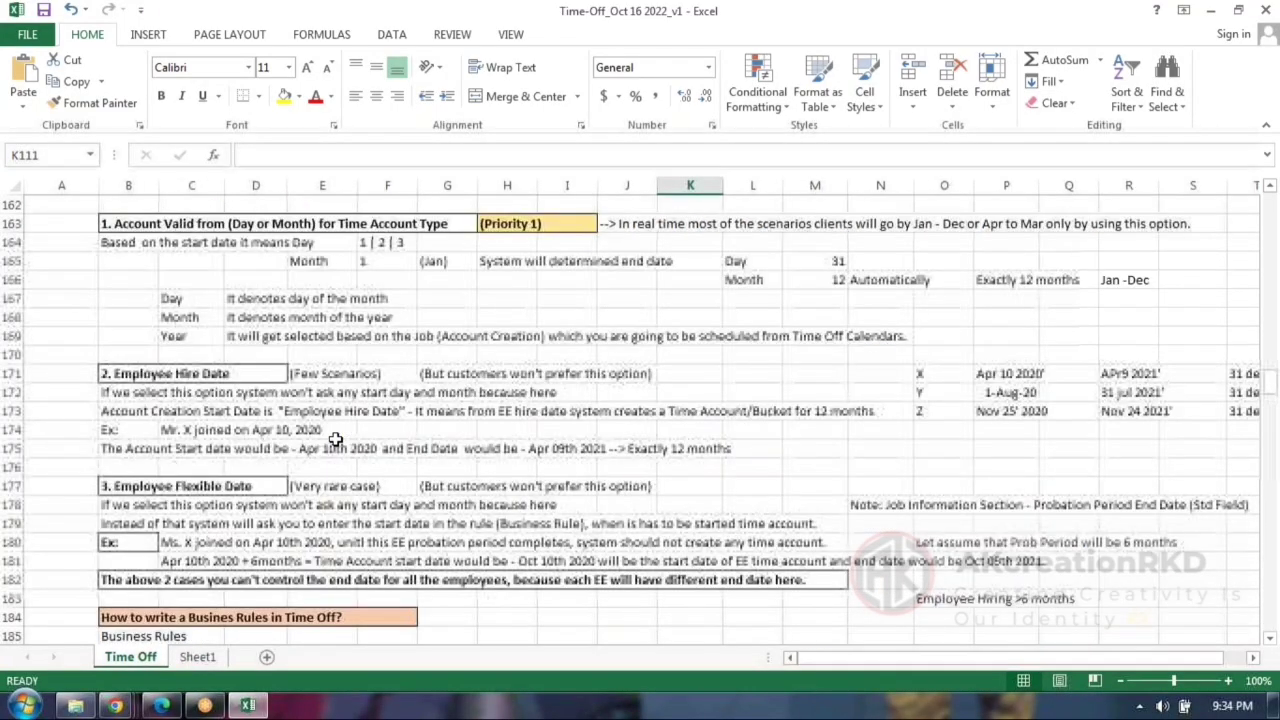
{"action": "scroll", "coordinate": [335, 440], "scroll_direction": "up", "scroll_amount": 9}
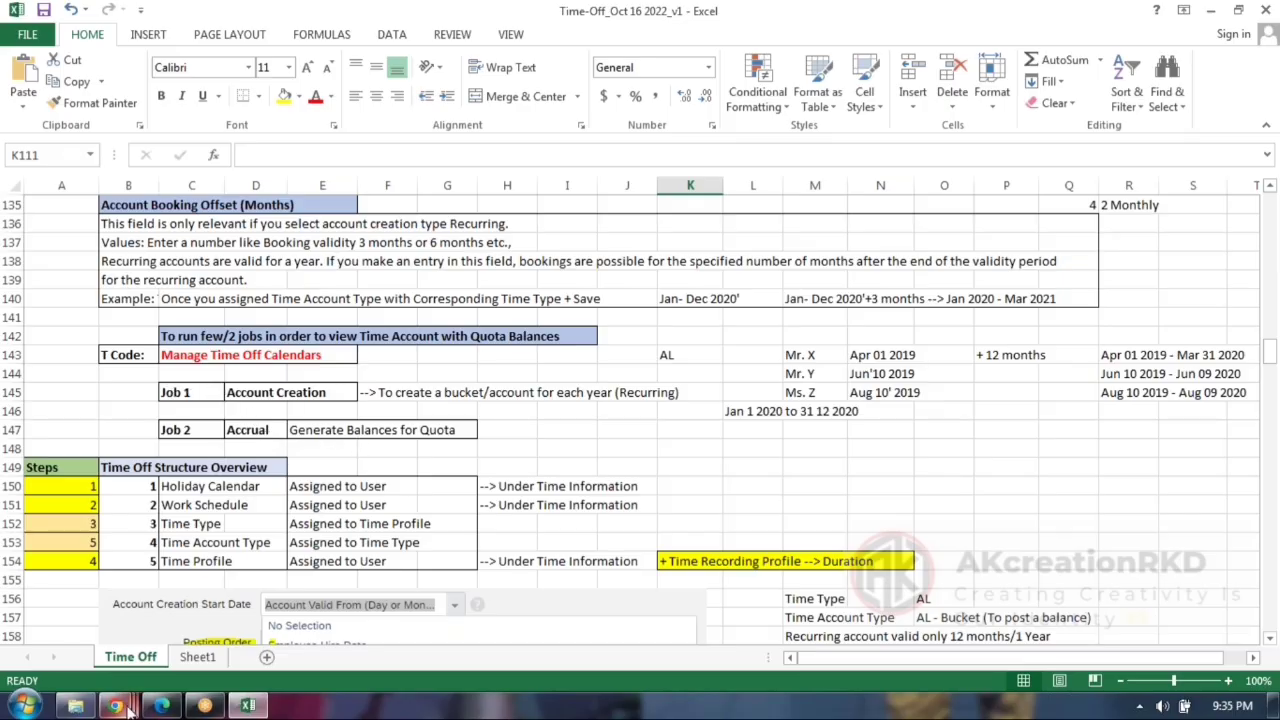
Return to SuccessFactors in the browser and search the actions for "time off" from the time type page.
{"action": "mouse_move", "coordinate": [115, 706]}
{"action": "left_click", "coordinate": [110, 652]}
{"action": "left_click", "coordinate": [326, 15]}
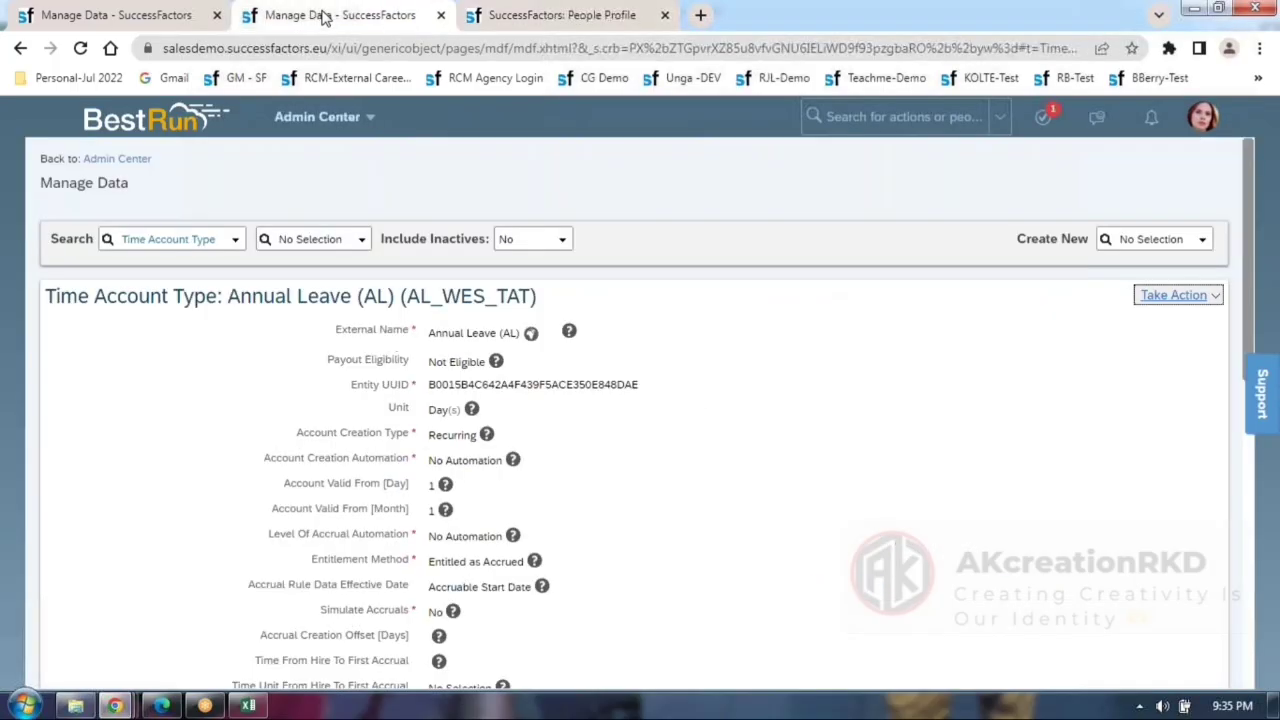
{"action": "left_click", "coordinate": [130, 22]}
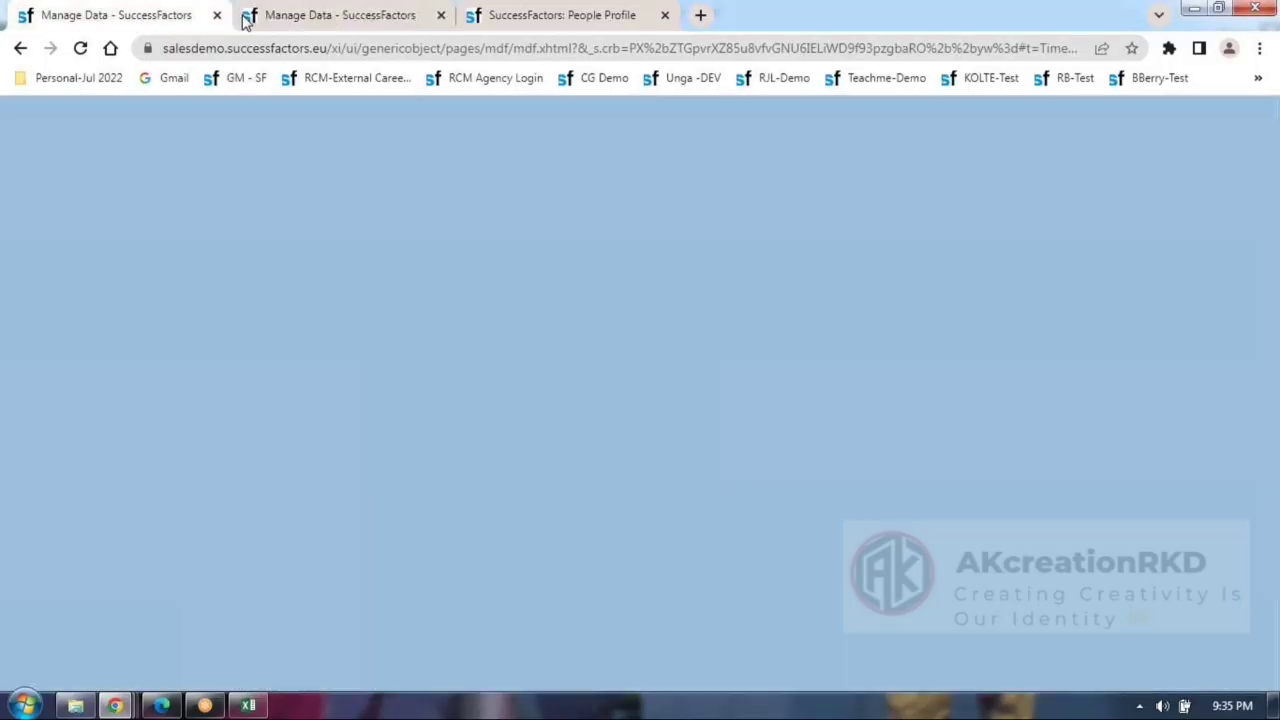
{"action": "left_click", "coordinate": [869, 118]}
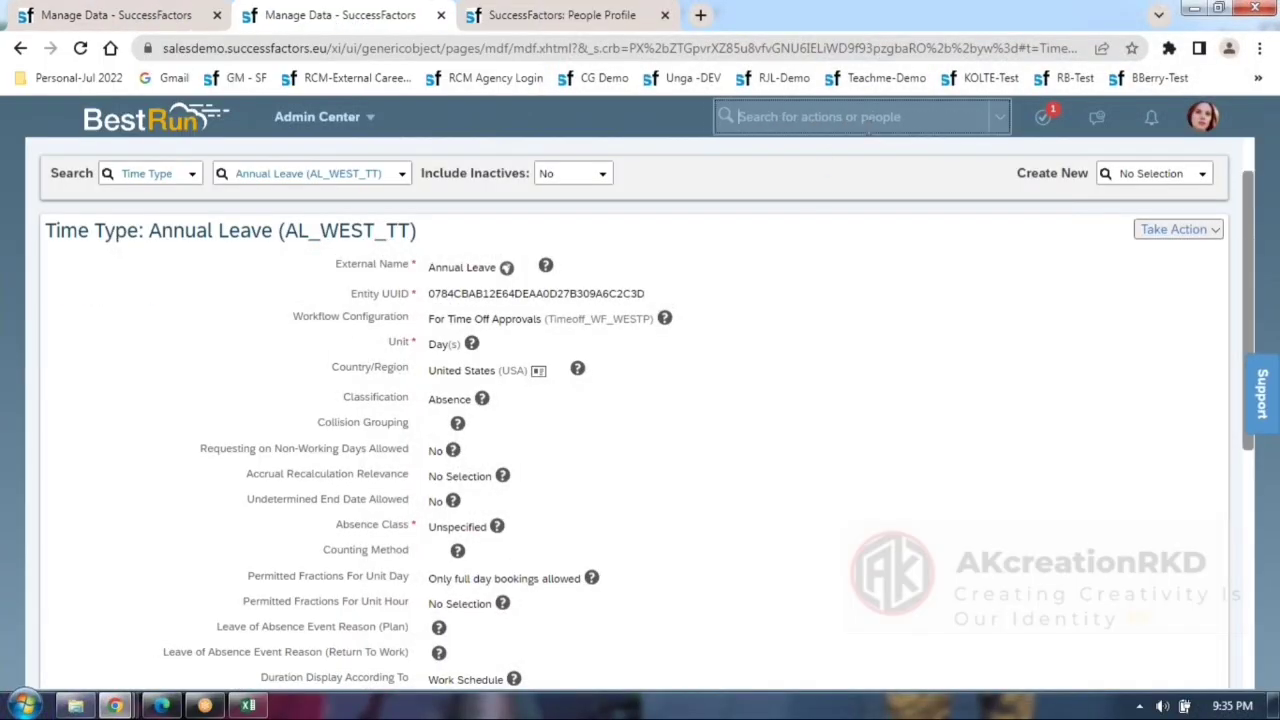
{"action": "type", "text": "time off"}
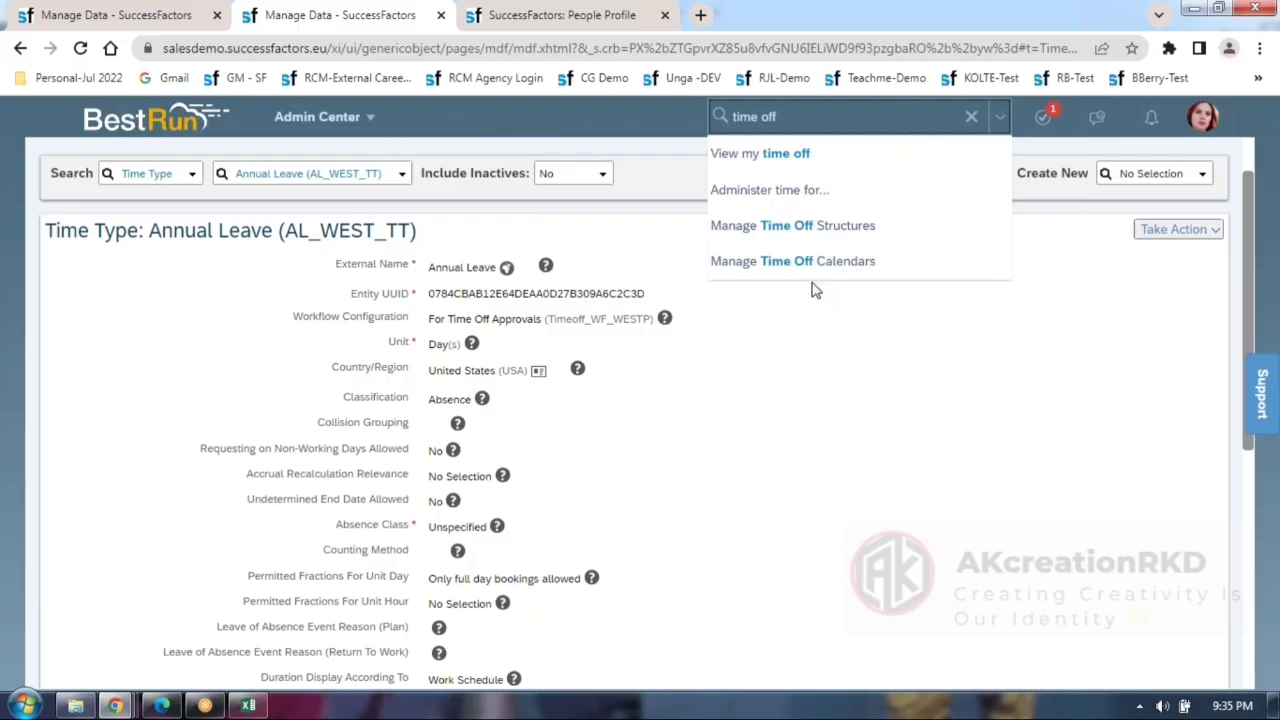
Open Administer Time from the employee's profile and check the employee's open time accounts.
{"action": "left_click", "coordinate": [556, 30]}
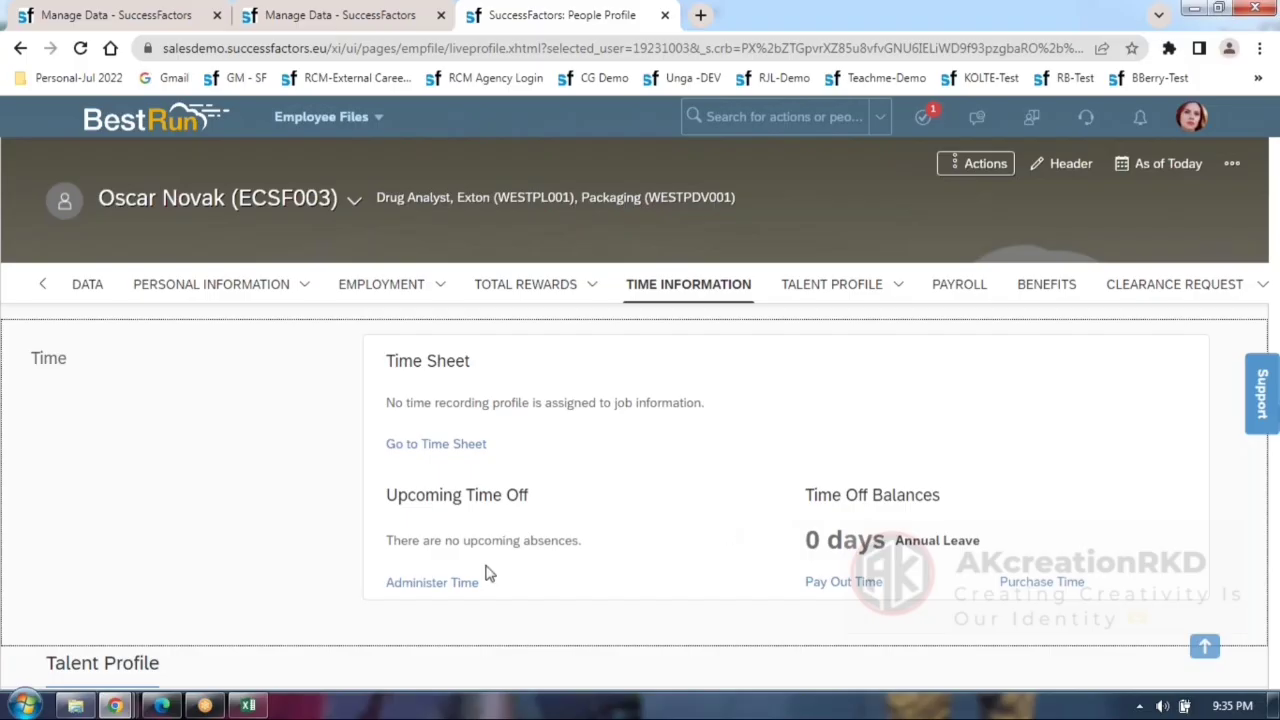
{"action": "left_click", "coordinate": [437, 585]}
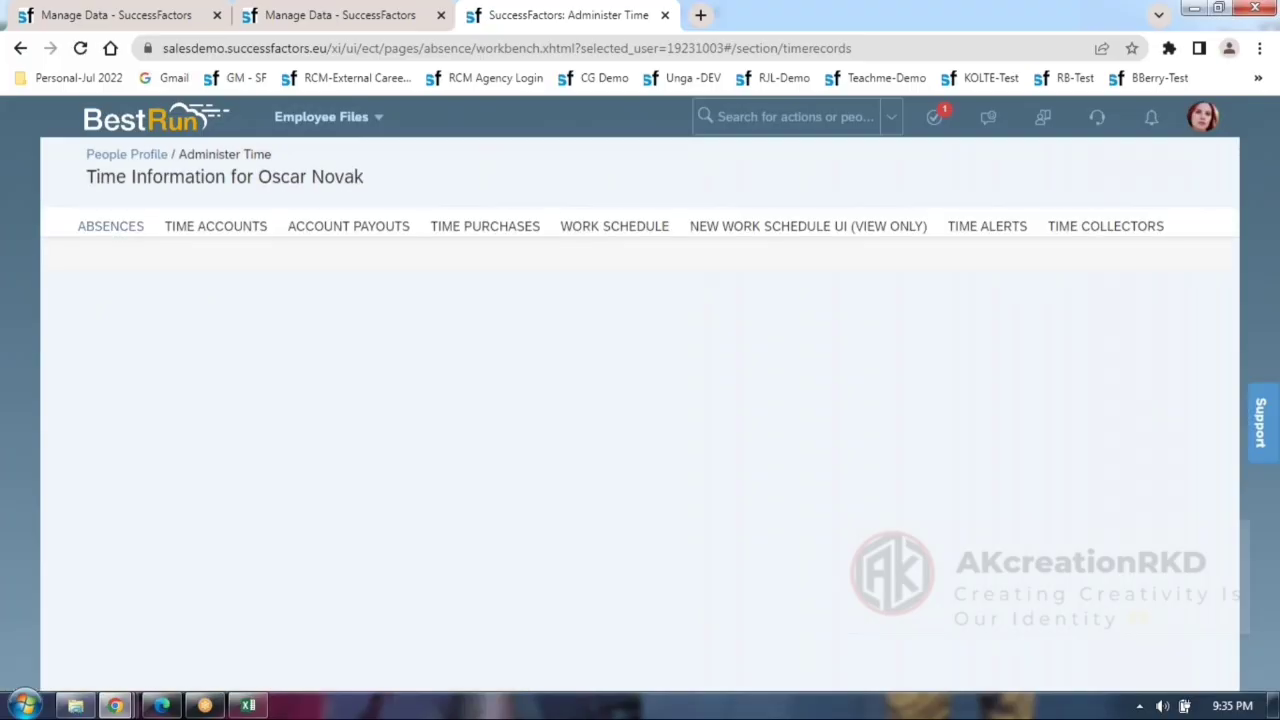
{"action": "left_click", "coordinate": [221, 229]}
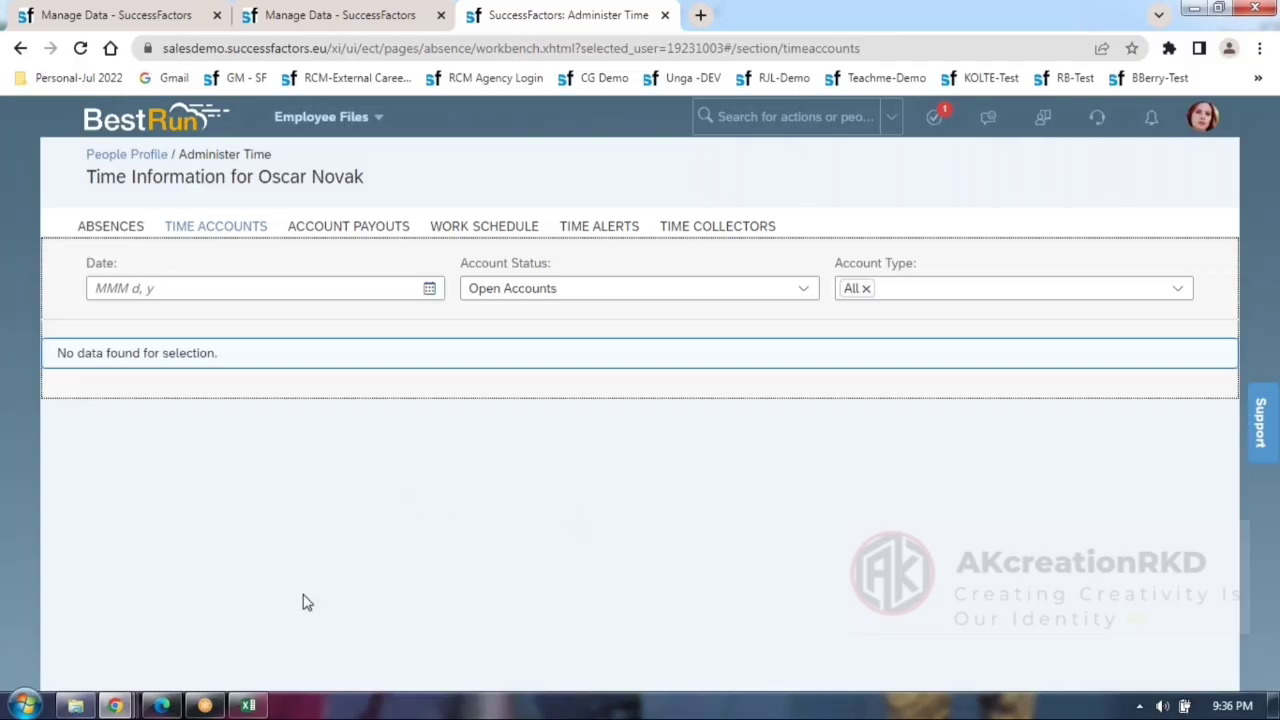
Consult the Excel time-off notes again and view the employee's absences in Administer Time.
{"action": "left_click", "coordinate": [248, 707]}
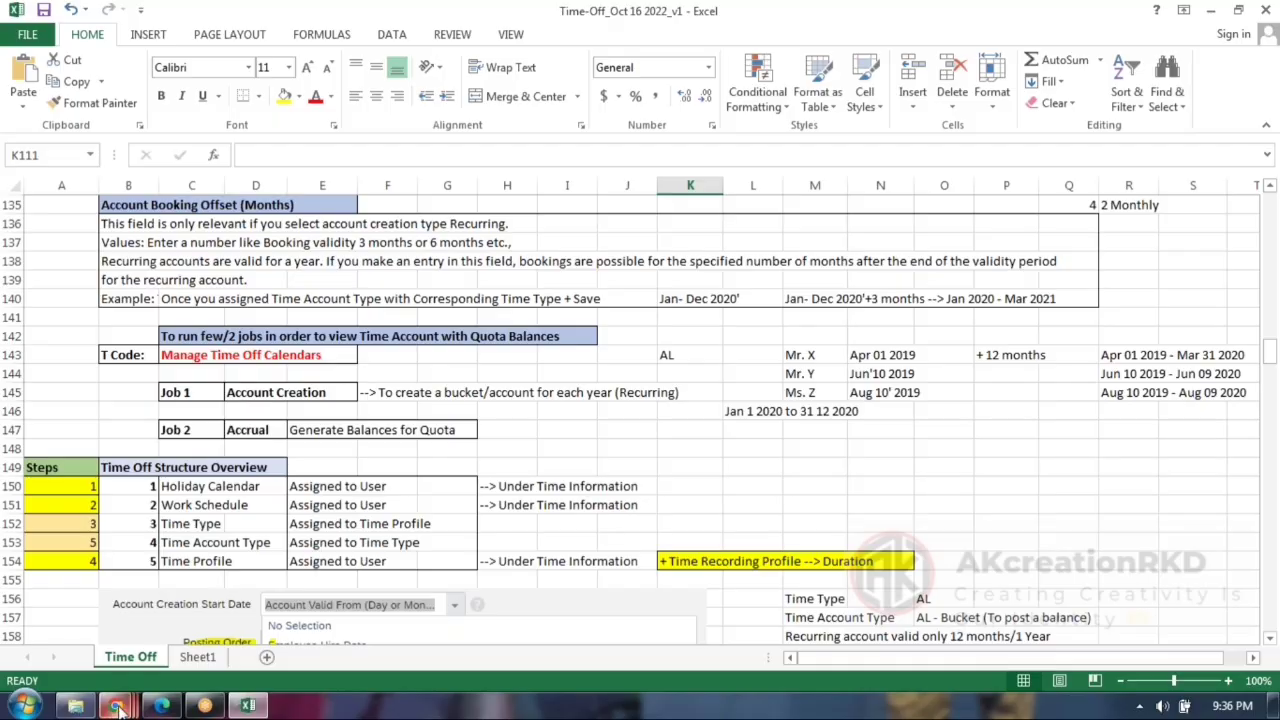
{"action": "mouse_move", "coordinate": [115, 705]}
{"action": "left_click", "coordinate": [106, 640]}
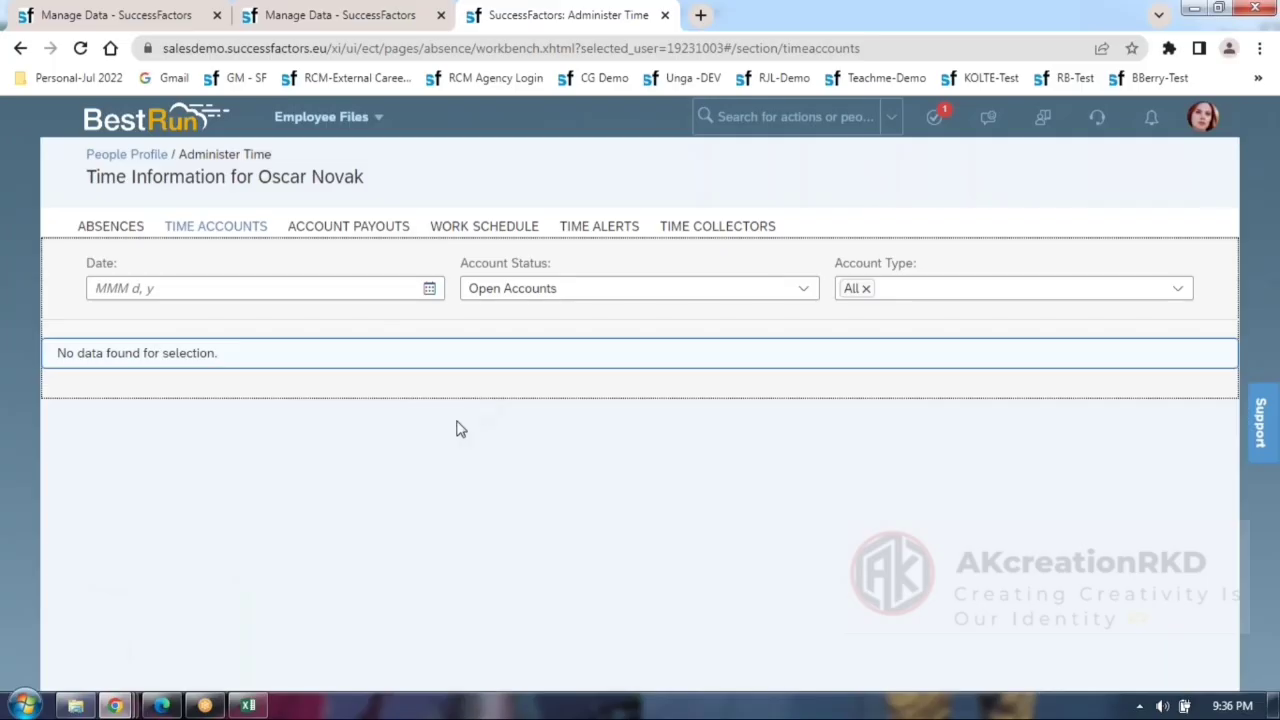
{"action": "left_click", "coordinate": [128, 238]}
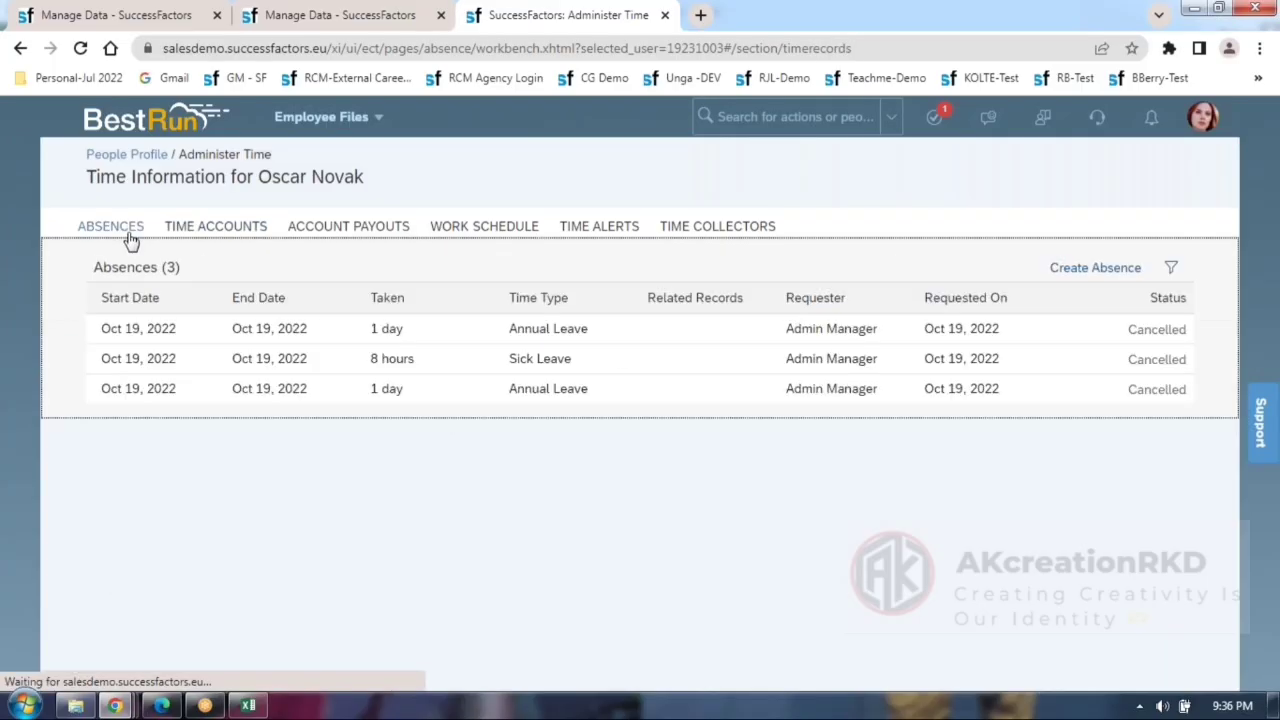
Open a new absence for the employee and check the available balance for the Annual Leave time type.
{"action": "left_click", "coordinate": [1094, 268]}
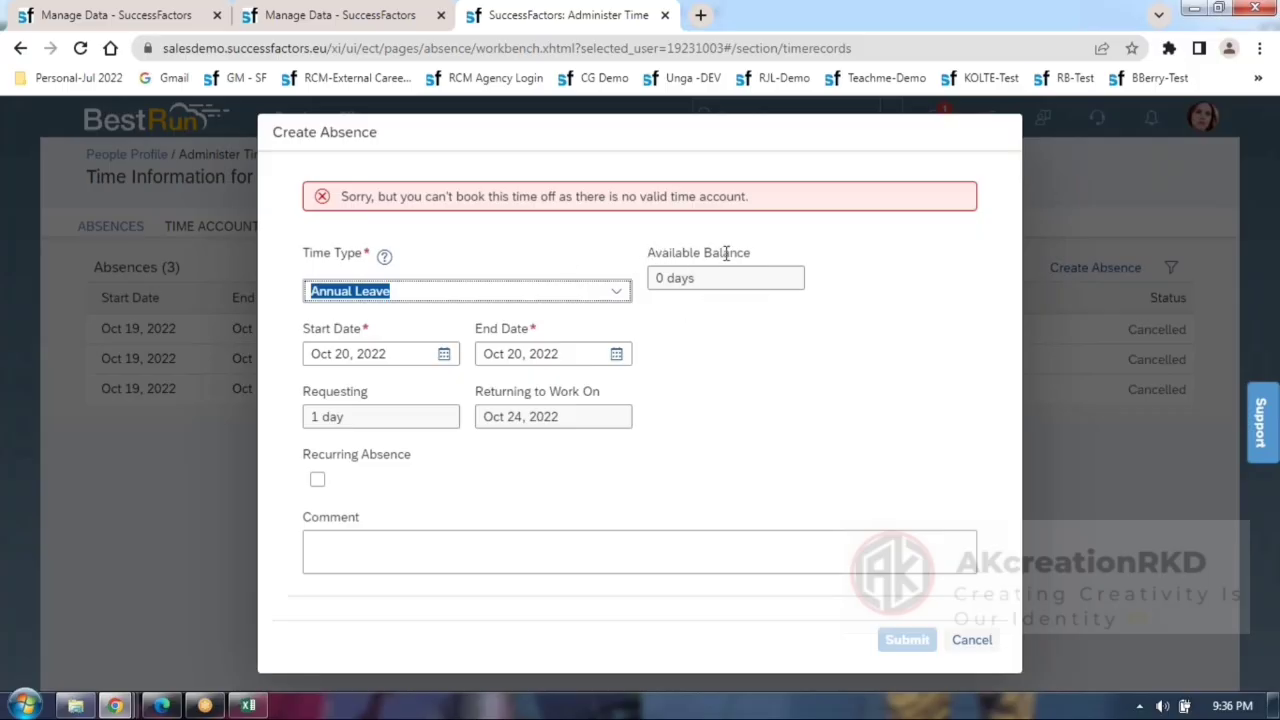
{"action": "left_click", "coordinate": [665, 279]}
{"action": "triple_click", "coordinate": [665, 279]}
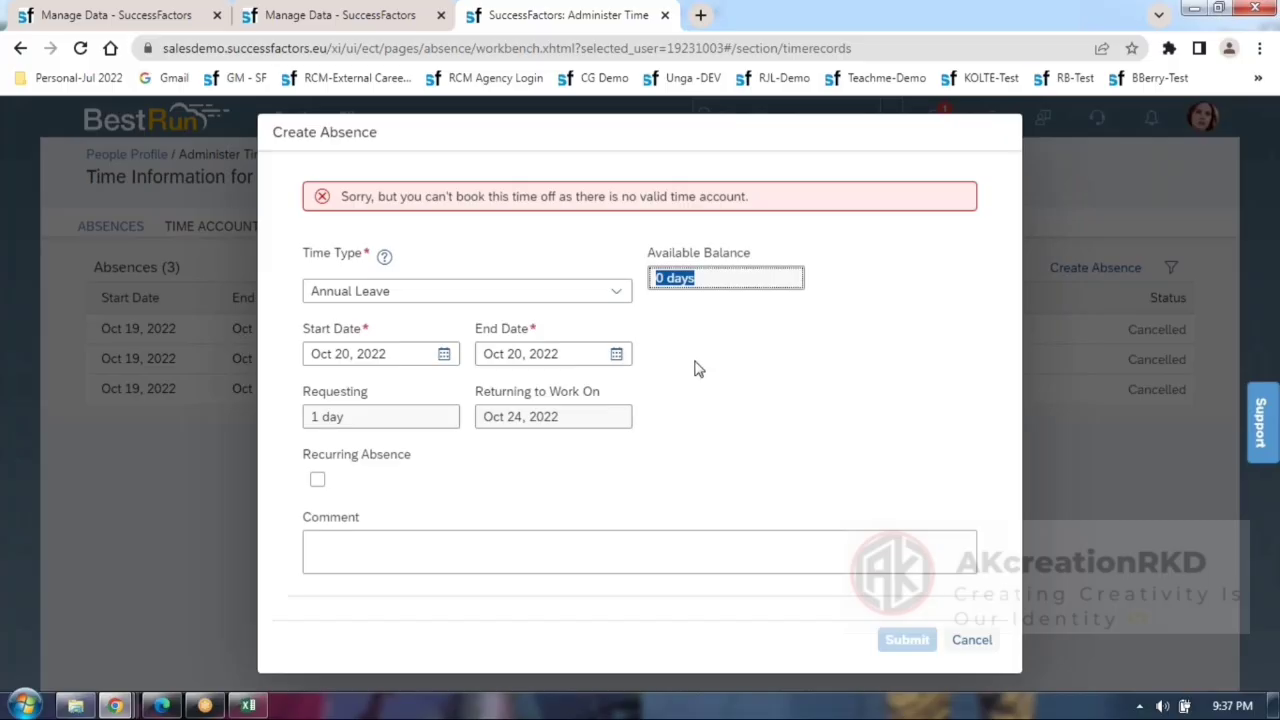
Return to the time type page, search the actions for "time off" and open Manage Time Off Calendars.
{"action": "left_click", "coordinate": [318, 18]}
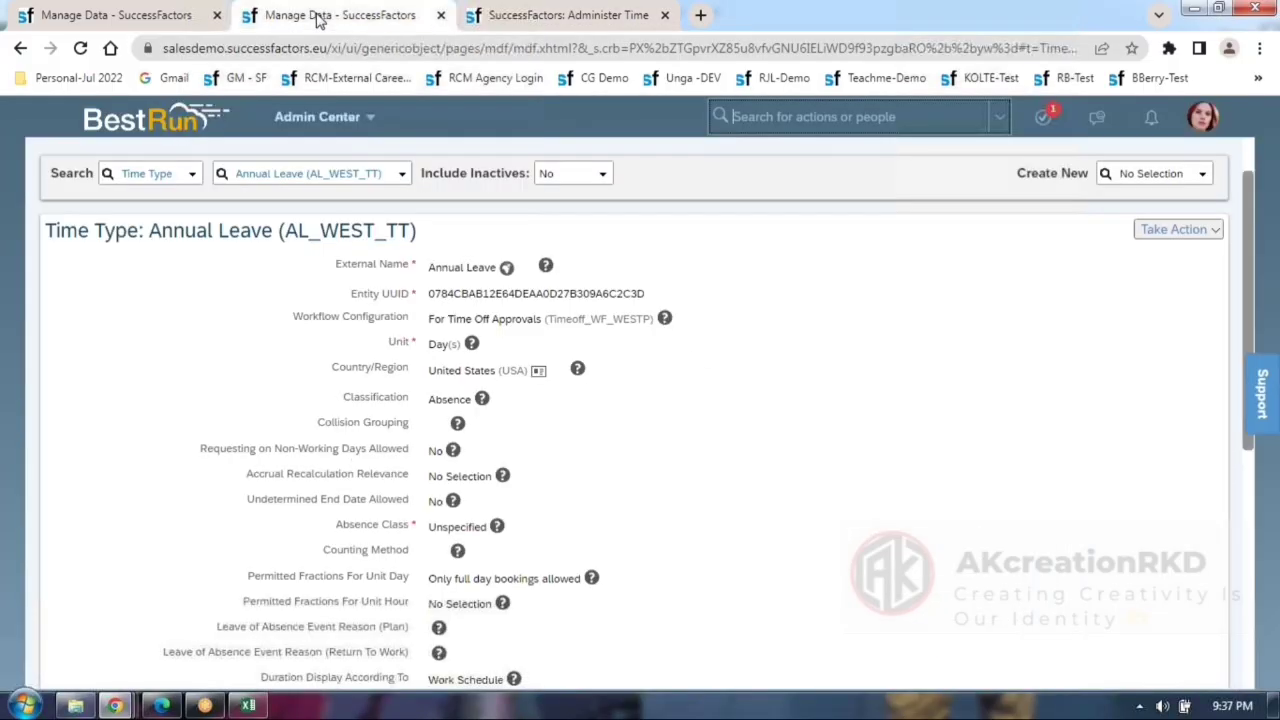
{"action": "key", "text": "ctrl+Tab"}
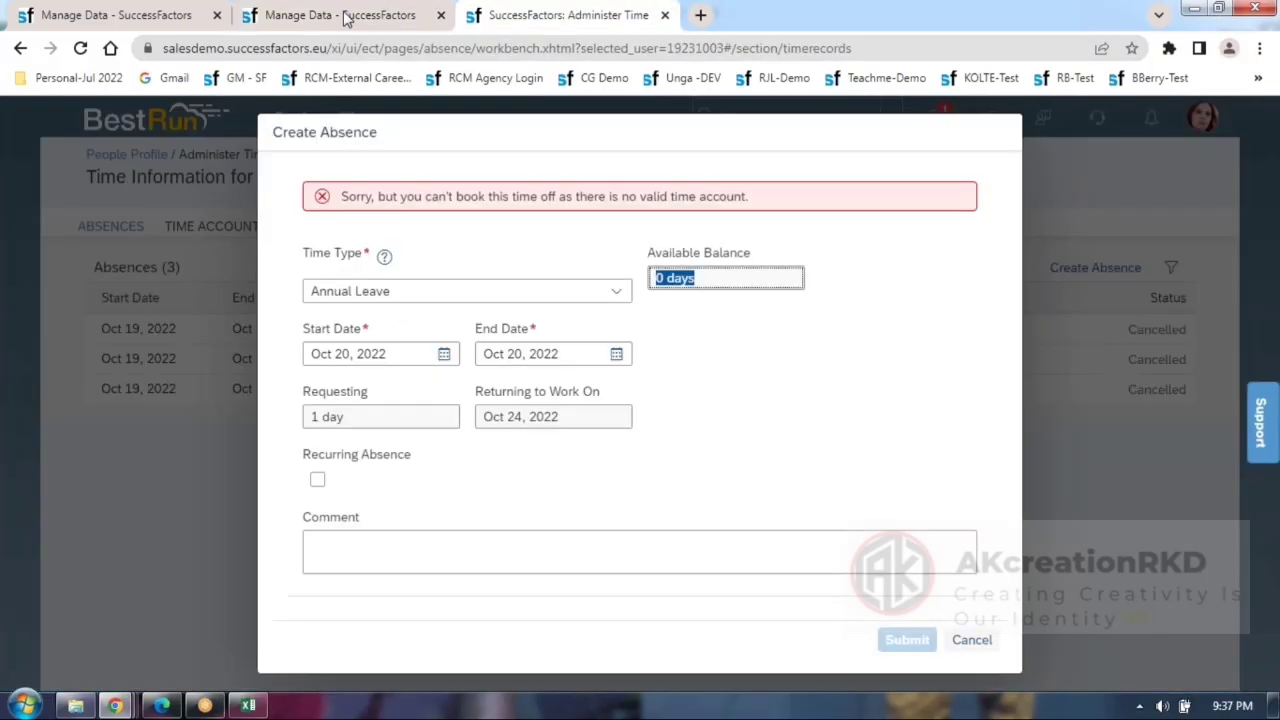
{"action": "left_click", "coordinate": [135, 15]}
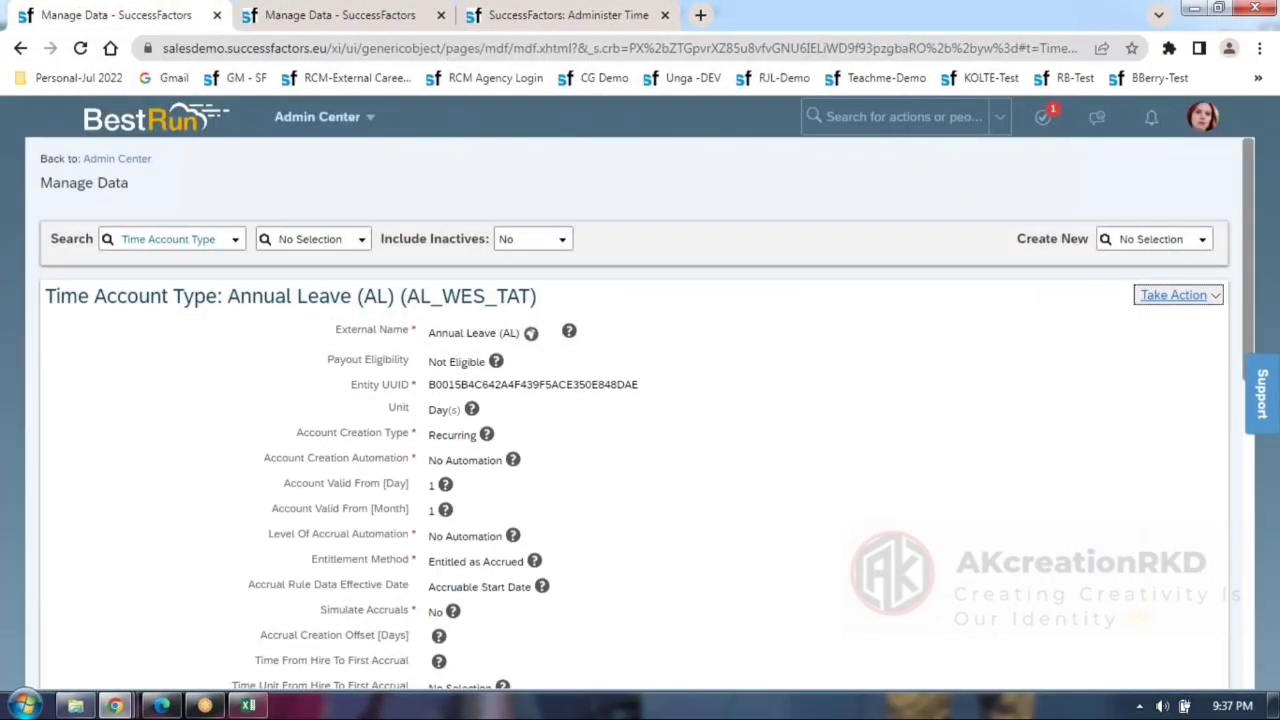
{"action": "key", "text": "ctrl+Tab"}
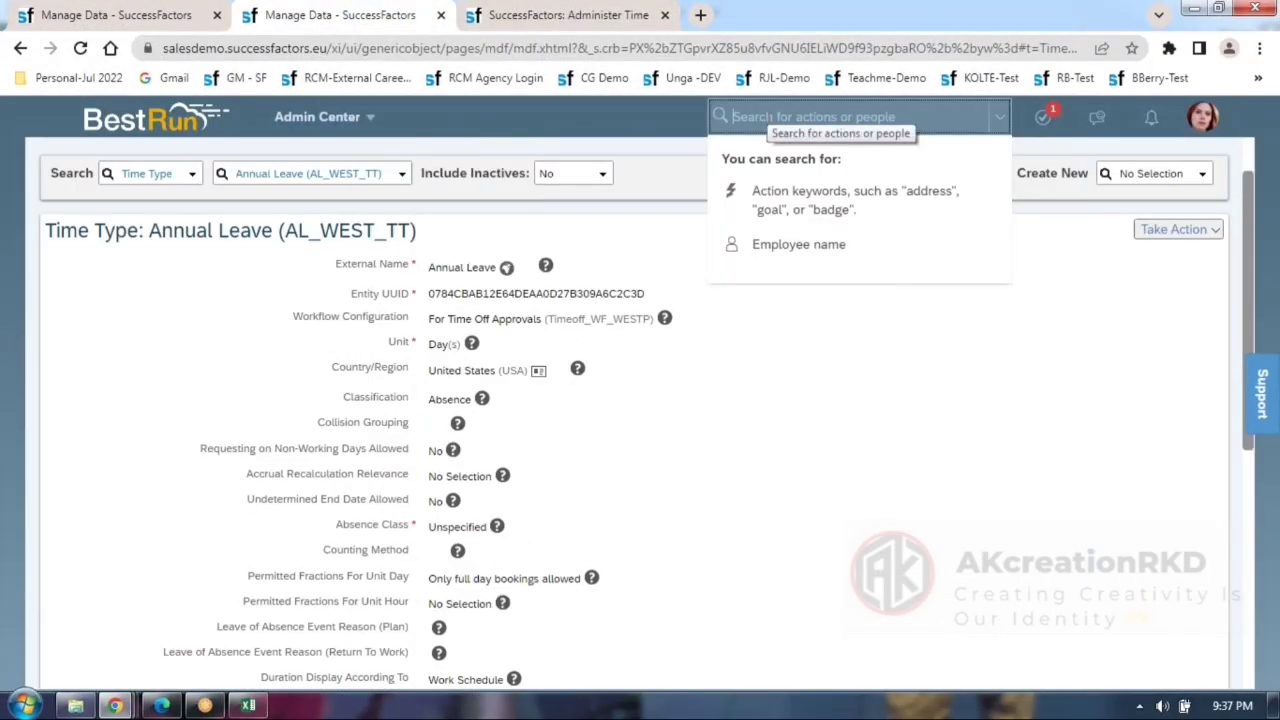
{"action": "type", "text": "time off"}
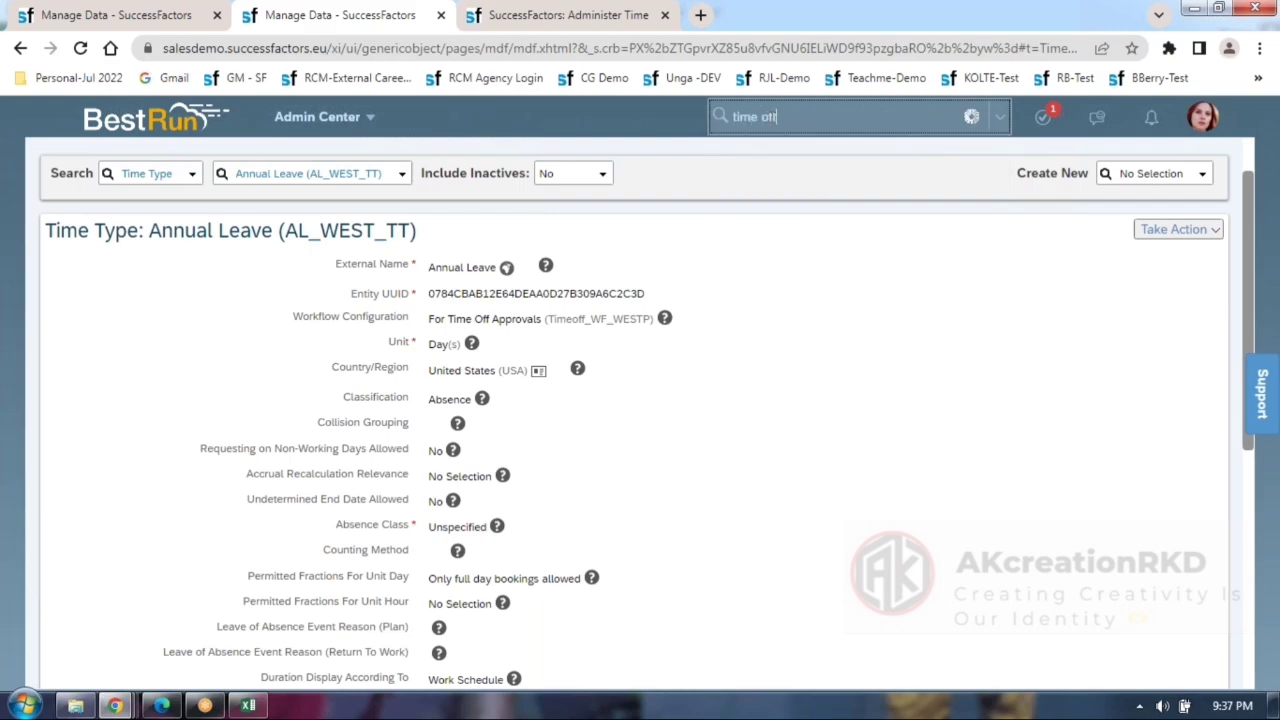
{"action": "left_click", "coordinate": [806, 264]}
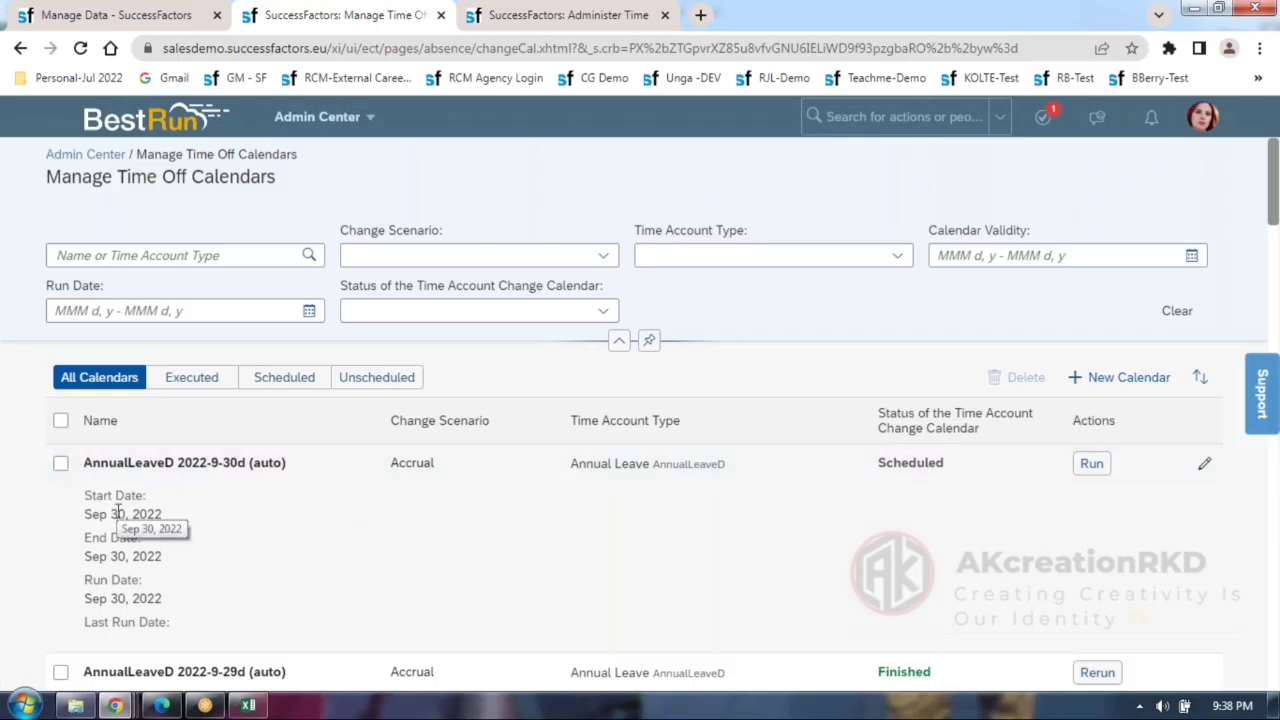
{"action": "left_click", "coordinate": [60, 420]}
{"action": "left_click", "coordinate": [60, 421]}
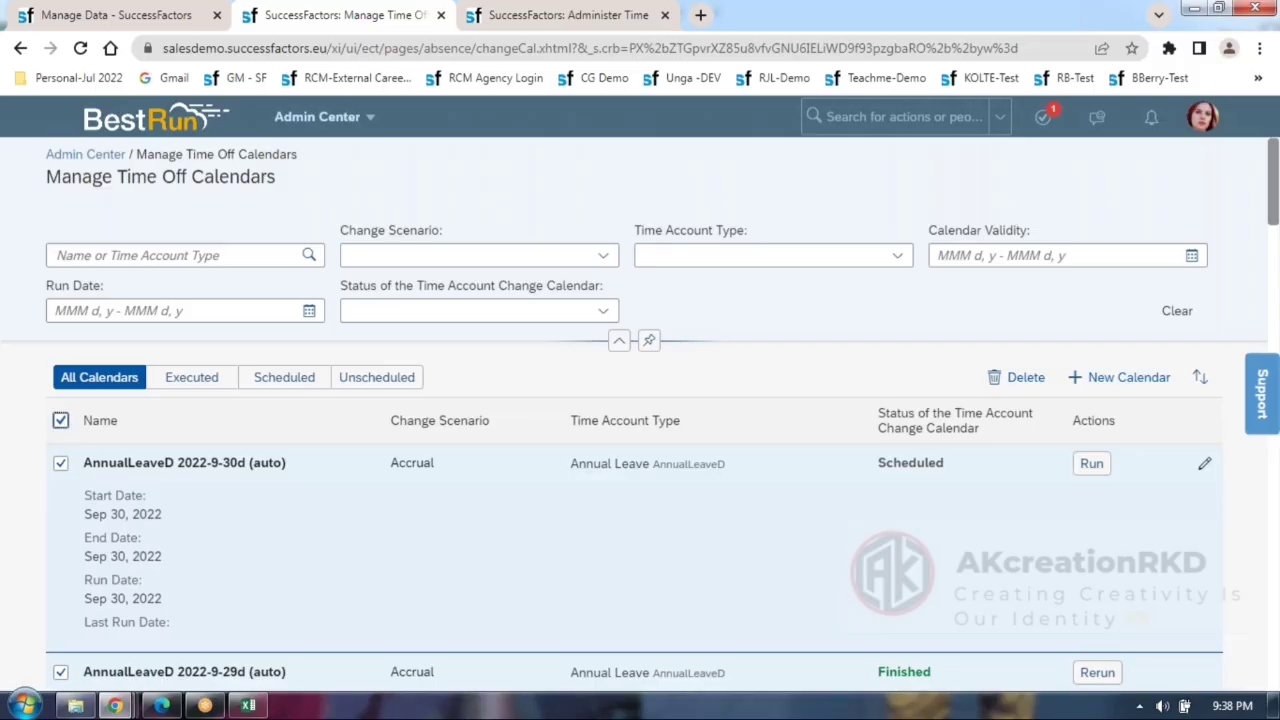
{"action": "left_click", "coordinate": [60, 463]}
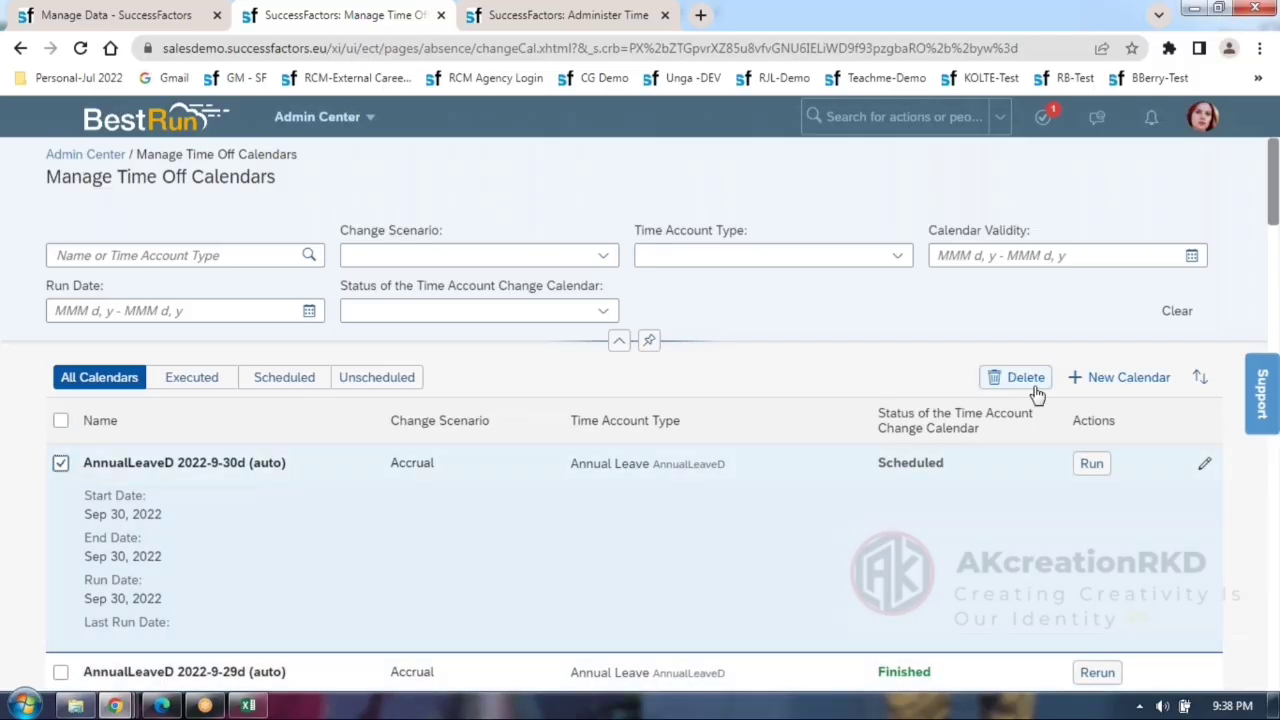
{"action": "left_click", "coordinate": [61, 463]}
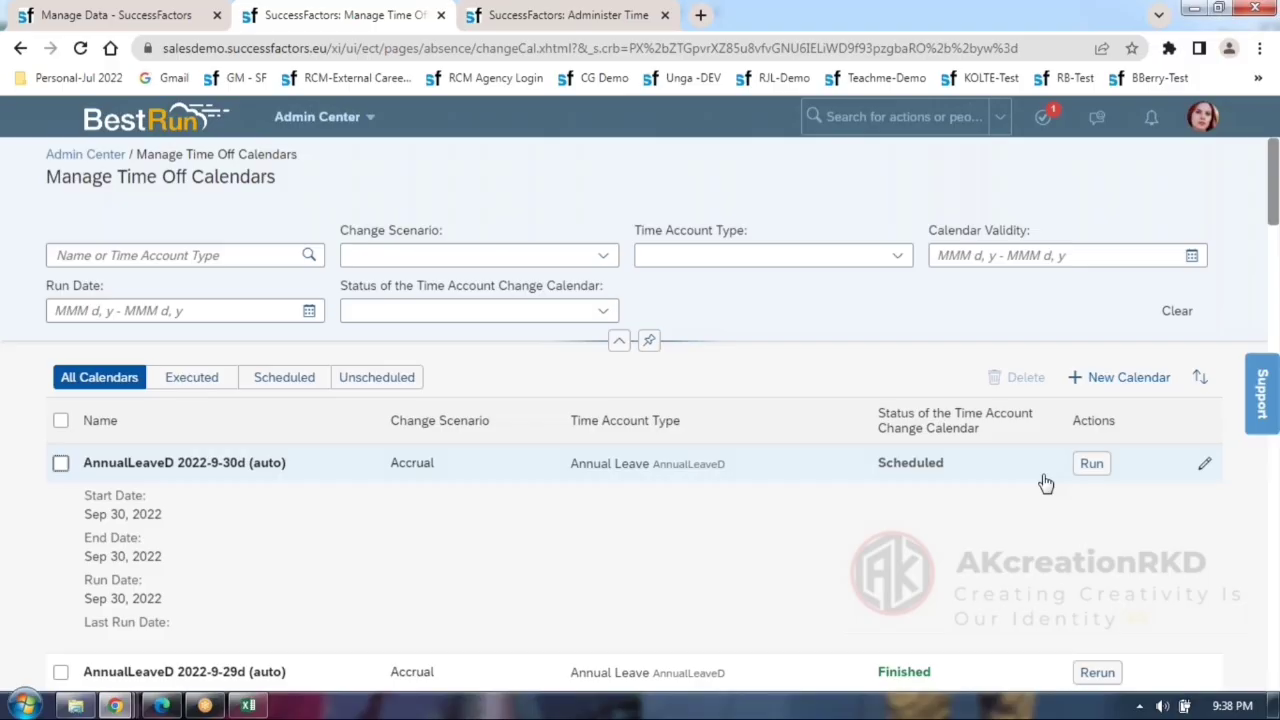
View the new calendar types, then review the AL_WES_TAT time account type's settings and the Excel notes on the two jobs.
{"action": "left_click", "coordinate": [1114, 385]}
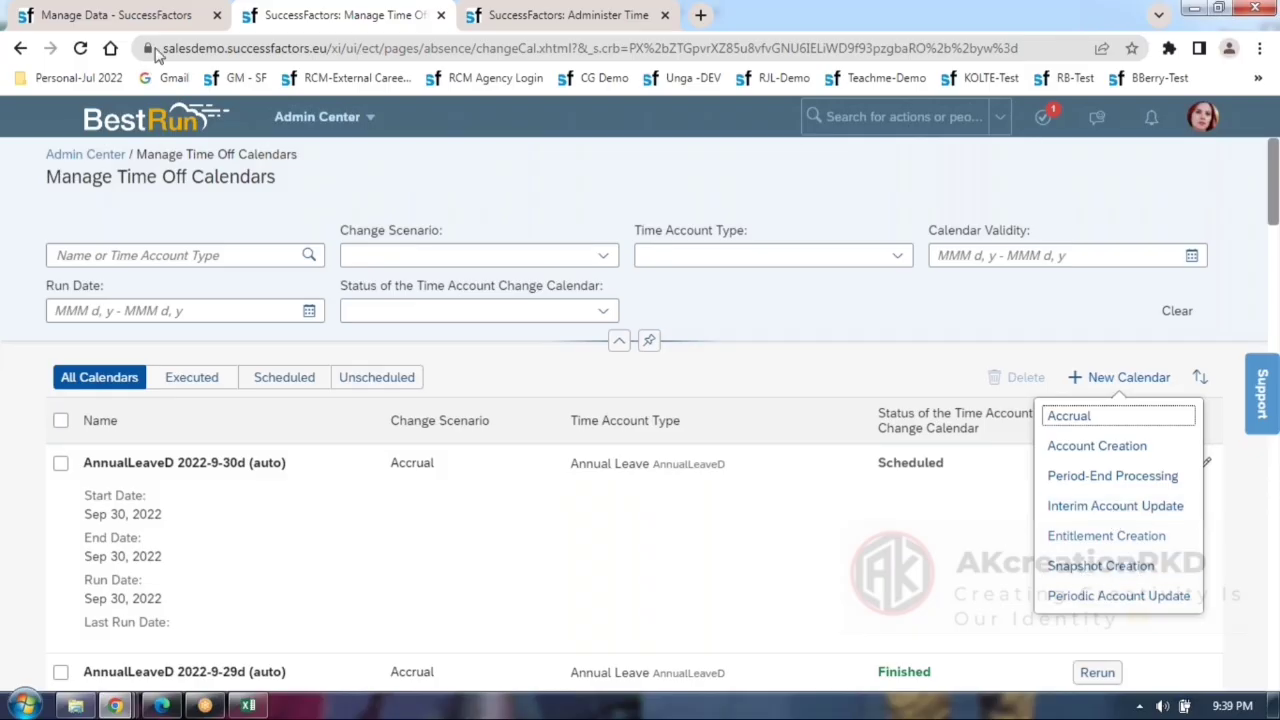
{"action": "left_click", "coordinate": [140, 18]}
{"action": "scroll", "coordinate": [329, 520], "scroll_direction": "down", "scroll_amount": 15}
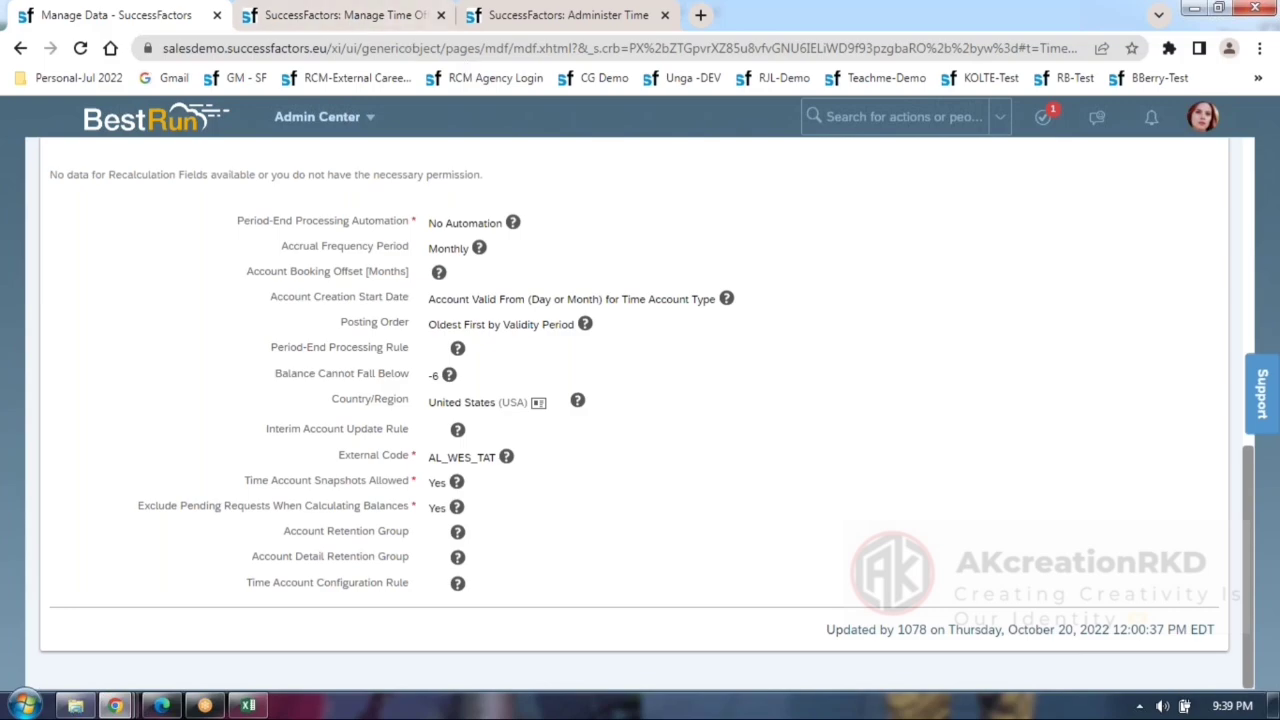
{"action": "left_click", "coordinate": [500, 30]}
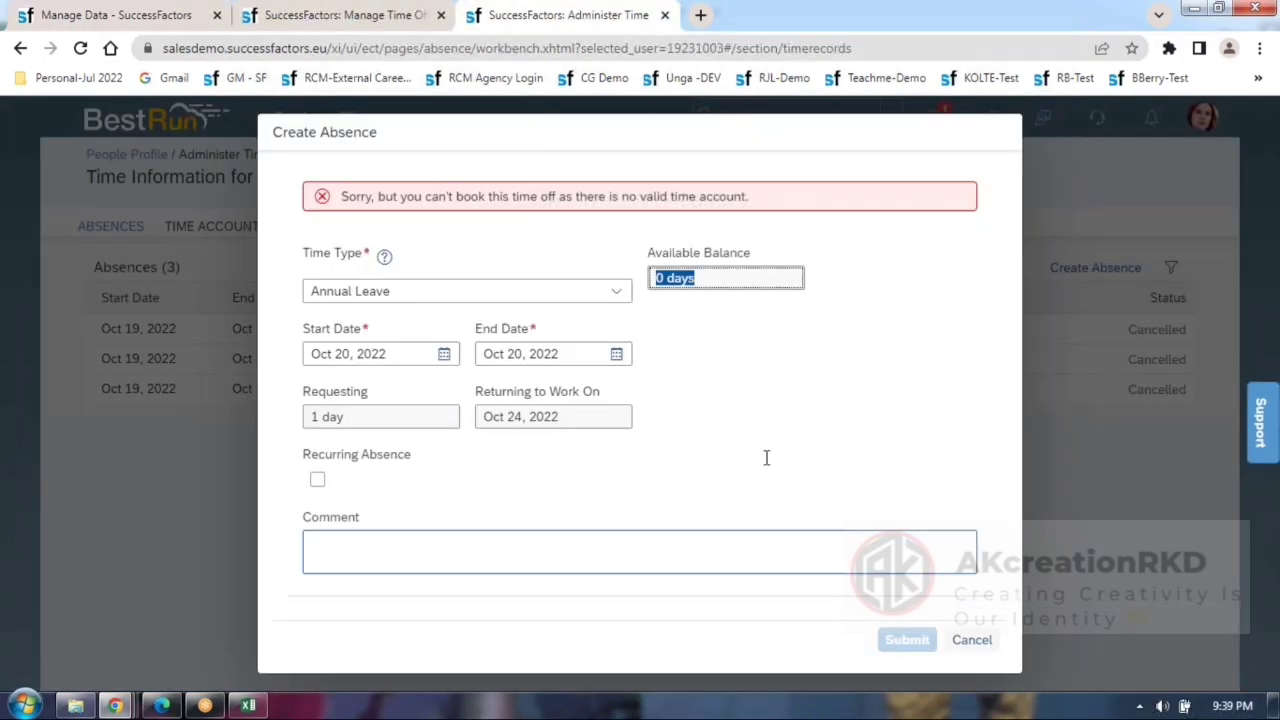
{"action": "left_click", "coordinate": [140, 15]}
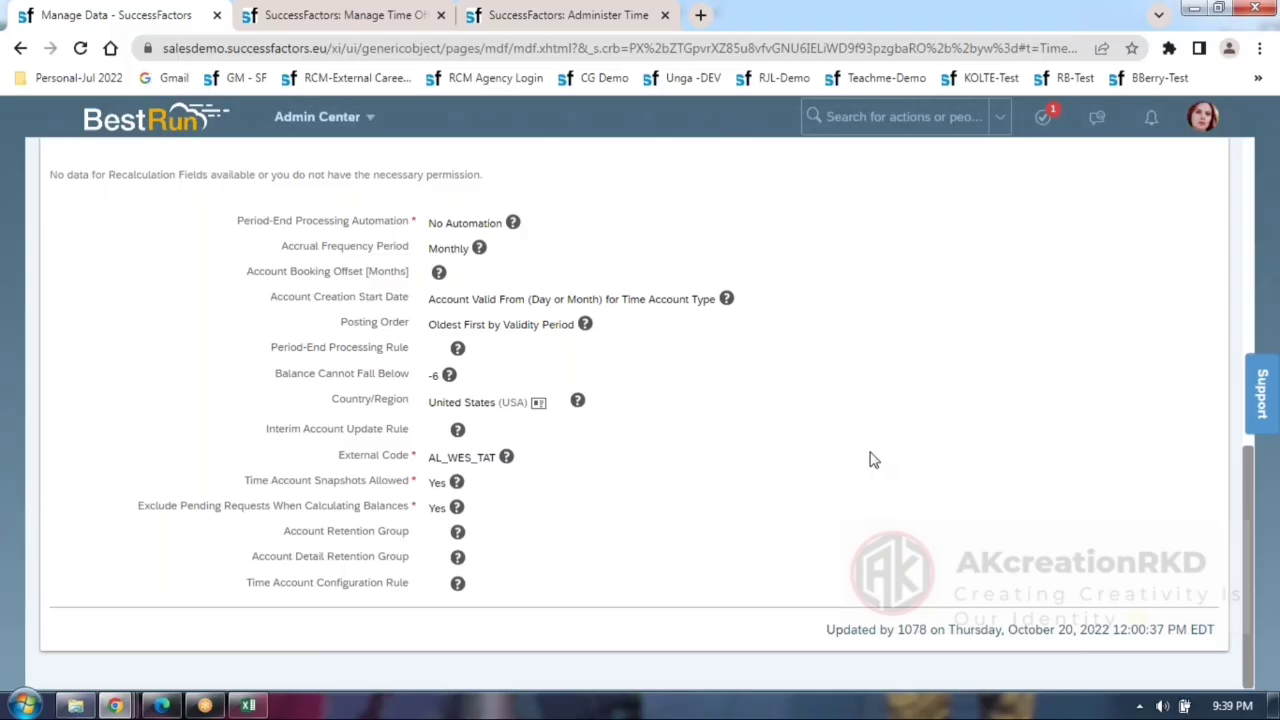
{"action": "left_click", "coordinate": [307, 15]}
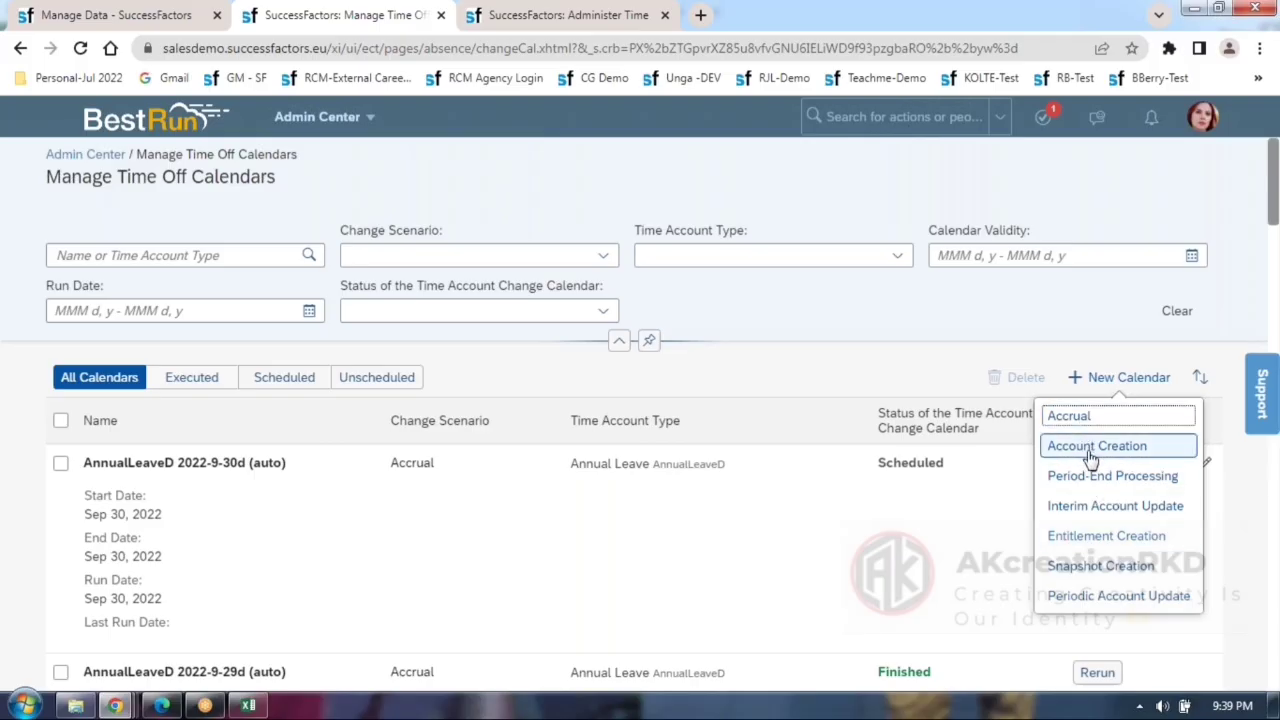
{"action": "left_click", "coordinate": [250, 707]}
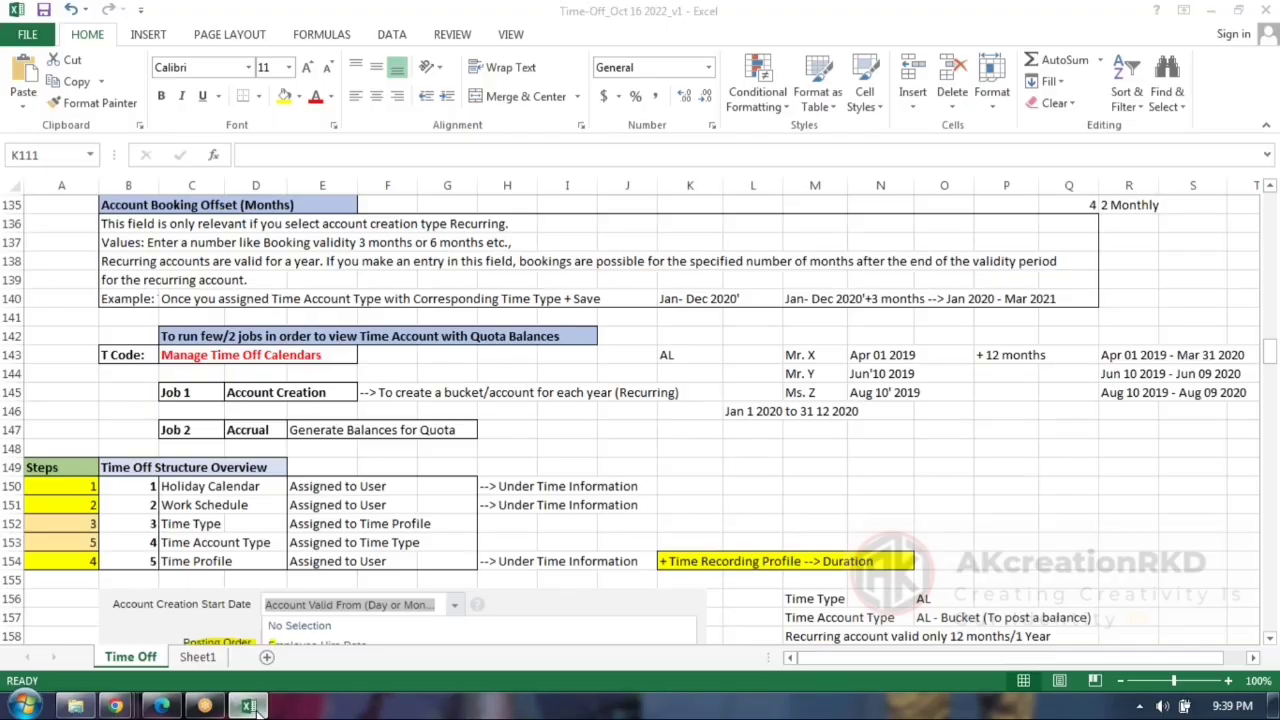
{"action": "left_click", "coordinate": [250, 707]}
Start a new Account Creation calendar named AL-2122-WESTP with time account type Annual Leave (AL) (AL_WES_TAT).
{"action": "left_click", "coordinate": [1097, 446]}
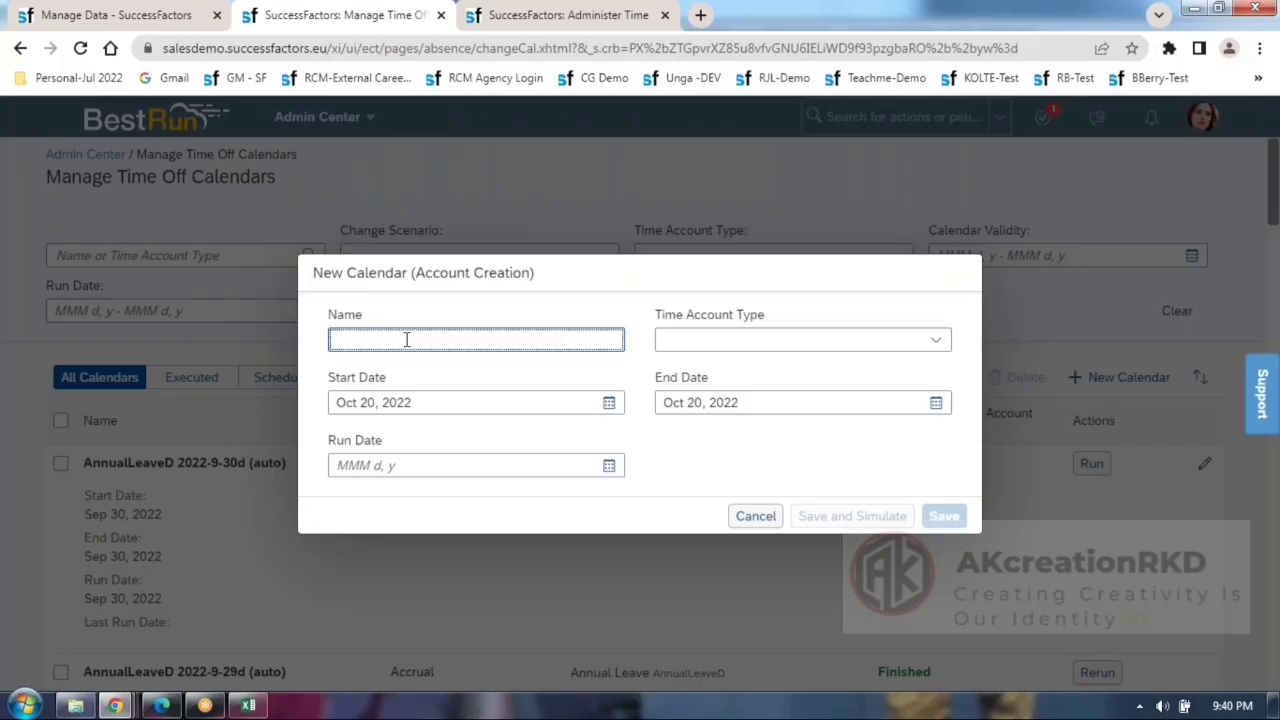
{"action": "type", "text": "AL-2122-WESTP"}
{"action": "left_click", "coordinate": [937, 345]}
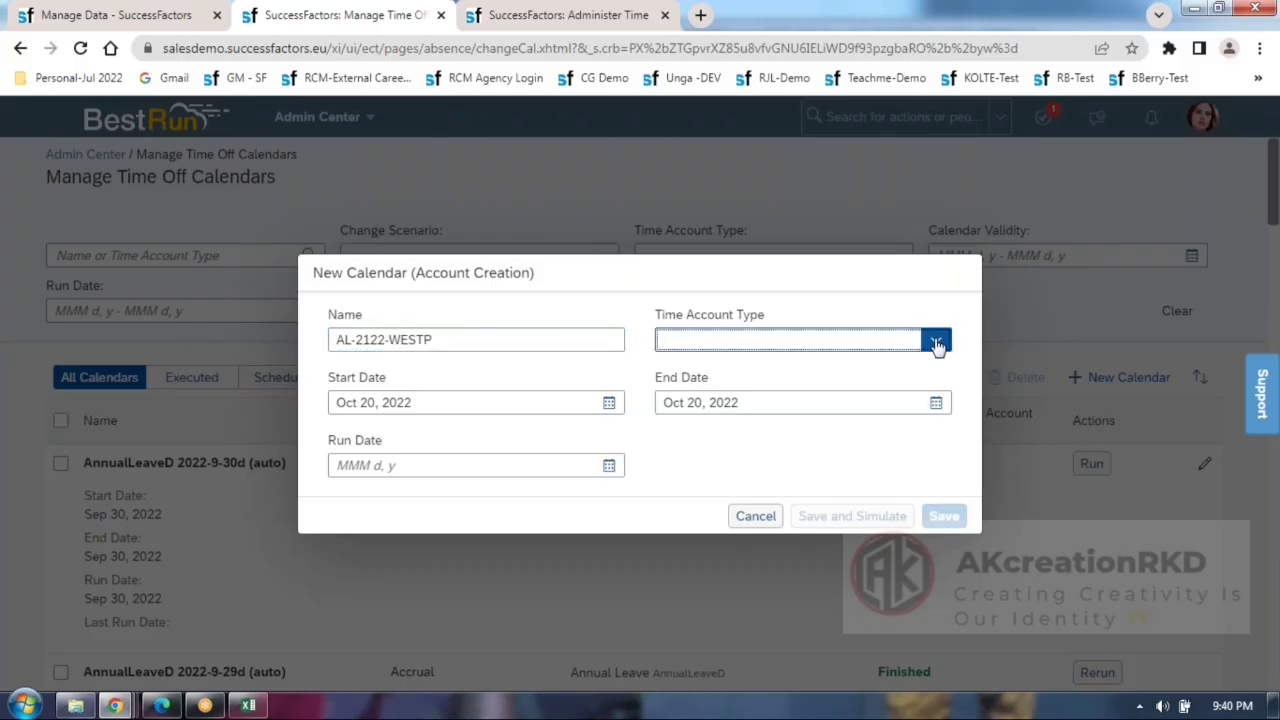
{"action": "scroll", "coordinate": [850, 560], "scroll_direction": "down", "scroll_amount": 3}
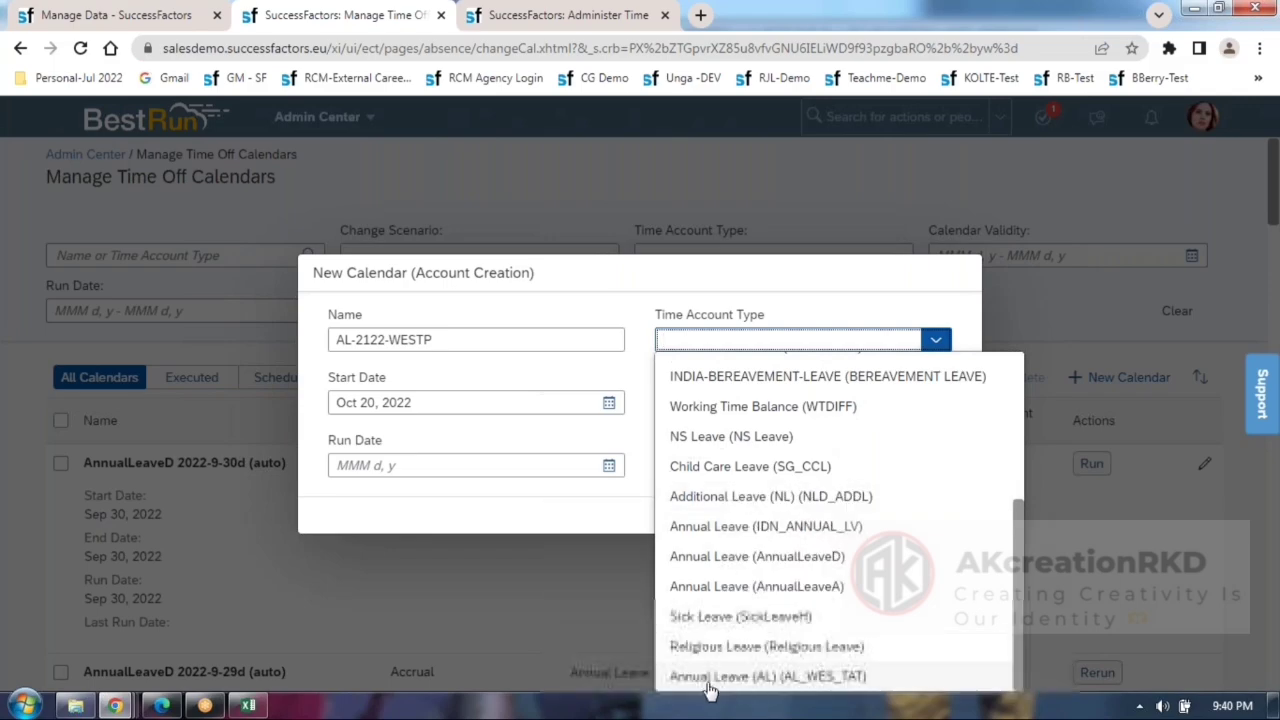
{"action": "left_click", "coordinate": [740, 678]}
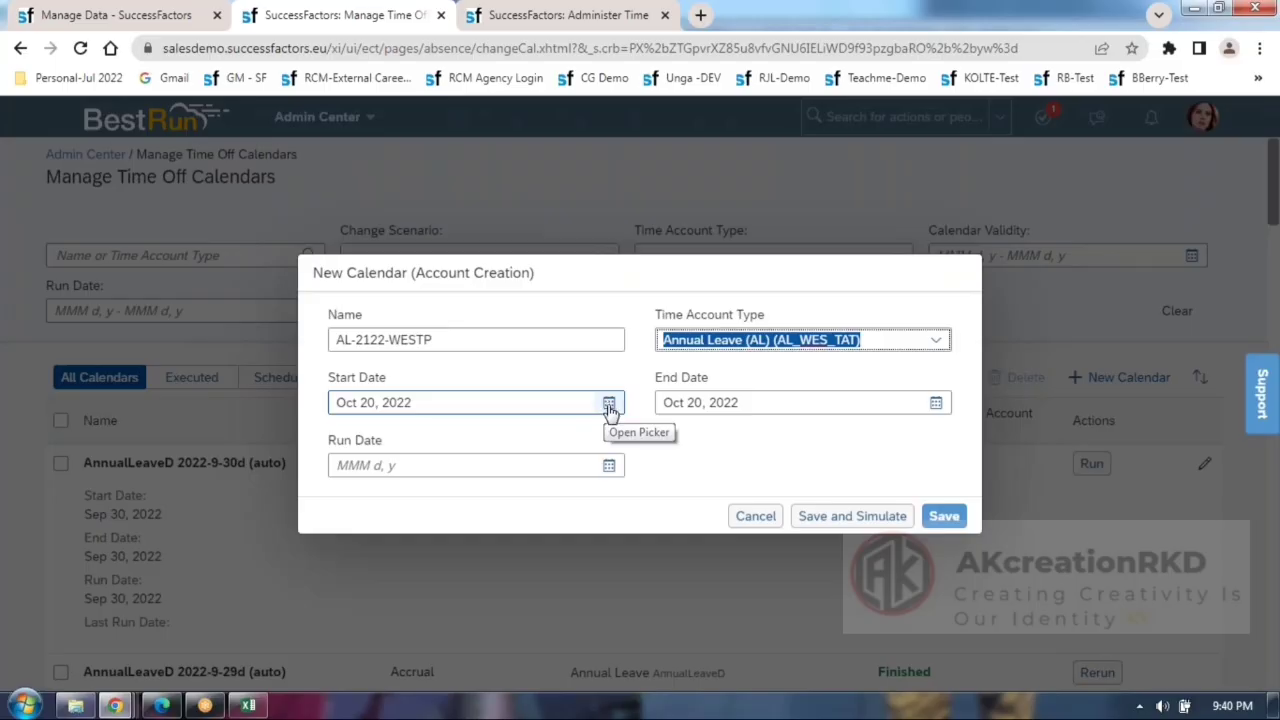
Set the new calendar's start date to Jan 1, 2021.
{"action": "left_click", "coordinate": [608, 405]}
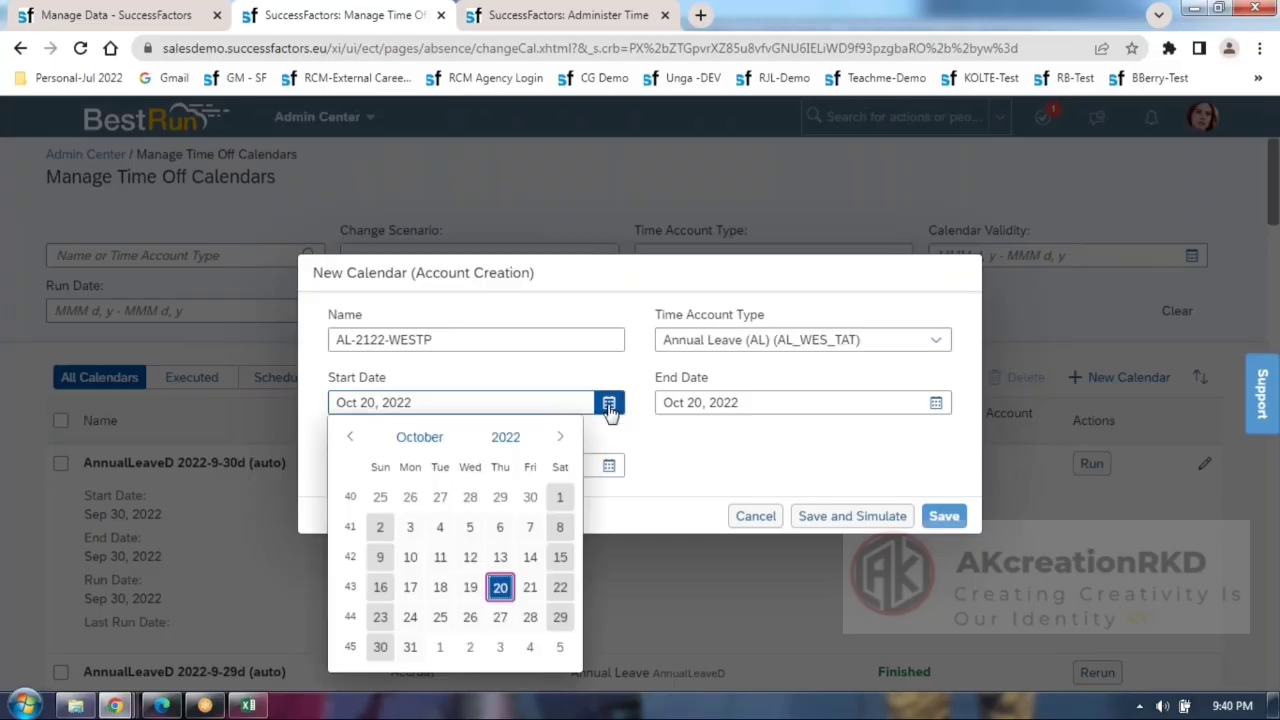
{"action": "left_click", "coordinate": [504, 438]}
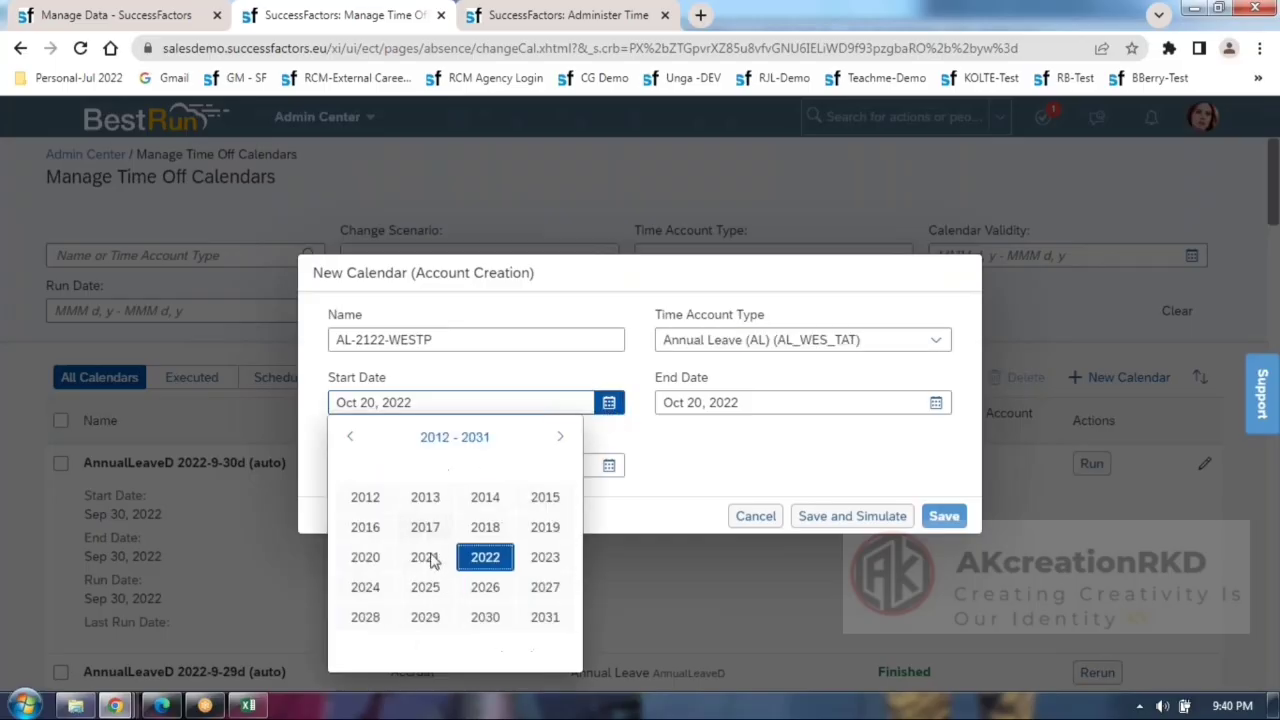
{"action": "left_click", "coordinate": [424, 557]}
{"action": "left_click", "coordinate": [419, 437]}
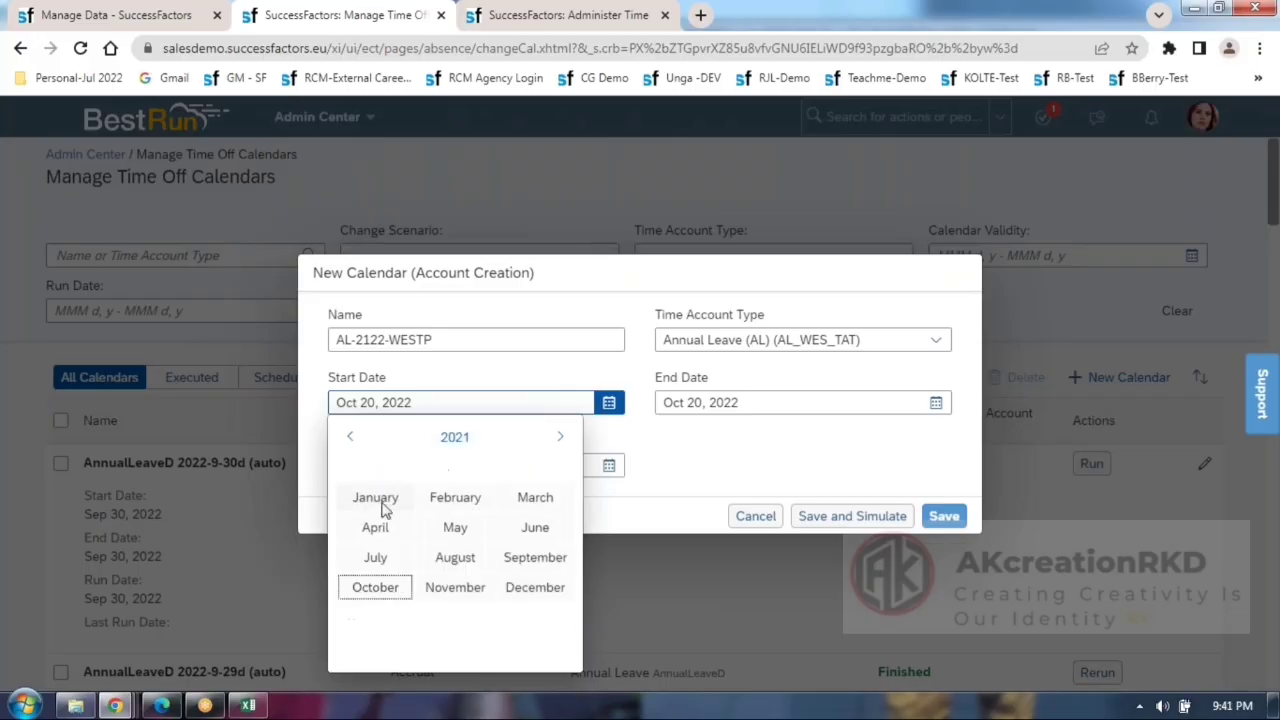
{"action": "left_click", "coordinate": [376, 498]}
{"action": "left_click", "coordinate": [530, 498]}
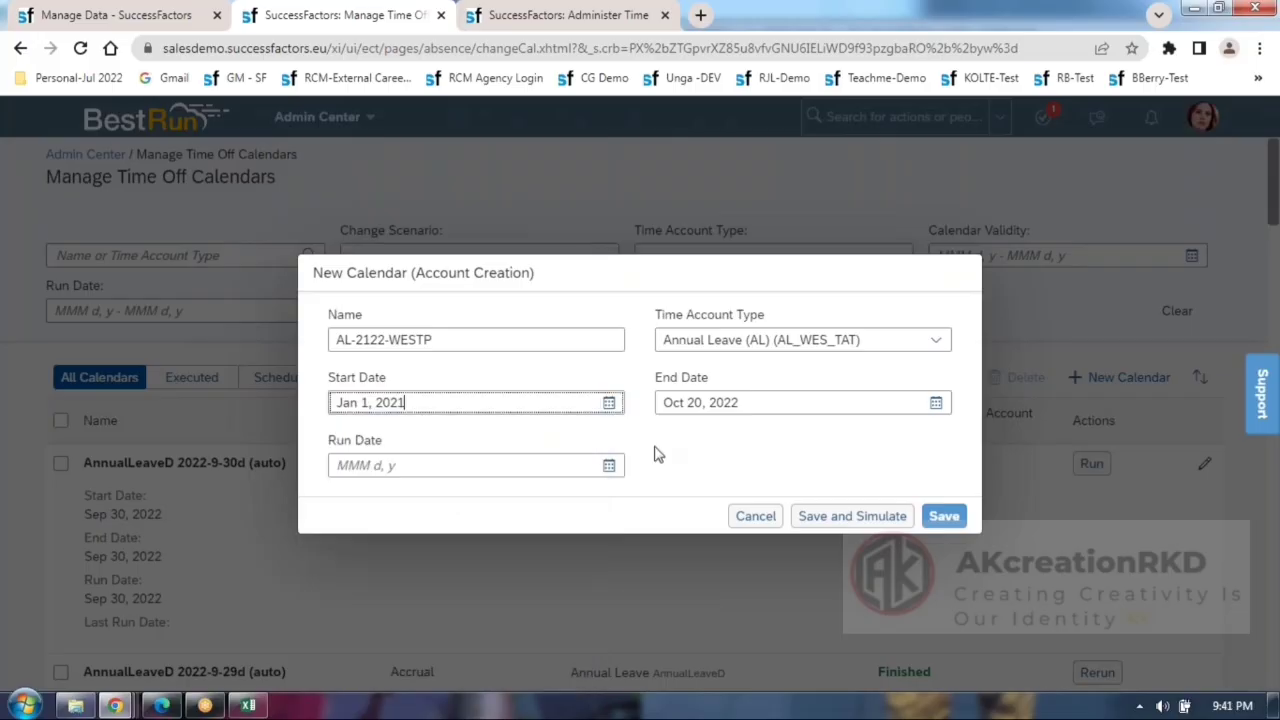
Set the calendar's end date to Dec 31, 2022 and save the calendar.
{"action": "left_click", "coordinate": [936, 404]}
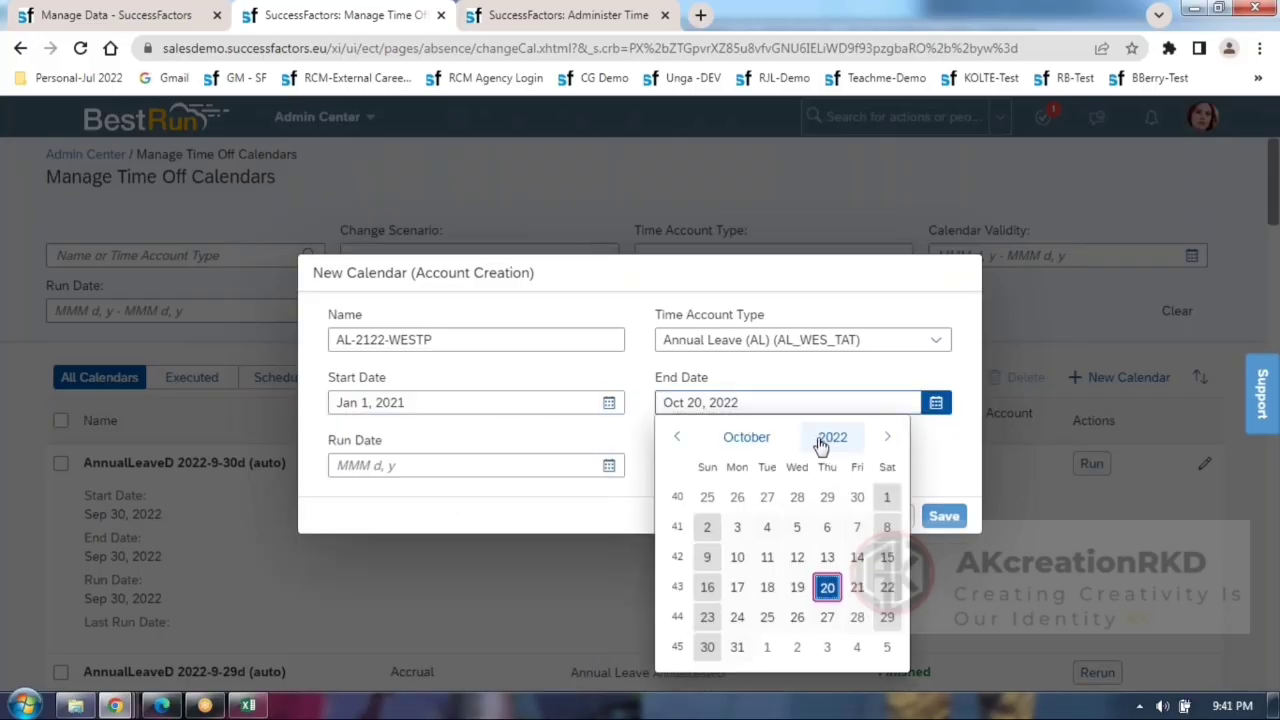
{"action": "left_click", "coordinate": [748, 438]}
{"action": "left_click", "coordinate": [862, 587]}
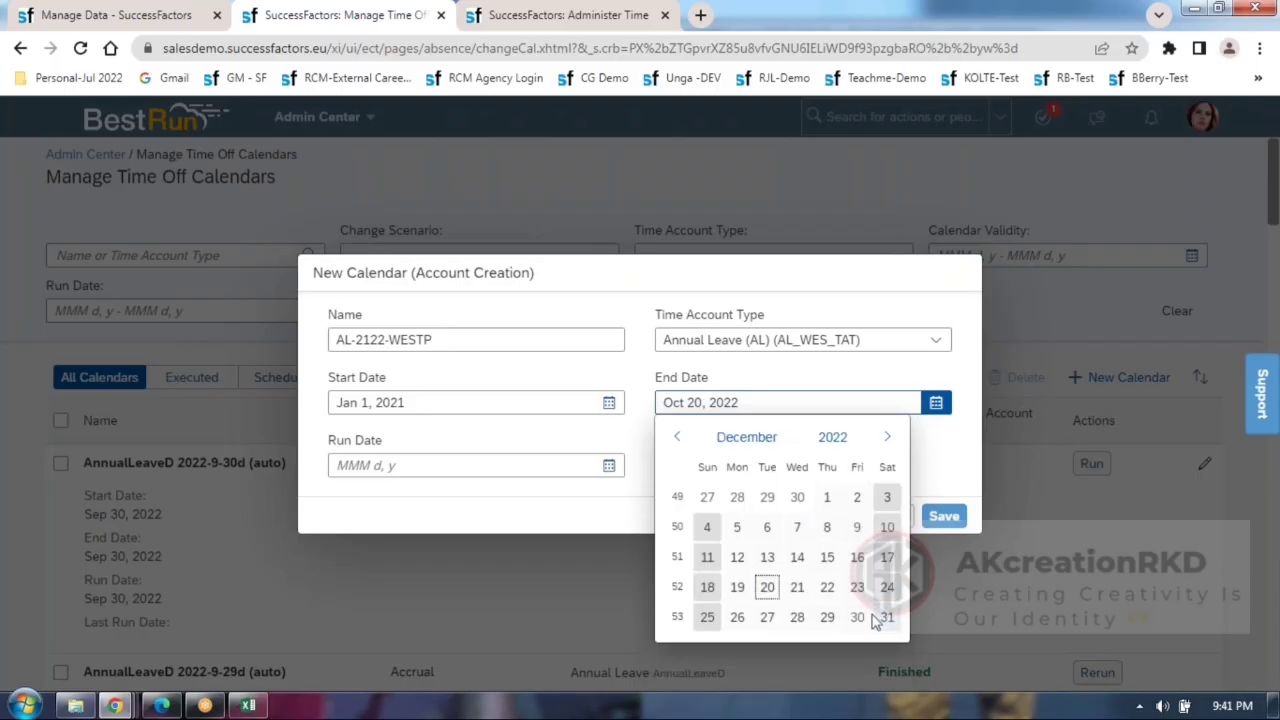
{"action": "left_click", "coordinate": [888, 614]}
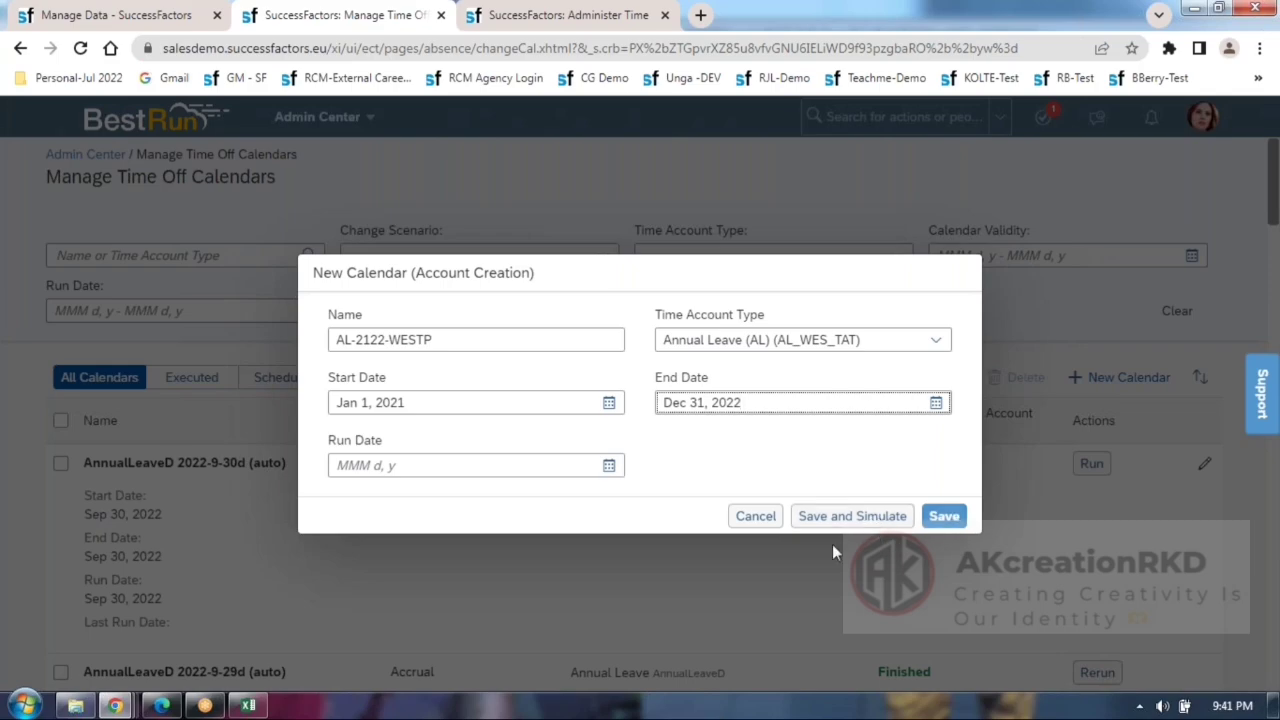
{"action": "left_click", "coordinate": [945, 517]}
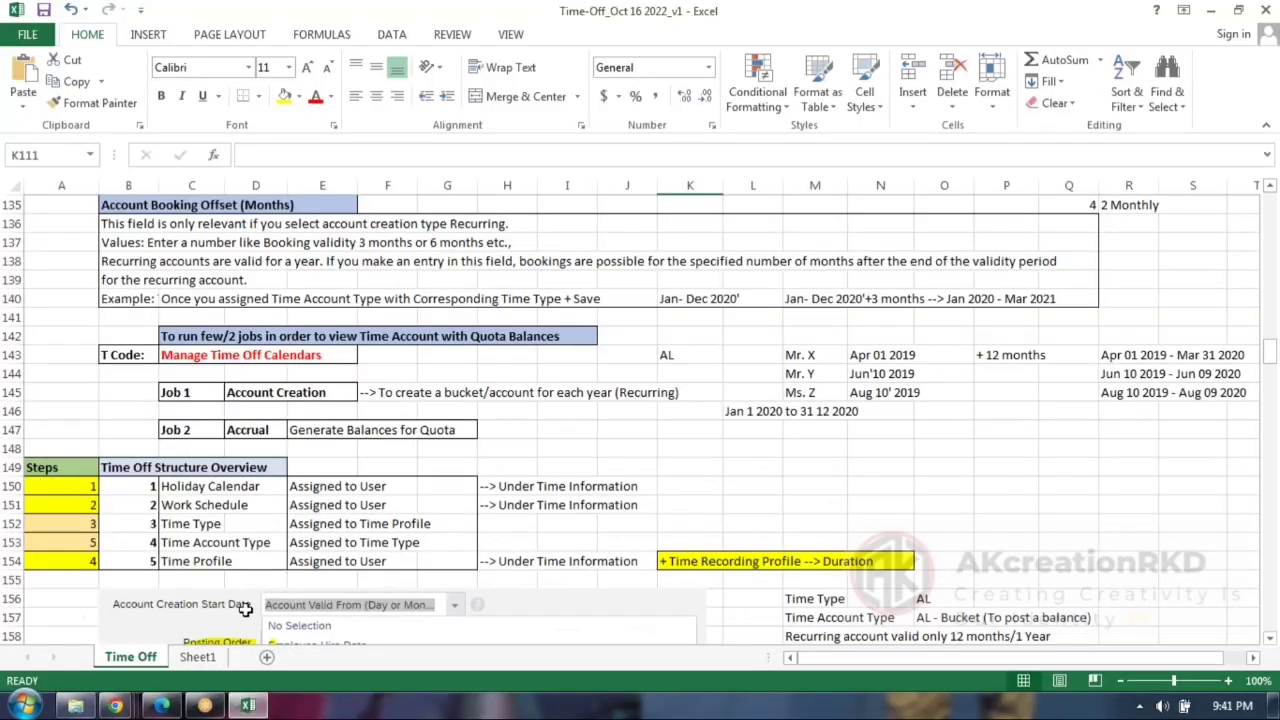
Read the Excel notes in Sheet1 on recurring accounts, accruals and the test employees.
{"action": "left_click", "coordinate": [205, 660]}
{"action": "scroll", "coordinate": [442, 429], "scroll_direction": "up", "scroll_amount": 6}
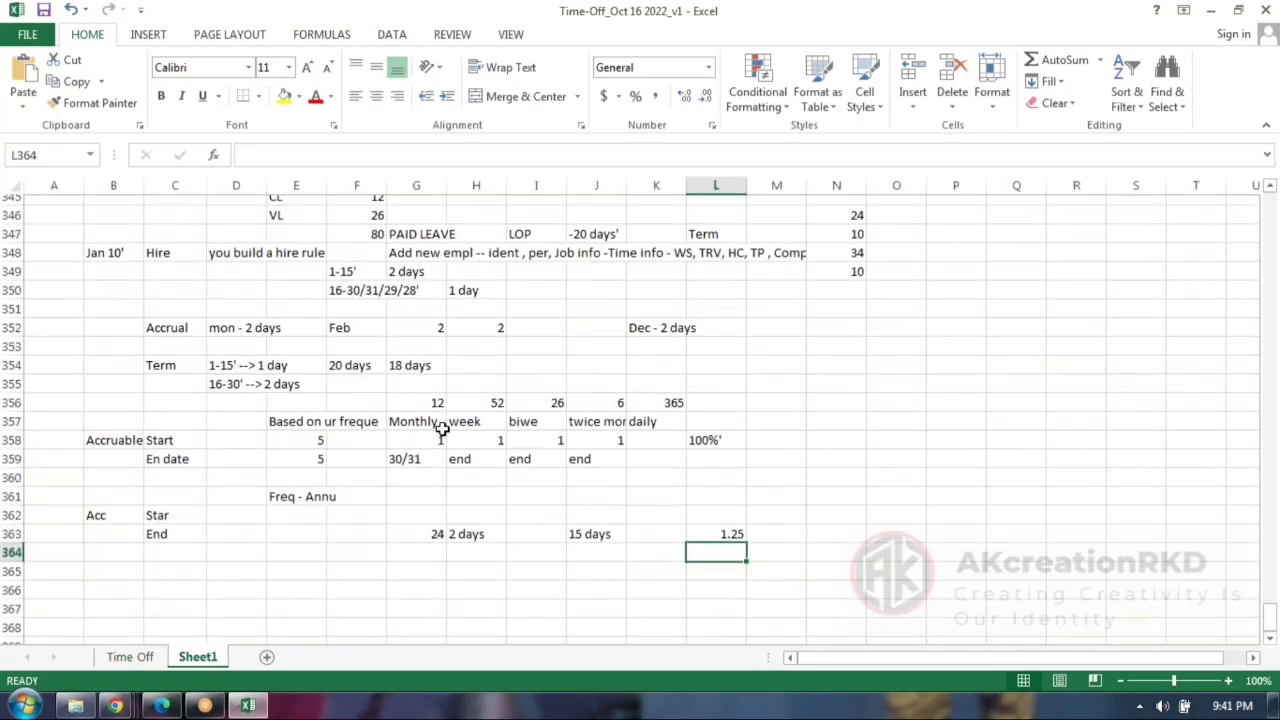
{"action": "scroll", "coordinate": [442, 429], "scroll_direction": "up", "scroll_amount": 8}
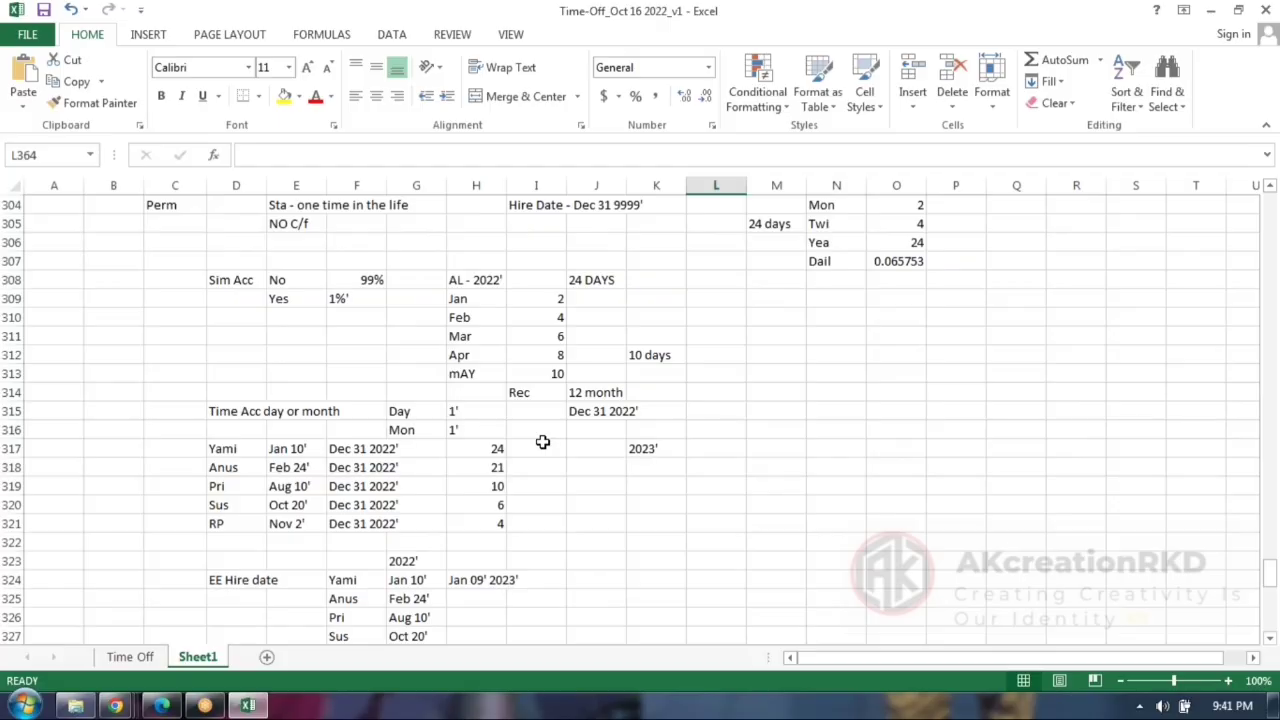
{"action": "scroll", "coordinate": [542, 442], "scroll_direction": "up", "scroll_amount": 7}
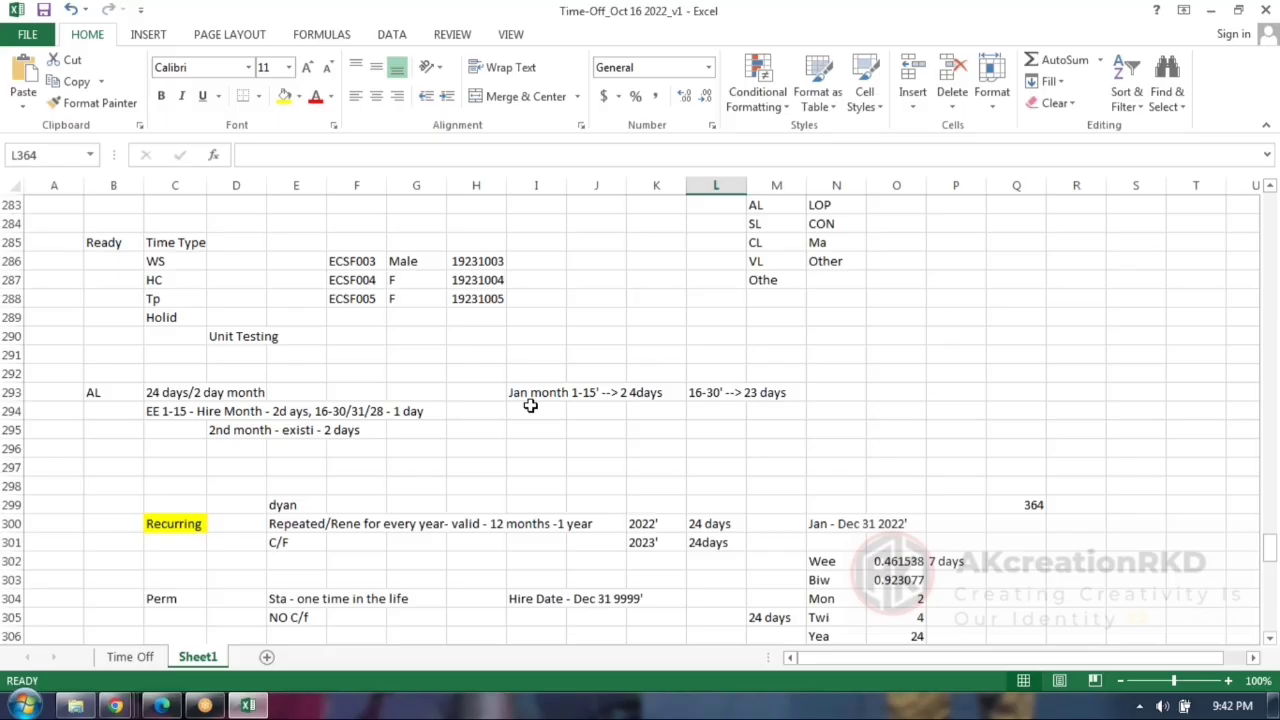
Return to SuccessFactors in the browser and run the AL-2122-WESTP account creation calendar without simulating it.
{"action": "left_click", "coordinate": [120, 706]}
{"action": "left_click", "coordinate": [120, 706]}
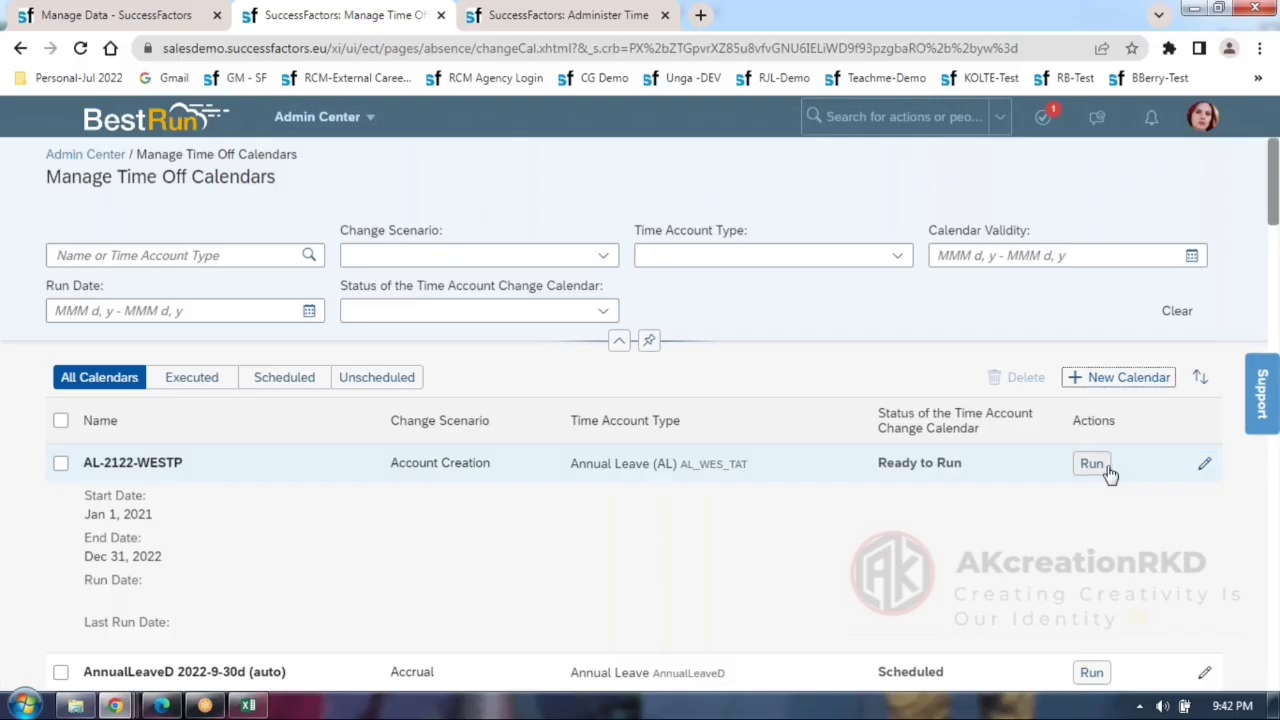
{"action": "left_click", "coordinate": [1092, 465]}
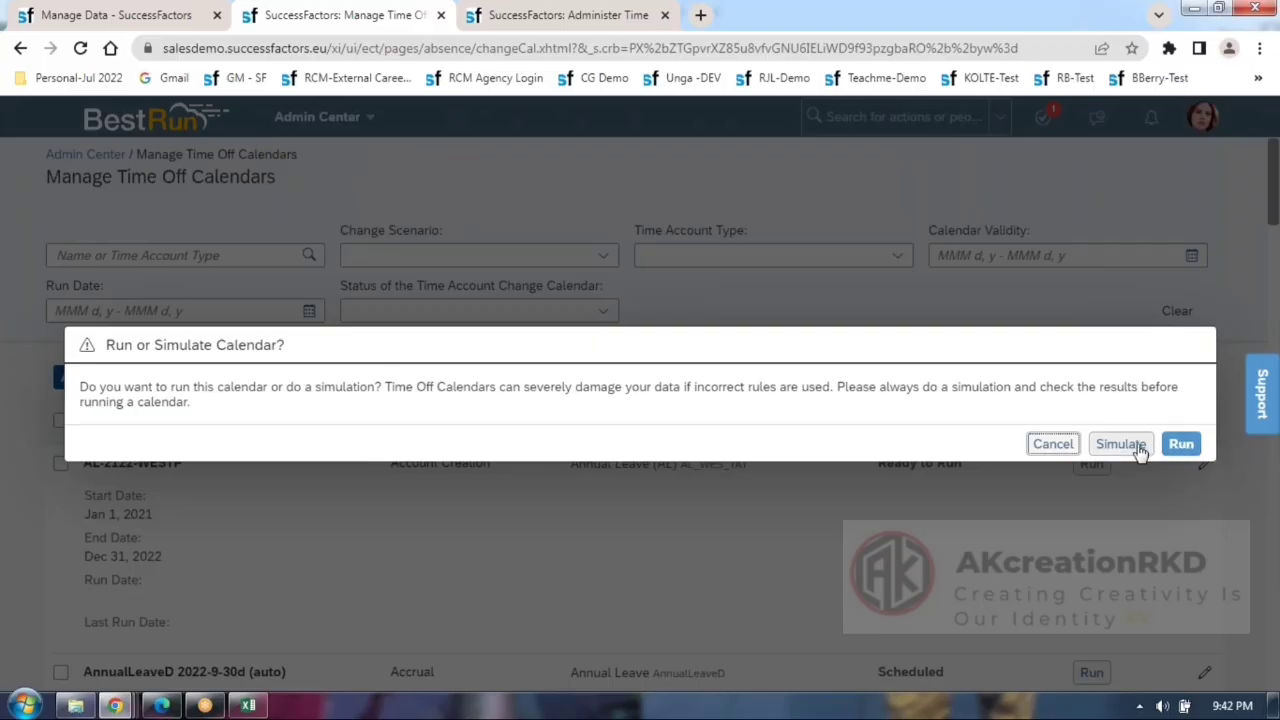
{"action": "left_click", "coordinate": [1180, 444]}
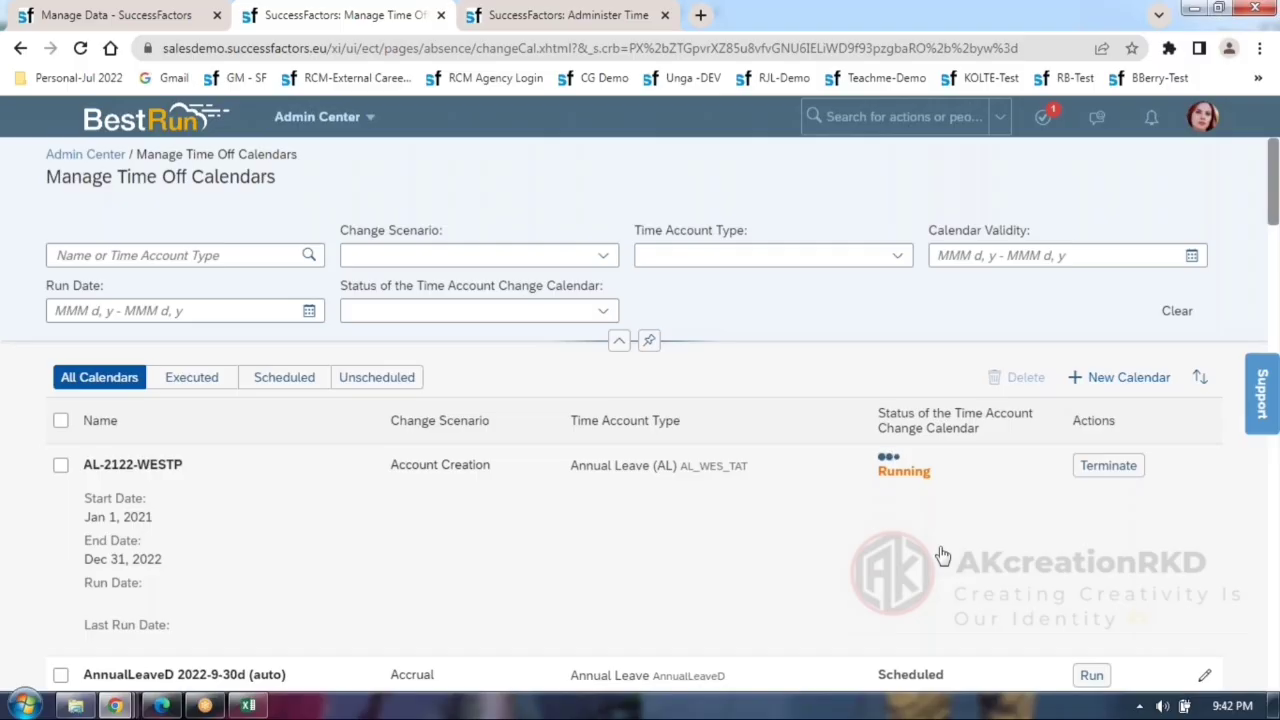
Review the results and log file of the finished AL-2122-WESTP run, widening the External Code column to read it.
{"action": "scroll", "coordinate": [943, 555], "scroll_direction": "down", "scroll_amount": 2}
{"action": "scroll", "coordinate": [940, 552], "scroll_direction": "up", "scroll_amount": 2}
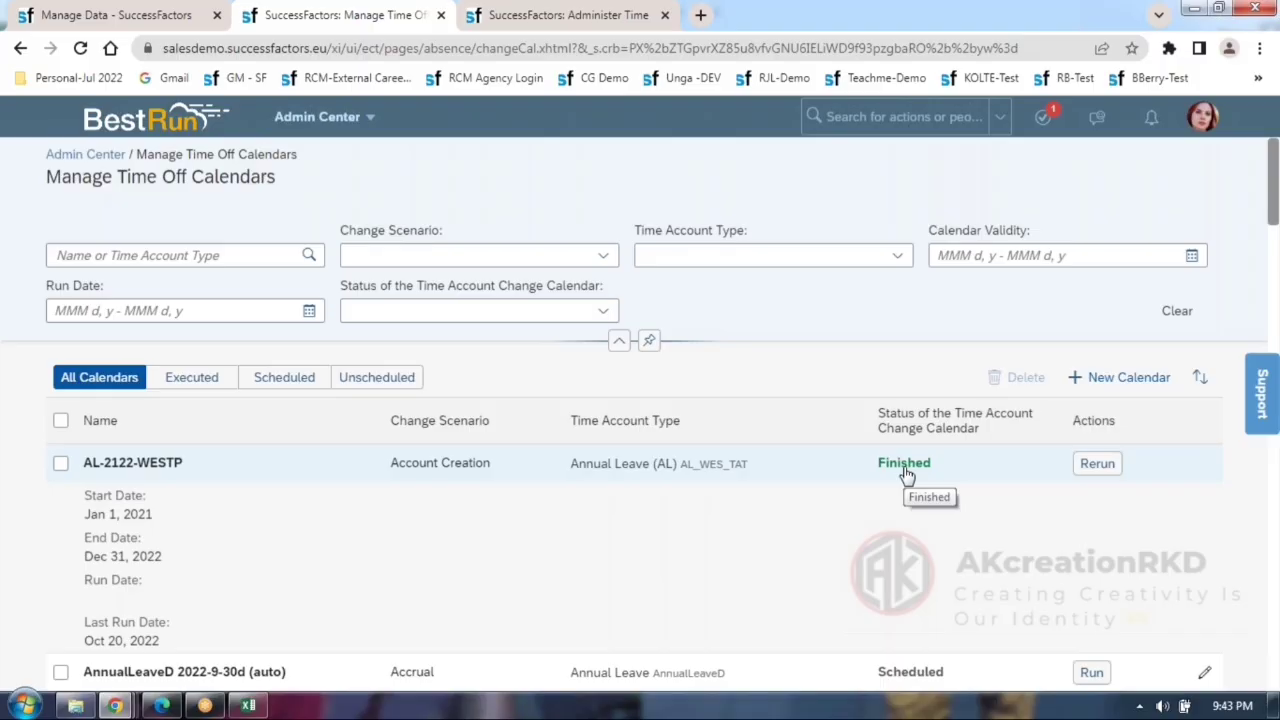
{"action": "left_click", "coordinate": [905, 474]}
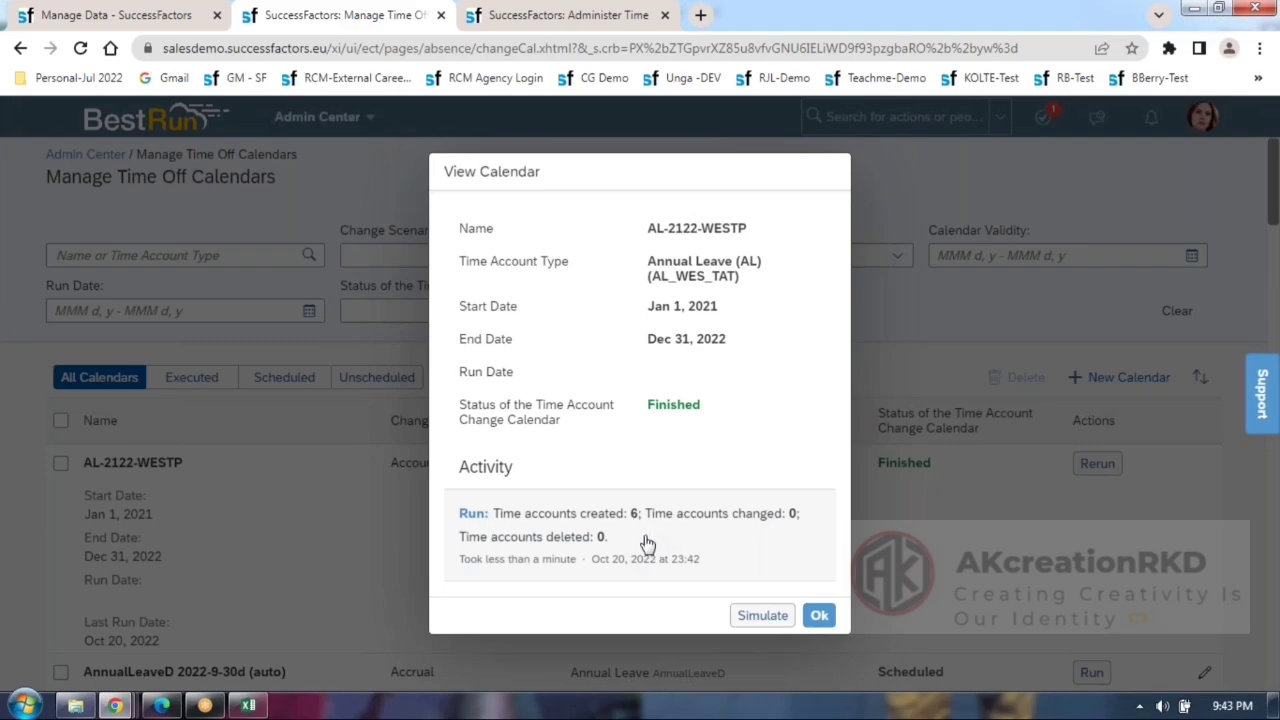
{"action": "left_click", "coordinate": [646, 539]}
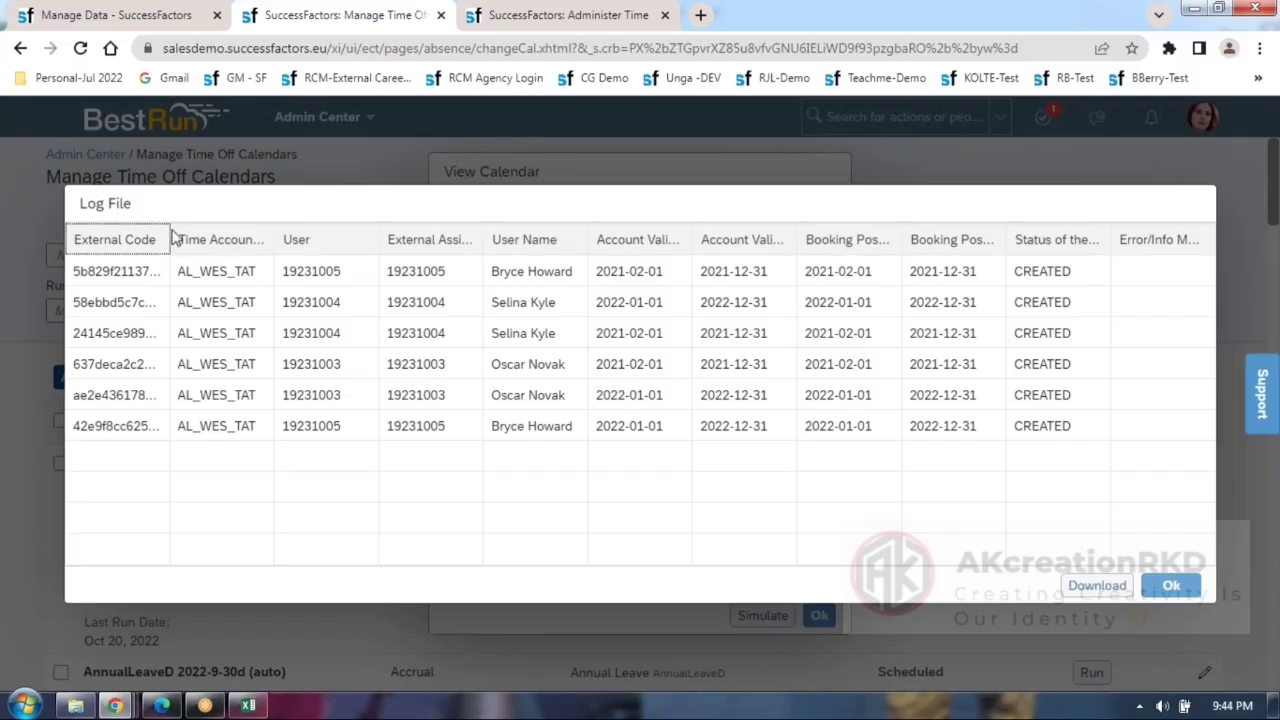
{"action": "left_click_drag", "start_coordinate": [170, 228], "coordinate": [263, 228]}
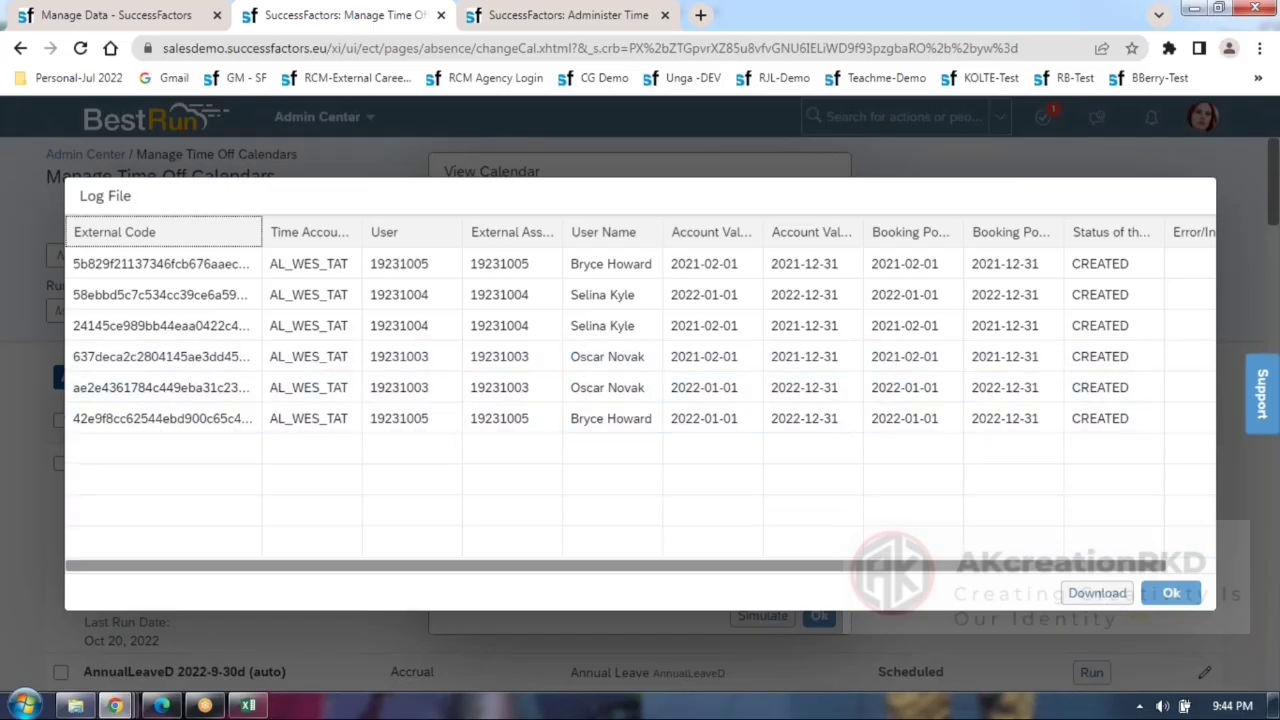
{"action": "left_click", "coordinate": [1188, 595]}
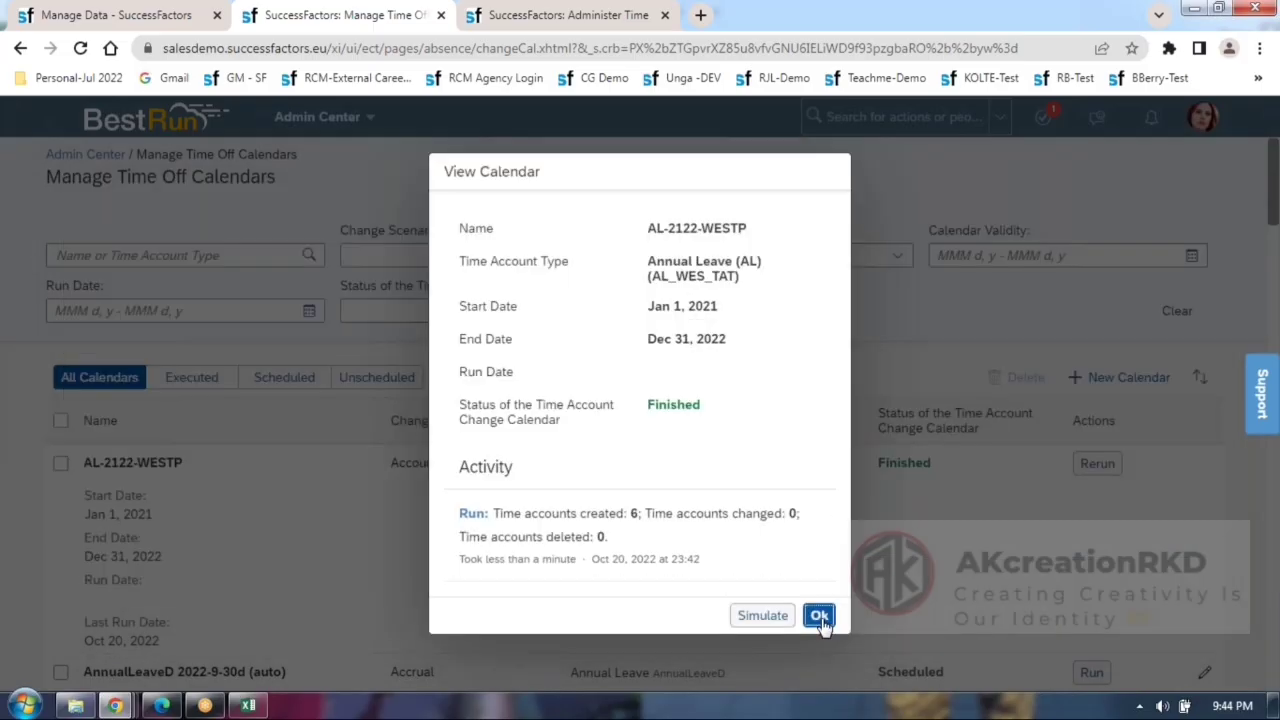
{"action": "left_click", "coordinate": [820, 617]}
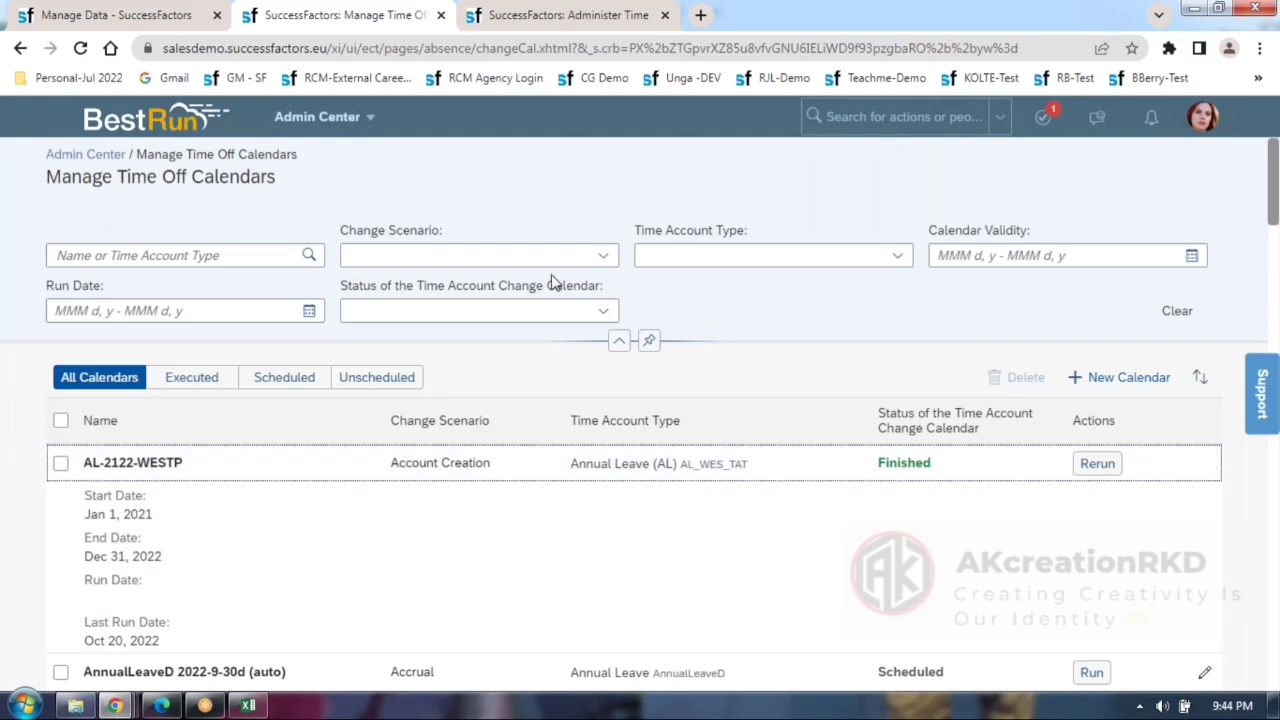
Discard the open absence request in Administer Time and reload the employee's time accounts.
{"action": "left_click", "coordinate": [88, 10]}
{"action": "left_click", "coordinate": [302, 12]}
{"action": "left_click", "coordinate": [563, 30]}
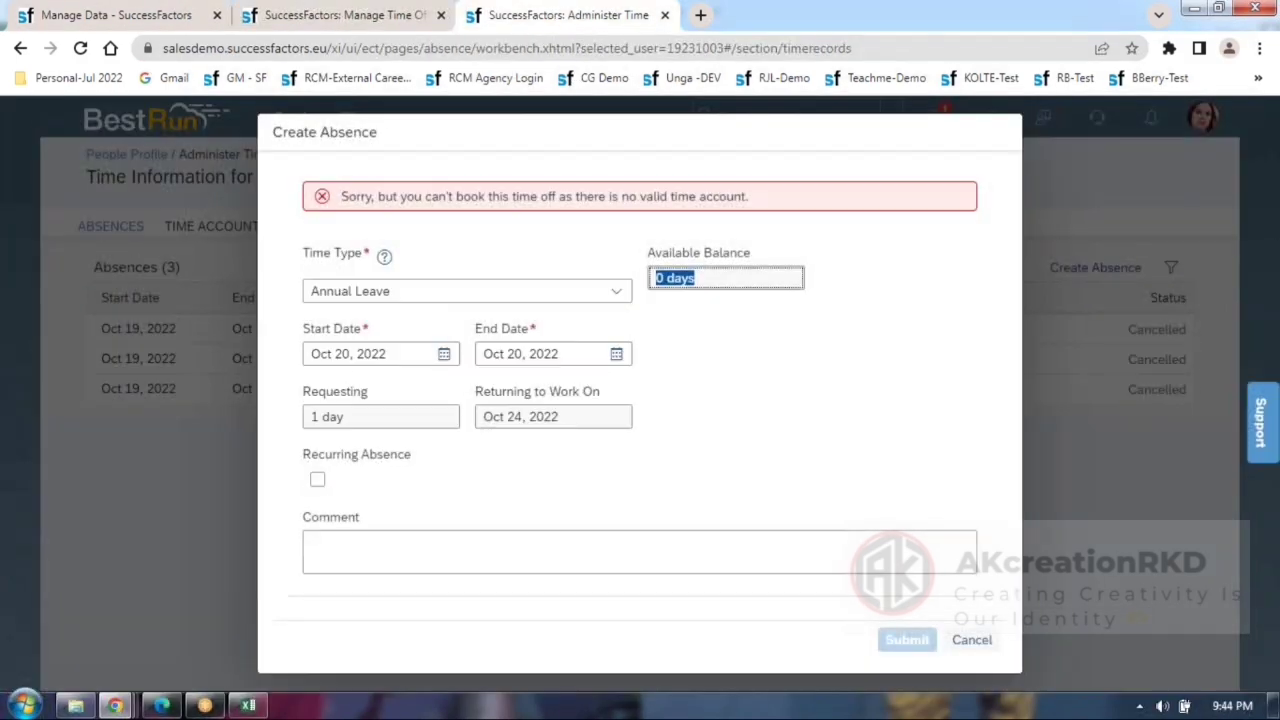
{"action": "left_click", "coordinate": [972, 640]}
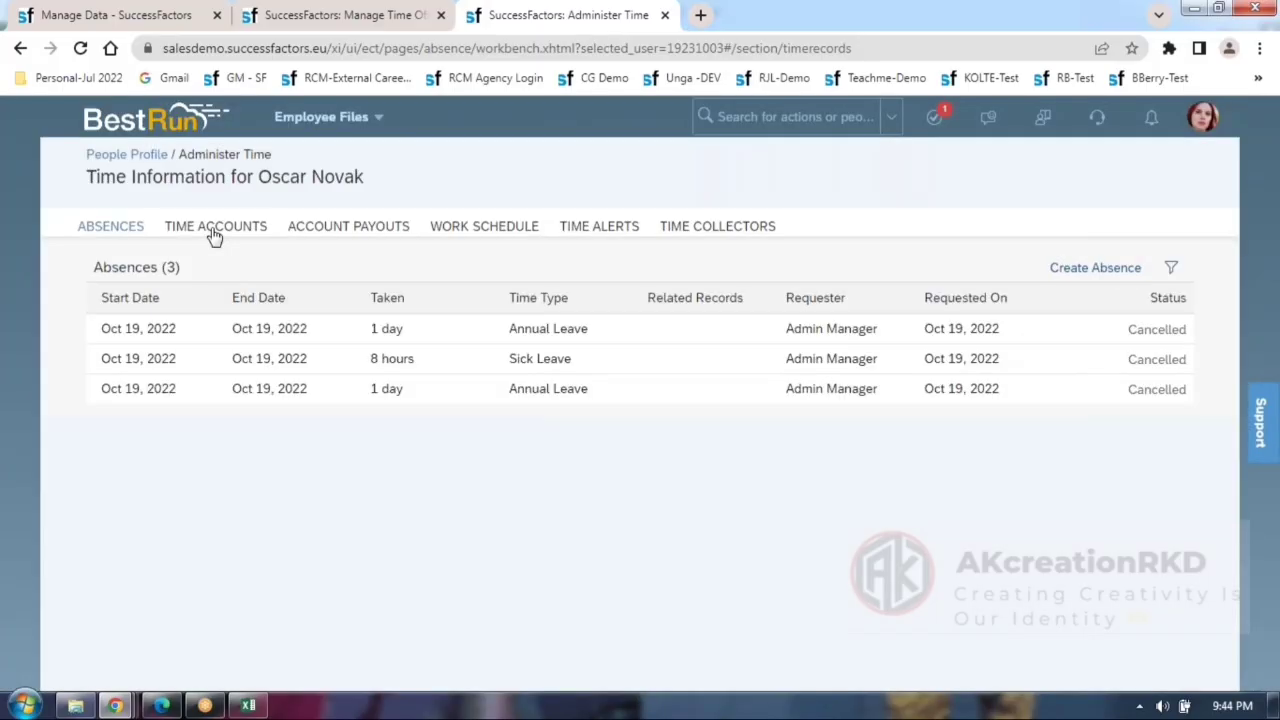
{"action": "left_click", "coordinate": [214, 228]}
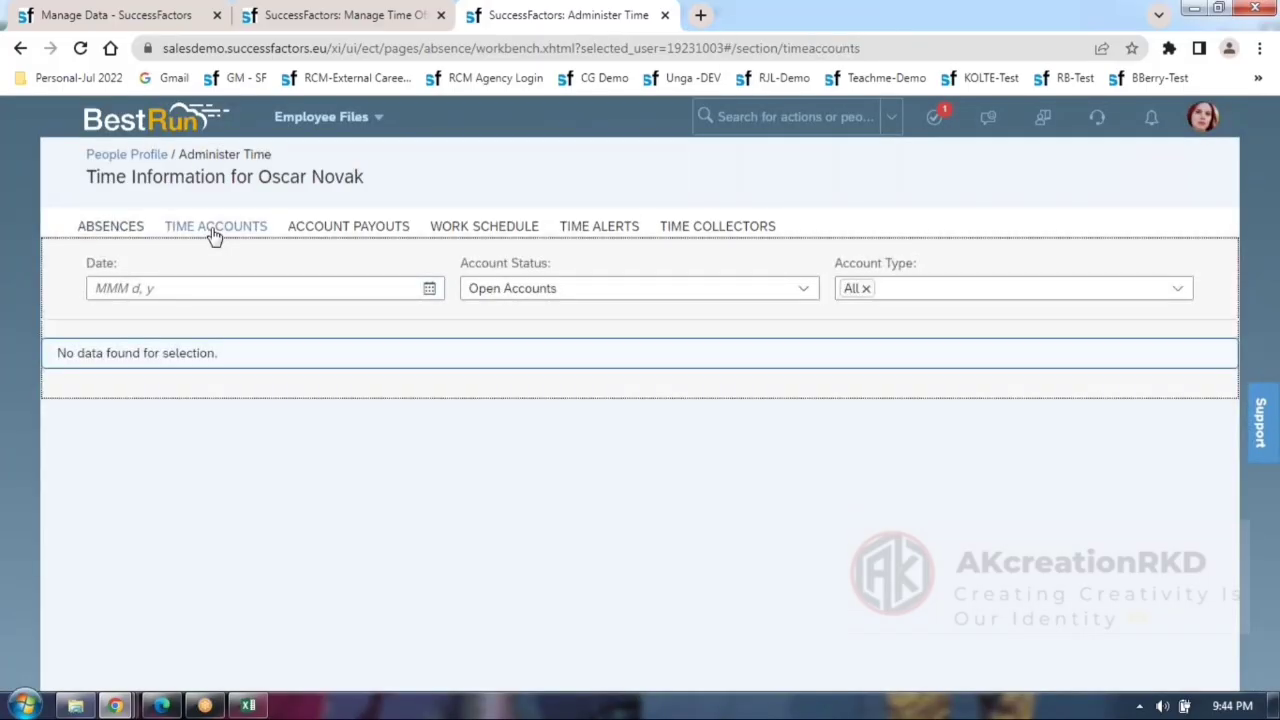
{"action": "left_click", "coordinate": [80, 48]}
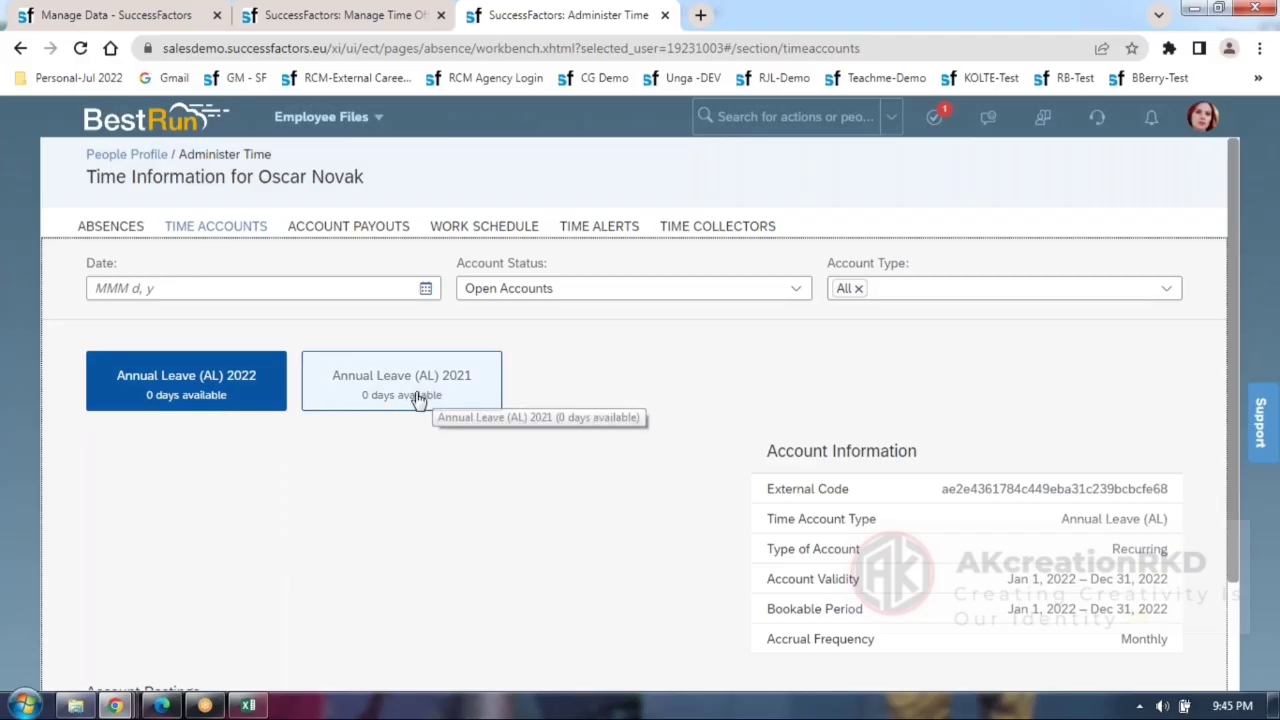
Examine the Annual Leave (AL) 2021 account's external code, account validity, bookable period and accrual frequency.
{"action": "left_click", "coordinate": [453, 394]}
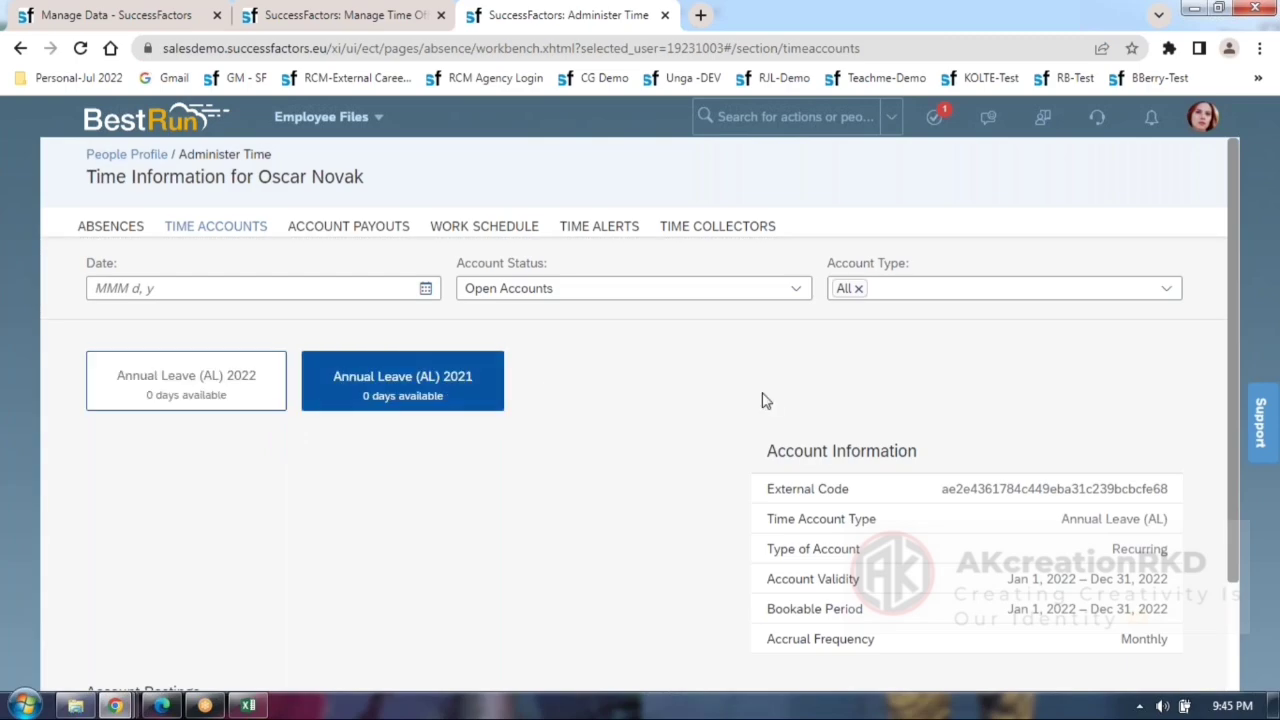
{"action": "scroll", "coordinate": [900, 395], "scroll_direction": "down", "scroll_amount": 2}
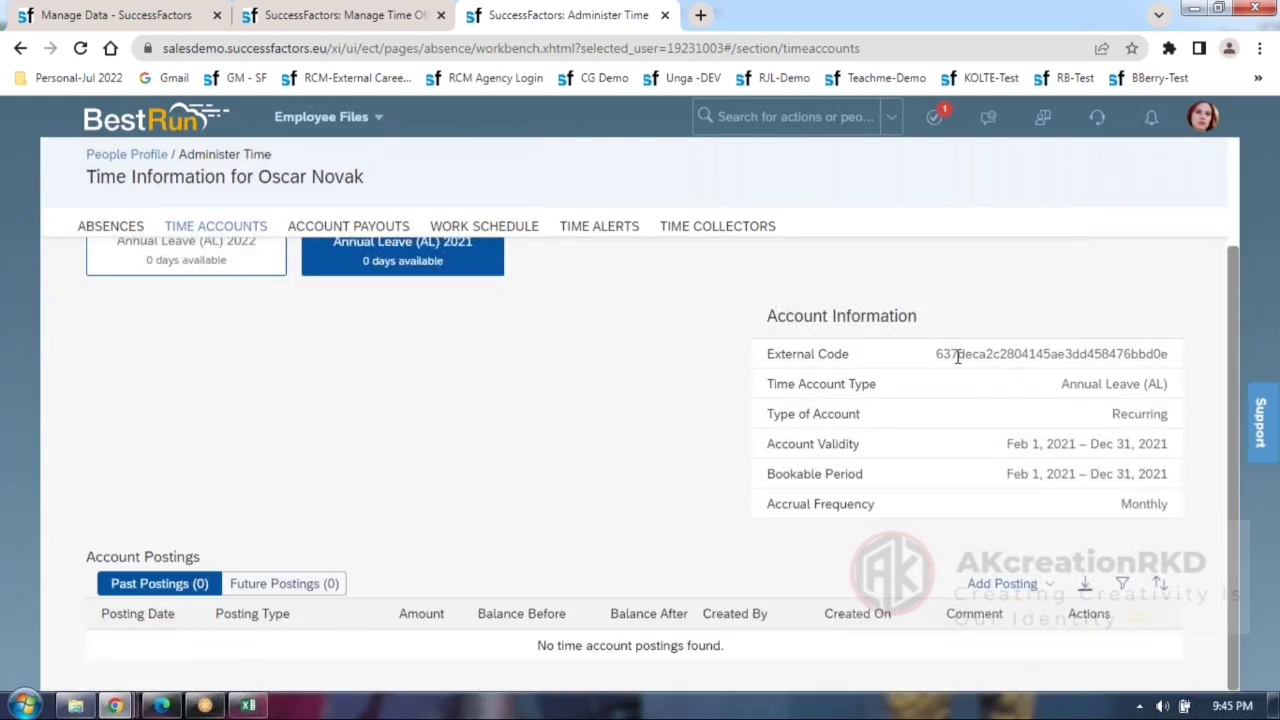
{"action": "left_click_drag", "start_coordinate": [937, 353], "coordinate": [1140, 354]}
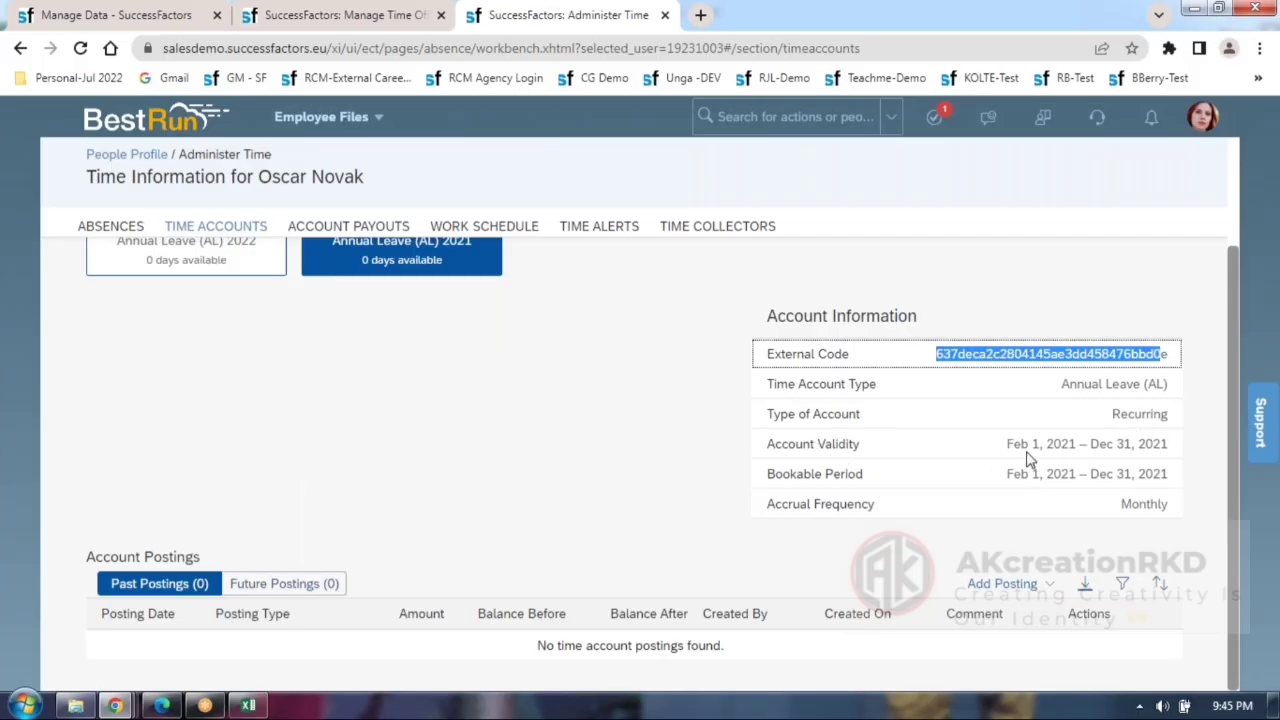
{"action": "left_click_drag", "start_coordinate": [1007, 444], "coordinate": [1078, 446]}
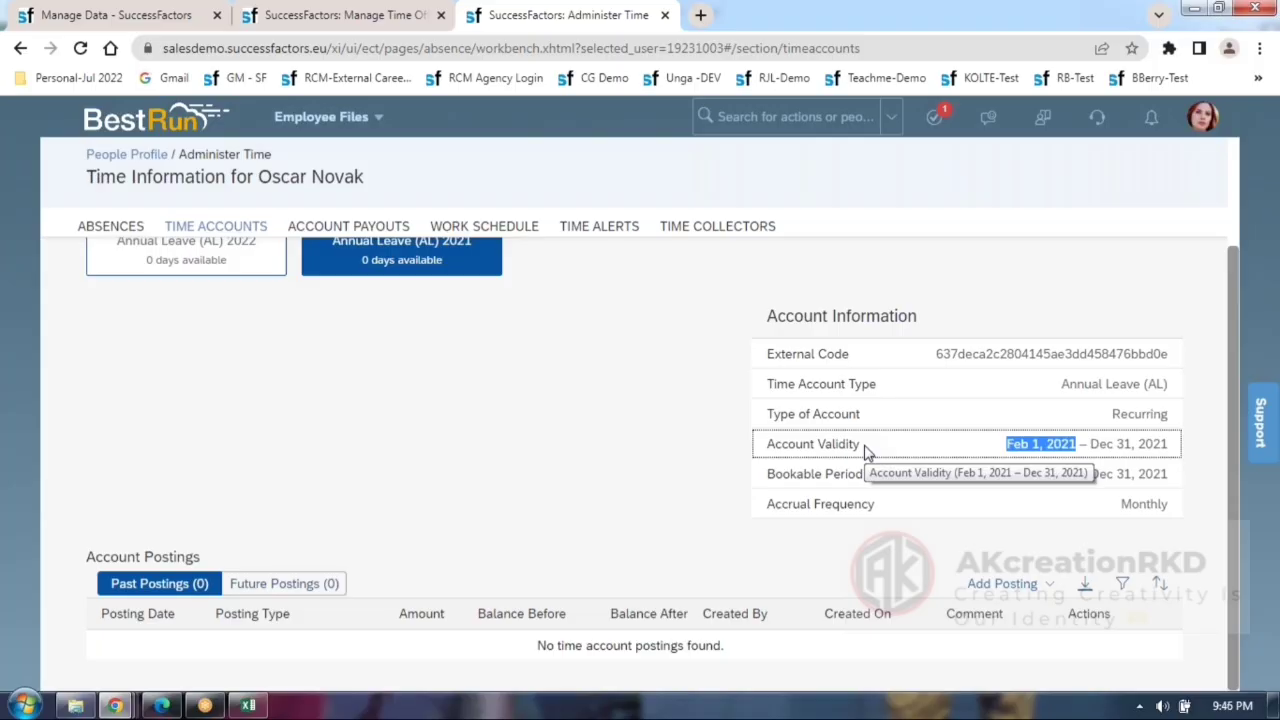
{"action": "left_click", "coordinate": [918, 448]}
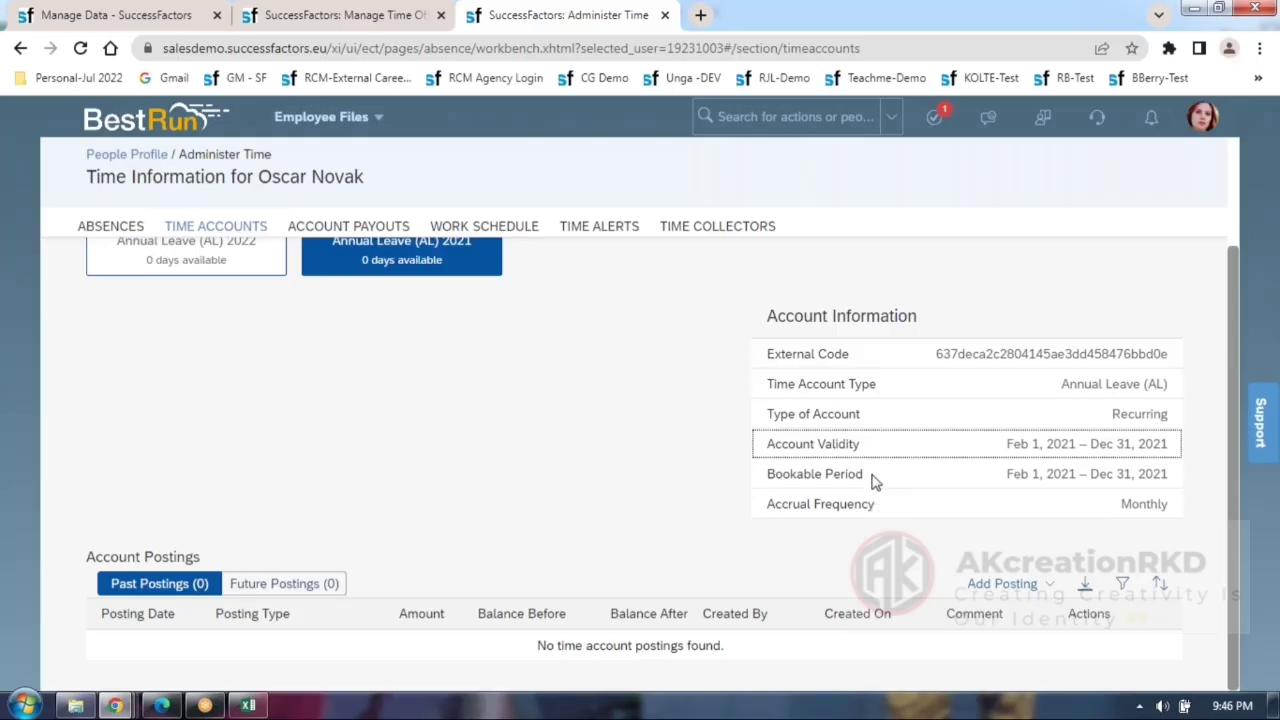
{"action": "left_click_drag", "start_coordinate": [869, 480], "coordinate": [762, 478]}
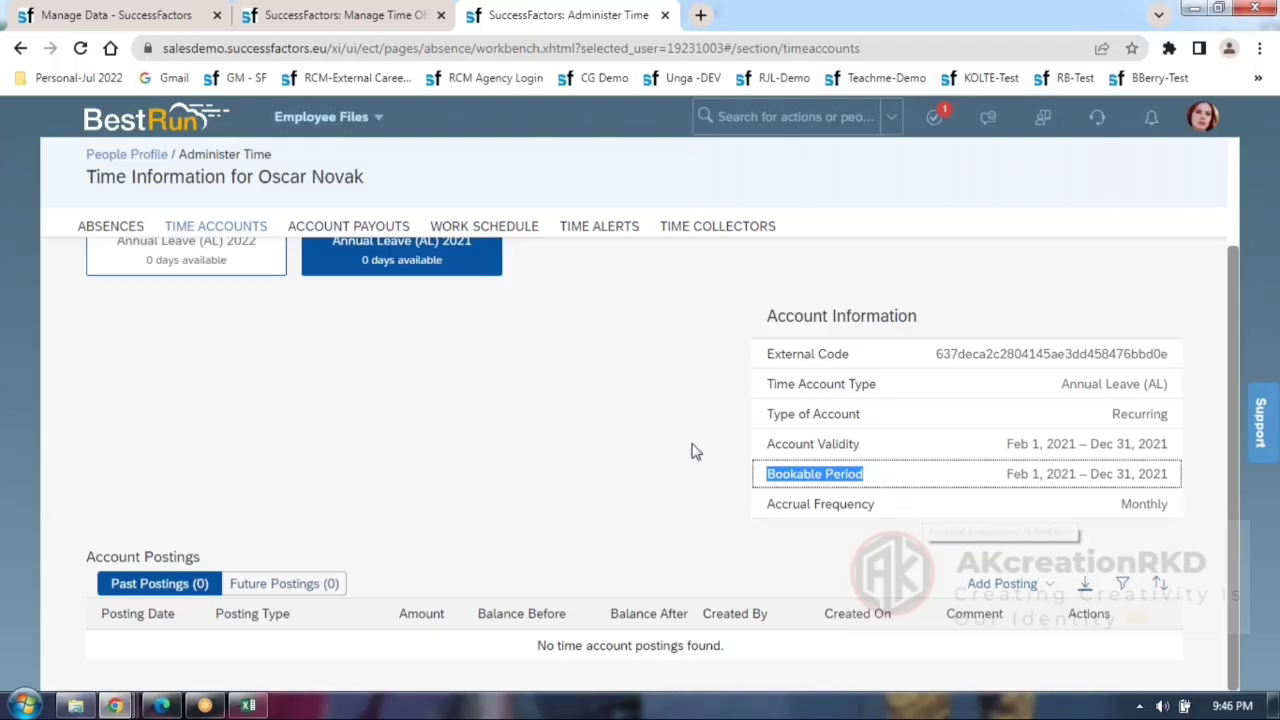
{"action": "left_click", "coordinate": [860, 503]}
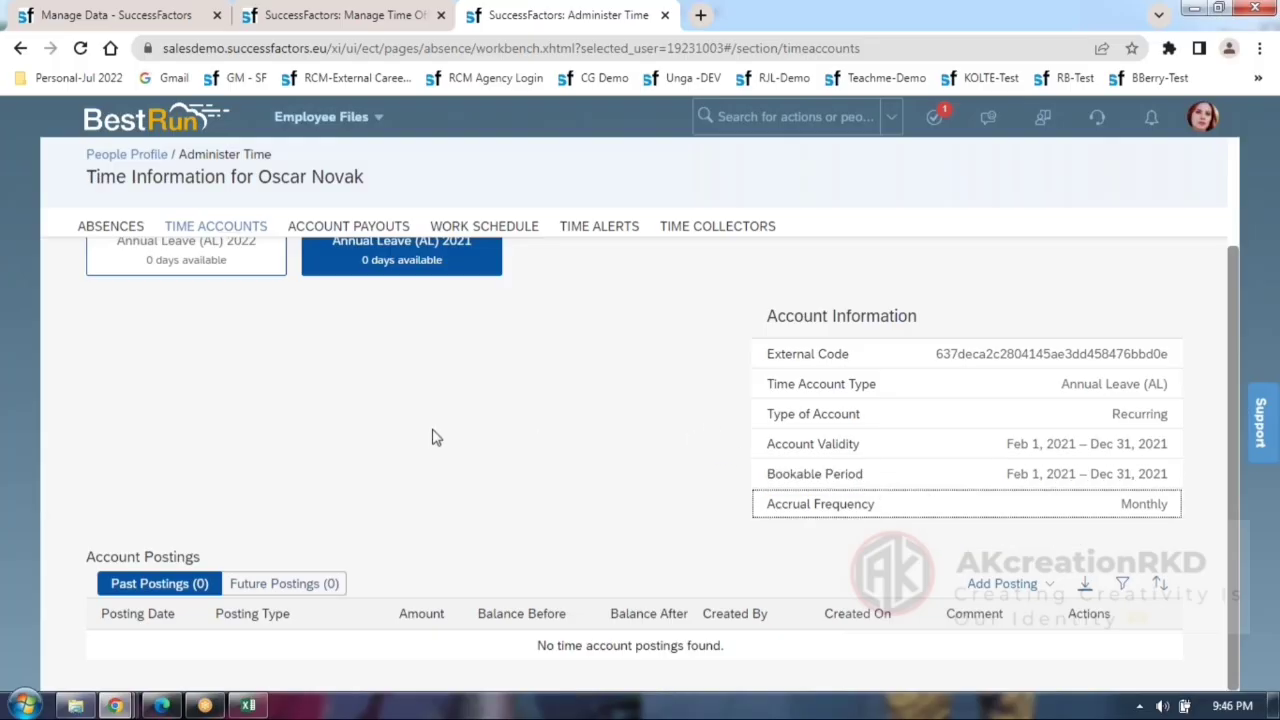
Examine the Annual Leave (AL) 2022 account's details and external code, and return to the 2021 account.
{"action": "scroll", "coordinate": [432, 434], "scroll_direction": "up", "scroll_amount": 1}
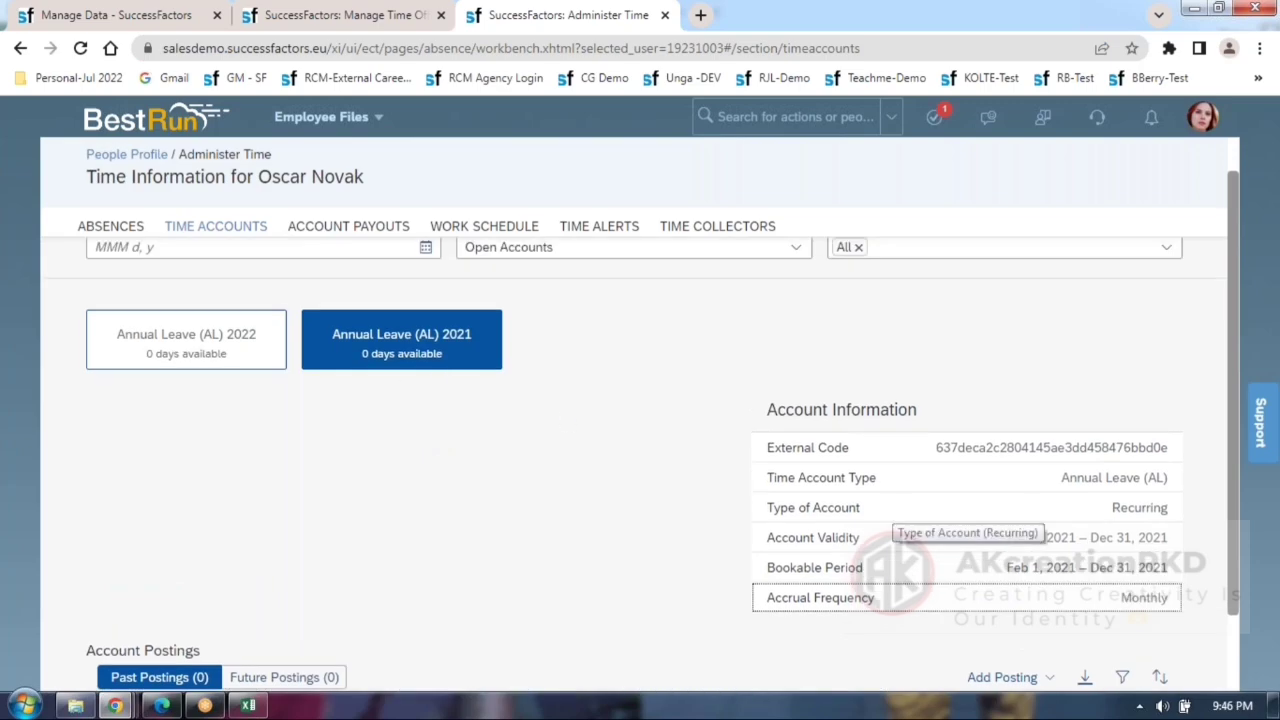
{"action": "left_click", "coordinate": [214, 352]}
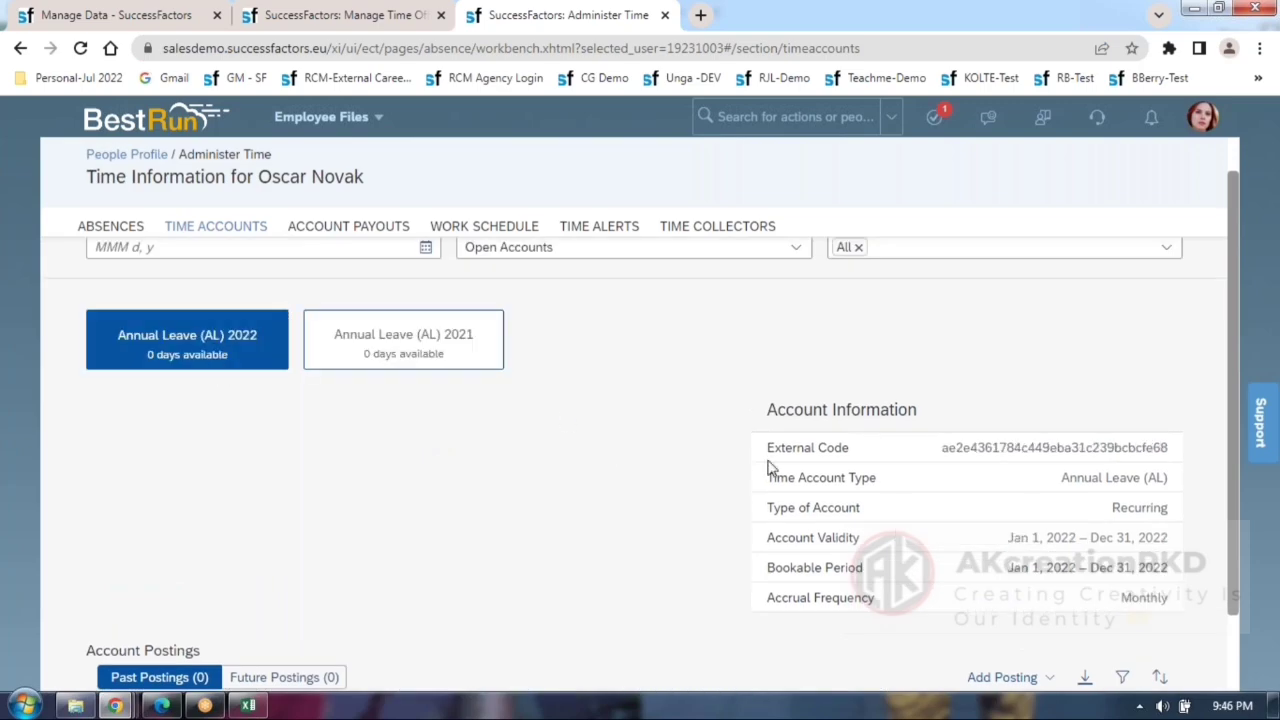
{"action": "scroll", "coordinate": [838, 470], "scroll_direction": "down", "scroll_amount": 1}
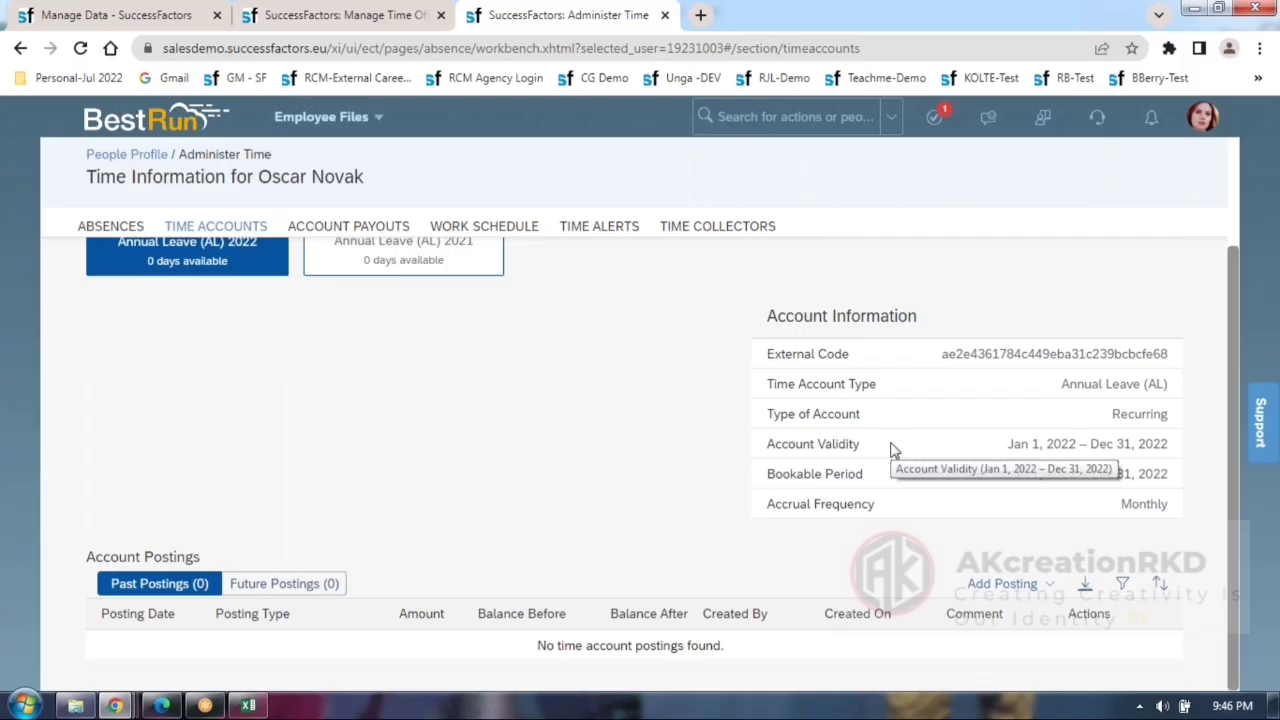
{"action": "left_click_drag", "start_coordinate": [945, 354], "coordinate": [1174, 357]}
{"action": "double_click", "coordinate": [1174, 360]}
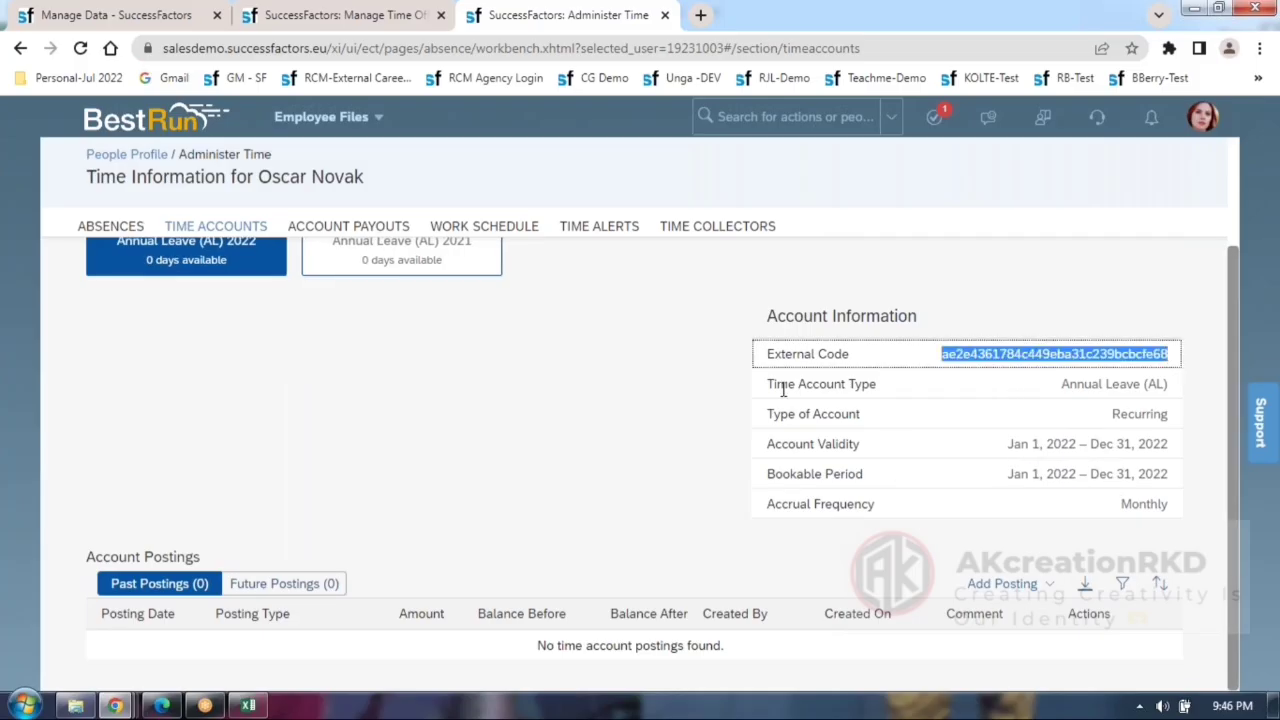
{"action": "scroll", "coordinate": [663, 411], "scroll_direction": "up", "scroll_amount": 2}
{"action": "left_click", "coordinate": [415, 386]}
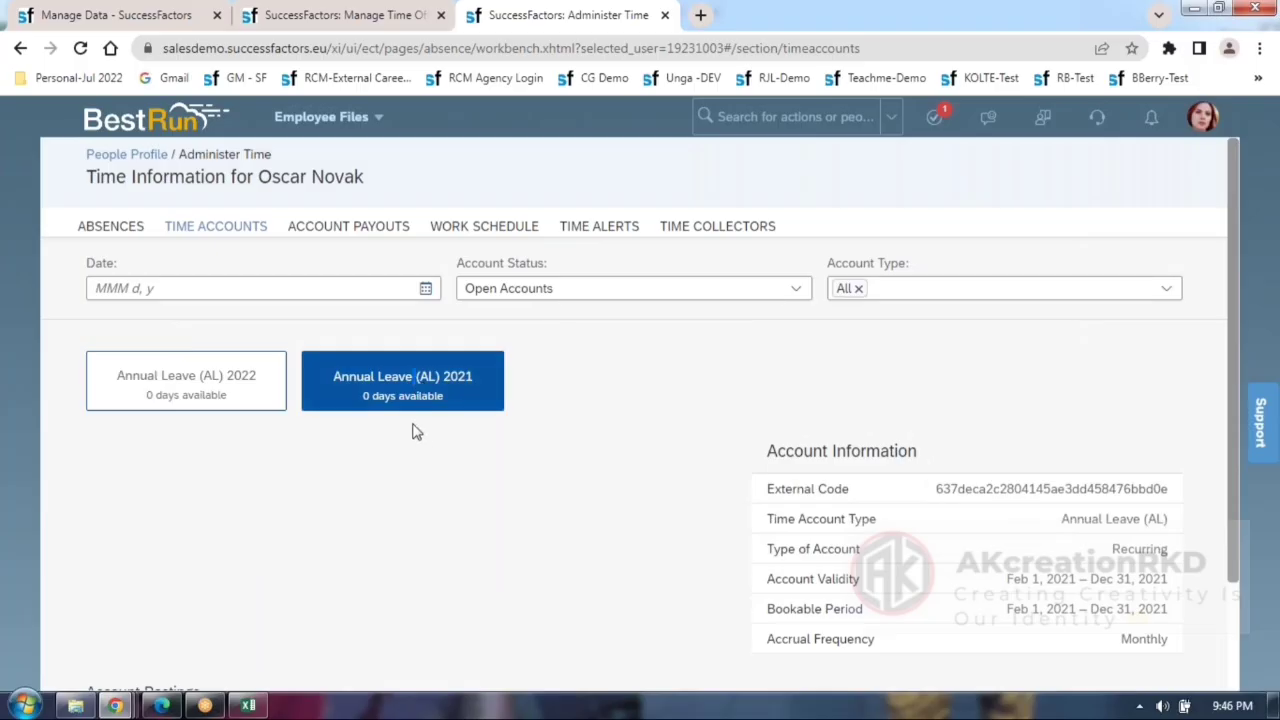
Return to Manage Time Off Calendars and start a new accrual calendar named AL-21-WESTP.
{"action": "left_click", "coordinate": [320, 15]}
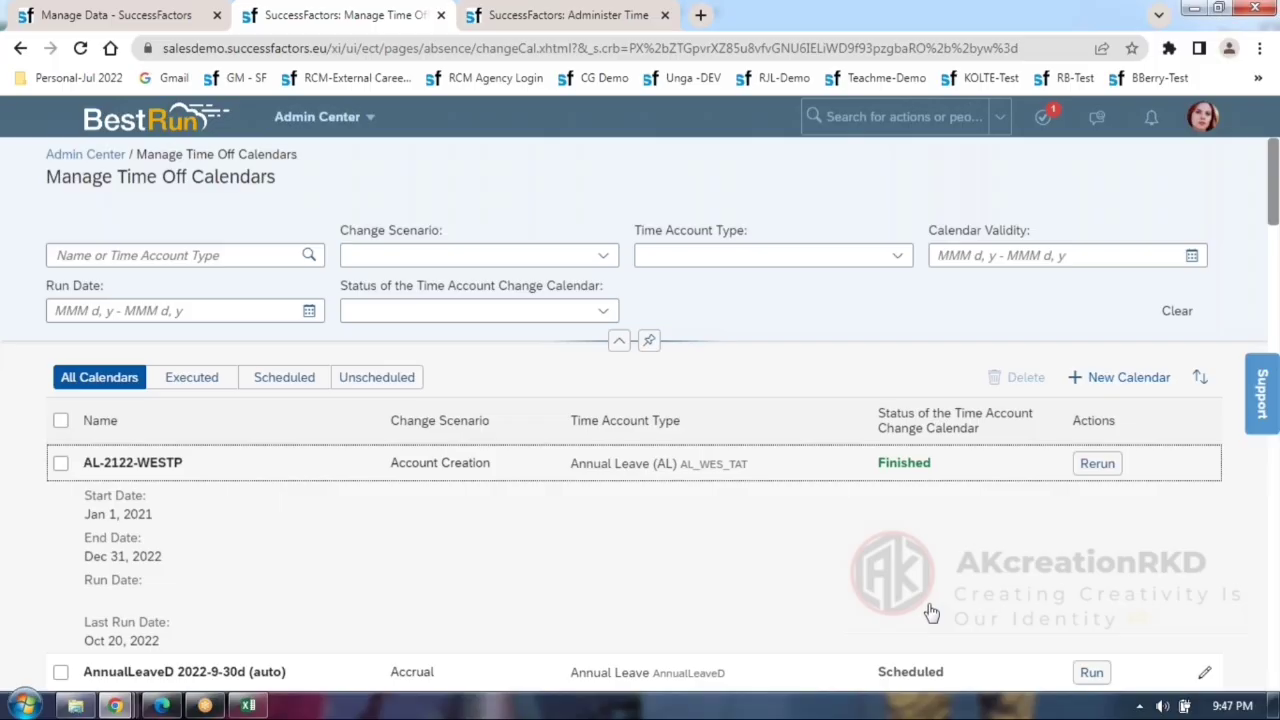
{"action": "left_click", "coordinate": [1113, 385]}
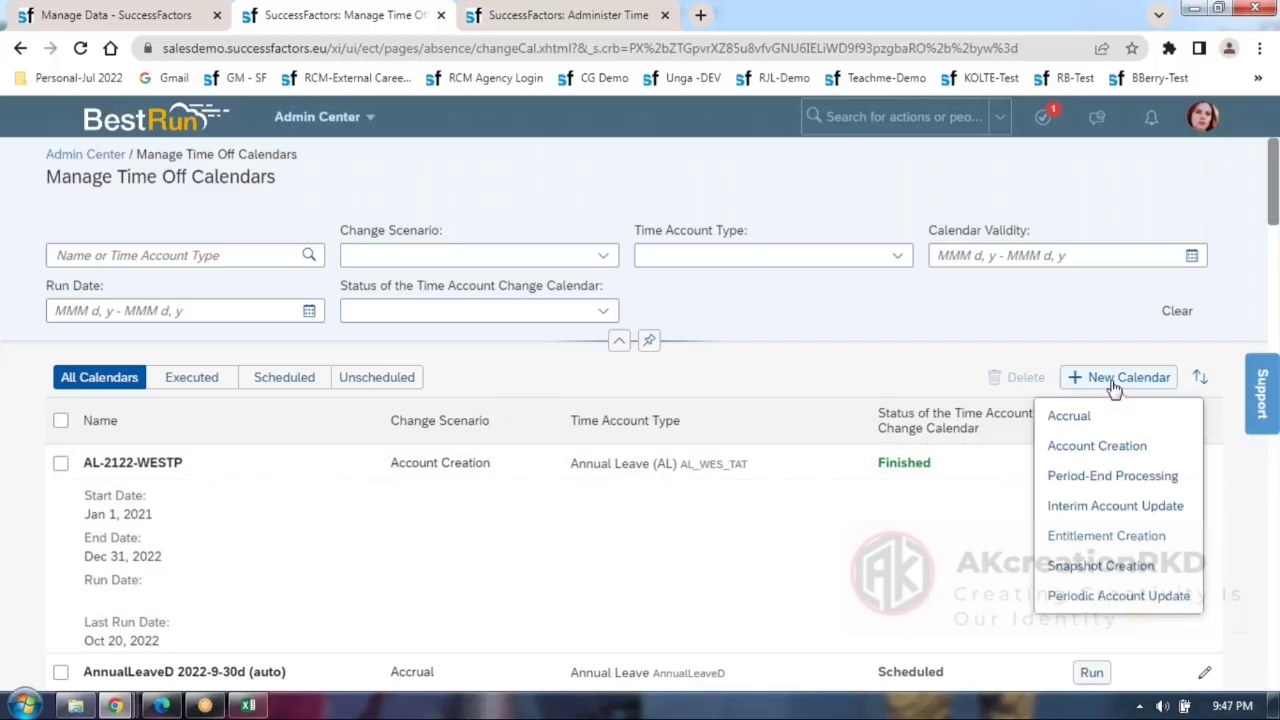
{"action": "left_click", "coordinate": [1070, 417]}
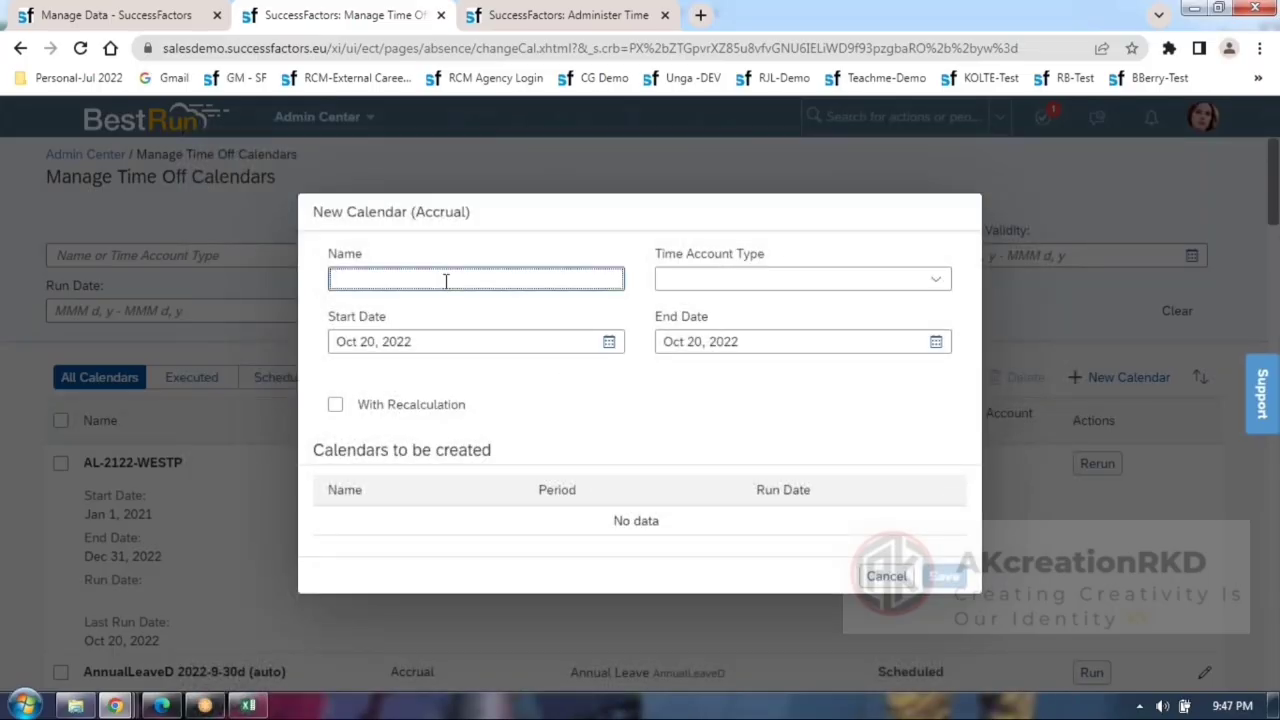
{"action": "type", "text": "AL-21-WEST"}
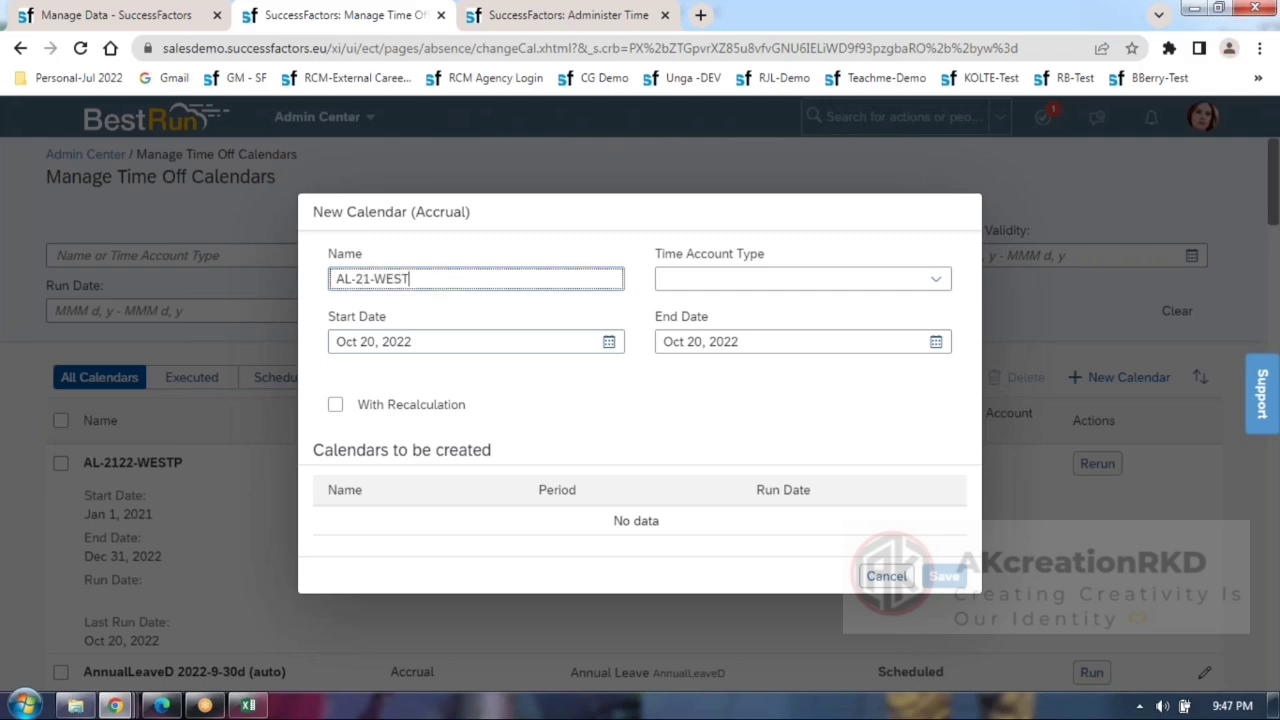
{"action": "type", "text": "P"}
Assign the time account type Annual Leave (AL) (AL_WES_TAT) to the new accrual calendar.
{"action": "left_click", "coordinate": [935, 281]}
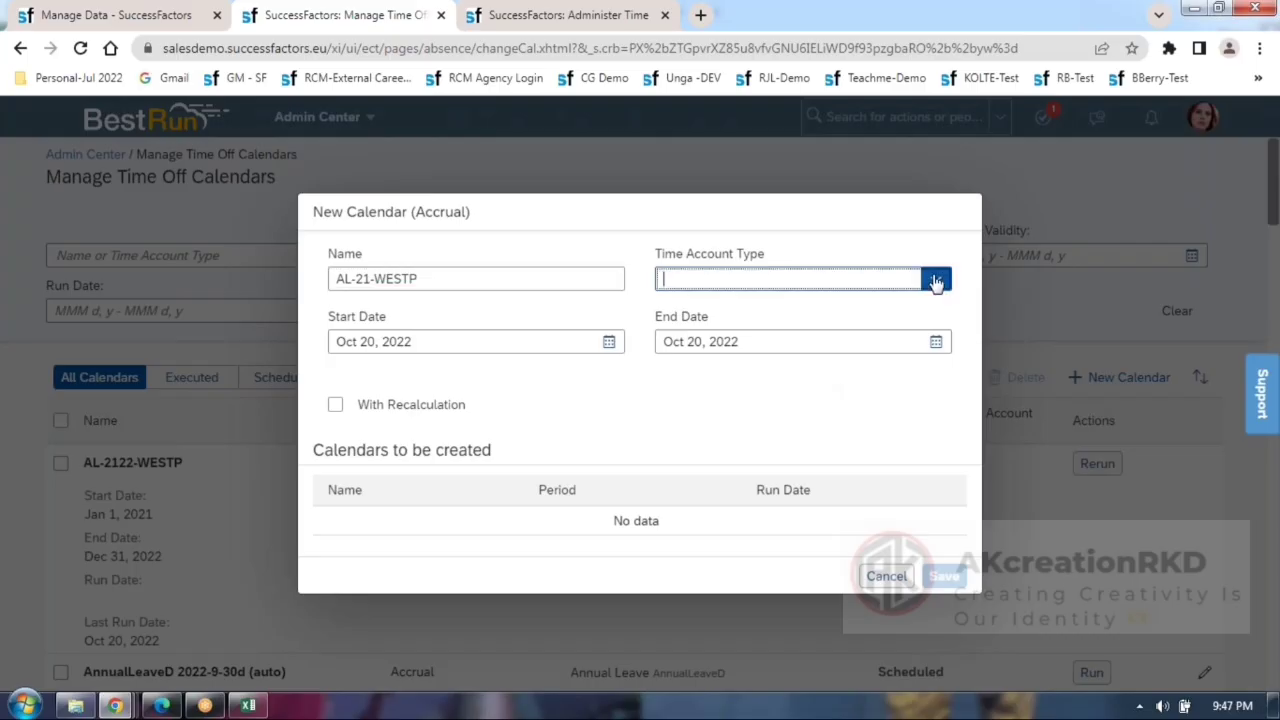
{"action": "left_click", "coordinate": [935, 281]}
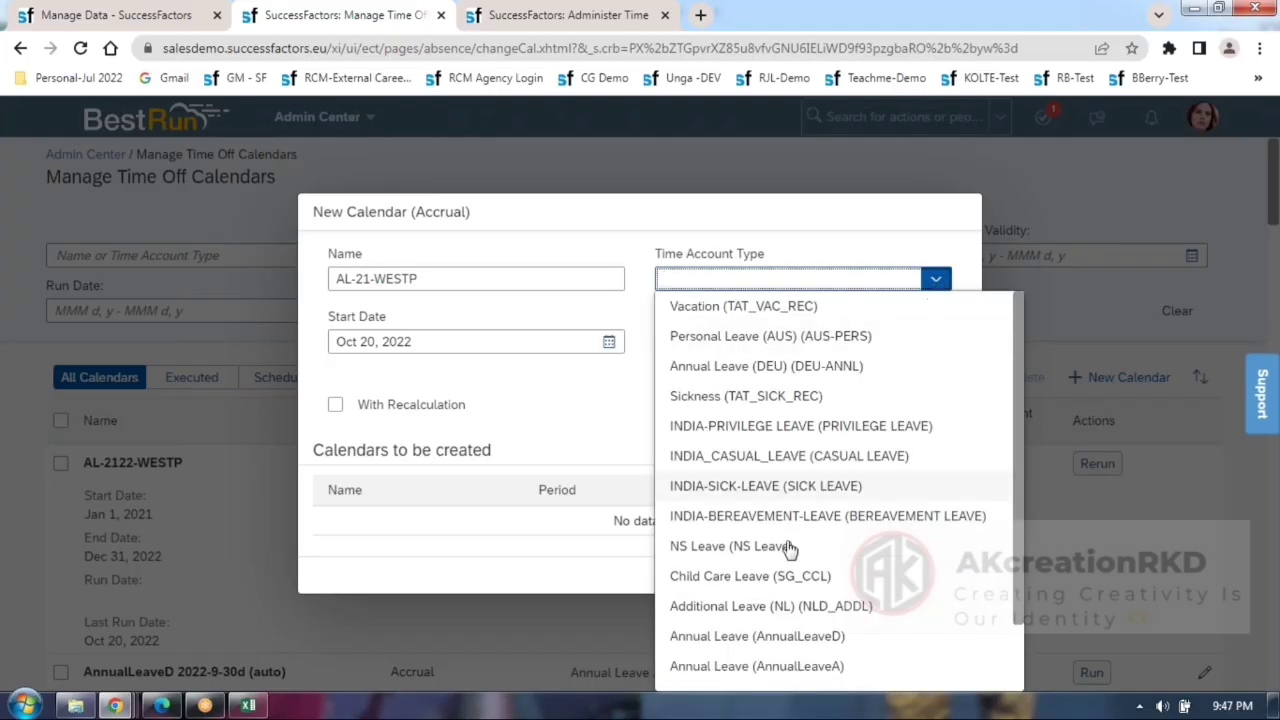
{"action": "scroll", "coordinate": [795, 545], "scroll_direction": "down", "scroll_amount": 1}
{"action": "left_click", "coordinate": [730, 676]}
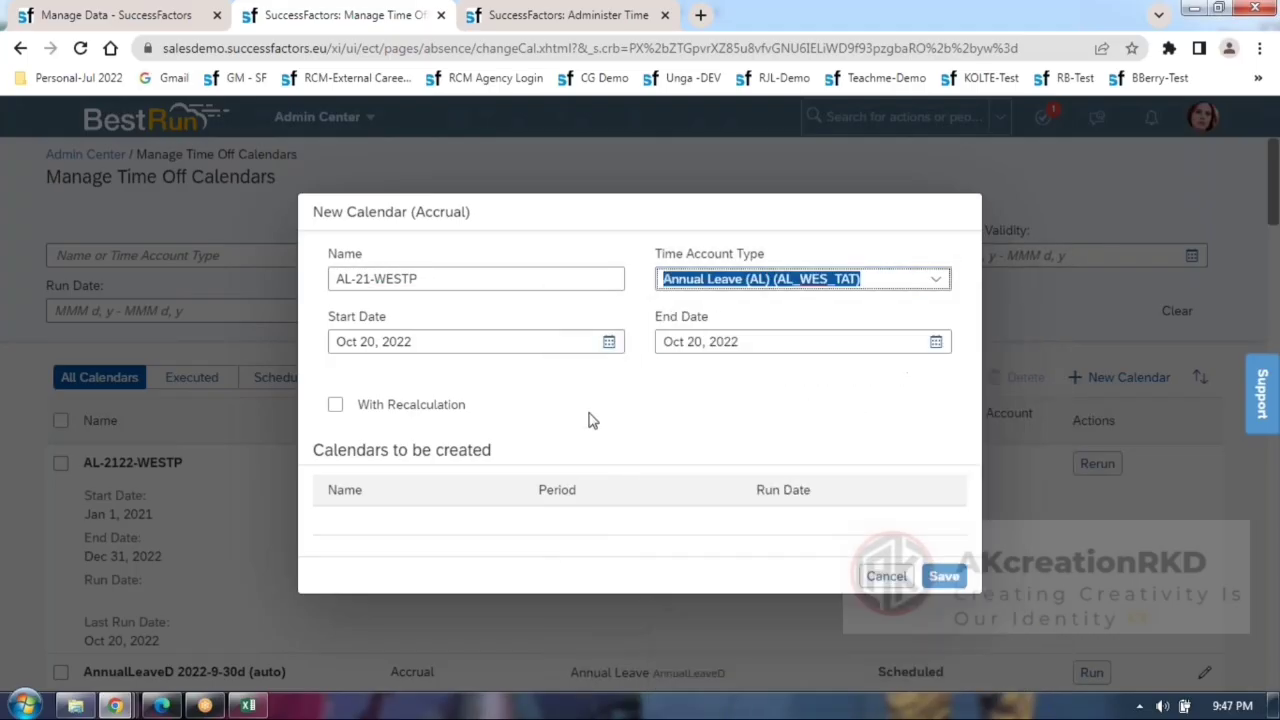
Set the accrual calendar's start date to Jan 1, 2021 and dismiss the period error.
{"action": "left_click", "coordinate": [608, 337]}
{"action": "left_click", "coordinate": [503, 370]}
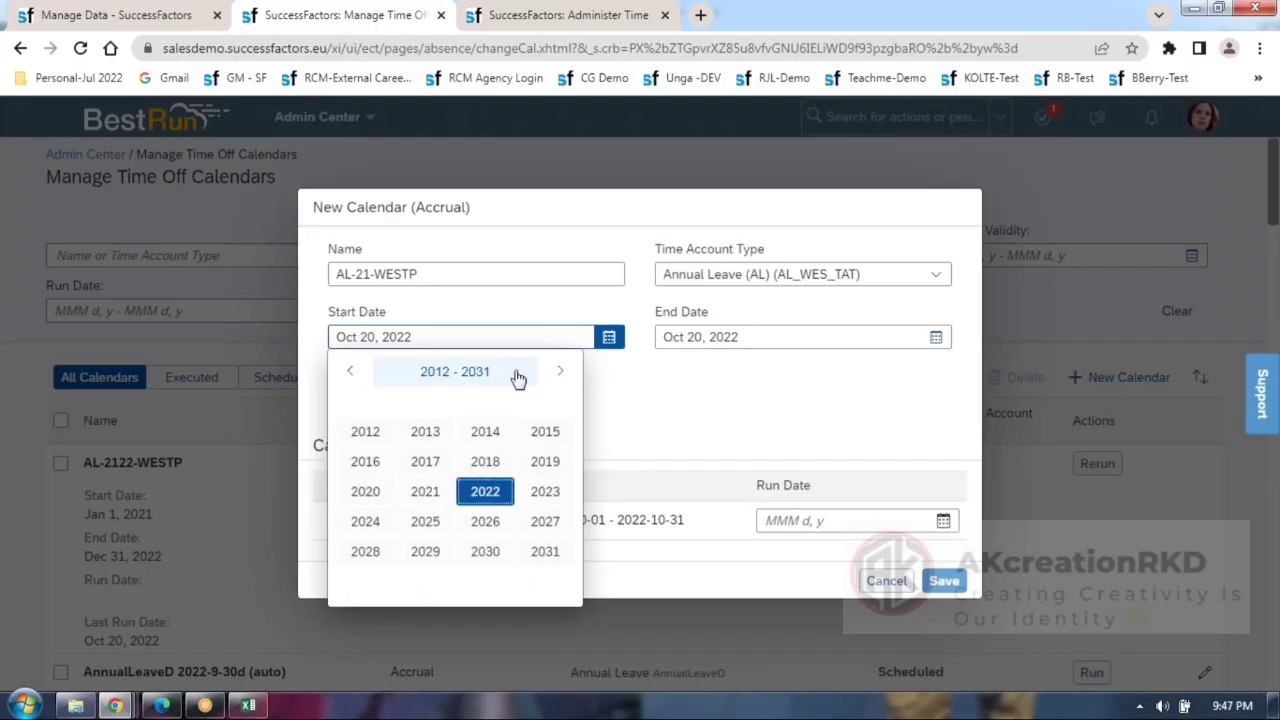
{"action": "left_click", "coordinate": [425, 491]}
{"action": "left_click", "coordinate": [428, 373]}
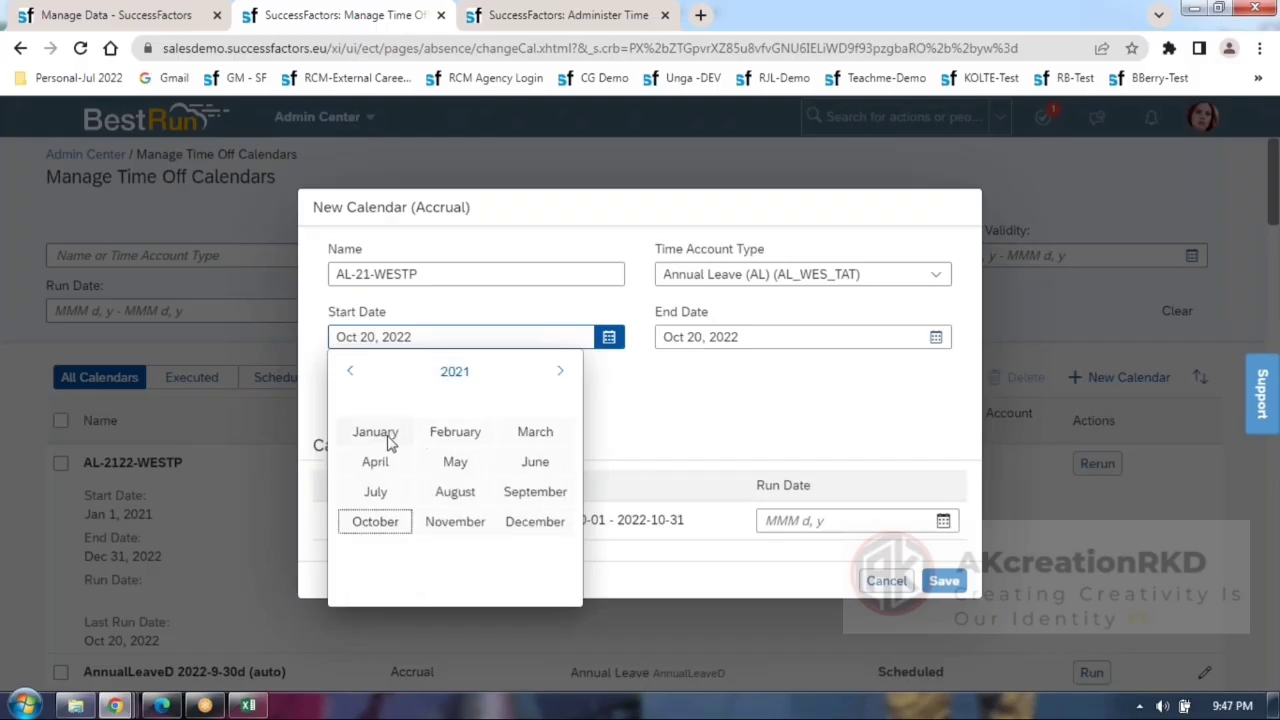
{"action": "left_click", "coordinate": [388, 440]}
{"action": "left_click", "coordinate": [530, 431]}
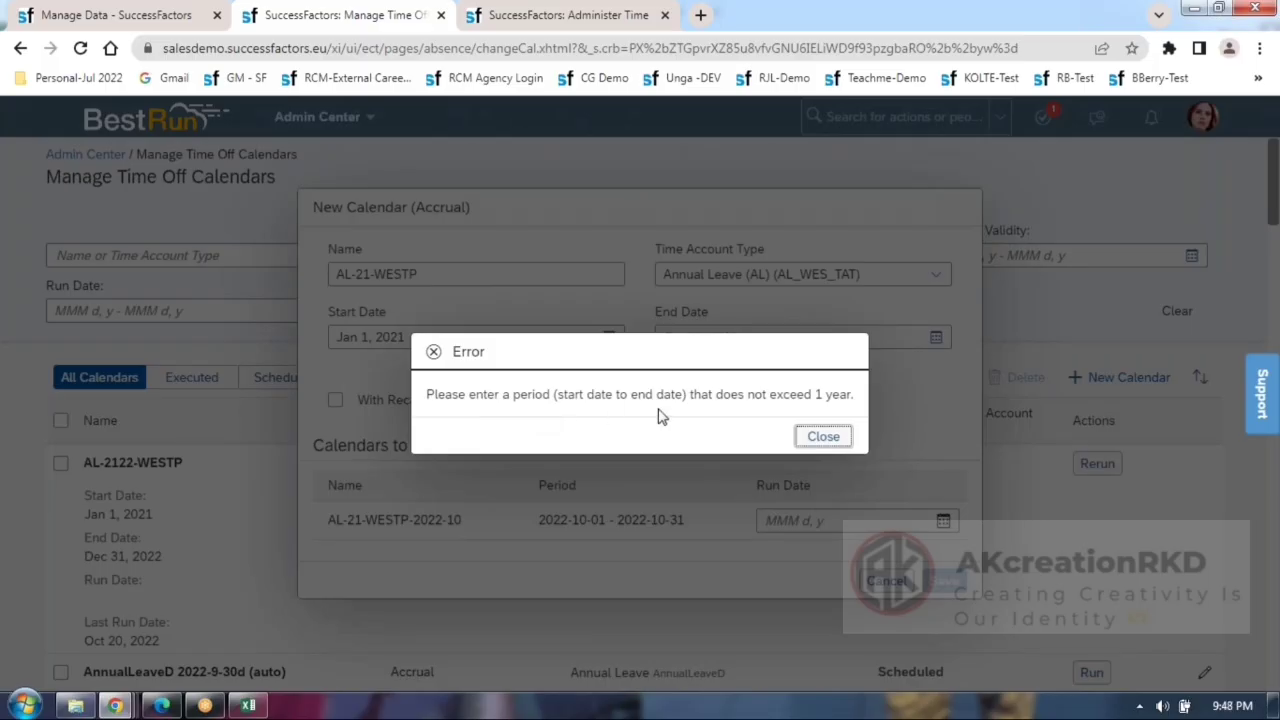
{"action": "left_click", "coordinate": [831, 439]}
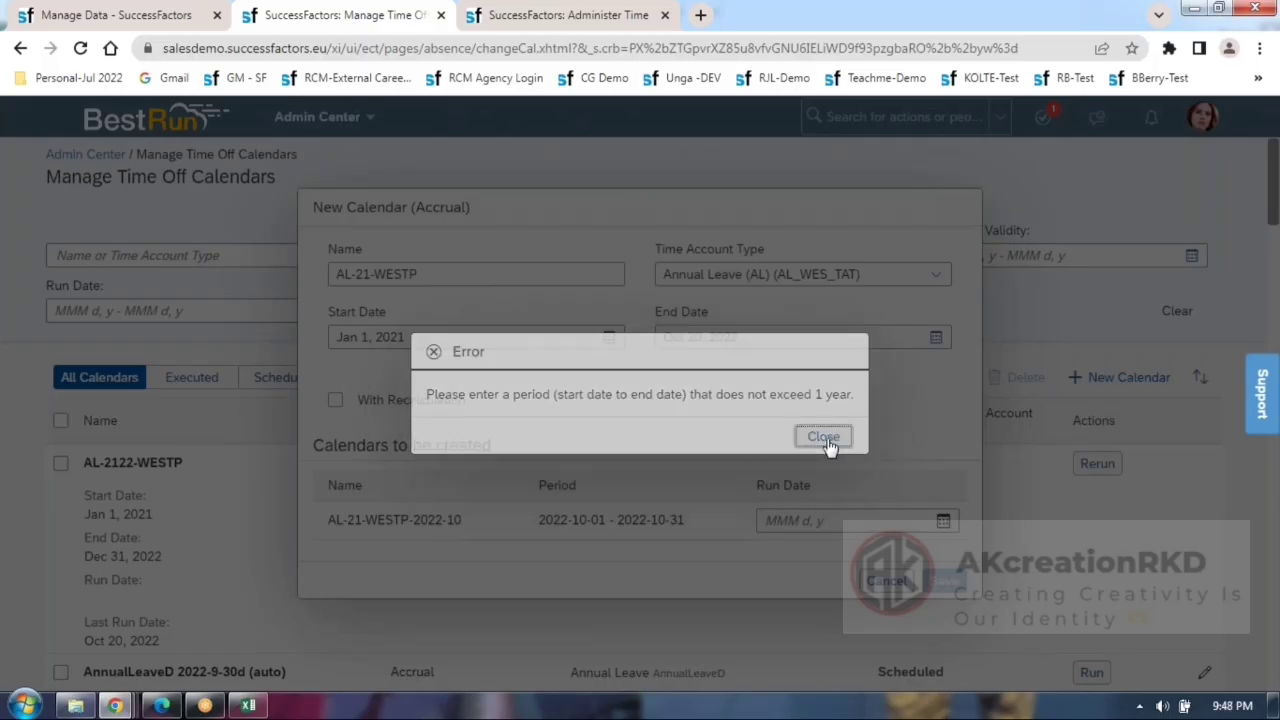
Set the new accrual calendar's end date to Dec 31, 2021.
{"action": "left_click", "coordinate": [944, 342]}
{"action": "left_click", "coordinate": [829, 371]}
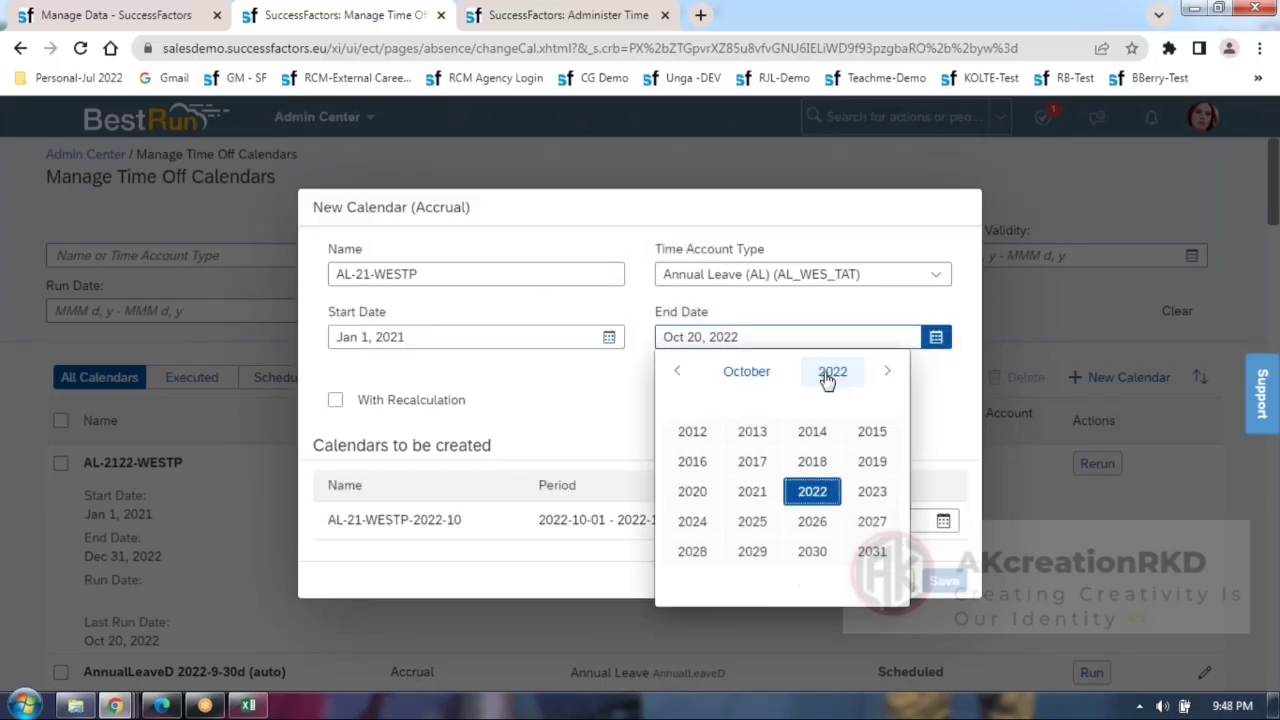
{"action": "left_click", "coordinate": [752, 491]}
{"action": "left_click", "coordinate": [758, 371]}
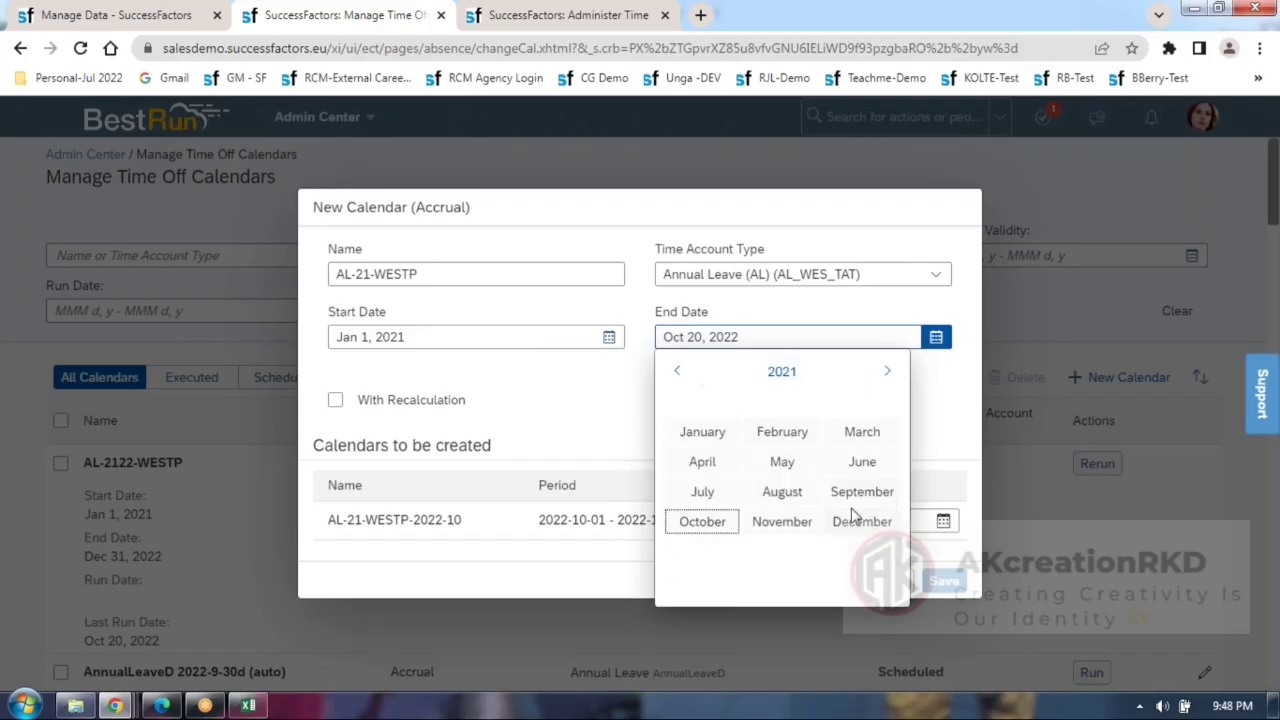
{"action": "left_click", "coordinate": [855, 530]}
{"action": "left_click", "coordinate": [857, 551]}
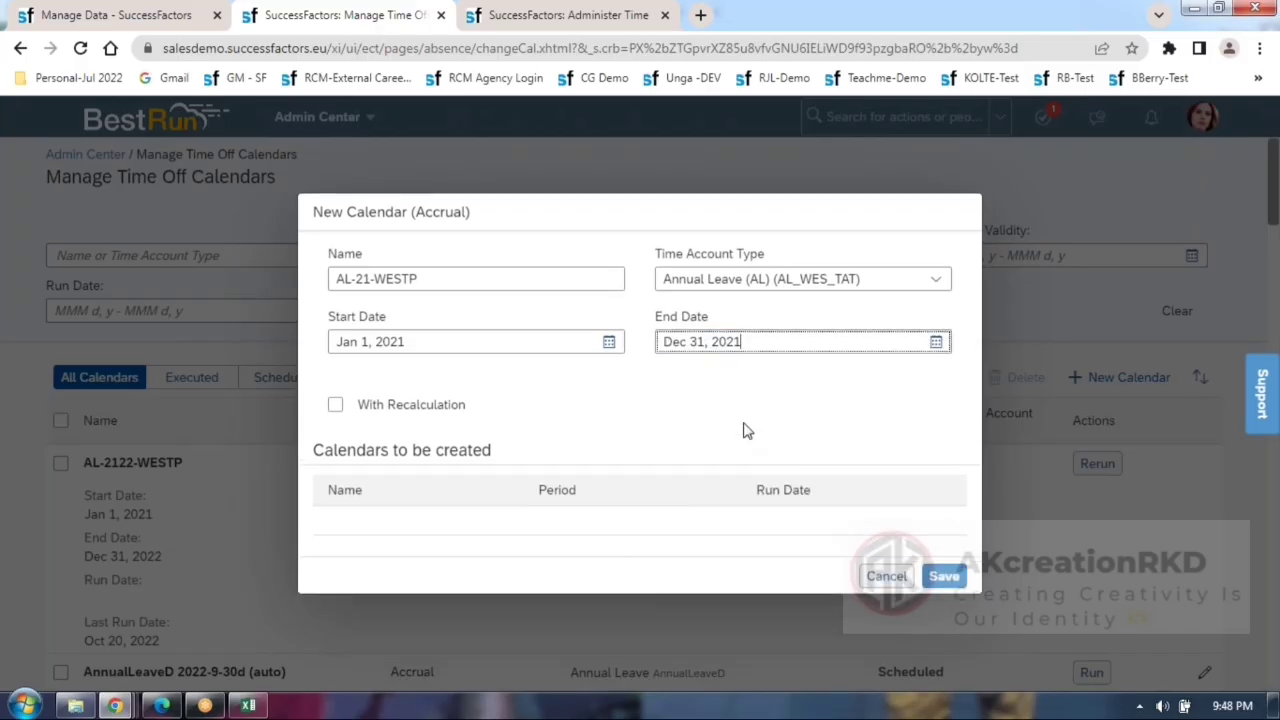
Review the monthly calendars to be created for AL-21-WESTP and enable With Recalculation.
{"action": "scroll", "coordinate": [614, 449], "scroll_direction": "down", "scroll_amount": 3}
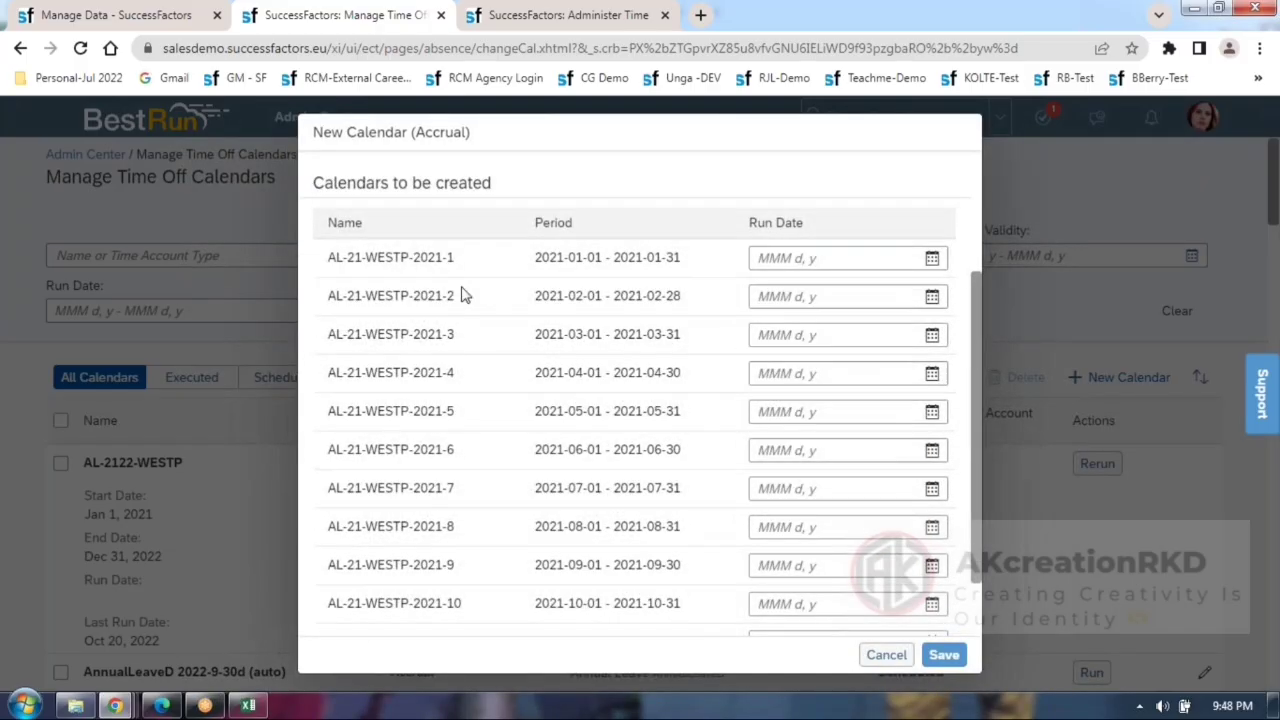
{"action": "scroll", "coordinate": [490, 305], "scroll_direction": "down", "scroll_amount": 2}
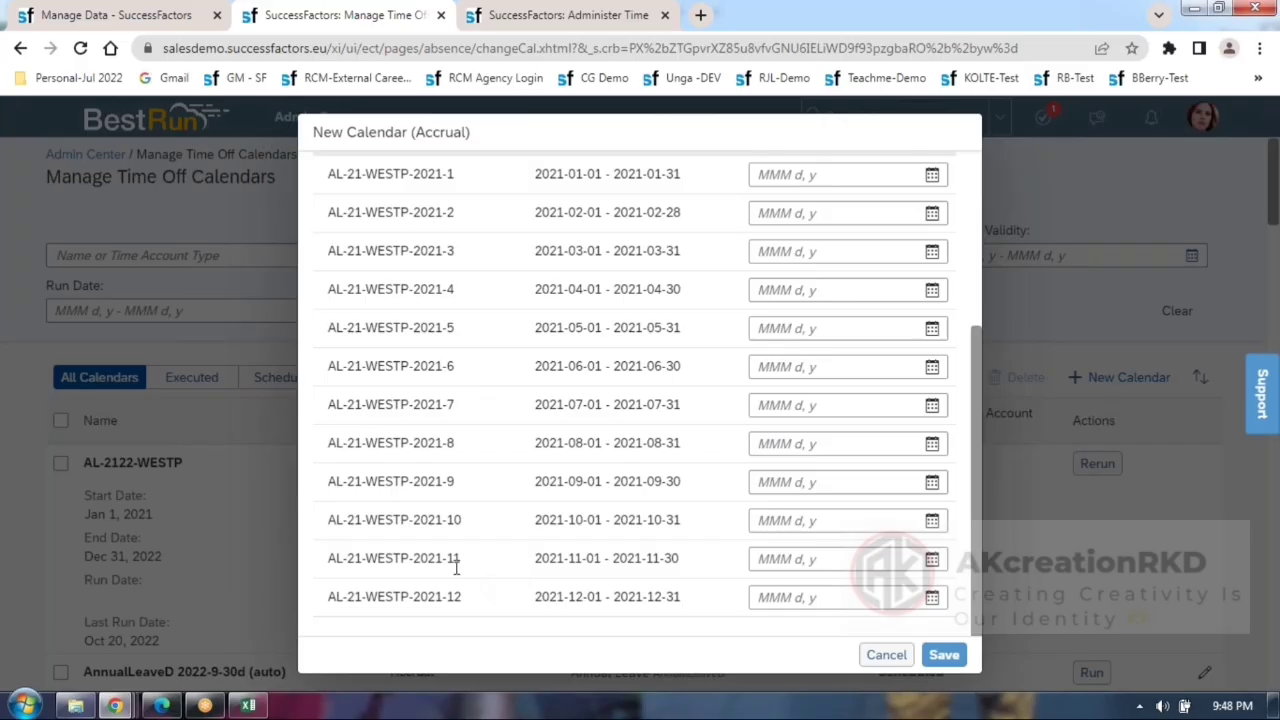
{"action": "scroll", "coordinate": [563, 432], "scroll_direction": "up", "scroll_amount": 3}
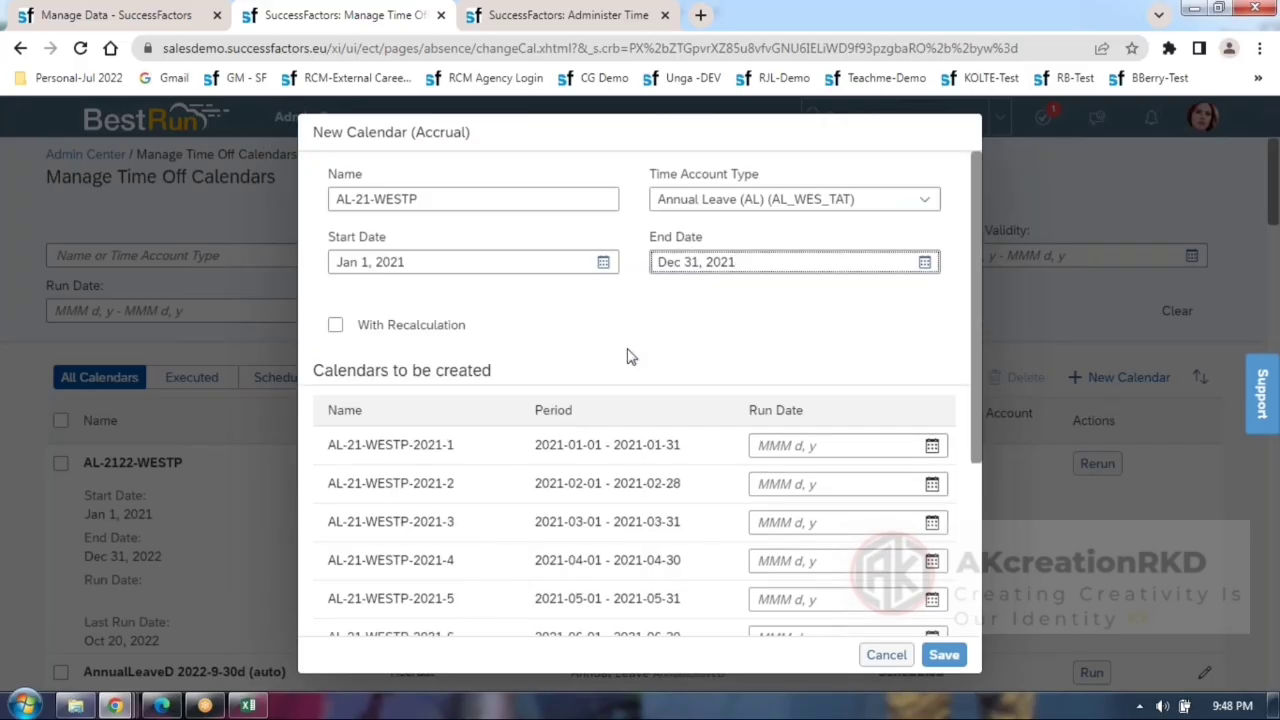
{"action": "left_click", "coordinate": [343, 333]}
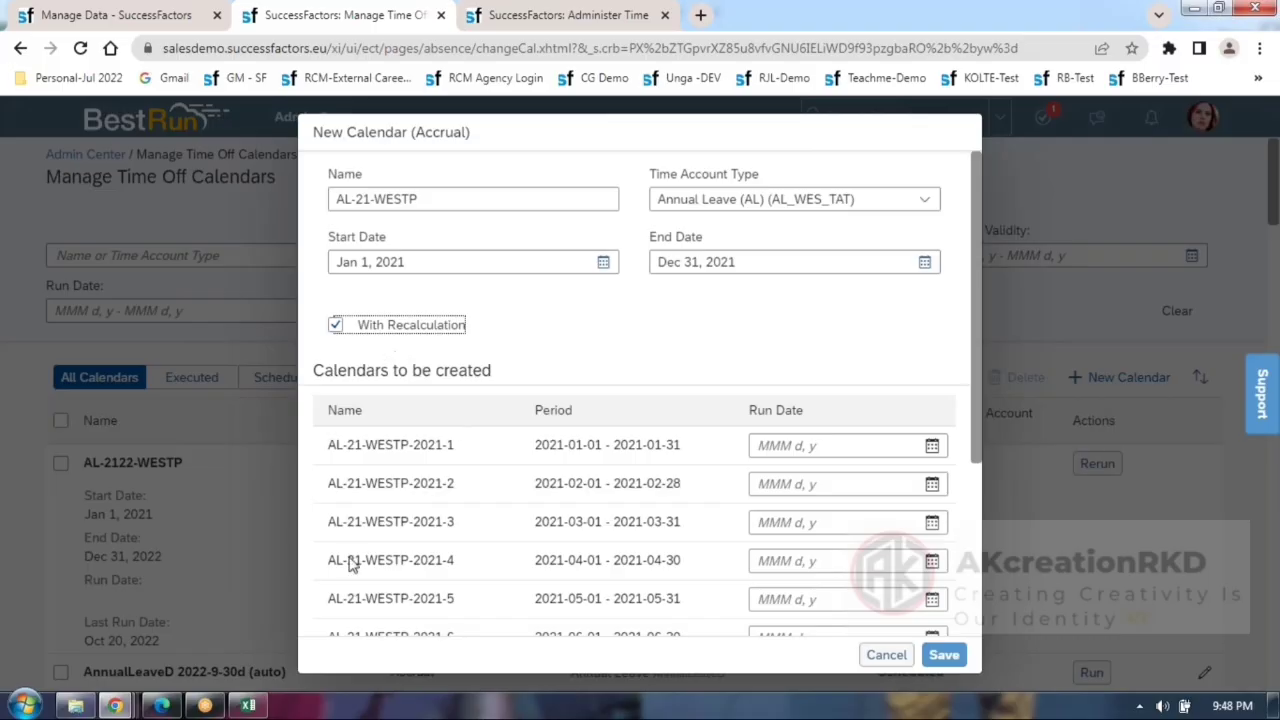
Switch to the Time-Off workbook in Excel and enter "10 YEARS - 24 DAYS" in cell C368 of Sheet1.
{"action": "left_click", "coordinate": [248, 706]}
{"action": "scroll", "coordinate": [488, 430], "scroll_direction": "down", "scroll_amount": 20}
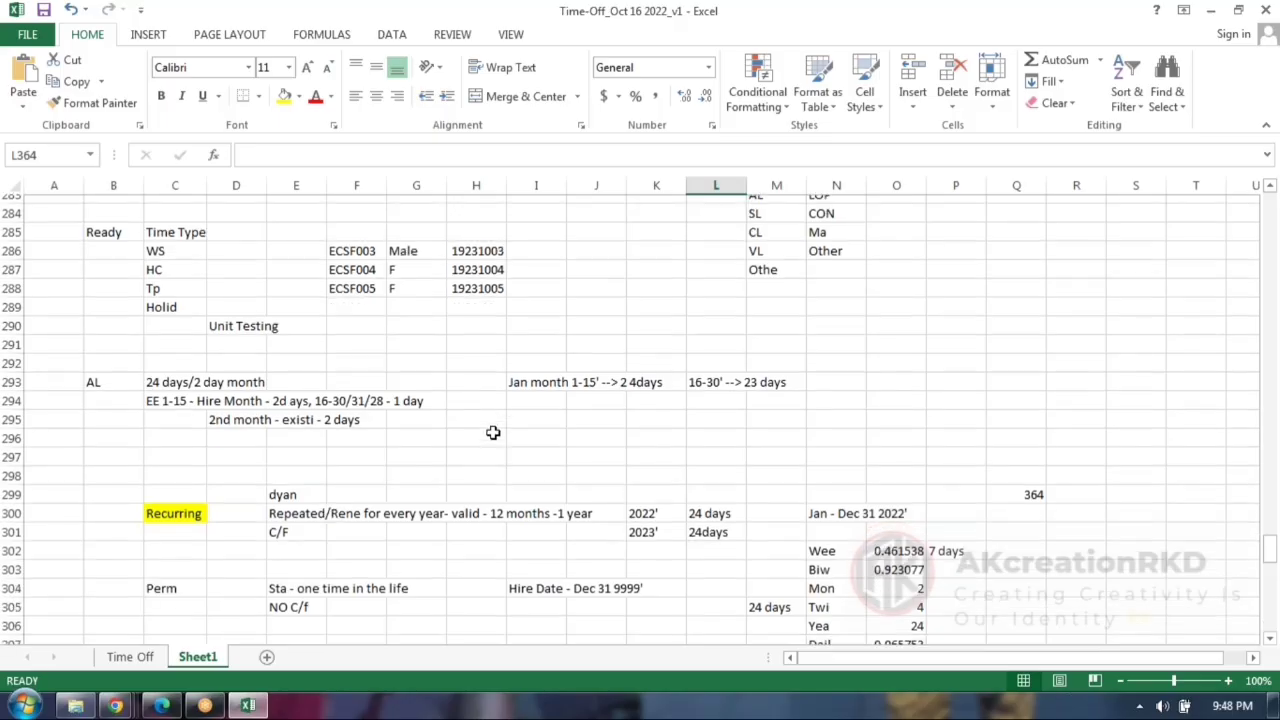
{"action": "scroll", "coordinate": [450, 425], "scroll_direction": "up", "scroll_amount": 4}
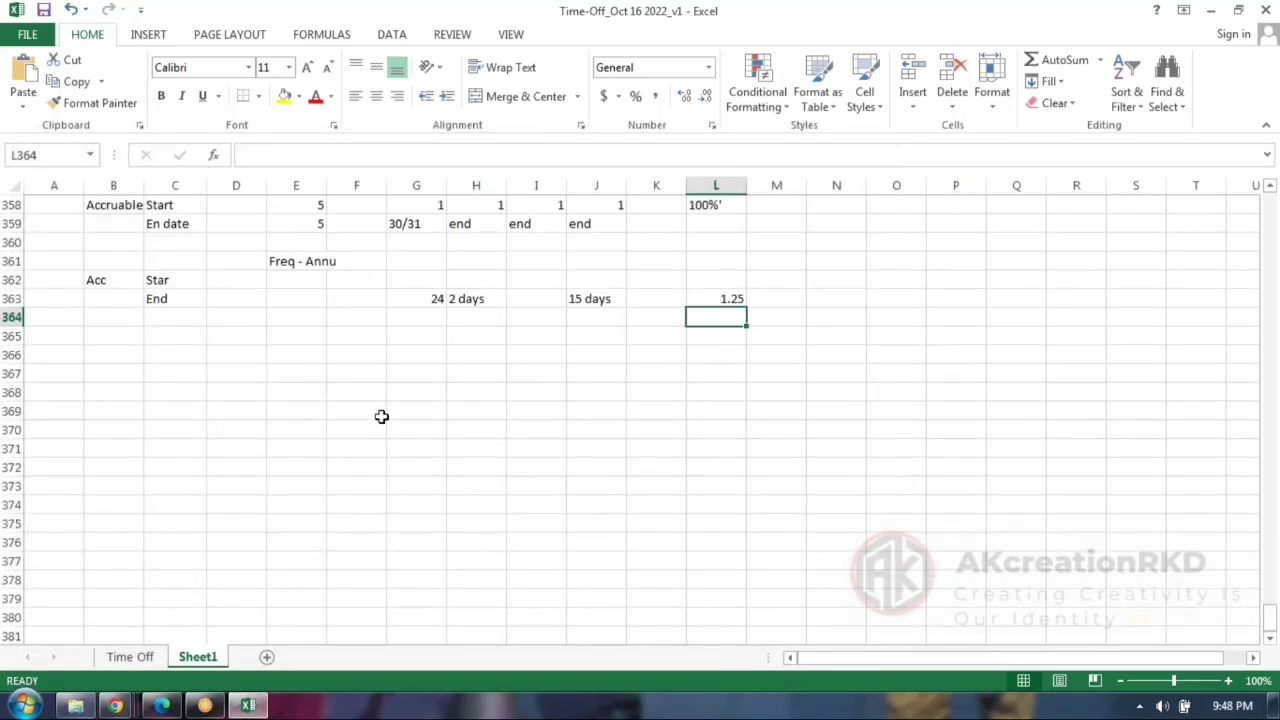
{"action": "left_click", "coordinate": [183, 443]}
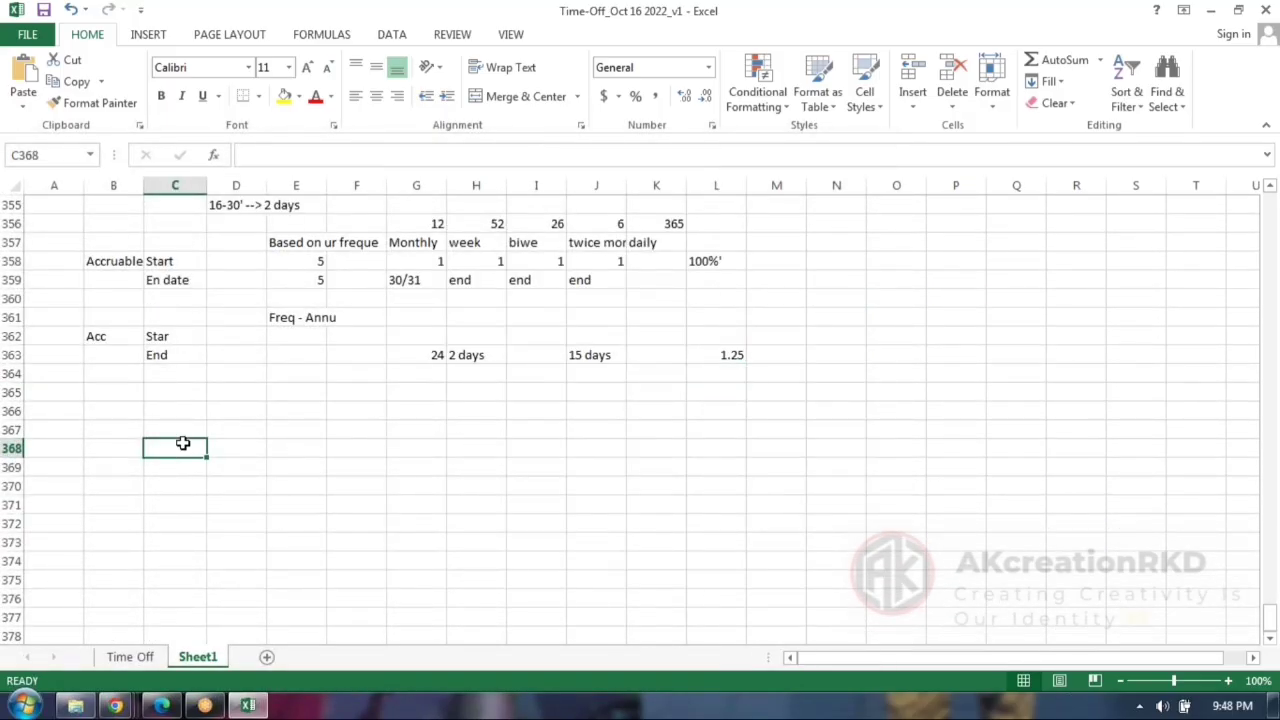
{"action": "type", "text": "10 Y"}
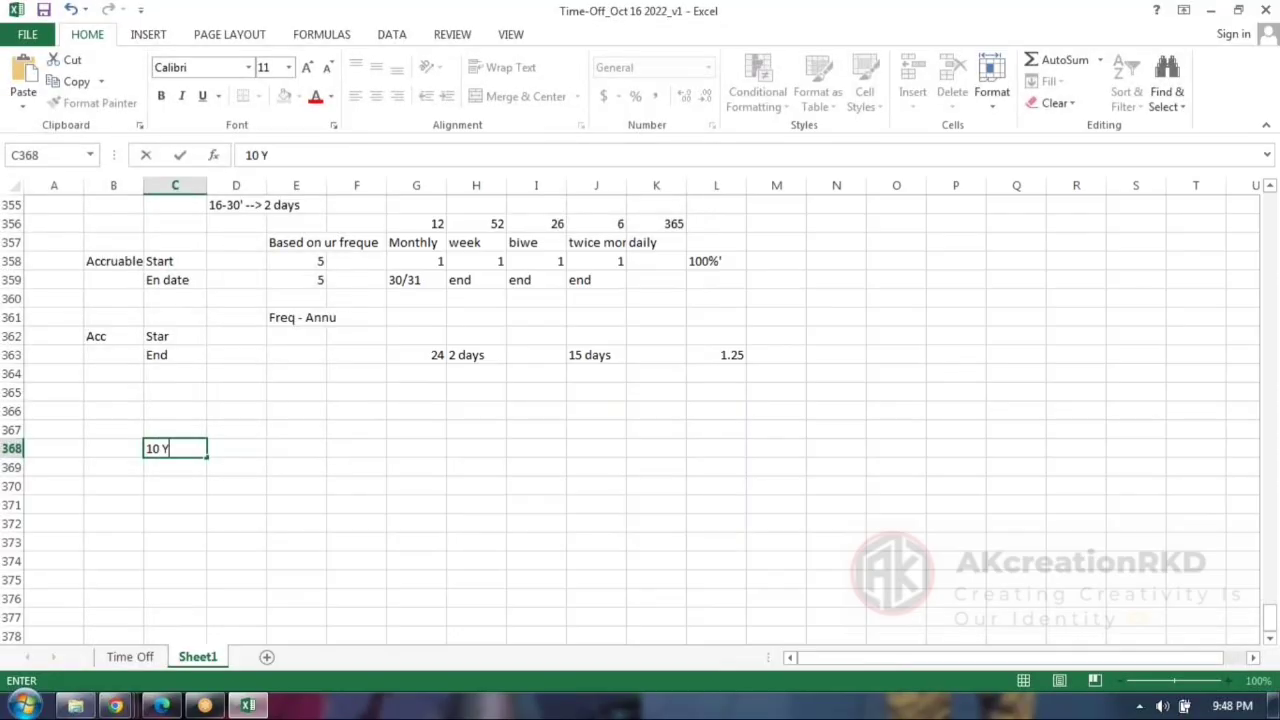
{"action": "type", "text": "EARS - 24 DAYS"}
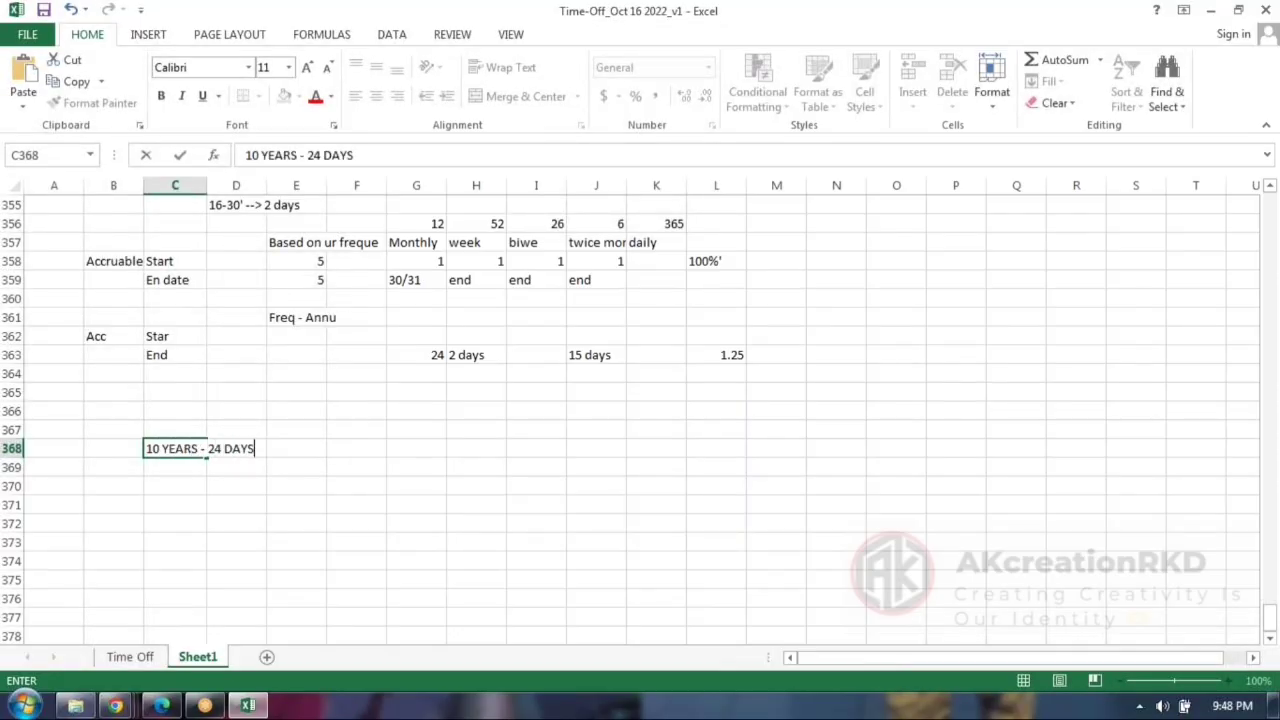
Enter "2025 TOP - 30 DAYS" in cell E368, beside the 10-year note.
{"action": "key", "text": "Tab"}
{"action": "key", "text": "Tab"}
{"action": "type", "text": "2025"}
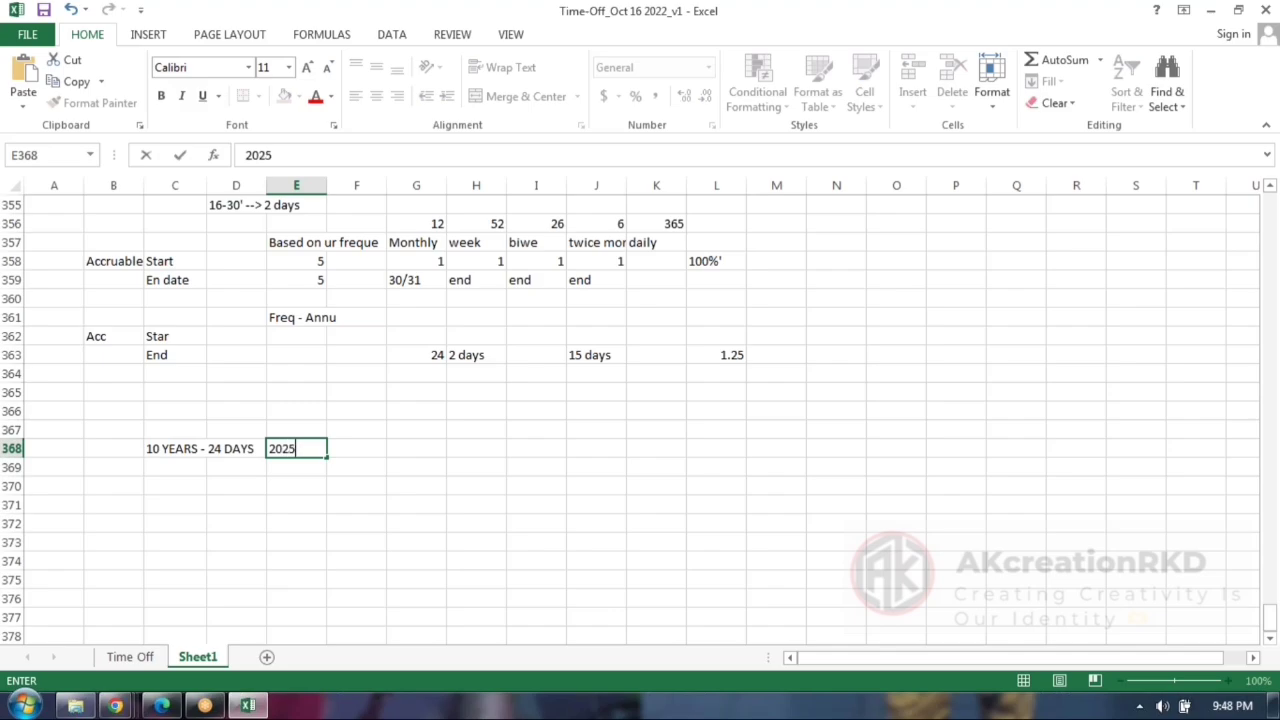
{"action": "type", "text": " TOP -"}
{"action": "type", "text": "30 DAYS"}
{"action": "left_click", "coordinate": [476, 505]}
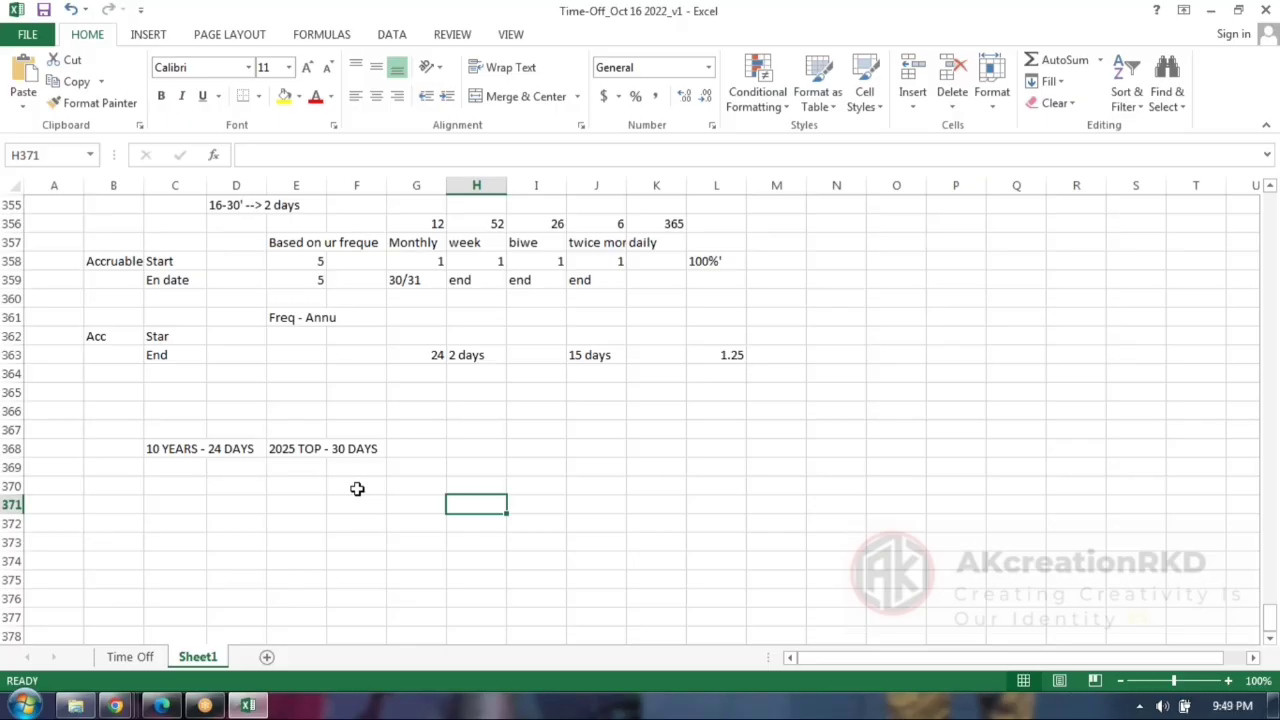
Return to the new accrual calendar form in Chrome and save the AL-21-WESTP calendars.
{"action": "left_click", "coordinate": [115, 706]}
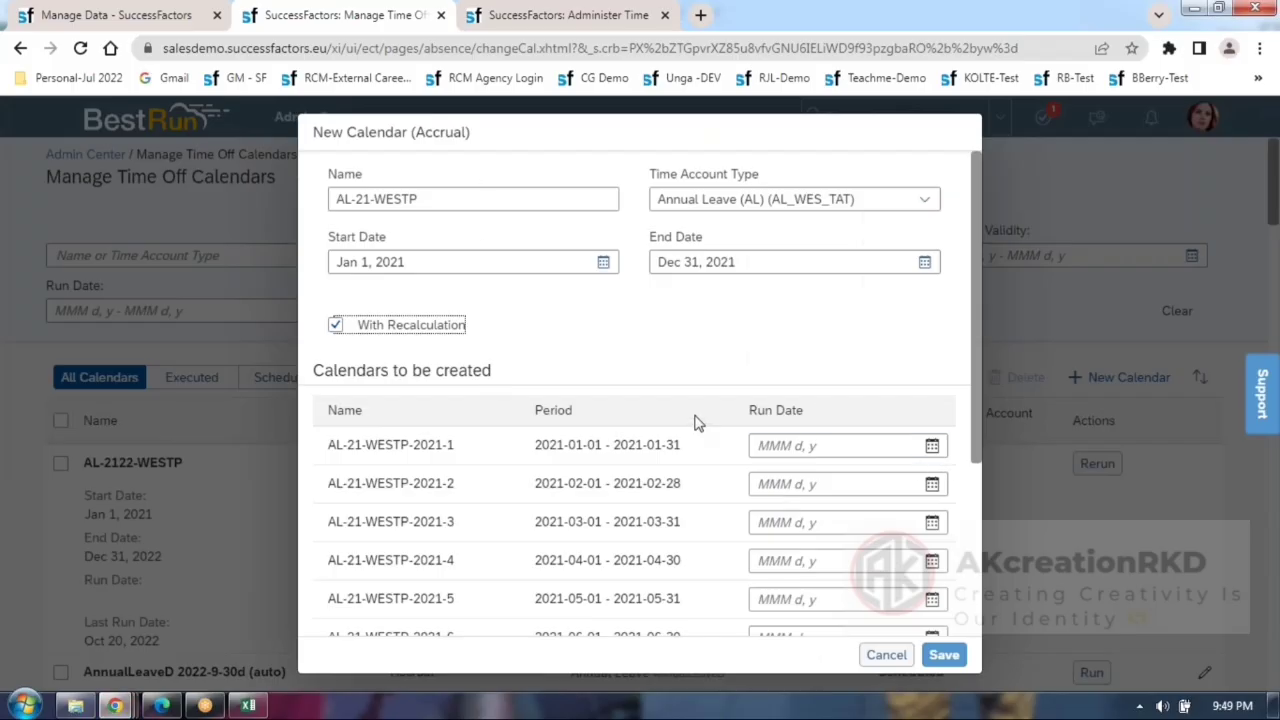
{"action": "left_click", "coordinate": [248, 706]}
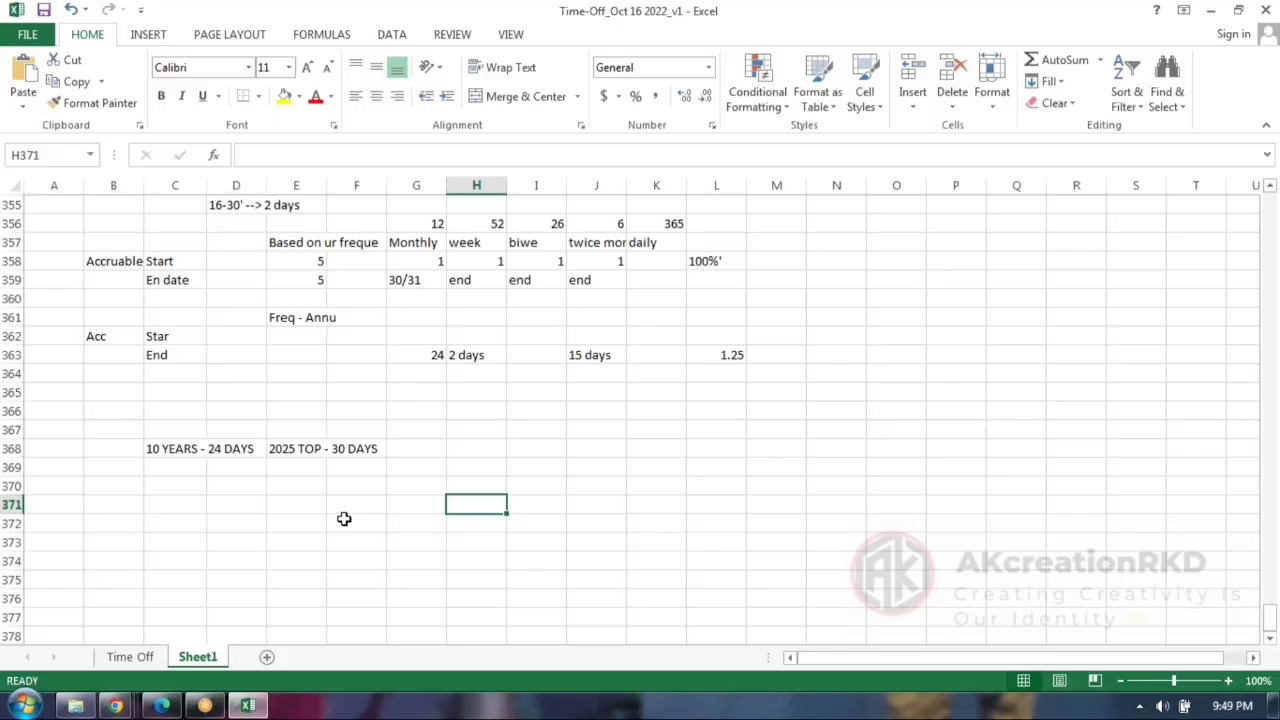
{"action": "left_click", "coordinate": [117, 707]}
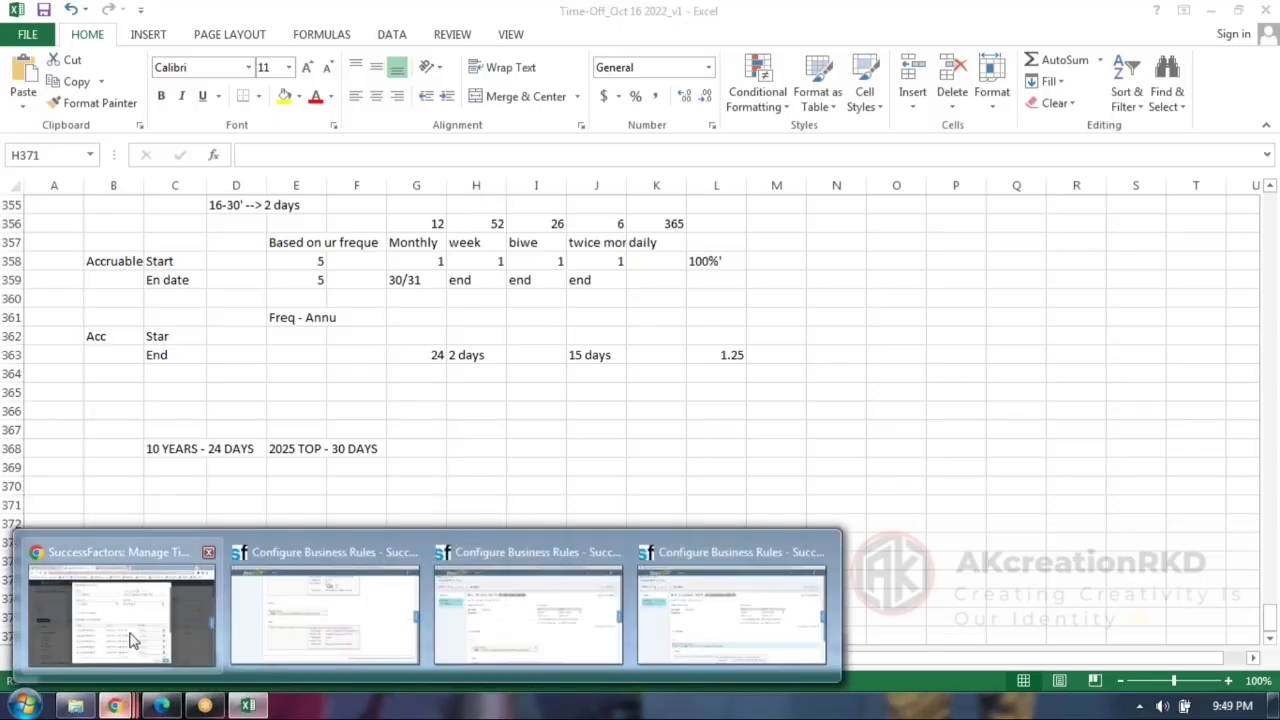
{"action": "left_click", "coordinate": [129, 630]}
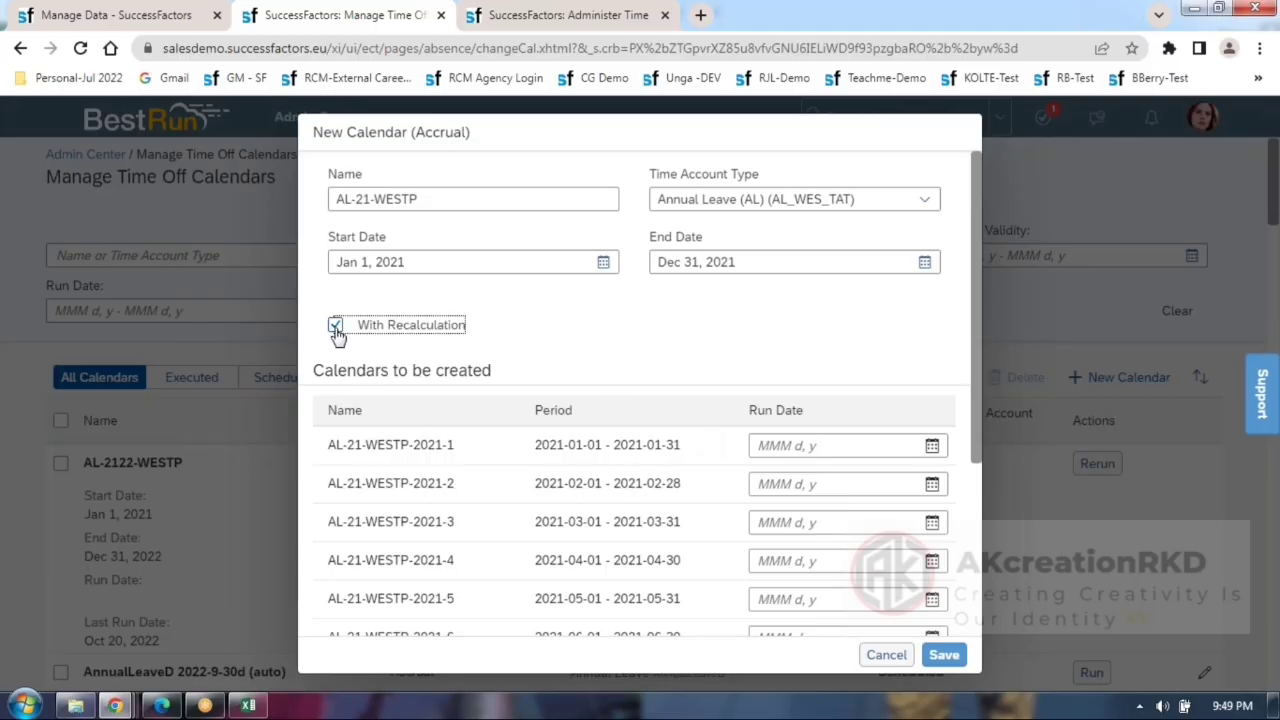
{"action": "scroll", "coordinate": [646, 406], "scroll_direction": "down", "scroll_amount": 5}
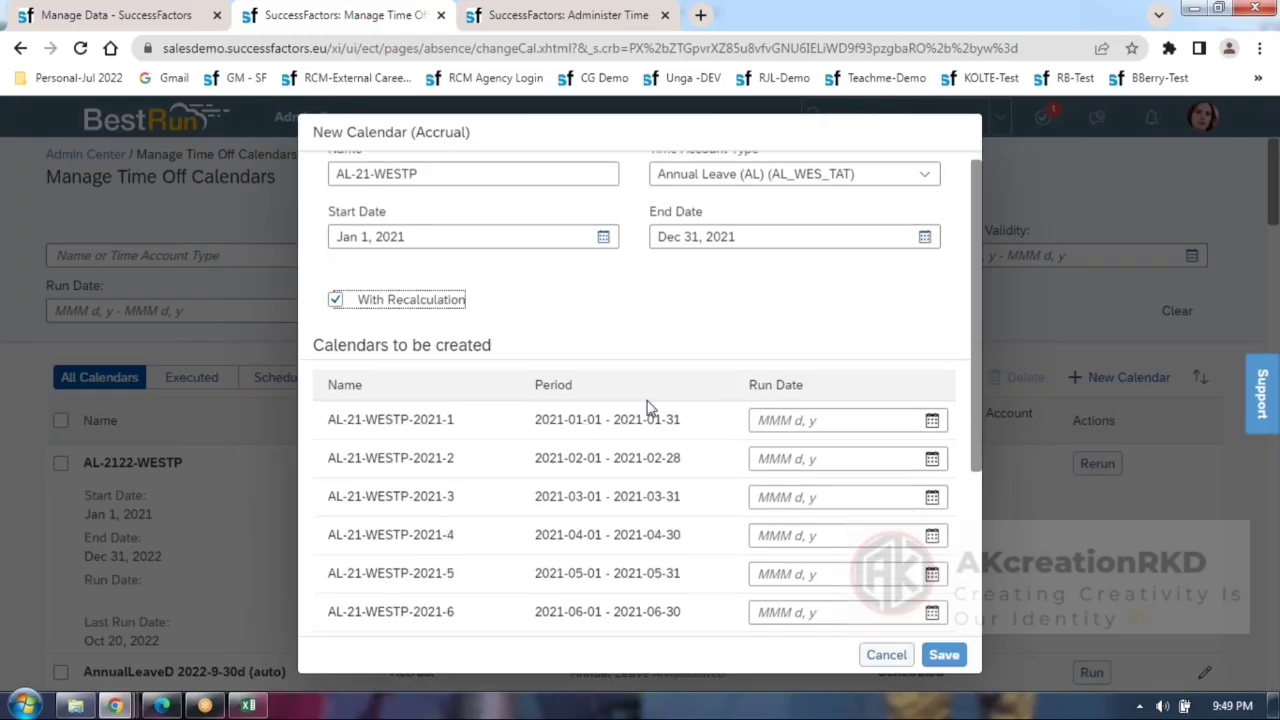
{"action": "left_click", "coordinate": [944, 655]}
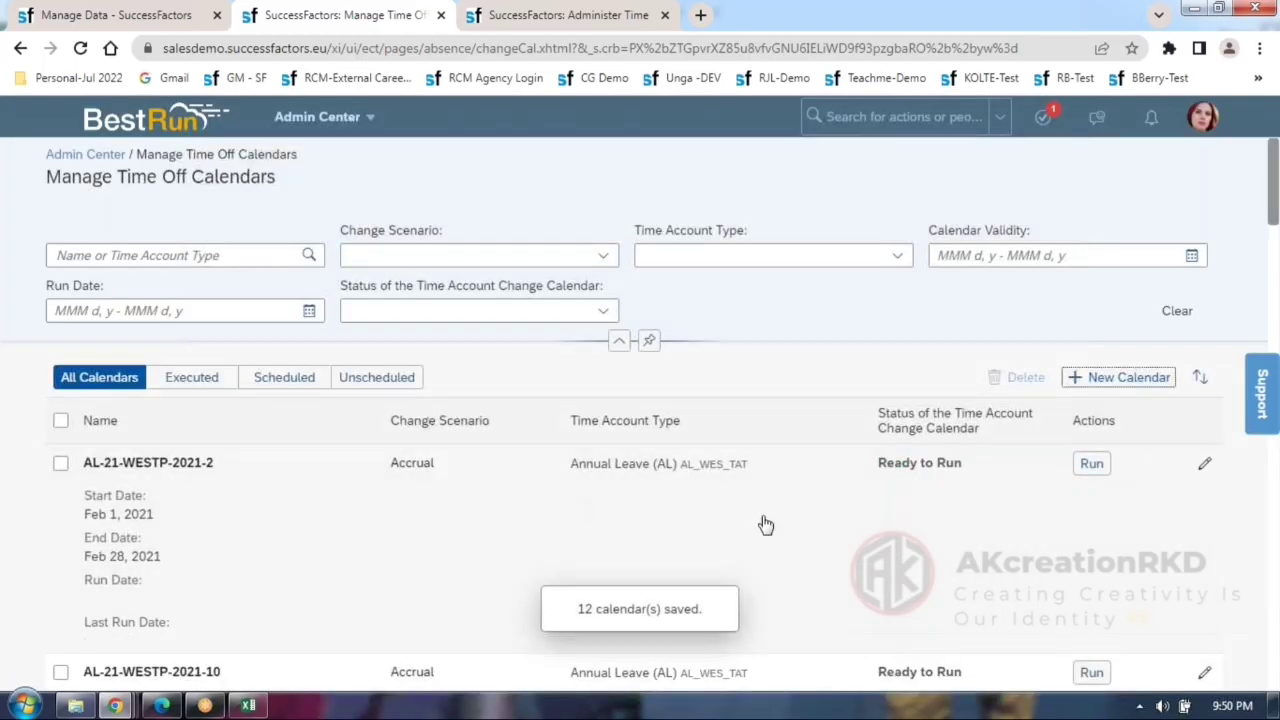
Find the January accrual calendar AL-21-WESTP-2021-1 in the list and run it for real, without simulation.
{"action": "scroll", "coordinate": [766, 523], "scroll_direction": "down", "scroll_amount": 4}
{"action": "scroll", "coordinate": [766, 525], "scroll_direction": "up", "scroll_amount": 1}
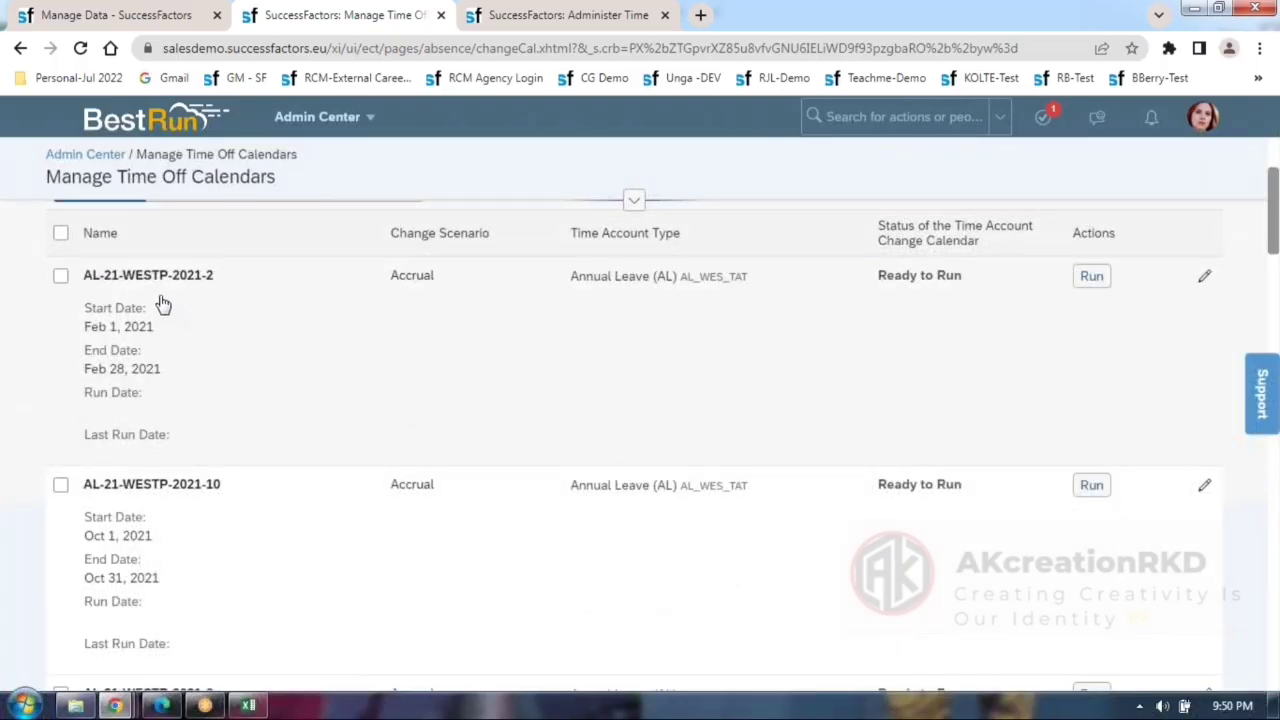
{"action": "scroll", "coordinate": [294, 447], "scroll_direction": "down", "scroll_amount": 6}
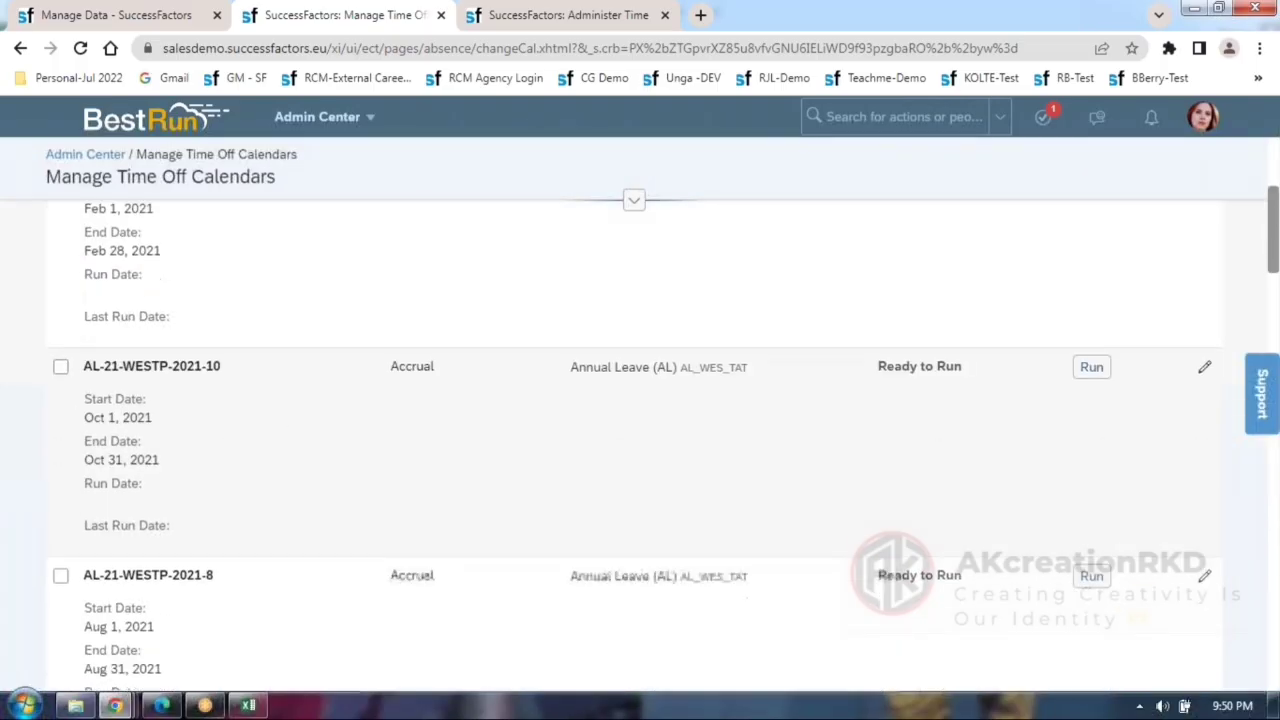
{"action": "scroll", "coordinate": [327, 506], "scroll_direction": "down", "scroll_amount": 9}
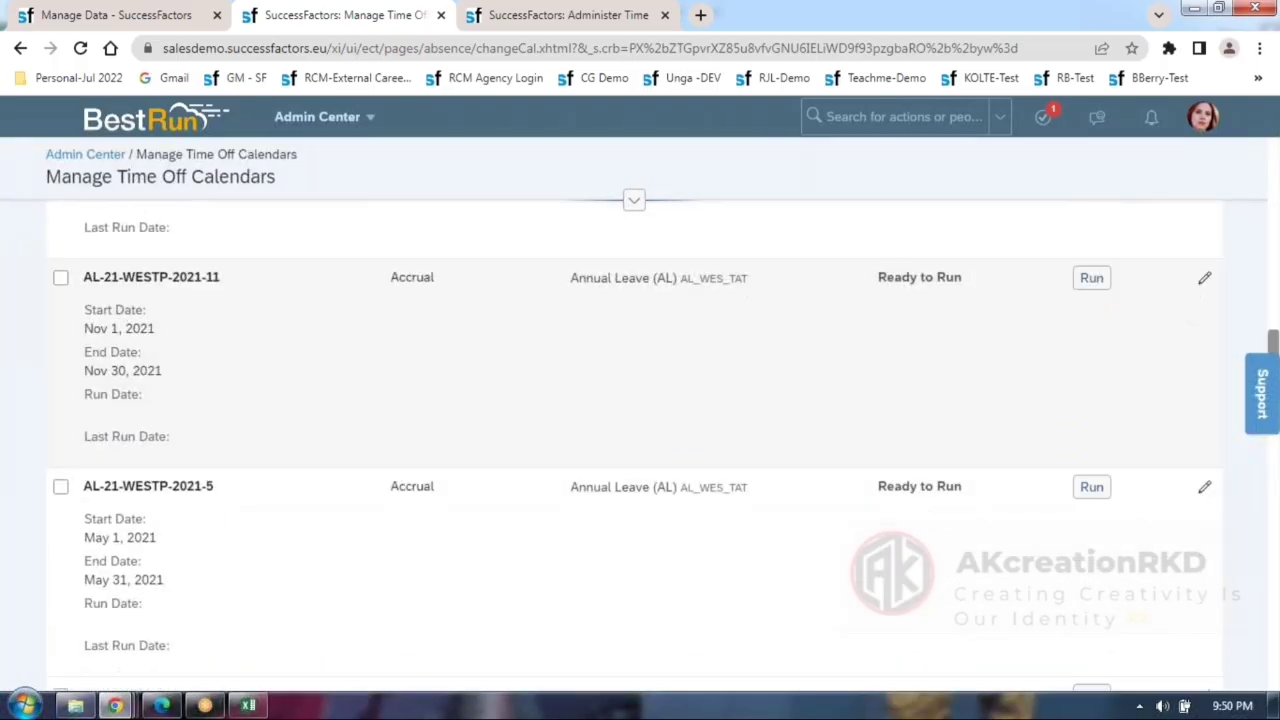
{"action": "scroll", "coordinate": [327, 506], "scroll_direction": "down", "scroll_amount": 3}
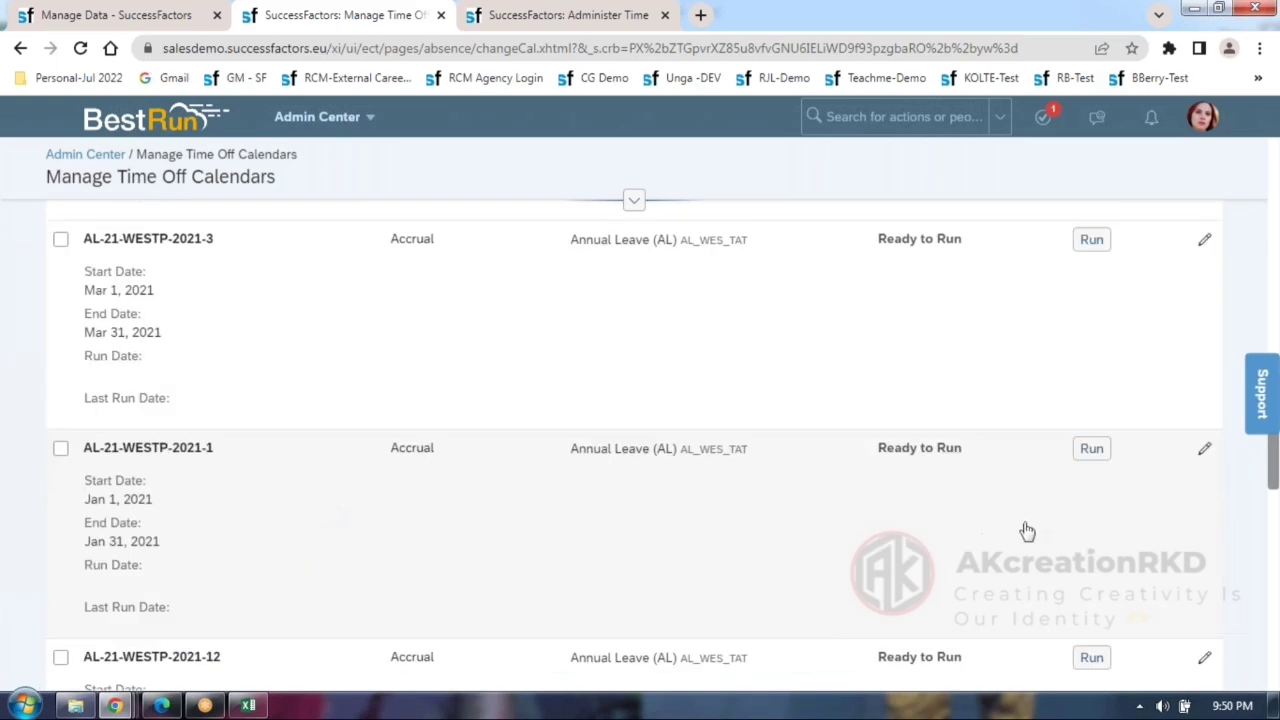
{"action": "left_click", "coordinate": [1092, 450]}
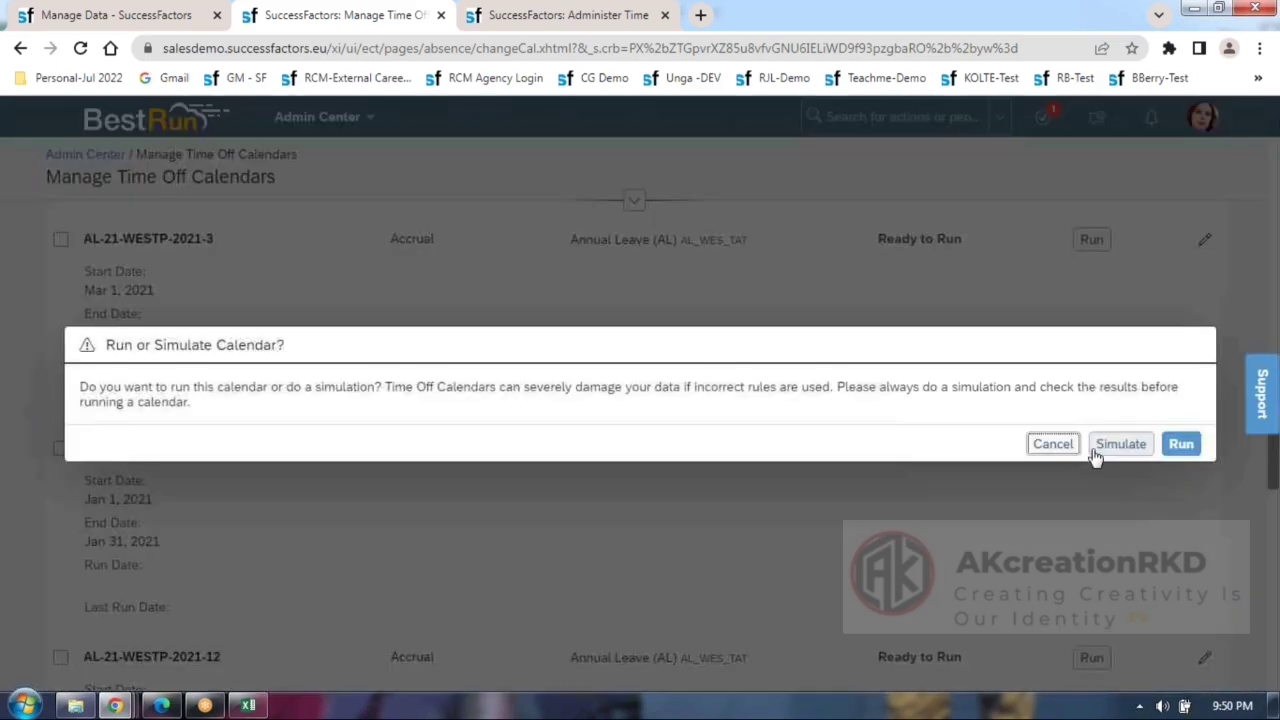
{"action": "left_click", "coordinate": [1181, 446]}
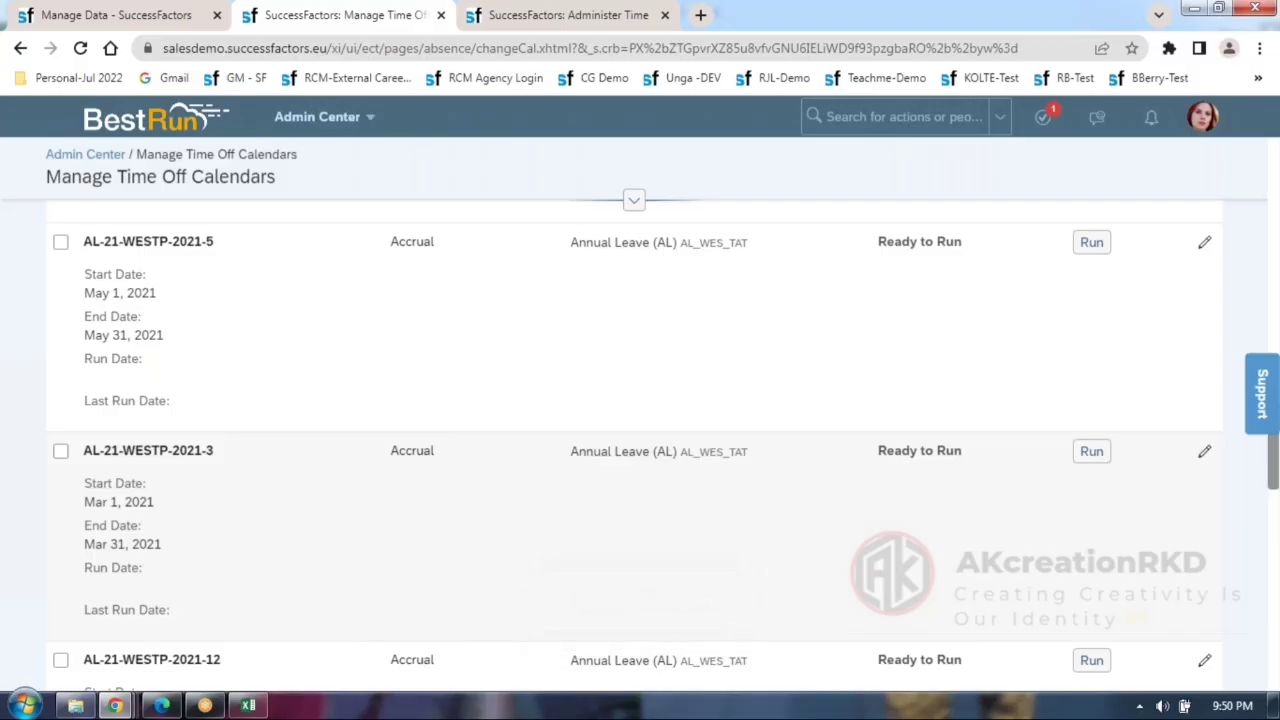
Run the February accrual calendar AL-21-WESTP-2021-2 without simulating it.
{"action": "scroll", "coordinate": [666, 561], "scroll_direction": "up", "scroll_amount": 4}
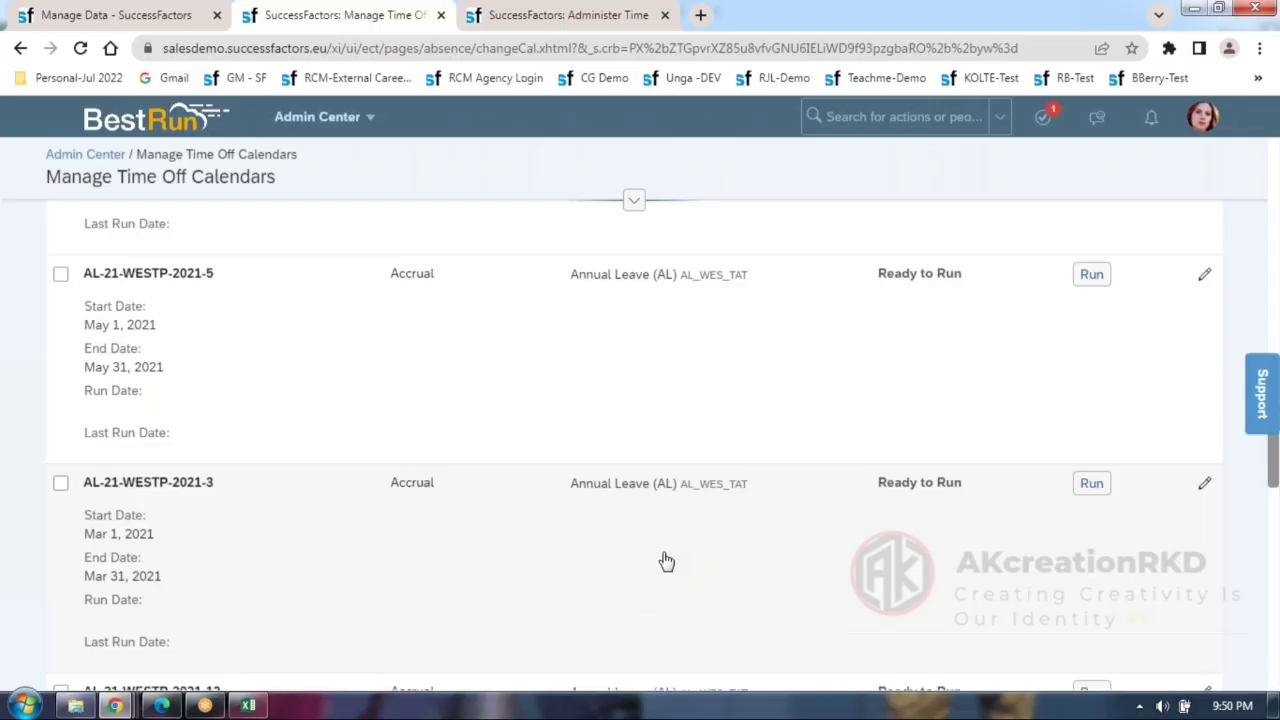
{"action": "scroll", "coordinate": [666, 561], "scroll_direction": "up", "scroll_amount": 7}
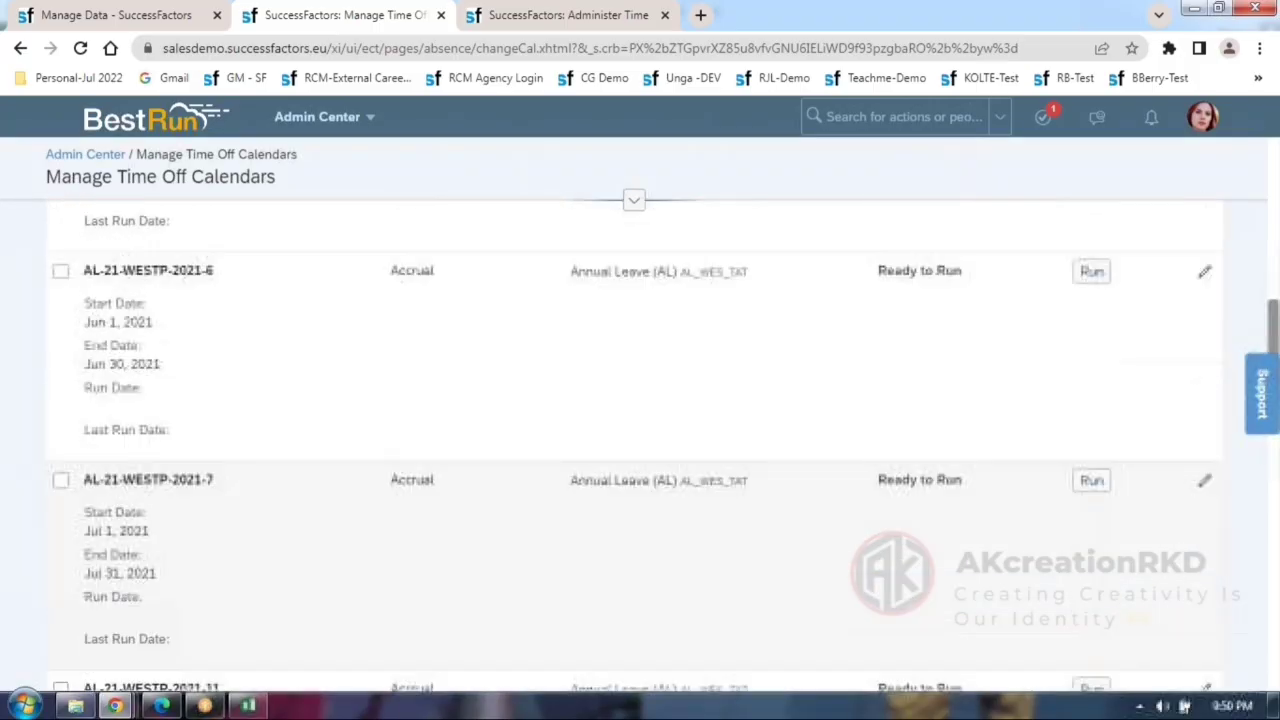
{"action": "scroll", "coordinate": [640, 450], "scroll_direction": "up", "scroll_amount": 3}
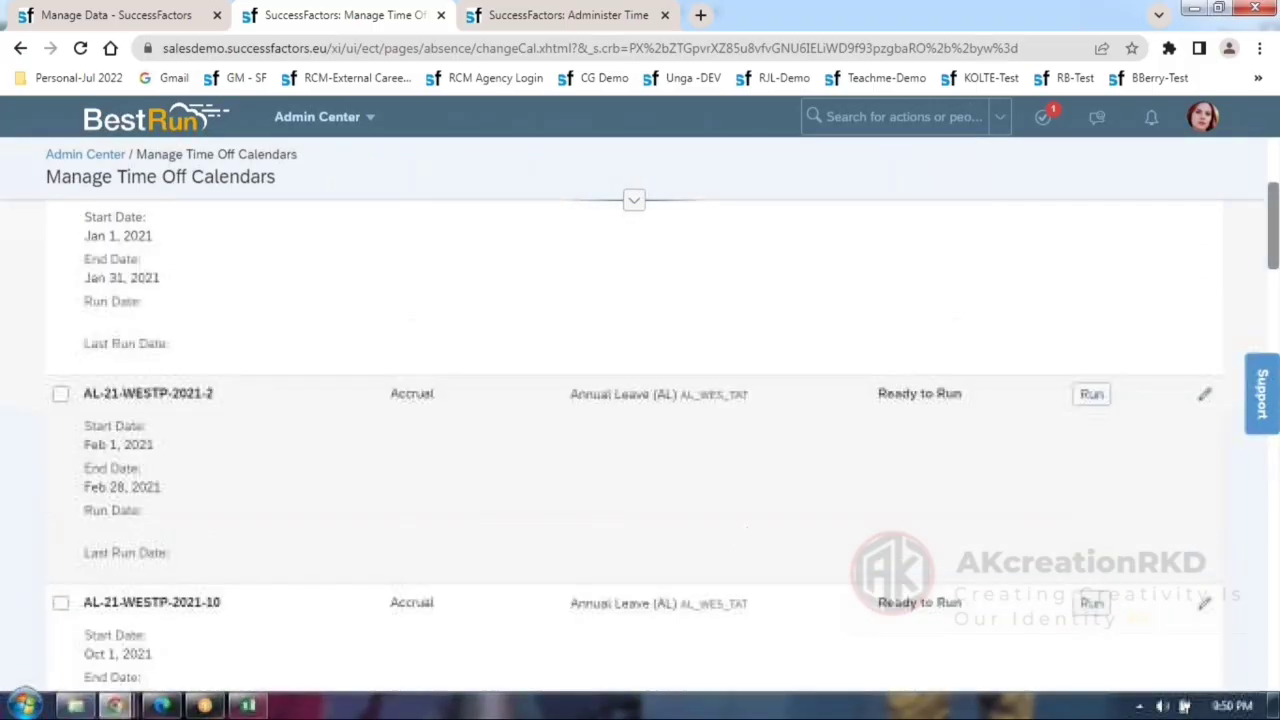
{"action": "left_click", "coordinate": [1090, 396]}
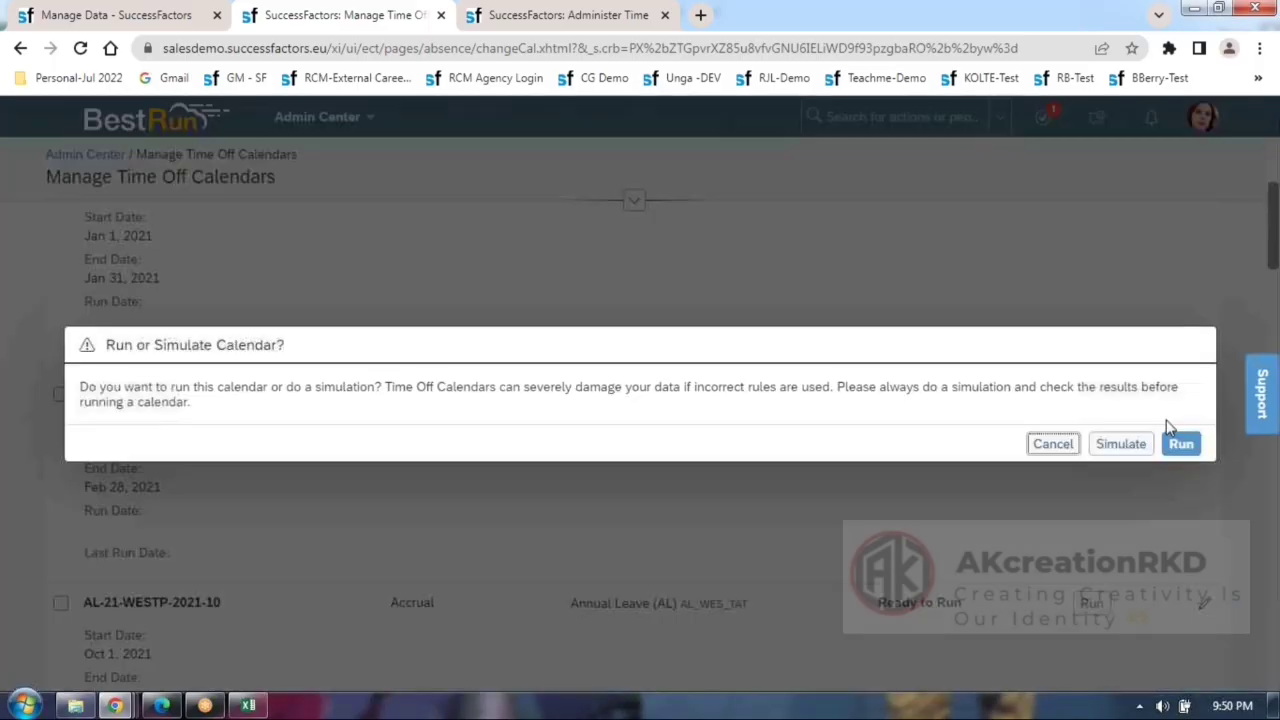
{"action": "left_click", "coordinate": [1182, 444]}
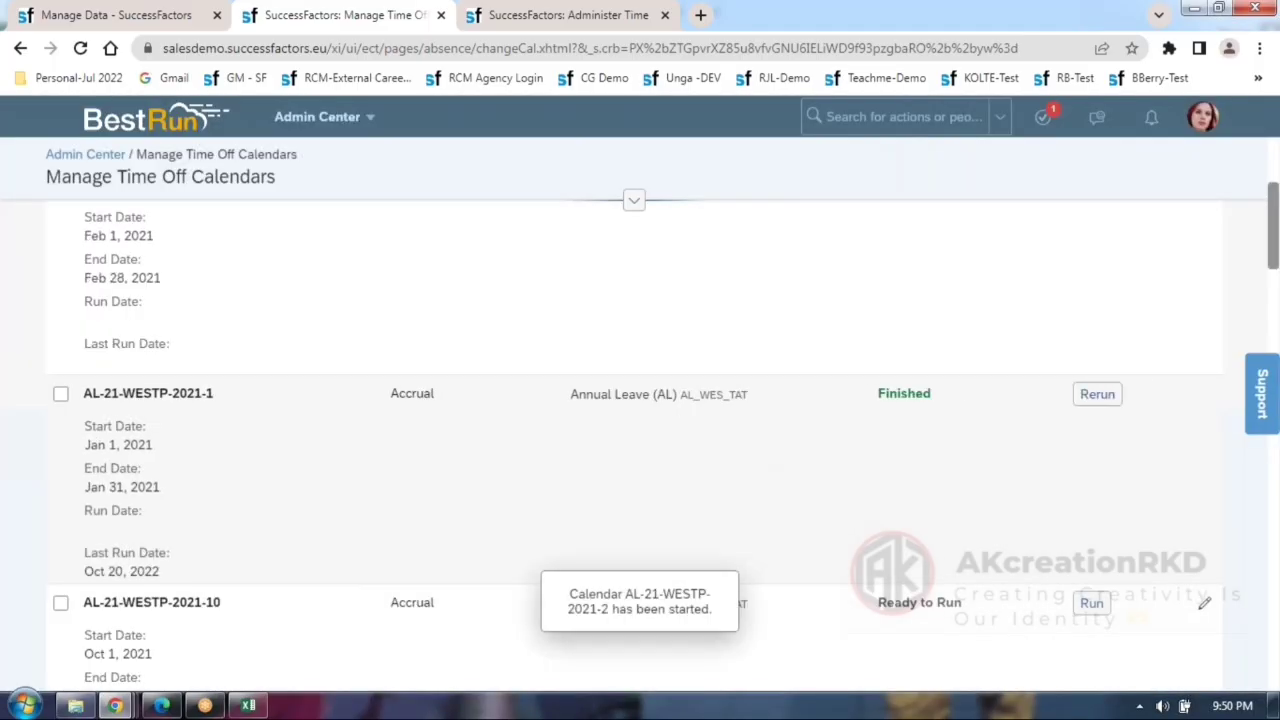
Run the March accrual calendar AL-21-WESTP-2021-3 without simulating it.
{"action": "scroll", "coordinate": [511, 482], "scroll_direction": "down", "scroll_amount": 15}
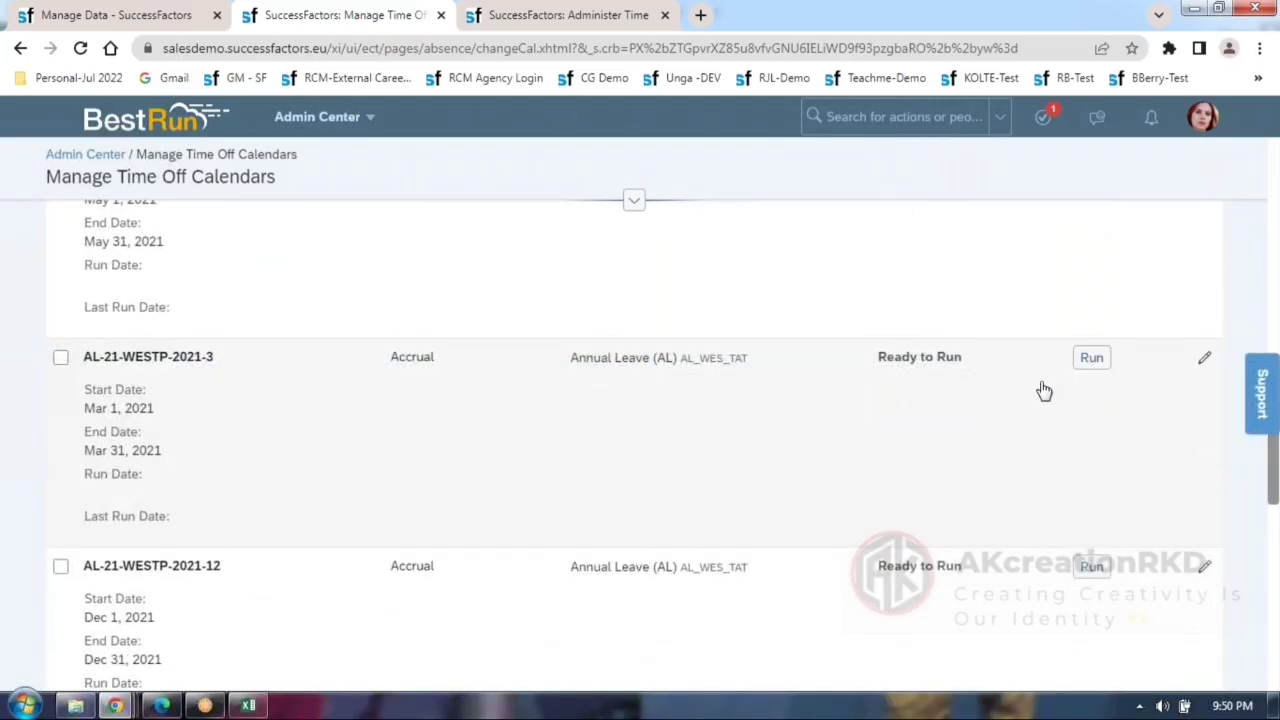
{"action": "left_click", "coordinate": [1091, 360]}
{"action": "left_click", "coordinate": [1181, 440]}
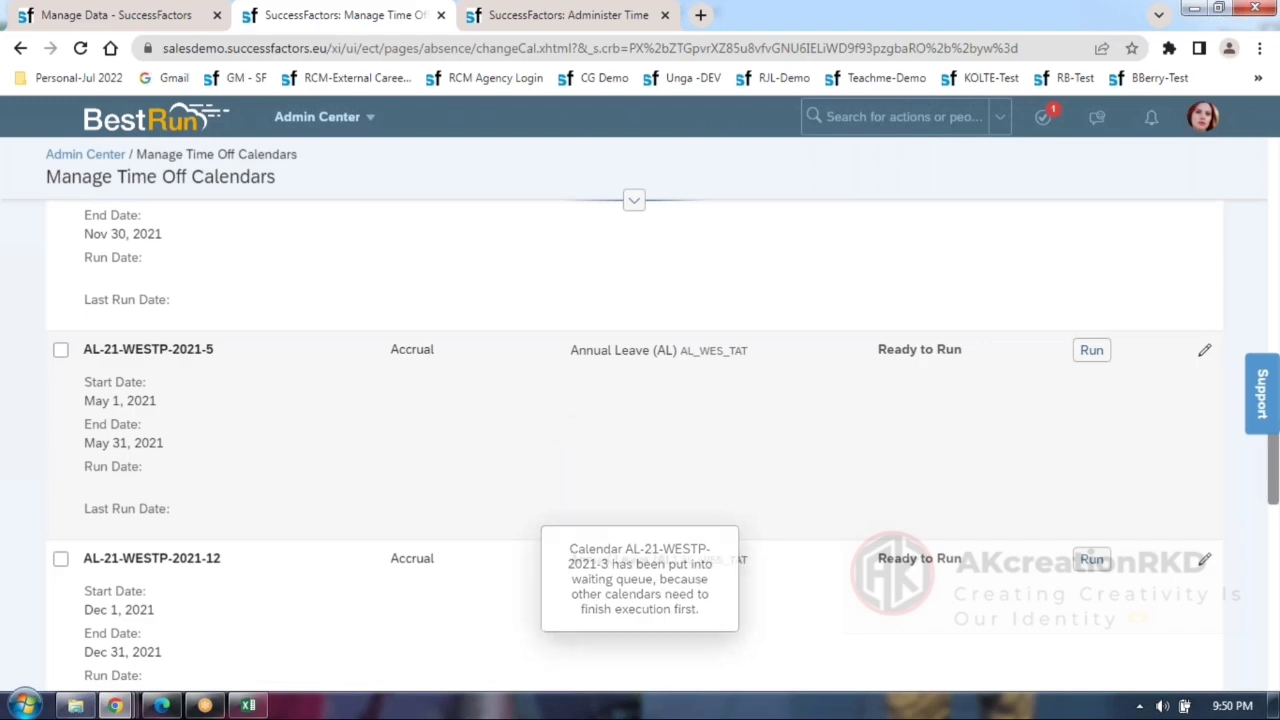
Run the April accrual calendar AL-21-WESTP-2021-4 without simulating it.
{"action": "scroll", "coordinate": [556, 438], "scroll_direction": "up", "scroll_amount": 1}
{"action": "scroll", "coordinate": [556, 438], "scroll_direction": "down", "scroll_amount": 6}
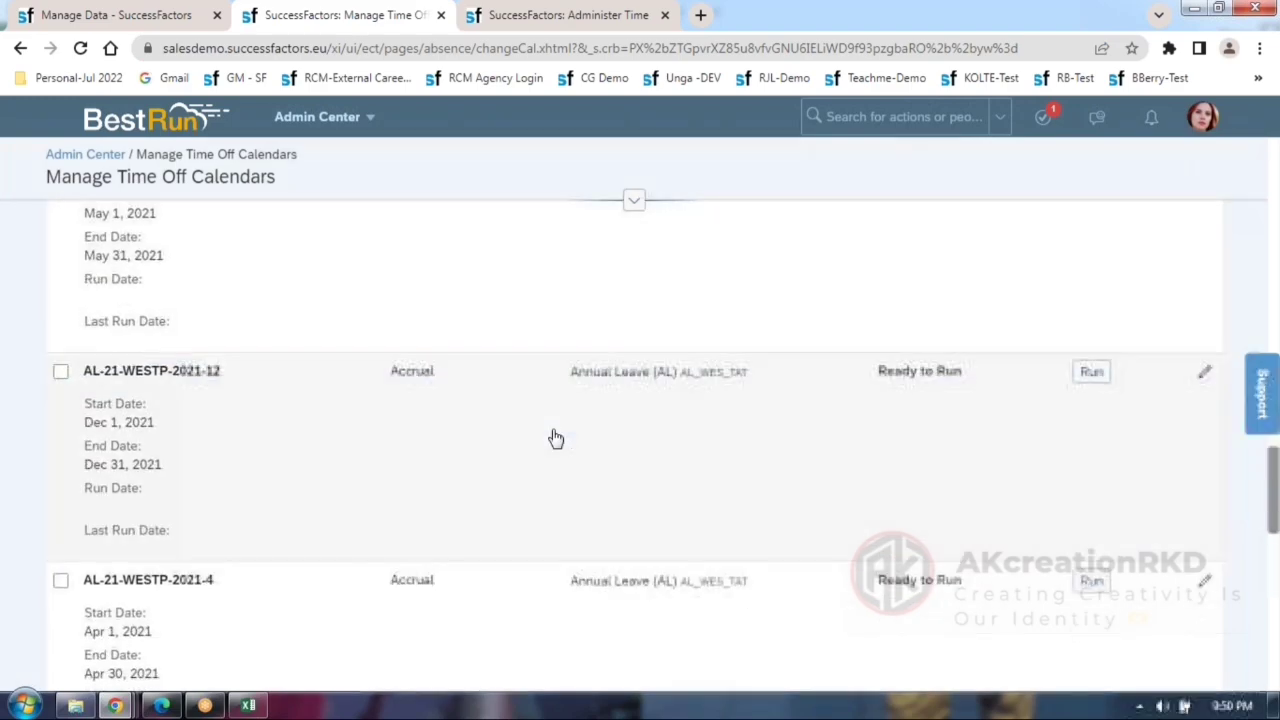
{"action": "left_click", "coordinate": [1091, 299]}
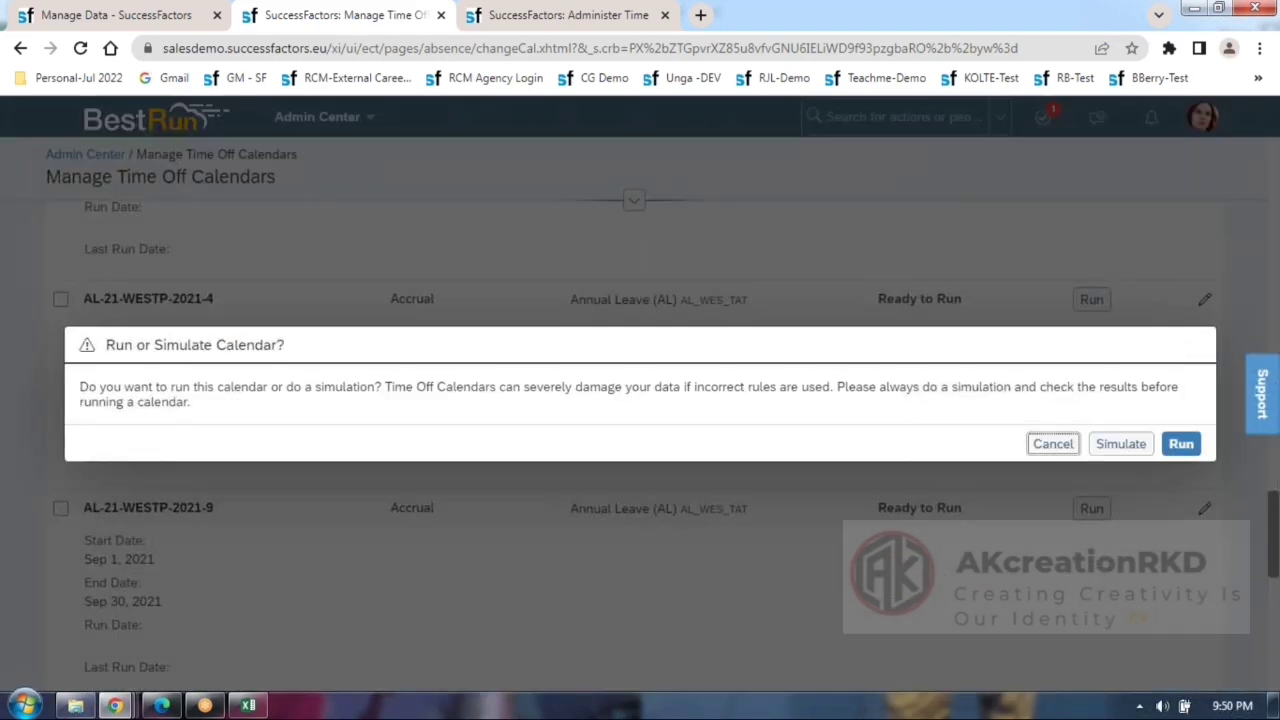
{"action": "left_click", "coordinate": [1181, 443]}
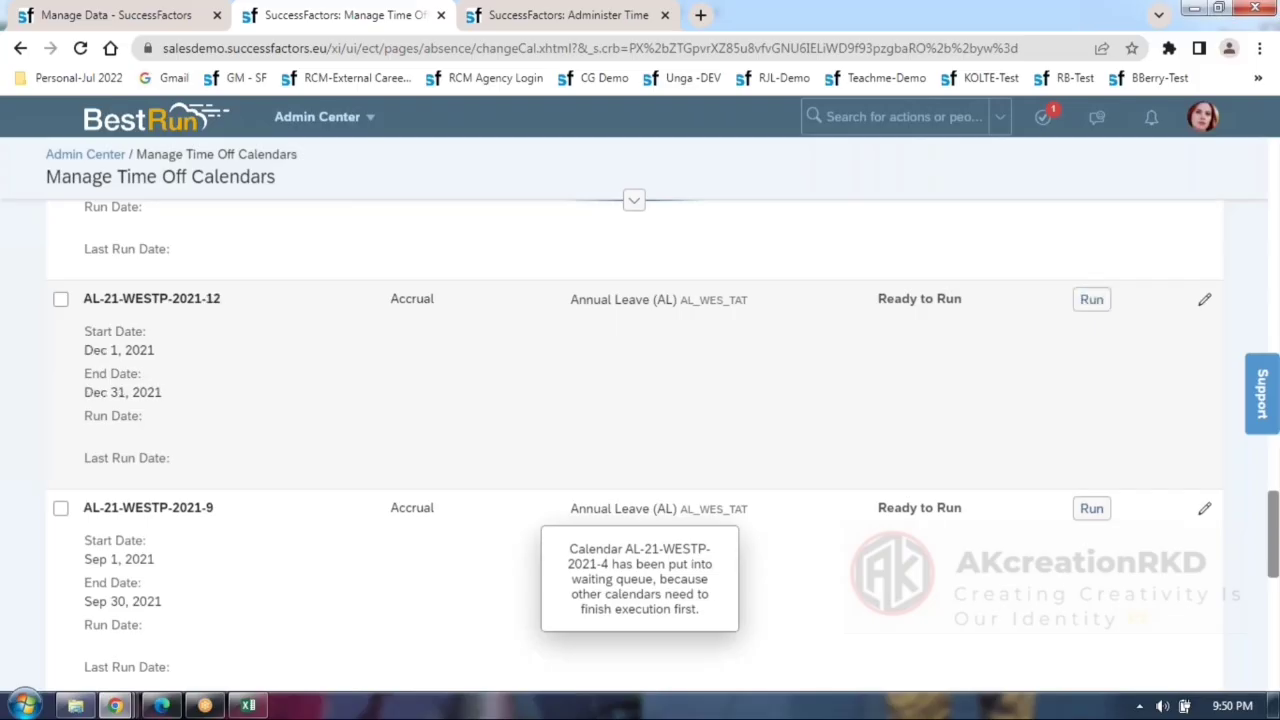
Run the May accrual calendar AL-21-WESTP-2021-5 without simulating it.
{"action": "scroll", "coordinate": [634, 445], "scroll_direction": "up", "scroll_amount": 2}
{"action": "left_click", "coordinate": [1092, 280]}
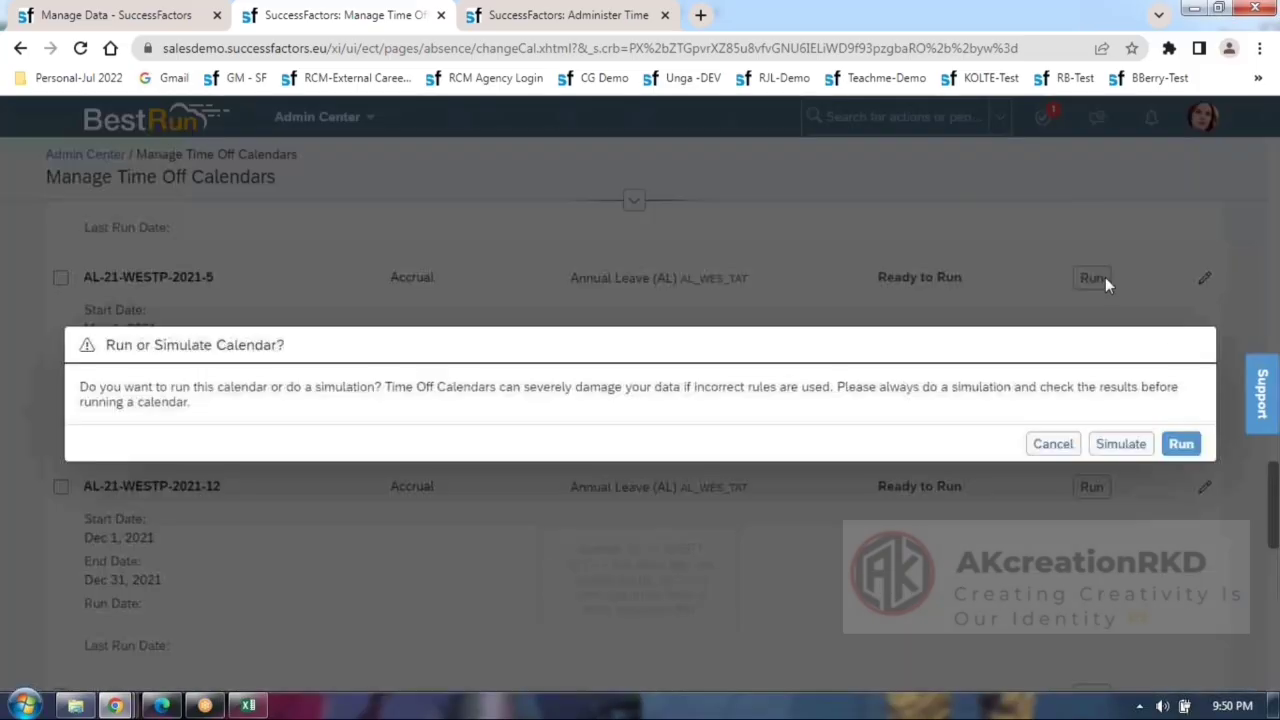
{"action": "left_click", "coordinate": [1181, 443]}
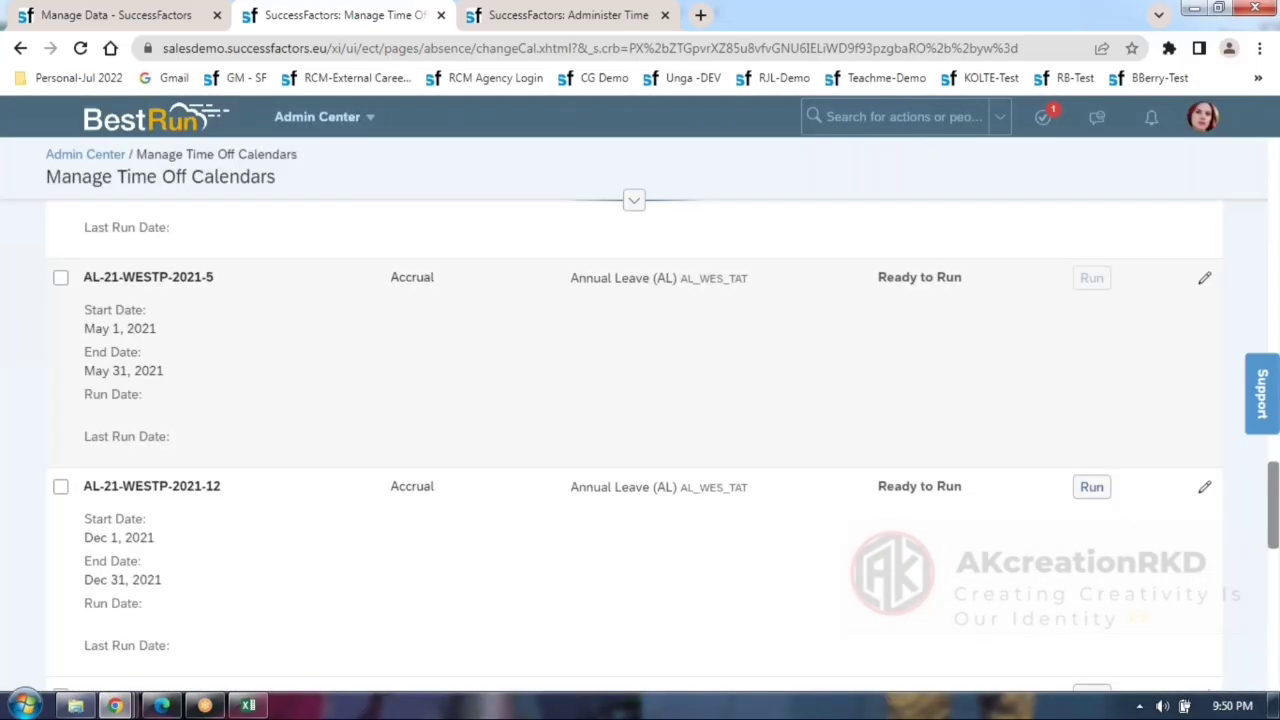
Find the June accrual calendar AL-21-WESTP-2021-6 in the list and run it without simulation.
{"action": "scroll", "coordinate": [634, 445], "scroll_direction": "down", "scroll_amount": 5}
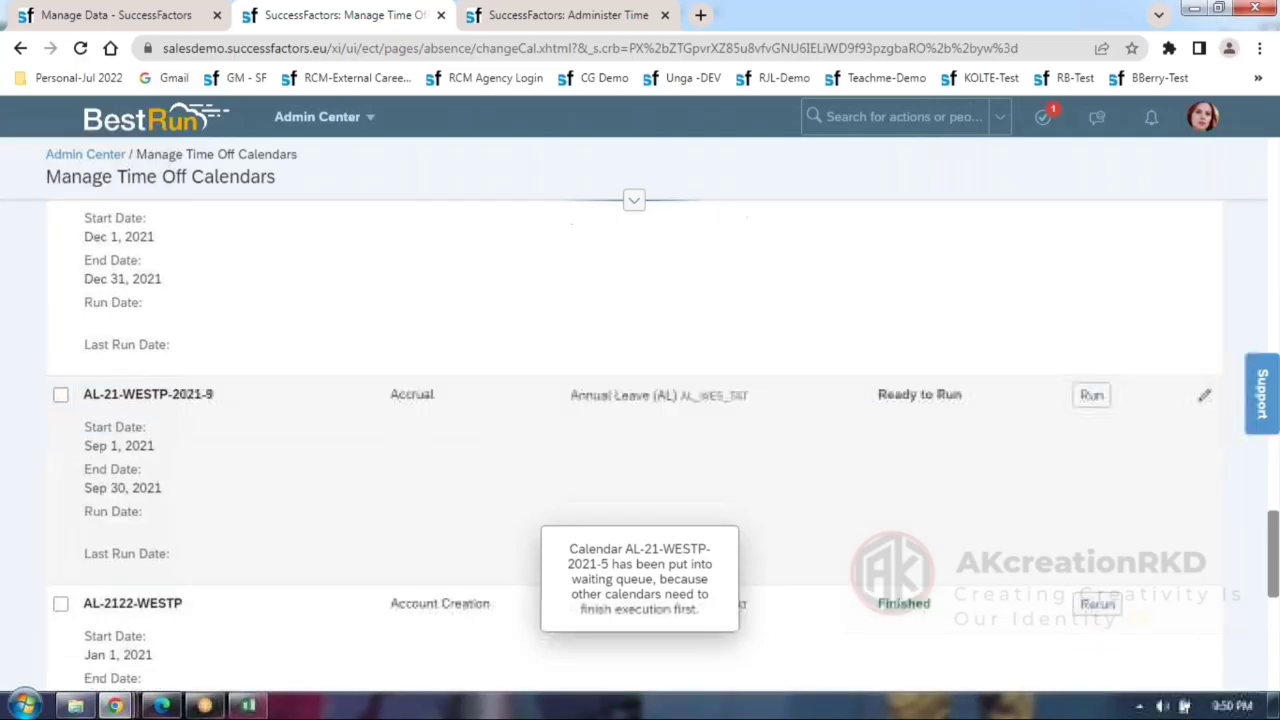
{"action": "scroll", "coordinate": [1010, 441], "scroll_direction": "up", "scroll_amount": 10}
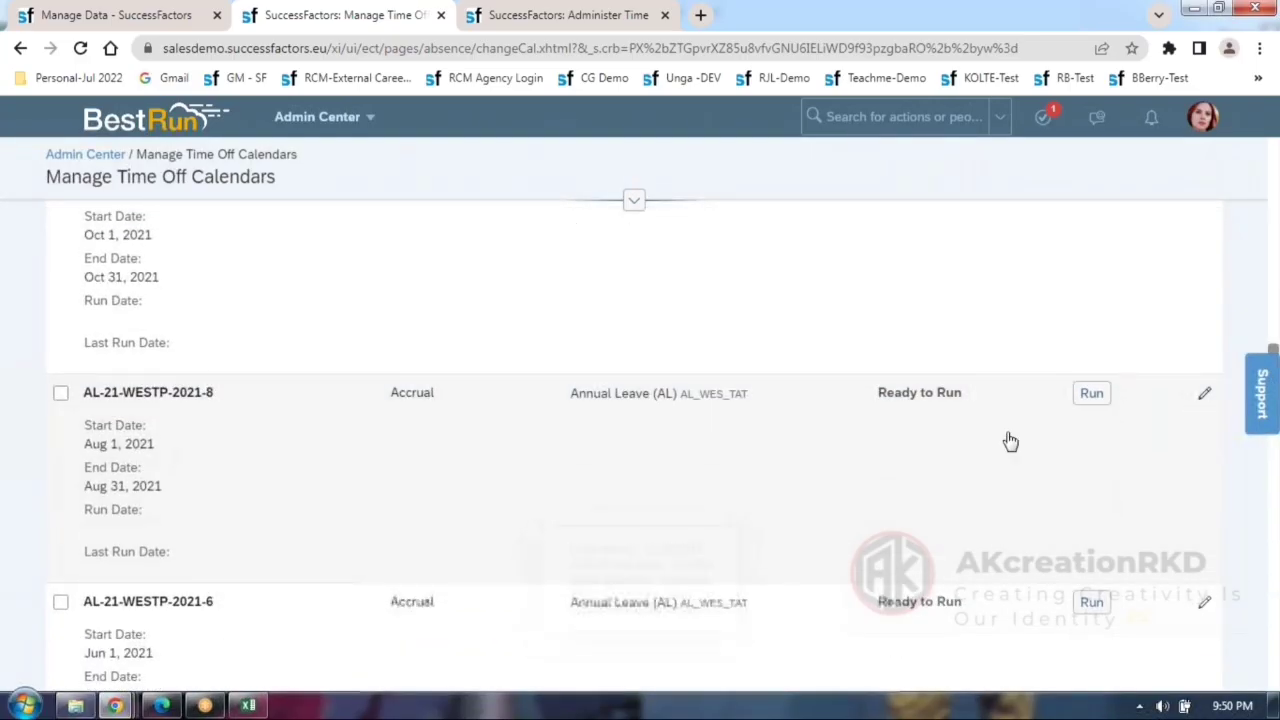
{"action": "left_click", "coordinate": [1100, 604]}
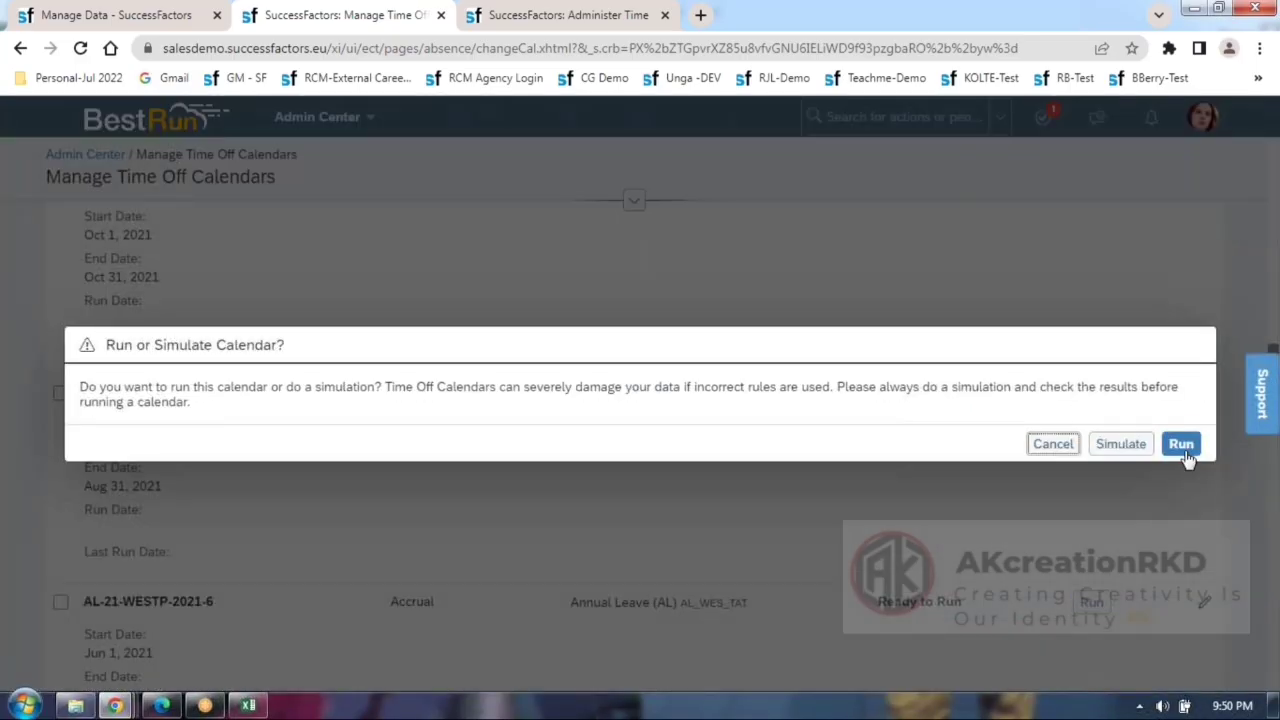
{"action": "left_click", "coordinate": [1181, 443]}
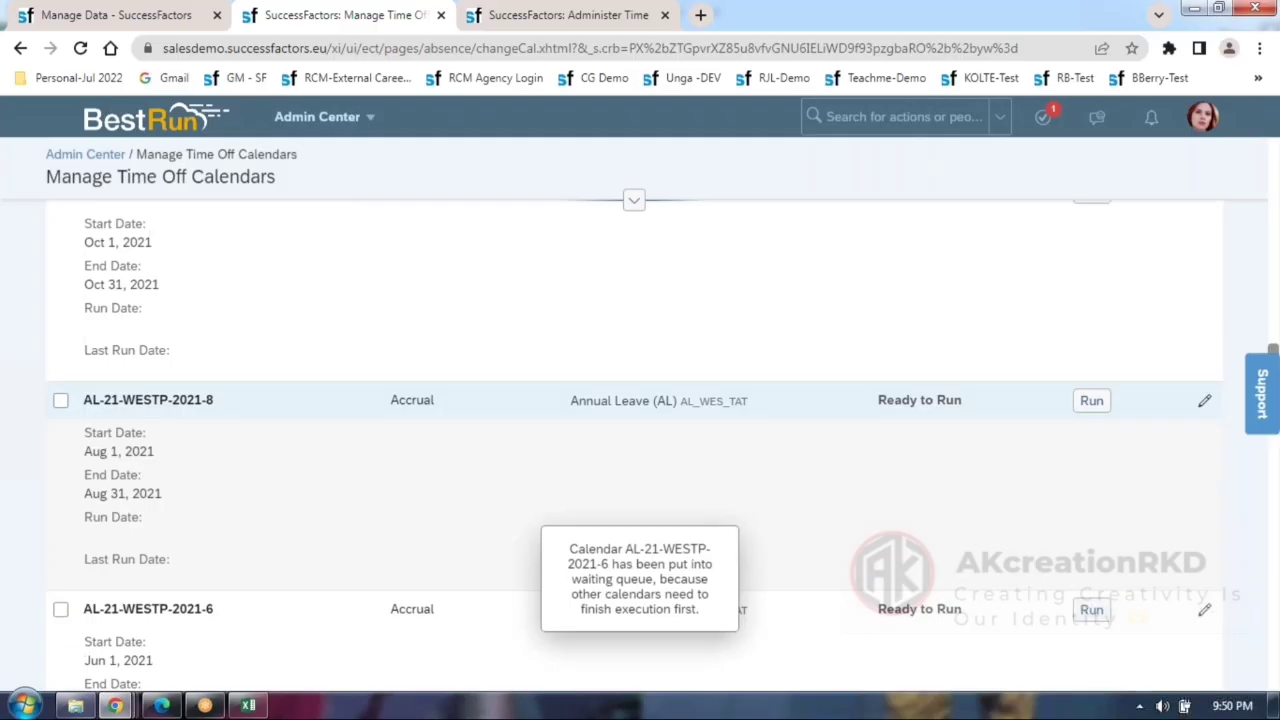
Run the July accrual calendar AL-21-WESTP-2021-7 without simulating it.
{"action": "scroll", "coordinate": [634, 446], "scroll_direction": "up", "scroll_amount": 2}
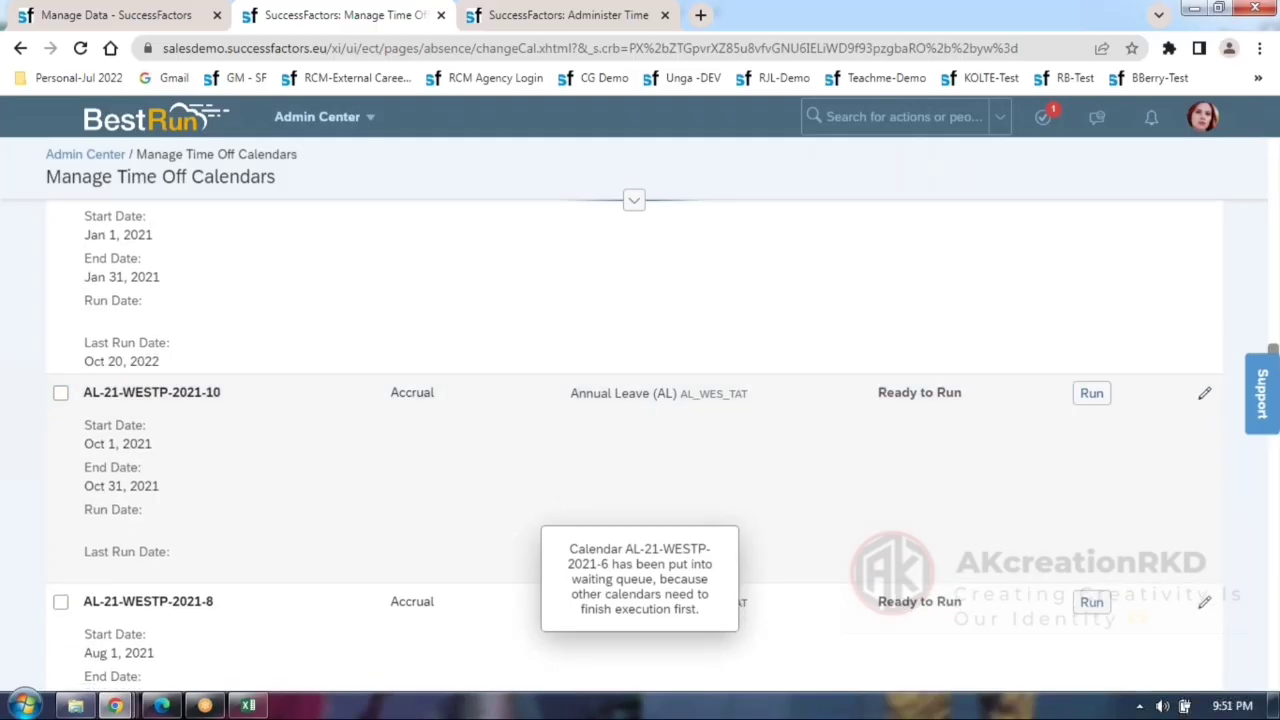
{"action": "scroll", "coordinate": [386, 443], "scroll_direction": "down", "scroll_amount": 3}
{"action": "left_click", "coordinate": [1093, 533]}
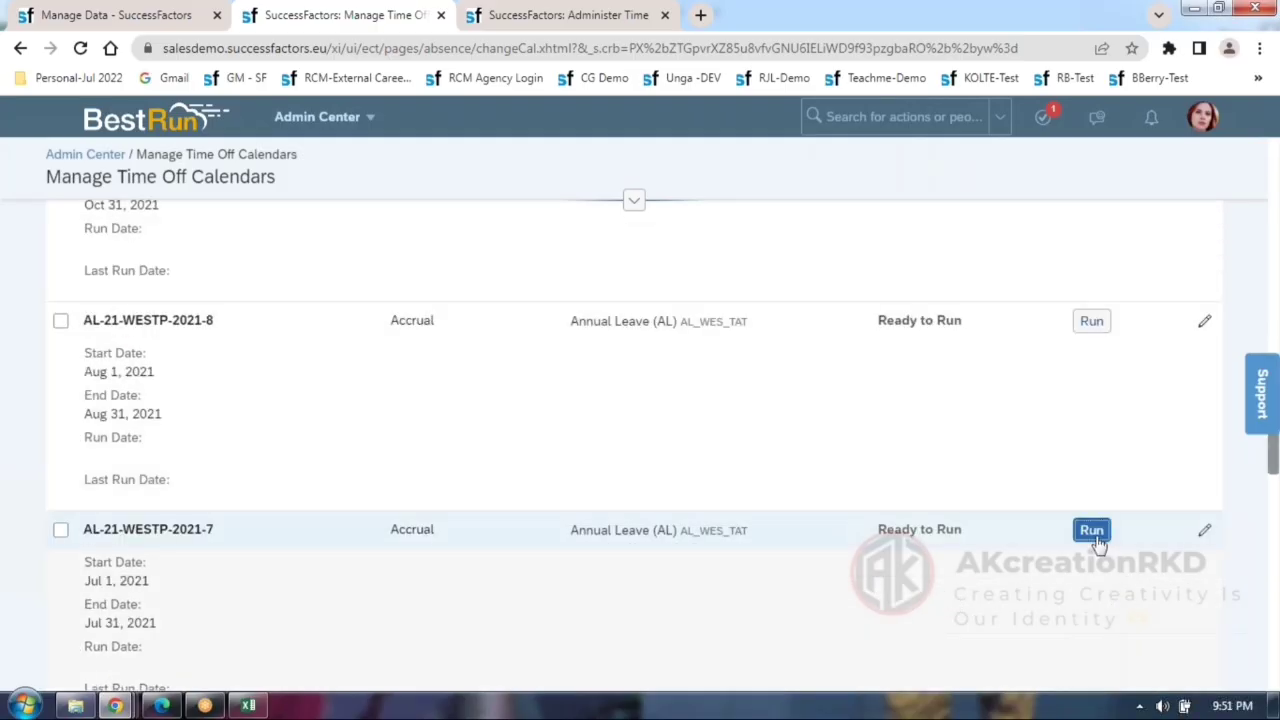
{"action": "left_click", "coordinate": [1181, 443]}
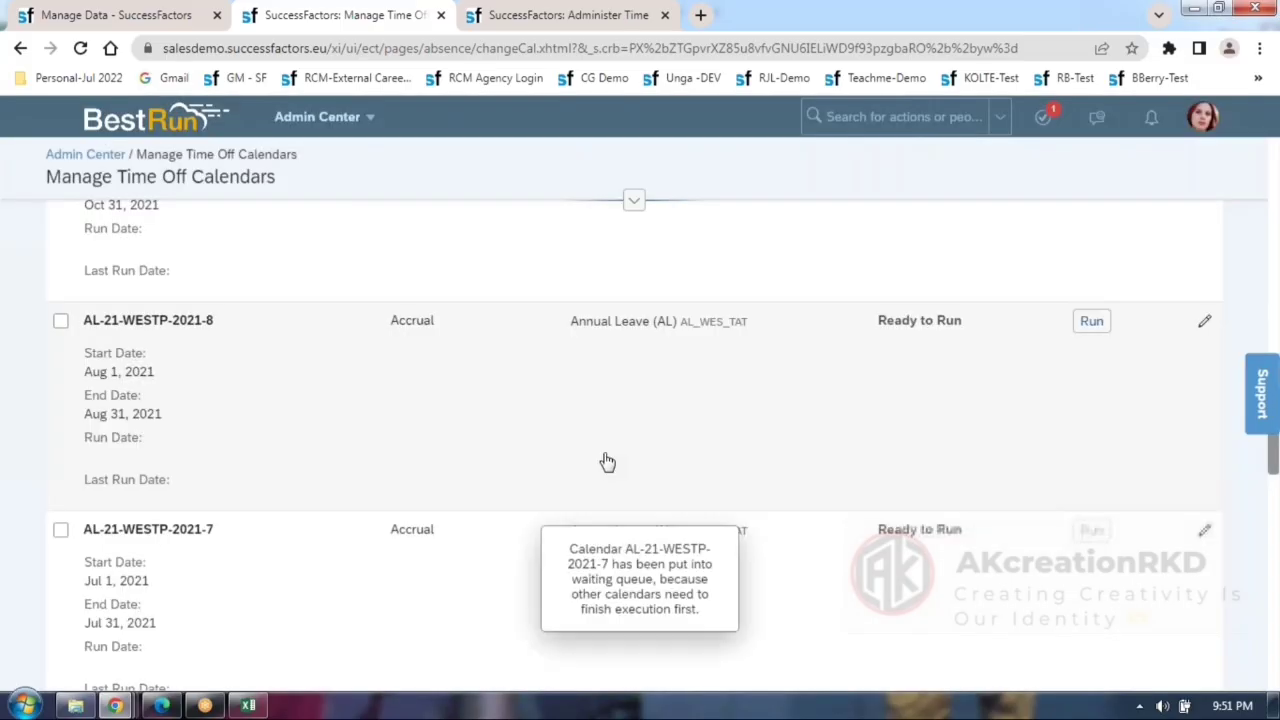
Run the August accrual calendar AL-21-WESTP-2021-8 without simulating it.
{"action": "scroll", "coordinate": [607, 462], "scroll_direction": "up", "scroll_amount": 2}
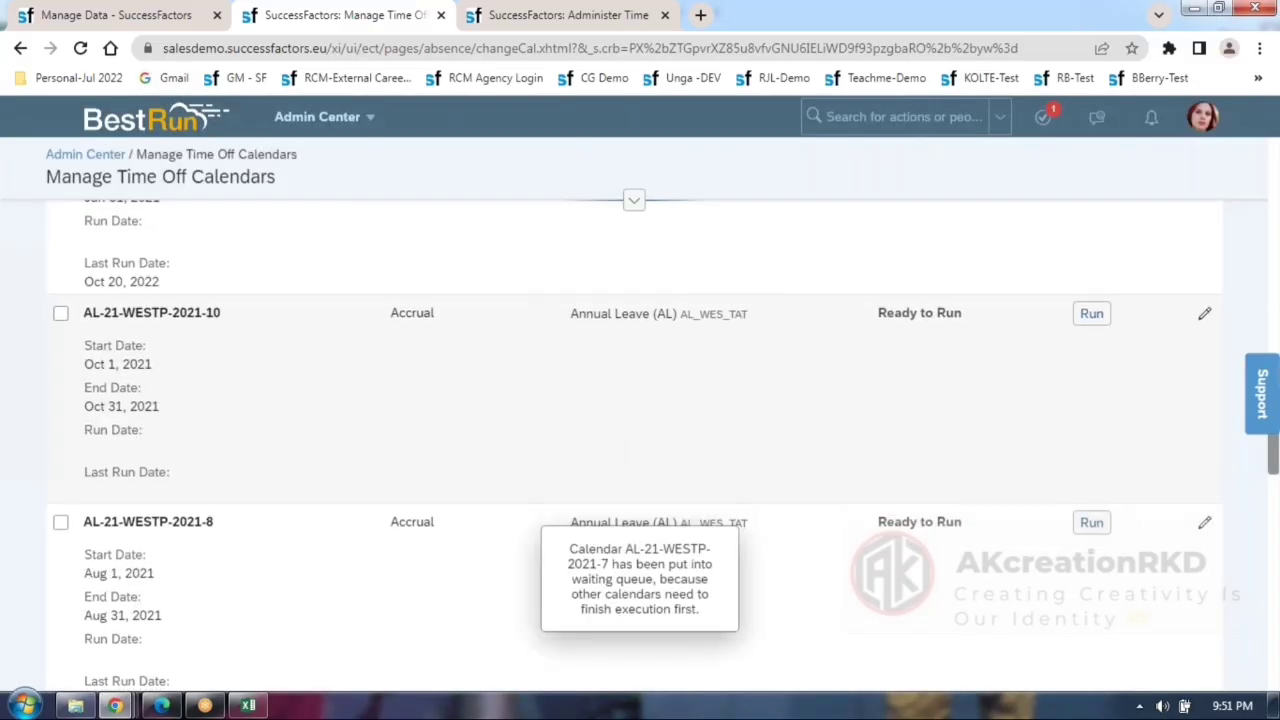
{"action": "left_click", "coordinate": [1094, 525]}
{"action": "left_click", "coordinate": [1181, 443]}
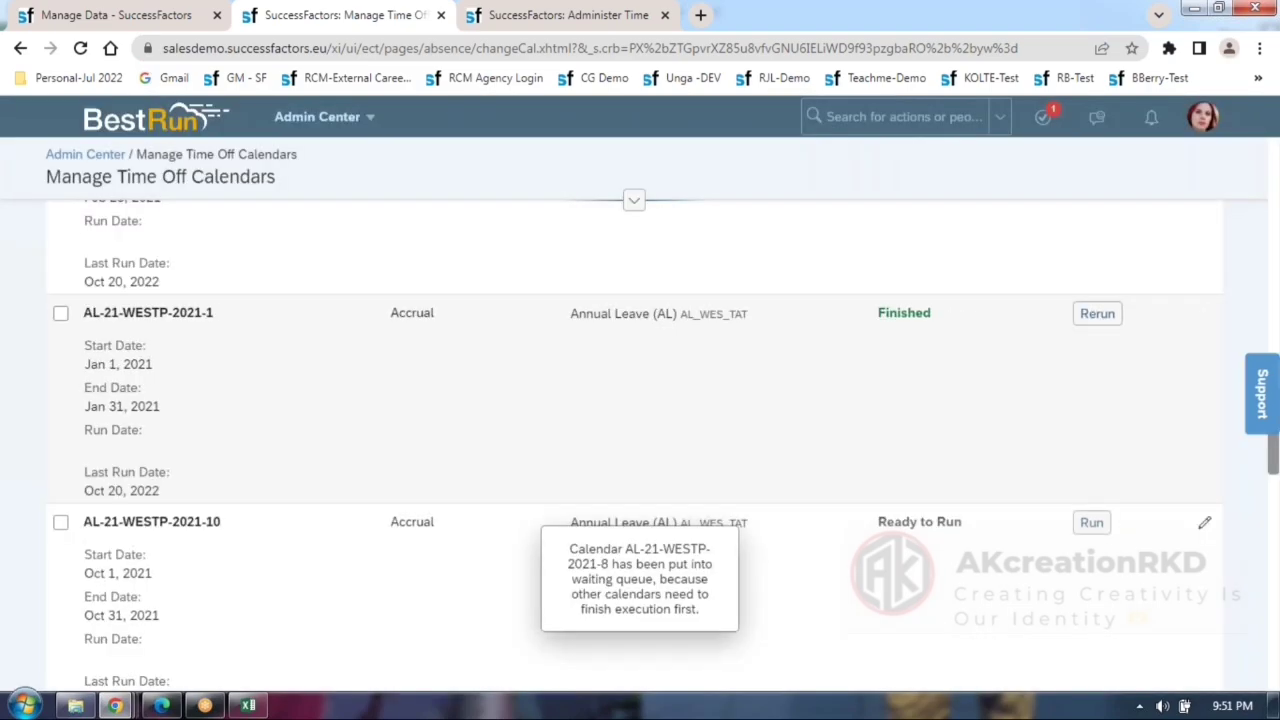
Find the September accrual calendar AL-21-WESTP-2021-9 in the list and run it without simulation.
{"action": "scroll", "coordinate": [537, 466], "scroll_direction": "down", "scroll_amount": 5}
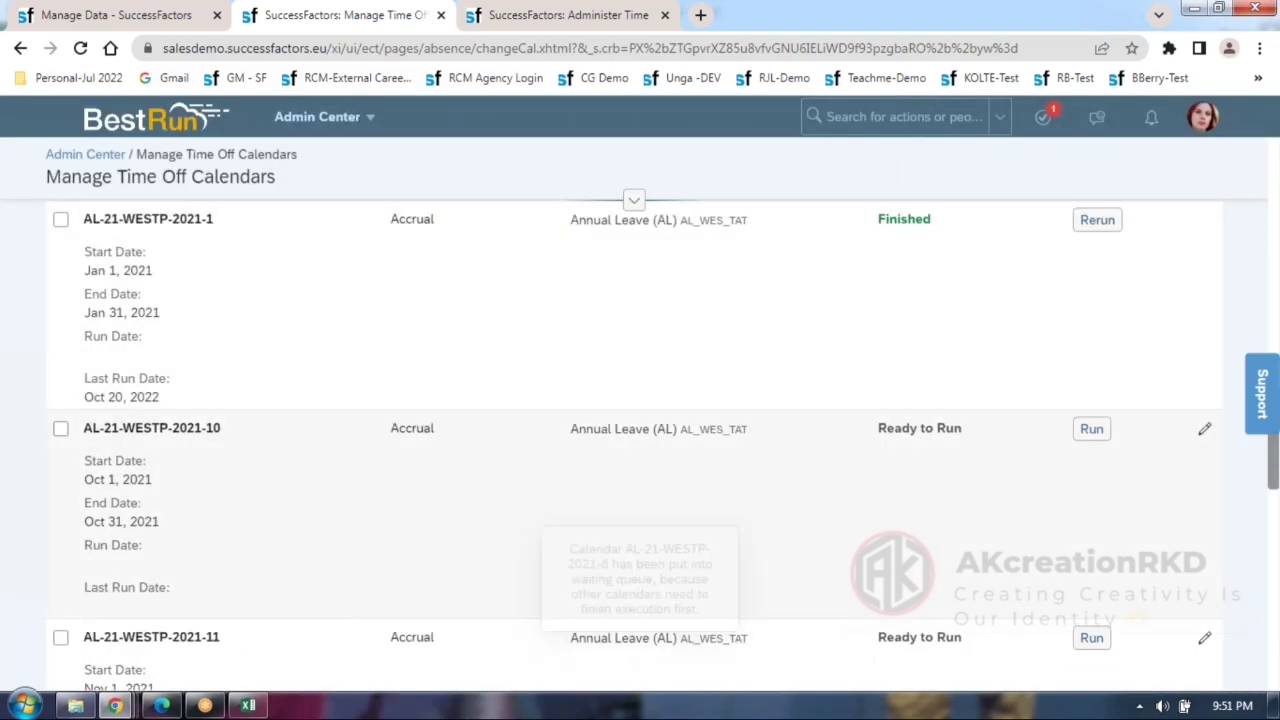
{"action": "scroll", "coordinate": [1128, 517], "scroll_direction": "down", "scroll_amount": 2}
{"action": "left_click", "coordinate": [1091, 492]}
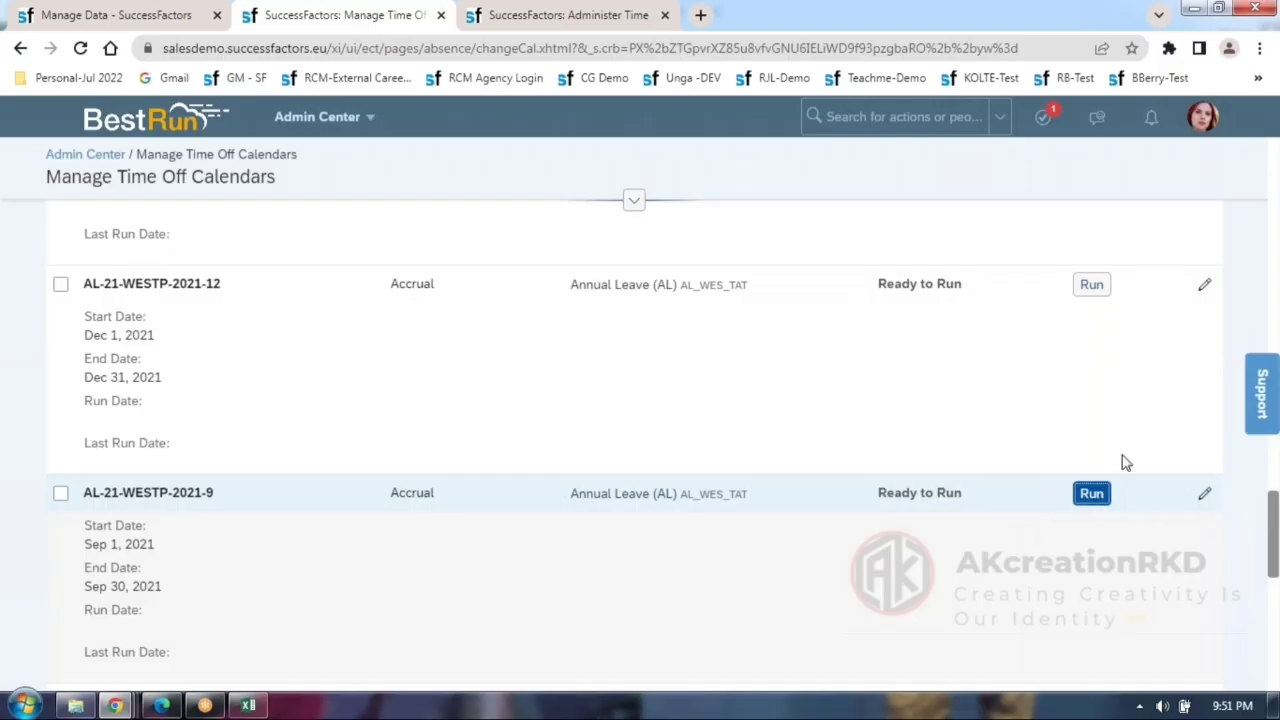
{"action": "left_click", "coordinate": [1181, 443]}
Run the October accrual calendar AL-21-WESTP-2021-10 without simulating it.
{"action": "scroll", "coordinate": [568, 443], "scroll_direction": "up", "scroll_amount": 7}
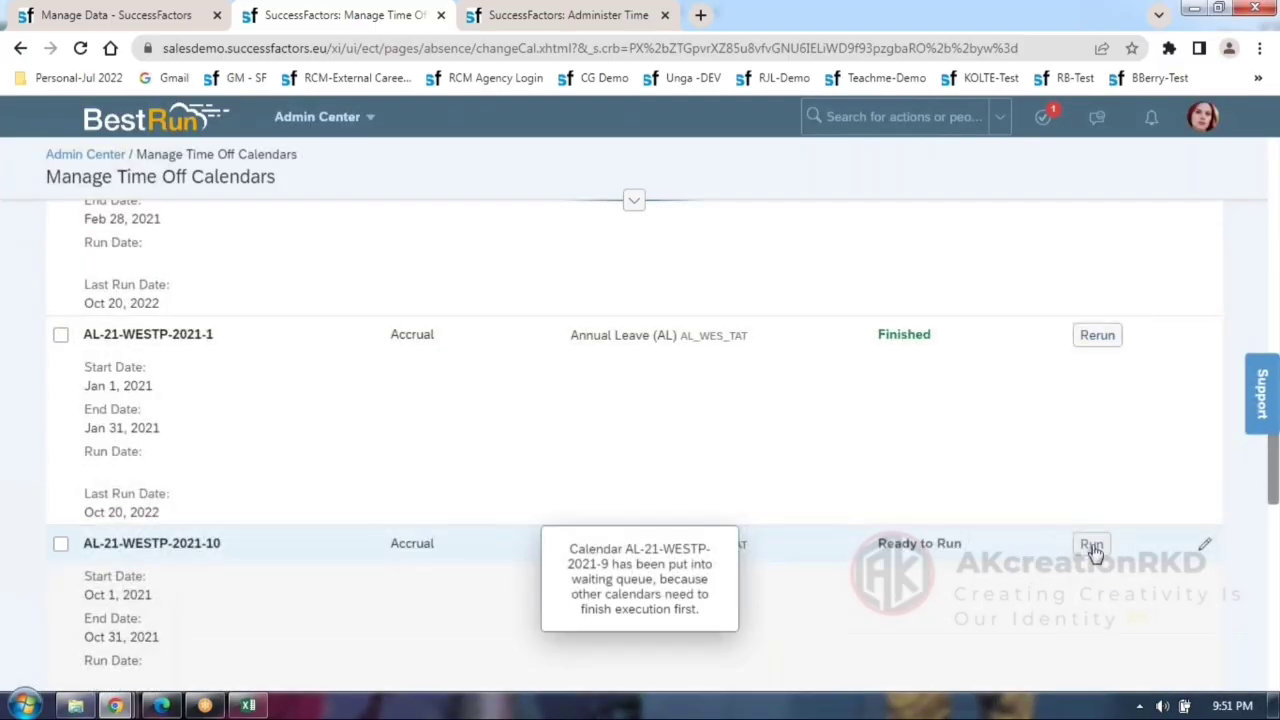
{"action": "left_click", "coordinate": [1091, 545]}
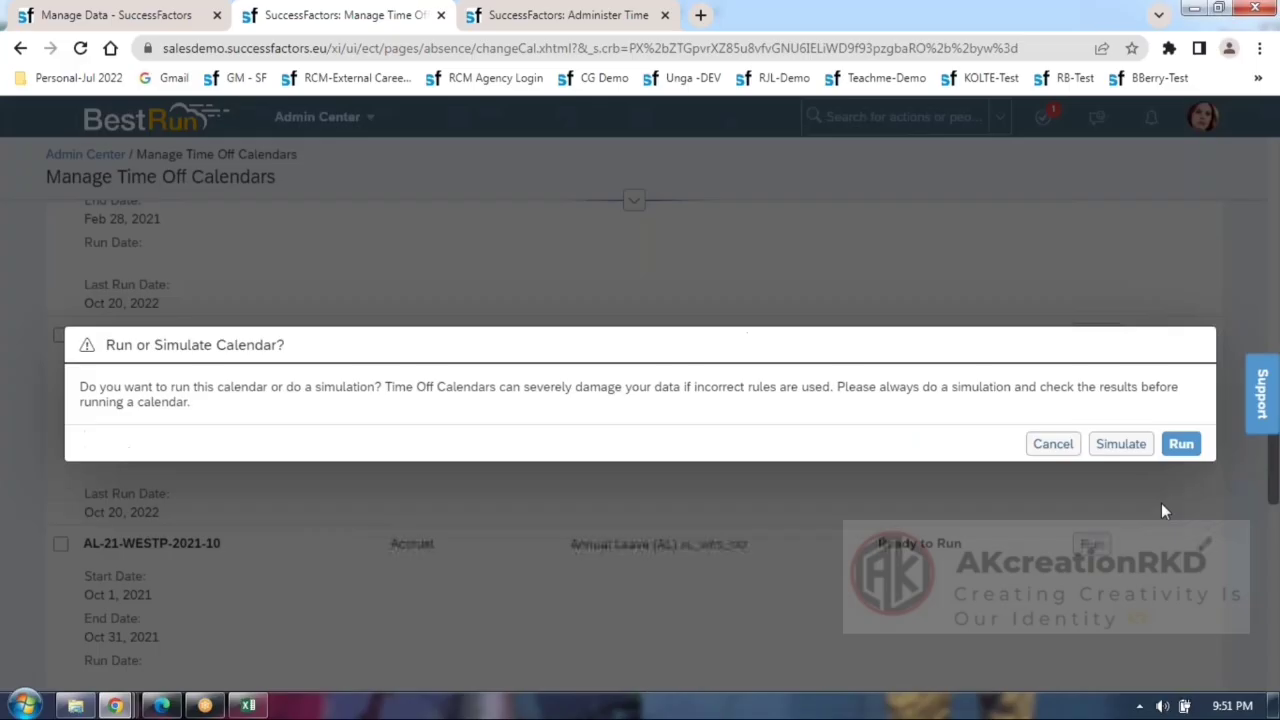
{"action": "left_click", "coordinate": [1181, 443]}
Run the November accrual calendar AL-21-WESTP-2021-11 without simulating it.
{"action": "scroll", "coordinate": [779, 505], "scroll_direction": "down", "scroll_amount": 5}
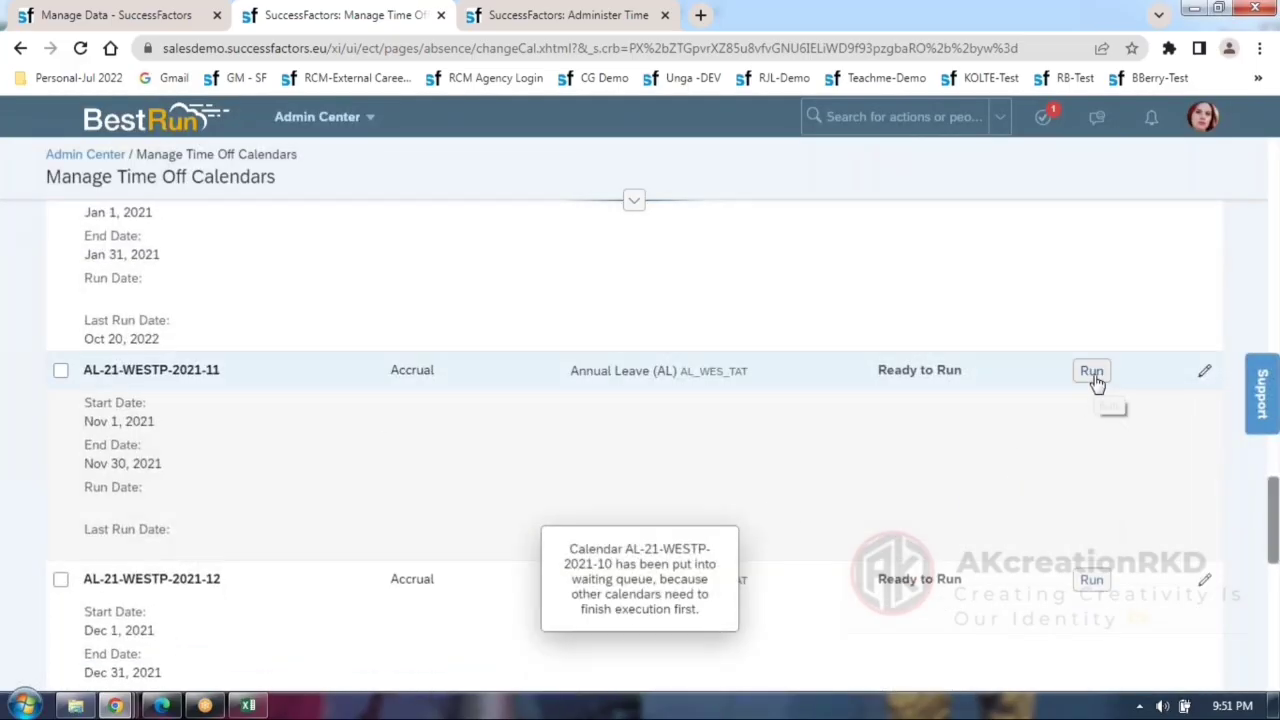
{"action": "left_click", "coordinate": [1092, 371]}
{"action": "left_click", "coordinate": [1172, 443]}
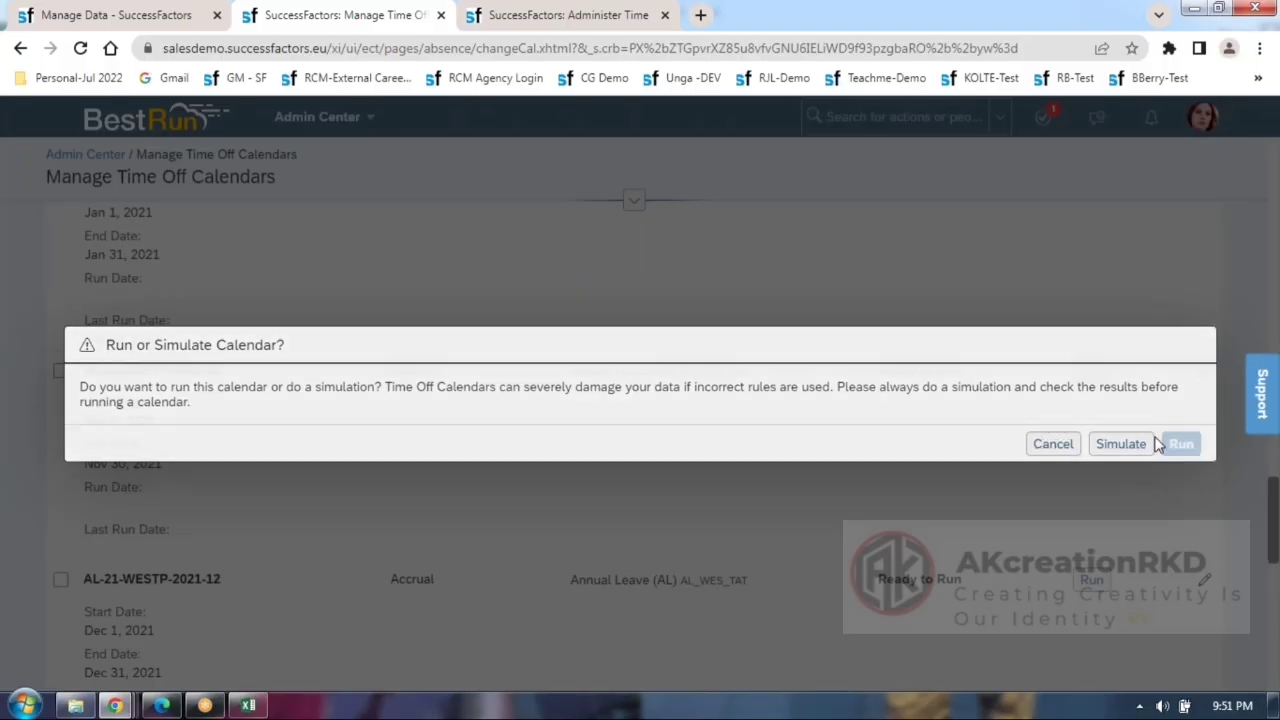
Run the December accrual calendar AL-21-WESTP-2021-12 without simulating it.
{"action": "scroll", "coordinate": [540, 448], "scroll_direction": "down", "scroll_amount": 2}
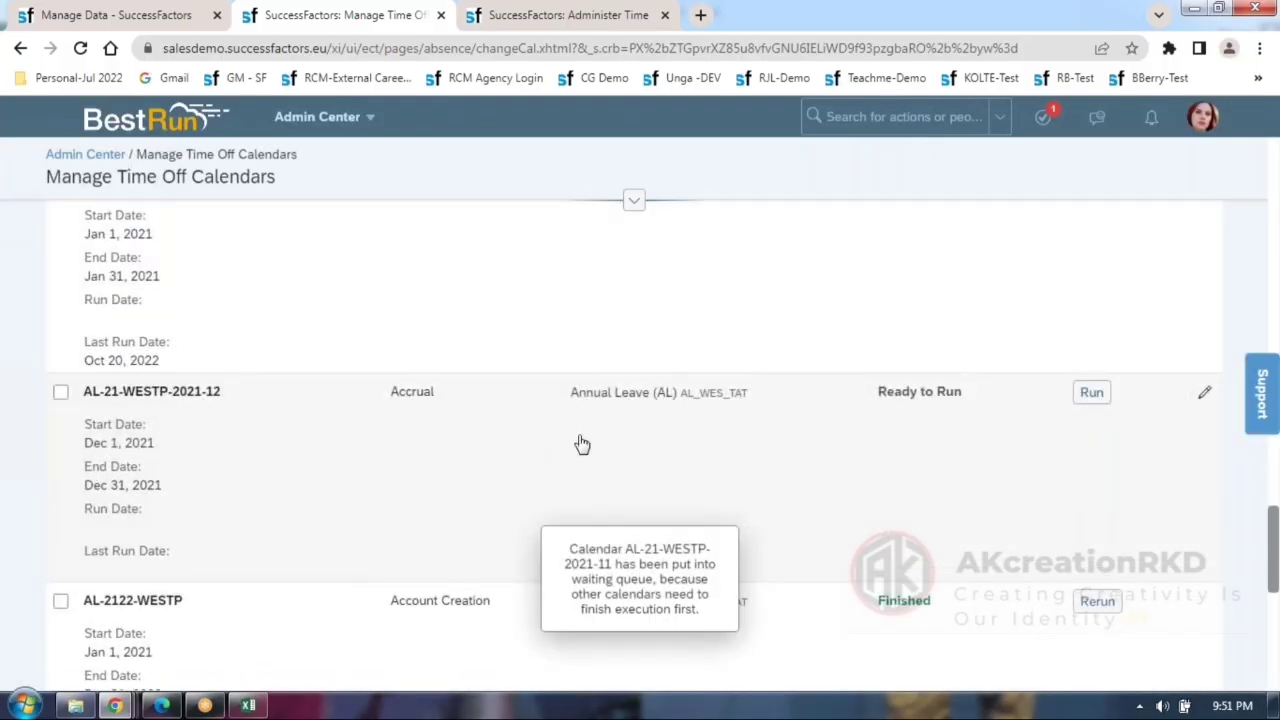
{"action": "left_click", "coordinate": [1095, 395]}
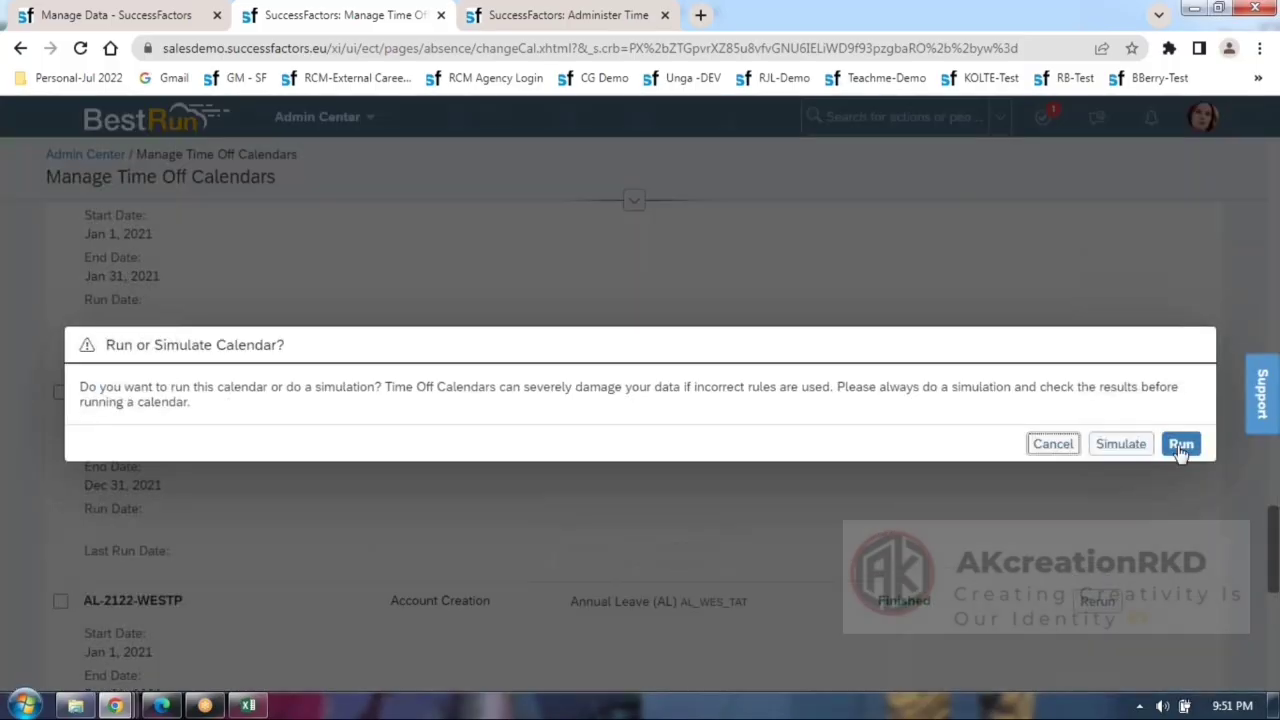
{"action": "left_click", "coordinate": [1180, 446]}
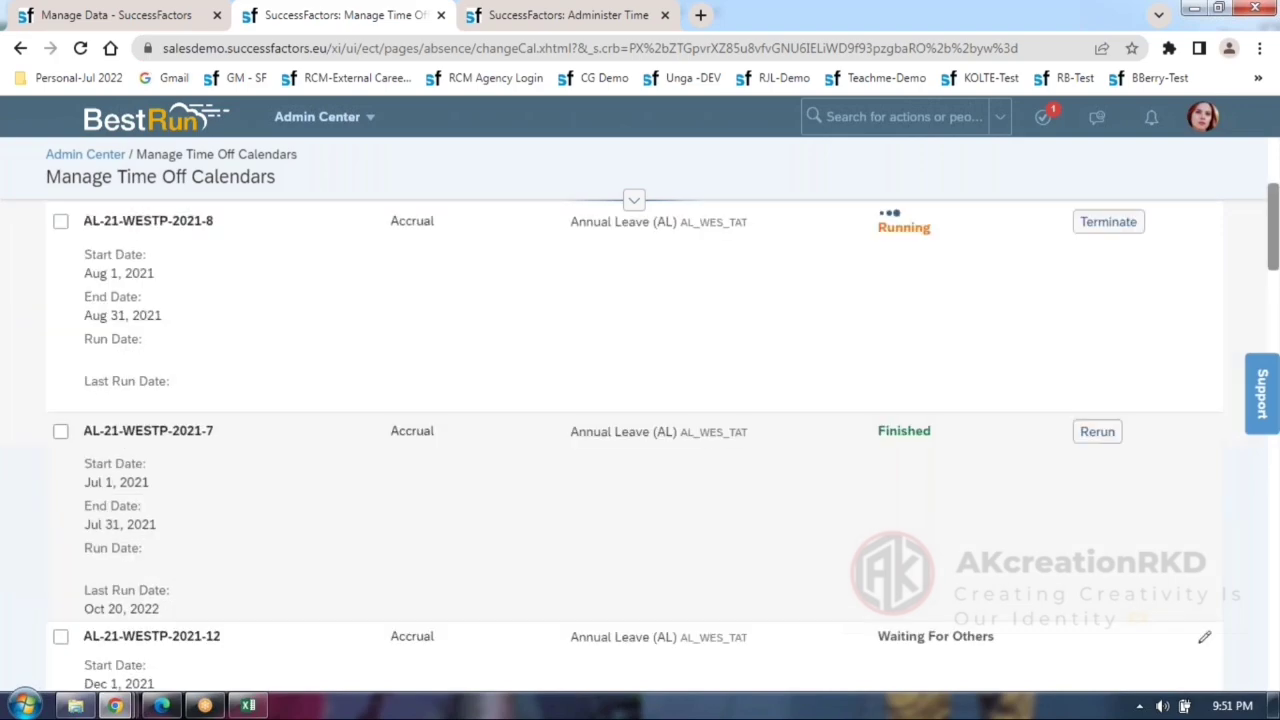
Check the run status of the July and August 2021 annual leave accrual calendars in Manage Time Off Calendars.
{"action": "scroll", "coordinate": [634, 485], "scroll_direction": "up", "scroll_amount": 2}
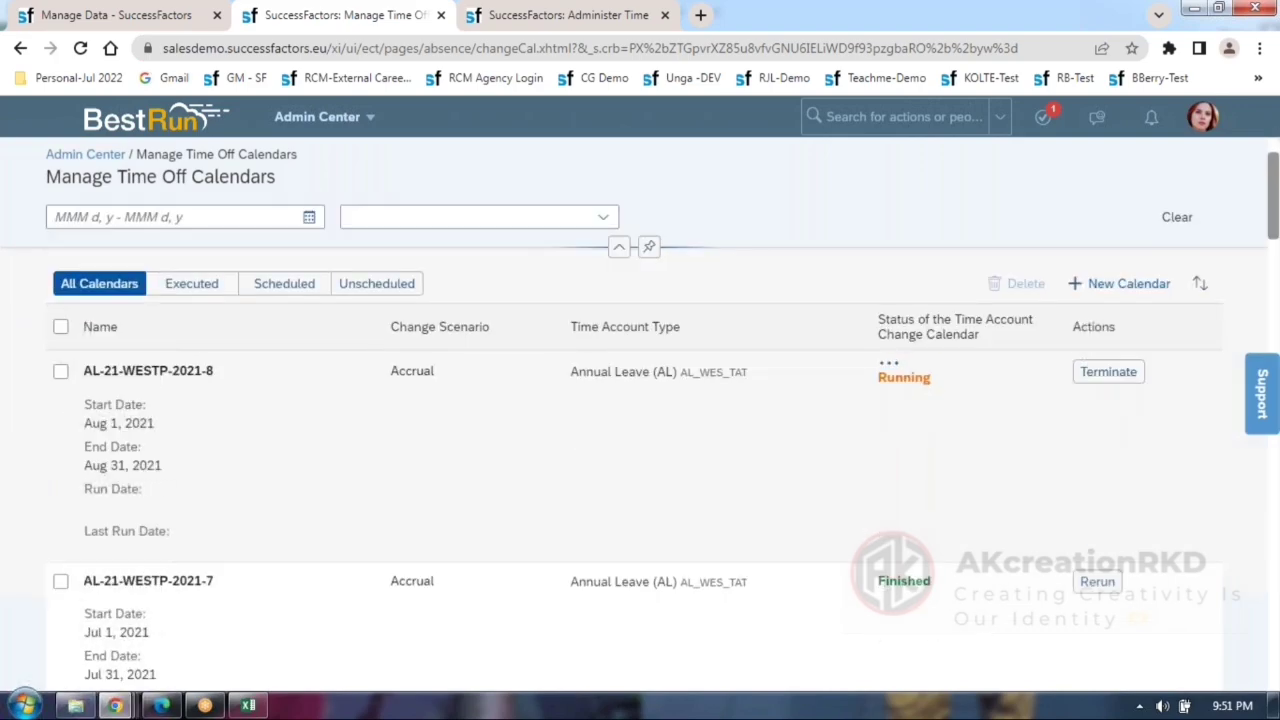
{"action": "scroll", "coordinate": [1100, 490], "scroll_direction": "down", "scroll_amount": 1}
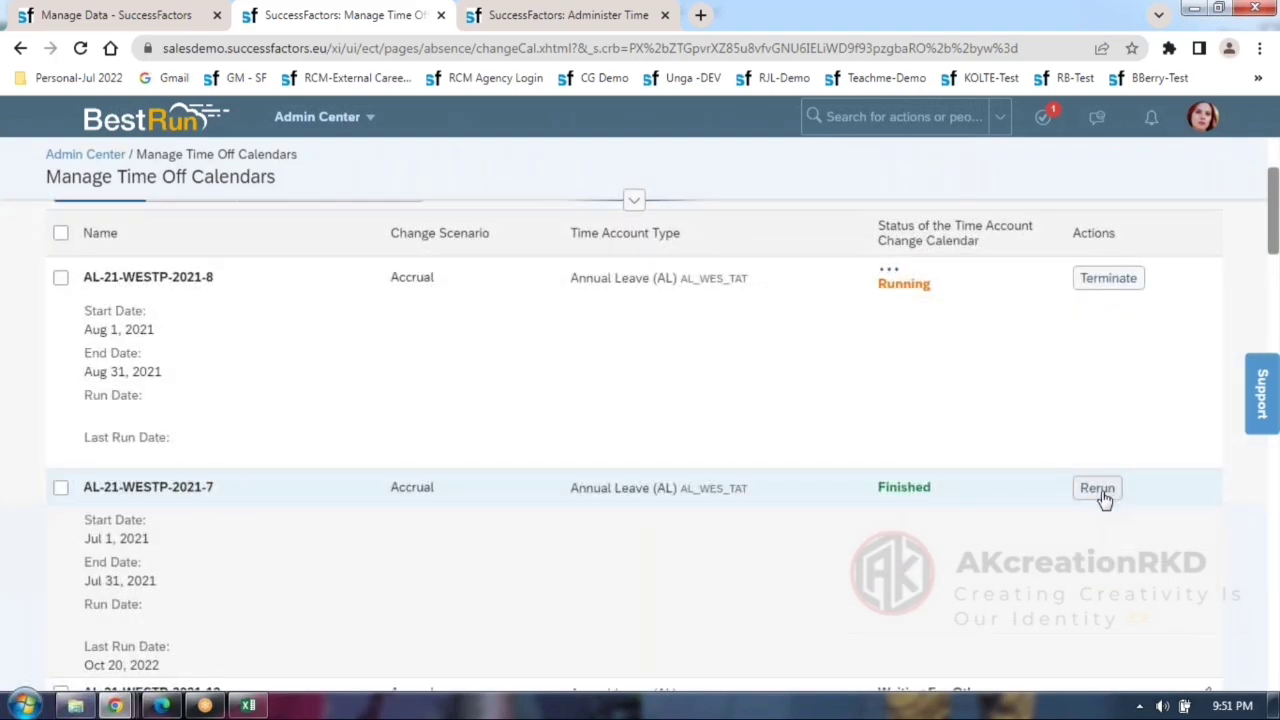
{"action": "left_click", "coordinate": [140, 14]}
{"action": "left_click", "coordinate": [340, 15]}
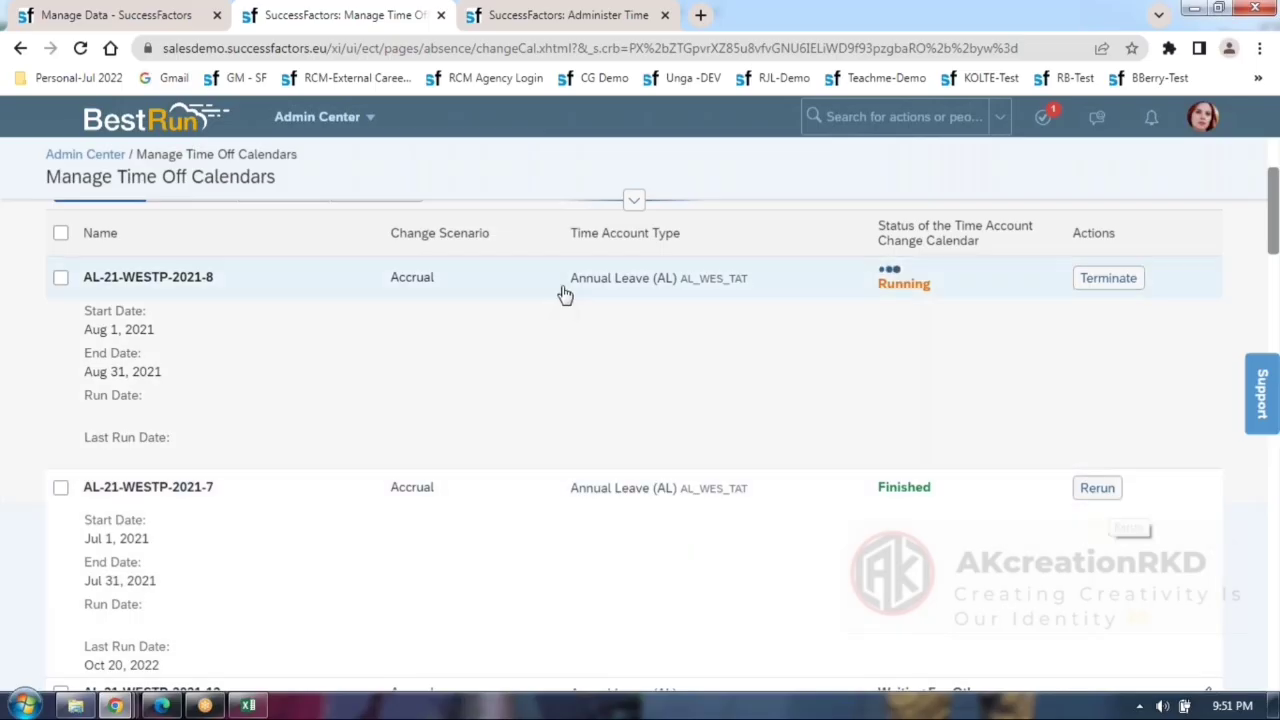
Switch to the Administer Time page, reload it, and review the Annual Leave (AL) 2021 account's past postings back to Feb 1, 2021.
{"action": "left_click", "coordinate": [523, 26]}
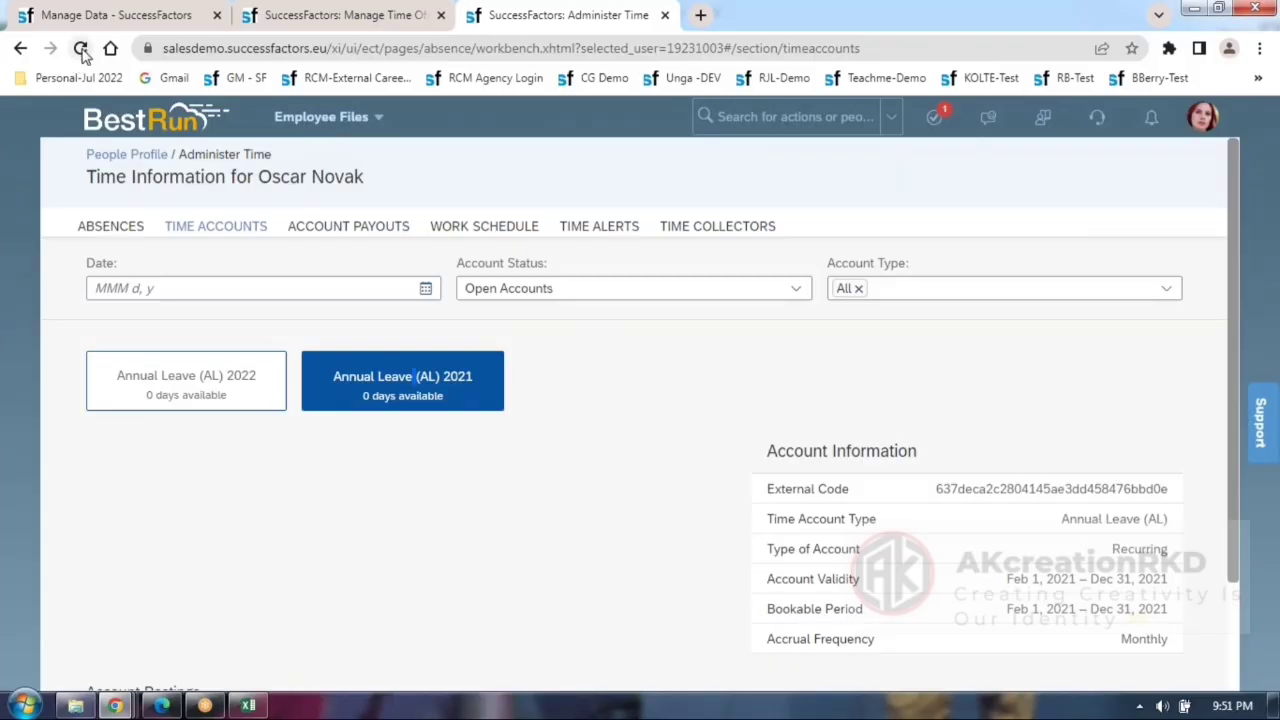
{"action": "left_click", "coordinate": [81, 48]}
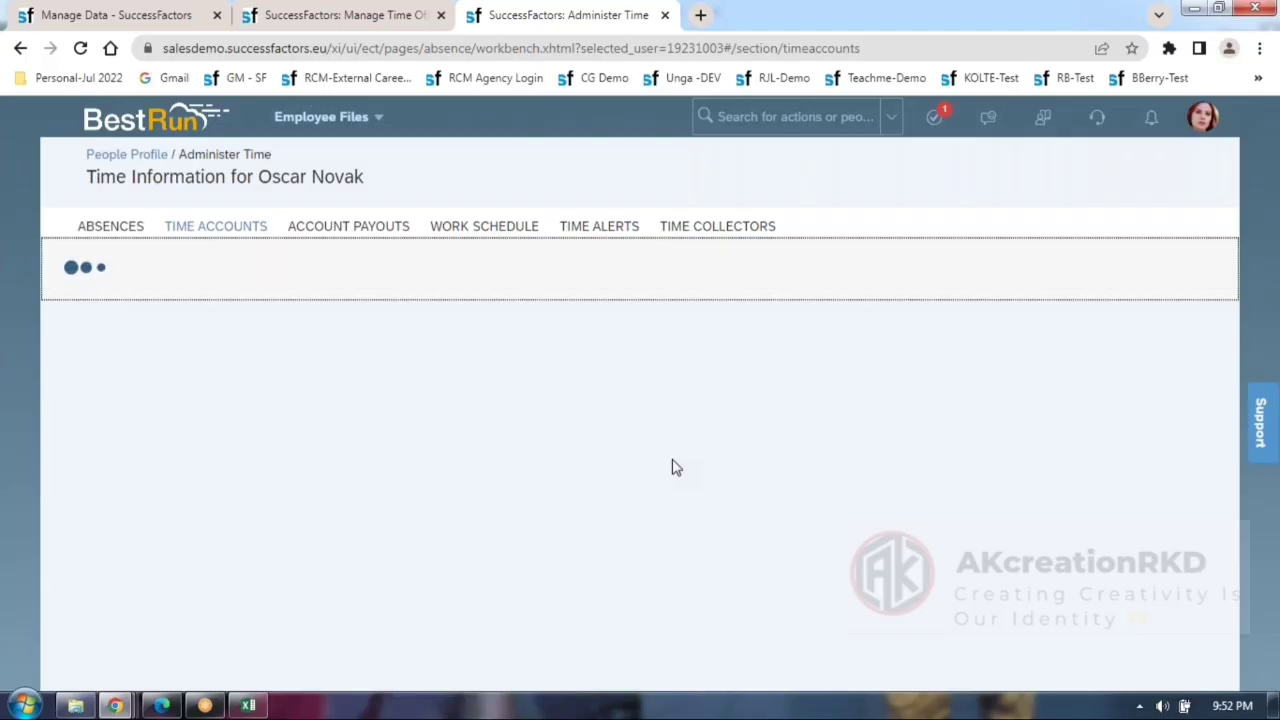
{"action": "left_click", "coordinate": [426, 397]}
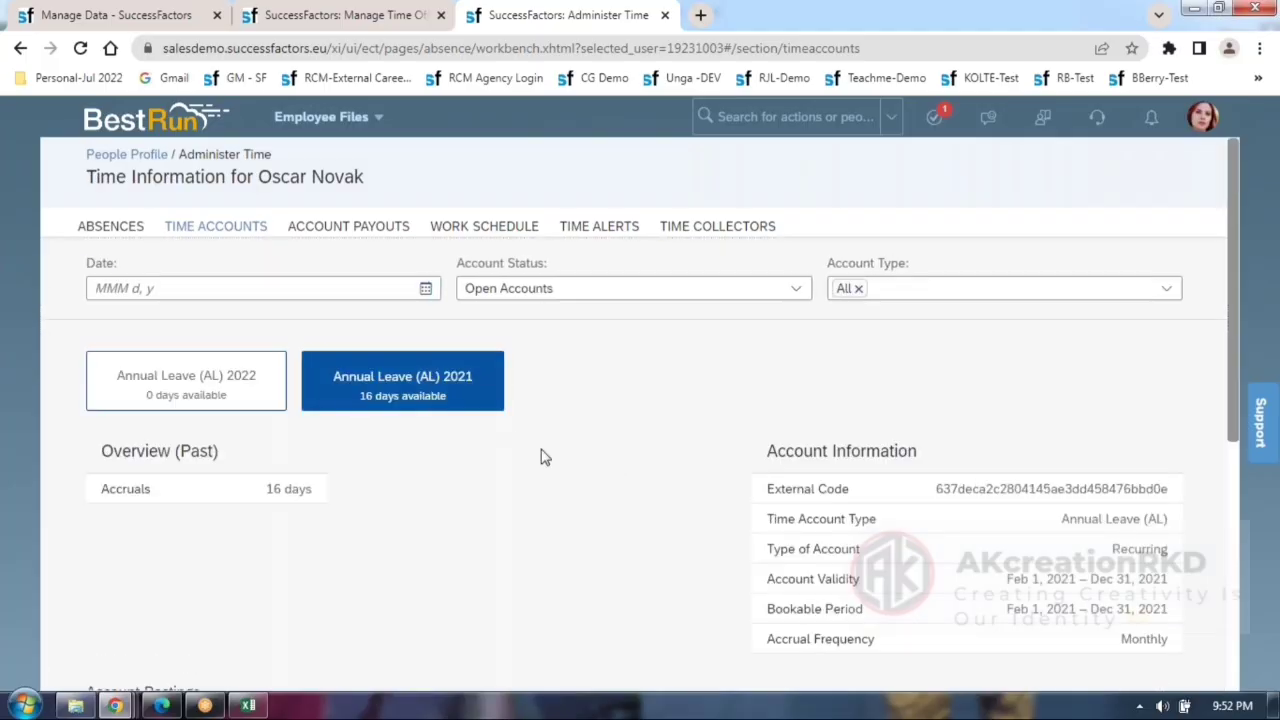
{"action": "scroll", "coordinate": [540, 457], "scroll_direction": "down", "scroll_amount": 4}
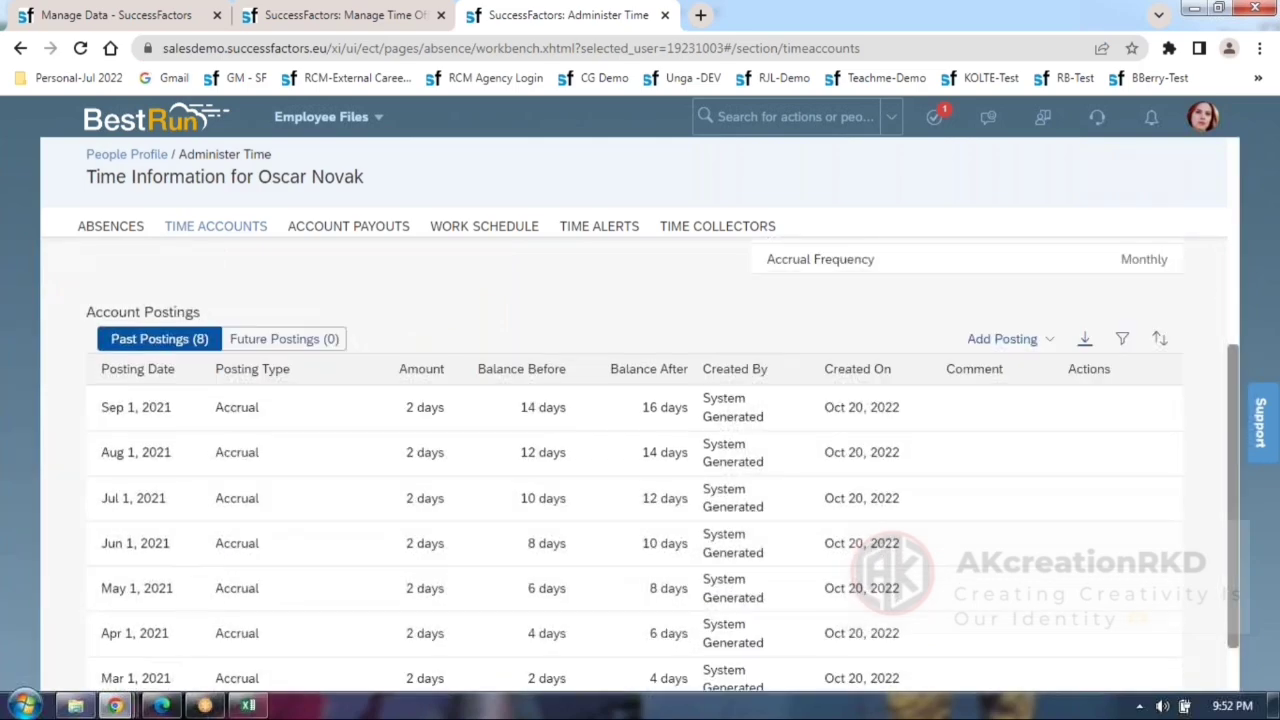
{"action": "scroll", "coordinate": [640, 460], "scroll_direction": "down", "scroll_amount": 1}
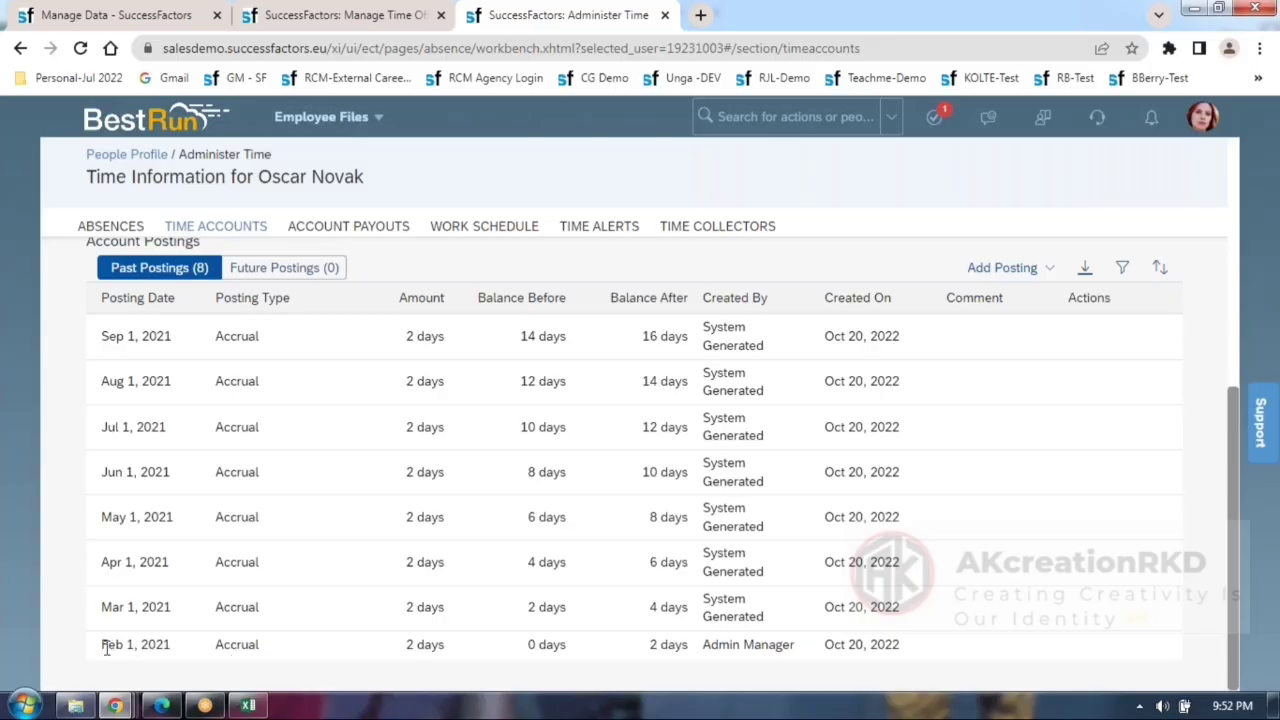
{"action": "left_click_drag", "start_coordinate": [104, 647], "coordinate": [156, 646]}
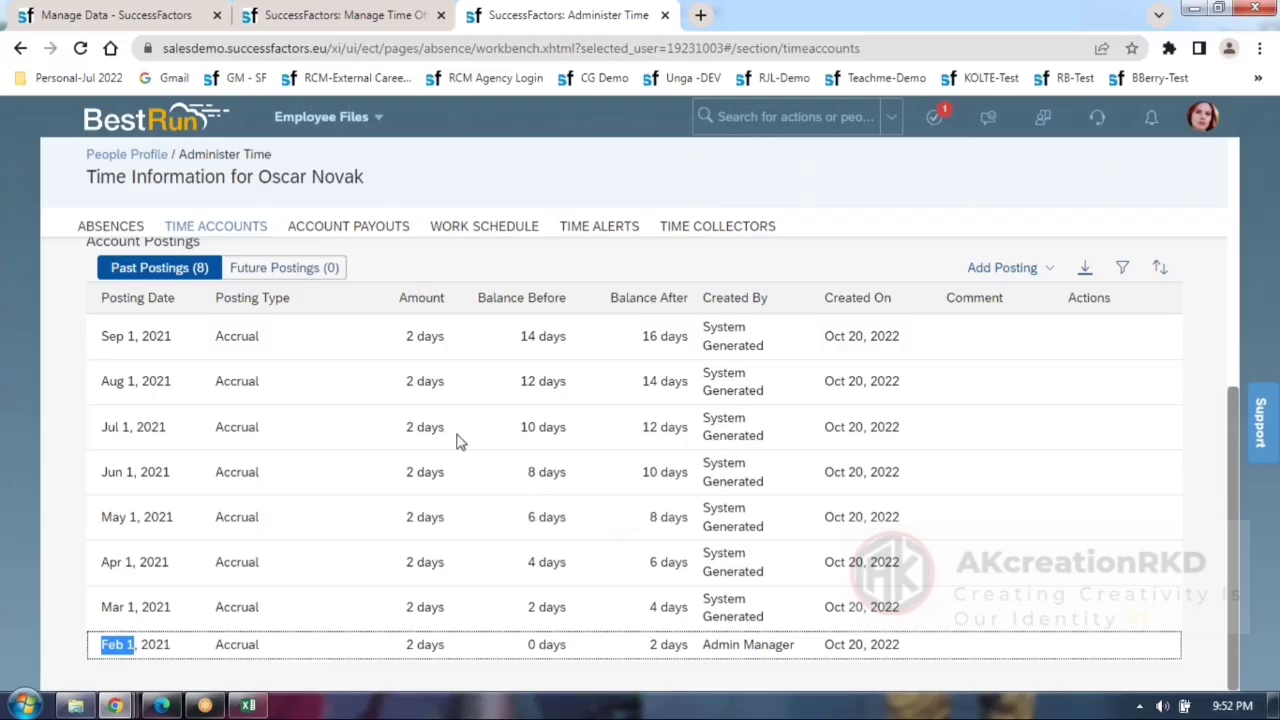
{"action": "scroll", "coordinate": [459, 442], "scroll_direction": "up", "scroll_amount": 5}
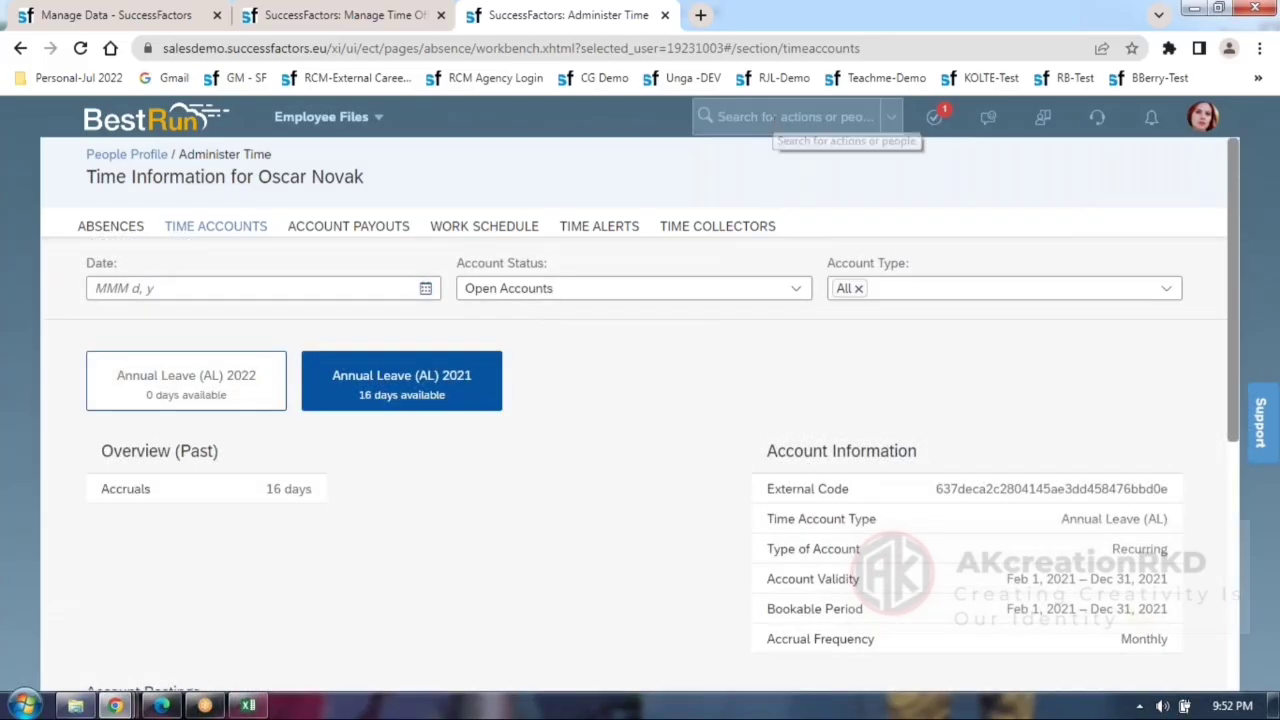
Search for another employee by user ID, open their profile, and go to the Employment section.
{"action": "left_click", "coordinate": [774, 117]}
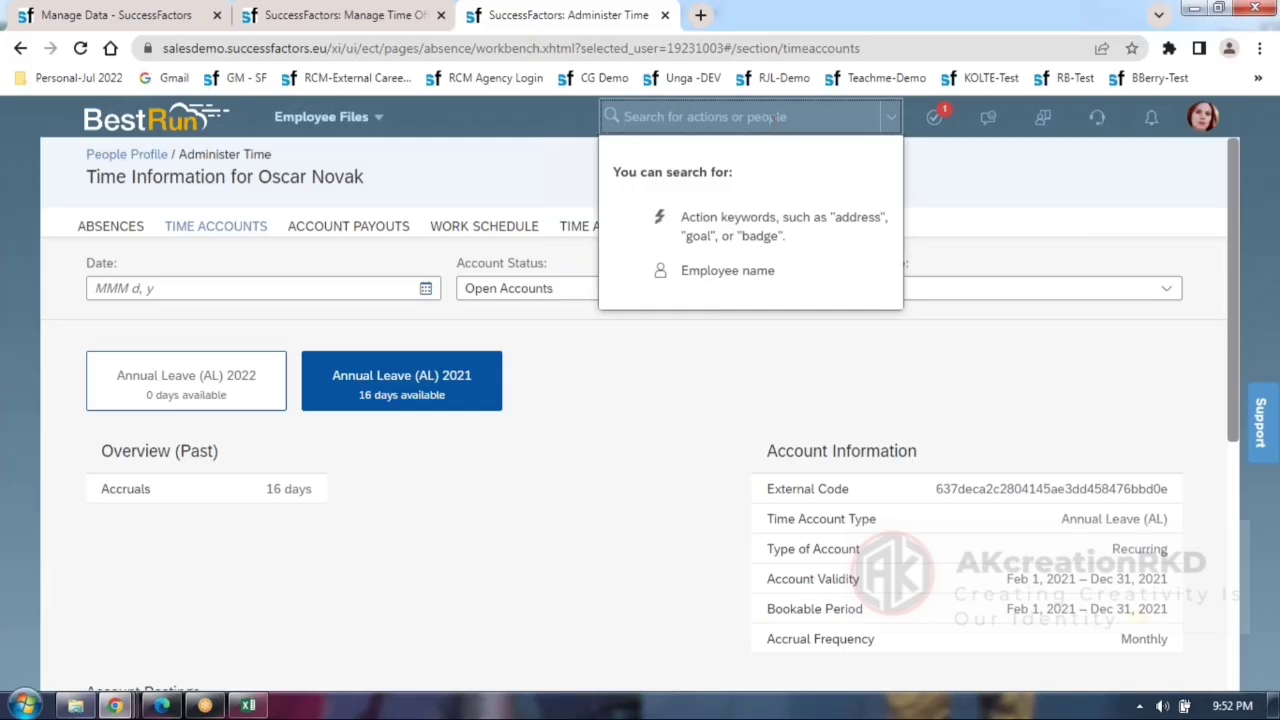
{"action": "type", "text": "19231"}
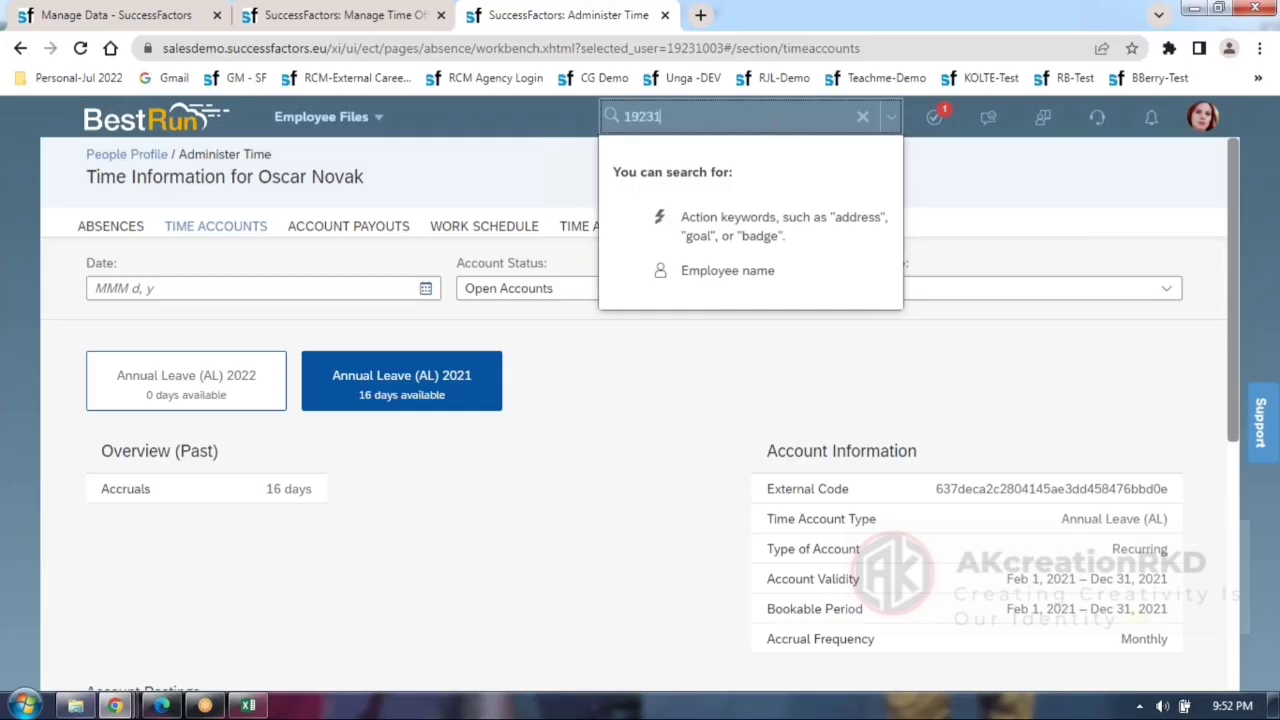
{"action": "type", "text": "004"}
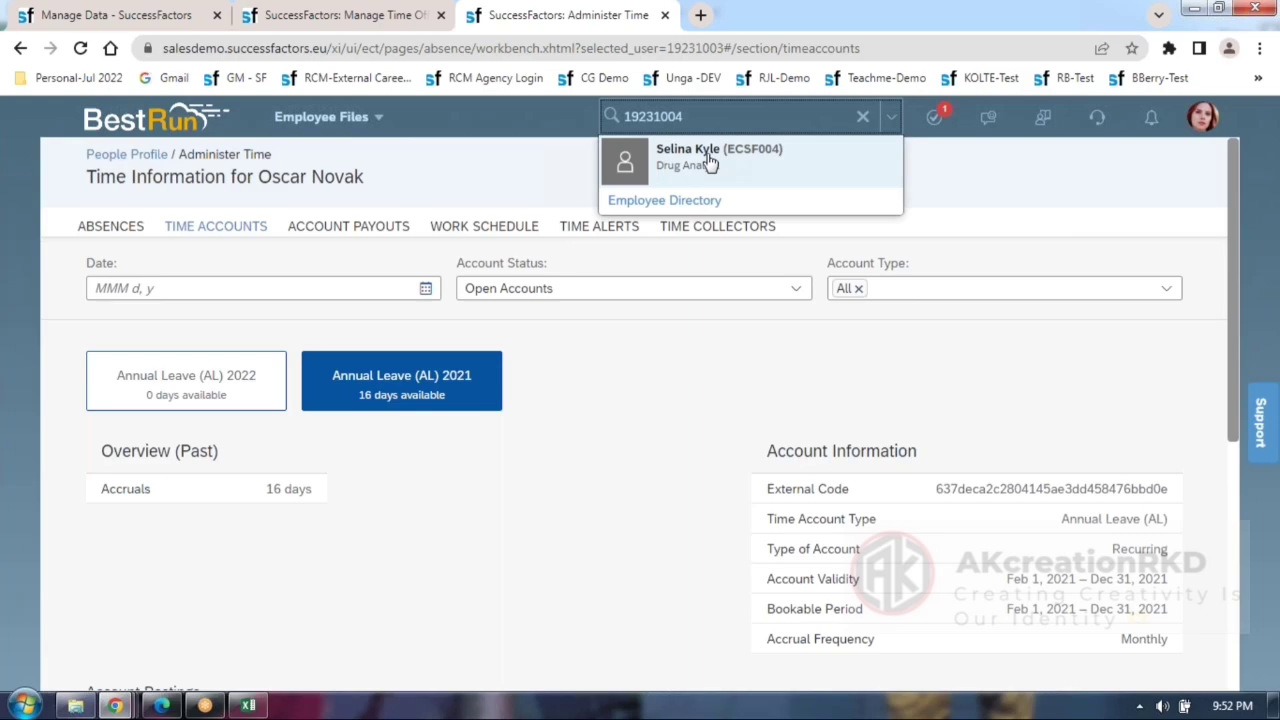
{"action": "mouse_move", "coordinate": [708, 162]}
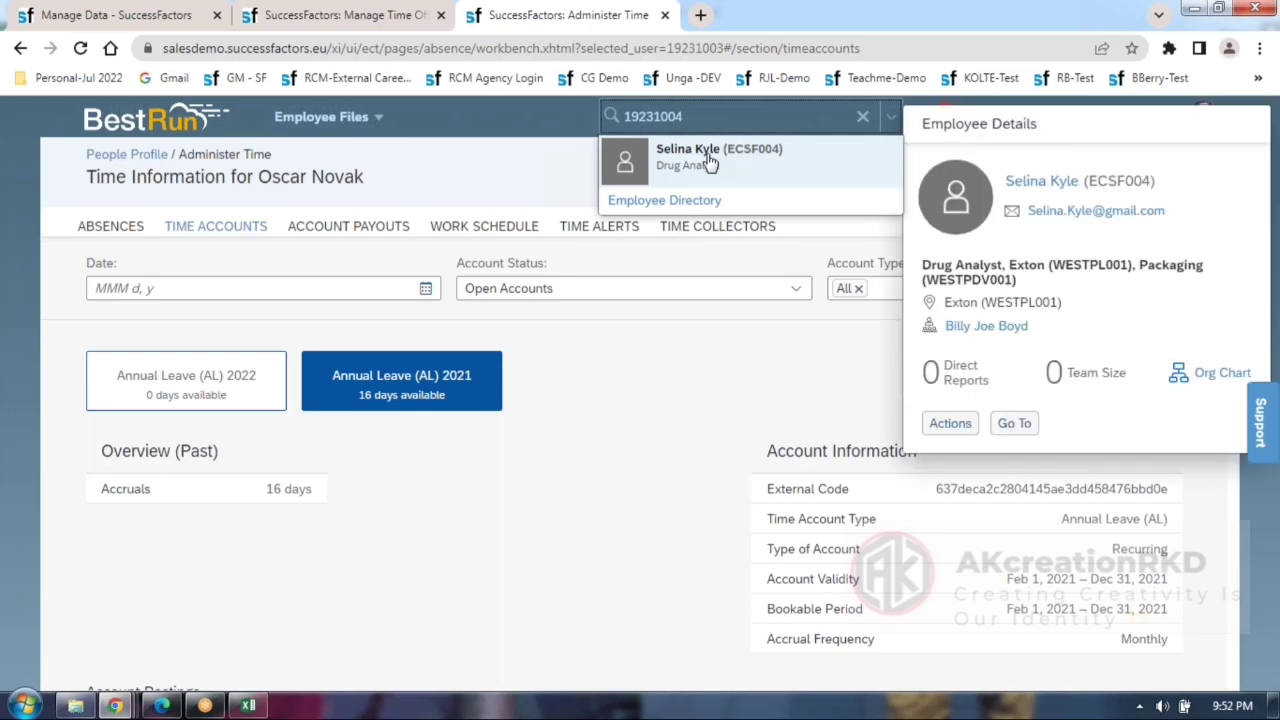
{"action": "left_click", "coordinate": [708, 162]}
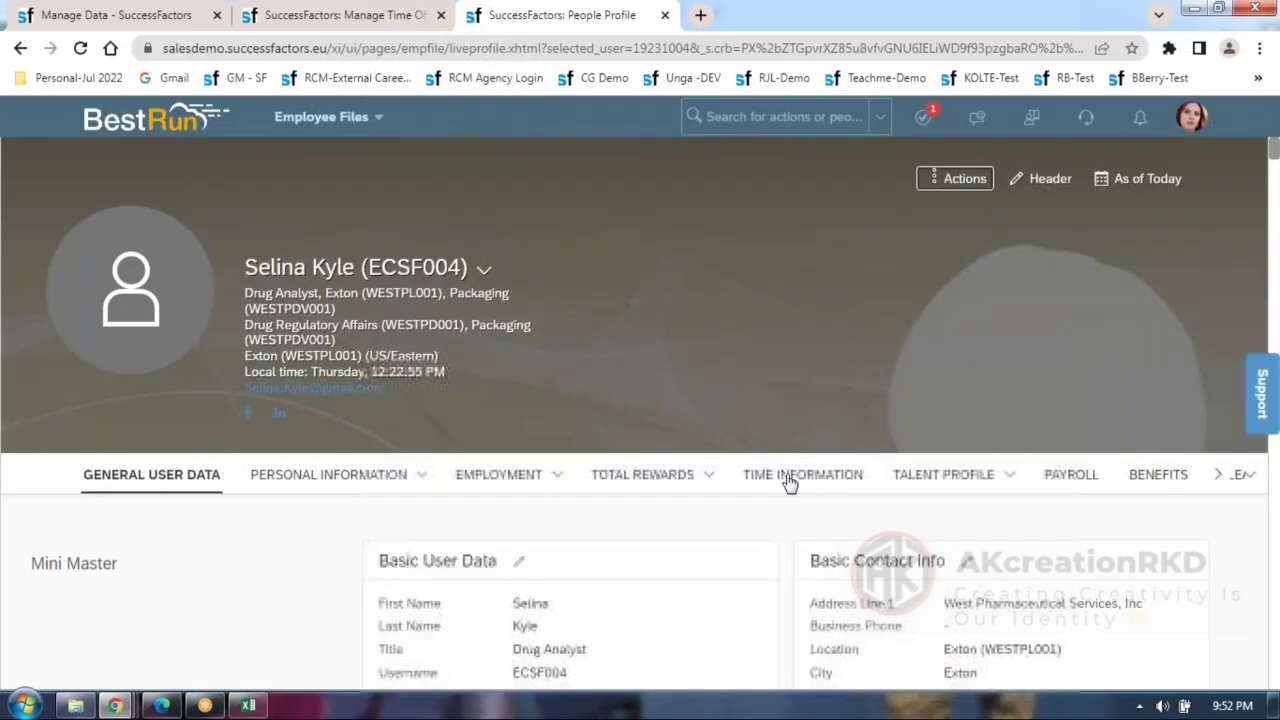
{"action": "left_click", "coordinate": [500, 477]}
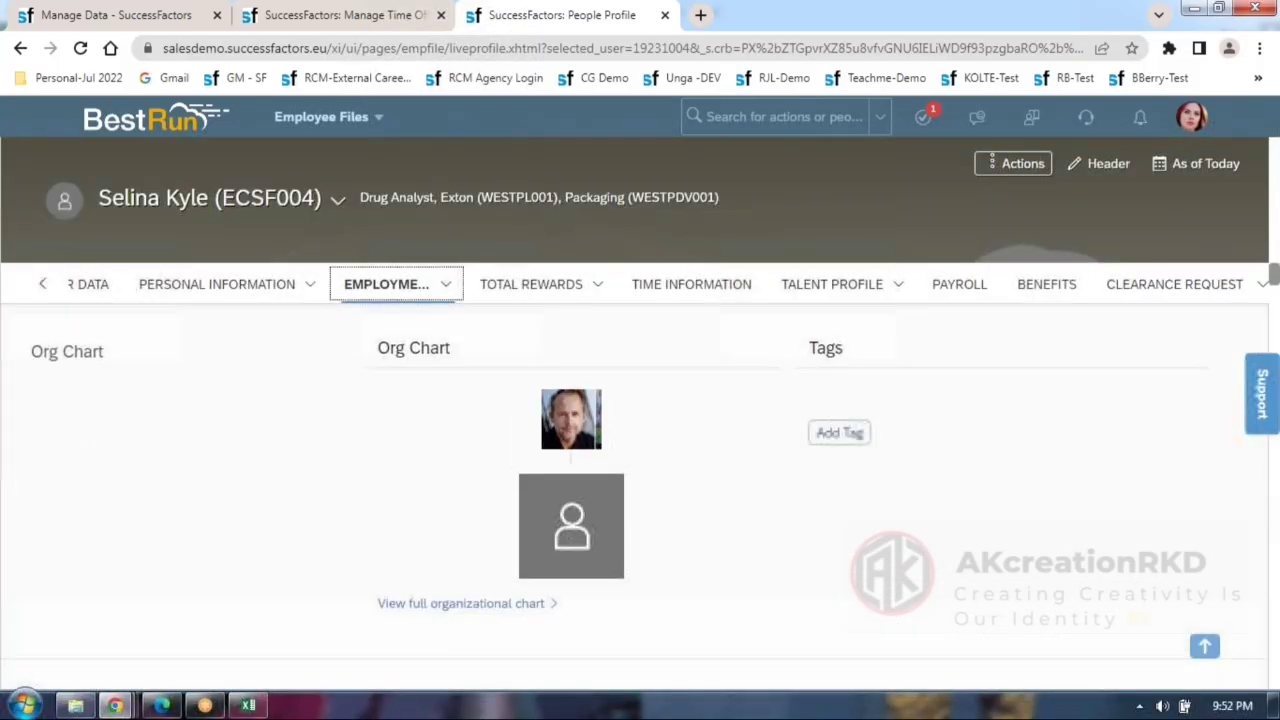
Search for the employee with the next consecutive user ID, open their profile, and review the position information under Employment.
{"action": "left_click", "coordinate": [780, 117]}
{"action": "type", "text": "19231004"}
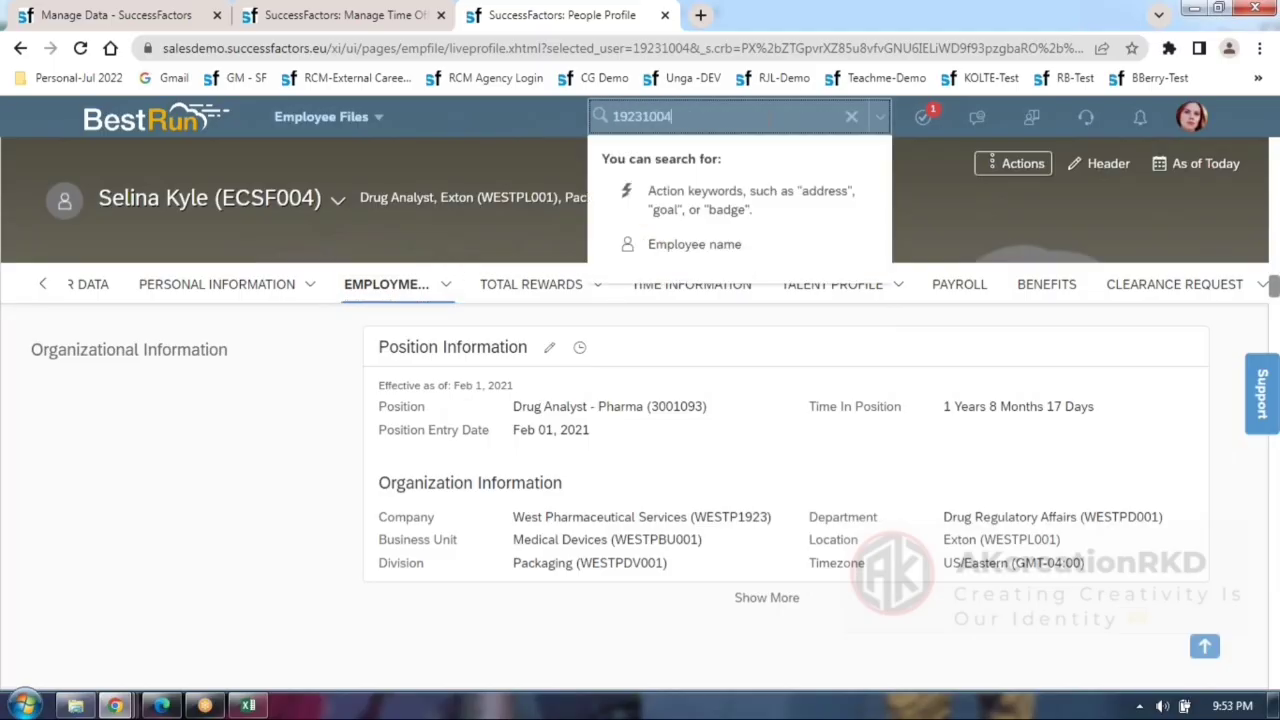
{"action": "key", "text": "Return"}
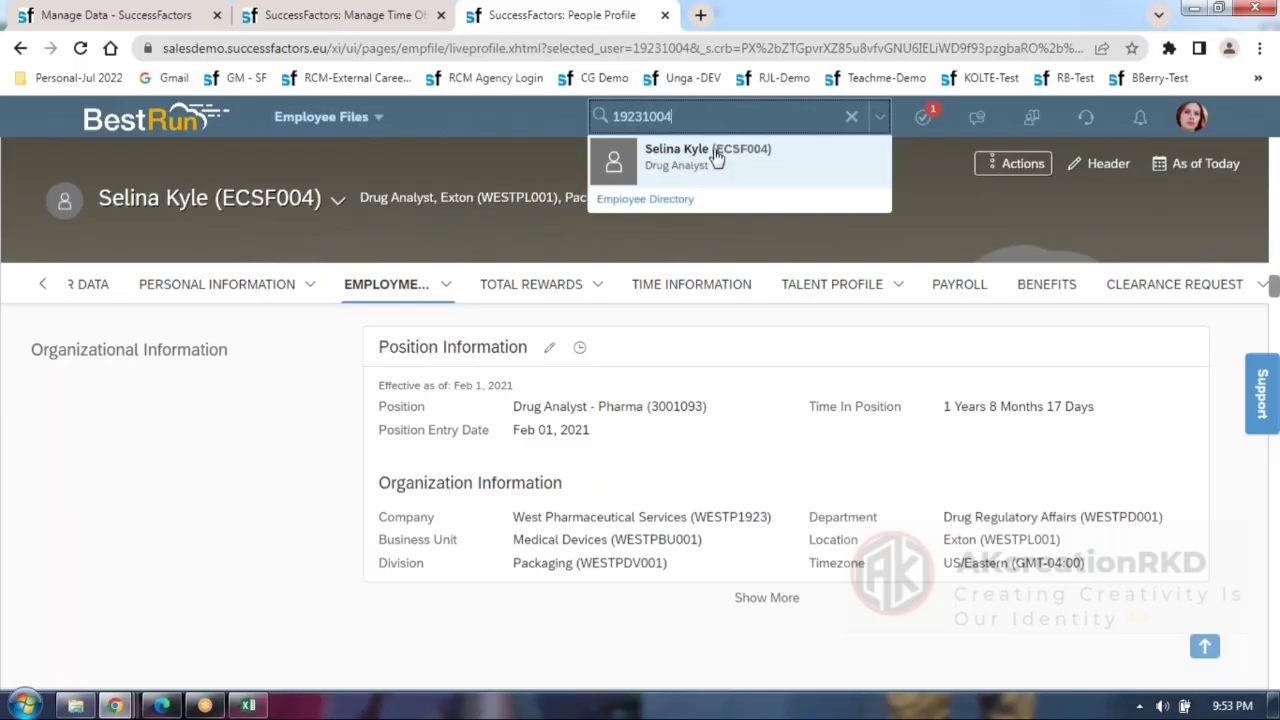
{"action": "key", "text": "Return"}
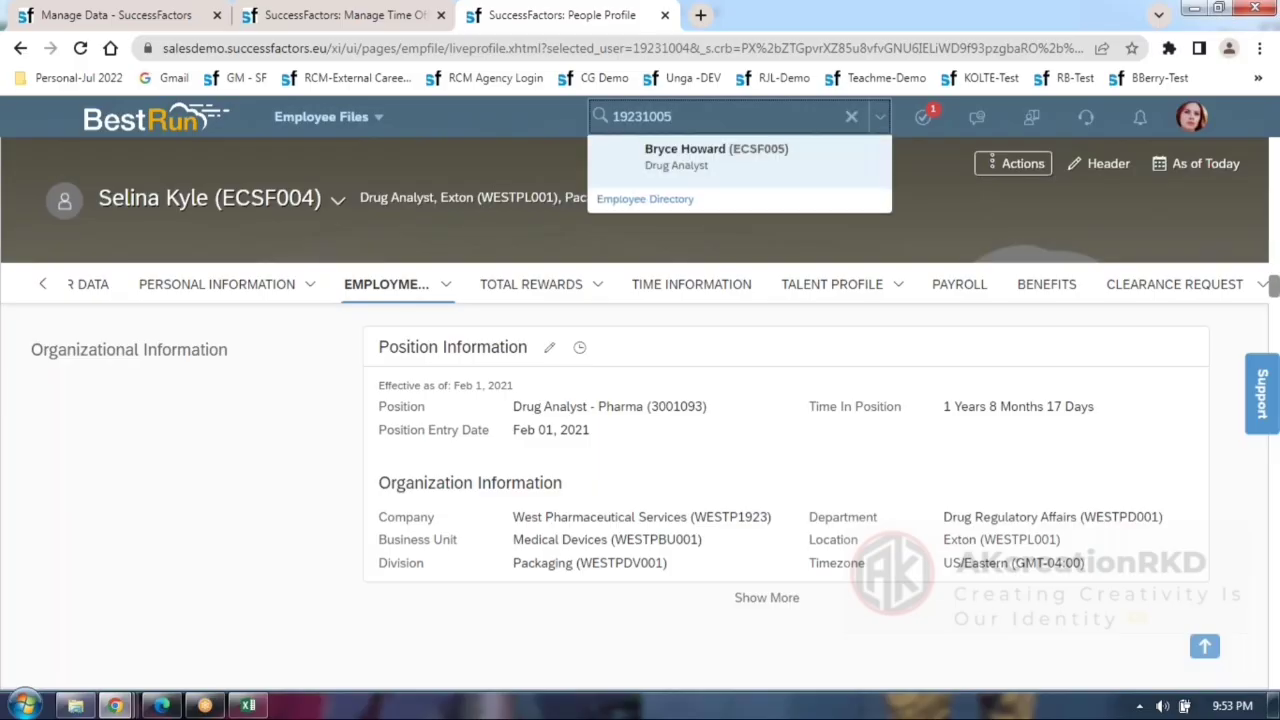
{"action": "left_click", "coordinate": [680, 163]}
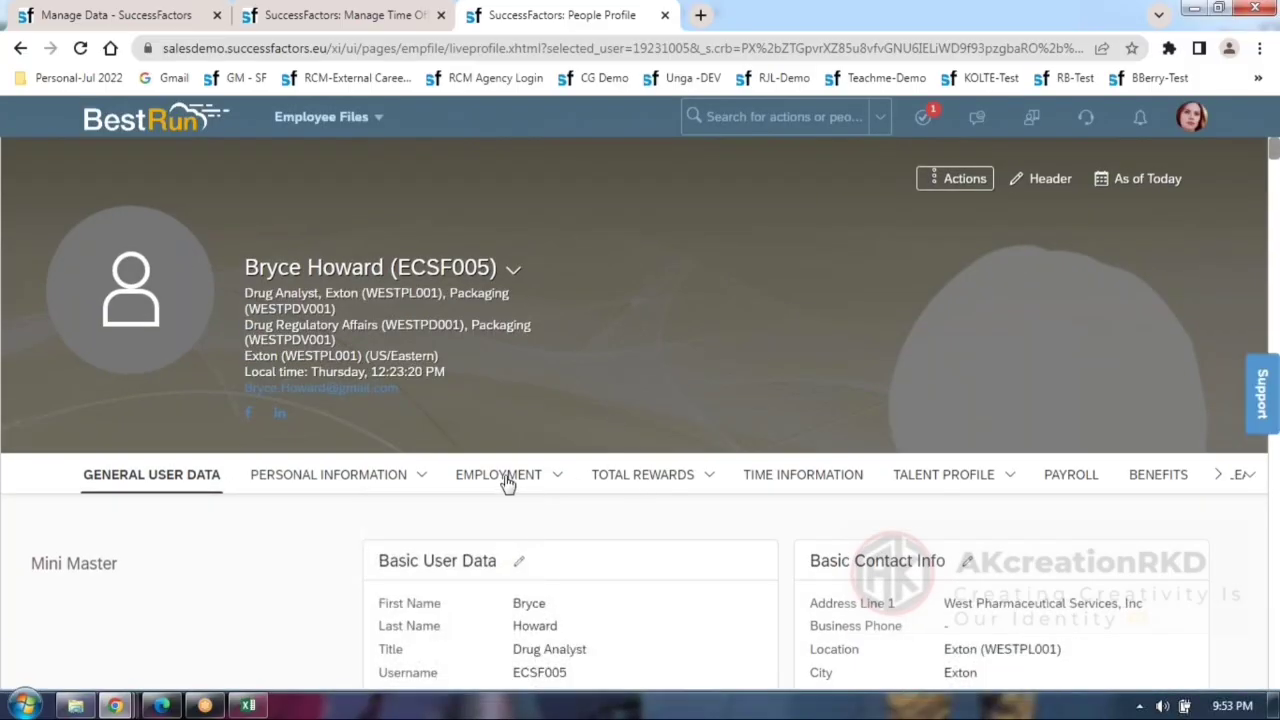
{"action": "left_click", "coordinate": [507, 478]}
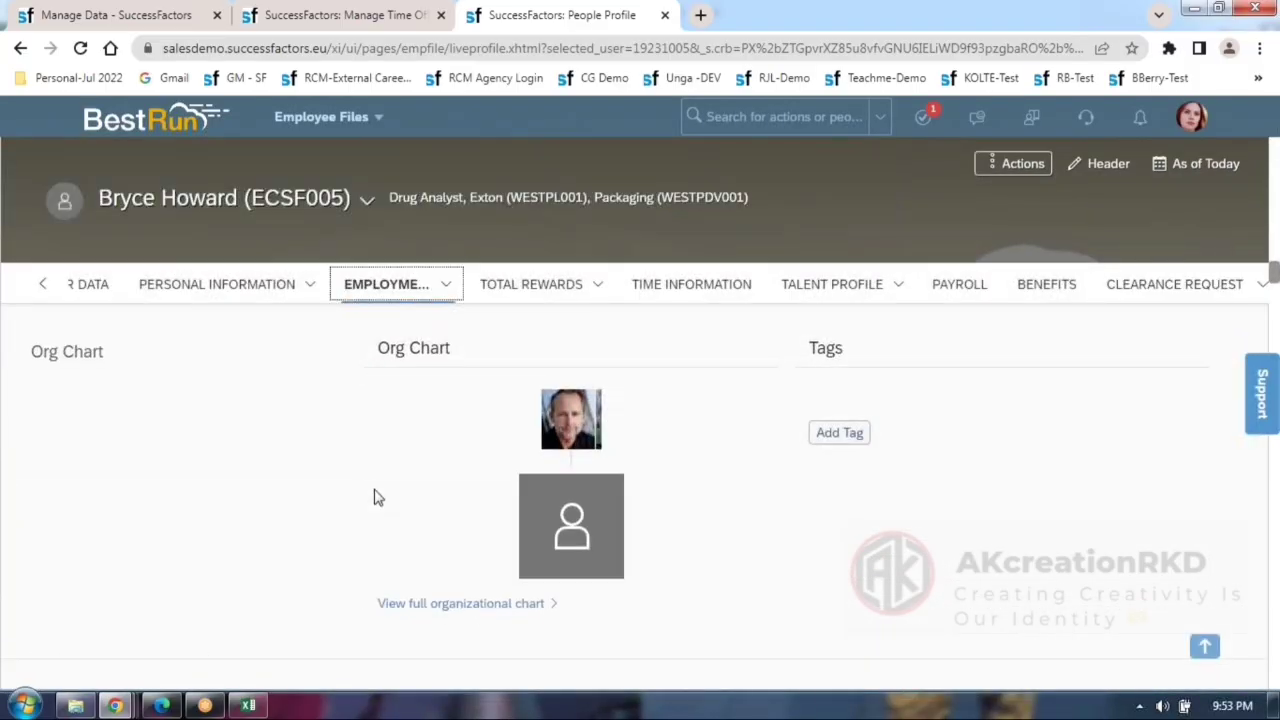
{"action": "scroll", "coordinate": [377, 497], "scroll_direction": "down", "scroll_amount": 4}
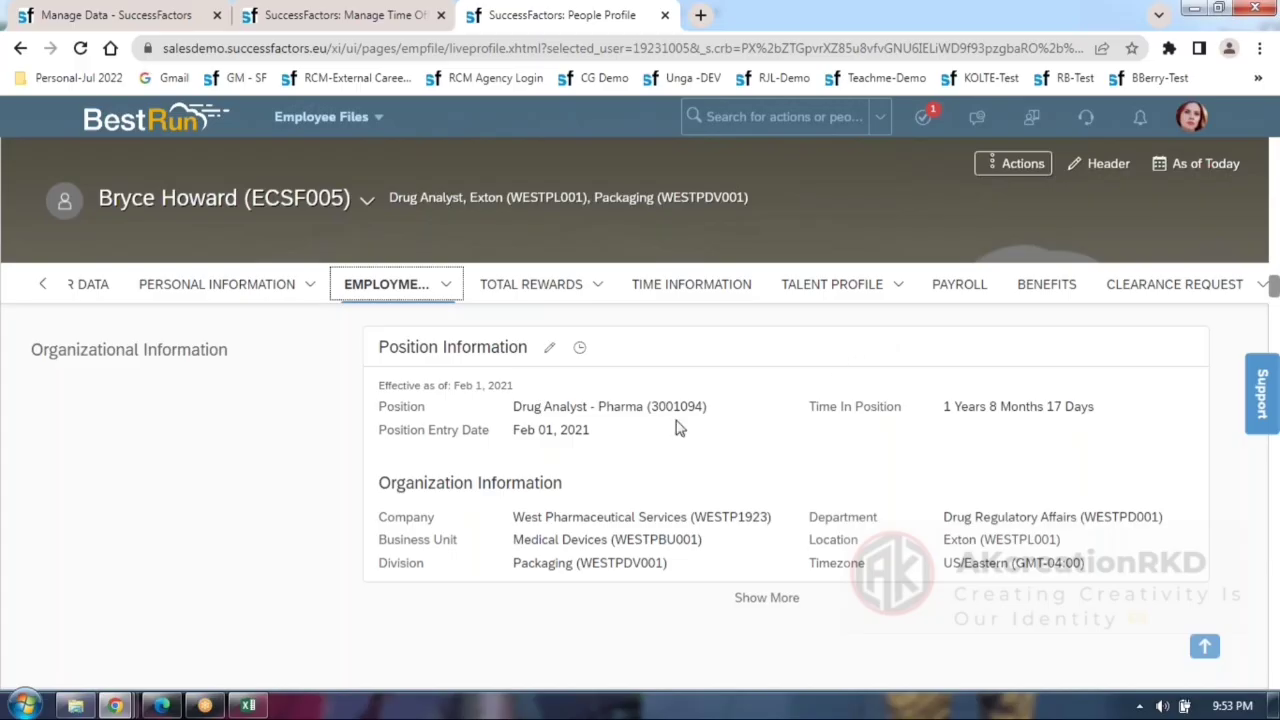
Open Administer Time from this employee's time information and select the Annual Leave (AL) 2021 time account.
{"action": "scroll", "coordinate": [676, 428], "scroll_direction": "up", "scroll_amount": 5}
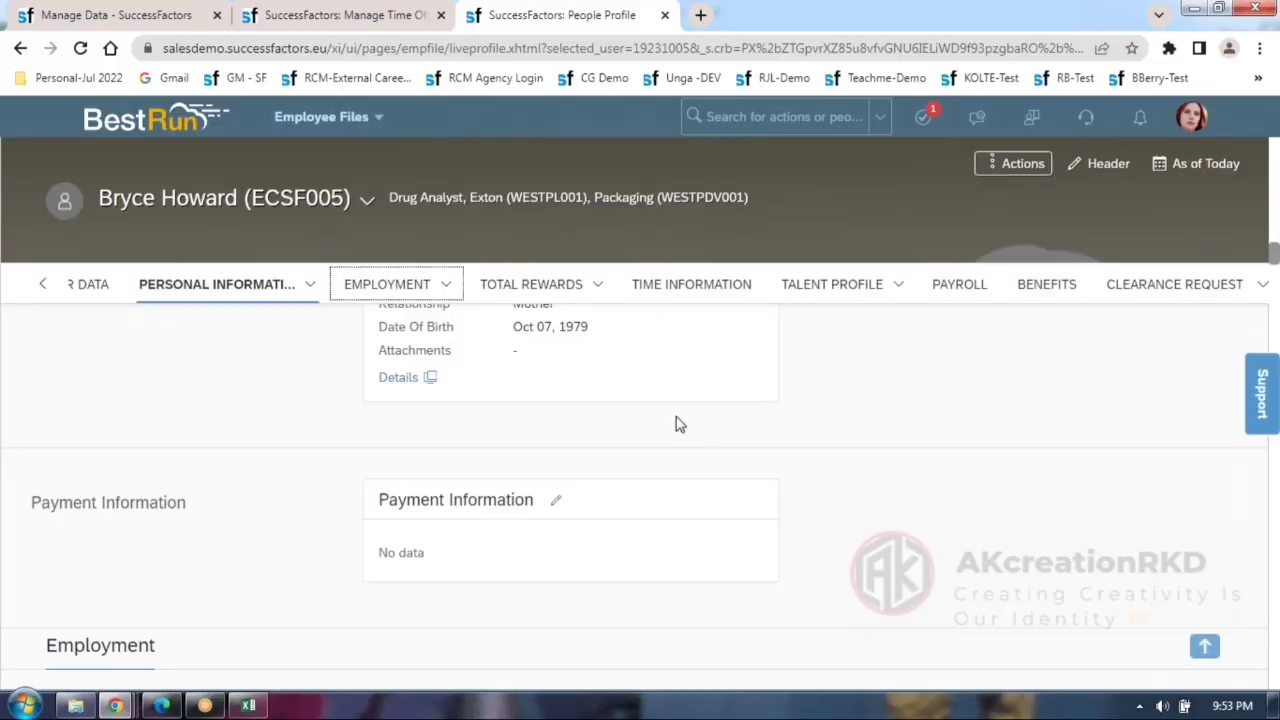
{"action": "left_click", "coordinate": [677, 286]}
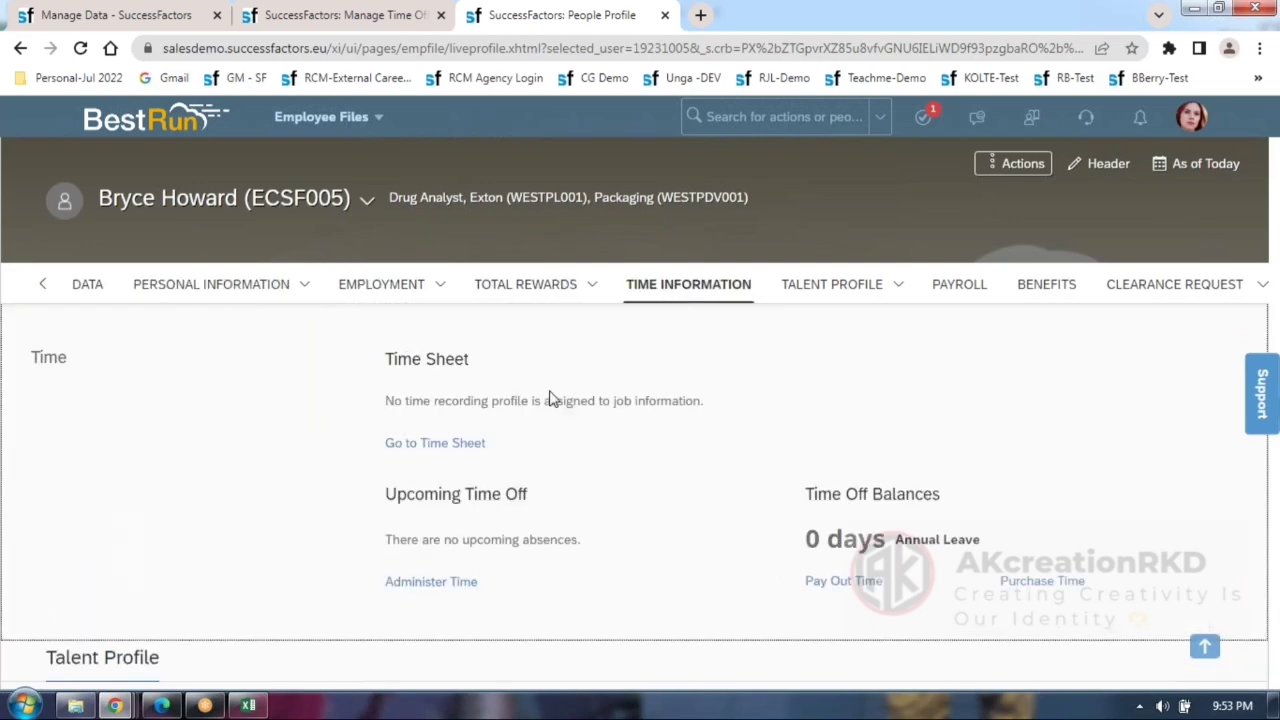
{"action": "left_click", "coordinate": [443, 585]}
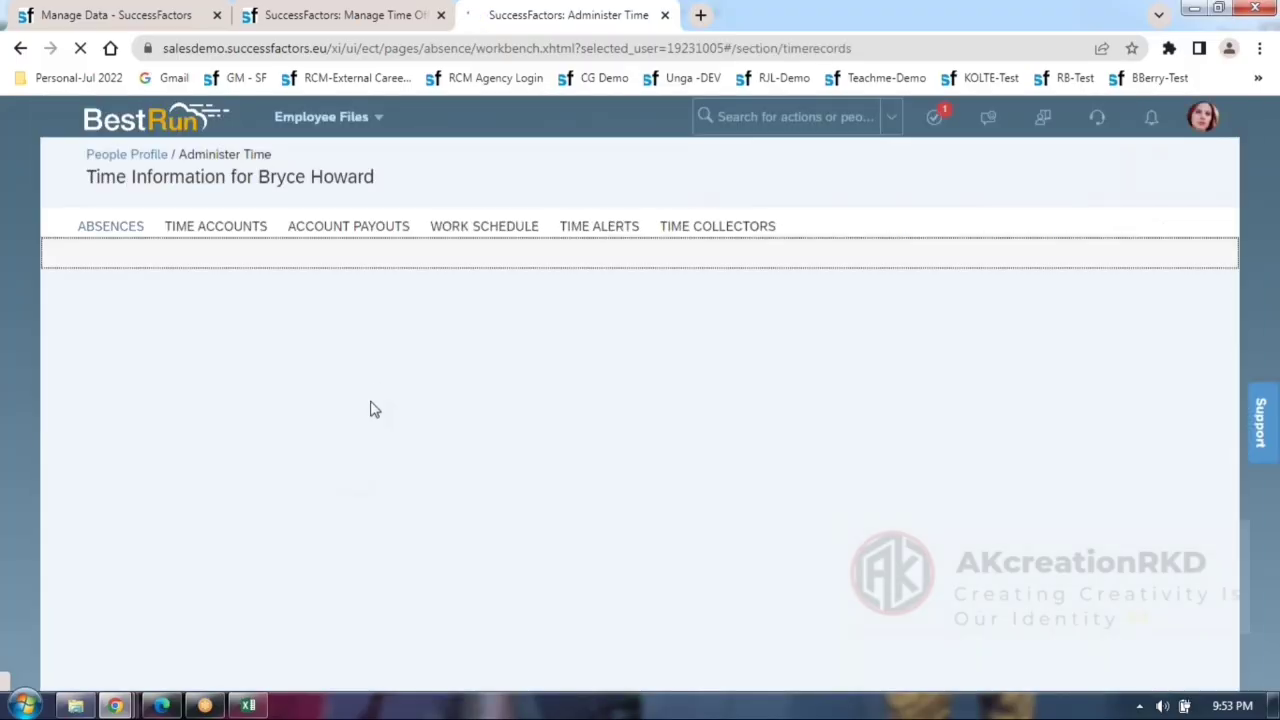
{"action": "left_click", "coordinate": [226, 229]}
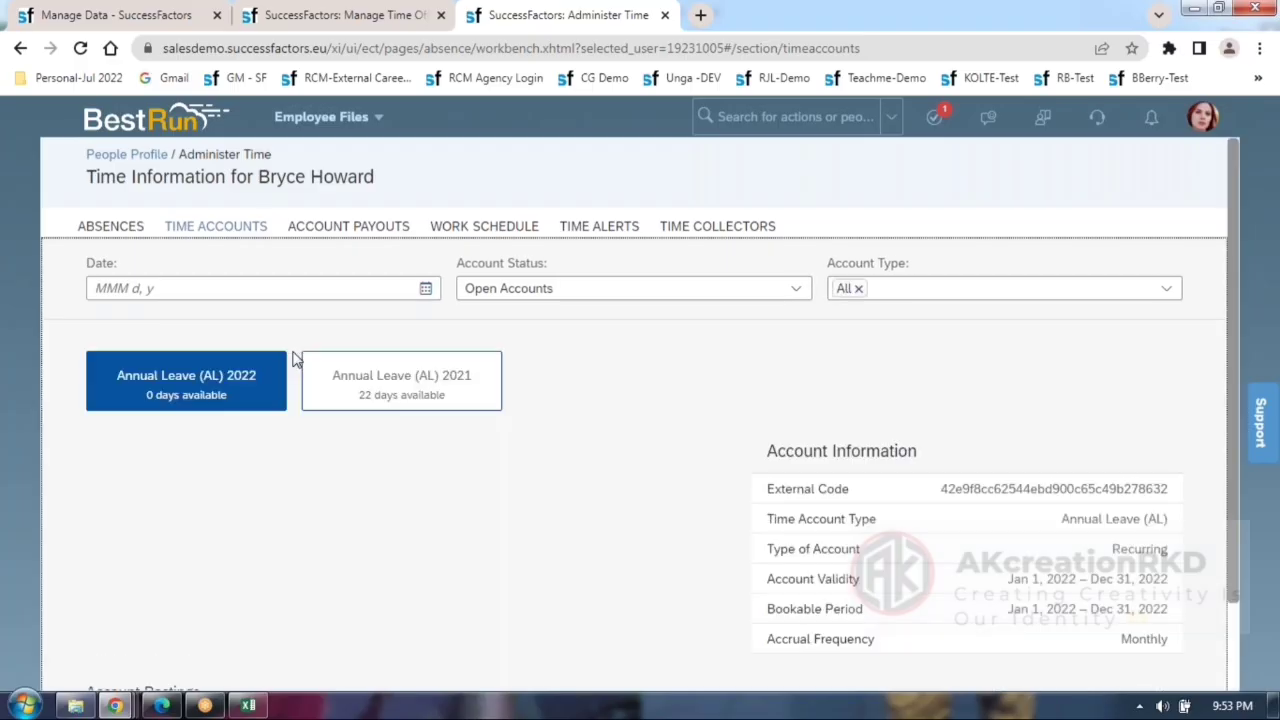
{"action": "left_click", "coordinate": [423, 397]}
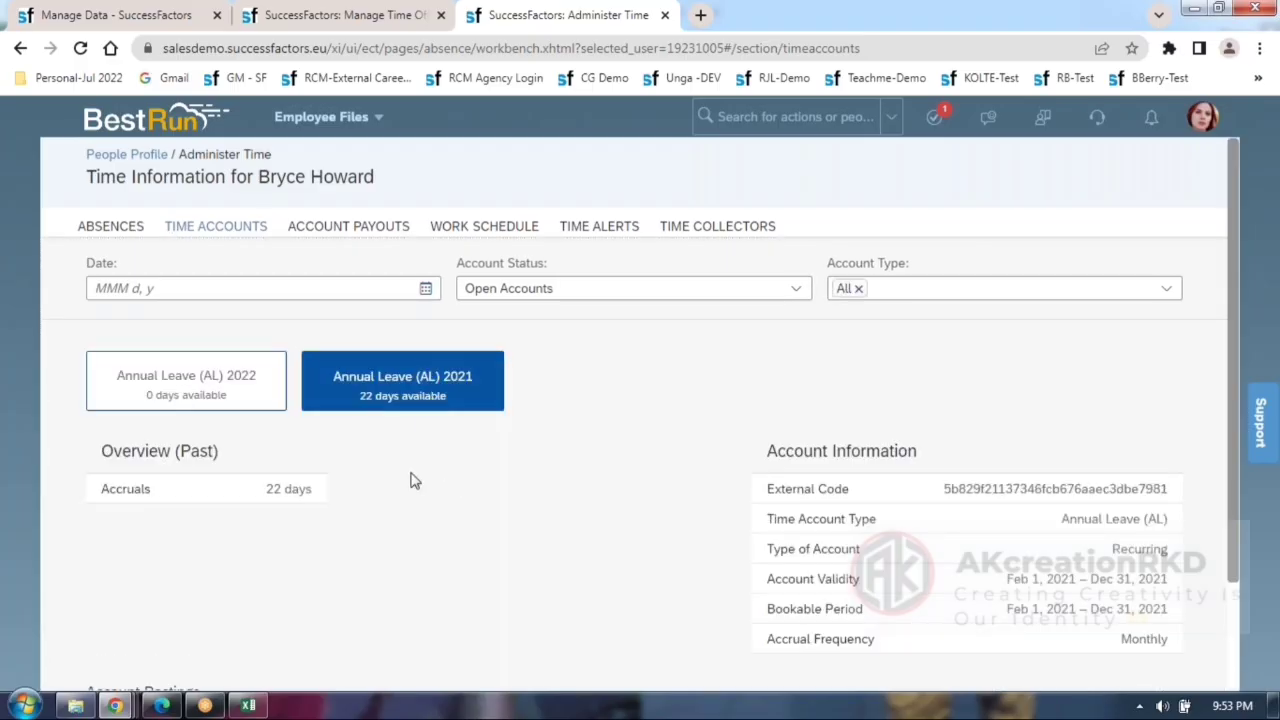
Review the Annual Leave (AL) 2021 account's past accrual postings, loading the remaining entry at the end of the list.
{"action": "scroll", "coordinate": [414, 480], "scroll_direction": "down", "scroll_amount": 5}
{"action": "scroll", "coordinate": [243, 594], "scroll_direction": "down", "scroll_amount": 1}
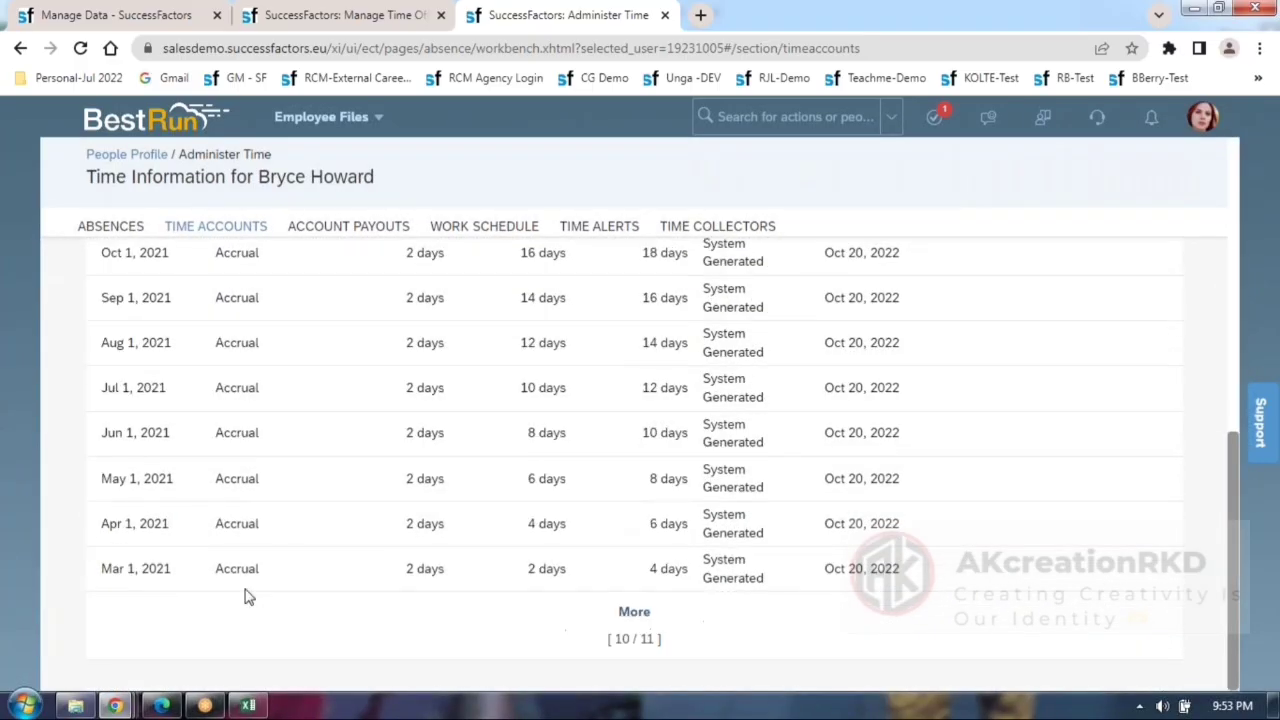
{"action": "left_click", "coordinate": [629, 609]}
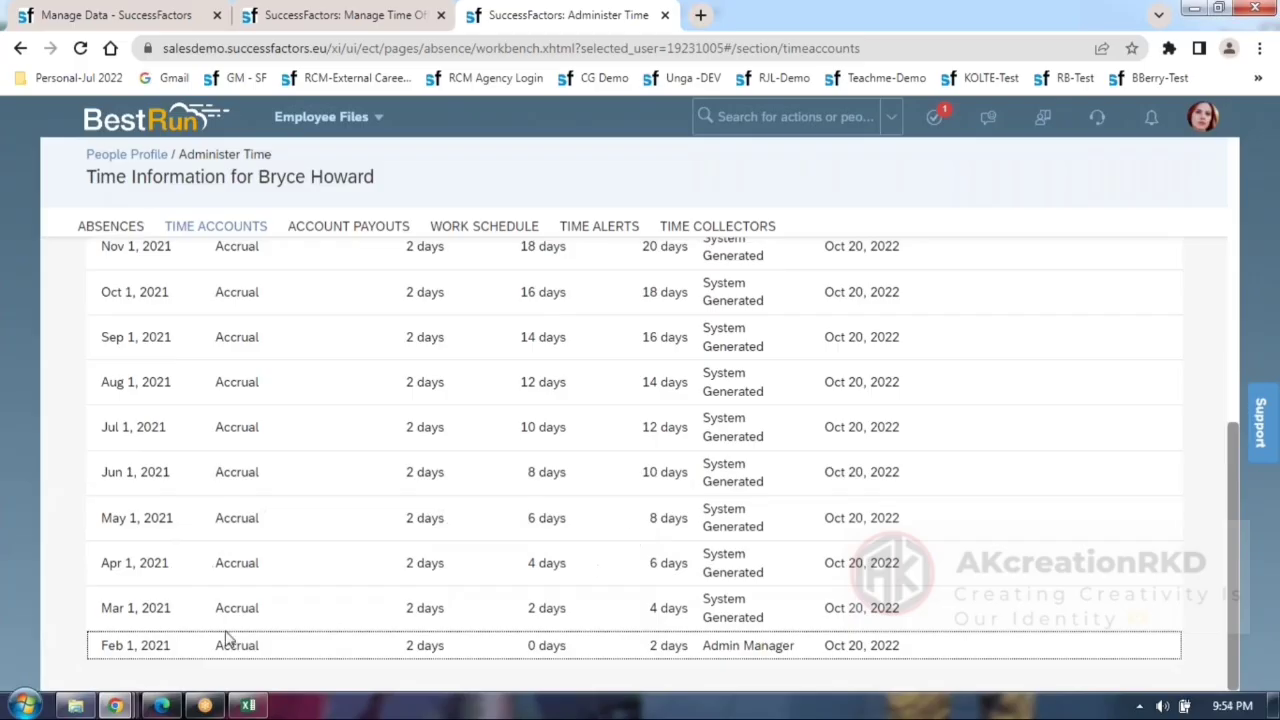
{"action": "scroll", "coordinate": [347, 536], "scroll_direction": "up", "scroll_amount": 1}
{"action": "scroll", "coordinate": [349, 531], "scroll_direction": "up", "scroll_amount": 2}
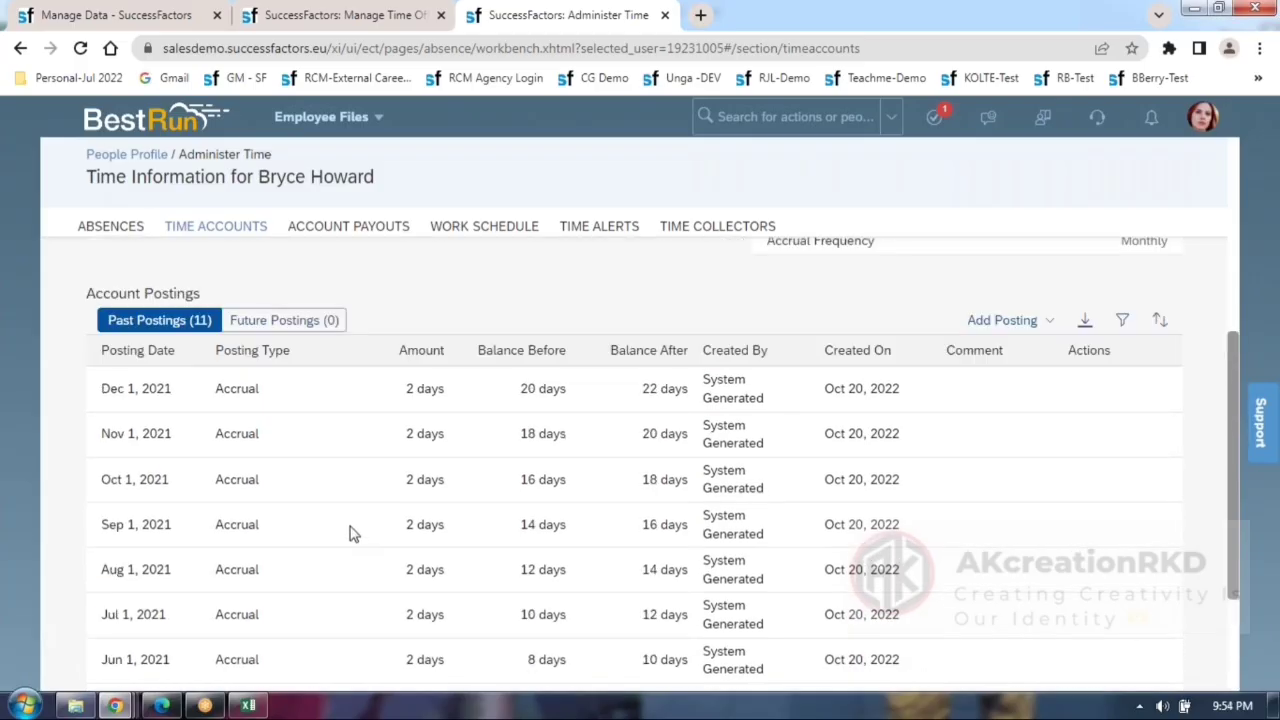
{"action": "scroll", "coordinate": [380, 414], "scroll_direction": "up", "scroll_amount": 4}
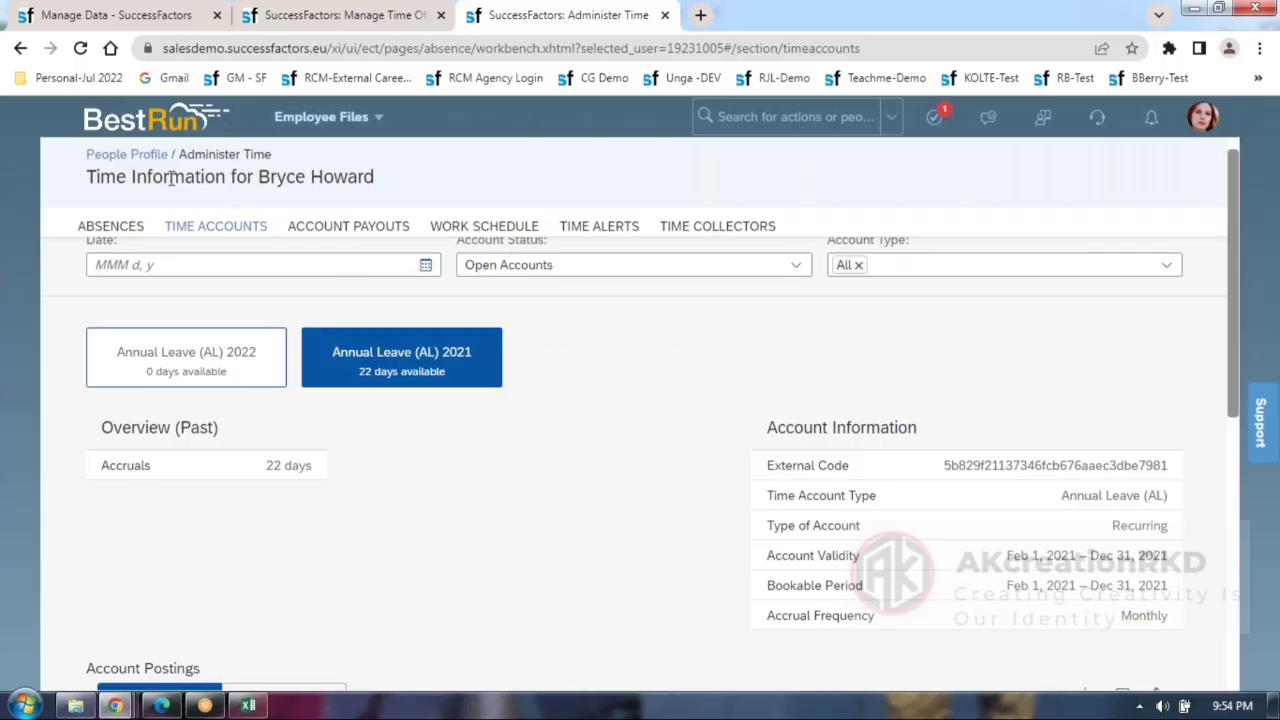
Return to the employee's People Profile and check the Annual Leave balance under Time Information.
{"action": "left_click", "coordinate": [127, 157]}
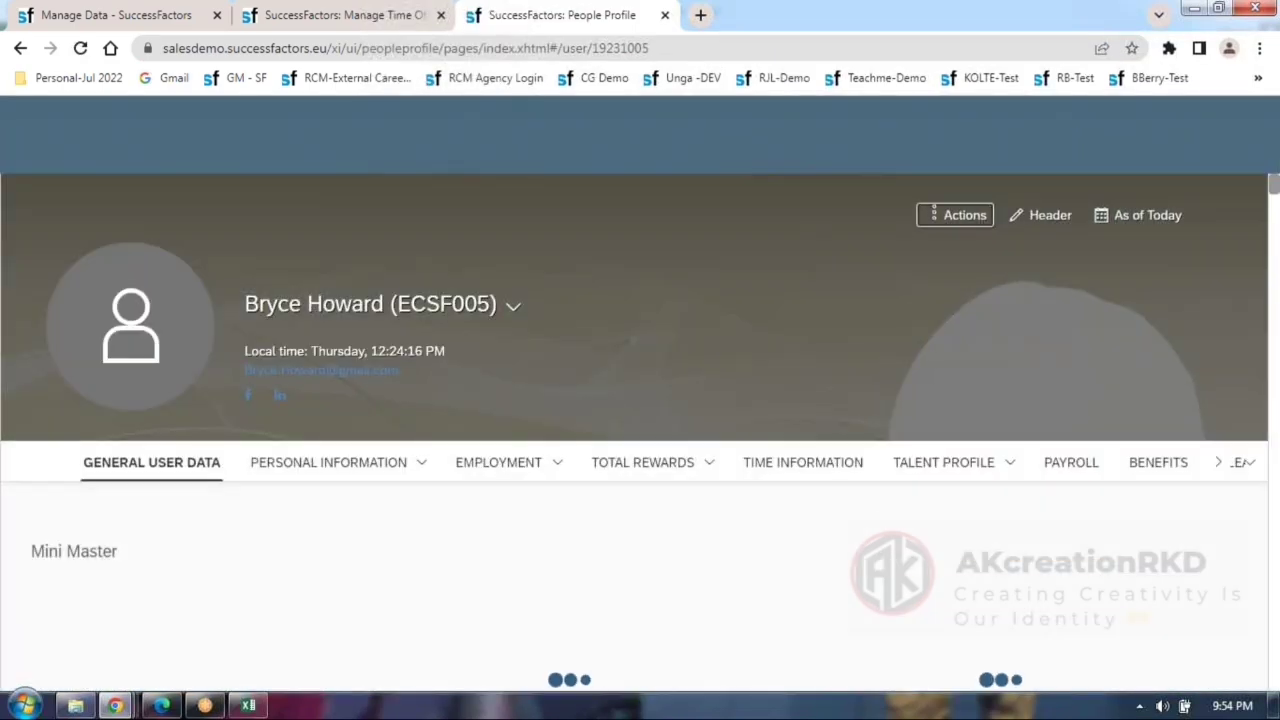
{"action": "left_click", "coordinate": [803, 476]}
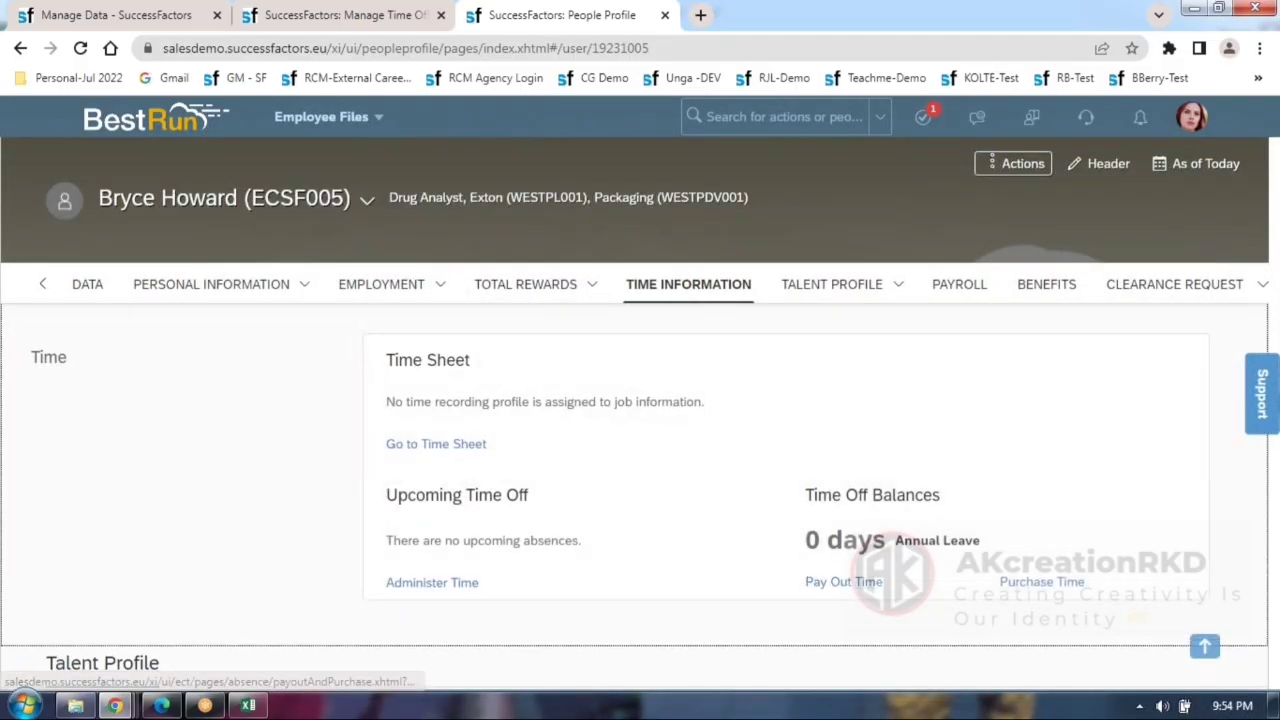
{"action": "left_click_drag", "start_coordinate": [806, 540], "coordinate": [1019, 526]}
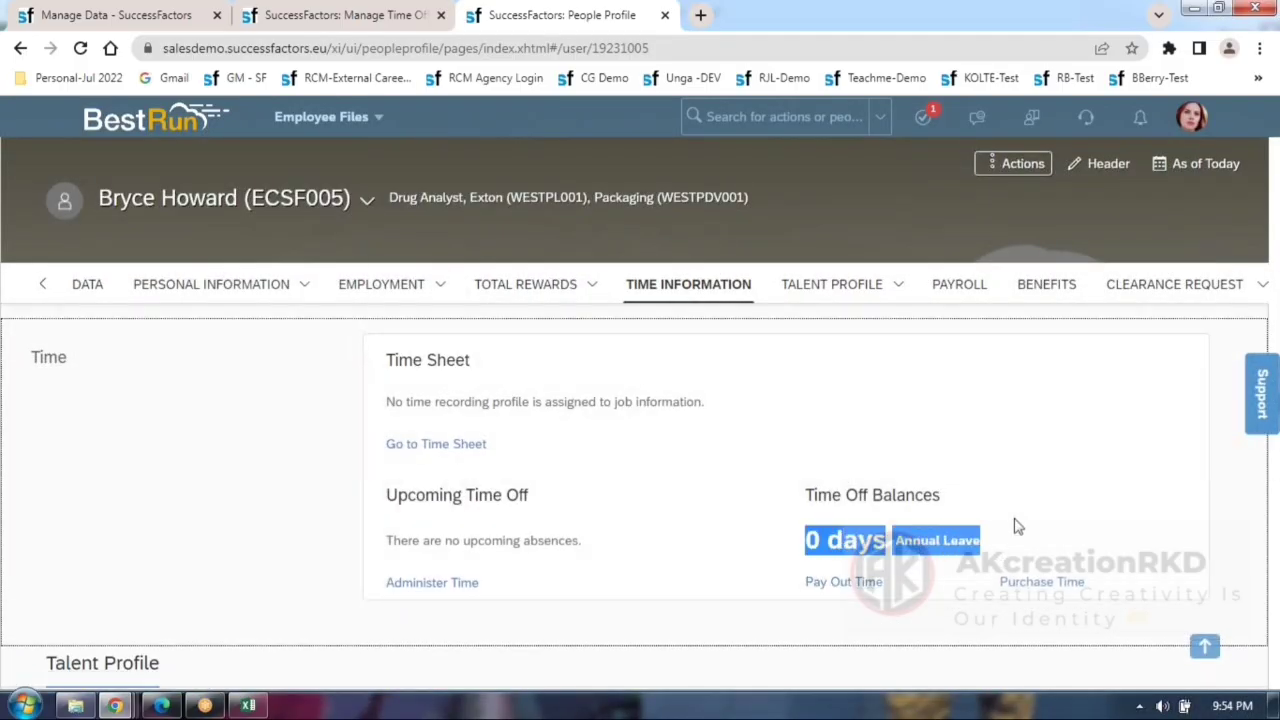
{"action": "left_click", "coordinate": [1005, 527]}
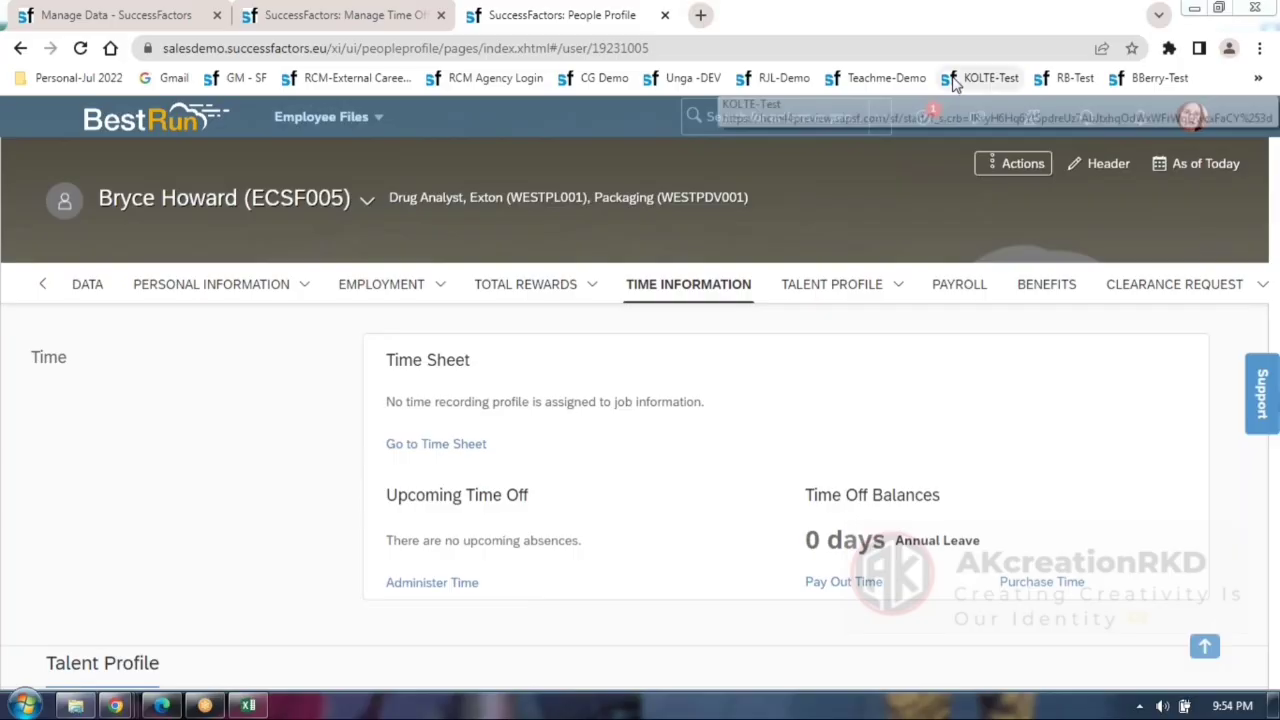
In Manage Time Off Calendars, start a new Accrual calendar named AL-22-WESTP for time account type Annual Leave (AL) (AL_WES_TAT).
{"action": "left_click", "coordinate": [338, 15]}
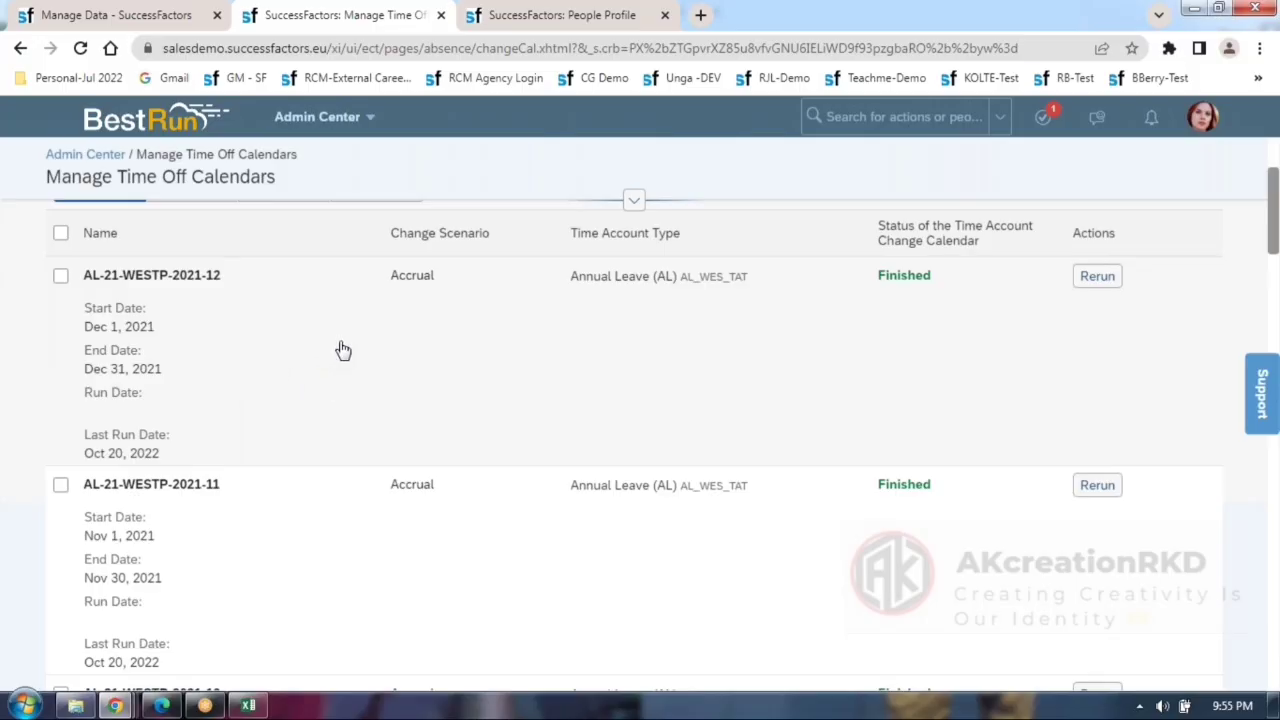
{"action": "scroll", "coordinate": [481, 318], "scroll_direction": "up", "scroll_amount": 1}
{"action": "scroll", "coordinate": [481, 318], "scroll_direction": "up", "scroll_amount": 2}
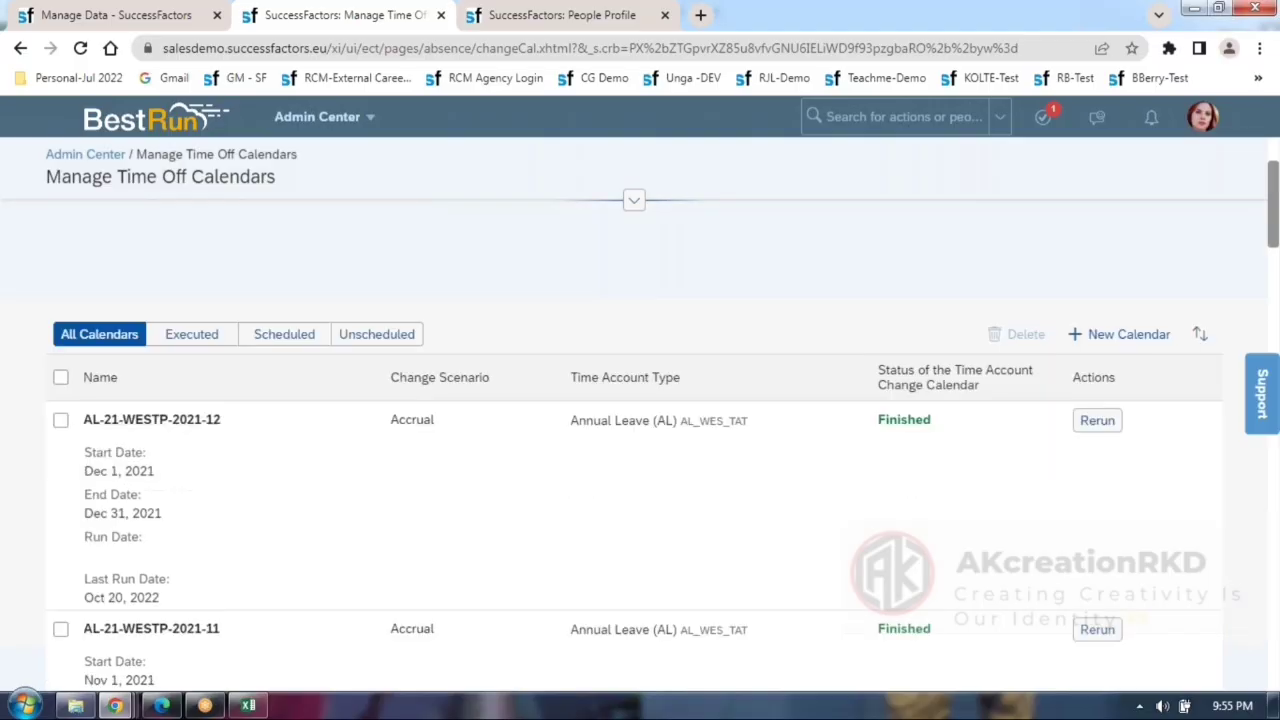
{"action": "left_click", "coordinate": [1128, 380]}
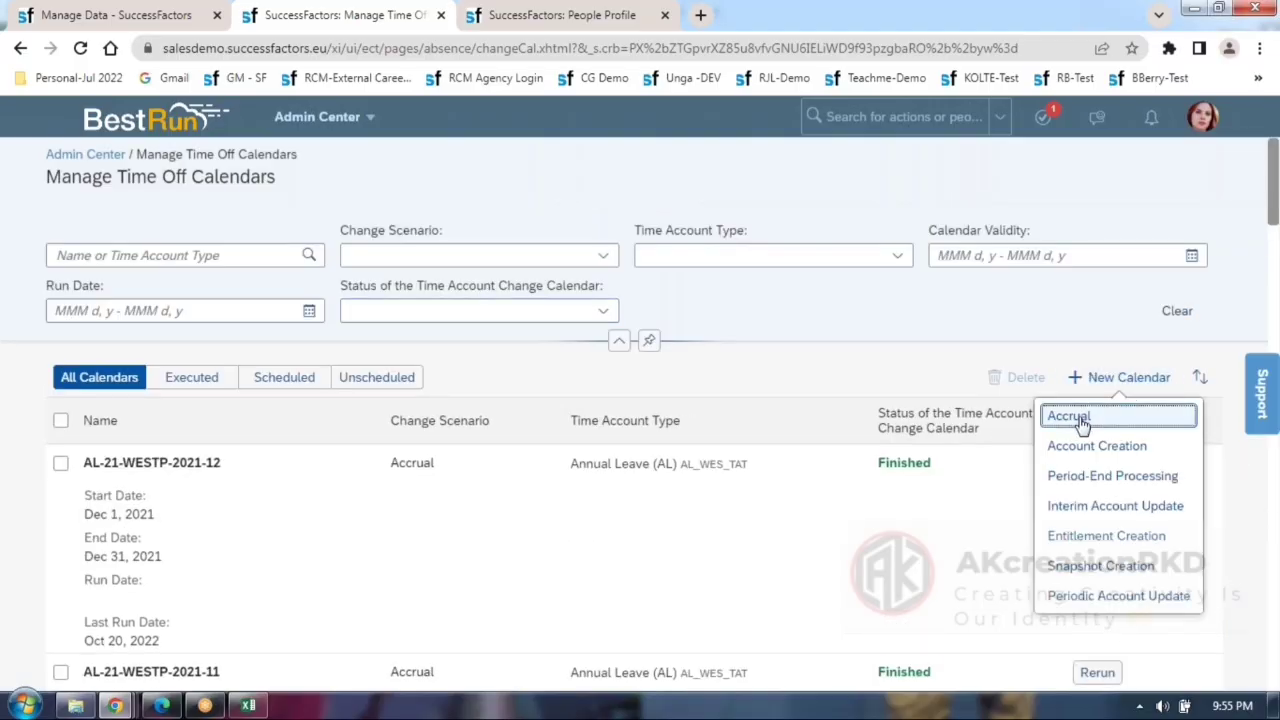
{"action": "left_click", "coordinate": [1080, 422]}
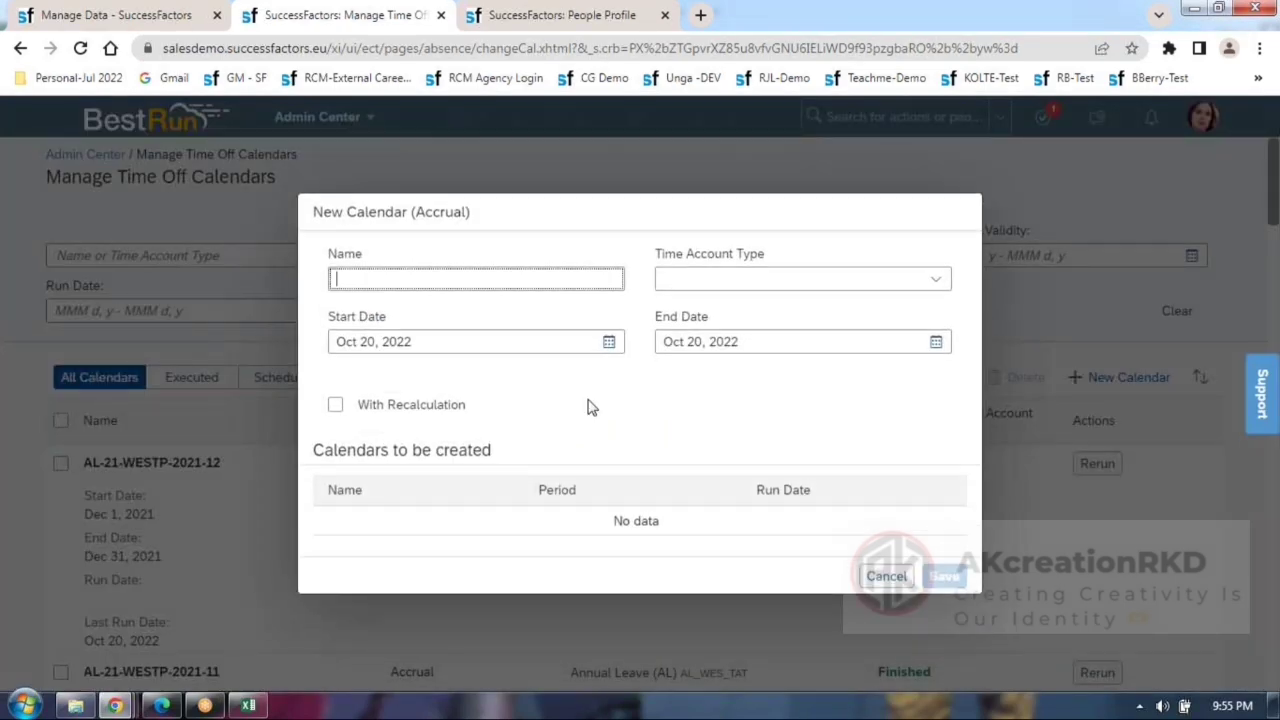
{"action": "type", "text": "AL-22-WESTP"}
{"action": "left_click", "coordinate": [934, 283]}
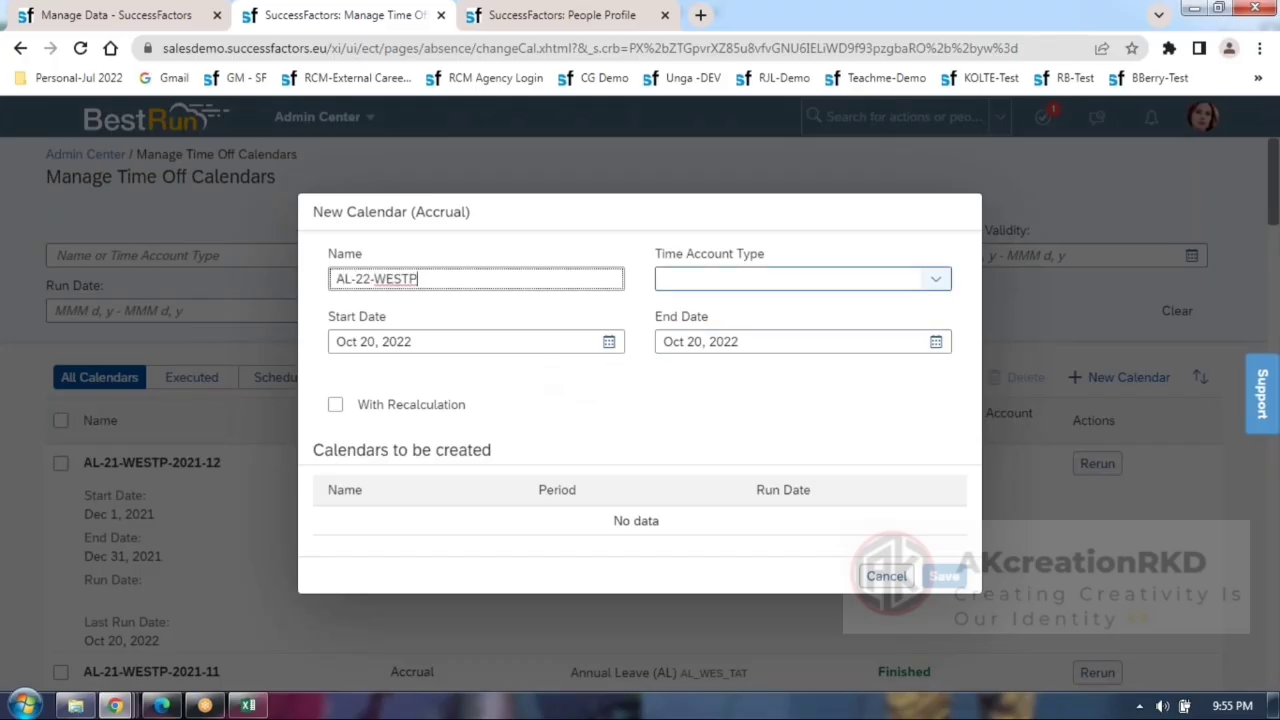
{"action": "left_click", "coordinate": [934, 283]}
{"action": "scroll", "coordinate": [806, 555], "scroll_direction": "down", "scroll_amount": 2}
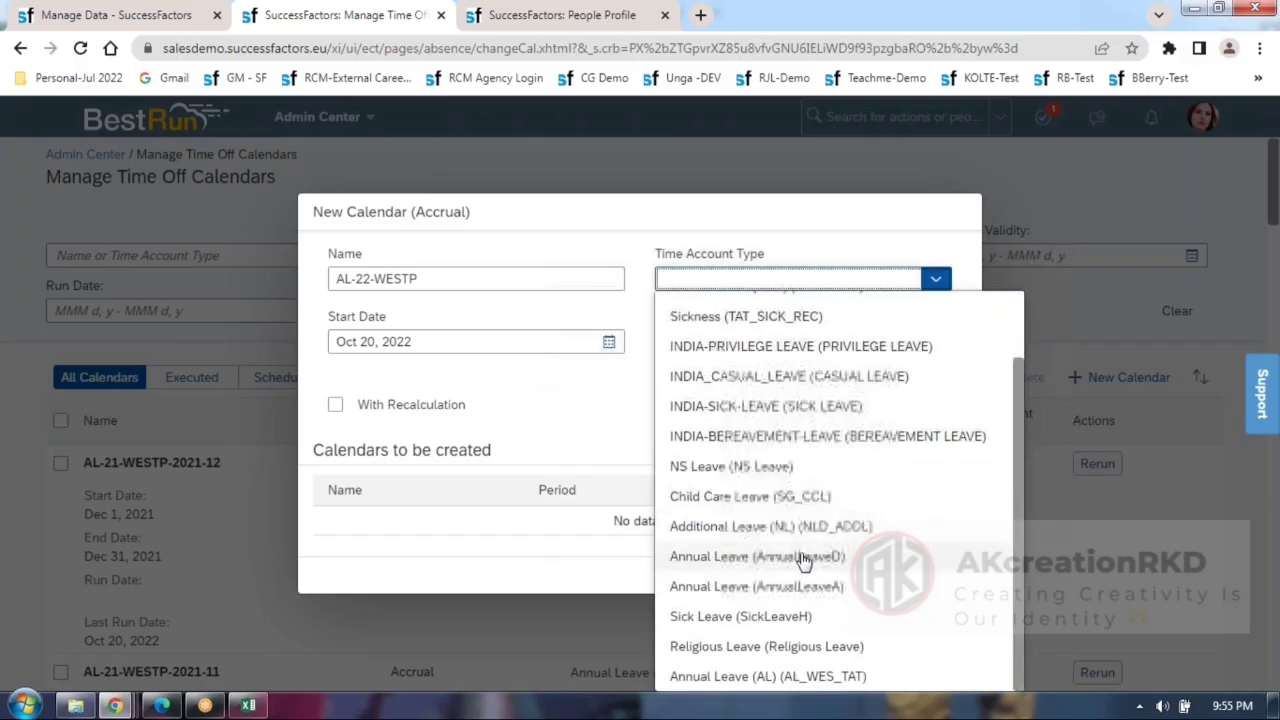
{"action": "left_click", "coordinate": [752, 677]}
Set the new calendar's start date to Jan 1, 2022 and its end date to Dec 31, 2022.
{"action": "left_click", "coordinate": [608, 341]}
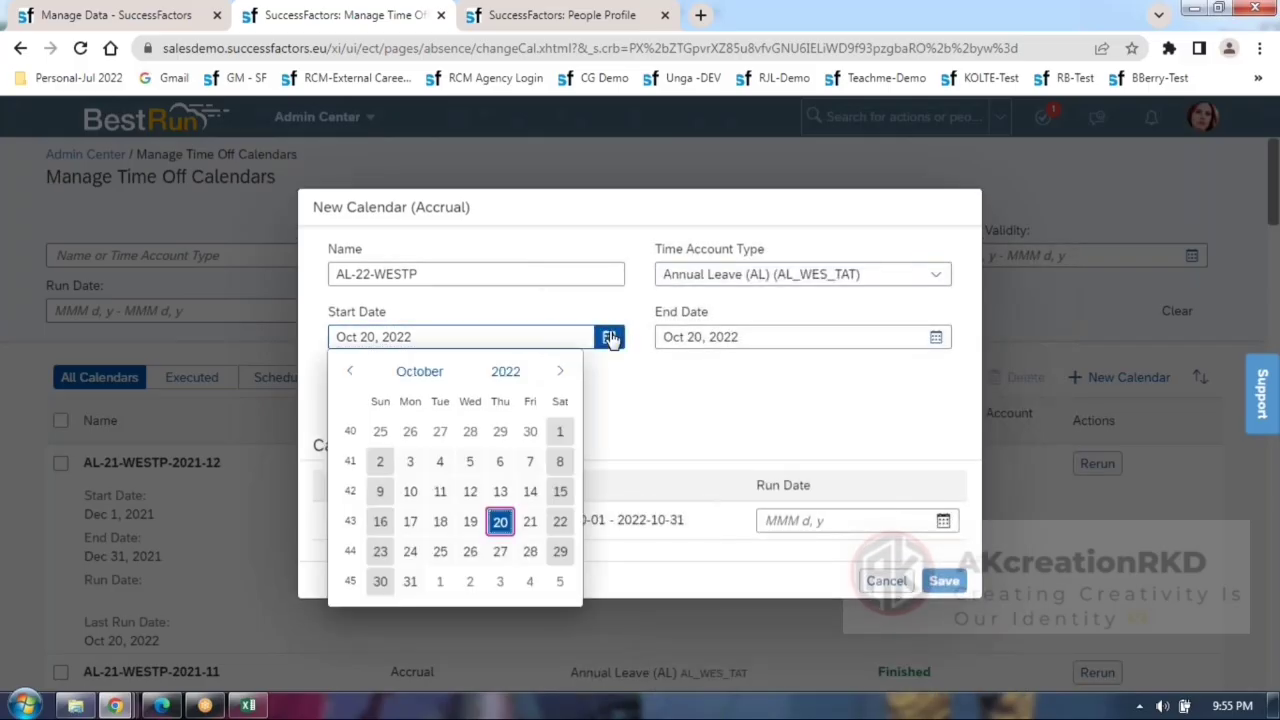
{"action": "left_click", "coordinate": [440, 372]}
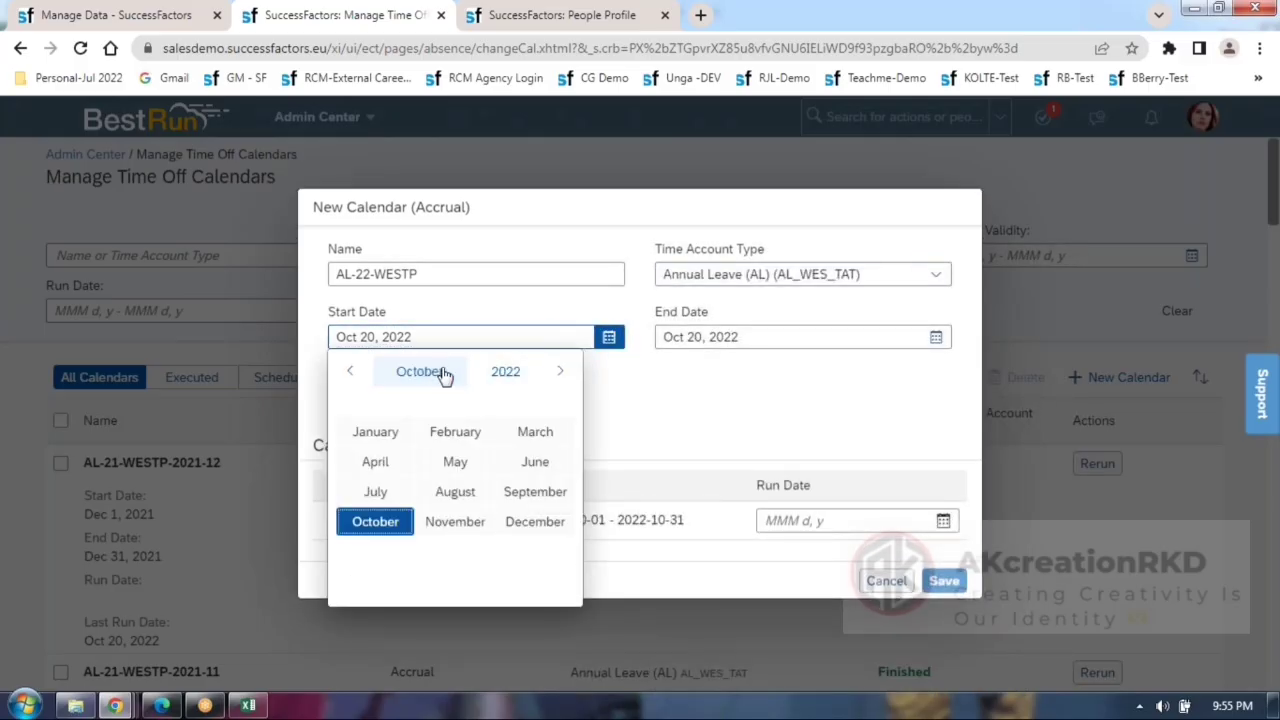
{"action": "left_click", "coordinate": [376, 431]}
{"action": "left_click", "coordinate": [560, 433]}
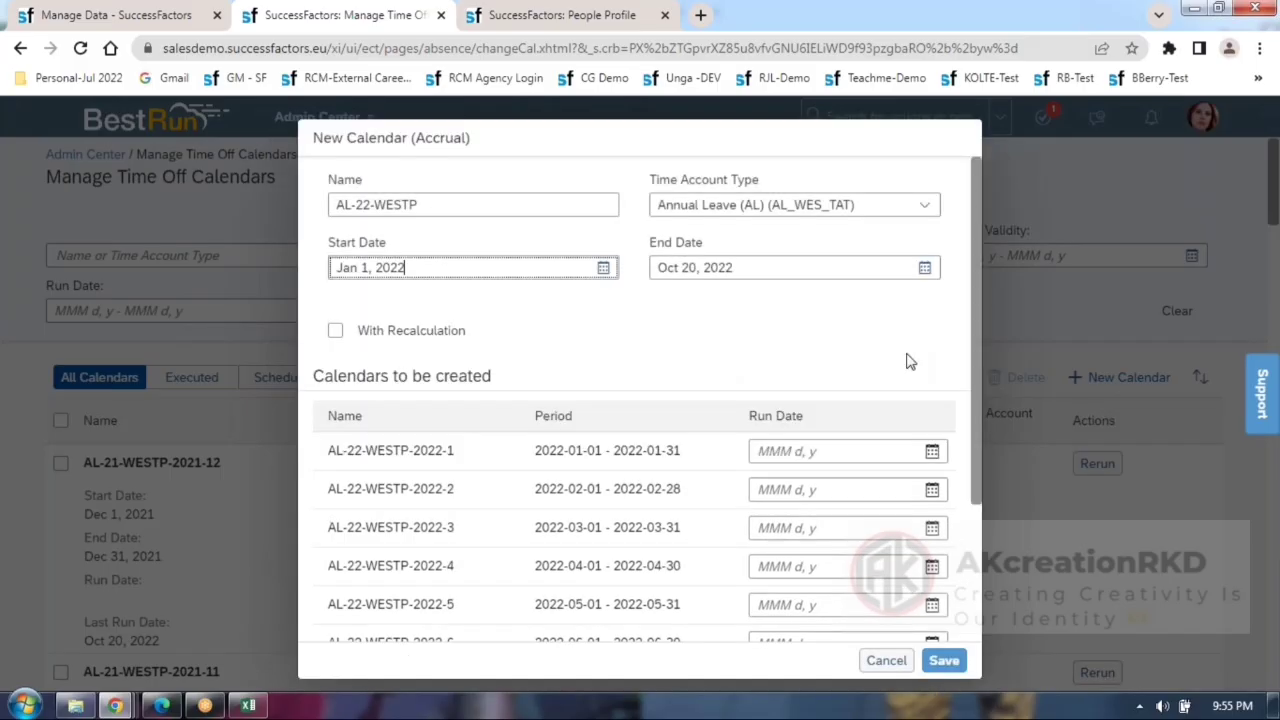
{"action": "left_click", "coordinate": [925, 263]}
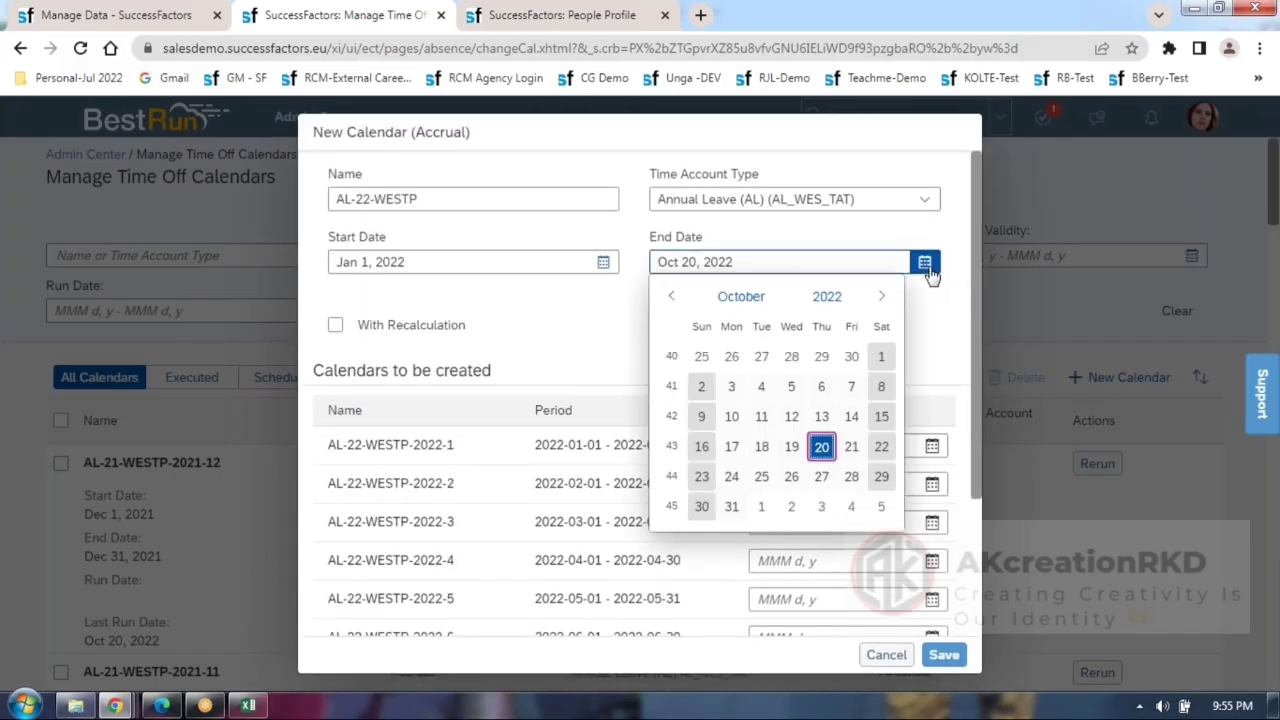
{"action": "left_click", "coordinate": [748, 302]}
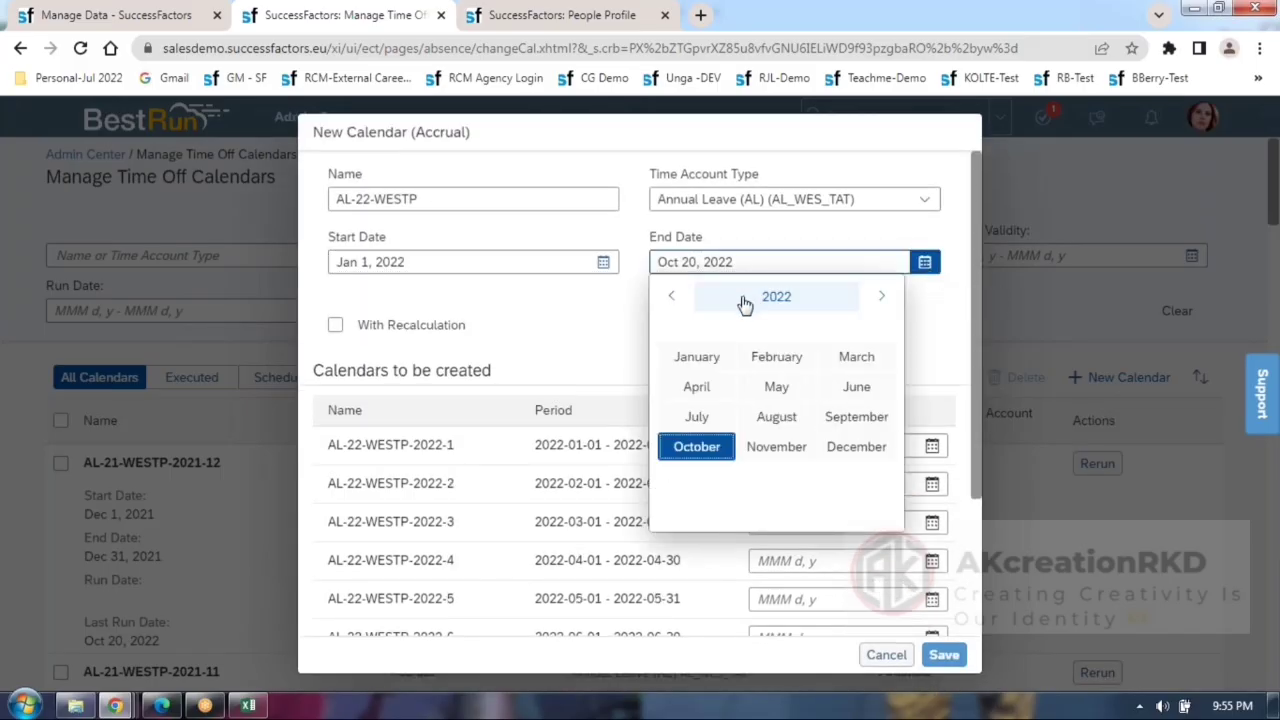
{"action": "left_click", "coordinate": [856, 447]}
{"action": "left_click", "coordinate": [878, 478]}
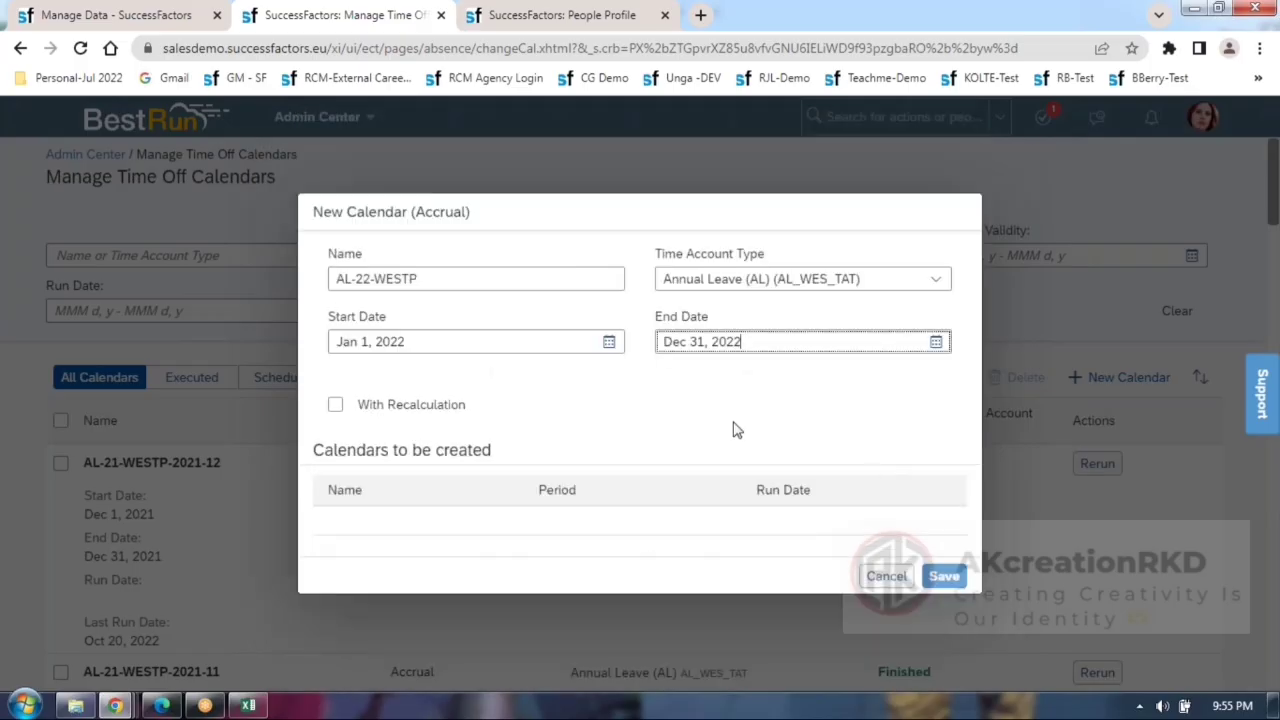
Review the monthly 2022 calendars to be created and save them without run dates or recalculation.
{"action": "left_click", "coordinate": [335, 335]}
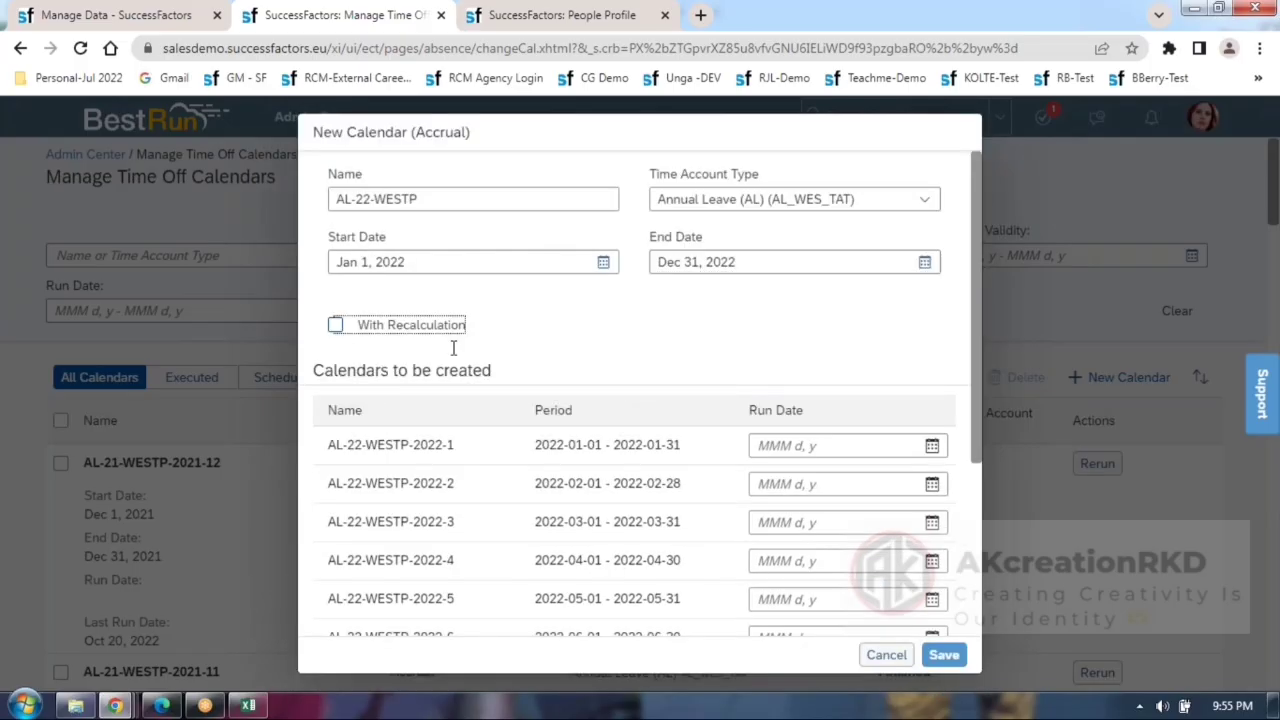
{"action": "scroll", "coordinate": [530, 372], "scroll_direction": "down", "scroll_amount": 5}
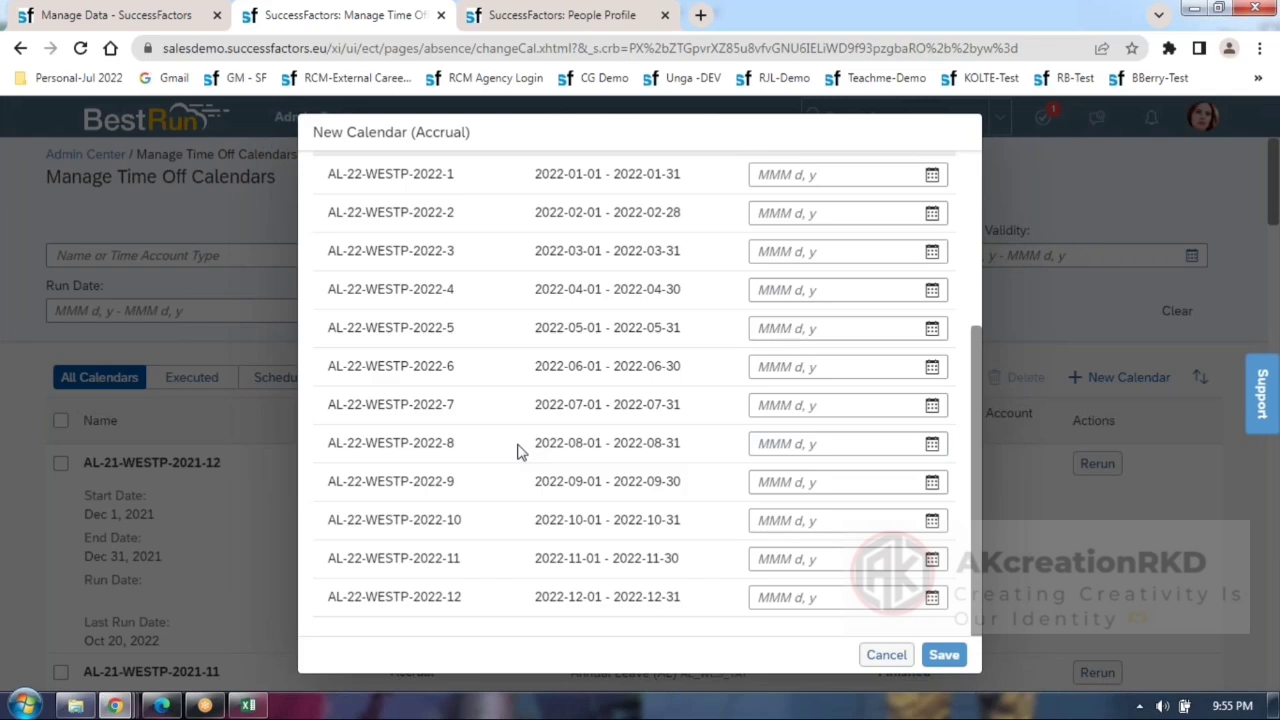
{"action": "scroll", "coordinate": [450, 350], "scroll_direction": "up", "scroll_amount": 3}
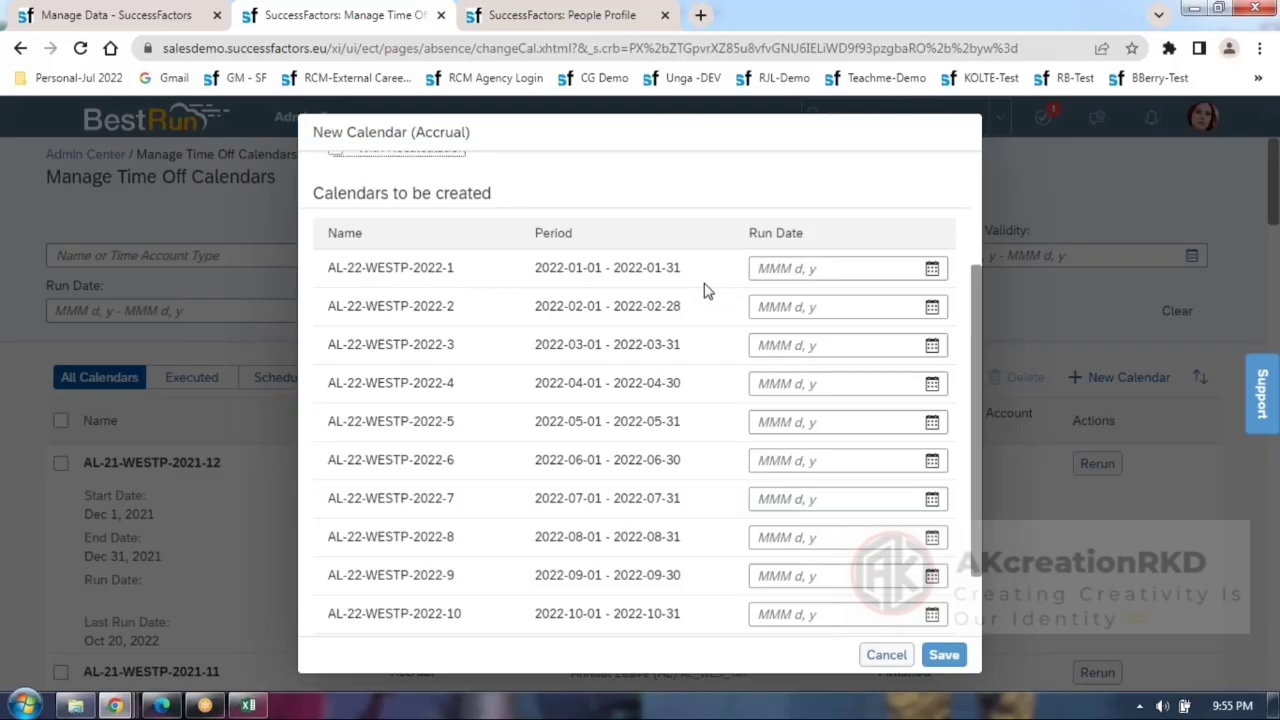
{"action": "left_click", "coordinate": [940, 663]}
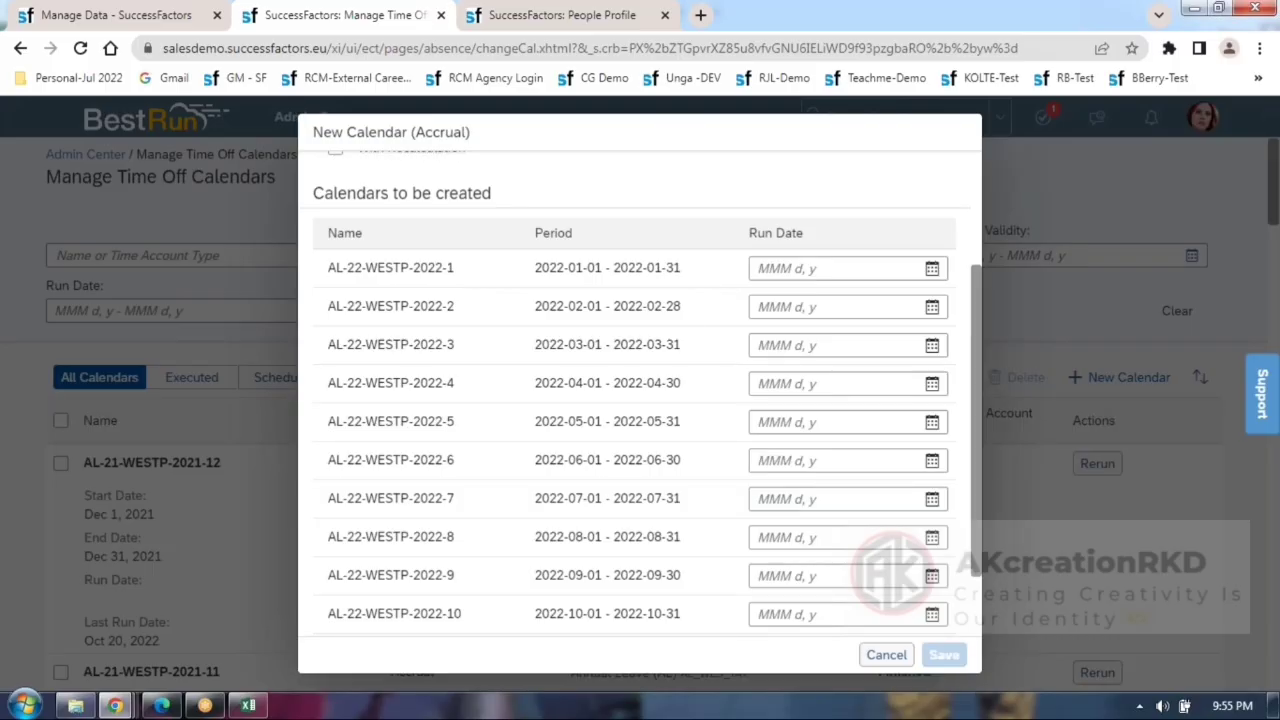
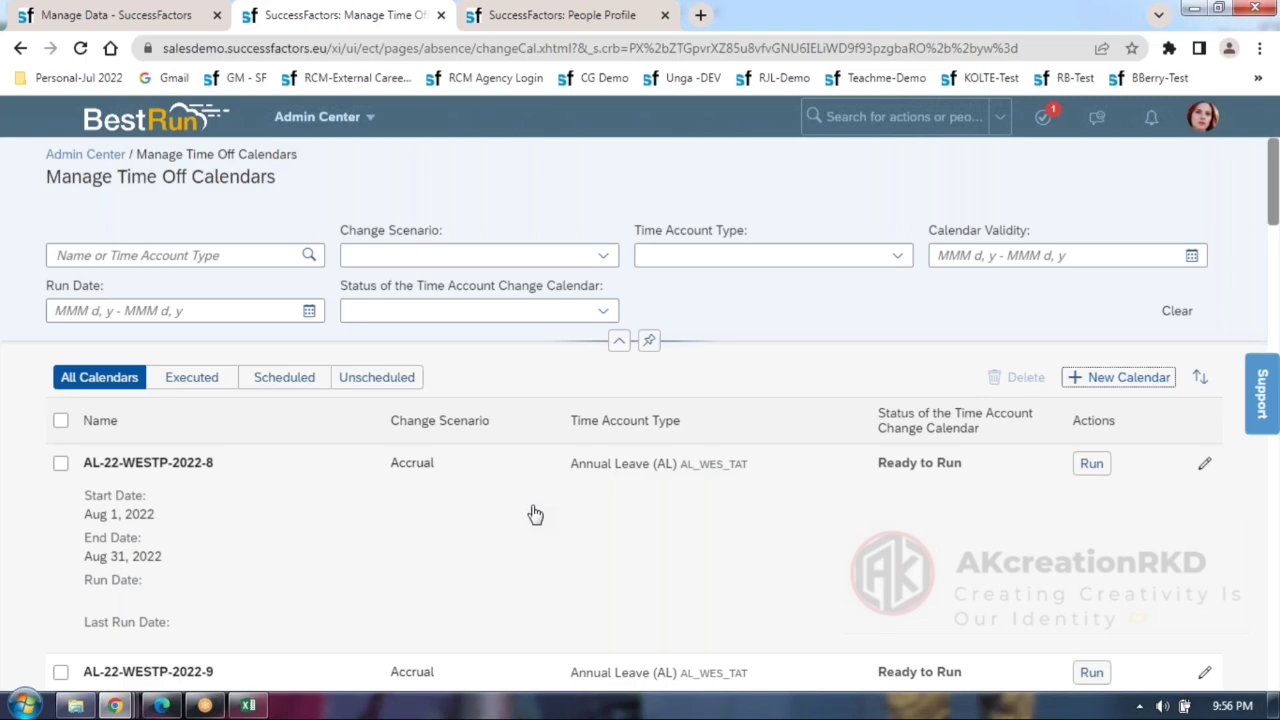
Locate the January 2022 calendar in the list and review the employee's Annual Leave (AL) 2022 time account in Administer Time.
{"action": "scroll", "coordinate": [531, 514], "scroll_direction": "down", "scroll_amount": 1}
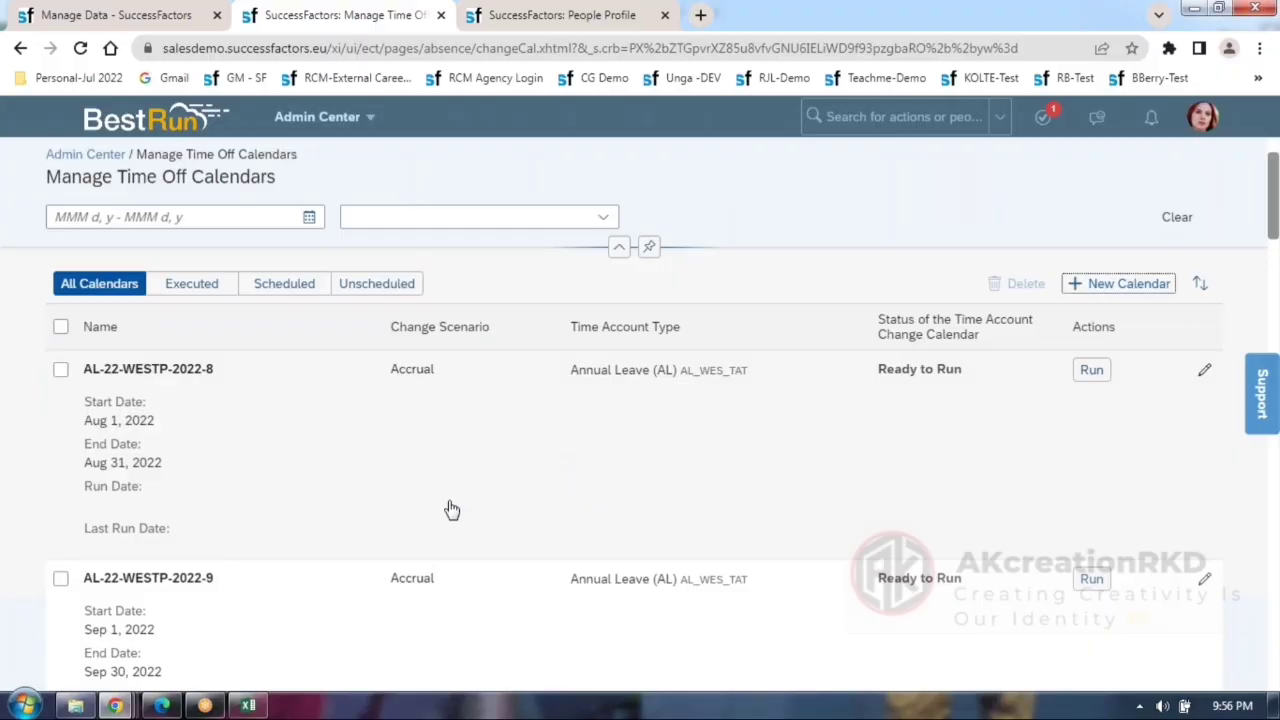
{"action": "scroll", "coordinate": [449, 511], "scroll_direction": "down", "scroll_amount": 8}
{"action": "scroll", "coordinate": [450, 516], "scroll_direction": "down", "scroll_amount": 8}
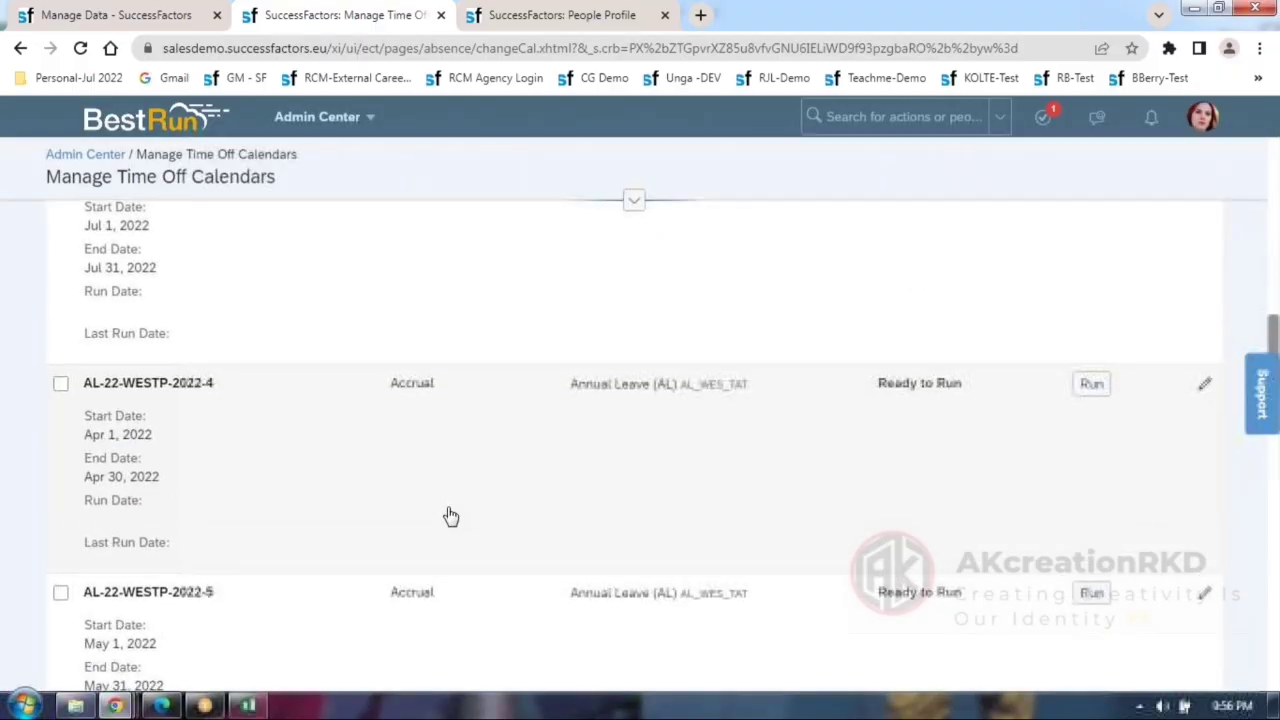
{"action": "scroll", "coordinate": [450, 516], "scroll_direction": "down", "scroll_amount": 2}
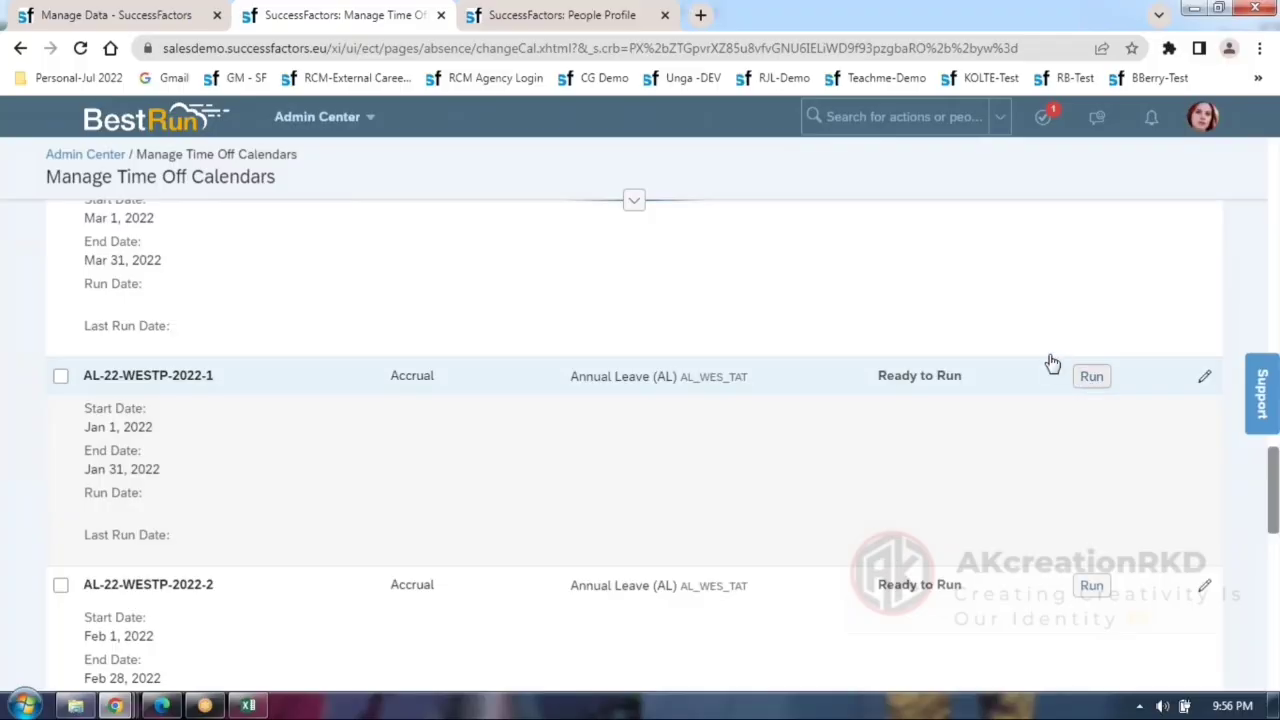
{"action": "left_click", "coordinate": [521, 30]}
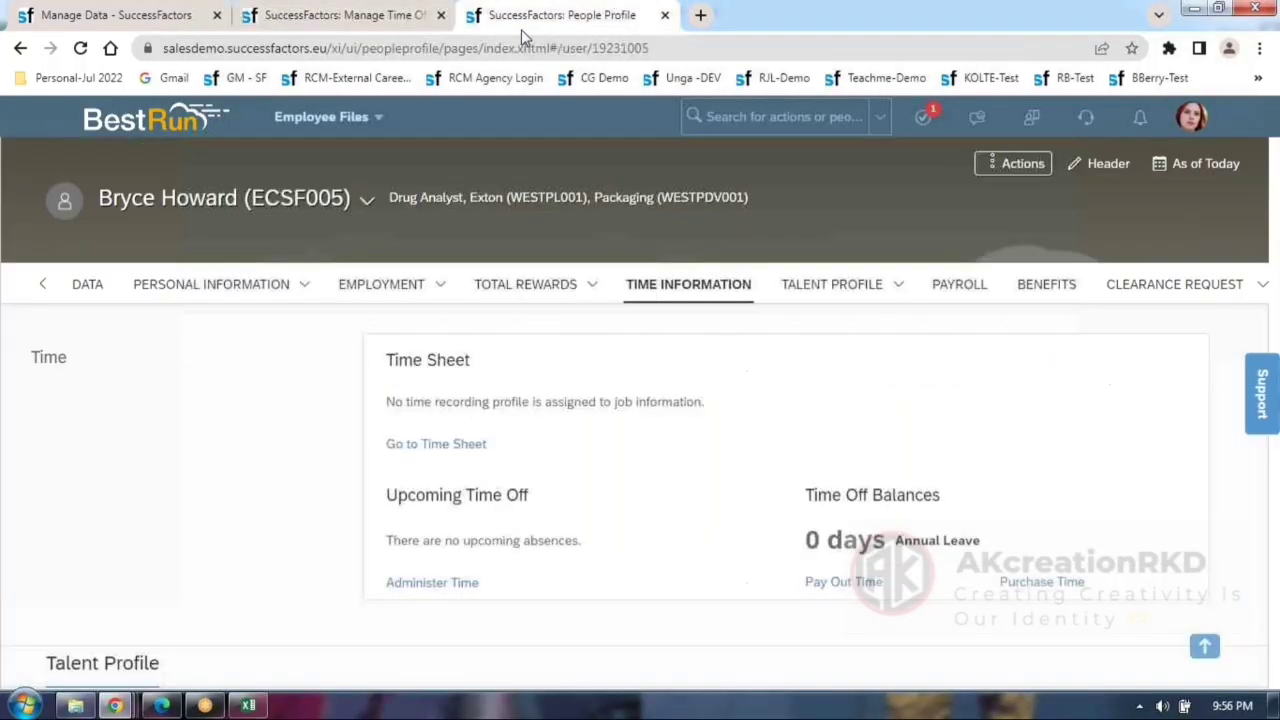
{"action": "left_click", "coordinate": [440, 588]}
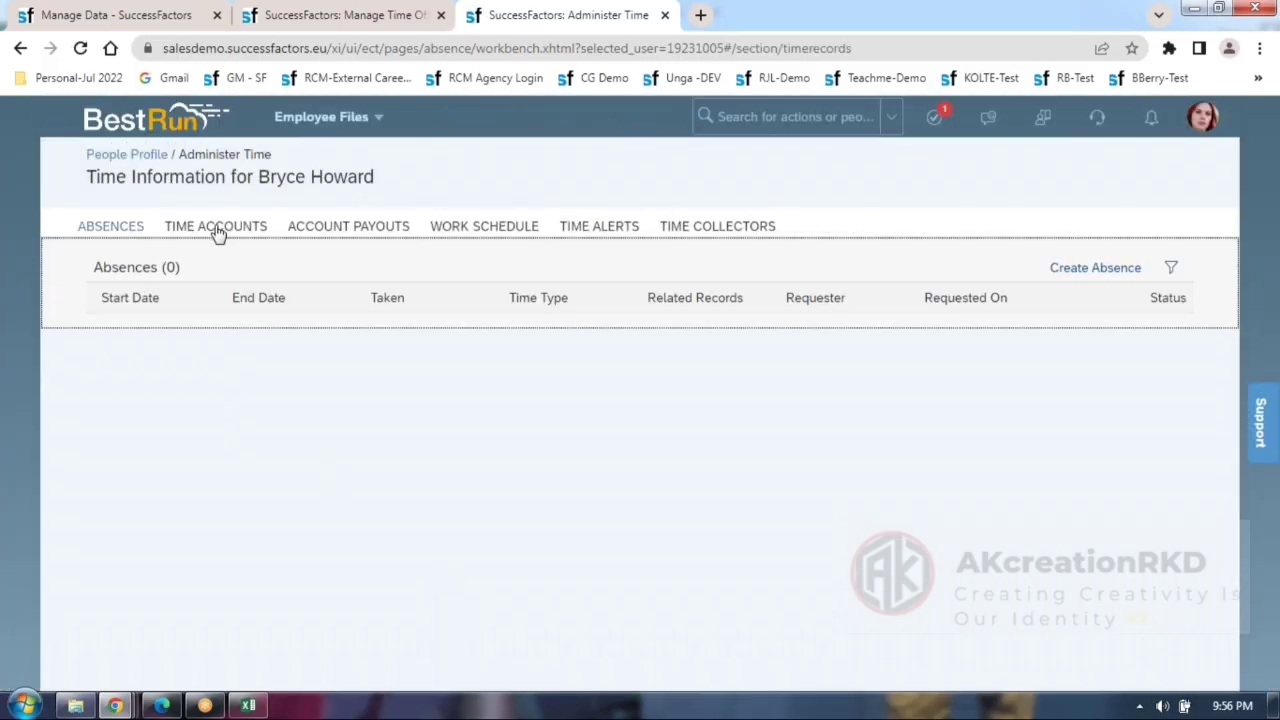
{"action": "left_click", "coordinate": [216, 228]}
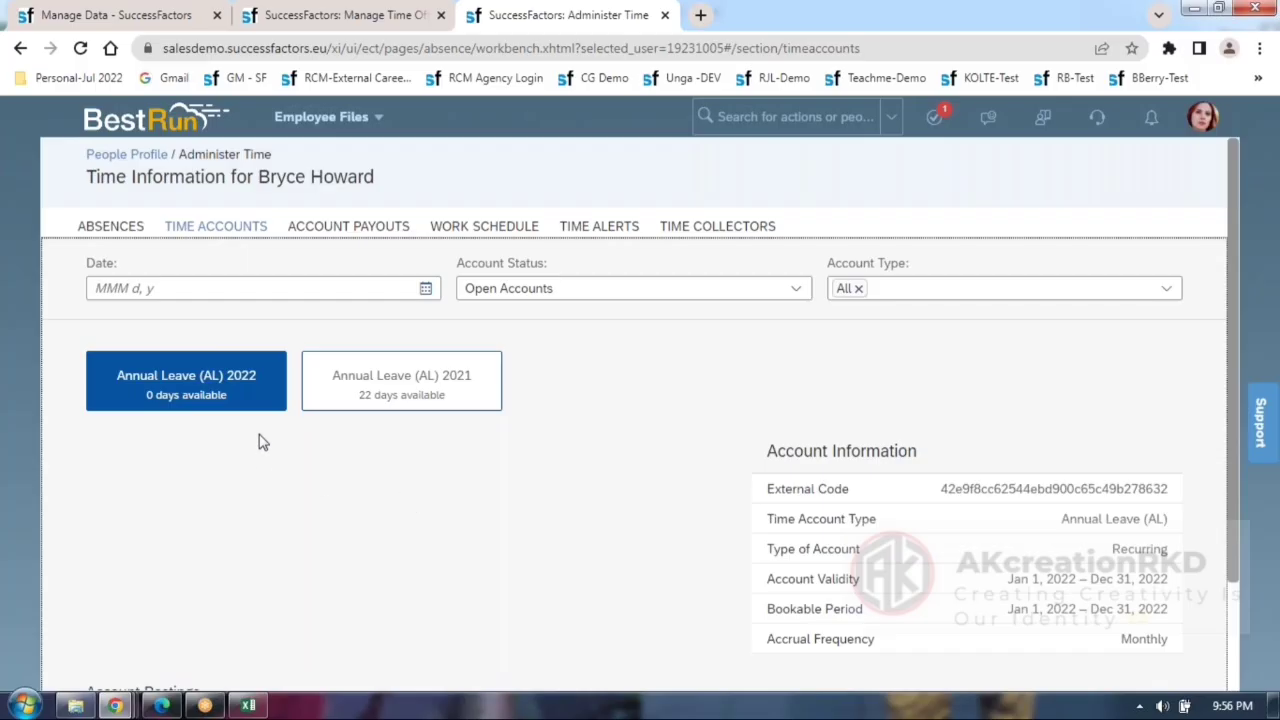
Return to Manage Time Off Calendars and run the accrual calendars AL-22-WESTP-2022-1 and AL-22-WESTP-2022-2.
{"action": "left_click", "coordinate": [120, 18]}
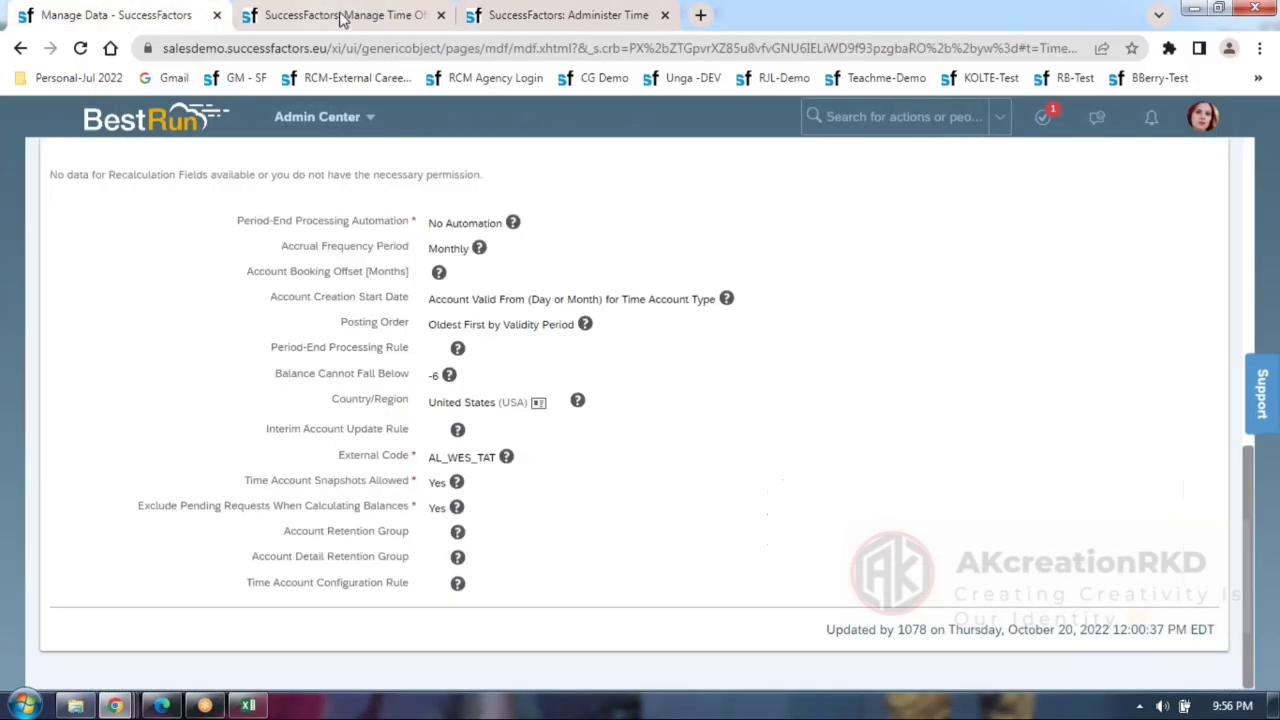
{"action": "left_click", "coordinate": [340, 15]}
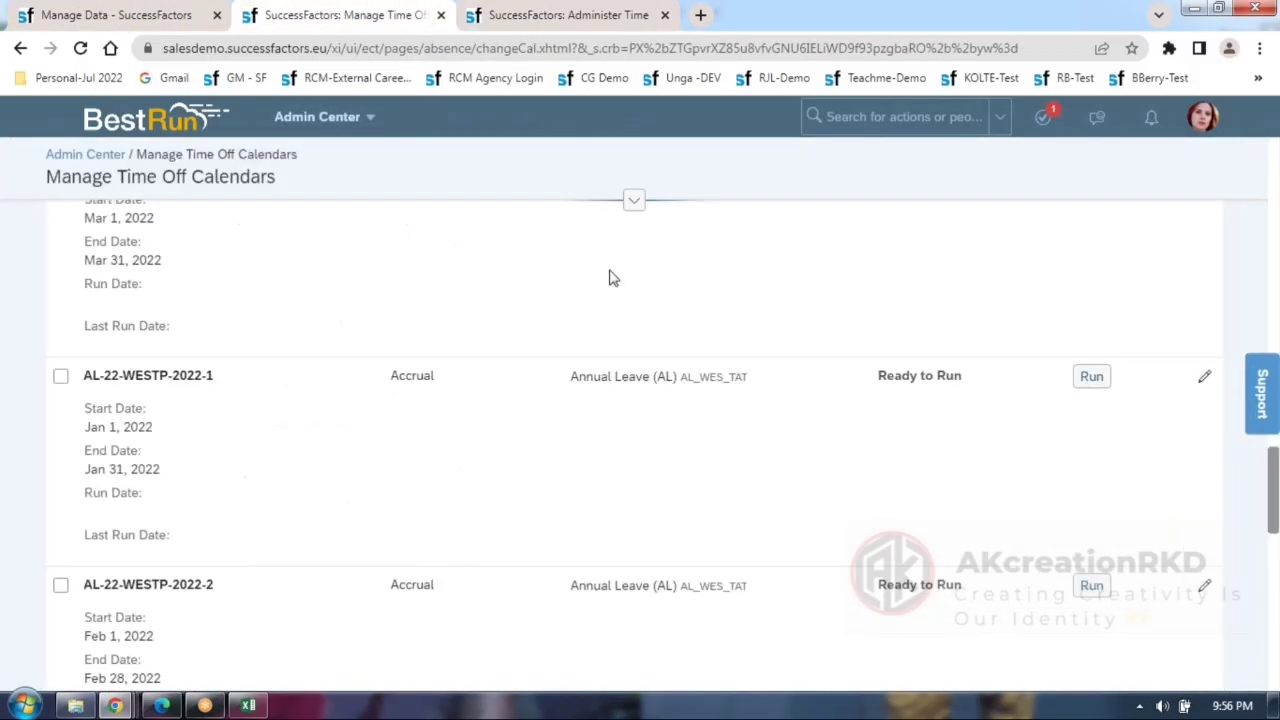
{"action": "left_click", "coordinate": [1091, 377]}
{"action": "left_click", "coordinate": [1181, 443]}
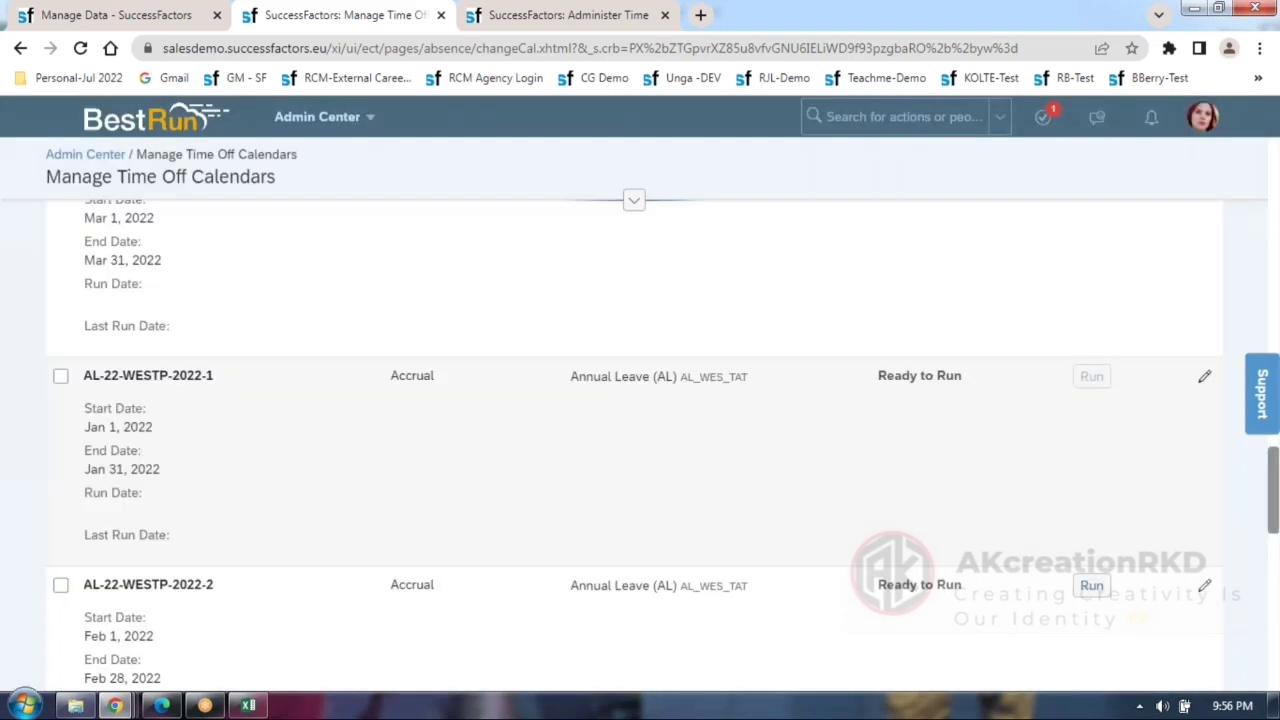
{"action": "scroll", "coordinate": [1180, 414], "scroll_direction": "down", "scroll_amount": 2}
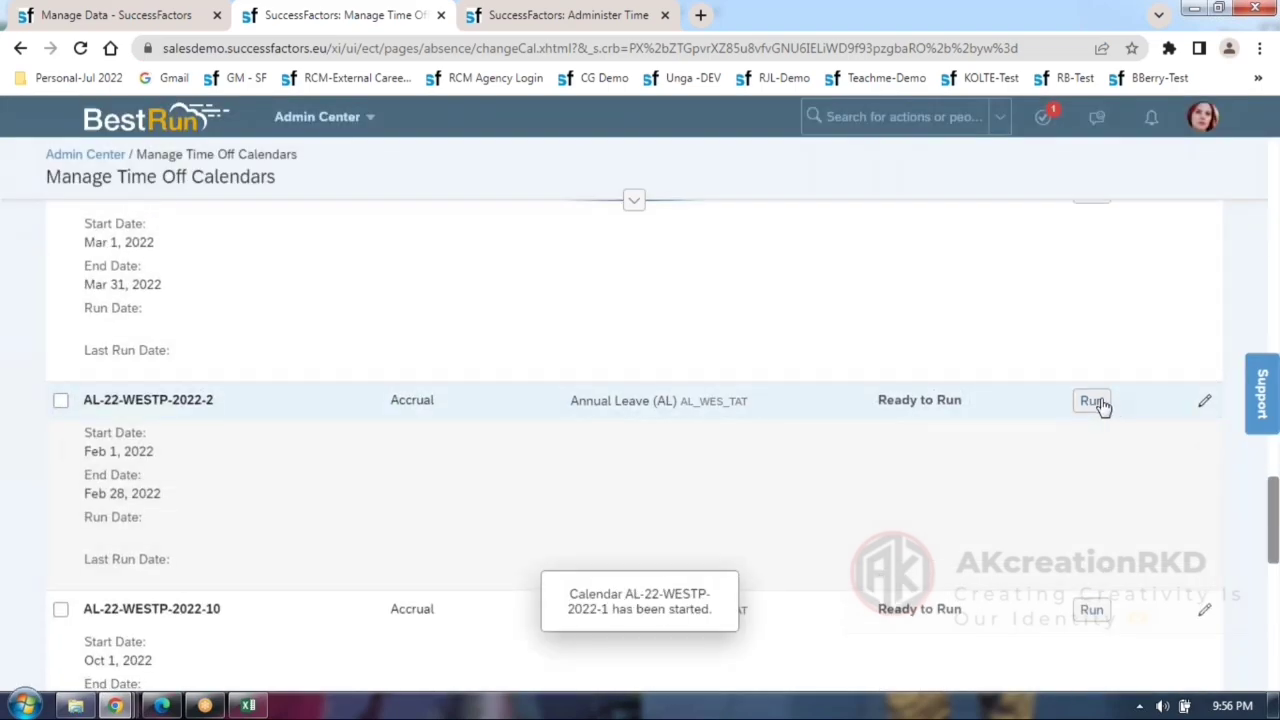
{"action": "left_click", "coordinate": [1091, 401]}
{"action": "left_click", "coordinate": [1181, 443]}
Load more calendars in the list and run the accrual calendars AL-22-WESTP-2022-3 and AL-22-WESTP-2022-4.
{"action": "scroll", "coordinate": [642, 429], "scroll_direction": "down", "scroll_amount": 3}
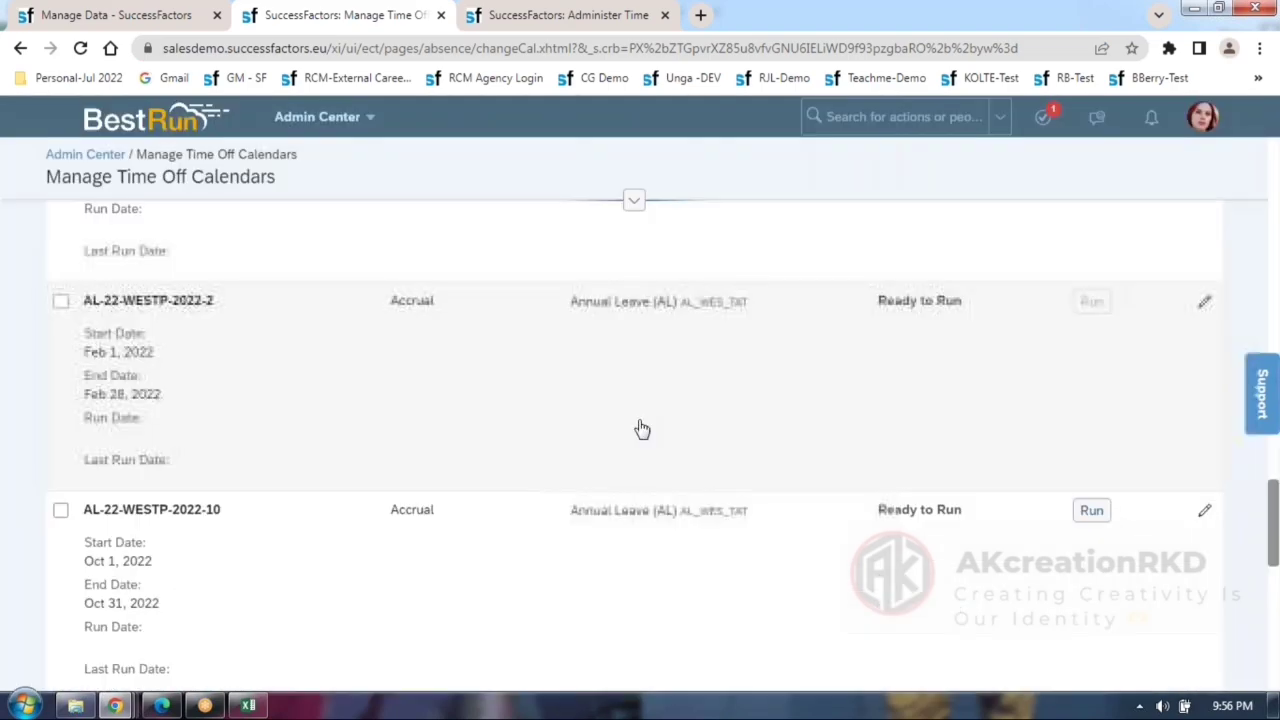
{"action": "scroll", "coordinate": [642, 429], "scroll_direction": "down", "scroll_amount": 5}
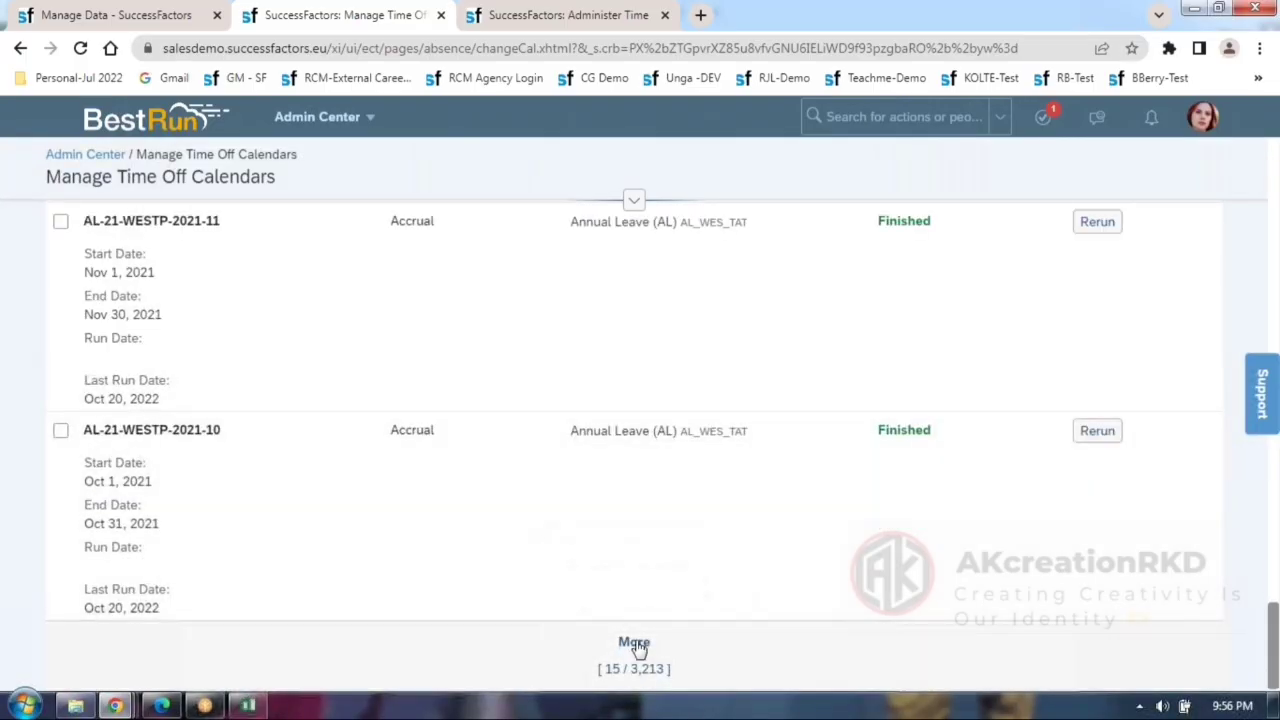
{"action": "left_click", "coordinate": [634, 643]}
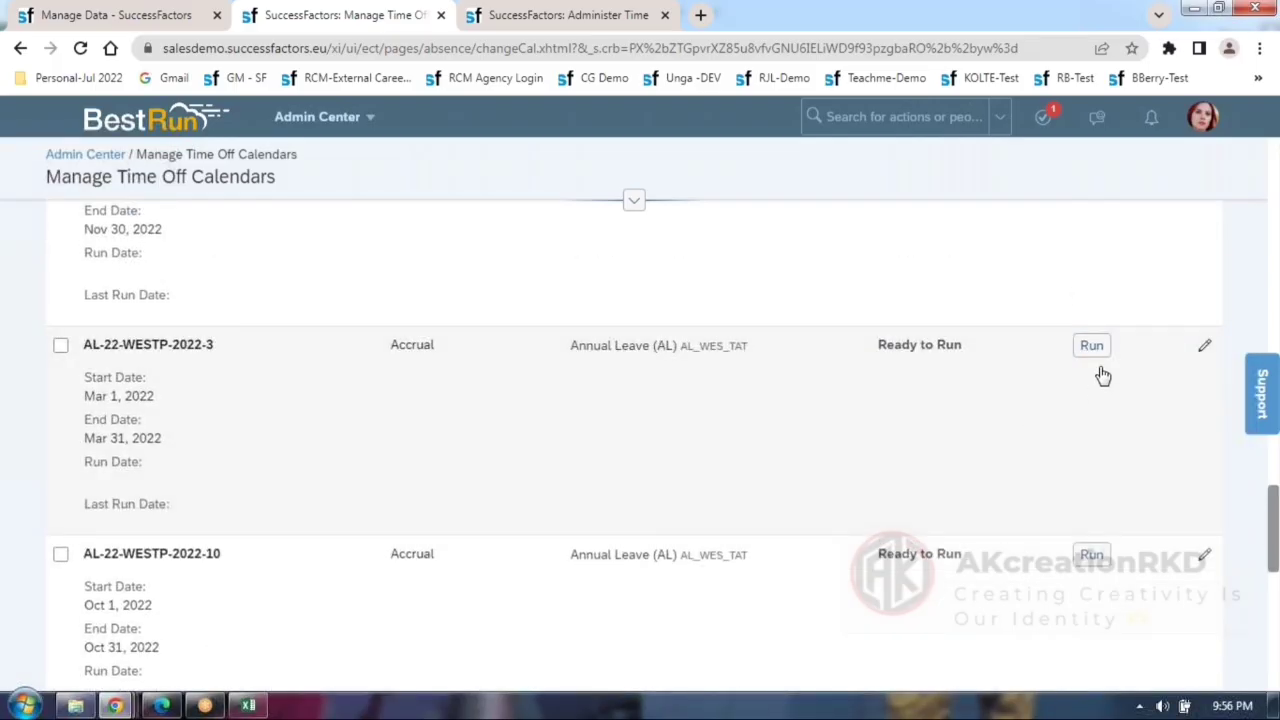
{"action": "left_click", "coordinate": [1091, 346]}
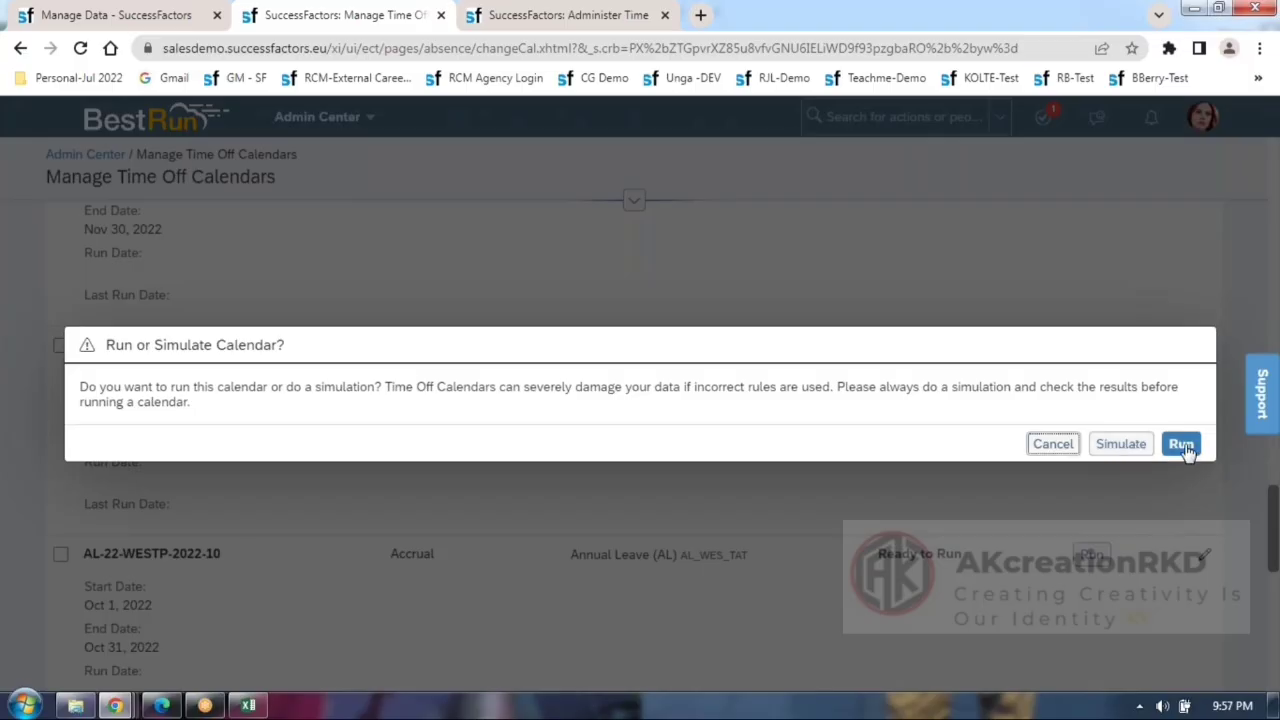
{"action": "left_click", "coordinate": [1180, 444]}
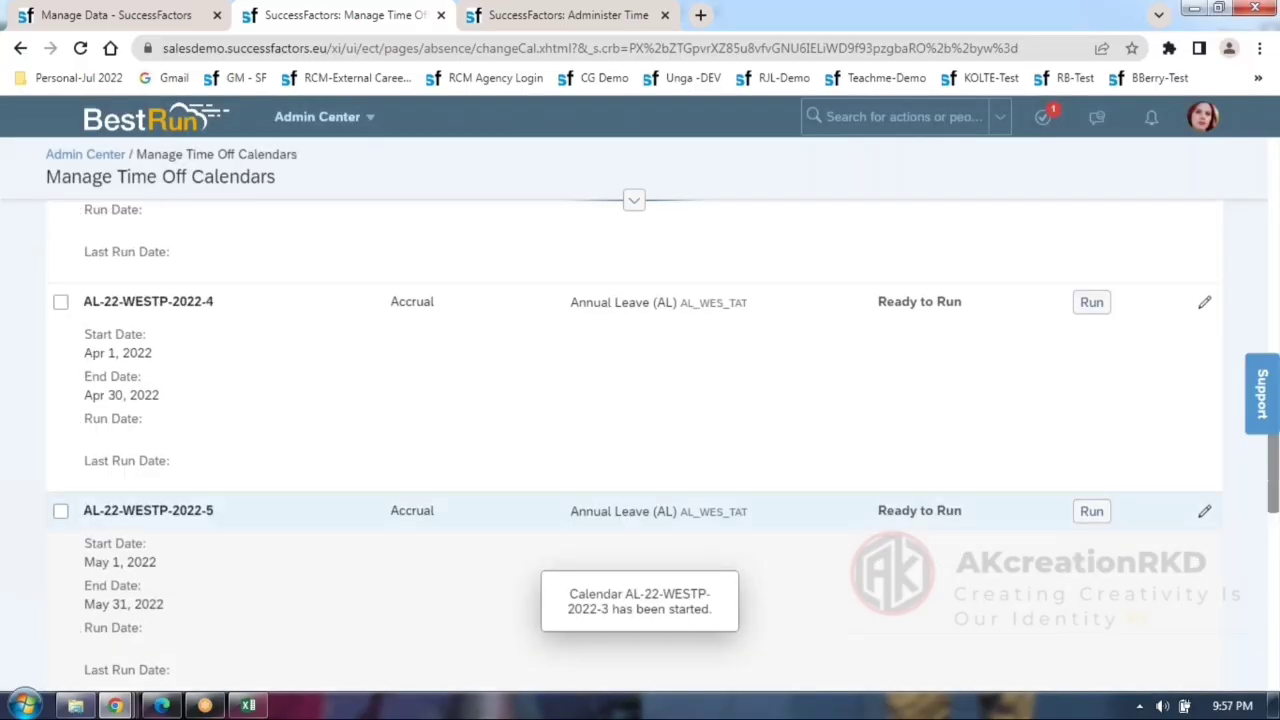
{"action": "left_click", "coordinate": [1092, 302]}
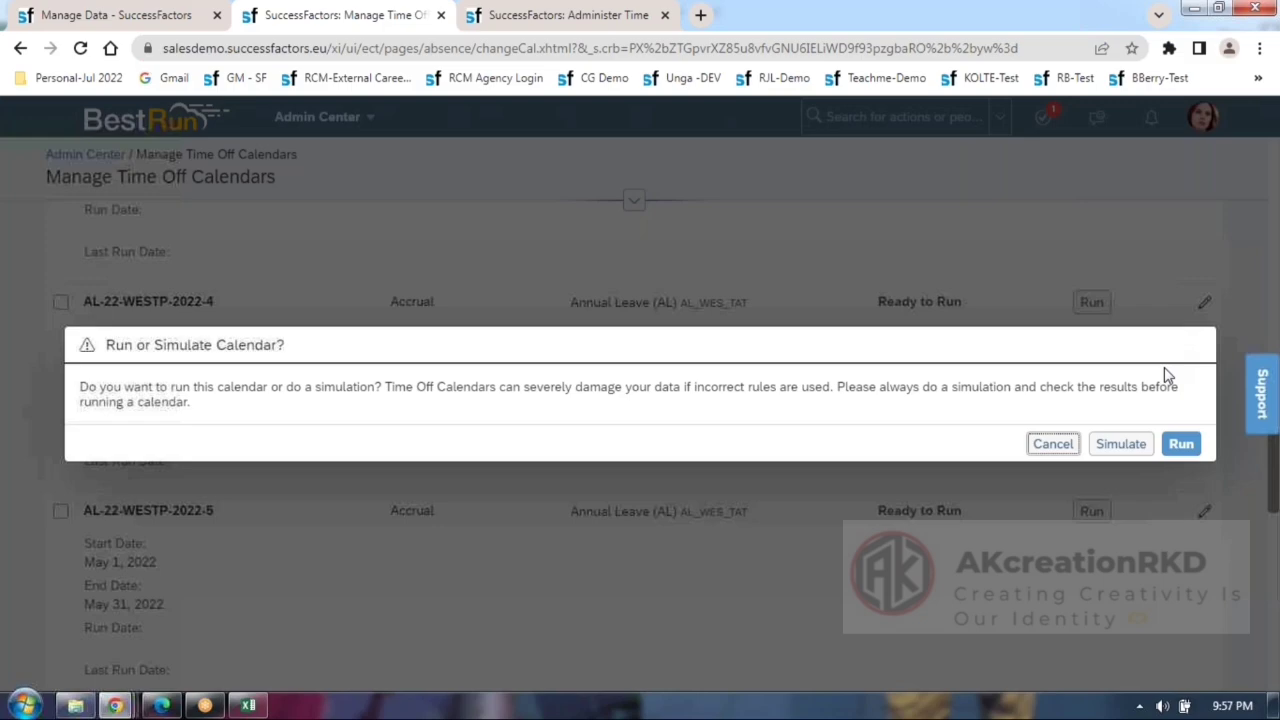
{"action": "left_click", "coordinate": [1181, 444]}
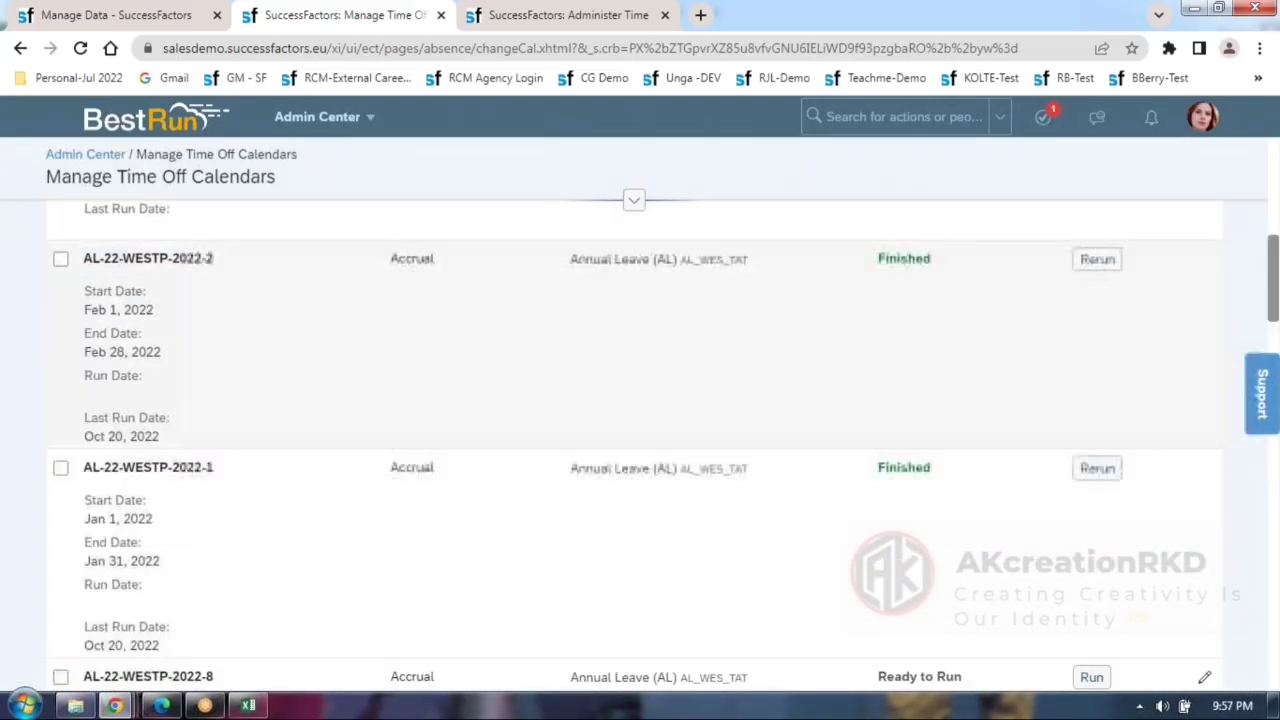
{"action": "scroll", "coordinate": [634, 446], "scroll_direction": "down", "scroll_amount": 10}
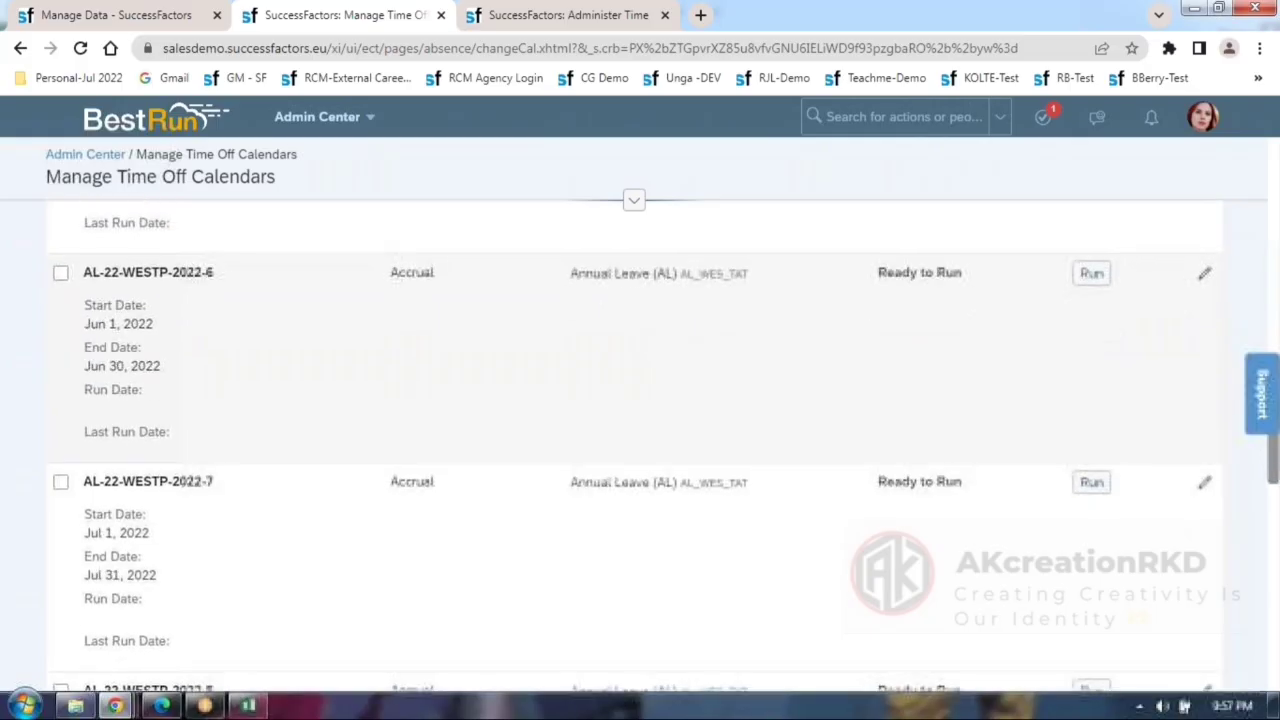
Run the accrual calendars AL-22-WESTP-2022-5 and AL-22-WESTP-2022-6 without simulating them.
{"action": "scroll", "coordinate": [664, 446], "scroll_direction": "down", "scroll_amount": 3}
{"action": "left_click", "coordinate": [1098, 412]}
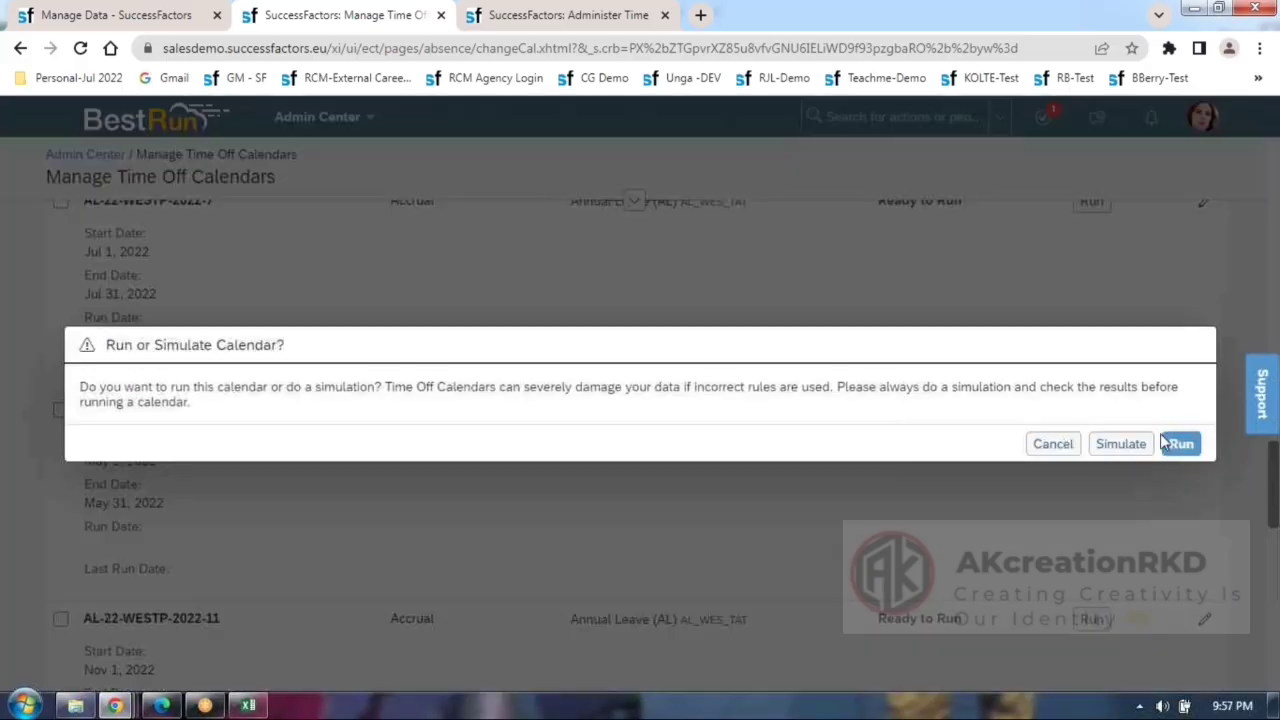
{"action": "left_click", "coordinate": [1178, 443]}
{"action": "scroll", "coordinate": [530, 470], "scroll_direction": "up", "scroll_amount": 3}
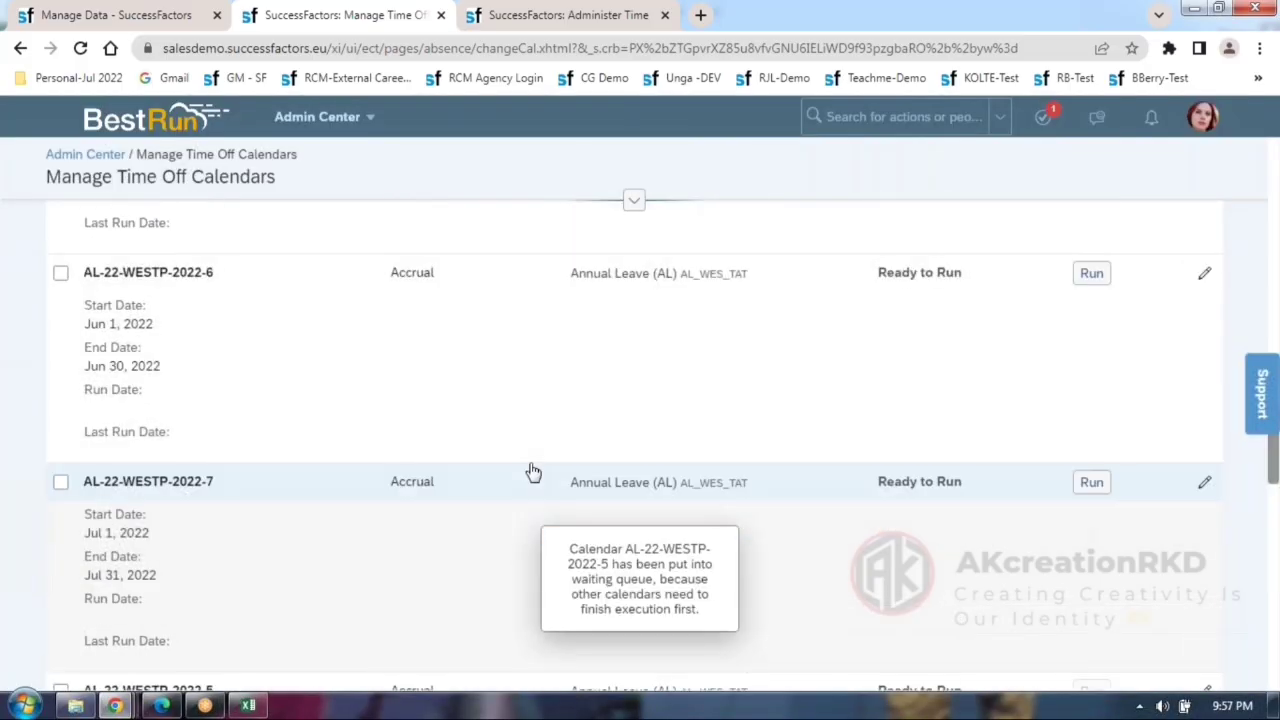
{"action": "scroll", "coordinate": [533, 471], "scroll_direction": "up", "scroll_amount": 2}
{"action": "left_click", "coordinate": [1091, 481]}
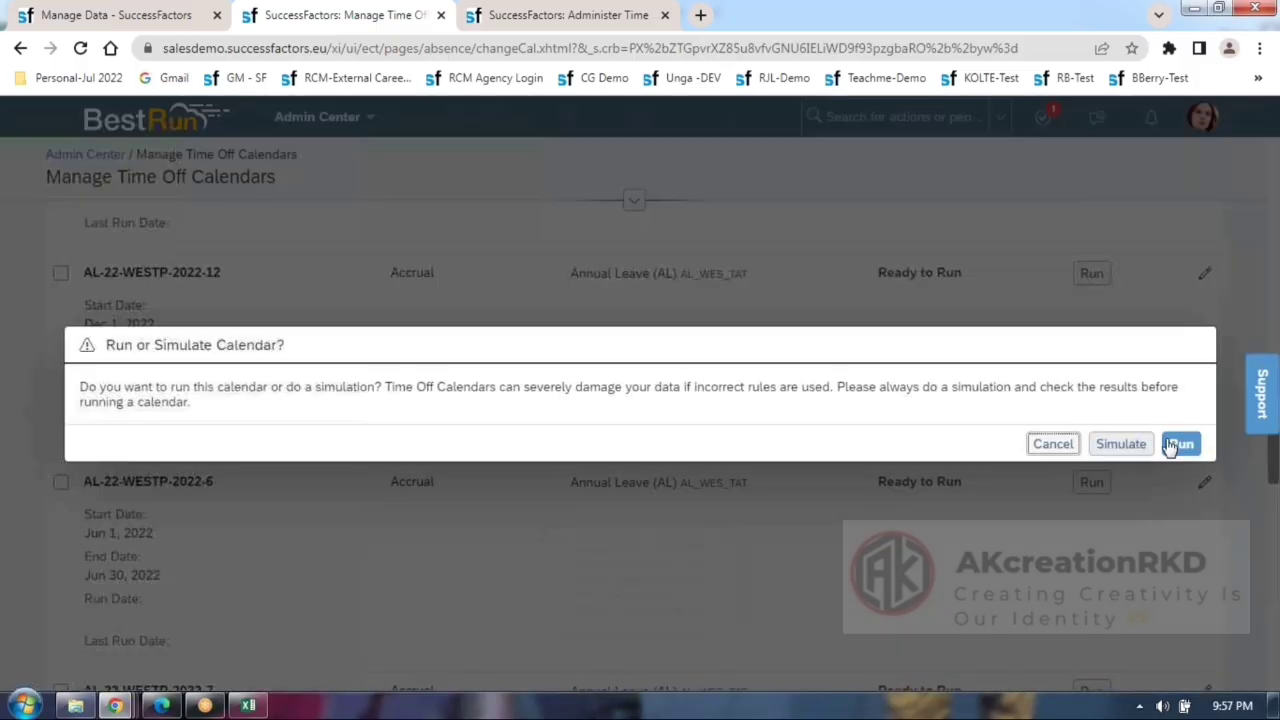
{"action": "left_click", "coordinate": [1178, 443]}
Run the accrual calendars AL-22-WESTP-2022-7 and AL-22-WESTP-2022-8 from the calendar list.
{"action": "scroll", "coordinate": [363, 464], "scroll_direction": "down", "scroll_amount": 1}
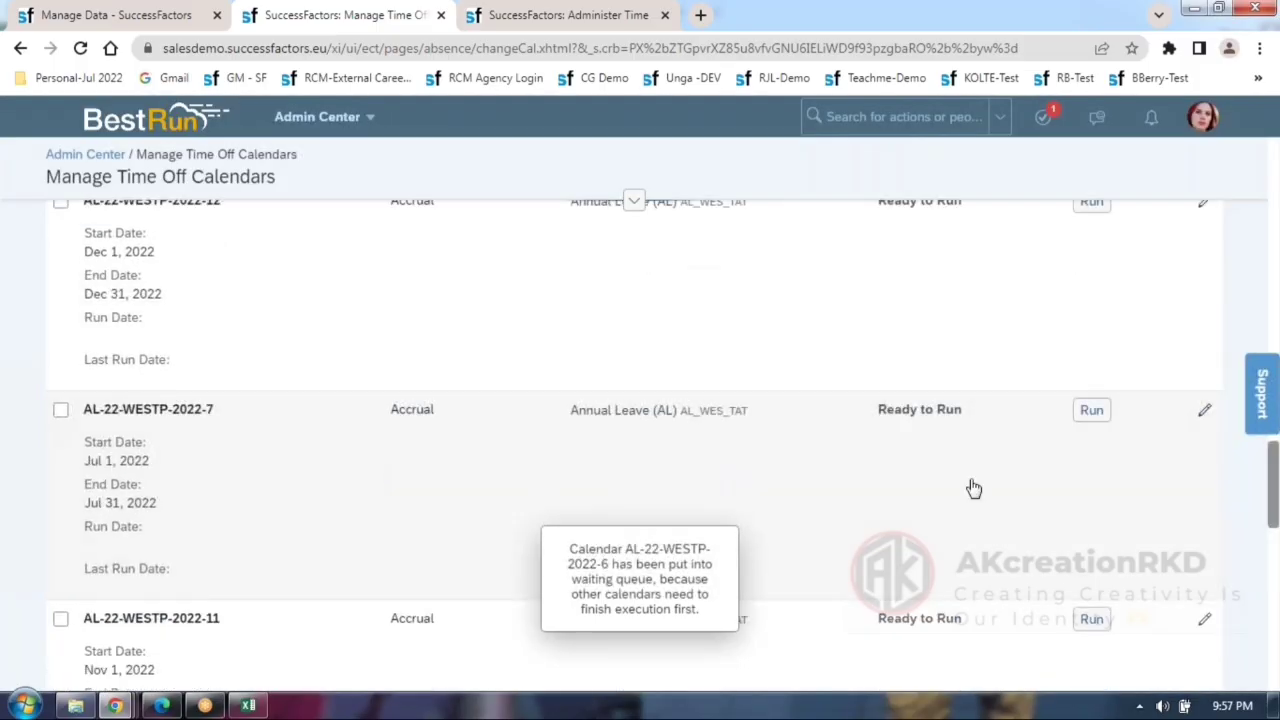
{"action": "left_click", "coordinate": [1091, 412]}
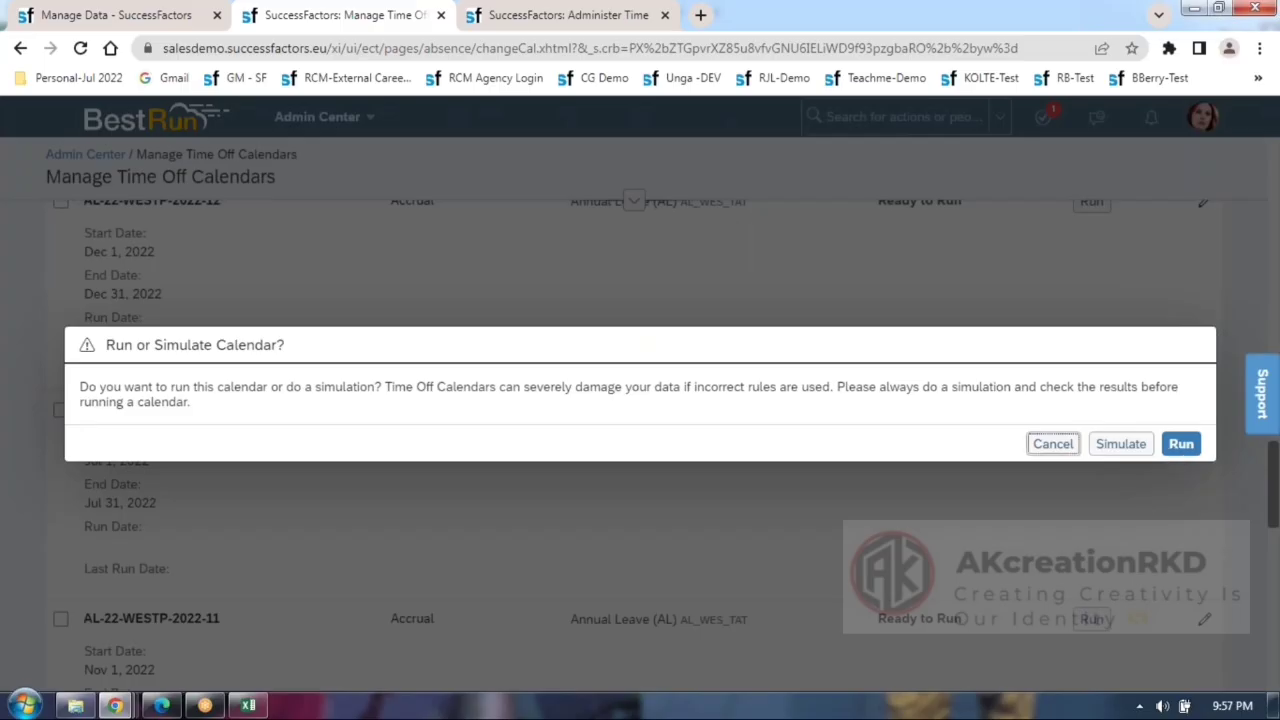
{"action": "left_click", "coordinate": [1181, 443]}
{"action": "scroll", "coordinate": [510, 471], "scroll_direction": "down", "scroll_amount": 2}
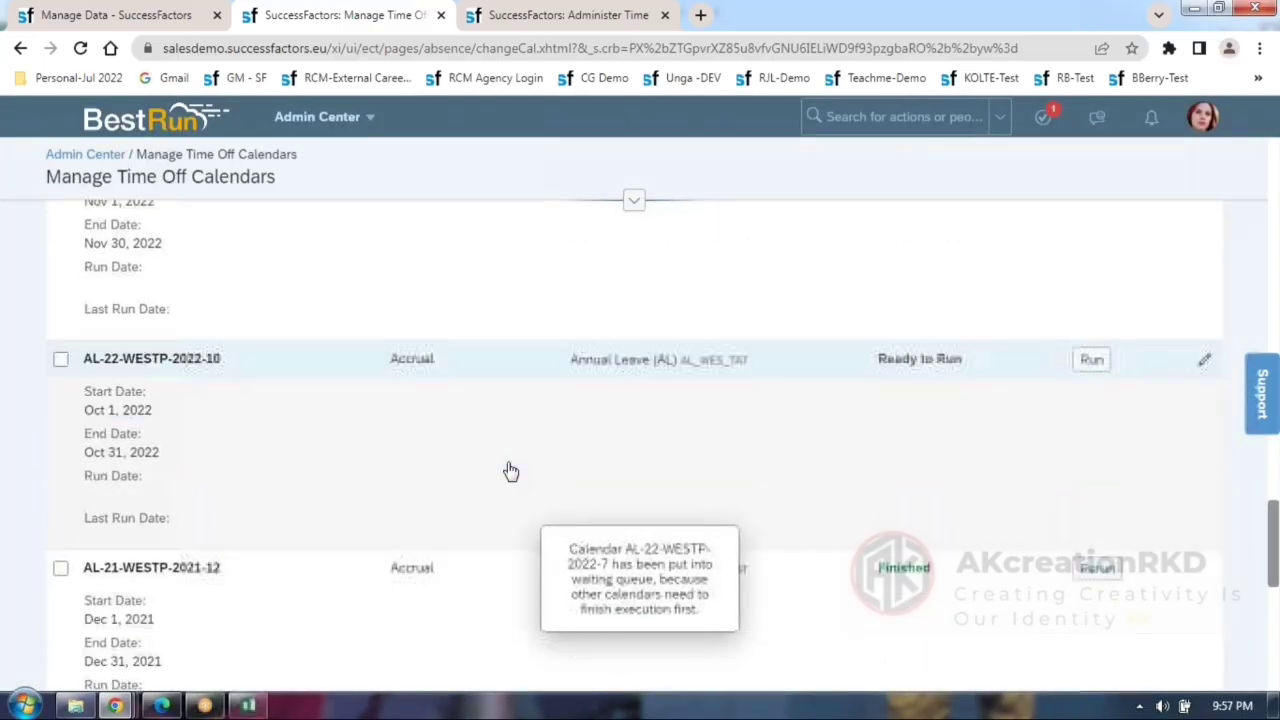
{"action": "scroll", "coordinate": [510, 471], "scroll_direction": "down", "scroll_amount": 6}
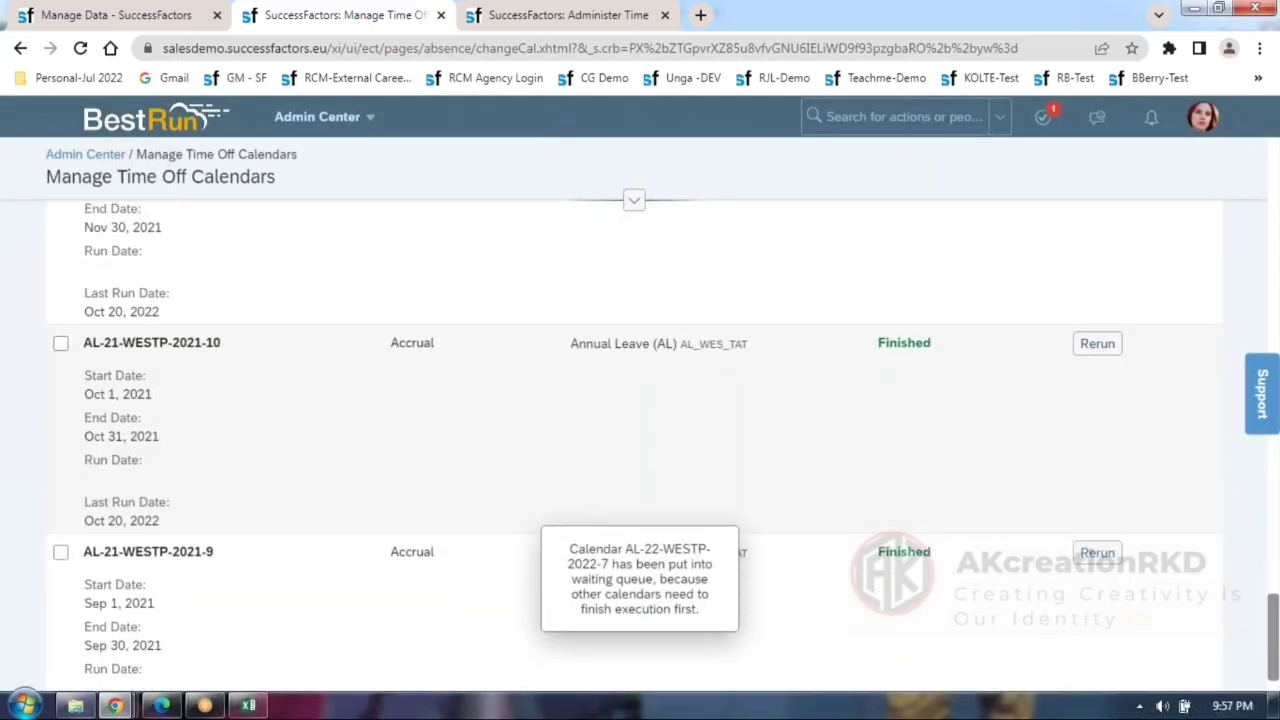
{"action": "scroll", "coordinate": [538, 476], "scroll_direction": "down", "scroll_amount": 3}
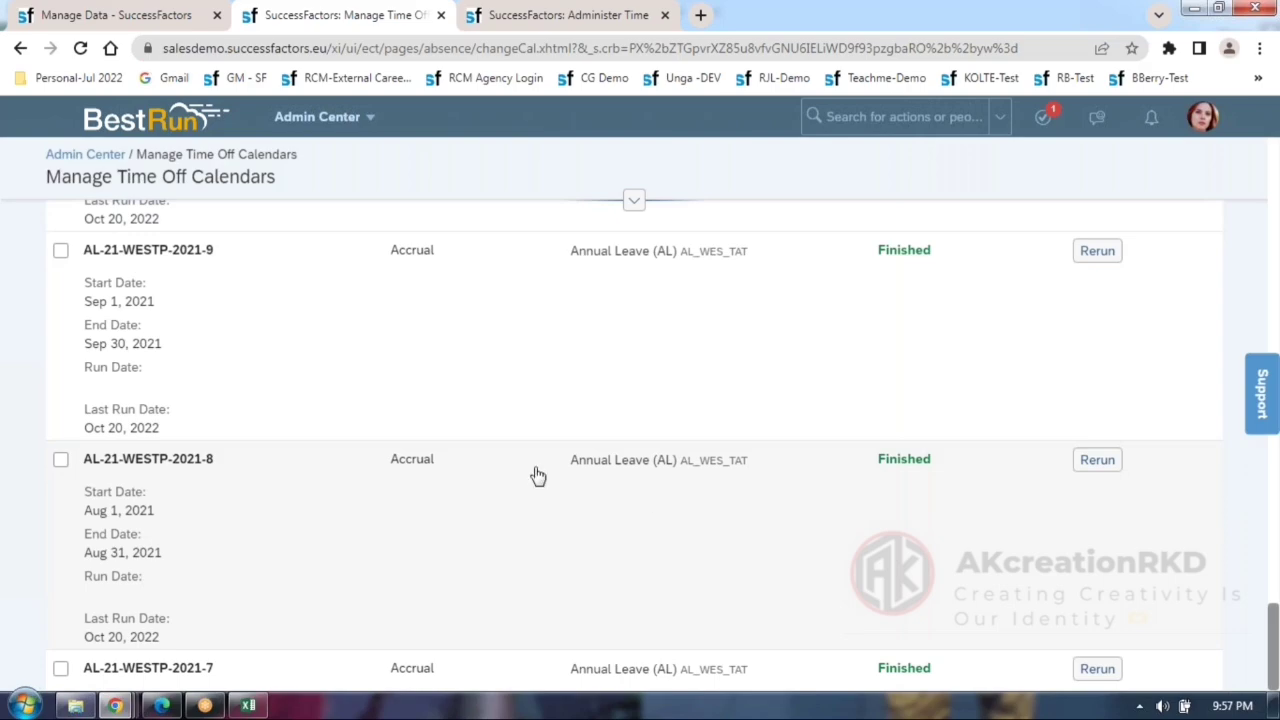
{"action": "scroll", "coordinate": [310, 486], "scroll_direction": "up", "scroll_amount": 4}
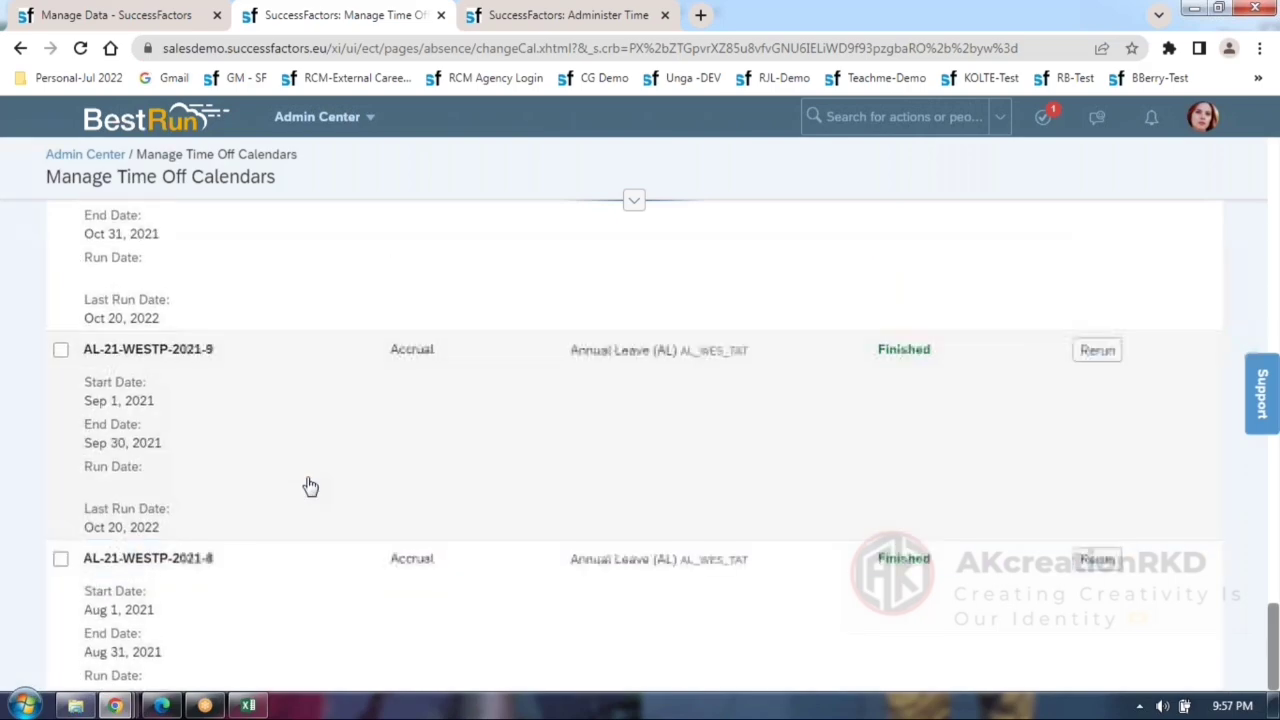
{"action": "scroll", "coordinate": [310, 486], "scroll_direction": "up", "scroll_amount": 4}
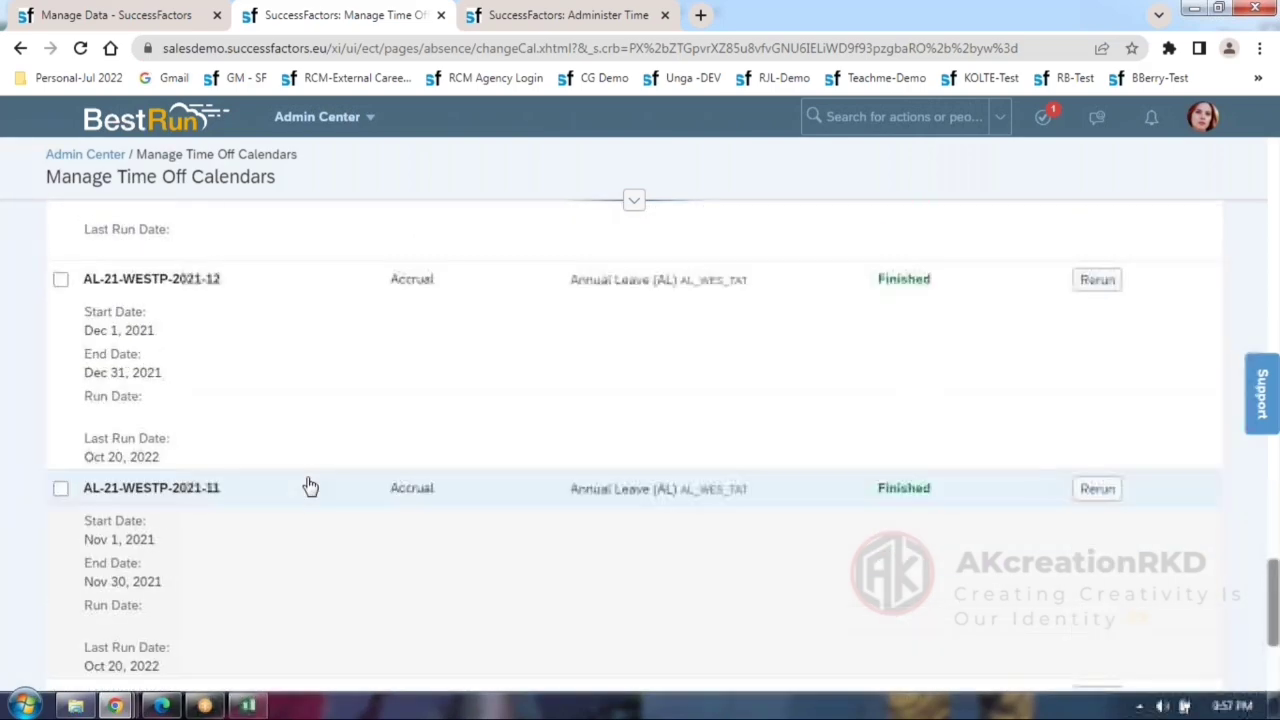
{"action": "scroll", "coordinate": [310, 486], "scroll_direction": "up", "scroll_amount": 2}
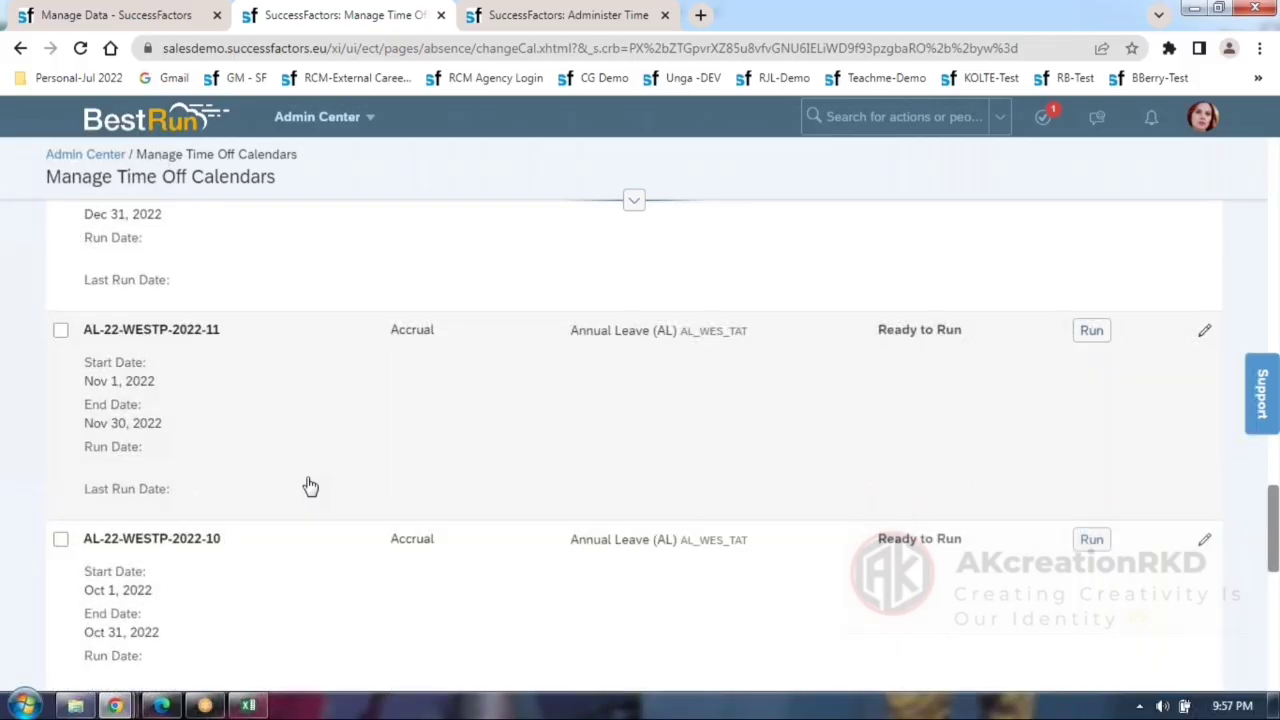
{"action": "scroll", "coordinate": [310, 486], "scroll_direction": "up", "scroll_amount": 6}
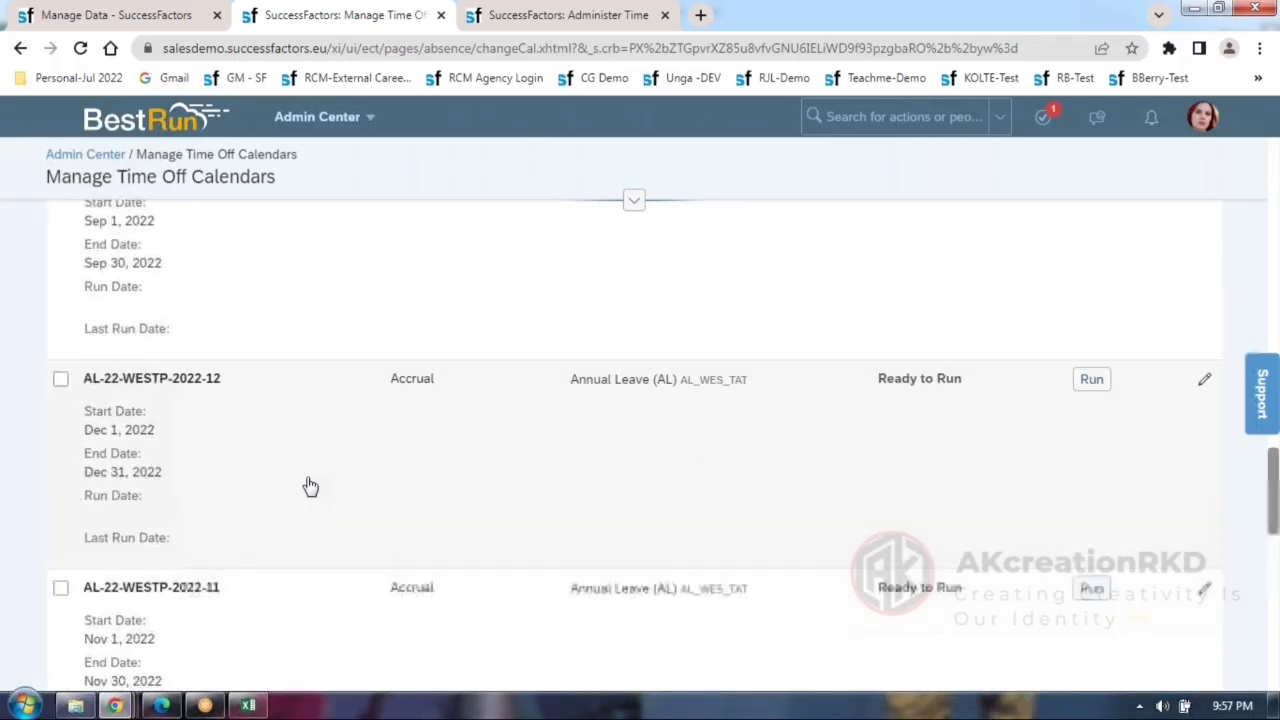
{"action": "left_click", "coordinate": [1094, 362]}
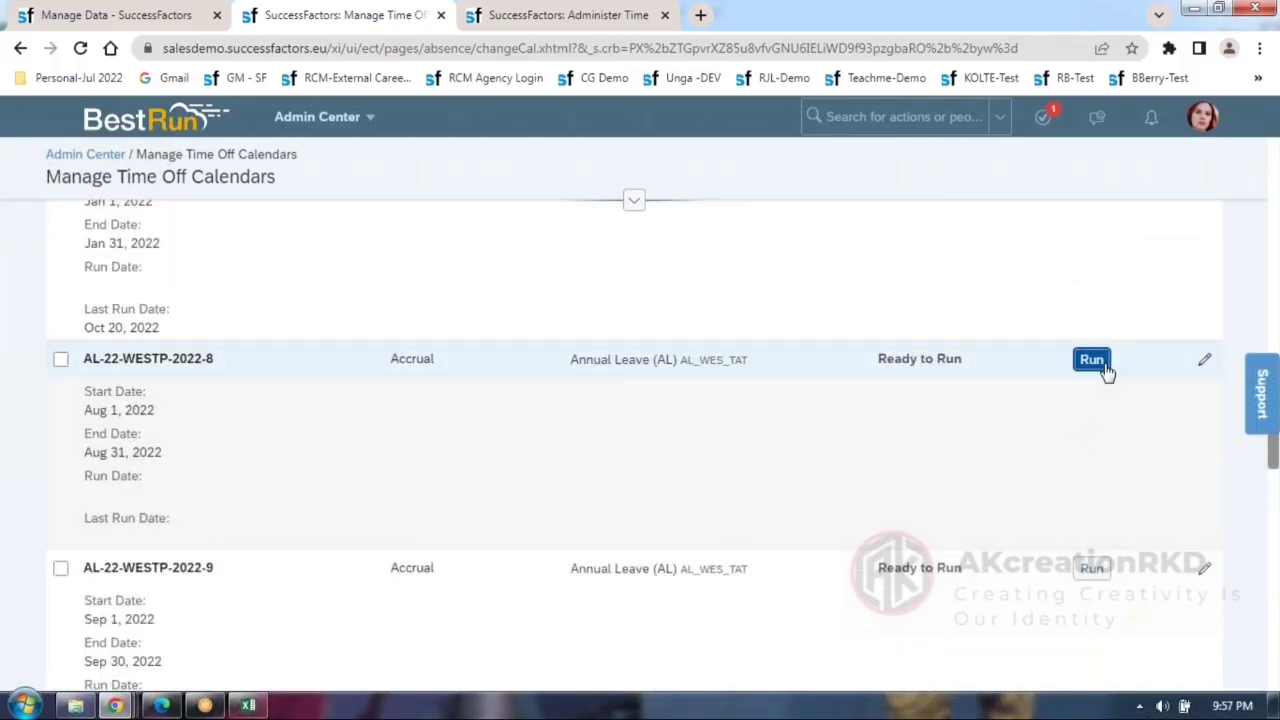
{"action": "left_click", "coordinate": [1181, 444]}
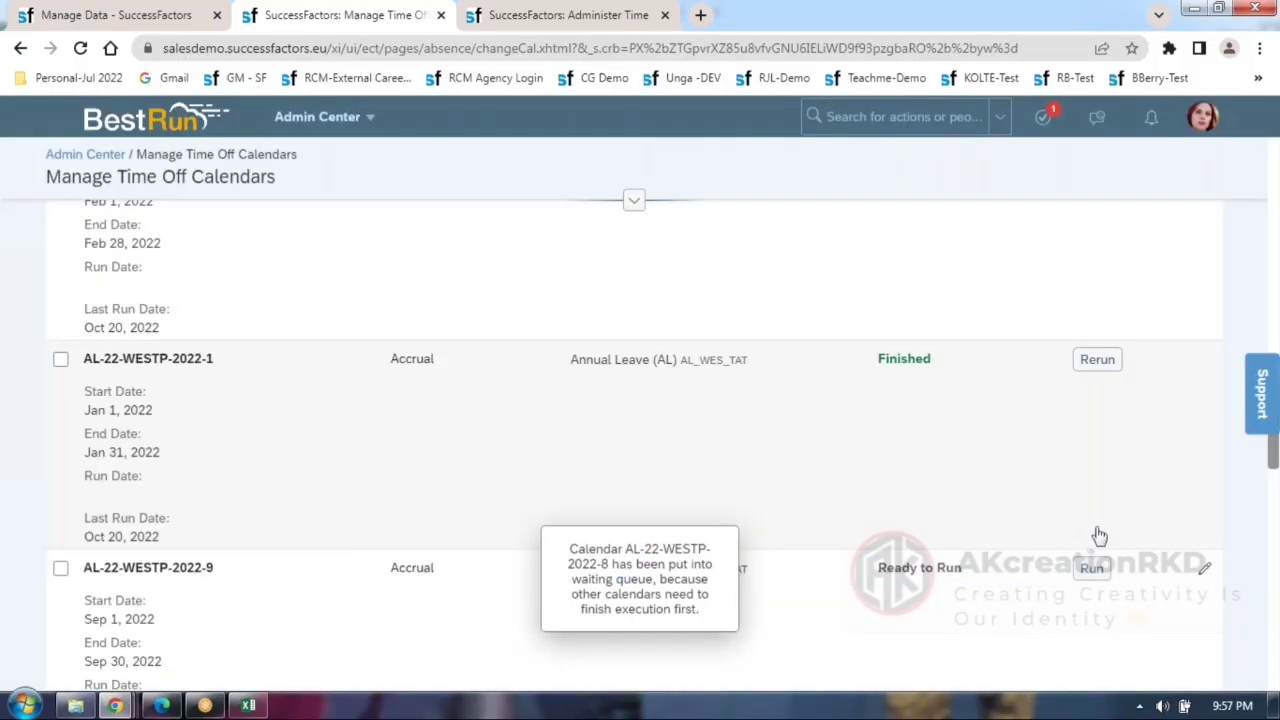
Run the accrual calendars AL-22-WESTP-2022-9 and AL-22-WESTP-2022-10 for September and October 2022.
{"action": "left_click", "coordinate": [1097, 575]}
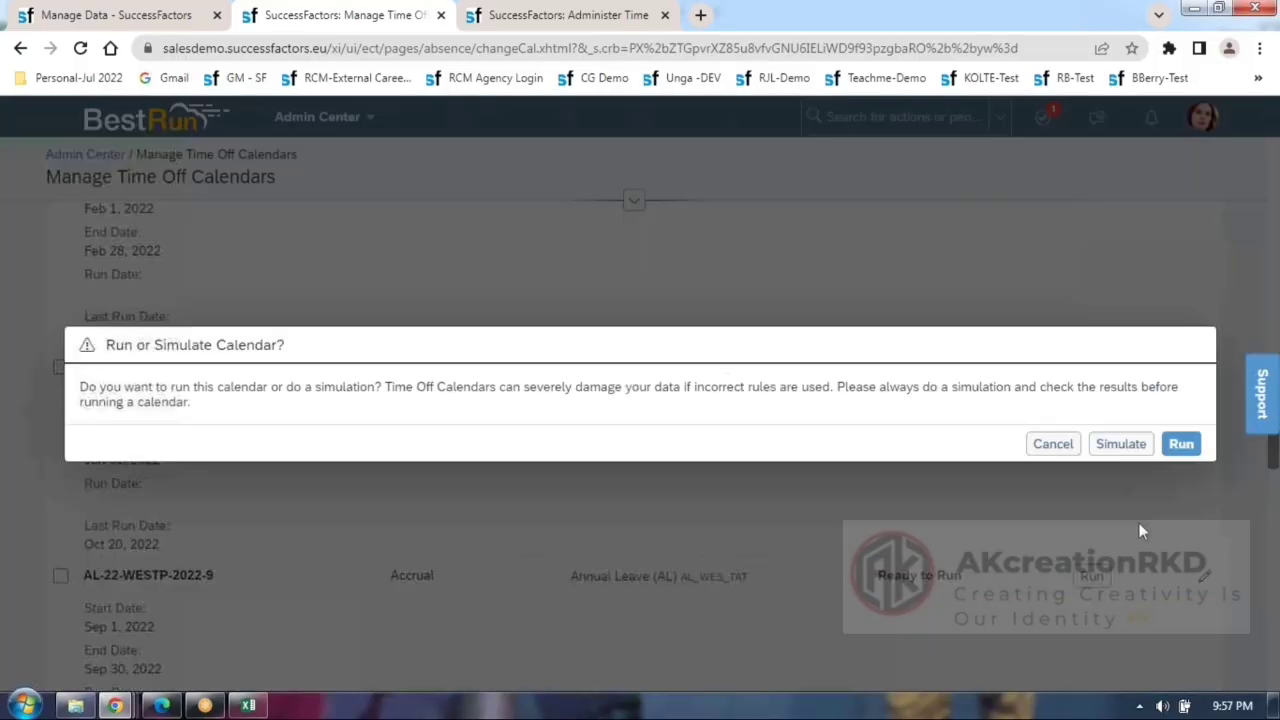
{"action": "left_click", "coordinate": [1181, 444]}
{"action": "scroll", "coordinate": [728, 471], "scroll_direction": "down", "scroll_amount": 5}
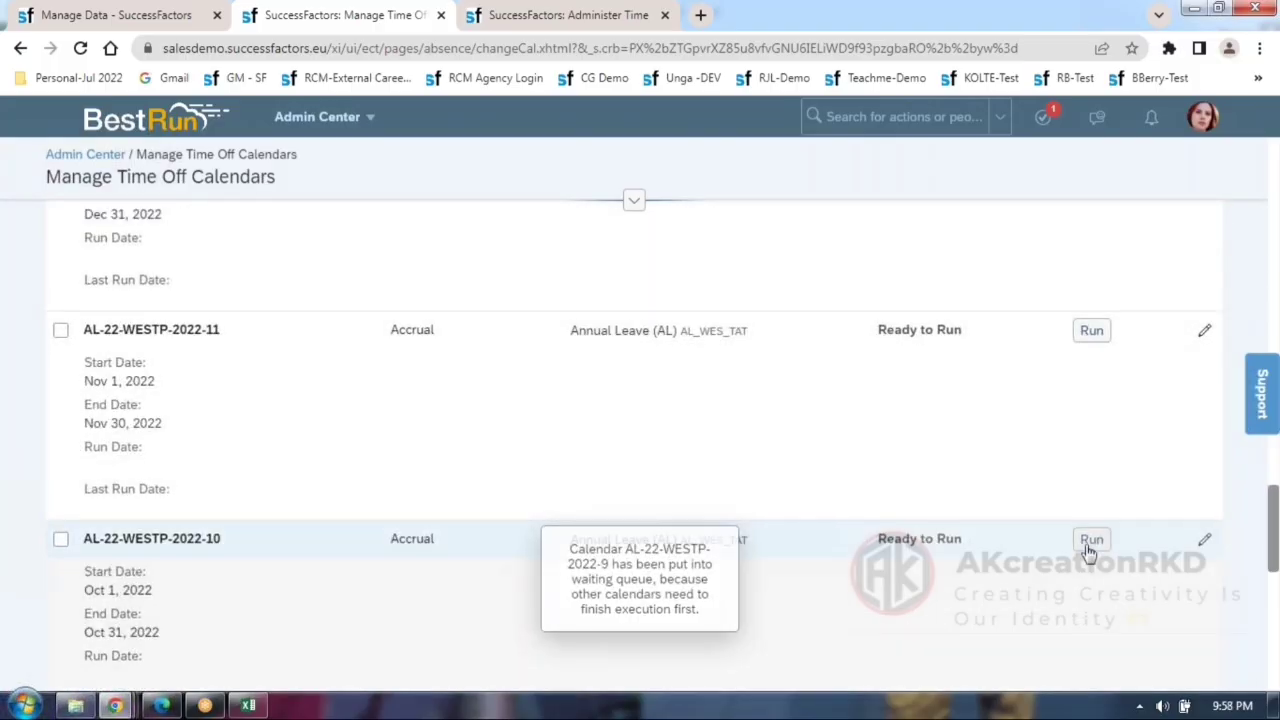
{"action": "left_click", "coordinate": [1090, 548]}
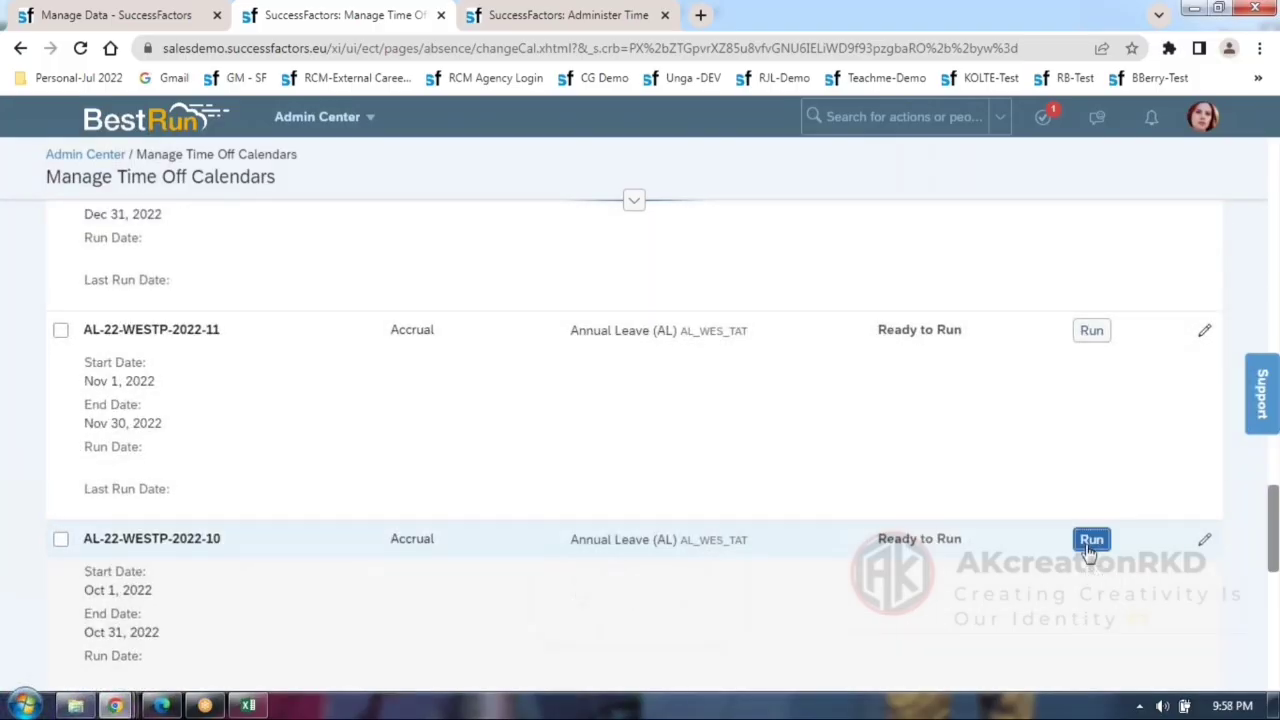
{"action": "left_click", "coordinate": [1180, 446]}
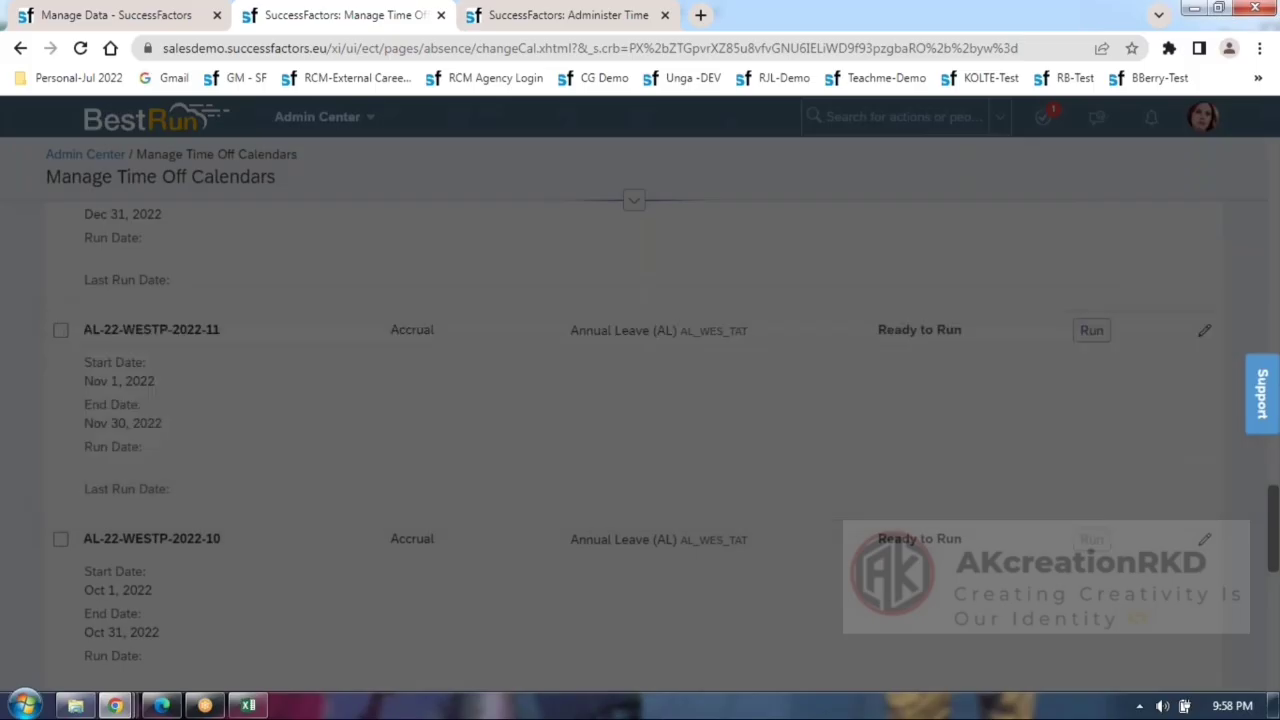
Run the remaining accrual calendars AL-22-WESTP-2022-11 and AL-22-WESTP-2022-12 for November and December 2022.
{"action": "scroll", "coordinate": [716, 470], "scroll_direction": "up", "scroll_amount": 2}
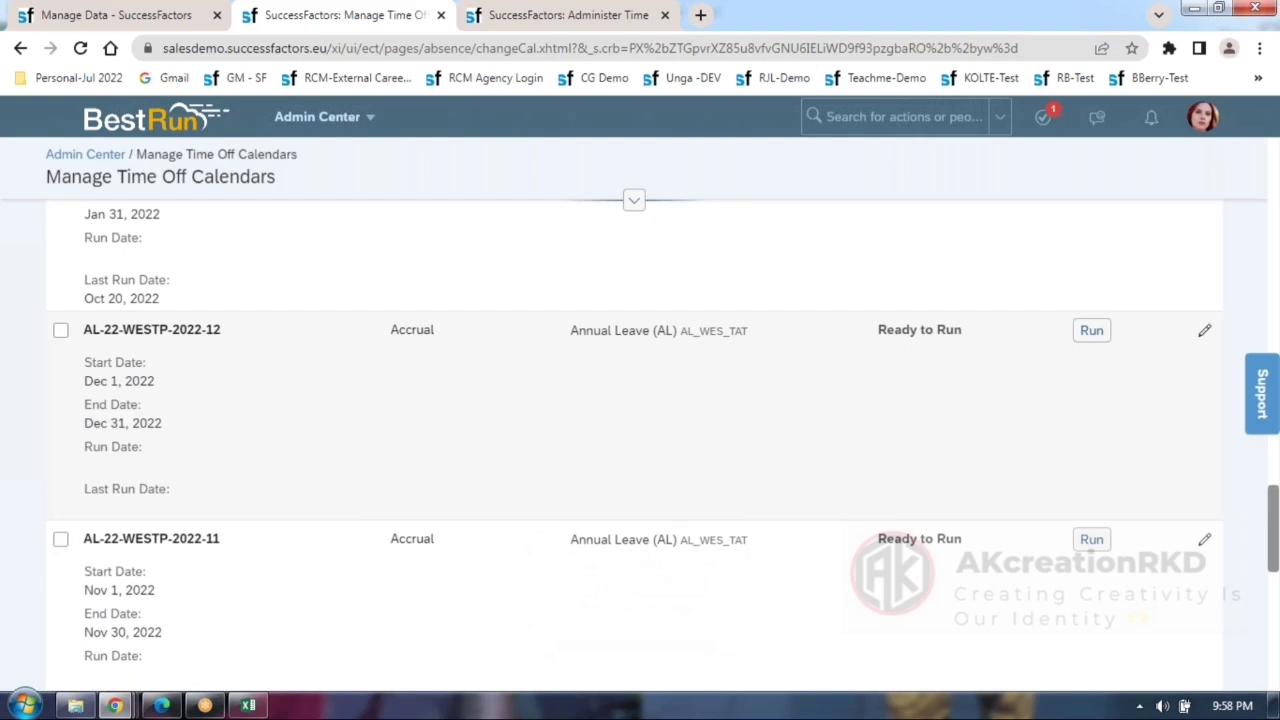
{"action": "scroll", "coordinate": [325, 446], "scroll_direction": "up", "scroll_amount": 2}
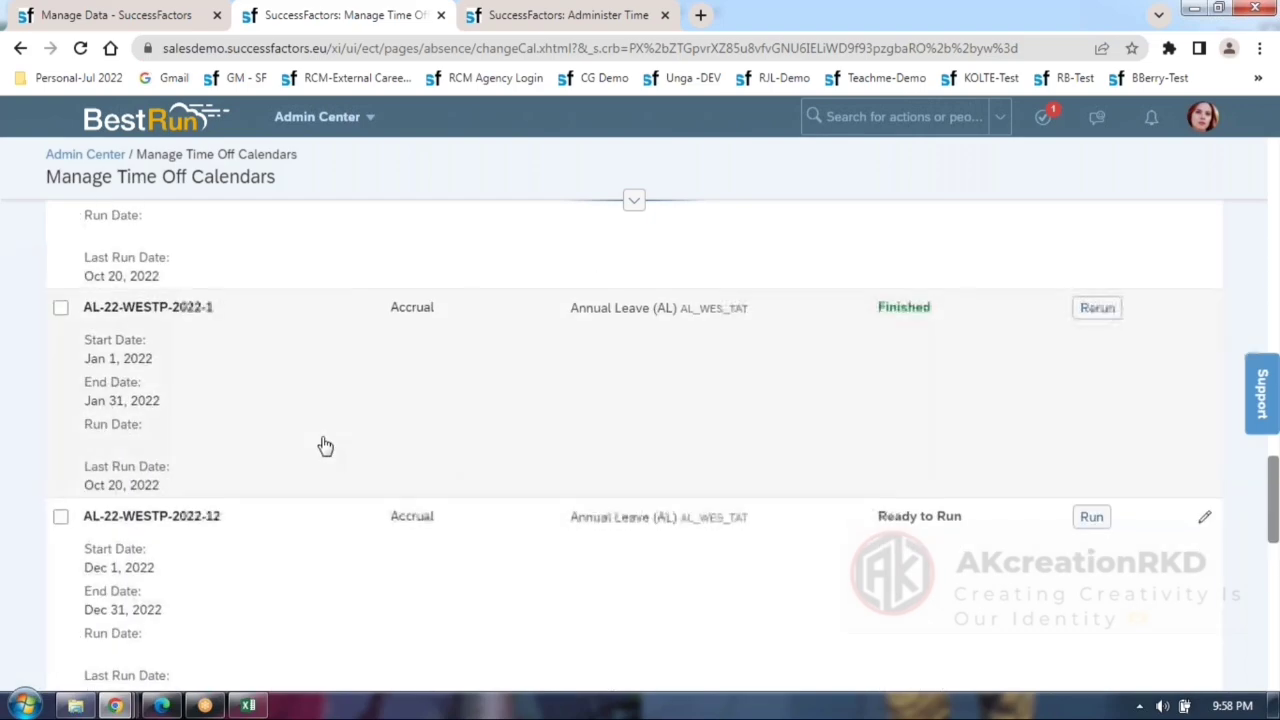
{"action": "scroll", "coordinate": [325, 446], "scroll_direction": "down", "scroll_amount": 2}
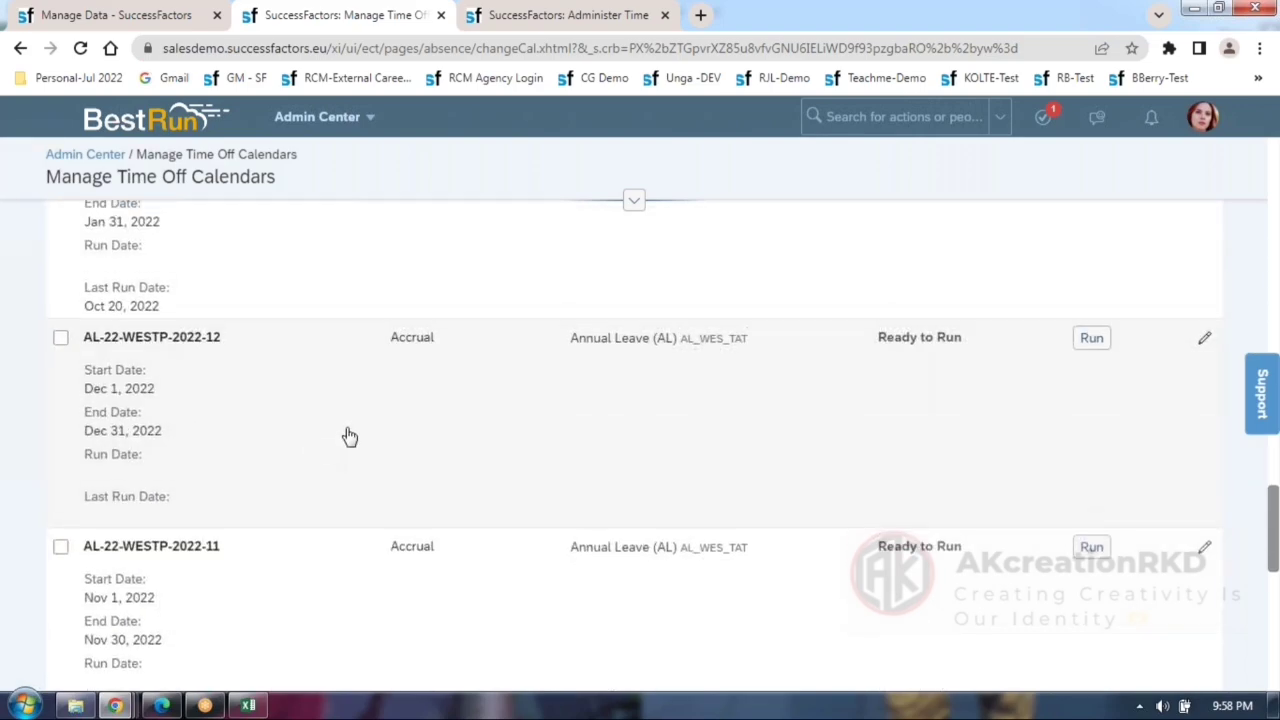
{"action": "left_click", "coordinate": [1091, 539]}
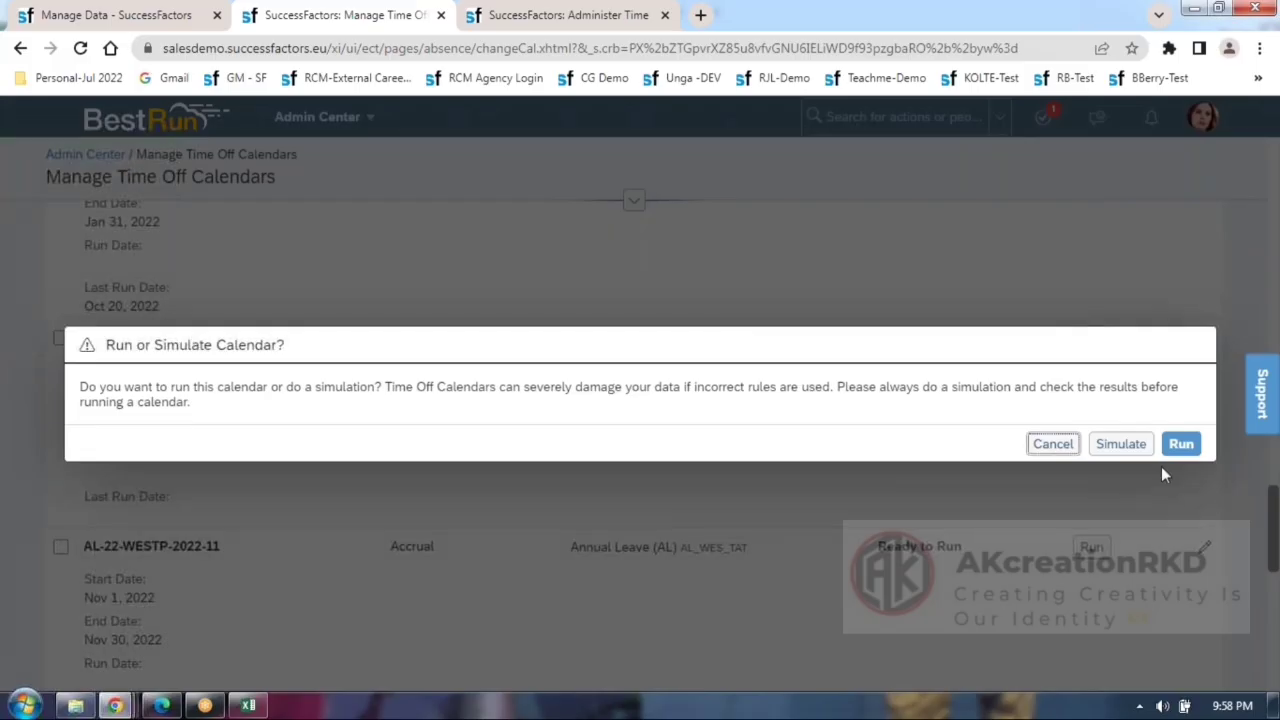
{"action": "left_click", "coordinate": [1181, 444]}
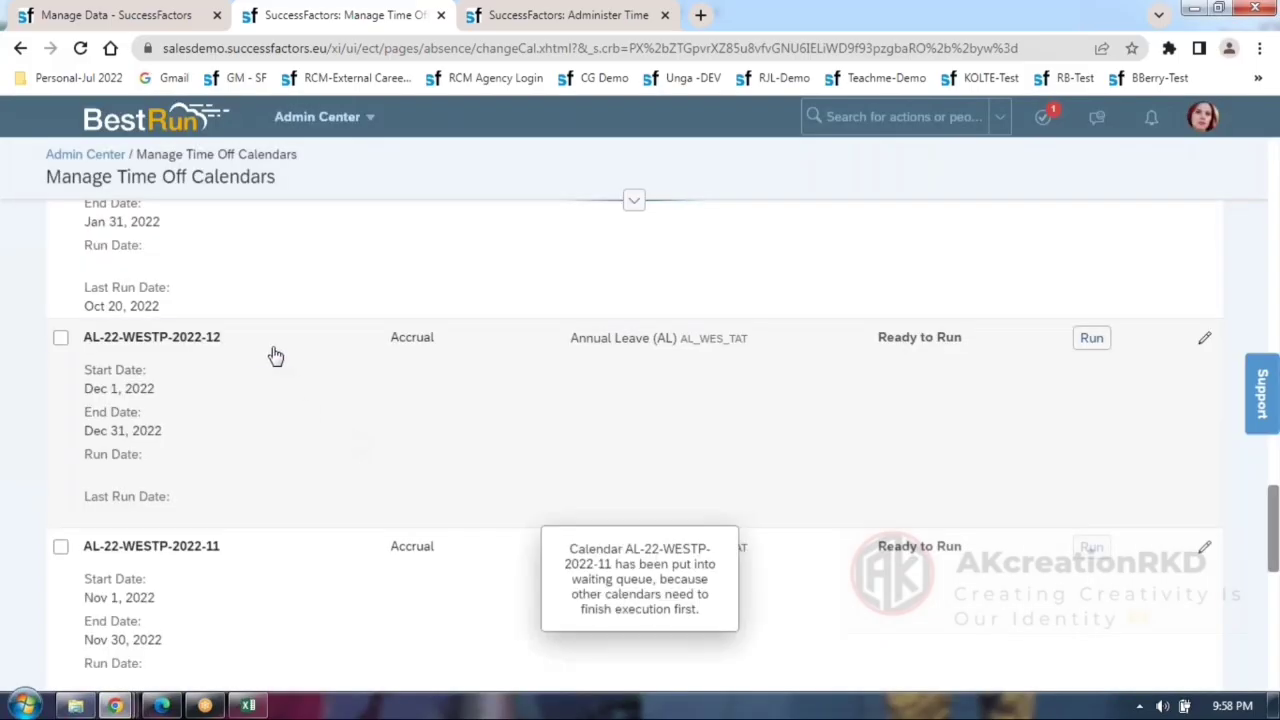
{"action": "scroll", "coordinate": [260, 355], "scroll_direction": "up", "scroll_amount": 2}
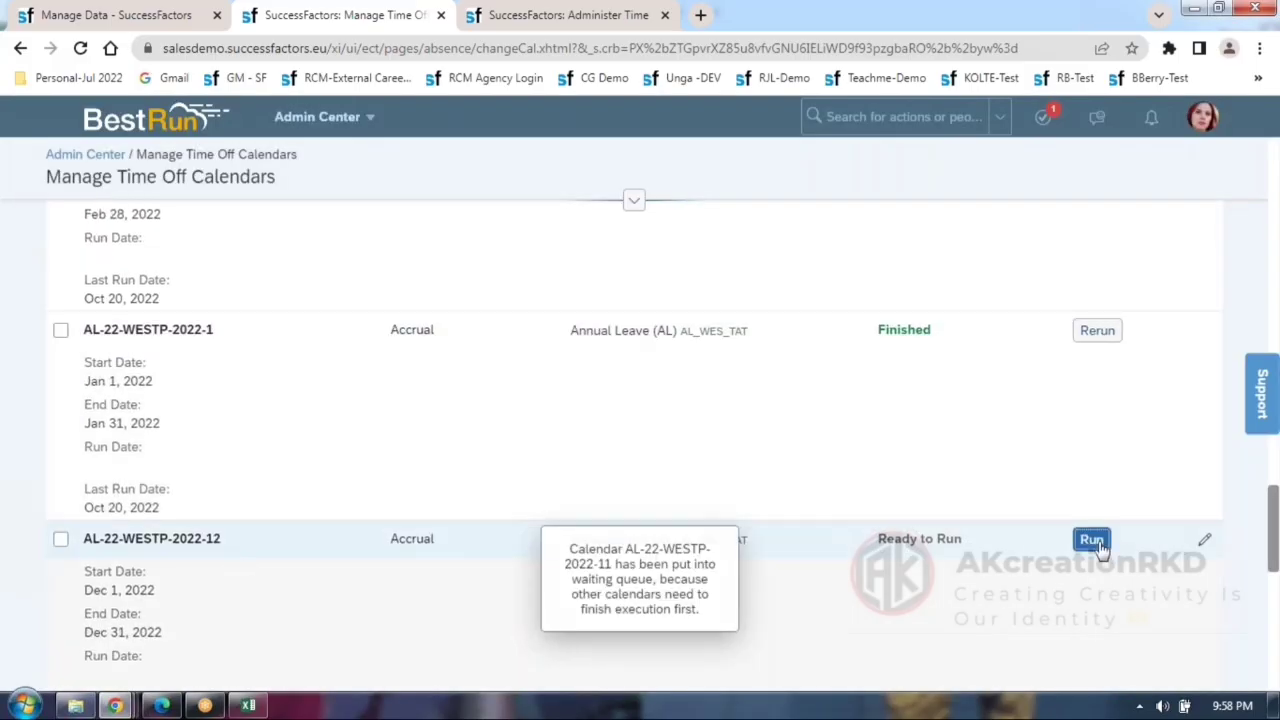
{"action": "left_click", "coordinate": [1092, 540]}
{"action": "left_click", "coordinate": [1181, 444]}
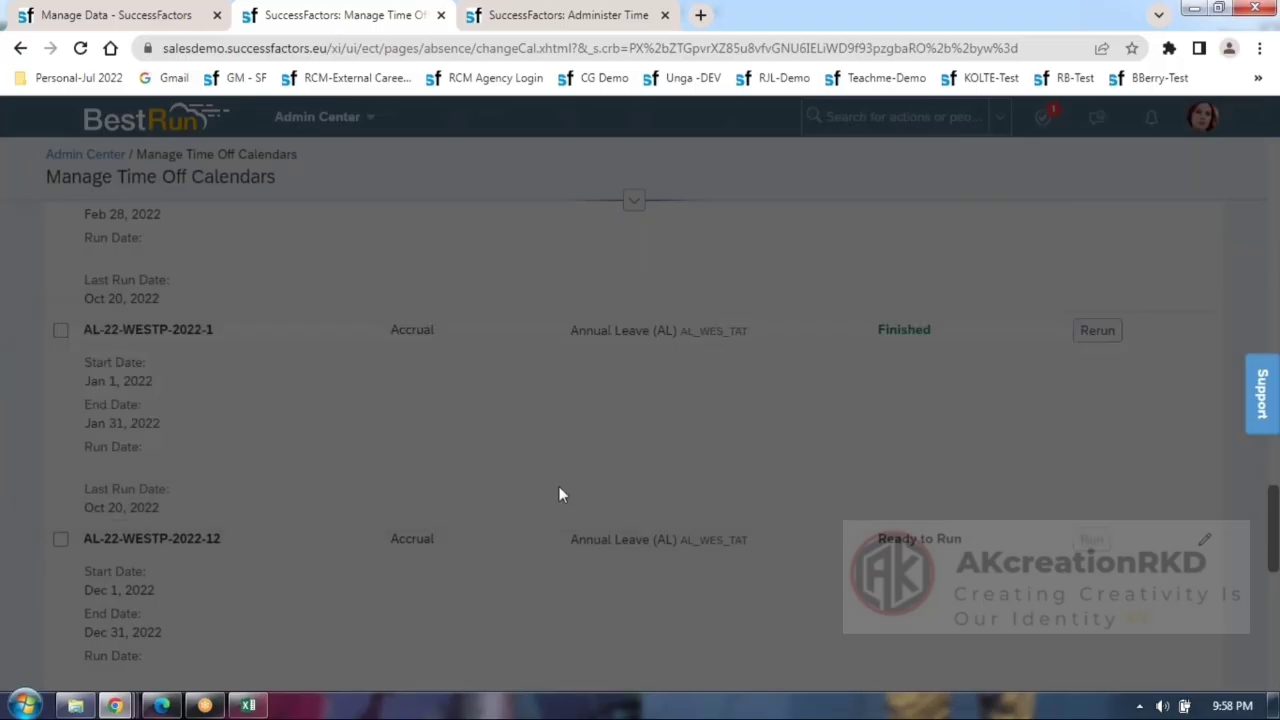
Check the run status of the 2022 annual leave accrual calendars in the list.
{"action": "scroll", "coordinate": [562, 494], "scroll_direction": "up", "scroll_amount": 10}
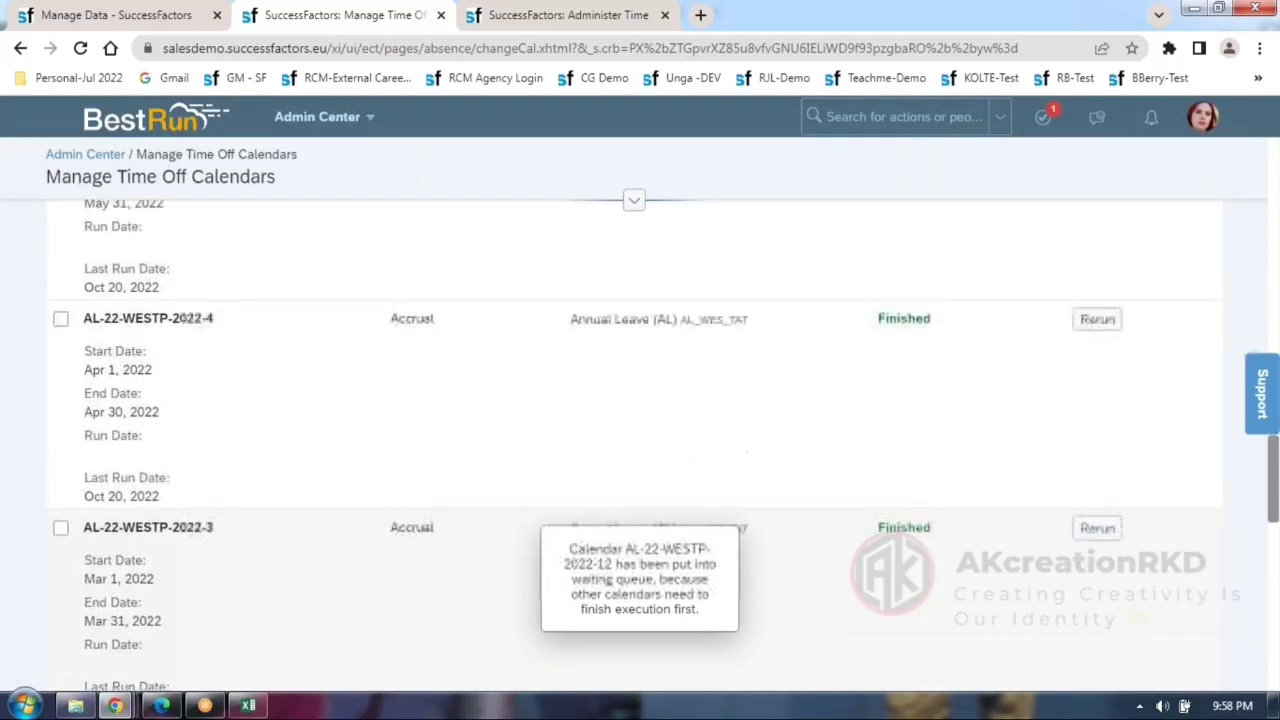
{"action": "scroll", "coordinate": [566, 492], "scroll_direction": "up", "scroll_amount": 10}
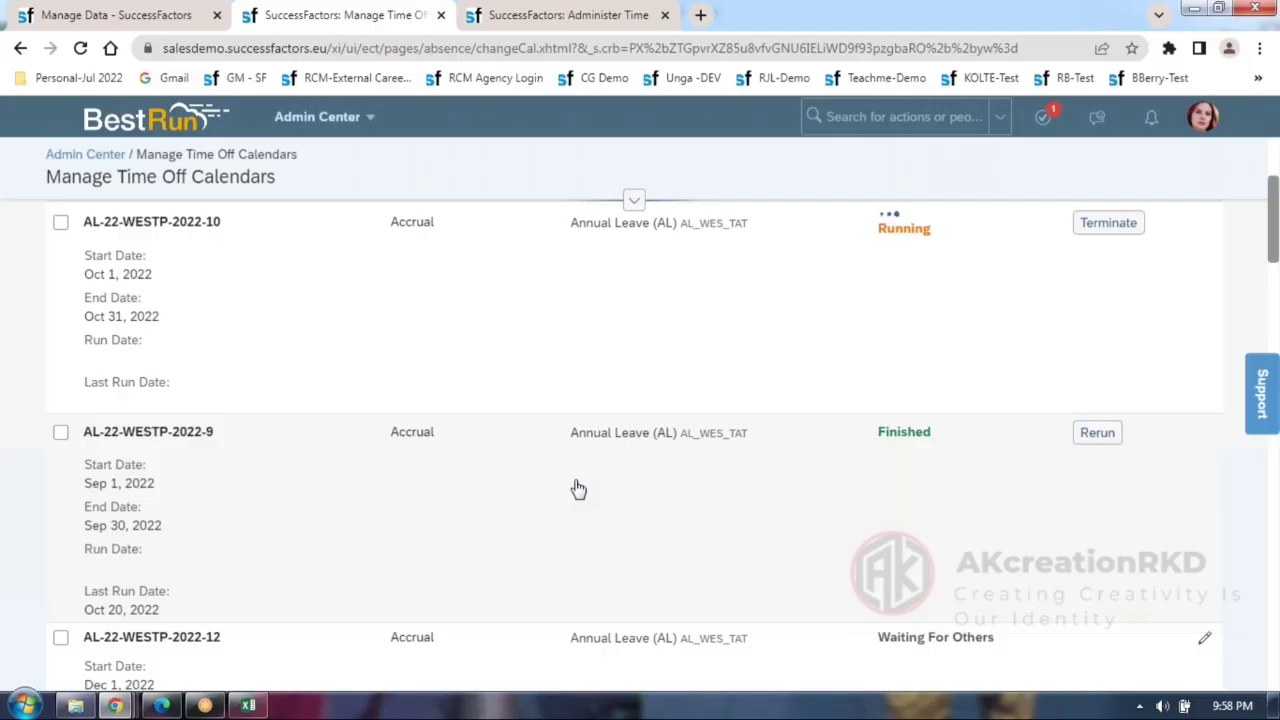
{"action": "scroll", "coordinate": [578, 489], "scroll_direction": "up", "scroll_amount": 2}
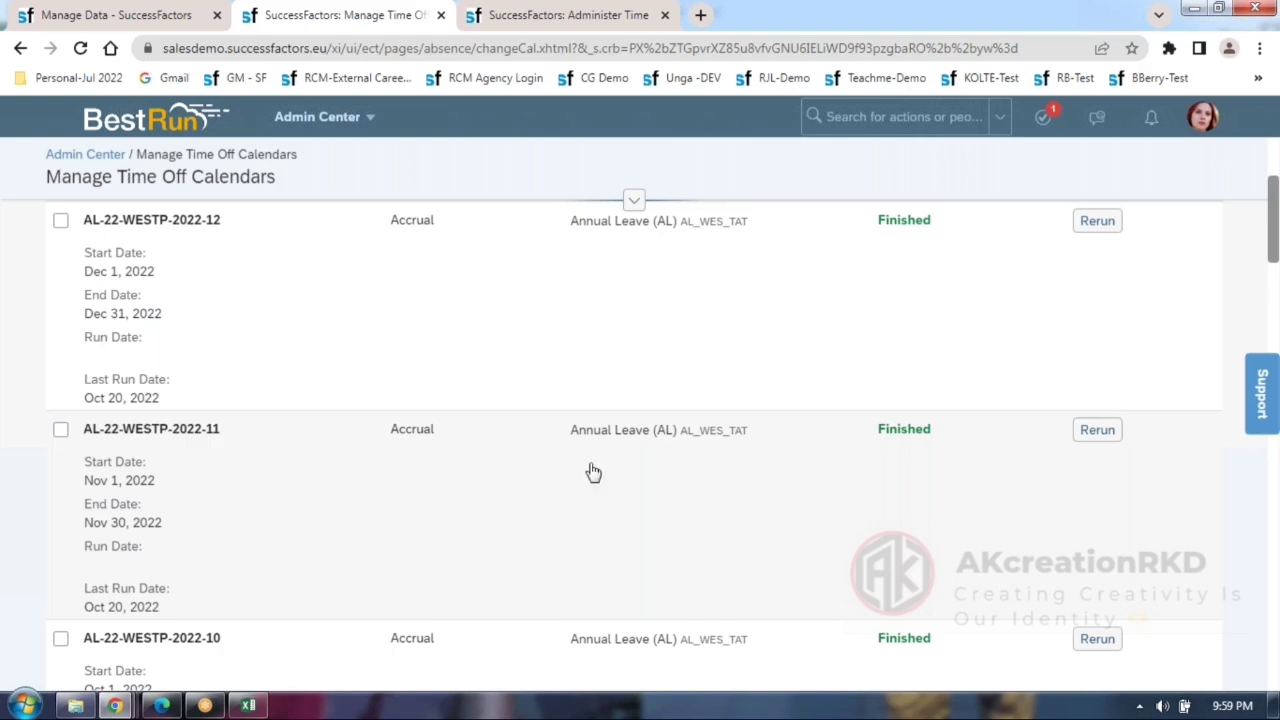
{"action": "scroll", "coordinate": [591, 471], "scroll_direction": "up", "scroll_amount": 3}
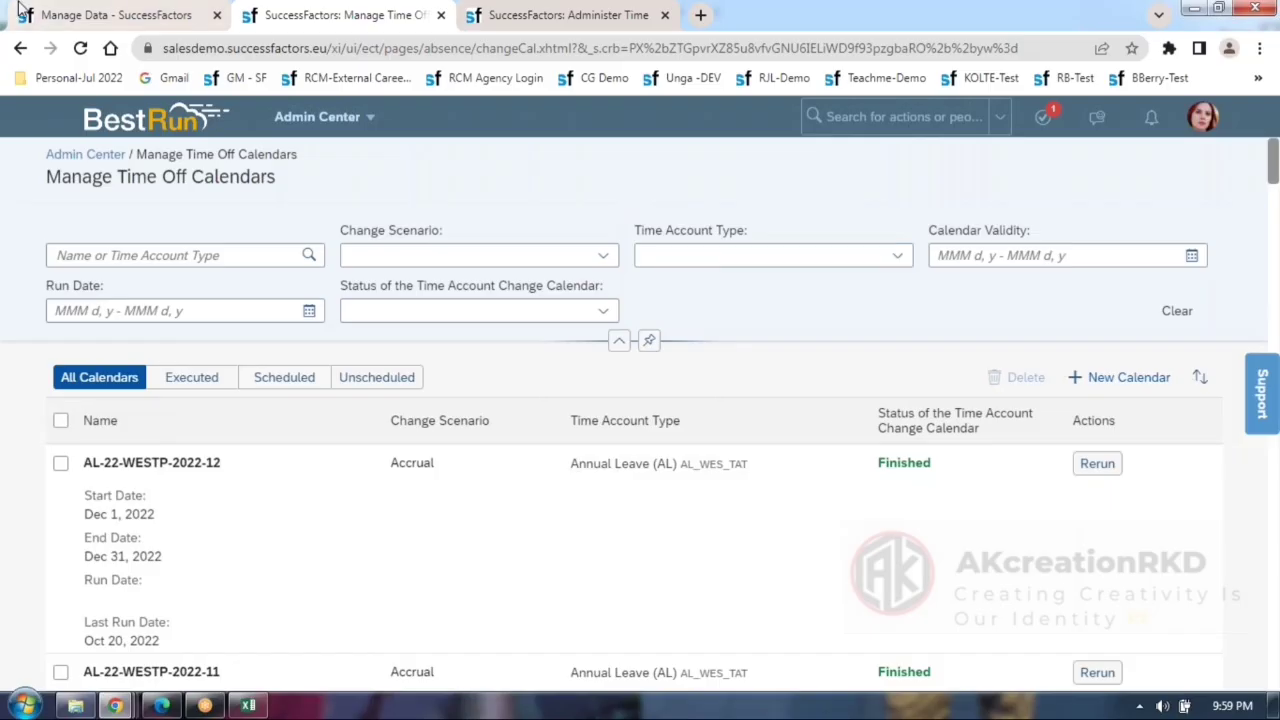
Reload the employee's time accounts in Administer Time and review the past and future postings of the Annual Leave (AL) 2022 account.
{"action": "left_click", "coordinate": [97, 13]}
{"action": "left_click", "coordinate": [305, 12]}
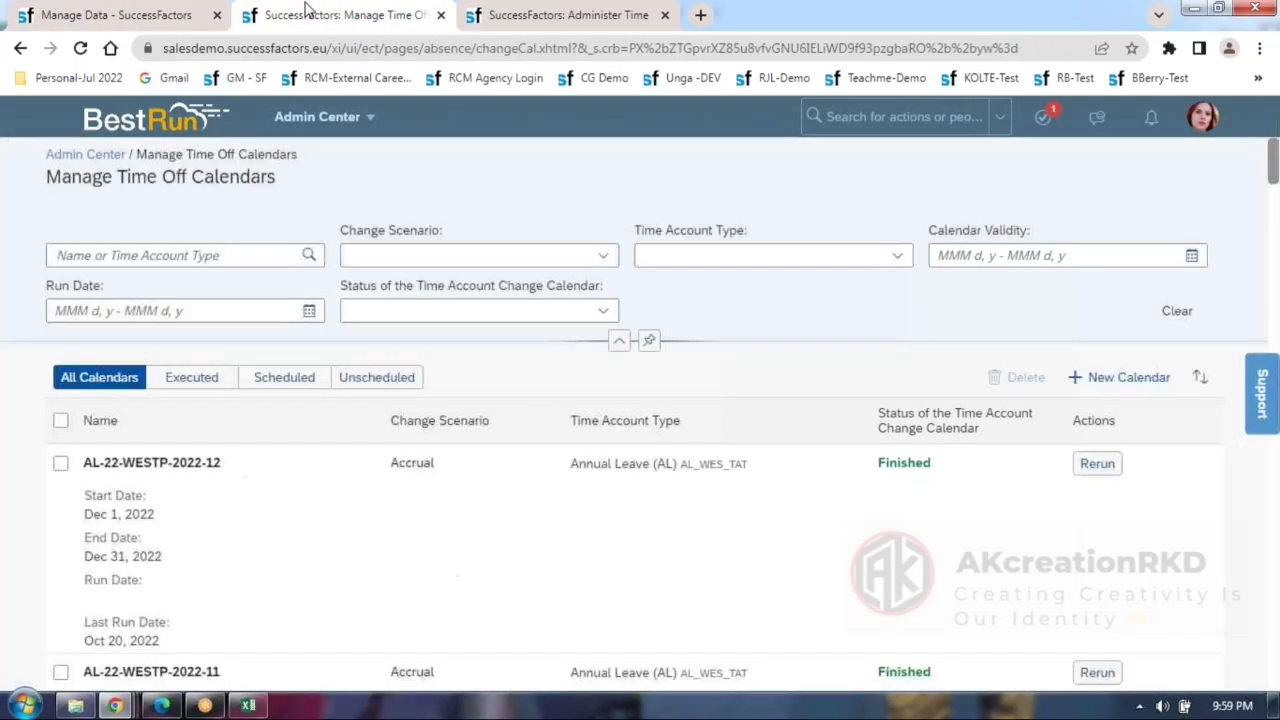
{"action": "left_click", "coordinate": [484, 26]}
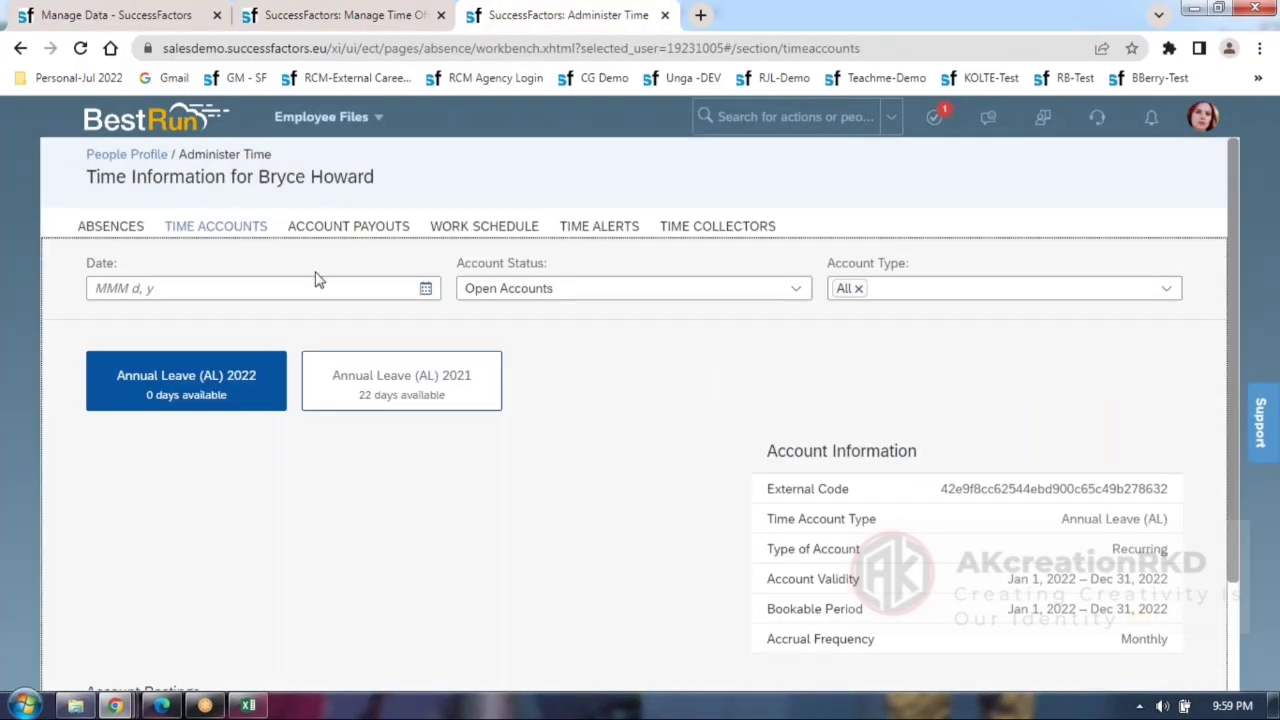
{"action": "left_click", "coordinate": [81, 48]}
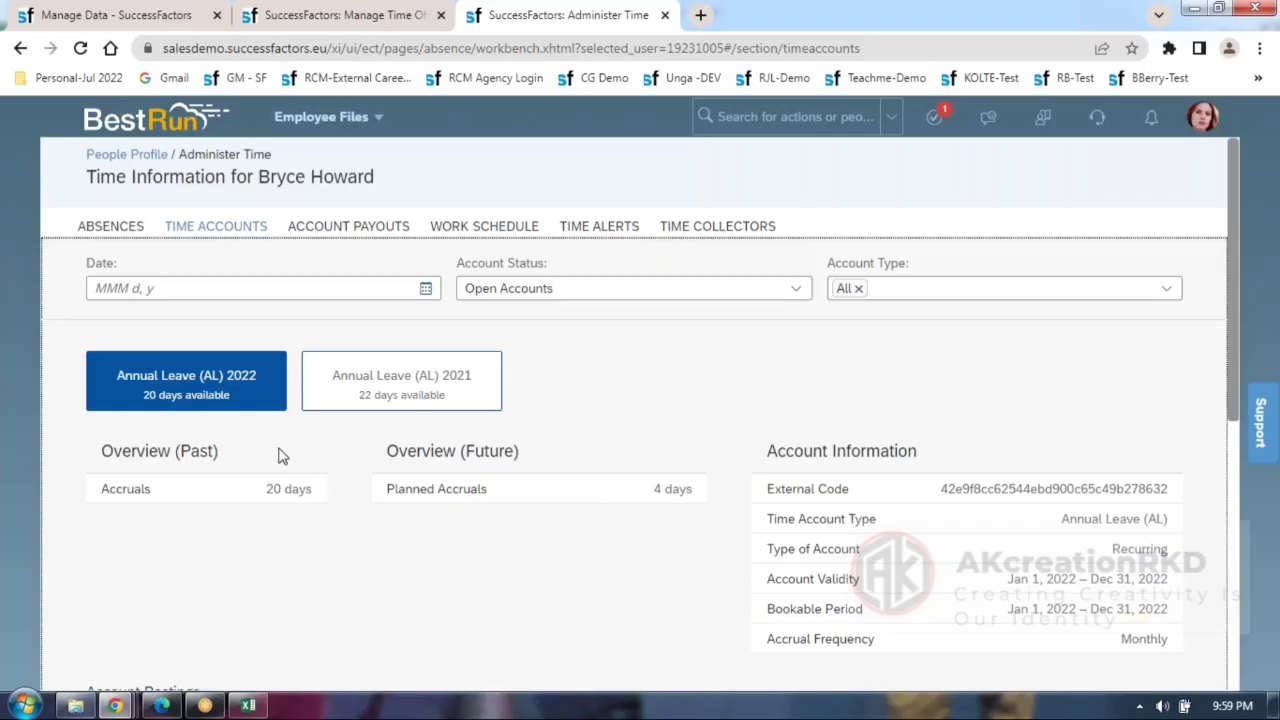
{"action": "scroll", "coordinate": [517, 540], "scroll_direction": "down", "scroll_amount": 5}
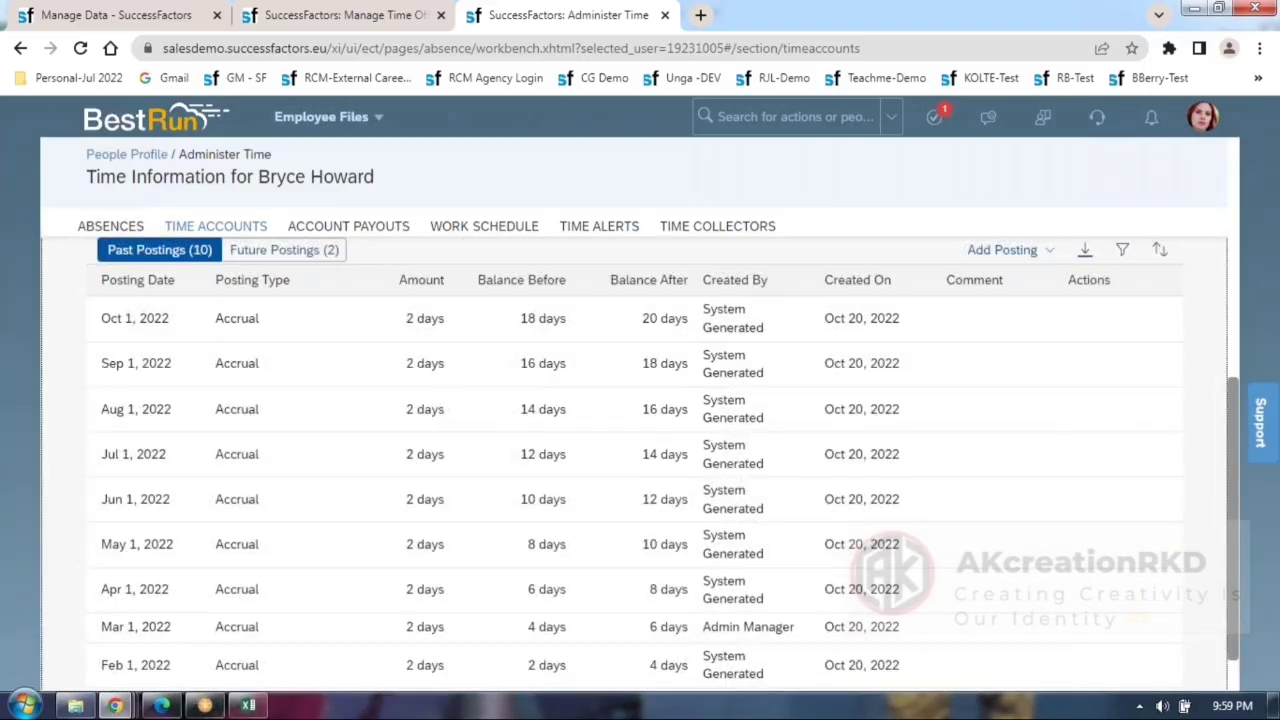
{"action": "left_click", "coordinate": [278, 258]}
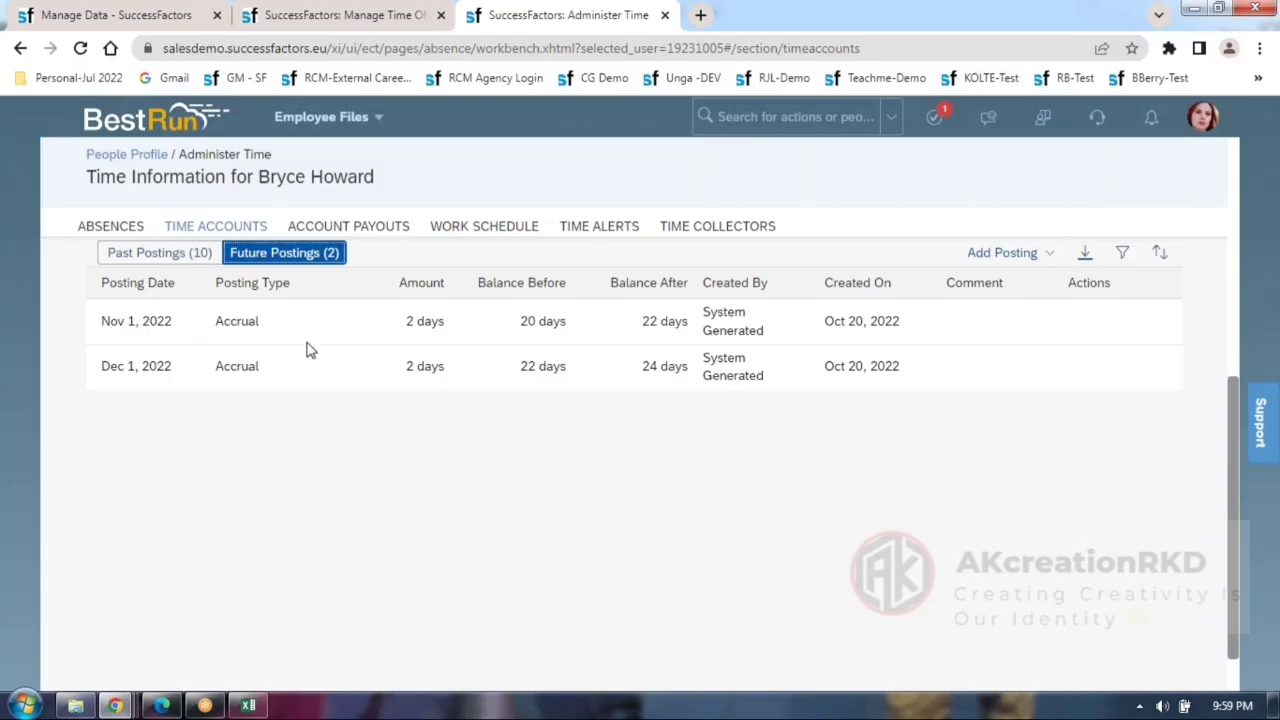
{"action": "left_click", "coordinate": [160, 255]}
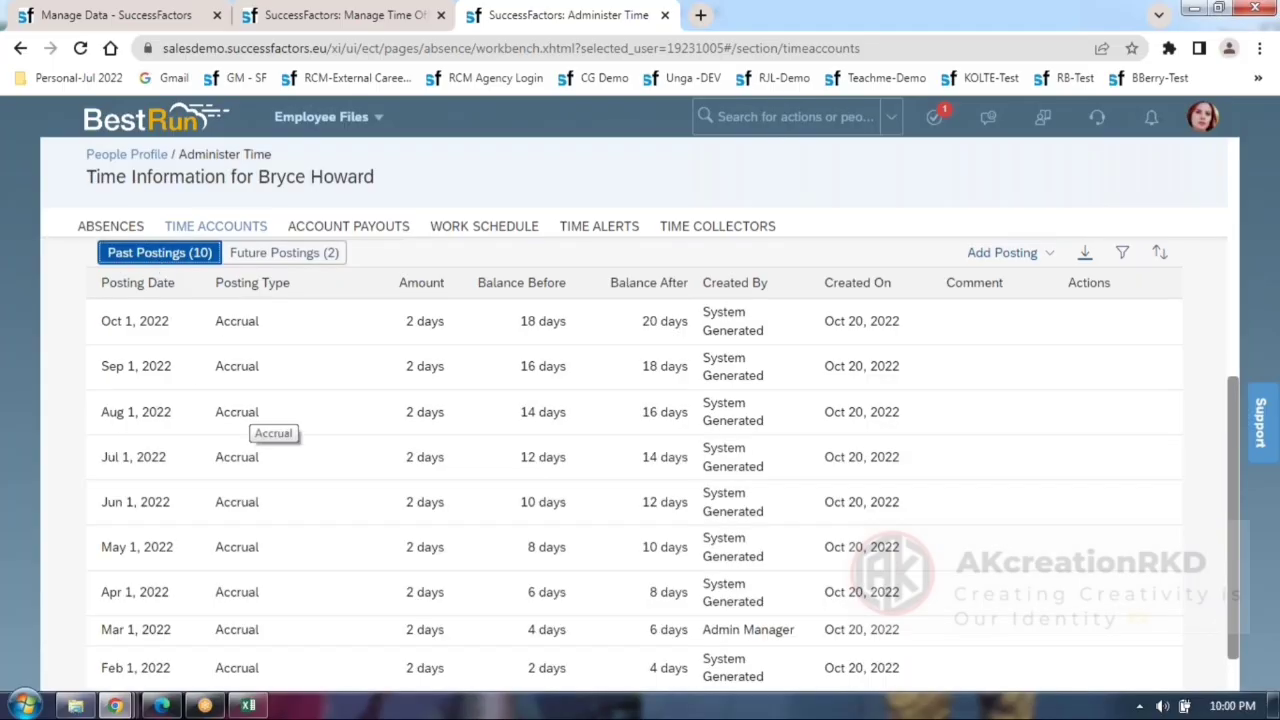
Review the account's future postings, and check the Annual Leave balance in the Time Information section of the employee's People Profile.
{"action": "left_click", "coordinate": [298, 262]}
{"action": "scroll", "coordinate": [366, 431], "scroll_direction": "up", "scroll_amount": 2}
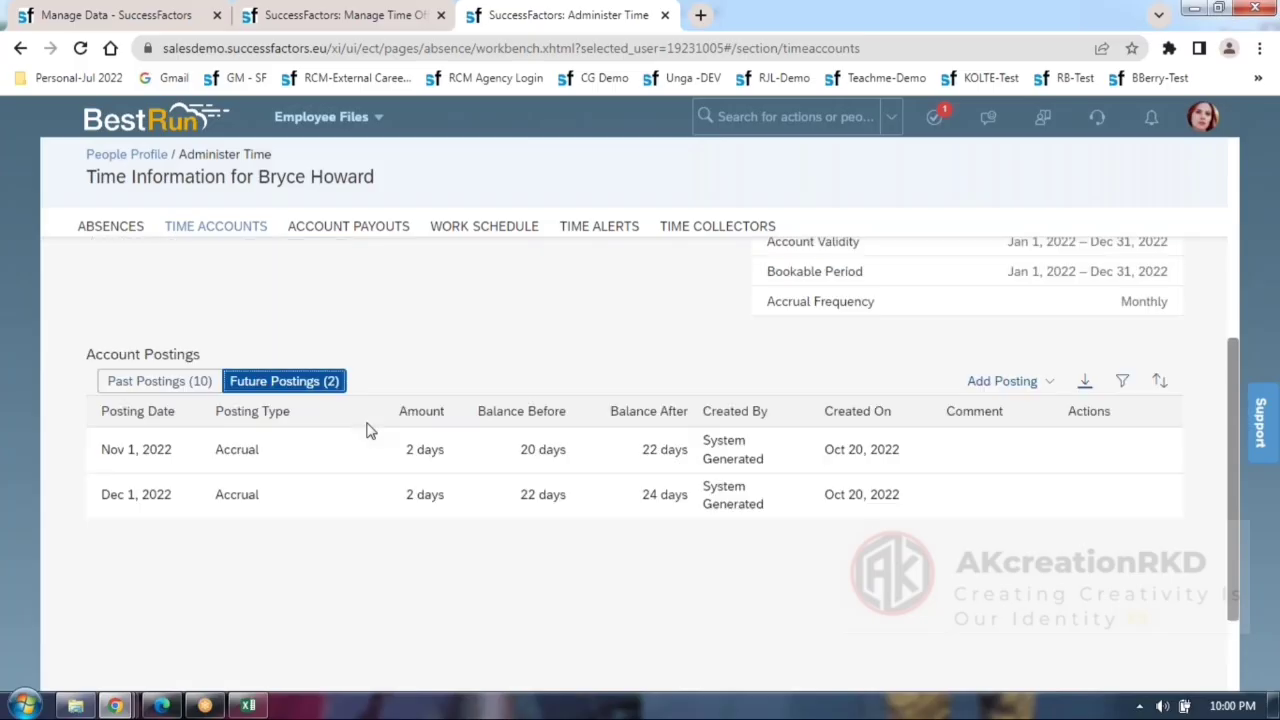
{"action": "left_click", "coordinate": [126, 154]}
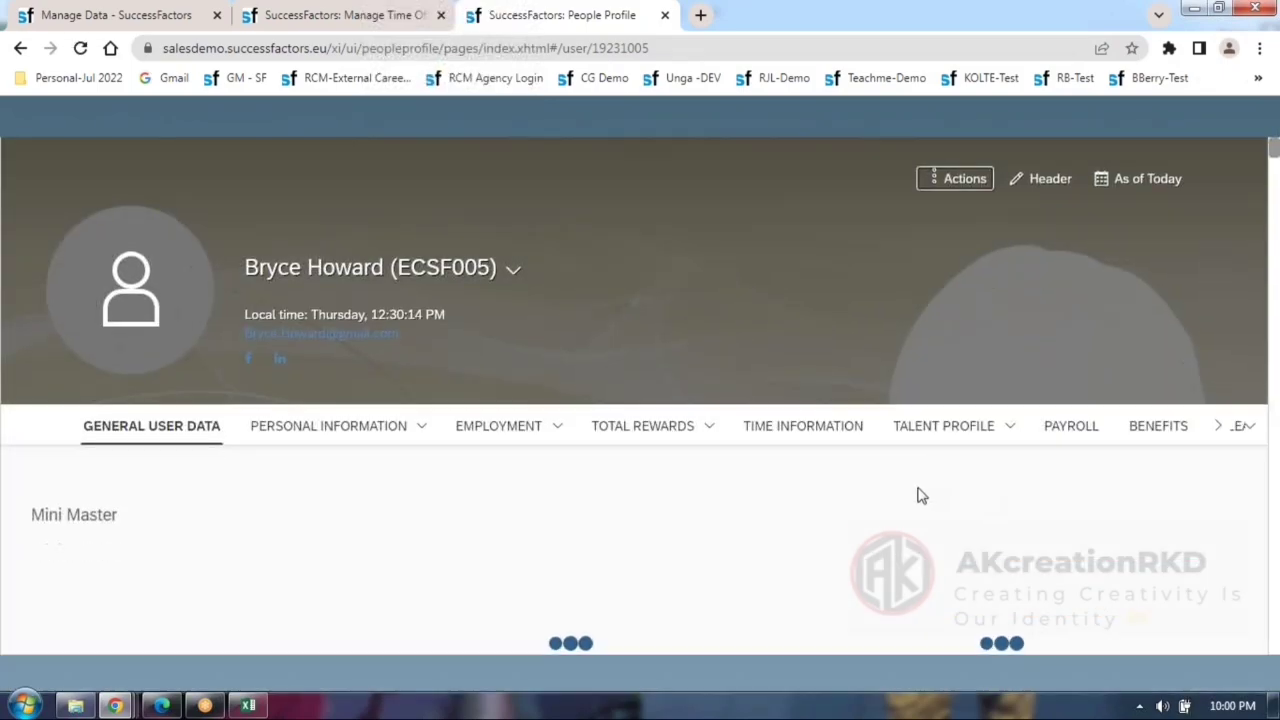
{"action": "scroll", "coordinate": [806, 486], "scroll_direction": "down", "scroll_amount": 5}
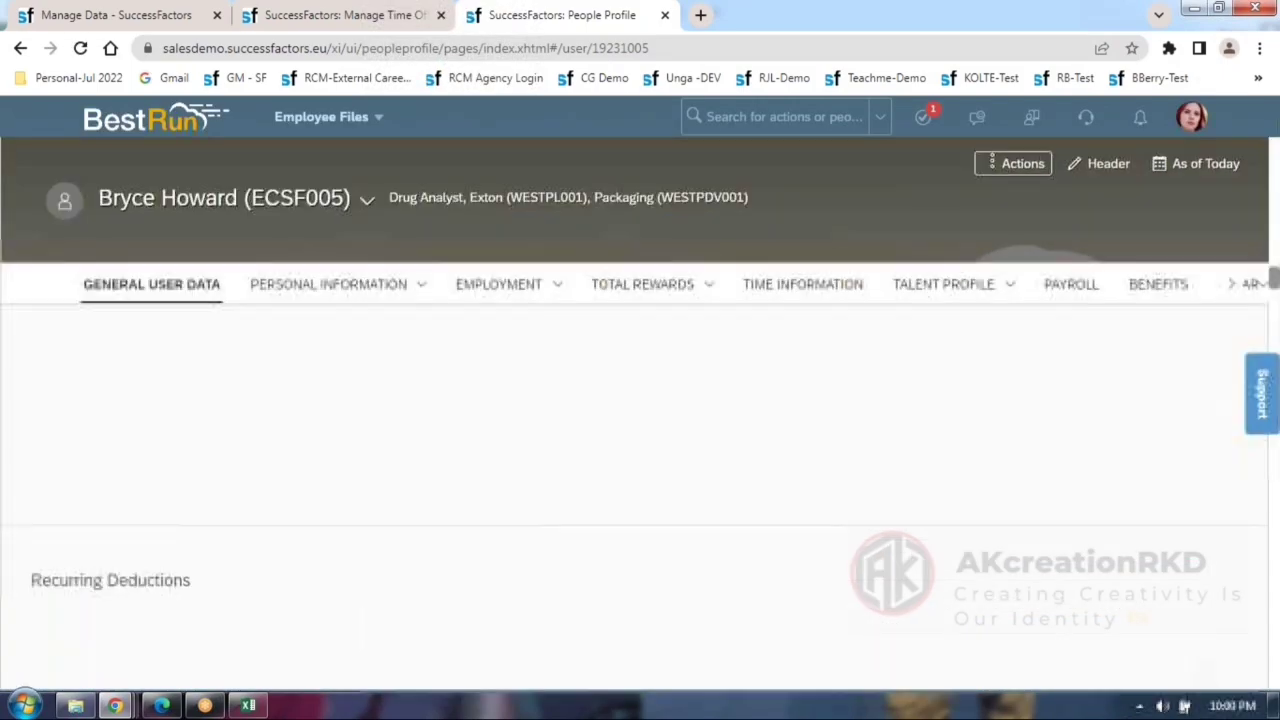
{"action": "left_click", "coordinate": [803, 284]}
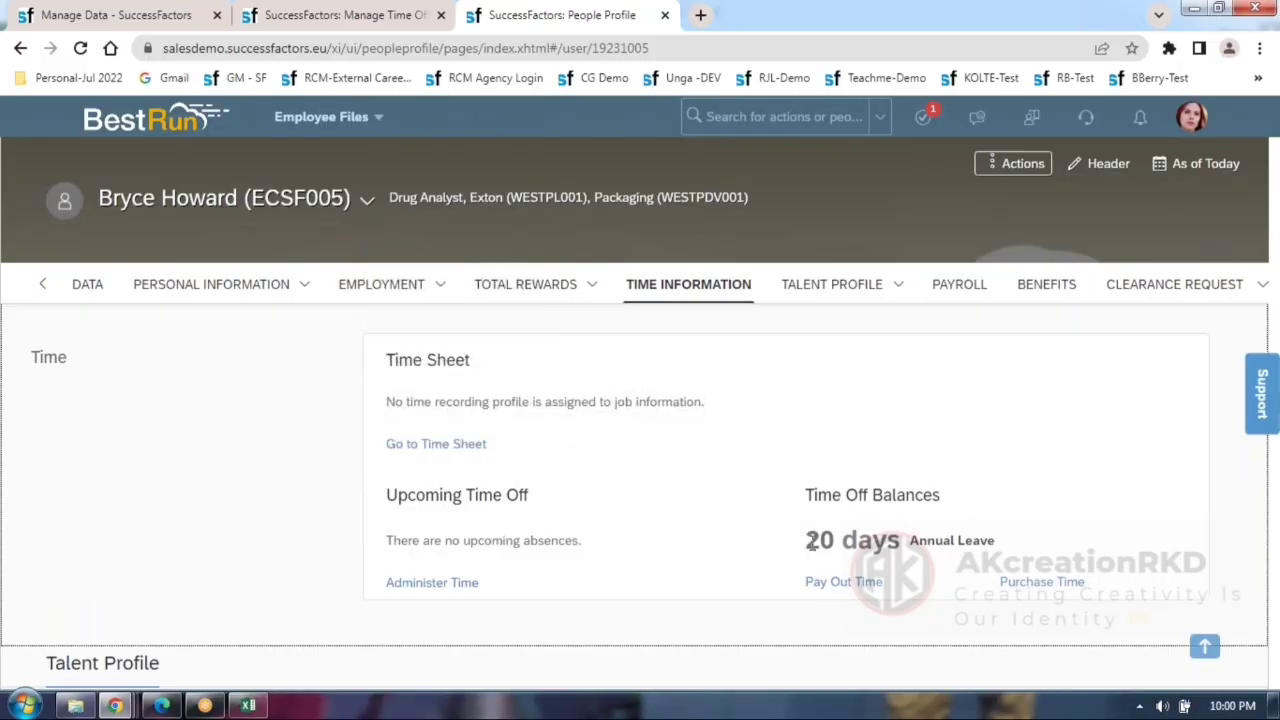
{"action": "left_click_drag", "start_coordinate": [812, 541], "coordinate": [1008, 552]}
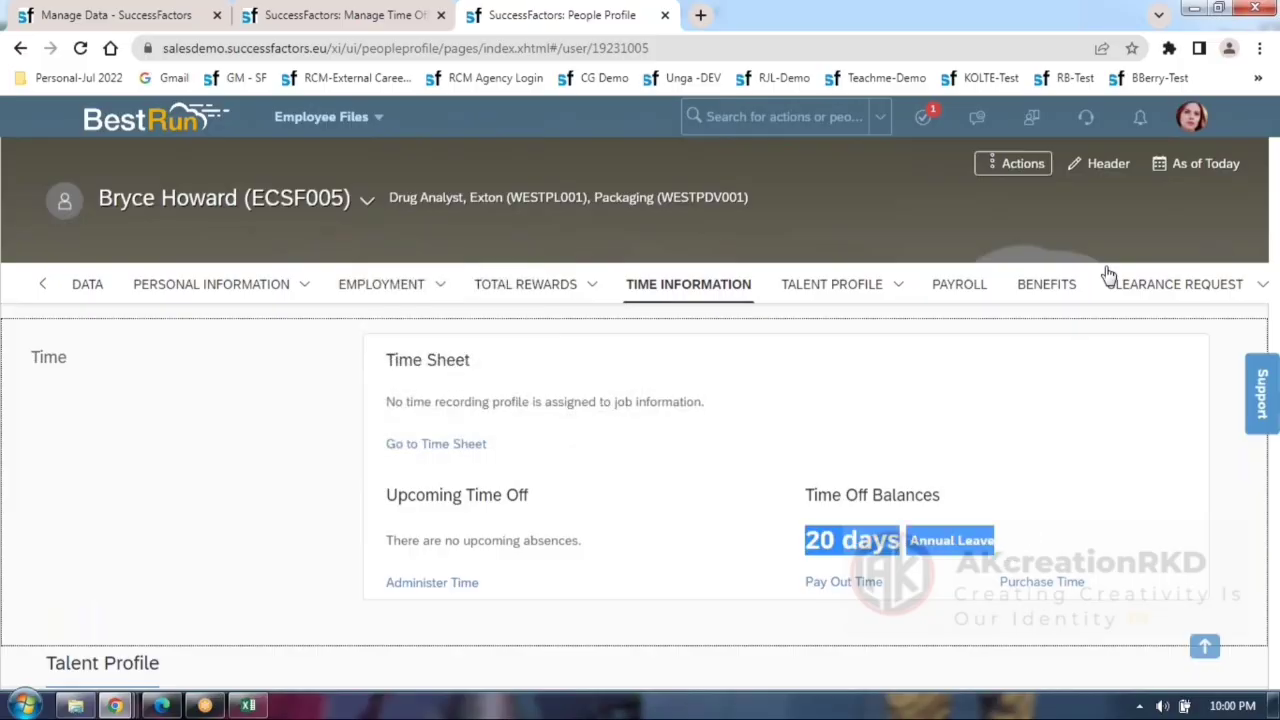
Check the Annual Leave balance as of Nov 1, 2022 and Dec 1, 2022, and return the profile's effective date to today.
{"action": "left_click", "coordinate": [1163, 170]}
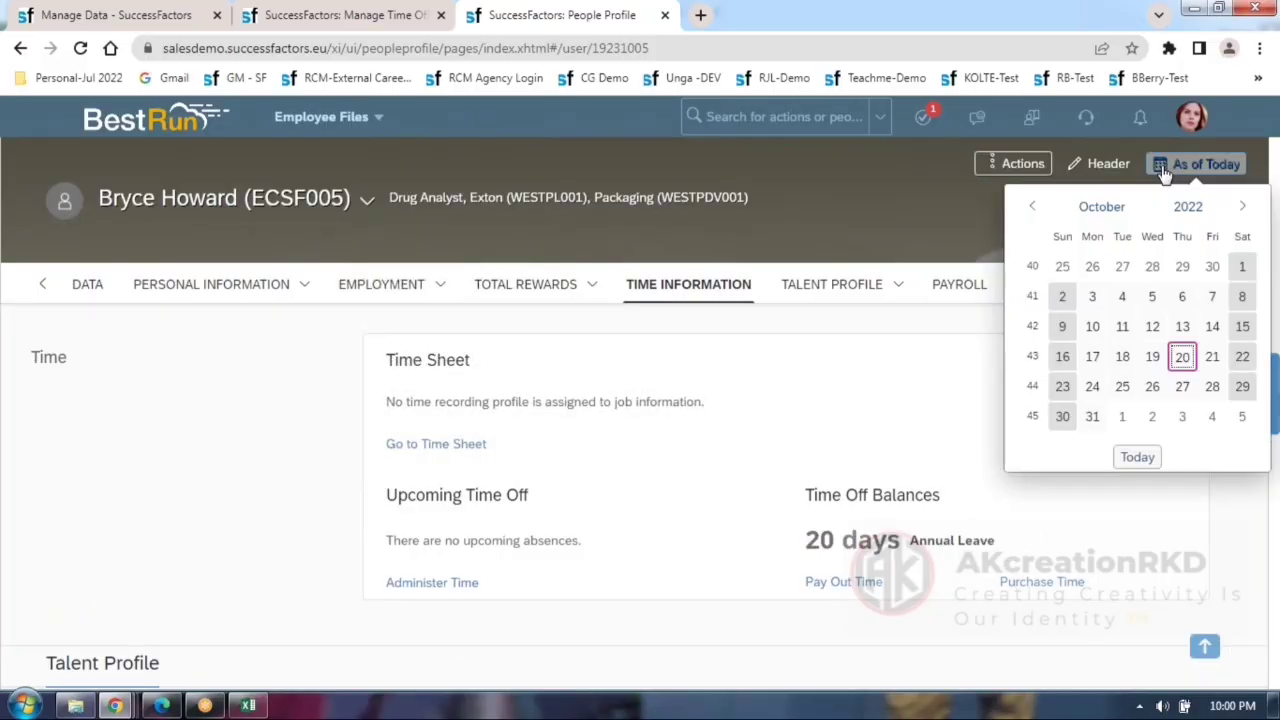
{"action": "left_click", "coordinate": [1242, 206]}
{"action": "left_click", "coordinate": [1123, 270]}
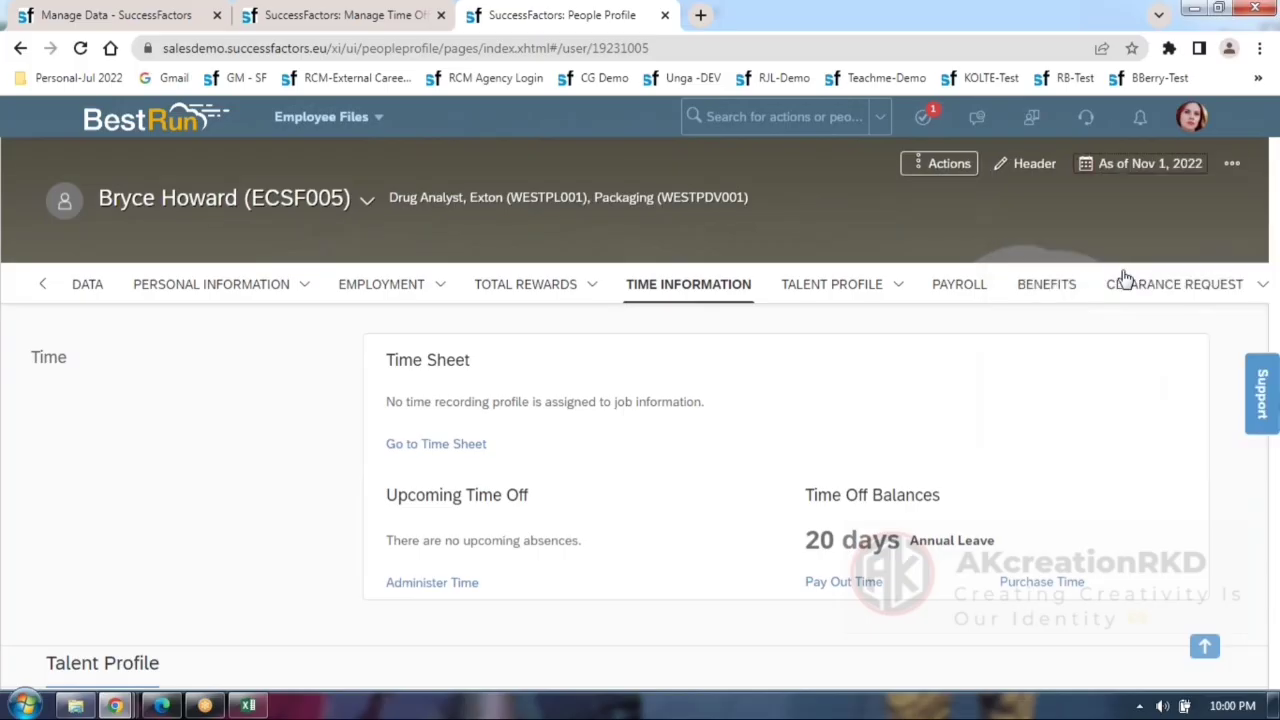
{"action": "left_click", "coordinate": [1203, 170]}
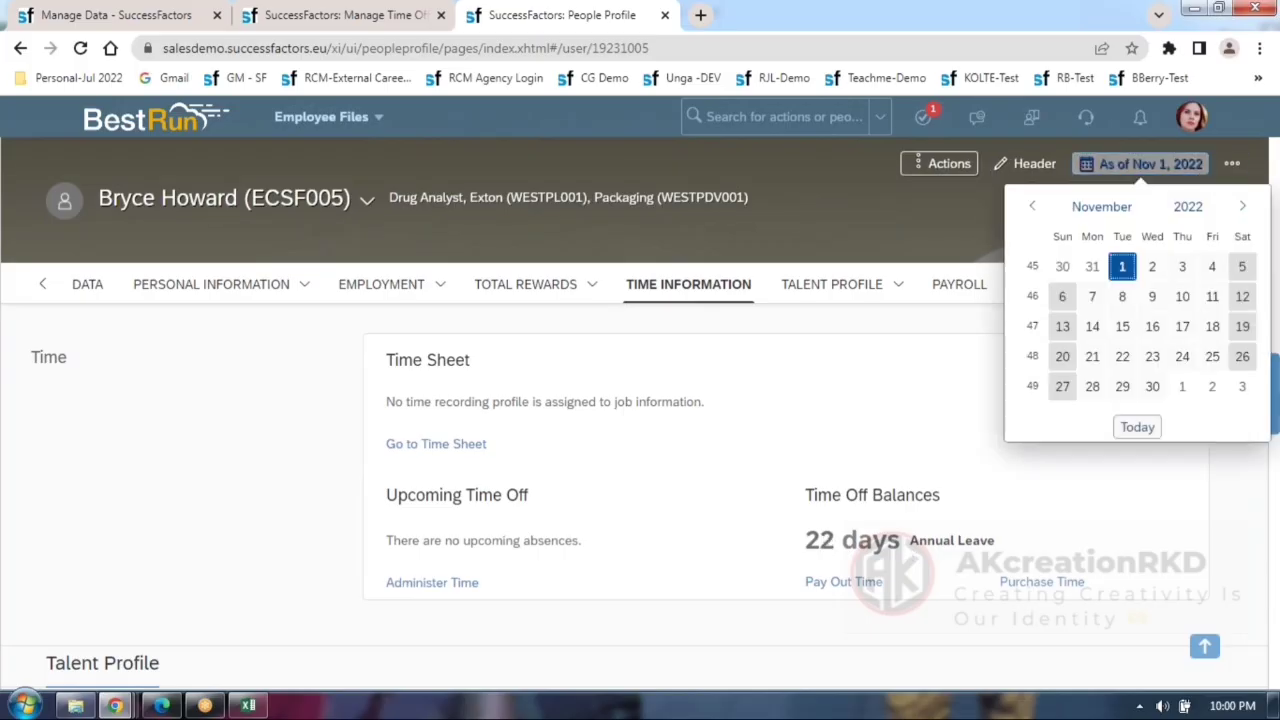
{"action": "left_click", "coordinate": [1242, 206]}
{"action": "left_click", "coordinate": [1186, 270]}
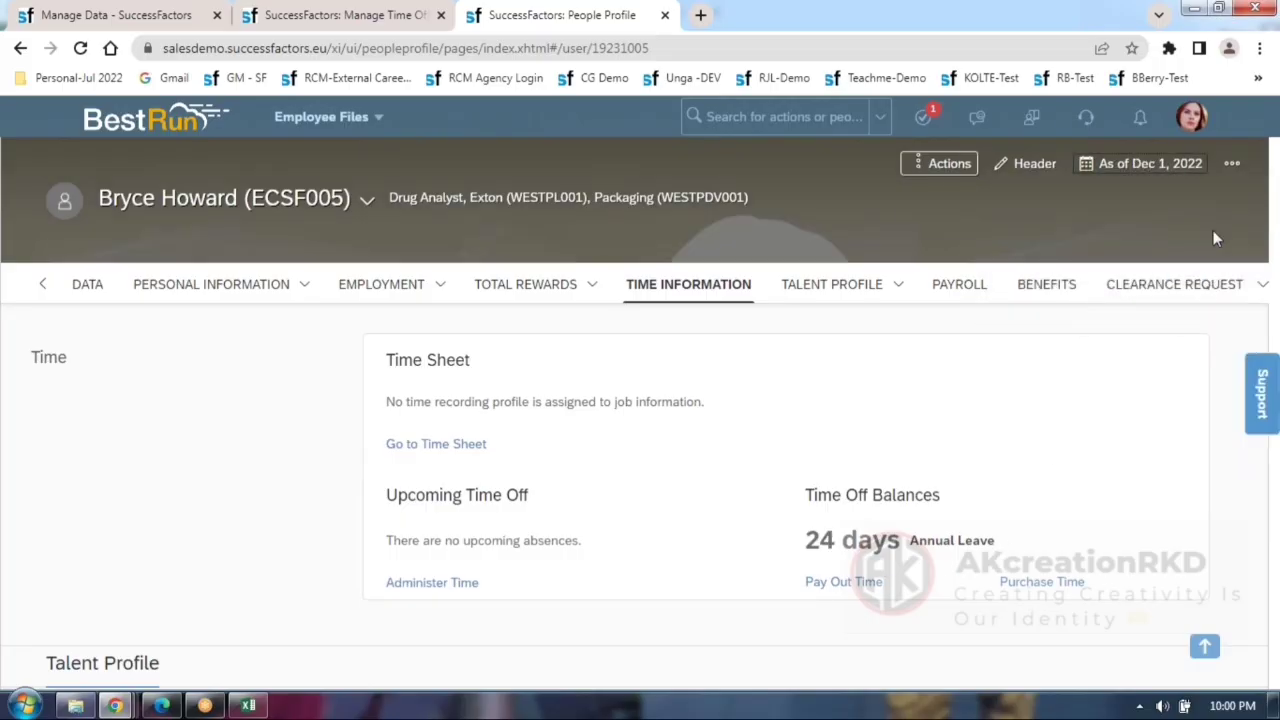
{"action": "left_click", "coordinate": [1203, 170]}
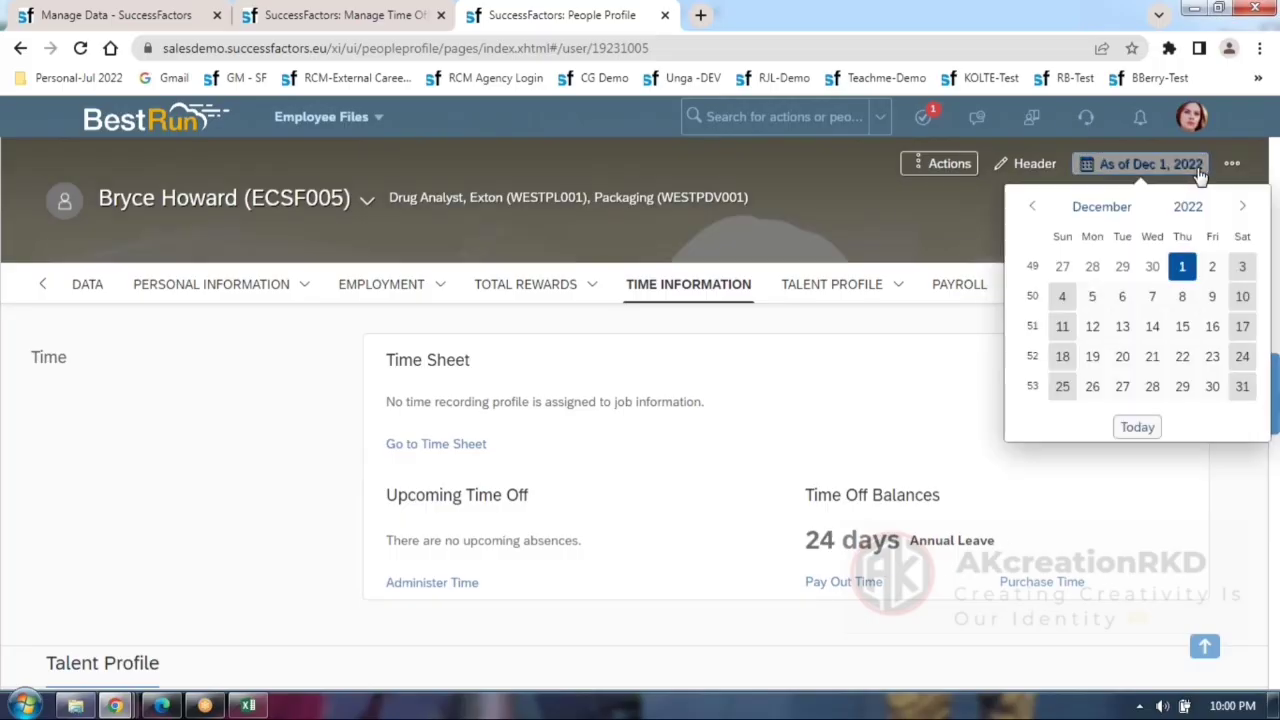
{"action": "left_click", "coordinate": [1140, 427]}
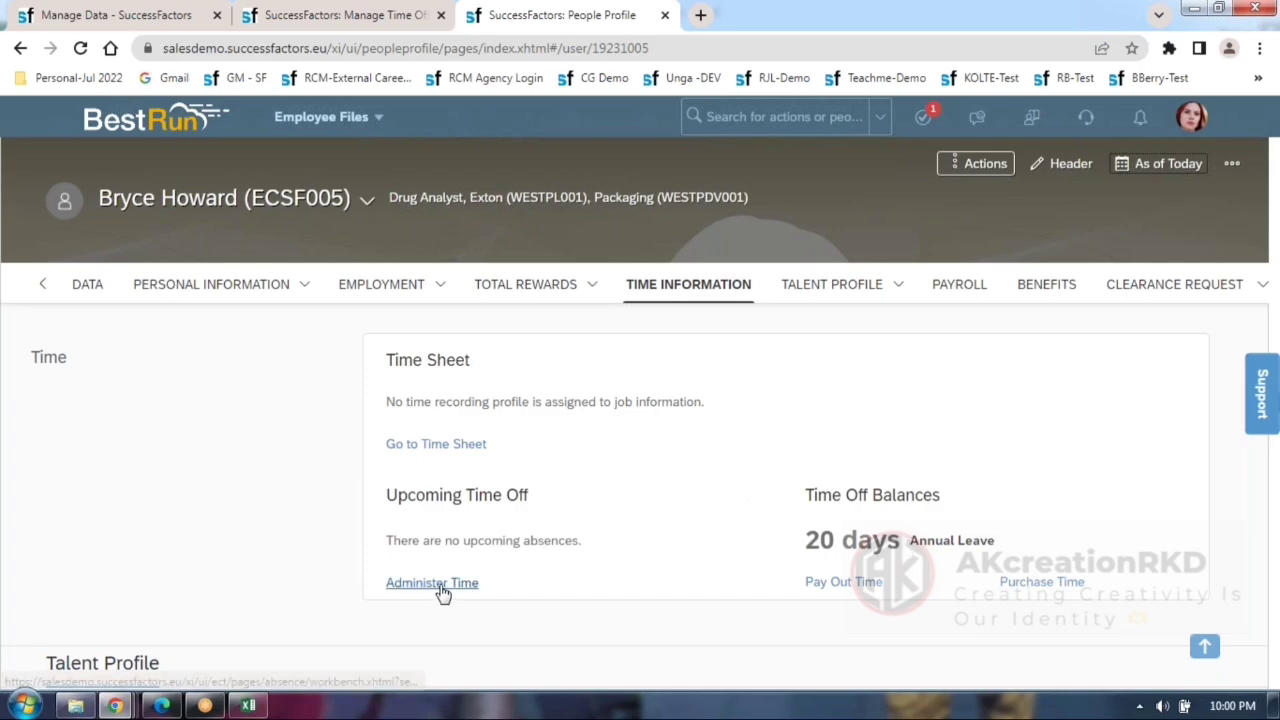
Proxy as the employee by entering their first name as the target user and choosing the matching suggestion.
{"action": "left_click", "coordinate": [1192, 117]}
{"action": "left_click", "coordinate": [1080, 208]}
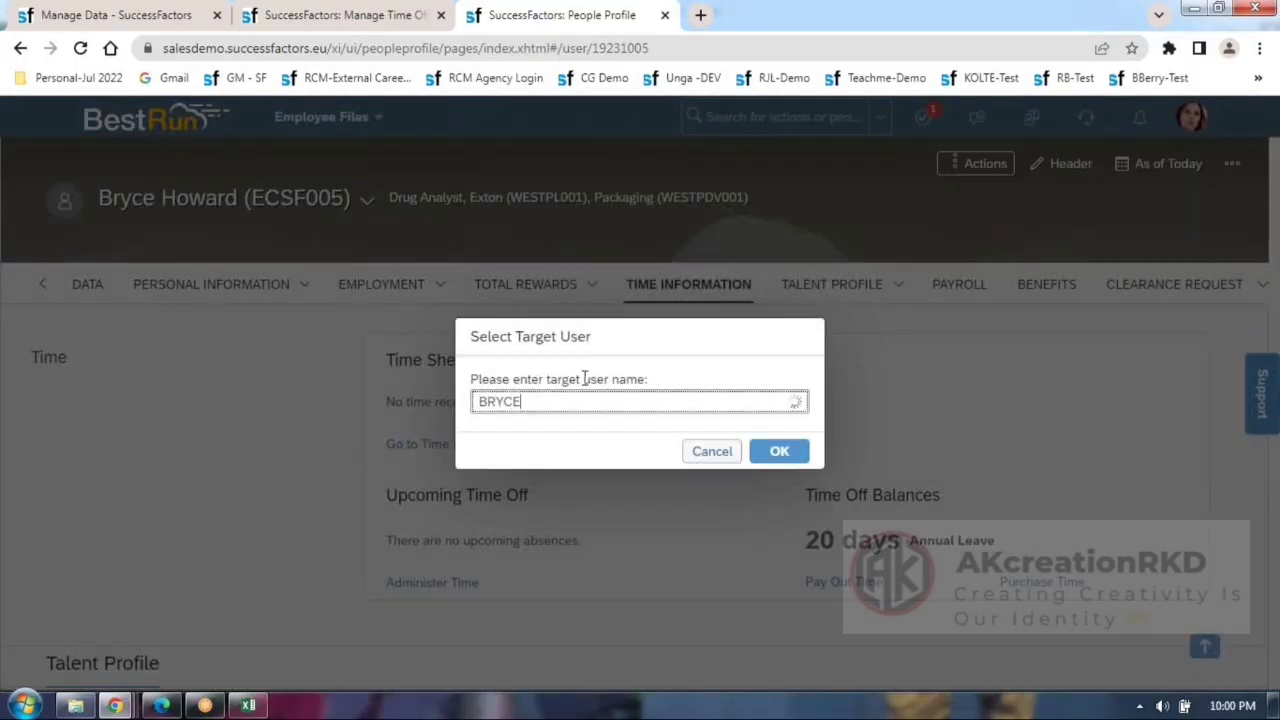
{"action": "left_click", "coordinate": [583, 449]}
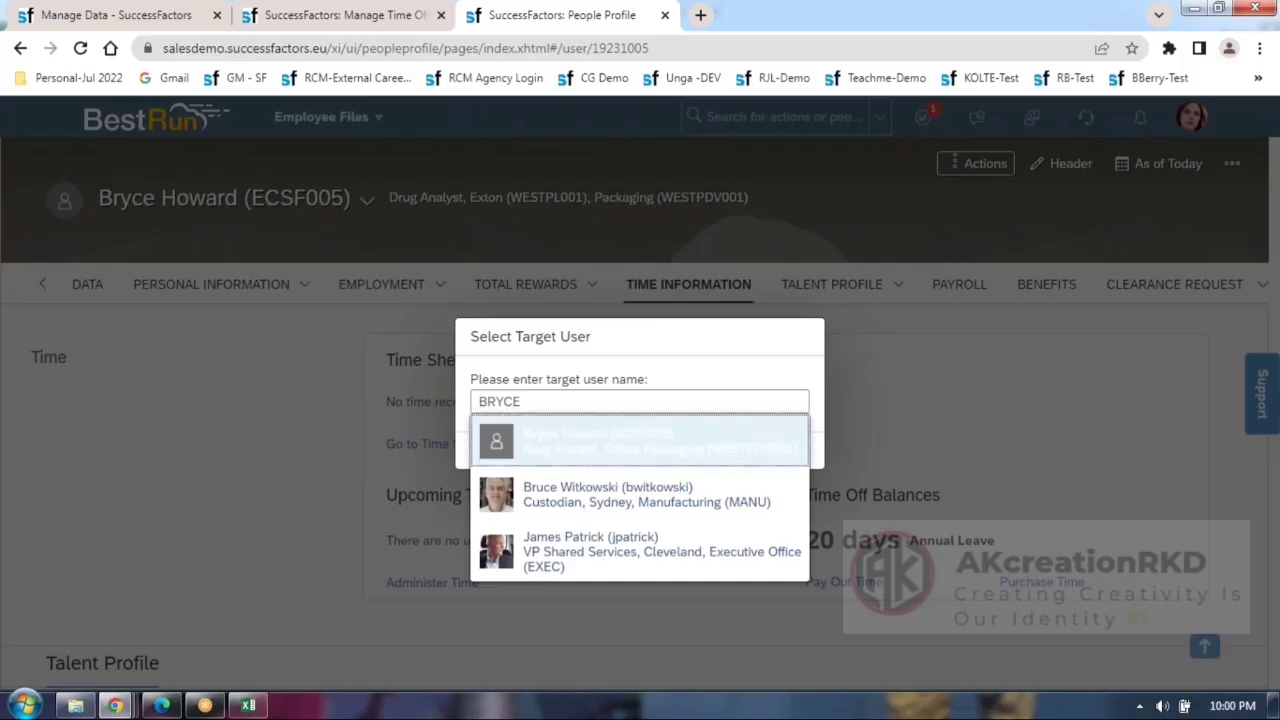
{"action": "left_click", "coordinate": [777, 450]}
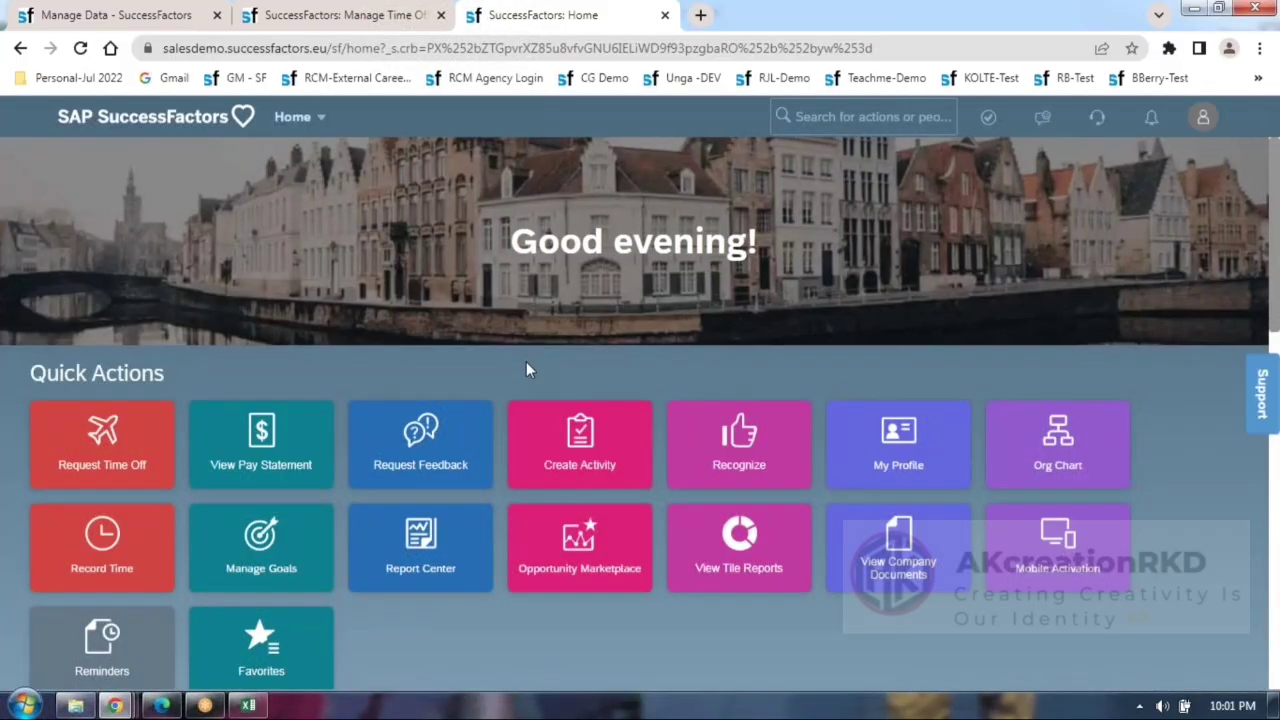
Open the employee's own file and go to the Time Off page from its Time Information section.
{"action": "scroll", "coordinate": [526, 361], "scroll_direction": "down", "scroll_amount": 1}
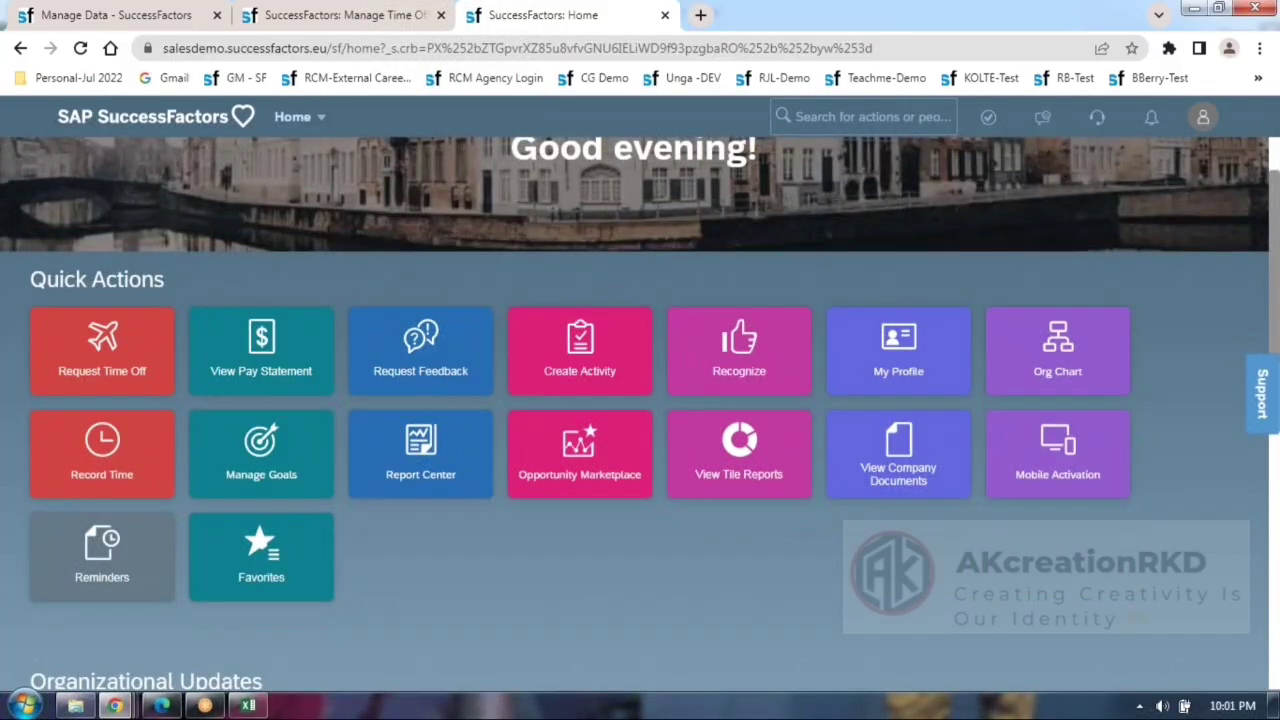
{"action": "scroll", "coordinate": [526, 361], "scroll_direction": "down", "scroll_amount": 2}
{"action": "scroll", "coordinate": [514, 394], "scroll_direction": "up", "scroll_amount": 2}
{"action": "scroll", "coordinate": [572, 336], "scroll_direction": "up", "scroll_amount": 1}
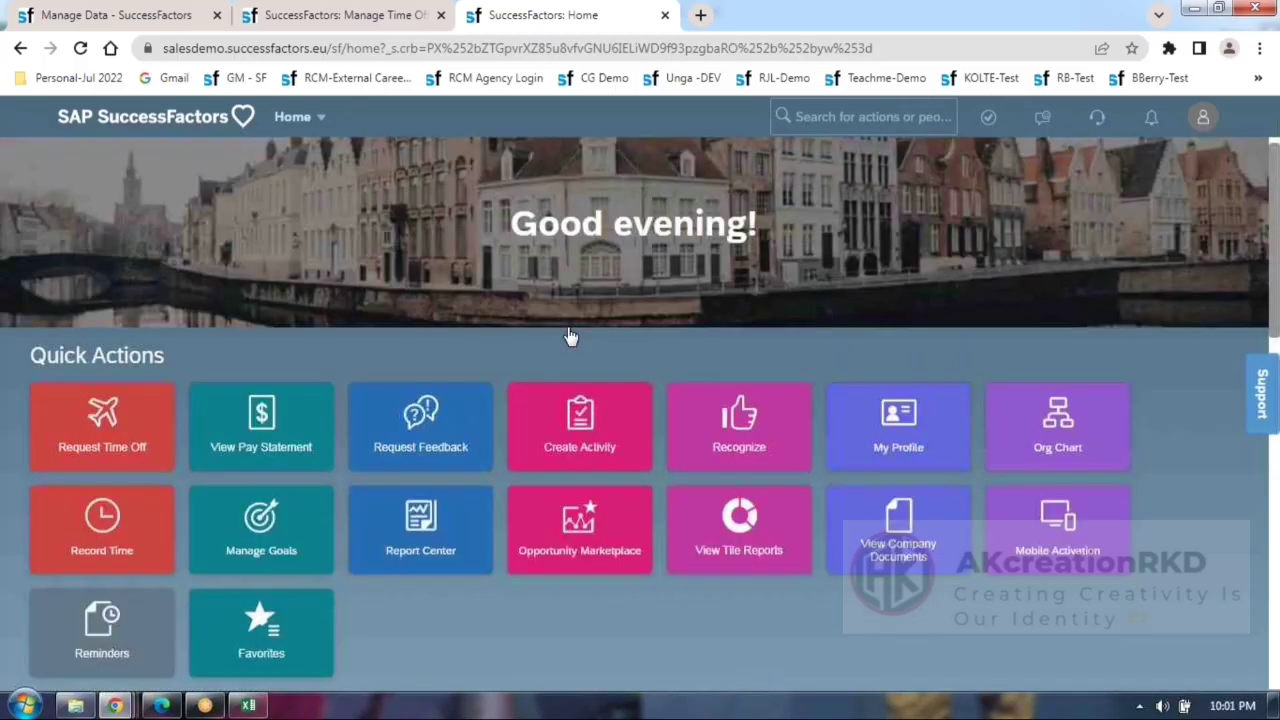
{"action": "left_click", "coordinate": [325, 119]}
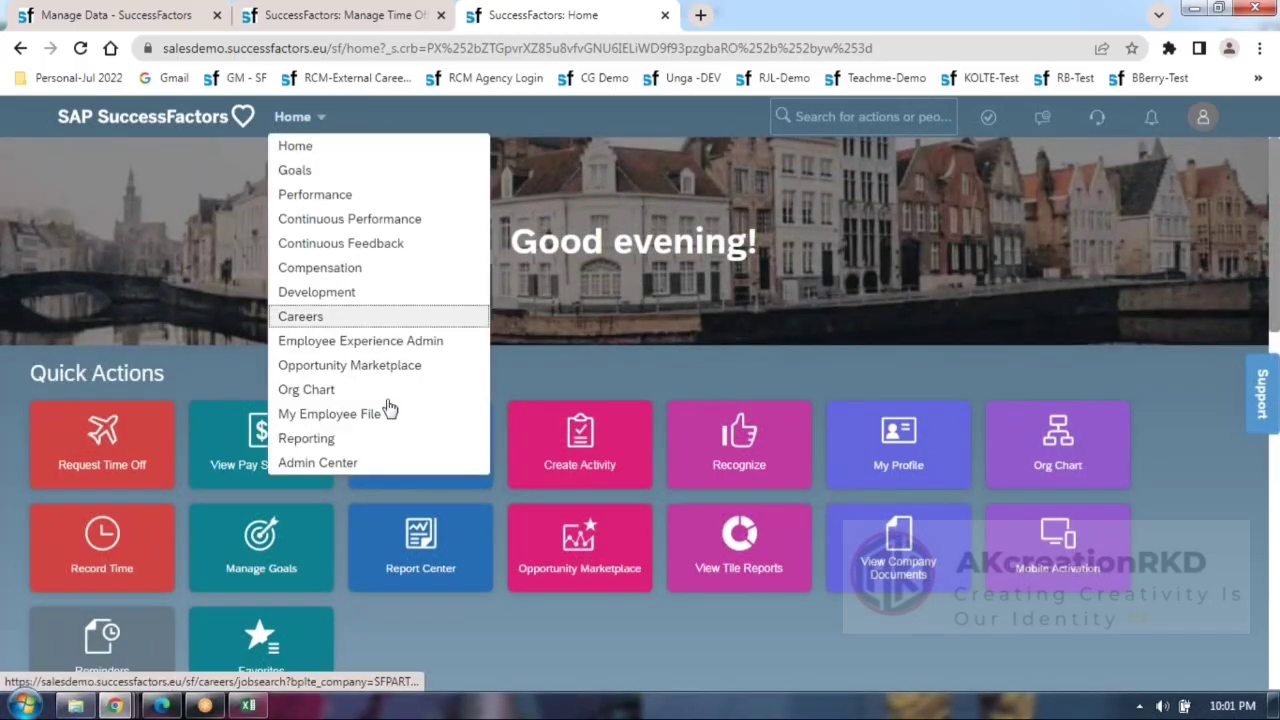
{"action": "left_click", "coordinate": [342, 423]}
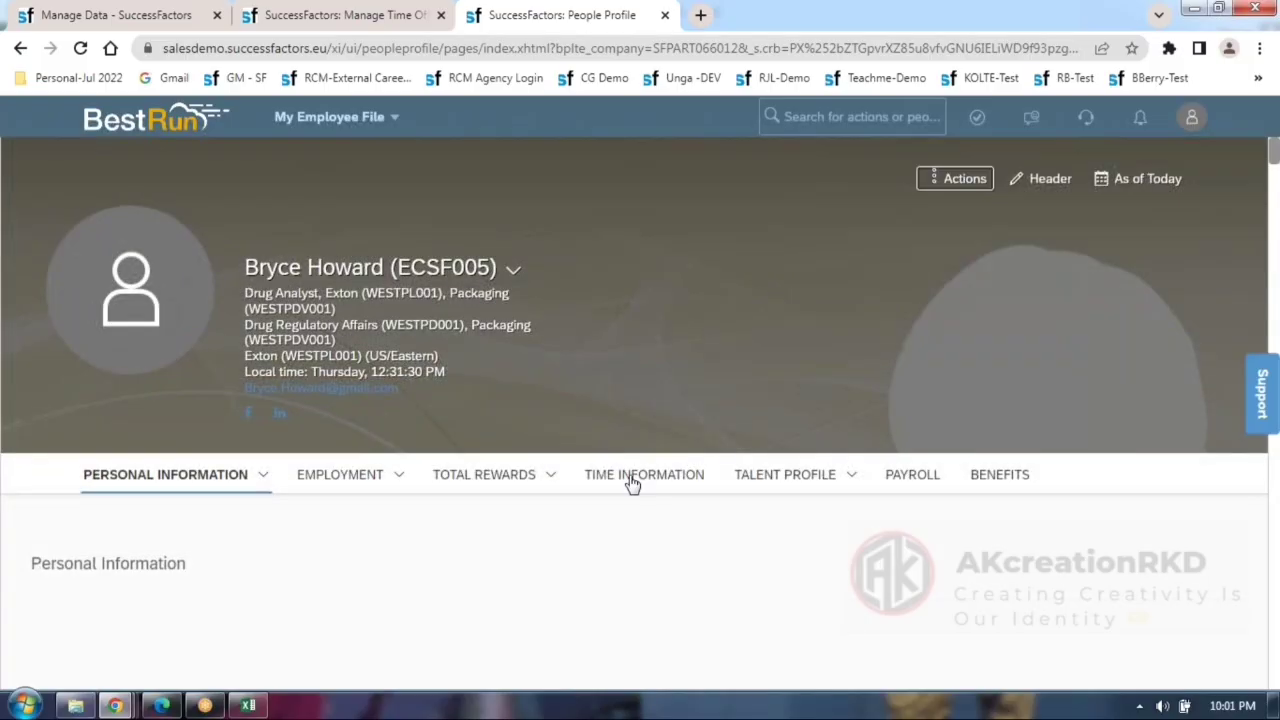
{"action": "left_click", "coordinate": [632, 478]}
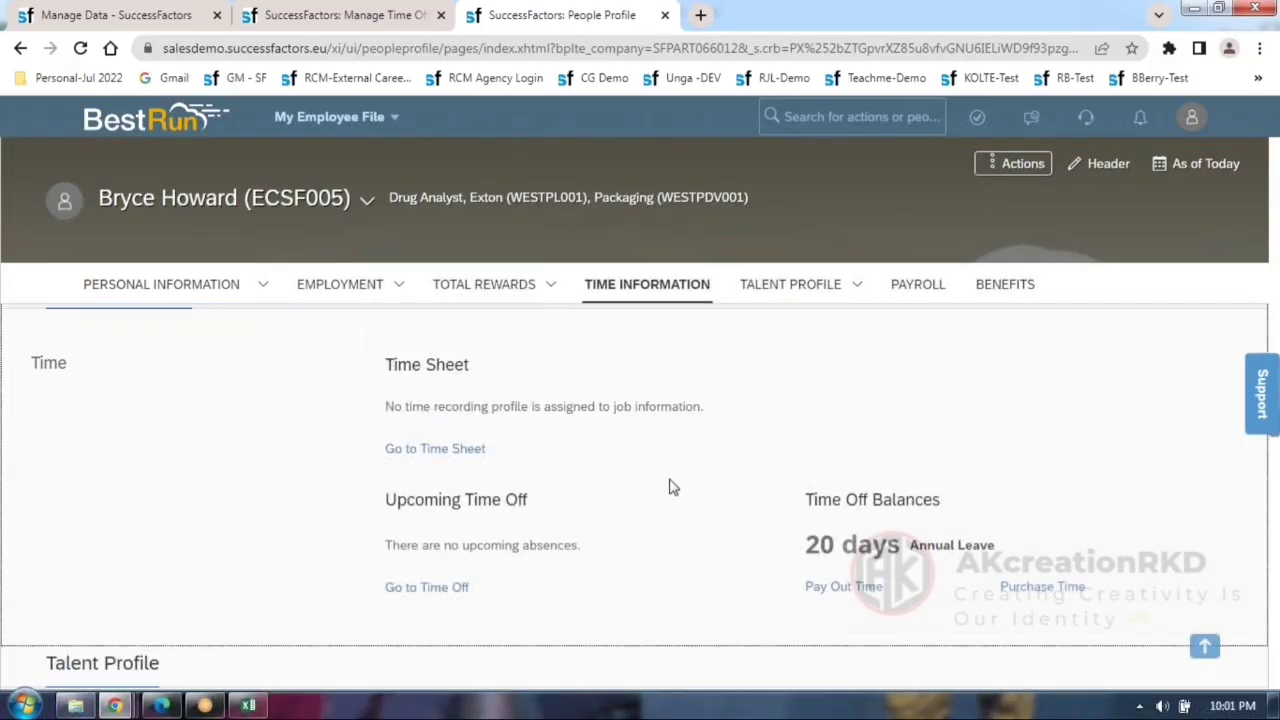
{"action": "left_click", "coordinate": [427, 590]}
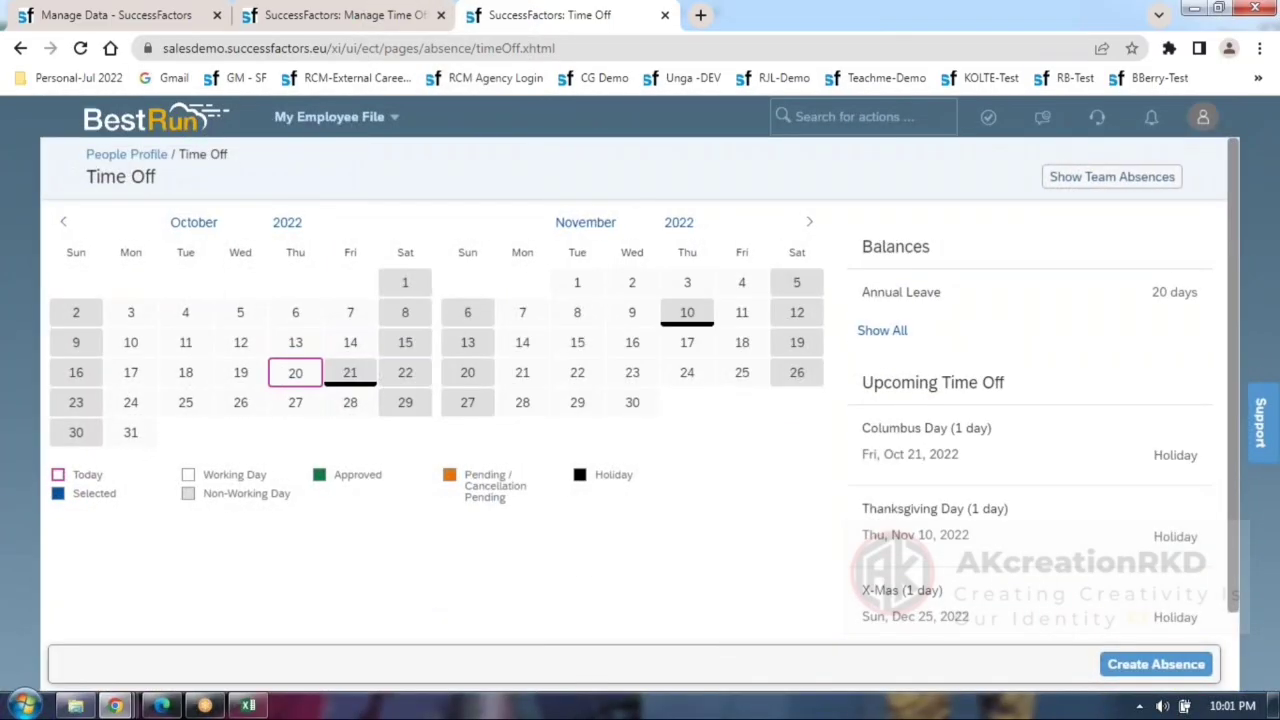
Review the Annual Leave balance and the upcoming holidays on the Time Off page.
{"action": "left_click_drag", "start_coordinate": [866, 292], "coordinate": [1146, 300]}
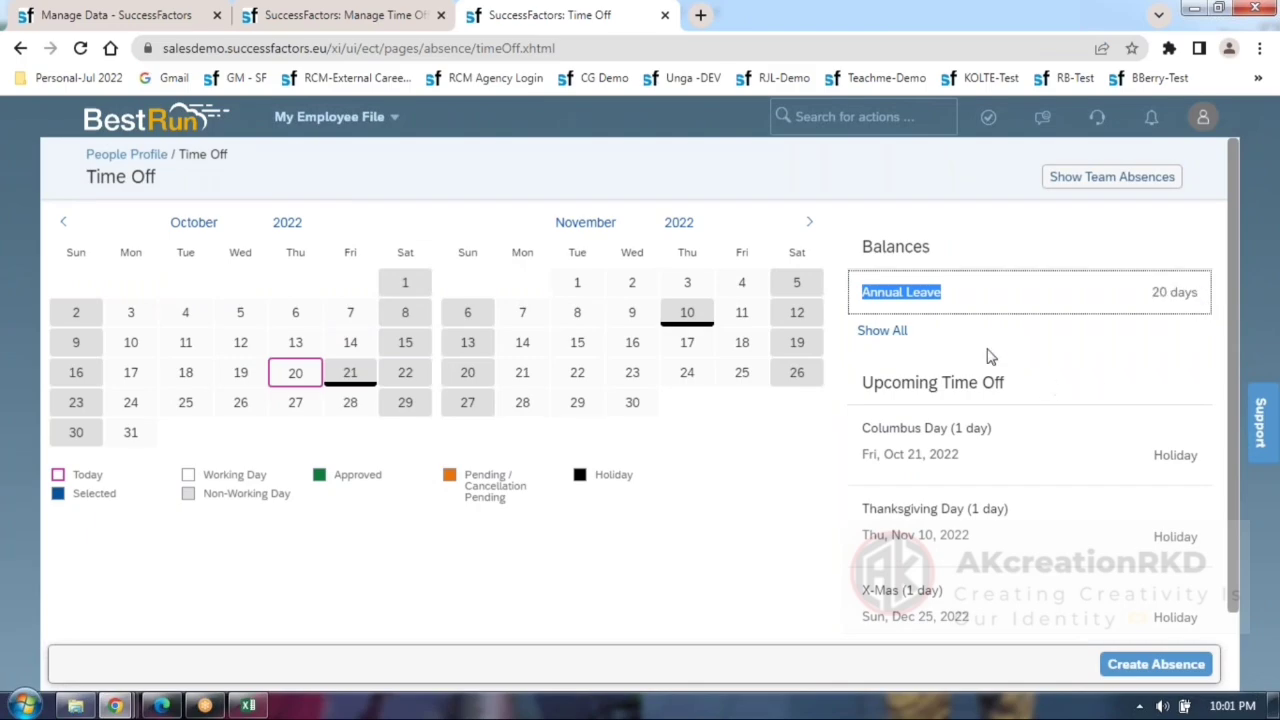
{"action": "left_click", "coordinate": [1015, 300]}
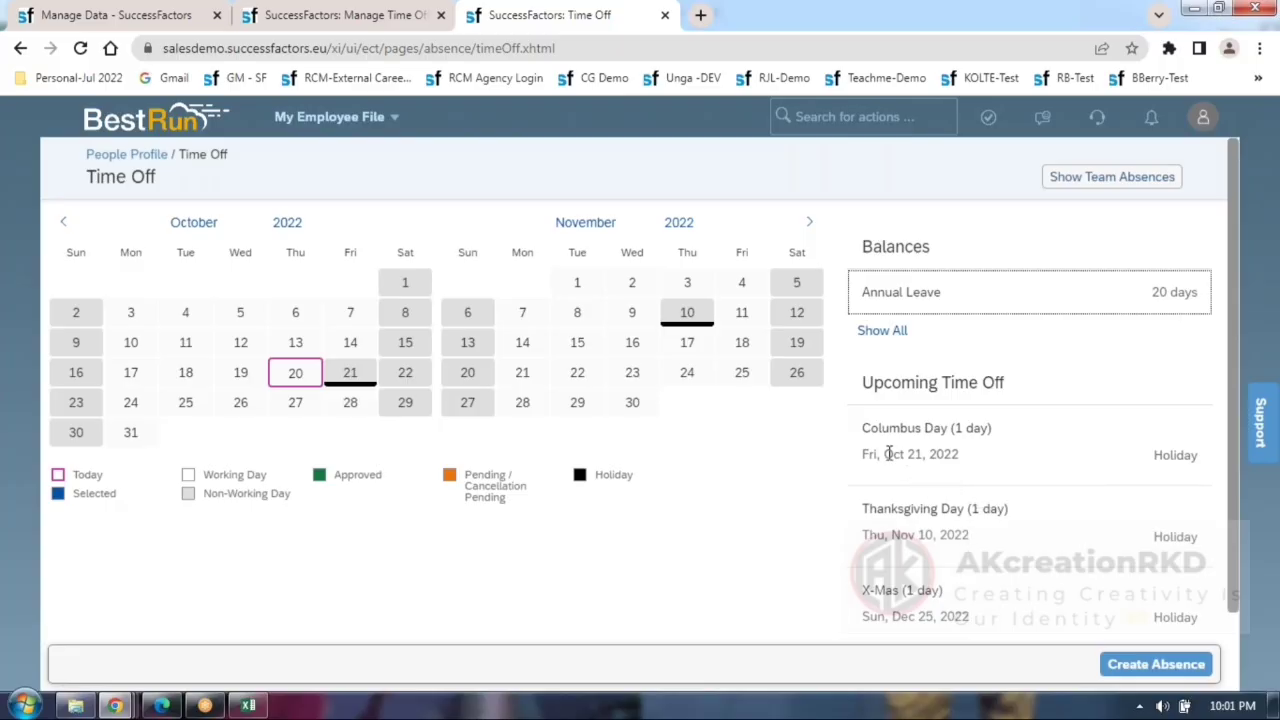
{"action": "scroll", "coordinate": [969, 513], "scroll_direction": "down", "scroll_amount": 2}
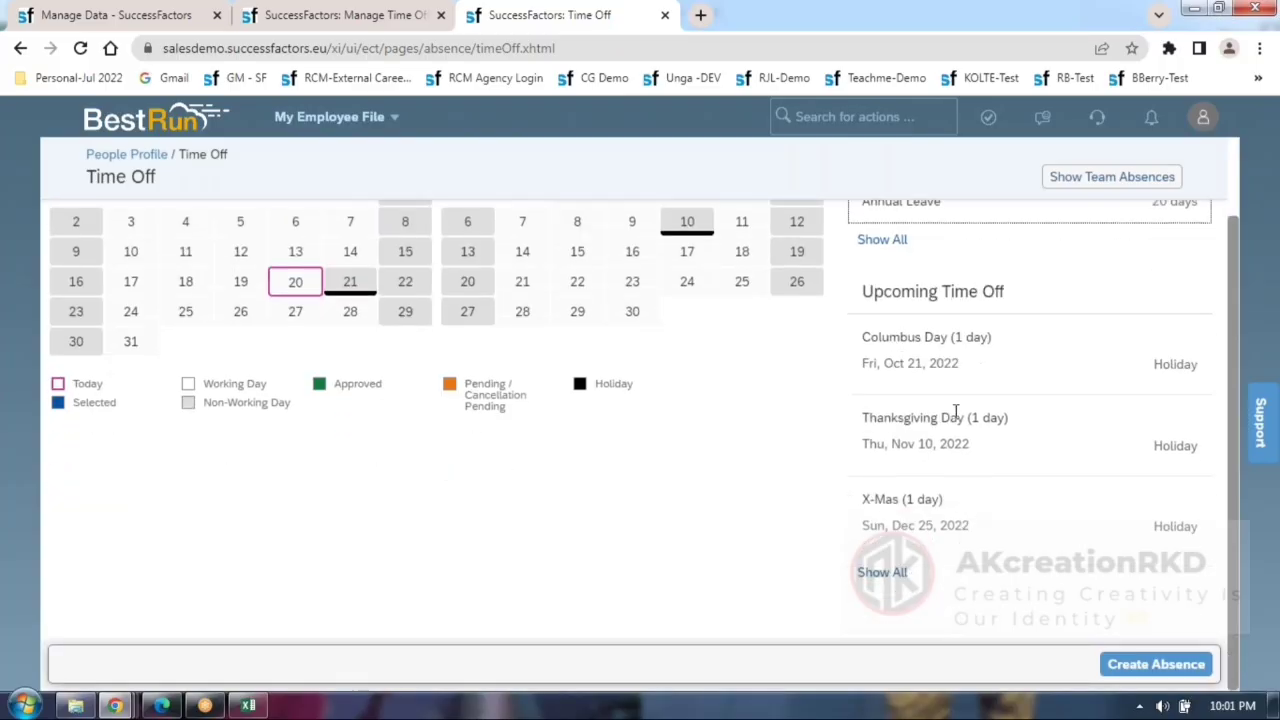
{"action": "scroll", "coordinate": [969, 566], "scroll_direction": "up", "scroll_amount": 2}
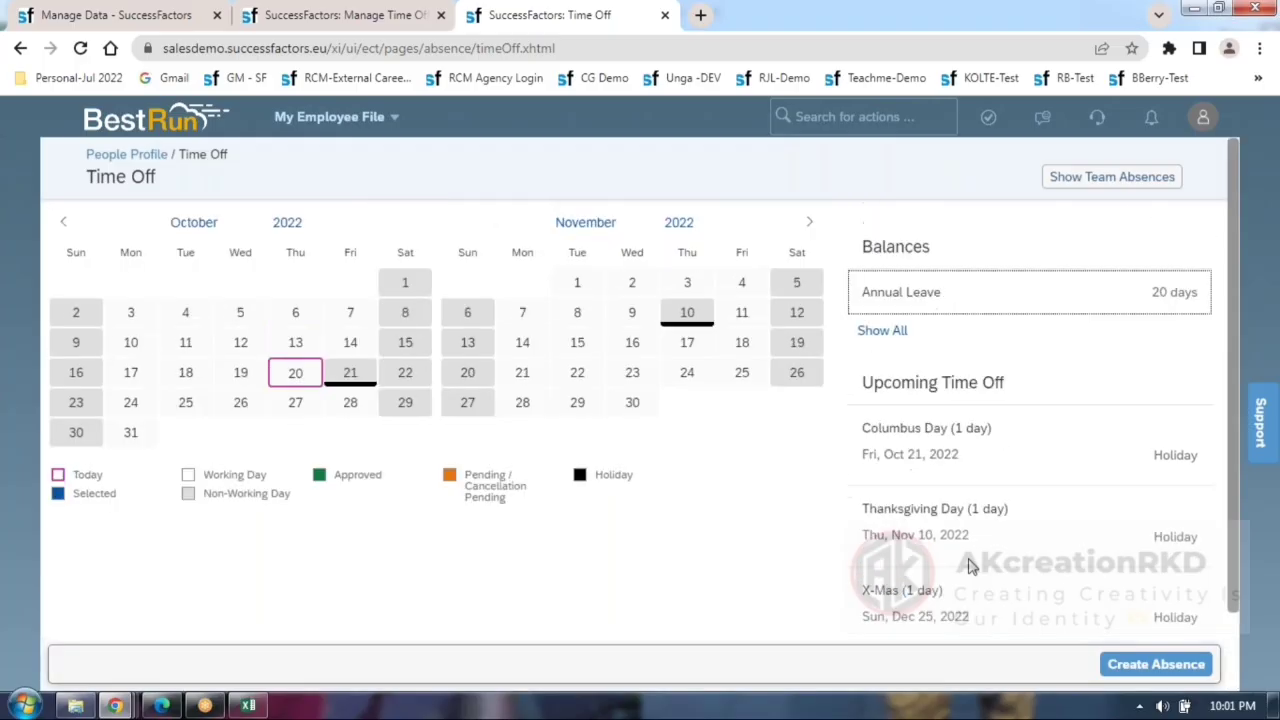
Create a new absence with time type Annual Leave and set its start date to Nov 01, 2022.
{"action": "left_click", "coordinate": [1160, 665]}
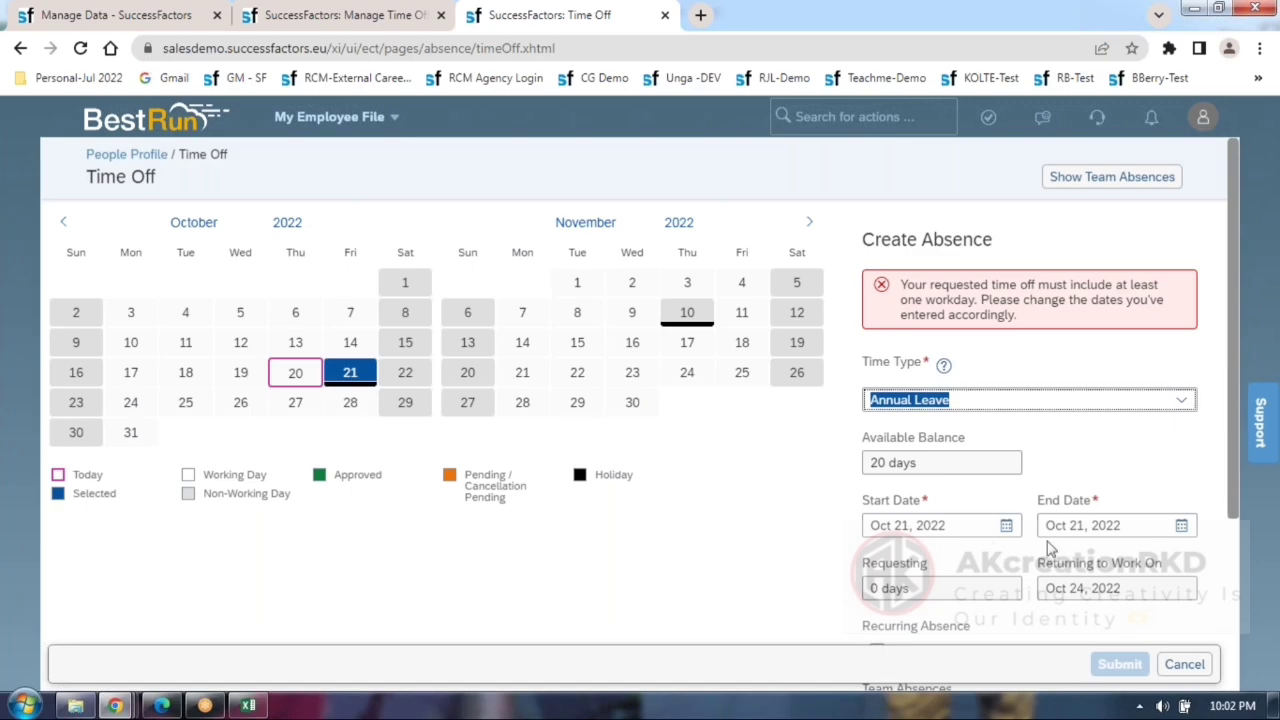
{"action": "left_click", "coordinate": [1006, 526]}
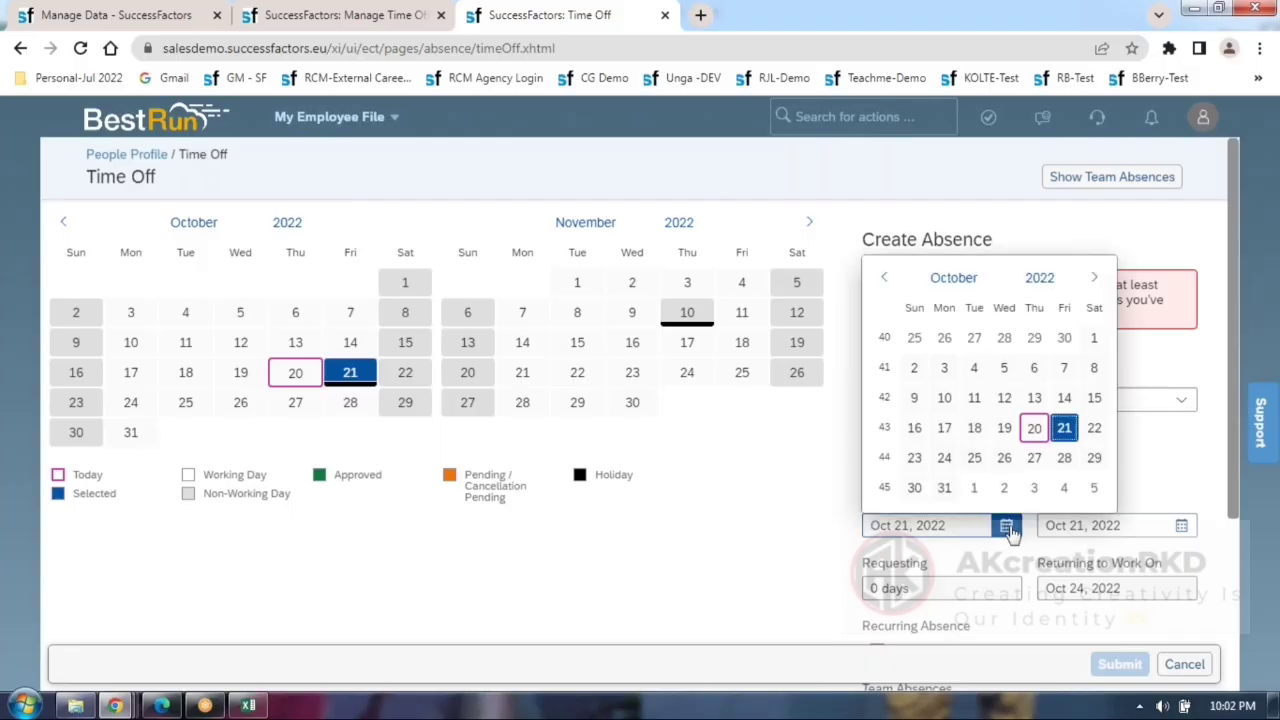
{"action": "left_click", "coordinate": [1160, 462]}
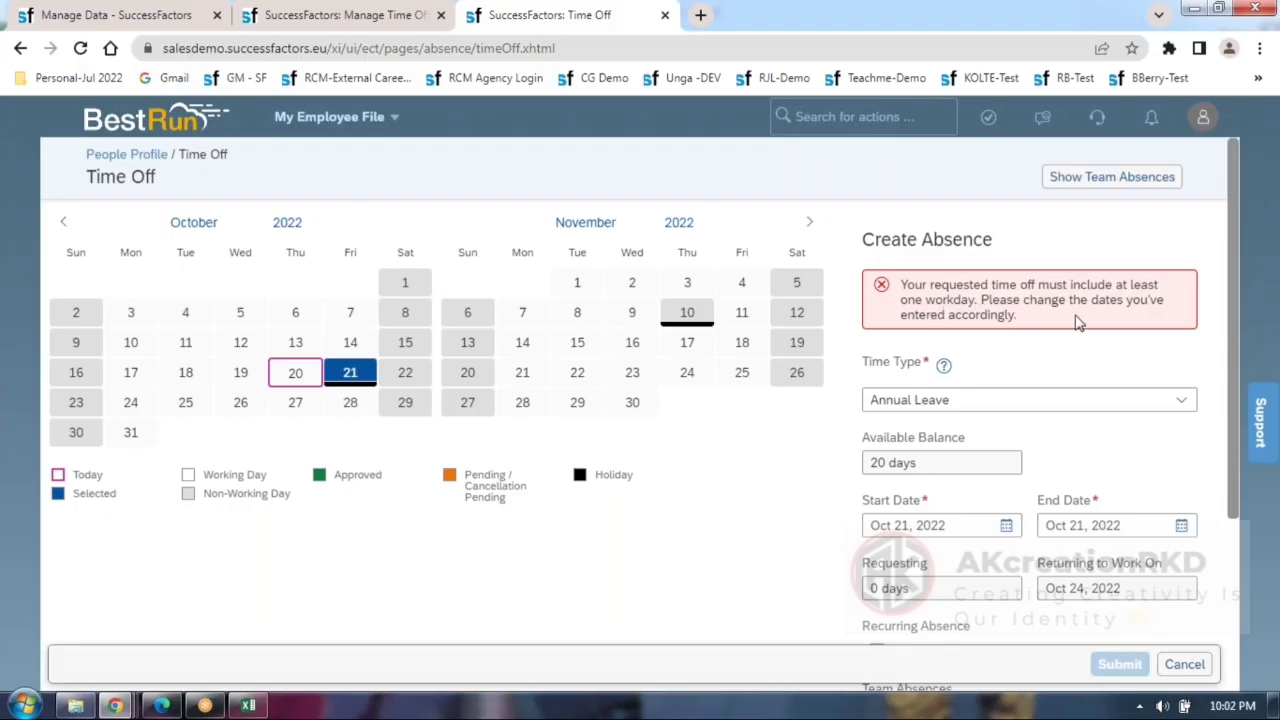
{"action": "left_click", "coordinate": [1007, 526]}
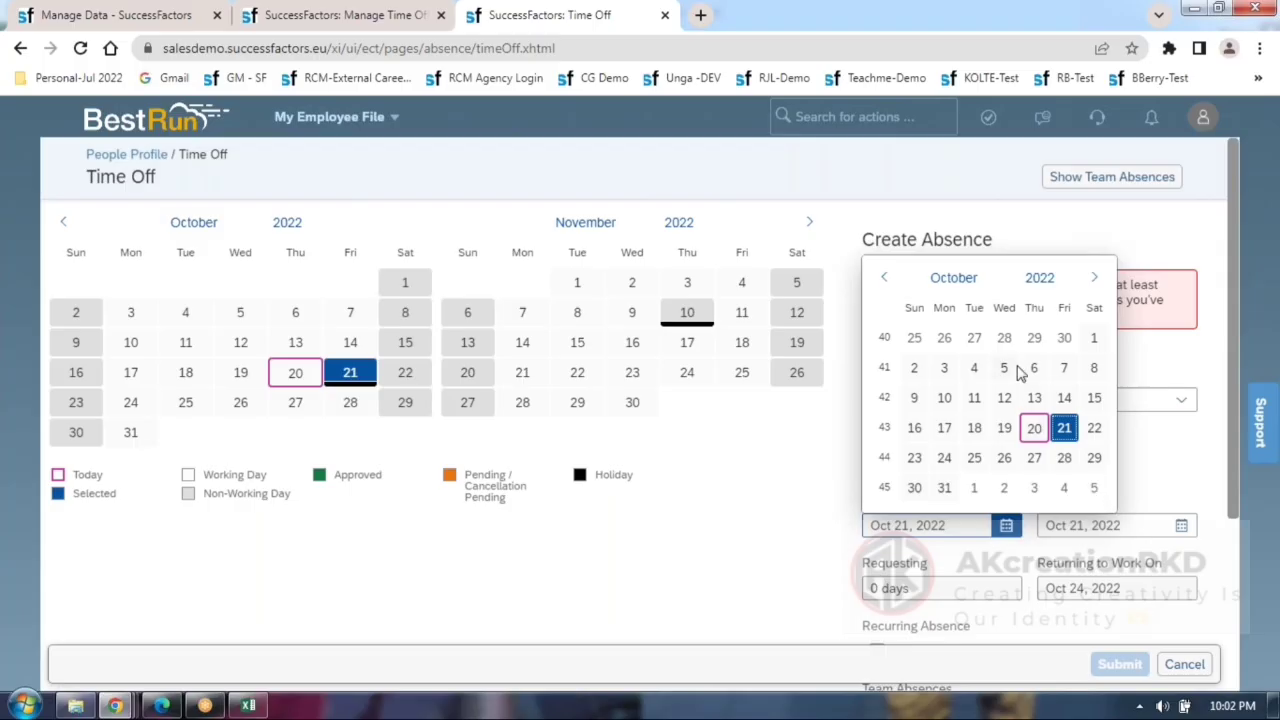
{"action": "left_click", "coordinate": [1095, 278]}
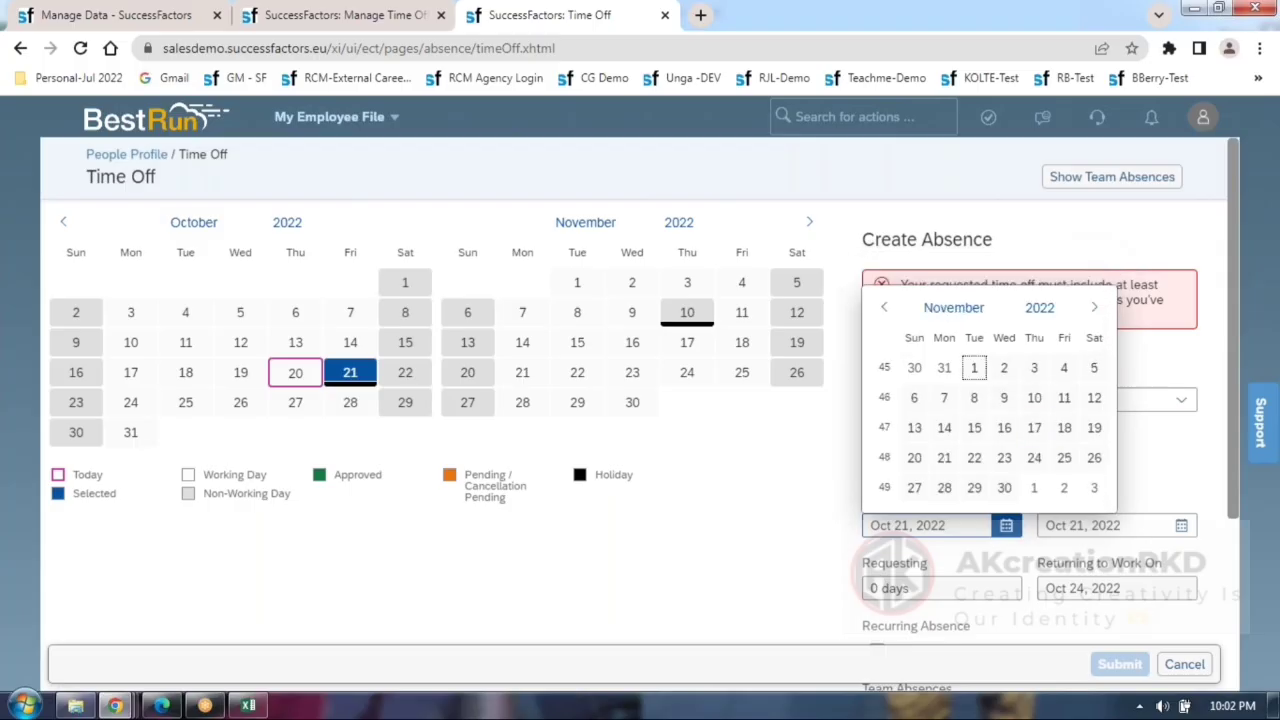
{"action": "left_click", "coordinate": [974, 370]}
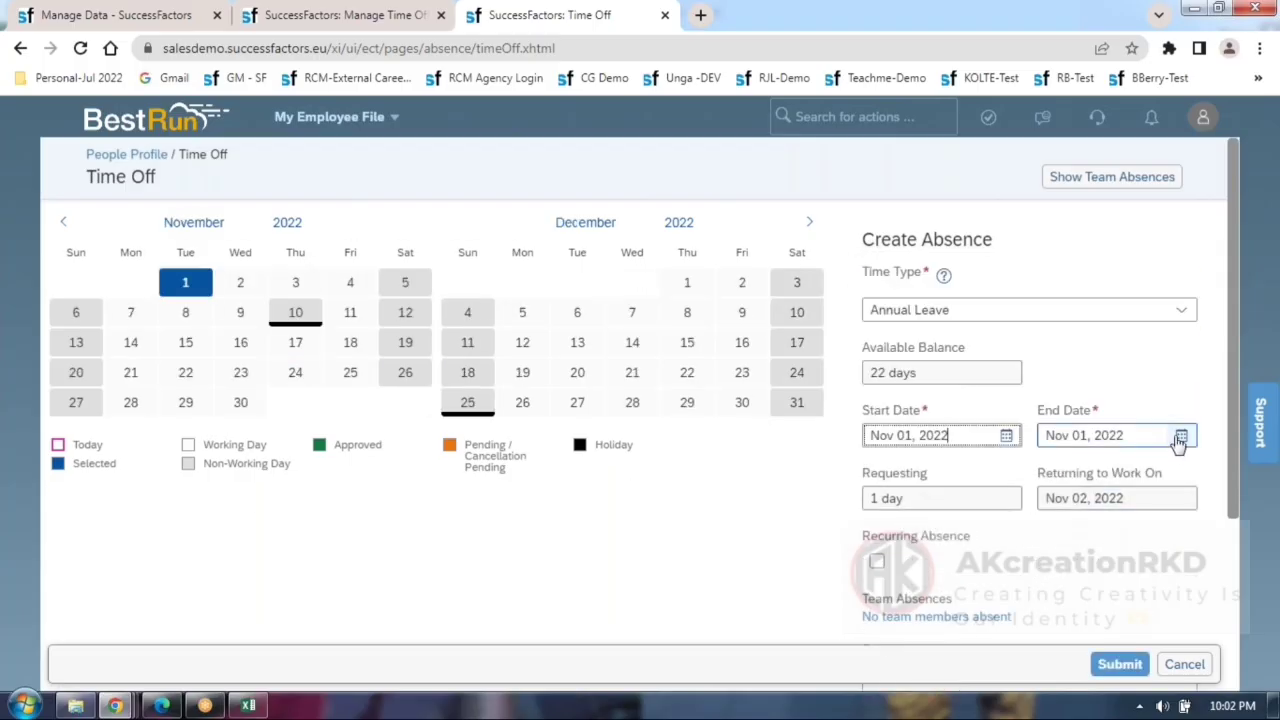
Set the absence's end date to Nov 23, 2022, and extend it to Nov 30, 2022.
{"action": "left_click", "coordinate": [1180, 439]}
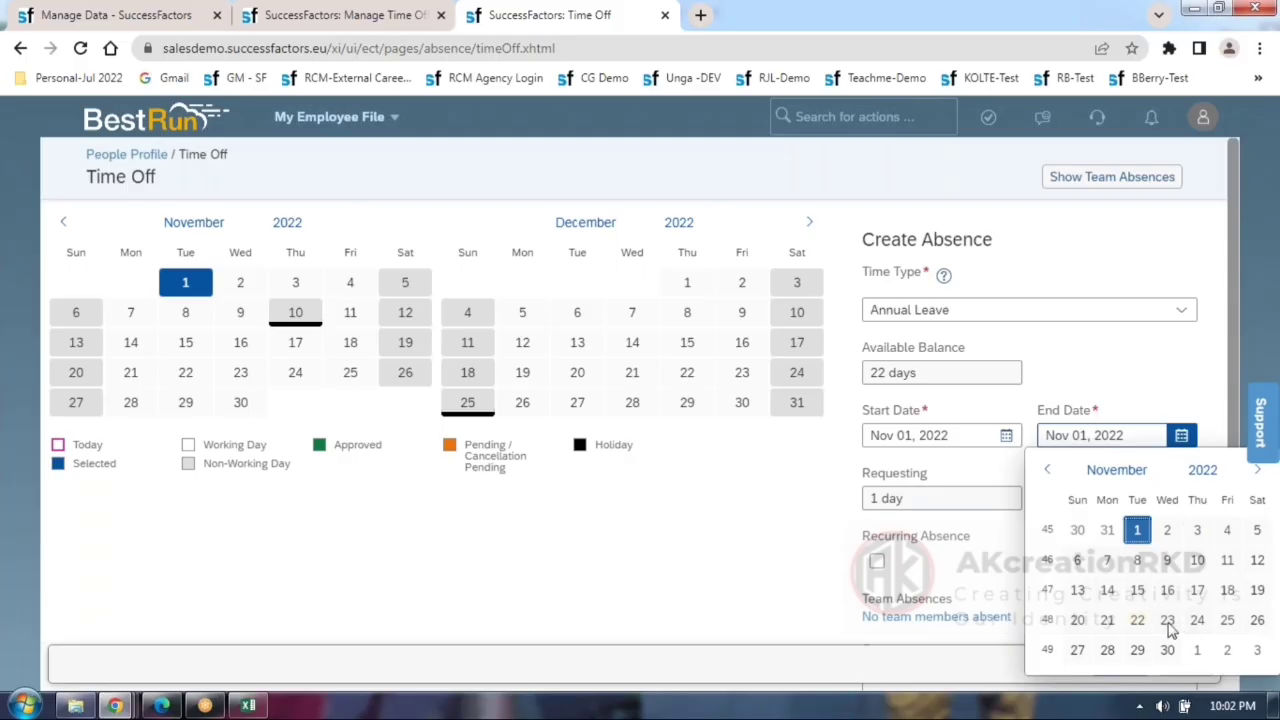
{"action": "left_click", "coordinate": [1167, 620]}
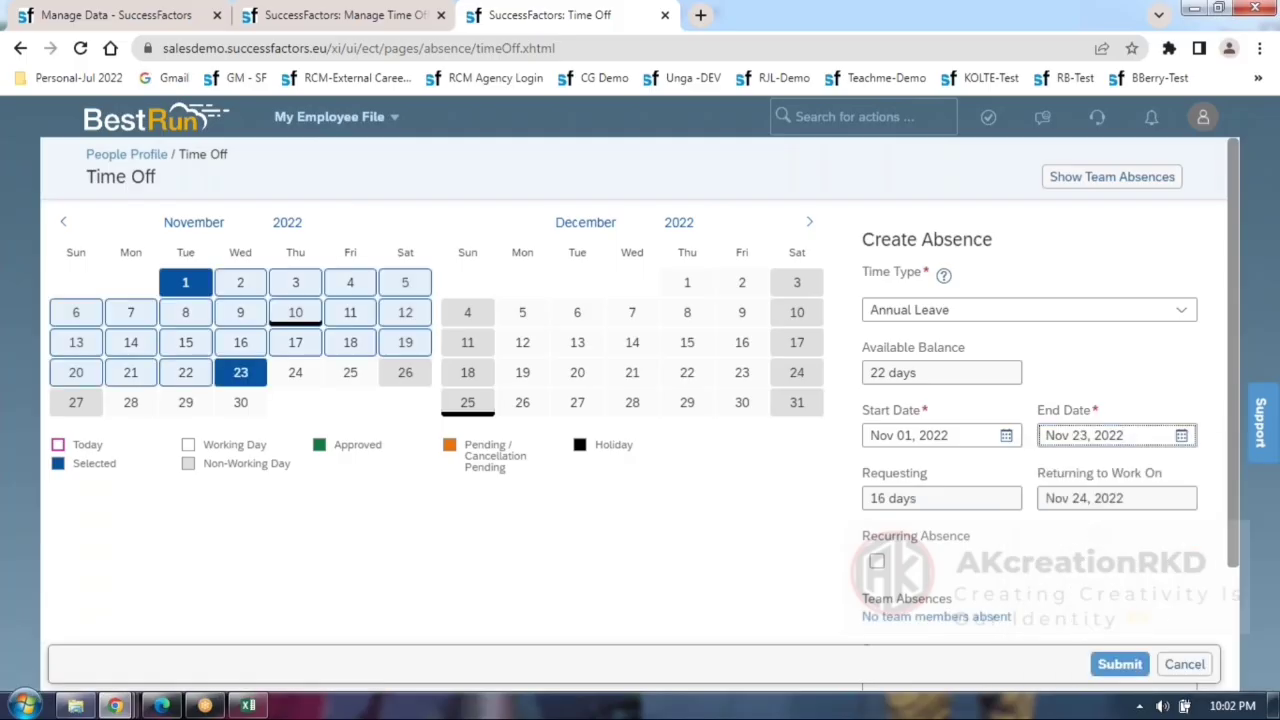
{"action": "left_click", "coordinate": [1181, 436]}
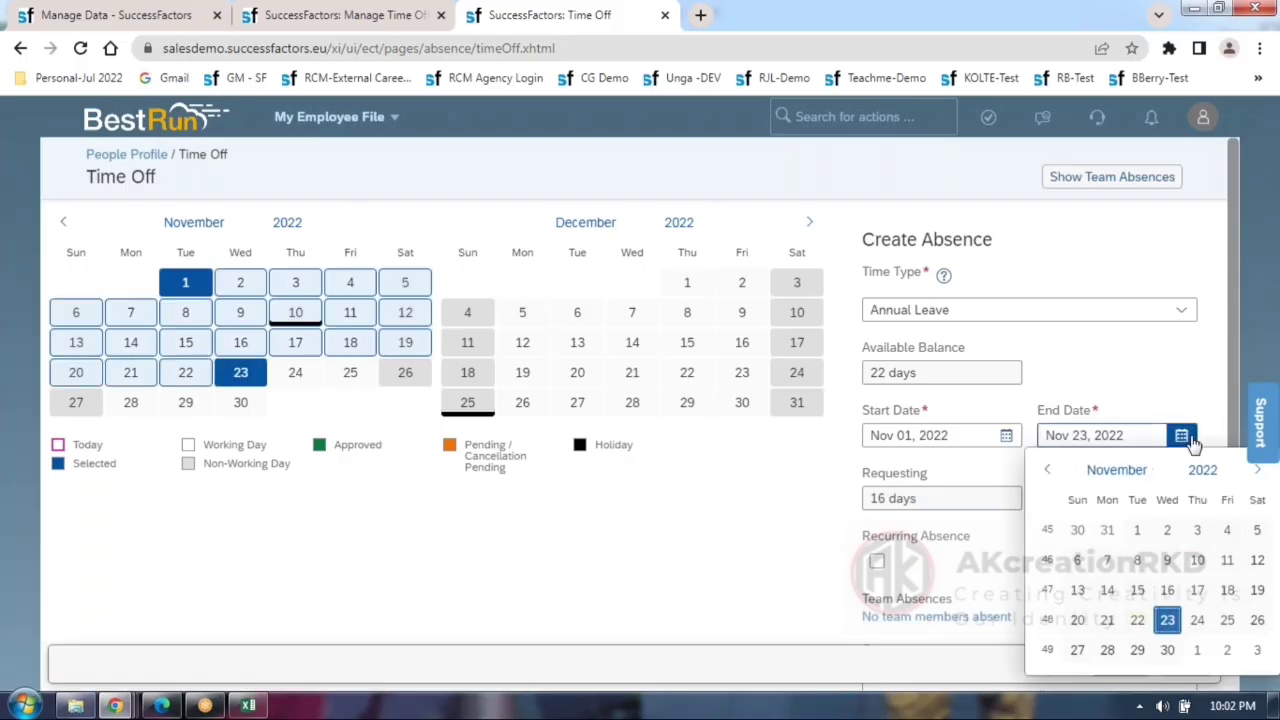
{"action": "left_click", "coordinate": [1167, 650]}
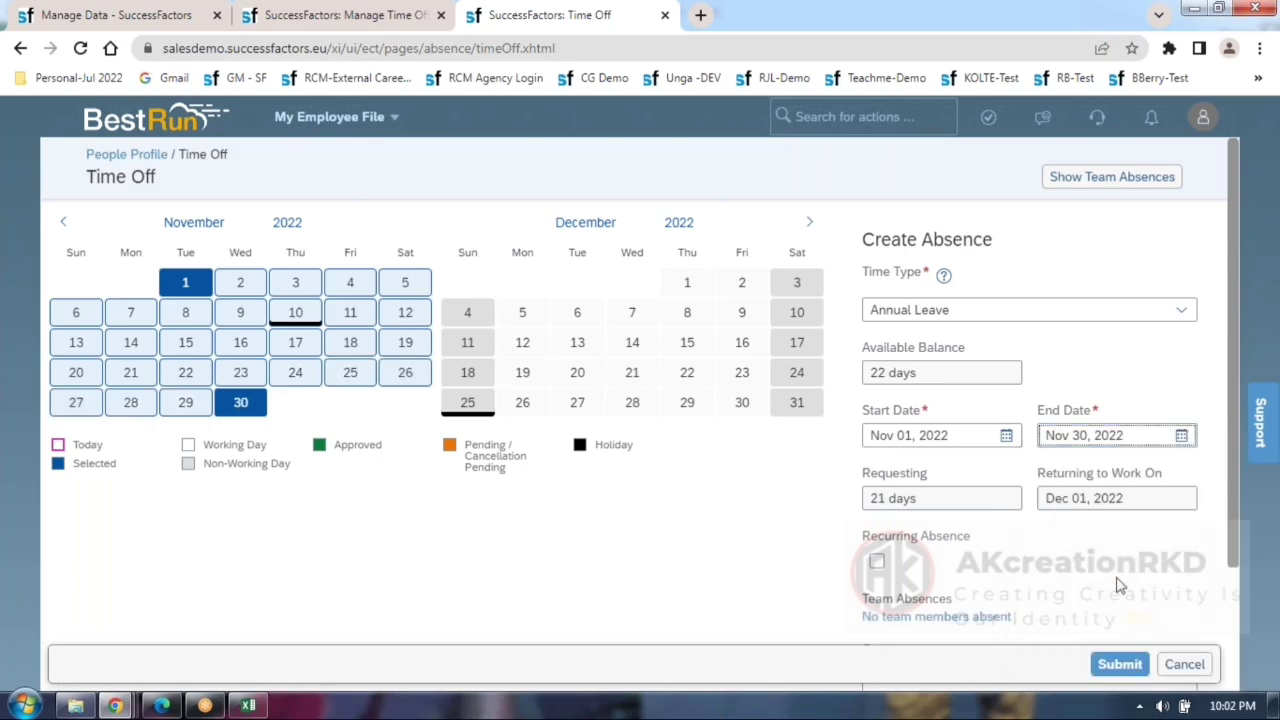
Try extending the absence's end date to Dec 14, 2022, and shorten it to Dec 09, 2022.
{"action": "left_click", "coordinate": [1181, 437]}
{"action": "left_click", "coordinate": [1257, 469]}
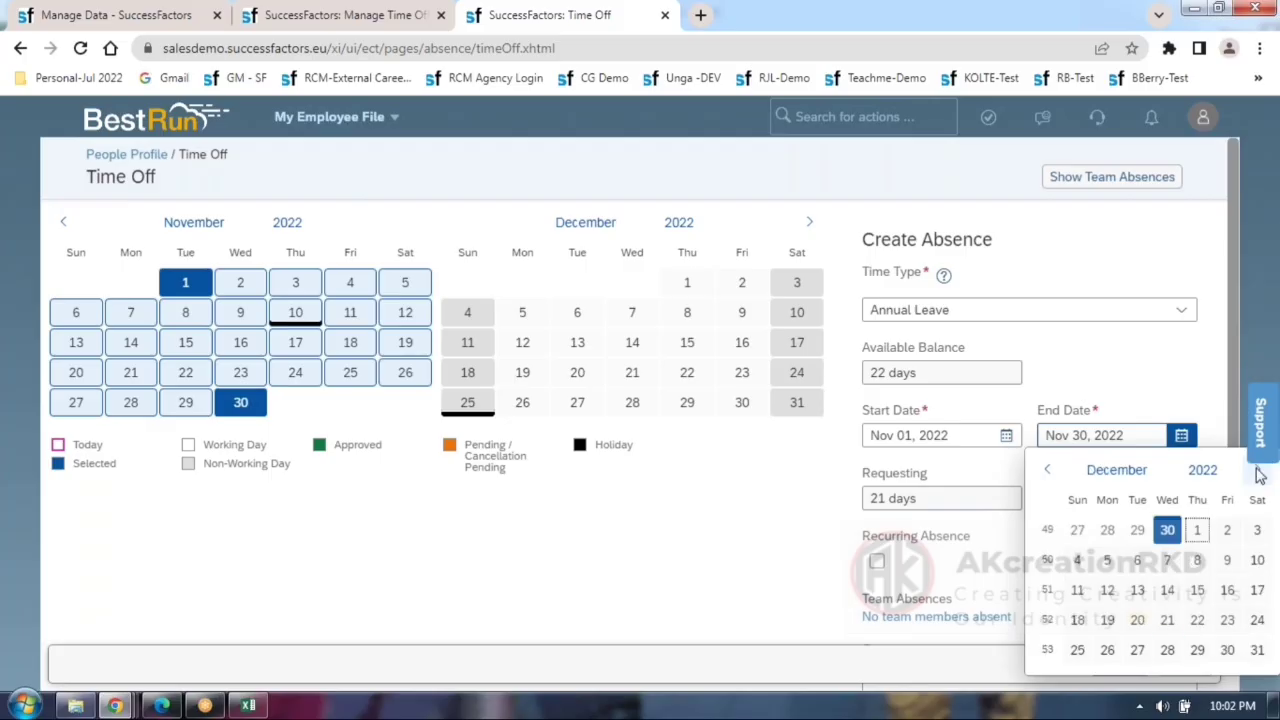
{"action": "left_click", "coordinate": [1168, 592]}
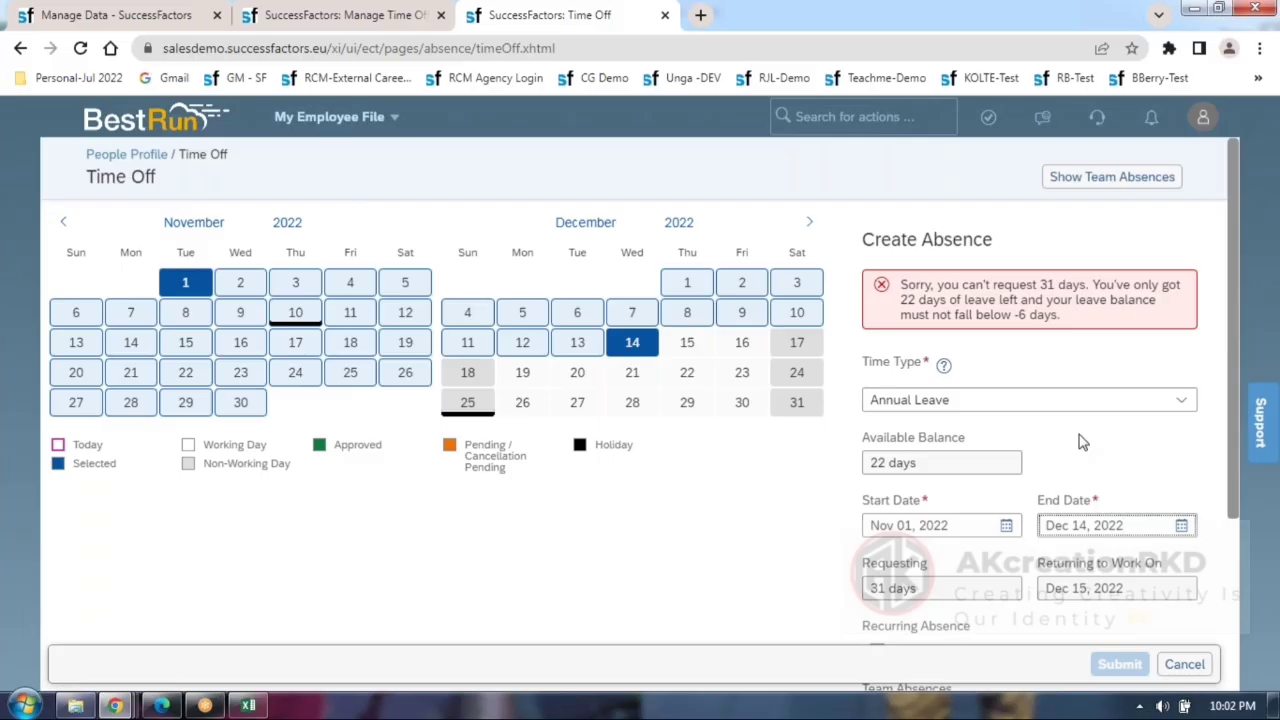
{"action": "left_click", "coordinate": [1183, 527]}
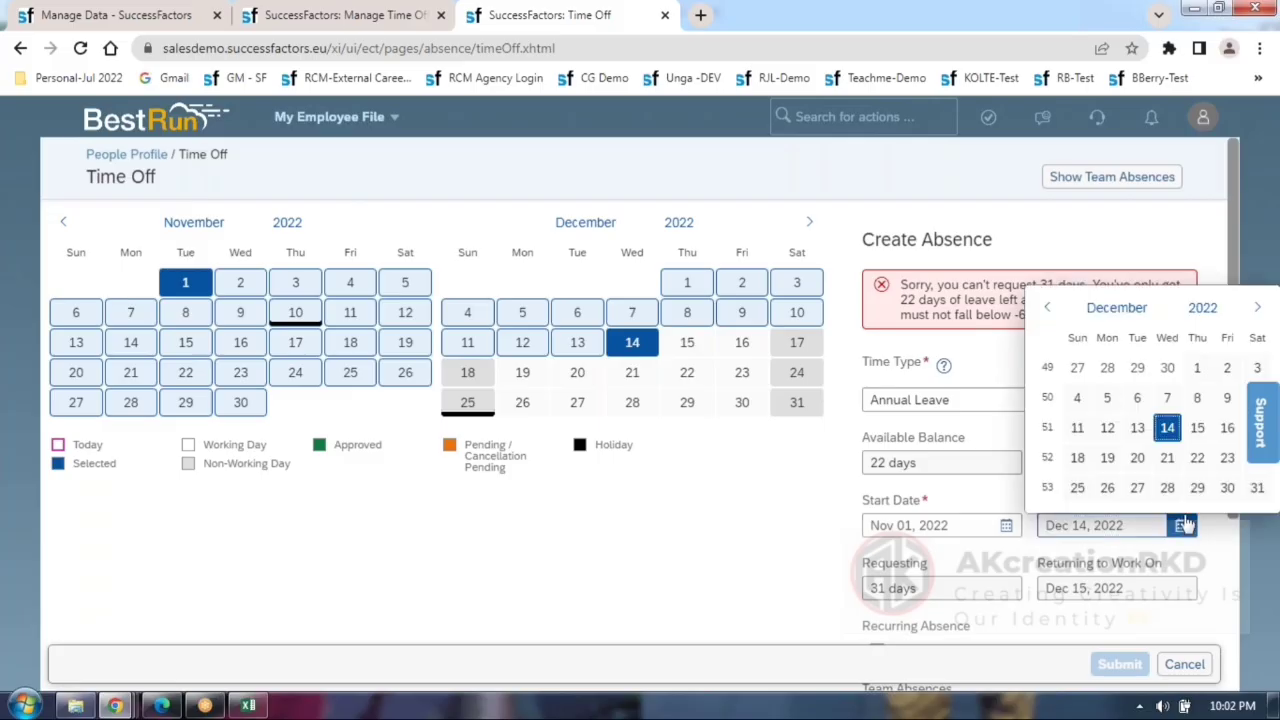
{"action": "left_click", "coordinate": [1226, 400]}
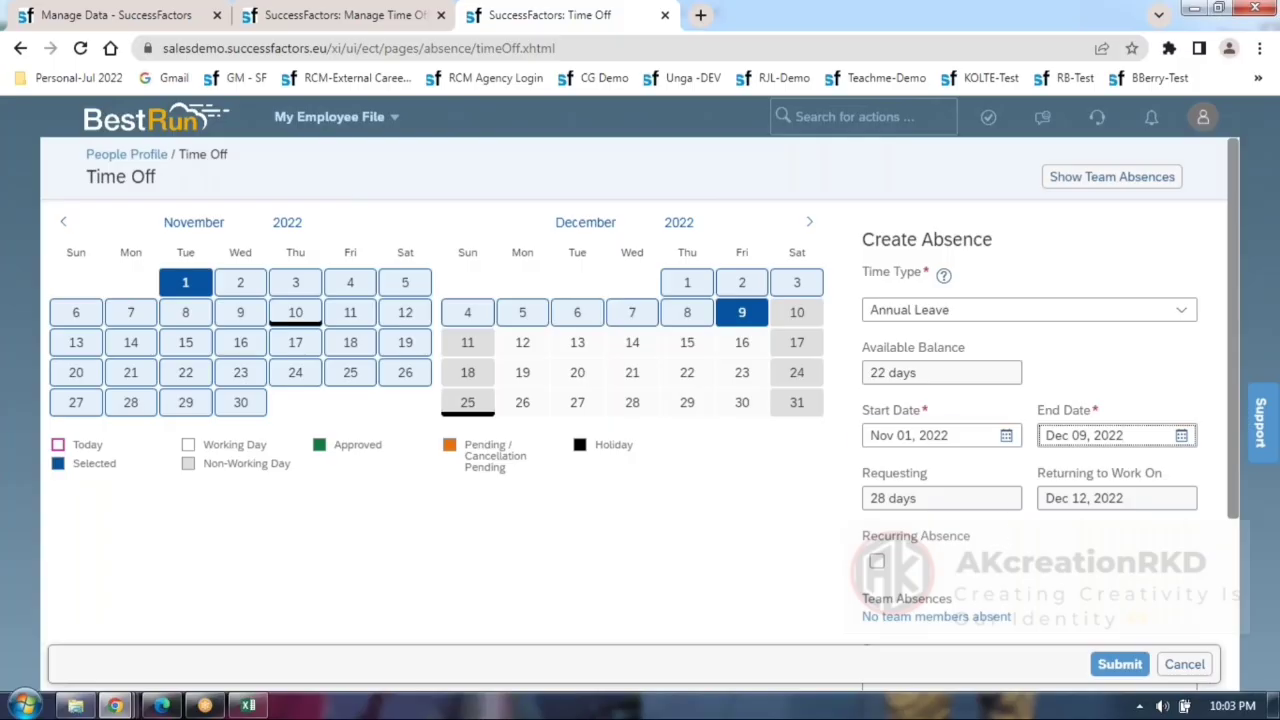
Check the Balance Cannot Fall Below setting of the Annual Leave time account type and return to the absence request.
{"action": "left_click", "coordinate": [137, 12]}
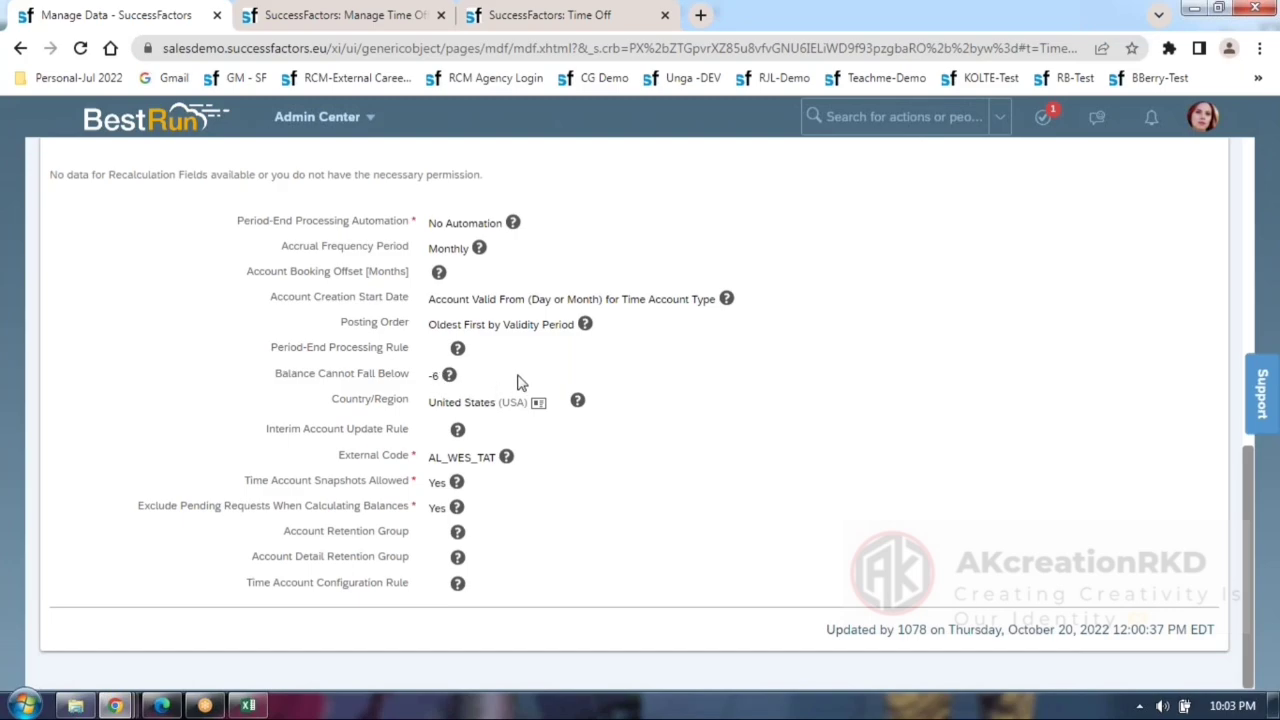
{"action": "left_click", "coordinate": [308, 17]}
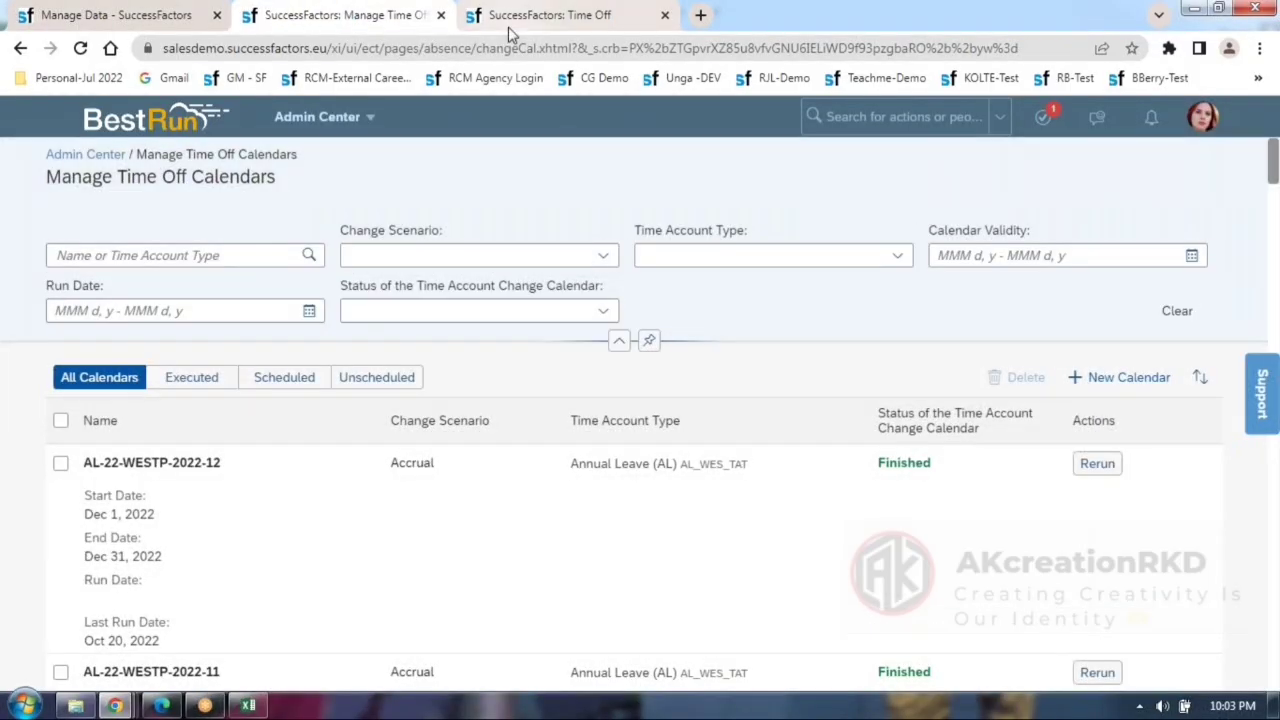
{"action": "left_click", "coordinate": [549, 15]}
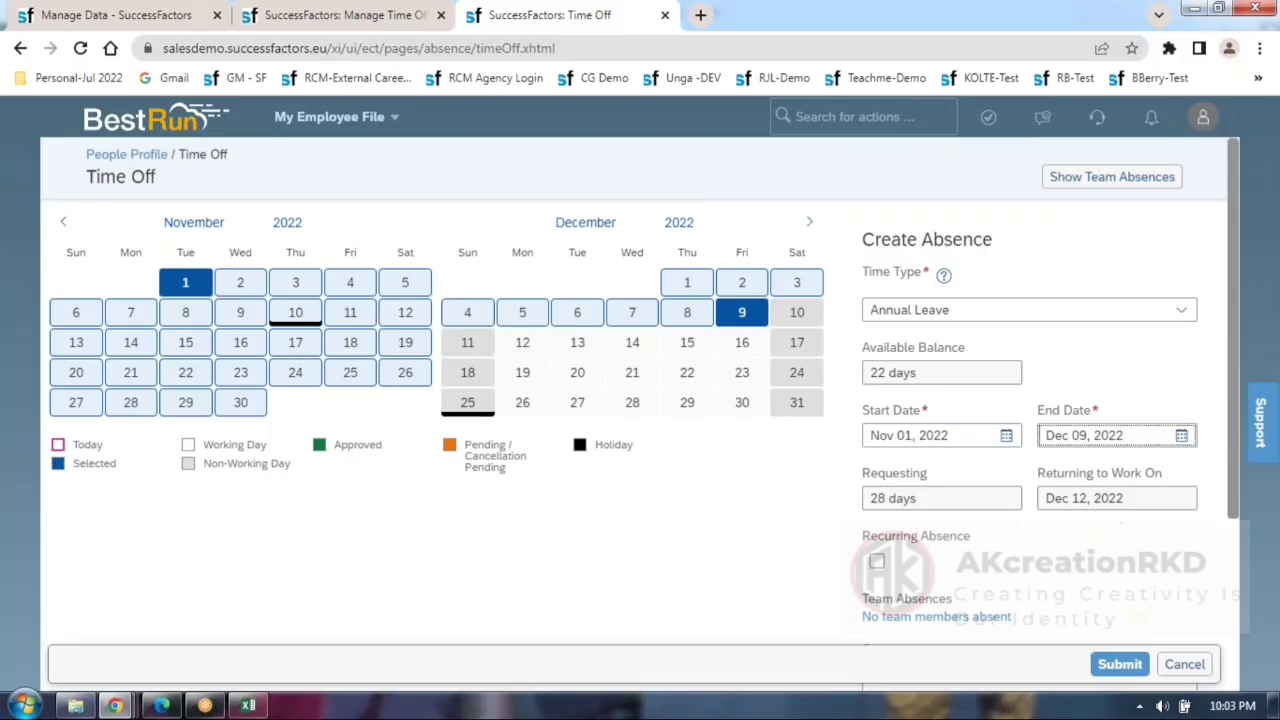
Try an end date of Dec 12, 2022 against the minimum leave balance and cancel the absence request.
{"action": "left_click", "coordinate": [1182, 437]}
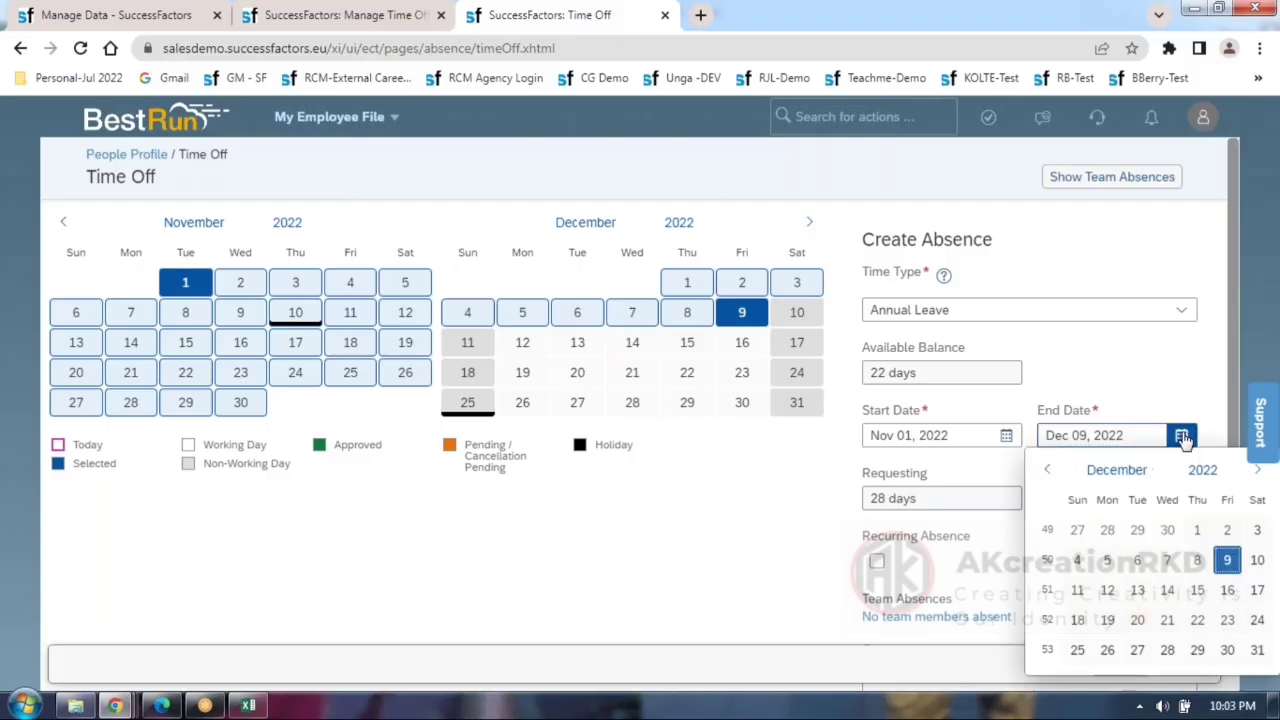
{"action": "left_click", "coordinate": [1108, 591]}
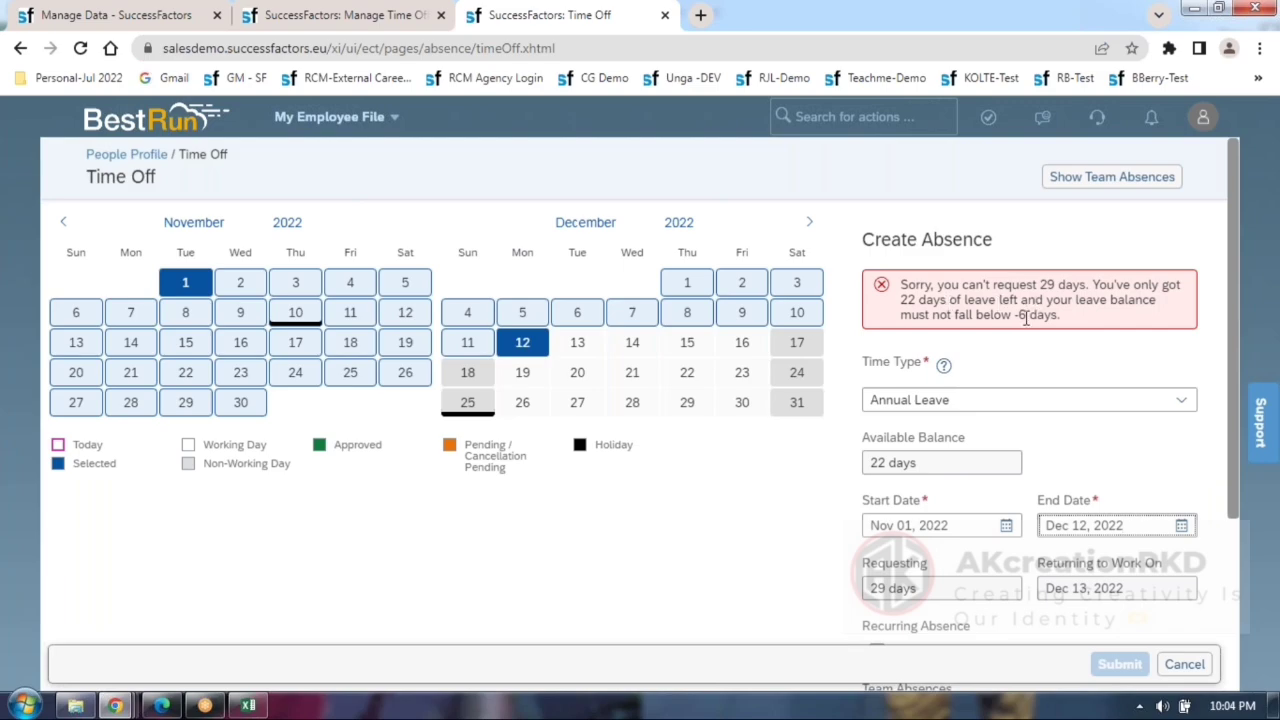
{"action": "left_click_drag", "start_coordinate": [1018, 317], "coordinate": [1058, 316]}
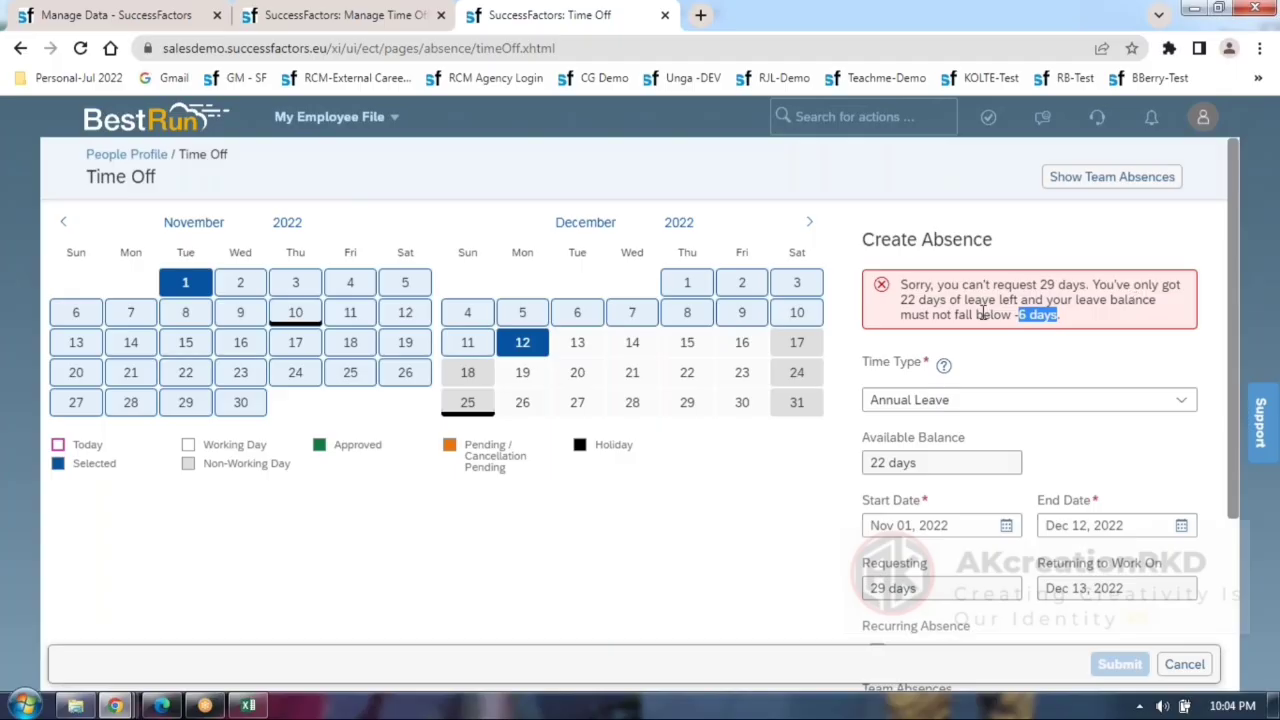
{"action": "left_click_drag", "start_coordinate": [1040, 285], "coordinate": [1057, 285]}
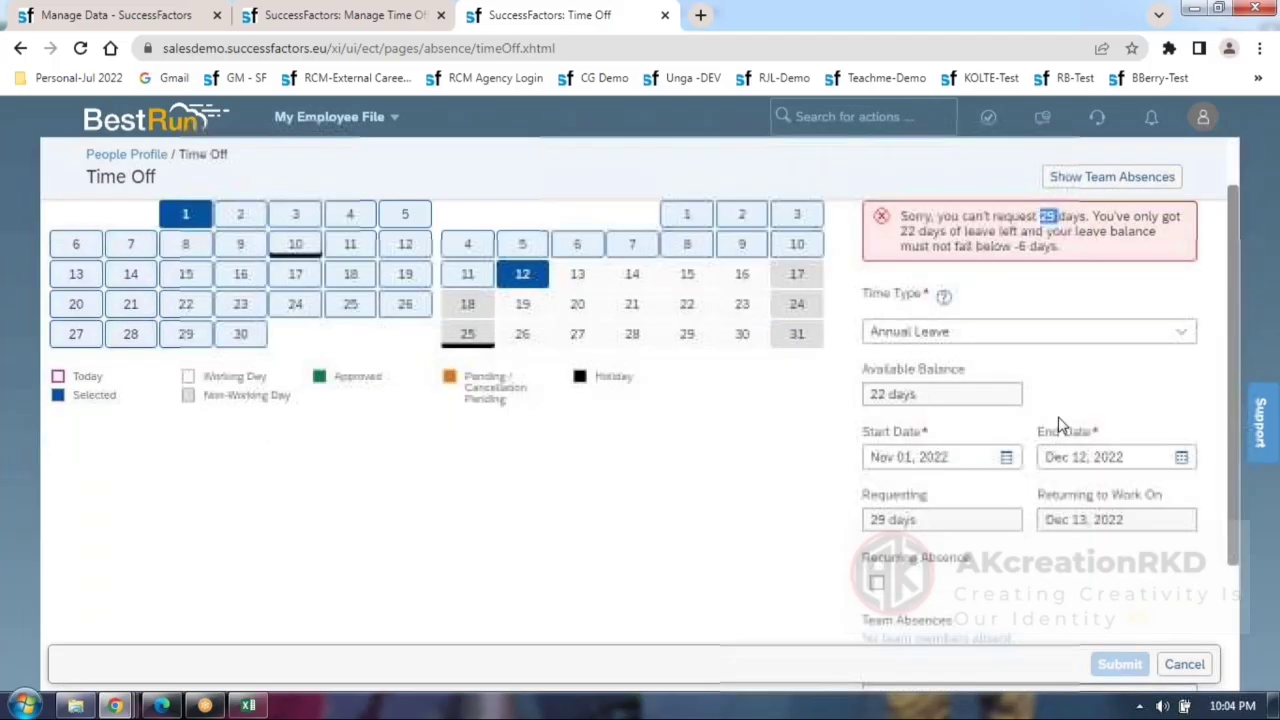
{"action": "scroll", "coordinate": [1062, 425], "scroll_direction": "down", "scroll_amount": 2}
{"action": "scroll", "coordinate": [1094, 407], "scroll_direction": "up", "scroll_amount": 1}
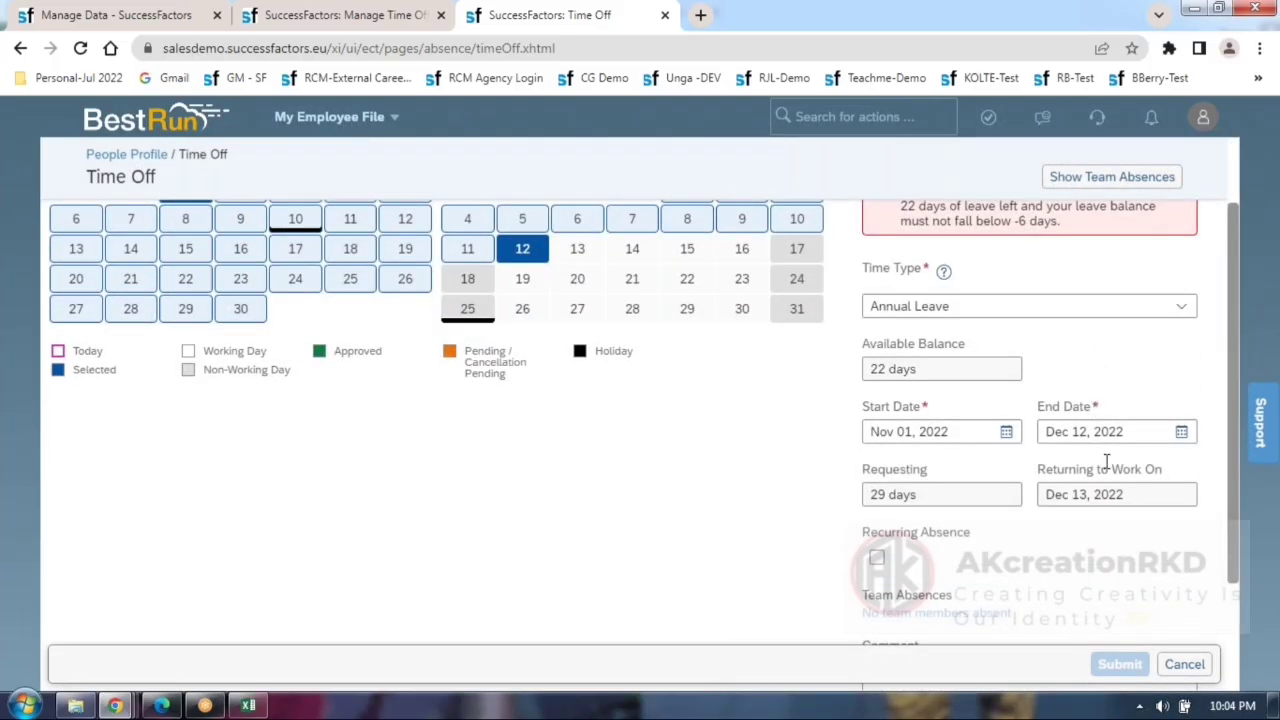
{"action": "left_click", "coordinate": [1185, 664]}
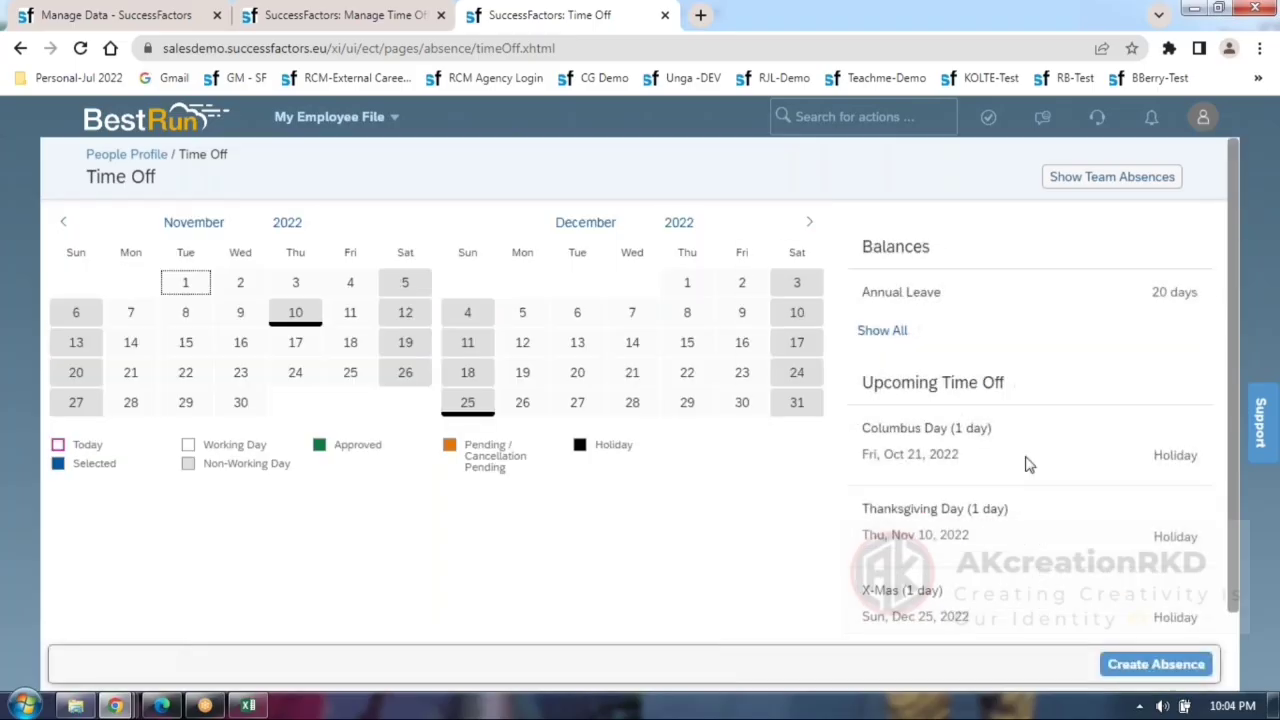
Create a new Annual Leave absence and try the non-working day Oct 29, 2022 as its start date.
{"action": "left_click", "coordinate": [1140, 666]}
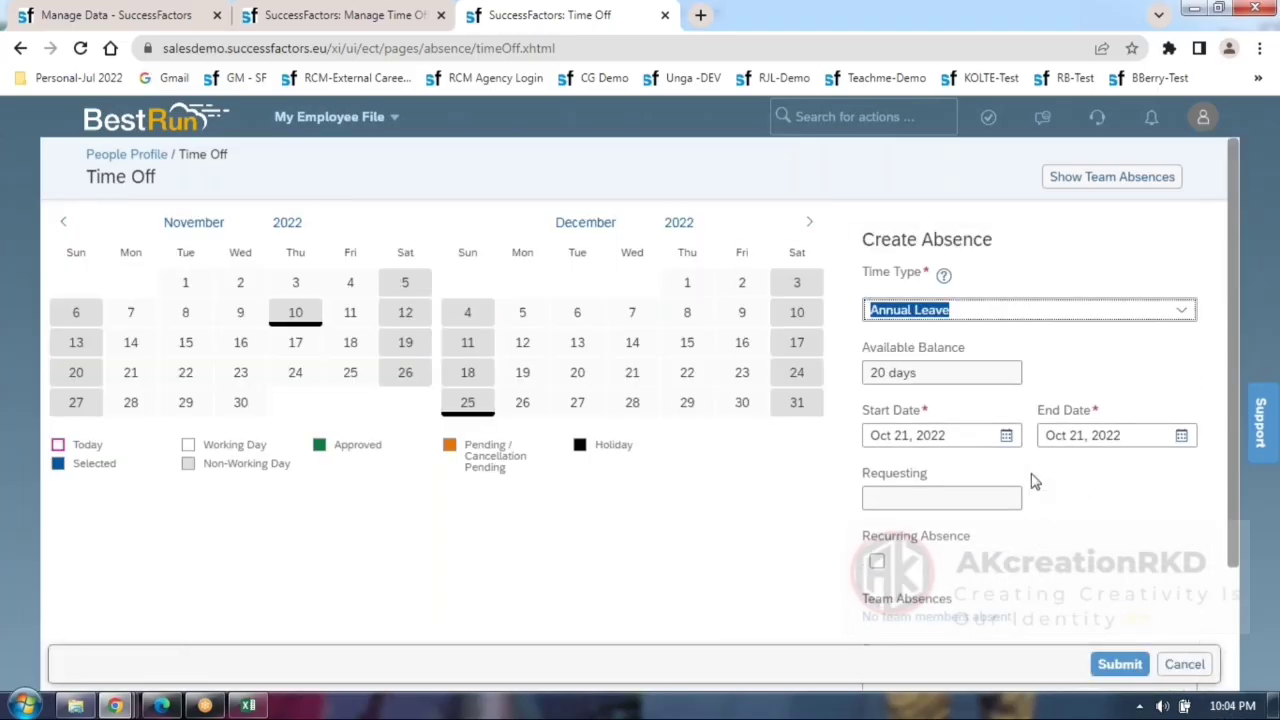
{"action": "scroll", "coordinate": [1050, 350], "scroll_direction": "down", "scroll_amount": 2}
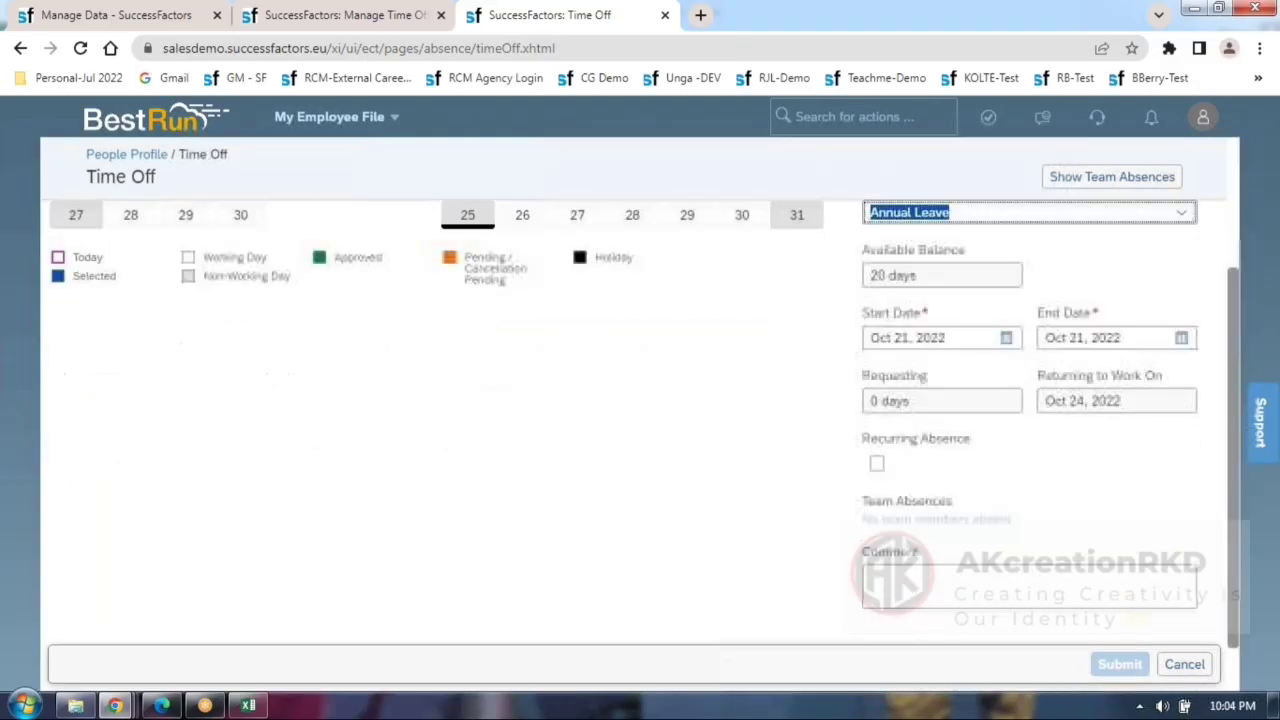
{"action": "left_click", "coordinate": [1007, 339]}
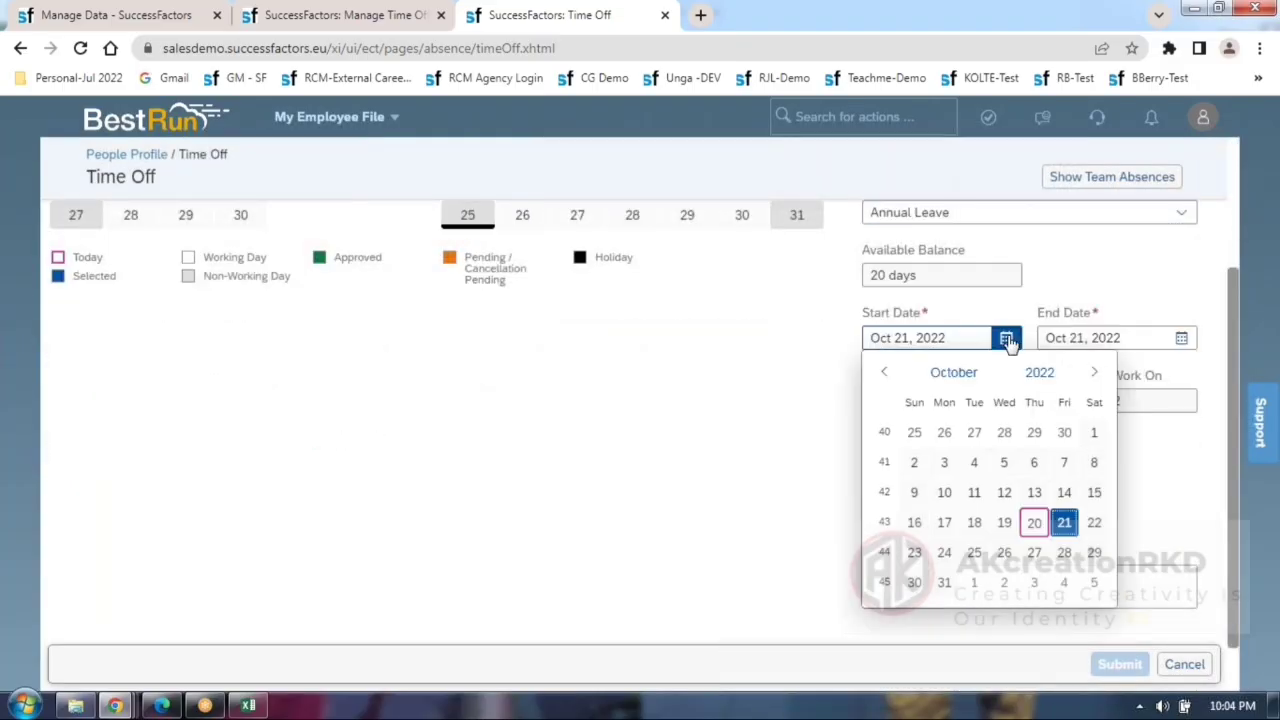
{"action": "left_click", "coordinate": [1097, 558]}
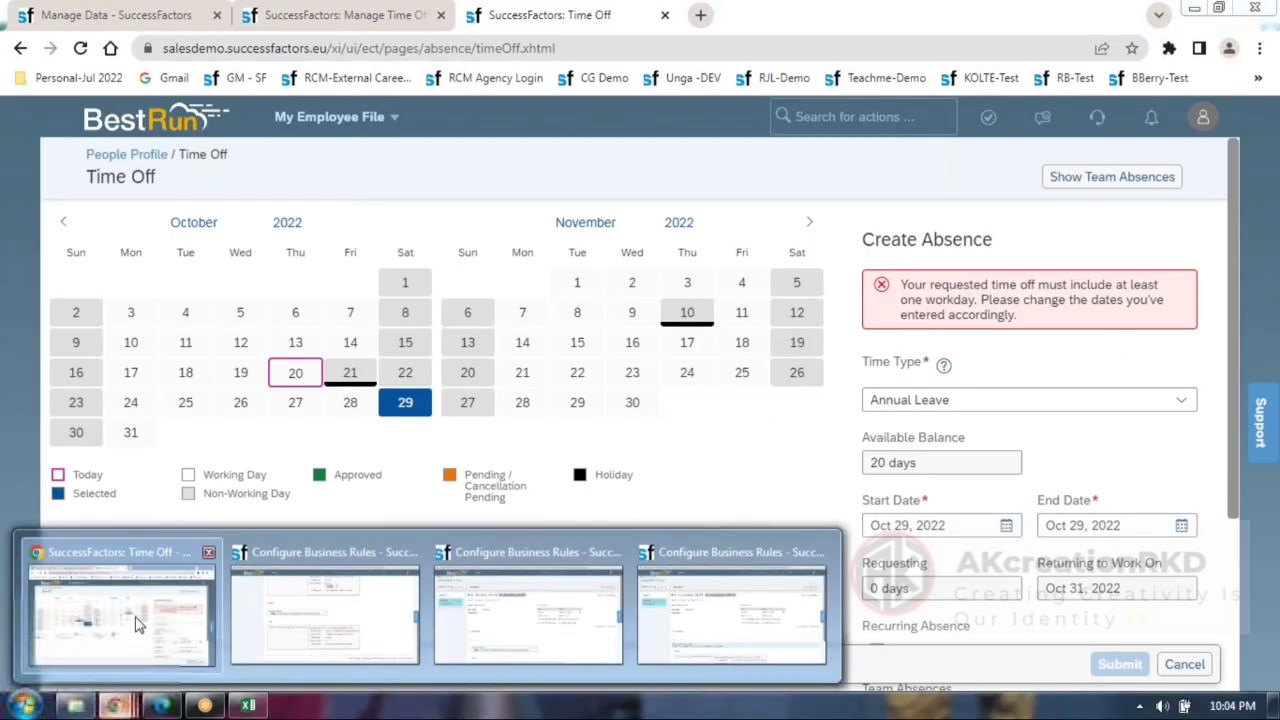
Look up the time type Annual Leave (AL_WEST_TT) in Manage Data.
{"action": "left_click", "coordinate": [330, 15]}
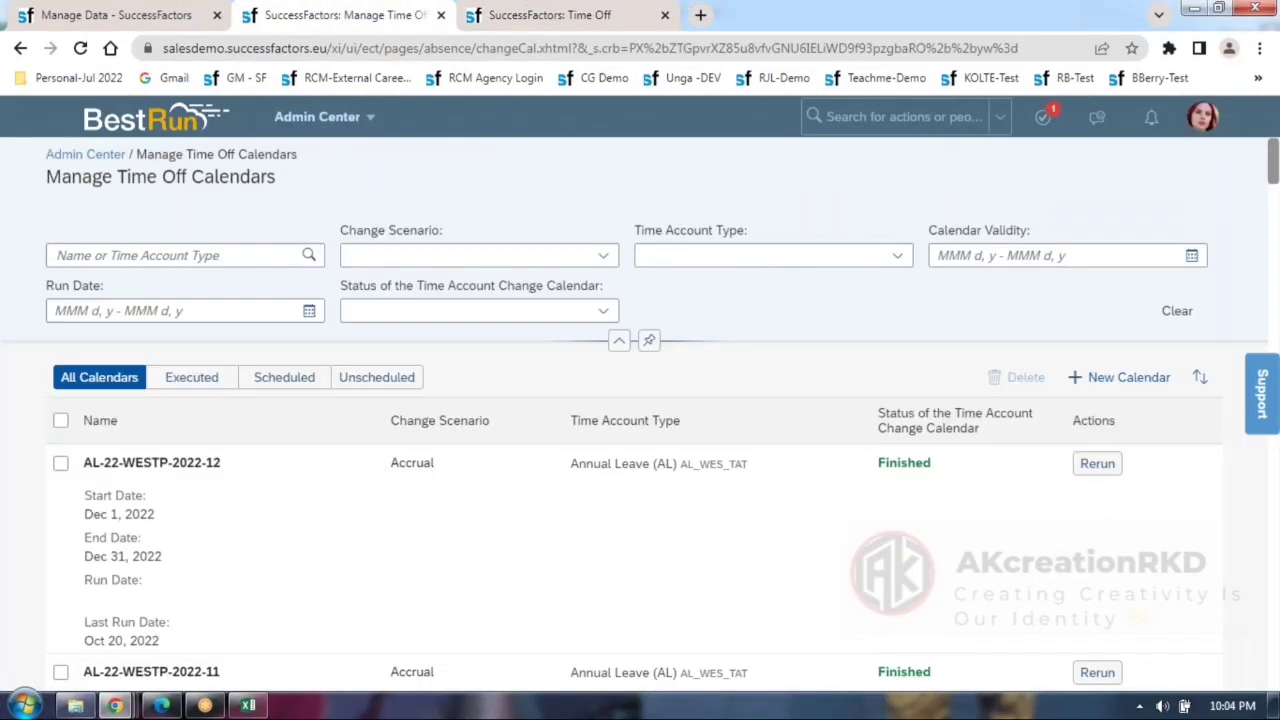
{"action": "left_click", "coordinate": [116, 15]}
{"action": "scroll", "coordinate": [351, 287], "scroll_direction": "up", "scroll_amount": 15}
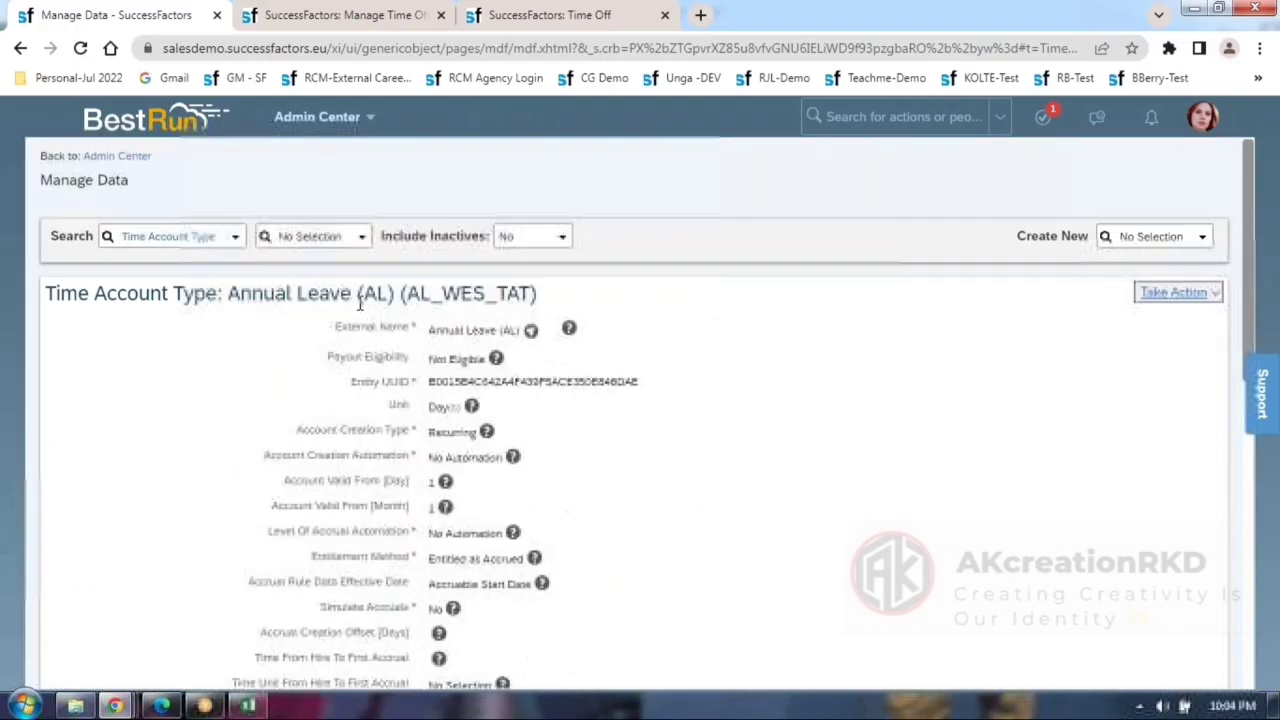
{"action": "left_click", "coordinate": [183, 240]}
{"action": "type", "text": "tim"}
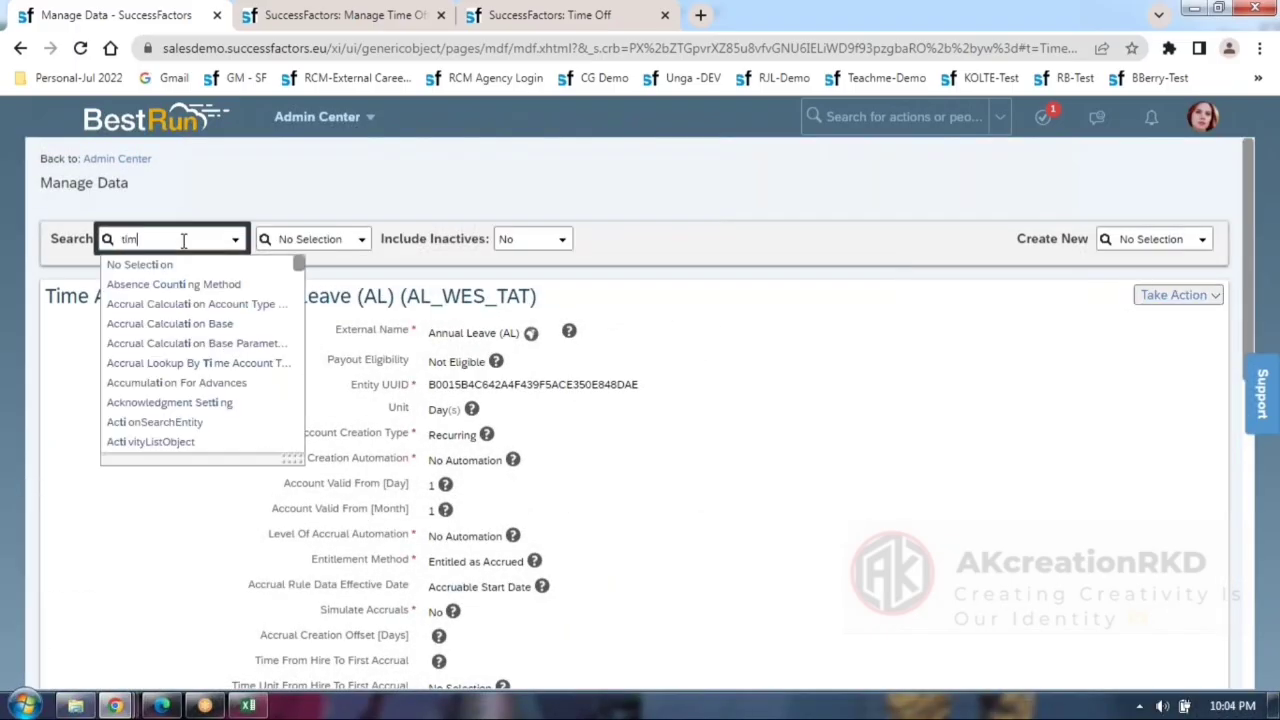
{"action": "type", "text": "e type"}
{"action": "key", "text": "Down"}
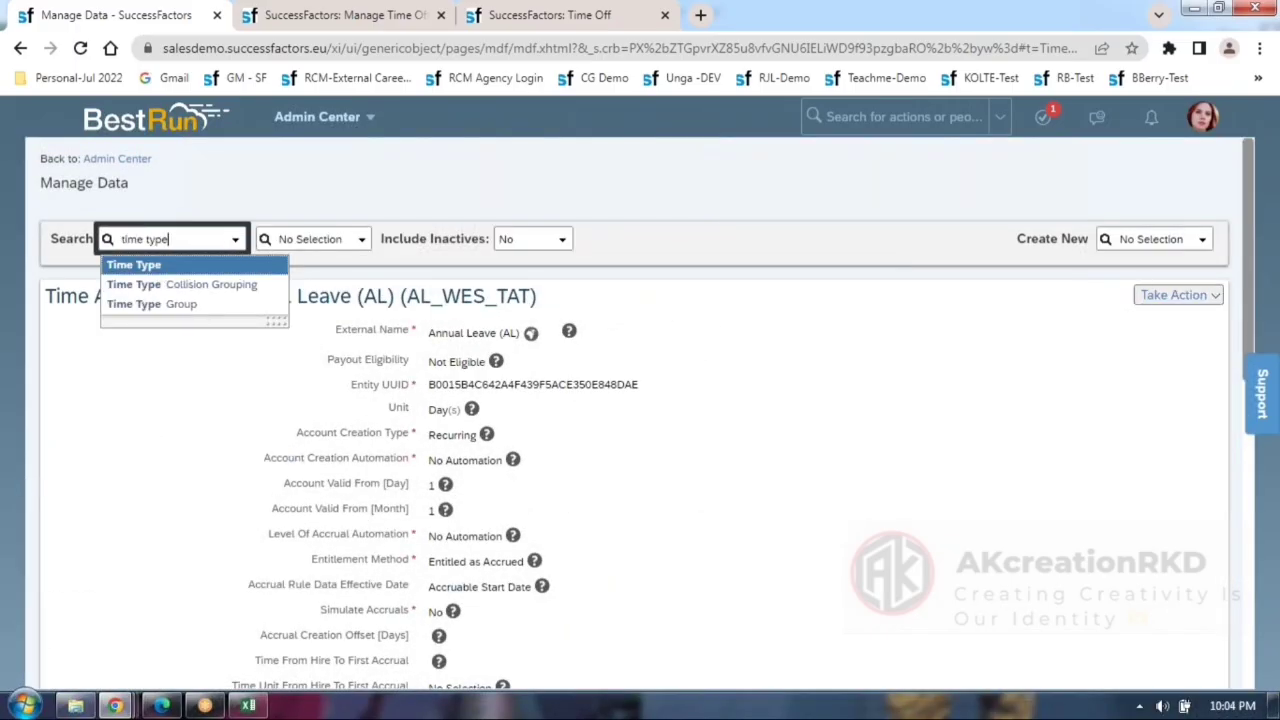
{"action": "key", "text": "Tab"}
{"action": "type", "text": "west"}
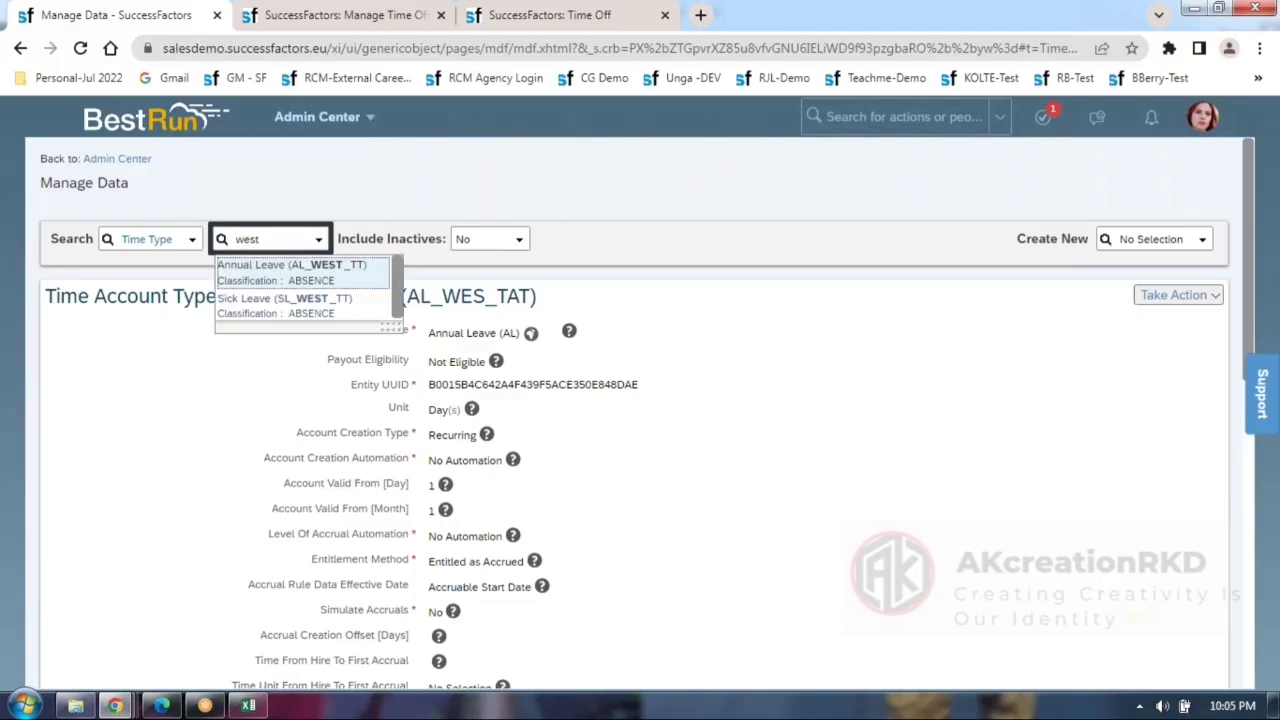
{"action": "left_click", "coordinate": [290, 270]}
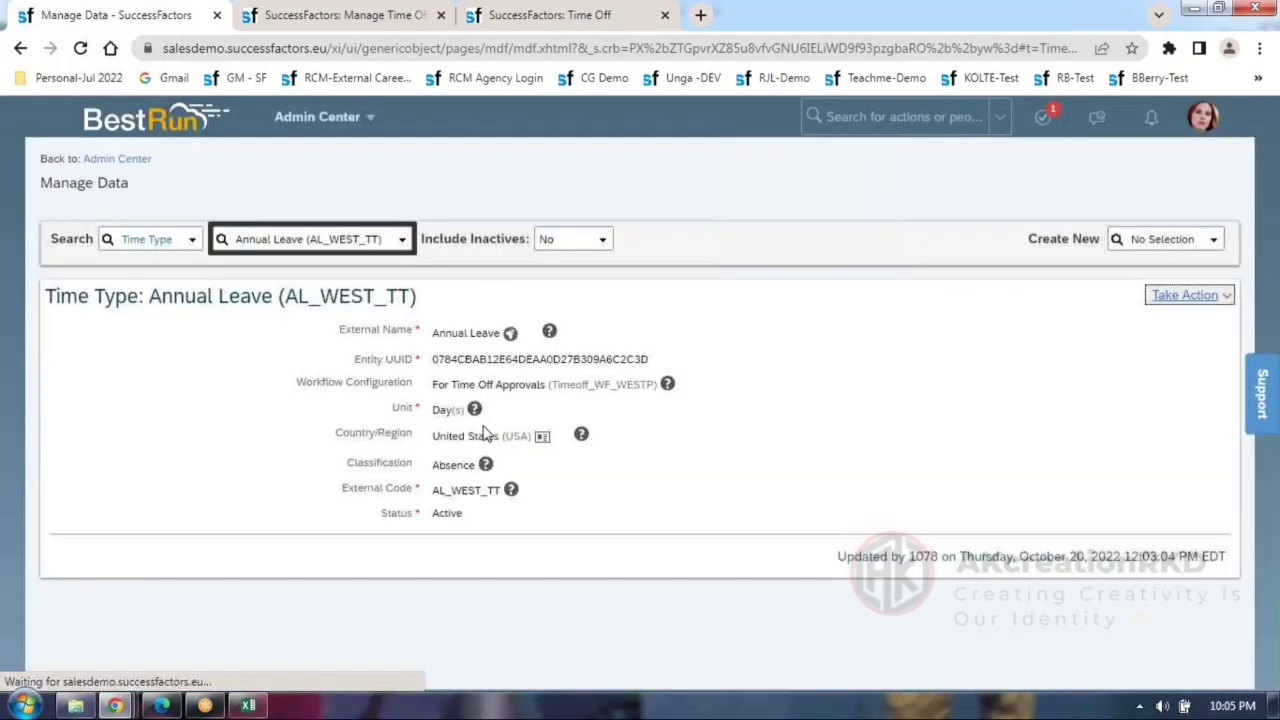
Examine the time type's Requesting on Non-Working Days Allowed setting and return to the employee's Time Off page.
{"action": "scroll", "coordinate": [483, 432], "scroll_direction": "down", "scroll_amount": 2}
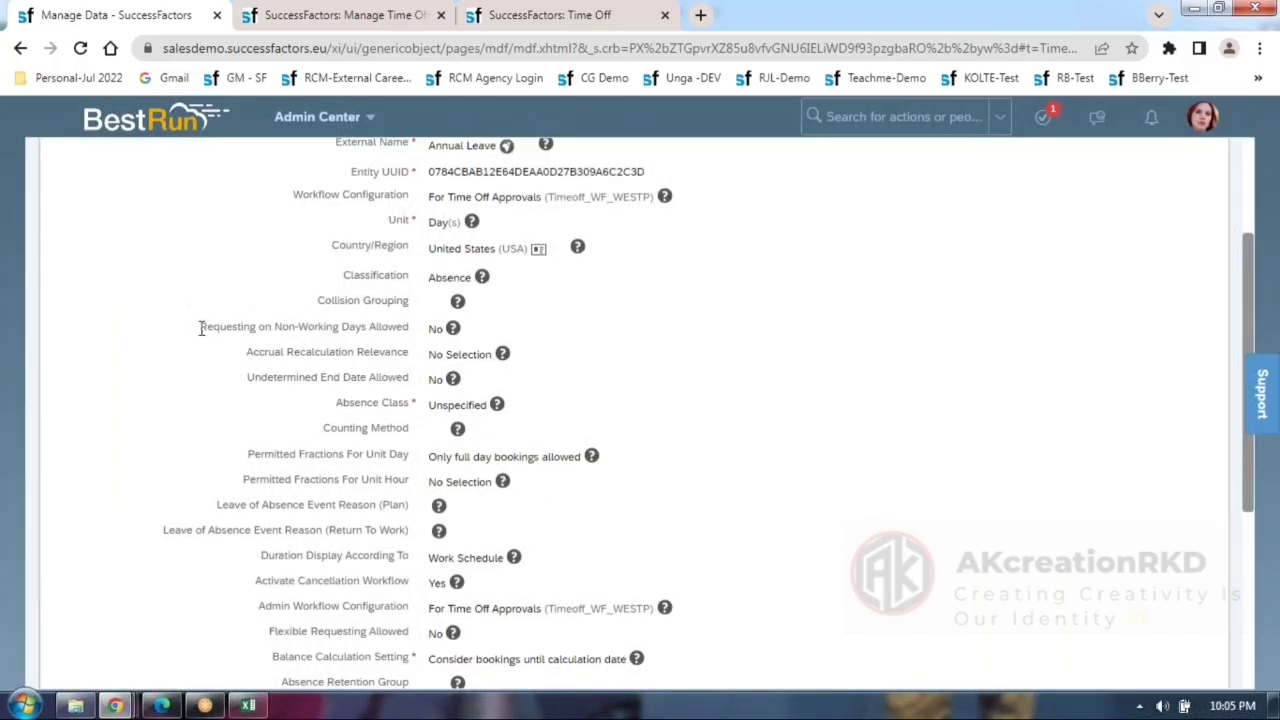
{"action": "left_click_drag", "start_coordinate": [200, 330], "coordinate": [448, 338]}
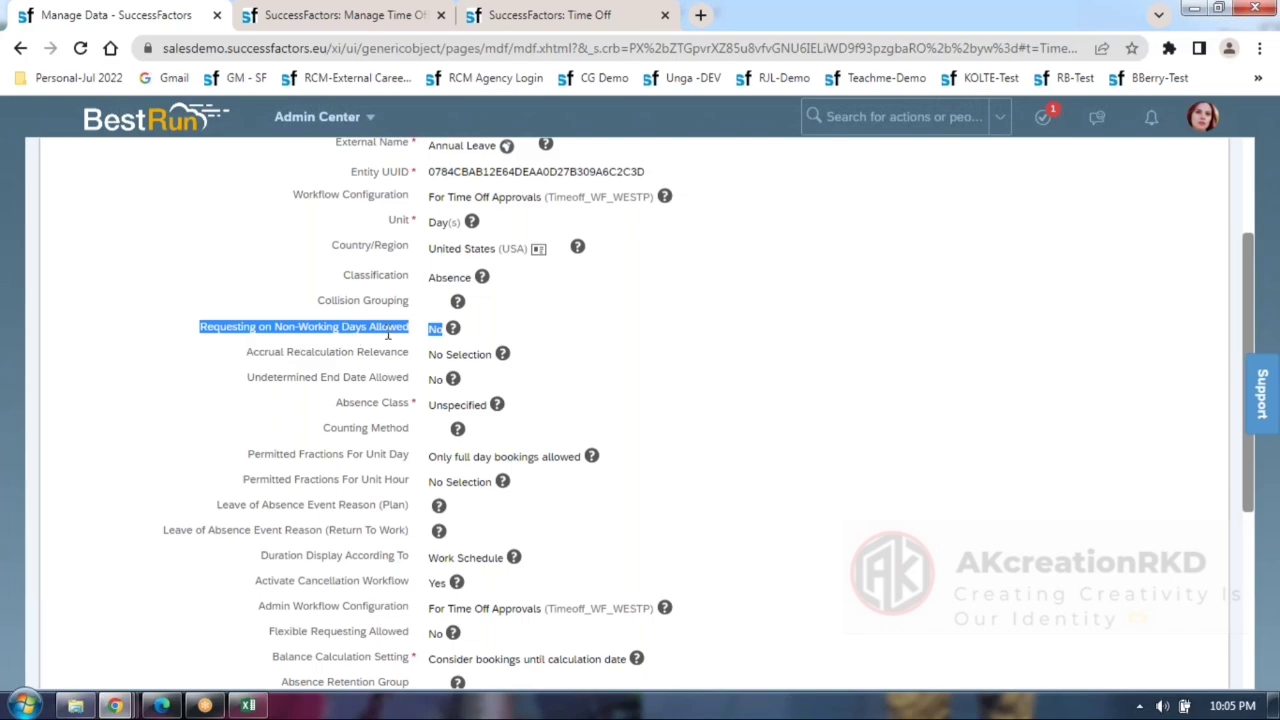
{"action": "left_click", "coordinate": [350, 22]}
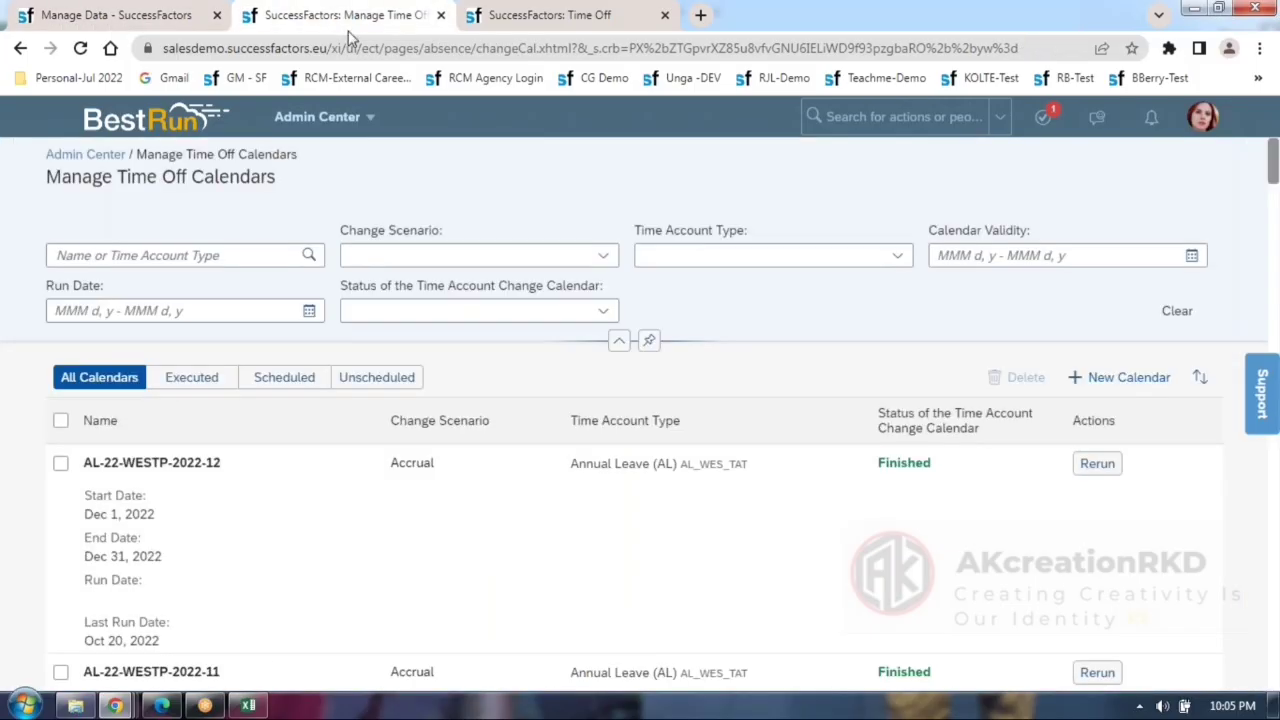
{"action": "left_click", "coordinate": [130, 20]}
{"action": "left_click", "coordinate": [506, 28]}
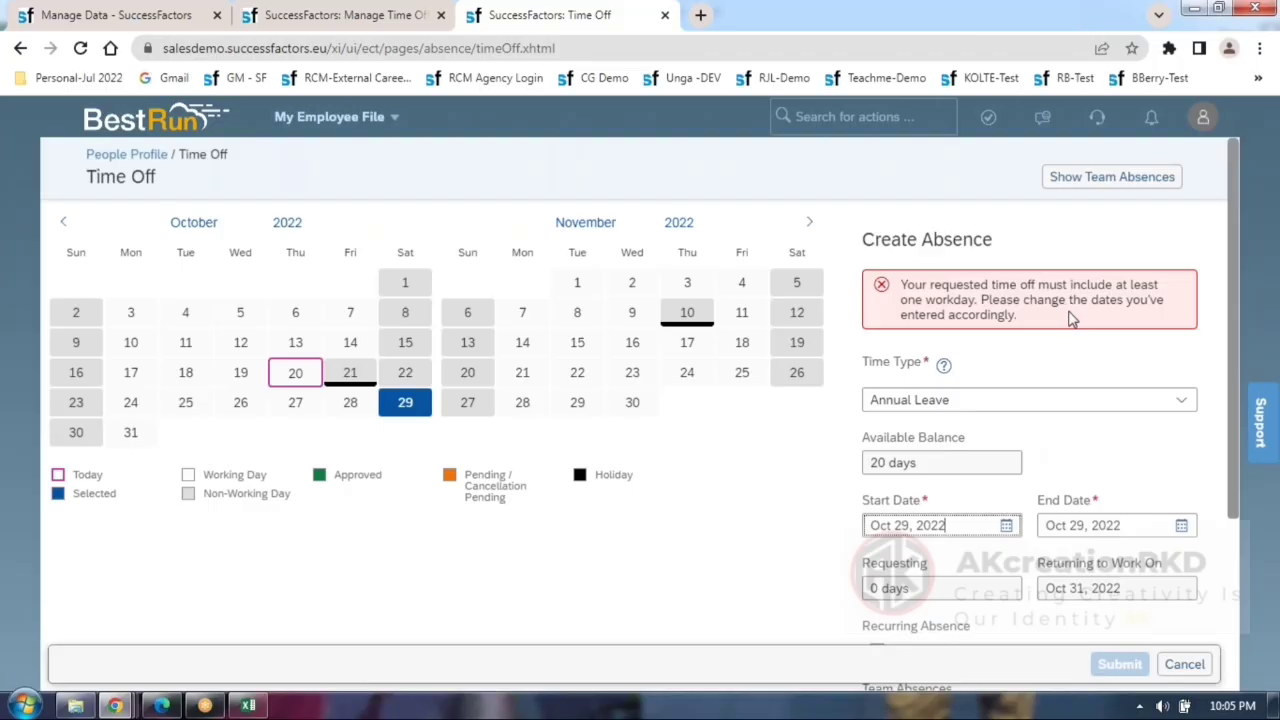
Set the absence's start date to Oct 31, 2022, and try Nov 05, 2022 instead.
{"action": "left_click", "coordinate": [1006, 527]}
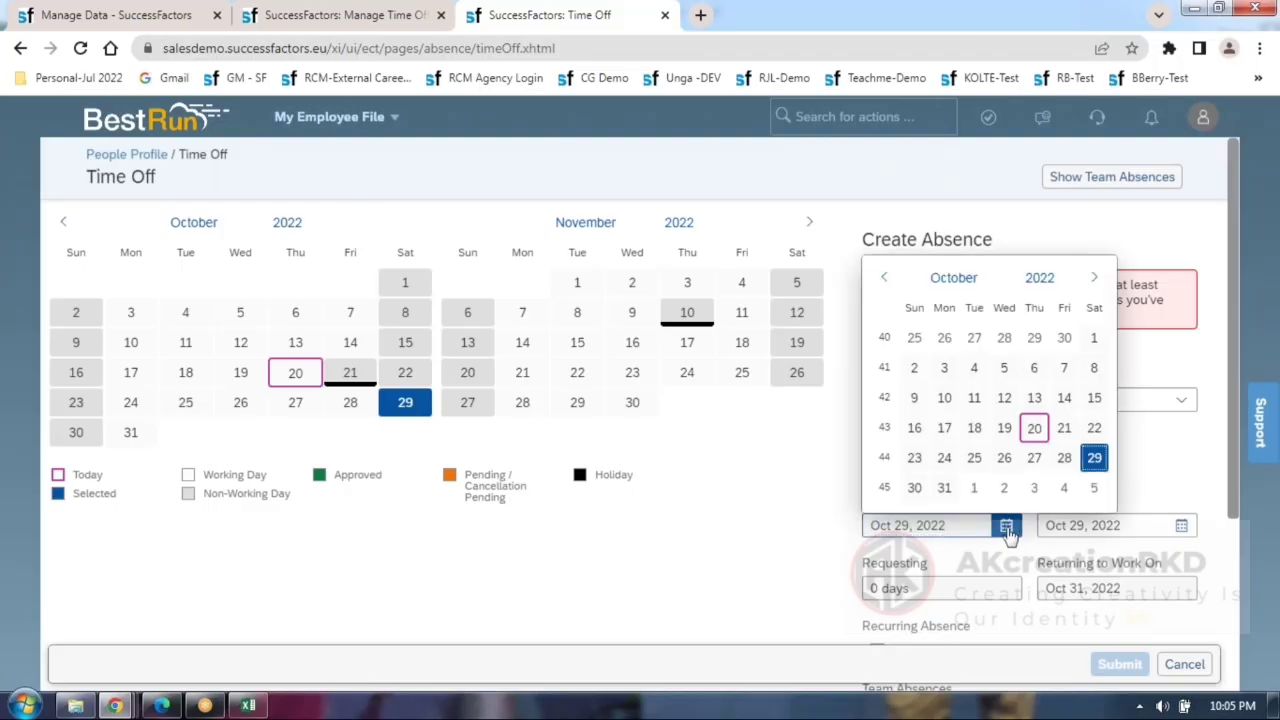
{"action": "left_click", "coordinate": [946, 490]}
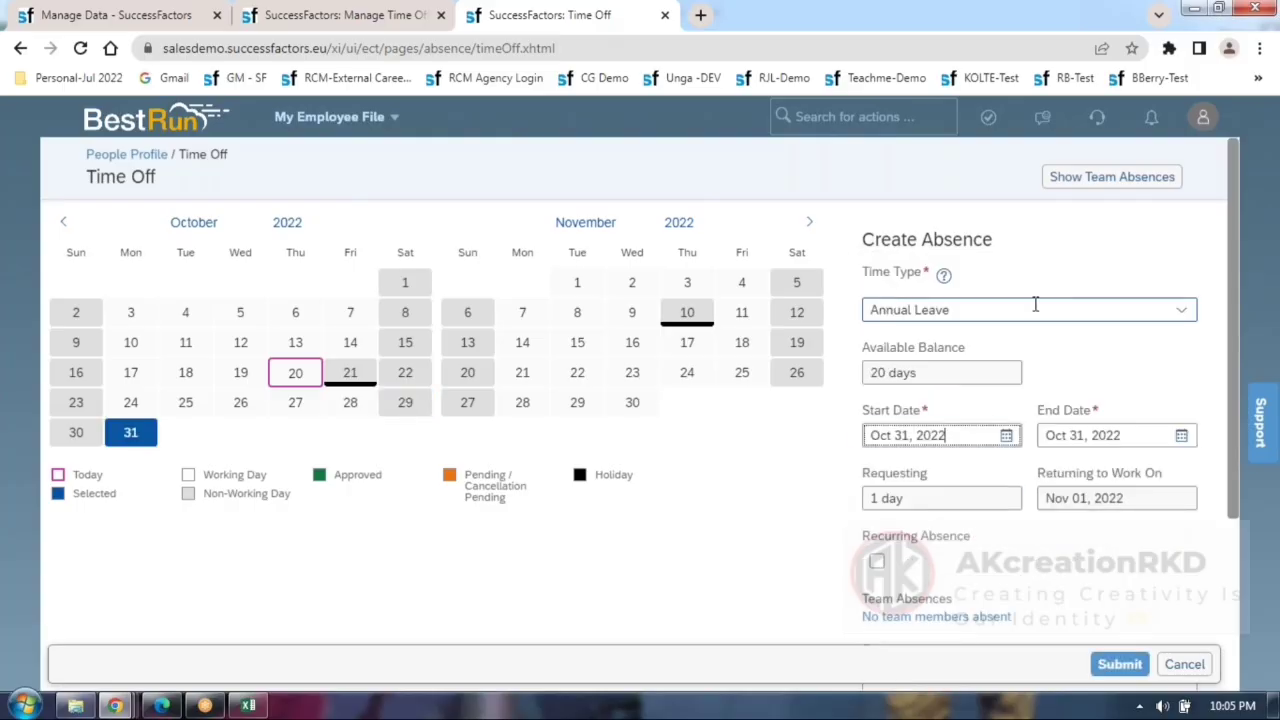
{"action": "left_click", "coordinate": [1006, 437]}
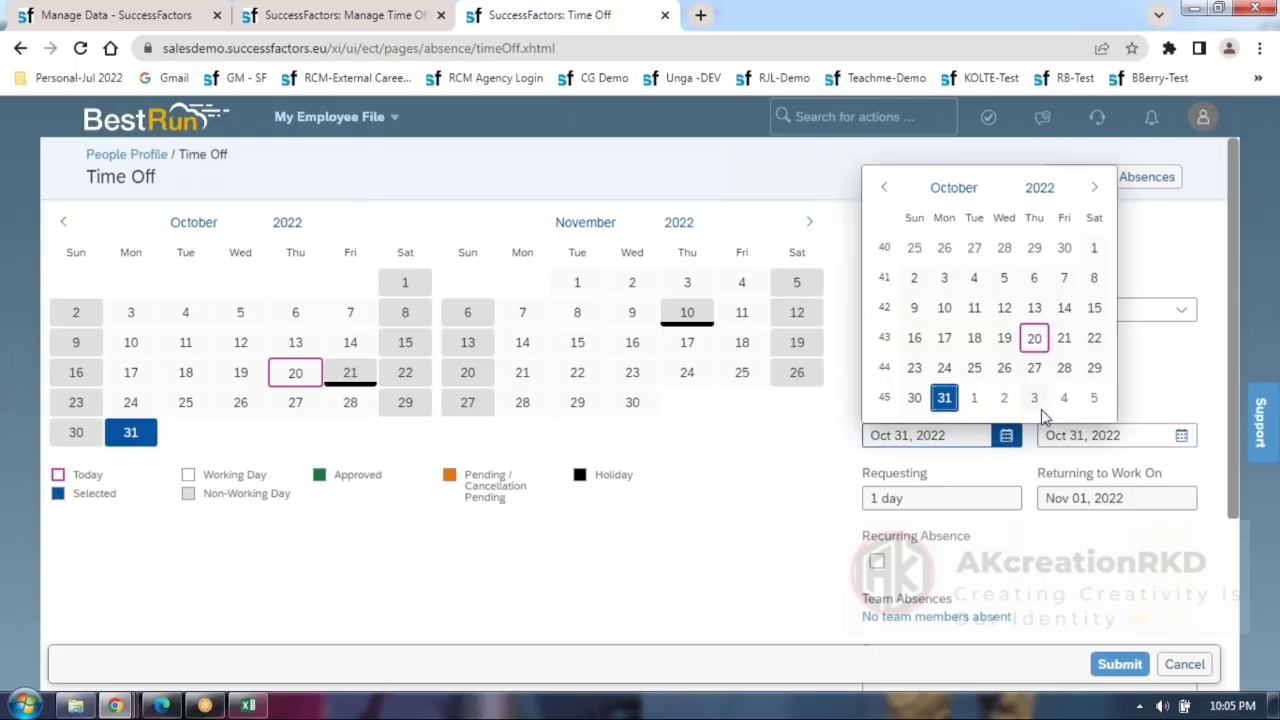
{"action": "left_click", "coordinate": [1094, 398]}
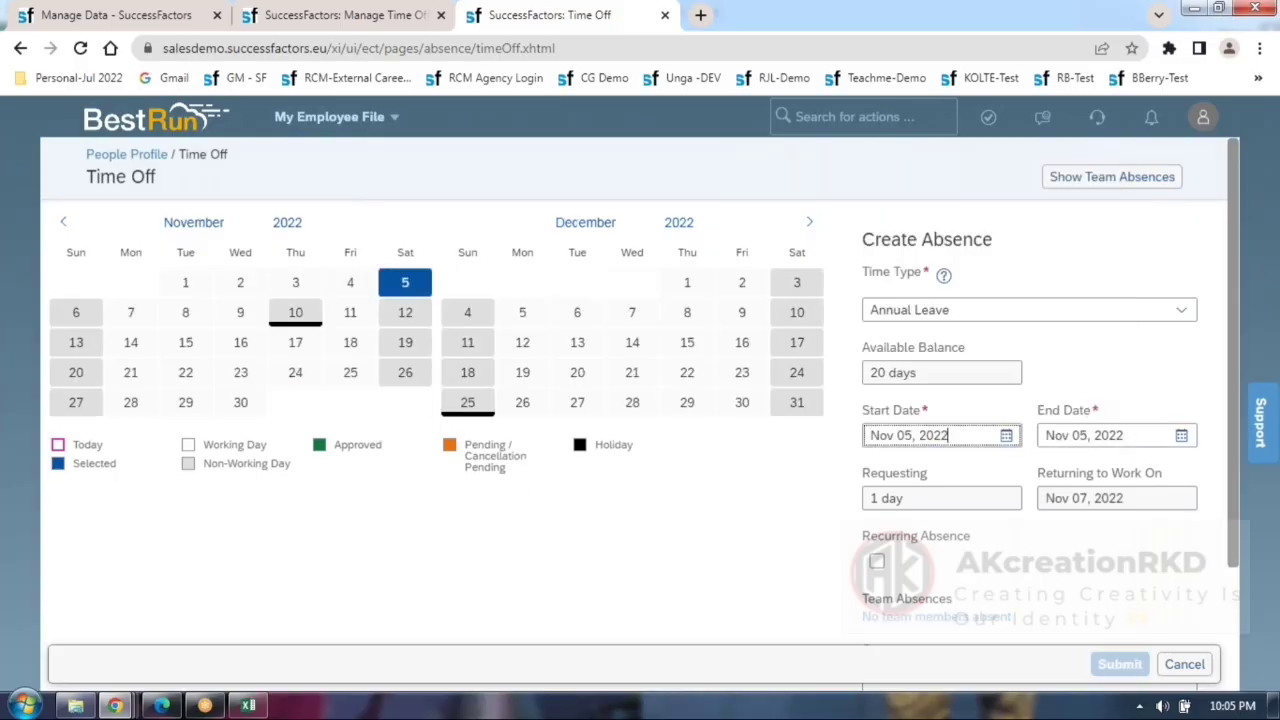
Set the absence's start date to the holiday Oct 21, 2022.
{"action": "scroll", "coordinate": [1000, 520], "scroll_direction": "down", "scroll_amount": 2}
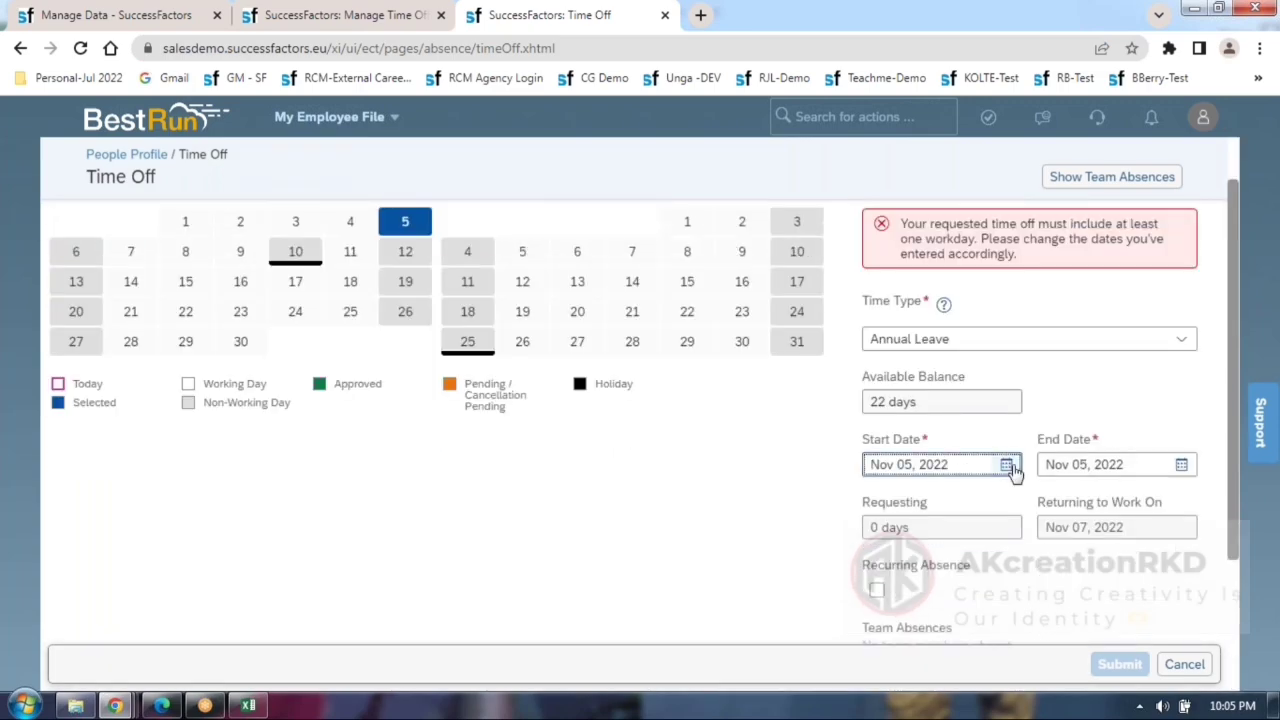
{"action": "left_click", "coordinate": [1007, 464]}
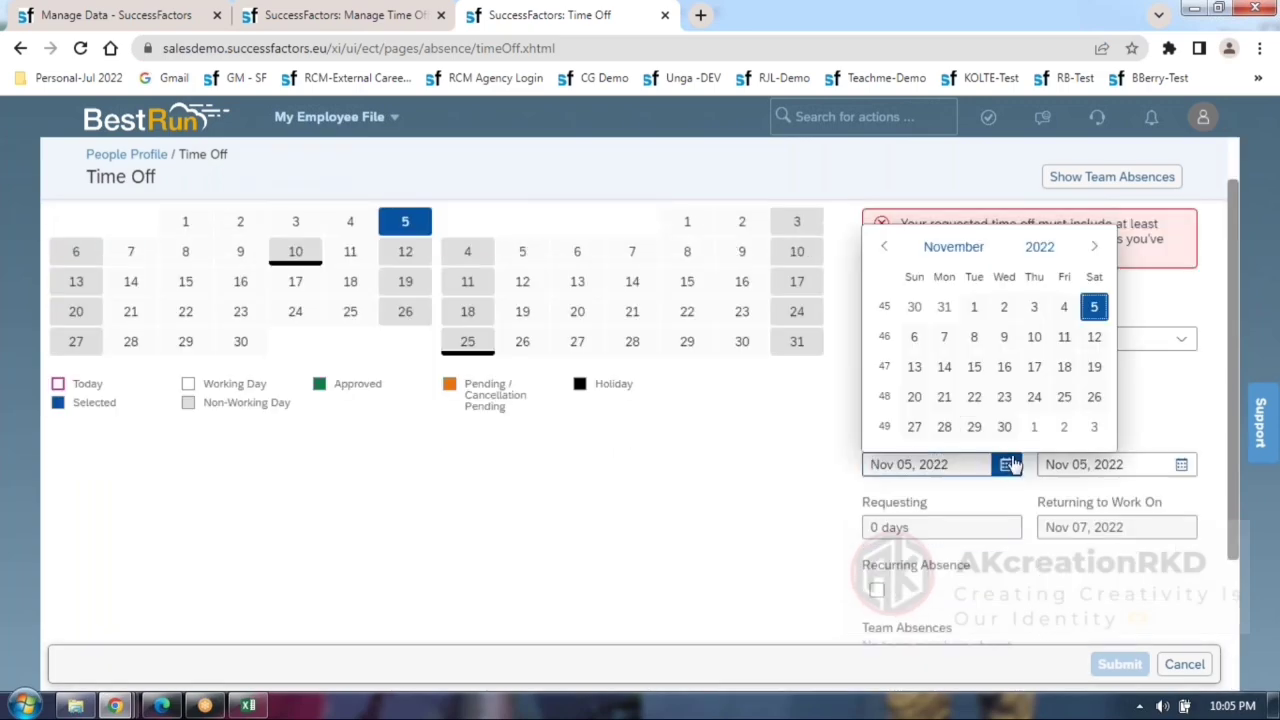
{"action": "left_click", "coordinate": [884, 247]}
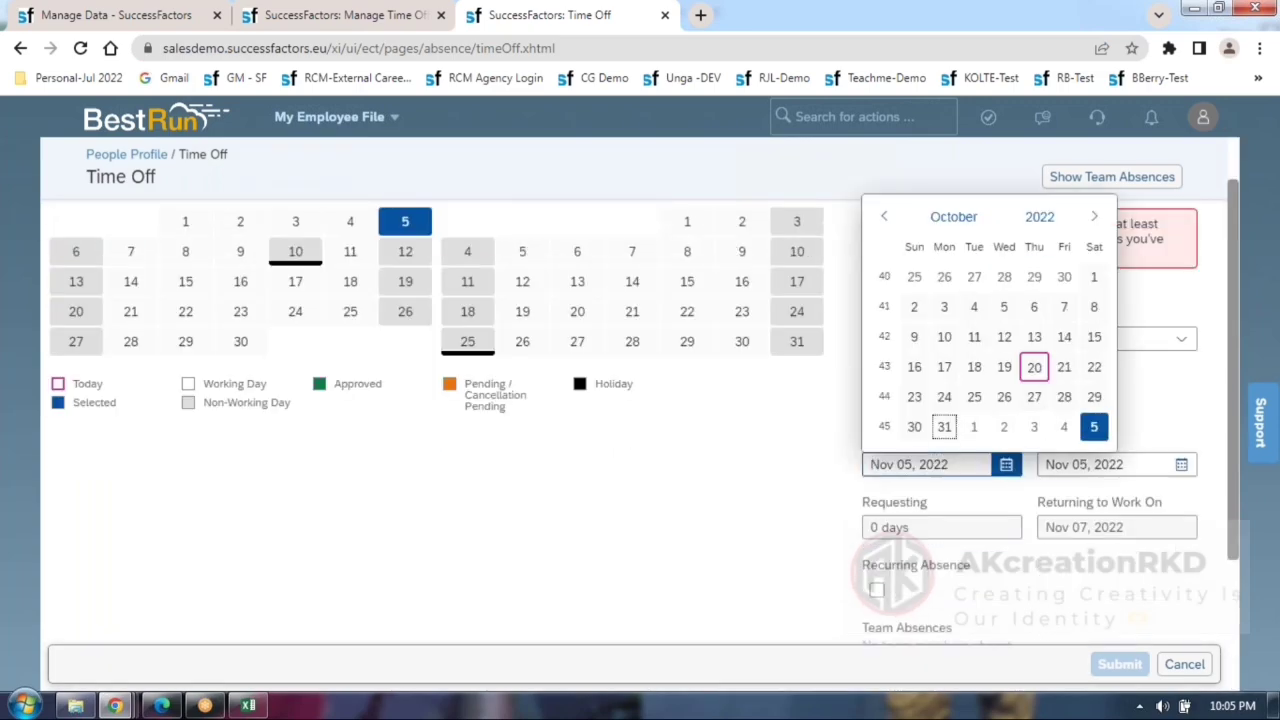
{"action": "left_click", "coordinate": [1064, 368]}
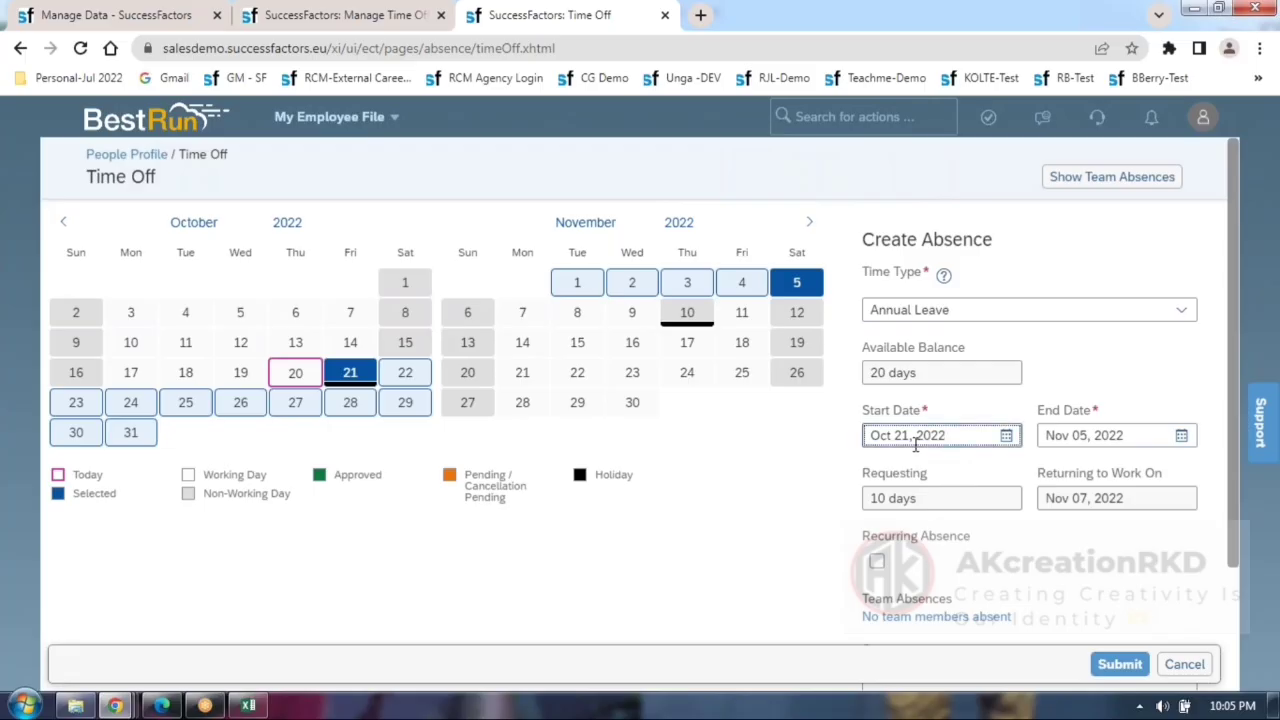
Try a one-day Annual Leave absence on the holiday by setting the end date to Oct 21, 2022, and cancel the request.
{"action": "left_click", "coordinate": [1181, 435]}
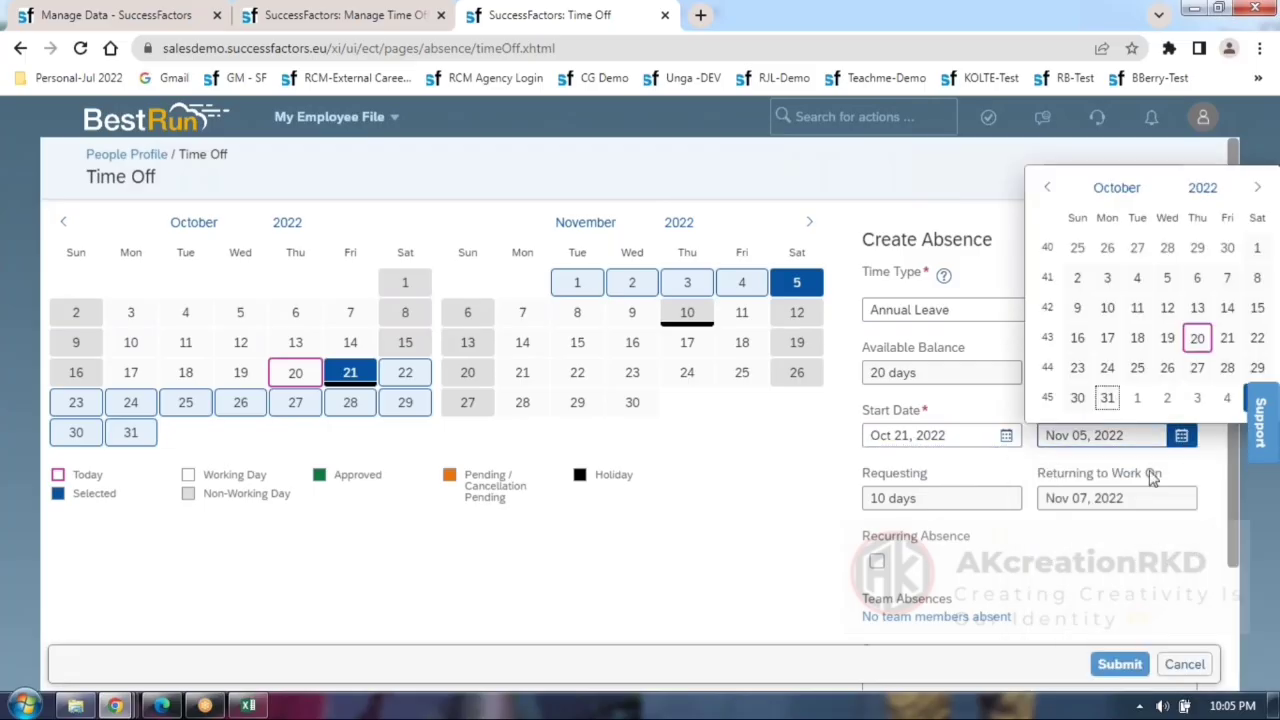
{"action": "left_click", "coordinate": [1047, 469]}
{"action": "left_click", "coordinate": [1225, 341]}
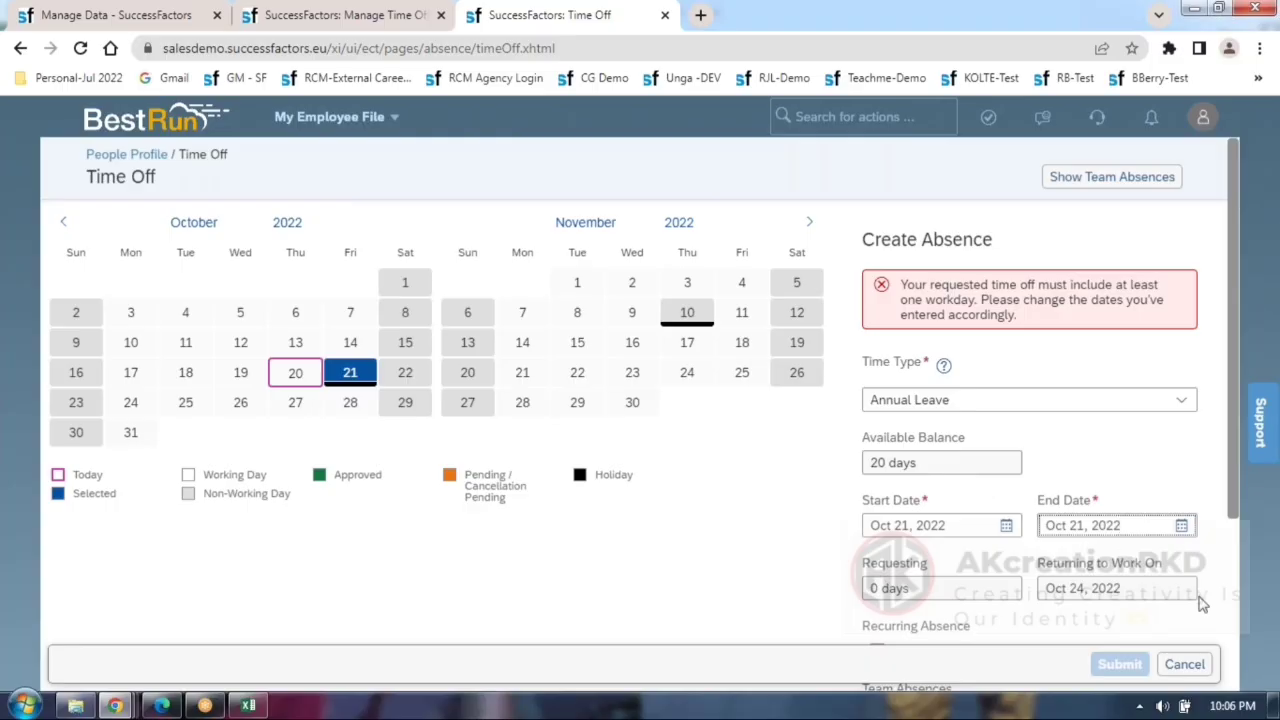
{"action": "scroll", "coordinate": [1200, 600], "scroll_direction": "down", "scroll_amount": 3}
{"action": "scroll", "coordinate": [1204, 630], "scroll_direction": "up", "scroll_amount": 1}
{"action": "left_click", "coordinate": [1184, 664]}
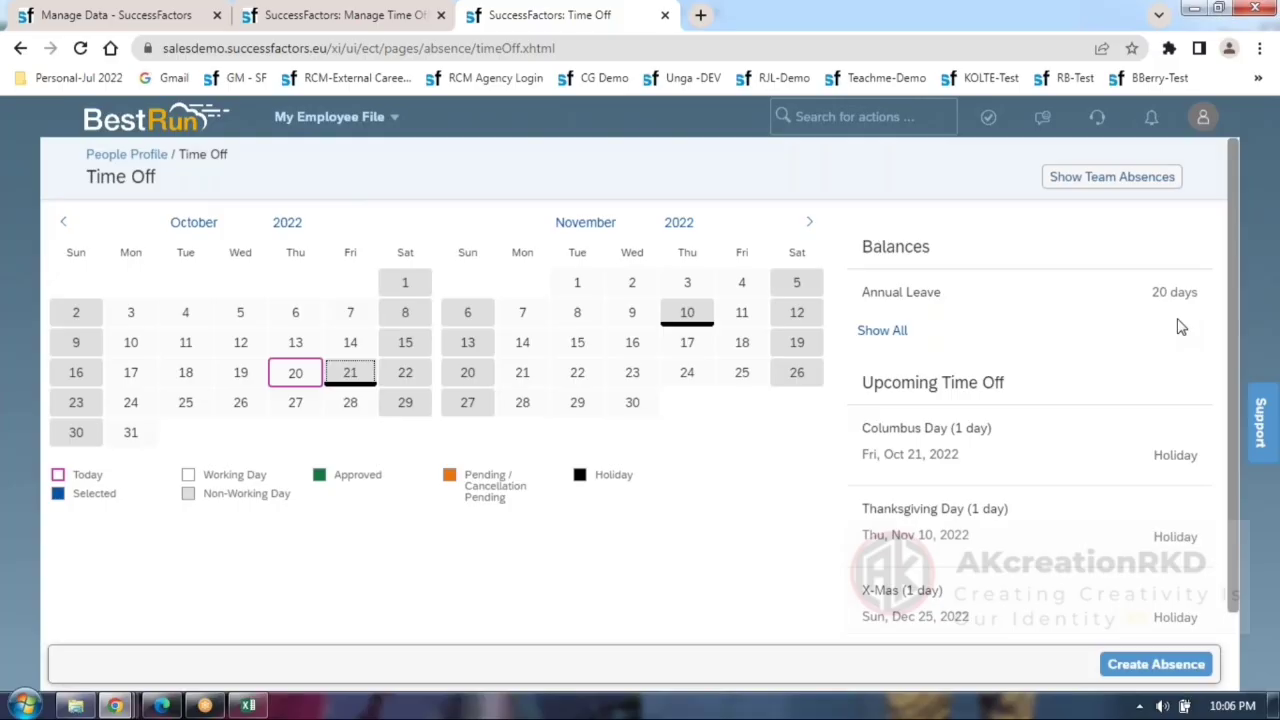
Examine the overview of all available leave balances and close it.
{"action": "left_click", "coordinate": [893, 338]}
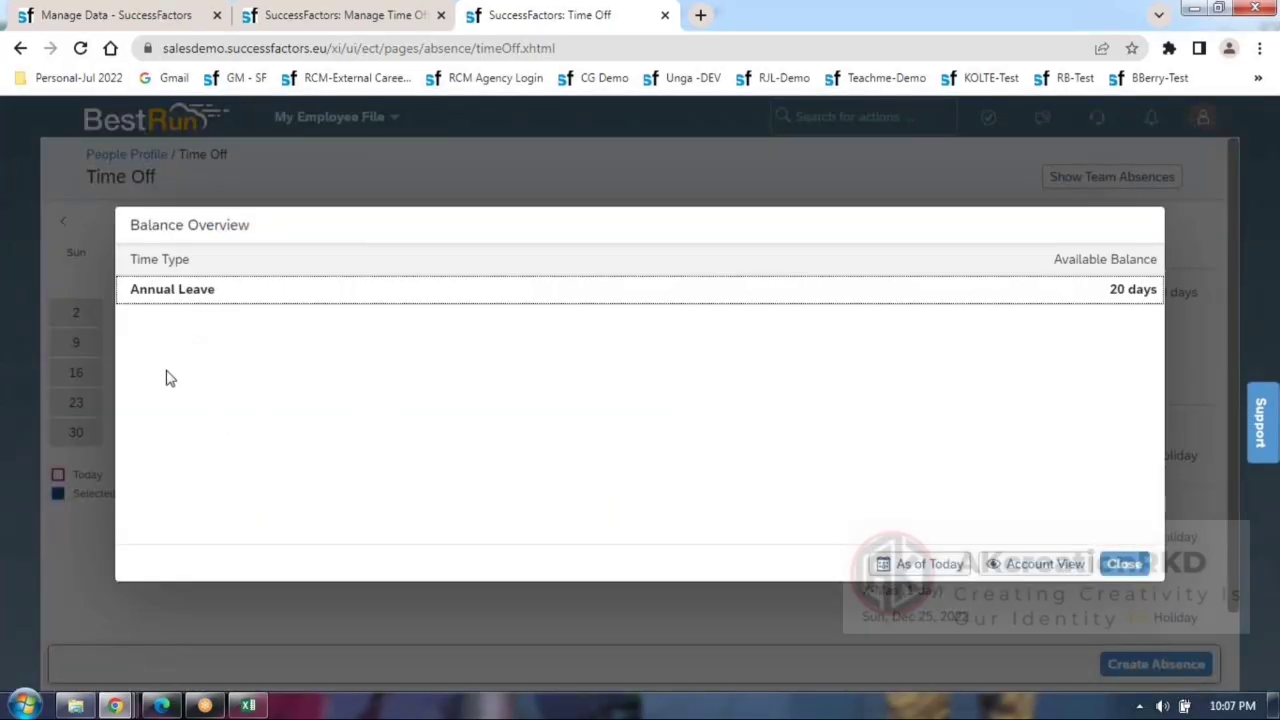
{"action": "left_click", "coordinate": [1122, 564]}
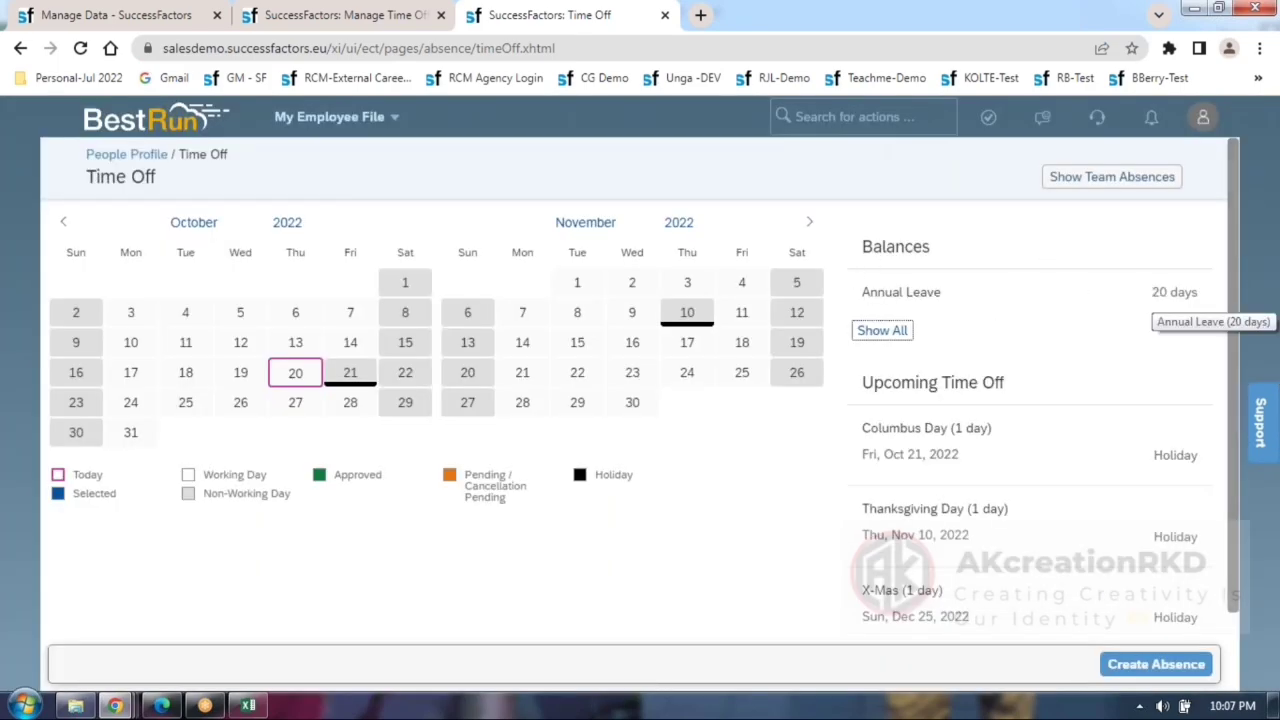
Look up the time profile Time Profile_WESTP (TP_WEST_US) in Manage Data.
{"action": "left_click", "coordinate": [171, 15]}
{"action": "left_click", "coordinate": [302, 17]}
{"action": "left_click", "coordinate": [185, 15]}
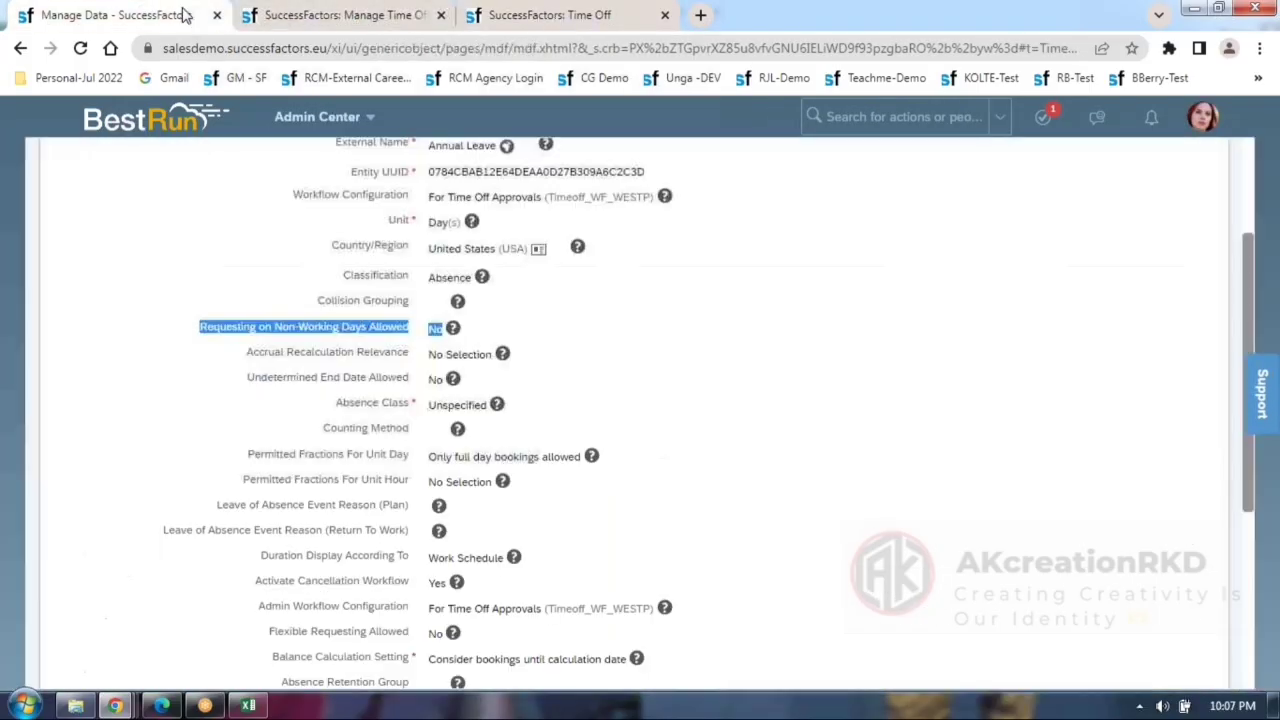
{"action": "scroll", "coordinate": [255, 232], "scroll_direction": "up", "scroll_amount": 2}
{"action": "left_click", "coordinate": [155, 239]}
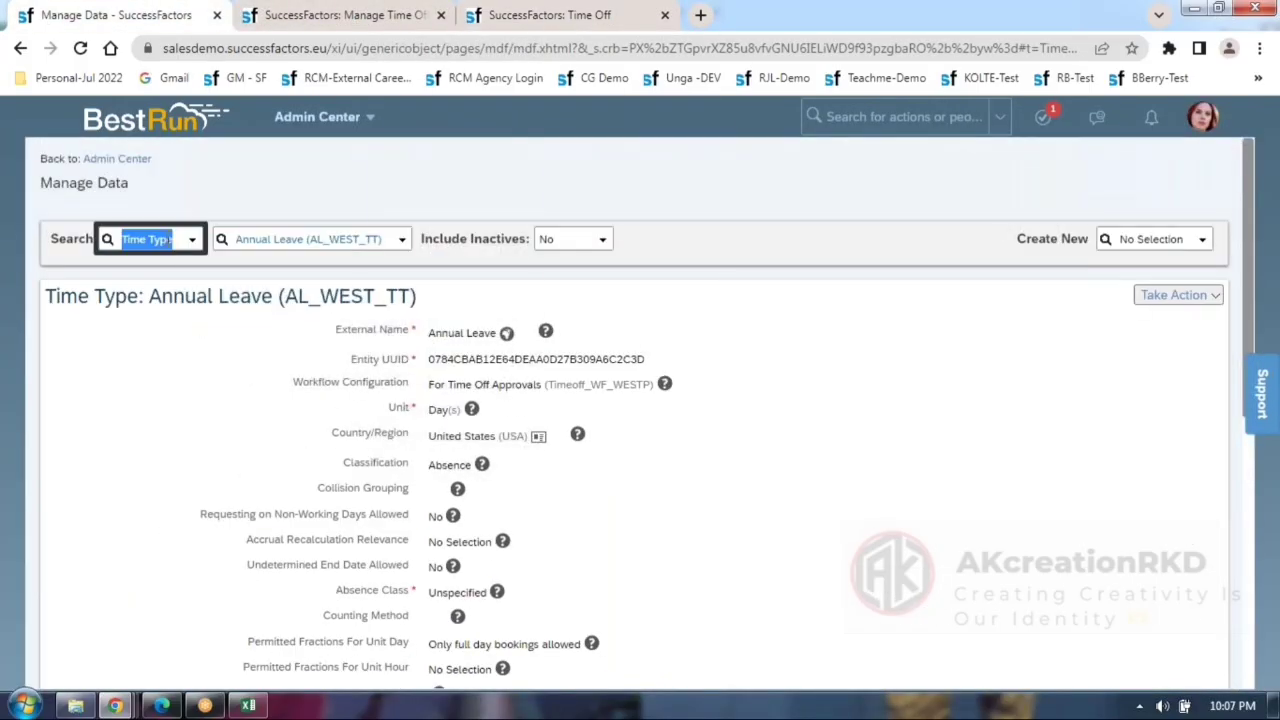
{"action": "type", "text": "time pro"}
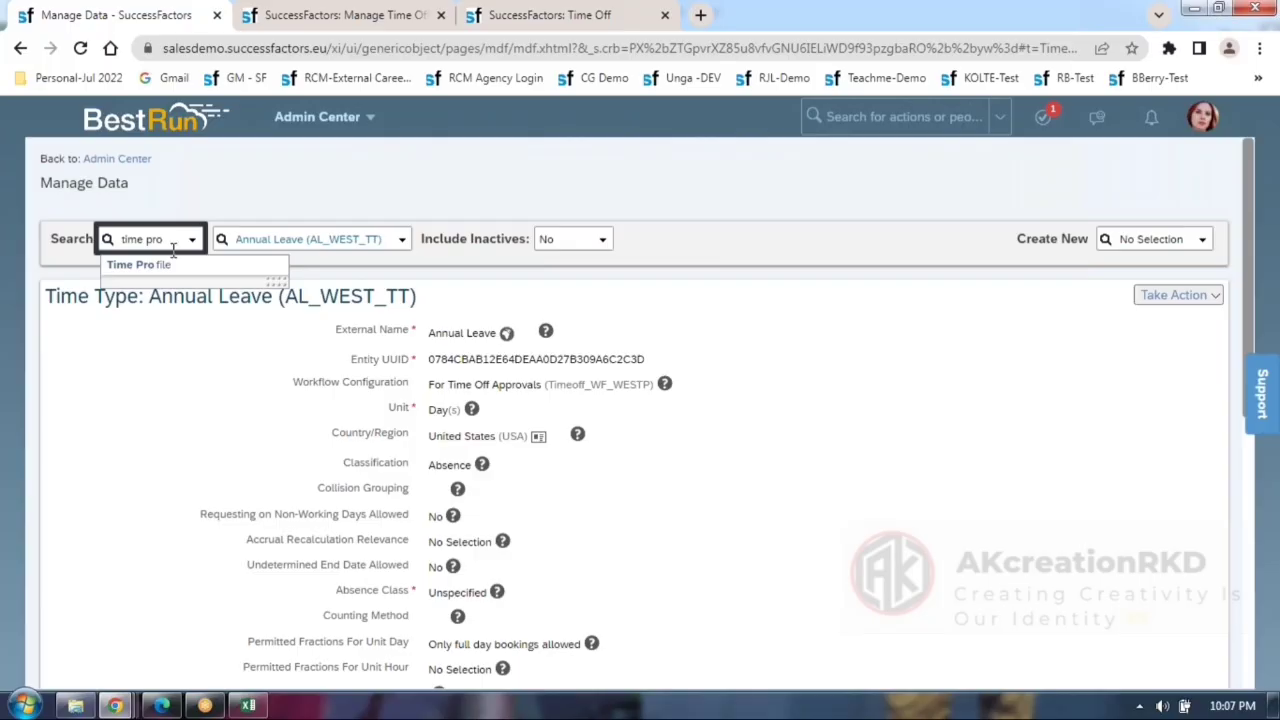
{"action": "left_click", "coordinate": [166, 265]}
{"action": "left_click", "coordinate": [264, 240]}
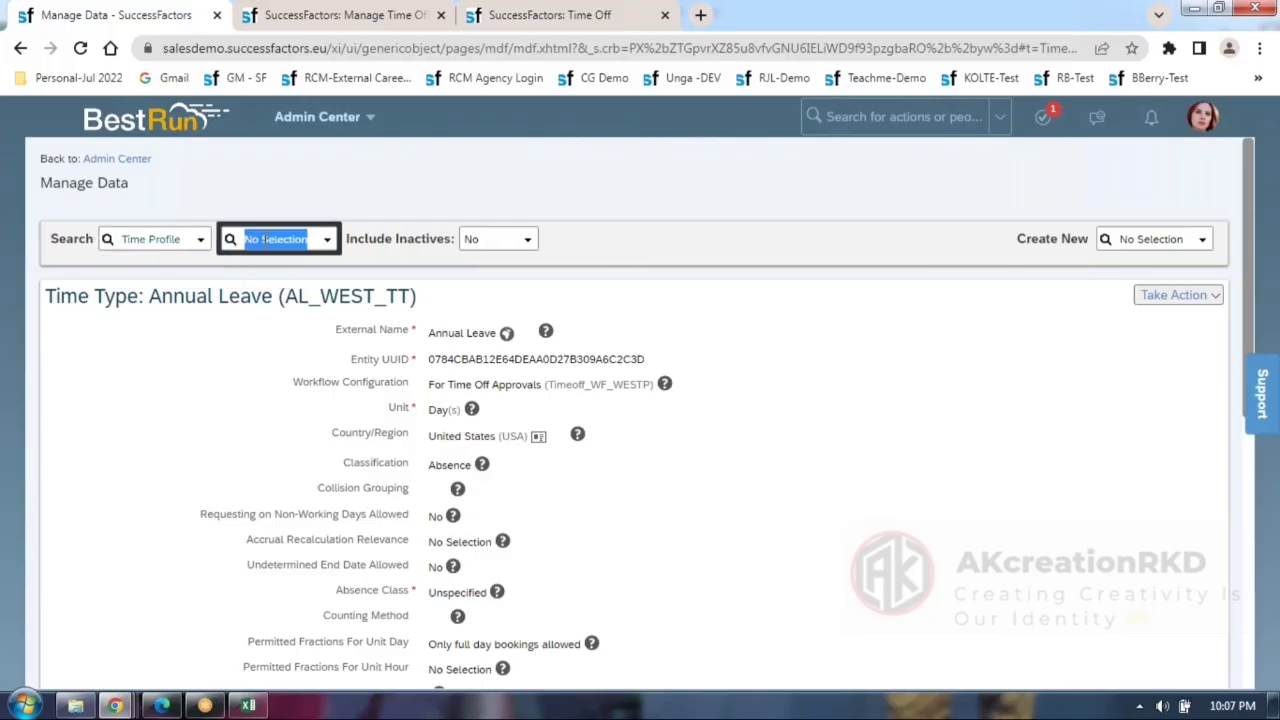
{"action": "type", "text": "west"}
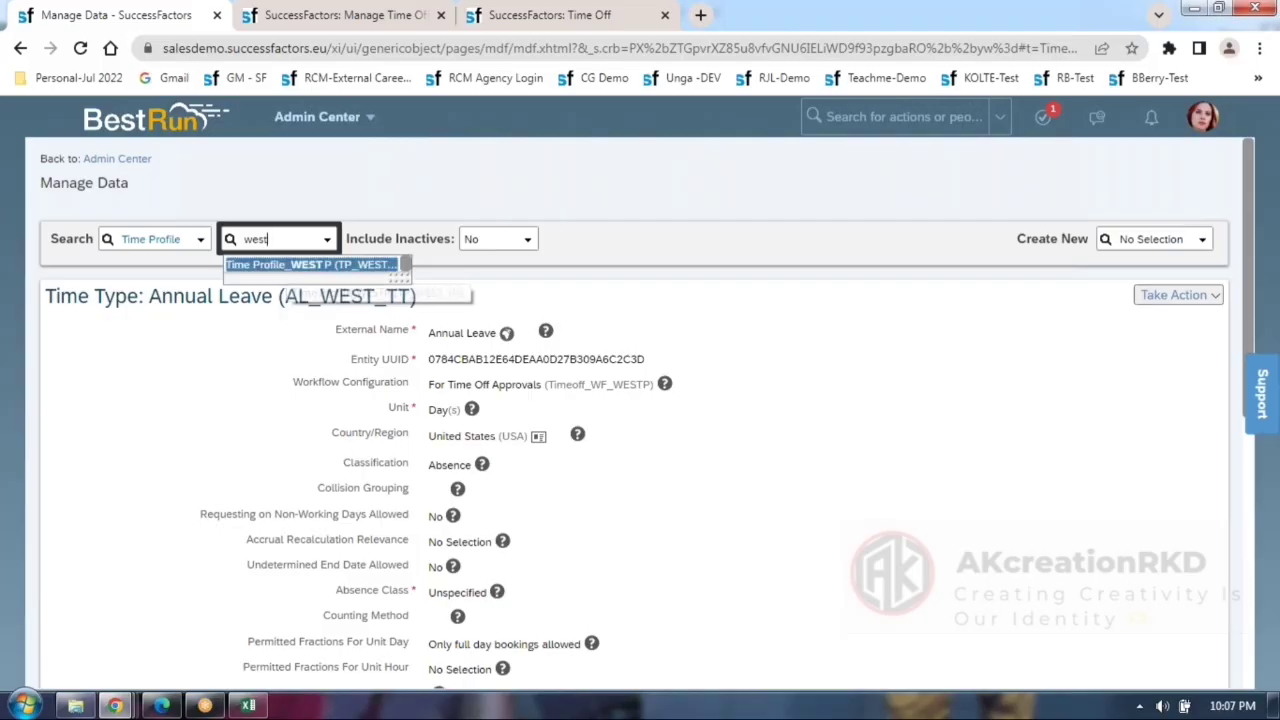
{"action": "left_click", "coordinate": [282, 263]}
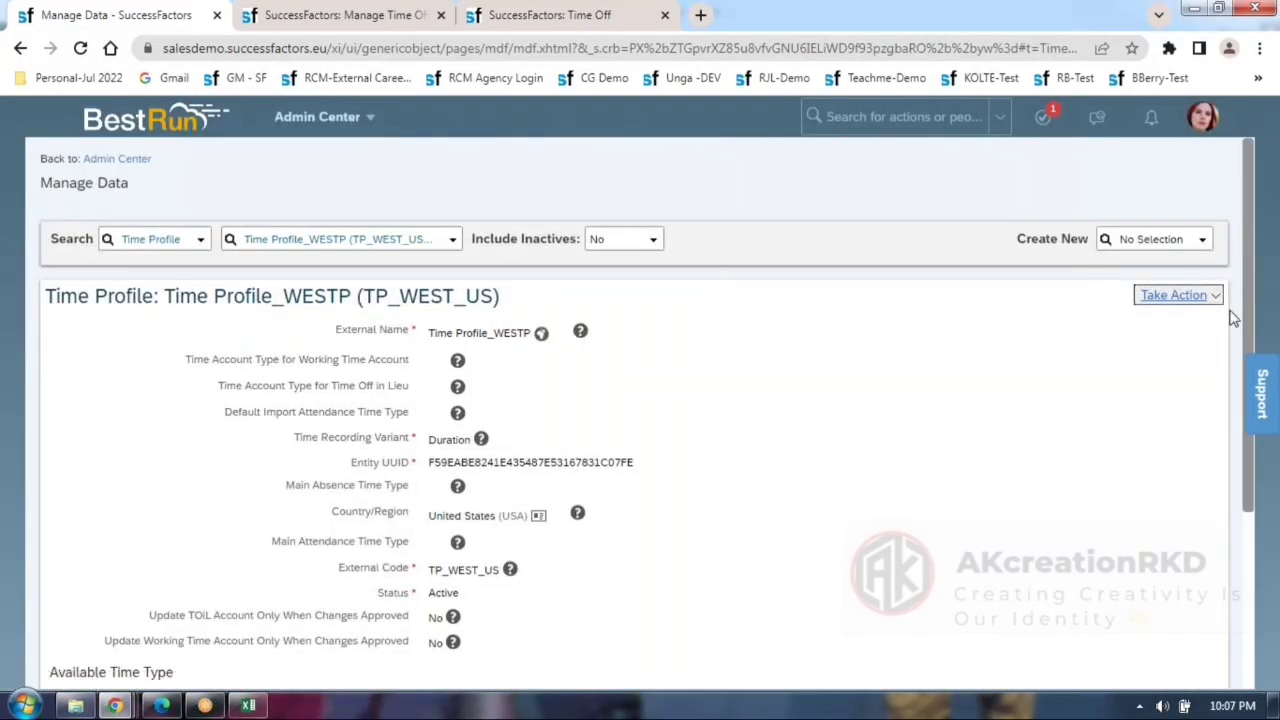
Correct the time profile by setting Hide Account Balance to Yes for its Annual Leave (AL_WEST_TT) time type, and save the profile.
{"action": "left_click", "coordinate": [1218, 296]}
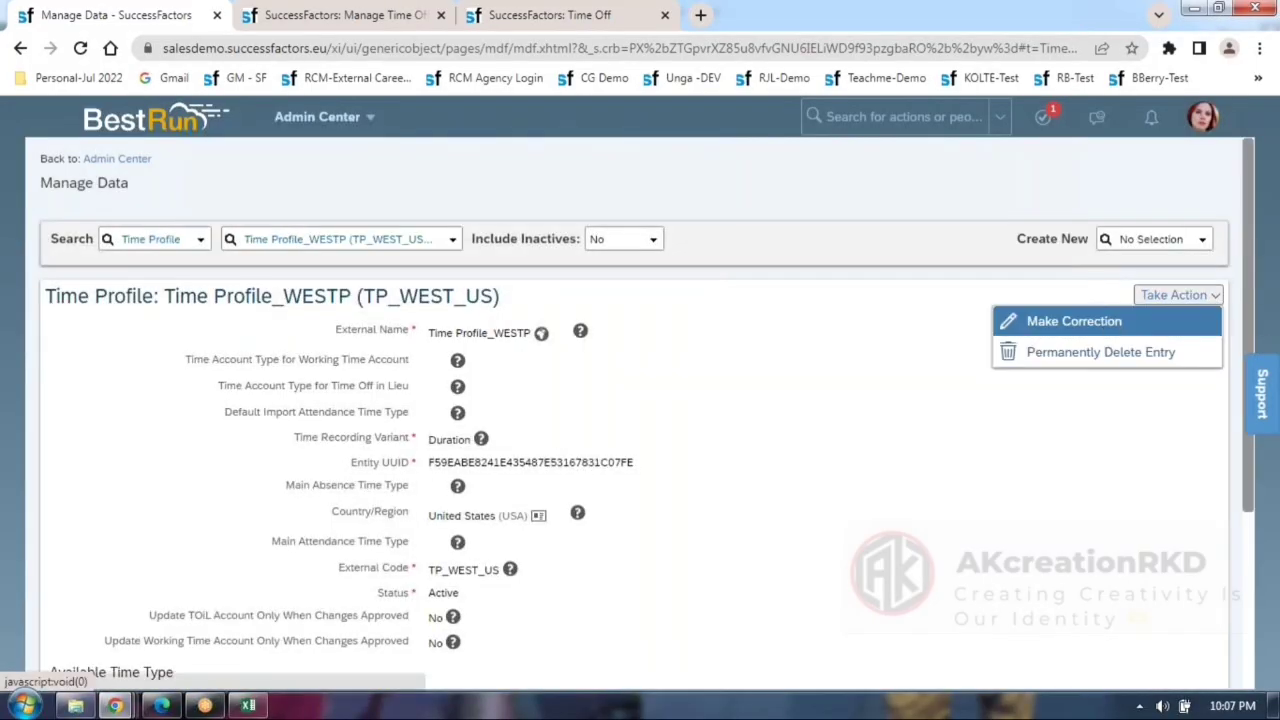
{"action": "left_click", "coordinate": [1105, 322]}
{"action": "scroll", "coordinate": [581, 450], "scroll_direction": "down", "scroll_amount": 5}
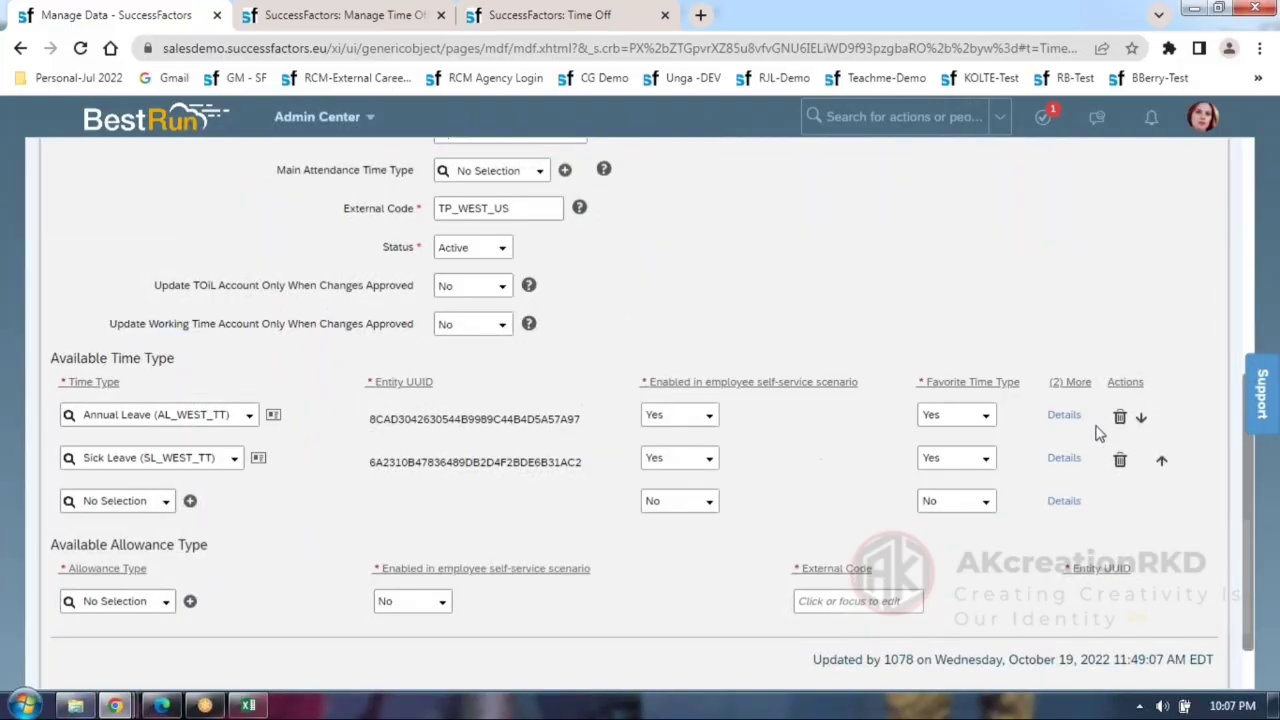
{"action": "left_click", "coordinate": [1064, 416]}
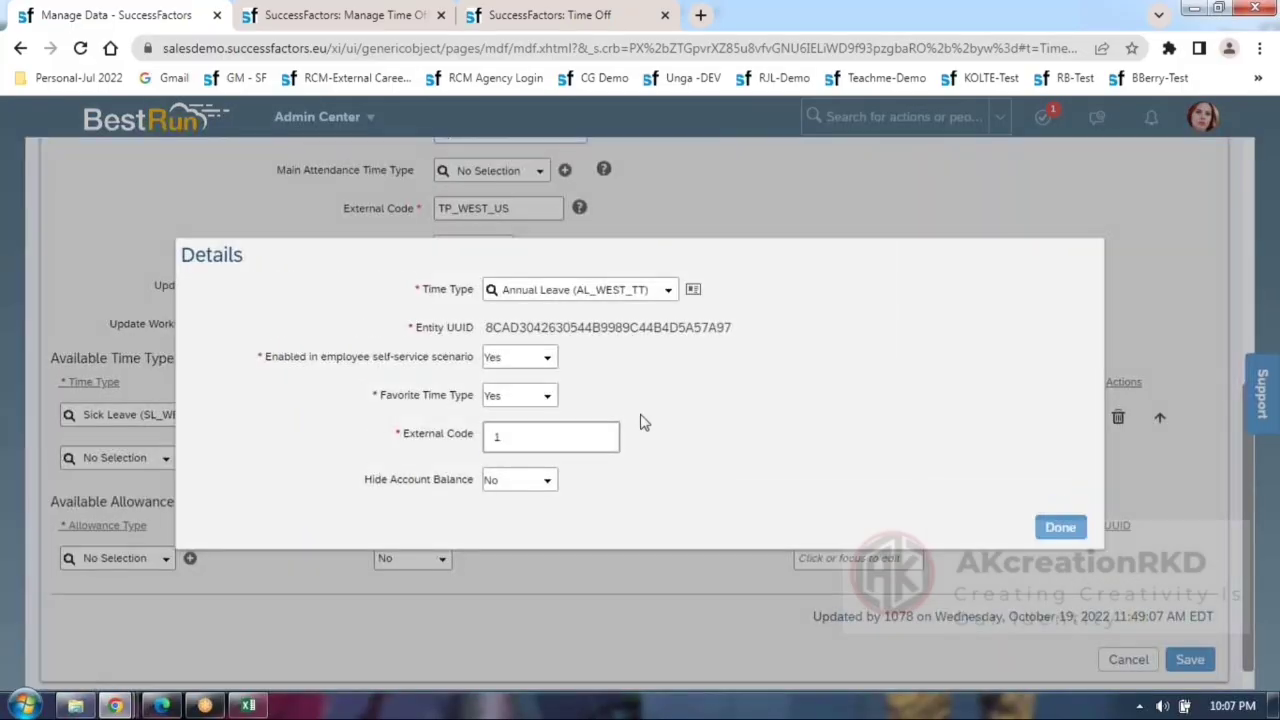
{"action": "left_click", "coordinate": [552, 486]}
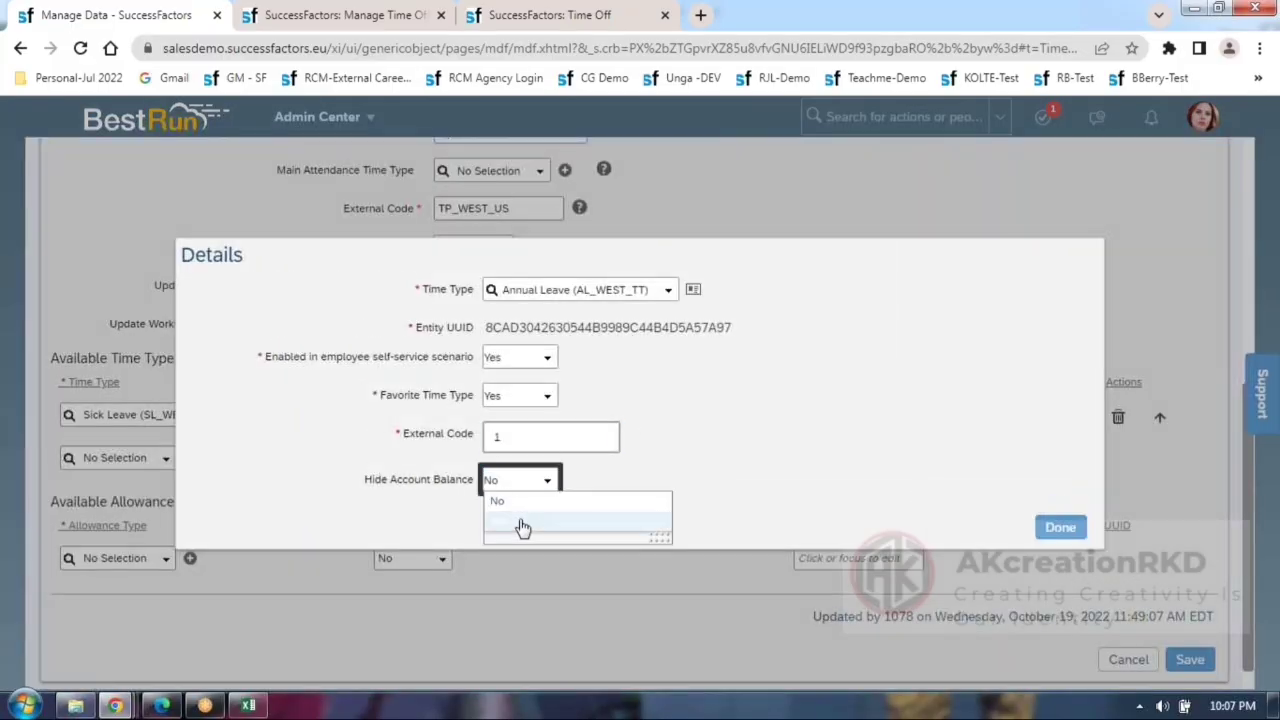
{"action": "left_click", "coordinate": [522, 524]}
{"action": "left_click", "coordinate": [1060, 527]}
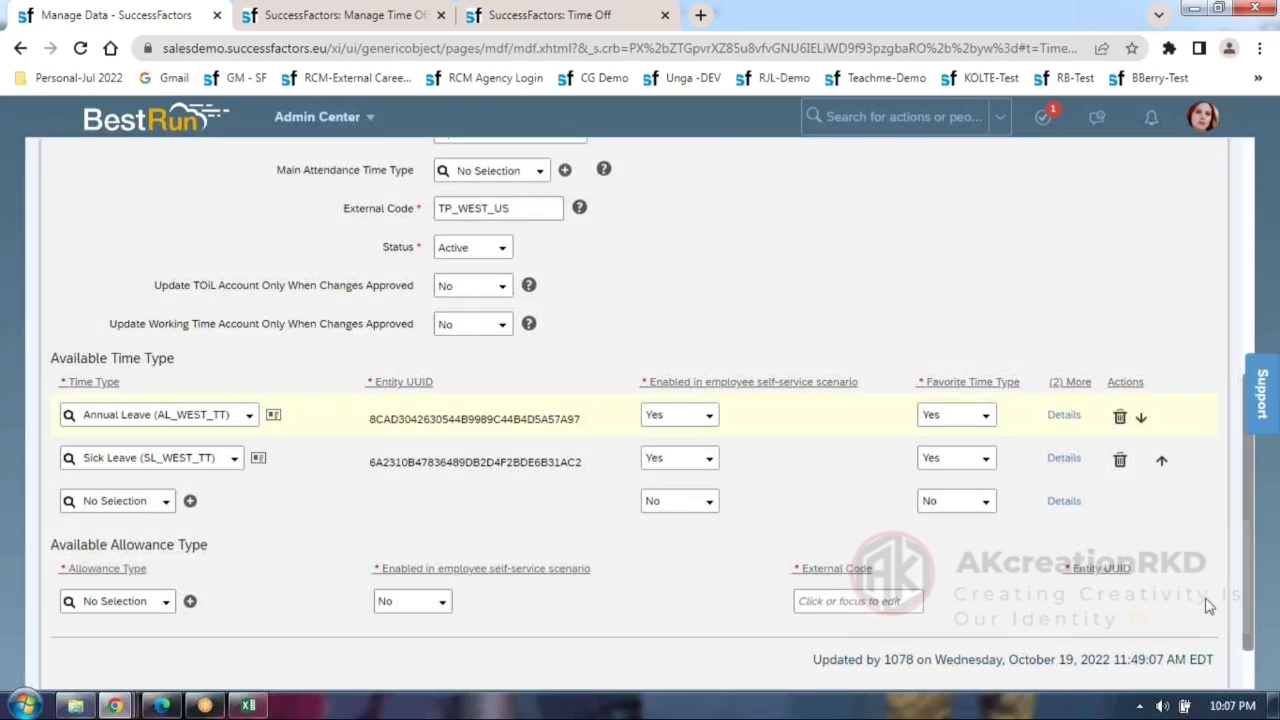
{"action": "scroll", "coordinate": [1203, 603], "scroll_direction": "down", "scroll_amount": 2}
{"action": "left_click", "coordinate": [1188, 628]}
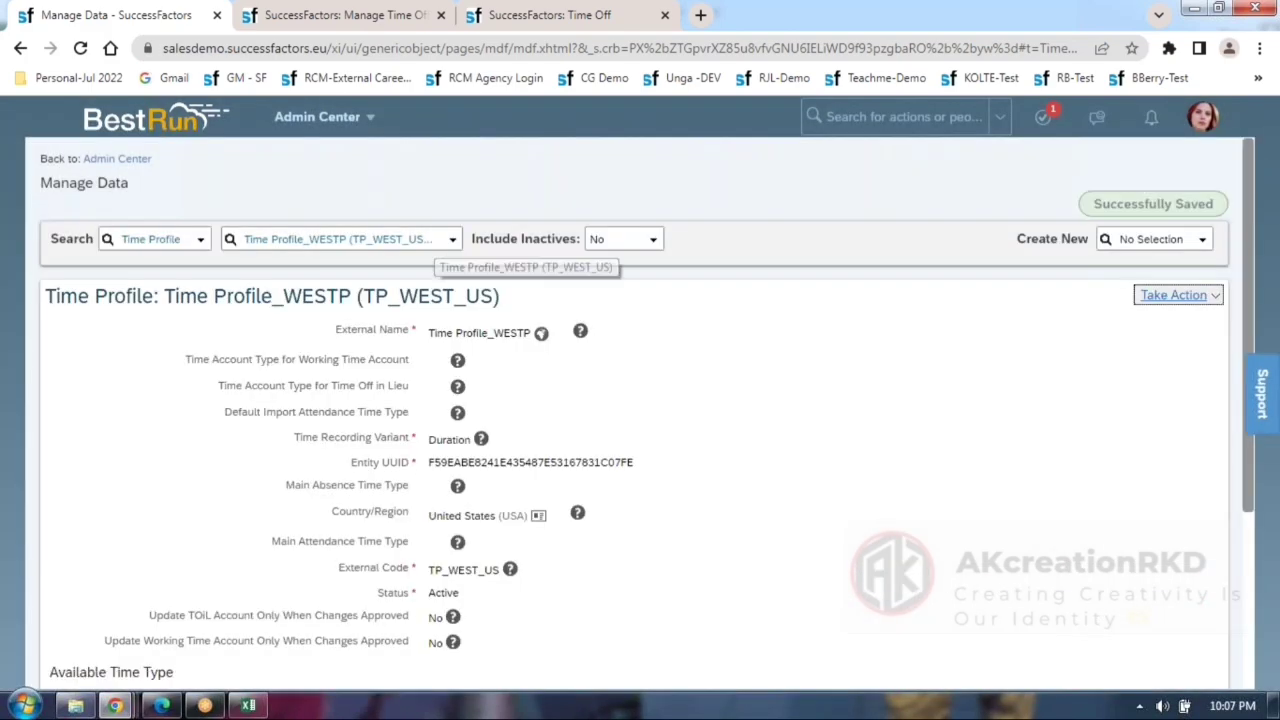
Reload the employee's Time Off page and check the Balances section with the account balance hidden.
{"action": "left_click", "coordinate": [330, 16]}
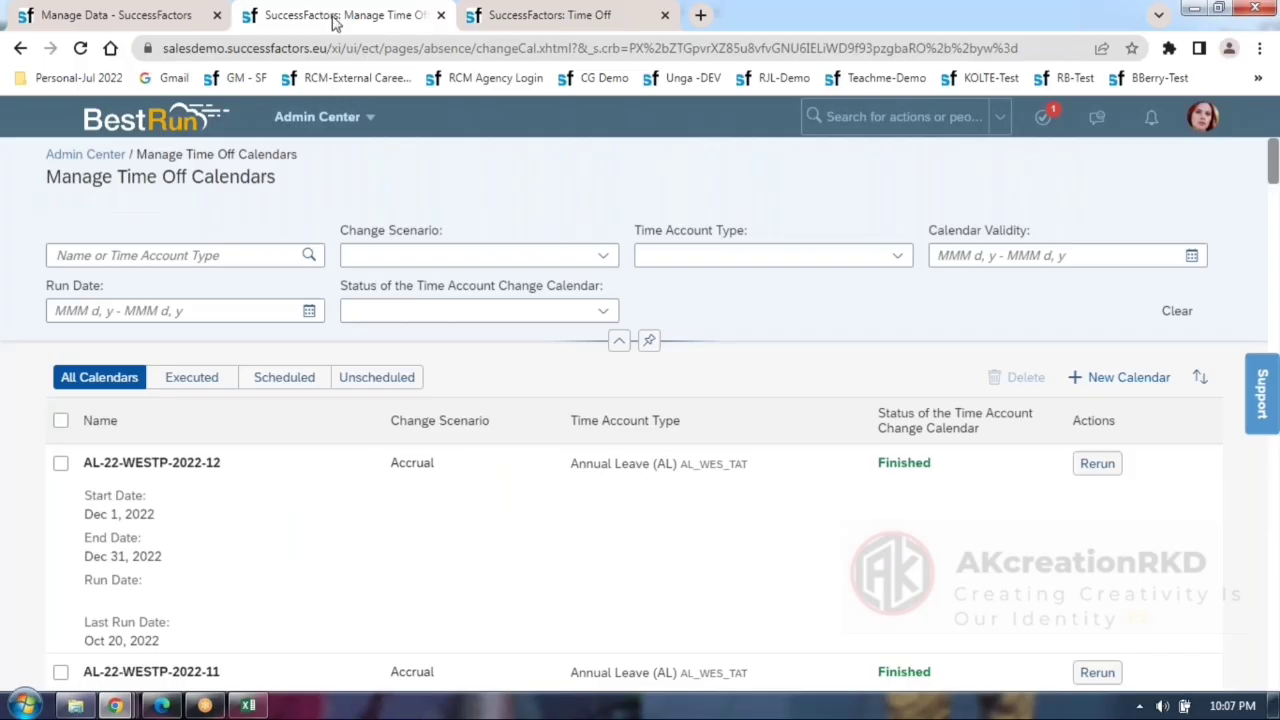
{"action": "left_click", "coordinate": [535, 16]}
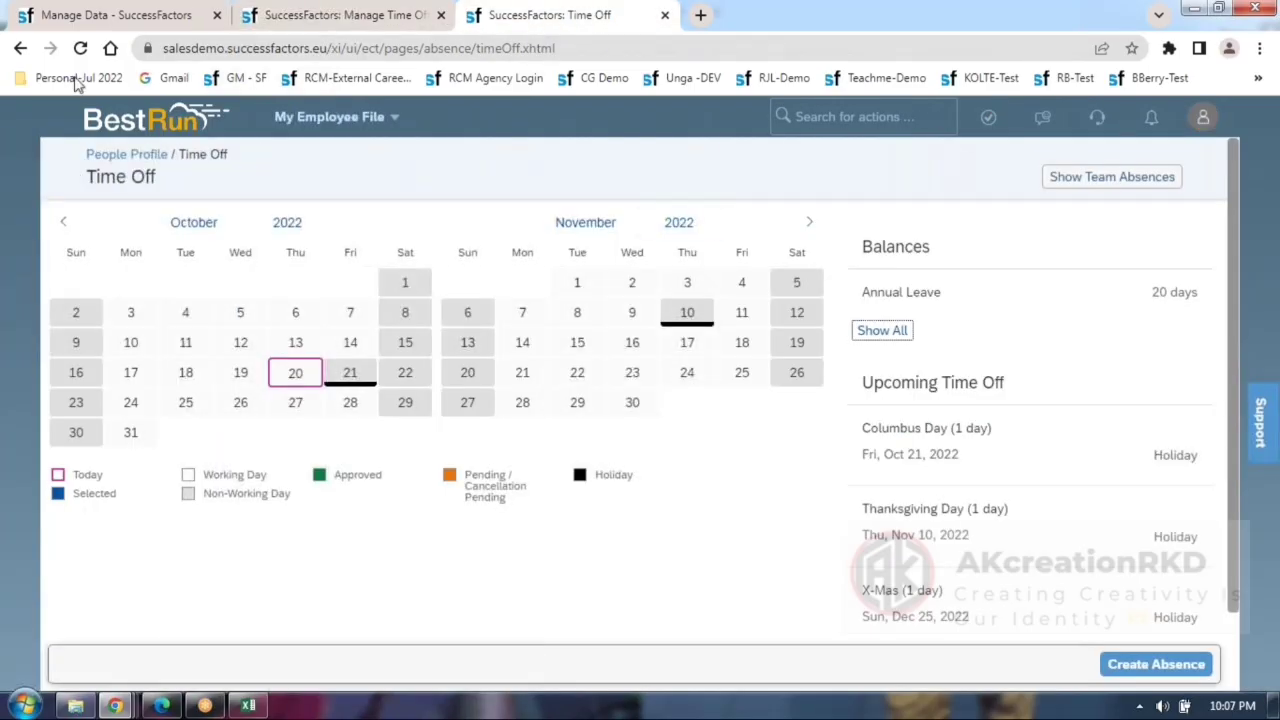
{"action": "left_click", "coordinate": [83, 50]}
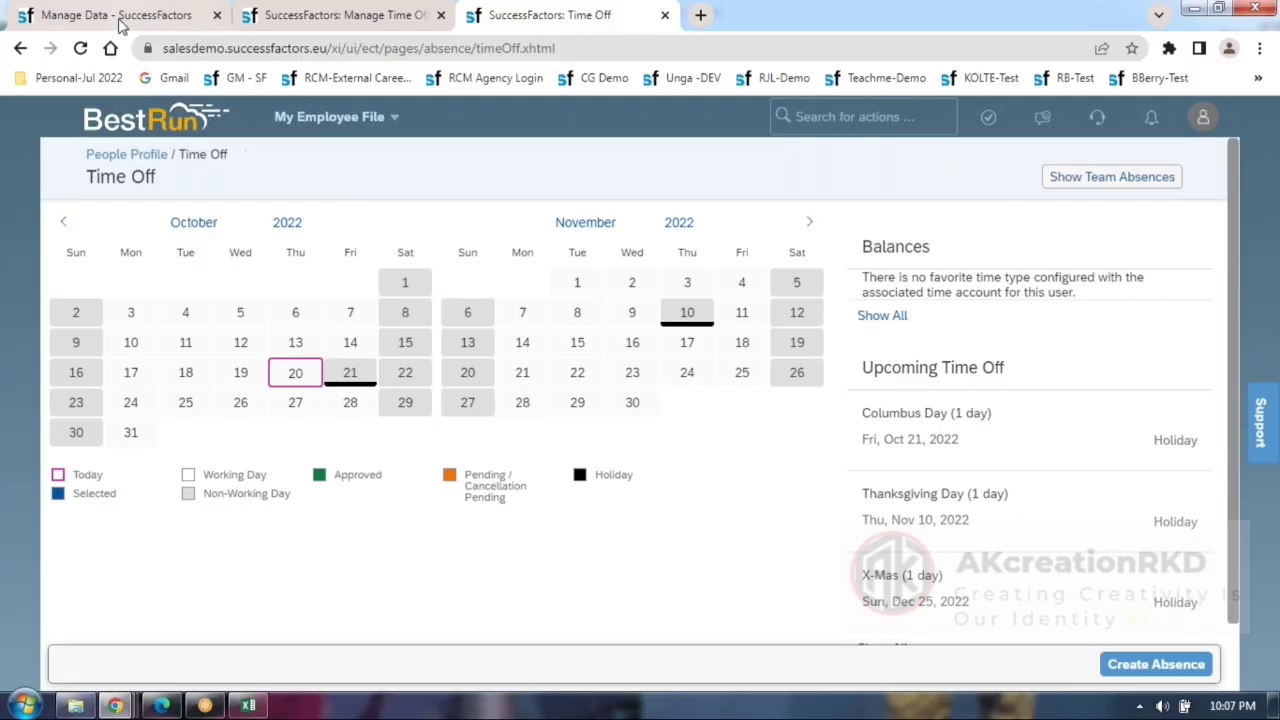
Set Hide Account Balance back to No for Annual Leave (AL_WEST_TT) in Time Profile_WESTP and save the profile.
{"action": "left_click", "coordinate": [150, 12]}
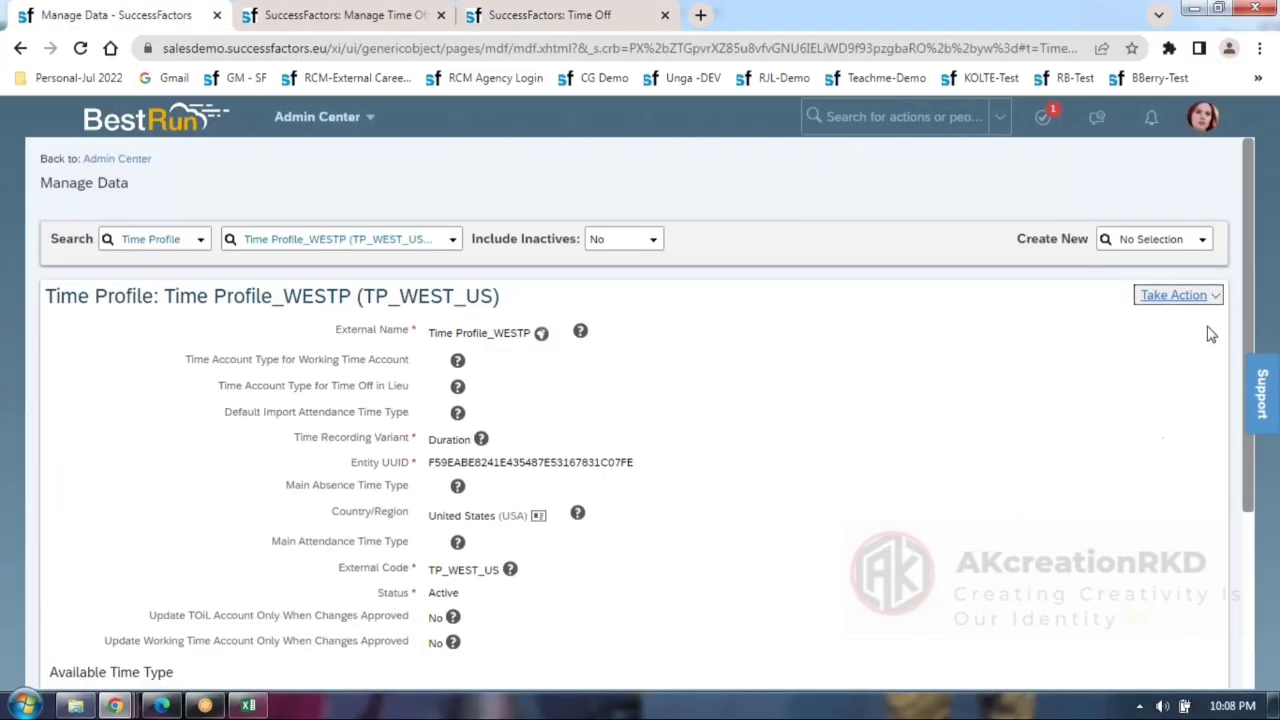
{"action": "left_click", "coordinate": [1219, 300]}
{"action": "left_click", "coordinate": [1110, 323]}
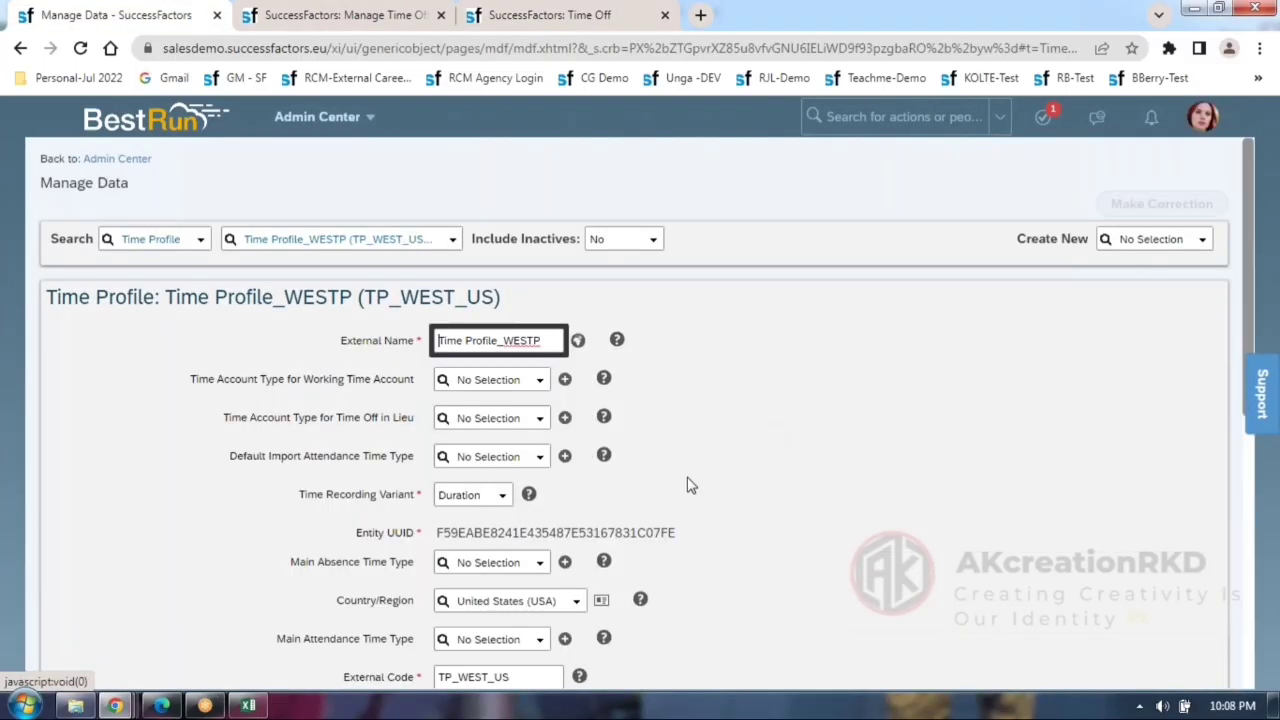
{"action": "scroll", "coordinate": [688, 486], "scroll_direction": "down", "scroll_amount": 3}
{"action": "scroll", "coordinate": [688, 486], "scroll_direction": "down", "scroll_amount": 3}
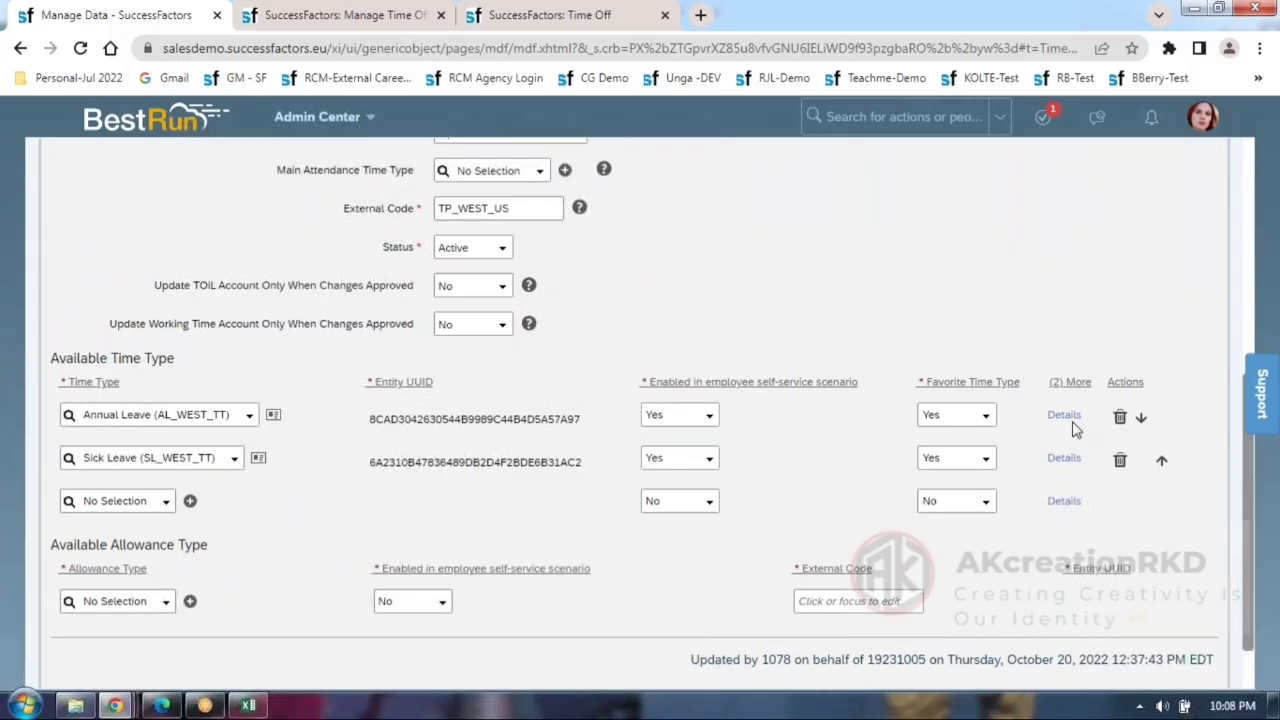
{"action": "left_click", "coordinate": [1065, 418]}
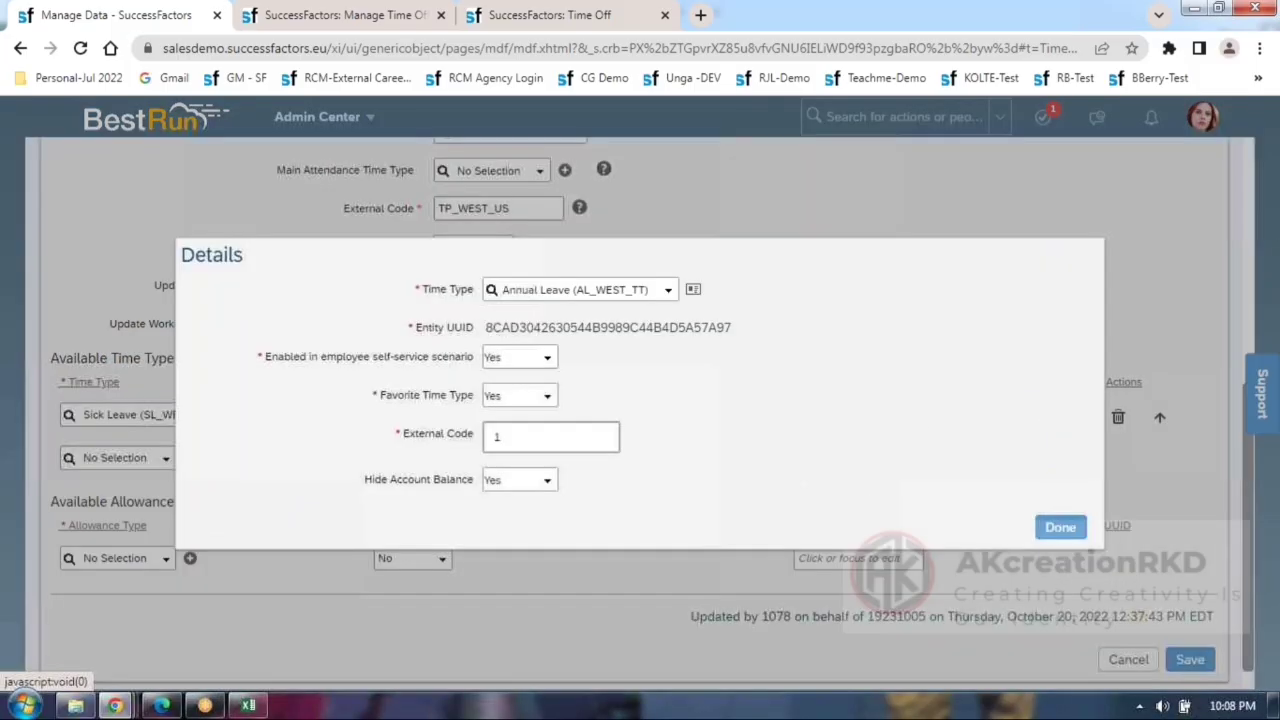
{"action": "left_click", "coordinate": [556, 484]}
{"action": "left_click", "coordinate": [515, 501]}
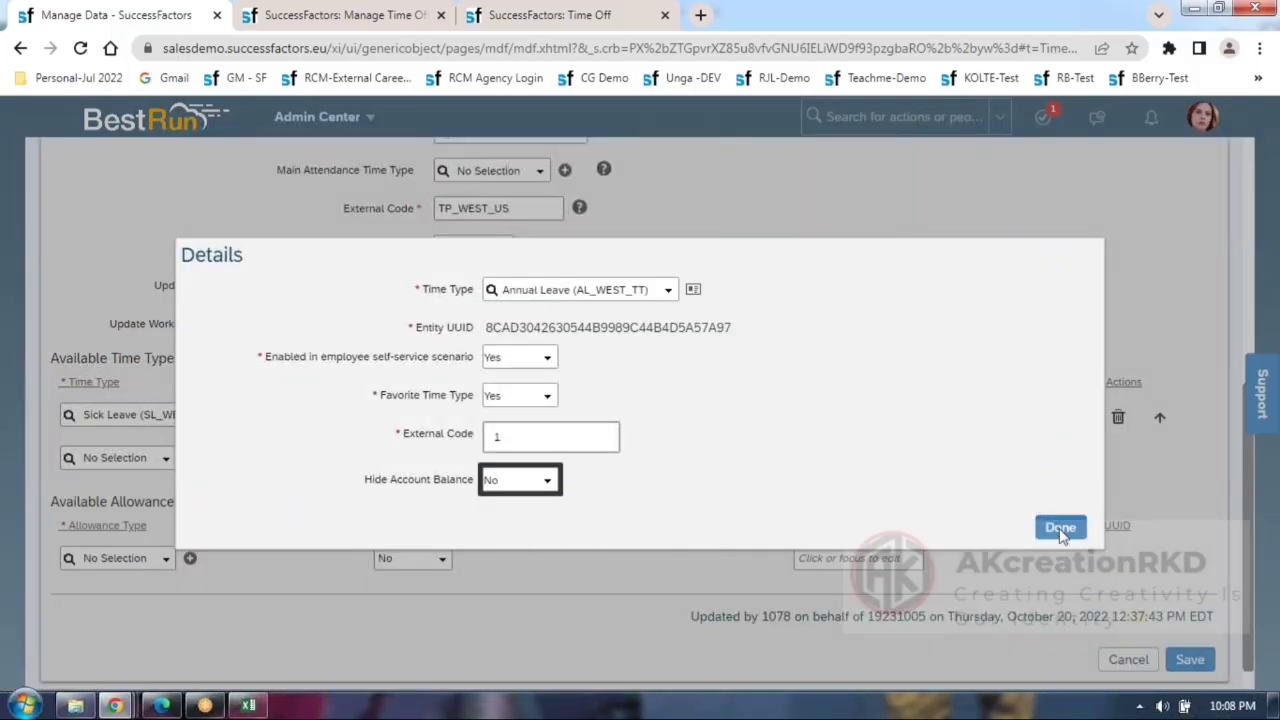
{"action": "left_click", "coordinate": [1060, 528]}
{"action": "scroll", "coordinate": [1177, 630], "scroll_direction": "down", "scroll_amount": 1}
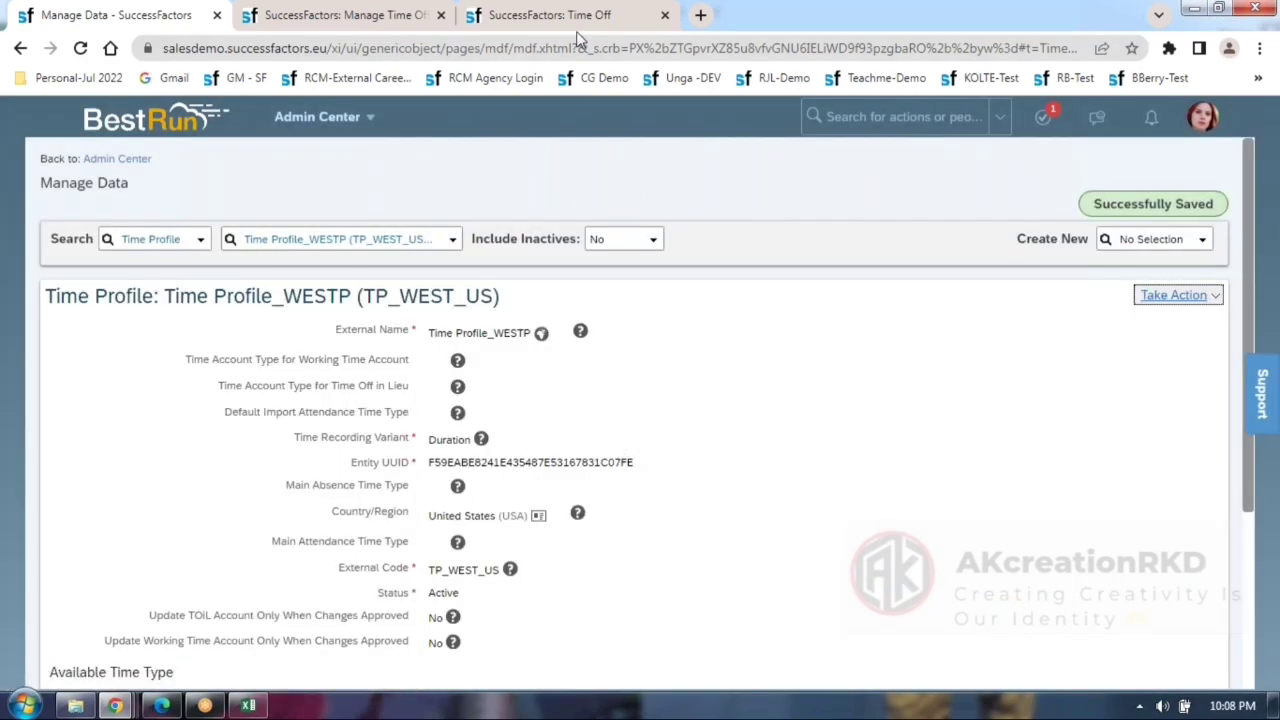
Check the Annual Leave balance again on the employee's Time Off page.
{"action": "left_click", "coordinate": [570, 16]}
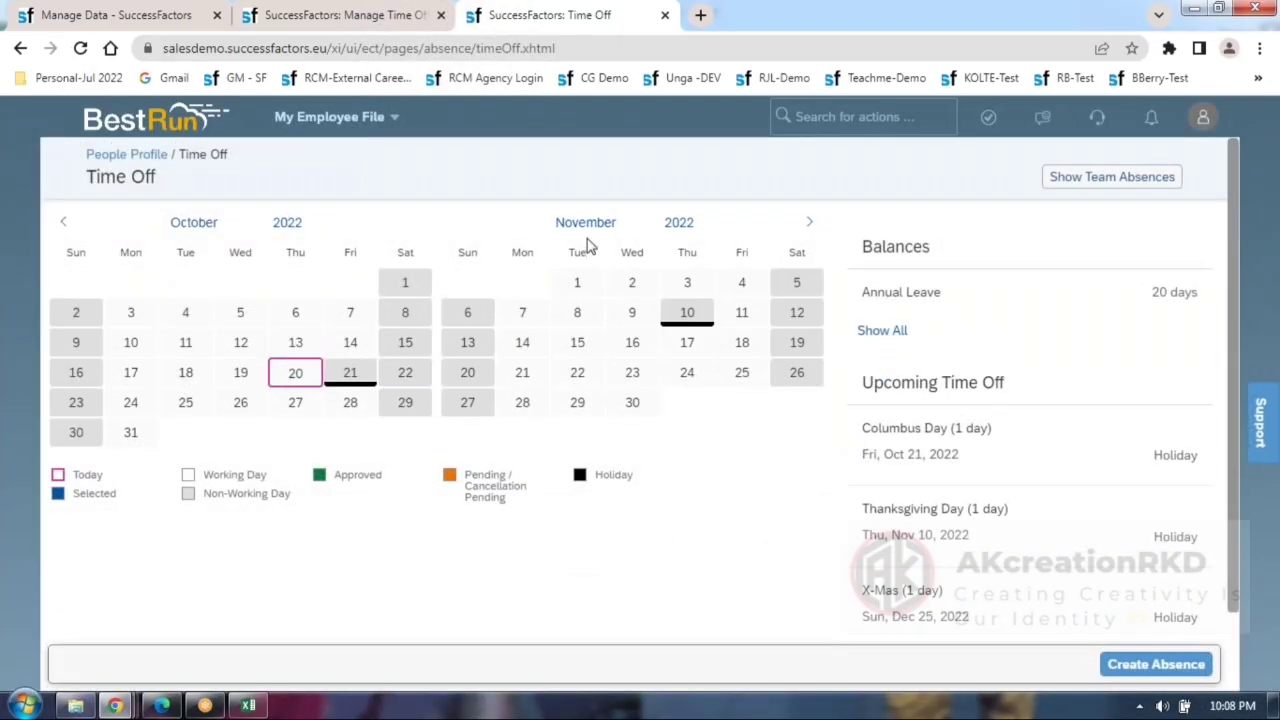
{"action": "left_click", "coordinate": [330, 16]}
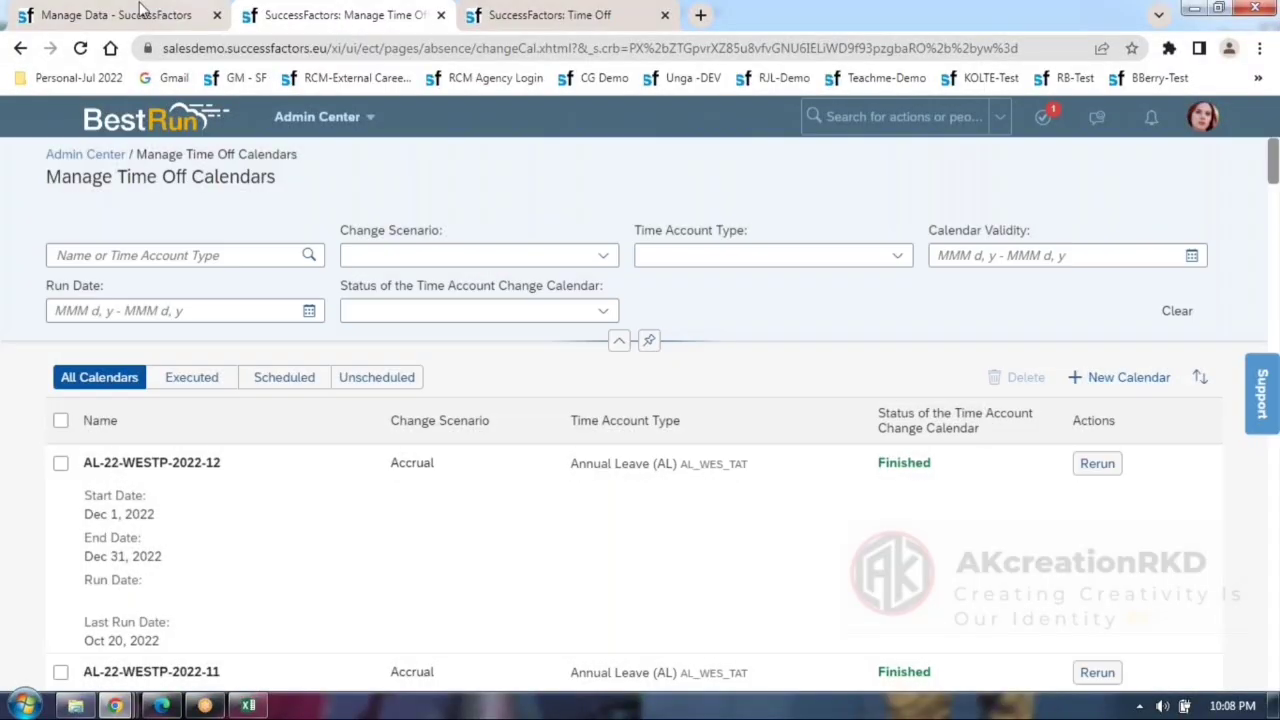
{"action": "left_click", "coordinate": [126, 14]}
{"action": "left_click", "coordinate": [500, 15]}
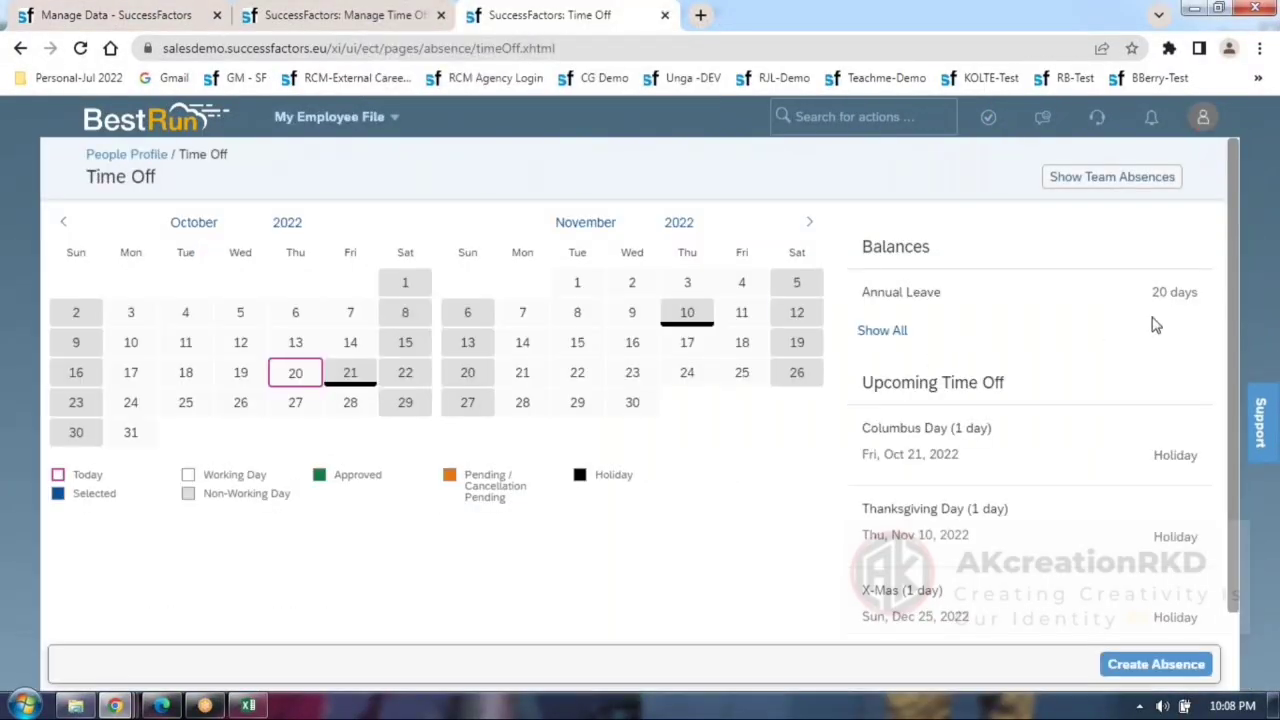
Create a new Annual Leave absence with start date Oct 01, 2022 and end date Nov 10, 2022 to test the minimum balance.
{"action": "left_click", "coordinate": [1143, 670]}
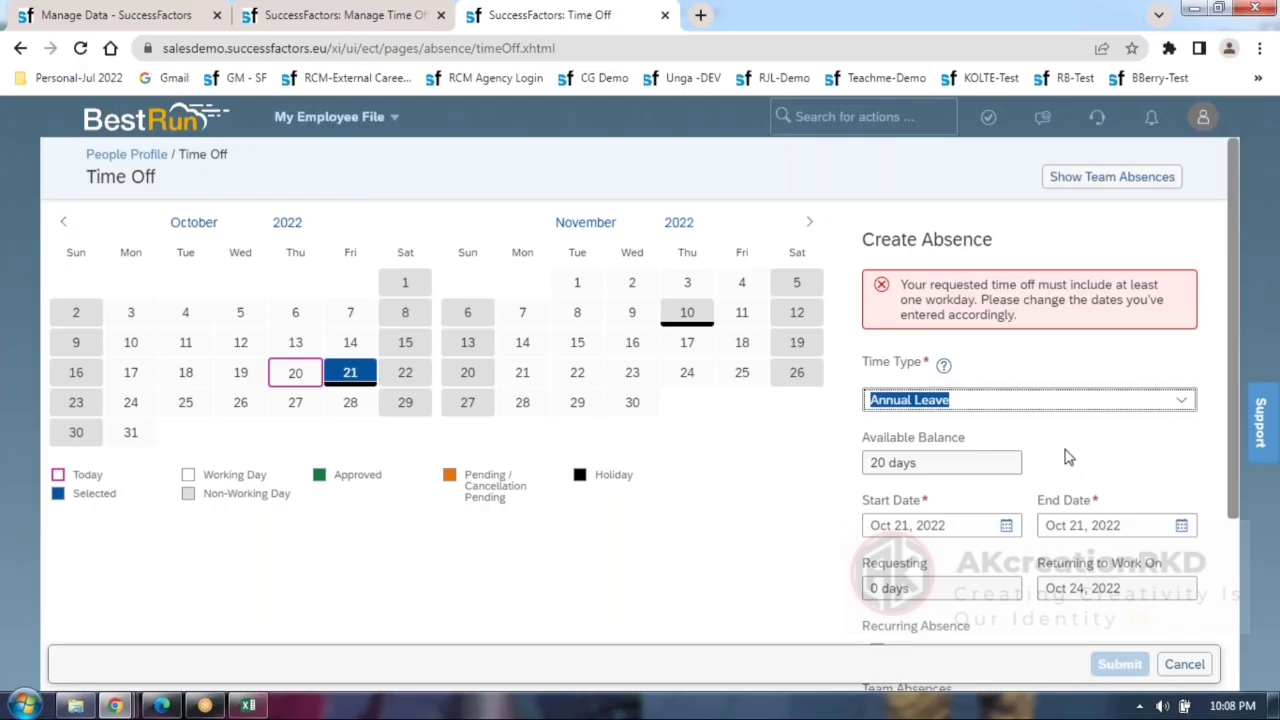
{"action": "scroll", "coordinate": [1055, 445], "scroll_direction": "down", "scroll_amount": 2}
{"action": "left_click", "coordinate": [1006, 338]}
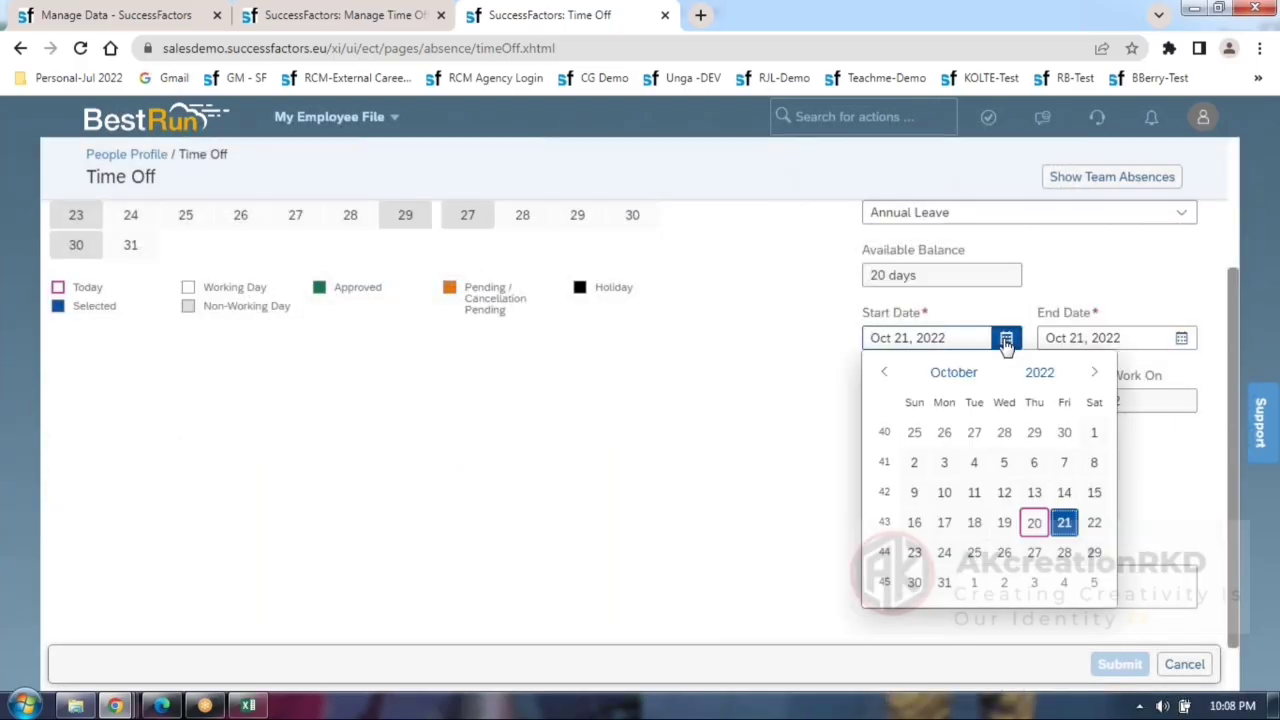
{"action": "left_click", "coordinate": [1094, 433]}
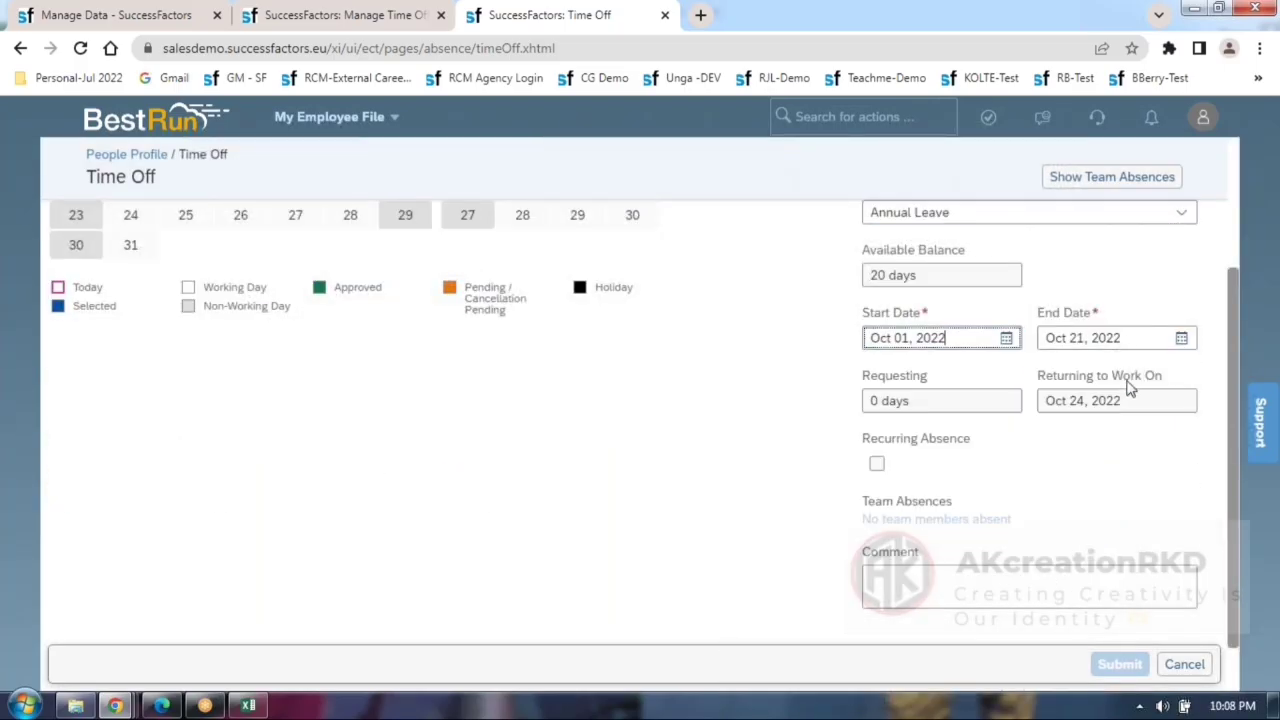
{"action": "left_click", "coordinate": [1181, 276]}
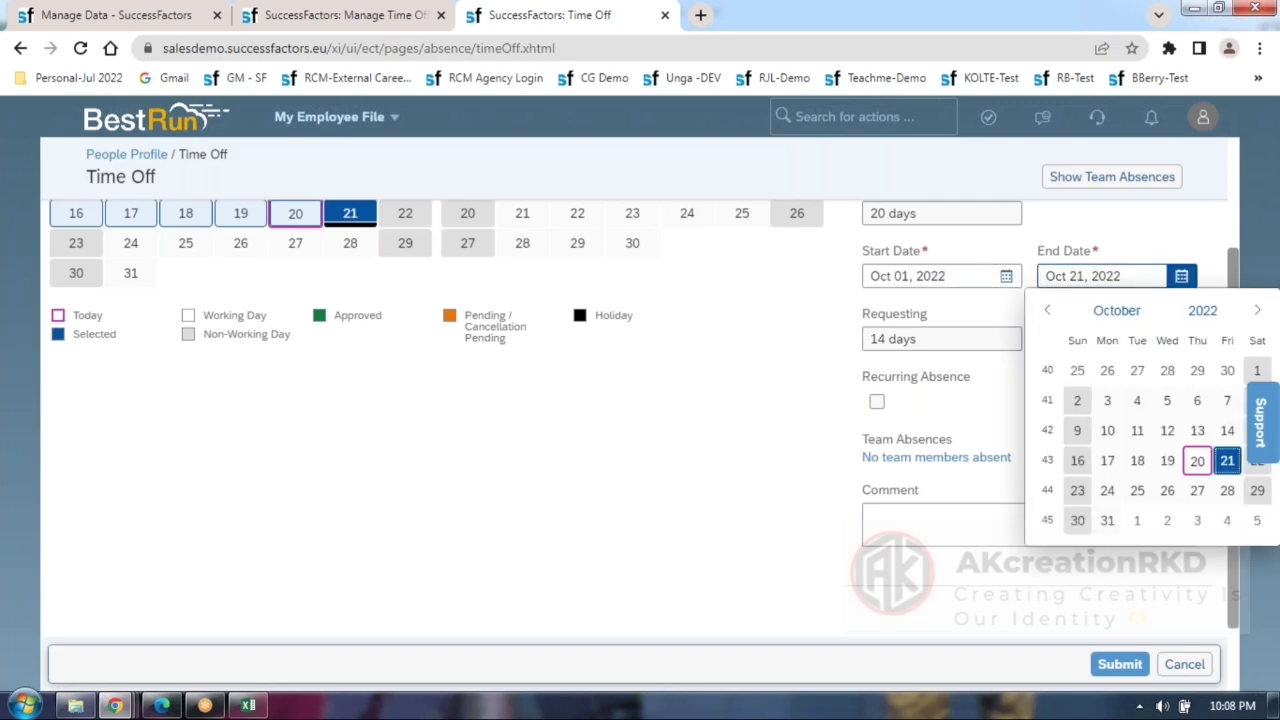
{"action": "left_click", "coordinate": [1257, 310]}
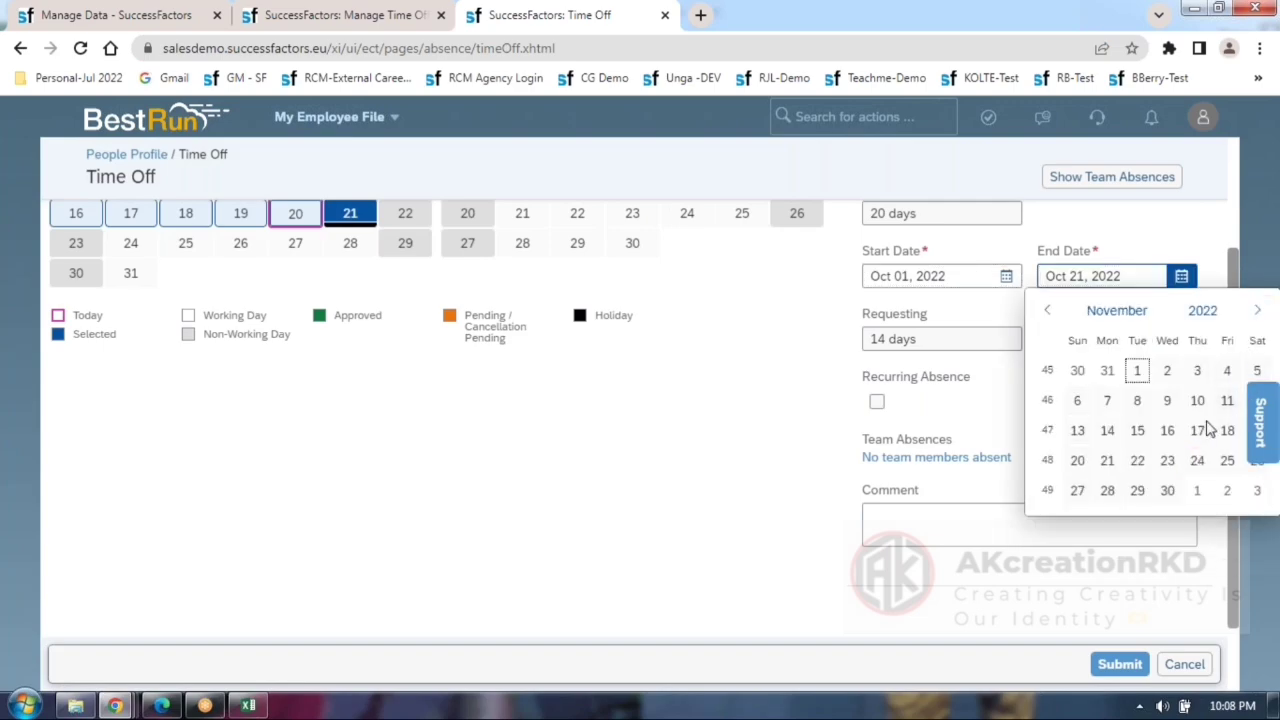
{"action": "left_click", "coordinate": [1197, 400]}
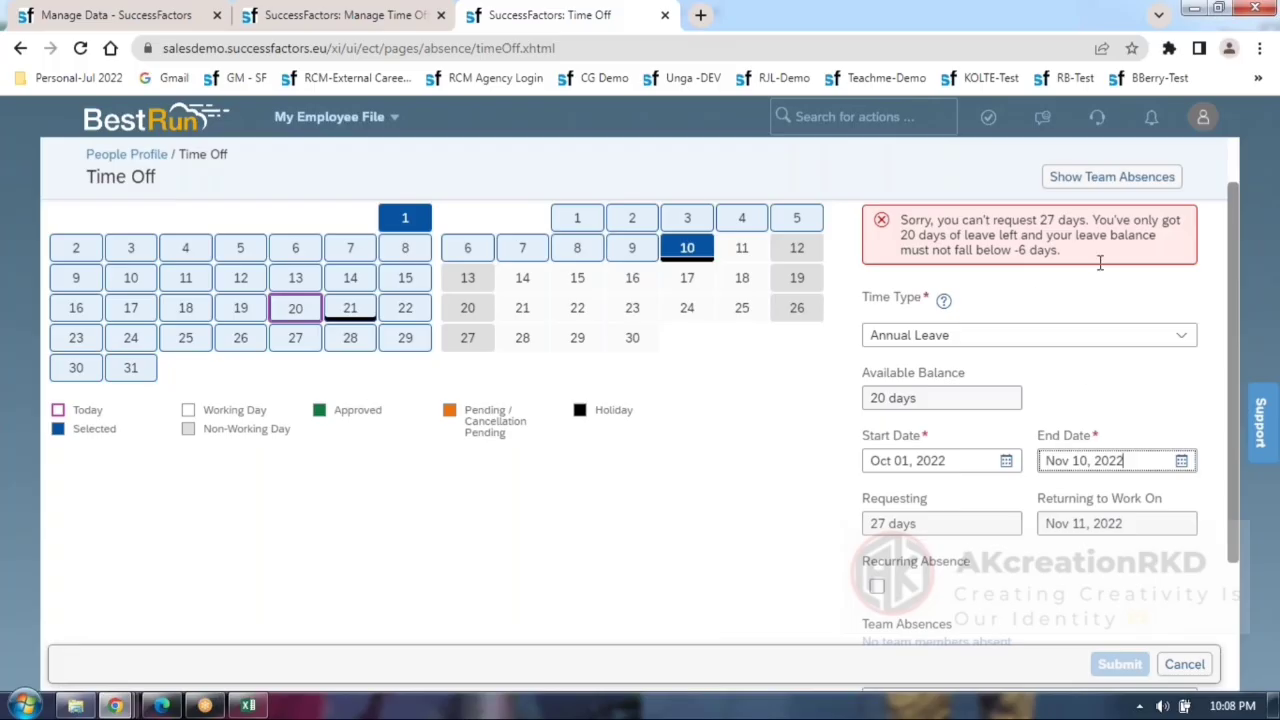
Shorten the Annual Leave absence to end on Nov 09, 2022 and then Nov 08, 2022 to test the minimum balance limit.
{"action": "scroll", "coordinate": [1086, 380], "scroll_direction": "down", "scroll_amount": 2}
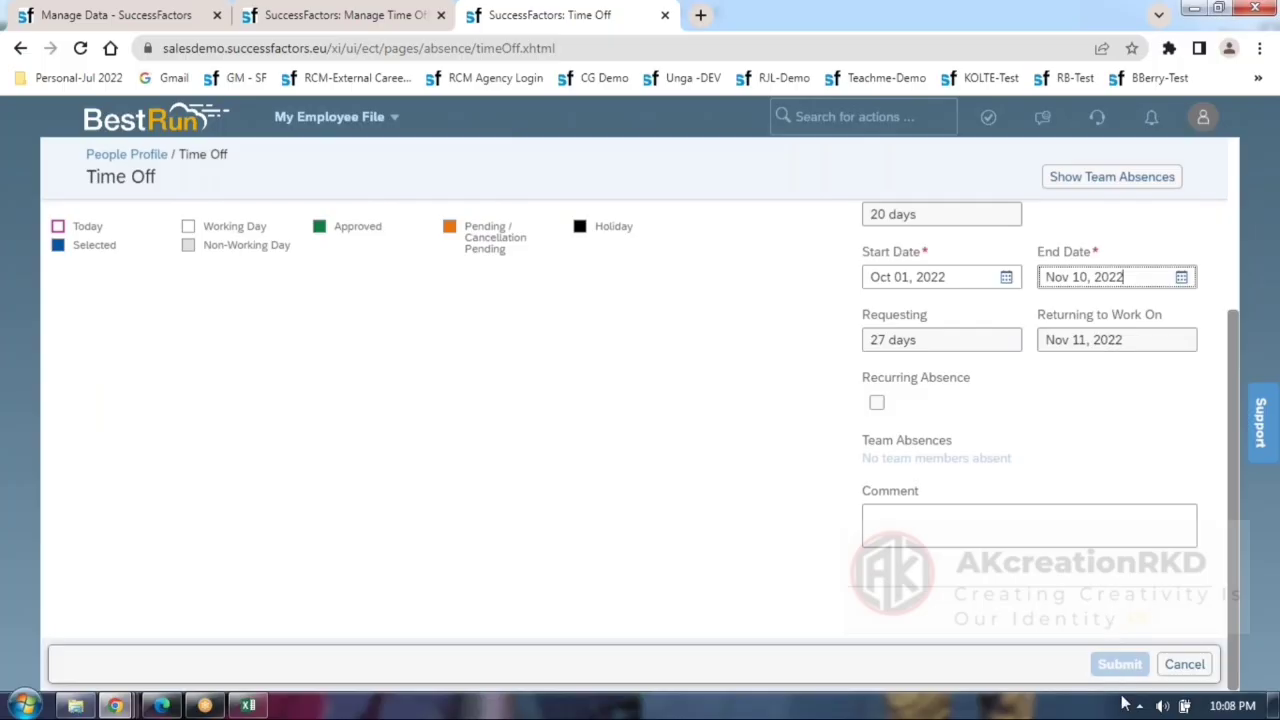
{"action": "scroll", "coordinate": [965, 615], "scroll_direction": "up", "scroll_amount": 3}
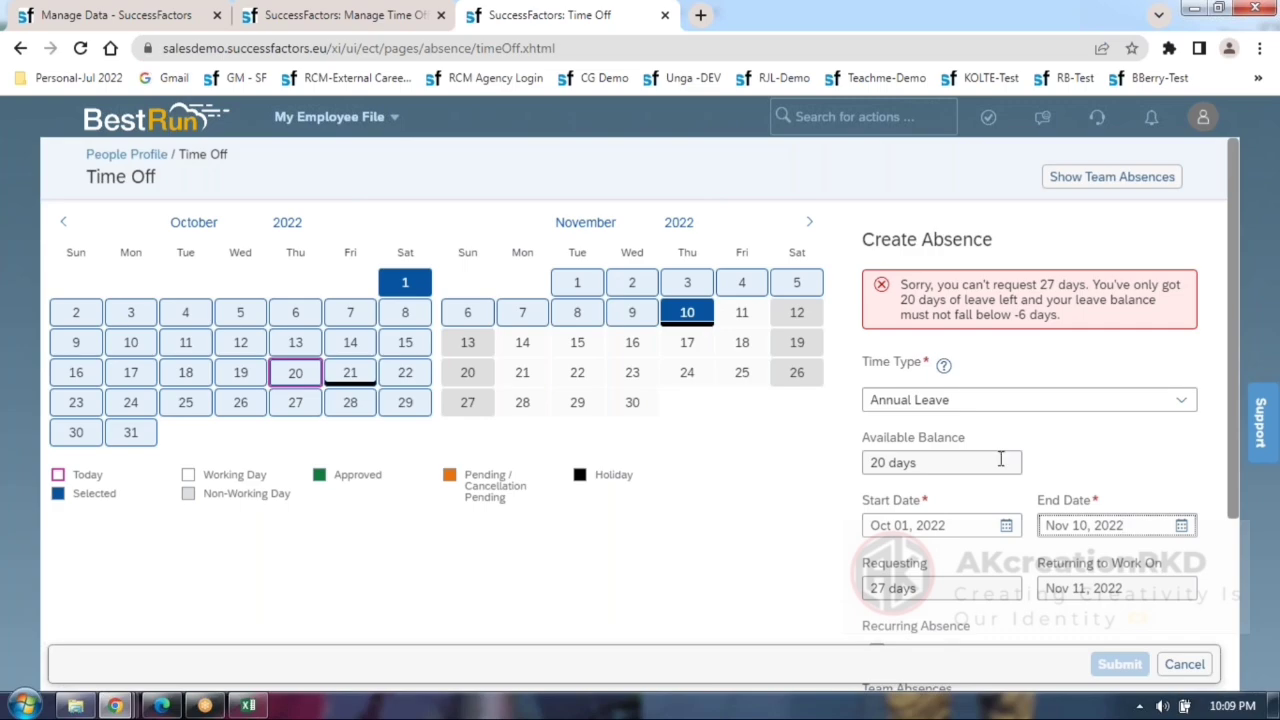
{"action": "scroll", "coordinate": [1000, 460], "scroll_direction": "down", "scroll_amount": 1}
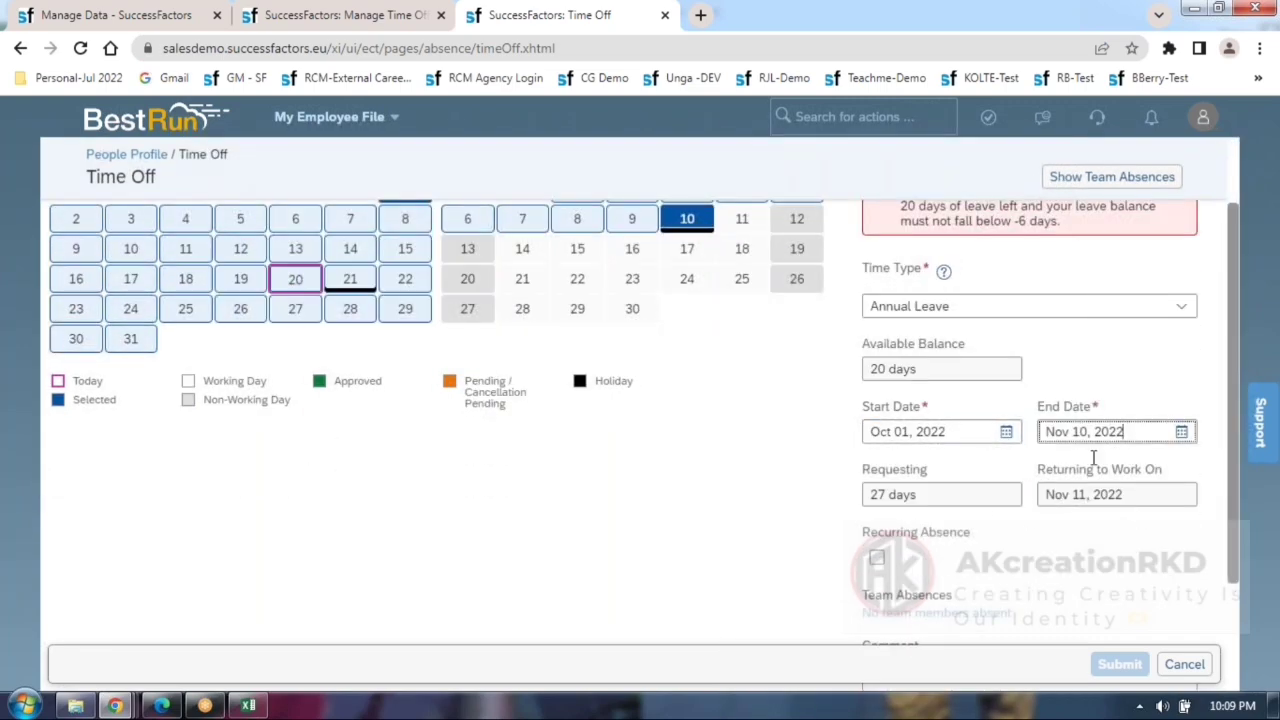
{"action": "left_click", "coordinate": [1180, 431]}
{"action": "left_click", "coordinate": [1167, 556]}
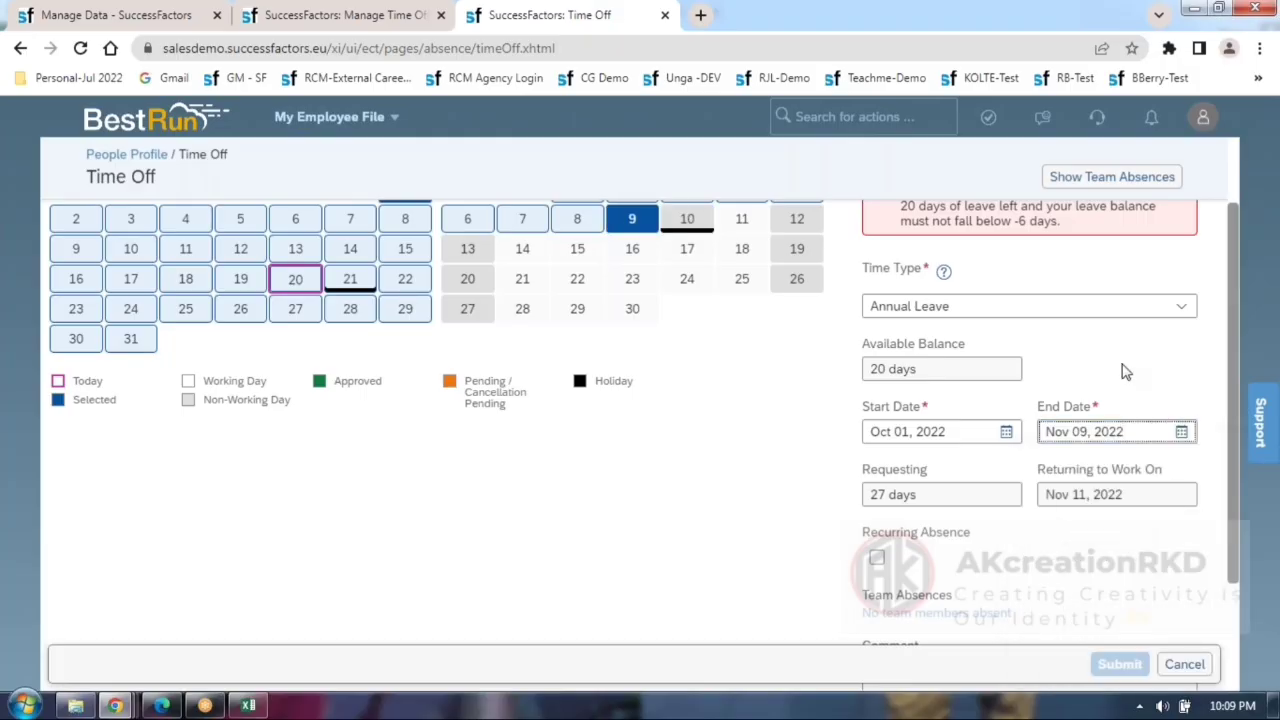
{"action": "scroll", "coordinate": [983, 612], "scroll_direction": "up", "scroll_amount": 1}
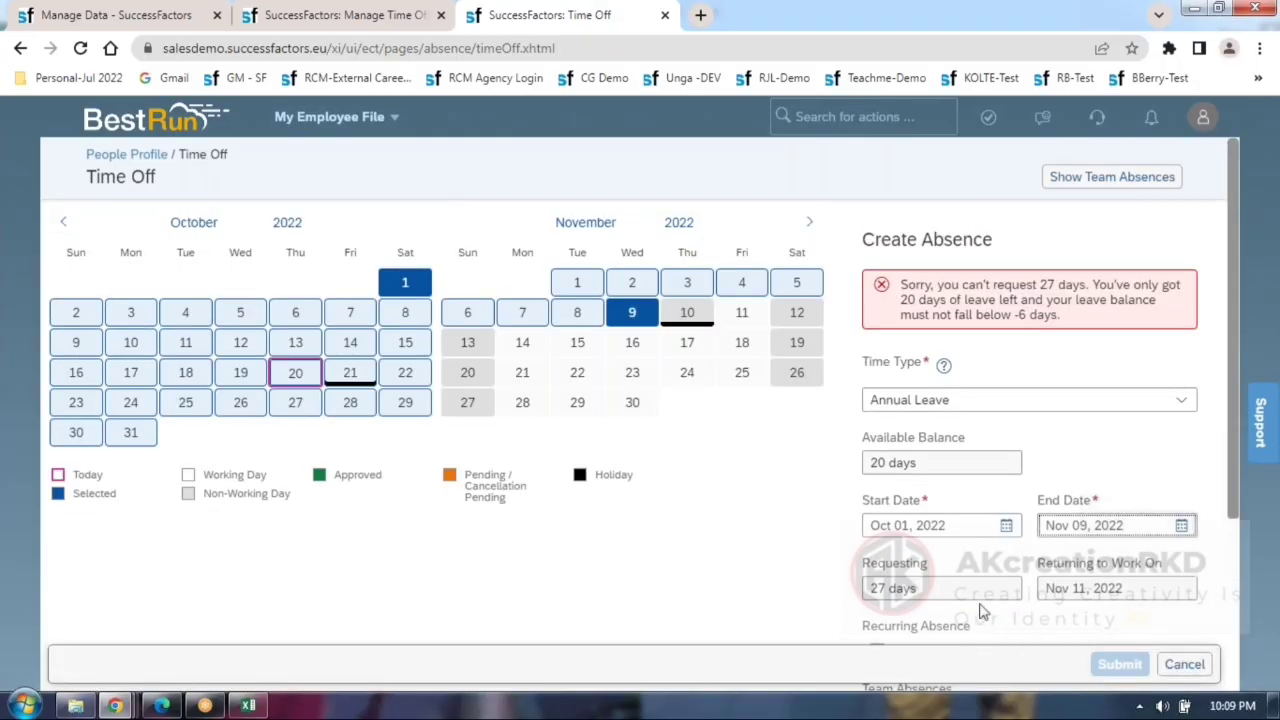
{"action": "left_click", "coordinate": [1181, 525]}
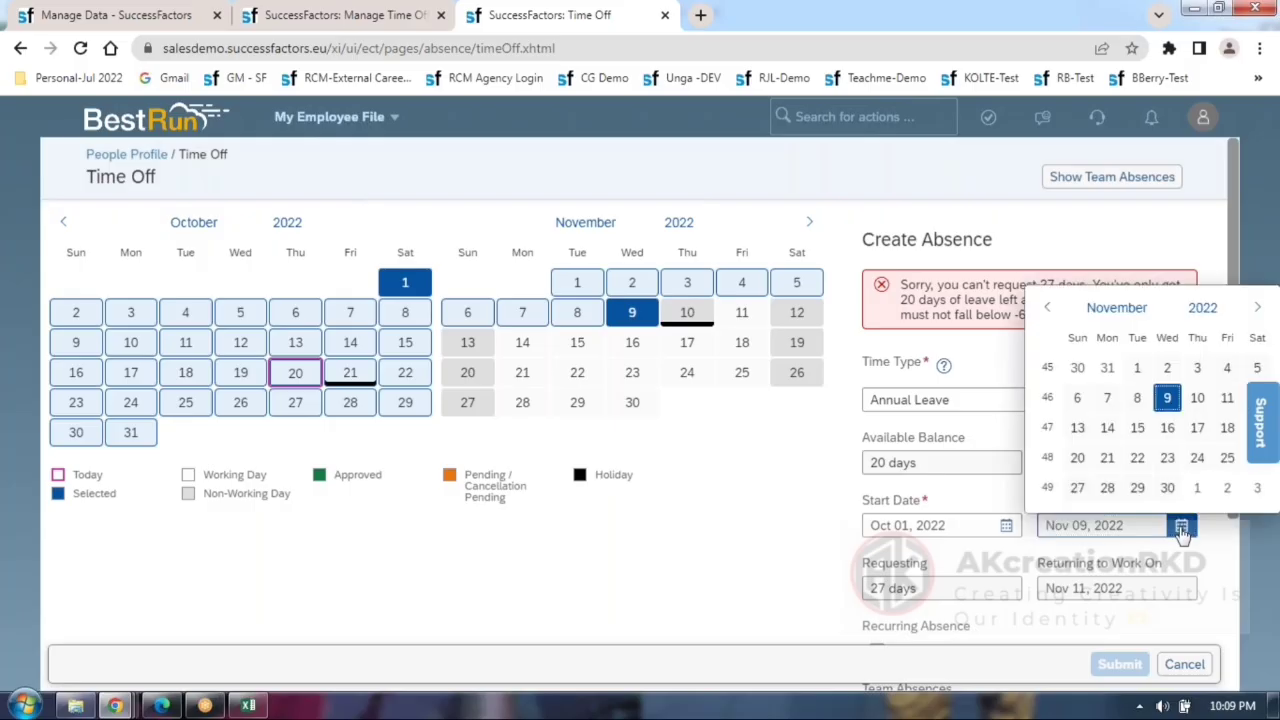
{"action": "left_click", "coordinate": [1137, 400]}
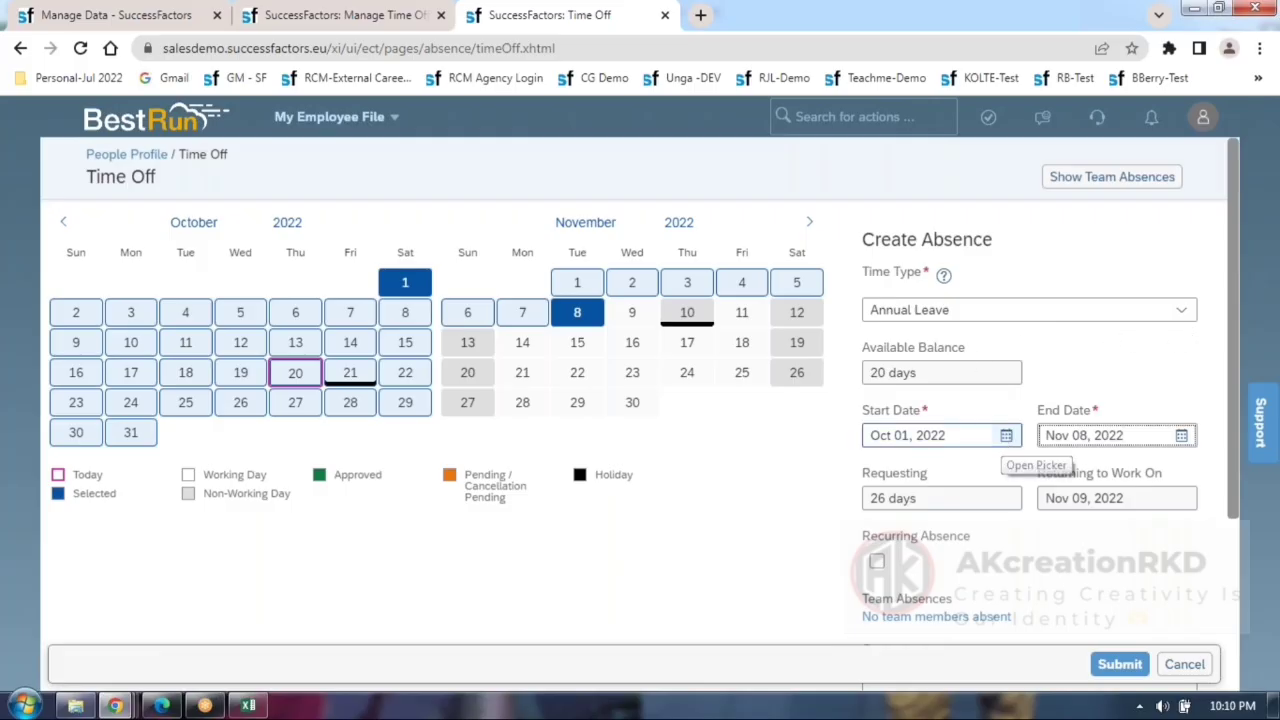
Set the Annual Leave absence to start on Oct 24, 2022 and end on Oct 25, 2022, and submit the request.
{"action": "left_click", "coordinate": [1006, 438]}
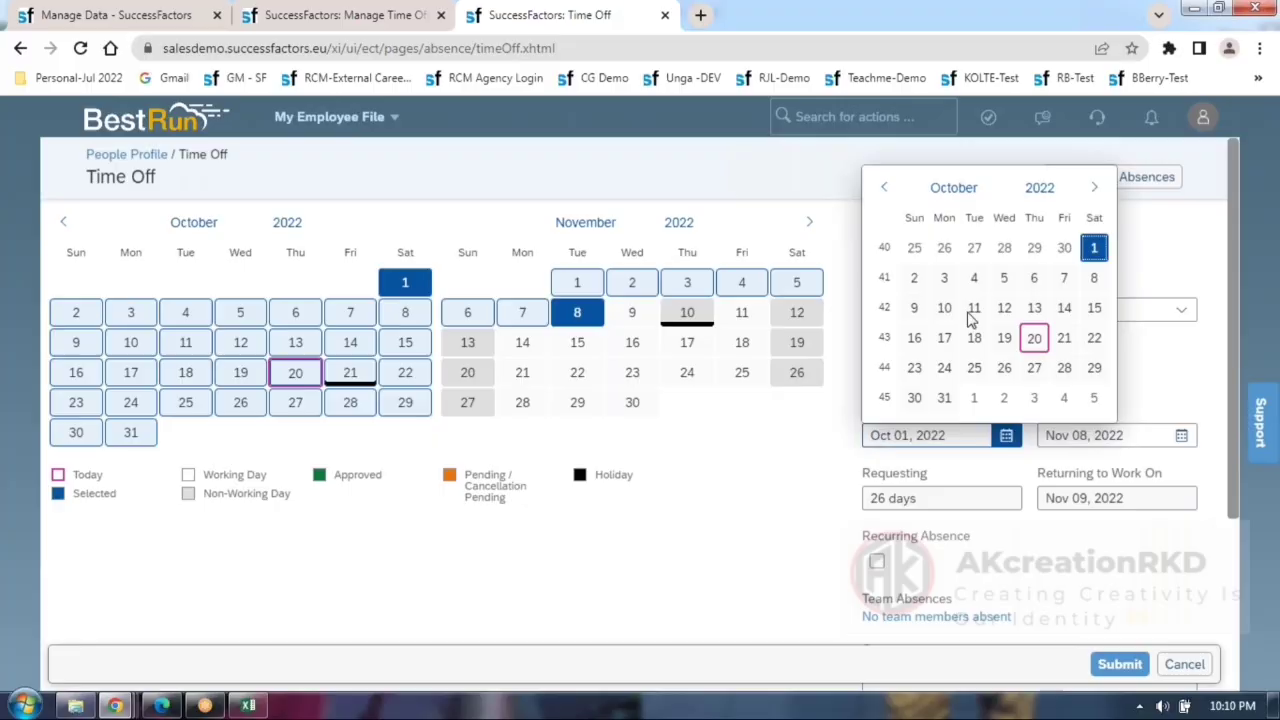
{"action": "left_click", "coordinate": [1094, 187]}
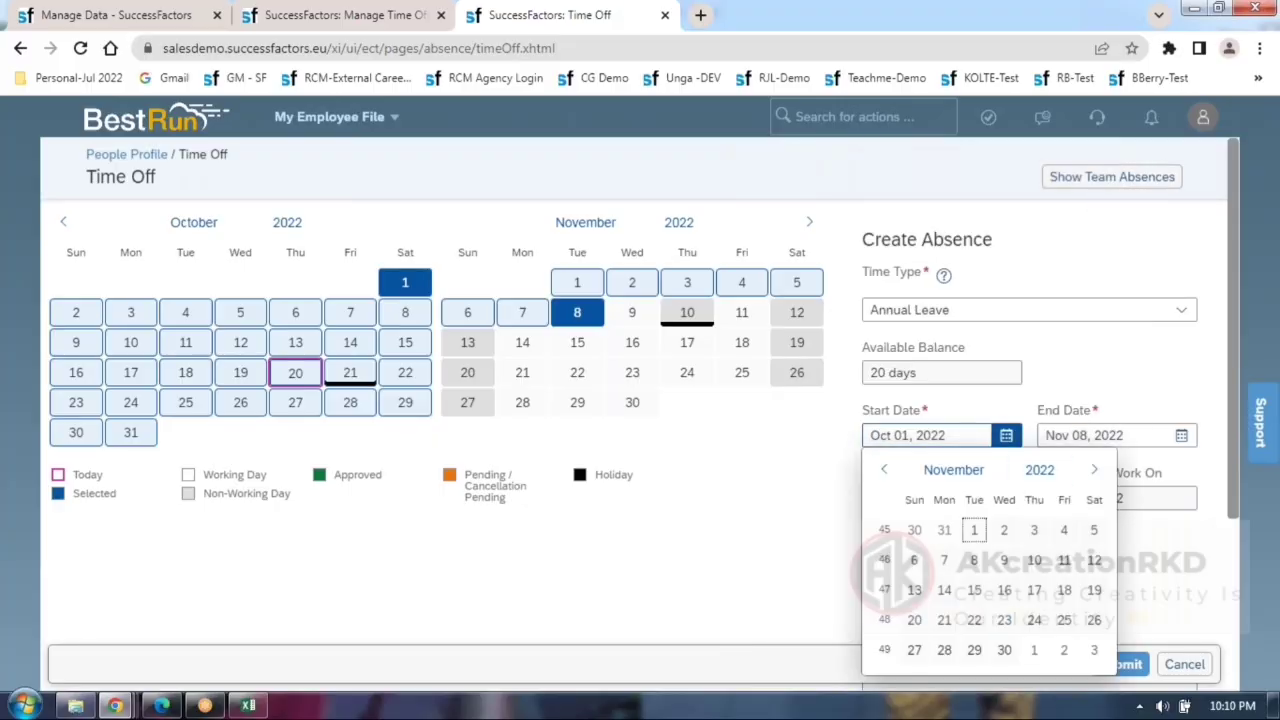
{"action": "left_click", "coordinate": [884, 469]}
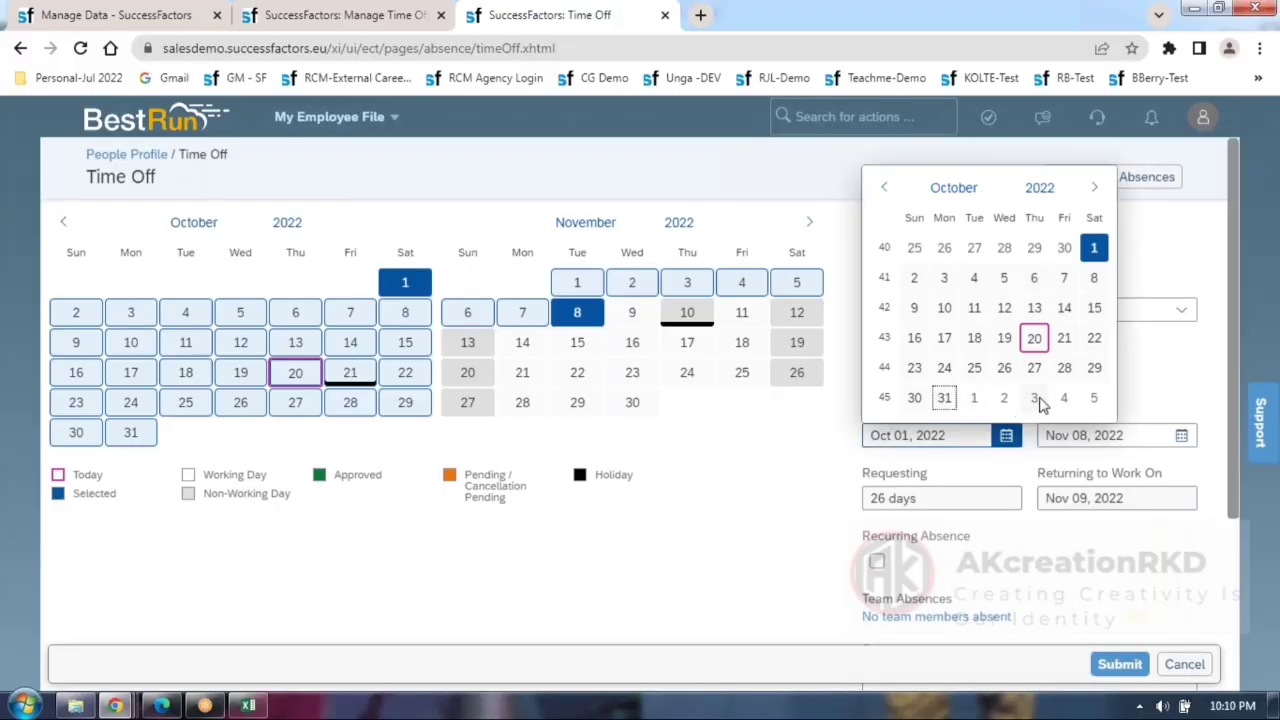
{"action": "left_click", "coordinate": [947, 370]}
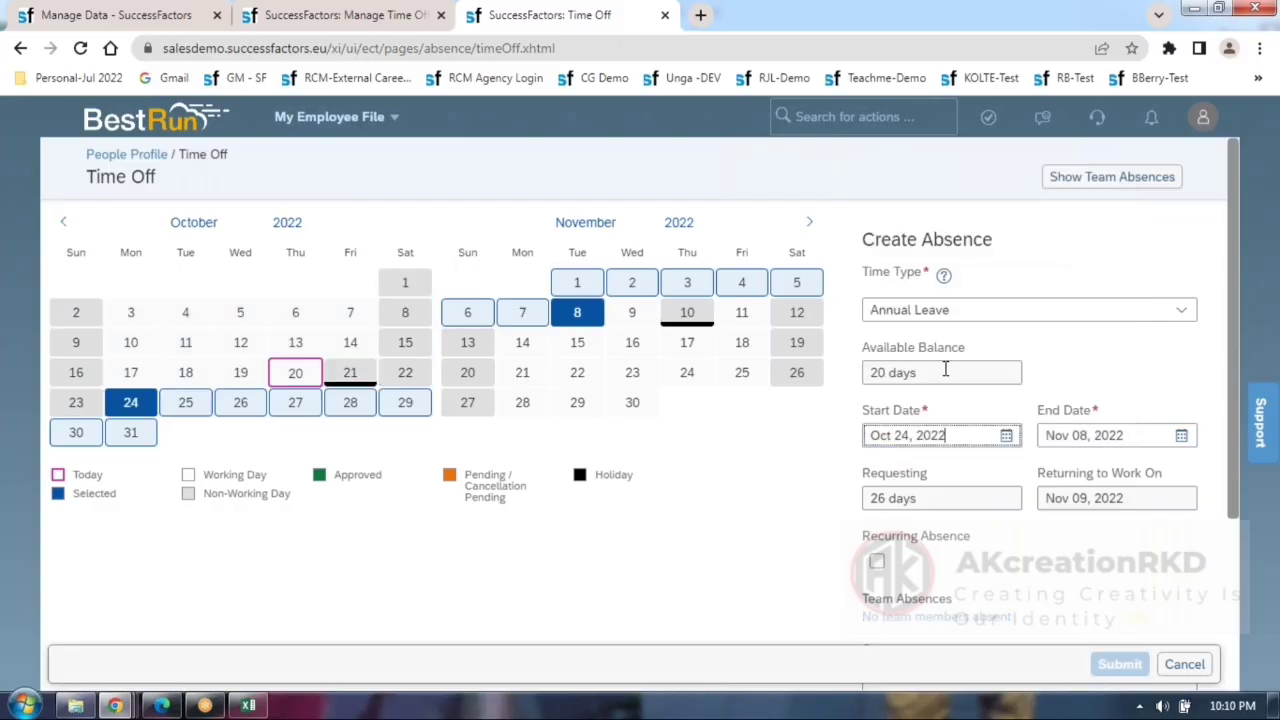
{"action": "left_click", "coordinate": [1182, 437]}
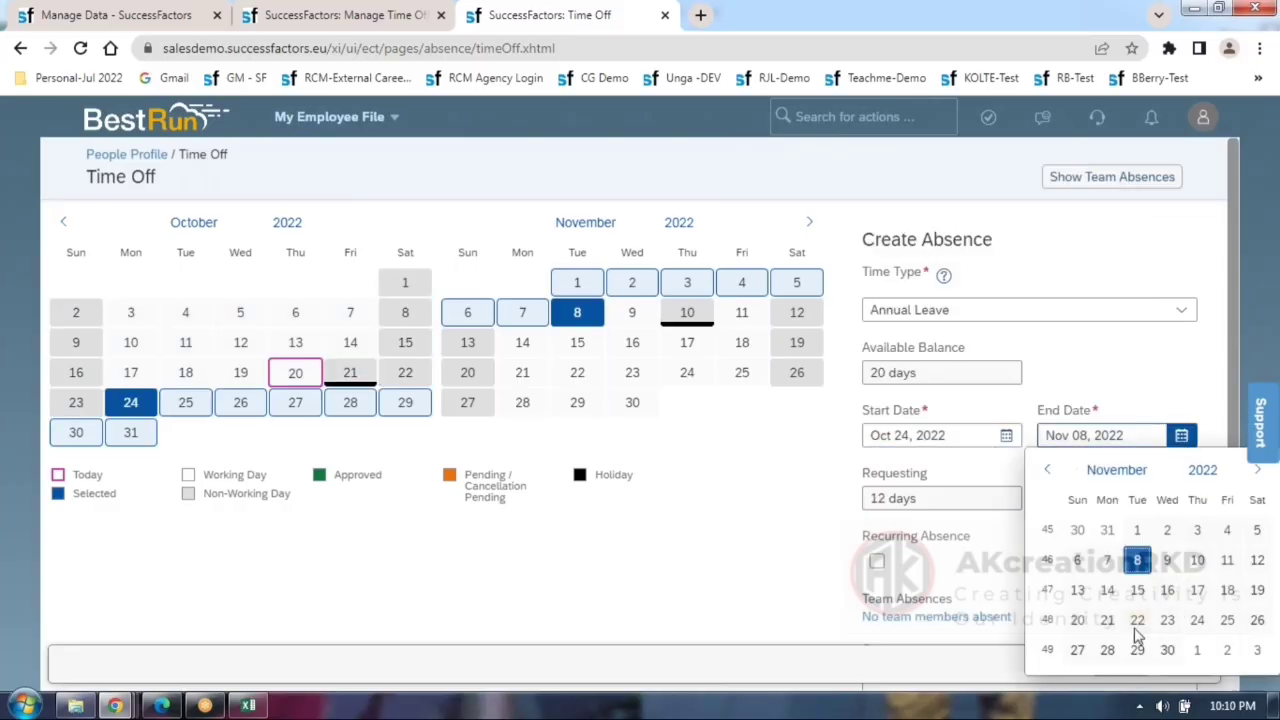
{"action": "left_click", "coordinate": [1050, 474]}
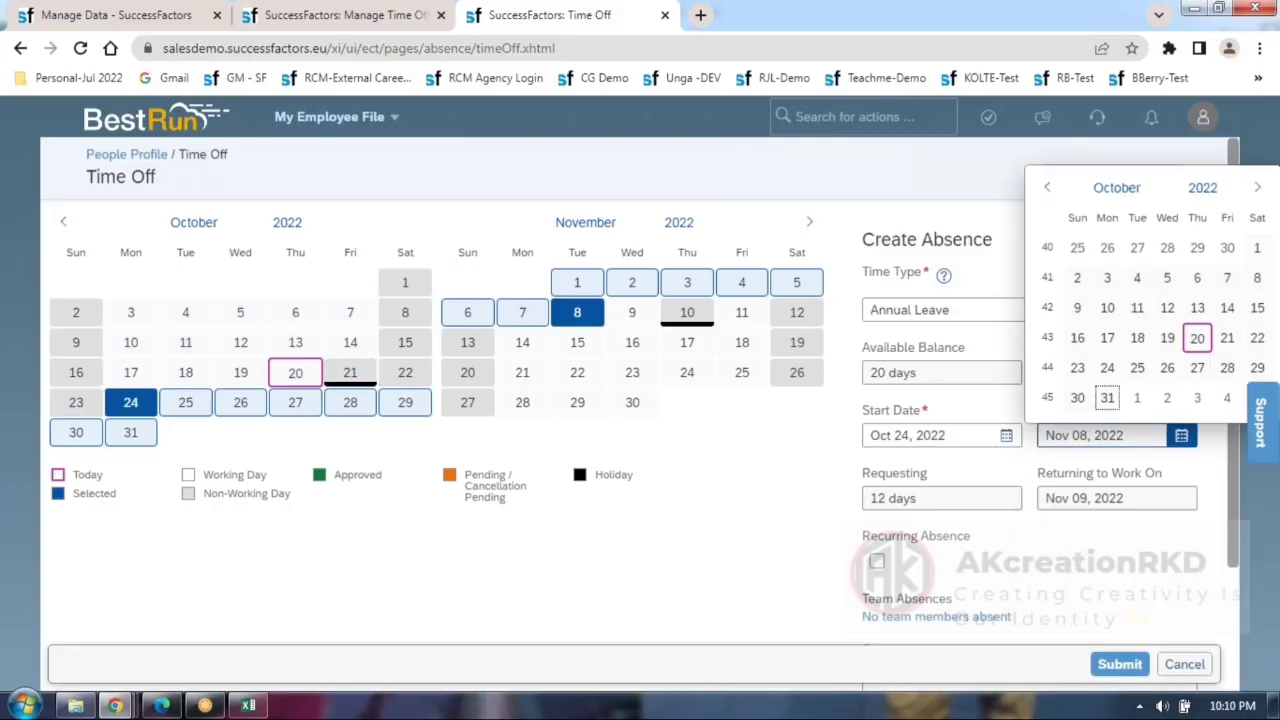
{"action": "left_click", "coordinate": [1137, 368]}
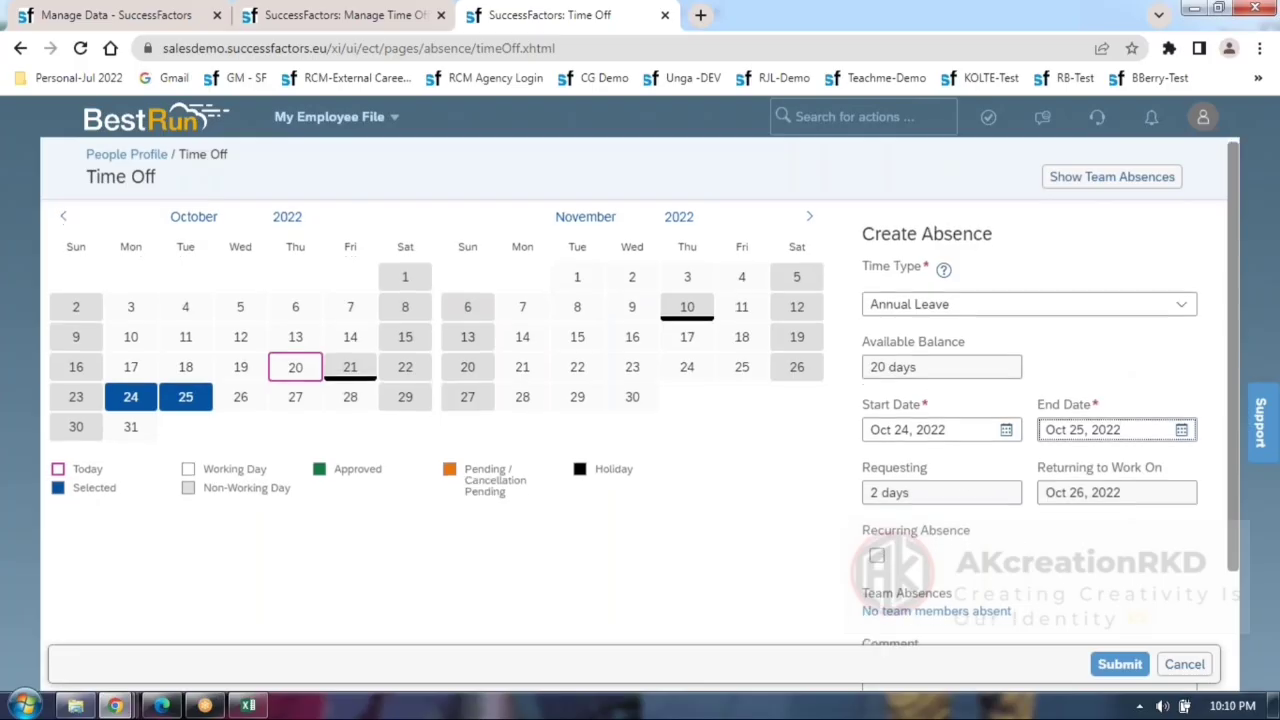
{"action": "scroll", "coordinate": [1030, 577], "scroll_direction": "down", "scroll_amount": 2}
{"action": "left_click", "coordinate": [1120, 664]}
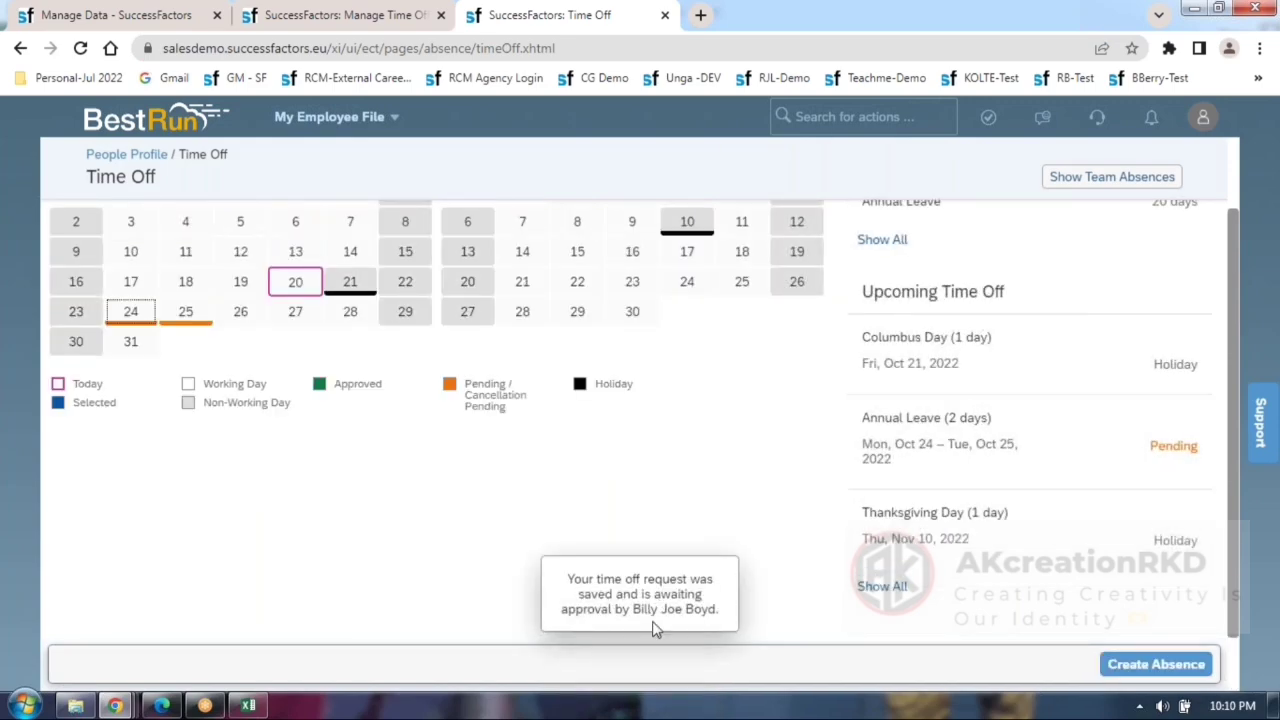
Proxy as the manager who has to approve the employee's time off request.
{"action": "left_click", "coordinate": [1203, 118]}
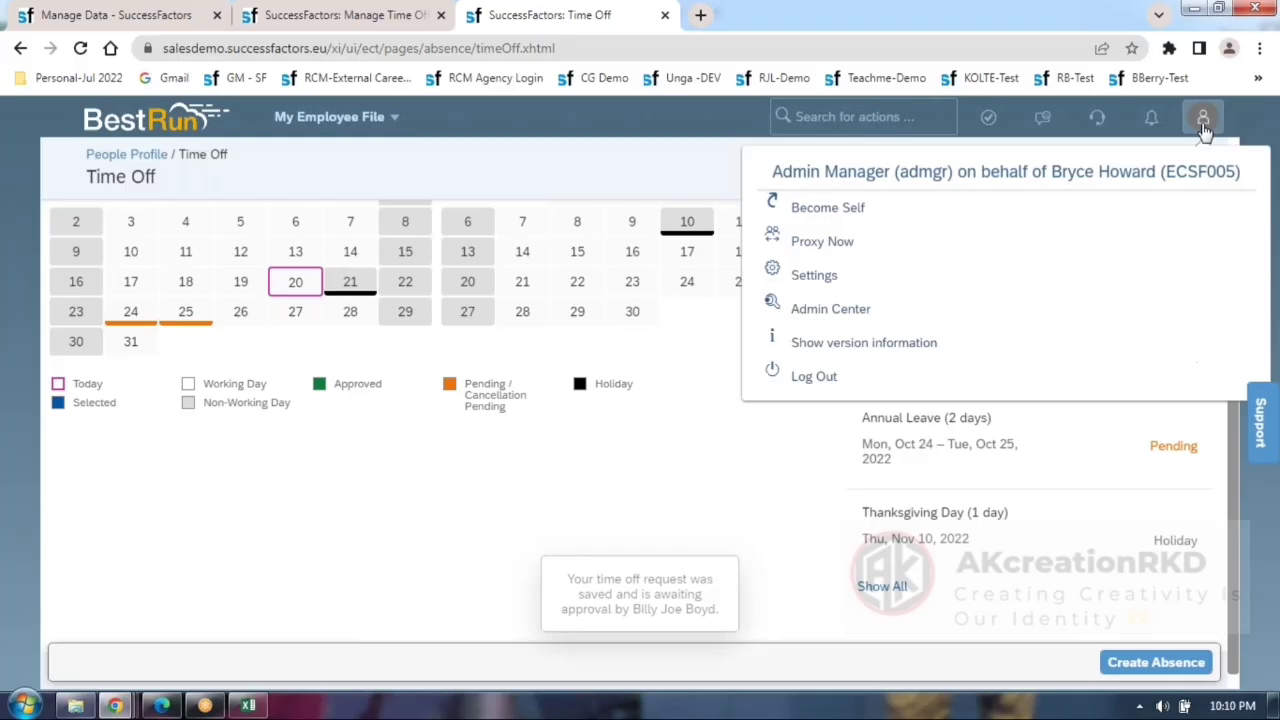
{"action": "left_click", "coordinate": [829, 243]}
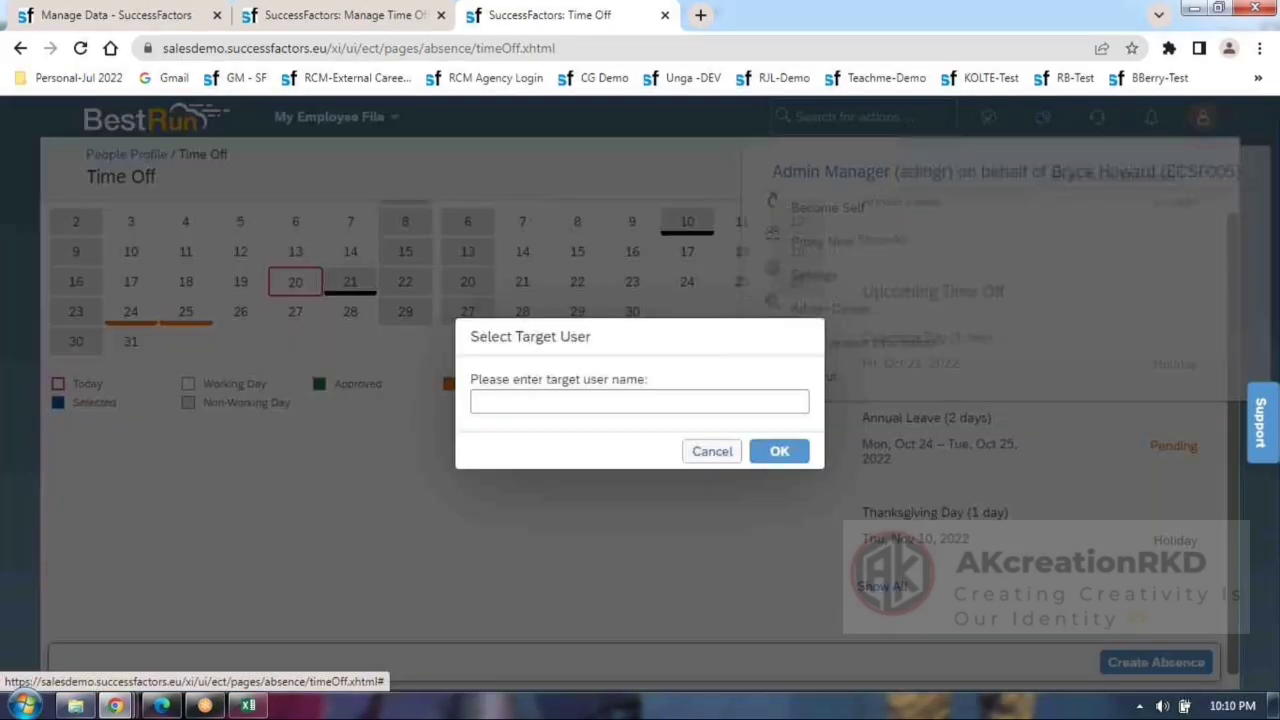
{"action": "type", "text": "bill"}
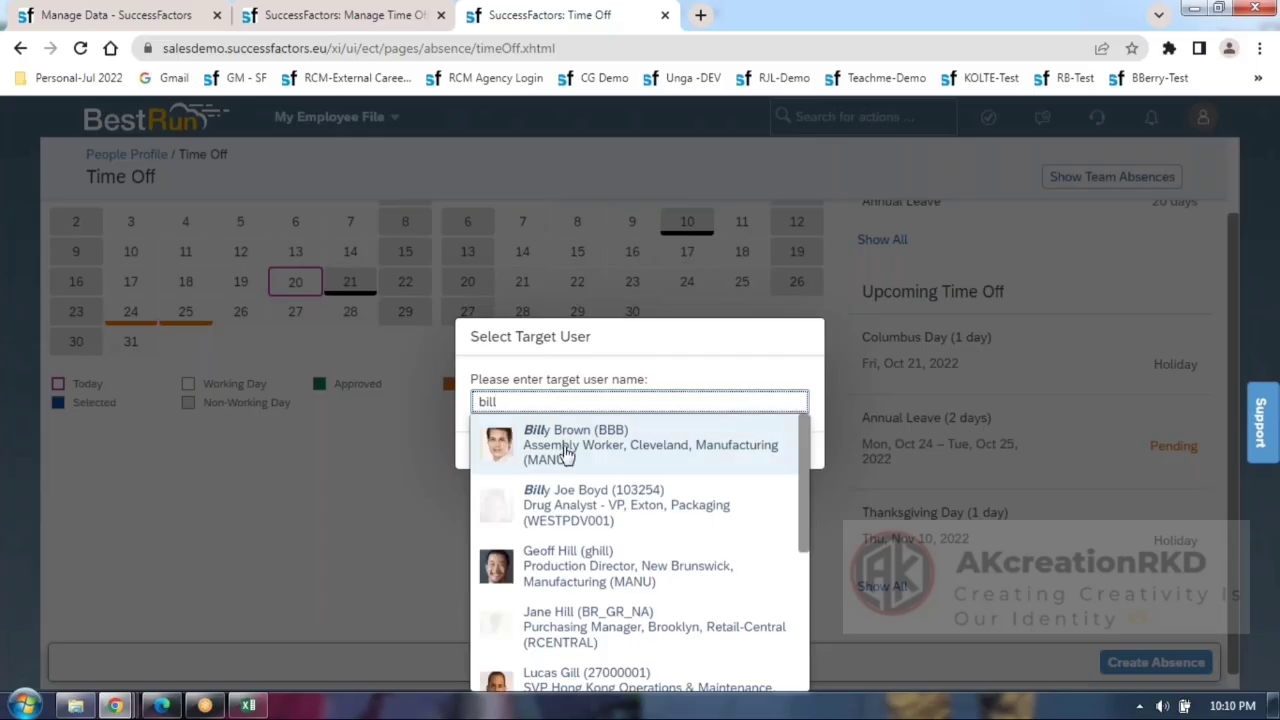
{"action": "left_click", "coordinate": [590, 507]}
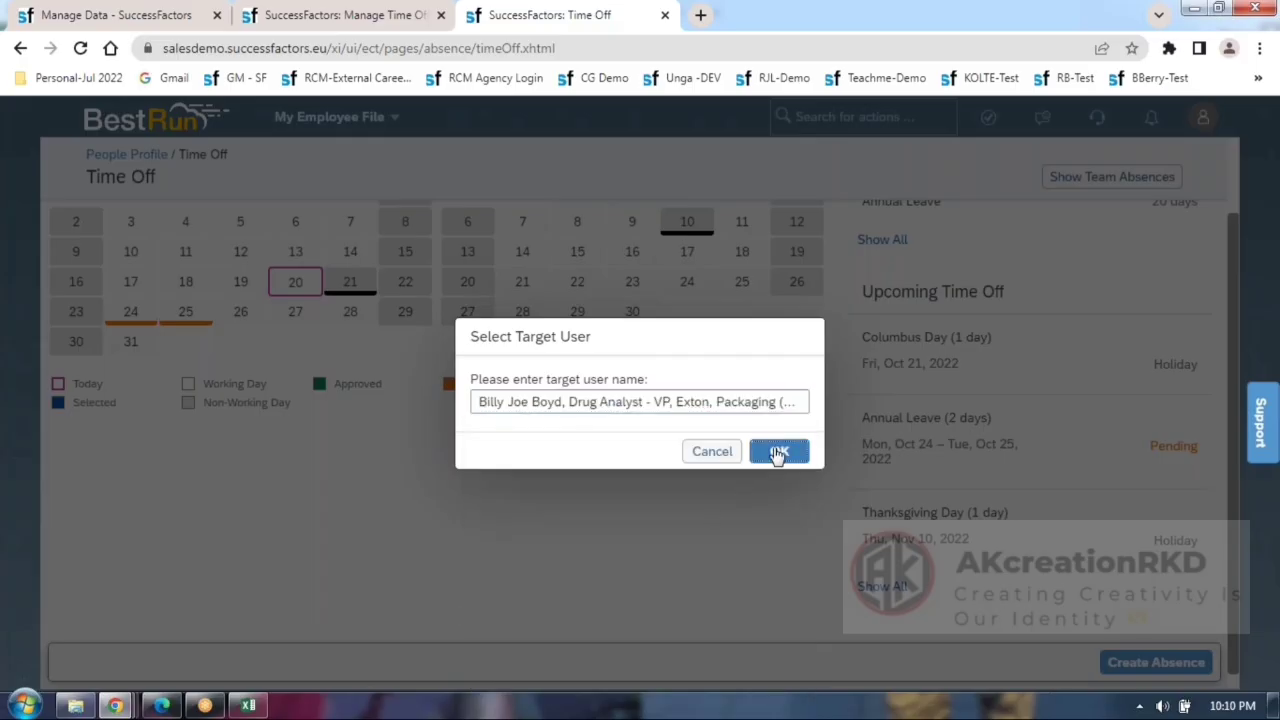
{"action": "left_click", "coordinate": [775, 452]}
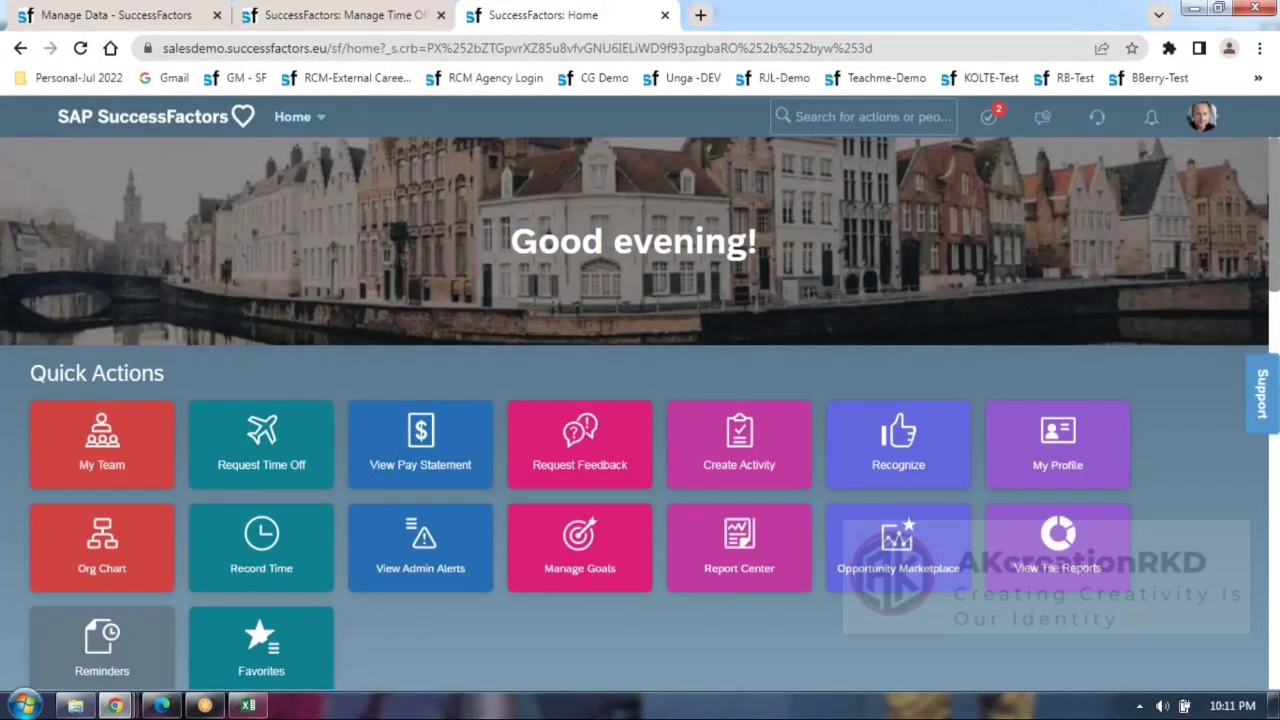
Approve the employee's Annual Leave request for Oct 24 to Oct 25, 2022 from the manager's home page.
{"action": "scroll", "coordinate": [324, 335], "scroll_direction": "down", "scroll_amount": 7}
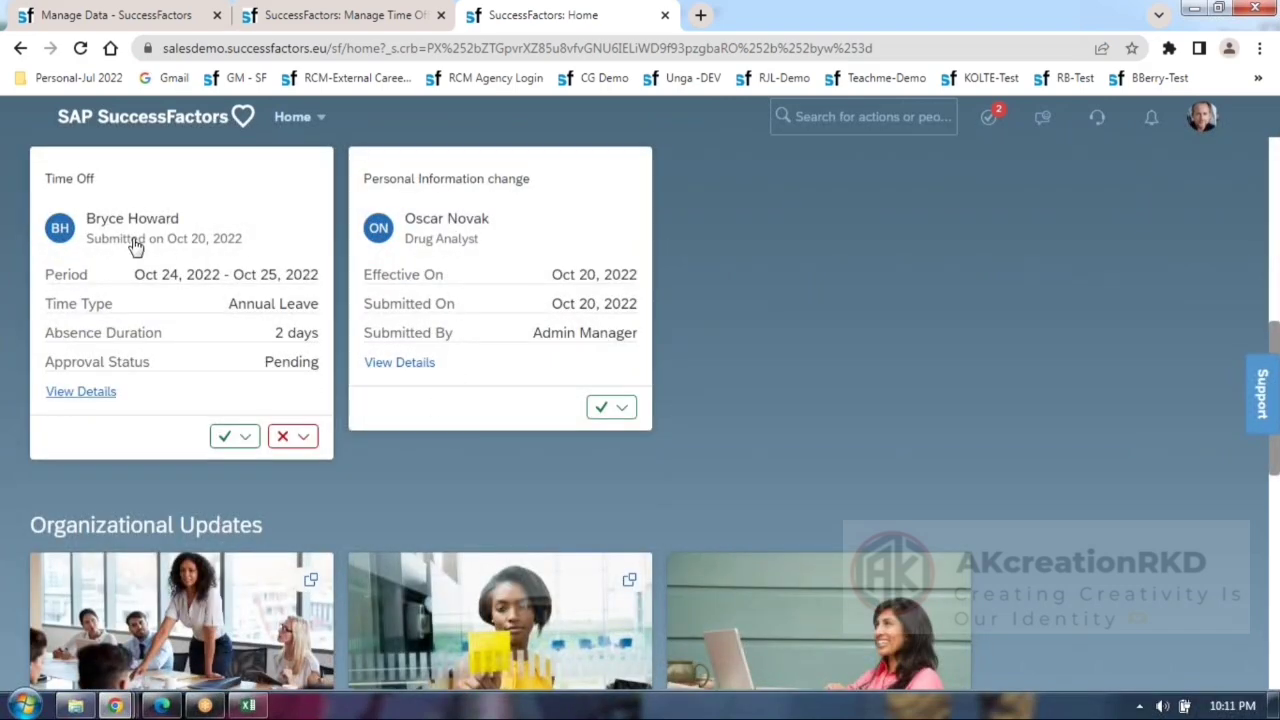
{"action": "left_click", "coordinate": [240, 437]}
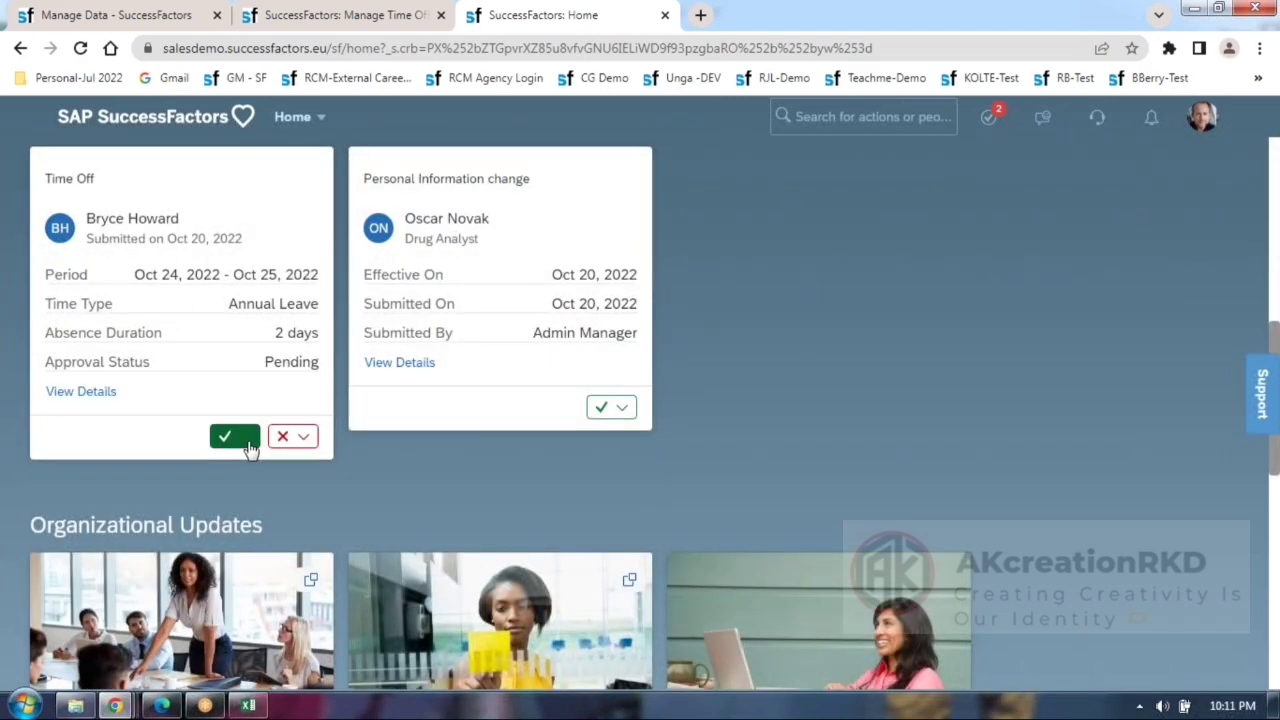
{"action": "left_click", "coordinate": [252, 467]}
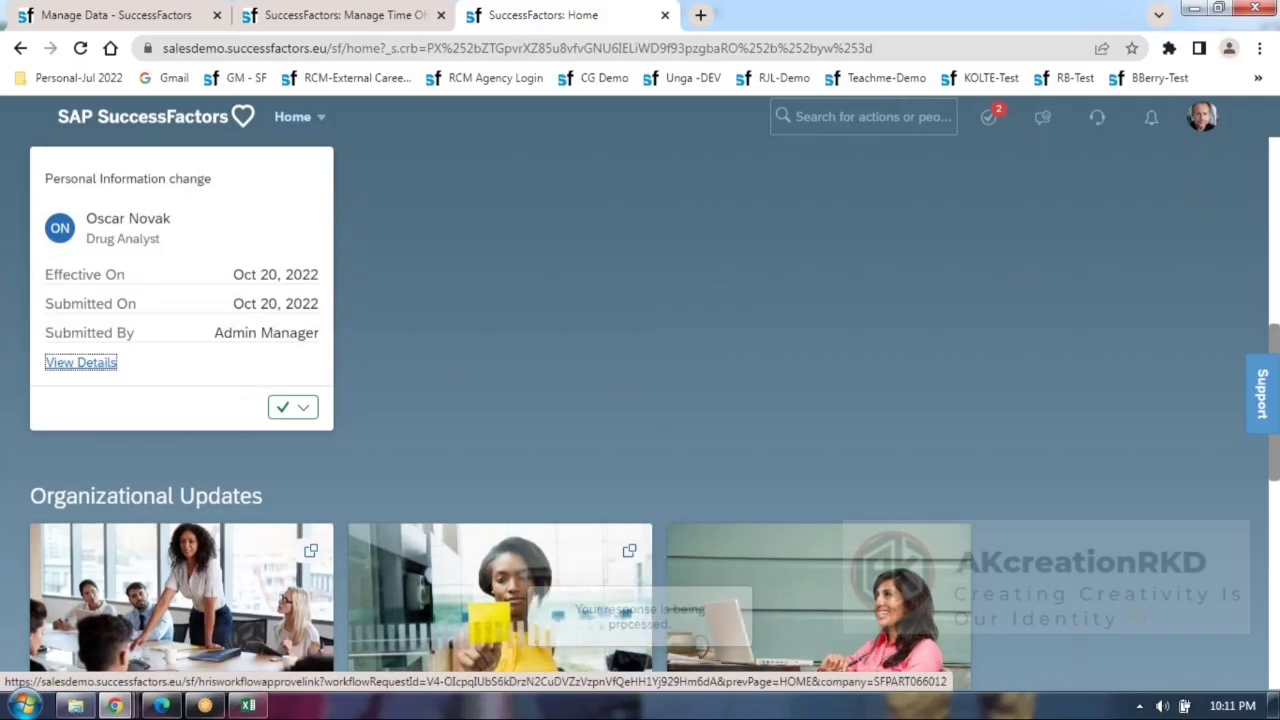
{"action": "left_click", "coordinate": [1202, 116]}
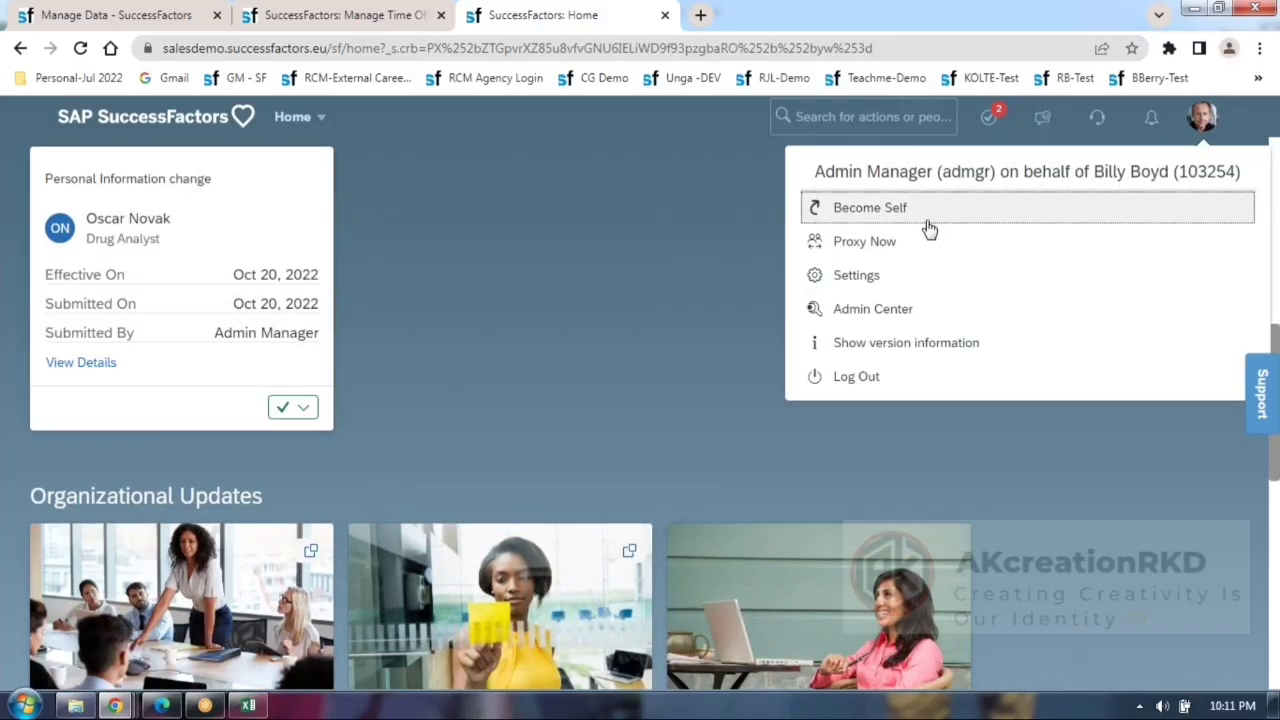
{"action": "left_click", "coordinate": [849, 242]}
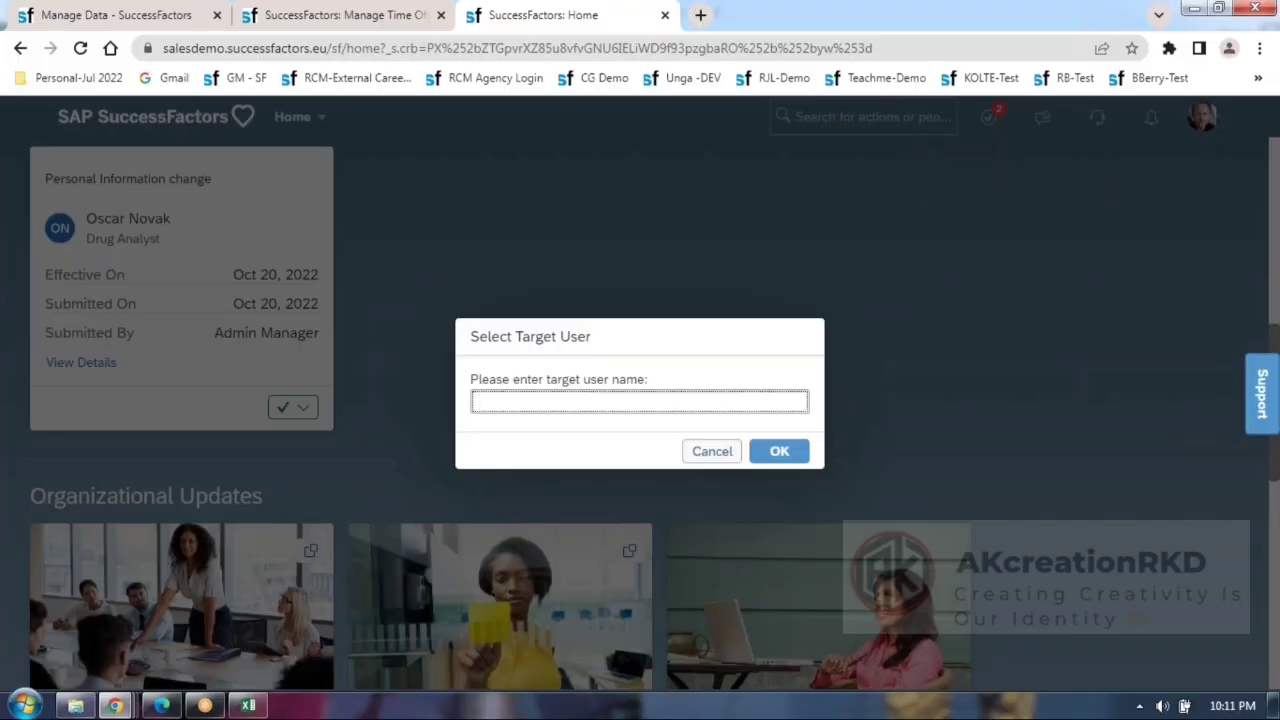
{"action": "left_click", "coordinate": [712, 451]}
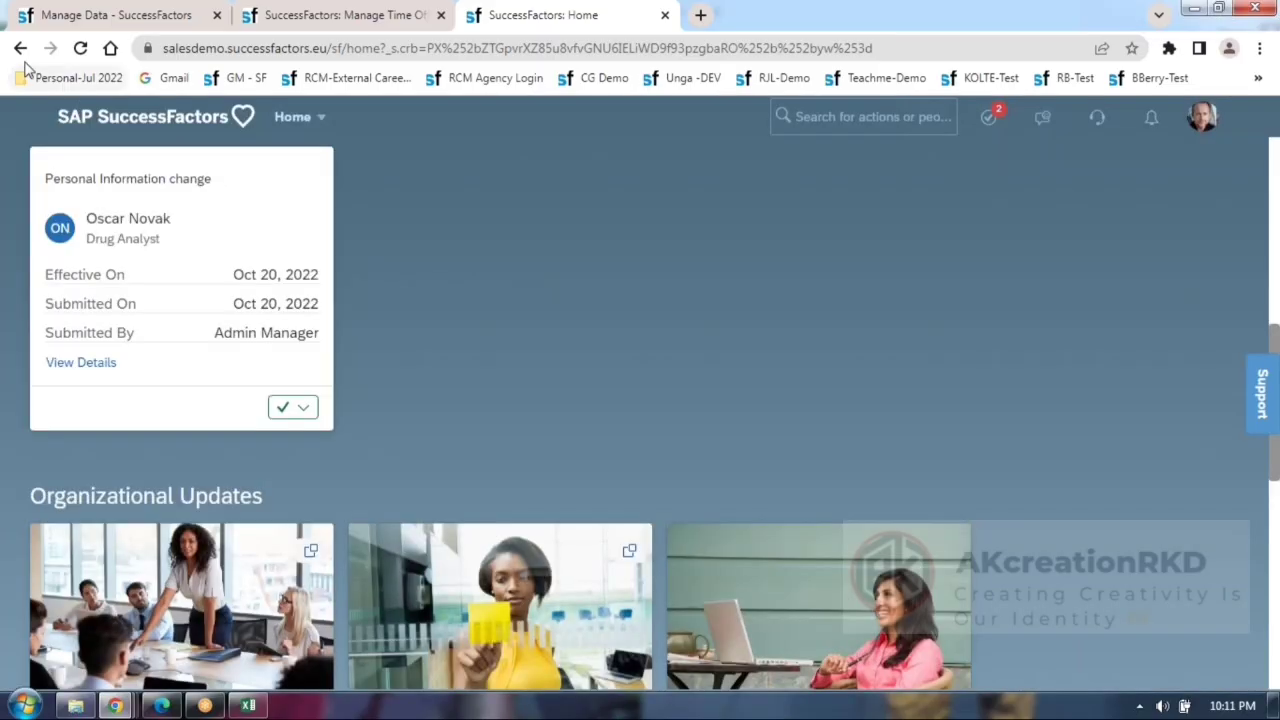
{"action": "left_click", "coordinate": [21, 50]}
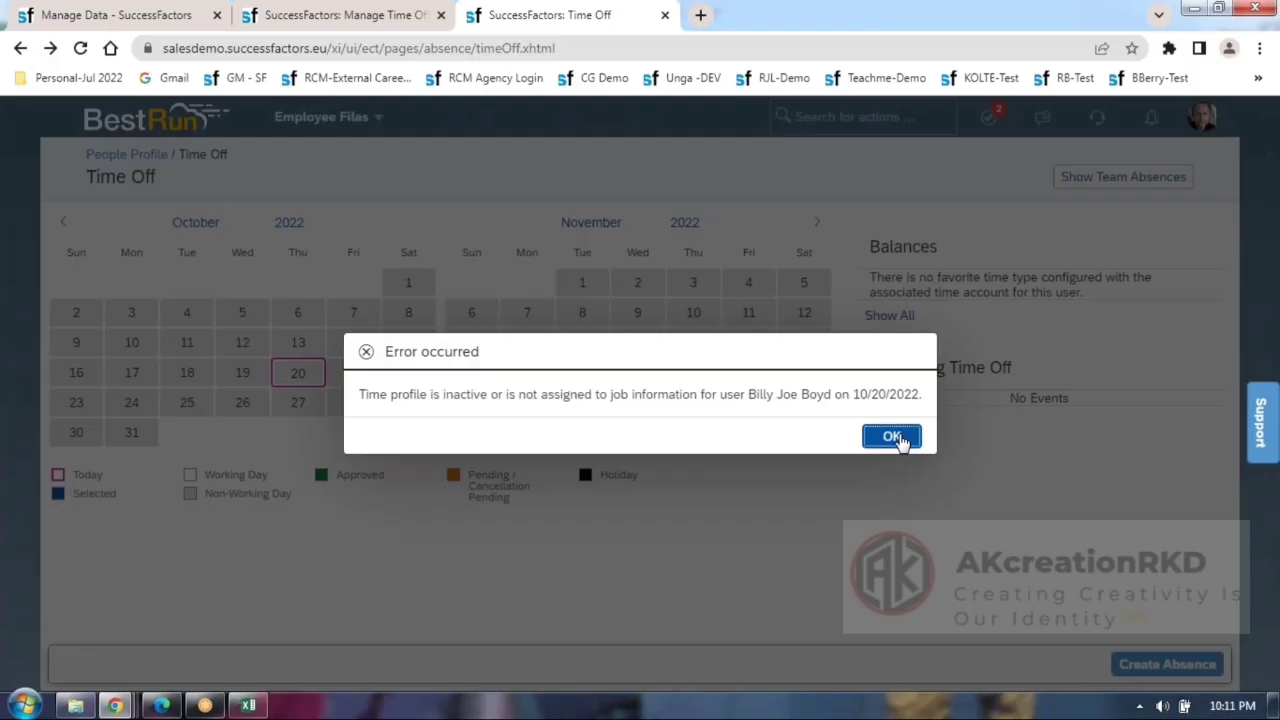
{"action": "left_click", "coordinate": [892, 437]}
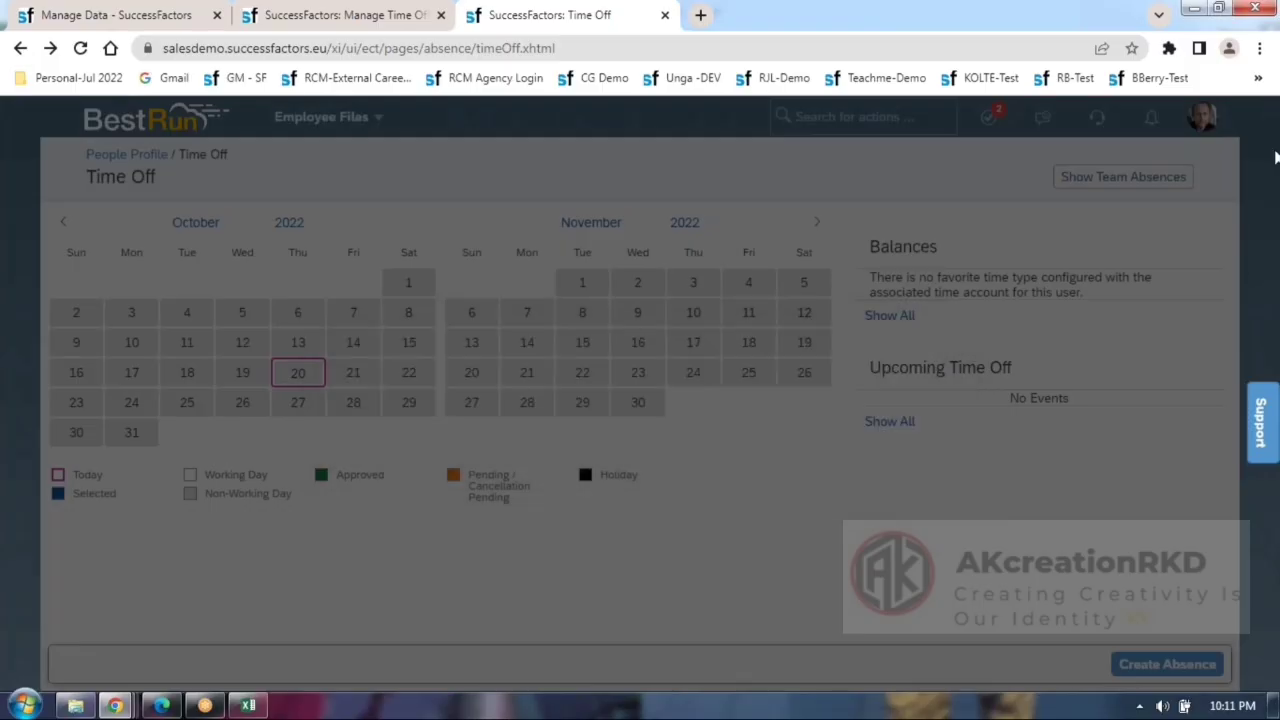
Proxy back as the employee who requested the Annual Leave.
{"action": "left_click", "coordinate": [1202, 116]}
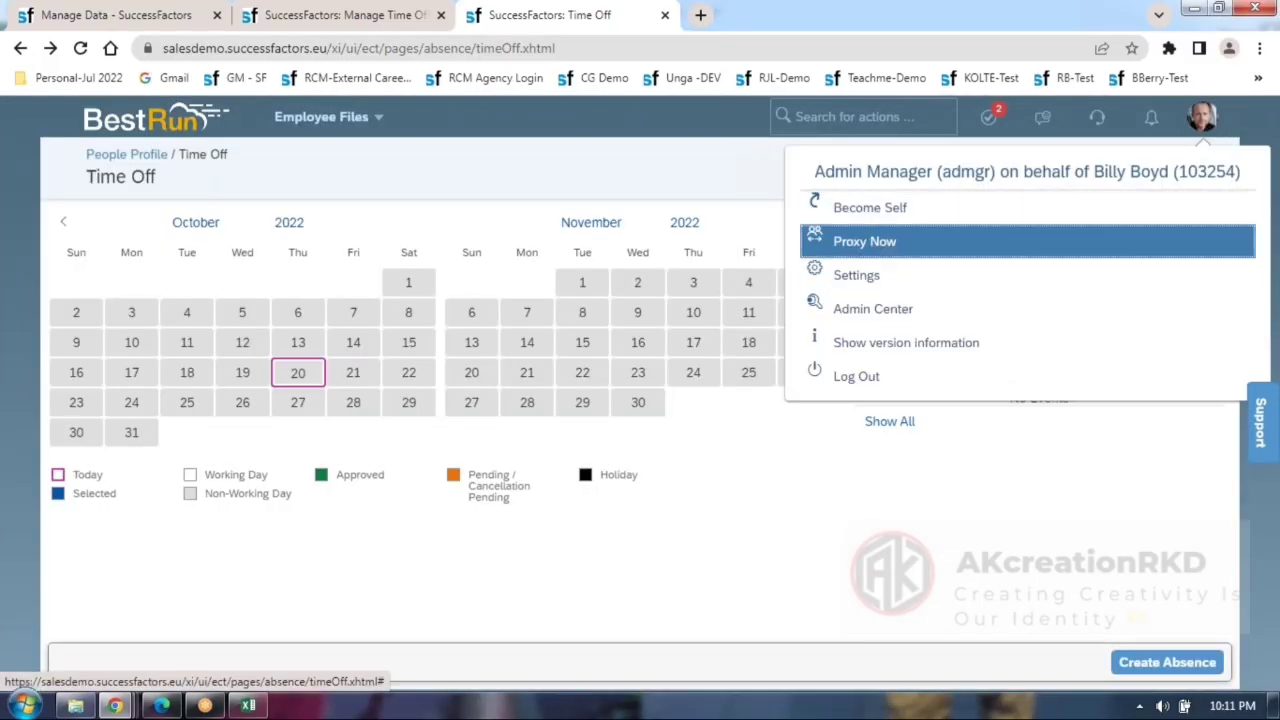
{"action": "left_click", "coordinate": [866, 242]}
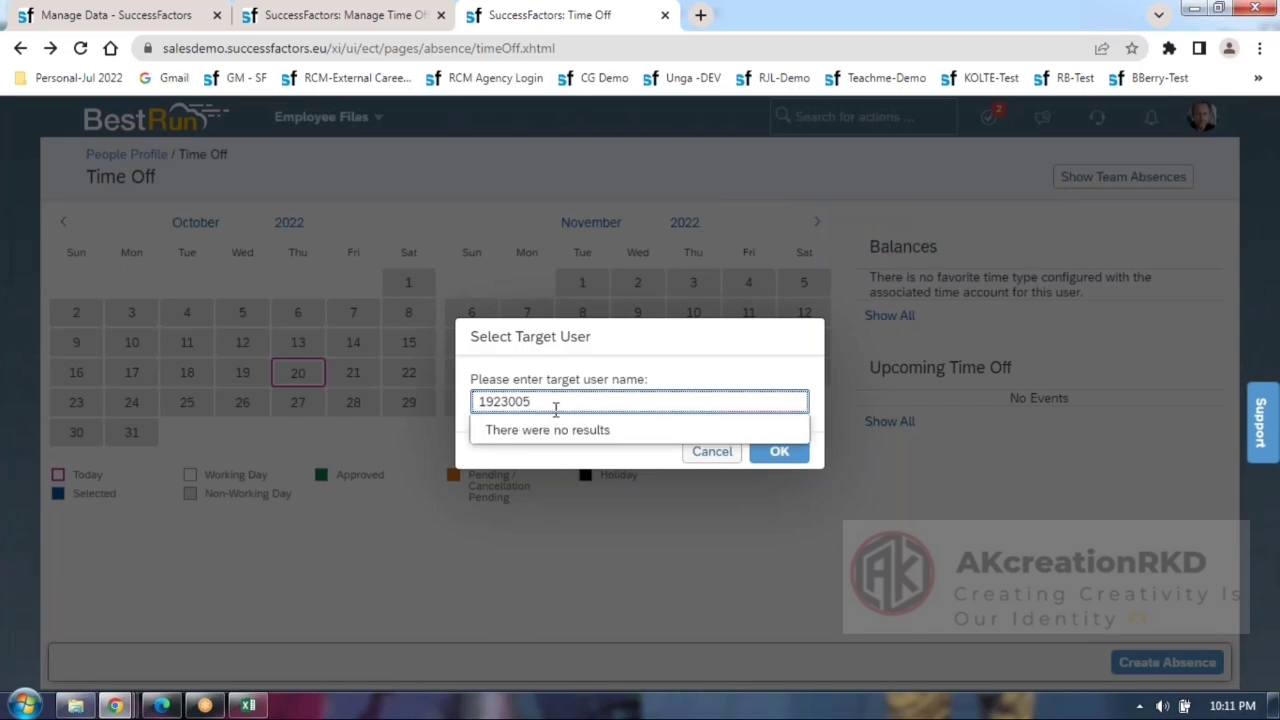
{"action": "key", "text": "BackSpace"}
{"action": "key", "text": "BackSpace"}
{"action": "key", "text": "BackSpace"}
{"action": "key", "text": "BackSpace"}
{"action": "key", "text": "BackSpace"}
{"action": "key", "text": "BackSpace"}
{"action": "key", "text": "BackSpace"}
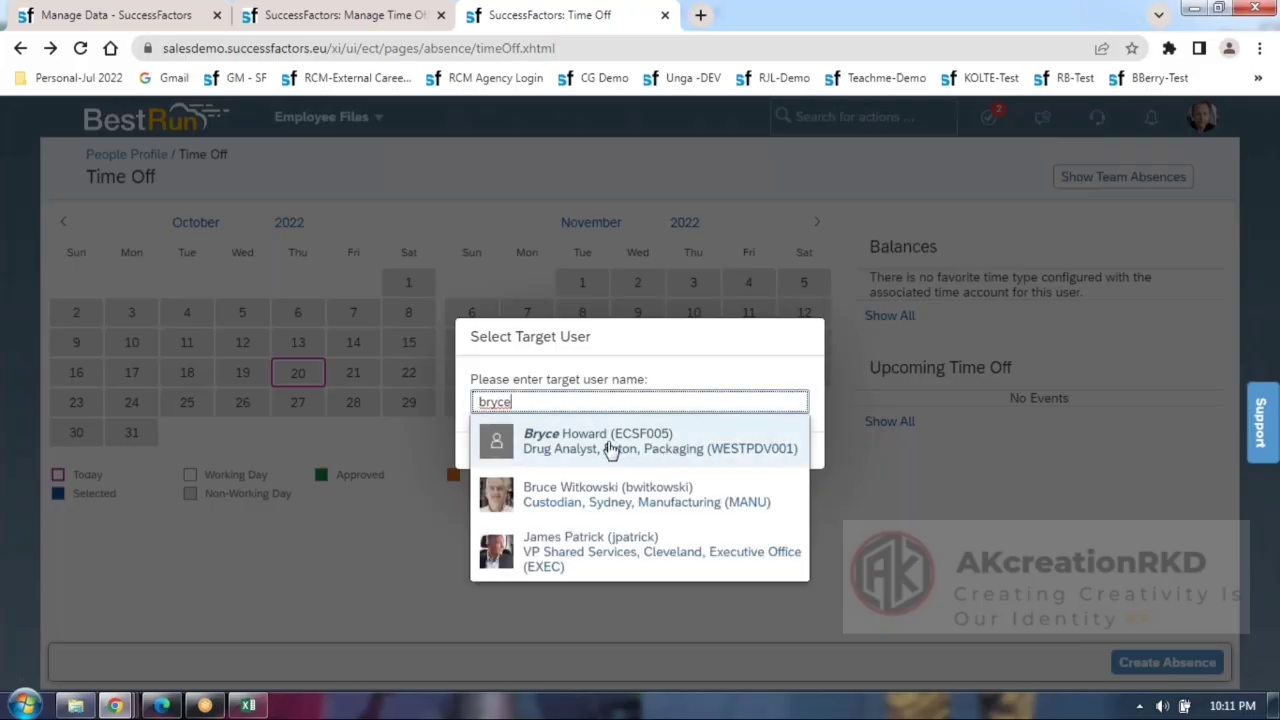
{"action": "left_click", "coordinate": [609, 449]}
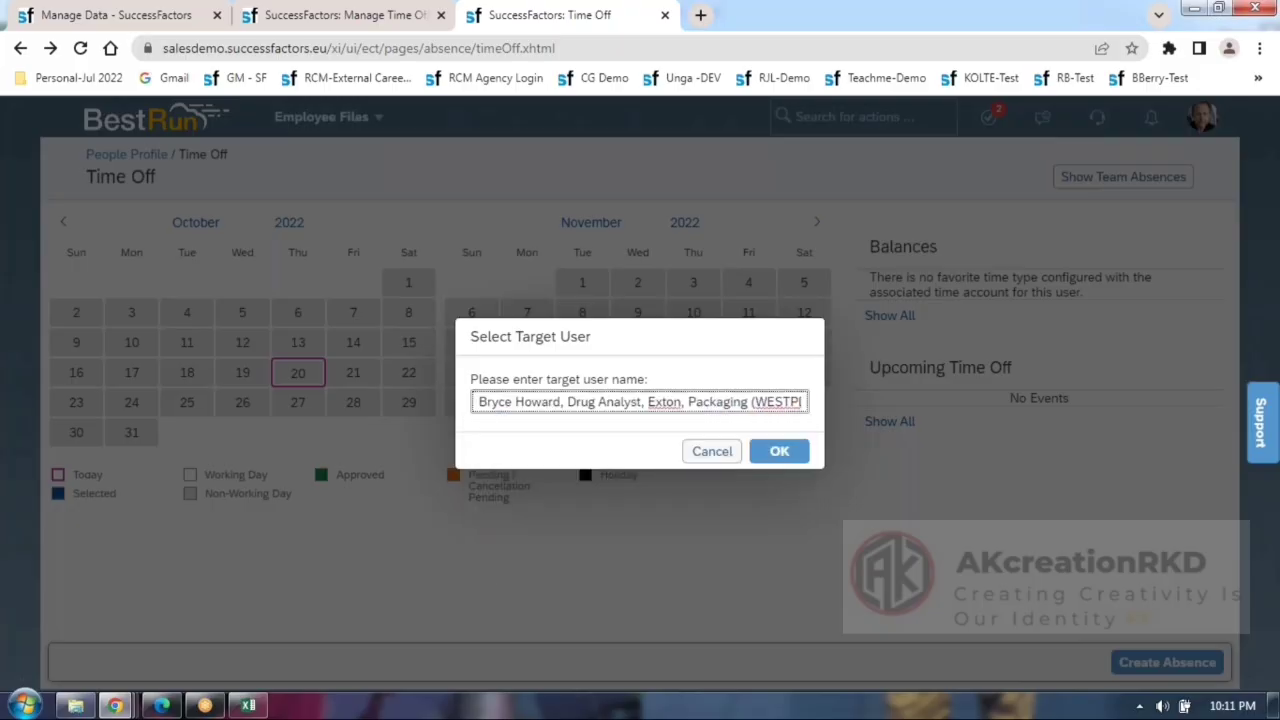
{"action": "left_click", "coordinate": [777, 451]}
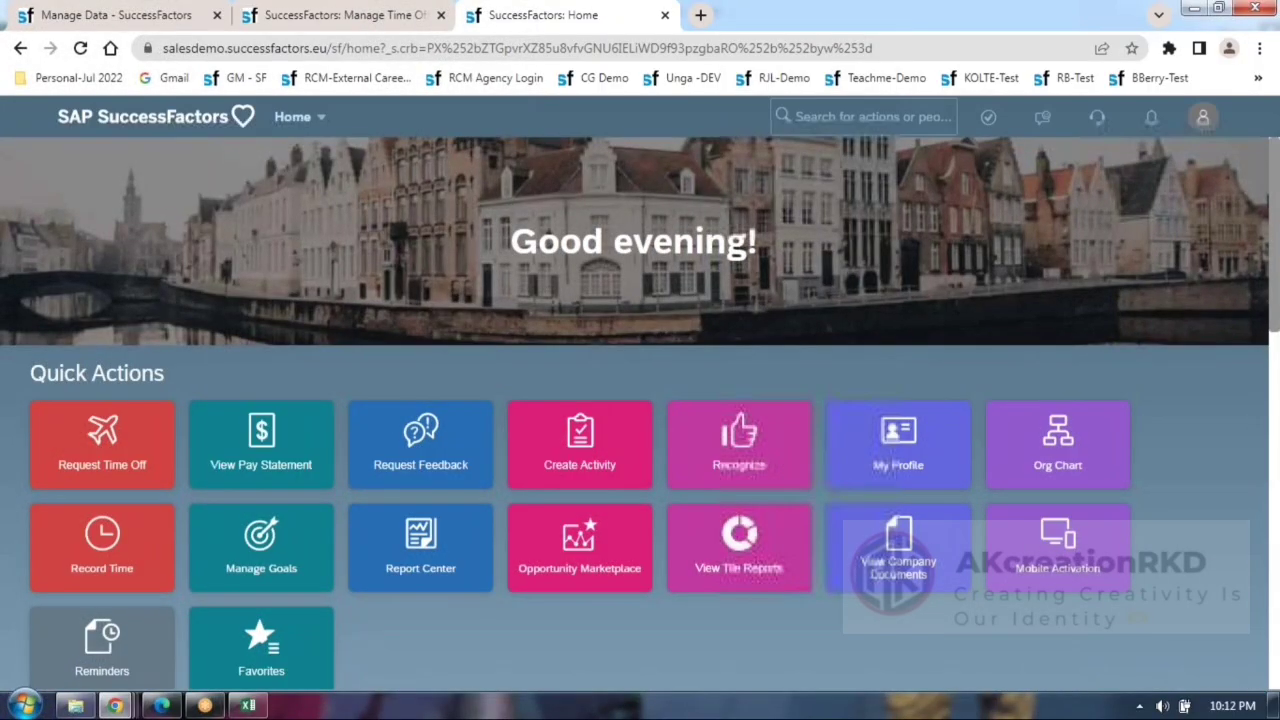
{"action": "scroll", "coordinate": [643, 468], "scroll_direction": "down", "scroll_amount": 3}
{"action": "scroll", "coordinate": [709, 497], "scroll_direction": "up", "scroll_amount": 3}
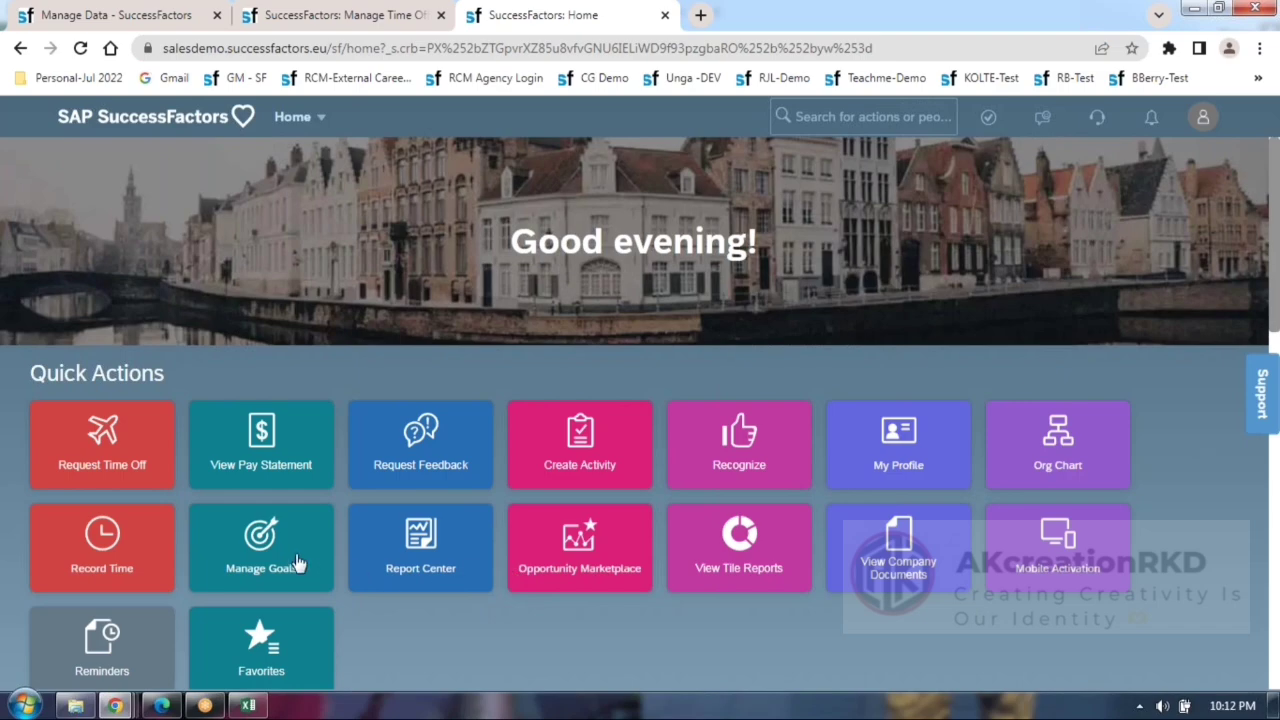
{"action": "scroll", "coordinate": [303, 534], "scroll_direction": "down", "scroll_amount": 2}
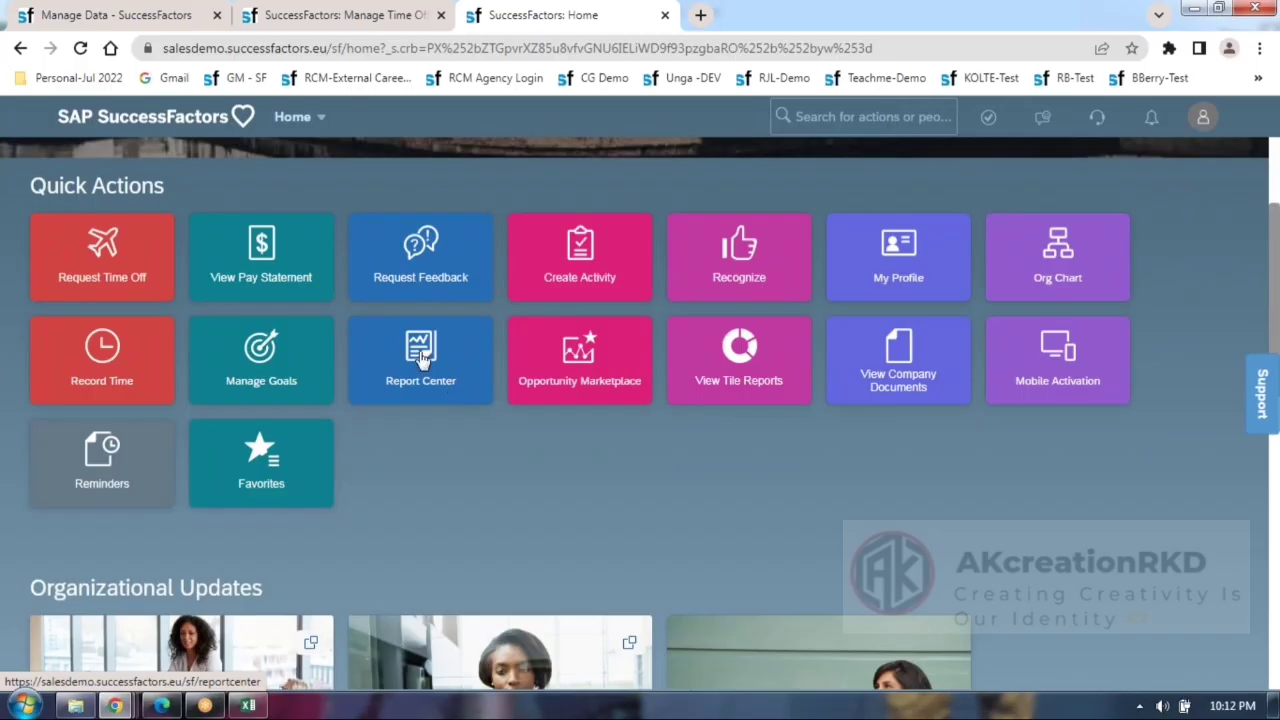
Check the employee's available Annual Leave balance in a new time off request and cancel the request.
{"action": "left_click", "coordinate": [117, 280]}
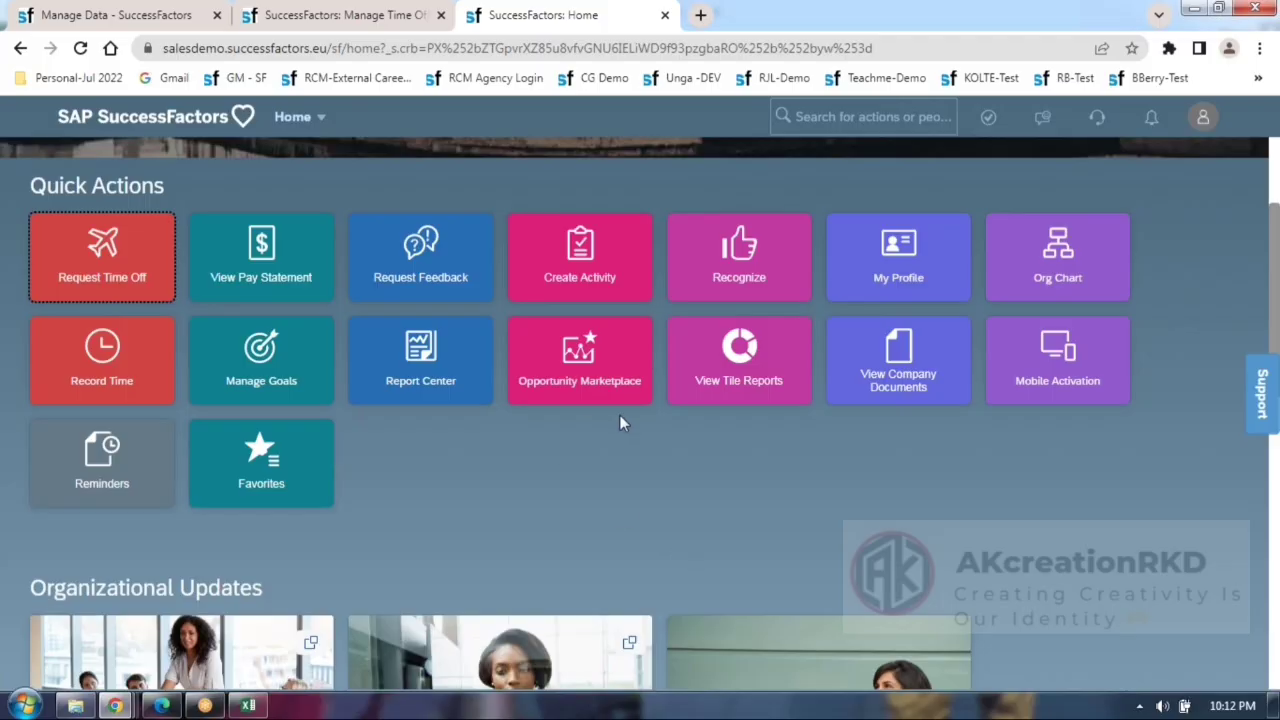
{"action": "scroll", "coordinate": [589, 466], "scroll_direction": "up", "scroll_amount": 2}
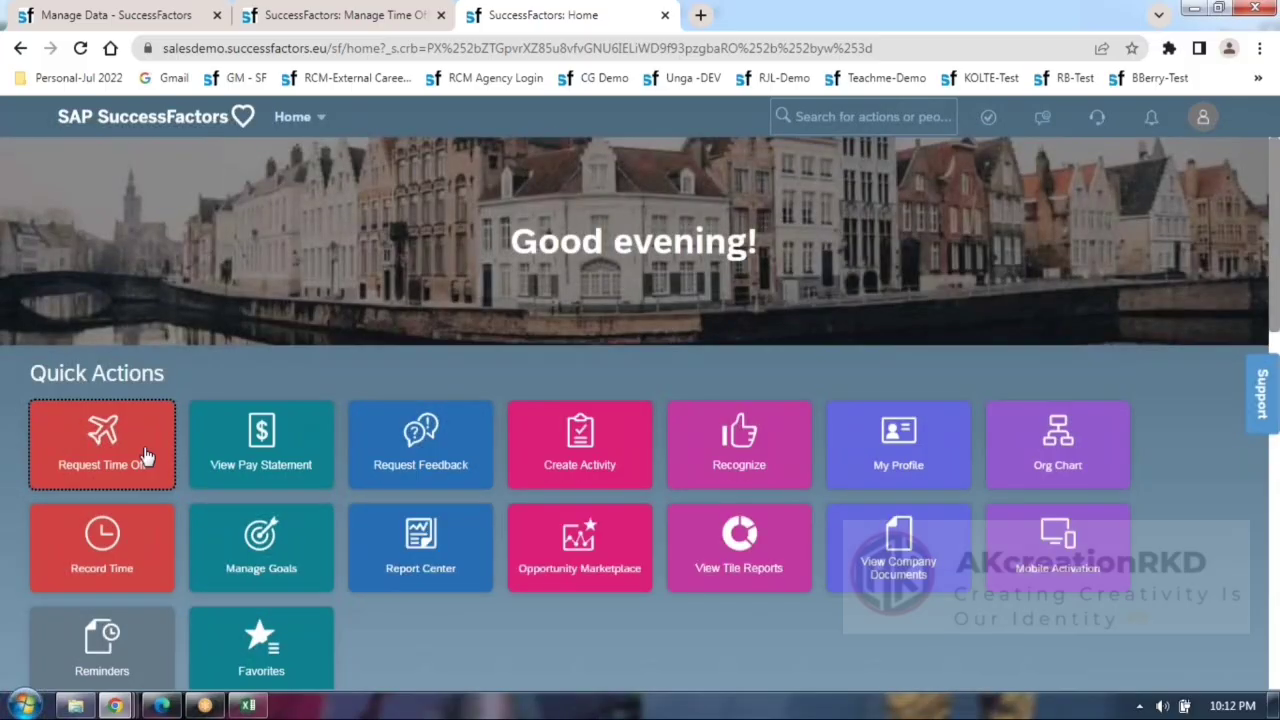
{"action": "left_click", "coordinate": [128, 452]}
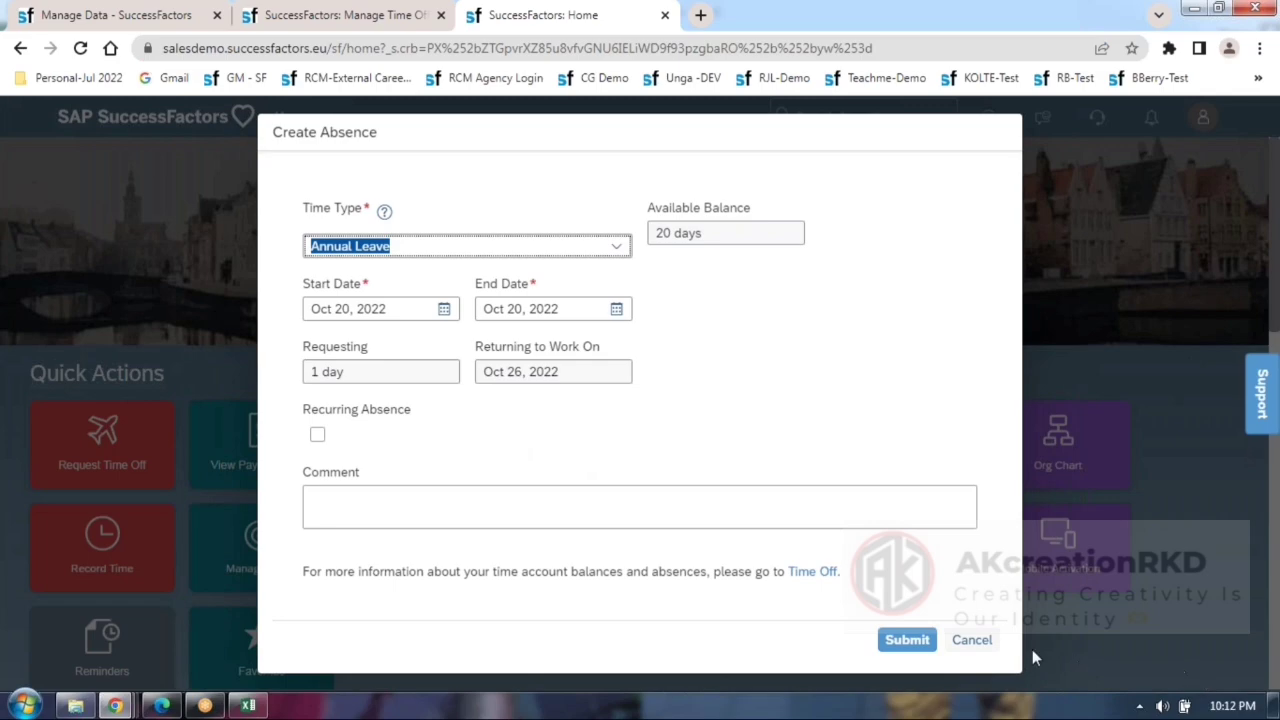
{"action": "left_click", "coordinate": [972, 641]}
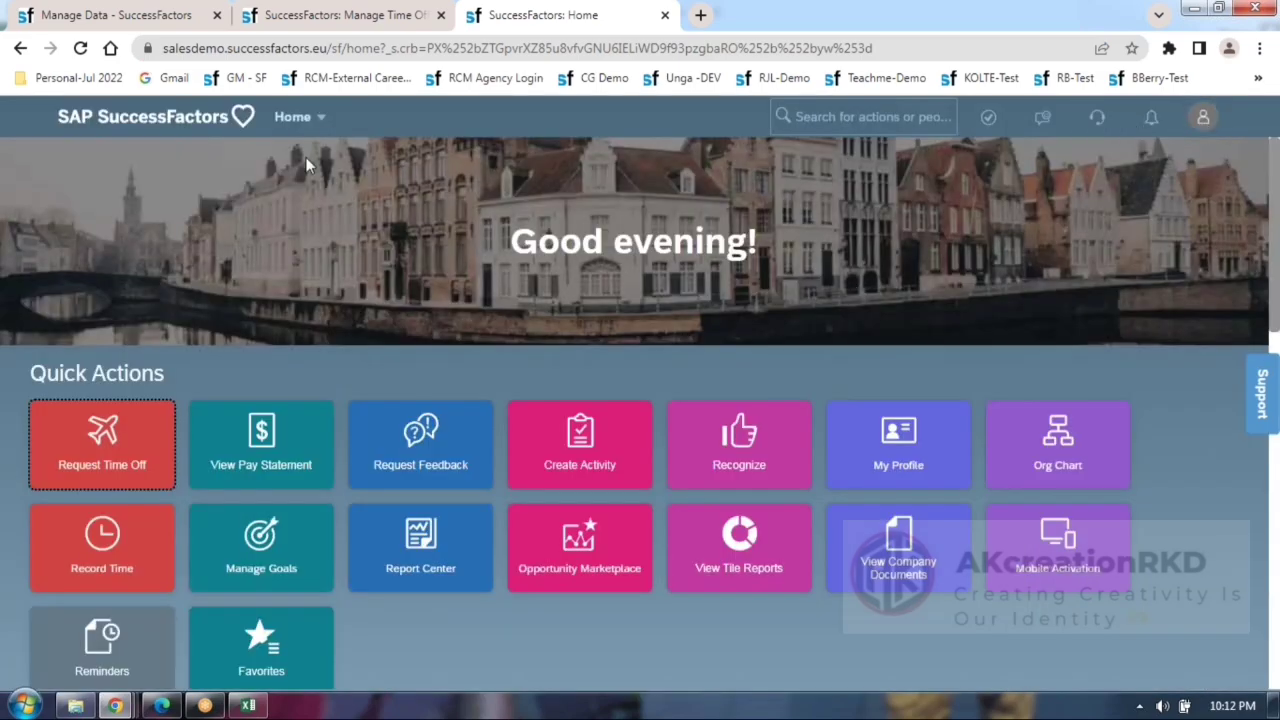
Review the time off balances and upcoming absences in the employee's own file and on the Time Off calendar page.
{"action": "left_click", "coordinate": [298, 117]}
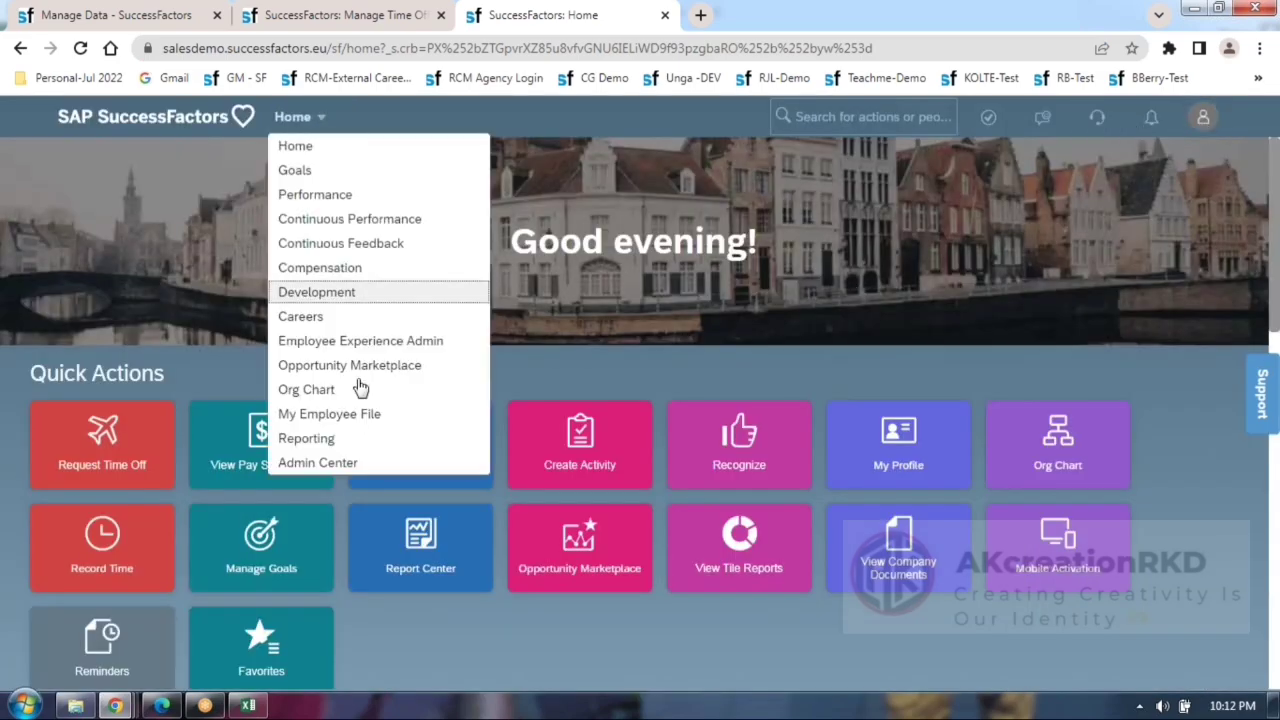
{"action": "left_click", "coordinate": [321, 416]}
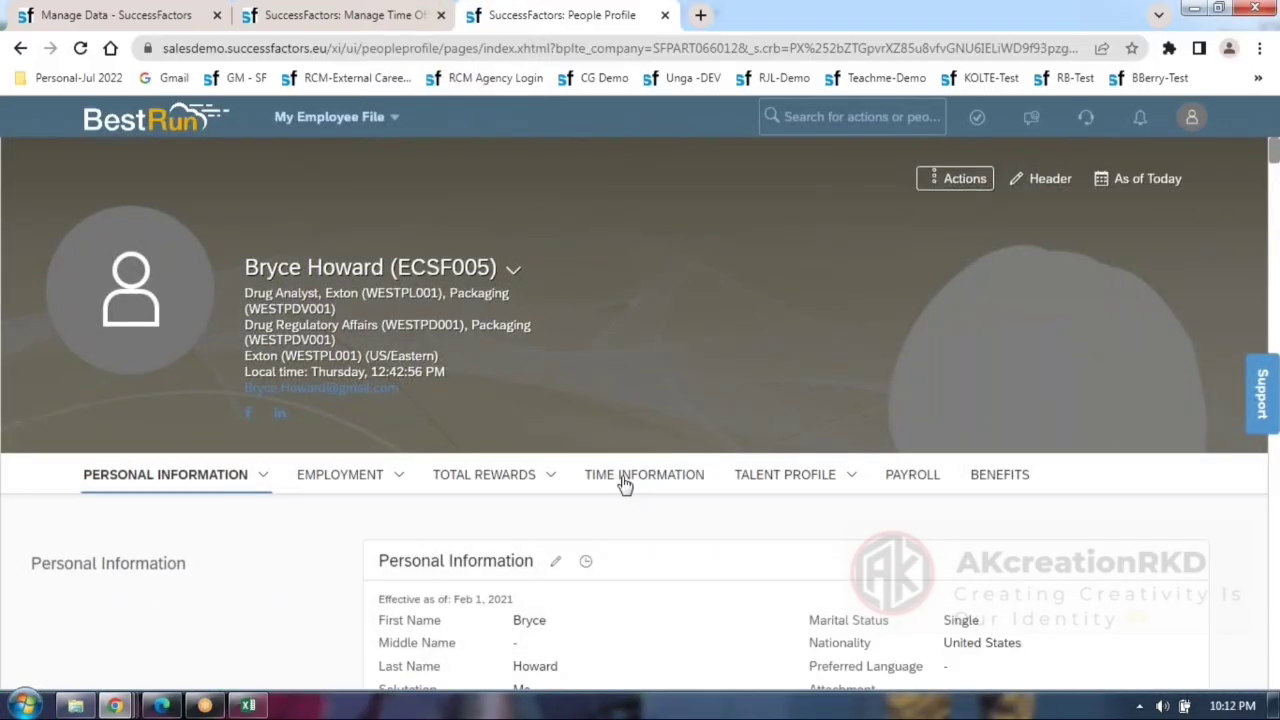
{"action": "left_click", "coordinate": [623, 482]}
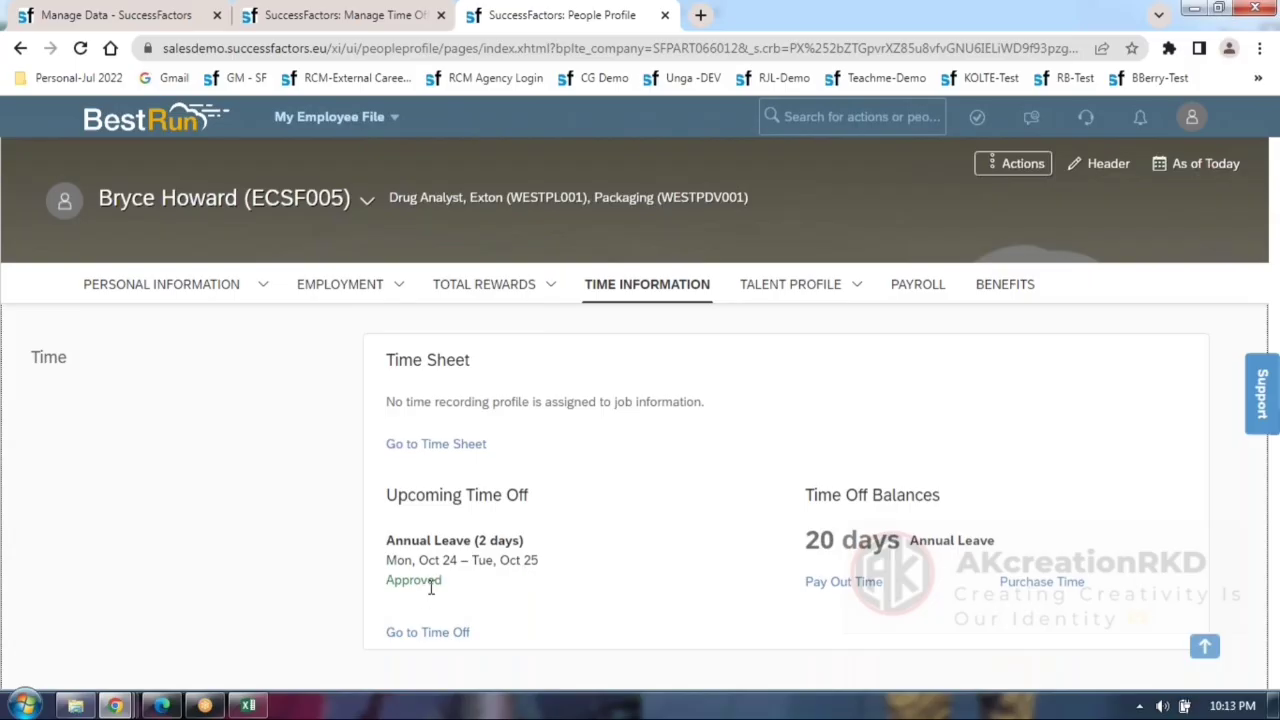
{"action": "left_click", "coordinate": [437, 636]}
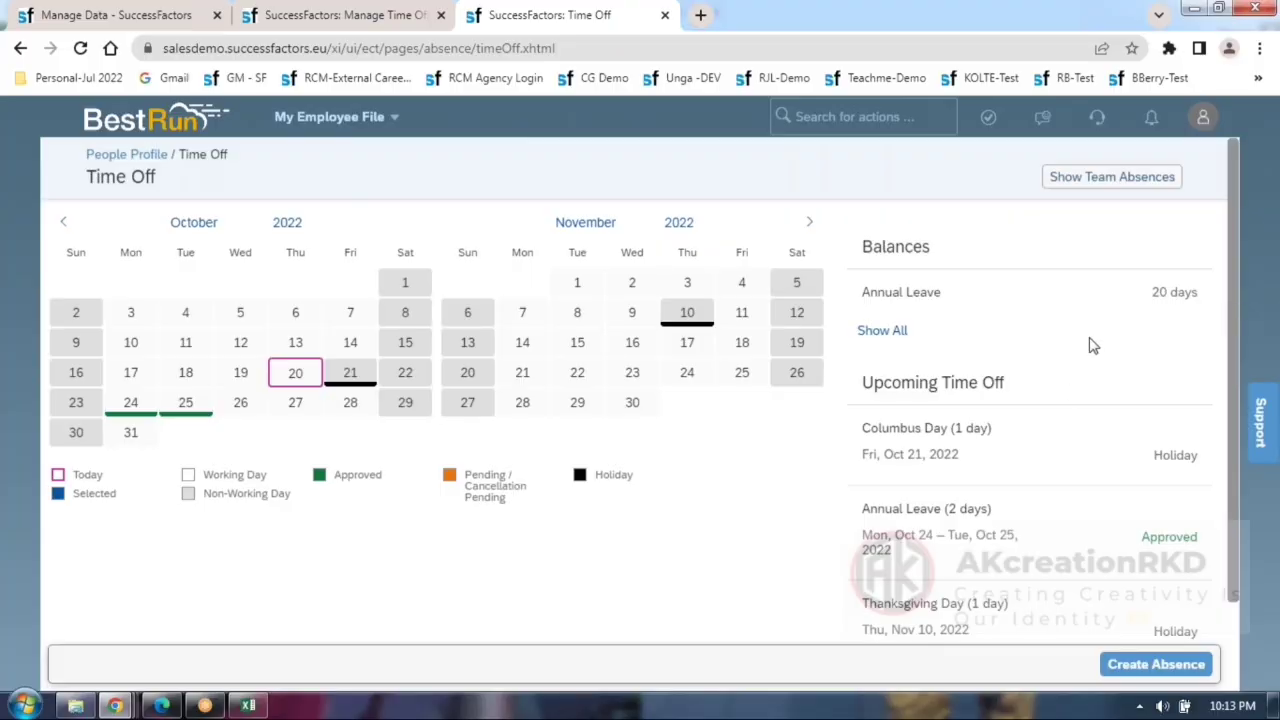
Return from the proxied employee to the administrator account and reload the Manage Time Off Calendars page.
{"action": "left_click", "coordinate": [313, 20]}
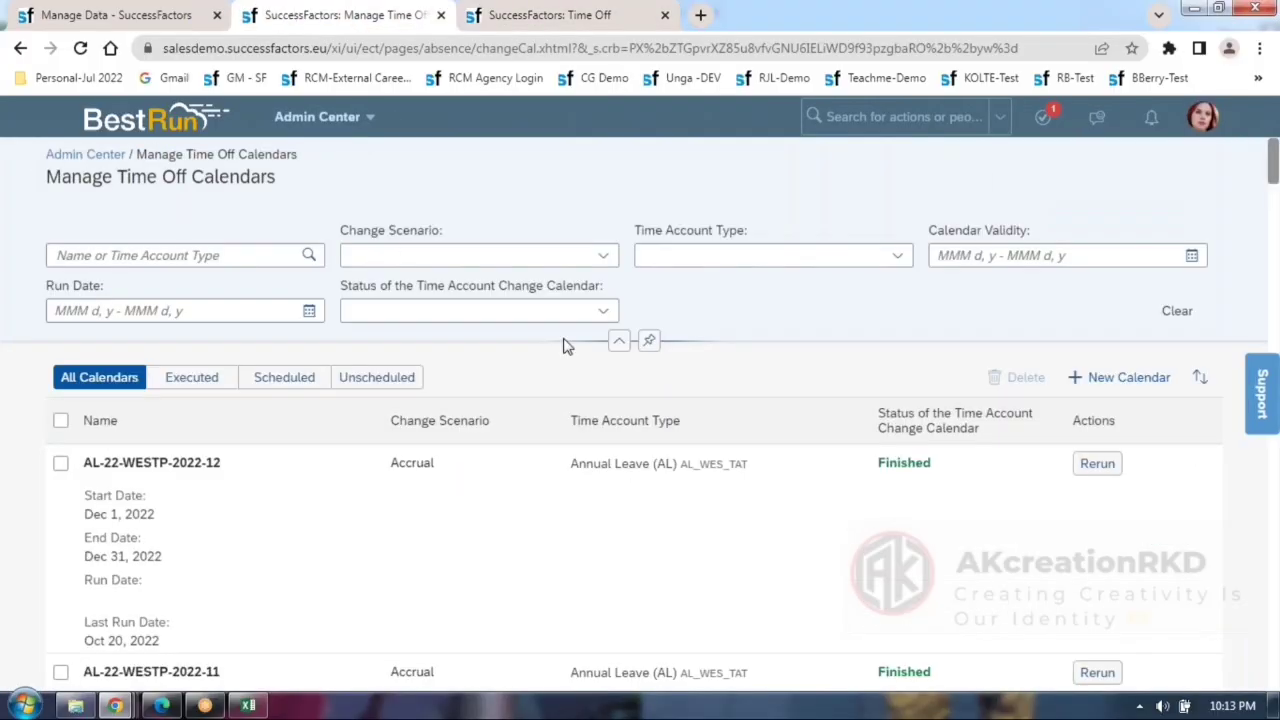
{"action": "left_click", "coordinate": [81, 50]}
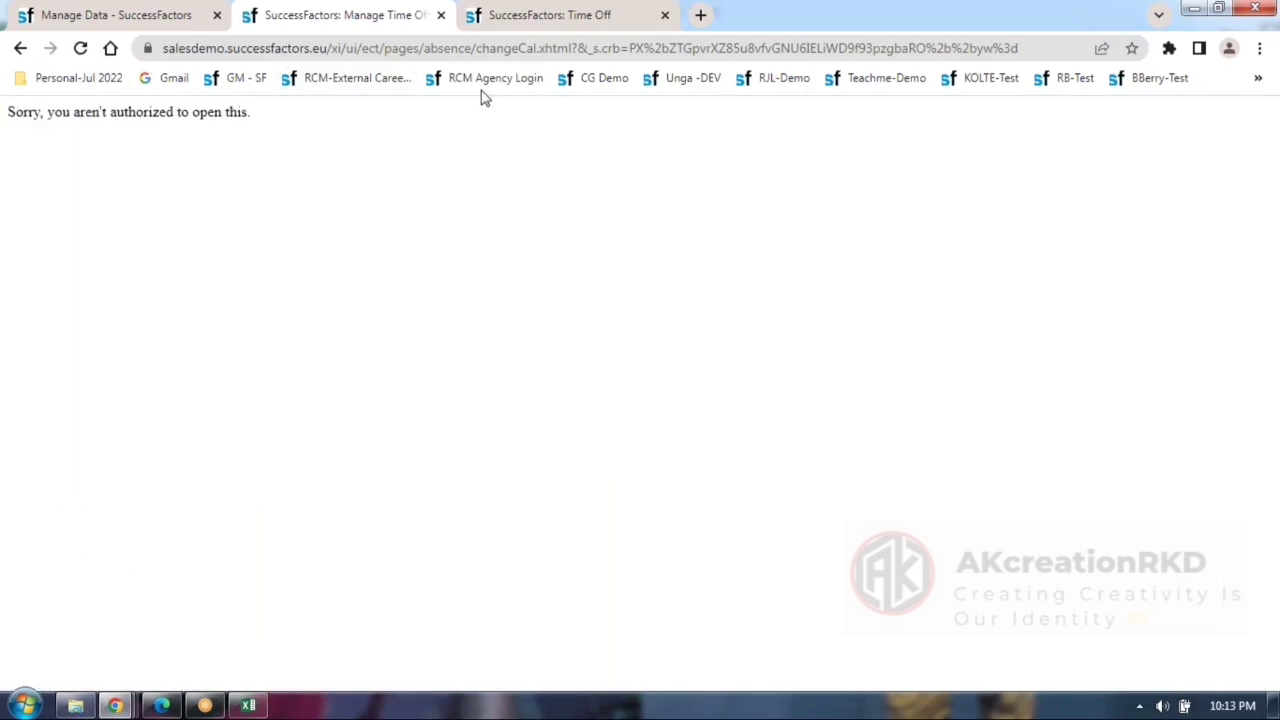
{"action": "left_click", "coordinate": [528, 18]}
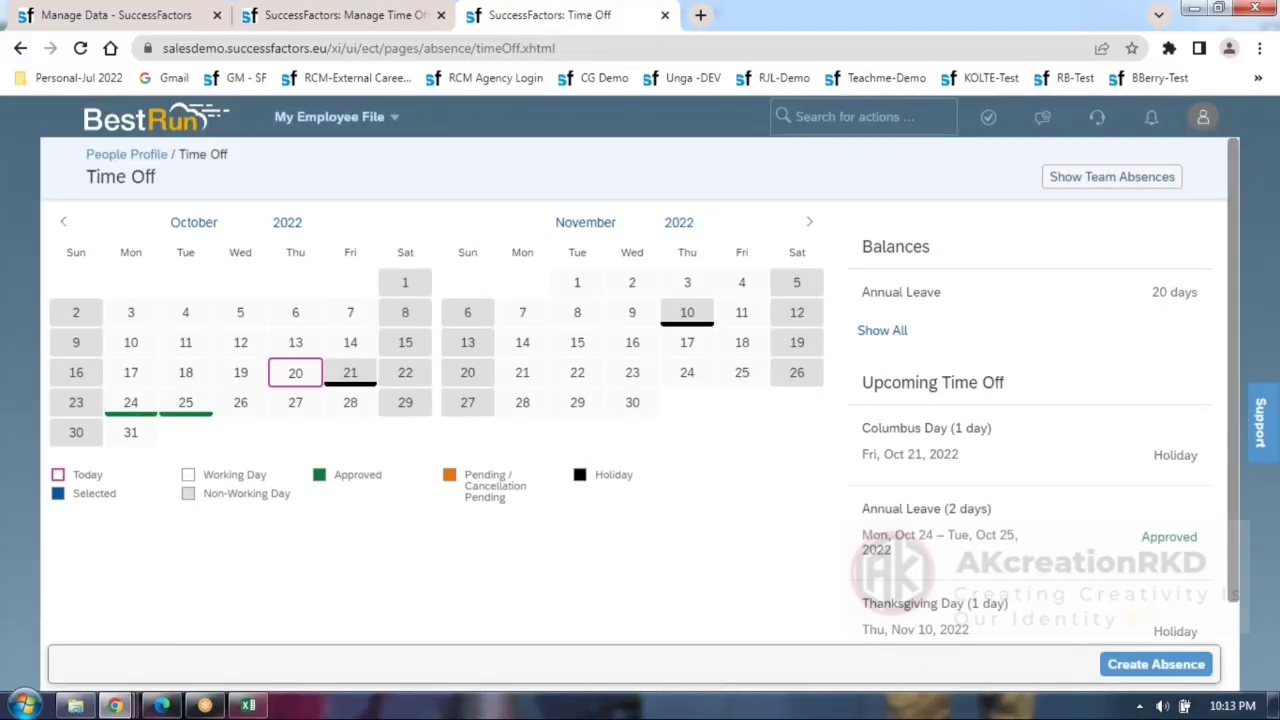
{"action": "left_click", "coordinate": [1203, 117]}
{"action": "left_click", "coordinate": [803, 208]}
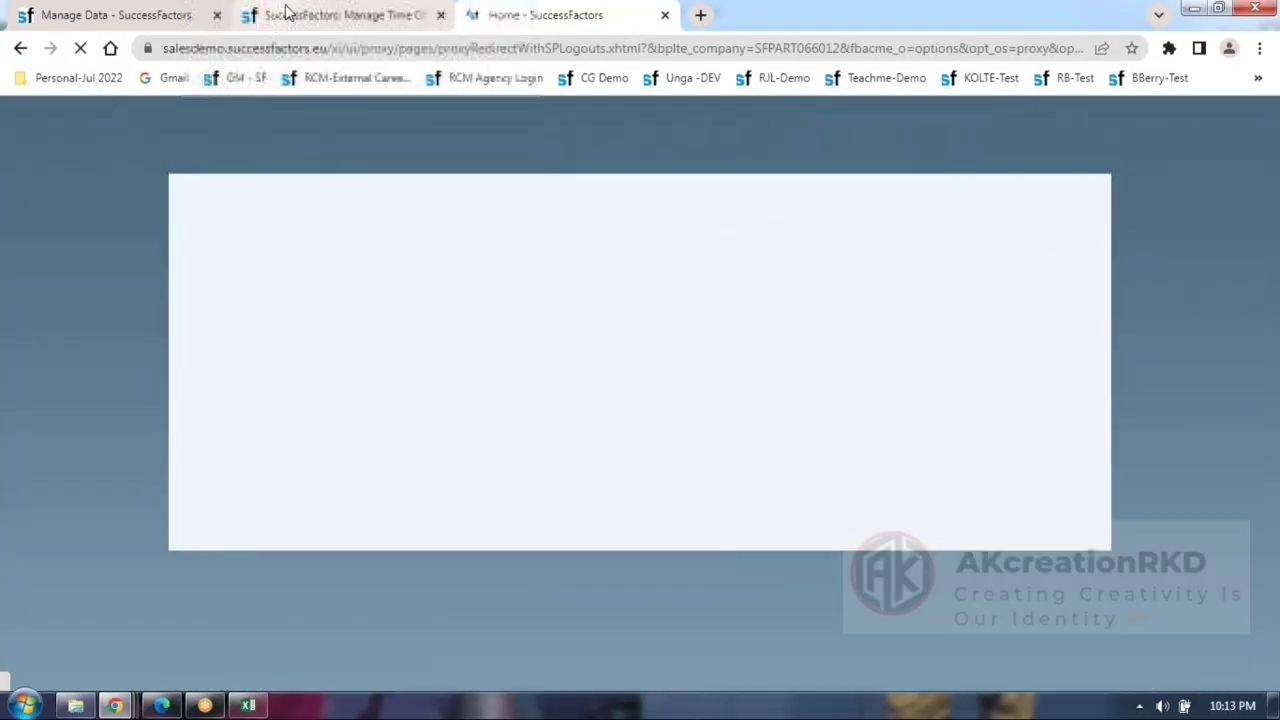
{"action": "left_click", "coordinate": [290, 14]}
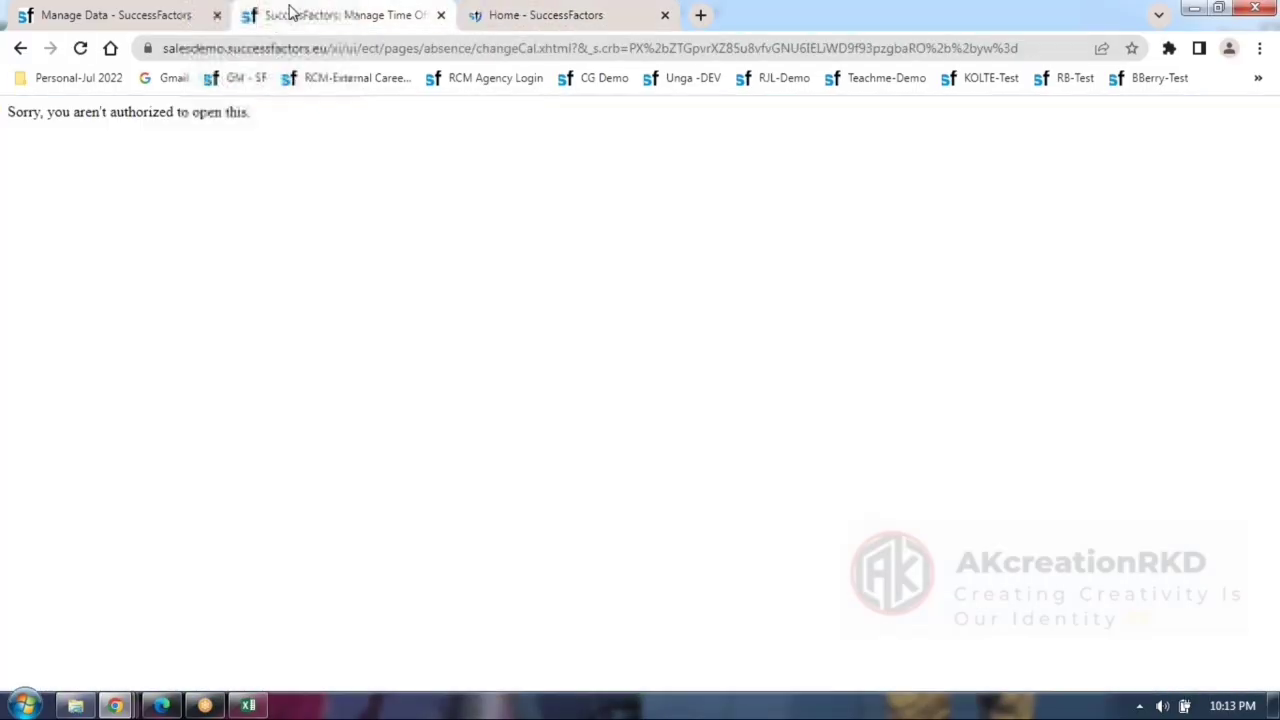
{"action": "left_click", "coordinate": [81, 48]}
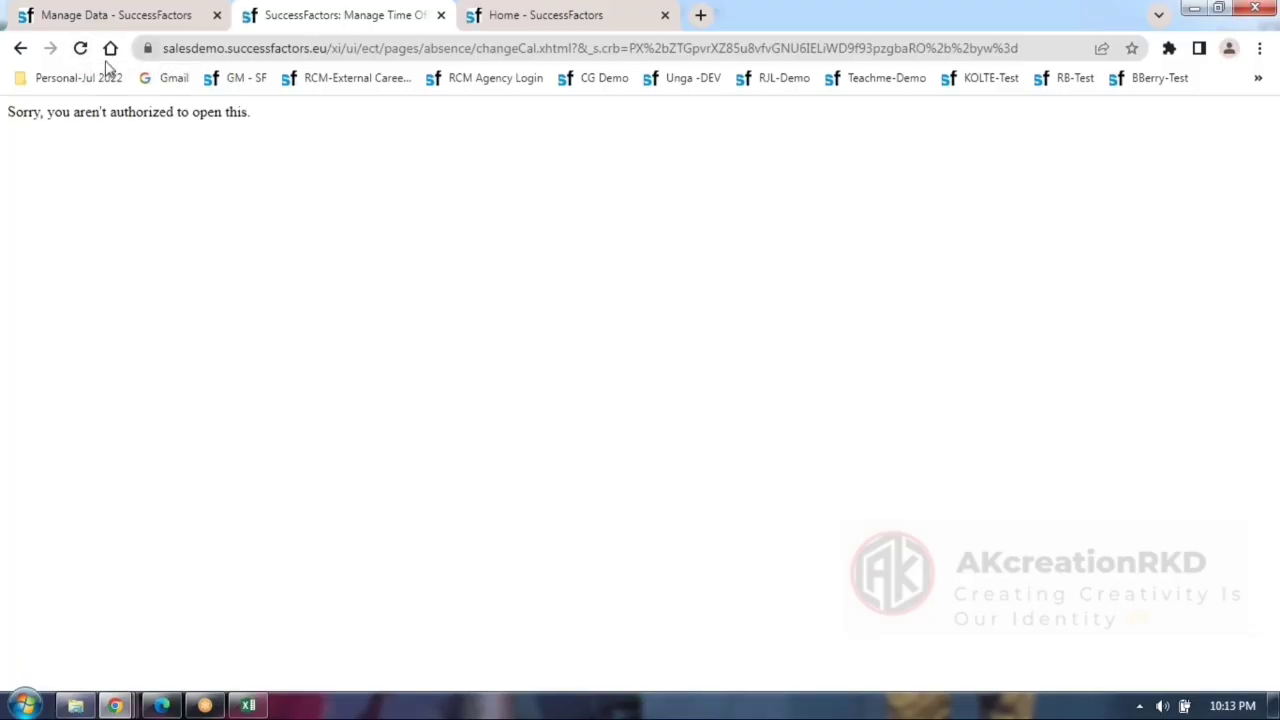
{"action": "left_click", "coordinate": [81, 50]}
{"action": "left_click", "coordinate": [81, 50]}
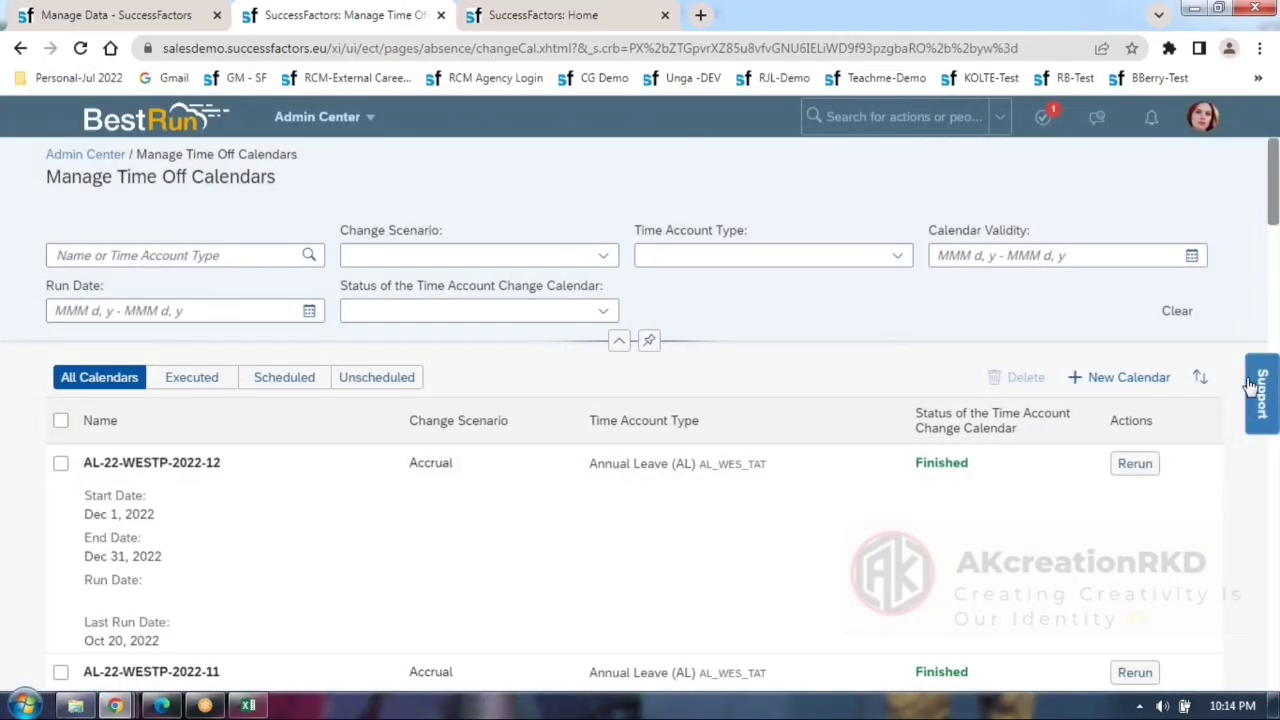
Start a new Snapshot Creation calendar named AL-2022-WESTP for the time account type Annual Leave (AL) (AL_WES_TAT).
{"action": "left_click", "coordinate": [1115, 378]}
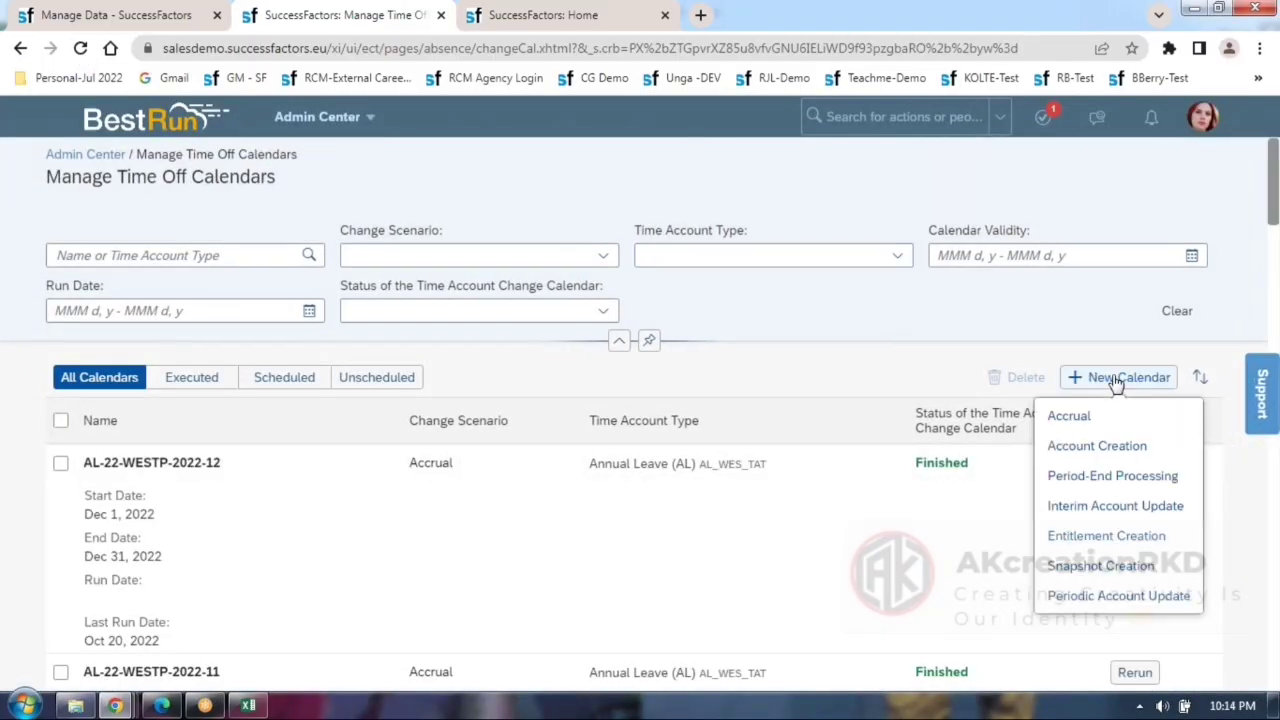
{"action": "left_click", "coordinate": [1093, 568]}
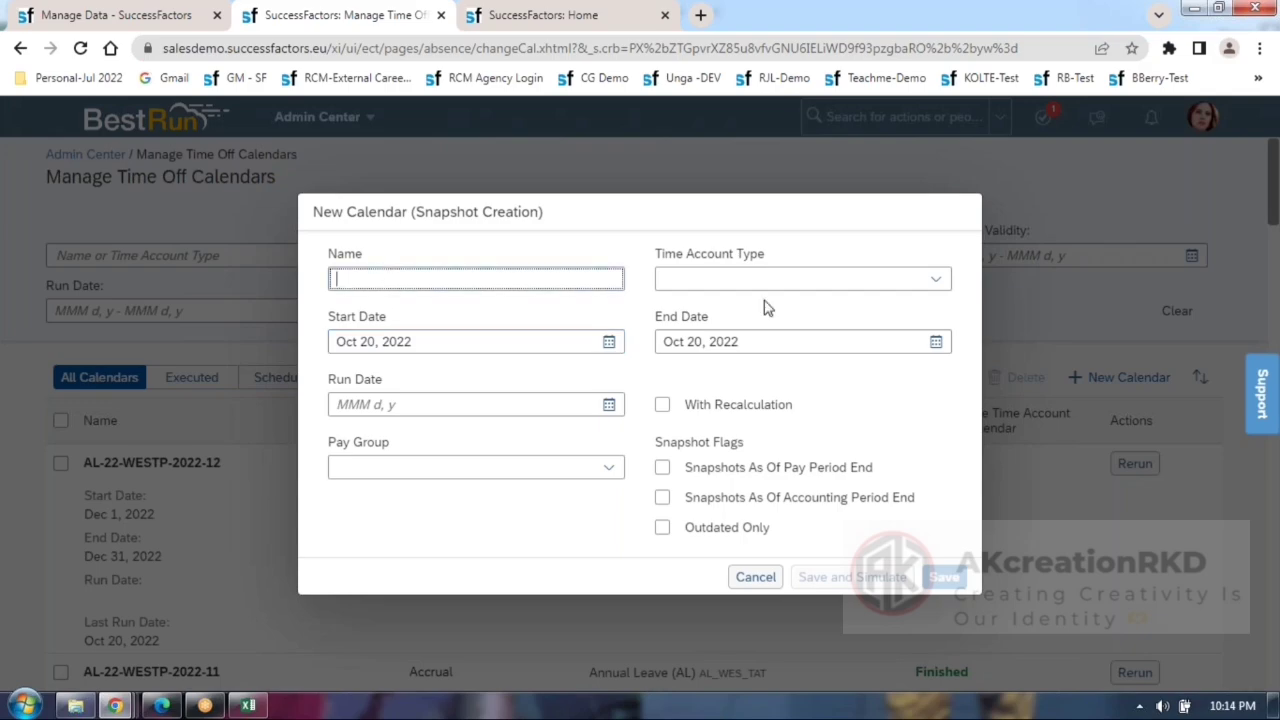
{"action": "left_click", "coordinate": [938, 281]}
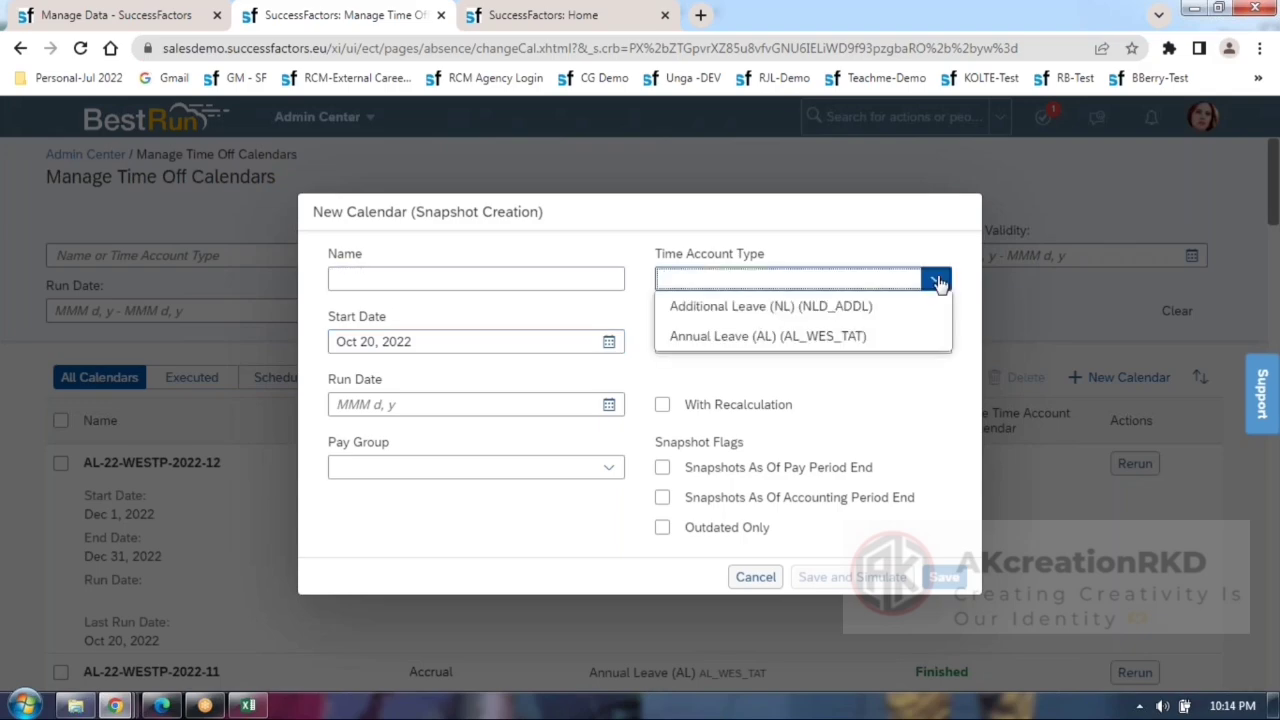
{"action": "left_click", "coordinate": [745, 337]}
{"action": "left_click", "coordinate": [410, 280]}
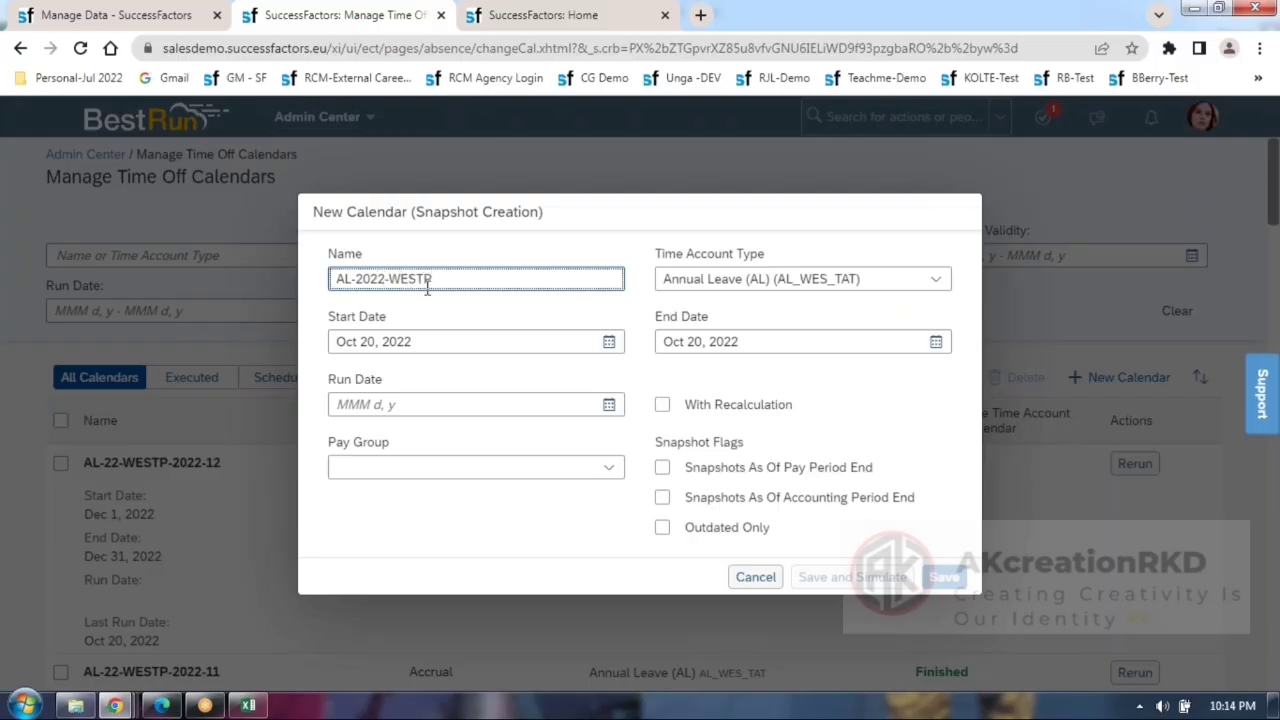
Set the snapshot calendar's start date to Oct 1, 2022, end date to Oct 31, 2022 and run date to Oct 20, 2022.
{"action": "left_click", "coordinate": [600, 342]}
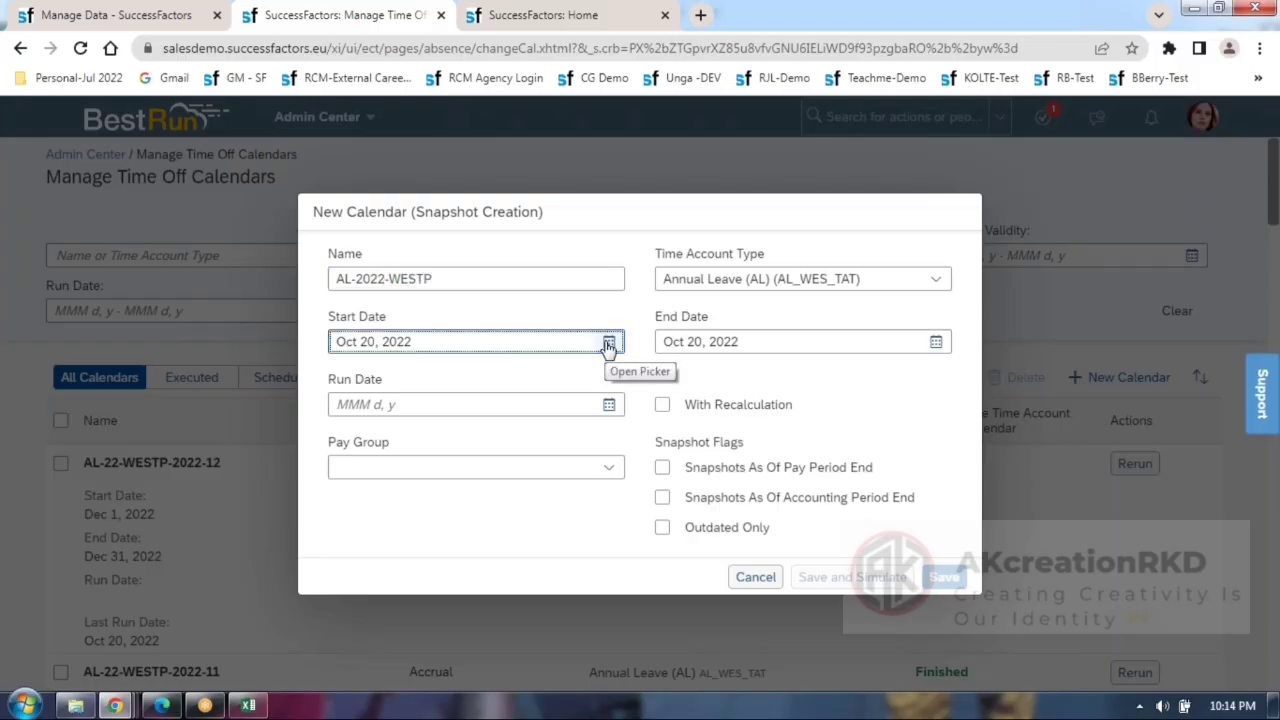
{"action": "left_click", "coordinate": [608, 343]}
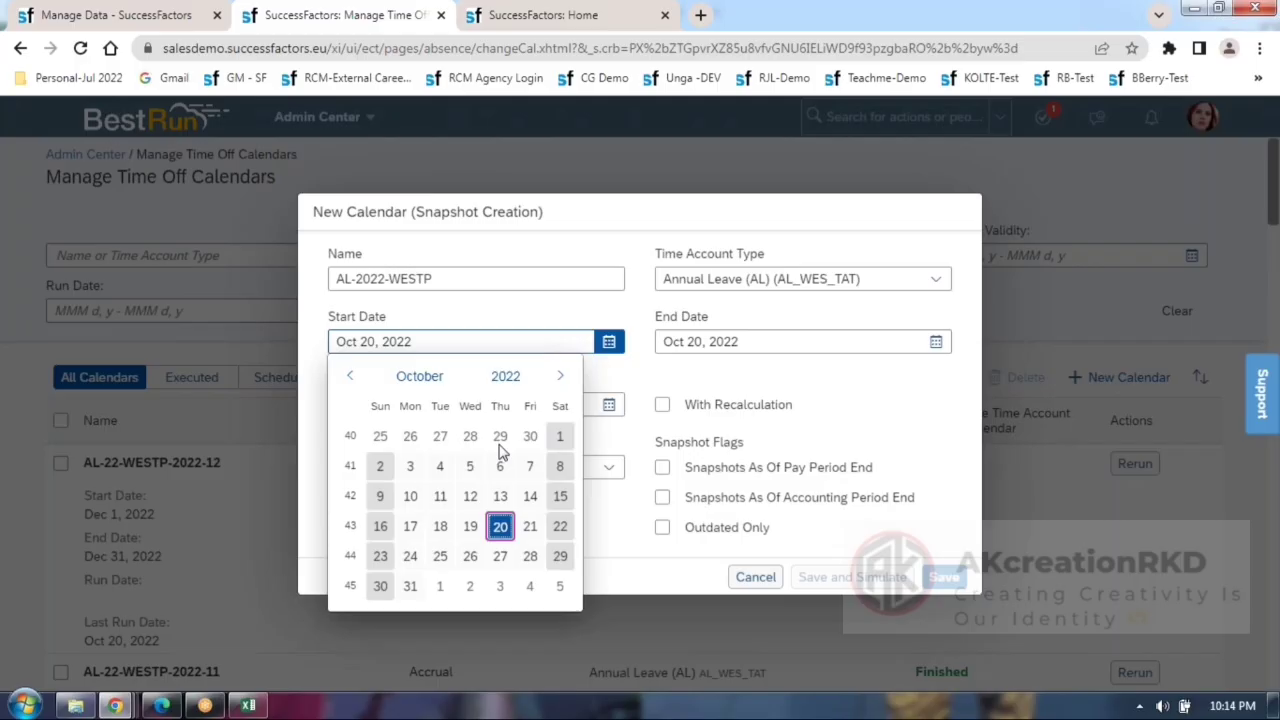
{"action": "left_click", "coordinate": [560, 436]}
{"action": "left_click", "coordinate": [936, 343]}
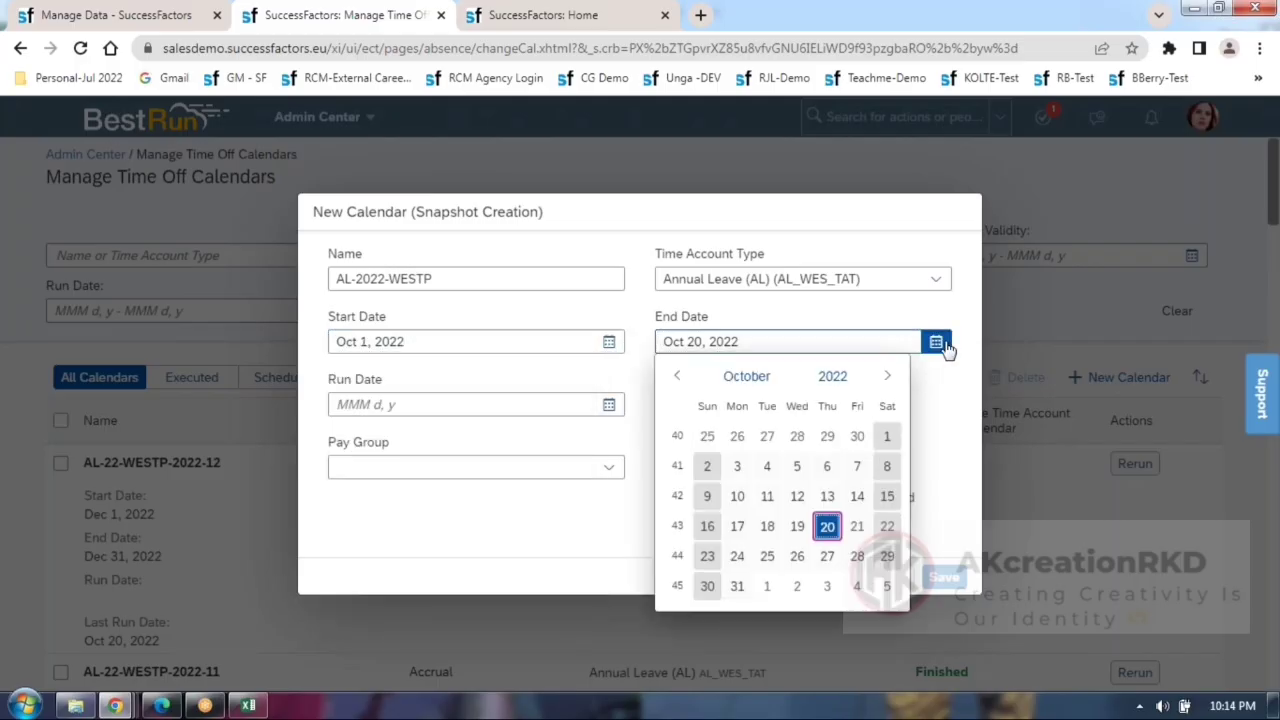
{"action": "left_click", "coordinate": [739, 589]}
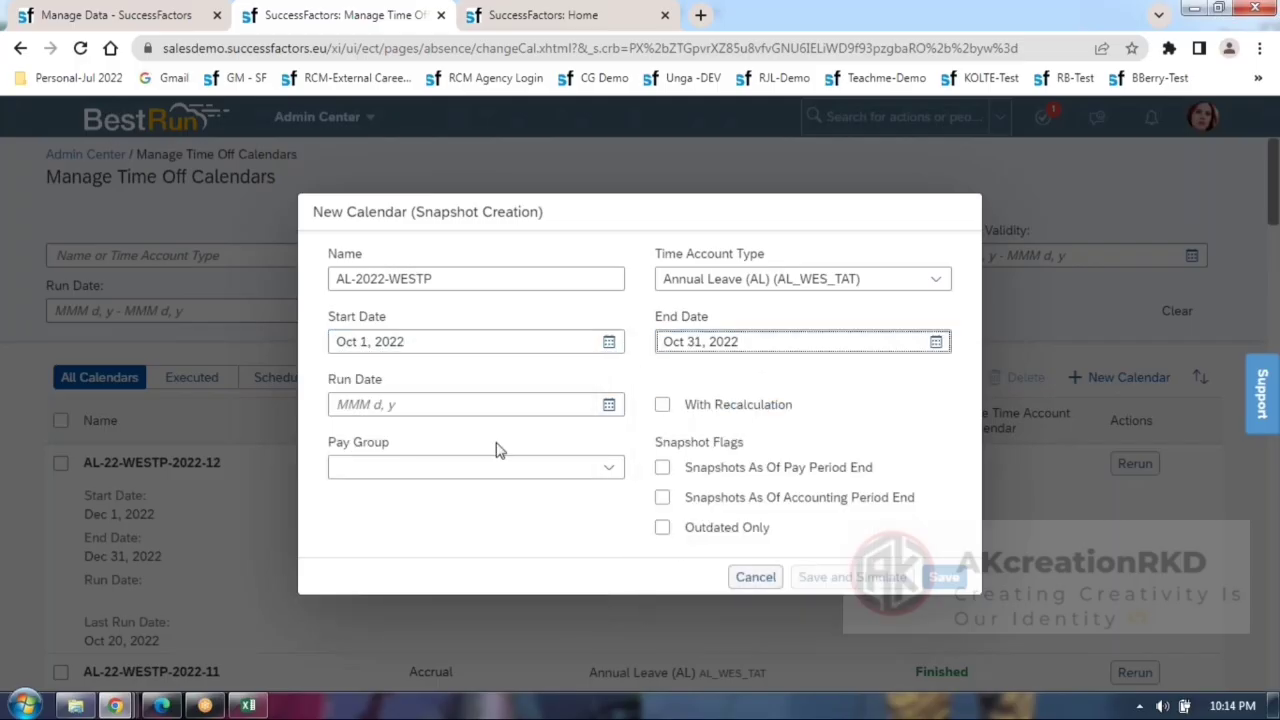
{"action": "left_click", "coordinate": [609, 405]}
{"action": "left_click", "coordinate": [496, 586]}
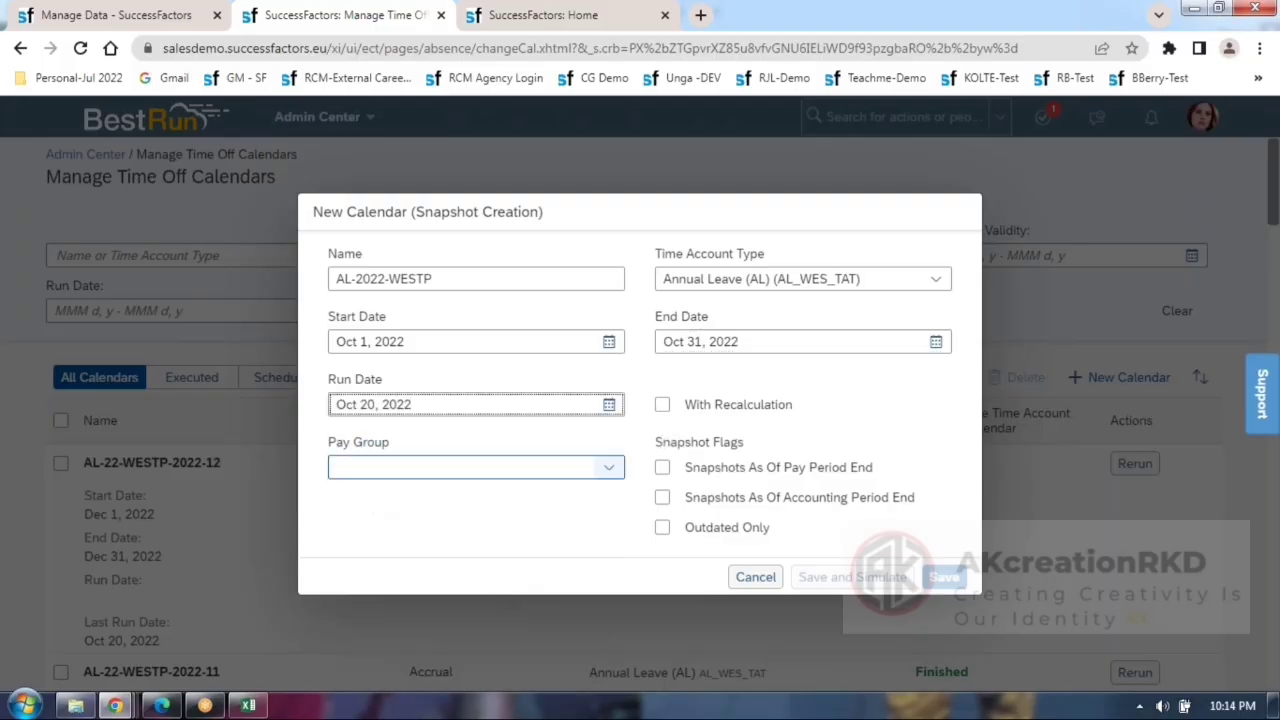
Leave the snapshot calendar's pay group empty and enable With Recalculation.
{"action": "left_click", "coordinate": [595, 467]}
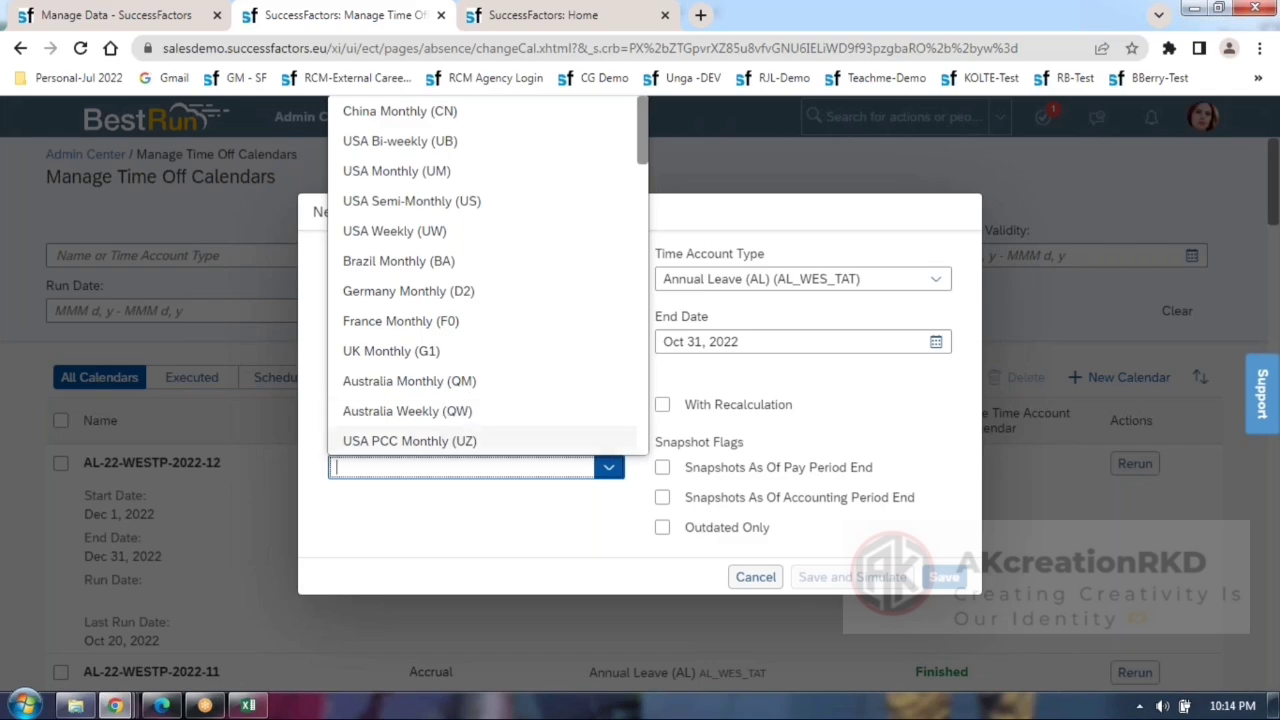
{"action": "left_click", "coordinate": [471, 521]}
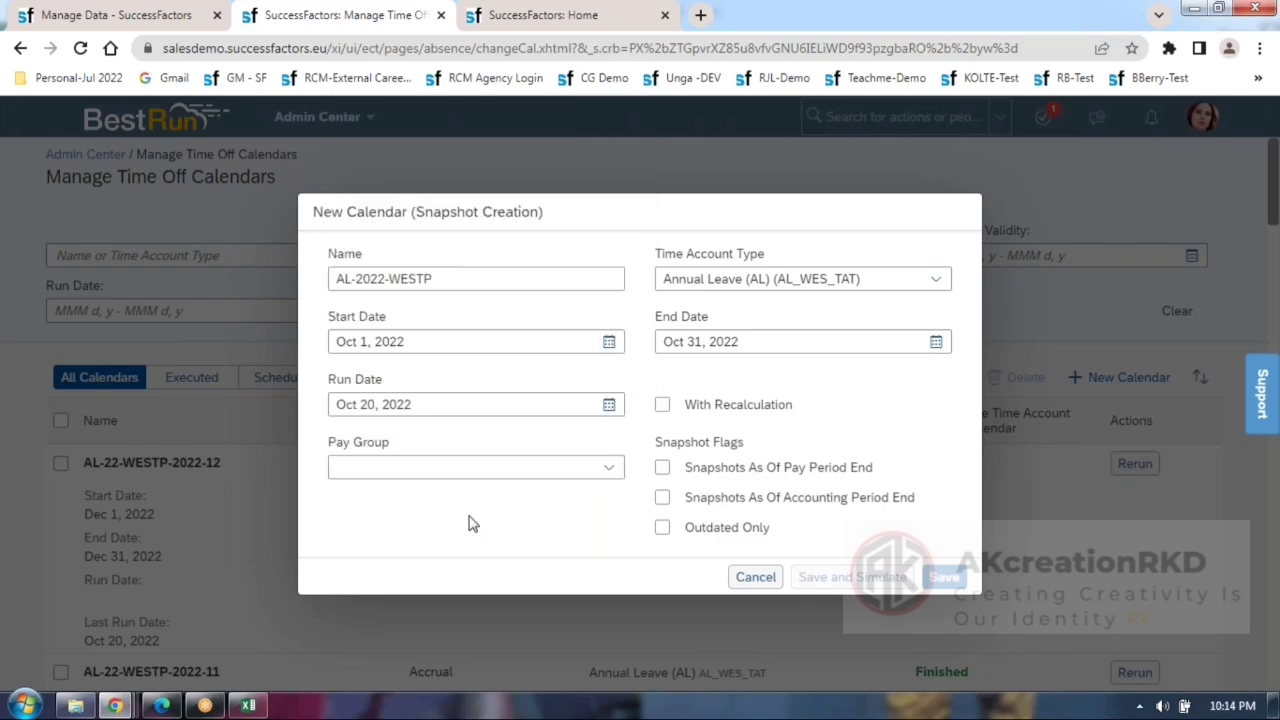
{"action": "left_click", "coordinate": [663, 406]}
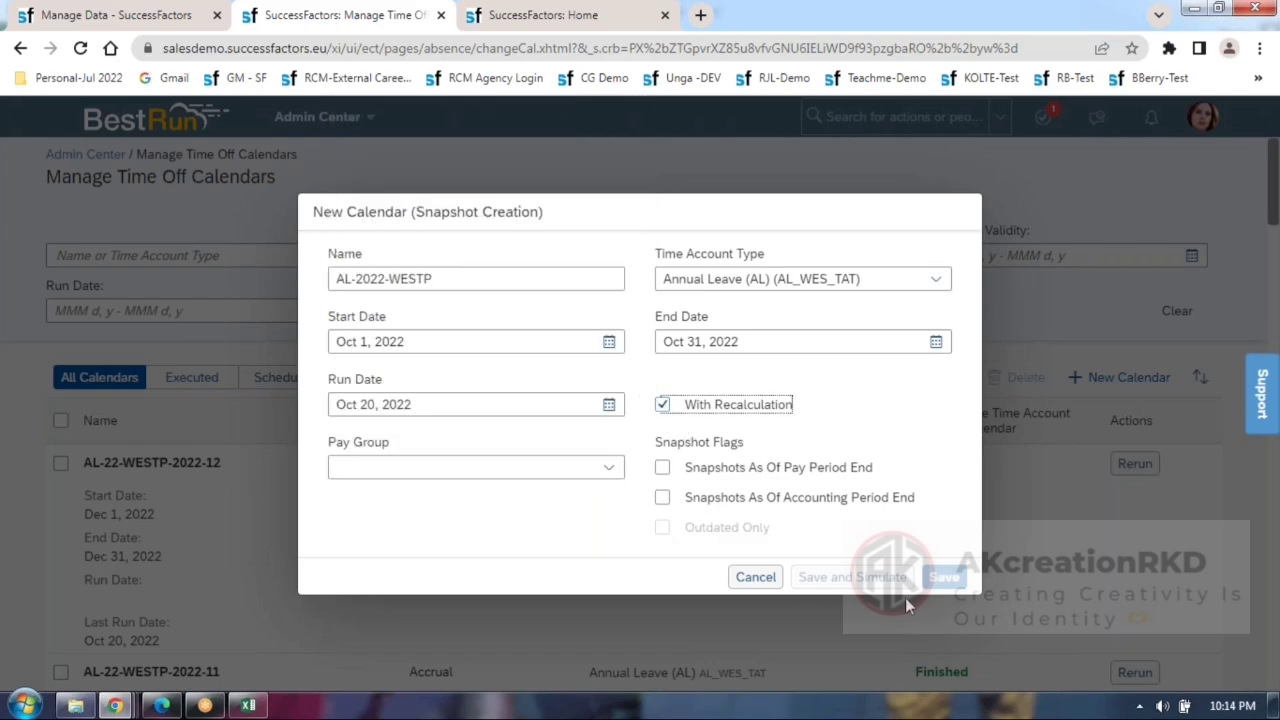
{"action": "left_click", "coordinate": [663, 405]}
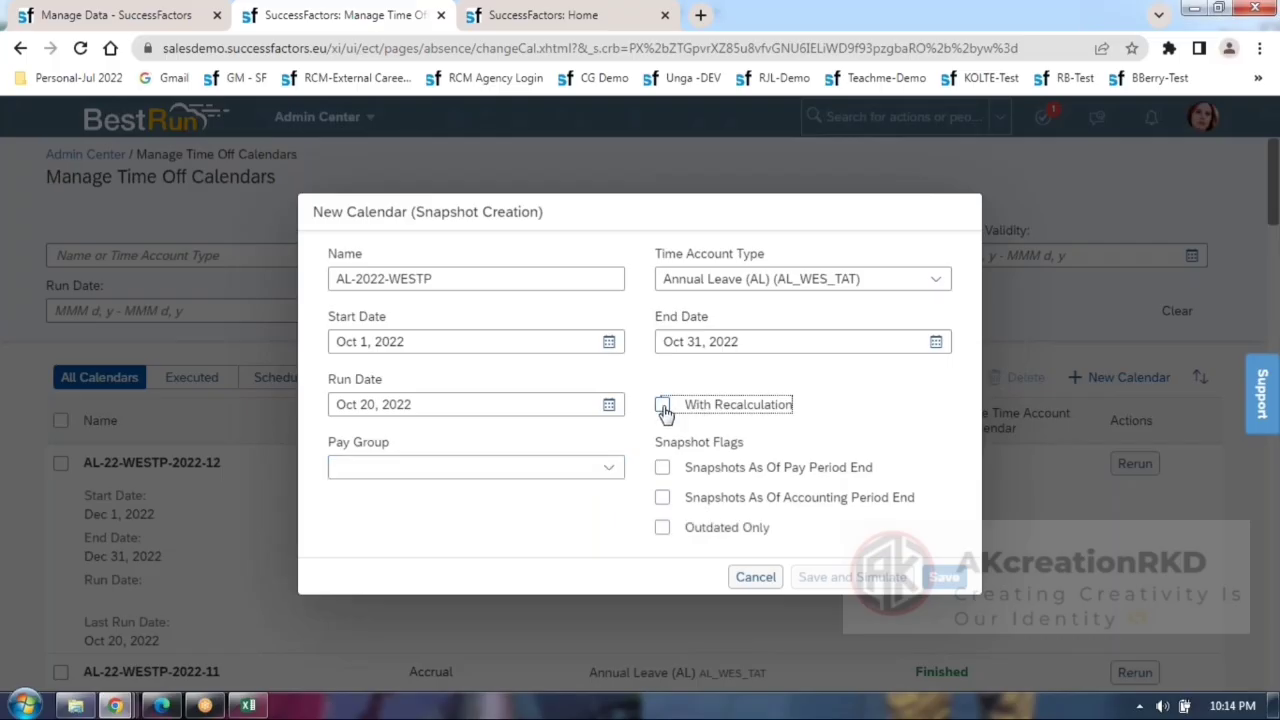
{"action": "left_click", "coordinate": [662, 405]}
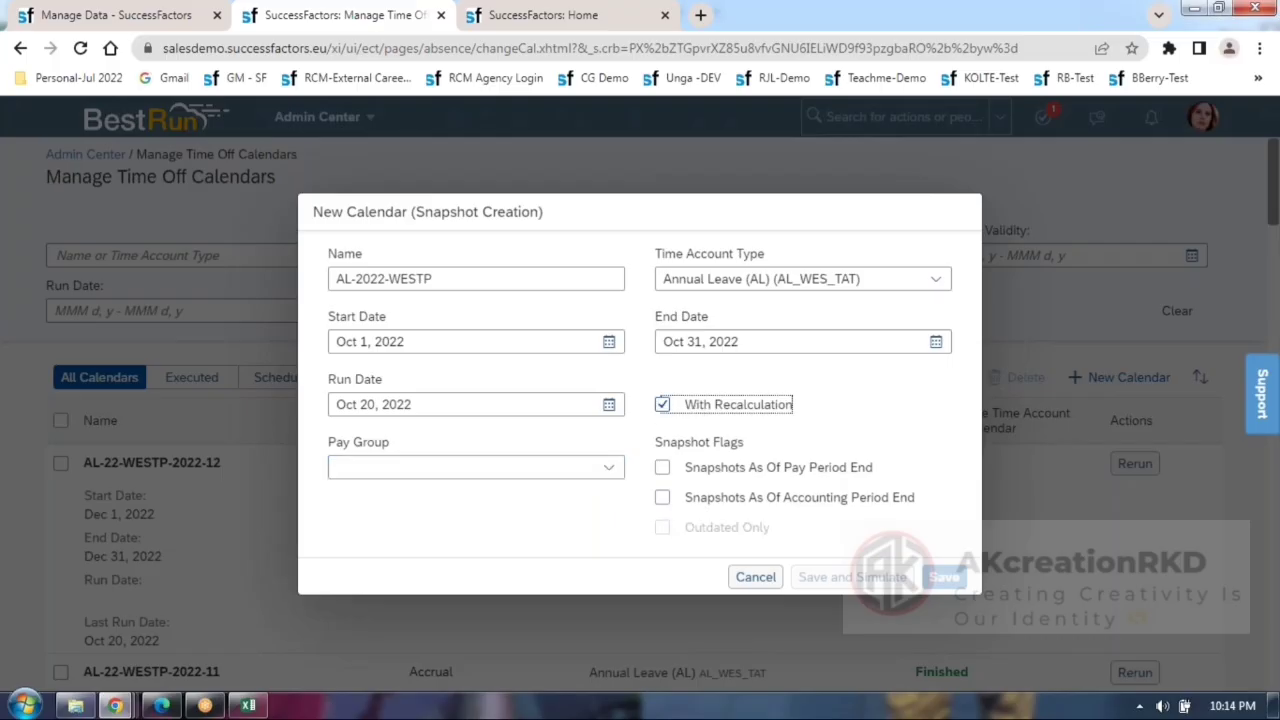
Proxy as the employee who requested the Annual Leave and look over the employee's home page.
{"action": "left_click", "coordinate": [556, 22]}
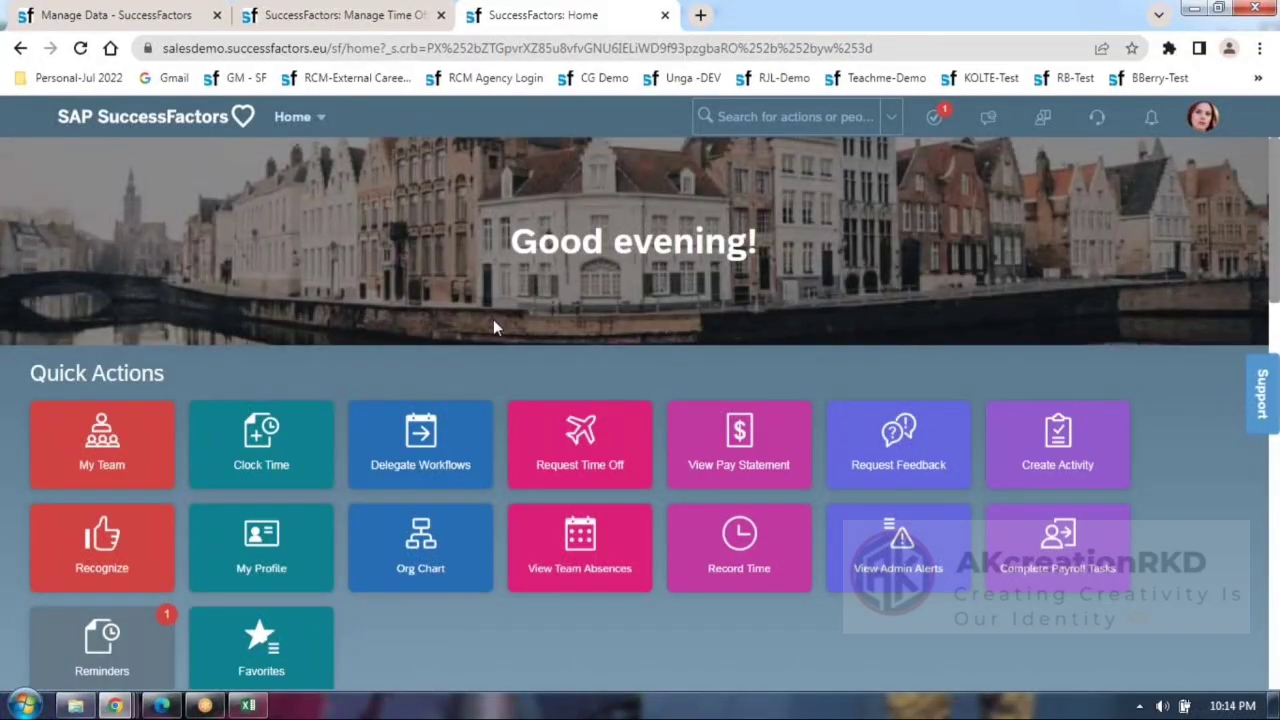
{"action": "left_click", "coordinate": [1202, 117]}
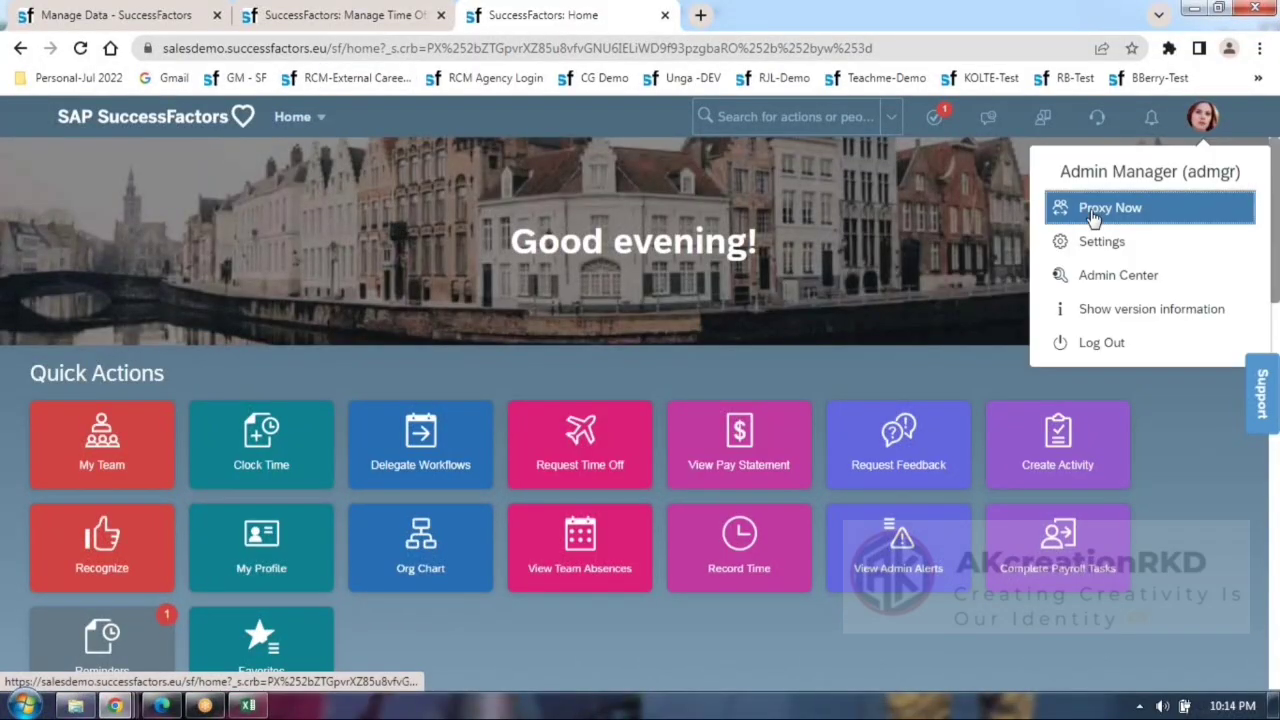
{"action": "left_click", "coordinate": [1093, 210]}
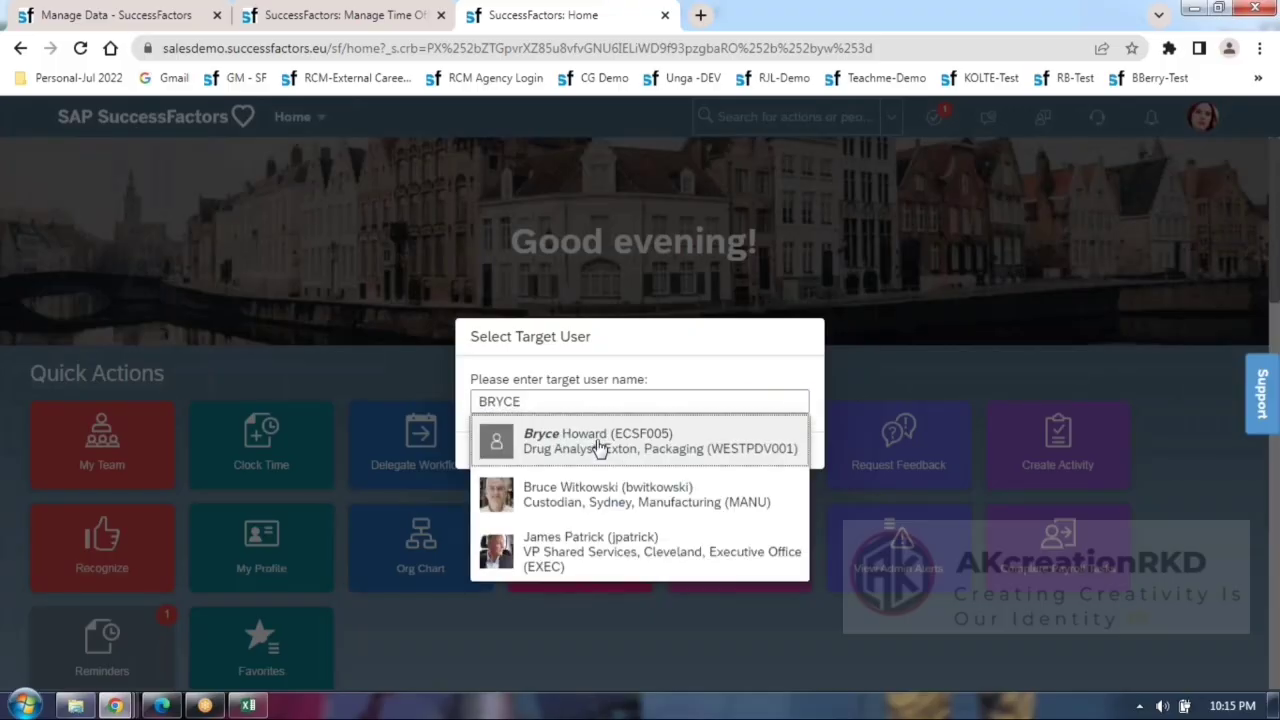
{"action": "left_click", "coordinate": [600, 440]}
{"action": "left_click", "coordinate": [777, 455]}
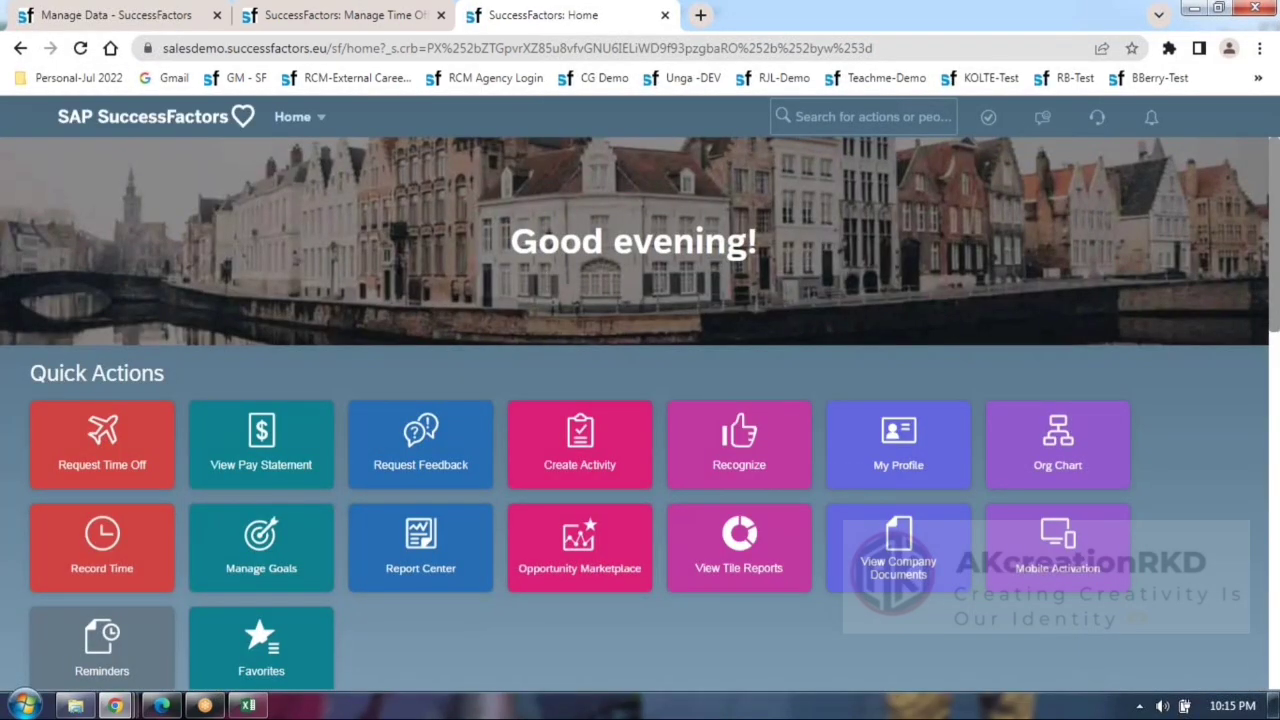
{"action": "scroll", "coordinate": [455, 340], "scroll_direction": "down", "scroll_amount": 3}
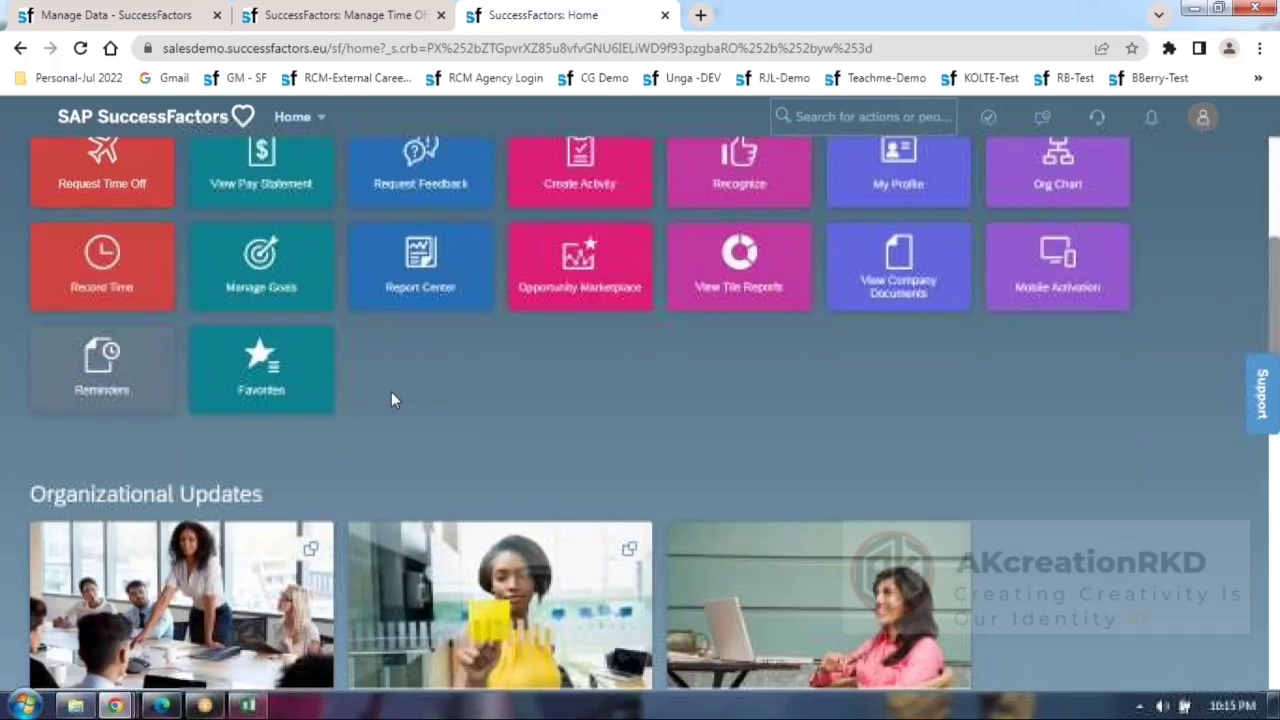
{"action": "scroll", "coordinate": [410, 420], "scroll_direction": "up", "scroll_amount": 3}
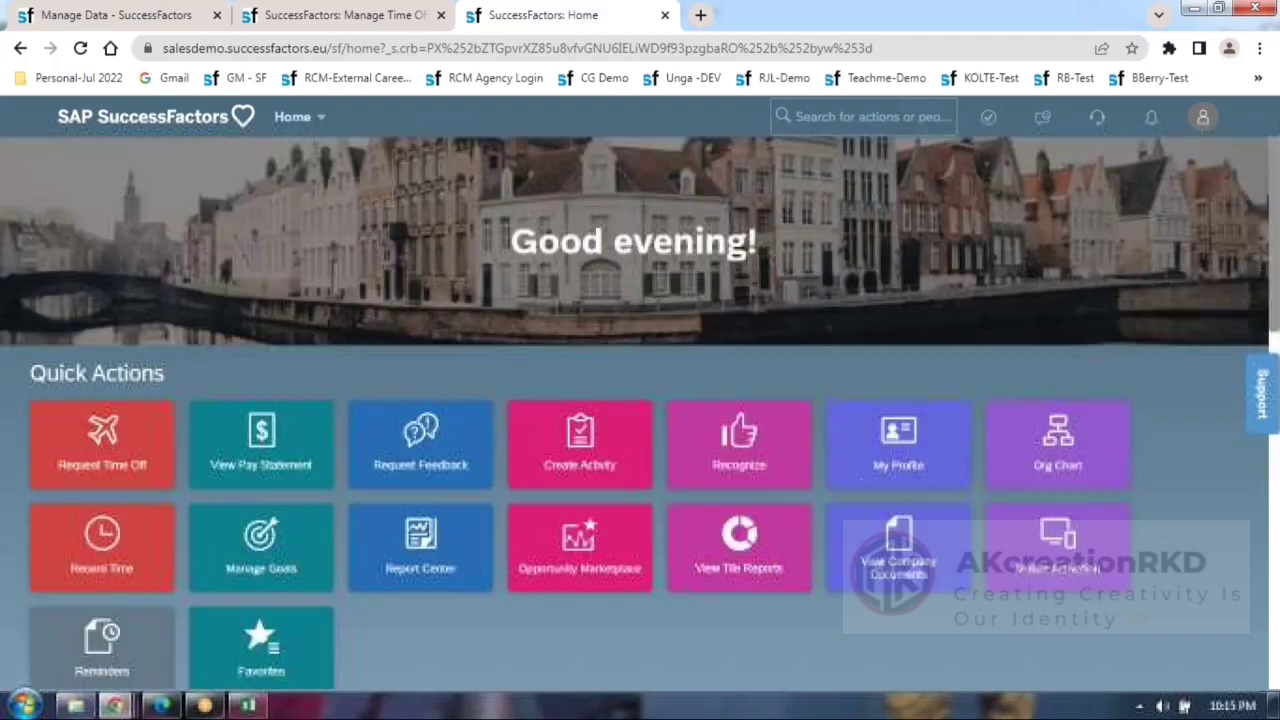
Open the employee's own file and check the pay group in the Compensation Information under Total Rewards.
{"action": "left_click", "coordinate": [323, 124]}
{"action": "left_click", "coordinate": [320, 411]}
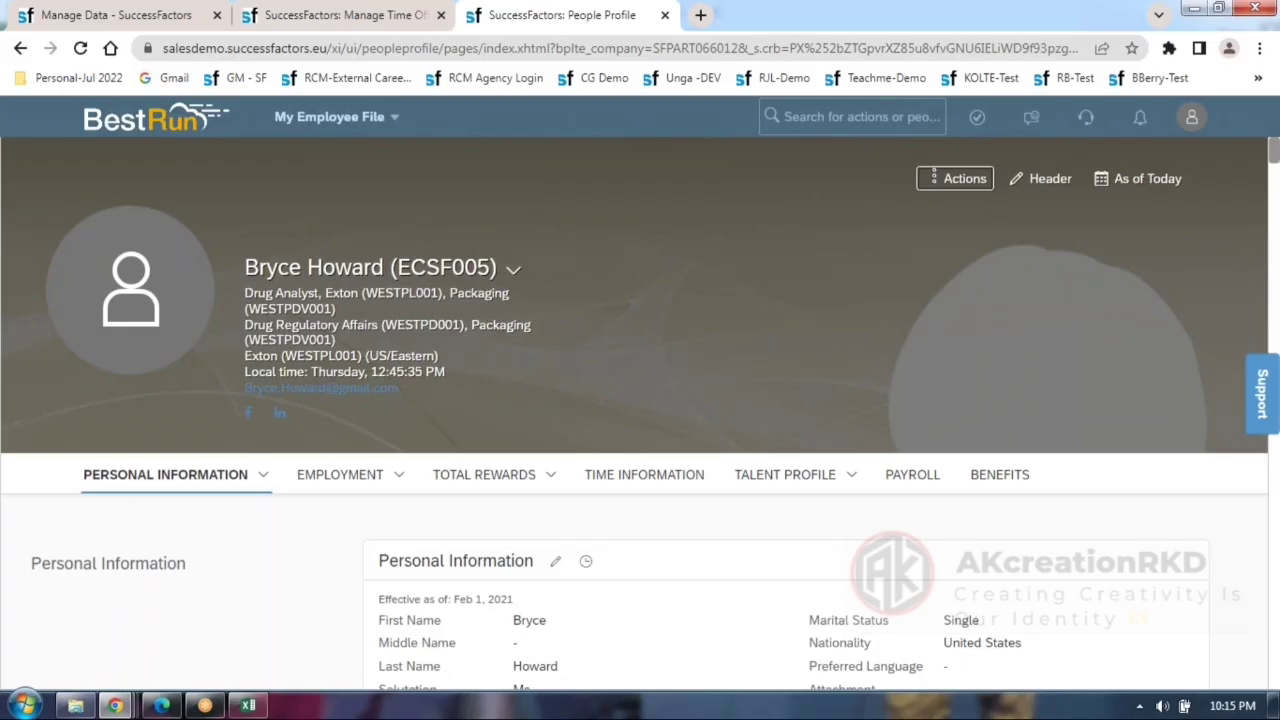
{"action": "scroll", "coordinate": [640, 391], "scroll_direction": "down", "scroll_amount": 2}
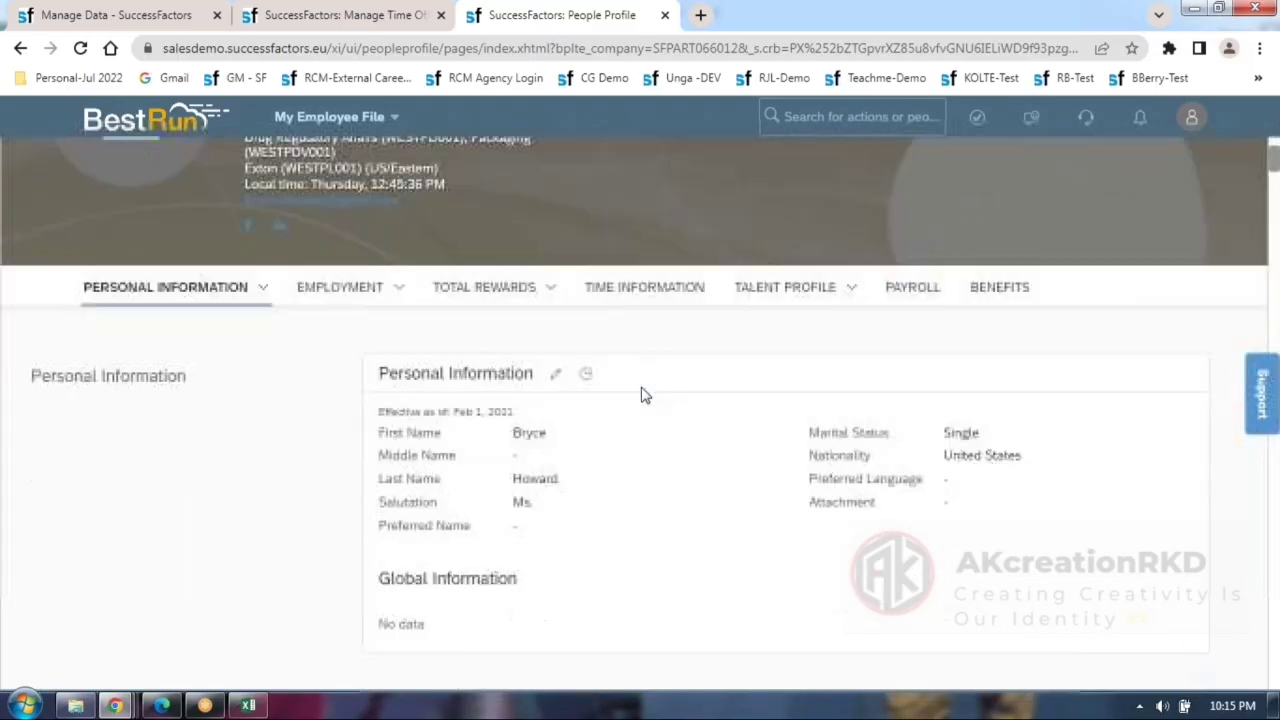
{"action": "left_click", "coordinate": [481, 290]}
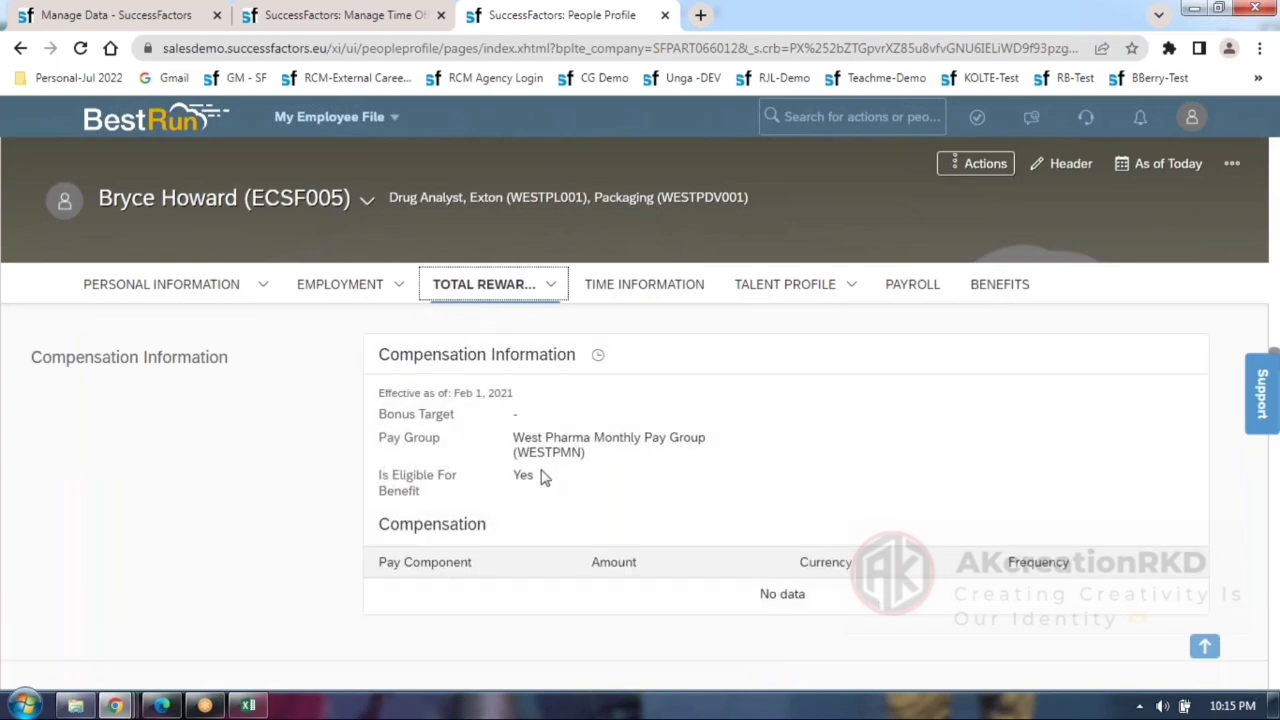
Back in the new snapshot calendar, set the pay group to West Pharma Monthly Pay Group (WESTPMN) and try to save.
{"action": "left_click", "coordinate": [358, 20]}
{"action": "left_click", "coordinate": [609, 467]}
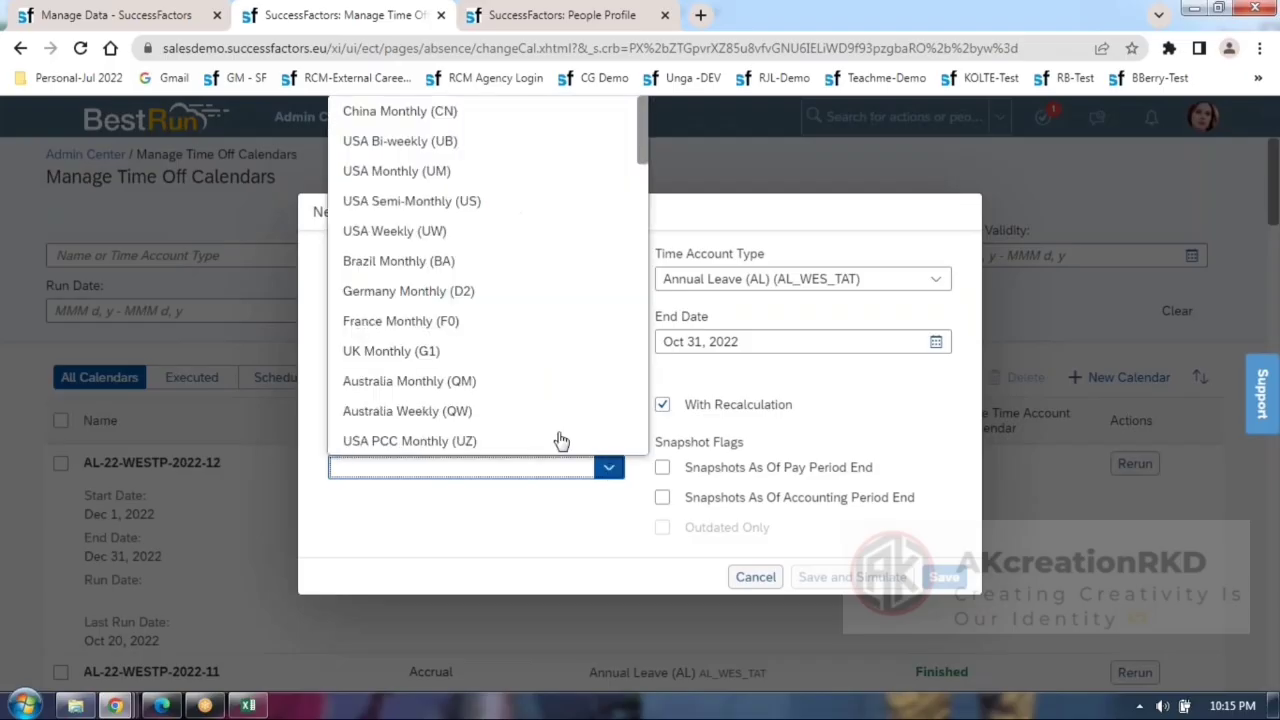
{"action": "scroll", "coordinate": [418, 225], "scroll_direction": "down", "scroll_amount": 4}
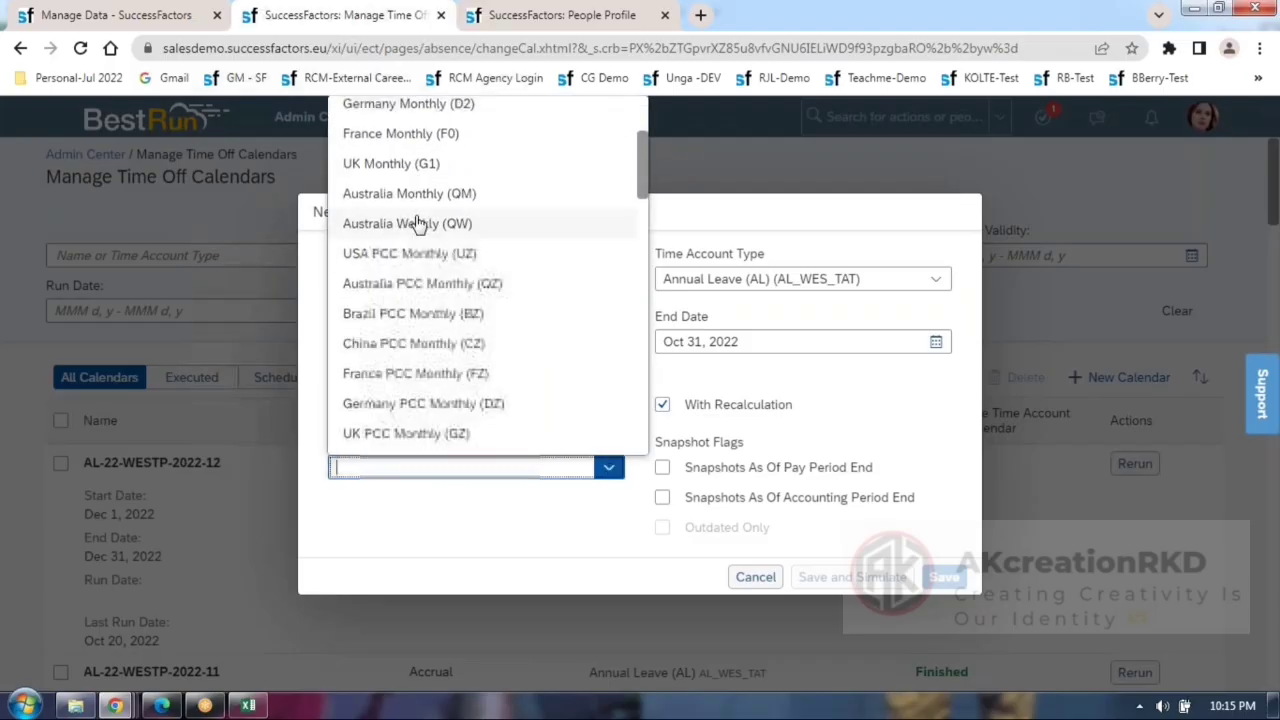
{"action": "scroll", "coordinate": [418, 222], "scroll_direction": "down", "scroll_amount": 2}
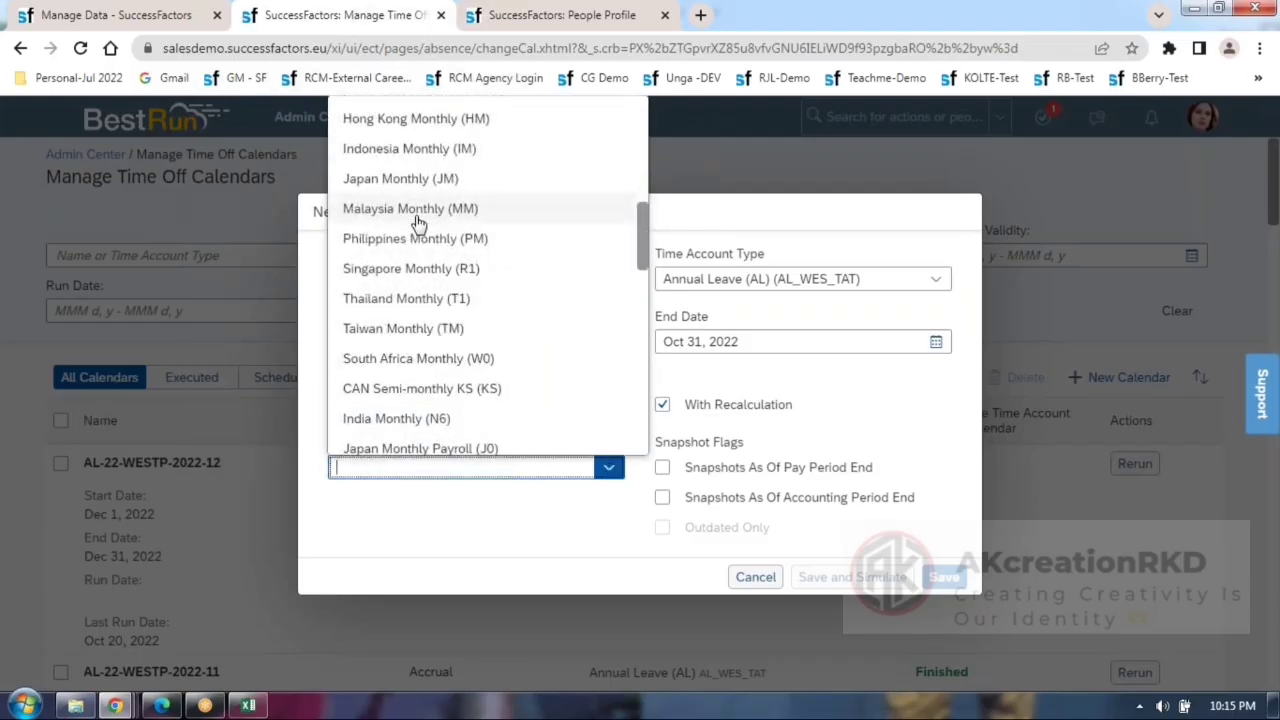
{"action": "scroll", "coordinate": [418, 222], "scroll_direction": "down", "scroll_amount": 5}
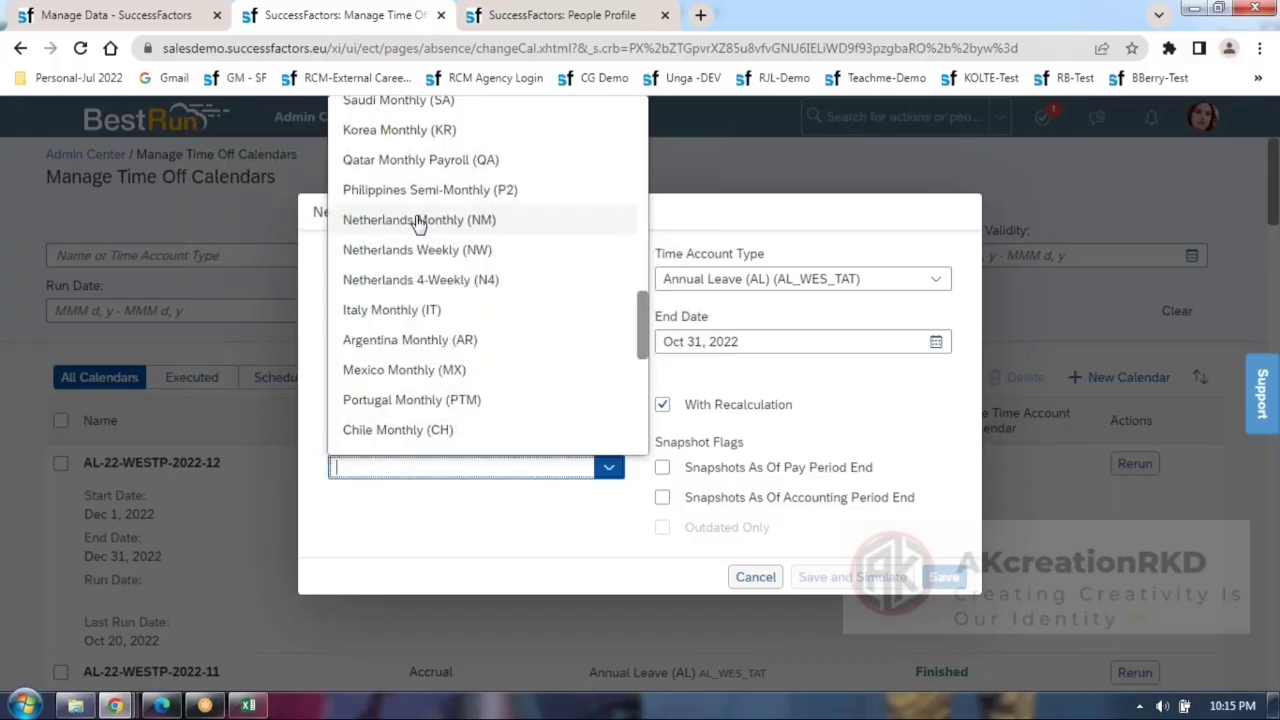
{"action": "scroll", "coordinate": [418, 222], "scroll_direction": "down", "scroll_amount": 7}
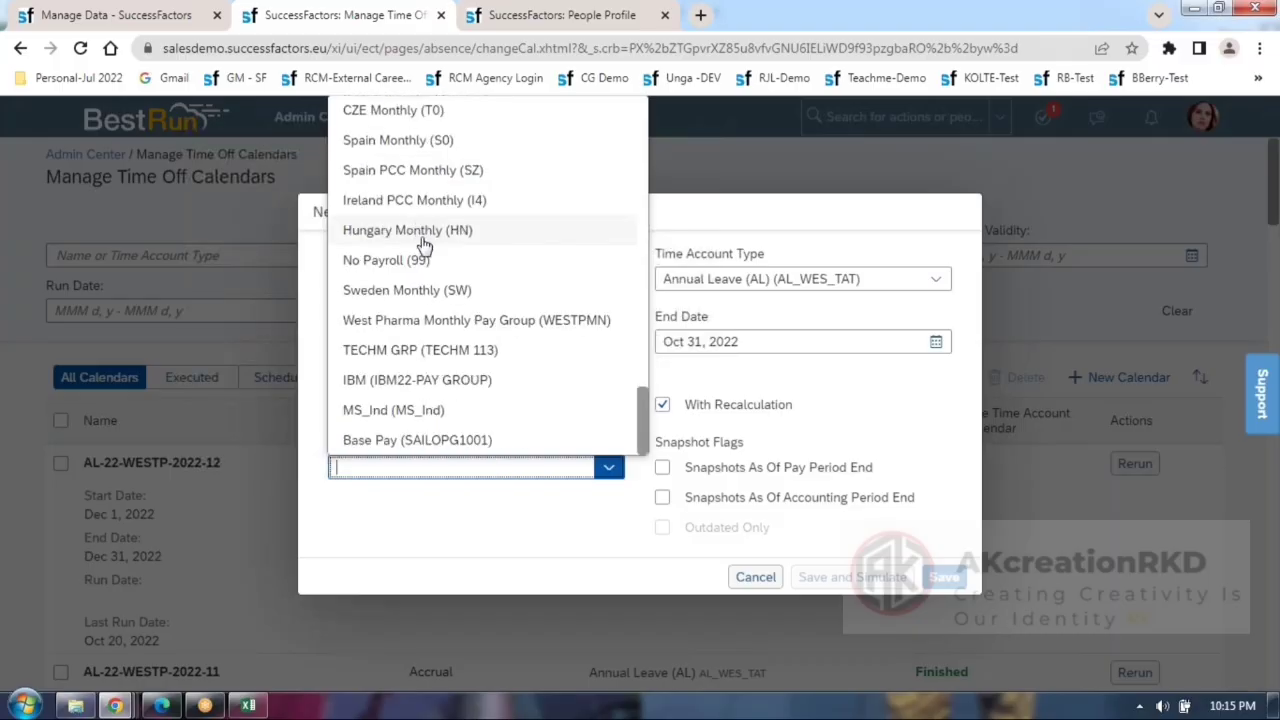
{"action": "left_click", "coordinate": [423, 322]}
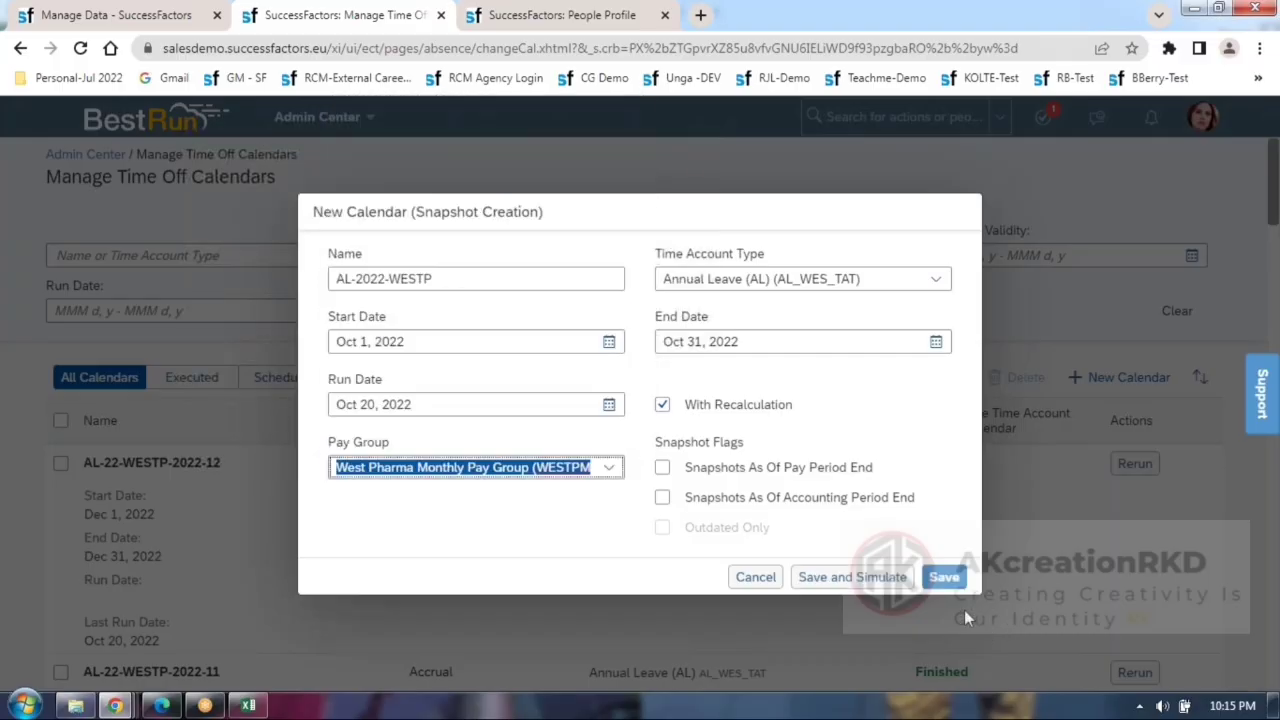
{"action": "left_click", "coordinate": [943, 578]}
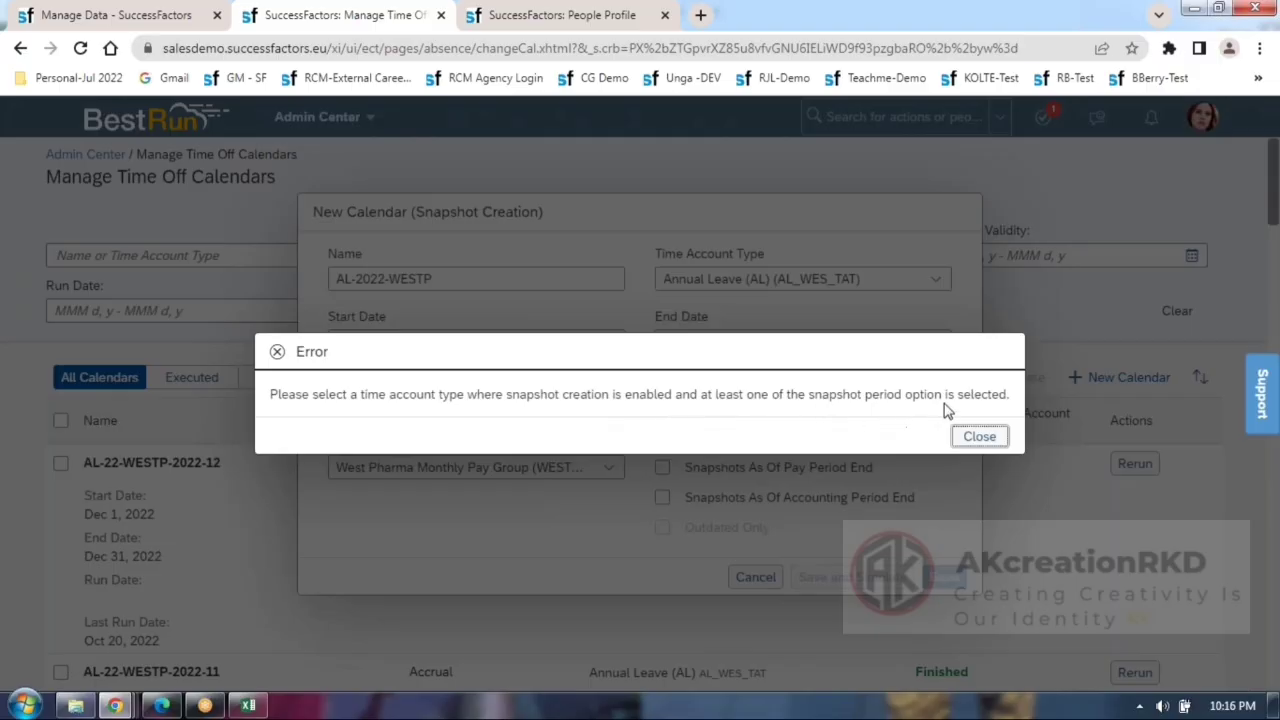
{"action": "left_click", "coordinate": [980, 444]}
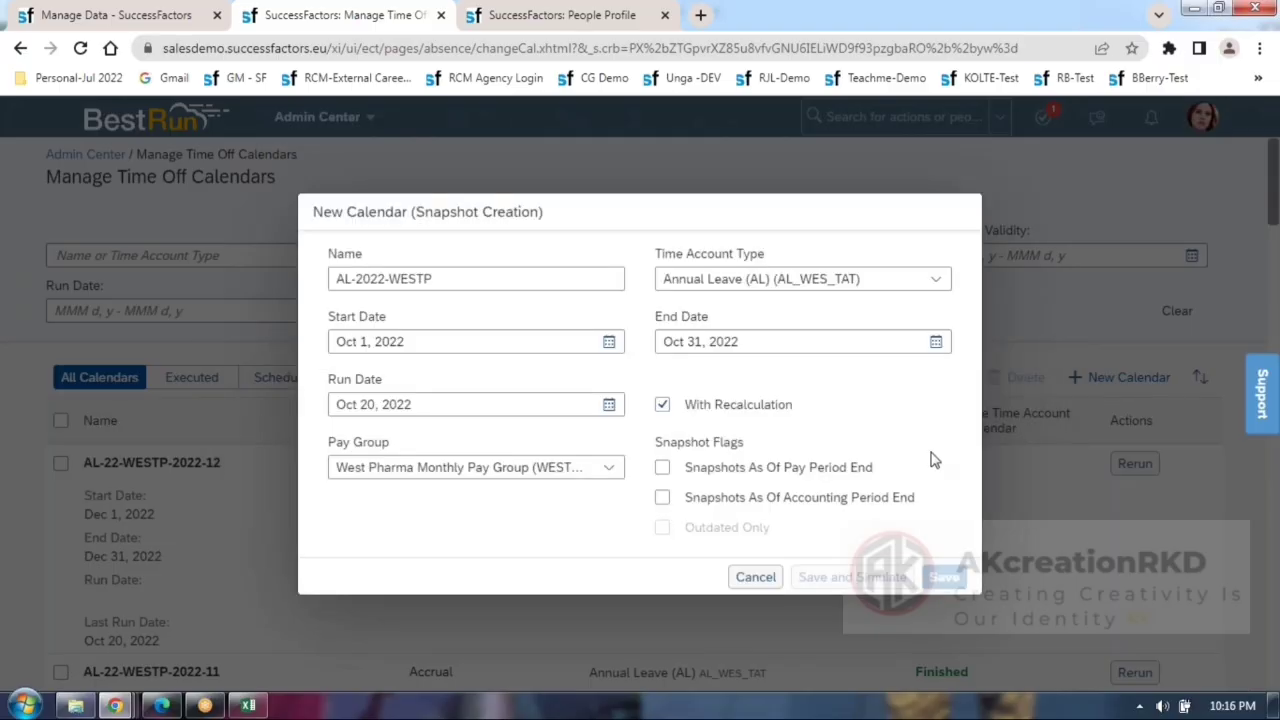
Enable Snapshots As Of Accounting Period End and Snapshots As Of Pay Period End, and try to save the calendar.
{"action": "left_click", "coordinate": [663, 498]}
{"action": "left_click", "coordinate": [665, 468]}
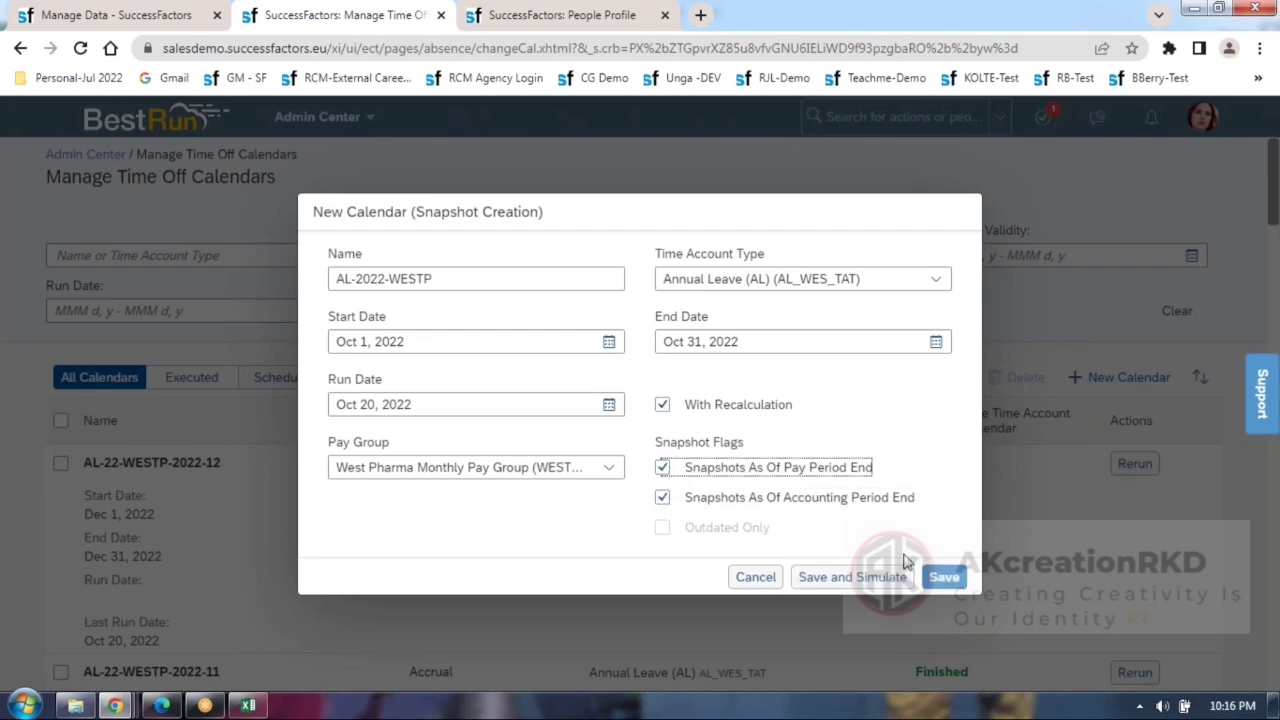
{"action": "left_click", "coordinate": [945, 578]}
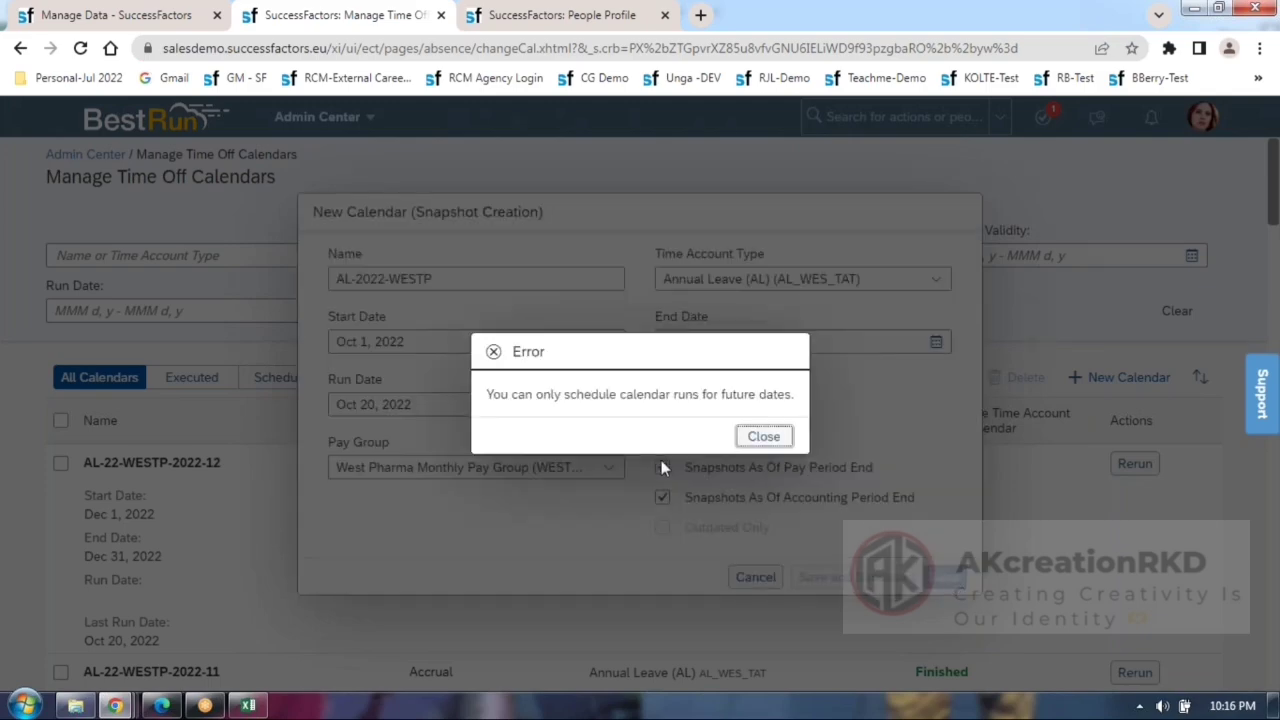
{"action": "left_click", "coordinate": [763, 437]}
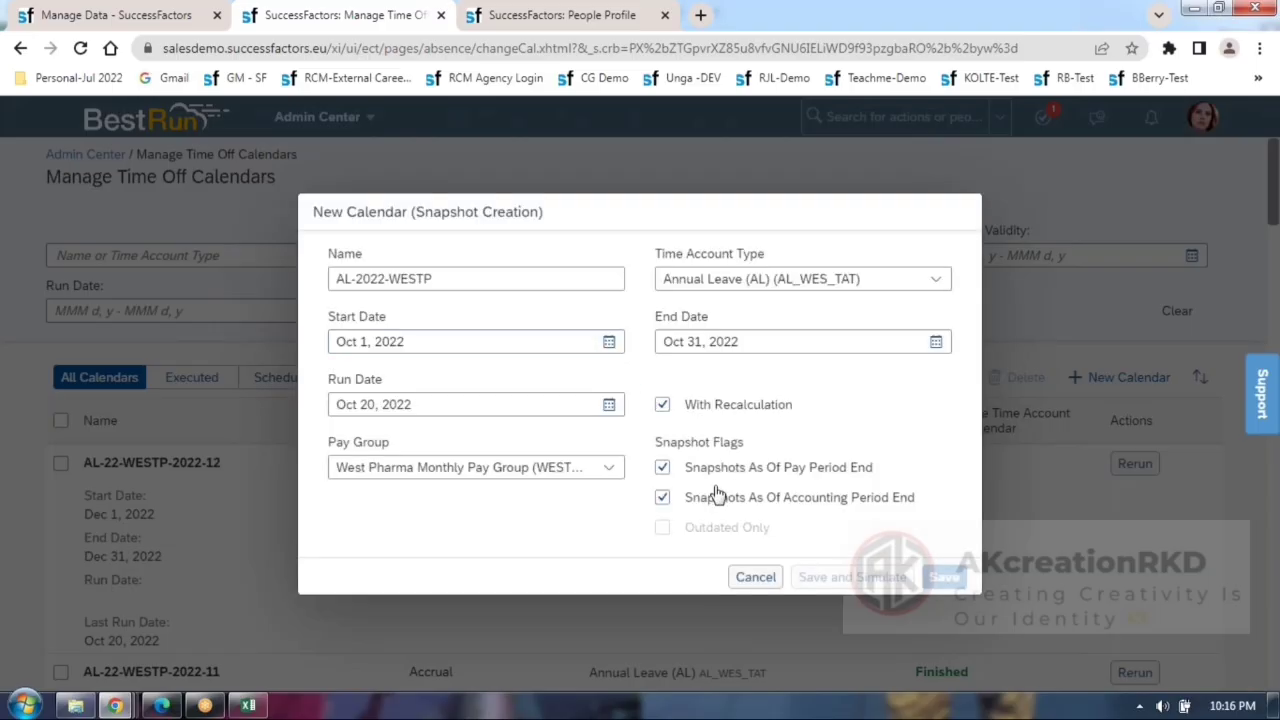
Try saving the calendar with only Snapshots As Of Accounting Period End enabled, and again with the pay period flag re-enabled.
{"action": "left_click", "coordinate": [664, 470]}
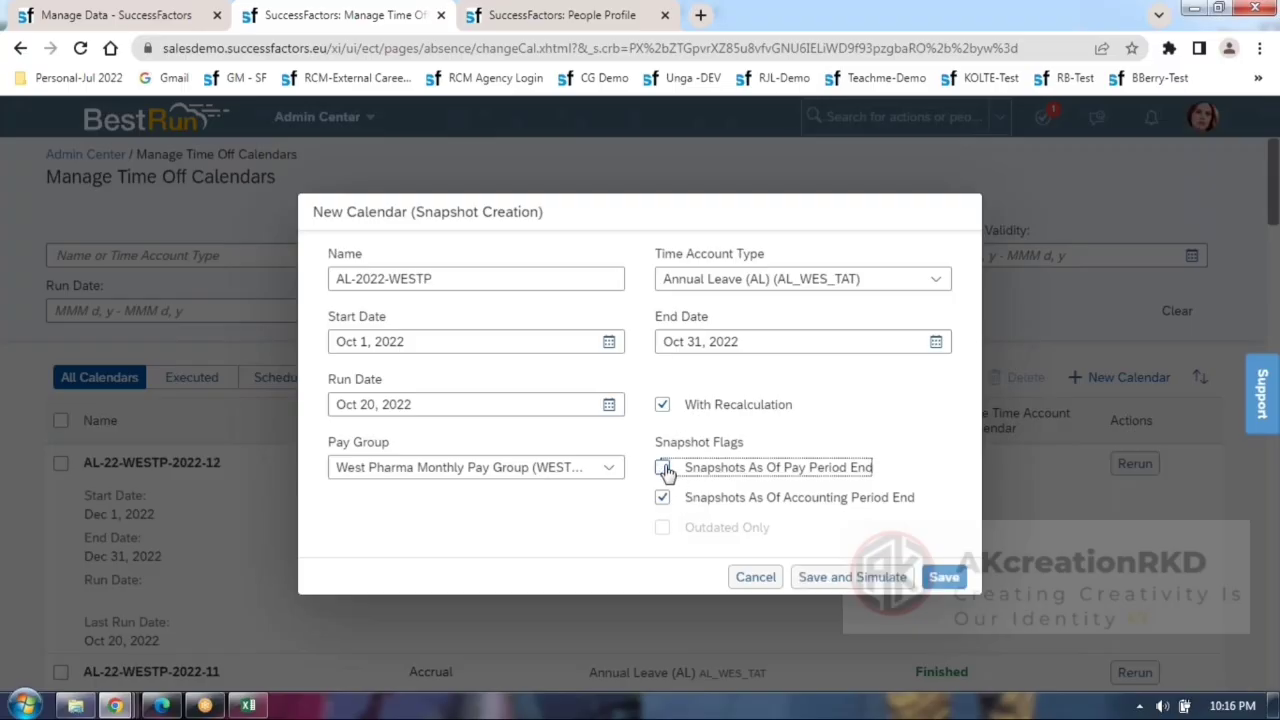
{"action": "left_click", "coordinate": [945, 580]}
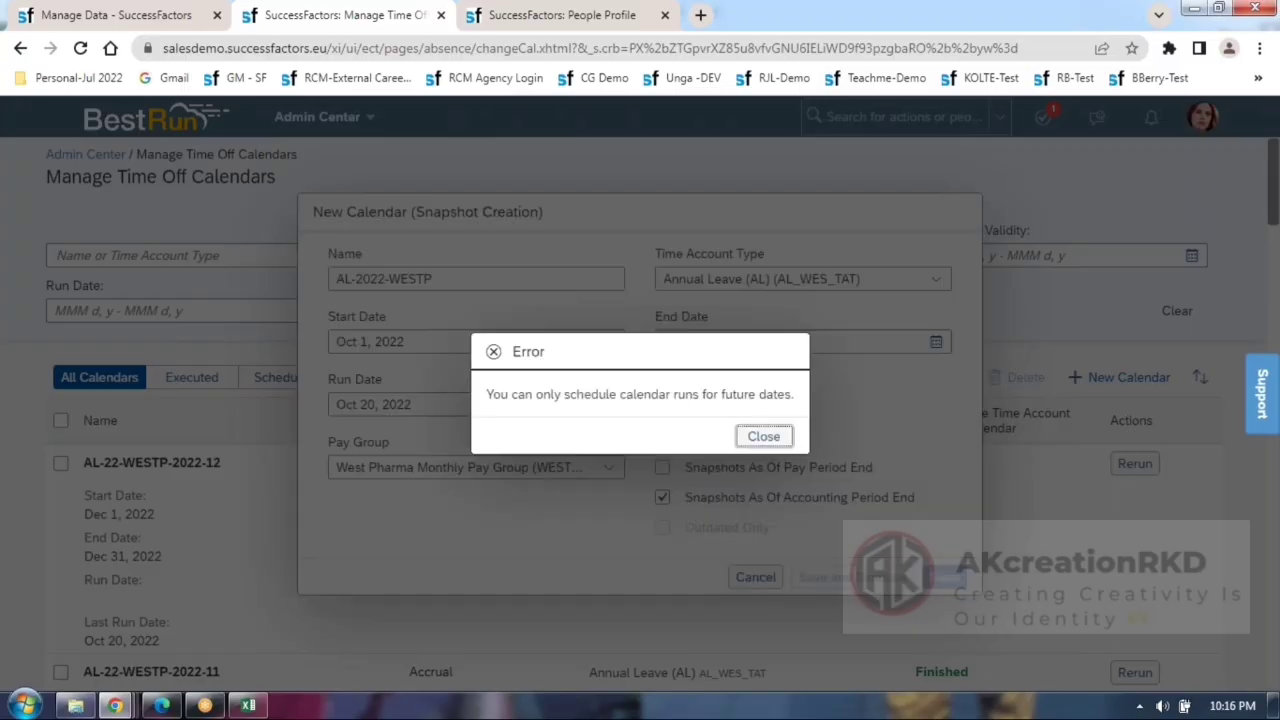
{"action": "left_click", "coordinate": [766, 438]}
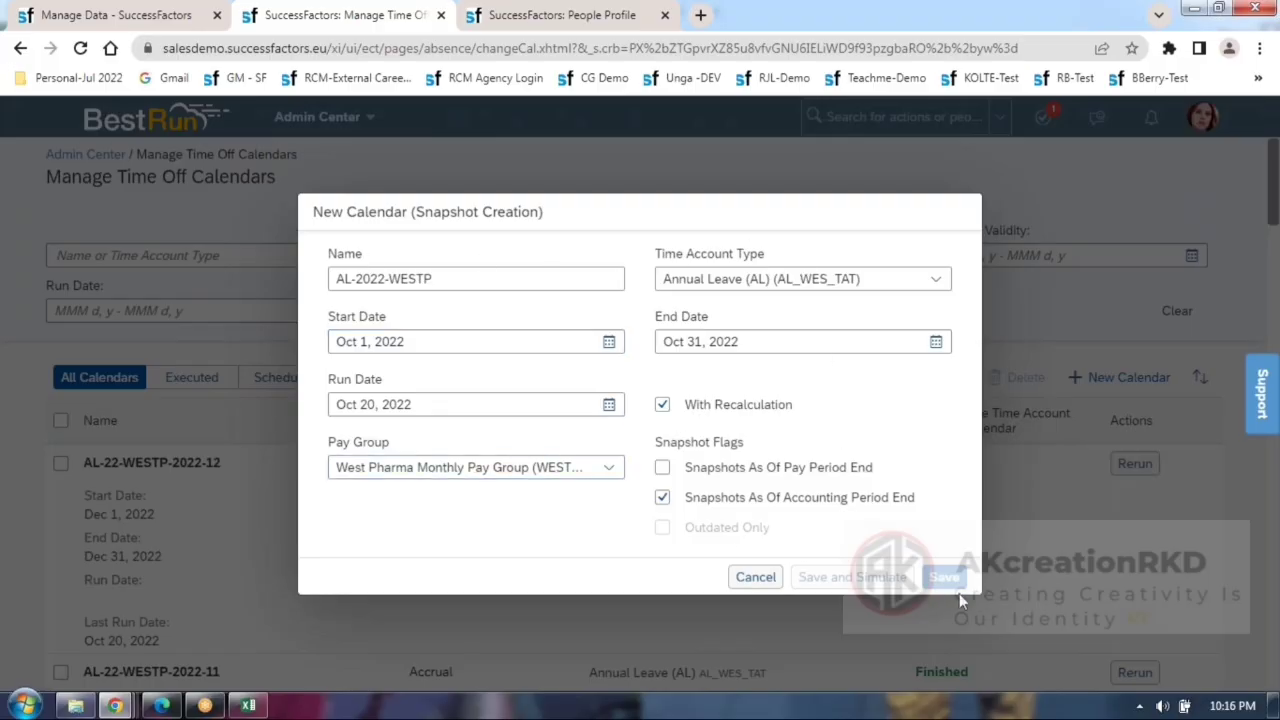
{"action": "left_click", "coordinate": [667, 469]}
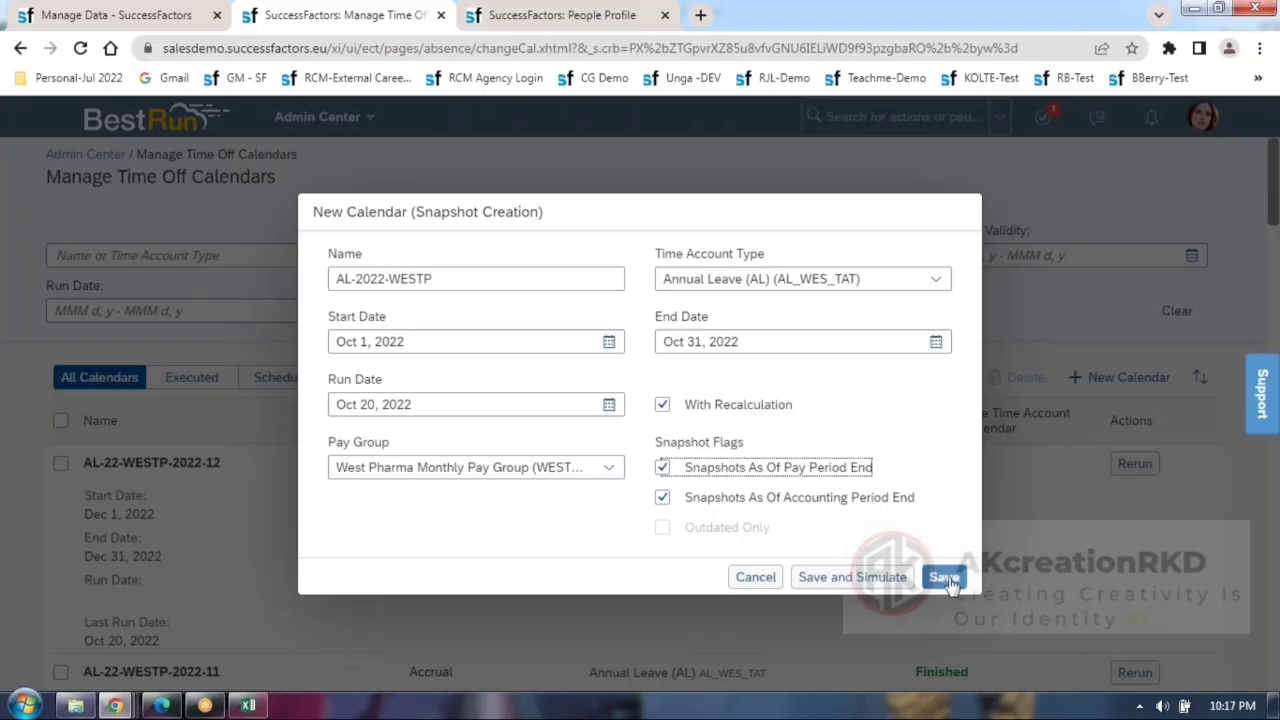
{"action": "left_click", "coordinate": [944, 577]}
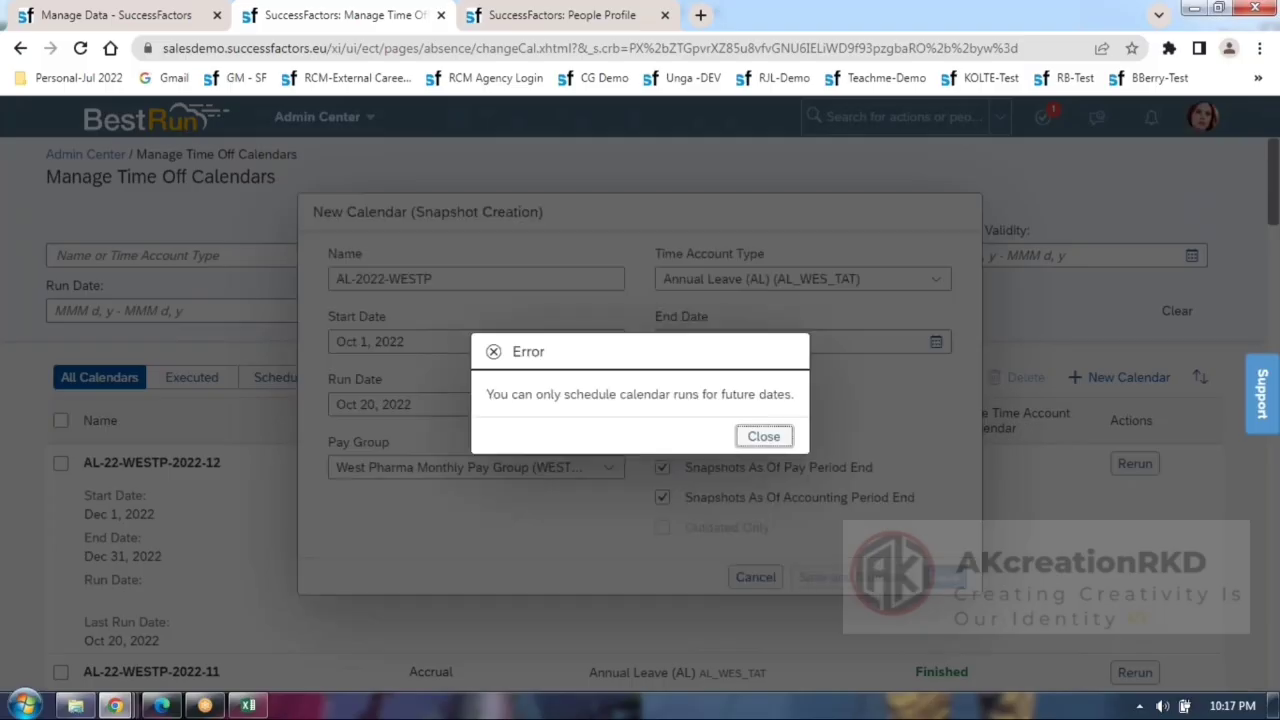
{"action": "left_click", "coordinate": [768, 437]}
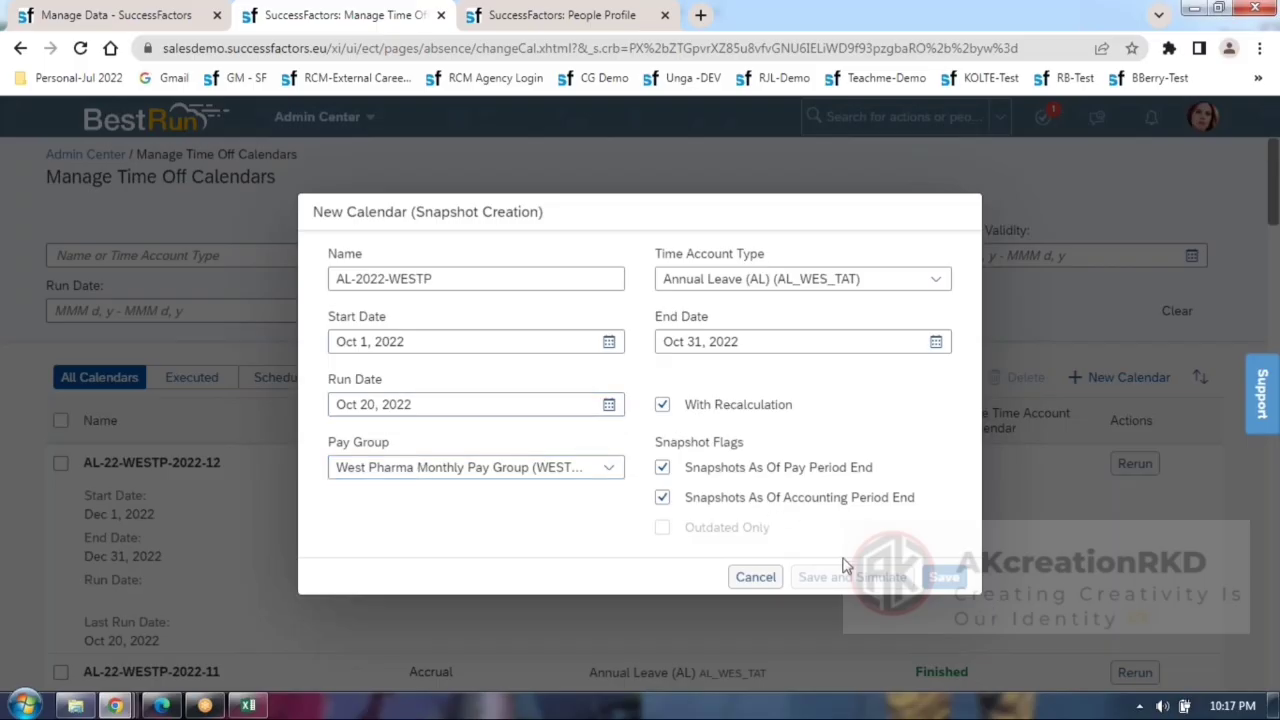
Disable both snapshot period flags and try to save the calendar without them.
{"action": "left_click", "coordinate": [666, 498]}
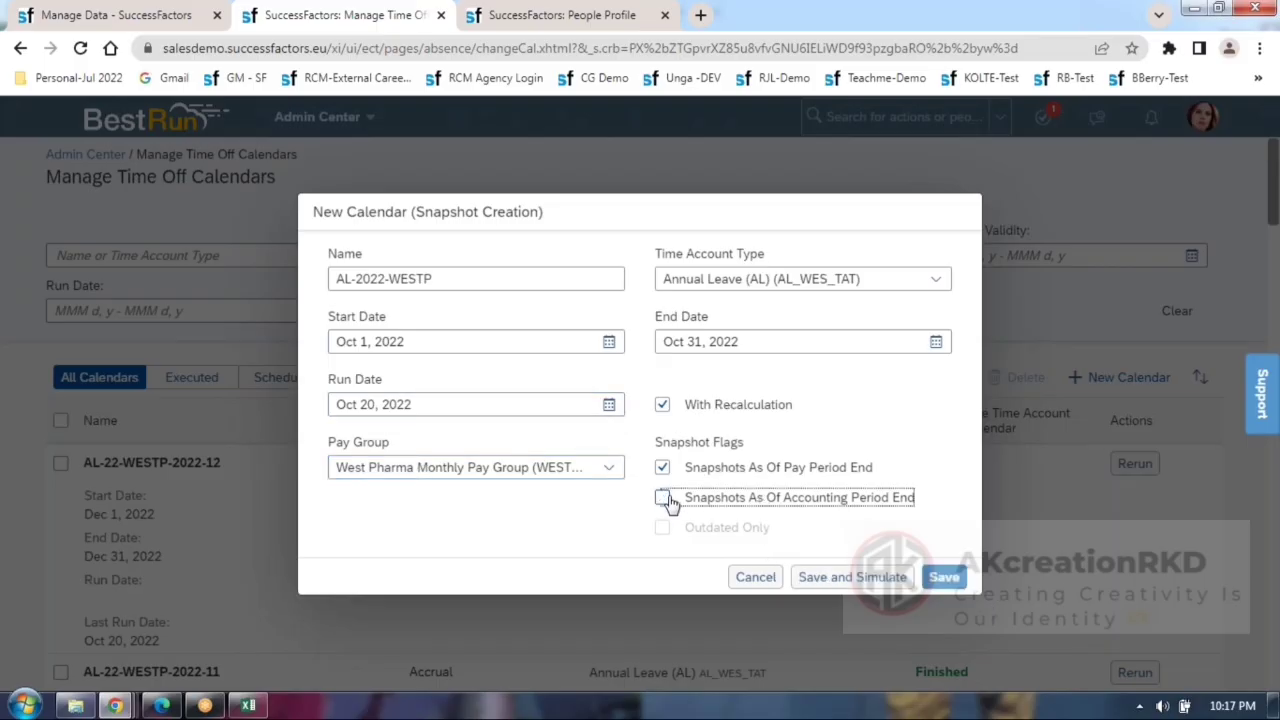
{"action": "left_click", "coordinate": [663, 467]}
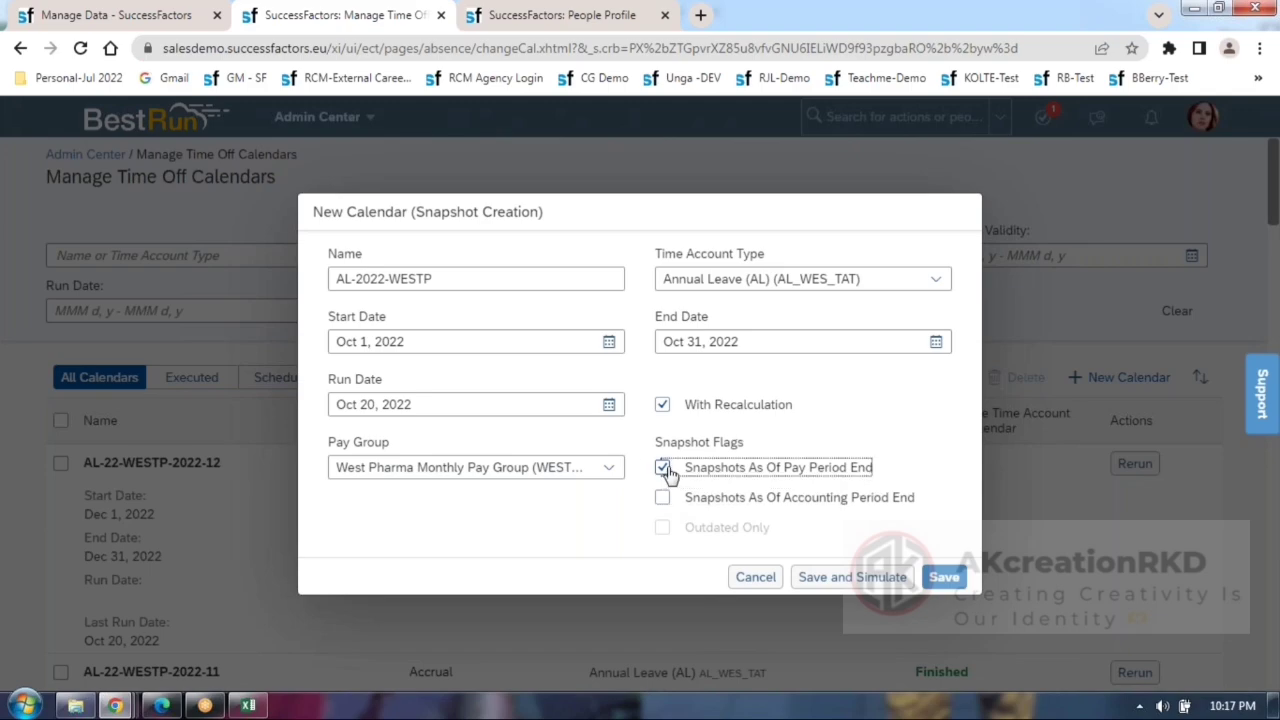
{"action": "left_click", "coordinate": [943, 577]}
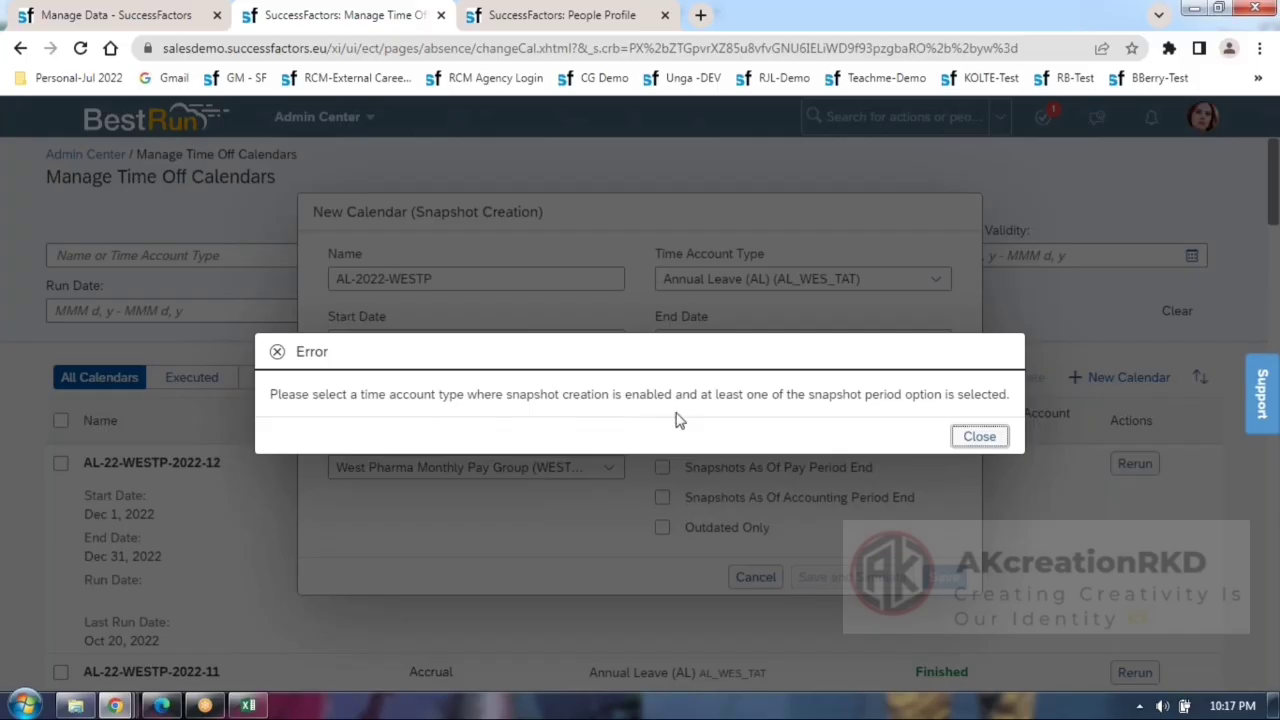
{"action": "left_click", "coordinate": [979, 437]}
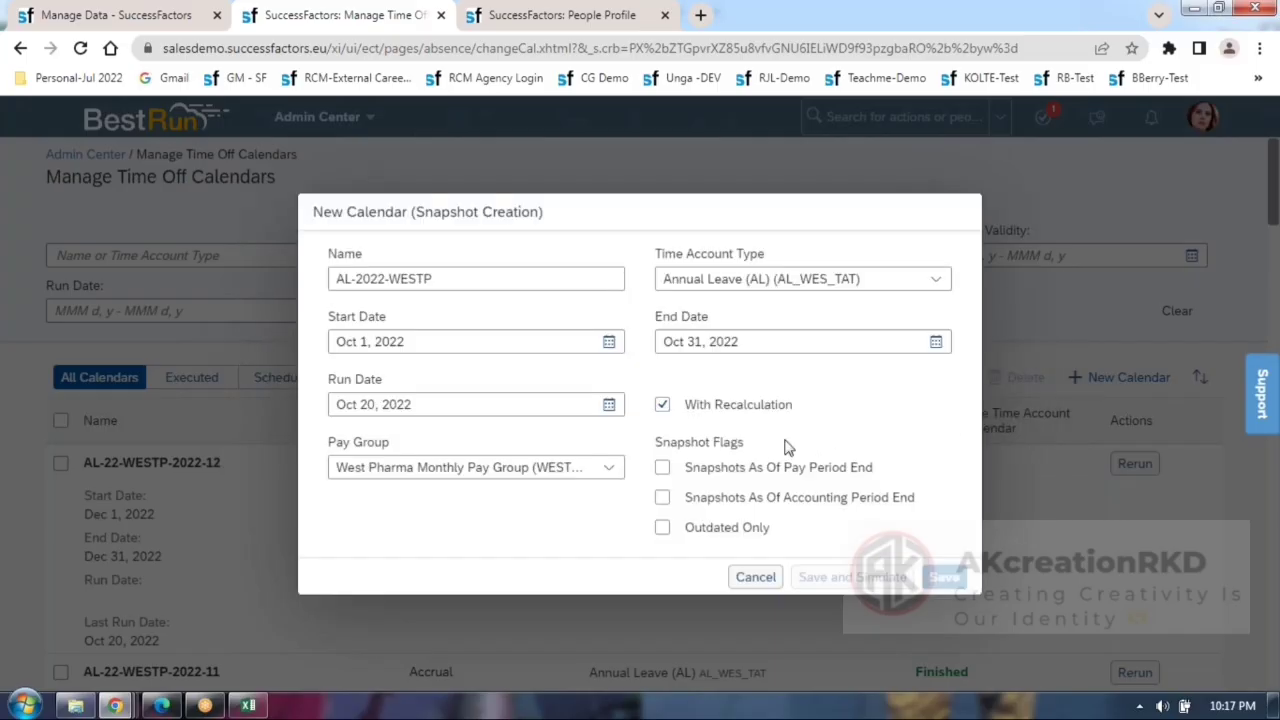
Enable only Snapshots As Of Pay Period End for the calendar and try to save it.
{"action": "left_click", "coordinate": [676, 470]}
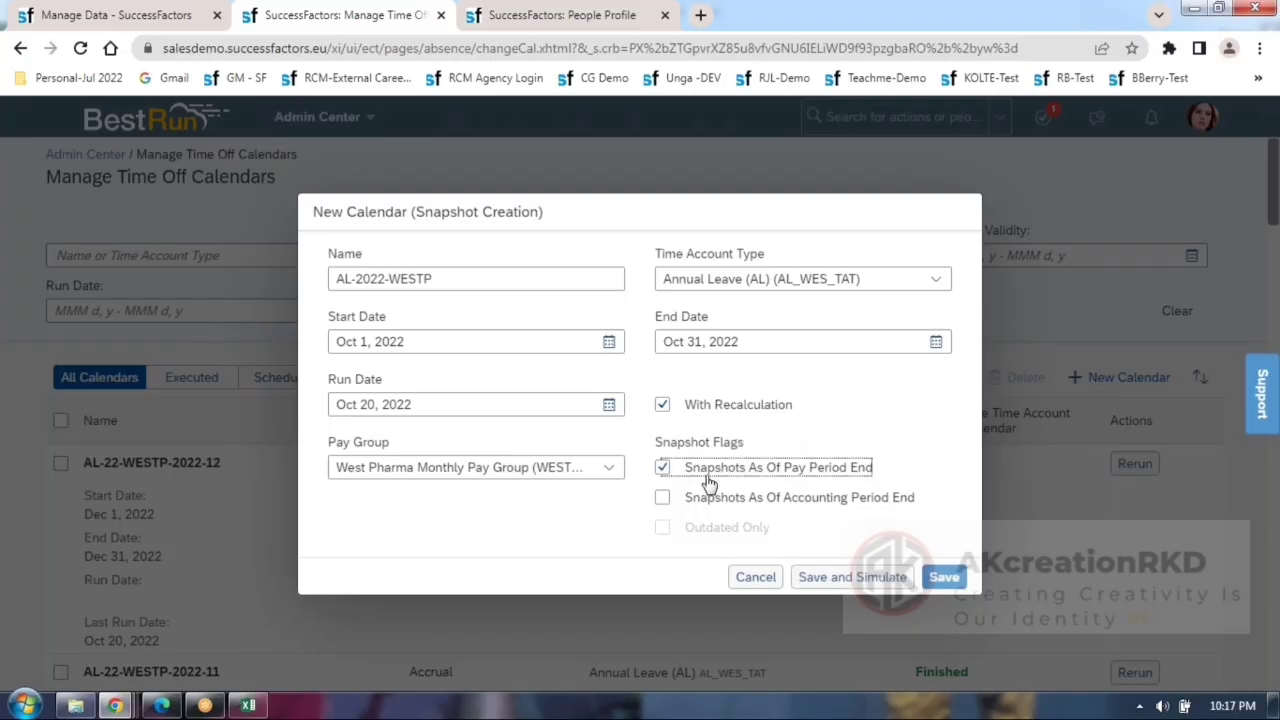
{"action": "left_click", "coordinate": [944, 577]}
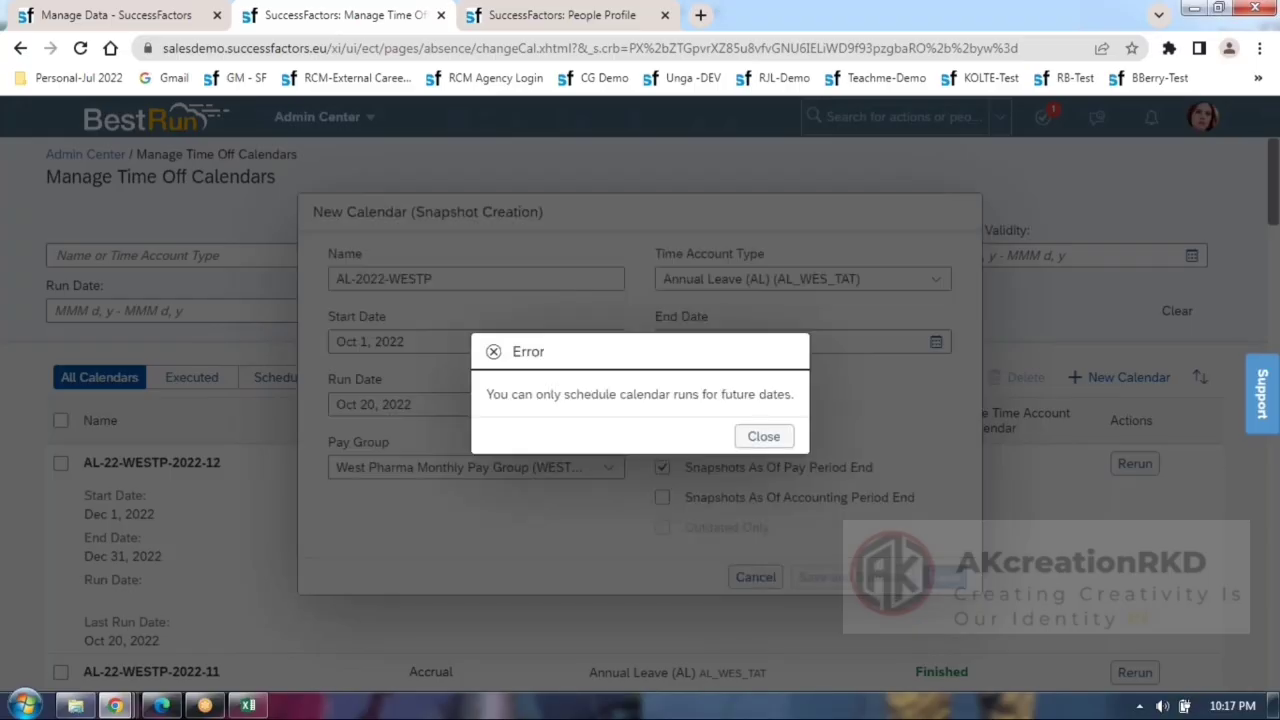
{"action": "left_click", "coordinate": [765, 437]}
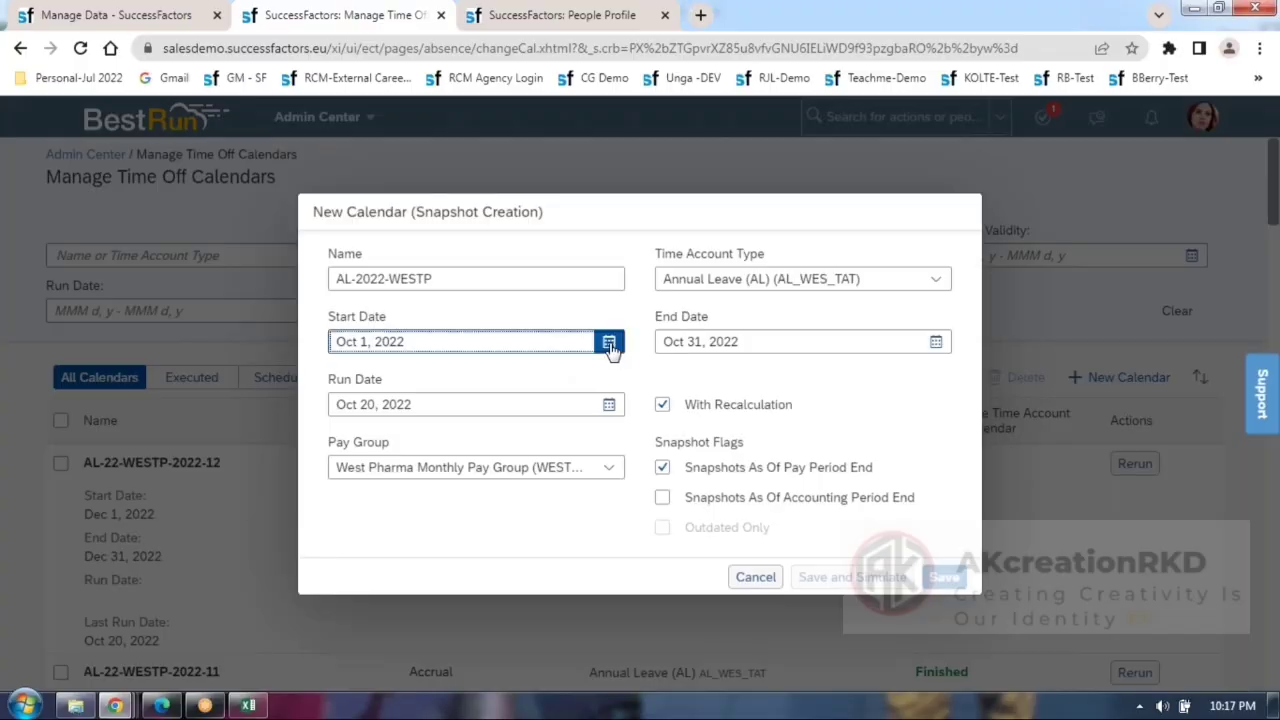
Try to set the snapshot calendar's start date to Nov 1, 2022 and its end date to Oct 20, 2022.
{"action": "left_click", "coordinate": [609, 341]}
{"action": "left_click", "coordinate": [561, 376]}
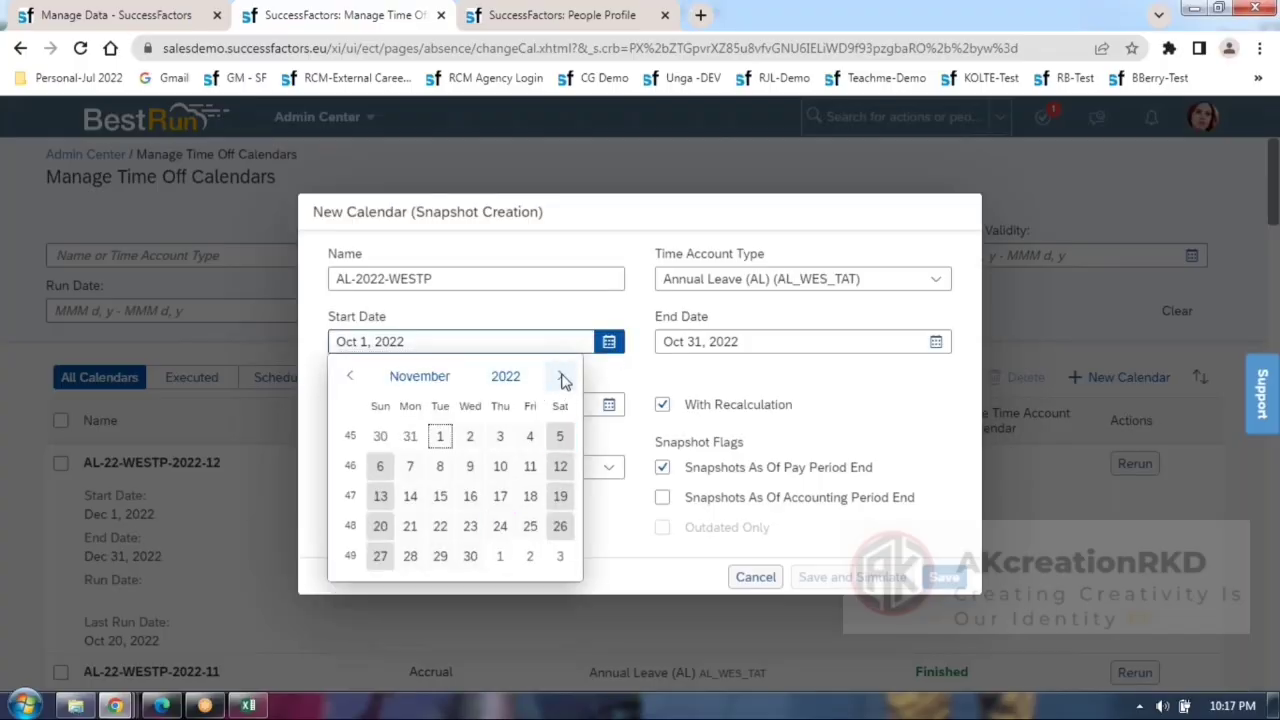
{"action": "left_click", "coordinate": [440, 437]}
{"action": "left_click", "coordinate": [760, 434]}
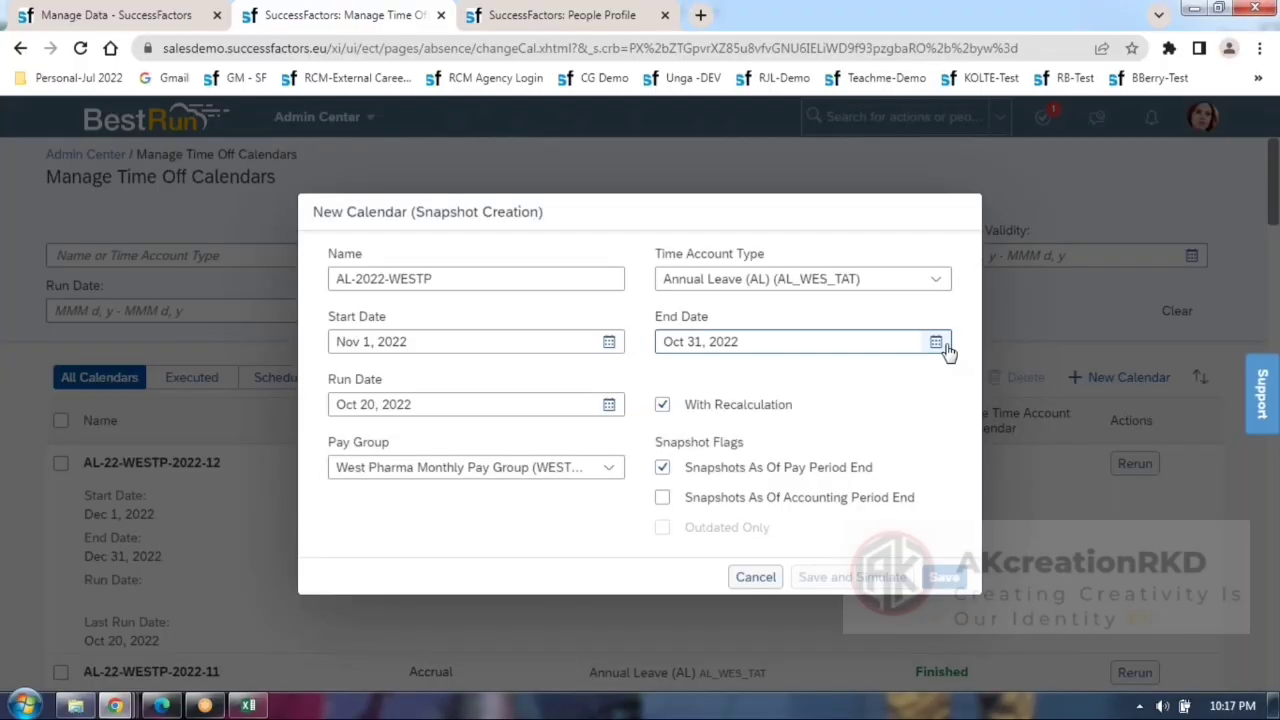
{"action": "left_click", "coordinate": [936, 342]}
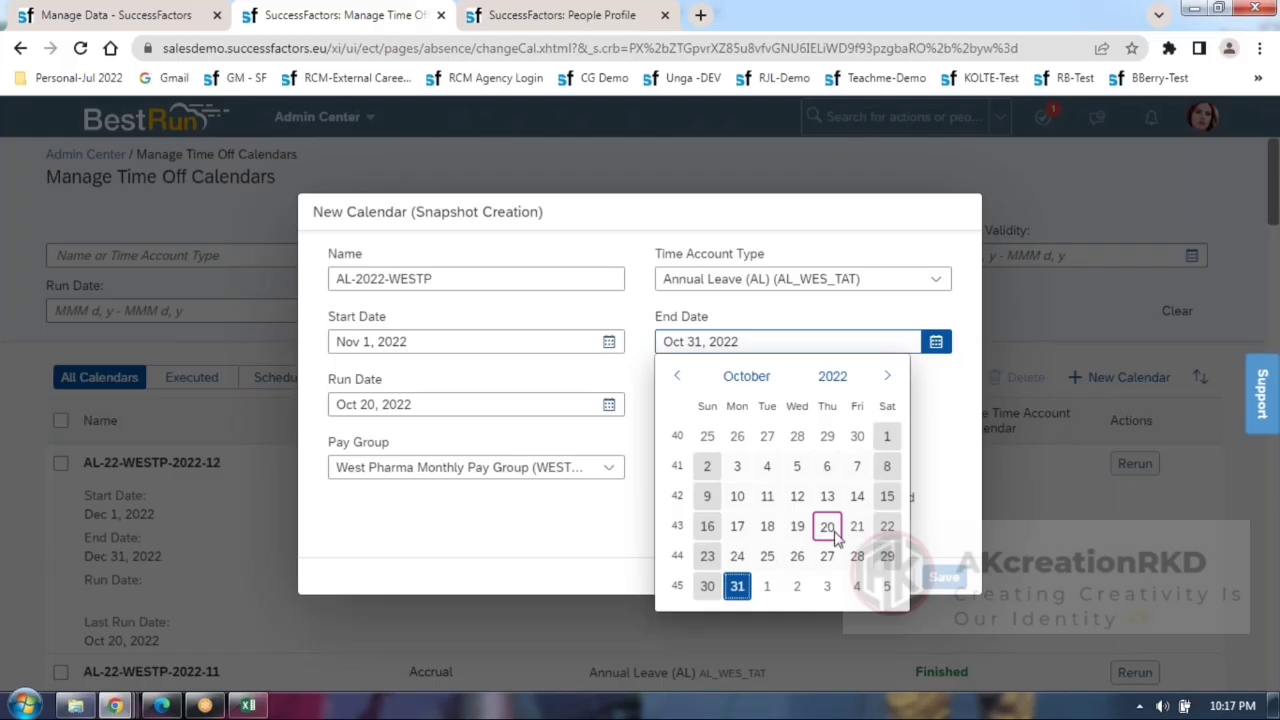
{"action": "left_click", "coordinate": [826, 526]}
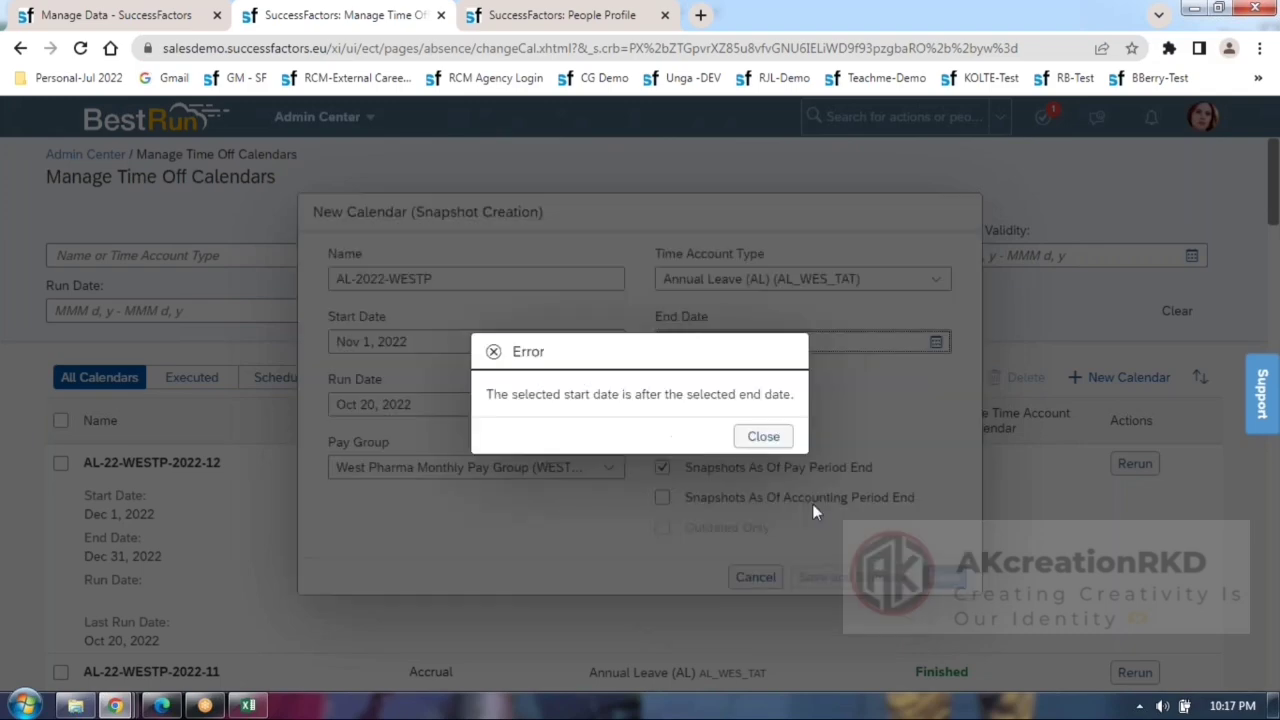
{"action": "left_click", "coordinate": [762, 438]}
Set the snapshot calendar's start date to Oct 20, 2022 and its end date to Oct 31, 2022.
{"action": "left_click", "coordinate": [610, 343]}
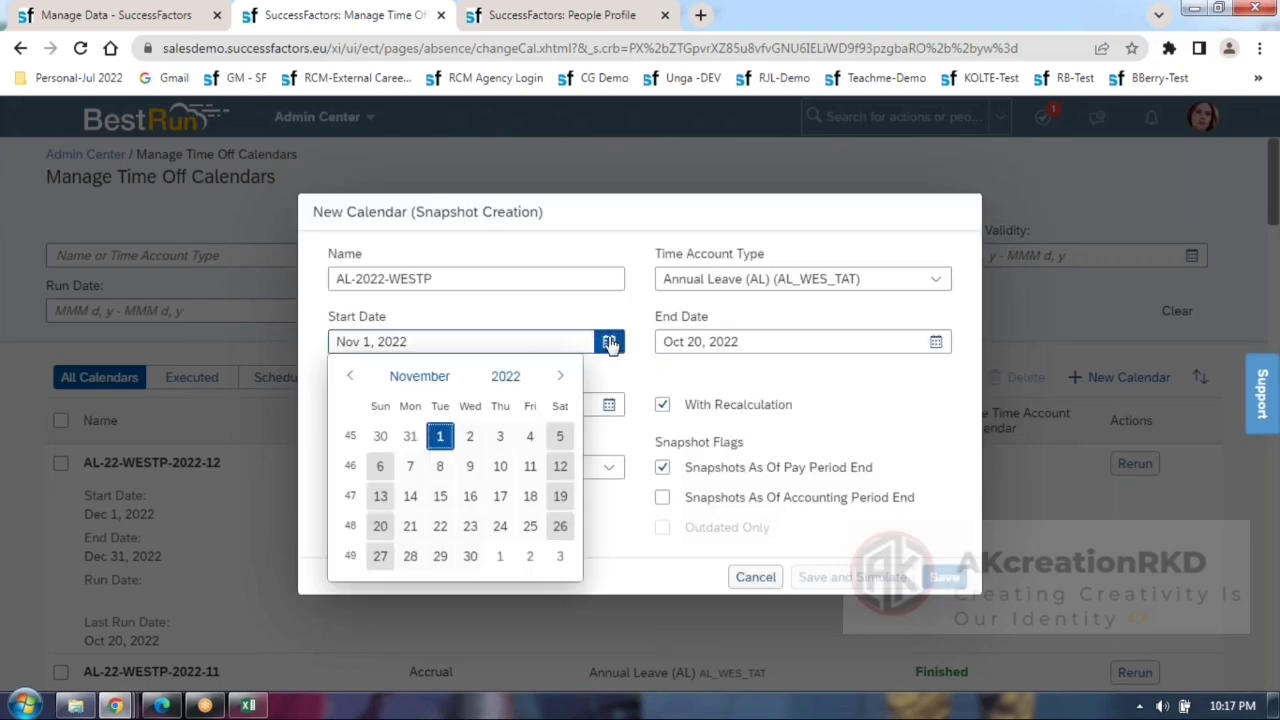
{"action": "left_click", "coordinate": [351, 378]}
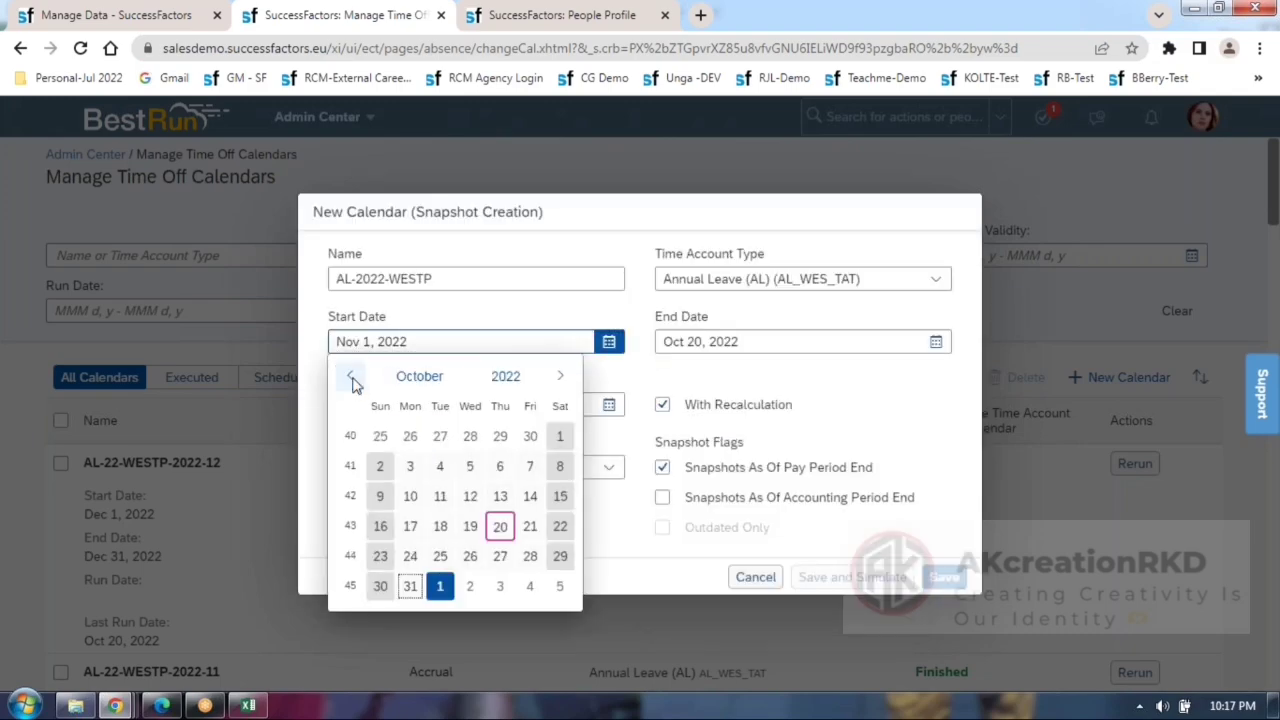
{"action": "left_click", "coordinate": [500, 527]}
{"action": "left_click", "coordinate": [936, 342]}
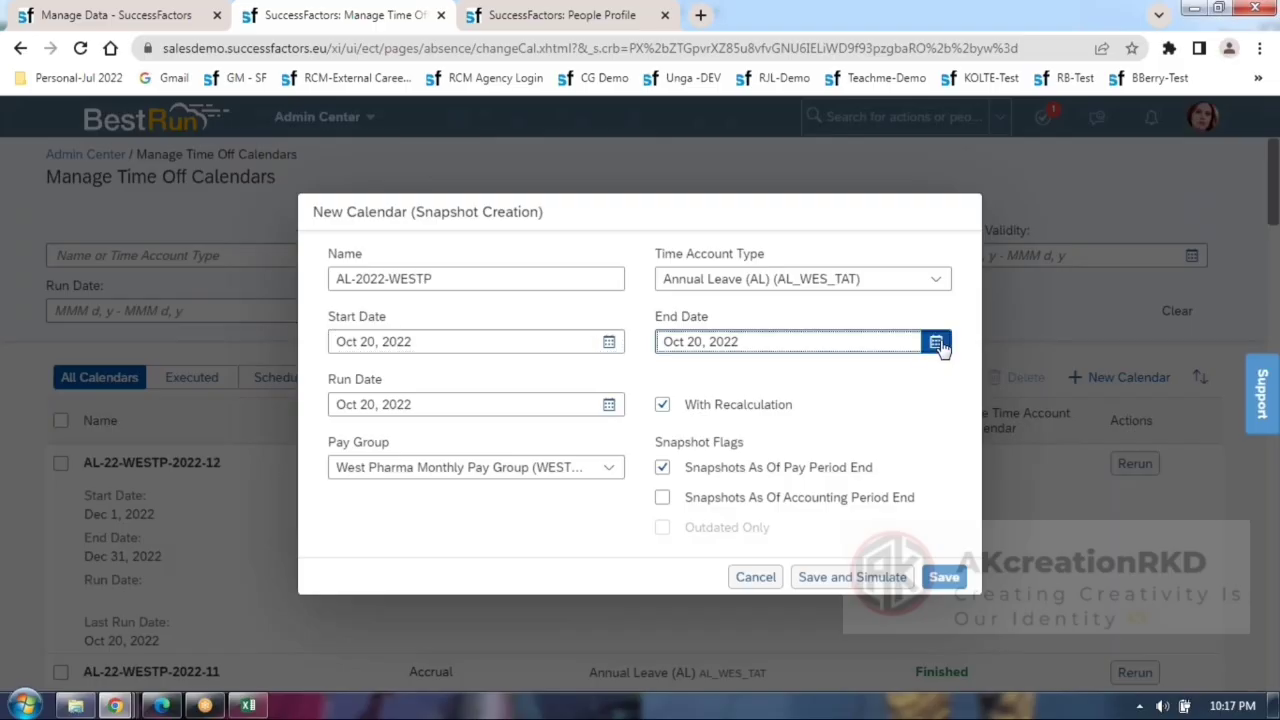
{"action": "left_click", "coordinate": [737, 586]}
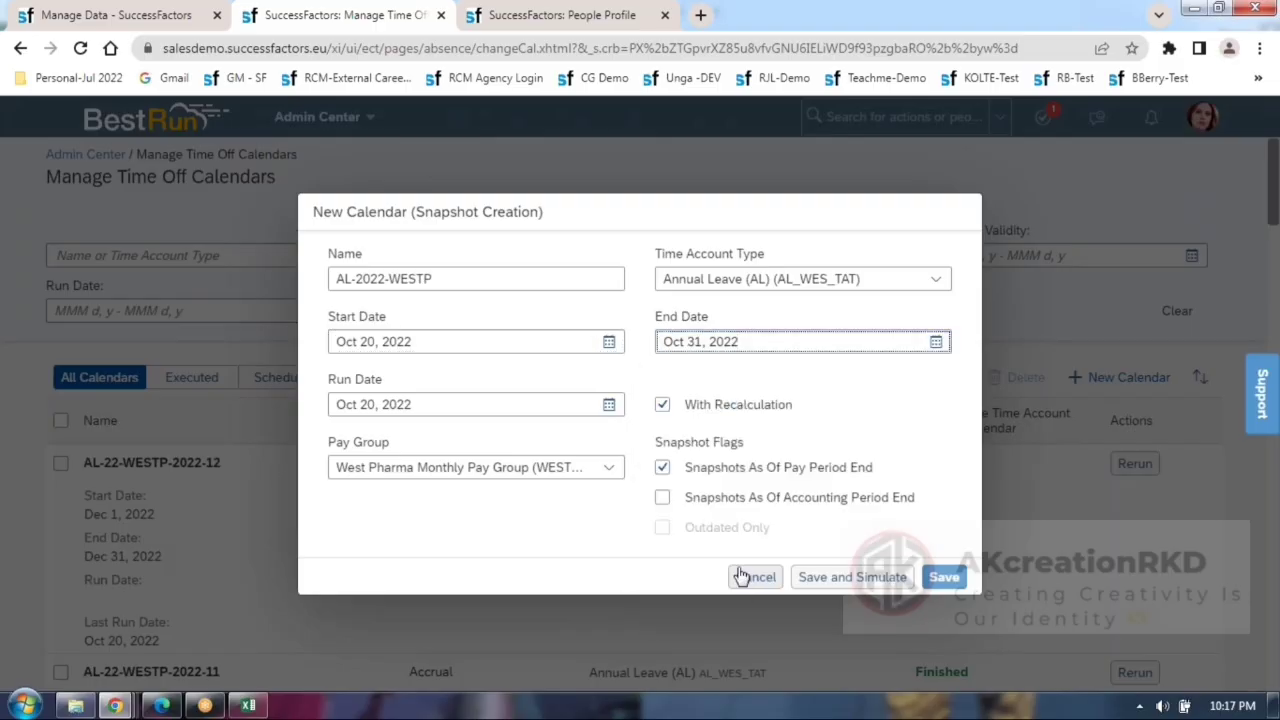
Try to save the snapshot calendar, set its start date to Oct 21, 2022 and try to save it again.
{"action": "left_click", "coordinate": [944, 578]}
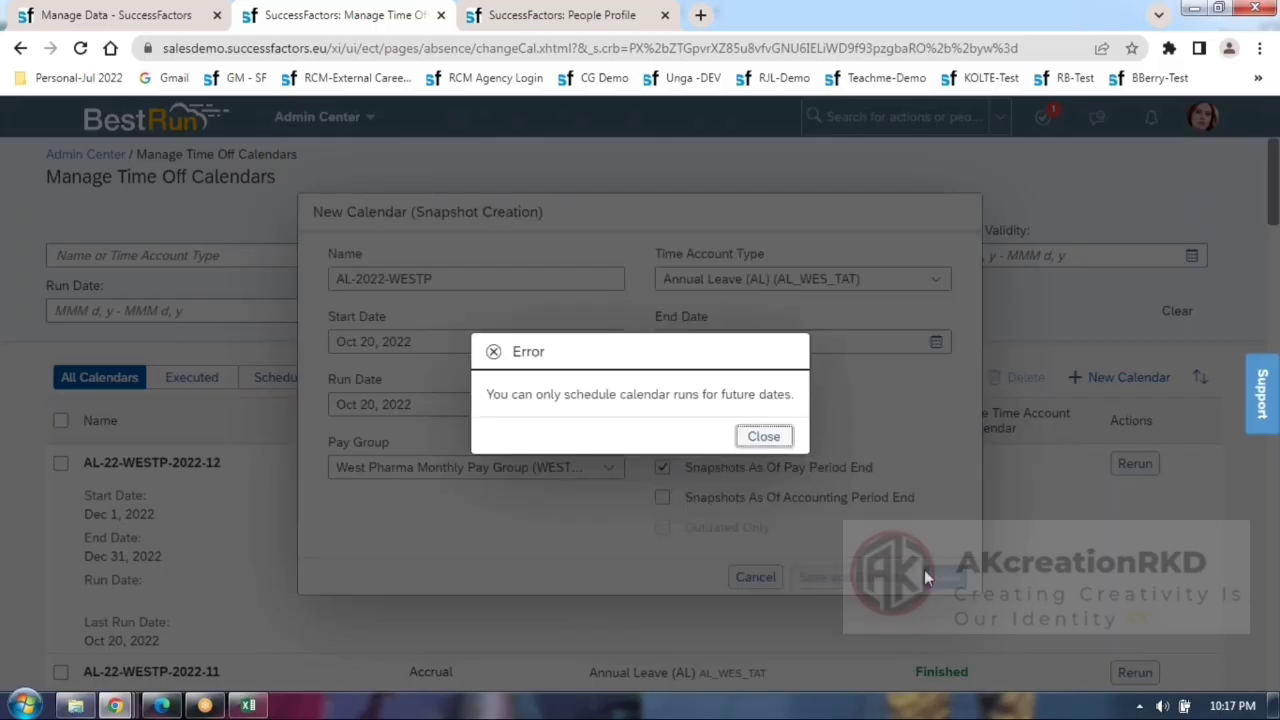
{"action": "left_click", "coordinate": [763, 438]}
{"action": "left_click", "coordinate": [608, 341]}
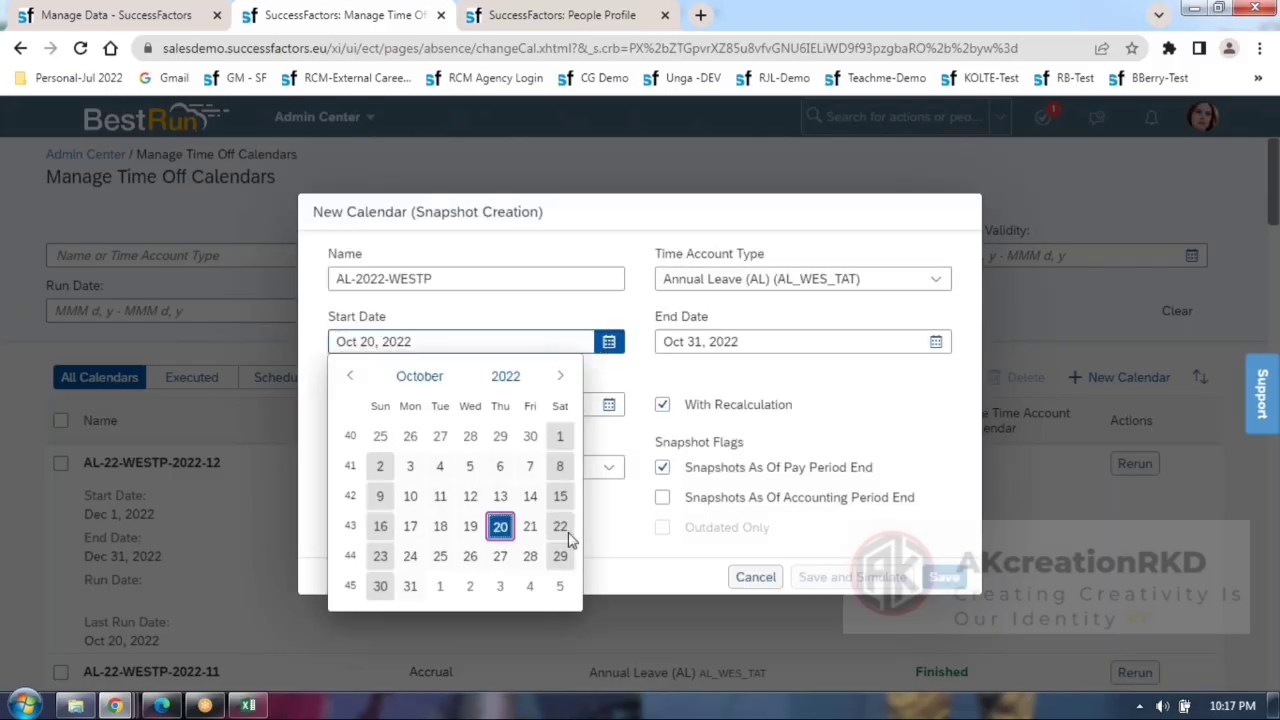
{"action": "left_click", "coordinate": [530, 526]}
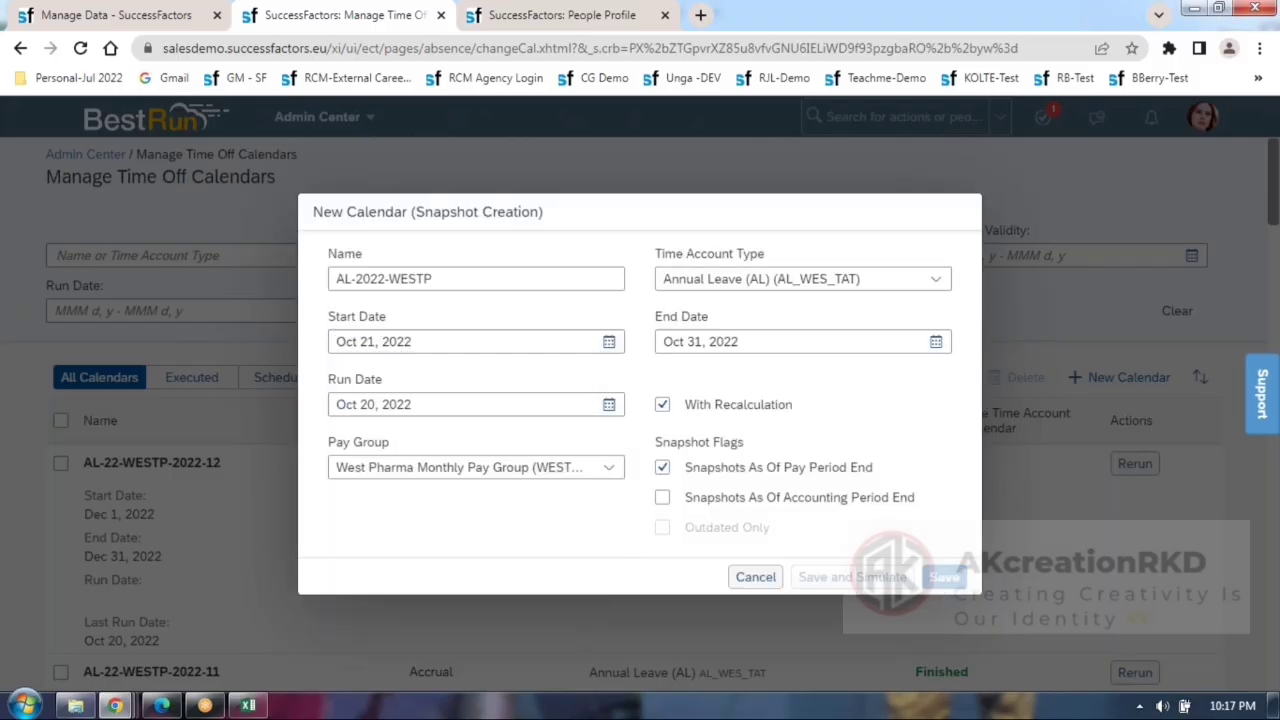
{"action": "left_click", "coordinate": [944, 577]}
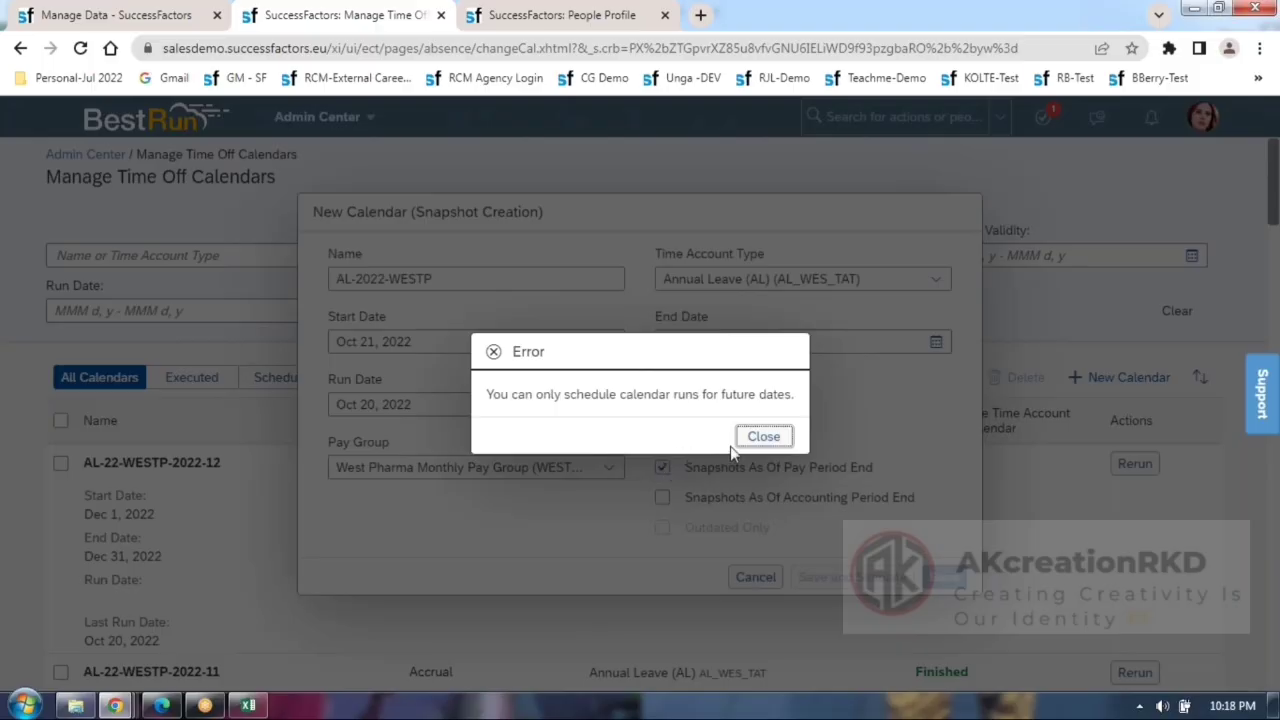
{"action": "left_click", "coordinate": [763, 438]}
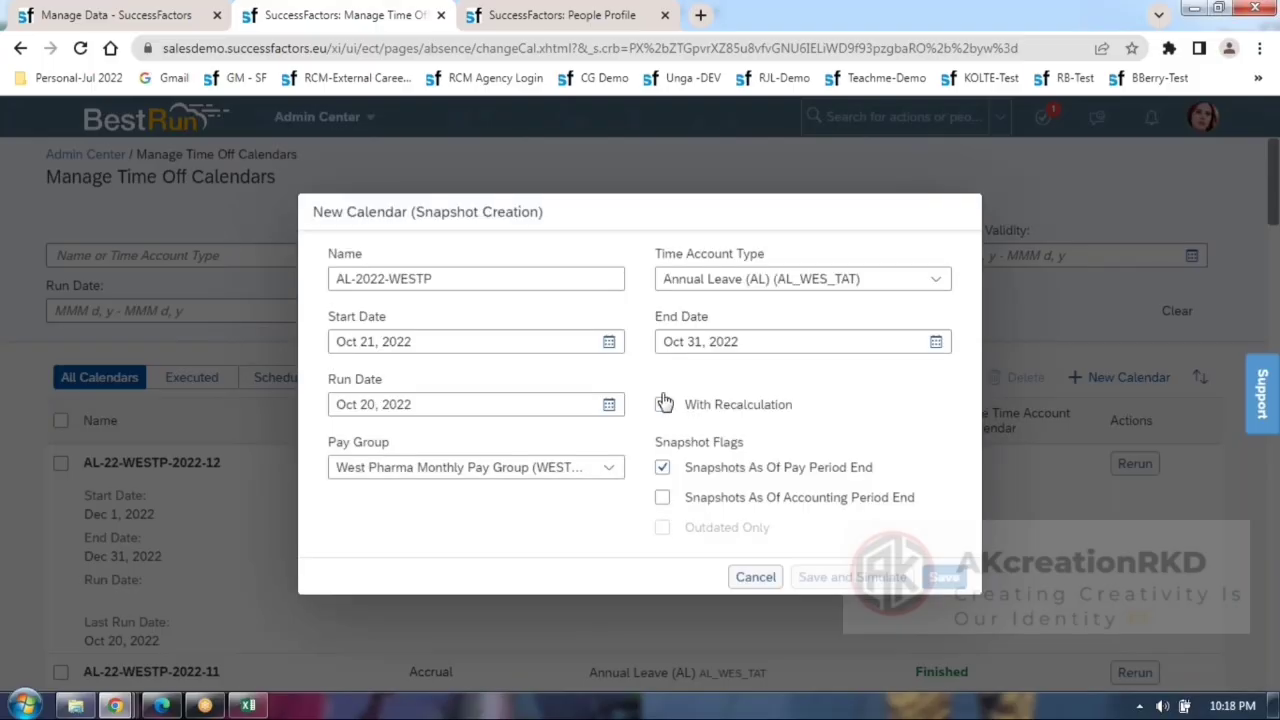
Set the snapshot calendar's run date to Oct 21, 2022, keeping With Recalculation enabled, and save the calendar.
{"action": "left_click", "coordinate": [663, 403]}
{"action": "left_click", "coordinate": [609, 404]}
{"action": "left_click", "coordinate": [531, 592]}
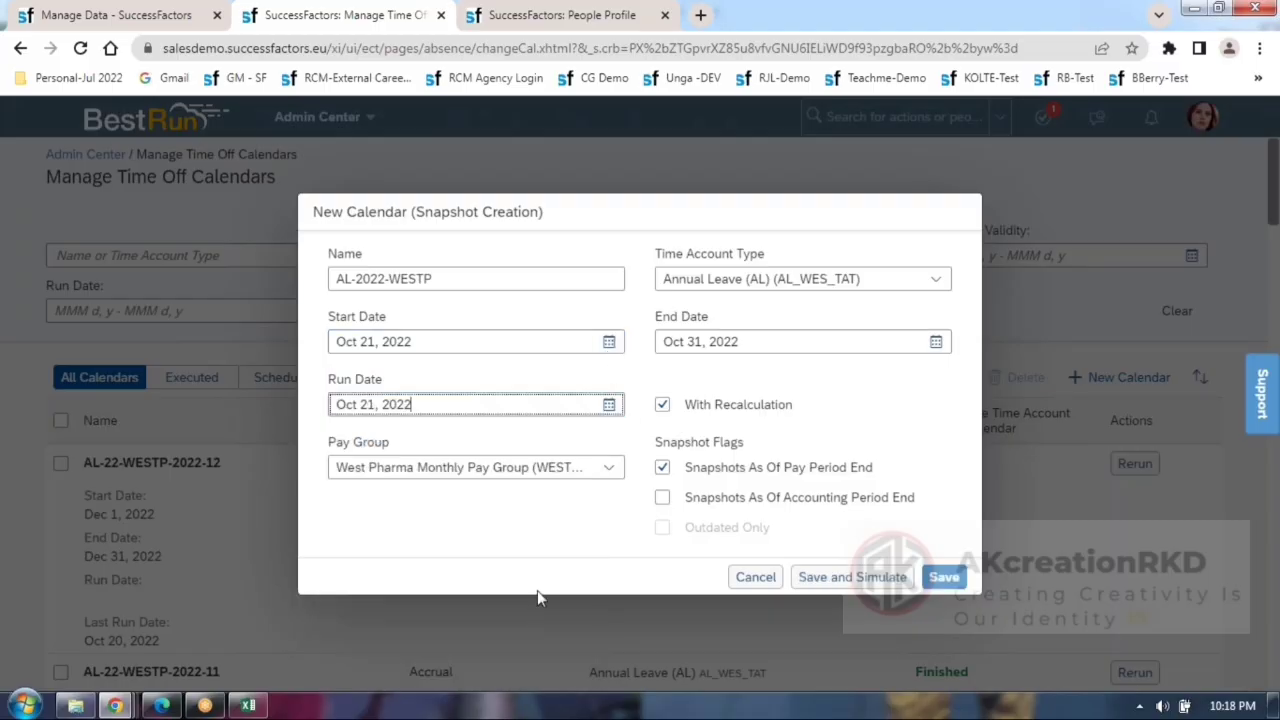
{"action": "left_click", "coordinate": [944, 577]}
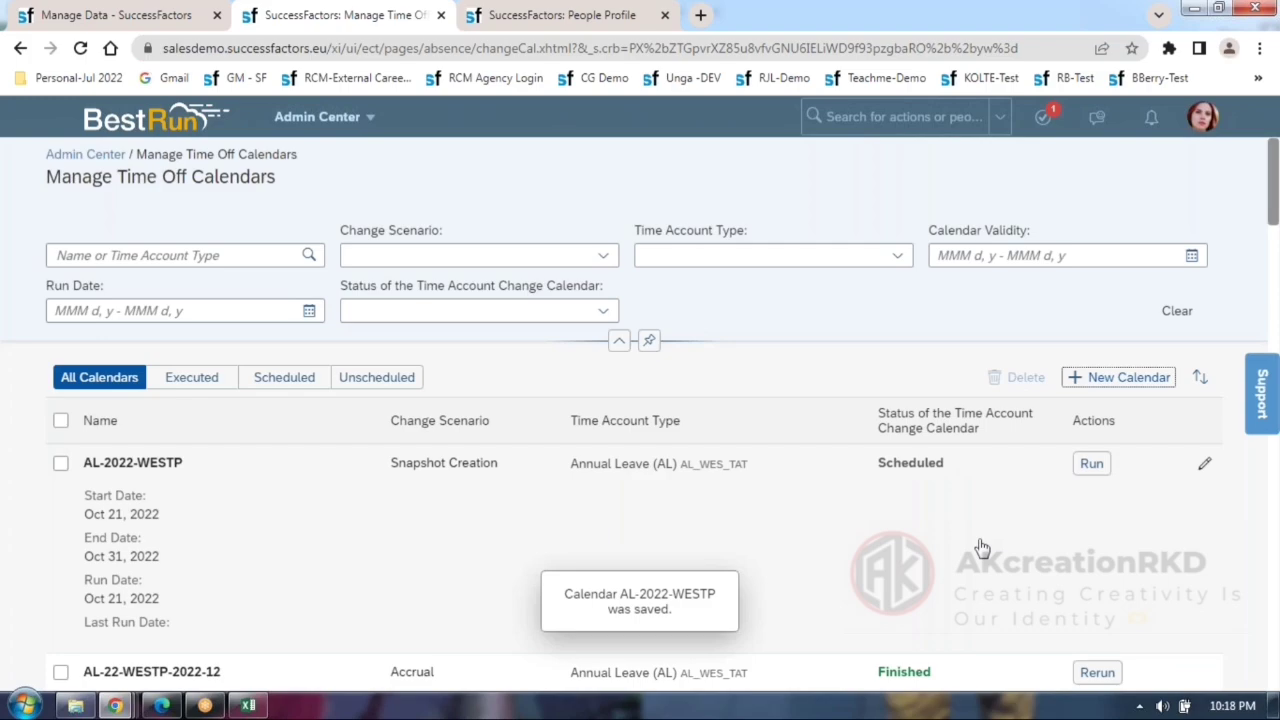
Try to run the AL-2022-WESTP calendar and review its settings without changing them.
{"action": "left_click", "coordinate": [1098, 468]}
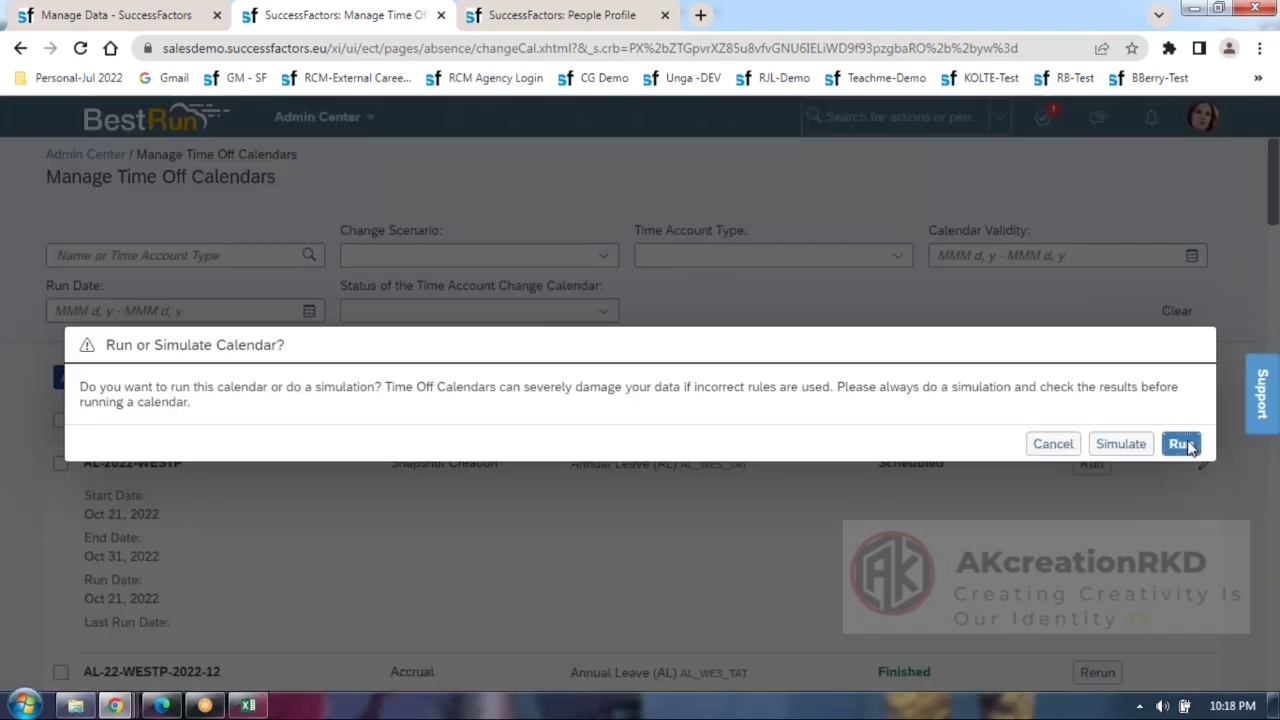
{"action": "left_click", "coordinate": [1193, 452]}
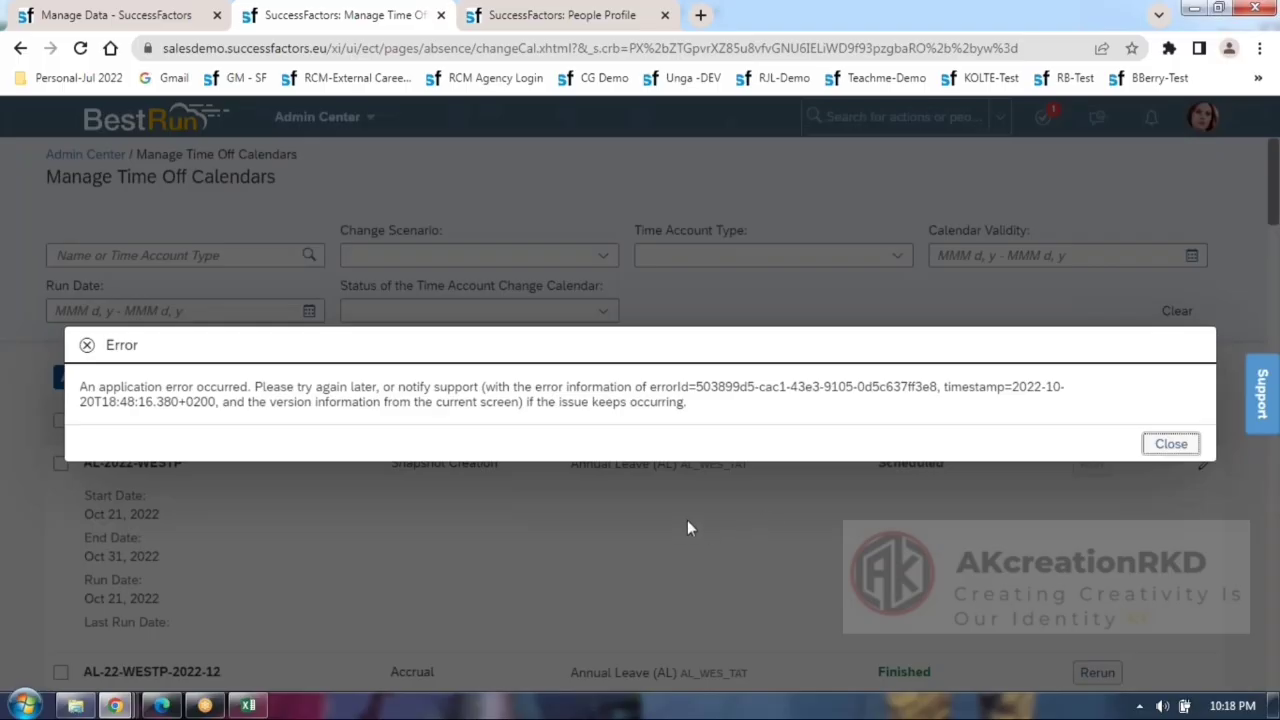
{"action": "left_click", "coordinate": [1171, 444]}
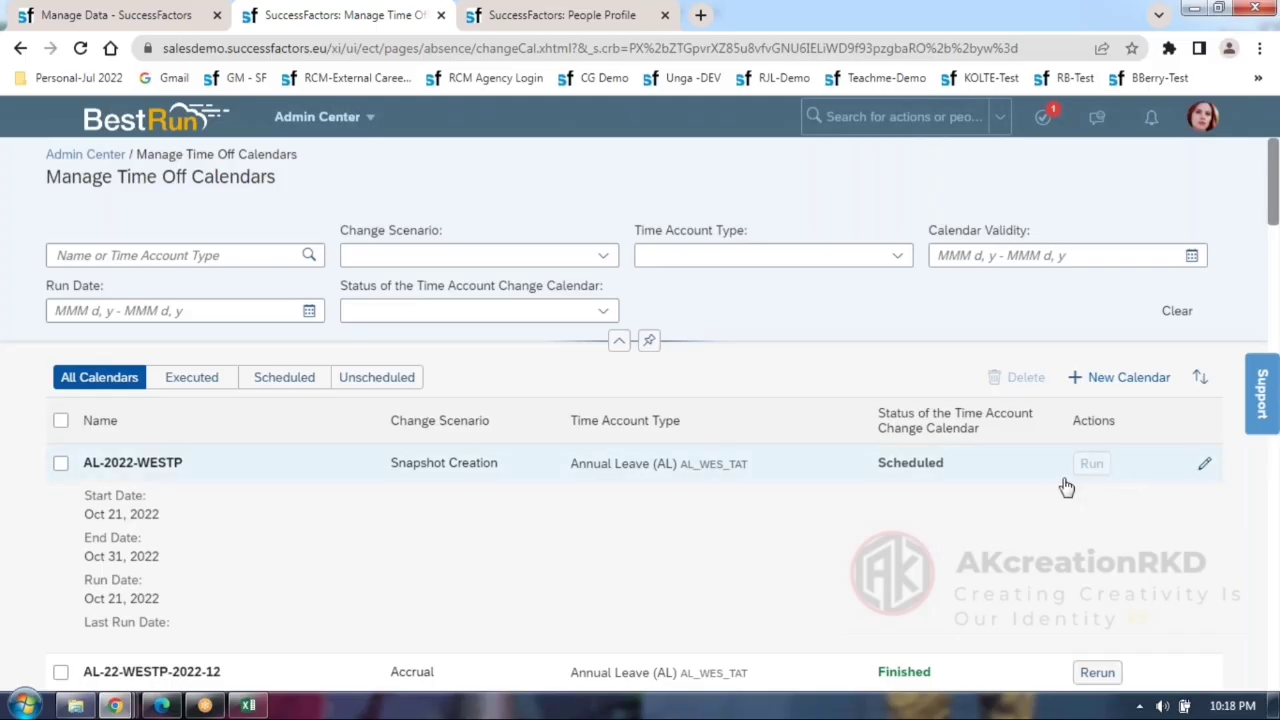
{"action": "left_click", "coordinate": [1205, 467]}
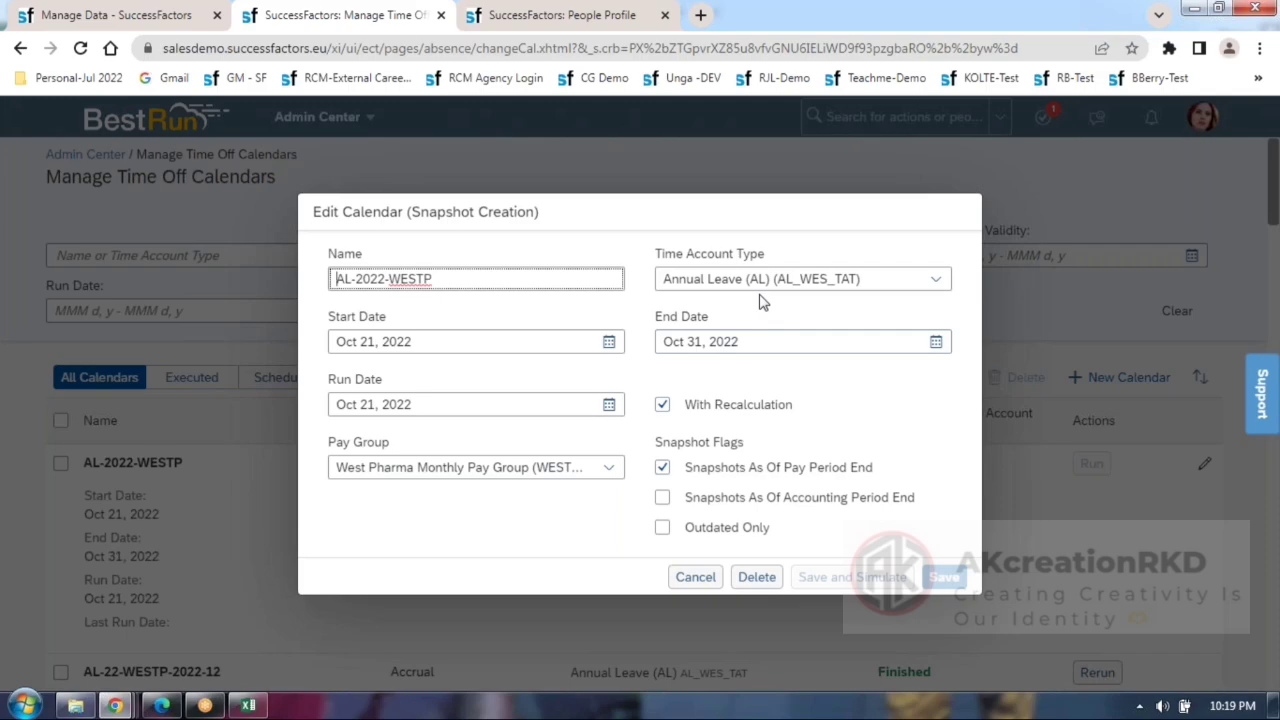
{"action": "left_click", "coordinate": [697, 580]}
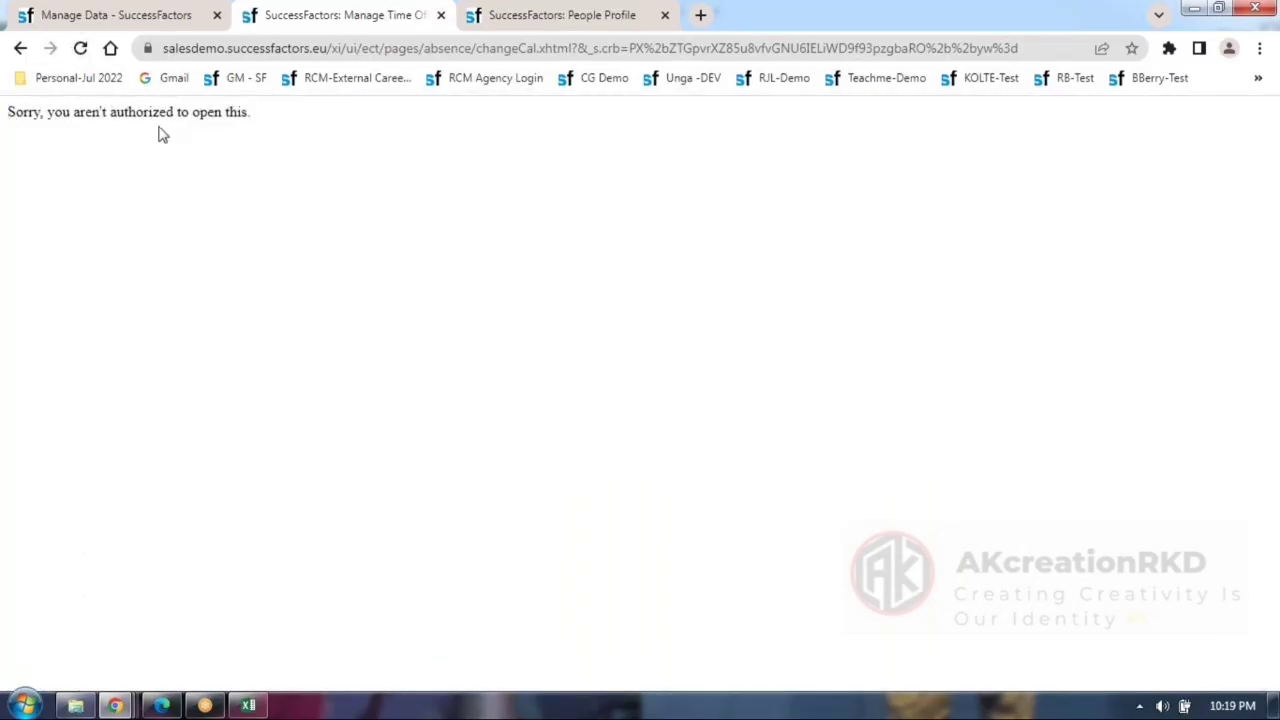
Switch from the proxied employee back to the admin's own account in the People Profile tab and reload Manage Time Off Calendars.
{"action": "left_click", "coordinate": [80, 48]}
{"action": "left_click", "coordinate": [492, 20]}
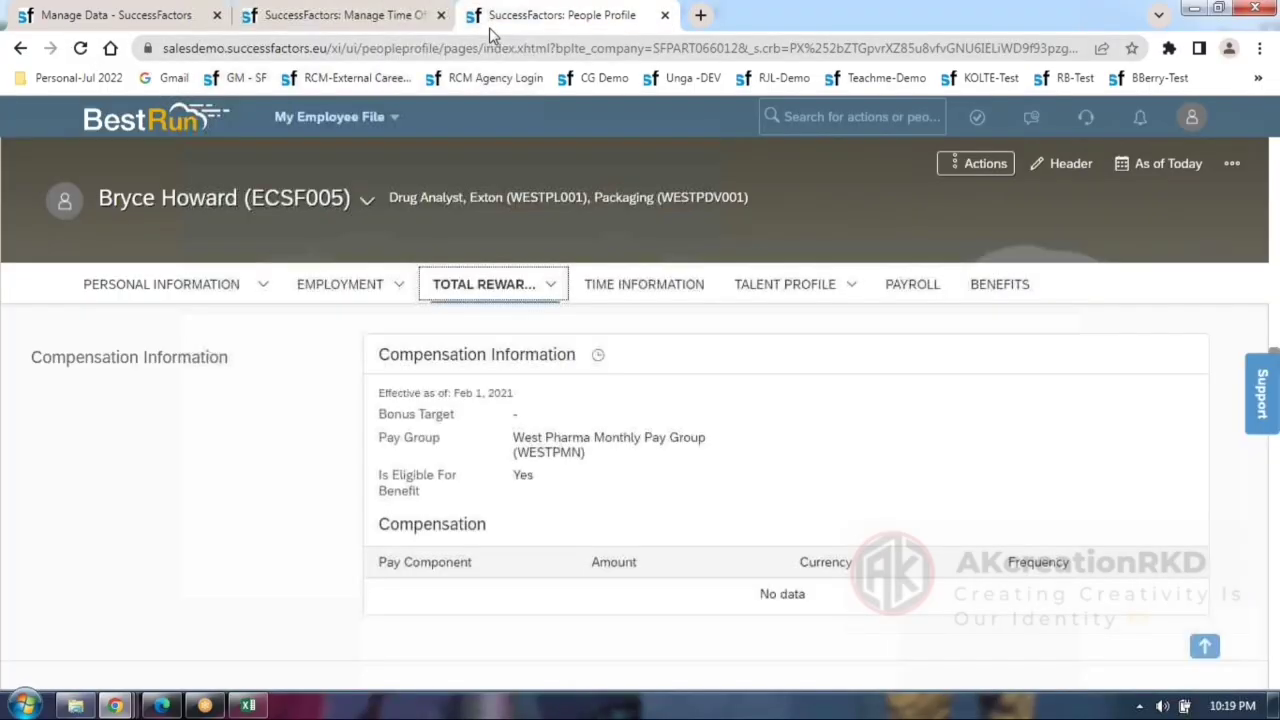
{"action": "left_click", "coordinate": [1191, 117]}
{"action": "left_click", "coordinate": [805, 207]}
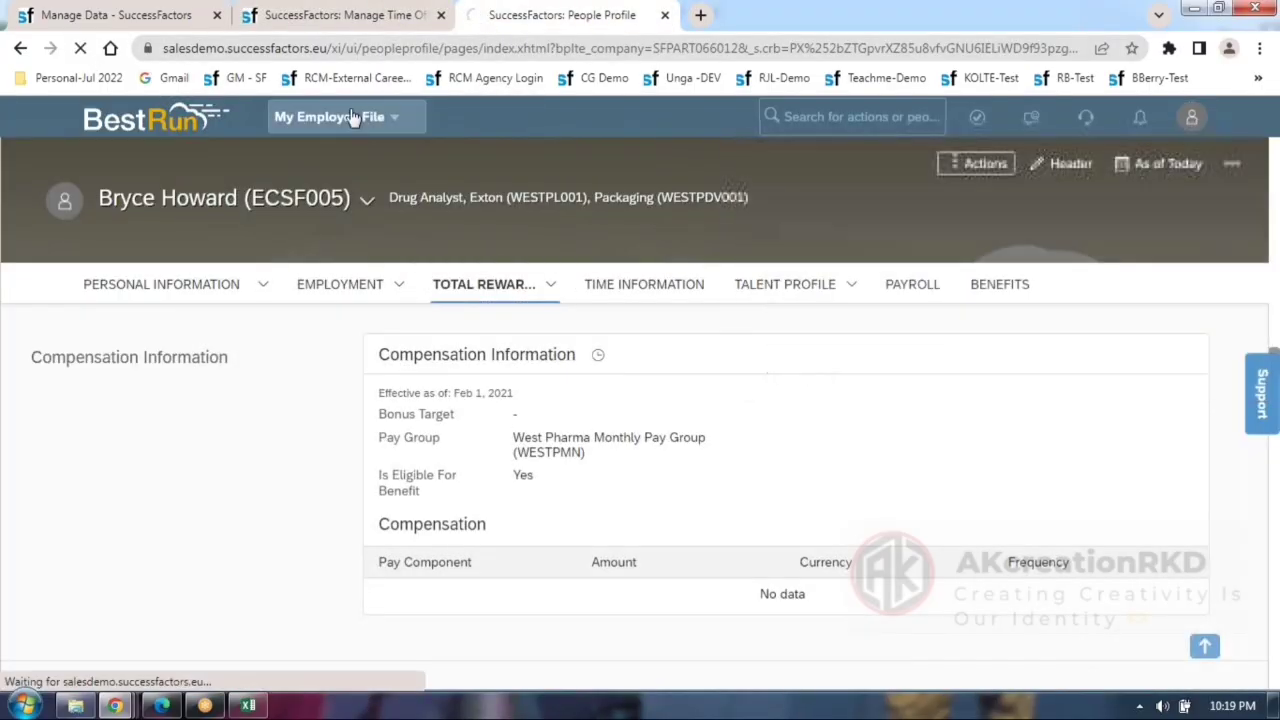
{"action": "left_click", "coordinate": [340, 15]}
{"action": "left_click", "coordinate": [81, 49]}
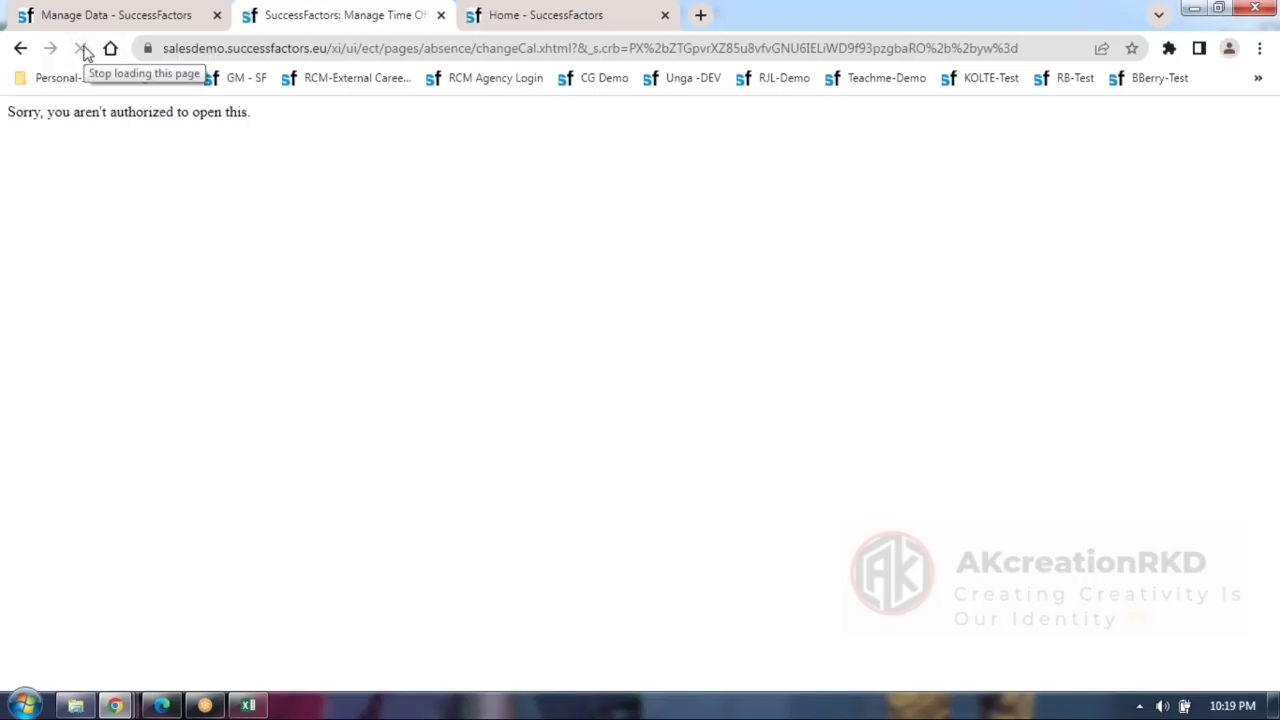
{"action": "left_click", "coordinate": [83, 49]}
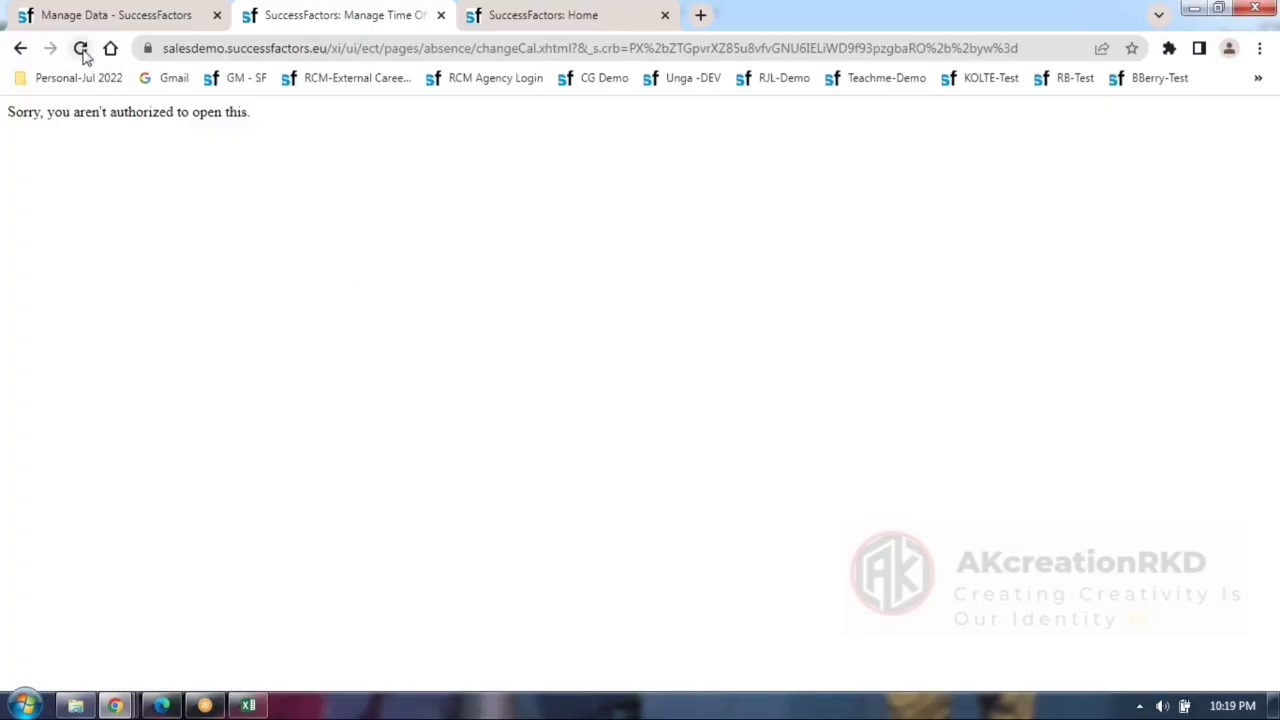
{"action": "left_click", "coordinate": [82, 50]}
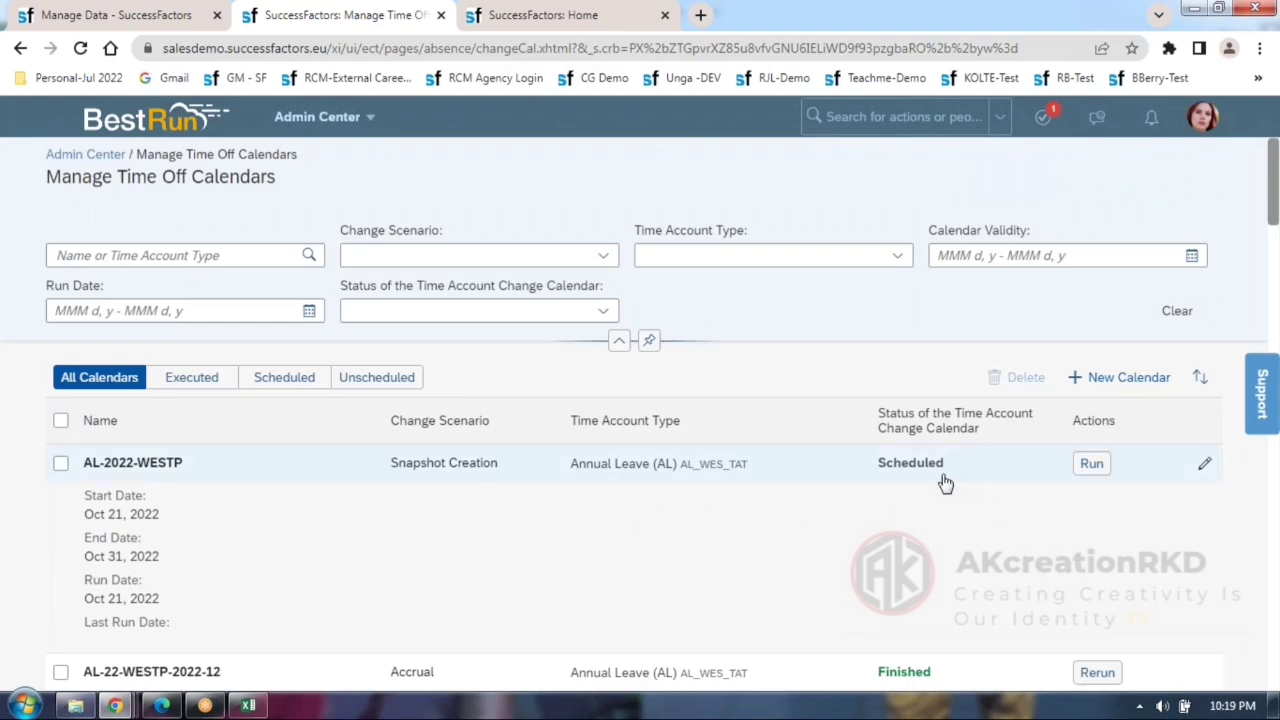
Run the AL-2022-WESTP snapshot calendar and download the log file of its run.
{"action": "left_click", "coordinate": [1092, 464]}
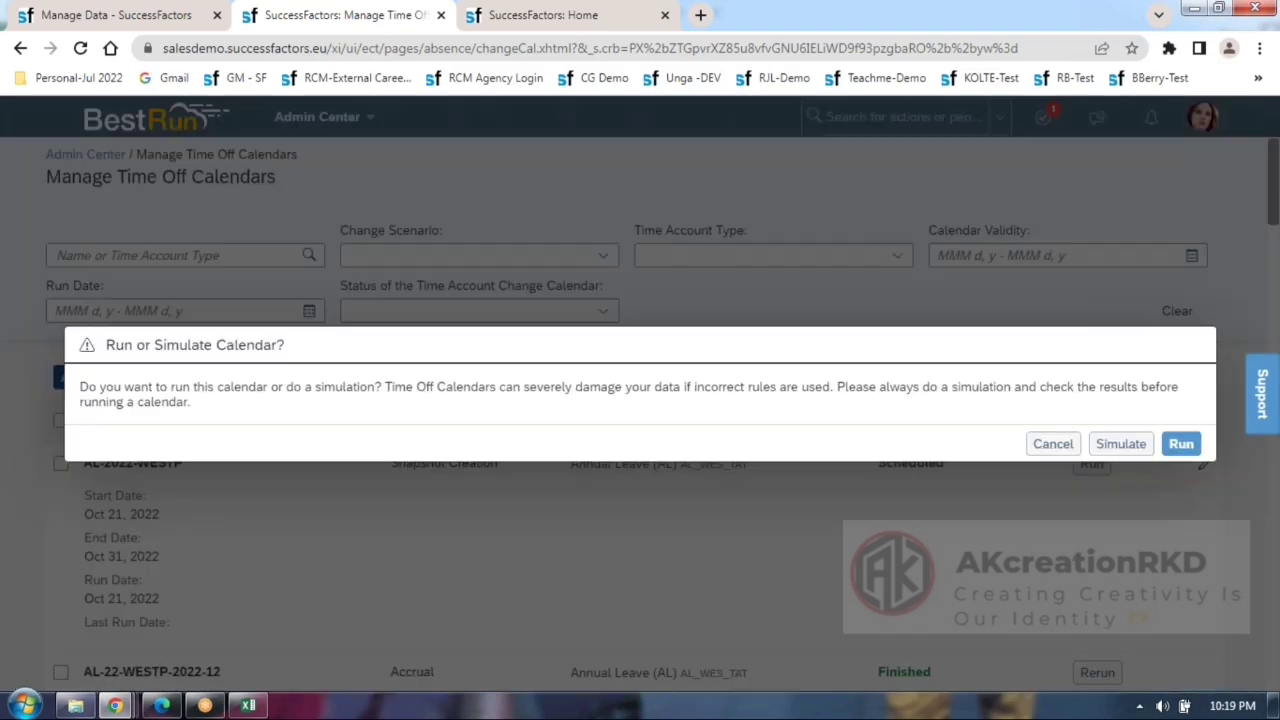
{"action": "left_click", "coordinate": [1181, 444]}
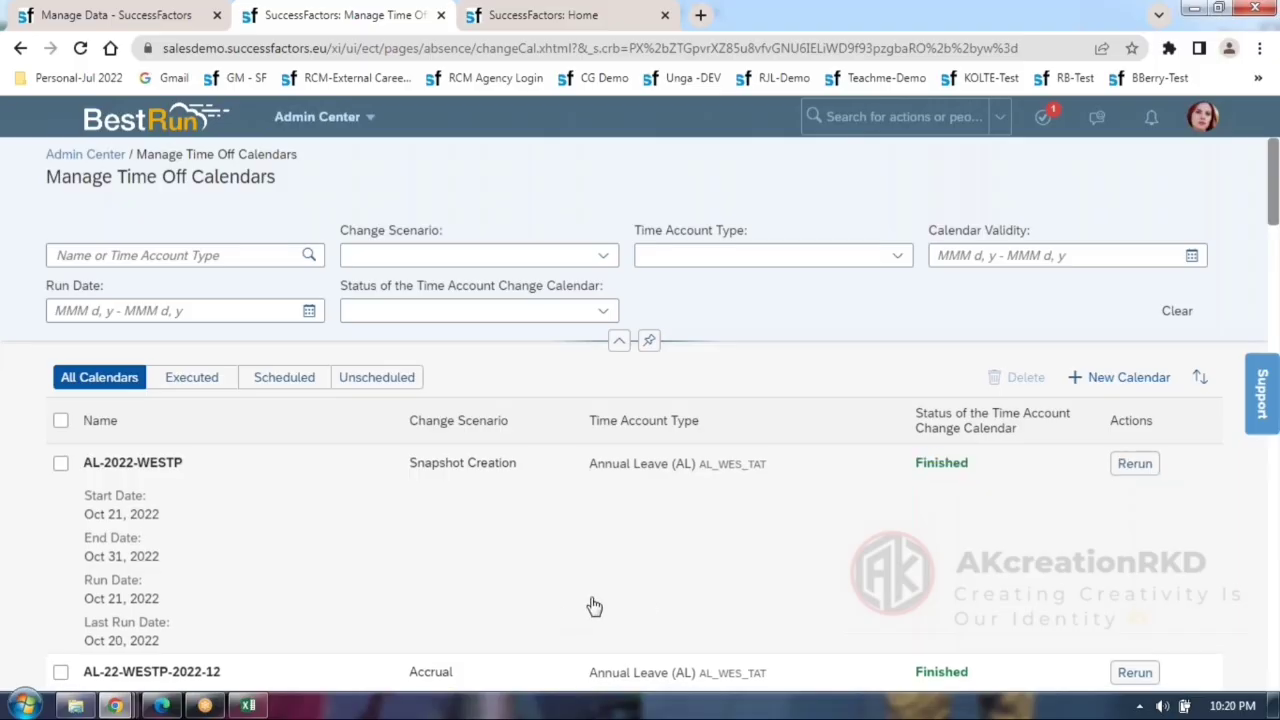
{"action": "left_click", "coordinate": [944, 466]}
{"action": "scroll", "coordinate": [556, 595], "scroll_direction": "down", "scroll_amount": 2}
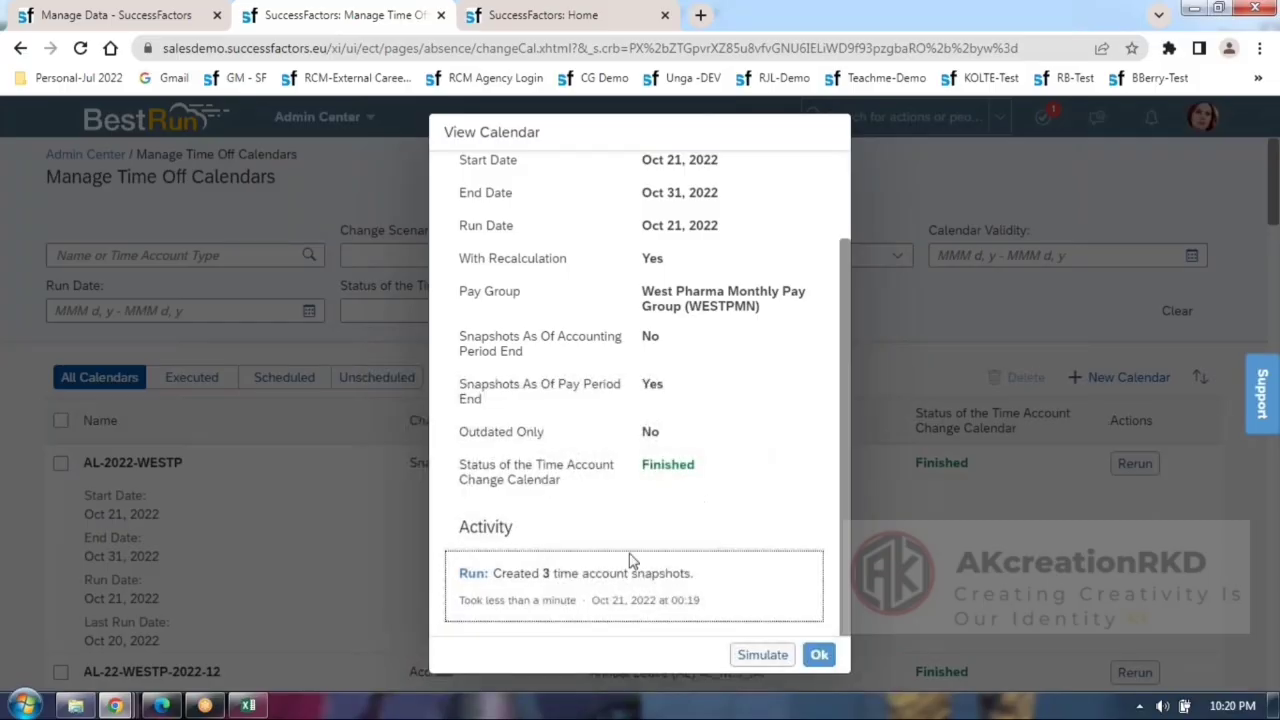
{"action": "left_click", "coordinate": [556, 595]}
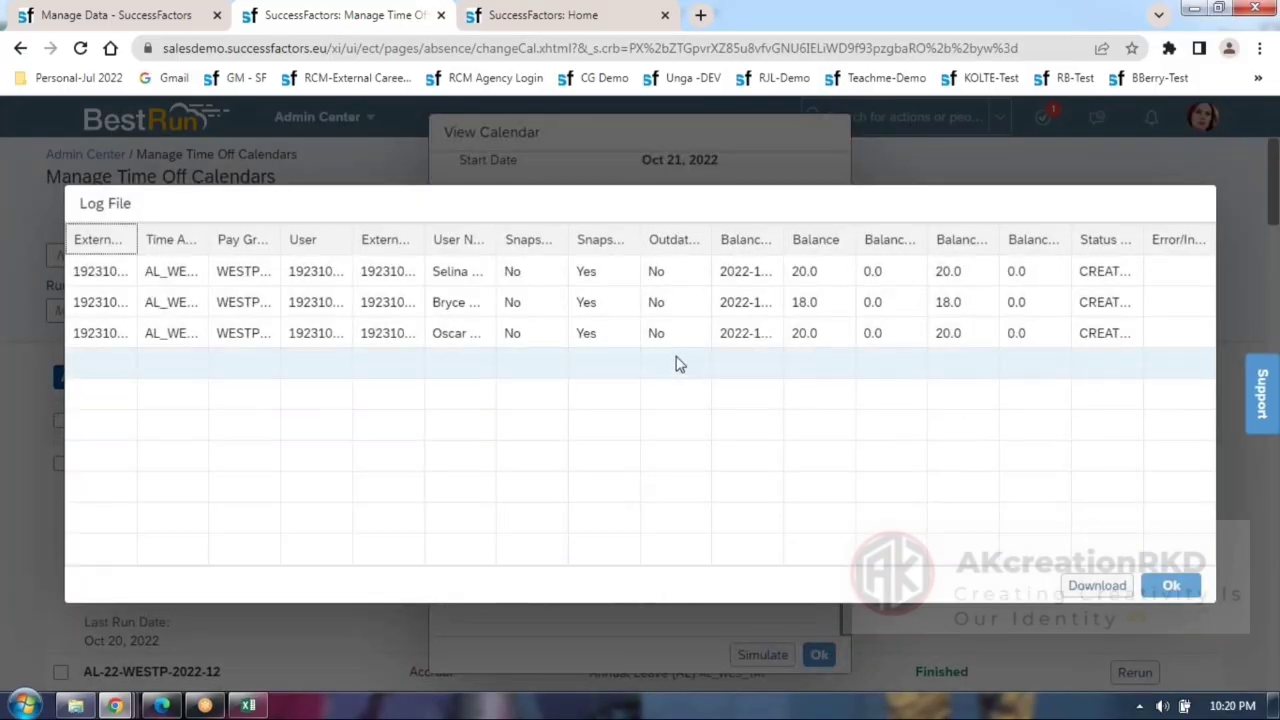
{"action": "left_click", "coordinate": [1098, 586]}
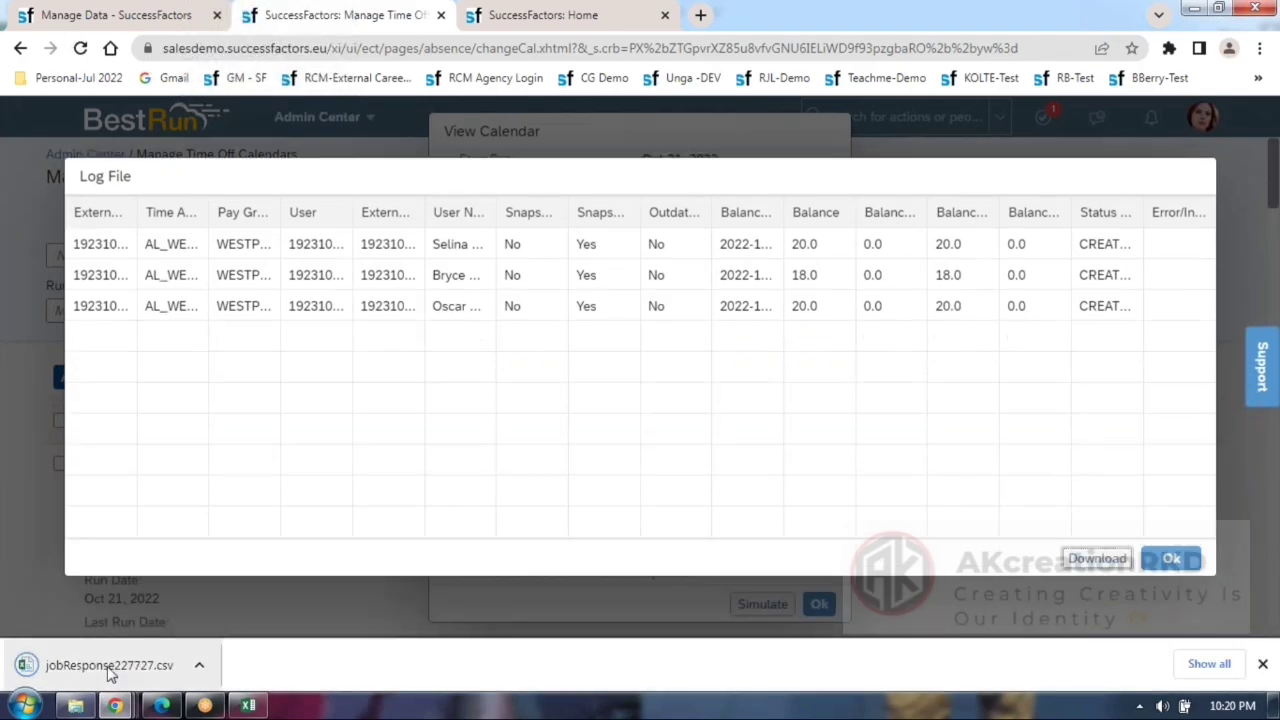
Open jobResponse227727.csv in Excel and autofit the widths of all its columns.
{"action": "left_click", "coordinate": [108, 668]}
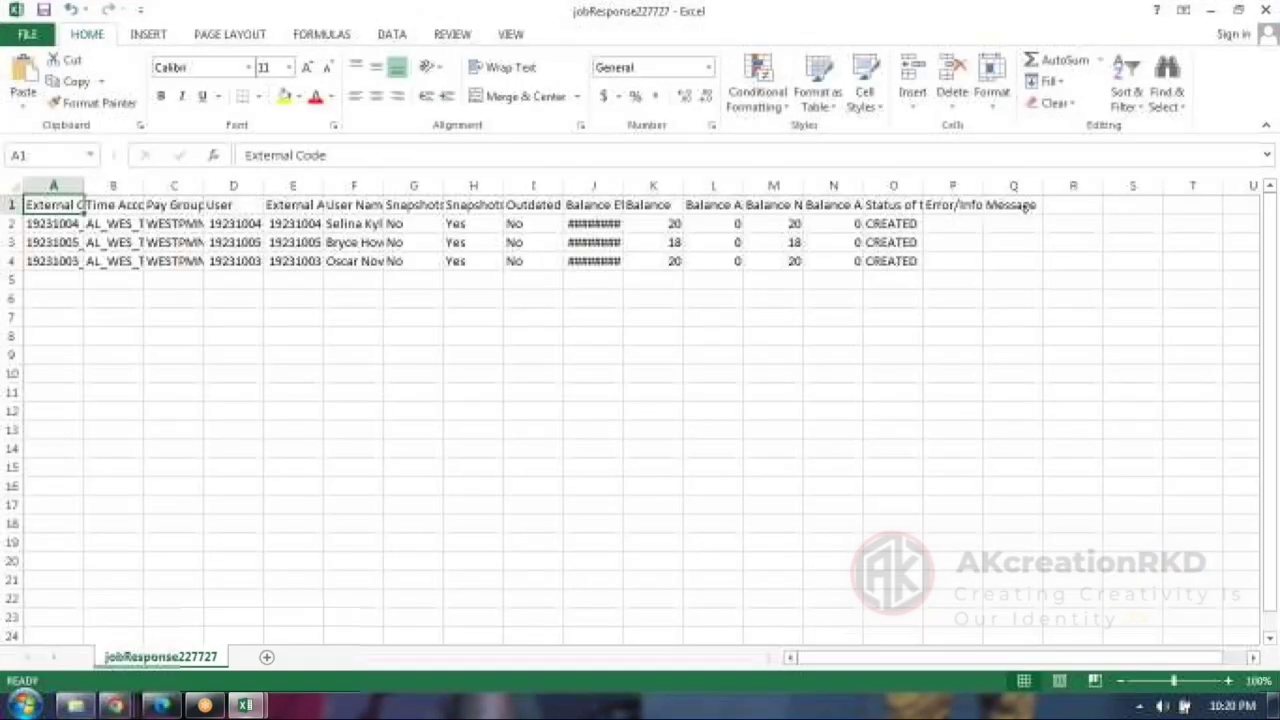
{"action": "left_click", "coordinate": [16, 186]}
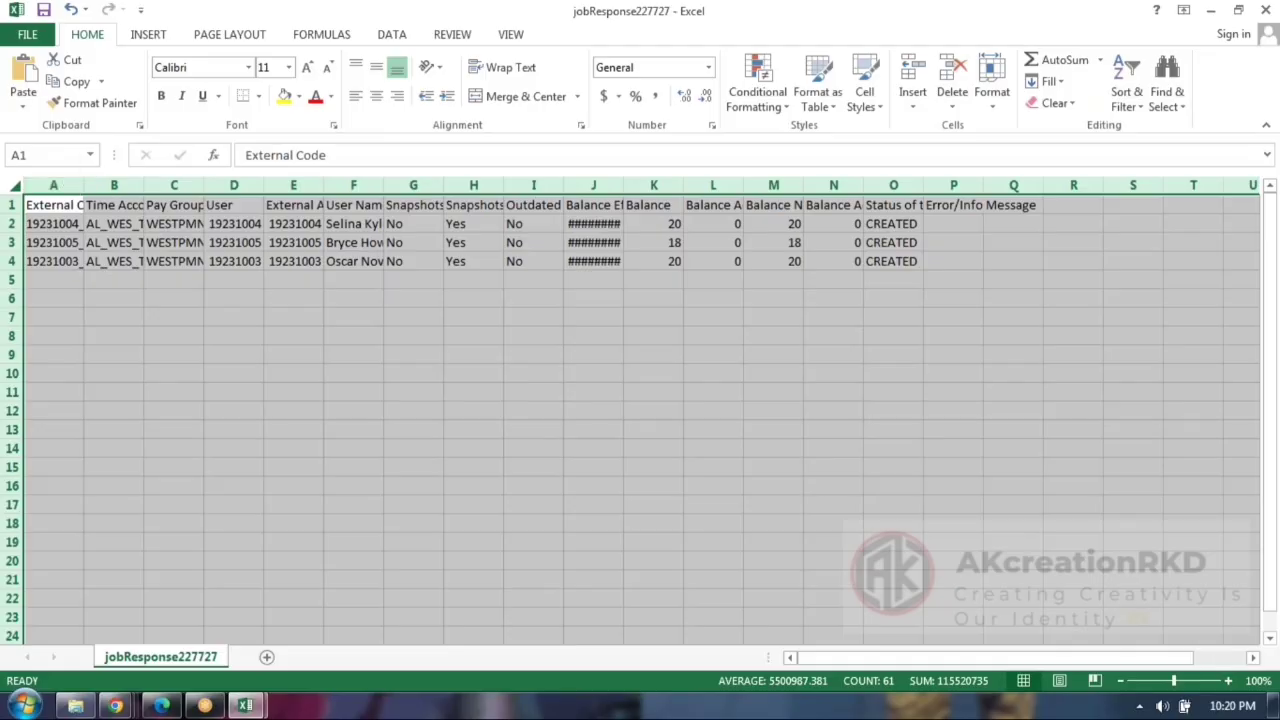
{"action": "double_click", "coordinate": [84, 186]}
{"action": "left_click", "coordinate": [597, 414]}
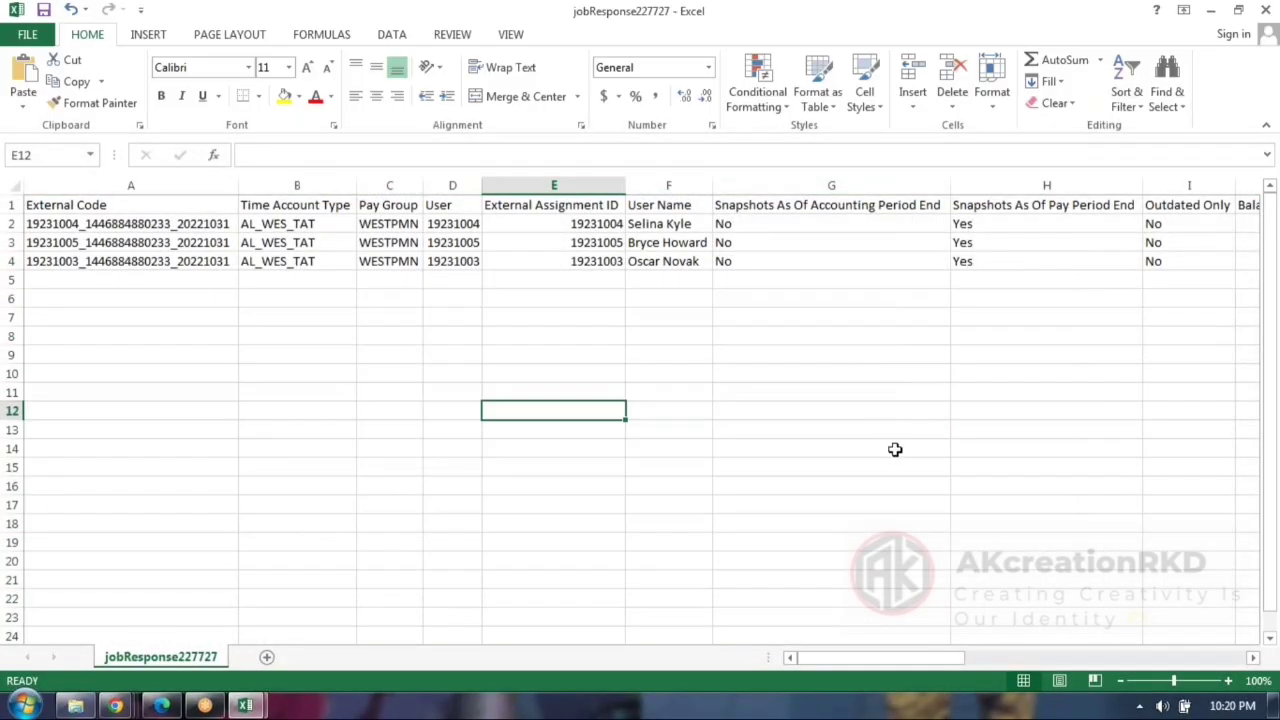
Examine each employee's snapshot flags, balance effective date and balance values across the run log's columns.
{"action": "left_click_drag", "start_coordinate": [833, 665], "coordinate": [900, 663]}
{"action": "left_click_drag", "start_coordinate": [923, 667], "coordinate": [865, 668]}
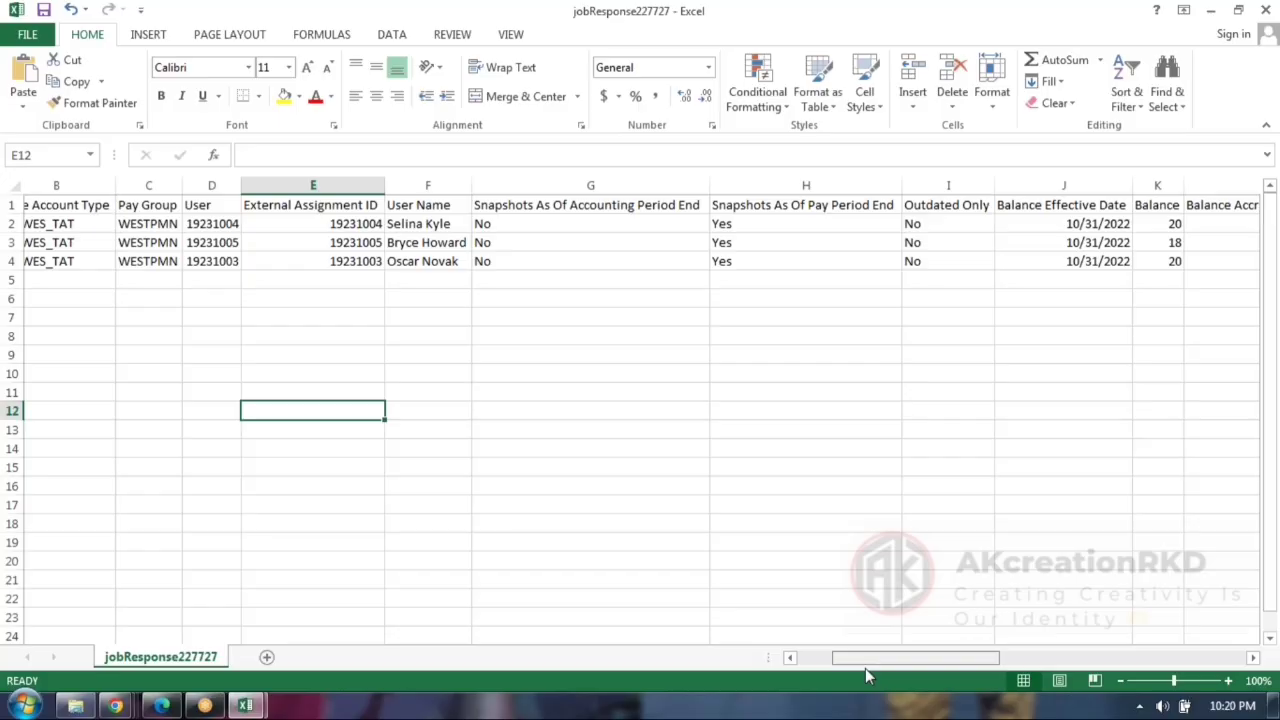
{"action": "left_click_drag", "start_coordinate": [865, 668], "coordinate": [1040, 660]}
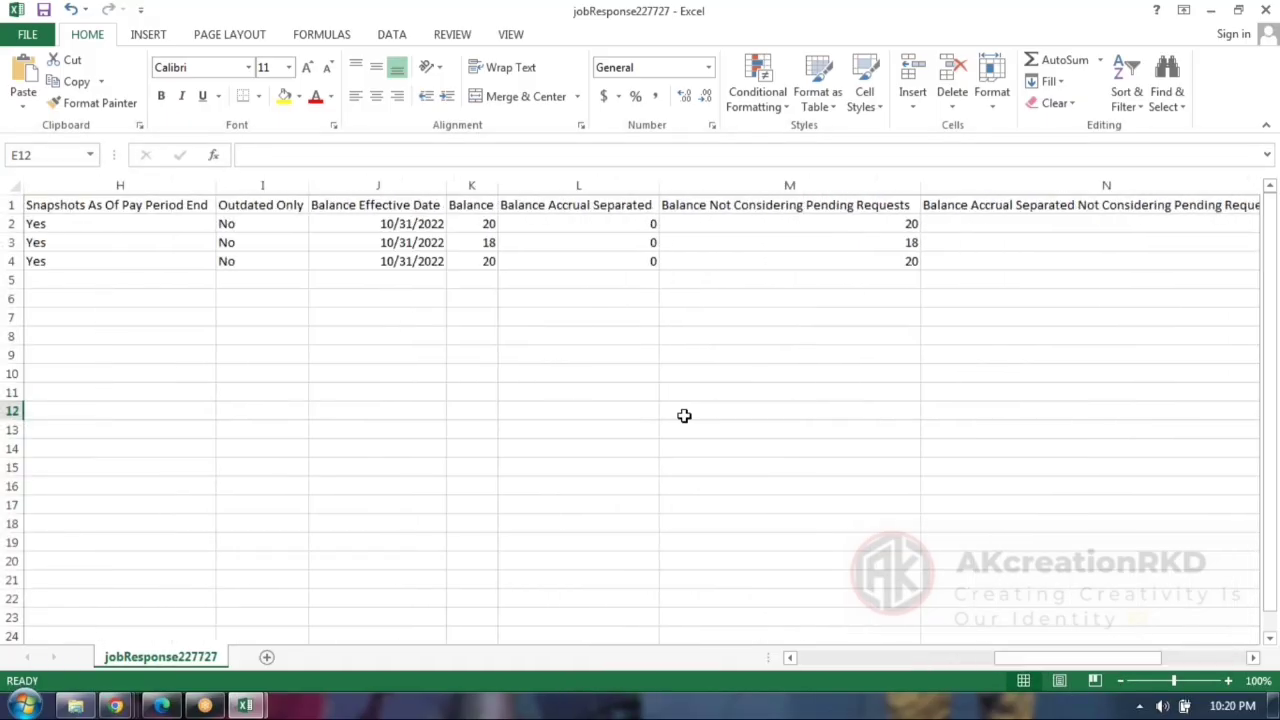
{"action": "left_click", "coordinate": [481, 243]}
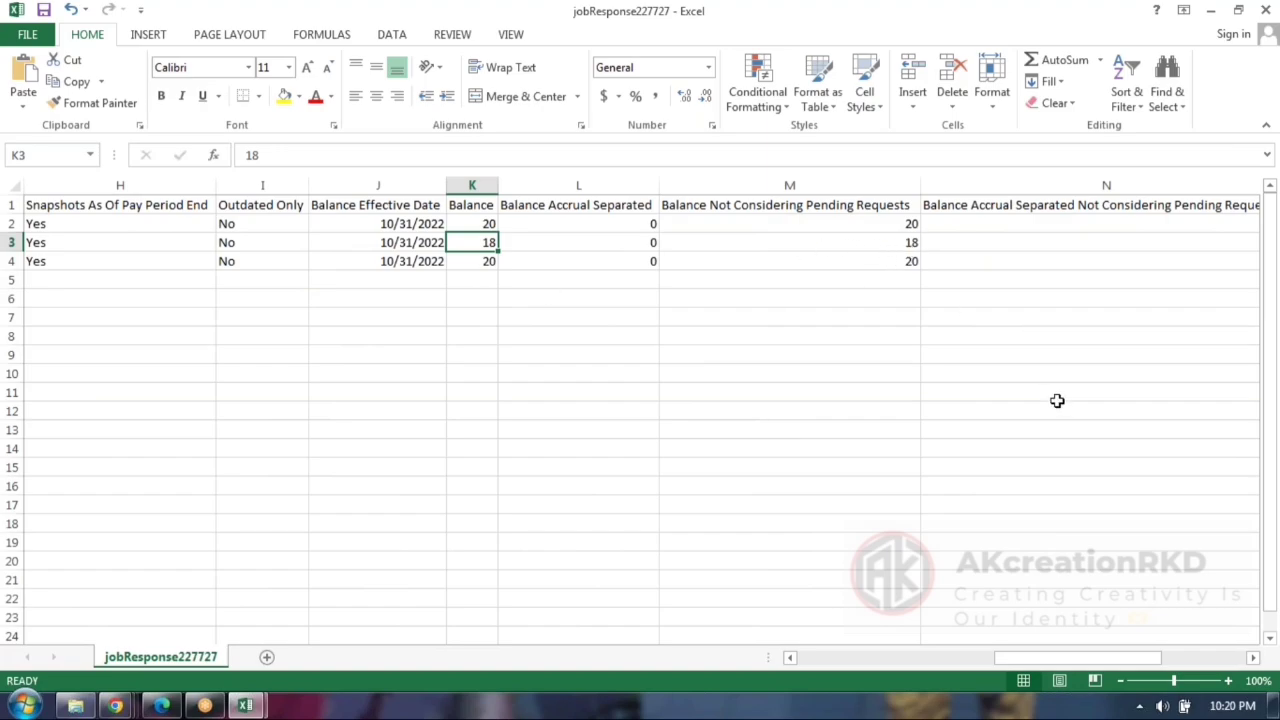
{"action": "left_click_drag", "start_coordinate": [1058, 662], "coordinate": [825, 663]}
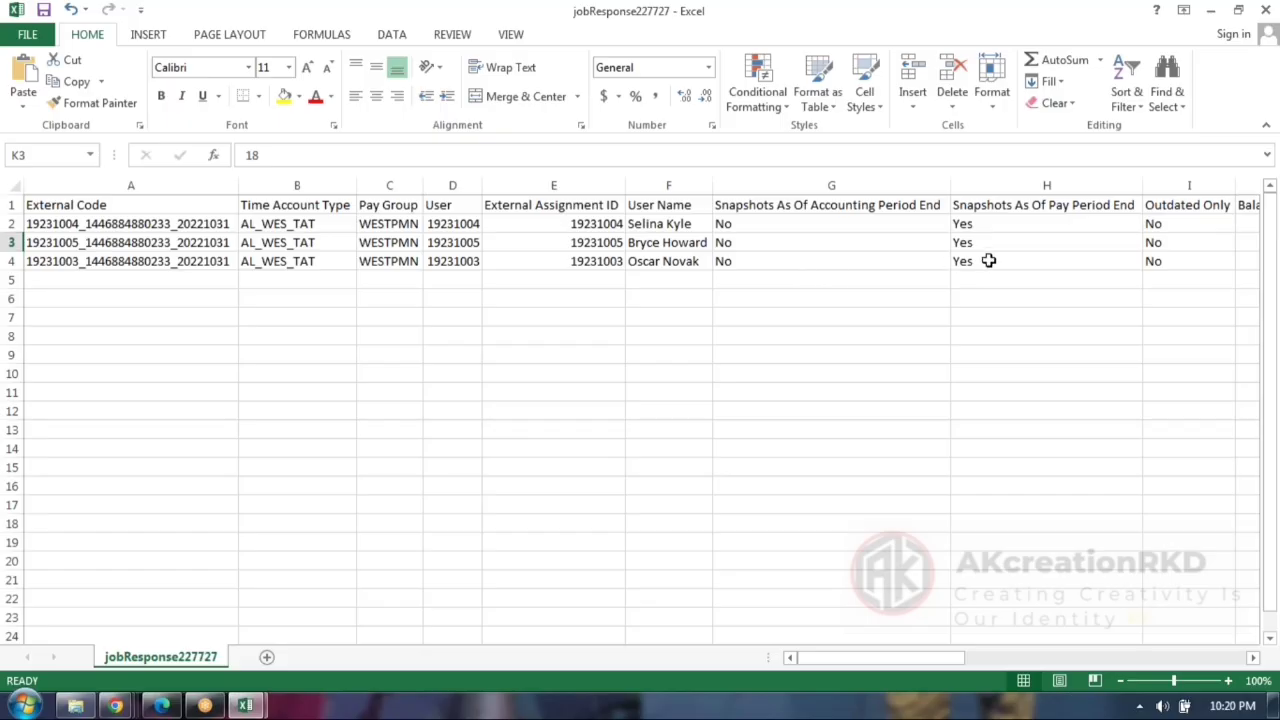
{"action": "left_click_drag", "start_coordinate": [828, 664], "coordinate": [910, 661]}
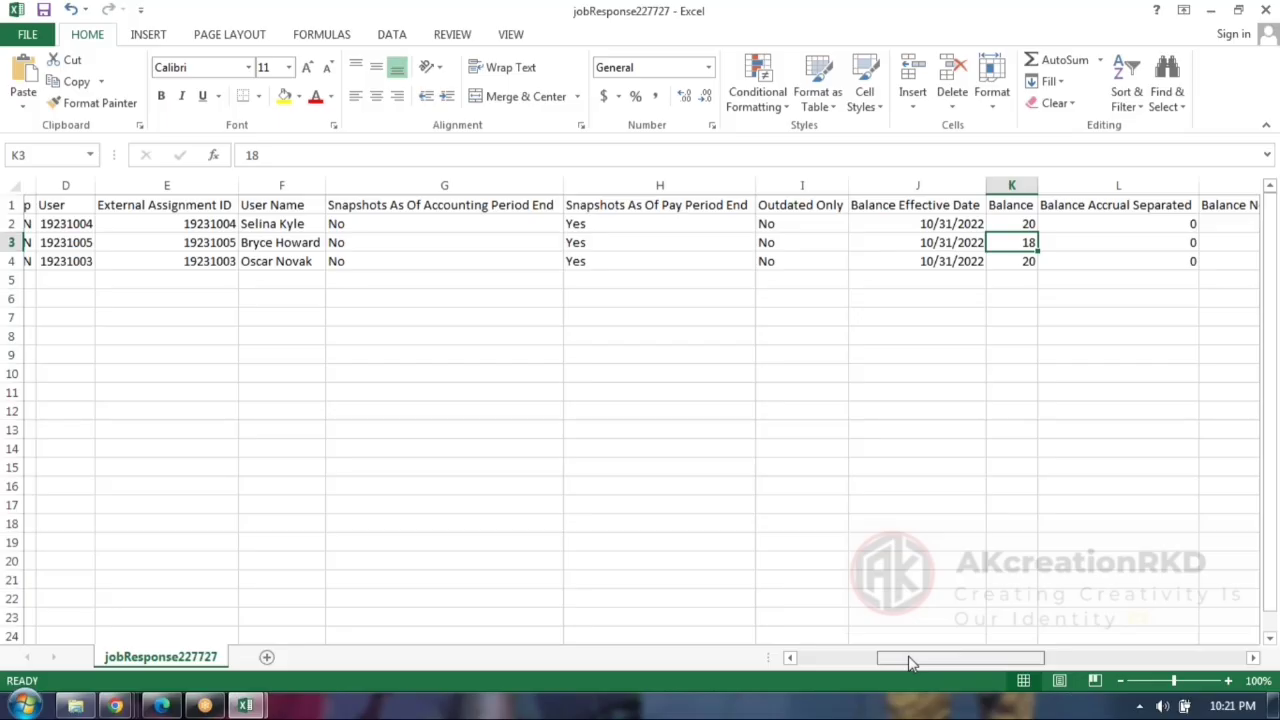
{"action": "left_click_drag", "start_coordinate": [910, 661], "coordinate": [914, 661]}
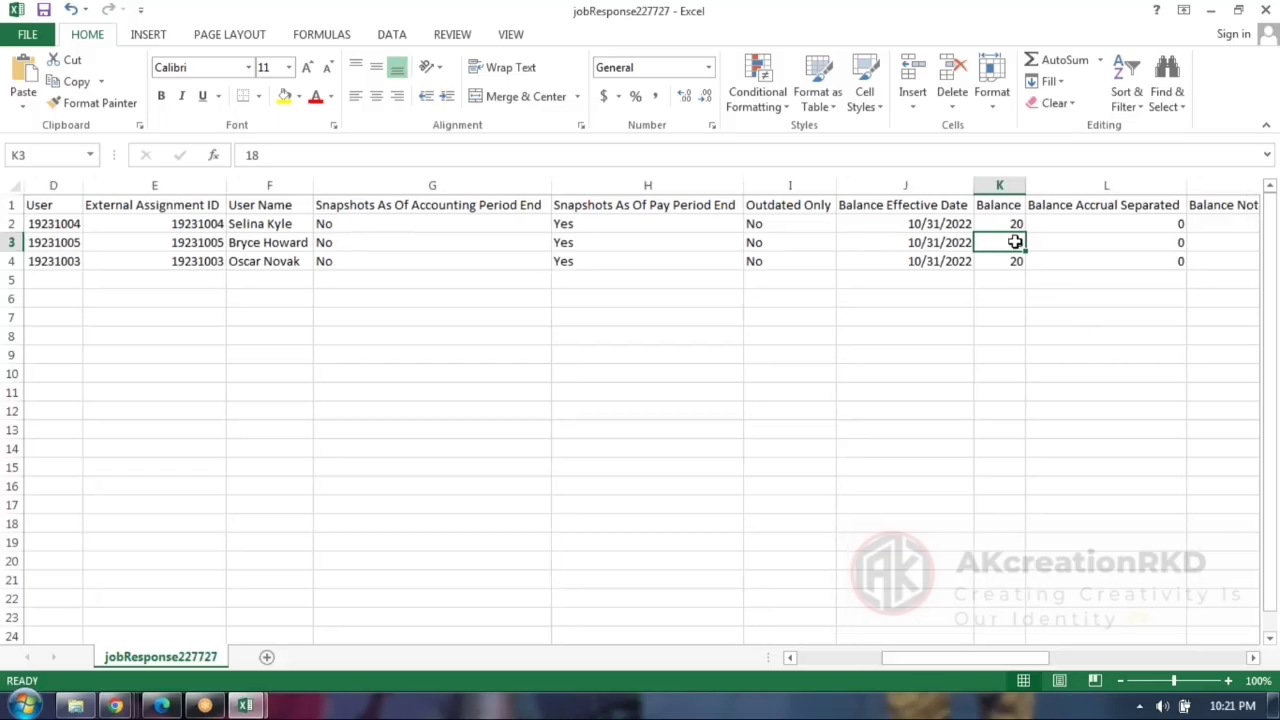
{"action": "left_click_drag", "start_coordinate": [937, 665], "coordinate": [840, 672]}
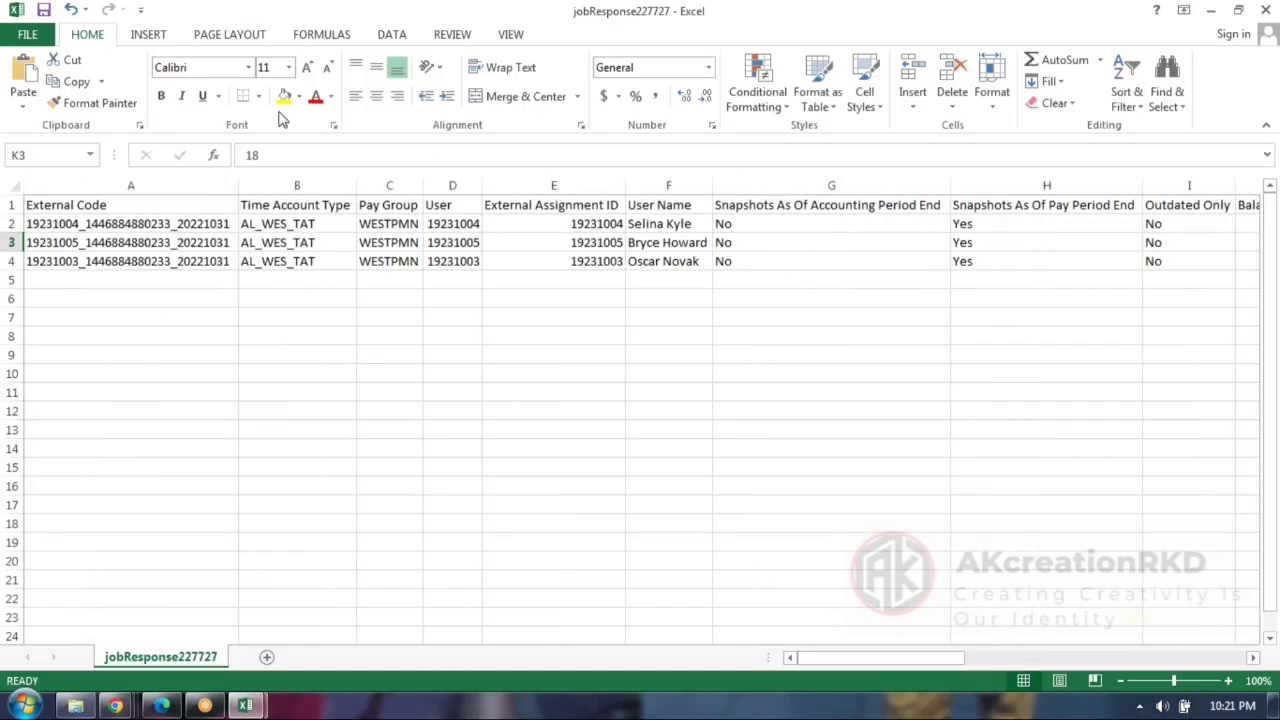
Close jobResponse227727.csv without saving the changes and switch back to the calendar's log in Chrome.
{"action": "left_click", "coordinate": [1238, 9]}
{"action": "left_click", "coordinate": [982, 110]}
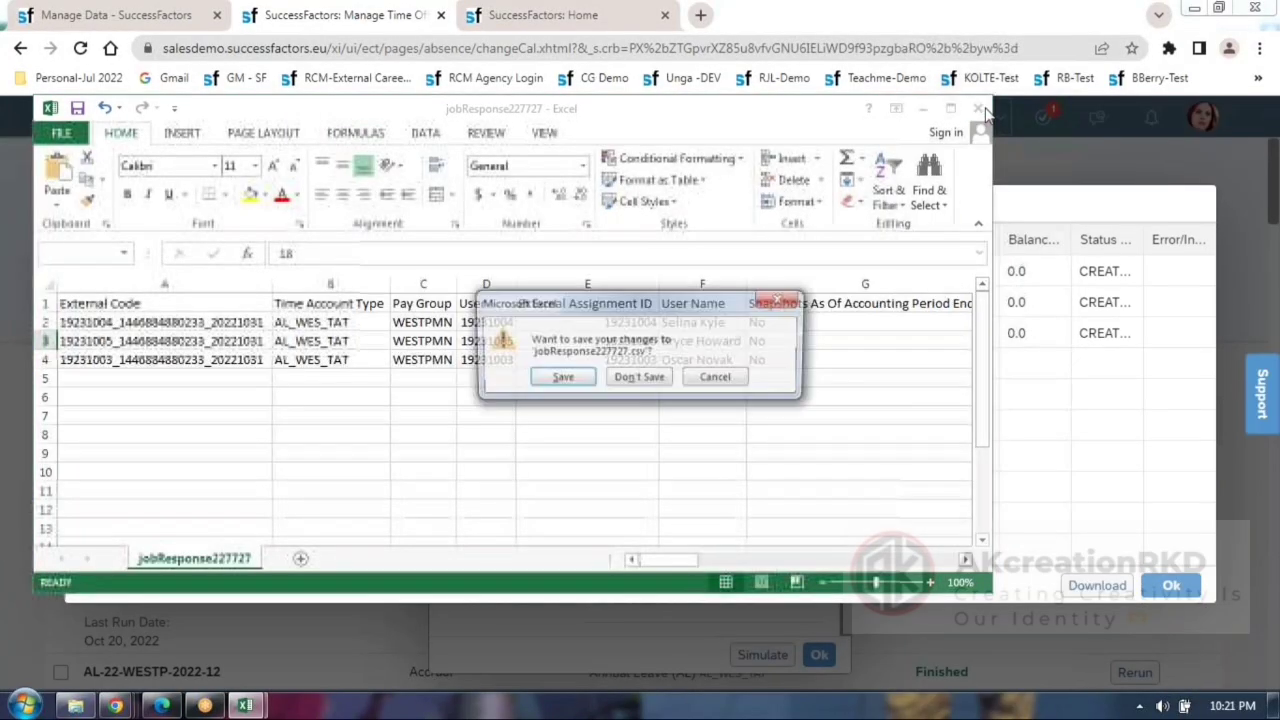
{"action": "left_click", "coordinate": [639, 376]}
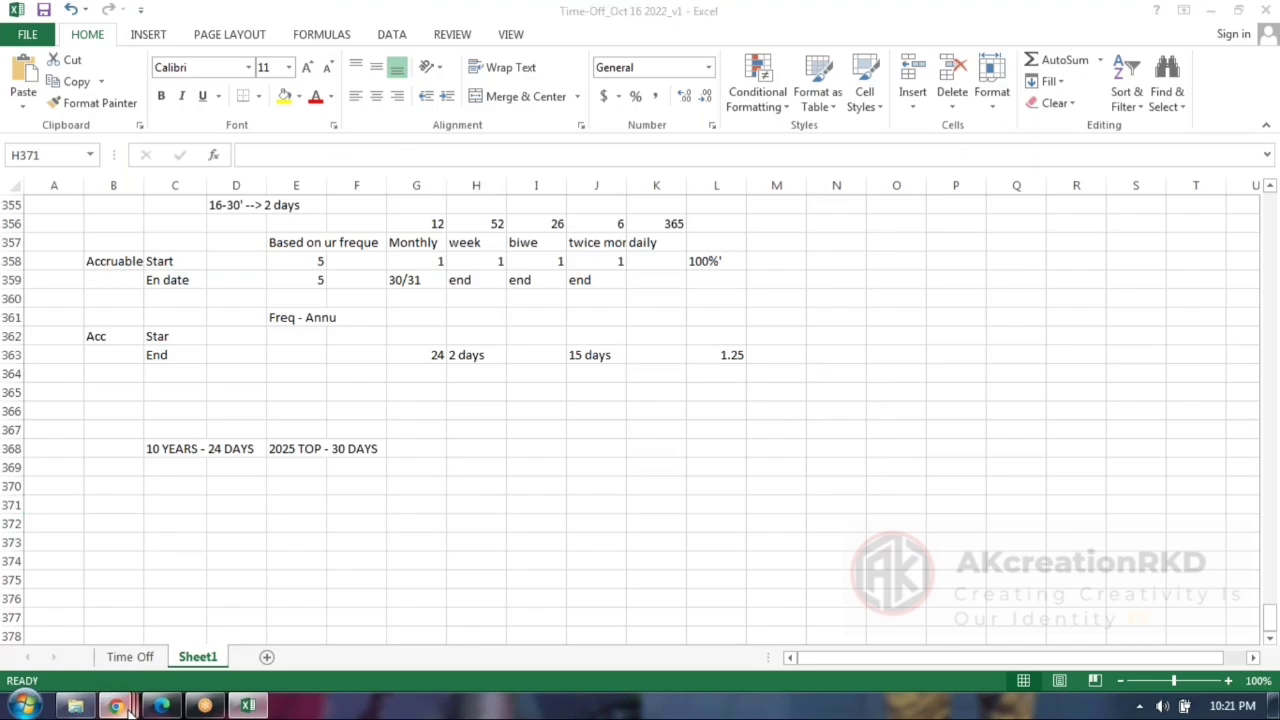
{"action": "mouse_move", "coordinate": [130, 708]}
{"action": "left_click", "coordinate": [149, 637]}
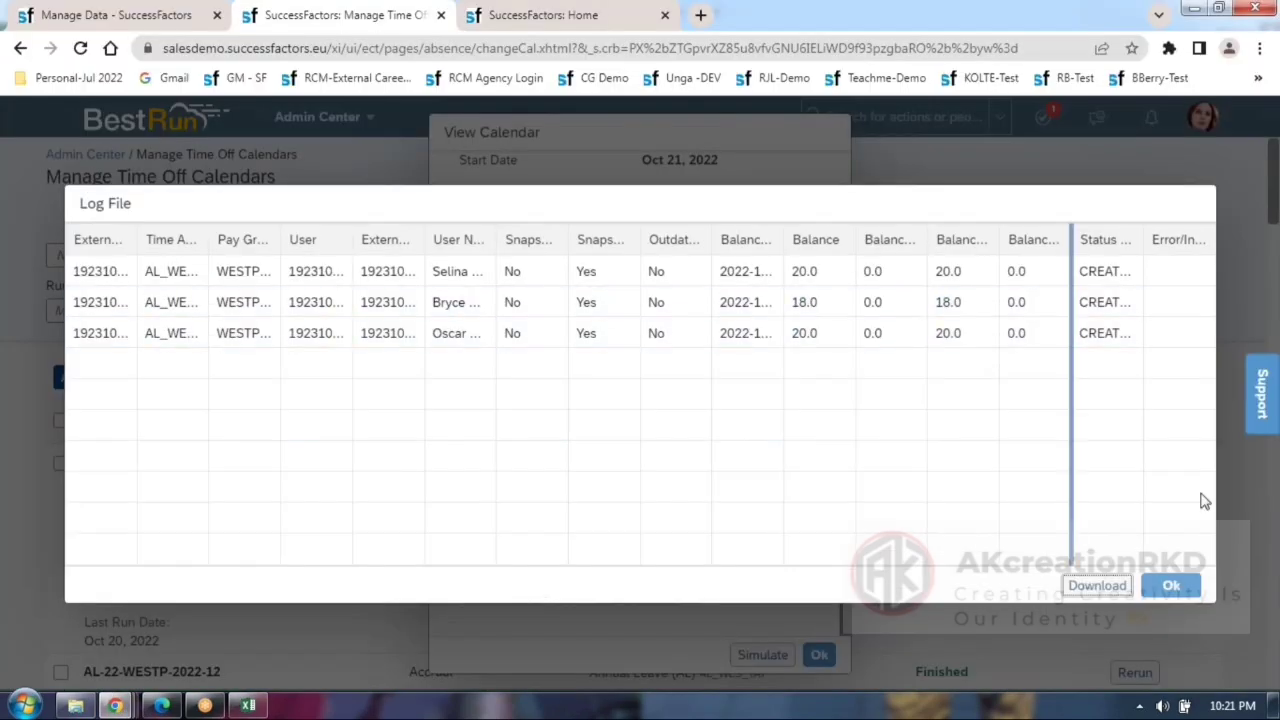
Close the run log and the AL-2022-WESTP calendar details, and switch to the Manage Data page.
{"action": "left_click", "coordinate": [1171, 585]}
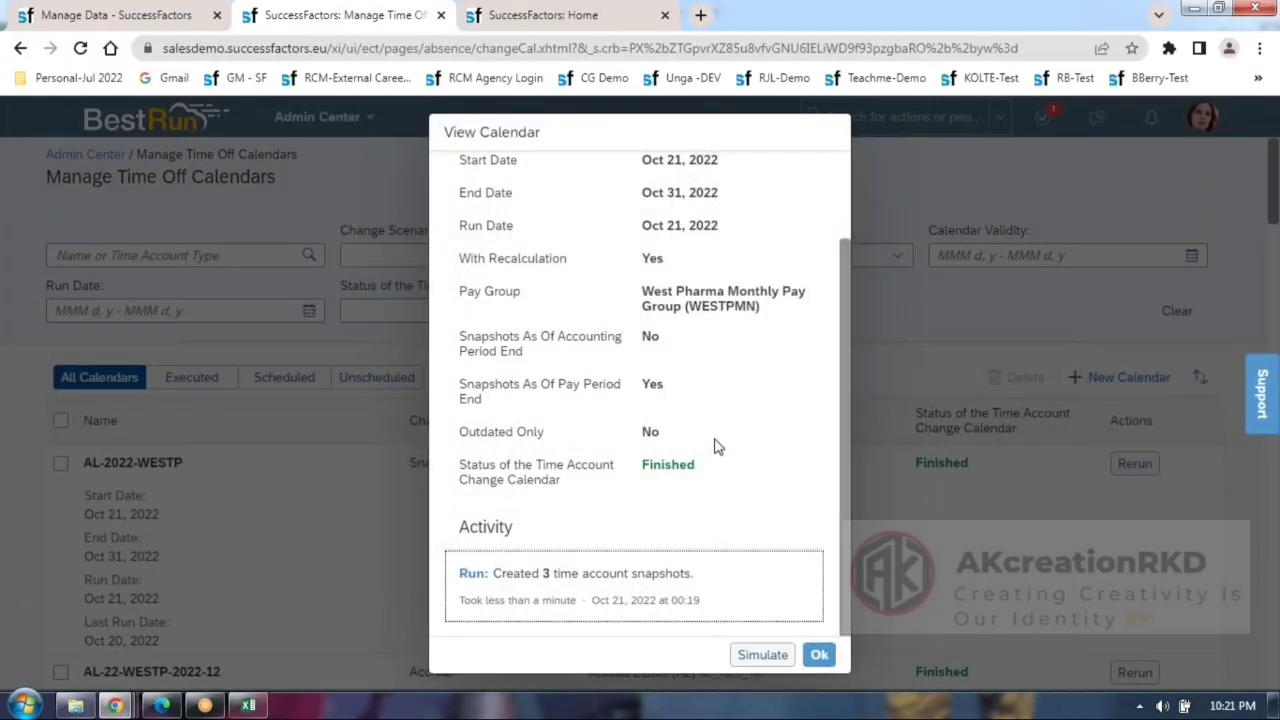
{"action": "left_click", "coordinate": [819, 654]}
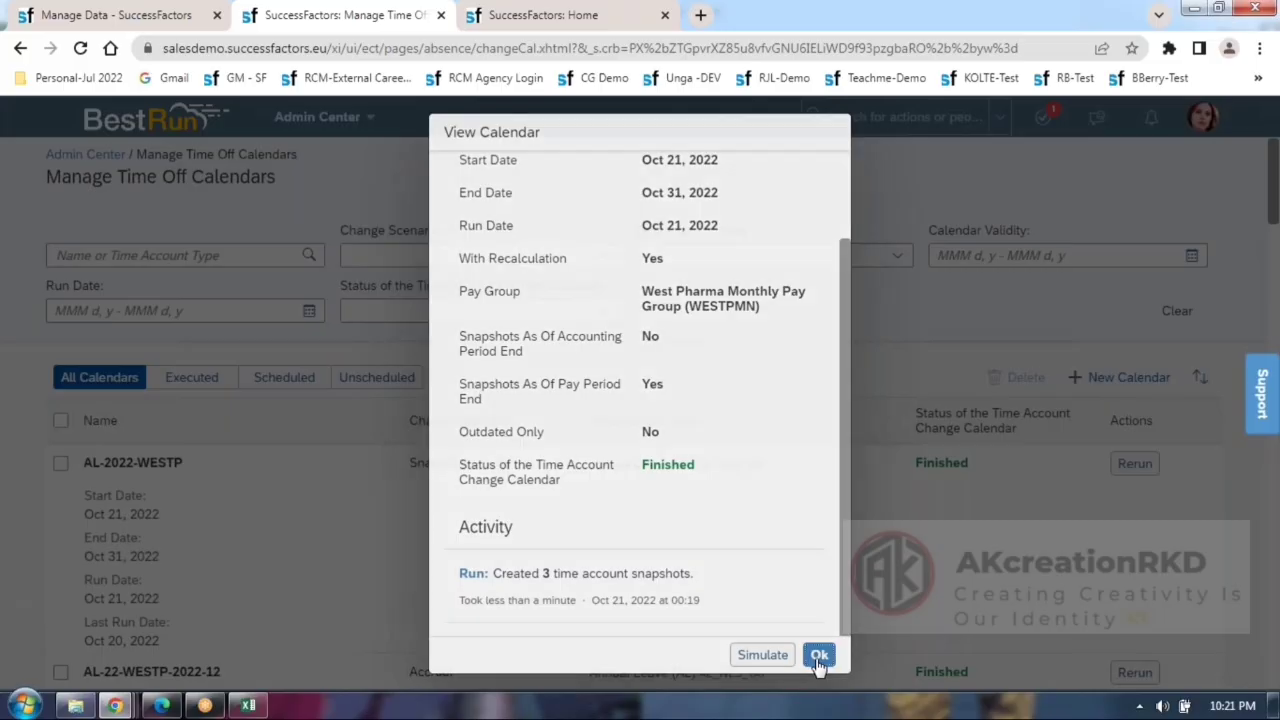
{"action": "left_click", "coordinate": [60, 15]}
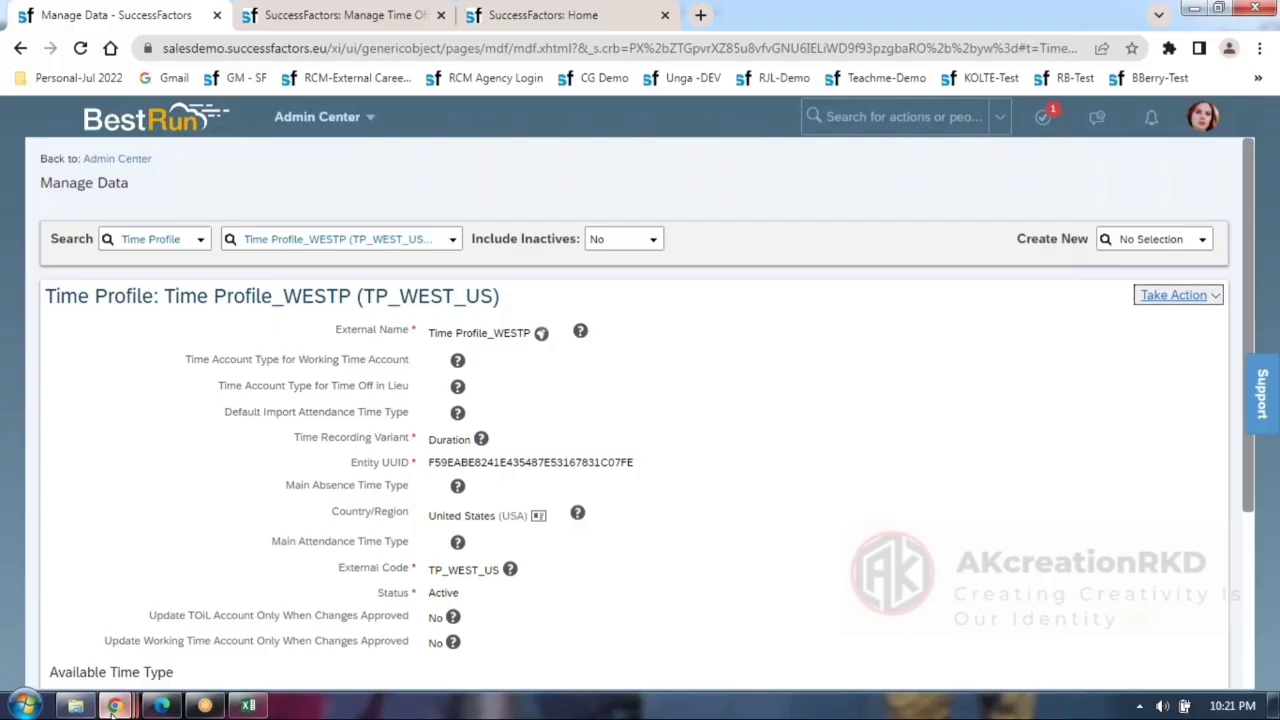
Close the three extra Configure Business Rules browser windows and return to the Manage Time Off Calendars page.
{"action": "mouse_move", "coordinate": [115, 706]}
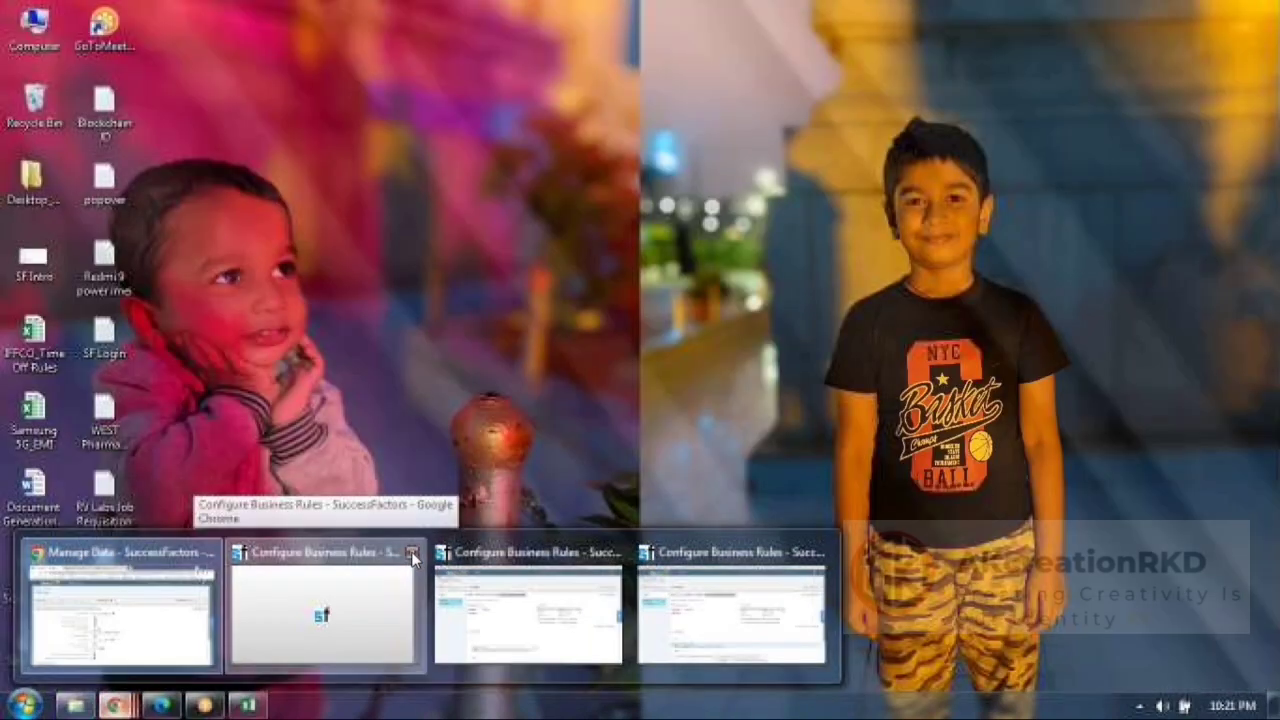
{"action": "left_click", "coordinate": [411, 553]}
{"action": "left_click", "coordinate": [411, 553]}
{"action": "left_click", "coordinate": [411, 553]}
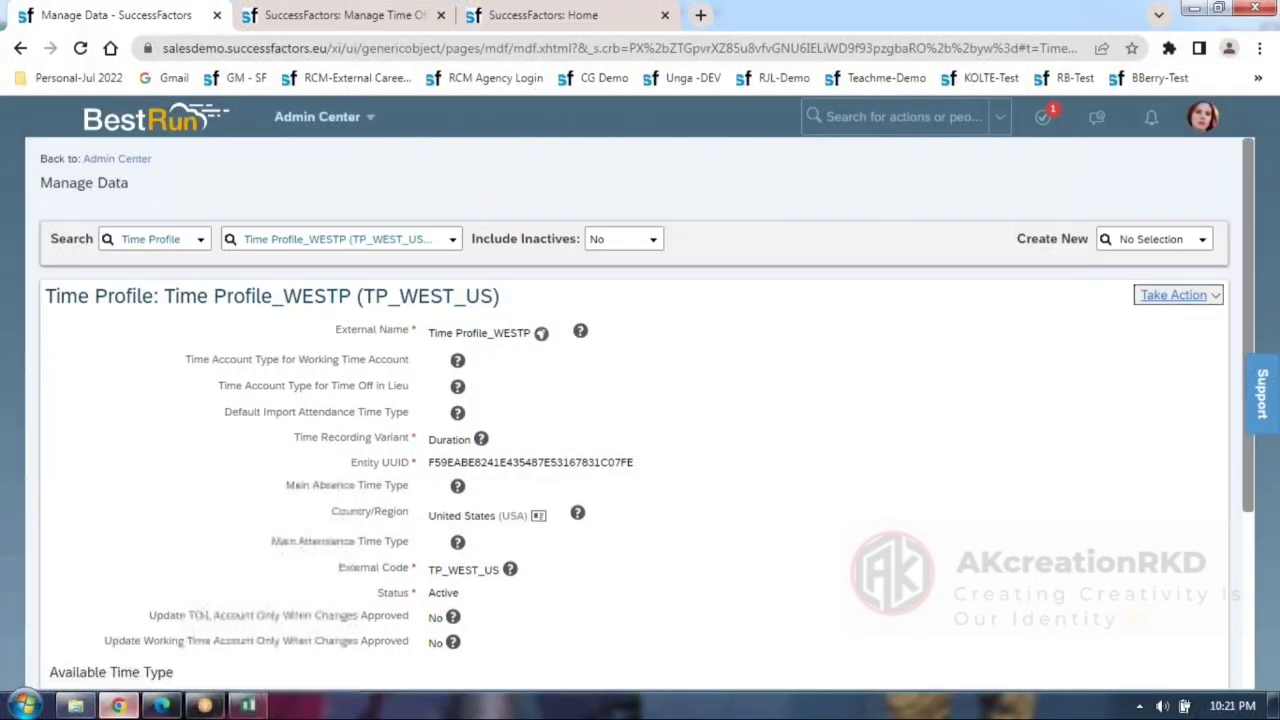
{"action": "left_click", "coordinate": [345, 15]}
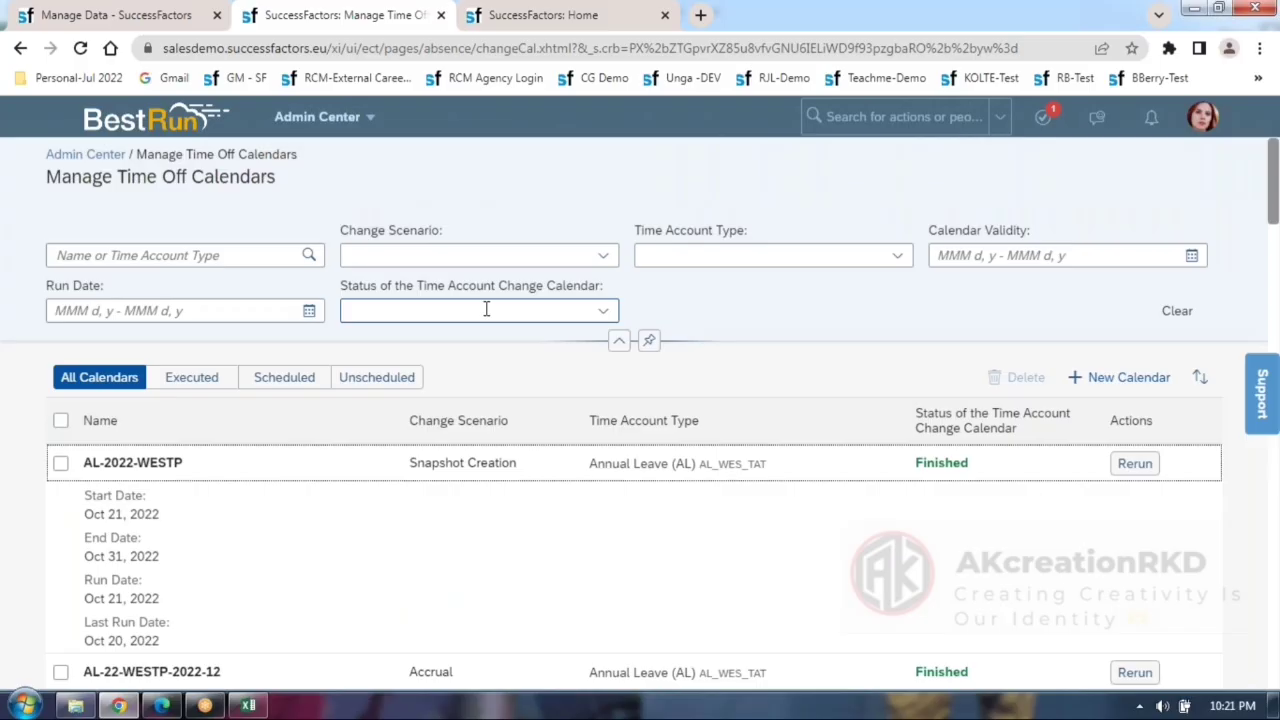